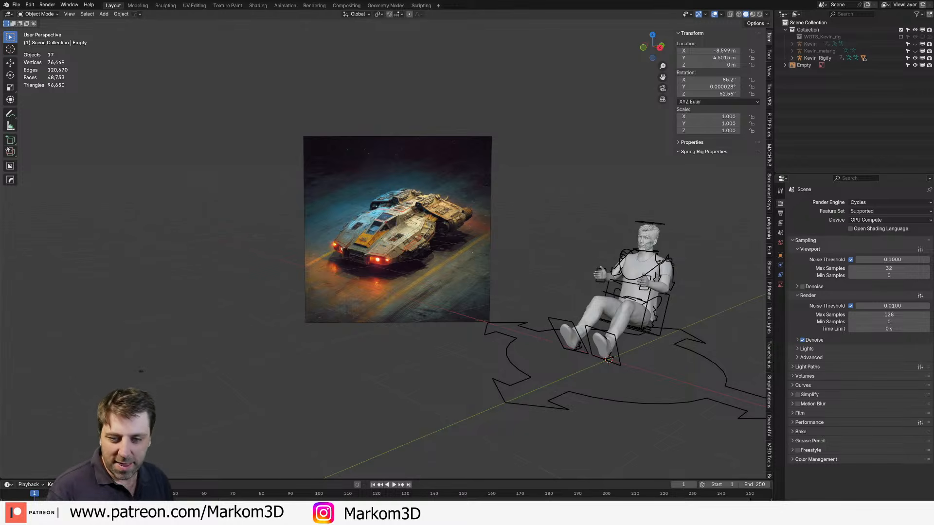
# Step: Add a cube at the world origin and enter Edit Mode on it
pyautogui.keyDown('shift'); pyautogui.moveTo(520, 291); pyautogui.dragTo(468, 295, button='middle'); pyautogui.keyUp('shift')
pyautogui.scroll(-1, 446, 293)
pyautogui.hotkey('shift', 'a')
pyautogui.moveTo(458, 215)
pyautogui.click(503, 228)
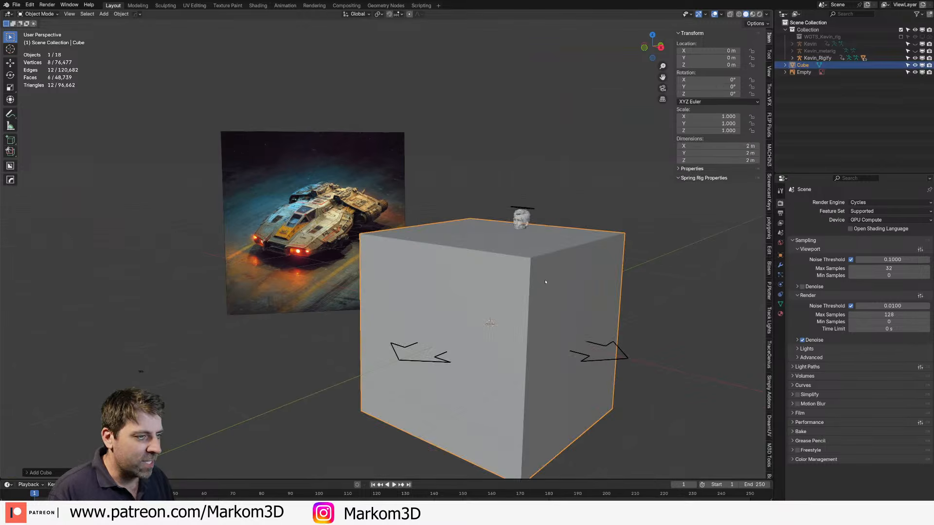
pyautogui.scroll(-3, 545, 282)
pyautogui.press('Tab')
# Step: Add a centred vertical loop cut that splits the cube along X and rip the mesh apart along it
pyautogui.moveTo(545, 281); pyautogui.dragTo(371, 344, button='middle')
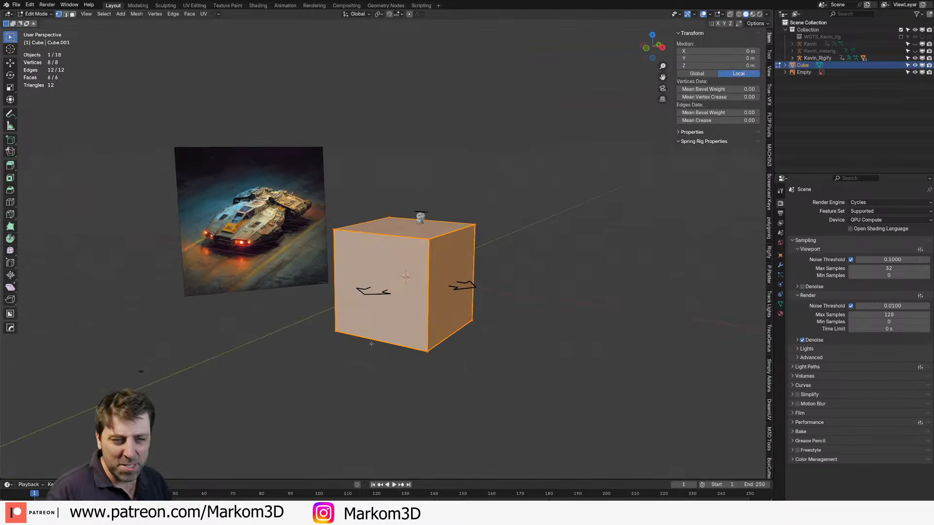
pyautogui.hotkey('ctrl', 'r')
pyautogui.click(371, 343)
pyautogui.rightClick(368, 343)
pyautogui.press('v')
pyautogui.rightClick(275, 331)
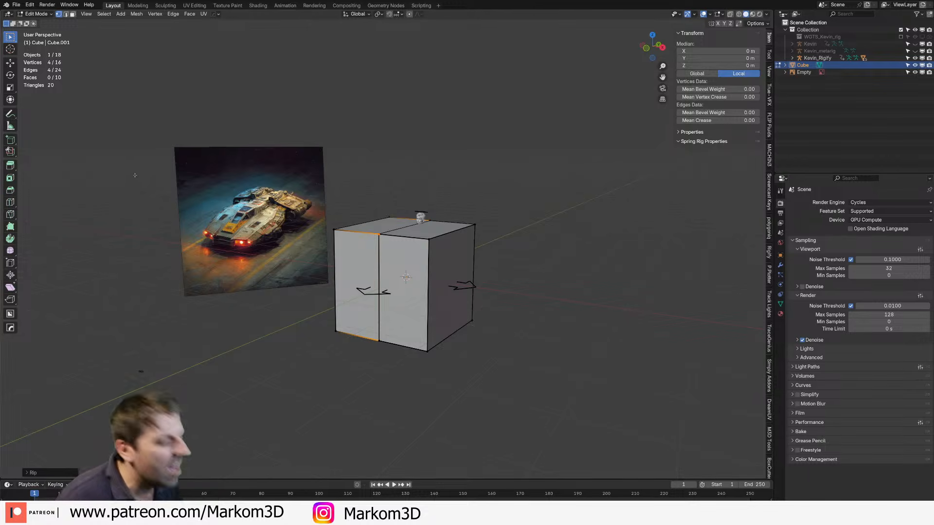
# Step: Select the linked half of the cube on the negative X side and delete it
pyautogui.scroll(2, 342, 302)
pyautogui.moveTo(343, 302)
pyautogui.mouseDown(button='middle')
pyautogui.moveTo(355, 302)
pyautogui.moveTo(342, 307)
pyautogui.mouseUp(button='middle')
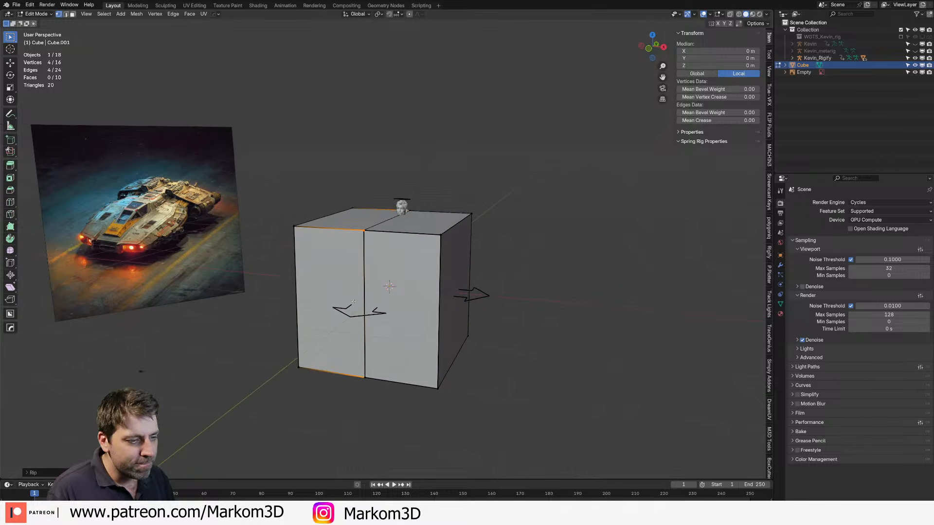
pyautogui.hotkey('ctrl', 'l')
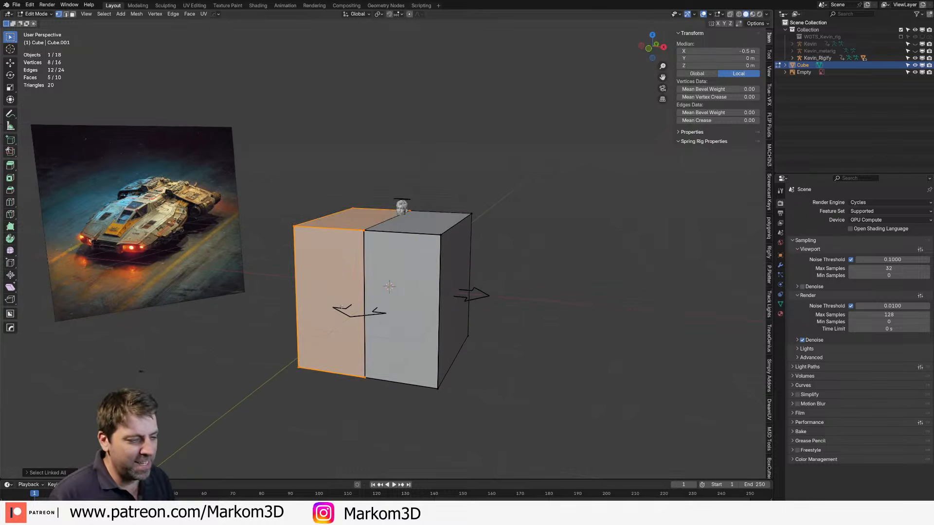
pyautogui.press('x')
pyautogui.click(341, 307)
pyautogui.press('a')
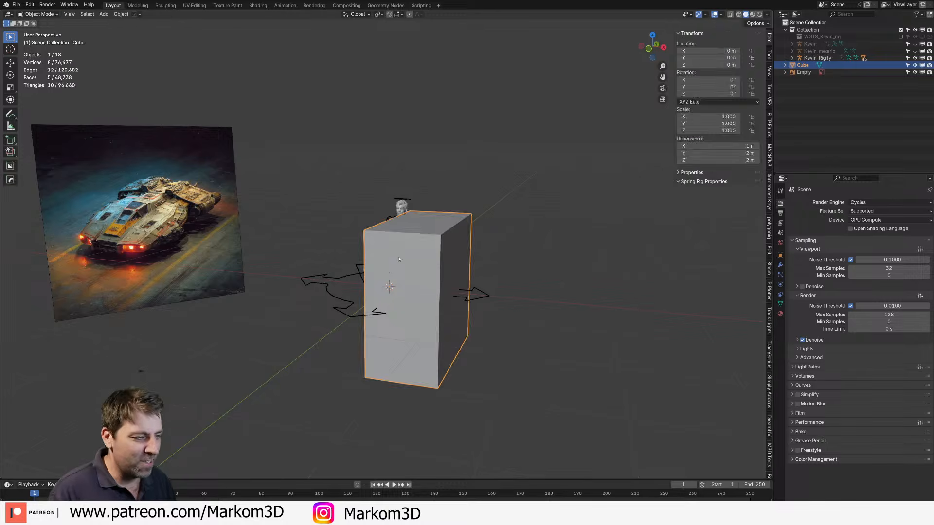
# Step: Add a Mirror modifier on the X axis to the remaining half cube and enable Clipping
pyautogui.hotkey('alt', 'a')
pyautogui.click(780, 266)
pyautogui.click(821, 202)
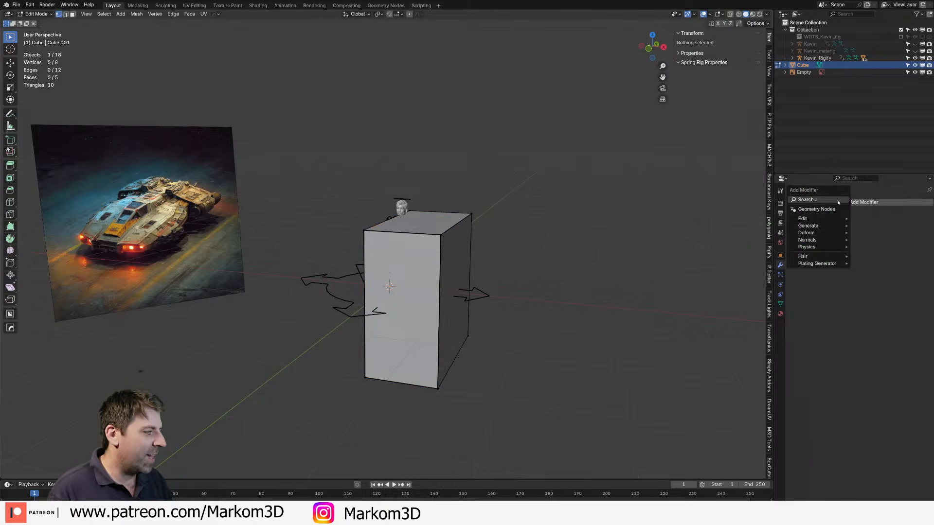
pyautogui.moveTo(817, 226)
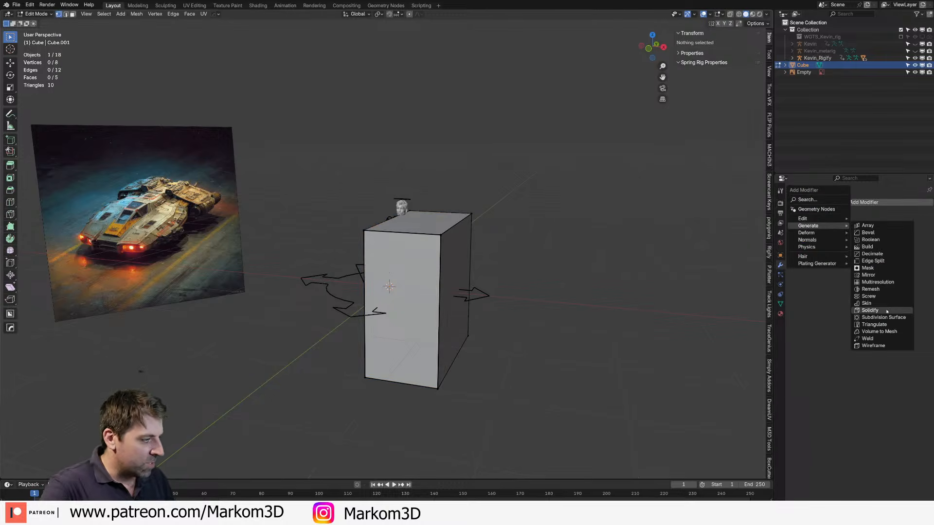
pyautogui.click(868, 276)
pyautogui.click(884, 224)
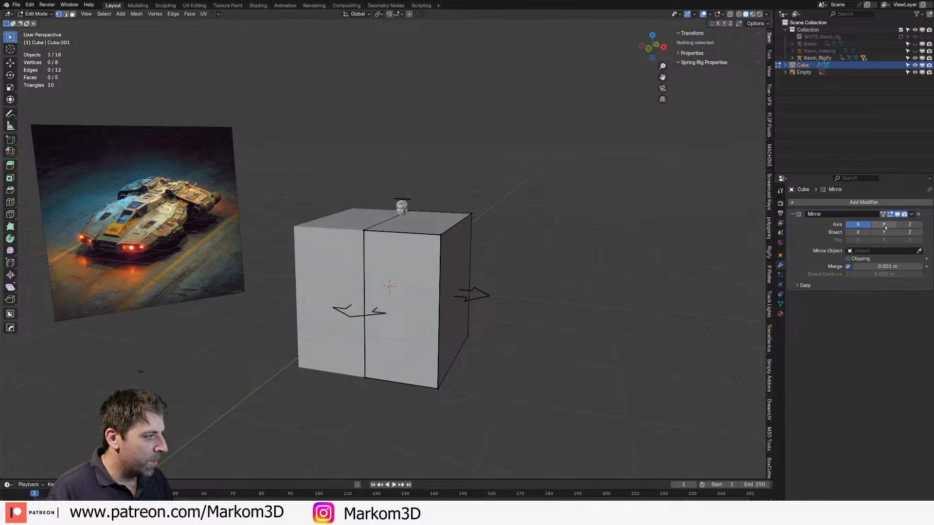
pyautogui.click(888, 224)
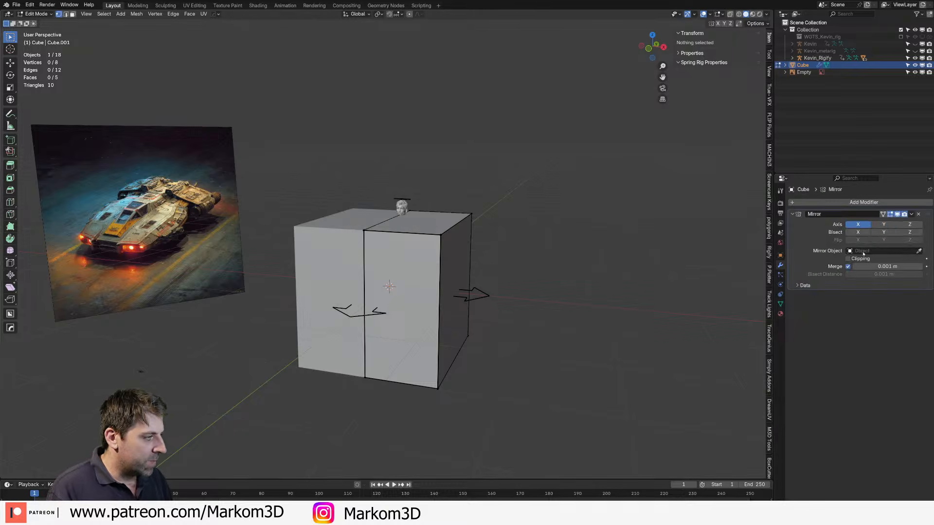
# Step: Scale the whole block down along Z and raise it to a median height of about 0.55 m
pyautogui.moveTo(711, 299); pyautogui.dragTo(533, 323, button='middle')
pyautogui.press('a')
pyautogui.press('s')
pyautogui.press('z')
pyautogui.press('z')
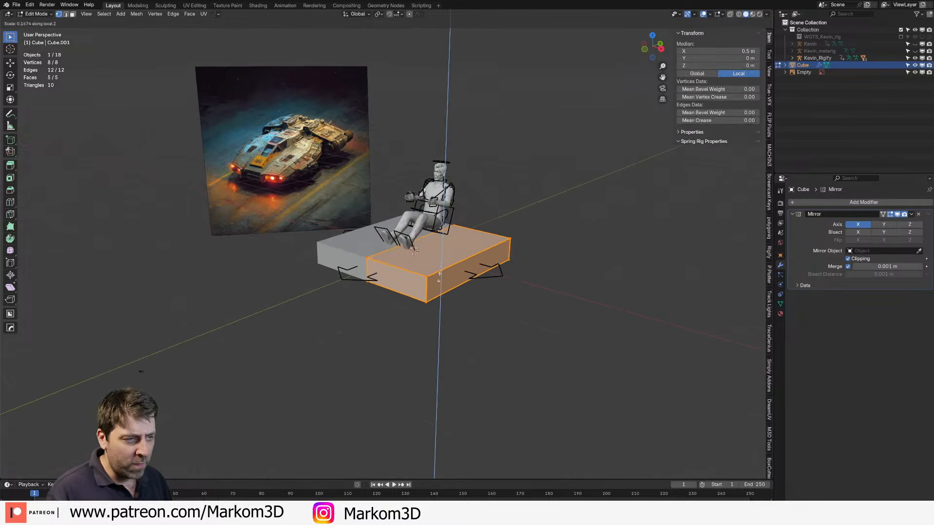
pyautogui.click(469, 309)
pyautogui.press('g')
pyautogui.press('z')
pyautogui.click(474, 268)
# Step: Narrow the block along X so it fits more closely around the seated figure
pyautogui.moveTo(501, 285); pyautogui.dragTo(518, 286, button='middle')
pyautogui.press('s')
pyautogui.press('x')
pyautogui.click(467, 272)
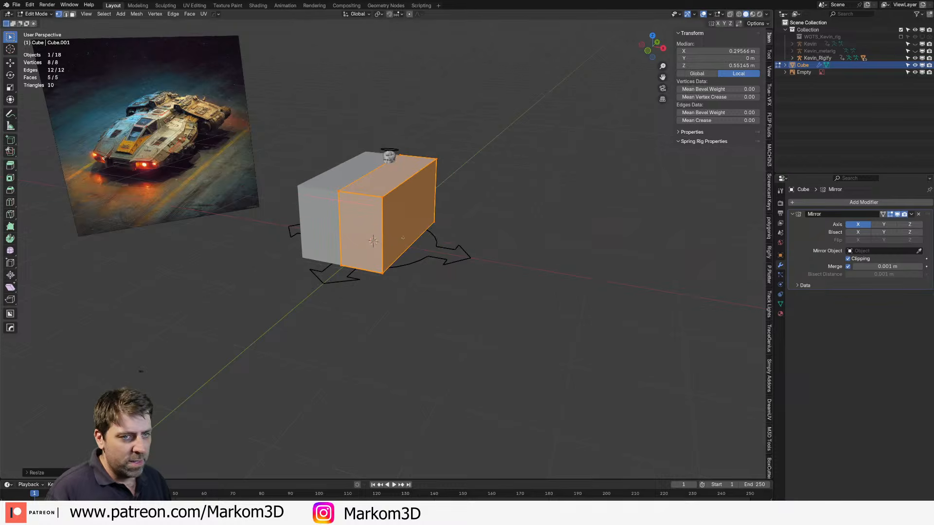
# Step: In a wireframe right side view, make the block taller along Z and move it to enclose the whole seated figure
pyautogui.moveTo(466, 272); pyautogui.dragTo(380, 278, button='middle')
pyautogui.press('KP_3')
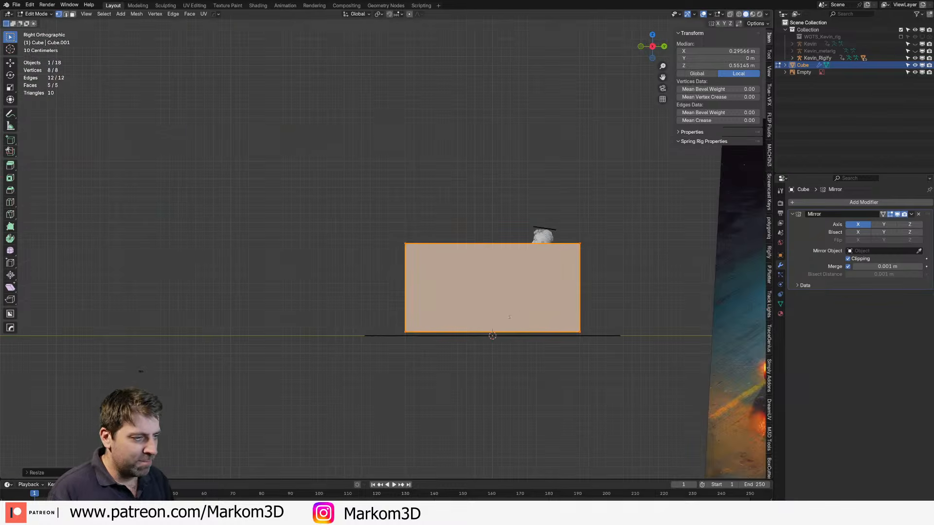
pyautogui.keyDown('shift'); pyautogui.moveTo(509, 317); pyautogui.dragTo(460, 296, button='middle'); pyautogui.keyUp('shift')
pyautogui.press('z')
pyautogui.click(419, 292)
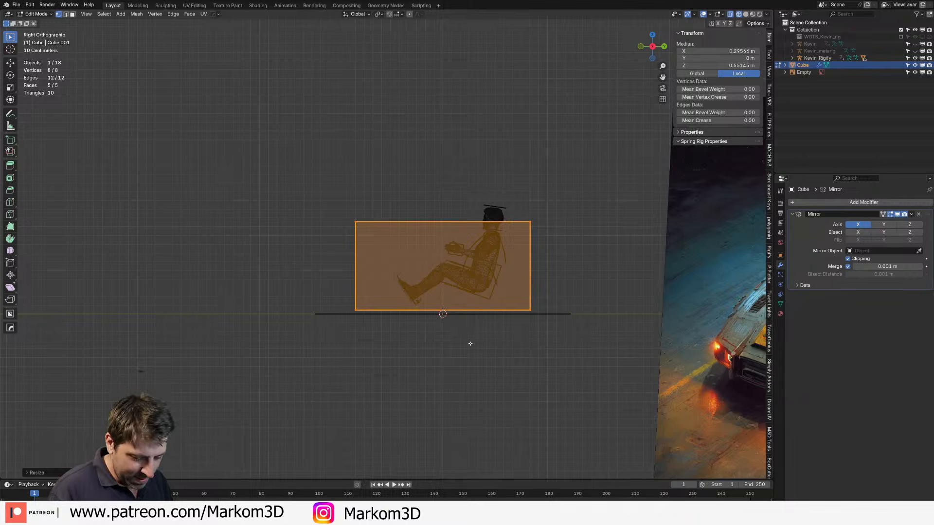
pyautogui.press('g')
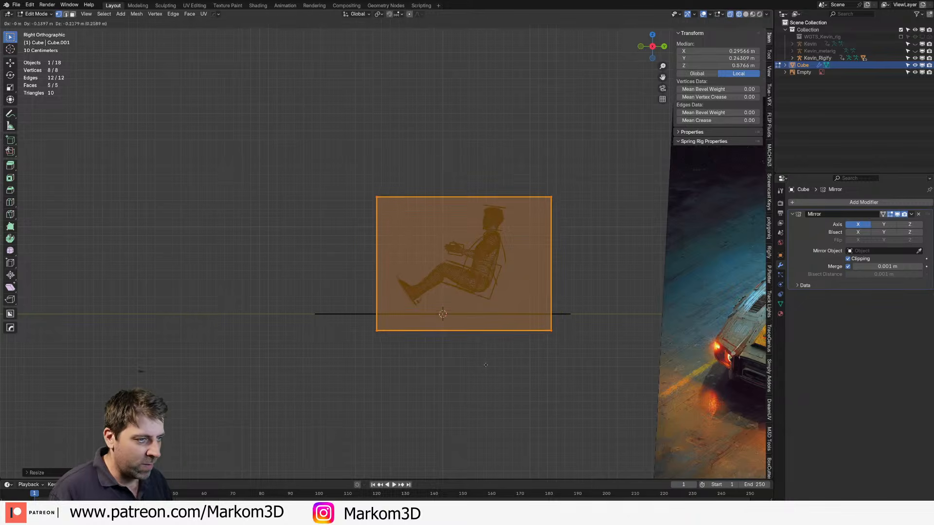
pyautogui.click(486, 364)
# Step: Add a vertical loop cut across the block's length and slide it forward to about Y 0.02 m, ahead of the figure's torso
pyautogui.keyDown('shift'); pyautogui.moveTo(482, 341); pyautogui.dragTo(485, 347, button='middle'); pyautogui.keyUp('shift')
pyautogui.hotkey('ctrl', 'r')
pyautogui.click(486, 209)
pyautogui.click(467, 212)
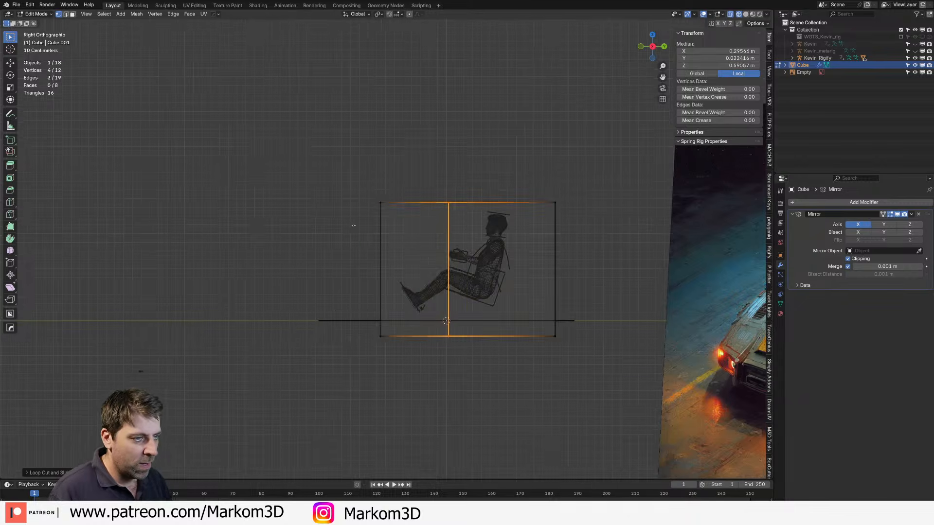
# Step: Lower the block's front top edge along Z to give the front a downward slope
pyautogui.moveTo(353, 225); pyautogui.dragTo(407, 241, button='middle')
pyautogui.click(375, 202)
pyautogui.keyDown('shift'); pyautogui.click(356, 196); pyautogui.keyUp('shift')
pyautogui.press('g')
pyautogui.press('z')
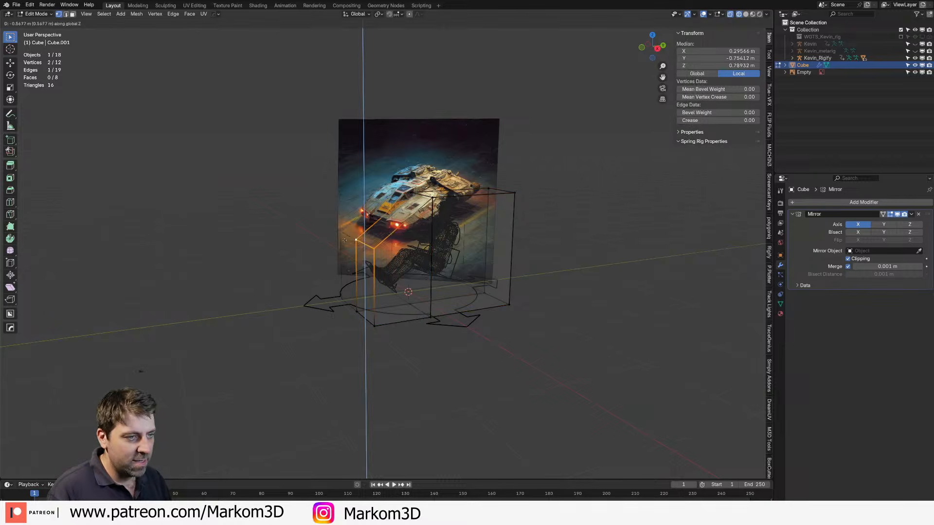
pyautogui.click(357, 227)
# Step: Turn on the Screencast Keys display
pyautogui.click(768, 181)
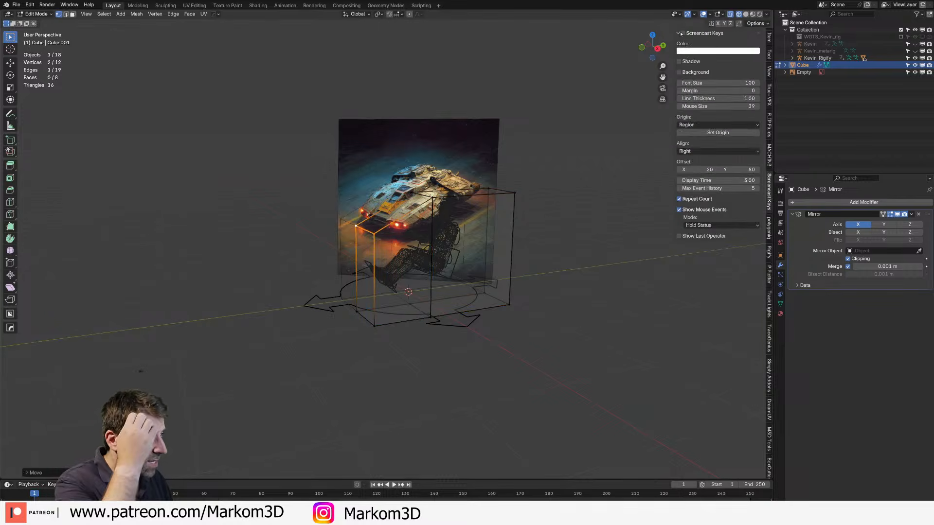
pyautogui.moveTo(455, 284); pyautogui.dragTo(499, 279, button='middle')
# Step: Move the block's front face forward along Y by about 1.3 m to lengthen the nose
pyautogui.press('3')
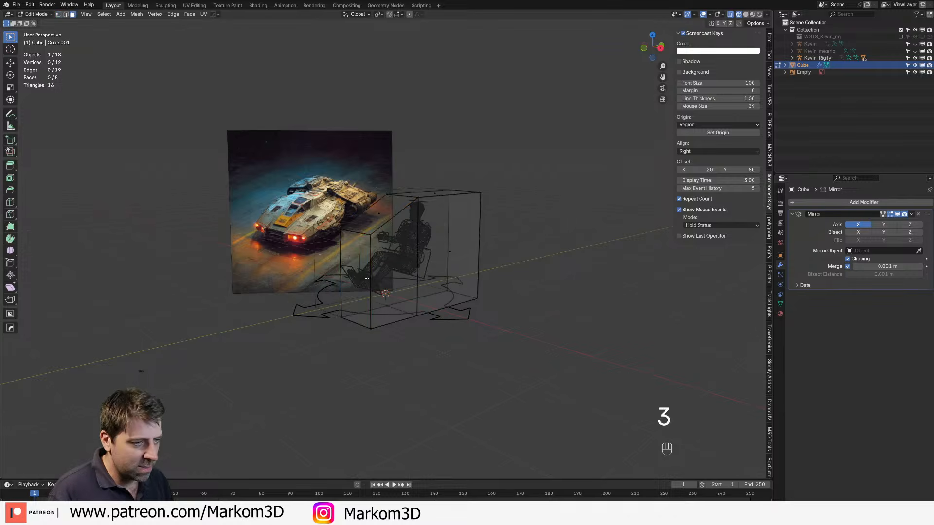
pyautogui.click(358, 279)
pyautogui.moveTo(402, 288); pyautogui.dragTo(393, 287, button='middle')
pyautogui.press('KP_3')
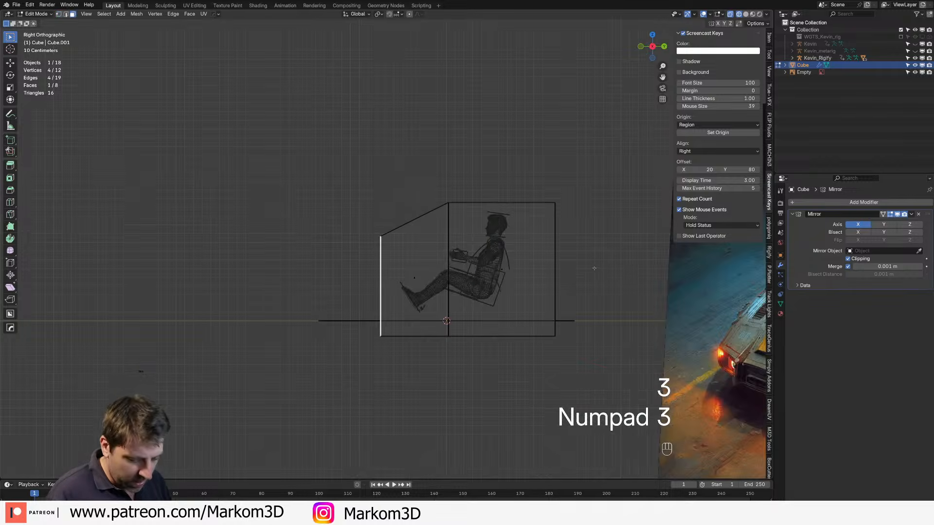
pyautogui.press('g')
pyautogui.press('x')
pyautogui.press('g')
pyautogui.press('y')
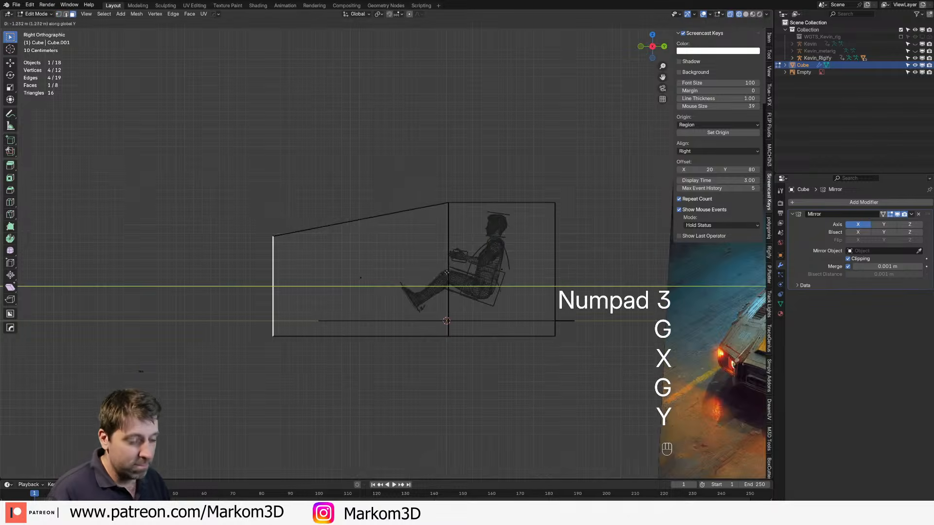
pyautogui.press('g')
pyautogui.press('z')
# Step: Lower the top edge of the extended nose along Z to steepen the slope
pyautogui.press('1')
pyautogui.click(269, 240)
pyautogui.keyDown('shift'); pyautogui.click(269, 240); pyautogui.keyUp('shift')
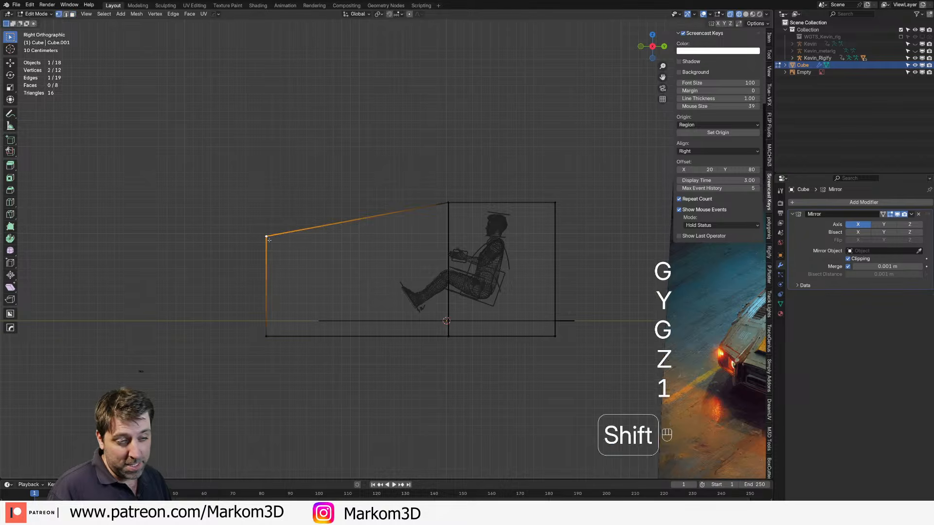
pyautogui.press('g')
pyautogui.press('z')
pyautogui.click(271, 269)
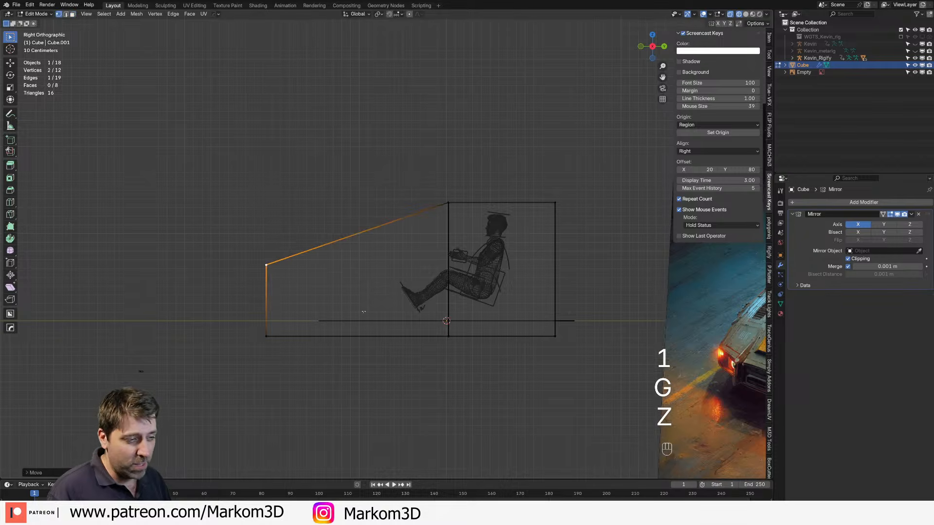
# Step: Move the block's rear face backward along Y to lengthen the body behind the seated figure
pyautogui.moveTo(325, 285); pyautogui.dragTo(440, 305, button='middle')
pyautogui.press('3')
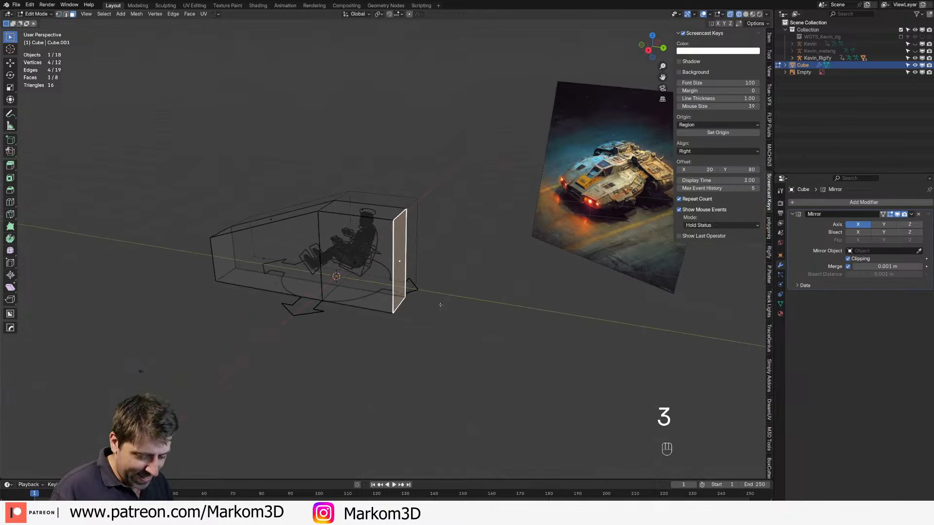
pyautogui.press('g')
pyautogui.press('y')
pyautogui.click(430, 314)
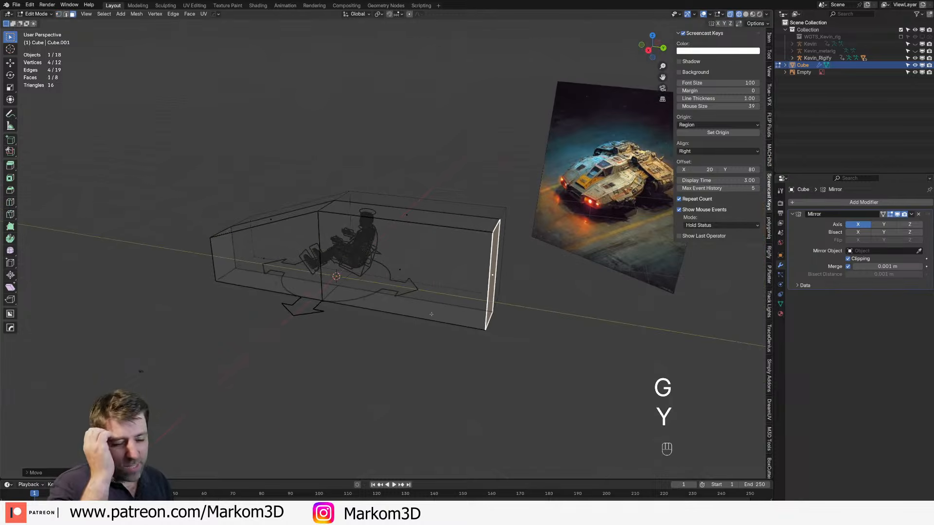
pyautogui.moveTo(431, 314); pyautogui.dragTo(535, 319, button='middle')
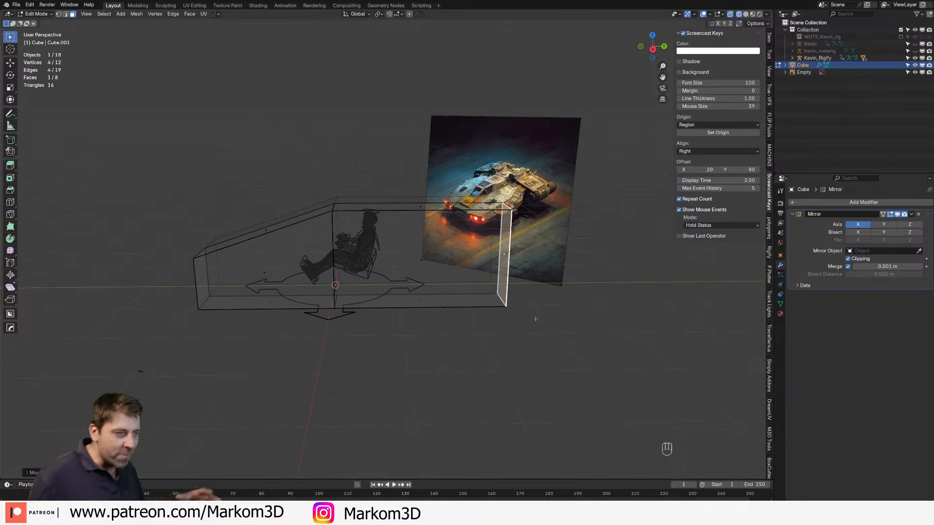
# Step: Switch the viewport to Solid shading and examine the body's proportions against the reference image
pyautogui.moveTo(545, 285); pyautogui.dragTo(611, 289, button='middle')
pyautogui.press('z')
pyautogui.click(449, 293)
pyautogui.scroll(2, 389, 323)
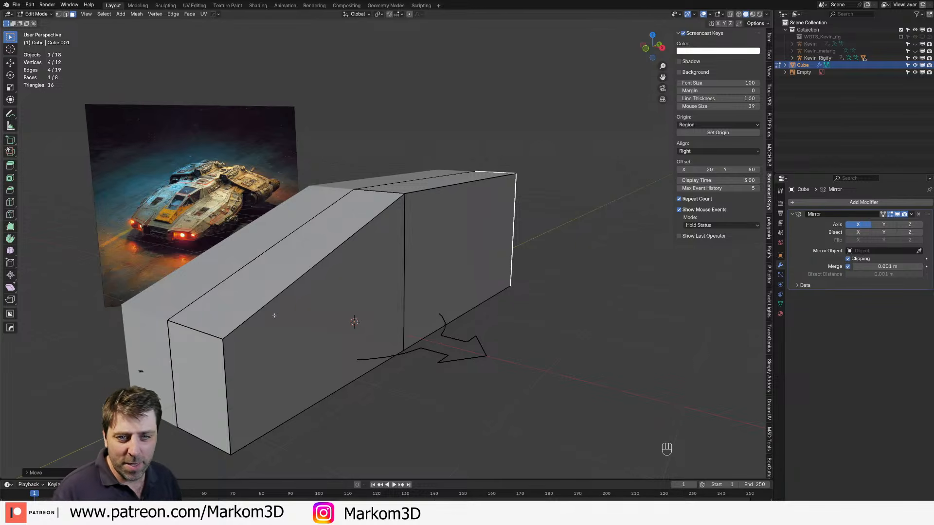
pyautogui.keyDown('shift'); pyautogui.moveTo(274, 315); pyautogui.dragTo(275, 274, button='middle'); pyautogui.keyUp('shift')
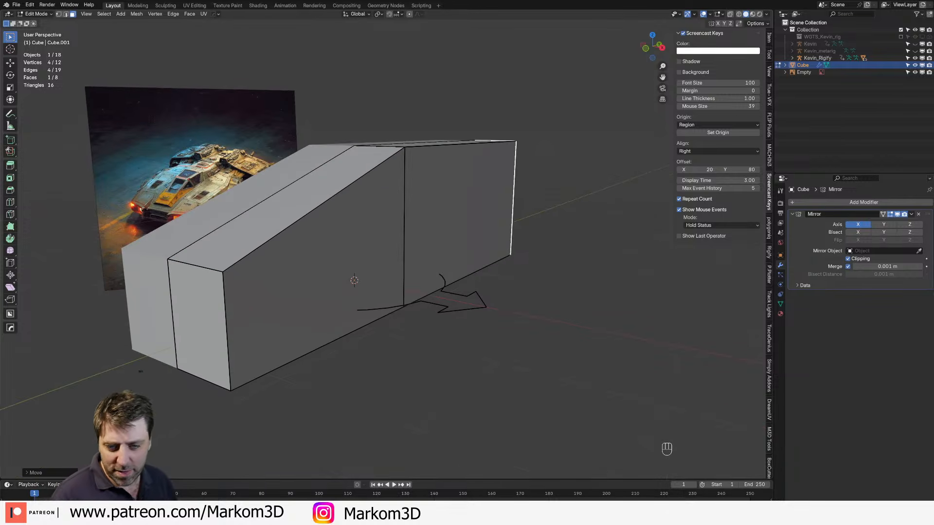
pyautogui.moveTo(387, 299); pyautogui.dragTo(405, 302, button='middle')
pyautogui.keyDown('shift'); pyautogui.moveTo(405, 302); pyautogui.dragTo(404, 302, button='middle'); pyautogui.keyUp('shift')
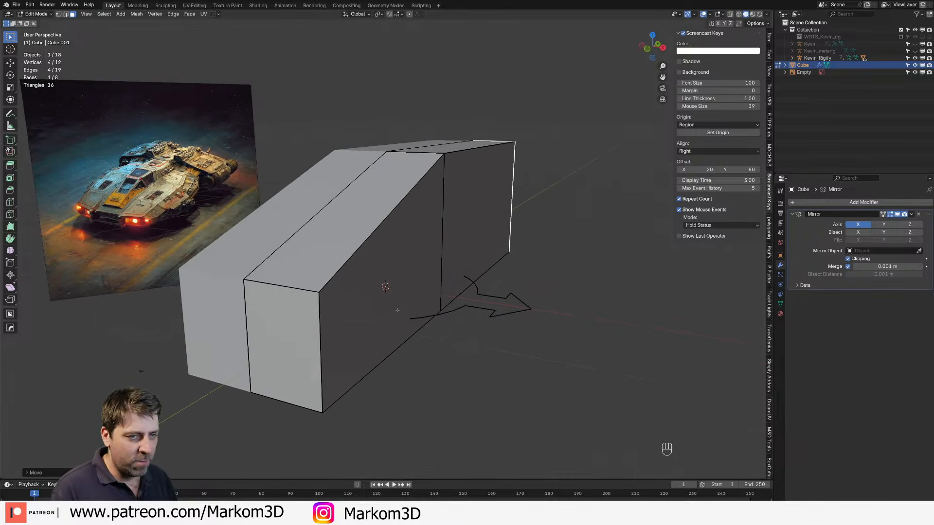
# Step: Duplicate the body's front face and move the copy about 1 m forward along Y
pyautogui.scroll(-2, 397, 310)
pyautogui.press('Tab')
pyautogui.press('Tab')
pyautogui.press('3')
pyautogui.click(336, 312)
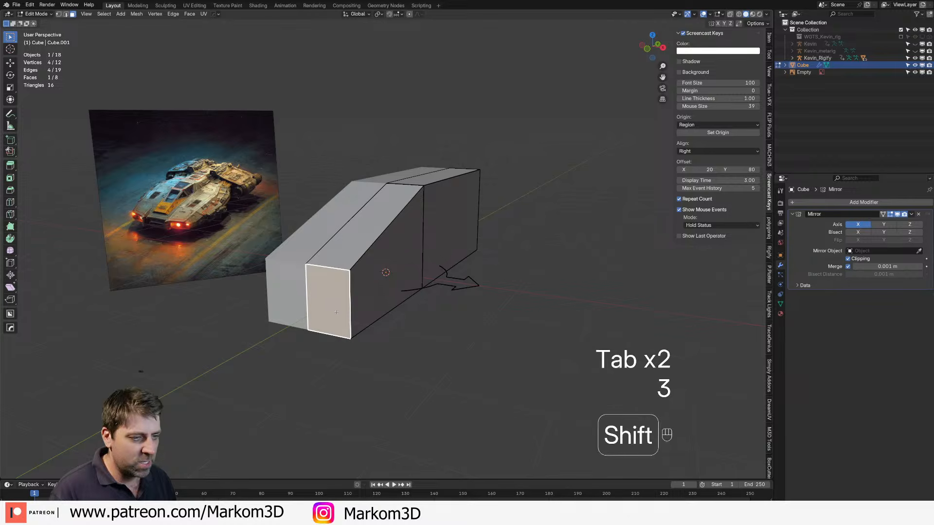
pyautogui.hotkey('shift', 'd')
pyautogui.rightClick(324, 312)
pyautogui.press('g')
pyautogui.press('y')
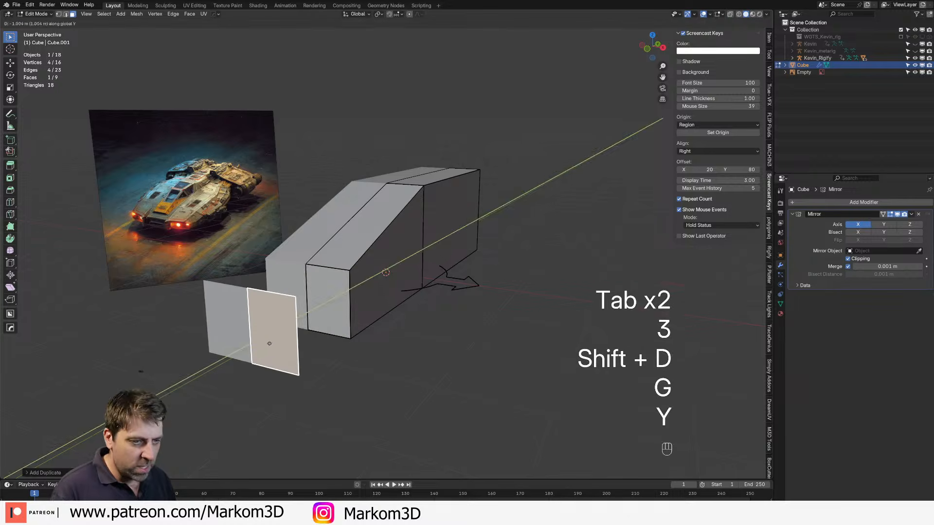
pyautogui.click(273, 352)
# Step: Separate the copied face into its own object and select all of its geometry in Edit Mode
pyautogui.press('p')
pyautogui.click(273, 352)
pyautogui.press('Tab')
pyautogui.click(273, 352)
pyautogui.press('Tab')
pyautogui.press('a')
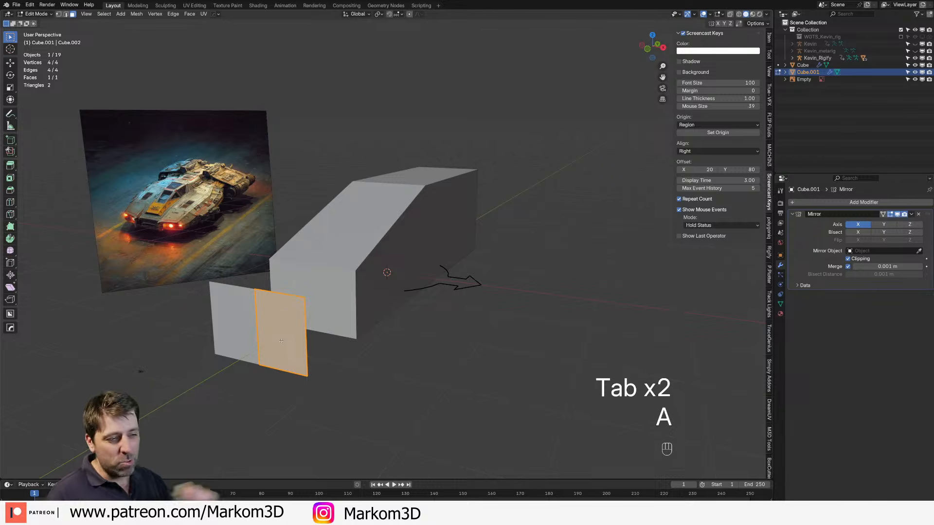
# Step: Switch to editing the main body and add a single lengthwise loop cut around the middle of its side height
pyautogui.press('Tab')
pyautogui.click(423, 267)
pyautogui.press('Tab')
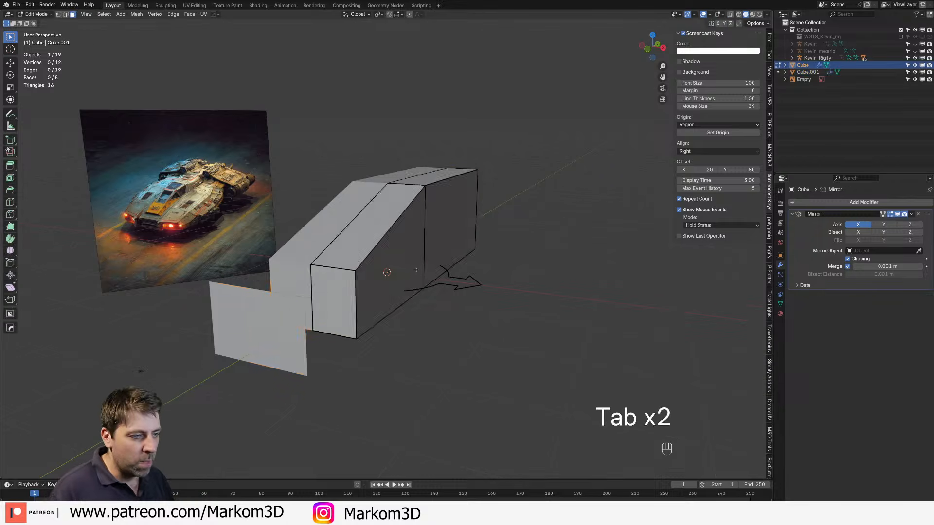
pyautogui.moveTo(390, 265); pyautogui.dragTo(410, 290, button='middle')
pyautogui.hotkey('ctrl', 'r')
pyautogui.press('2')
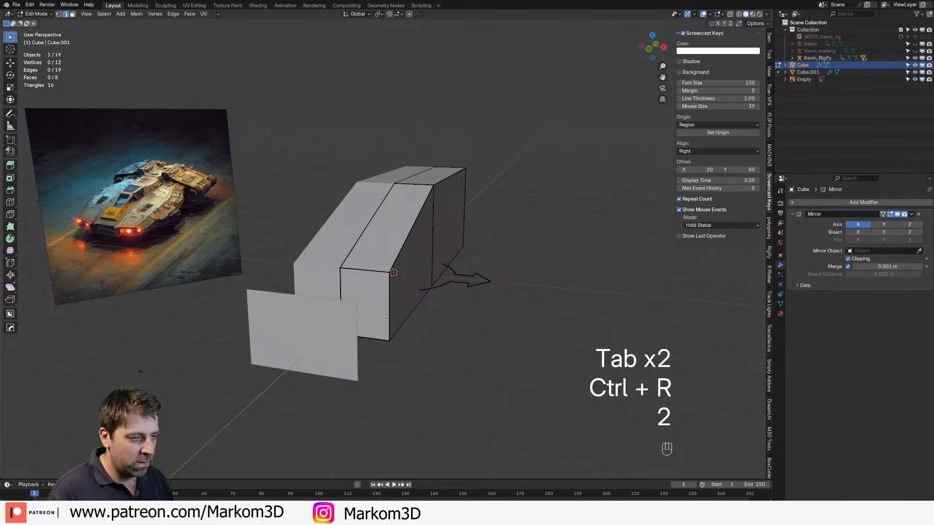
pyautogui.press('2')
pyautogui.click(413, 311)
pyautogui.hotkey('ctrl', 'r')
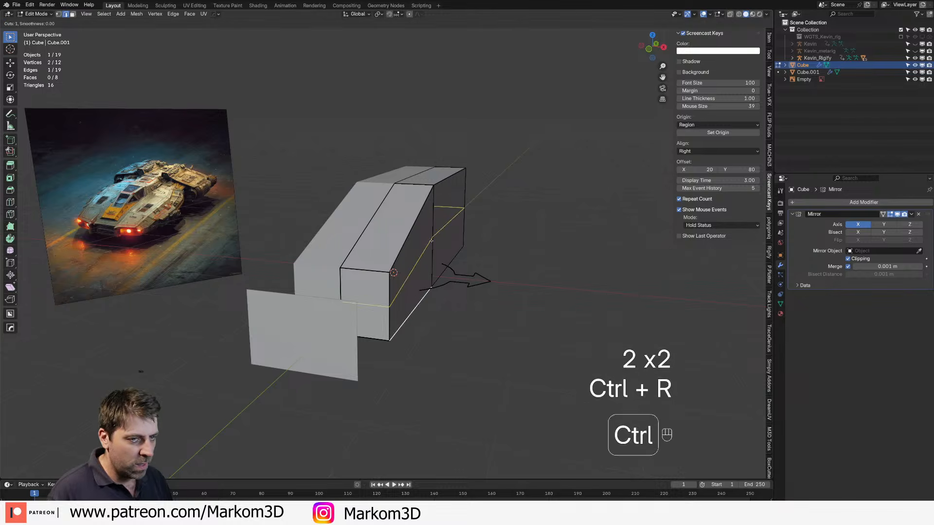
pyautogui.click(432, 238)
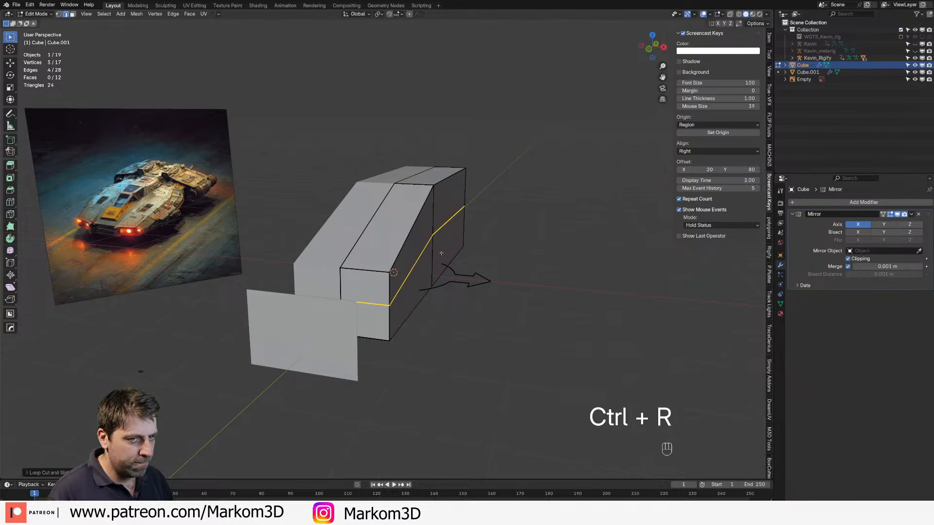
# Step: Move the body's two lower side faces outward along X by about 0.3 m to slope the upper sides
pyautogui.press('3')
pyautogui.click(444, 254)
pyautogui.keyDown('shift'); pyautogui.click(419, 293); pyautogui.keyUp('shift')
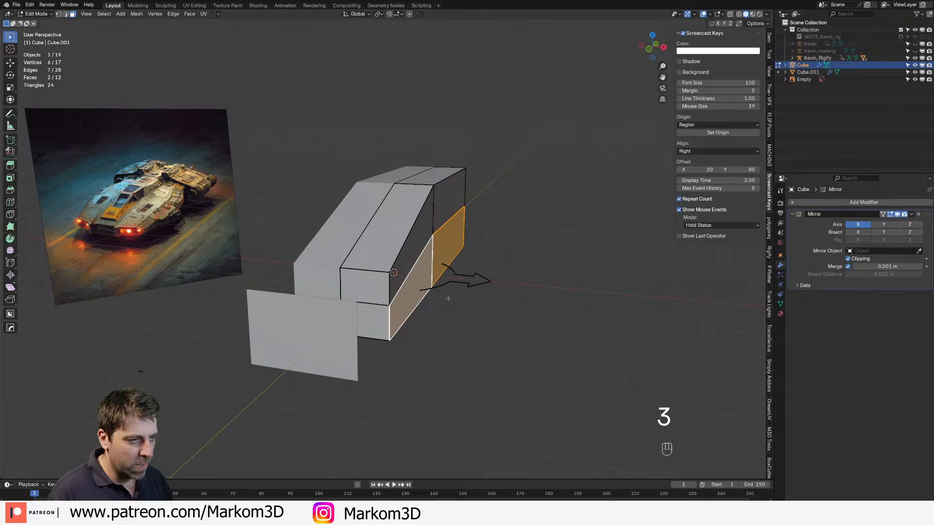
pyautogui.press('g')
pyautogui.press('y')
pyautogui.press('x')
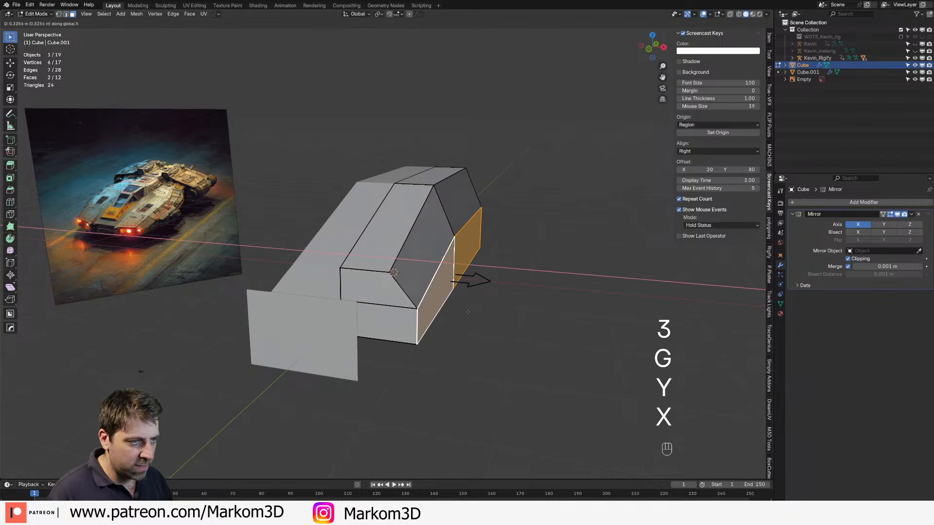
pyautogui.click(455, 311)
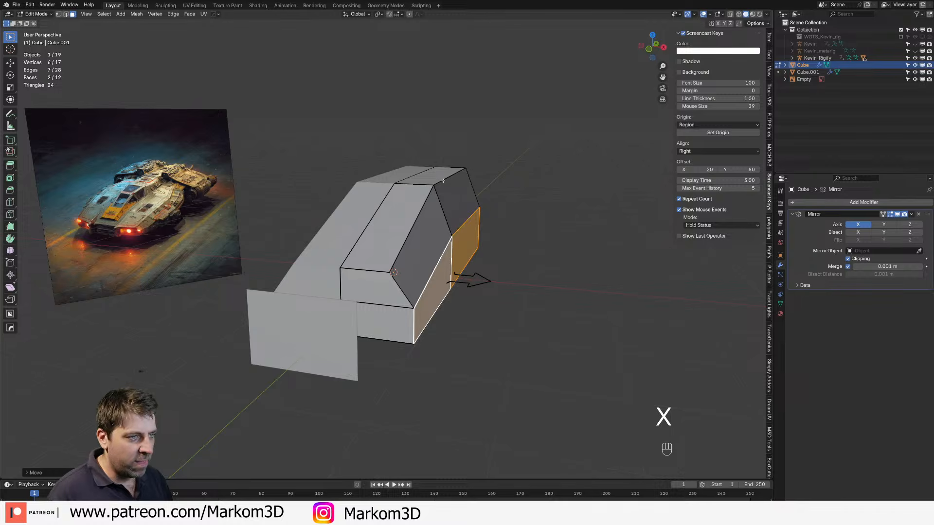
pyautogui.click(453, 198)
pyautogui.moveTo(453, 198); pyautogui.dragTo(479, 223, button='middle')
pyautogui.press('2')
pyautogui.click(447, 180)
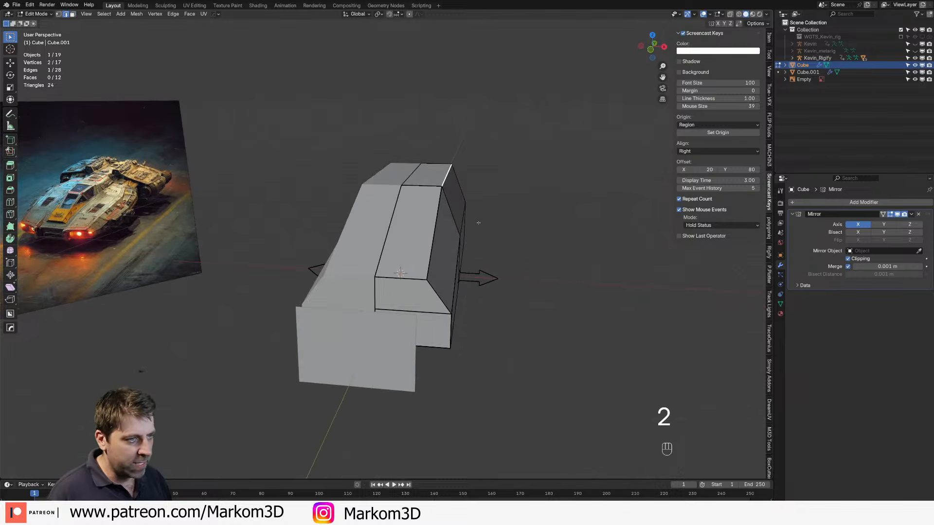
pyautogui.press('g')
pyautogui.press('x')
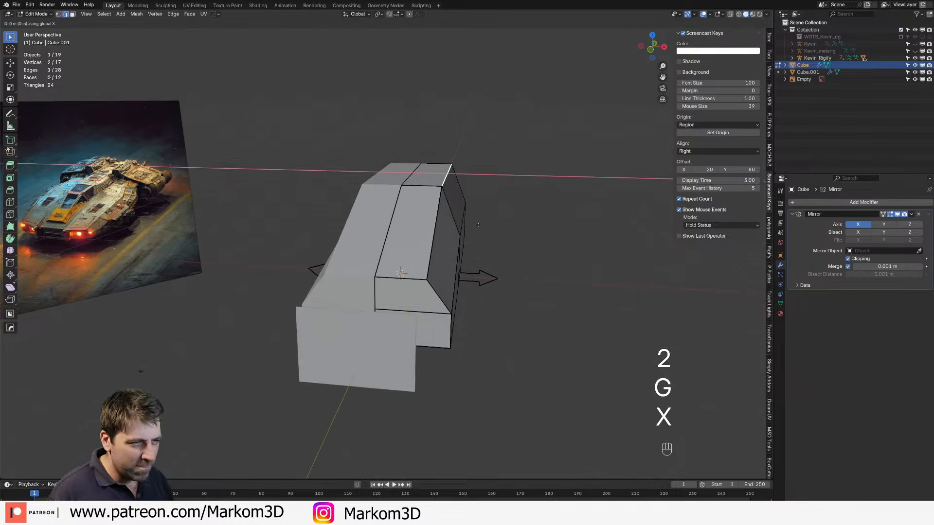
pyautogui.rightClick(478, 225)
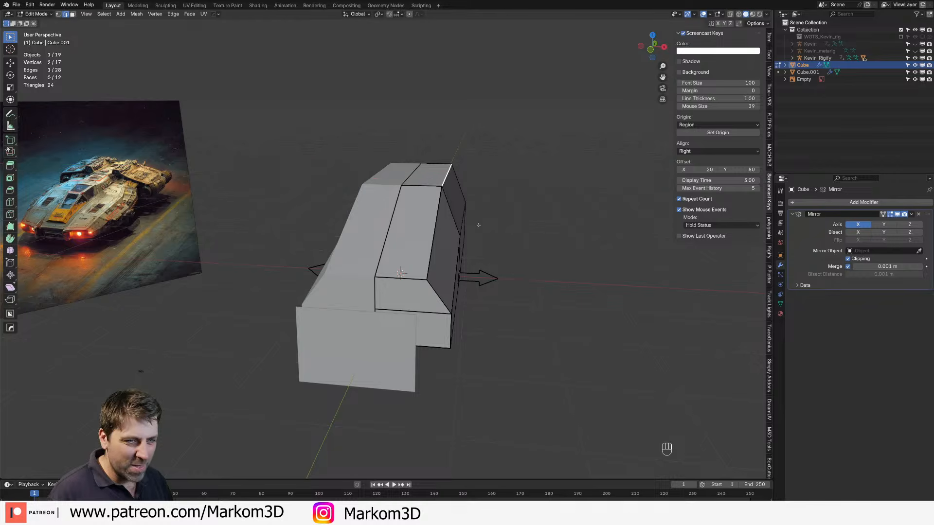
pyautogui.moveTo(478, 225); pyautogui.dragTo(459, 246, button='middle')
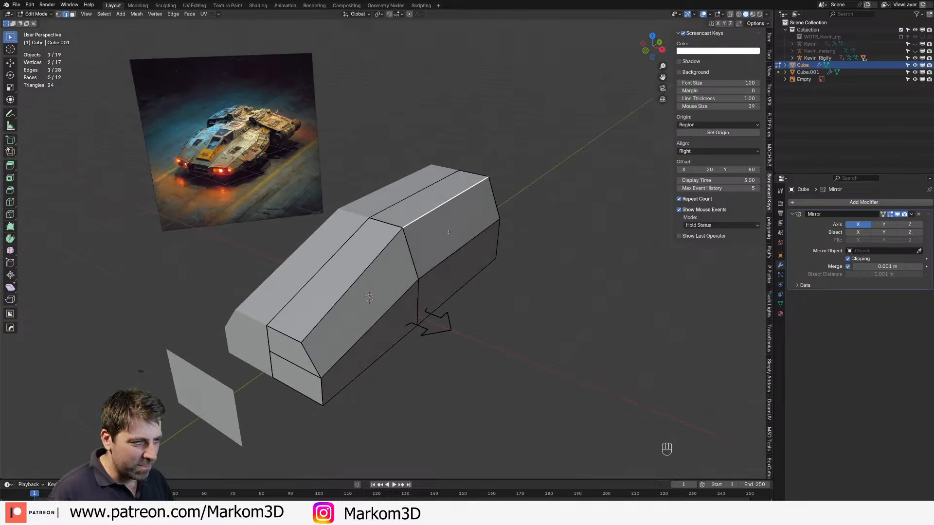
# Step: Move the body's upper rear side face slightly outward along X to widen the section behind the windshield slope
pyautogui.press('3')
pyautogui.press('3')
pyautogui.click(440, 230)
pyautogui.moveTo(440, 230); pyautogui.dragTo(433, 286, button='middle')
pyautogui.press('g')
pyautogui.press('y')
pyautogui.press('x')
pyautogui.click(483, 232)
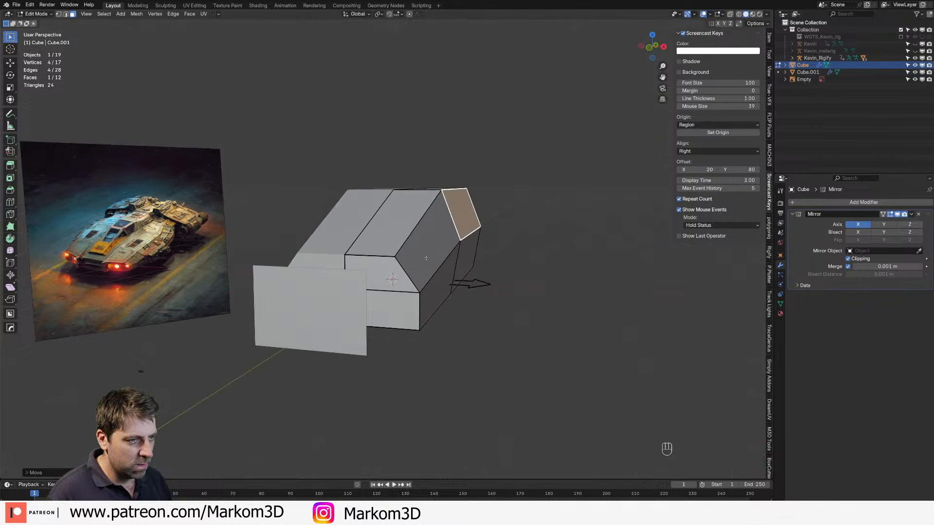
# Step: Narrow the whole body in wireframe front view by moving all its geometry inward along X, and return to Solid shading in Object Mode
pyautogui.press('z')
pyautogui.press('KP_3')
pyautogui.press('KP_1')
pyautogui.press('a')
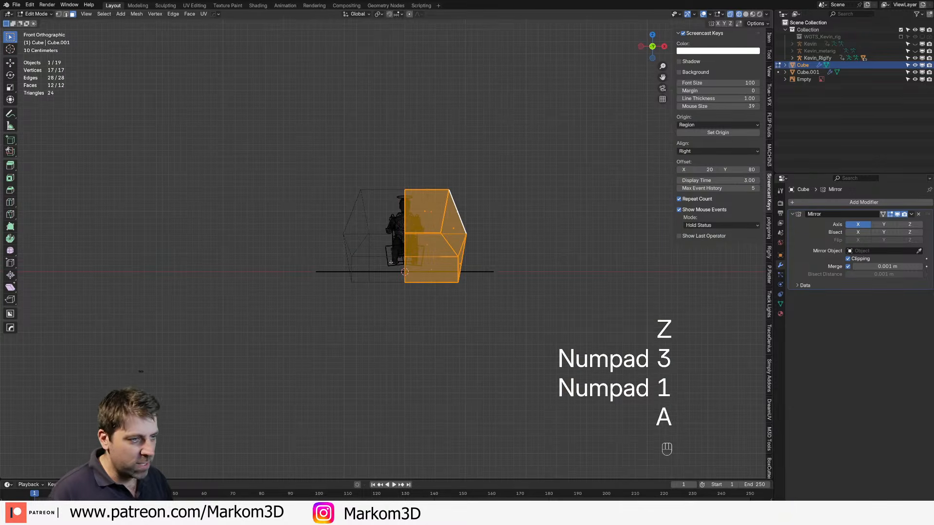
pyautogui.press('g')
pyautogui.press('x')
pyautogui.click(374, 258)
pyautogui.press('z')
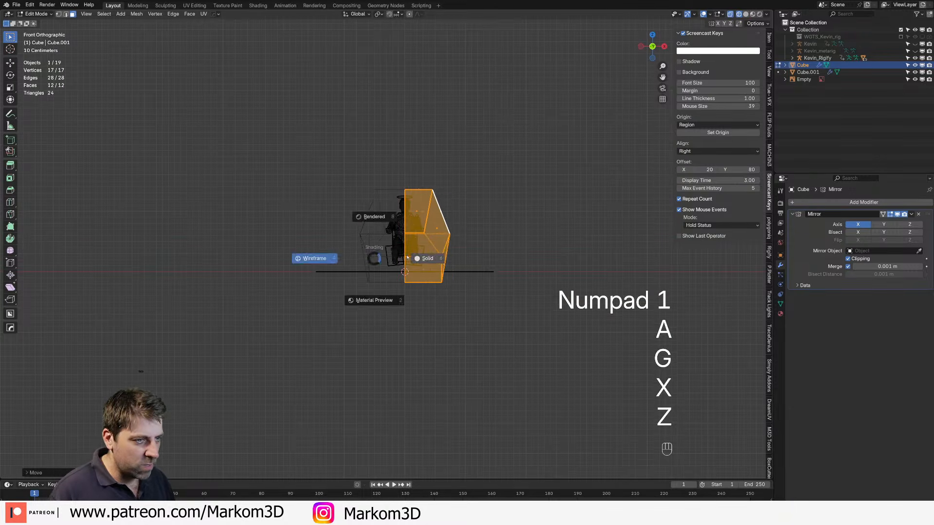
pyautogui.click(423, 259)
pyautogui.moveTo(424, 259)
pyautogui.mouseDown(button='middle')
pyautogui.moveTo(368, 271)
pyautogui.moveTo(431, 268)
pyautogui.moveTo(408, 278)
pyautogui.mouseUp(button='middle')
pyautogui.press('Tab')
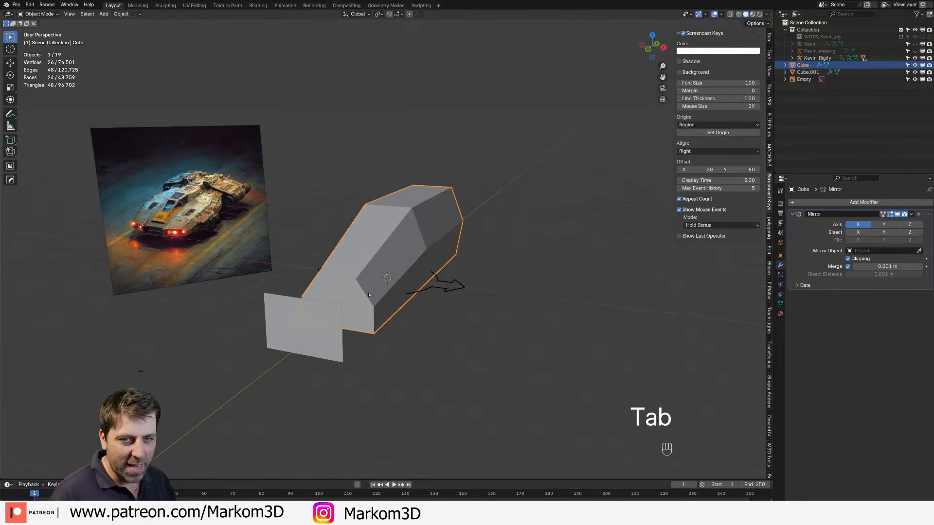
# Step: Position the separate front face slightly lower and just ahead of the body's nose, and extrude it backward to near the roof's front corner
pyautogui.click(301, 323)
pyautogui.press('Tab')
pyautogui.press('a')
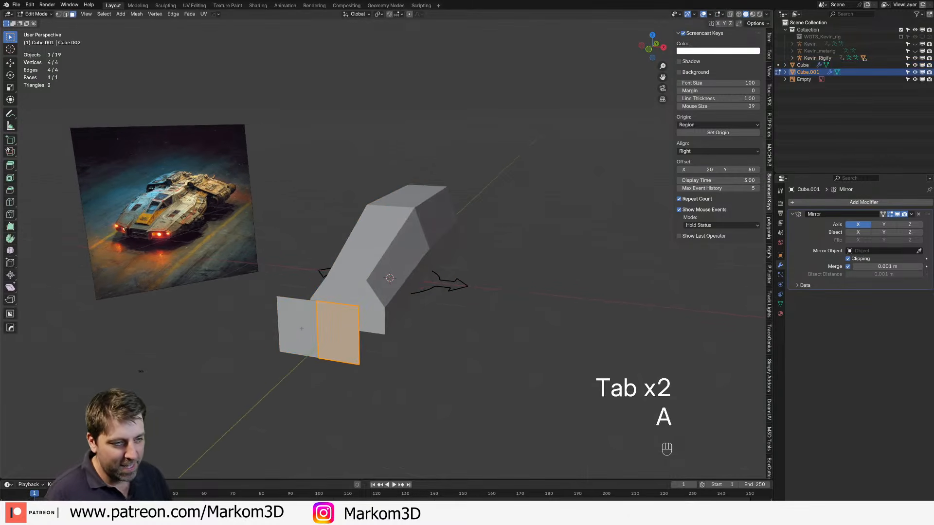
pyautogui.press('KP_3')
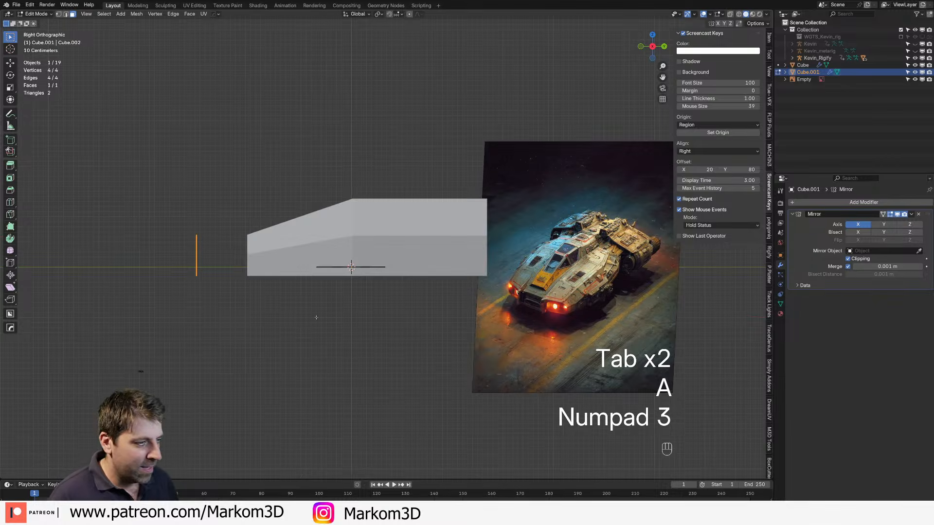
pyautogui.press('g')
pyautogui.click(325, 277)
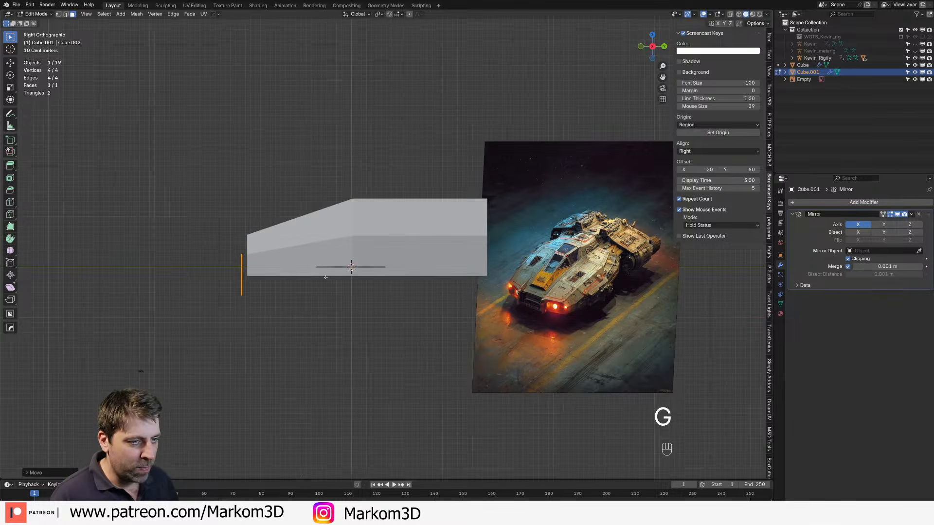
pyautogui.press('e')
pyautogui.click(438, 271)
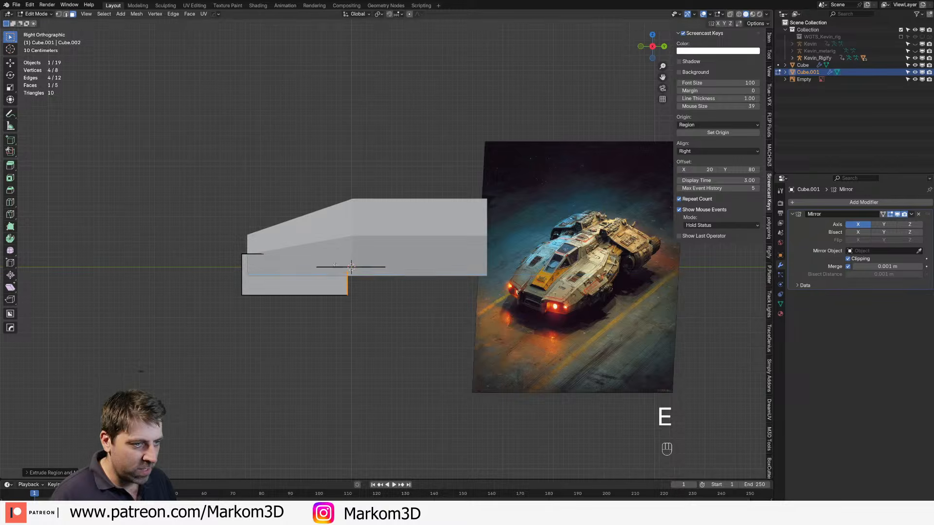
pyautogui.moveTo(418, 280); pyautogui.dragTo(457, 295, button='middle')
# Step: Move the lower block's outer side face outward along X to make it wider than the main body
pyautogui.press('3')
pyautogui.click(319, 319)
pyautogui.moveTo(319, 320)
pyautogui.mouseDown(button='middle')
pyautogui.moveTo(328, 324)
pyautogui.moveTo(313, 317)
pyautogui.mouseUp(button='middle')
pyautogui.press('g')
pyautogui.press('y')
pyautogui.press('x')
pyautogui.click(377, 320)
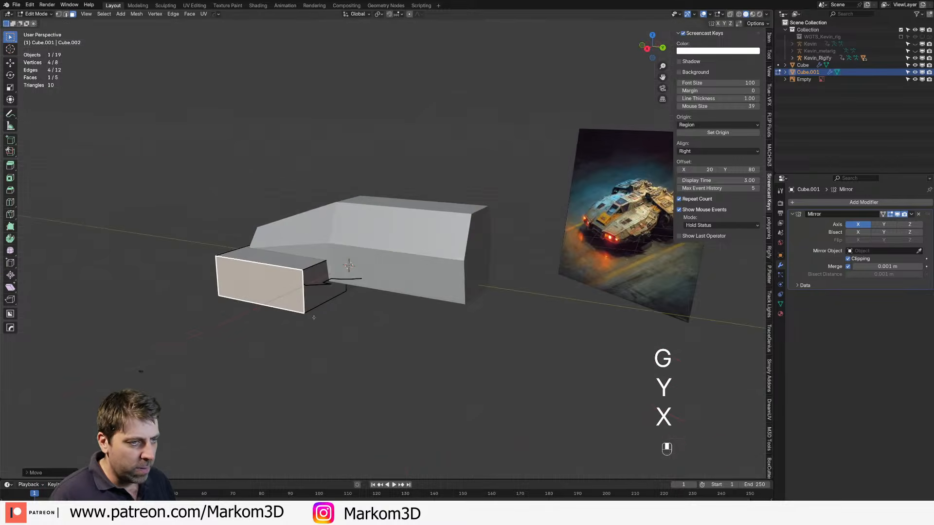
# Step: Raise the lower block's rear face along Z and align it in side view with the main body's mid-height corner
pyautogui.press('g')
pyautogui.press('z')
pyautogui.press('shift')
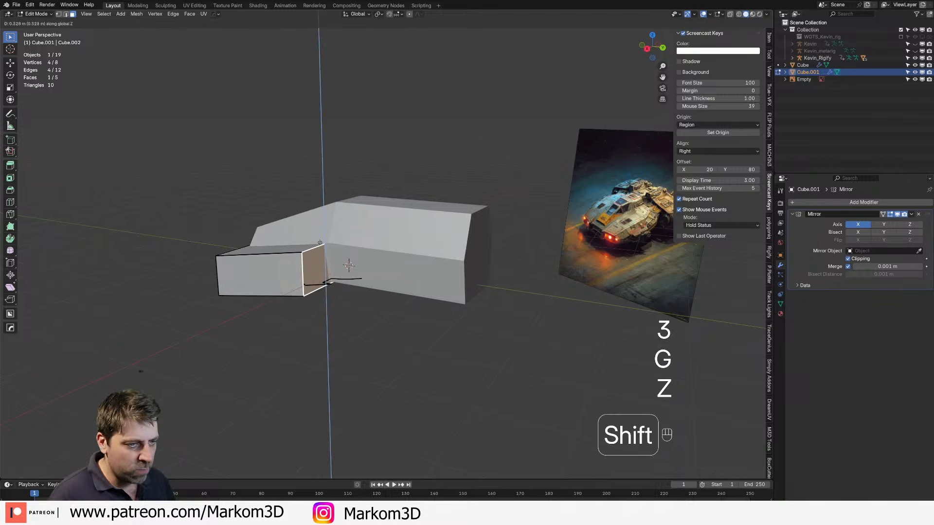
pyautogui.click(320, 230)
pyautogui.press('KP_3')
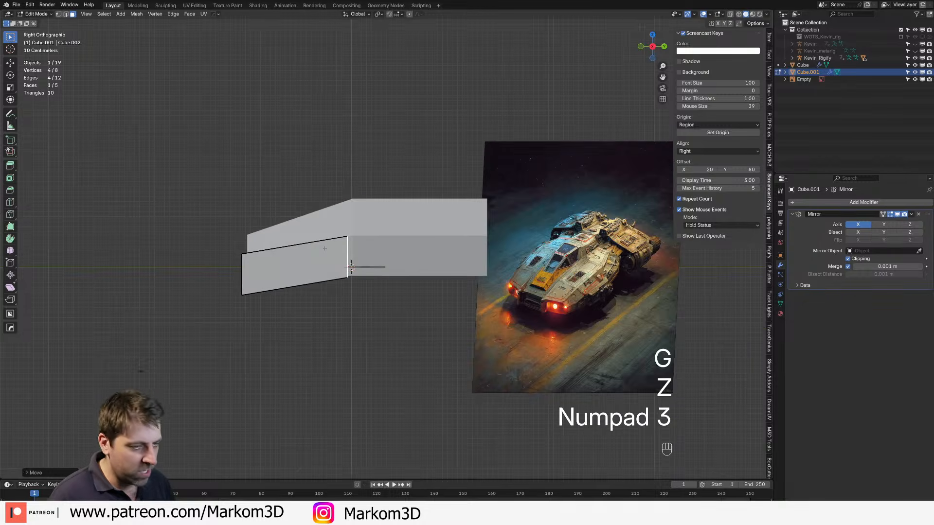
pyautogui.scroll(4, 325, 248)
pyautogui.press('g')
pyautogui.press('shift')
pyautogui.click(279, 312)
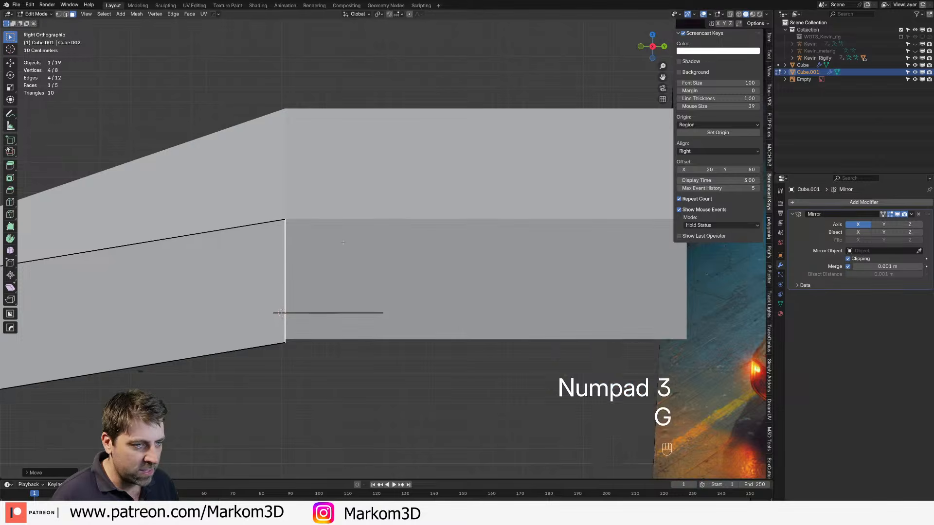
# Step: Extrude the lower block's rear face about 3.8 m backward, past the rear end of the main body
pyautogui.scroll(-3, 280, 313)
pyautogui.press('e')
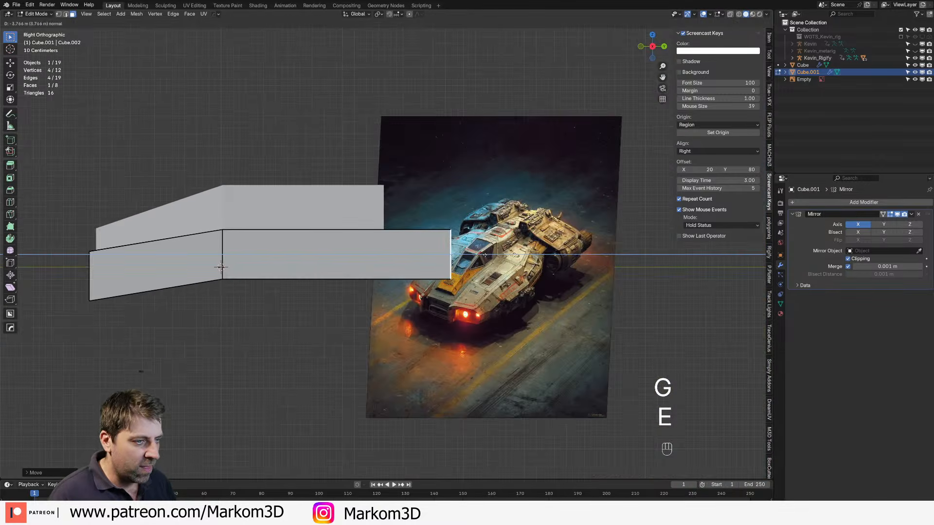
pyautogui.click(204, 266)
# Step: Try to flatten the lower hull's two bottom faces by scaling them to 0 along Z
pyautogui.moveTo(204, 266); pyautogui.dragTo(344, 215, button='middle')
pyautogui.press('3')
pyautogui.press('s')
pyautogui.press('z')
pyautogui.press('KP_0')
pyautogui.press('KP_Enter')
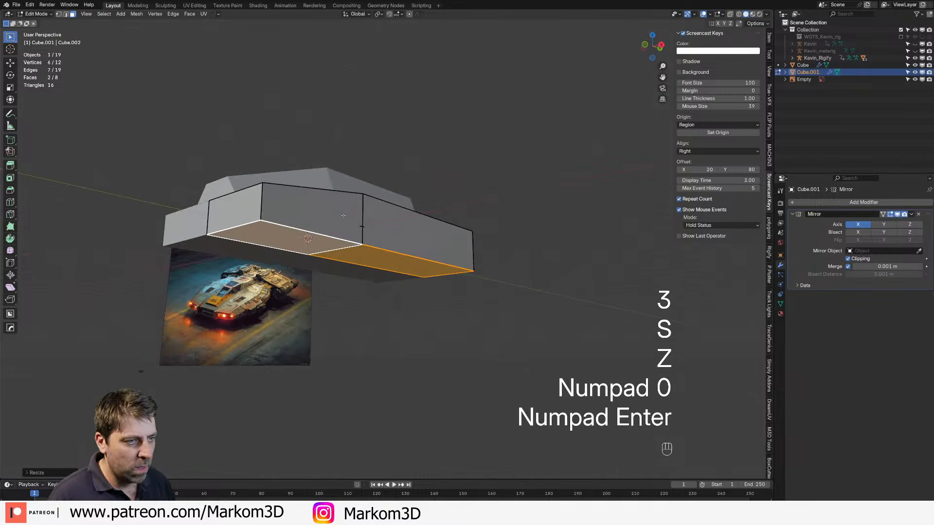
pyautogui.hotkey('ctrl', 'z')
pyautogui.press('s')
pyautogui.press('z')
pyautogui.press('g')
pyautogui.press('z')
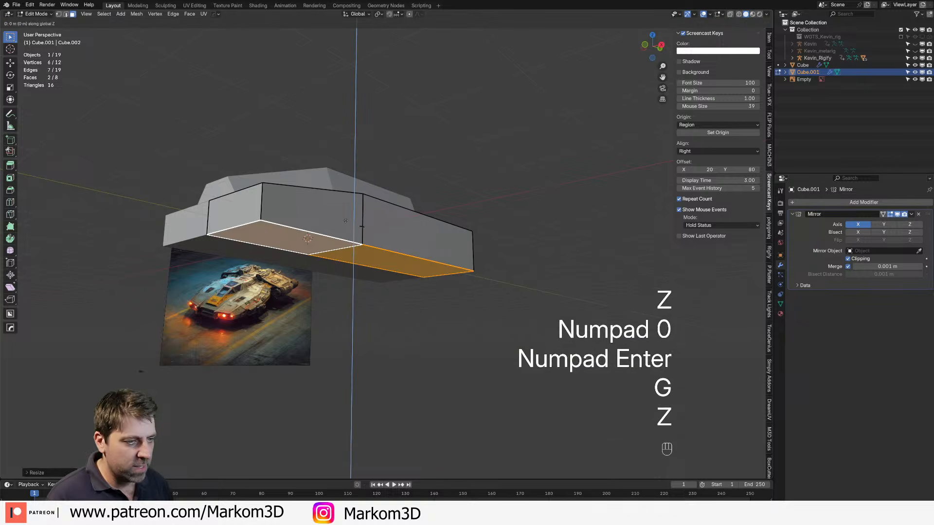
pyautogui.rightClick(345, 290)
pyautogui.hotkey('ctrl', 'z')
# Step: Invert the slope of the two bottom faces by scaling them by -1 along Z, and move them downward
pyautogui.press('s')
pyautogui.press('z')
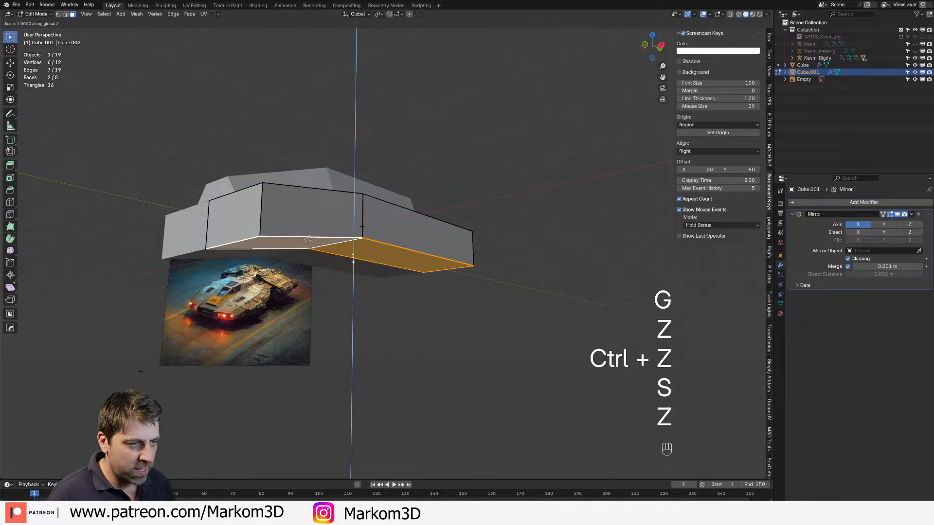
pyautogui.press('KP_Subtract')
pyautogui.press('KP_1')
pyautogui.press('KP_Enter')
pyautogui.press('g')
pyautogui.press('z')
pyautogui.click(359, 272)
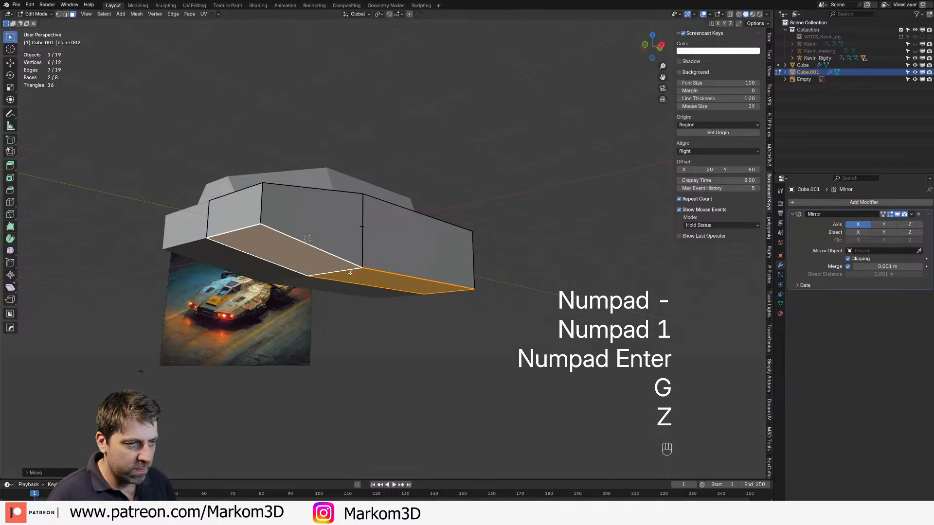
# Step: Extrude the lower hull's two outer side faces outward and scale the new faces to about 0.49 along Z
pyautogui.moveTo(360, 272); pyautogui.dragTo(401, 326, button='middle')
pyautogui.press('3')
pyautogui.click(407, 309)
pyautogui.keyDown('shift'); pyautogui.click(444, 299); pyautogui.keyUp('shift')
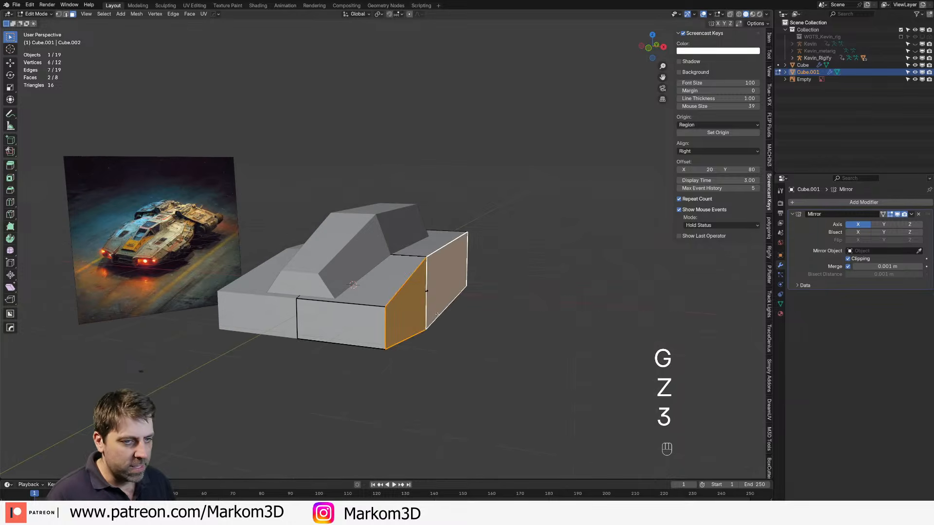
pyautogui.press('e')
pyautogui.click(475, 325)
pyautogui.press('z')
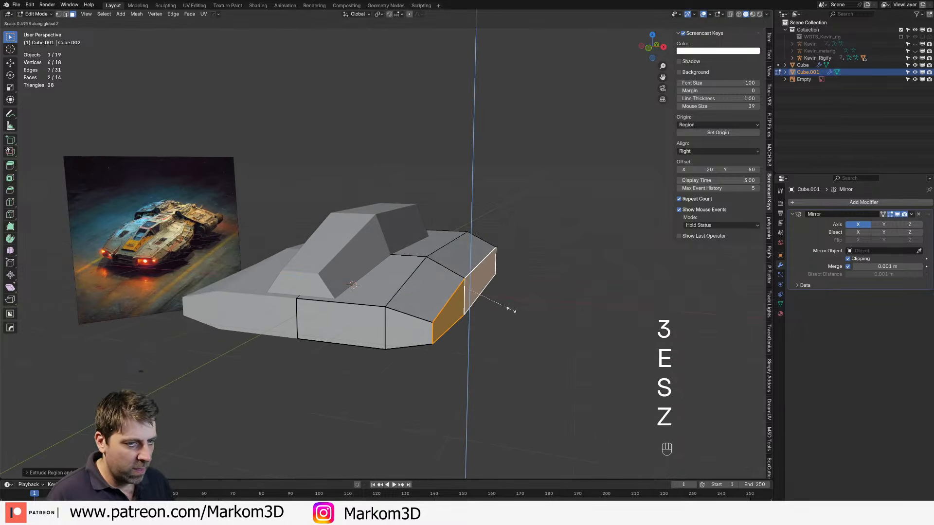
pyautogui.click(507, 309)
# Step: Slide the front outer vertical edge of the lower hull backward to taper its front corner
pyautogui.moveTo(463, 337); pyautogui.dragTo(443, 350, button='middle')
pyautogui.press('2')
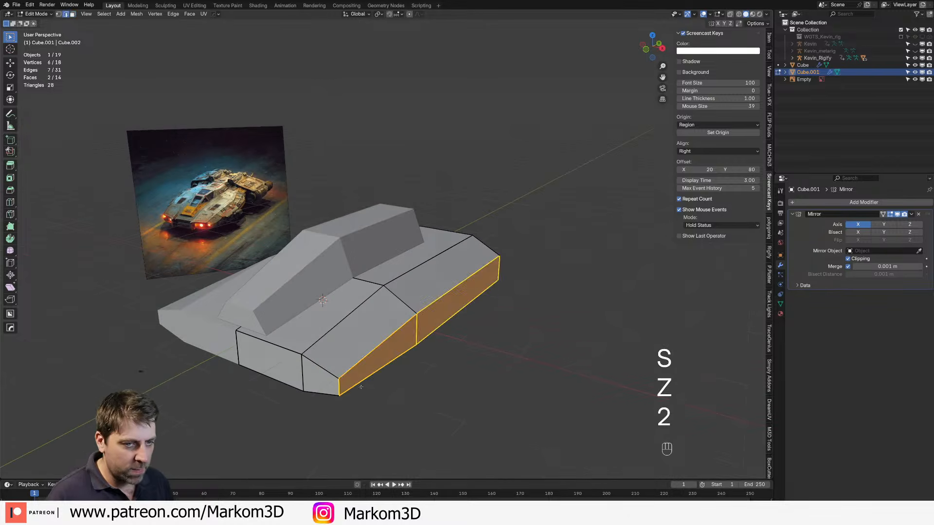
pyautogui.click(337, 388)
pyautogui.press('g')
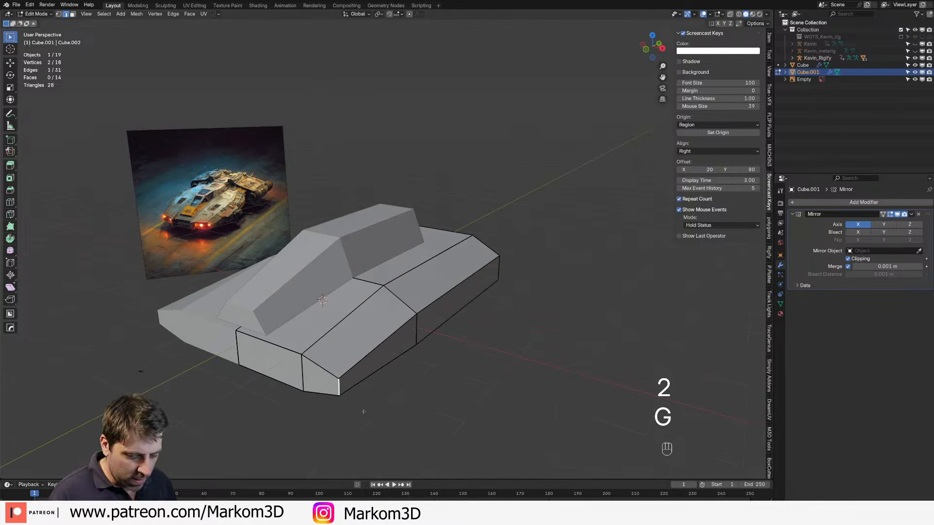
pyautogui.press('g')
pyautogui.press('g')
pyautogui.click(381, 403)
# Step: Select the lower hull's four underside faces and move them upward along Z to make the hull thinner
pyautogui.moveTo(382, 403); pyautogui.dragTo(411, 402, button='middle')
pyautogui.moveTo(411, 401); pyautogui.dragTo(399, 365, button='middle')
pyautogui.press('3')
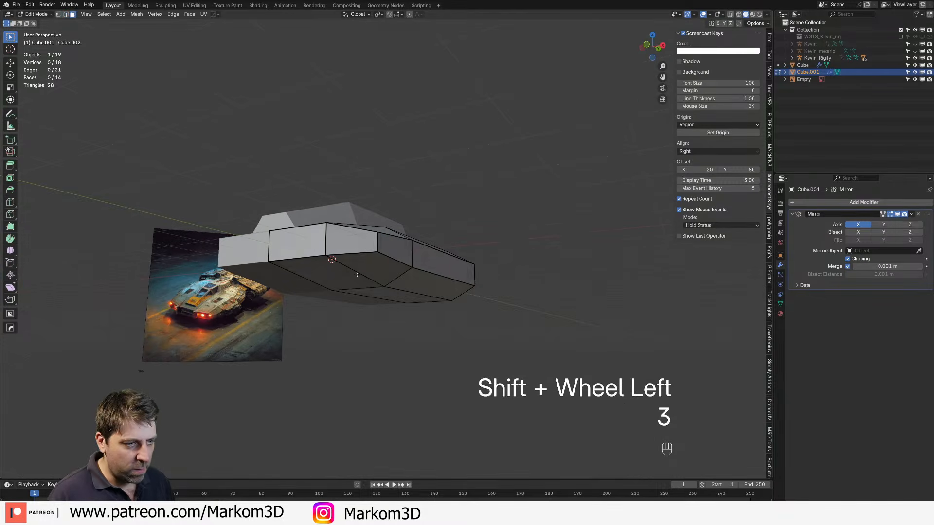
pyautogui.click(357, 275)
pyautogui.press('KP_3')
pyautogui.press('z')
pyautogui.click(335, 360)
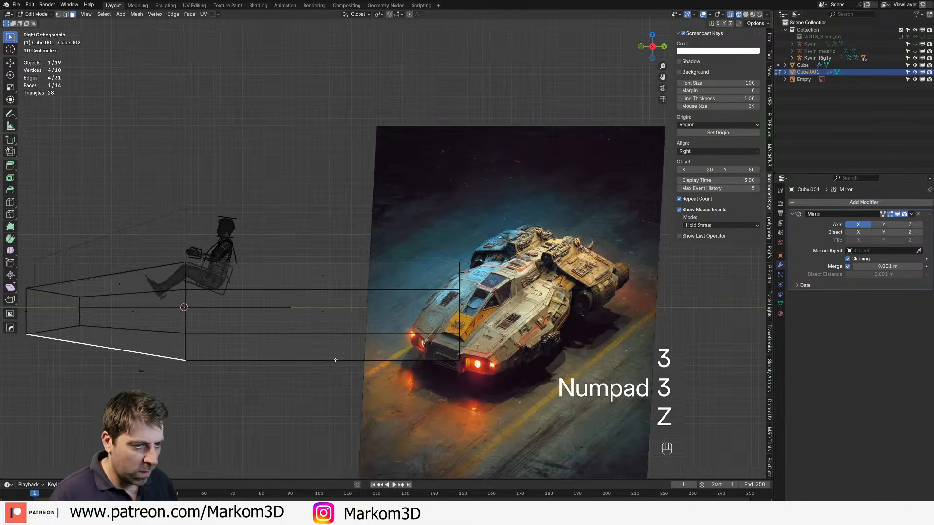
pyautogui.keyDown('shift'); pyautogui.click(335, 359); pyautogui.keyUp('shift')
pyautogui.keyDown('shift'); pyautogui.moveTo(335, 359); pyautogui.dragTo(359, 354, button='middle'); pyautogui.keyUp('shift')
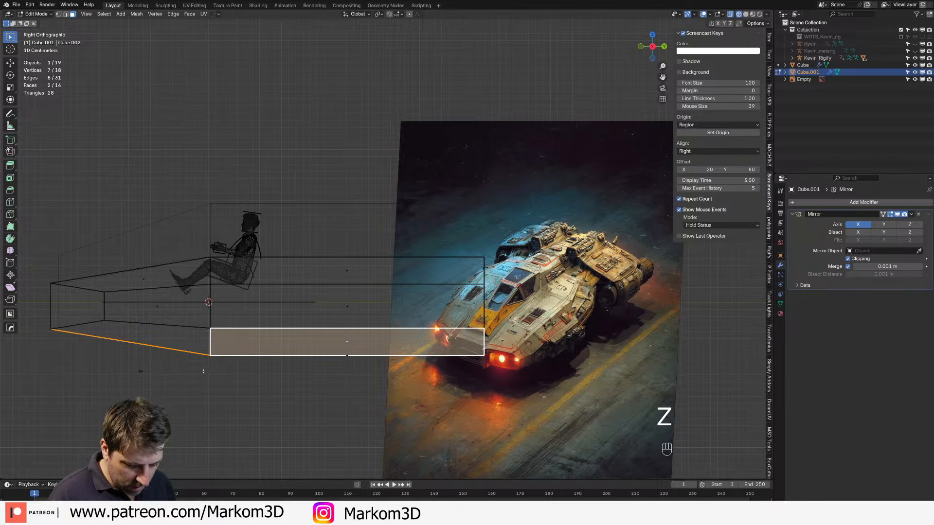
pyautogui.keyDown('shift'); pyautogui.click(151, 341); pyautogui.keyUp('shift')
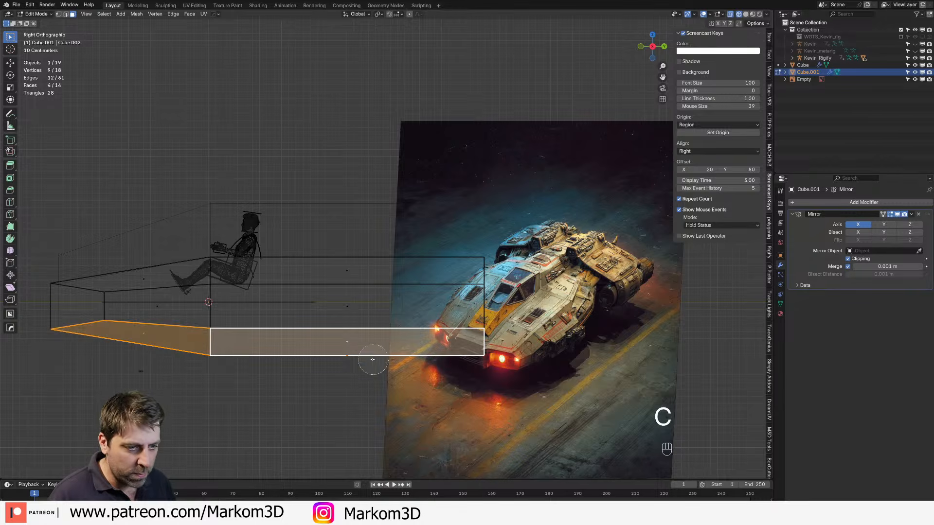
pyautogui.press('g')
pyautogui.press('z')
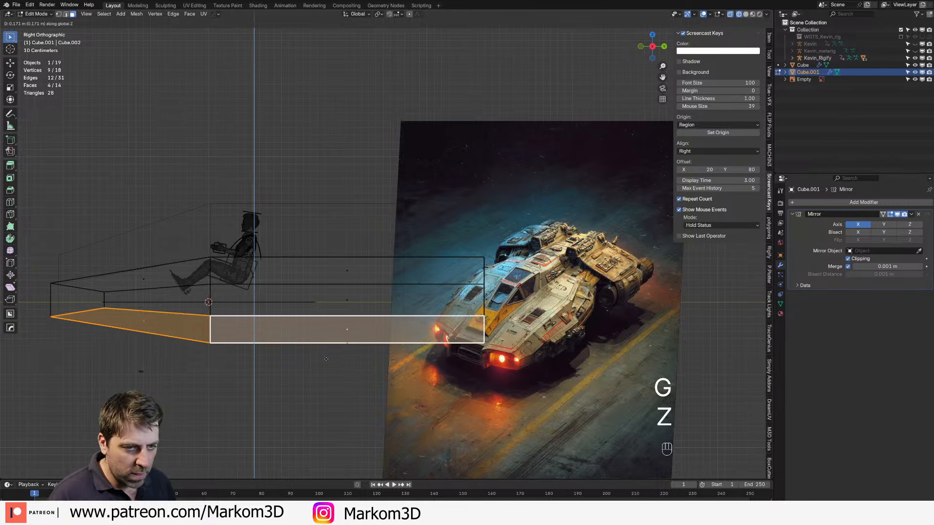
pyautogui.click(332, 350)
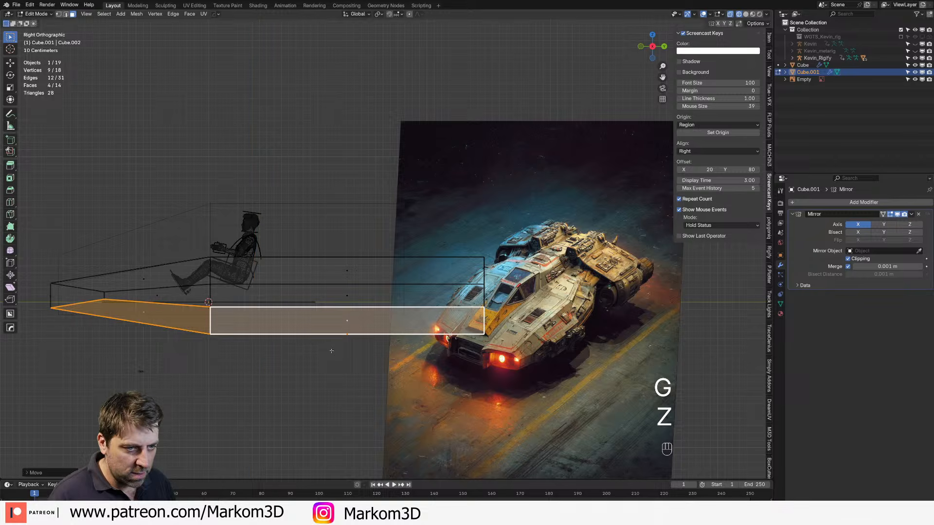
# Step: Move the entire lower hull mesh up along Z by about 0.25 m
pyautogui.press('a')
pyautogui.press('g')
pyautogui.press('z')
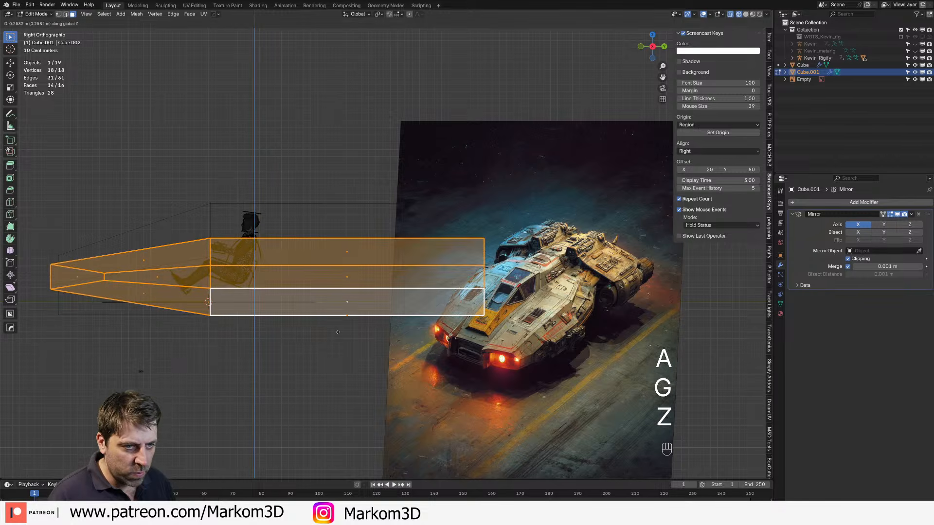
pyautogui.click(344, 313)
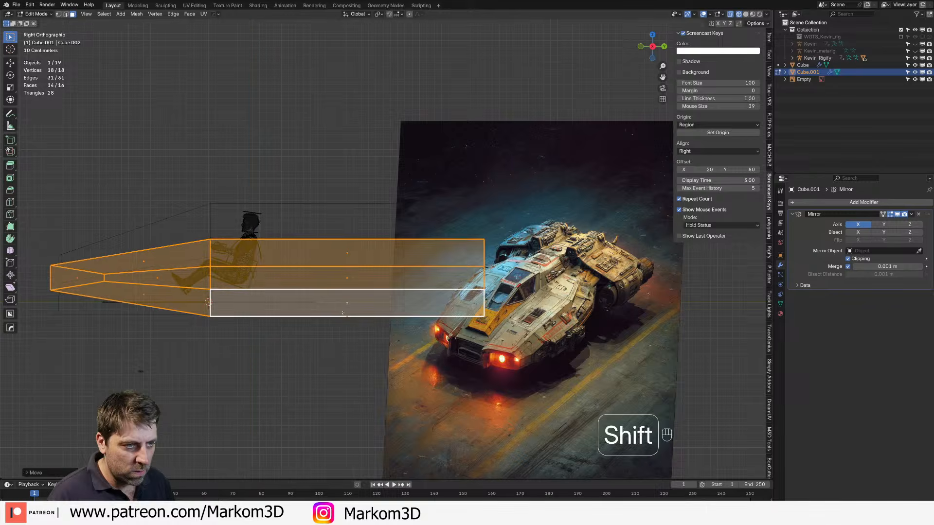
pyautogui.moveTo(343, 313); pyautogui.dragTo(371, 325, button='middle')
pyautogui.press('z')
pyautogui.scroll(-3, 331, 369)
# Step: Raise the cockpit body's front bottom edge along Z so the nose no longer protrudes below the lower hull
pyautogui.press('Tab')
pyautogui.click(239, 320)
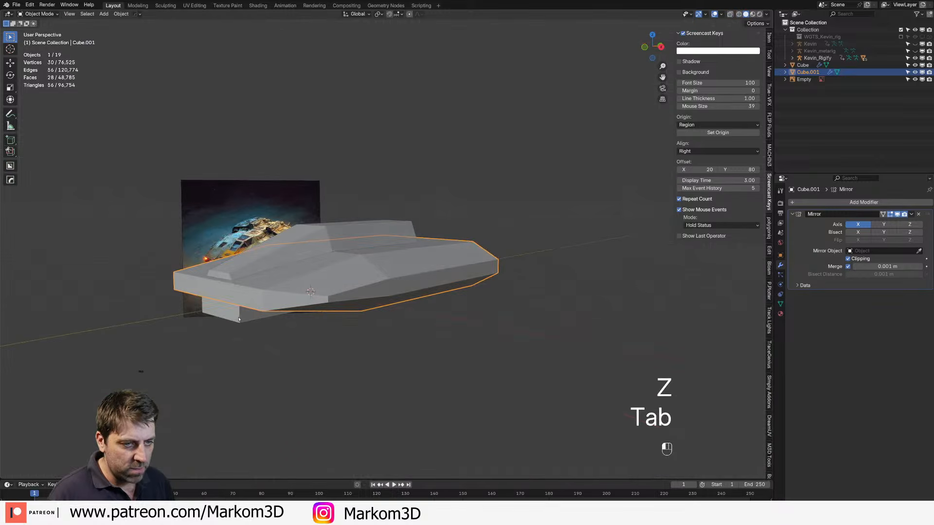
pyautogui.moveTo(239, 319); pyautogui.dragTo(264, 297, button='middle')
pyautogui.press('Tab')
pyautogui.press('3')
pyautogui.click(302, 257)
pyautogui.press('2')
pyautogui.click(298, 252)
pyautogui.press('g')
pyautogui.press('z')
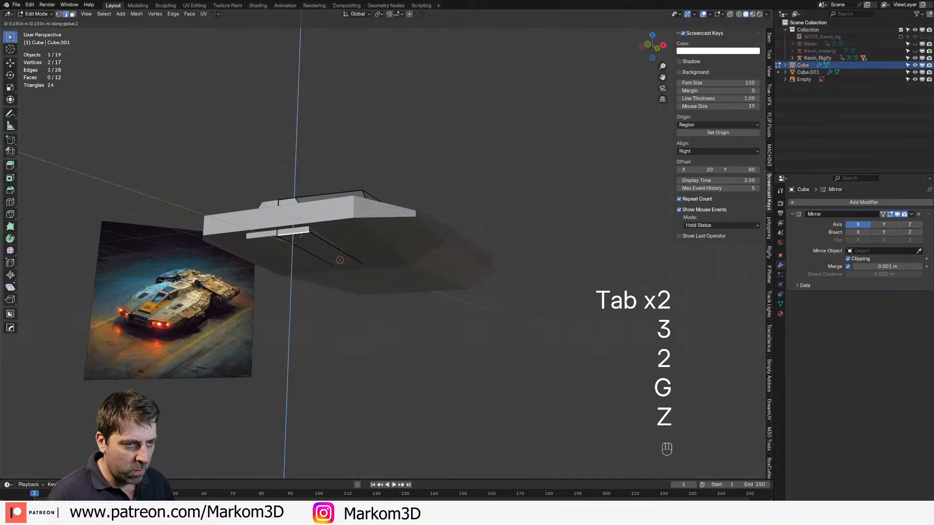
pyautogui.click(302, 227)
pyautogui.scroll(-6, 302, 227)
pyautogui.press('Tab')
# Step: Add a centred crosswise loop cut through the long rear section of the lower hull
pyautogui.moveTo(302, 227); pyautogui.dragTo(302, 316, button='middle')
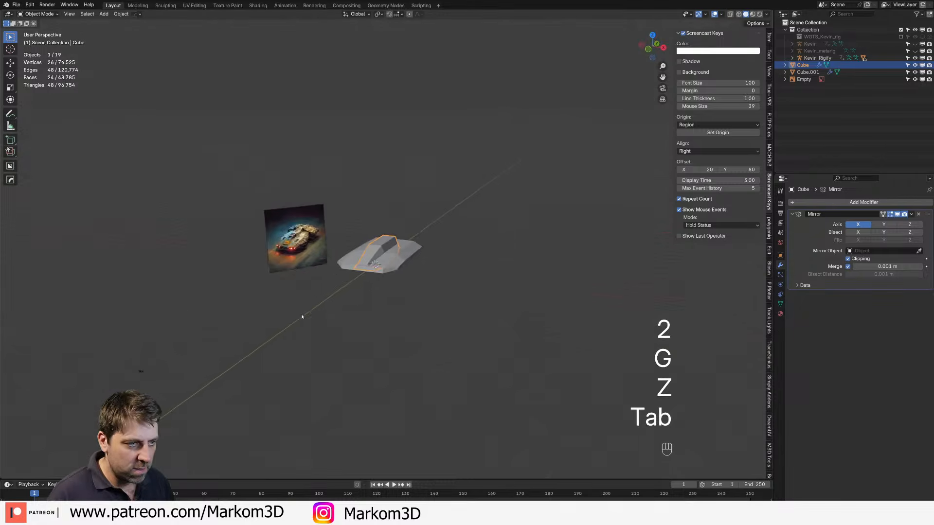
pyautogui.scroll(5, 316, 319)
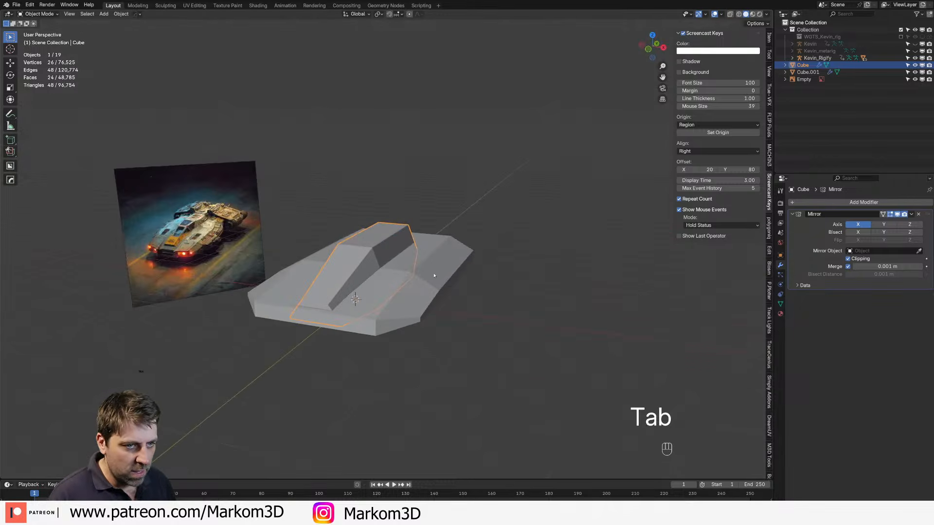
pyautogui.press('Tab')
pyautogui.press('Tab')
pyautogui.moveTo(434, 276); pyautogui.dragTo(386, 322, button='middle')
pyautogui.click(389, 336)
pyautogui.press('Tab')
pyautogui.hotkey('ctrl', 'r')
pyautogui.click(385, 323)
pyautogui.rightClick(385, 322)
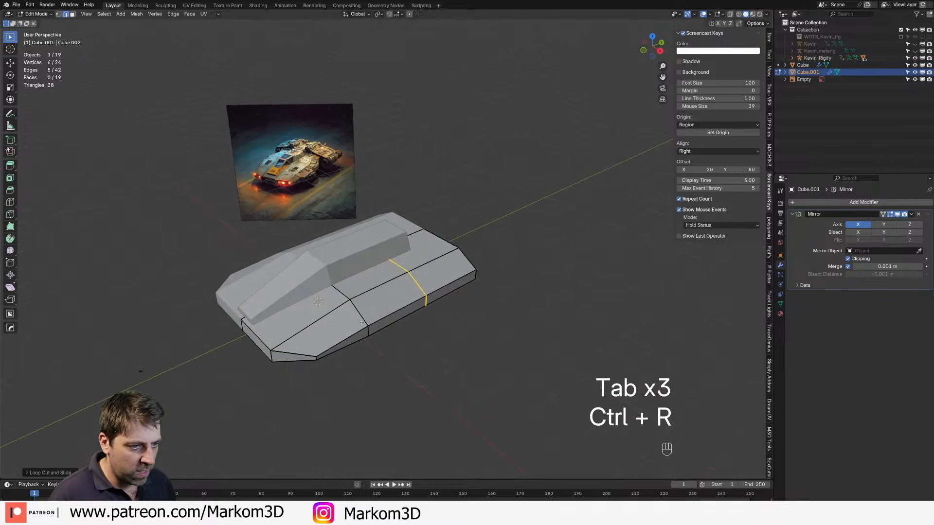
# Step: Move the lower hull's middle outer side face outward along X by about 0.67 m
pyautogui.press('2')
pyautogui.press('3')
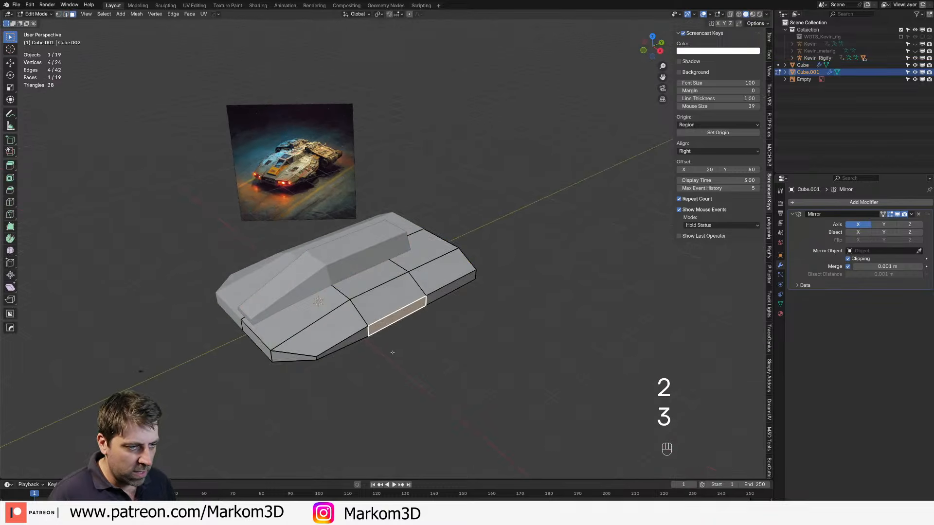
pyautogui.press('g')
pyautogui.press('y')
pyautogui.press('x')
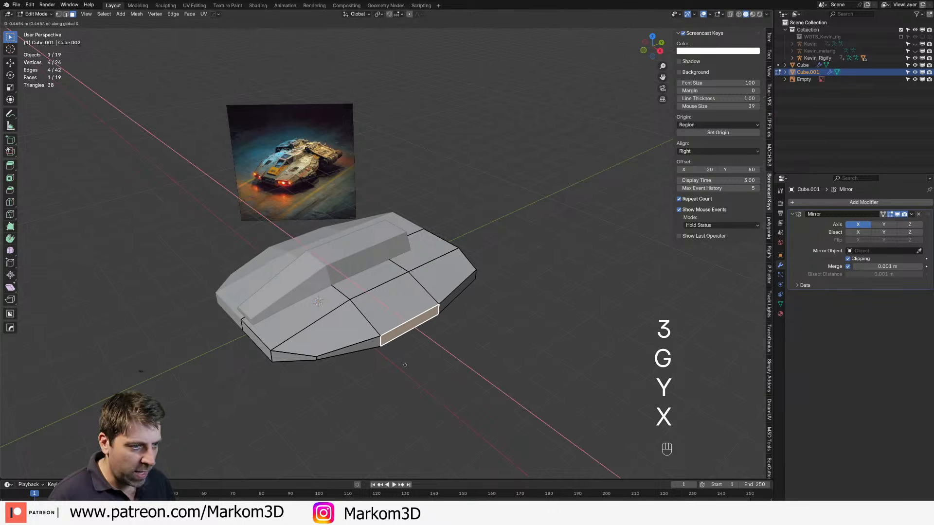
pyautogui.click(392, 371)
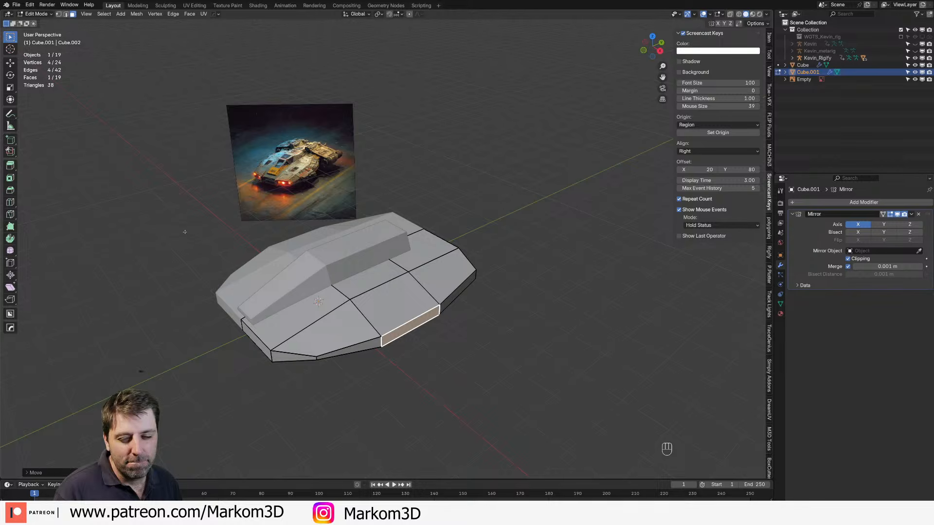
pyautogui.keyDown('shift'); pyautogui.moveTo(185, 232); pyautogui.dragTo(436, 323, button='middle'); pyautogui.keyUp('shift')
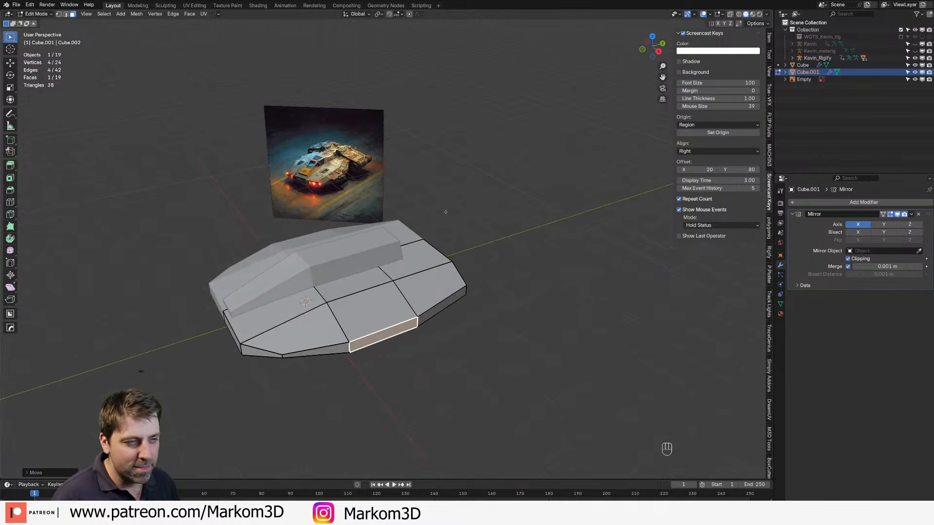
# Step: Move the small rear end face at the lower hull's outer corner along X
pyautogui.moveTo(430, 227); pyautogui.dragTo(336, 298, button='middle')
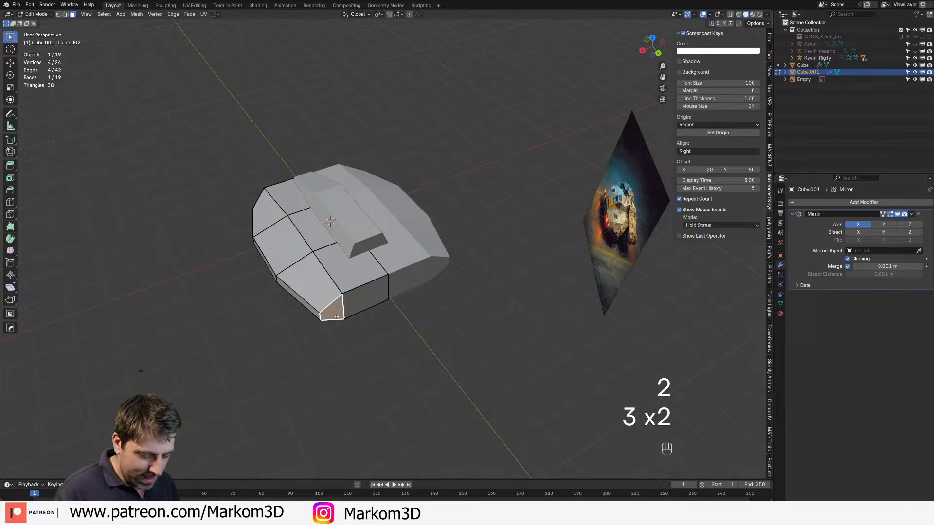
pyautogui.press('g')
pyautogui.press('y')
pyautogui.press('x')
pyautogui.press('Tab')
pyautogui.moveTo(340, 316); pyautogui.dragTo(421, 302, button='middle')
pyautogui.scroll(4, 421, 302)
pyautogui.moveTo(280, 314); pyautogui.dragTo(301, 312, button='middle')
pyautogui.scroll(2, 377, 311)
pyautogui.moveTo(360, 309); pyautogui.dragTo(389, 292, button='middle')
pyautogui.moveTo(389, 292); pyautogui.dragTo(312, 294, button='middle')
# Step: Extend the cockpit body by moving its rear face backward along Y by about 1.1 m
pyautogui.press('Tab')
pyautogui.press('Tab')
pyautogui.click(335, 272)
pyautogui.press('Tab')
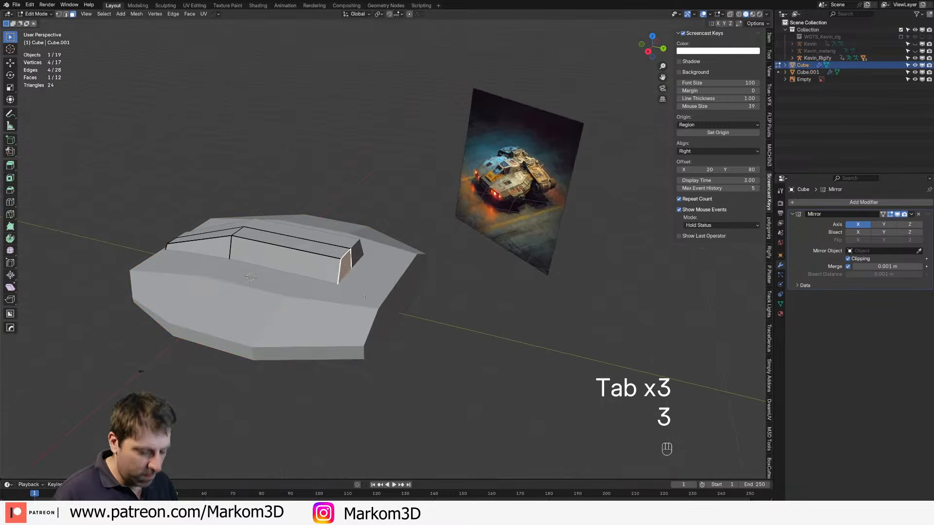
pyautogui.press('g')
pyautogui.press('y')
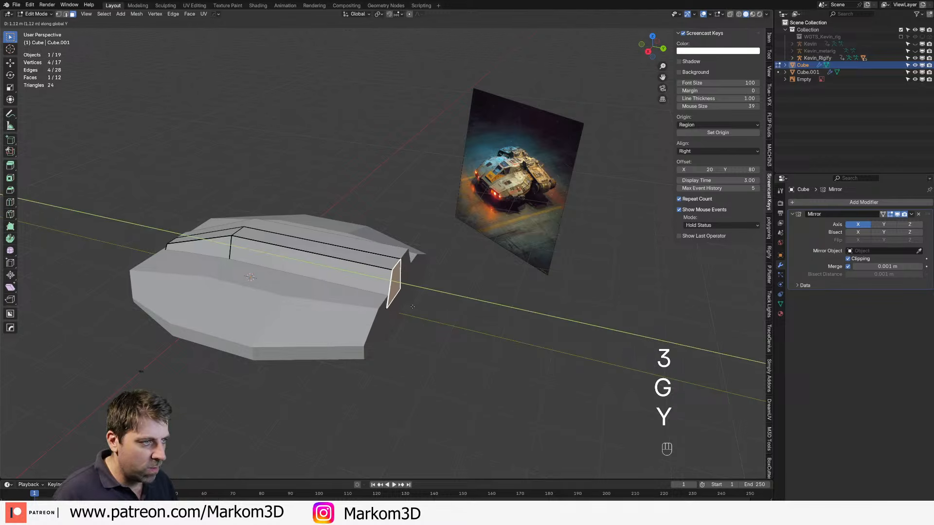
pyautogui.click(412, 306)
pyautogui.moveTo(412, 306); pyautogui.dragTo(396, 310, button='middle')
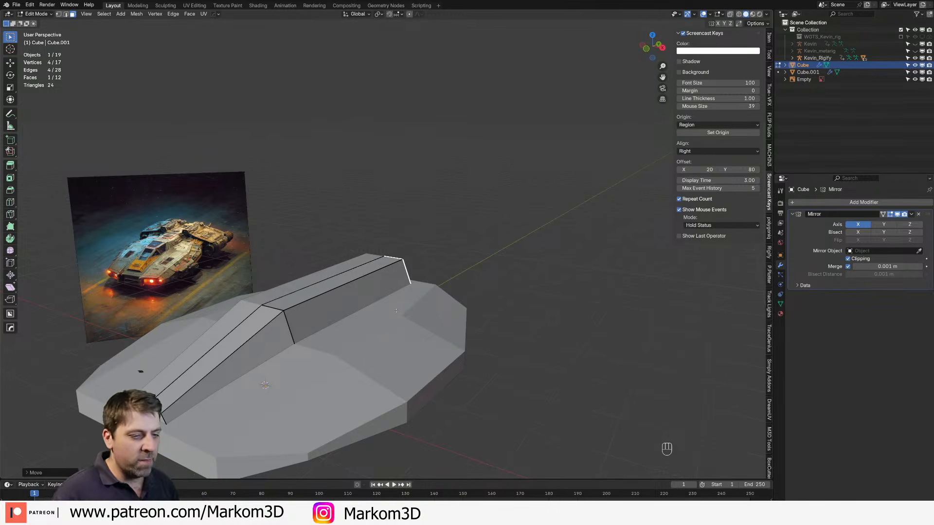
pyautogui.keyDown('shift'); pyautogui.moveTo(245, 350); pyautogui.dragTo(231, 360, button='middle'); pyautogui.keyUp('shift')
pyautogui.press('Tab')
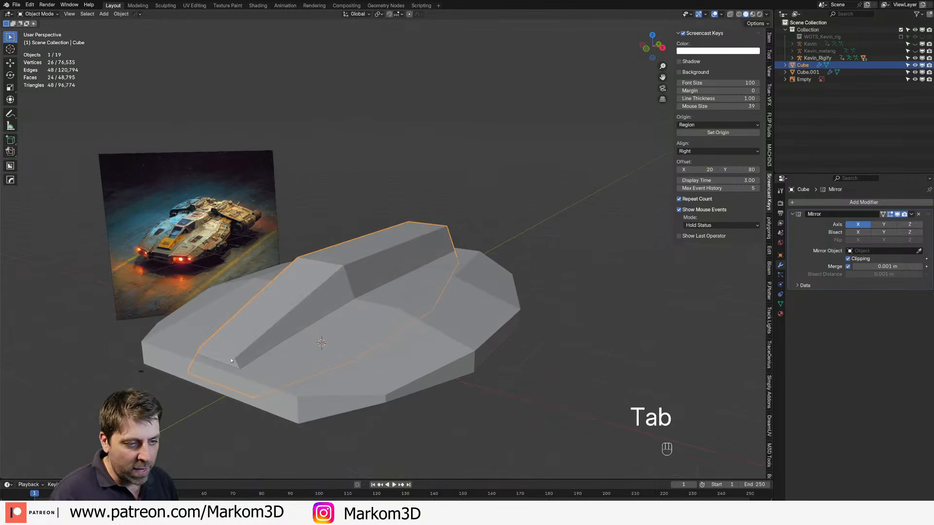
# Step: Add a crosswise loop cut to the cockpit's sloped front section and slide it close to the nose tip
pyautogui.press('Tab')
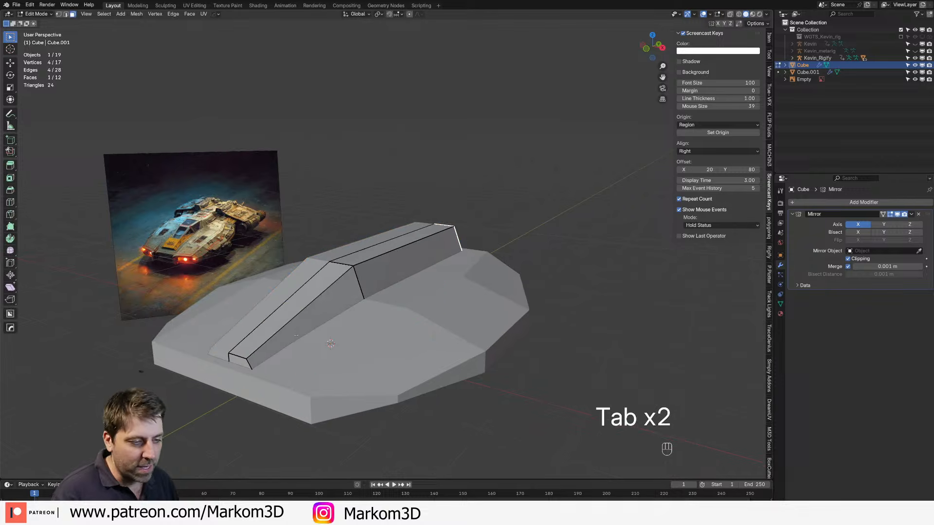
pyautogui.hotkey('ctrl', 'r')
pyautogui.click(282, 335)
pyautogui.click(270, 350)
# Step: Try to lower the top front edge of the cockpit nose along Z
pyautogui.press('2')
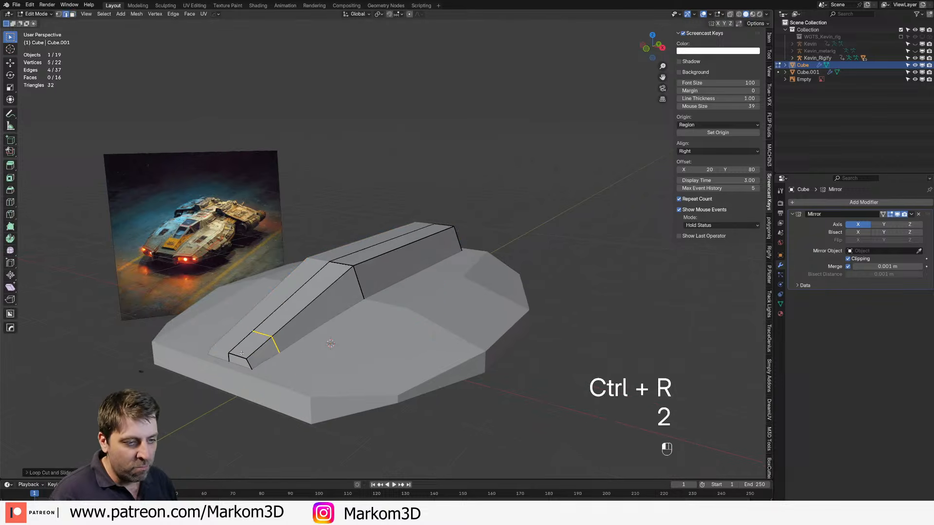
pyautogui.press('g')
pyautogui.press('z')
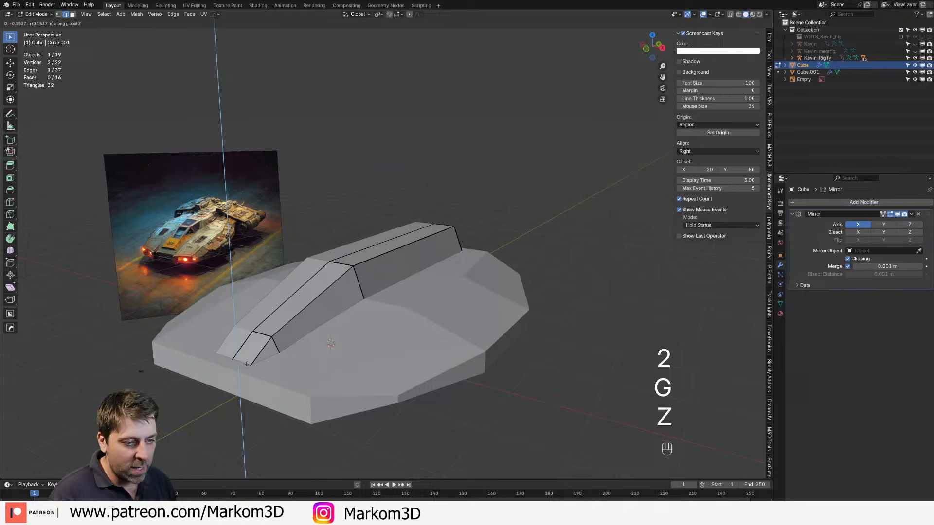
pyautogui.click(247, 364)
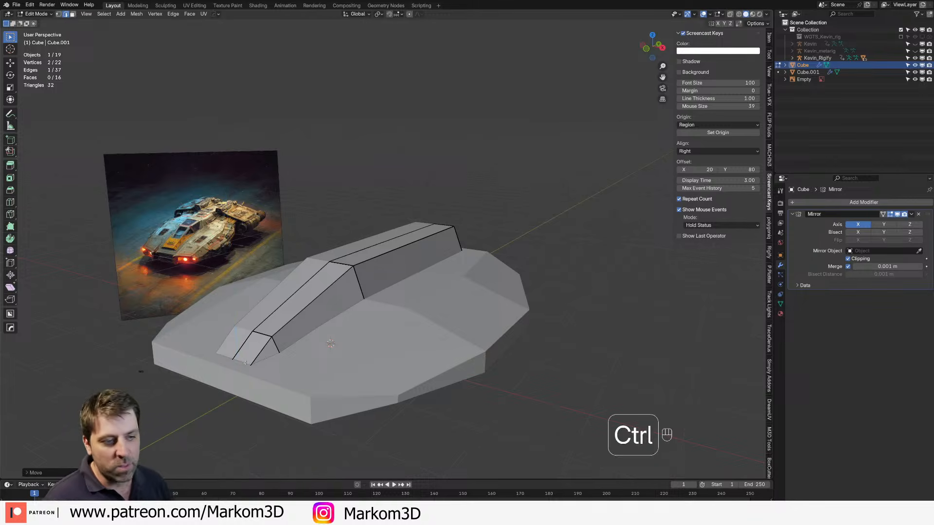
pyautogui.hotkey('ctrl', 'z')
pyautogui.hotkey('ctrl', 'z')
# Step: Delete the cockpit nose's front face and front edges to remove the section ahead of the loop cut
pyautogui.press('3')
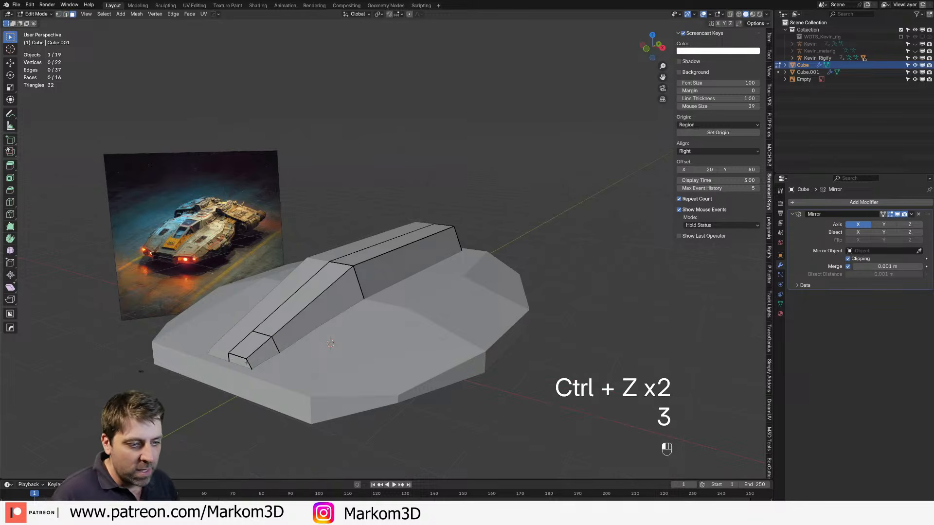
pyautogui.press('Delete')
pyautogui.click(245, 378)
pyautogui.press('2')
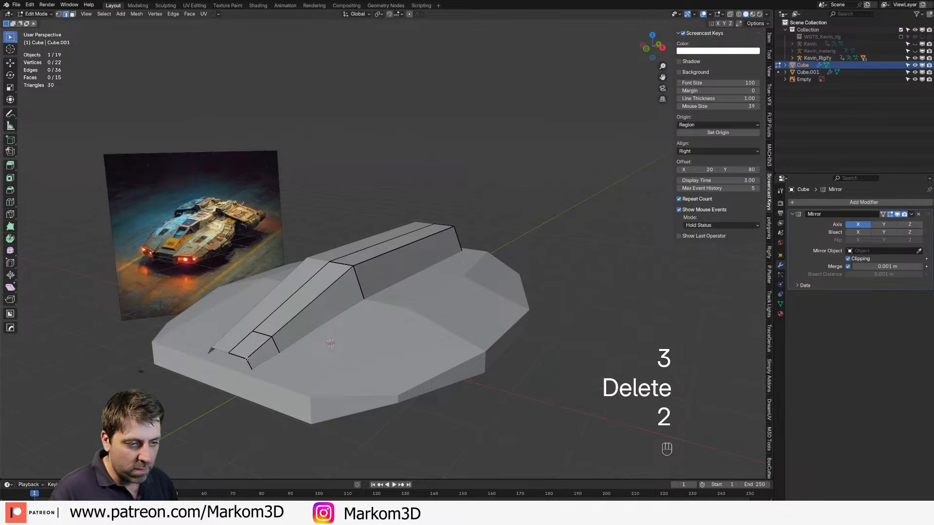
pyautogui.press('Delete')
pyautogui.click(240, 339)
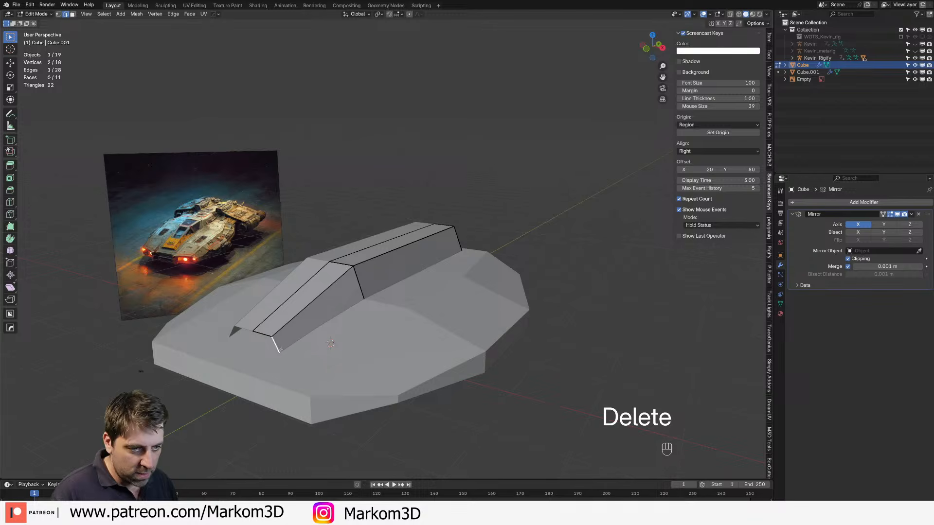
# Step: Try to fill the cockpit's open nose from its side edge and inspect it in wireframe
pyautogui.press('f')
pyautogui.press('z')
pyautogui.click(227, 348)
pyautogui.moveTo(325, 393); pyautogui.dragTo(348, 392, button='middle')
pyautogui.hotkey('ctrl', 'z')
# Step: Try to extrude the leftover vertex below the cockpit nose along X to the centre line
pyautogui.press('1')
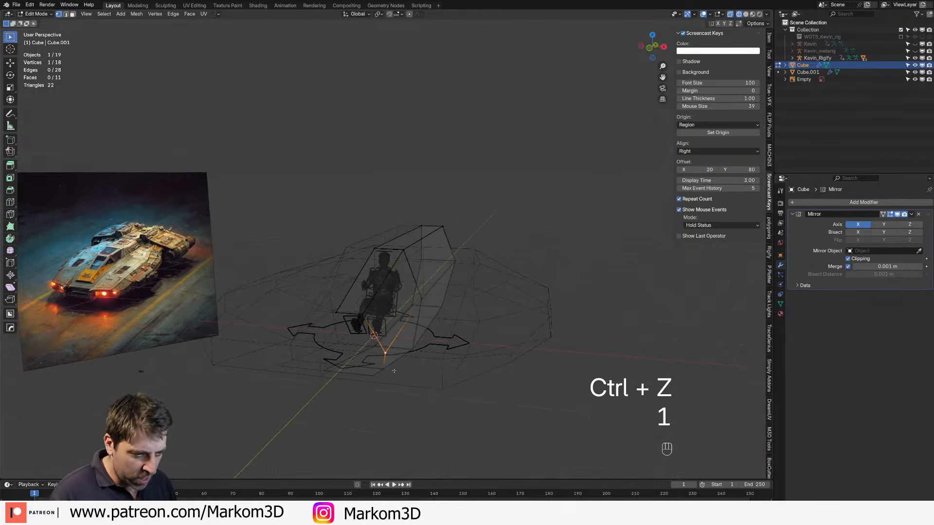
pyautogui.press('e')
pyautogui.press('y')
pyautogui.press('x')
pyautogui.click(348, 342)
# Step: Fill the cockpit's open nose with a face and undo the extra fill made after it
pyautogui.press('2')
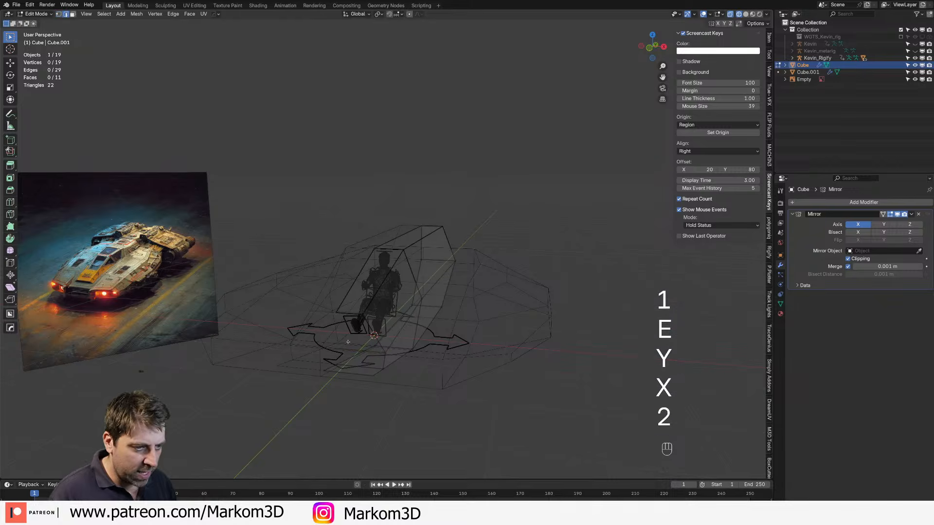
pyautogui.press('f')
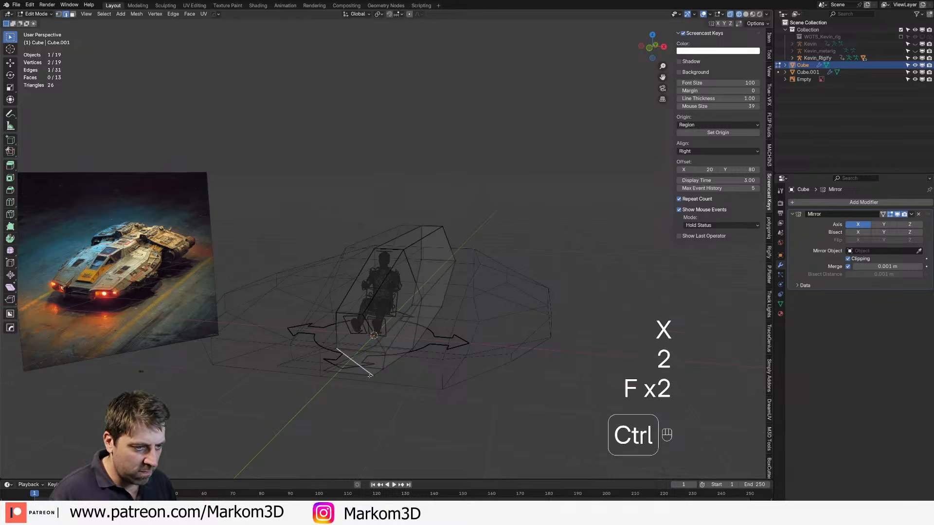
pyautogui.hotkey('ctrl', 'z')
pyautogui.press('a')
# Step: Delete the vertices of the loose edge left in front of the cockpit nose
pyautogui.moveTo(396, 354); pyautogui.dragTo(134, 273, button='middle')
pyautogui.click(134, 274)
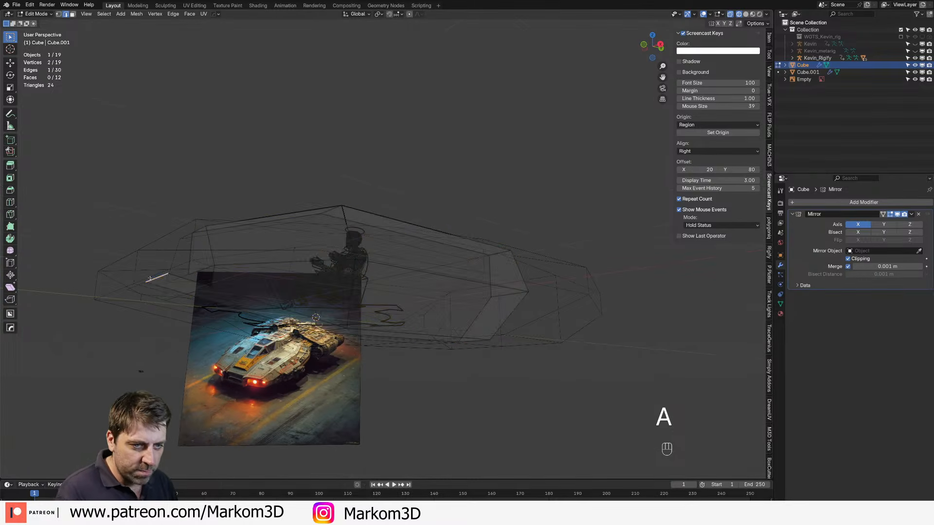
pyautogui.press('Delete')
pyautogui.click(133, 275)
pyautogui.press('f')
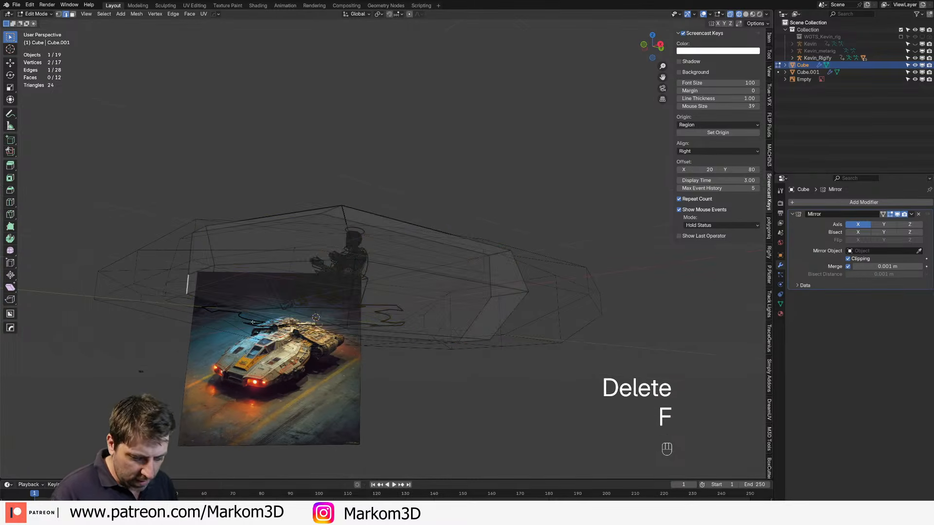
# Step: Return the viewport to solid shading and view the ship from behind
pyautogui.press('z')
pyautogui.click(304, 321)
pyautogui.moveTo(379, 324); pyautogui.dragTo(349, 378, button='middle')
pyautogui.hscroll(-1, 319, 355)
pyautogui.press('Tab')
pyautogui.press('Tab')
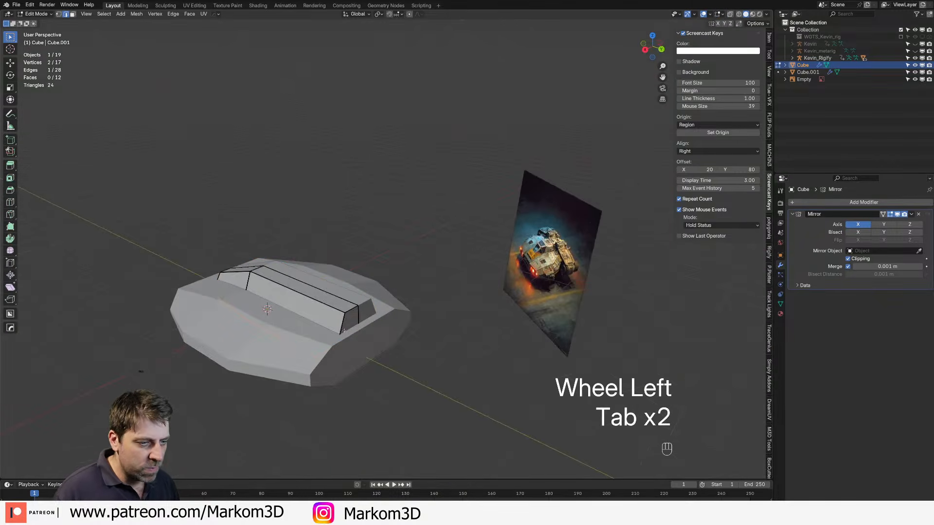
# Step: Duplicate the cockpit body's rear end face and place the copy just behind the ship
pyautogui.press('3')
pyautogui.press('KP_7')
pyautogui.hotkey('shift', 'd')
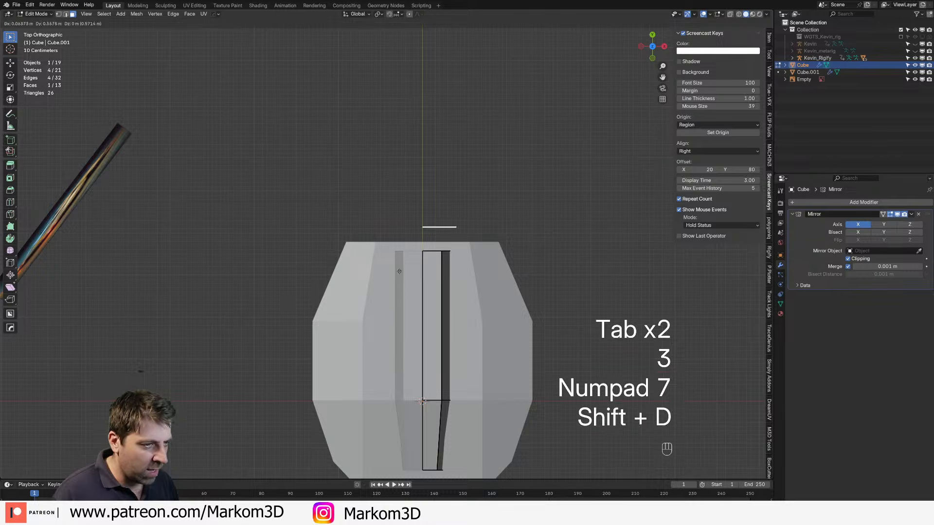
pyautogui.moveTo(335, 334); pyautogui.dragTo(316, 355, button='middle')
pyautogui.moveTo(391, 340); pyautogui.dragTo(393, 335, button='middle')
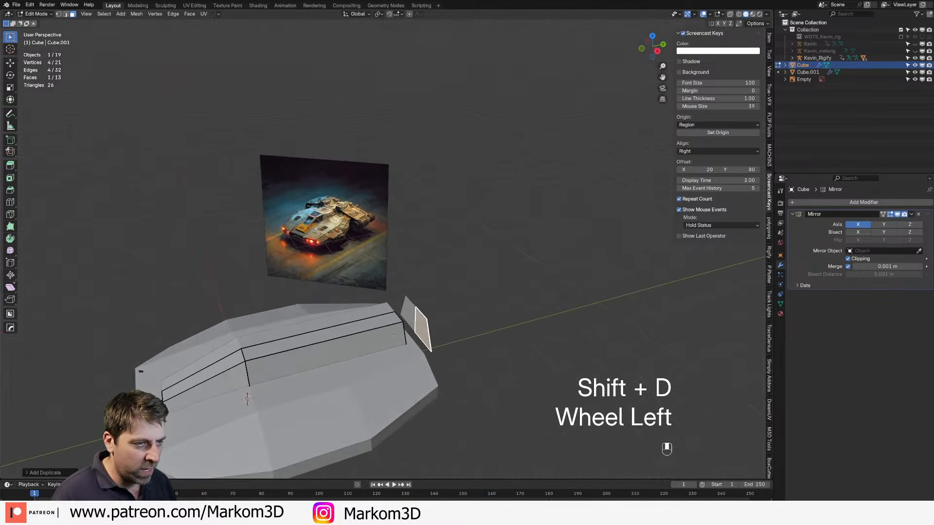
# Step: Move the duplicated face outward in front view so it sits beside the cockpit body
pyautogui.press('KP_3')
pyautogui.press('KP_1')
pyautogui.press('g')
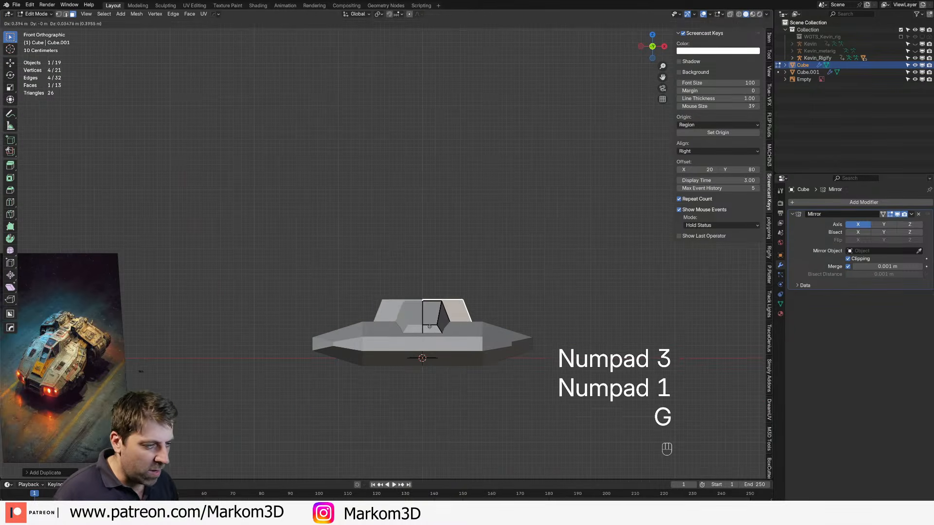
pyautogui.click(446, 327)
# Step: Add a vertical loop cut through the duplicated face and straighten it by scaling it to 0 along X
pyautogui.hotkey('ctrl', 'r')
pyautogui.click(459, 318)
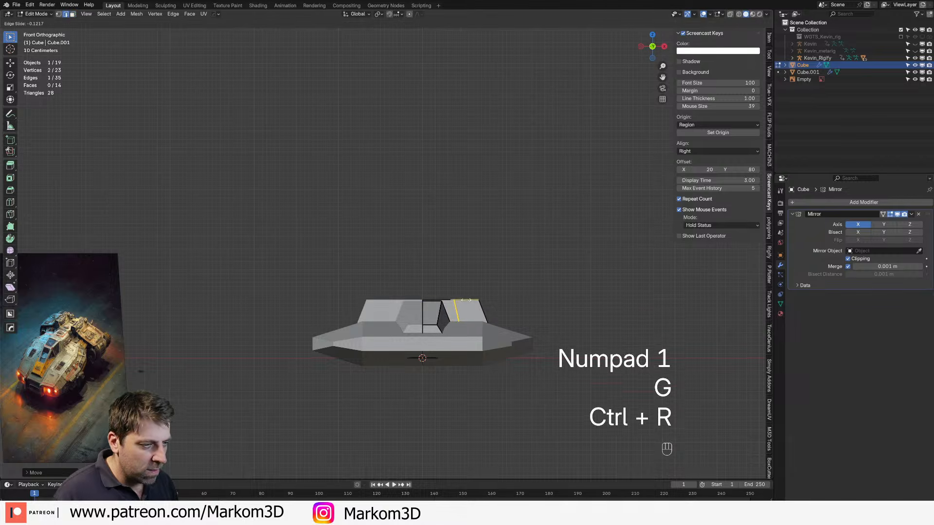
pyautogui.click(466, 320)
pyautogui.press('s')
pyautogui.press('x')
pyautogui.press('KP_0')
pyautogui.press('KP_Enter')
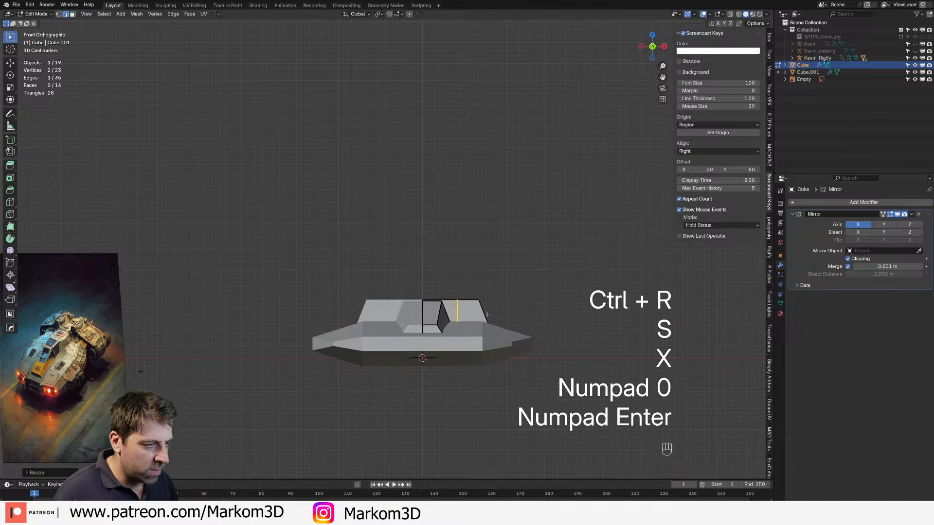
# Step: Separate the whole linked duplicate panel into its own object and open that object for mesh editing
pyautogui.moveTo(488, 314); pyautogui.dragTo(389, 325, button='middle')
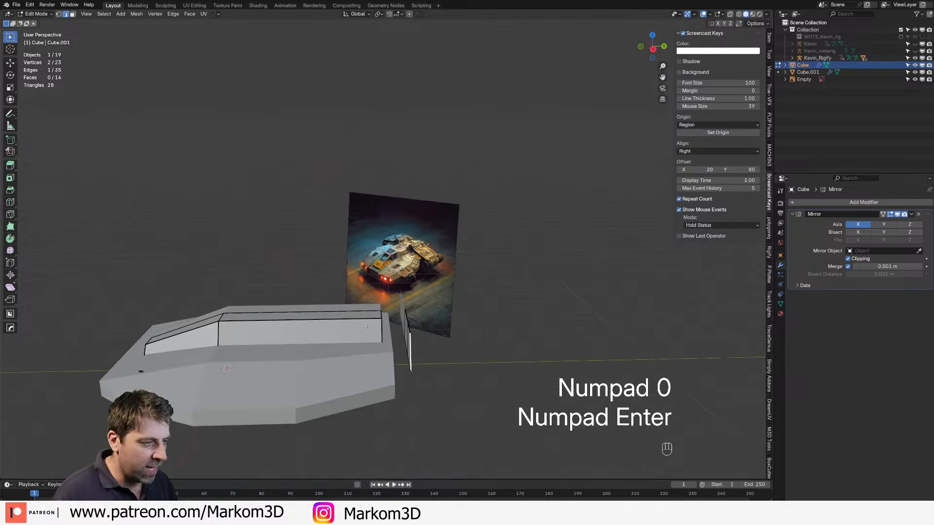
pyautogui.hotkey('ctrl', 'l')
pyautogui.press('p')
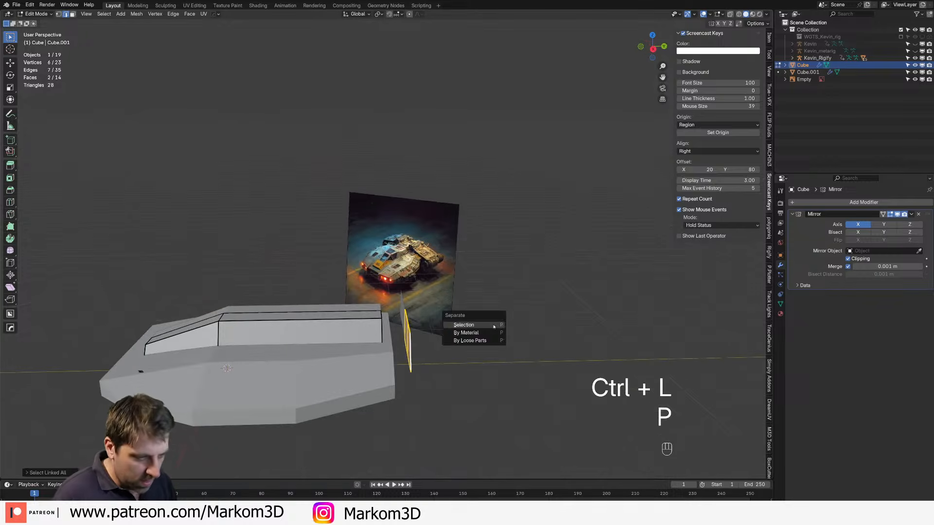
pyautogui.click(487, 325)
pyautogui.press('Tab')
pyautogui.press('Tab')
# Step: Move all of the separated panel's geometry forward along Y onto the rear of the ship
pyautogui.press('a')
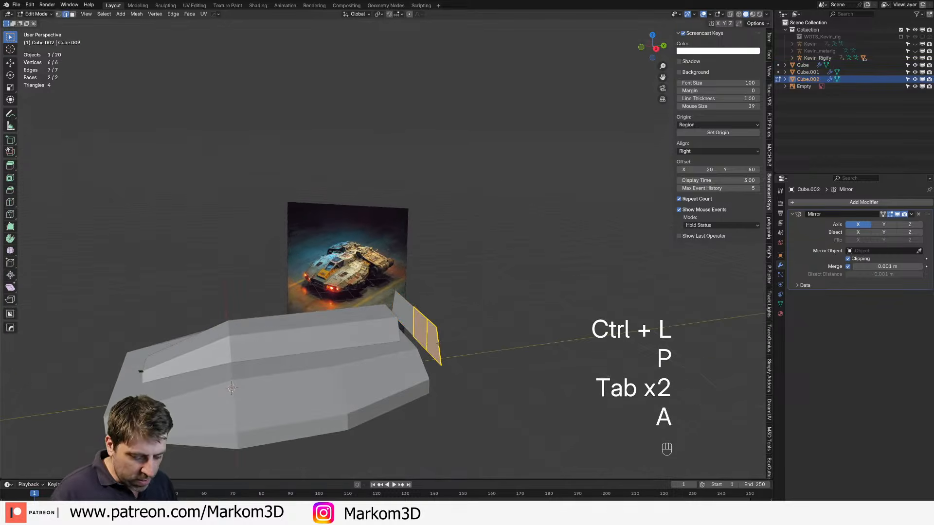
pyautogui.press('g')
pyautogui.press('y')
pyautogui.click(378, 341)
# Step: Bevel the panel's middle vertical edge into a narrow strip
pyautogui.moveTo(378, 341); pyautogui.dragTo(425, 329, button='middle')
pyautogui.press('2')
pyautogui.click(408, 321)
pyautogui.hotkey('ctrl', 'r')
pyautogui.press('2')
pyautogui.press('2')
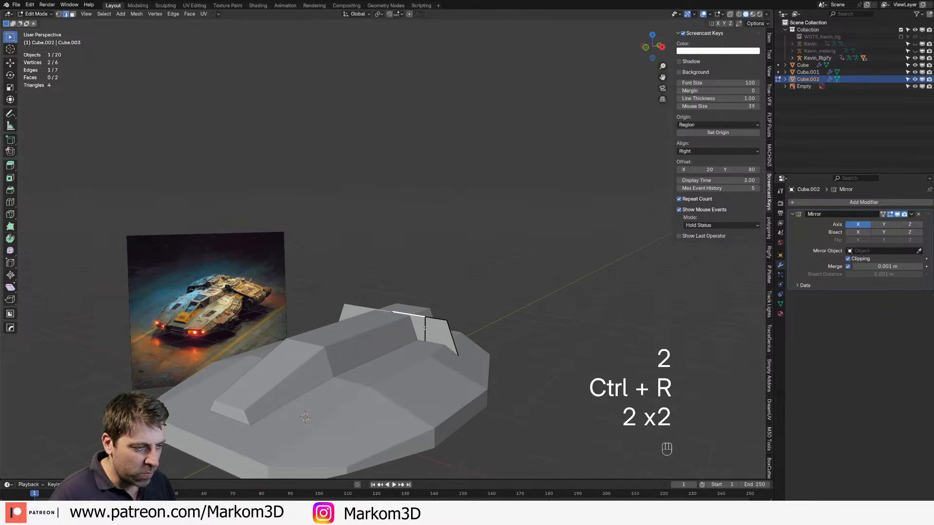
pyautogui.click(424, 328)
pyautogui.hotkey('ctrl', 'b')
pyautogui.click(443, 354)
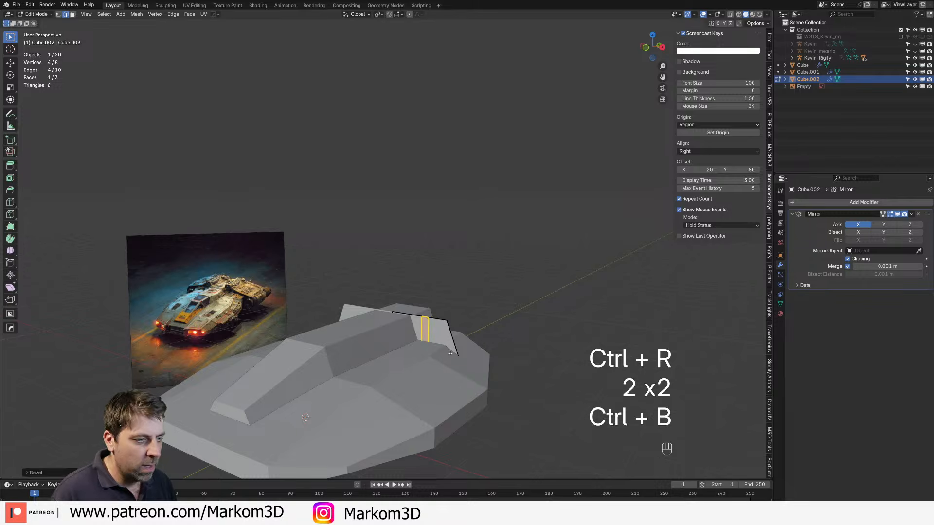
# Step: Lower the panel's inner top edge along Z so it slopes down toward the cockpit
pyautogui.press('2')
pyautogui.click(414, 315)
pyautogui.press('g')
pyautogui.press('z')
pyautogui.click(412, 324)
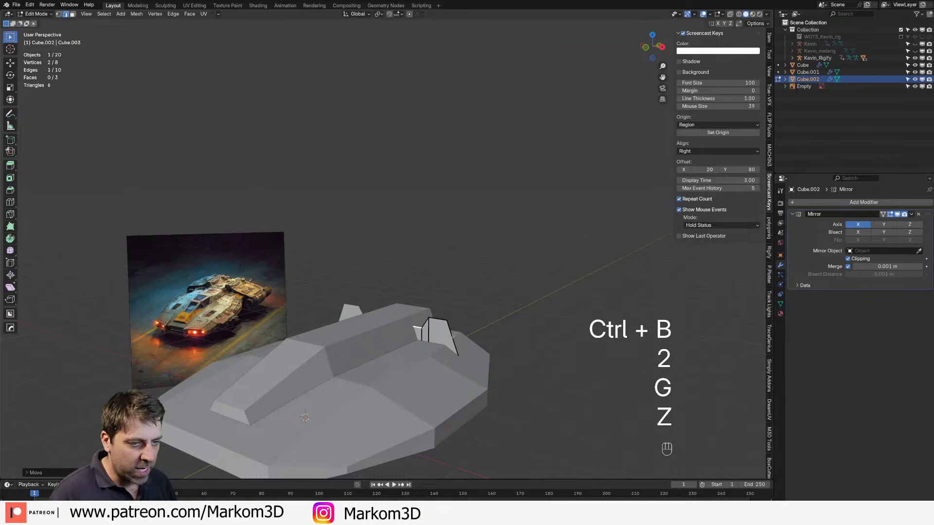
# Step: Straighten the panel's slanted outer edge by scaling it to 0 along X, and switch to wireframe vertex editing
pyautogui.press('KP_3')
pyautogui.press('KP_1')
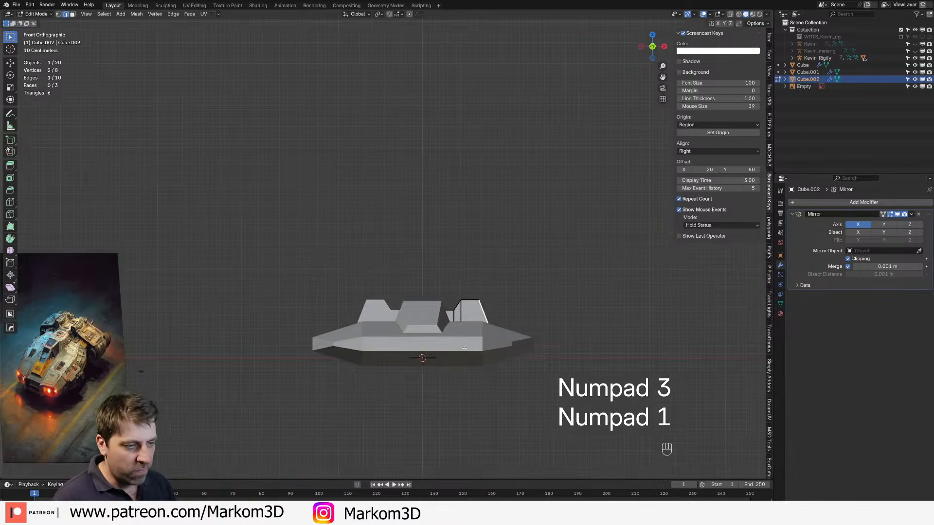
pyautogui.keyDown('shift'); pyautogui.moveTo(465, 348); pyautogui.dragTo(435, 332, button='middle'); pyautogui.keyUp('shift')
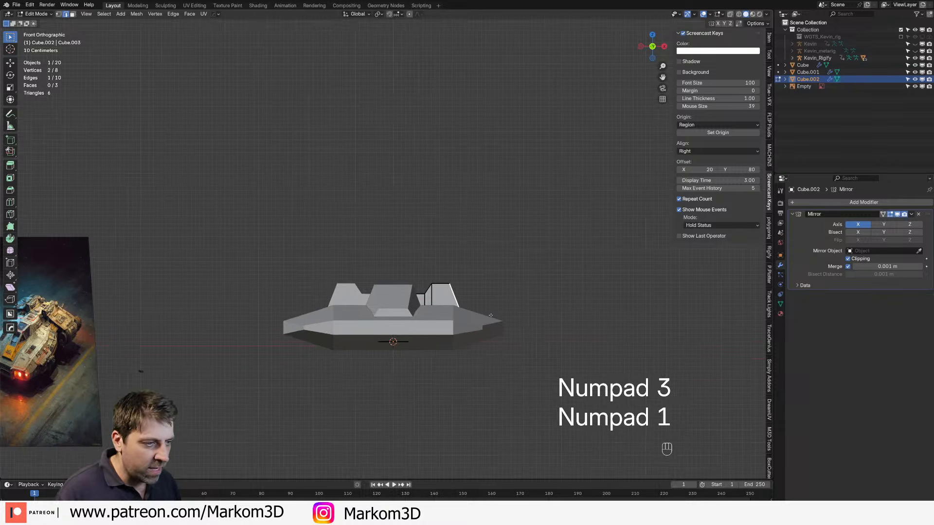
pyautogui.press('s')
pyautogui.press('x')
pyautogui.press('KP_0')
pyautogui.press('KP_Enter')
pyautogui.press('z')
pyautogui.press('1')
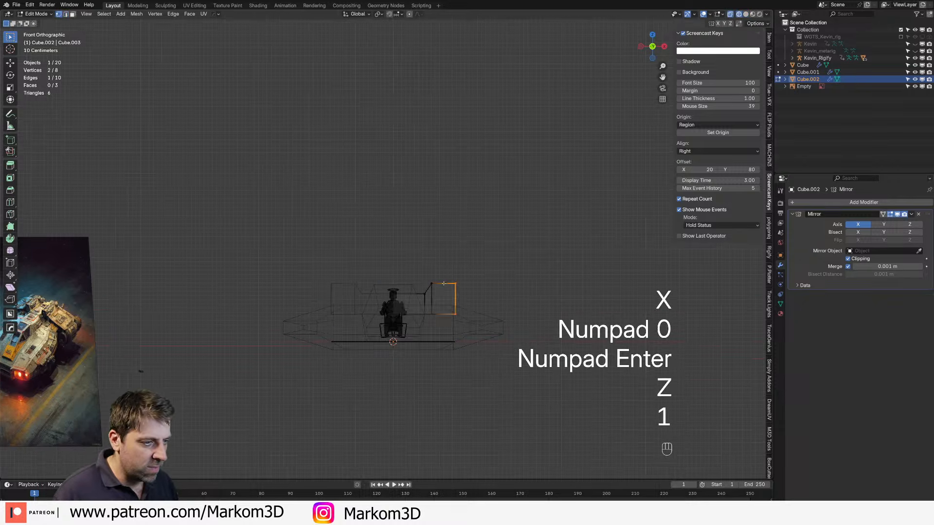
pyautogui.press('g')
pyautogui.press('z')
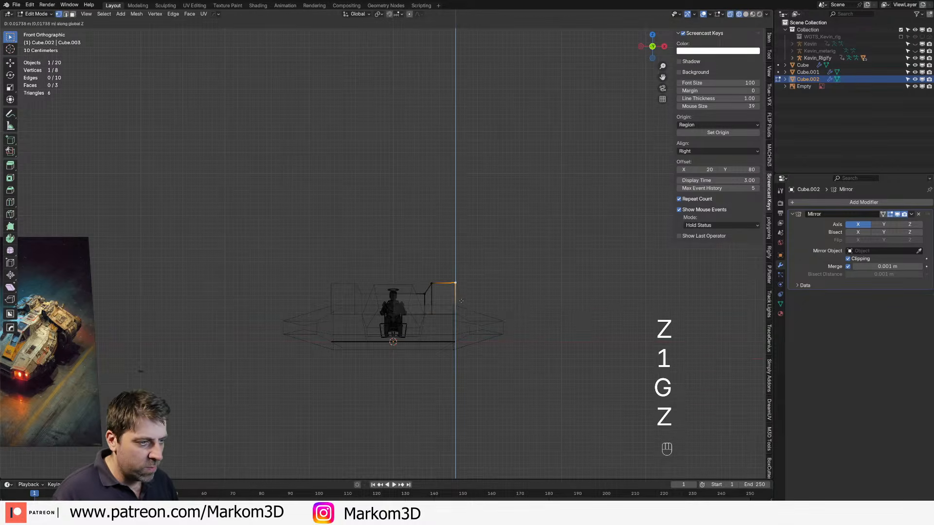
pyautogui.rightClick(458, 294)
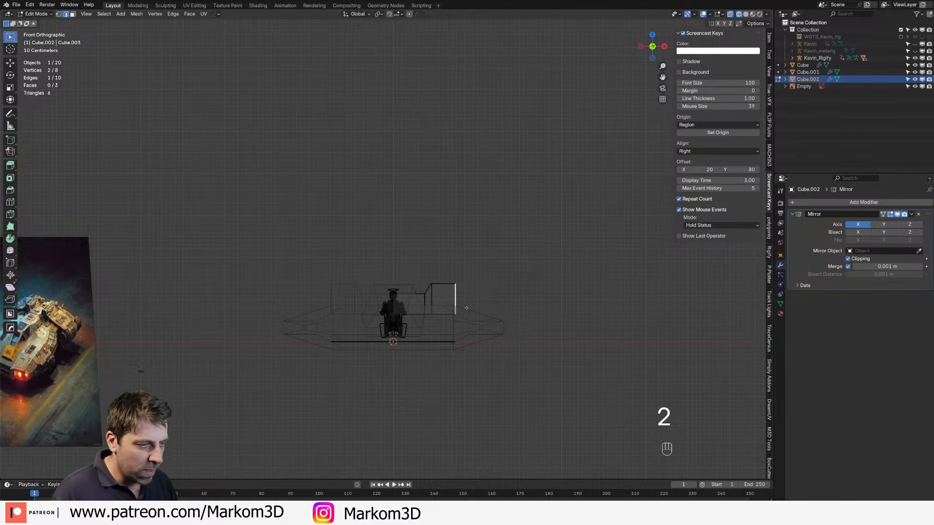
# Step: Extrude the panel's outer vertical edge a short distance outward along X
pyautogui.press('e')
pyautogui.press('y')
pyautogui.press('x')
pyautogui.click(481, 309)
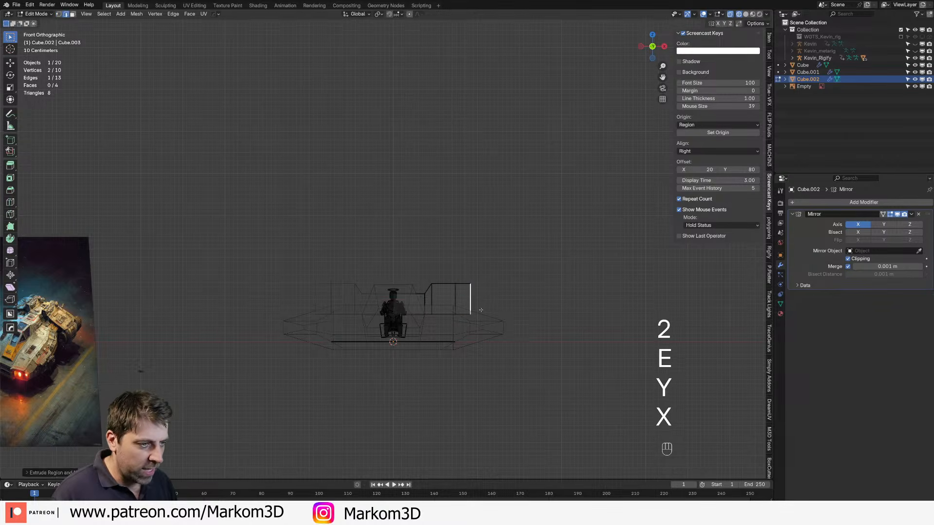
# Step: Lower the upper vertex of the newly extruded outer edge by about 0.32 m along Z
pyautogui.press('1')
pyautogui.click(470, 295)
pyautogui.press('g')
pyautogui.press('z')
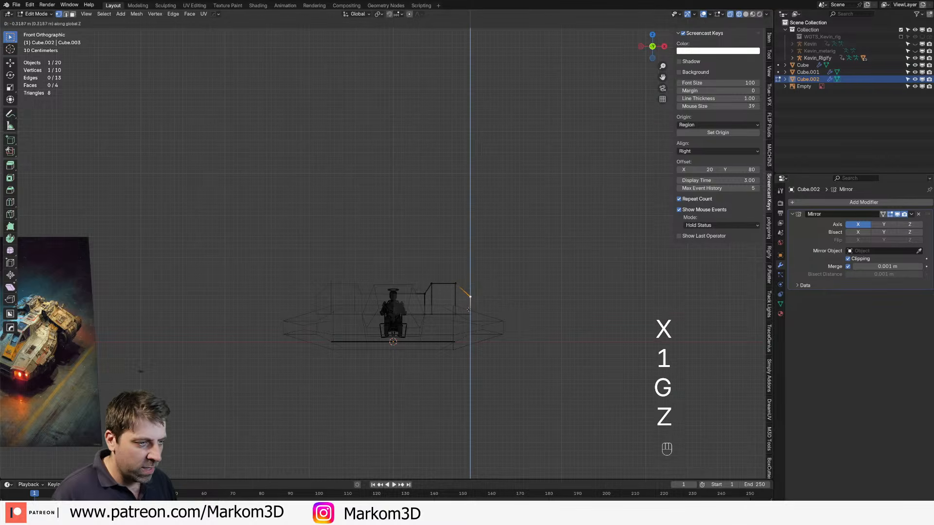
pyautogui.click(469, 308)
# Step: Extrude the panel's outer edge outward and downward past the hull's side to form a wing
pyautogui.keyDown('shift'); pyautogui.moveTo(468, 309); pyautogui.dragTo(455, 300, button='middle'); pyautogui.keyUp('shift')
pyautogui.press('2')
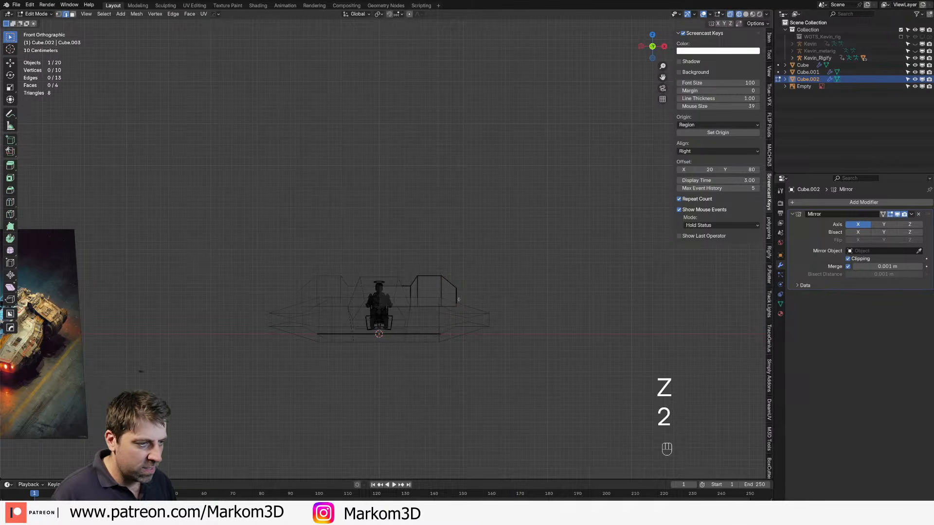
pyautogui.press('e')
pyautogui.click(518, 320)
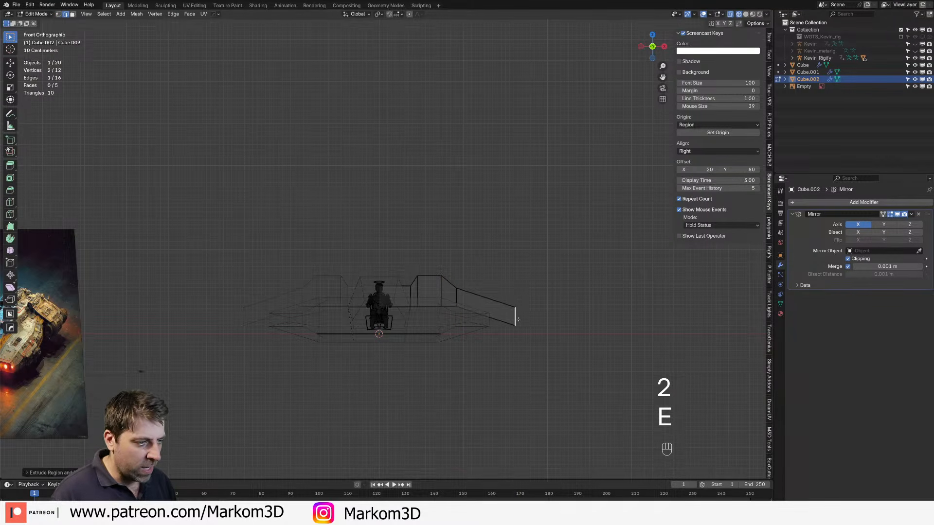
# Step: Return to solid shading and move the entire wing profile along Y to reposition it over the rear hull
pyautogui.moveTo(518, 320)
pyautogui.mouseDown(button='middle')
pyautogui.moveTo(465, 355)
pyautogui.moveTo(377, 367)
pyautogui.mouseUp(button='middle')
pyautogui.press('z')
pyautogui.press('a')
pyautogui.press('g')
pyautogui.press('y')
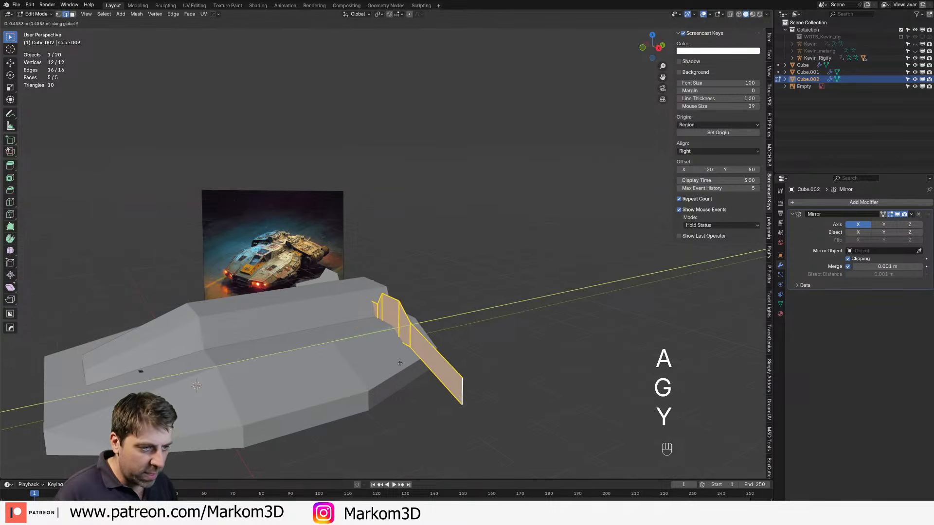
pyautogui.click(369, 404)
# Step: Switch to editing the lower hull mesh and select the loop of faces around its rear section
pyautogui.press('Tab')
pyautogui.click(369, 404)
pyautogui.press('Tab')
pyautogui.moveTo(369, 404); pyautogui.dragTo(353, 415, button='middle')
pyautogui.press('3')
pyautogui.keyDown('alt'); pyautogui.click(395, 374); pyautogui.keyUp('alt')
pyautogui.press('g')
pyautogui.press('y')
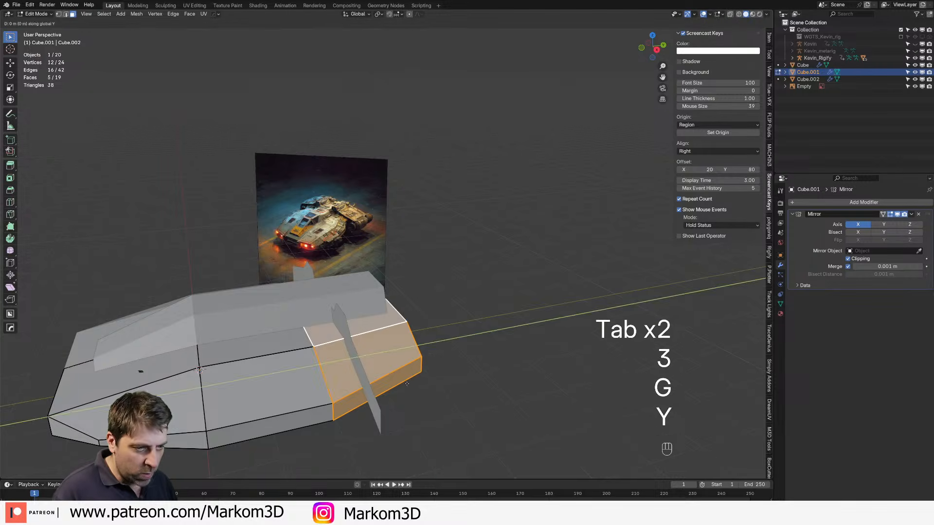
pyautogui.press('x')
pyautogui.rightClick(396, 395)
# Step: Shorten the lower hull by moving the selected rear faces about 0.5 m forward along Y
pyautogui.press('g')
pyautogui.press('y')
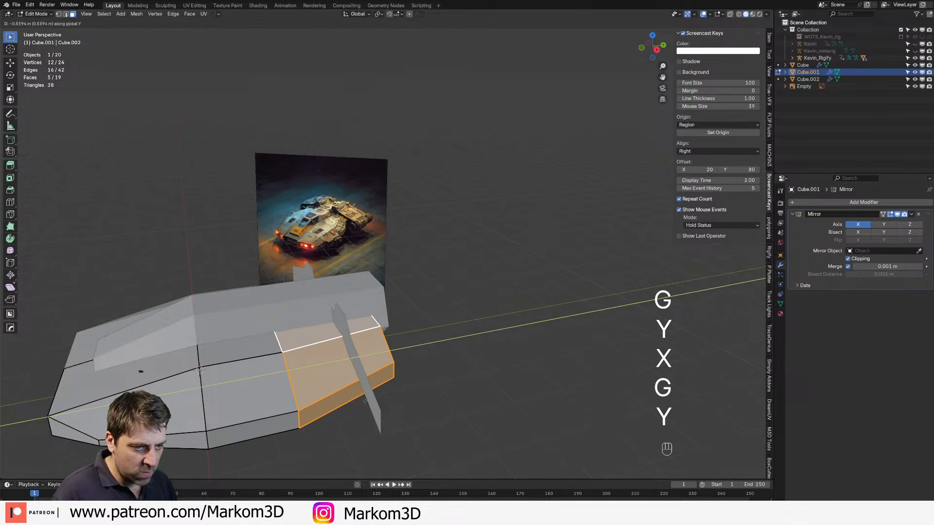
pyautogui.click(365, 397)
pyautogui.moveTo(366, 398); pyautogui.dragTo(244, 356, button='middle')
pyautogui.press('2')
pyautogui.keyDown('alt'); pyautogui.click(373, 364); pyautogui.keyUp('alt')
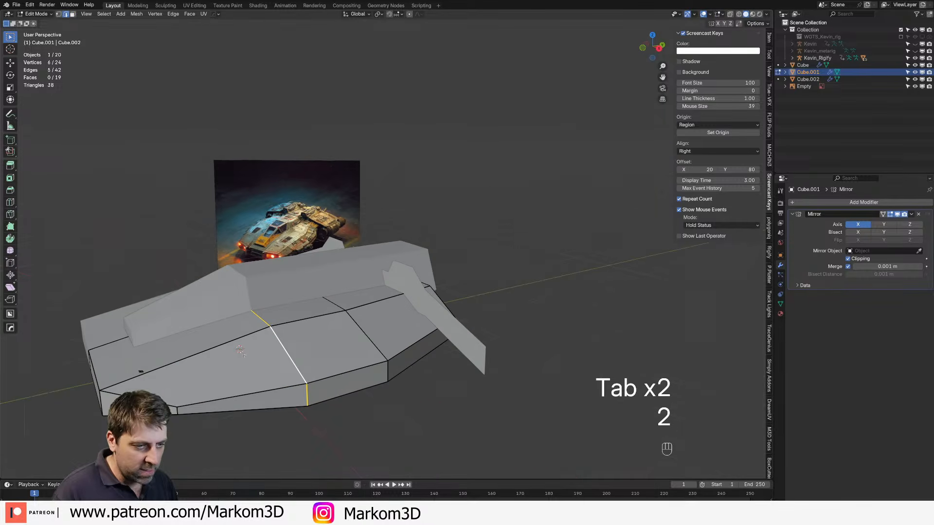
pyautogui.press('y')
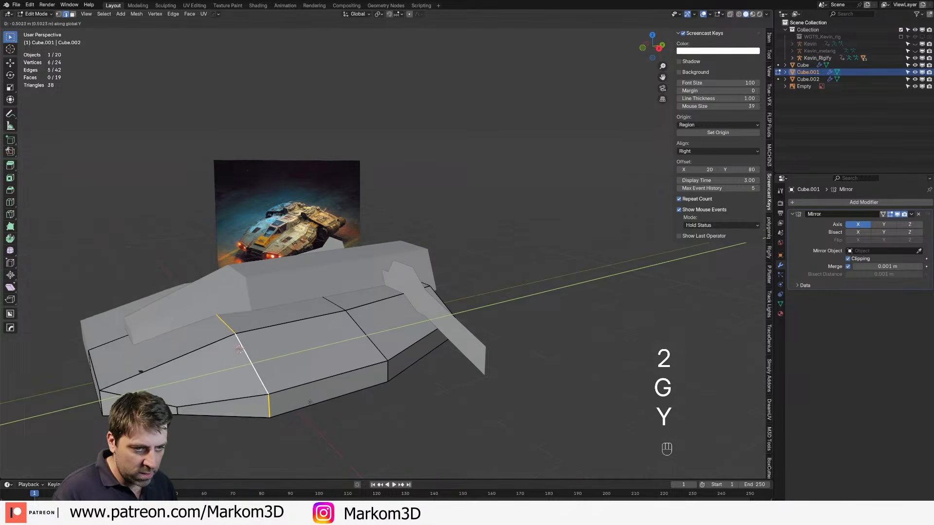
pyautogui.rightClick(235, 361)
# Step: Add an edge loop across the front section of the lower hull
pyautogui.click(217, 353)
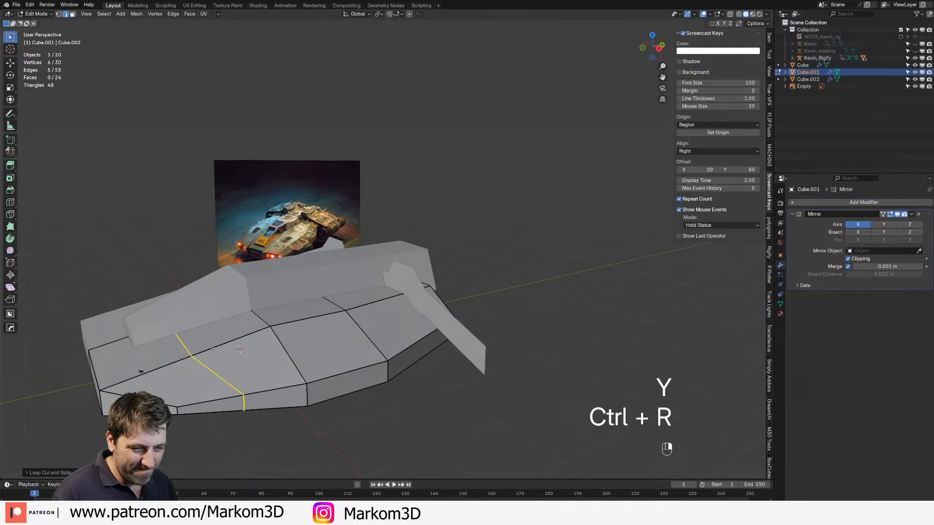
pyautogui.moveTo(217, 353); pyautogui.dragTo(380, 399, button='middle')
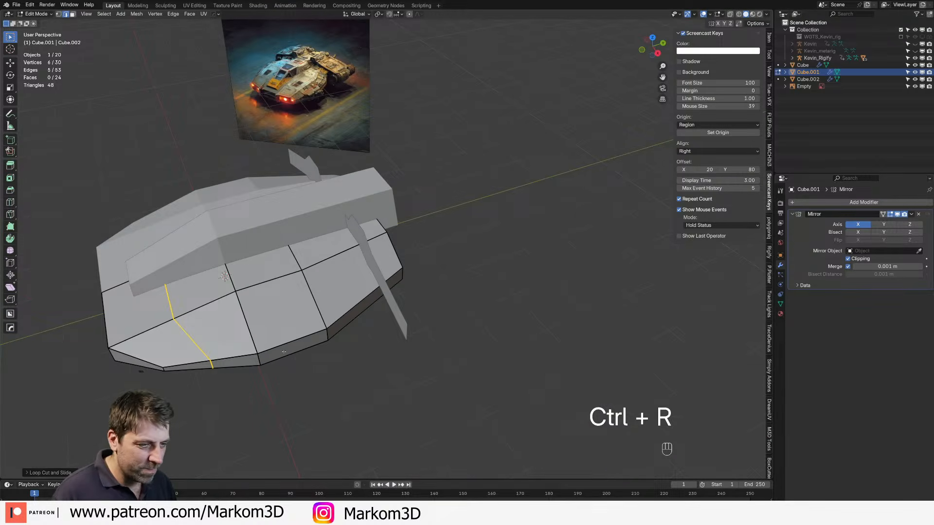
# Step: Select the vertical side edge of the lower hull's middle loop and try to slide it toward the nose
pyautogui.press('2')
pyautogui.click(258, 361)
pyautogui.press('g')
pyautogui.press('g')
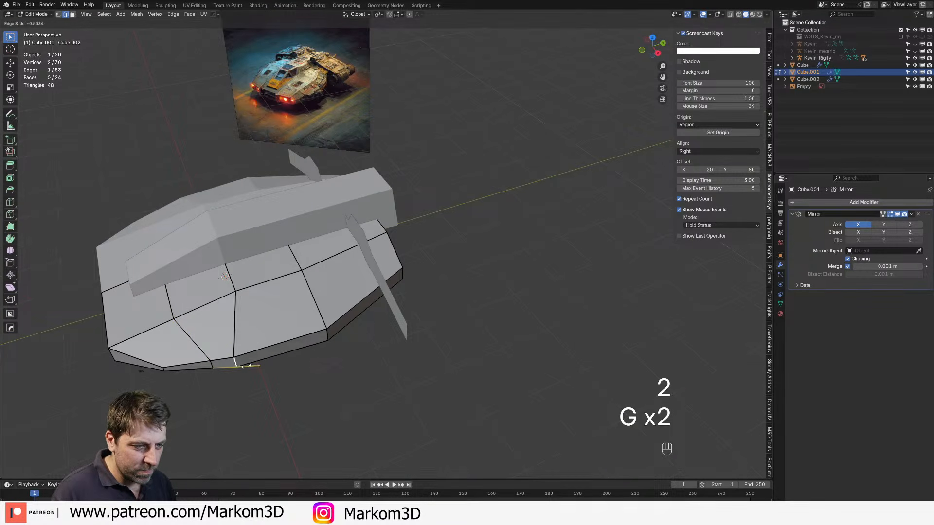
pyautogui.click(255, 371)
# Step: Move the selected side edge slightly toward the nose along Y in top view
pyautogui.press('KP_7')
pyautogui.press('g')
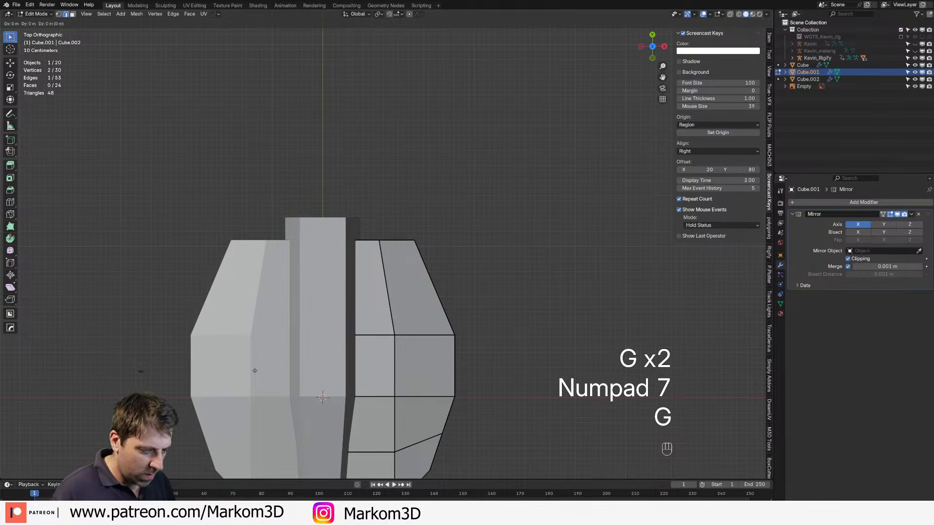
pyautogui.press('y')
pyautogui.click(248, 390)
pyautogui.keyDown('shift'); pyautogui.moveTo(248, 389); pyautogui.dragTo(231, 316, button='middle'); pyautogui.keyUp('shift')
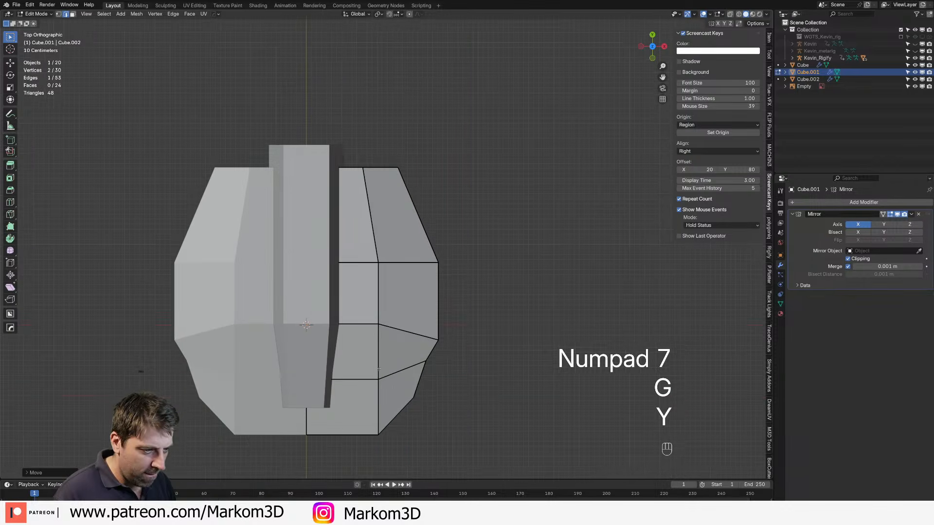
# Step: Delete the extra edge loop across the lower hull's front section
pyautogui.keyDown('alt'); pyautogui.click(395, 373); pyautogui.keyUp('alt')
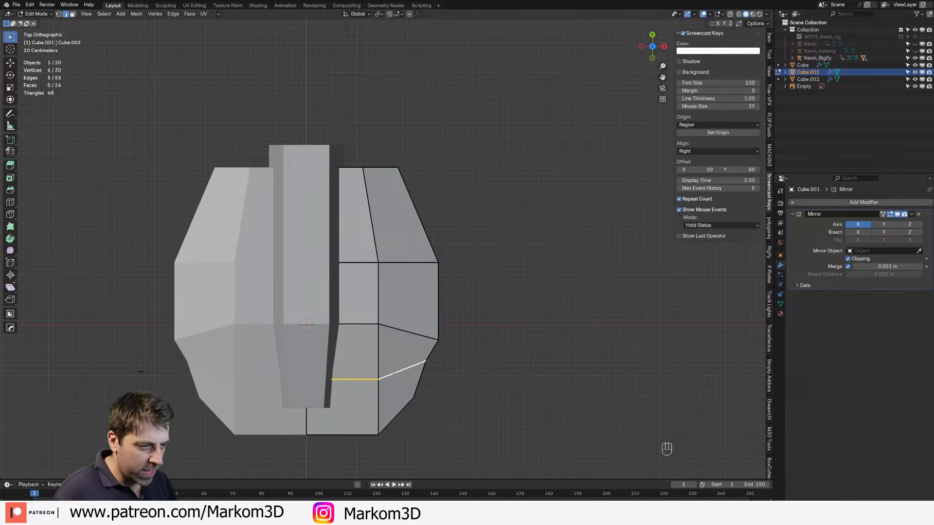
pyautogui.press('Delete')
pyautogui.click(376, 455)
# Step: Move the short vertical edge near the lower hull's front corner toward the nose along Y in top view
pyautogui.moveTo(384, 428); pyautogui.dragTo(339, 308, button='middle')
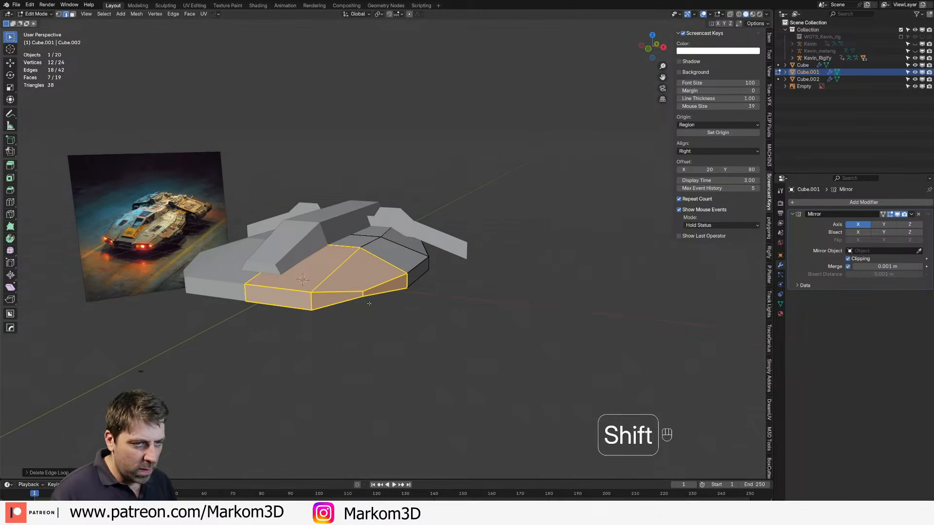
pyautogui.click(339, 308)
pyautogui.click(357, 306)
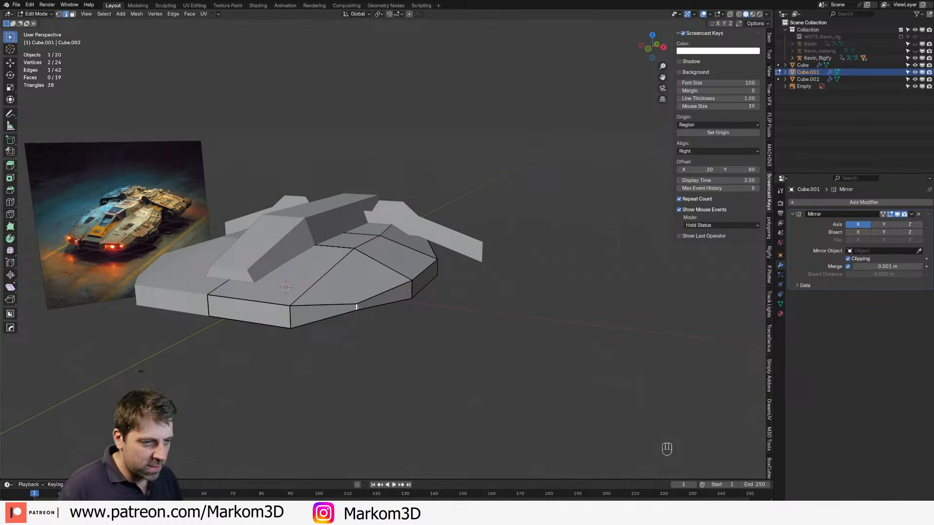
pyautogui.press('KP_7')
pyautogui.press('g')
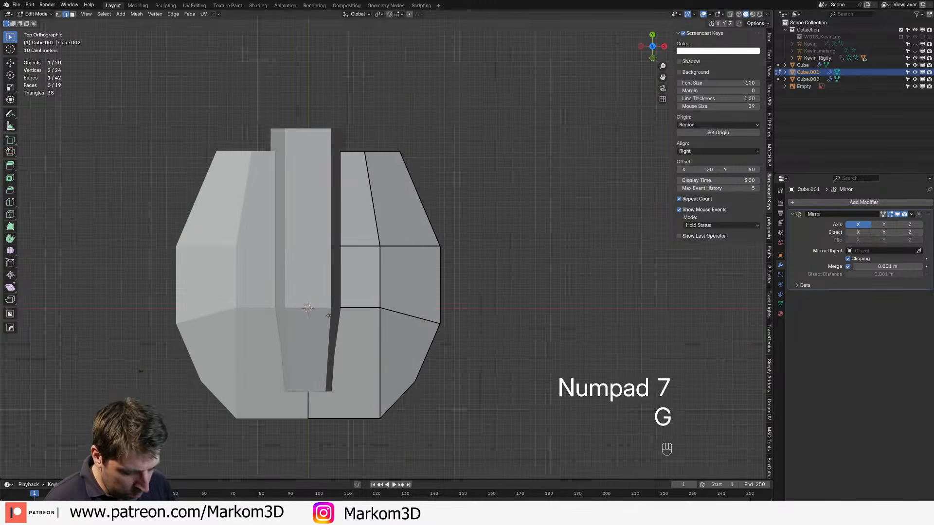
pyautogui.press('y')
pyautogui.press('shift')
pyautogui.click(345, 327)
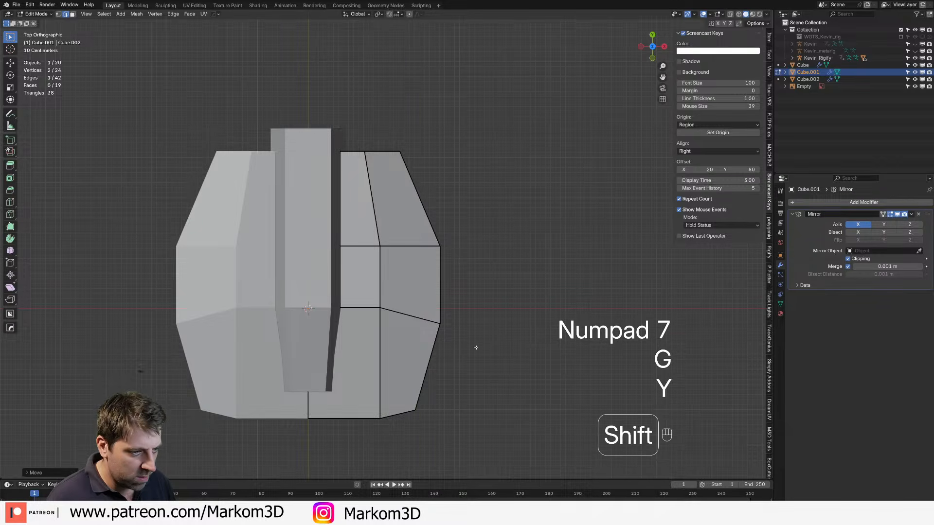
# Step: Move the lower hull's upper and lower inner middle vertices slightly toward the nose along Y, using wireframe shading in top view
pyautogui.click(384, 309)
pyautogui.press('z')
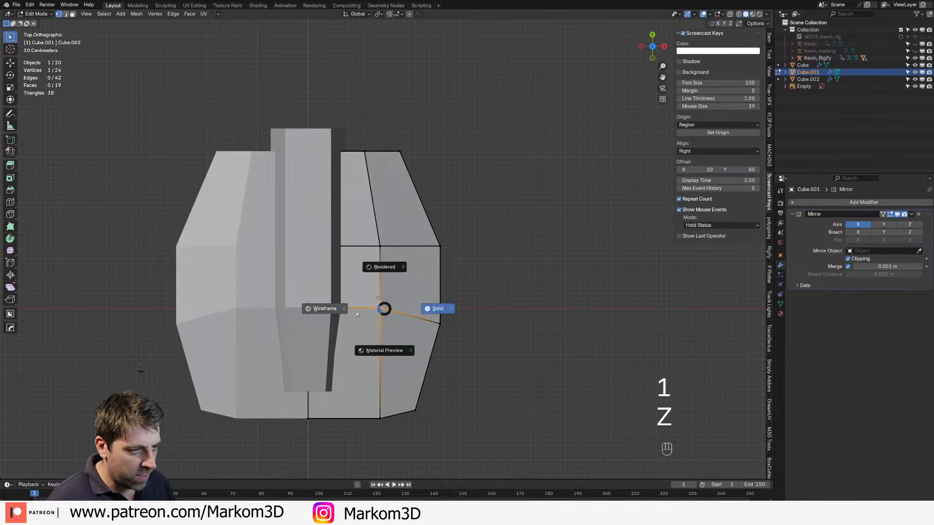
pyautogui.press('g')
pyautogui.press('y')
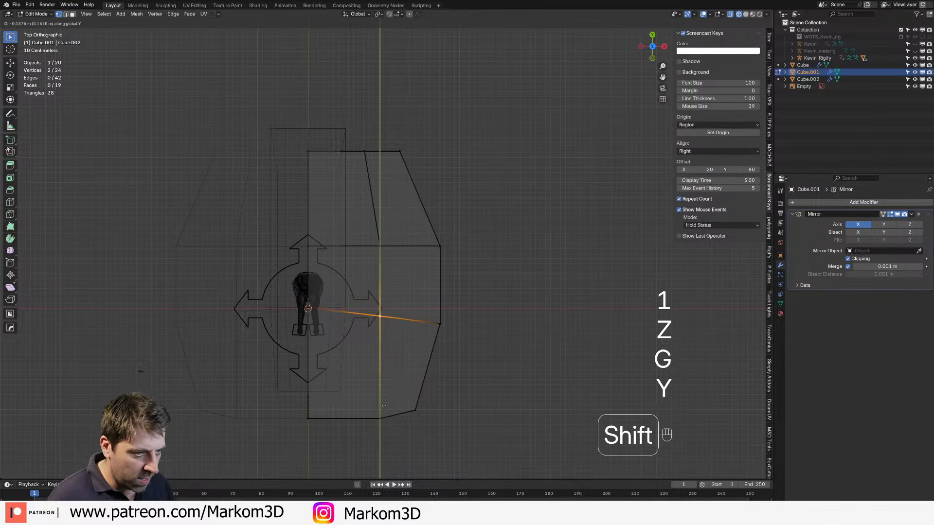
pyautogui.keyDown('shift'); pyautogui.click(394, 325); pyautogui.keyUp('shift')
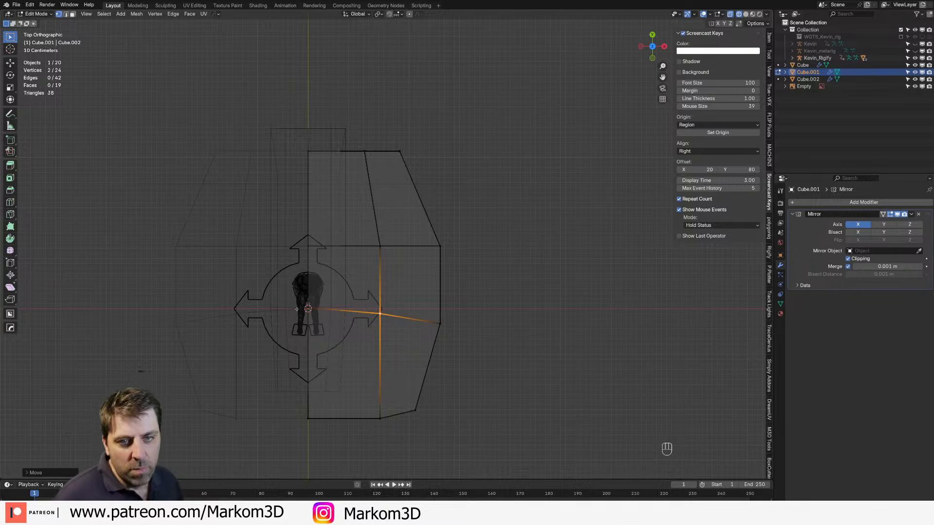
pyautogui.moveTo(356, 259); pyautogui.dragTo(325, 228, button='middle')
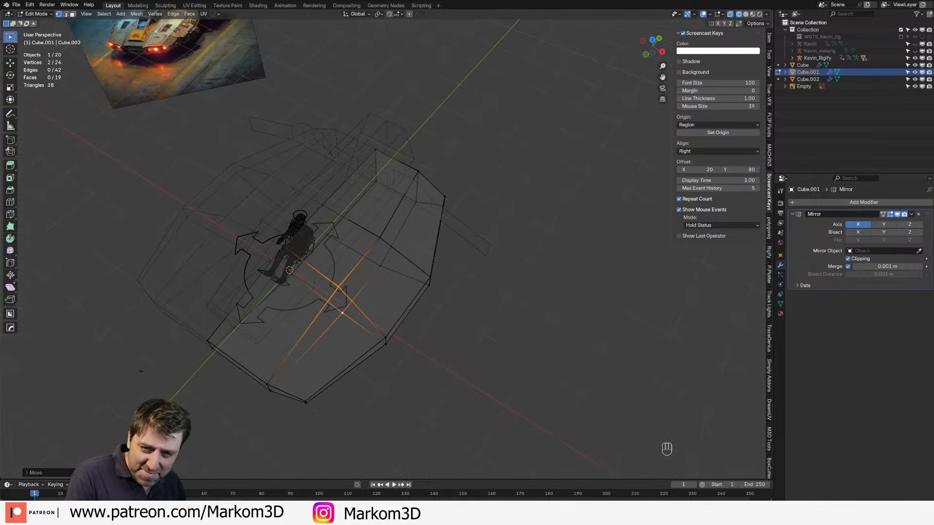
pyautogui.moveTo(359, 301)
pyautogui.mouseDown(button='middle')
pyautogui.moveTo(360, 267)
pyautogui.moveTo(408, 341)
pyautogui.moveTo(408, 328)
pyautogui.moveTo(382, 333)
pyautogui.mouseUp(button='middle')
pyautogui.press('z')
pyautogui.click(409, 267)
pyautogui.press('Tab')
pyautogui.click(459, 328)
pyautogui.press('Tab')
pyautogui.moveTo(459, 329); pyautogui.dragTo(433, 362, button='middle')
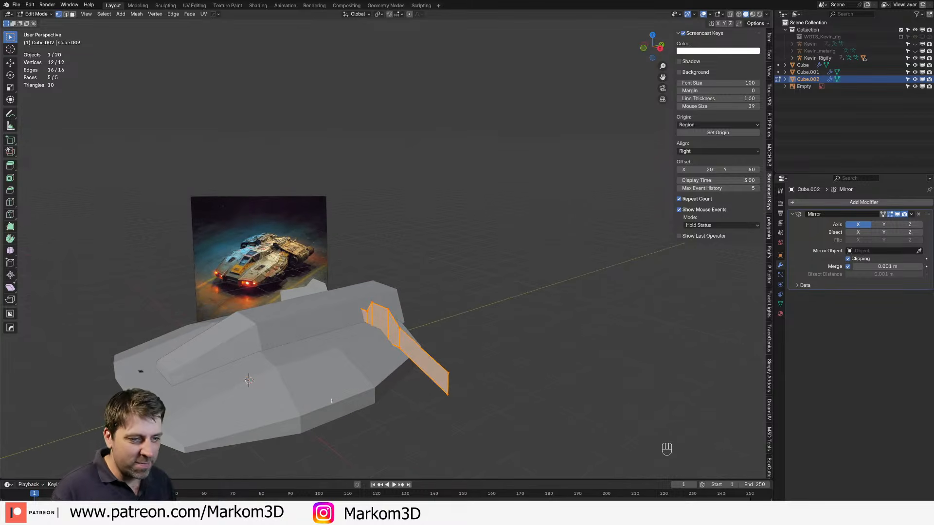
pyautogui.moveTo(331, 401); pyautogui.dragTo(360, 346, button='middle')
pyautogui.keyDown('shift'); pyautogui.moveTo(360, 346); pyautogui.dragTo(381, 379, button='middle'); pyautogui.keyUp('shift')
pyautogui.press('Tab')
# Step: Select the lower hull and open its mesh for edge editing
pyautogui.click(410, 367)
pyautogui.press('3')
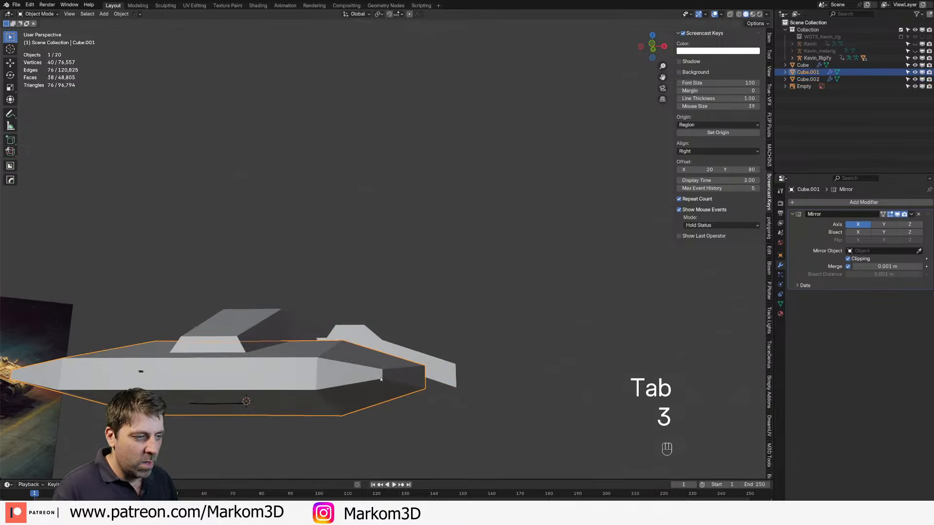
pyautogui.press('Tab')
pyautogui.press('2')
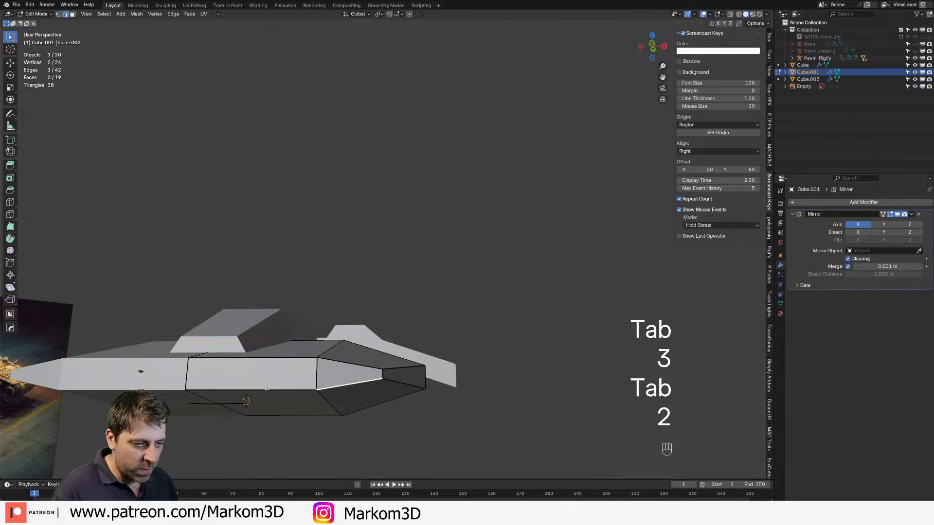
pyautogui.click(267, 389)
pyautogui.press('g')
pyautogui.press('z')
pyautogui.rightClick(267, 394)
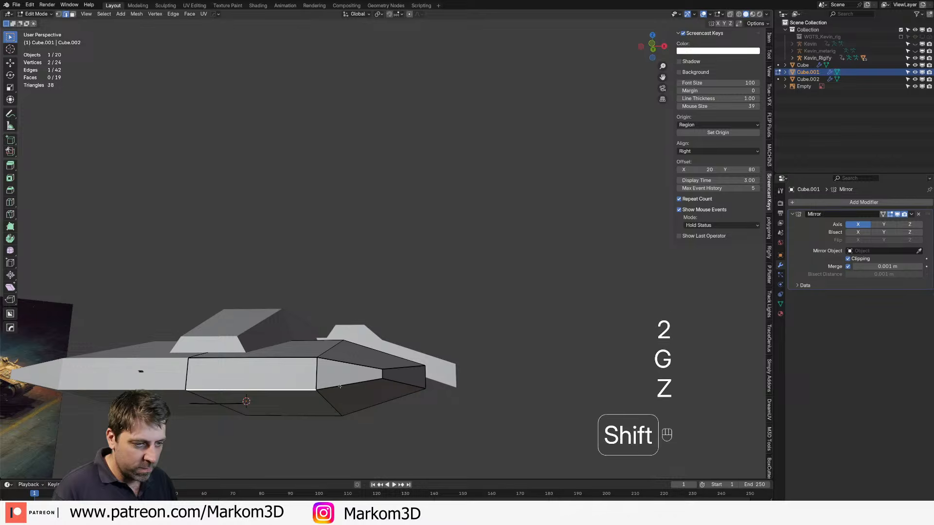
pyautogui.press('g')
pyautogui.rightClick(341, 385)
# Step: Move the bottom edges of the lower hull's nose face and front corner face down along Z
pyautogui.click(342, 384)
pyautogui.press('g')
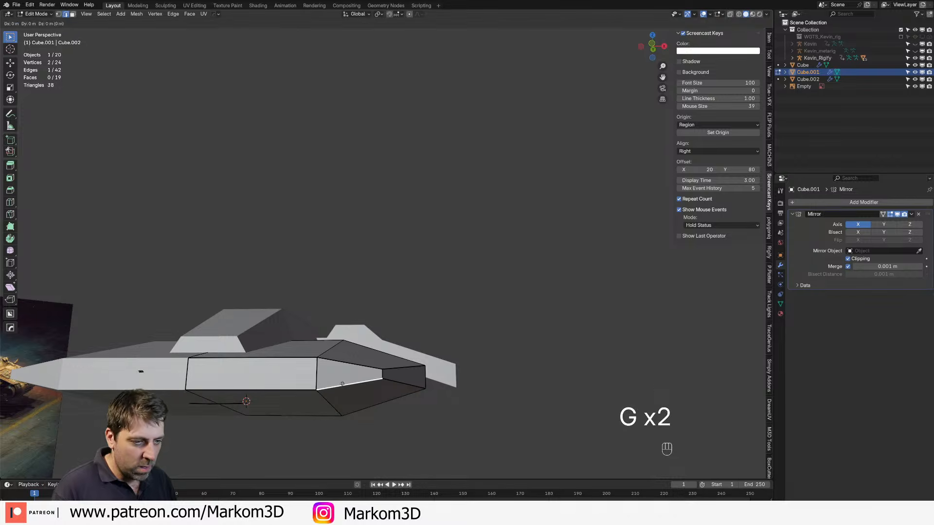
pyautogui.rightClick(341, 384)
pyautogui.keyDown('shift'); pyautogui.click(303, 390); pyautogui.keyUp('shift')
pyautogui.press('g')
pyautogui.press('z')
pyautogui.click(308, 401)
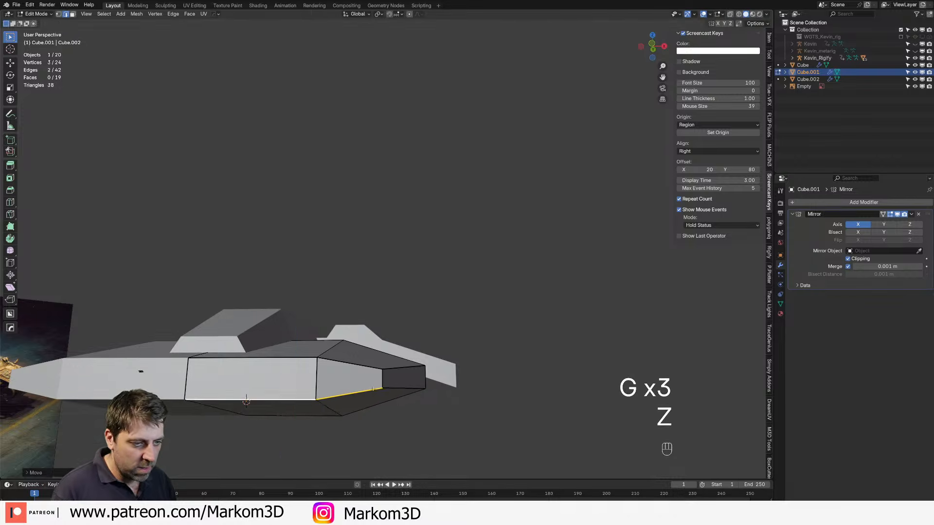
# Step: Examine the nose and lights area in the concept image and compare it with the hull's front faces
pyautogui.moveTo(307, 401); pyautogui.dragTo(360, 440, button='middle')
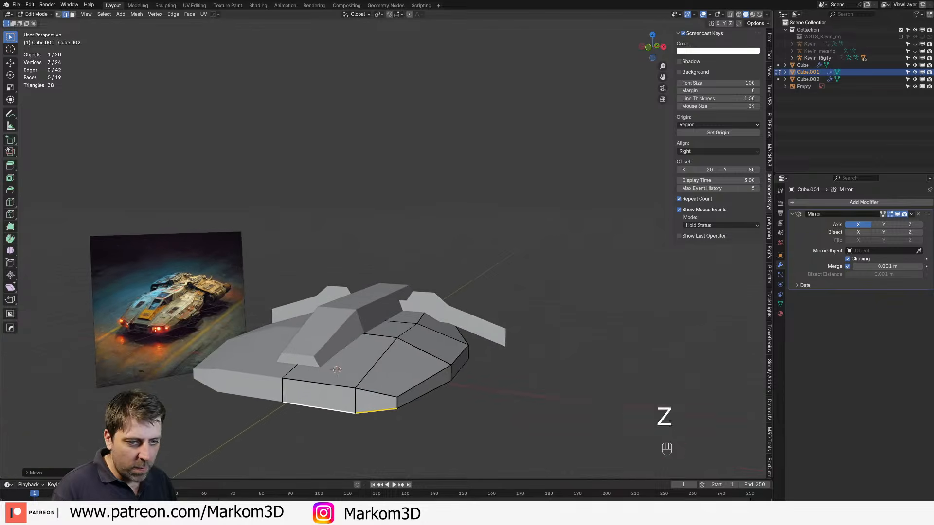
pyautogui.scroll(3, 155, 330)
pyautogui.keyDown('shift'); pyautogui.moveTo(97, 377); pyautogui.dragTo(294, 352, button='middle'); pyautogui.keyUp('shift')
pyautogui.scroll(3, 293, 353)
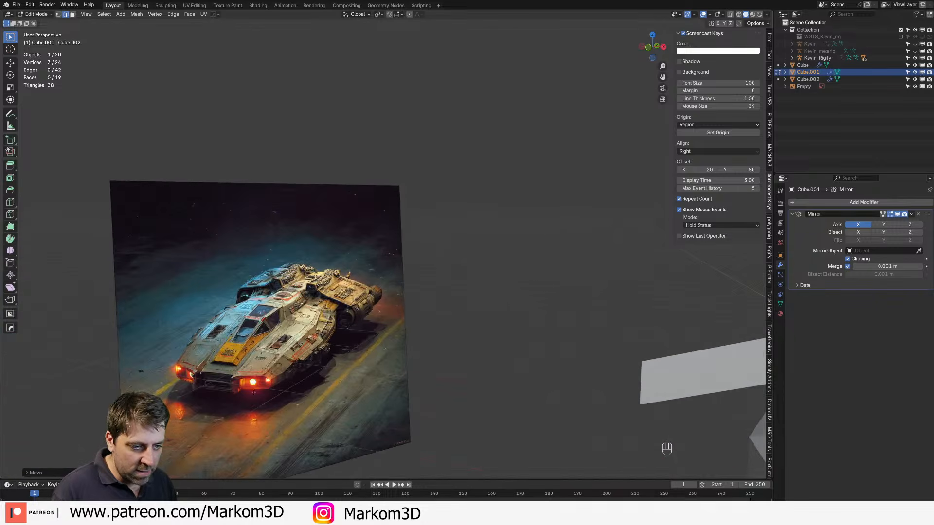
pyautogui.keyDown('shift'); pyautogui.moveTo(253, 374); pyautogui.dragTo(163, 340, button='middle'); pyautogui.keyUp('shift')
pyautogui.scroll(-3, 163, 340)
pyautogui.keyDown('shift'); pyautogui.moveTo(676, 413); pyautogui.dragTo(450, 343, button='middle'); pyautogui.keyUp('shift')
pyautogui.keyDown('shift'); pyautogui.moveTo(354, 333); pyautogui.dragTo(223, 264, button='middle'); pyautogui.keyUp('shift')
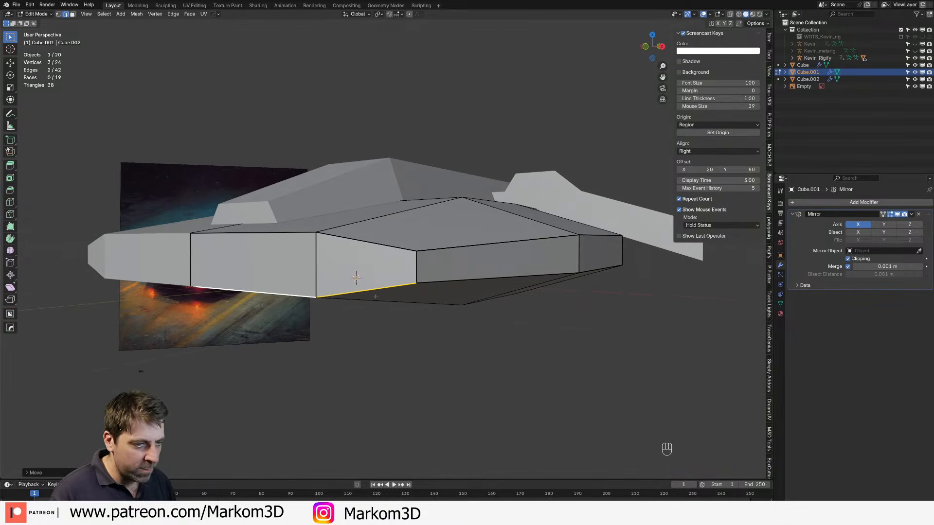
pyautogui.click(415, 267)
pyautogui.moveTo(414, 267); pyautogui.dragTo(311, 282, button='middle')
pyautogui.scroll(-7, 389, 301)
pyautogui.moveTo(437, 306); pyautogui.dragTo(452, 336, button='middle')
# Step: Extrude all faces of the rear side wing to give it depth, and leave mesh editing
pyautogui.press('Tab')
pyautogui.click(450, 284)
pyautogui.moveTo(449, 292); pyautogui.dragTo(412, 352, button='middle')
pyautogui.press('Tab')
pyautogui.press('a')
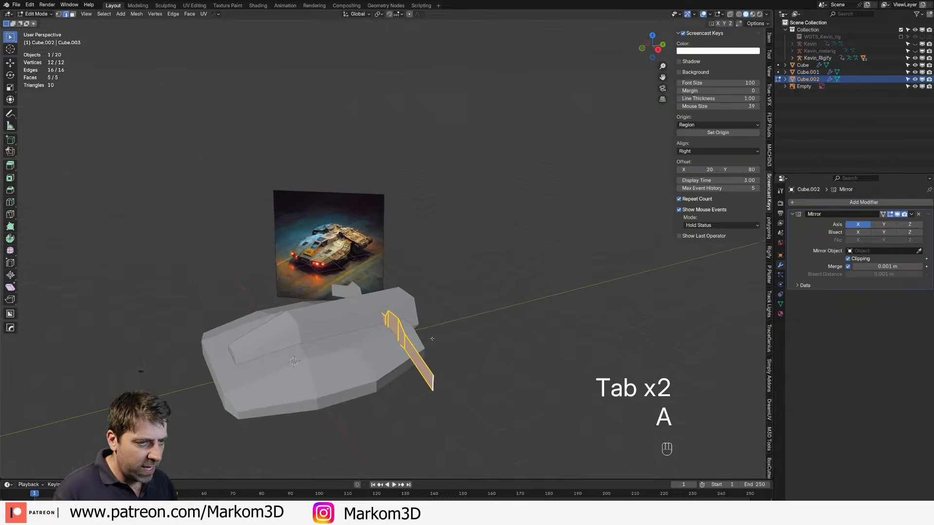
pyautogui.press('e')
pyautogui.click(477, 330)
pyautogui.moveTo(477, 330); pyautogui.dragTo(444, 392, button='middle')
pyautogui.scroll(3, 452, 396)
pyautogui.press('Tab')
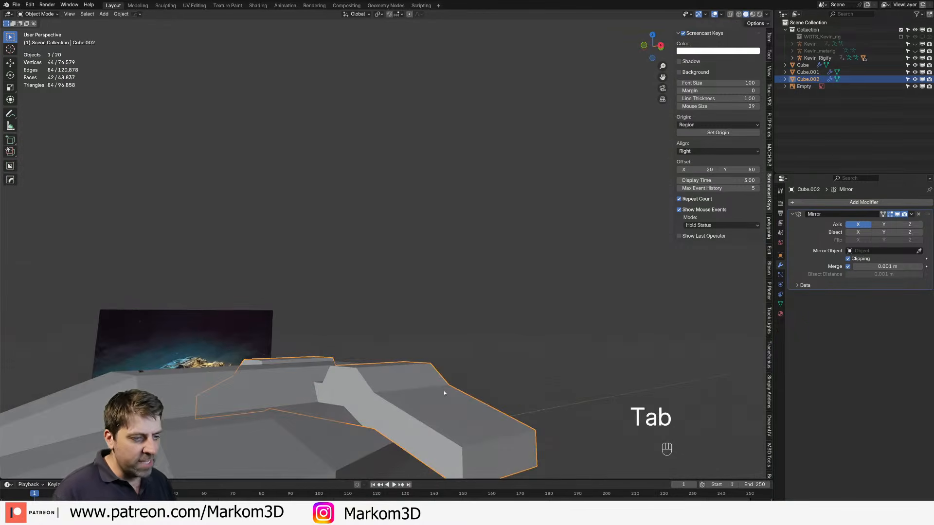
pyautogui.scroll(-3, 444, 393)
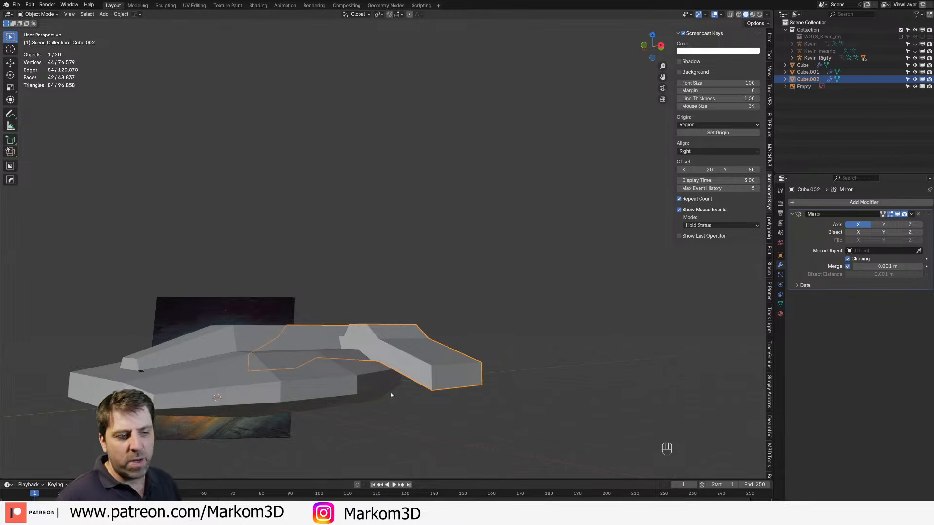
pyautogui.moveTo(391, 395); pyautogui.dragTo(467, 384, button='middle')
pyautogui.click(533, 382)
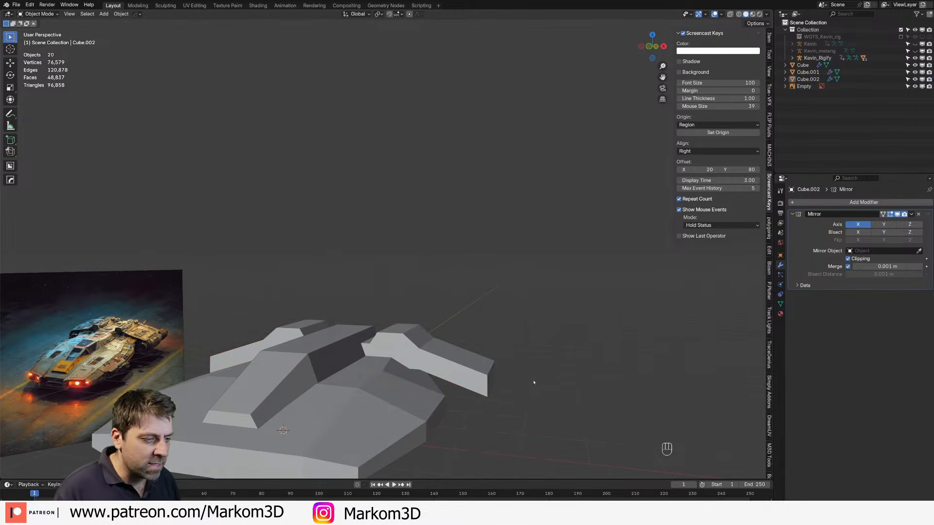
# Step: Select the rear side wing and open its mesh for face editing
pyautogui.keyDown('shift'); pyautogui.click(406, 359); pyautogui.keyUp('shift')
pyautogui.press('Tab')
pyautogui.moveTo(407, 359); pyautogui.dragTo(478, 445, button='middle')
pyautogui.press('3')
# Step: Try flattening the side wing's bottom faces with a Z scale of 0 and lowering them along Z, and undo both changes
pyautogui.keyDown('shift'); pyautogui.click(371, 357); pyautogui.keyUp('shift')
pyautogui.press('s')
pyautogui.press('z')
pyautogui.press('KP_0')
pyautogui.press('KP_Enter')
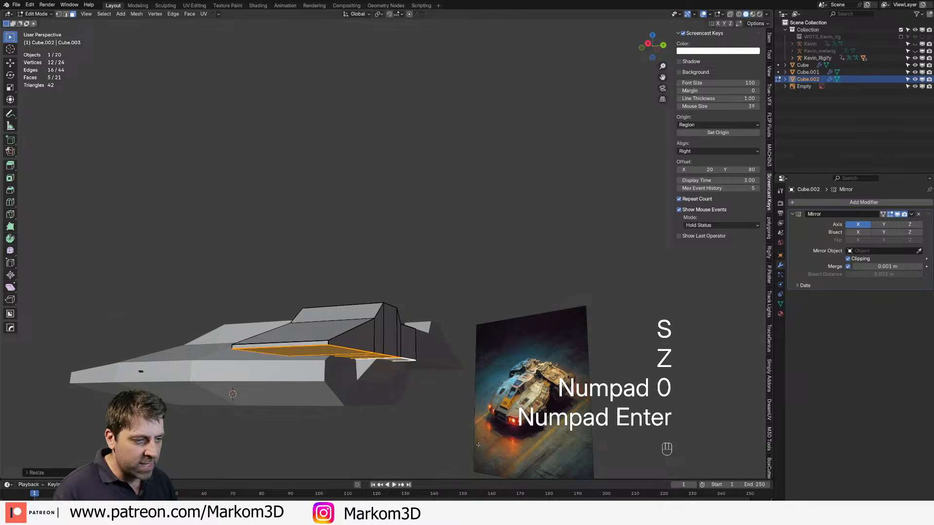
pyautogui.press('g')
pyautogui.press('z')
pyautogui.press('shift')
pyautogui.click(423, 299)
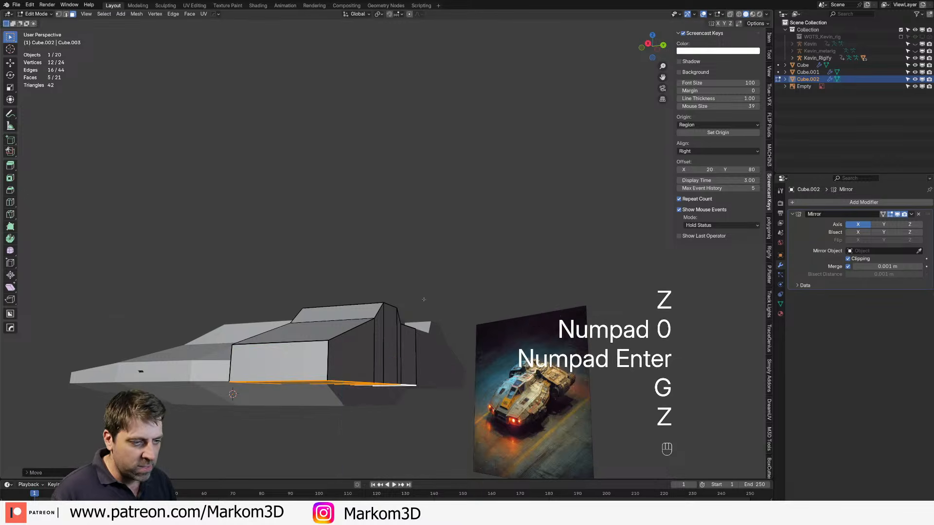
pyautogui.moveTo(423, 299); pyautogui.dragTo(505, 311, button='middle')
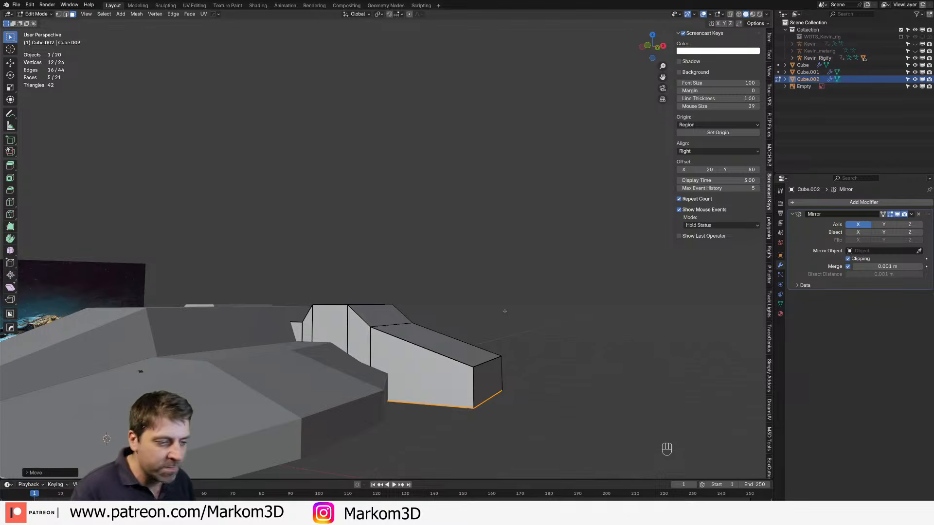
pyautogui.hotkey('ctrl', 'z')
pyautogui.hotkey('ctrl', 'z')
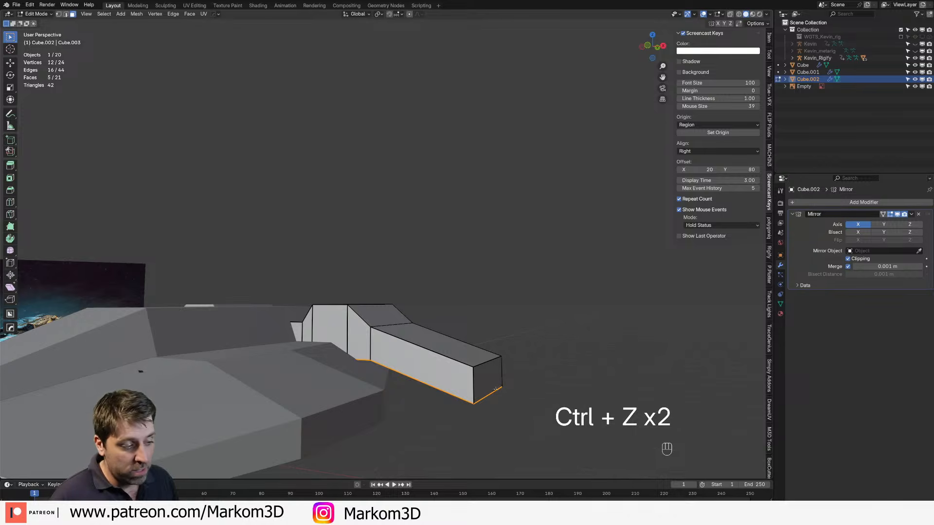
# Step: Raise the bottom edge of the side wing's outer tip along Z to make the tip thinner
pyautogui.press('2')
pyautogui.press('g')
pyautogui.press('z')
pyautogui.click(493, 412)
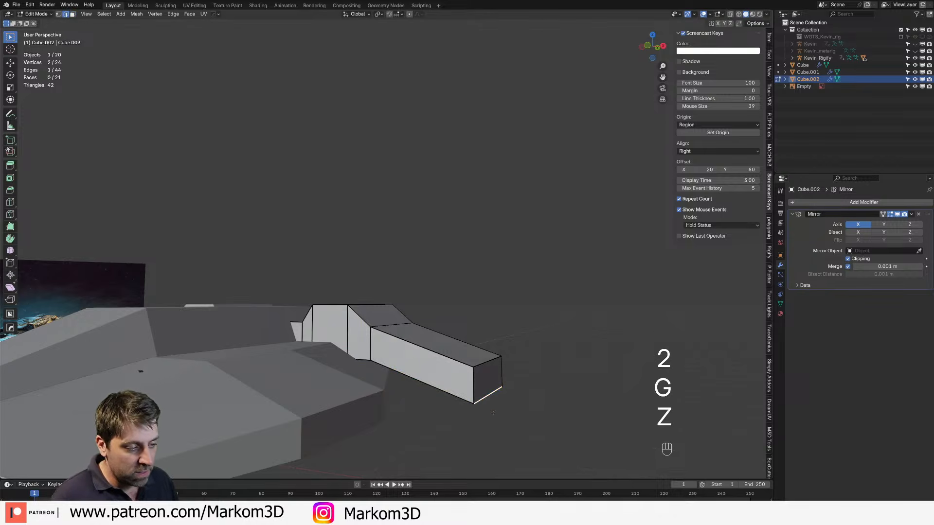
pyautogui.press('g')
pyautogui.press('z')
pyautogui.click(492, 397)
pyautogui.moveTo(491, 394); pyautogui.dragTo(320, 348, button='middle')
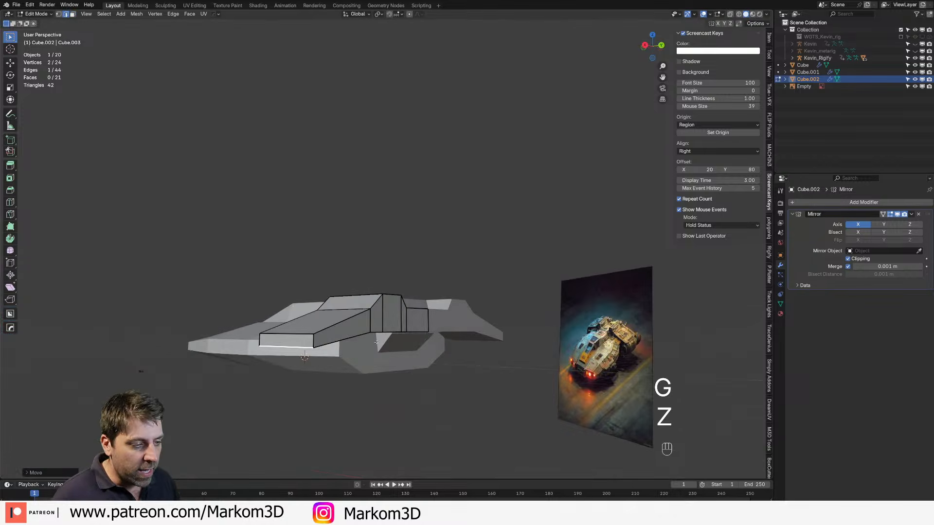
pyautogui.moveTo(375, 343); pyautogui.dragTo(355, 335, button='middle')
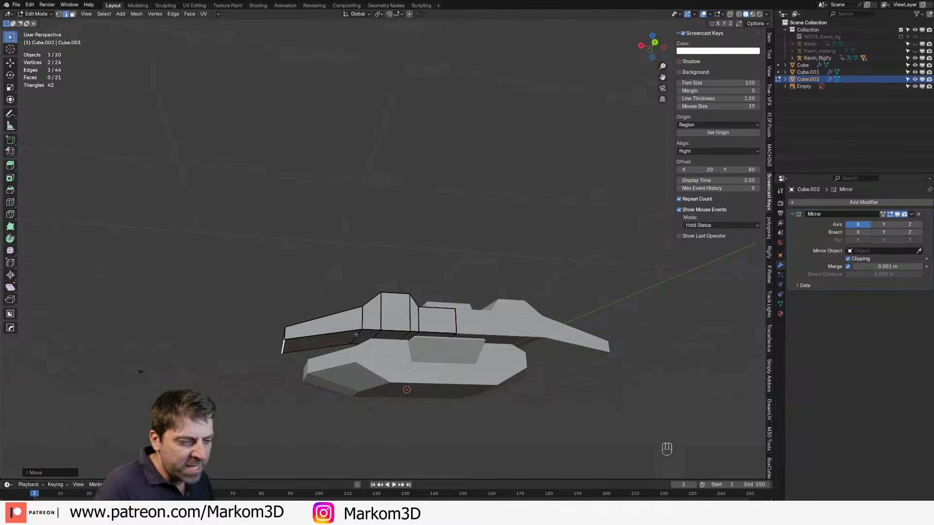
pyautogui.moveTo(356, 335); pyautogui.dragTo(482, 292, button='middle')
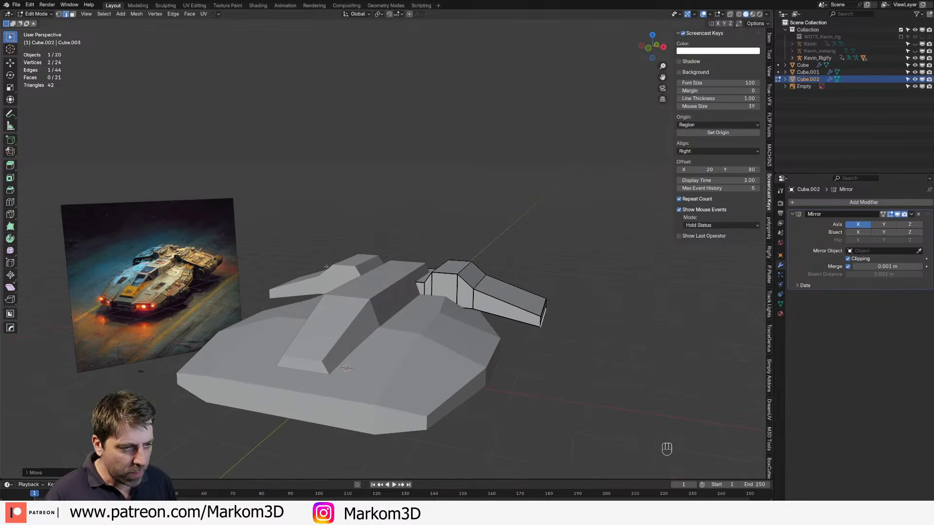
# Step: Add a loop cut to the central upper body's rear section and slide it close to the front bend
pyautogui.press('Tab')
pyautogui.click(378, 301)
pyautogui.moveTo(378, 302); pyautogui.dragTo(287, 292, button='middle')
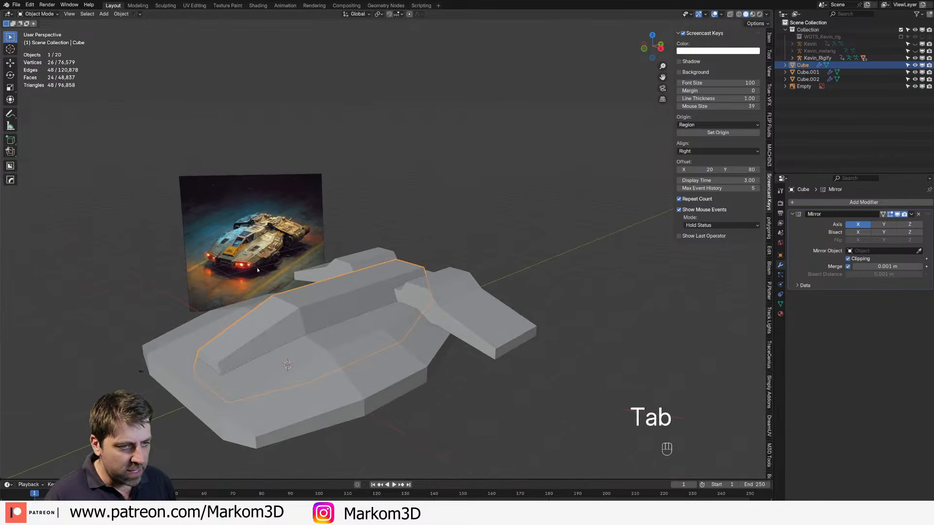
pyautogui.press('Tab')
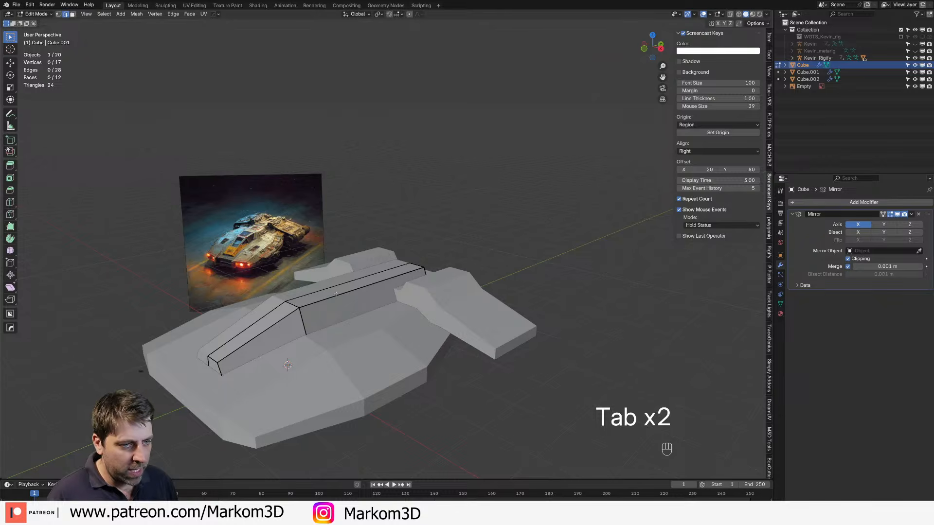
pyautogui.moveTo(336, 293); pyautogui.dragTo(319, 287, button='middle')
pyautogui.scroll(2, 319, 292)
pyautogui.hotkey('ctrl', 'r')
pyautogui.click(309, 312)
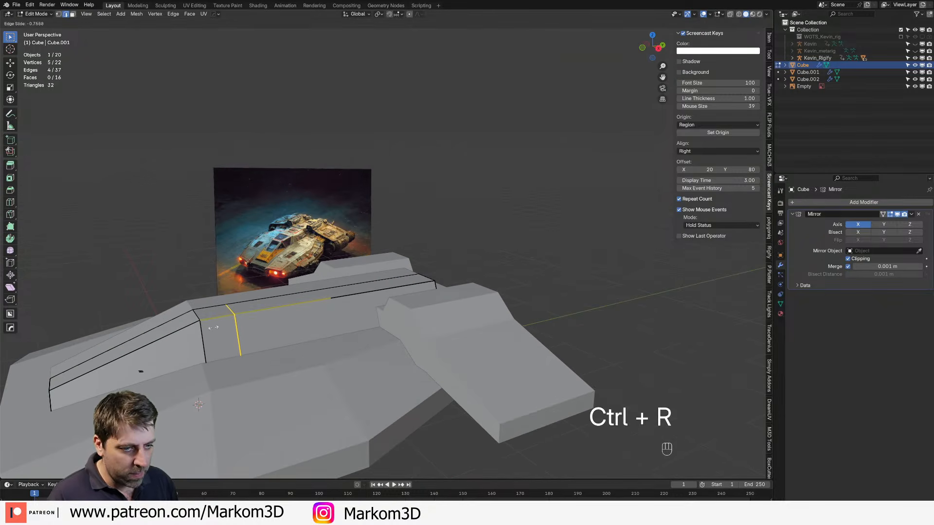
pyautogui.click(214, 328)
# Step: Move the new loop's top edge about 0.64 m toward the rear along Y in right view, using wireframe shading
pyautogui.press('z')
pyautogui.press('2')
pyautogui.click(230, 310)
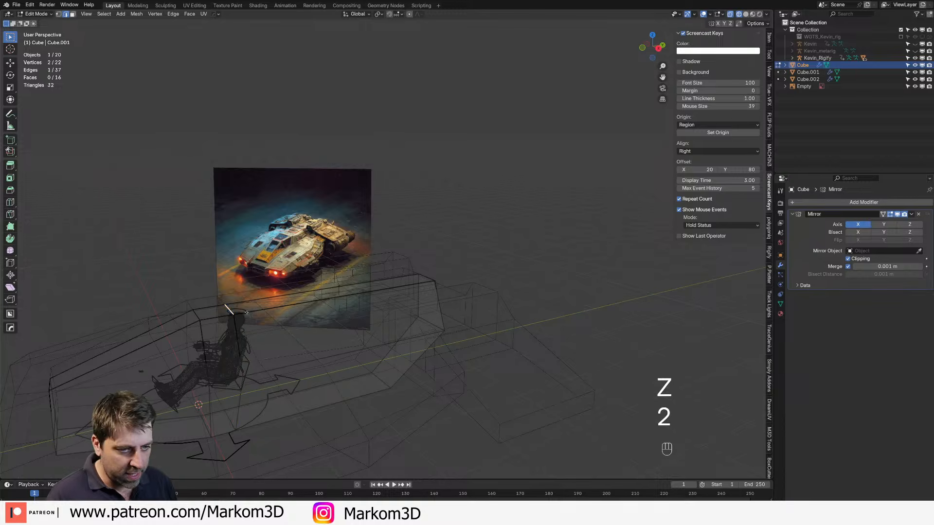
pyautogui.press('KP_3')
pyautogui.press('z')
pyautogui.scroll(3, 247, 318)
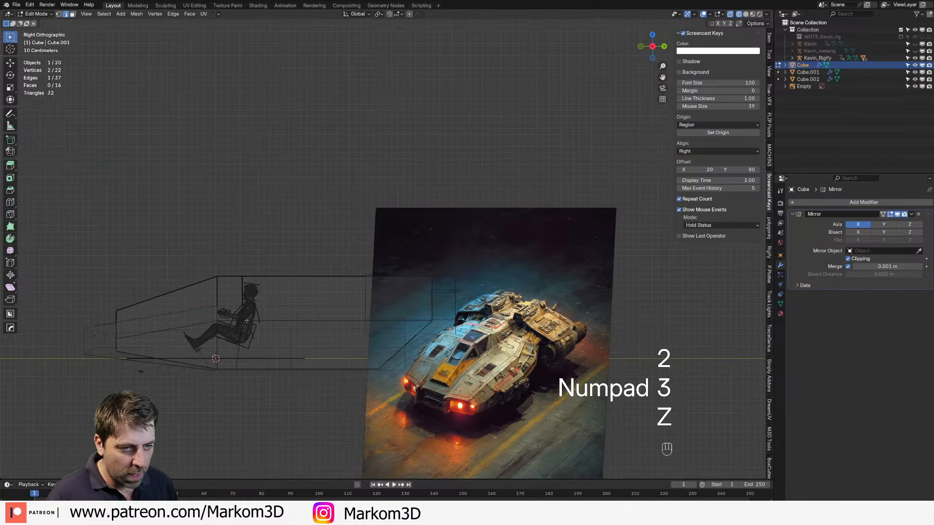
pyautogui.press('g')
pyautogui.press('y')
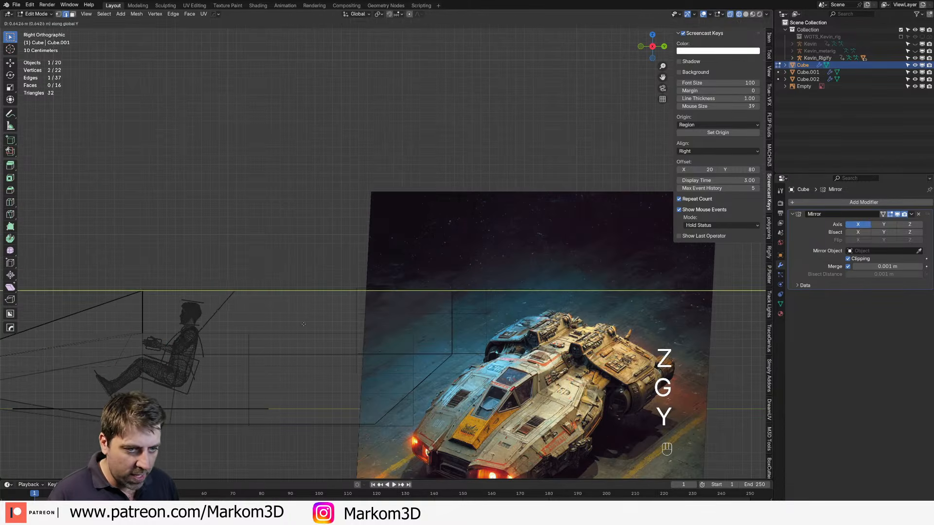
pyautogui.click(305, 324)
# Step: Add a centred loop cut across the central upper body's sloping nose section
pyautogui.keyDown('shift'); pyautogui.moveTo(268, 302); pyautogui.dragTo(314, 270, button='middle'); pyautogui.keyUp('shift')
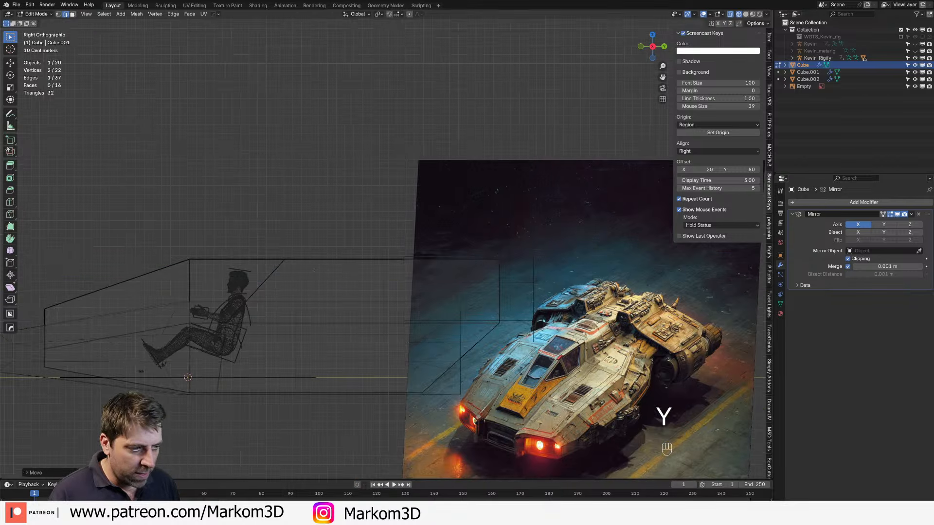
pyautogui.keyDown('shift'); pyautogui.moveTo(205, 319); pyautogui.dragTo(261, 303, button='middle'); pyautogui.keyUp('shift')
pyautogui.hotkey('ctrl', 'r')
pyautogui.click(218, 284)
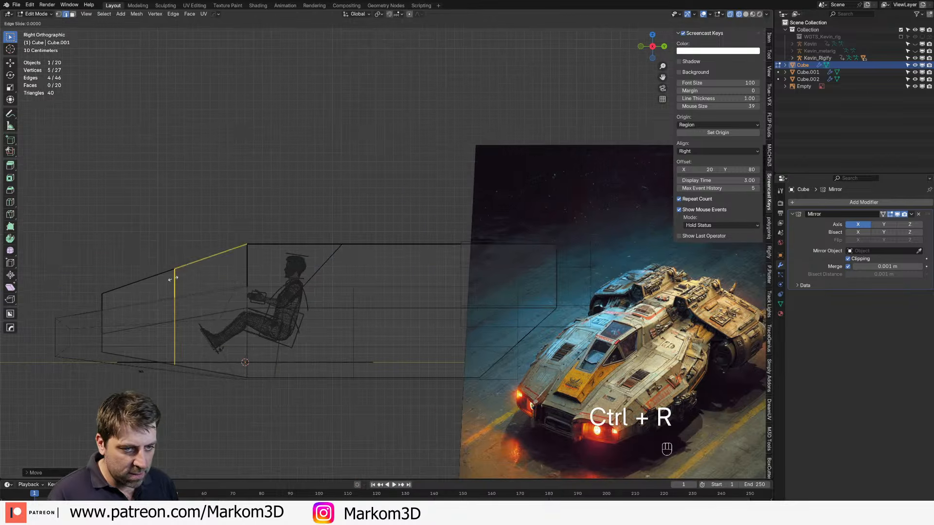
pyautogui.rightClick(218, 284)
# Step: Slide the lower part of the new nose loop toward the rear, close to the front bend, in wireframe right view
pyautogui.press('z')
pyautogui.press('z')
pyautogui.press('1')
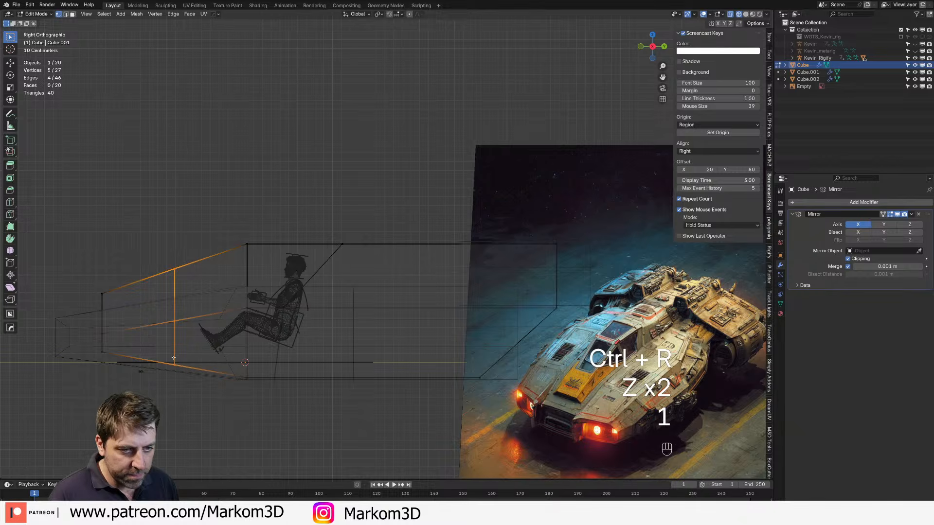
pyautogui.press('2')
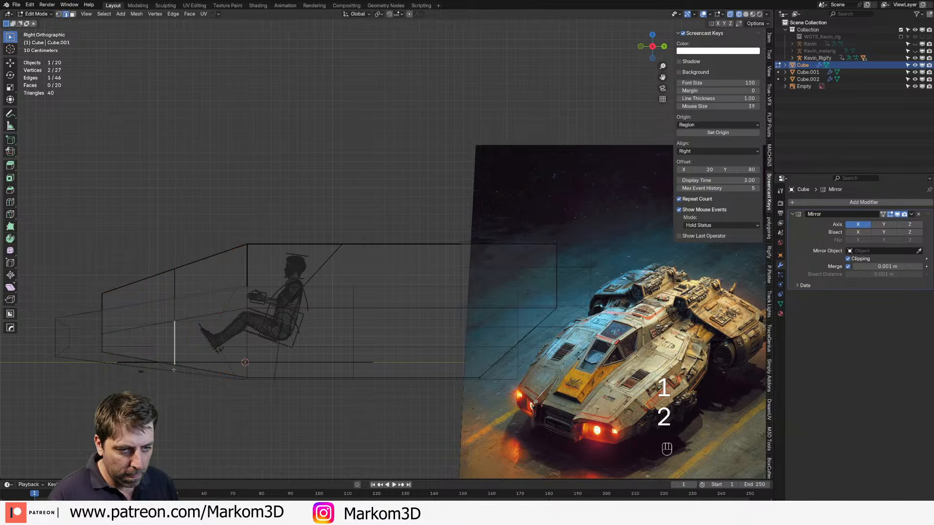
pyautogui.press('1')
pyautogui.press('c')
pyautogui.click(175, 366)
pyautogui.rightClick(175, 366)
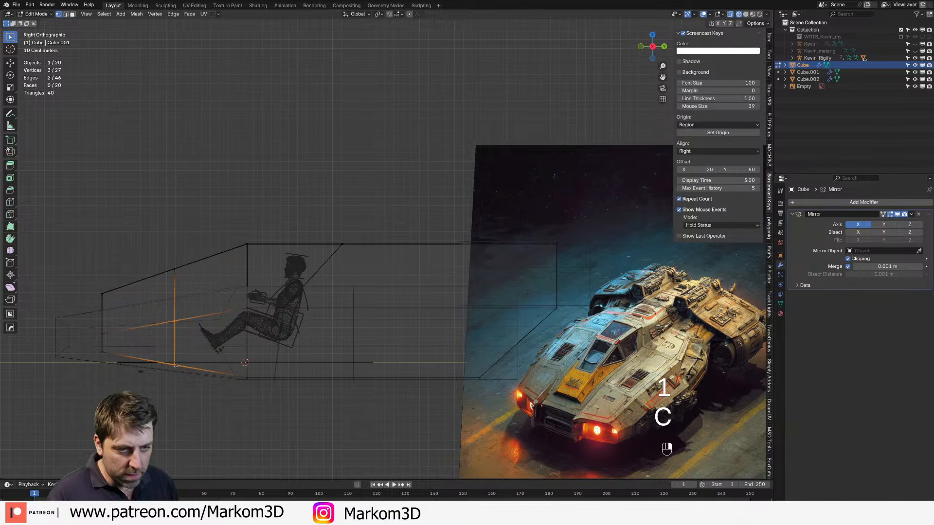
pyautogui.press('g')
pyautogui.press('g')
pyautogui.click(288, 347)
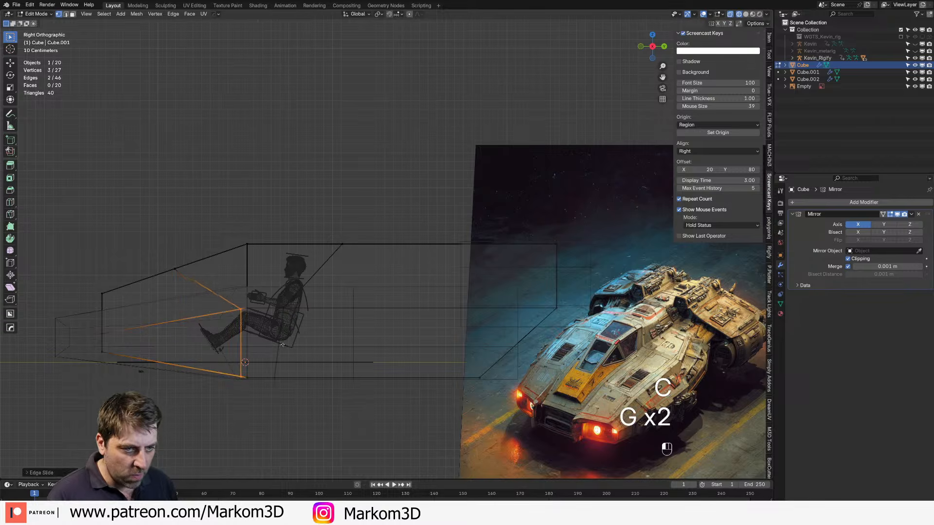
# Step: Slide the top edge of the nose loop forward down the slope, toward the nose tip
pyautogui.click(174, 260)
pyautogui.keyDown('shift'); pyautogui.click(173, 260); pyautogui.keyUp('shift')
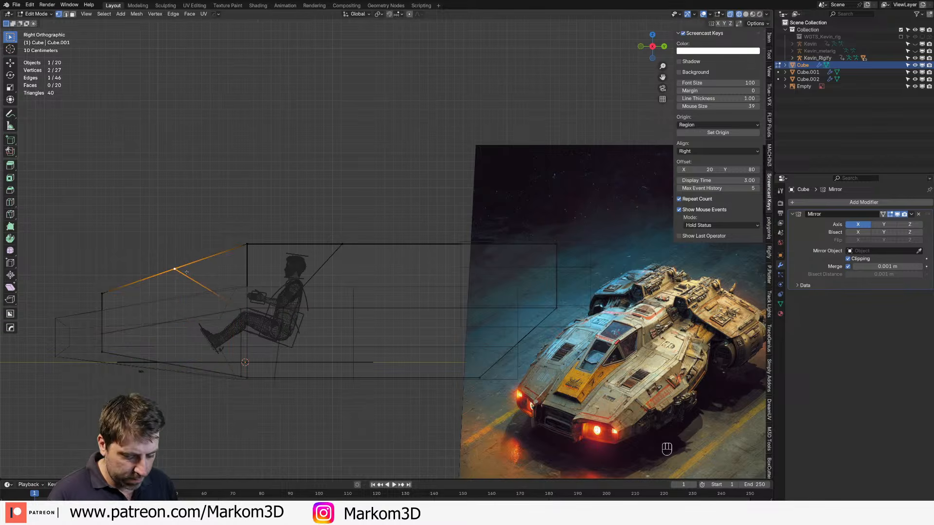
pyautogui.press('g')
pyautogui.press('g')
pyautogui.click(142, 284)
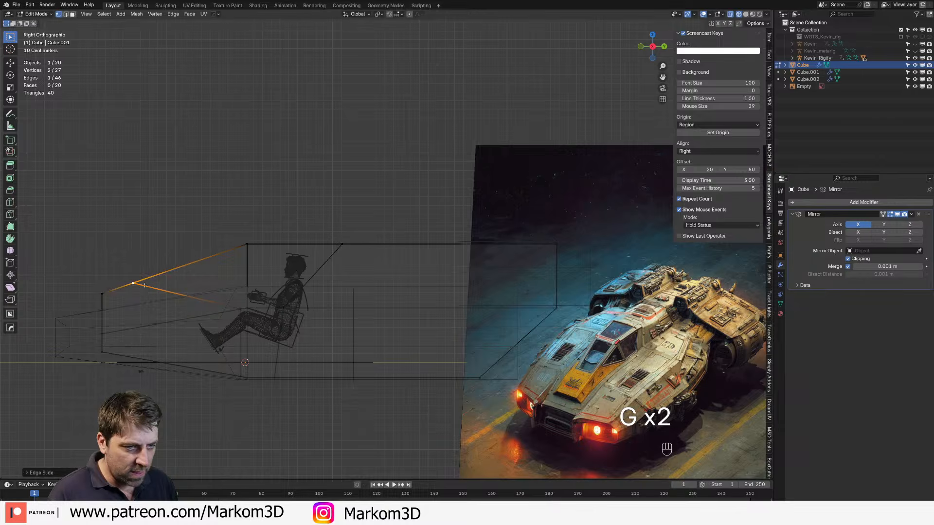
# Step: Add a lengthwise loop cut along the lower side of the central upper body, just above the hull
pyautogui.moveTo(138, 287); pyautogui.dragTo(183, 298, button='middle')
pyautogui.press('z')
pyautogui.press('3')
pyautogui.click(261, 323)
pyautogui.moveTo(261, 322); pyautogui.dragTo(341, 314, button='middle')
pyautogui.hotkey('ctrl', 'r')
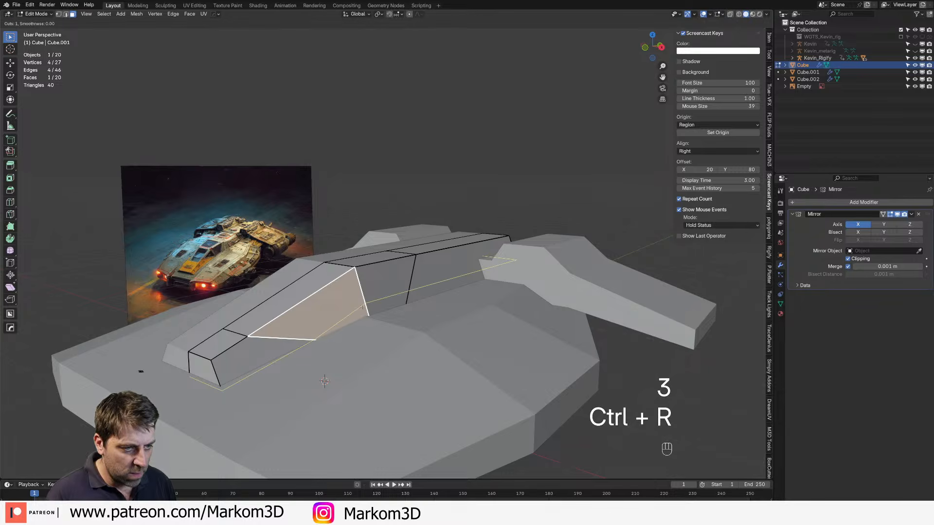
pyautogui.click(362, 307)
pyautogui.click(358, 304)
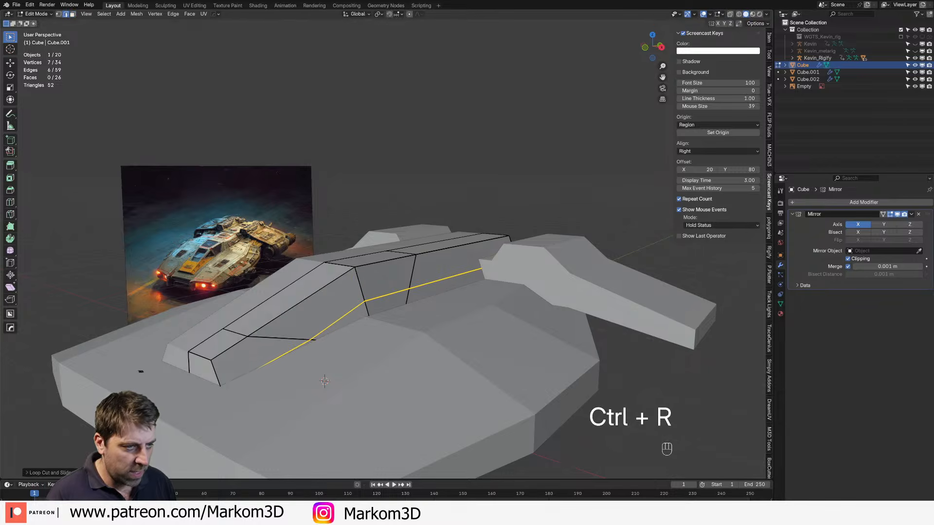
# Step: Slide the two rear edges of the lengthwise loop down close to the hull surface
pyautogui.press('2')
pyautogui.click(389, 297)
pyautogui.keyDown('shift'); pyautogui.click(450, 286); pyautogui.keyUp('shift')
pyautogui.press('g')
pyautogui.press('g')
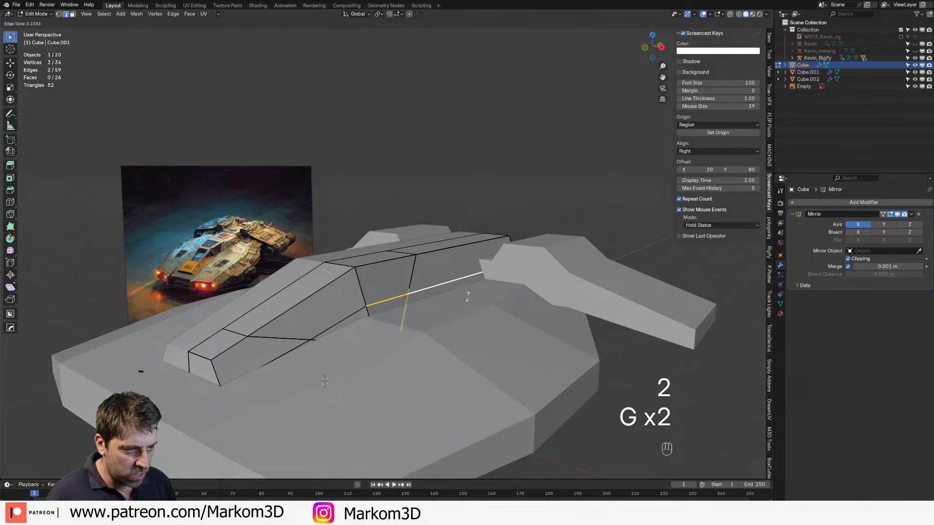
pyautogui.keyDown('shift'); pyautogui.click(497, 313); pyautogui.keyUp('shift')
# Step: Slide the lengthwise loop's edge across the nose tip up to the hull surface
pyautogui.moveTo(497, 312); pyautogui.dragTo(314, 339, button='middle')
pyautogui.click(316, 319)
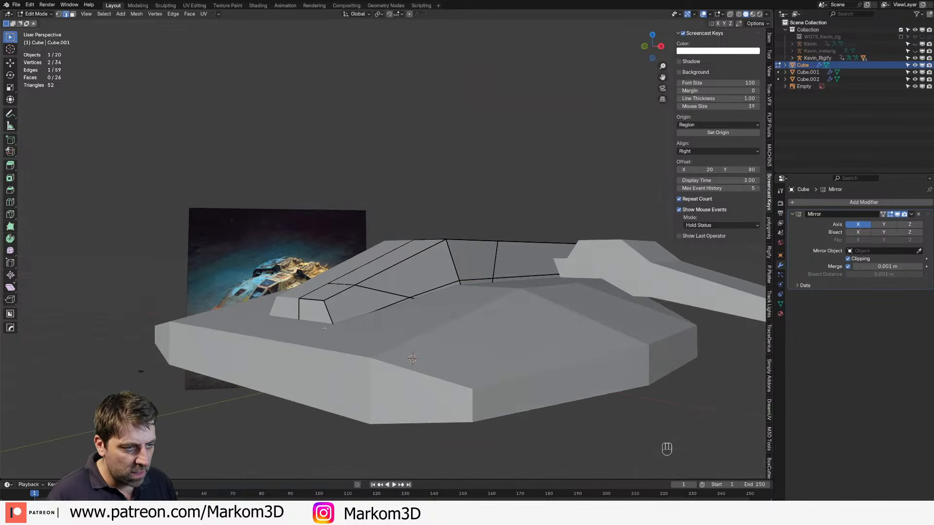
pyautogui.press('g')
pyautogui.press('g')
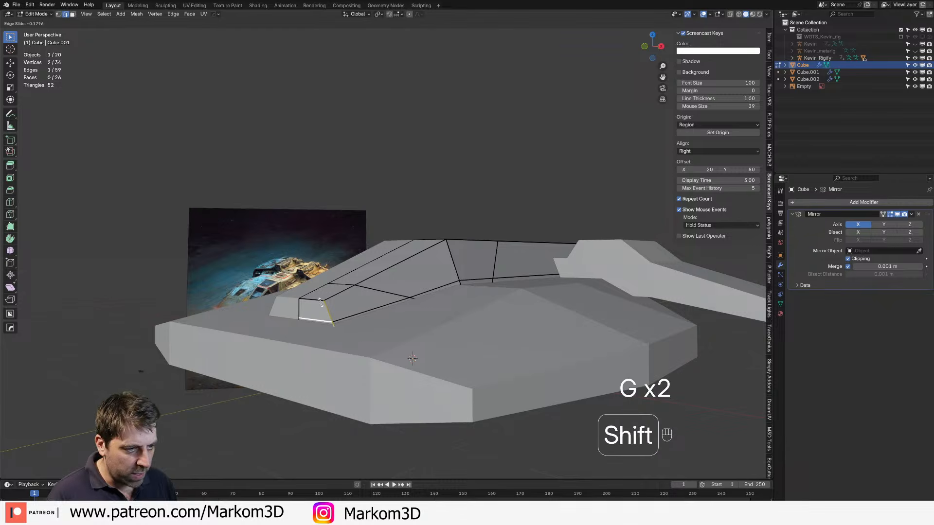
pyautogui.click(297, 319)
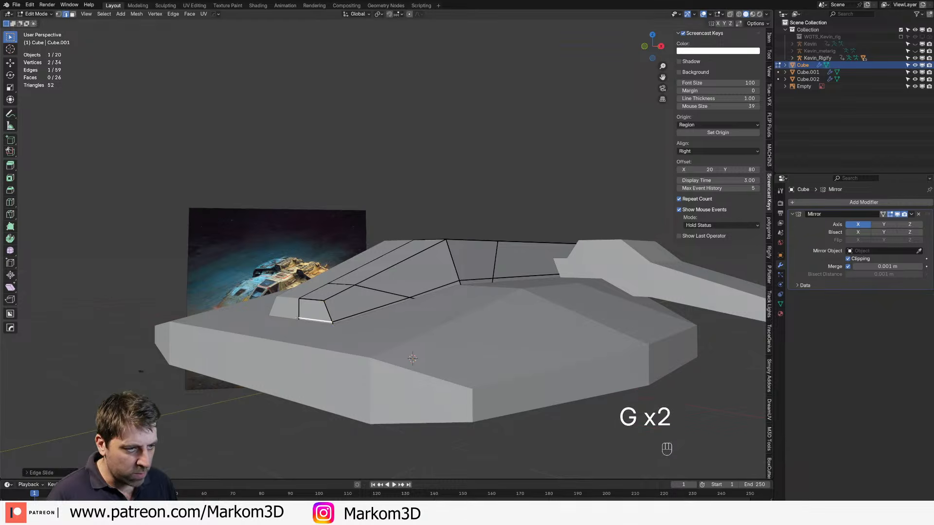
# Step: Compare the cockpit's side and windshield faces with the concept image from several angles
pyautogui.press('3')
pyautogui.click(419, 274)
pyautogui.moveTo(419, 273); pyautogui.dragTo(395, 287, button='middle')
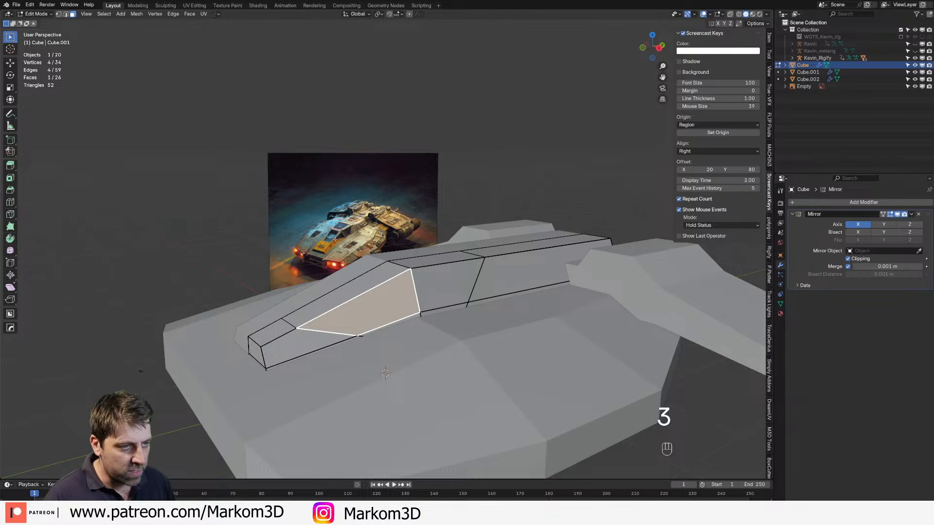
pyautogui.moveTo(334, 239); pyautogui.dragTo(399, 297, button='middle')
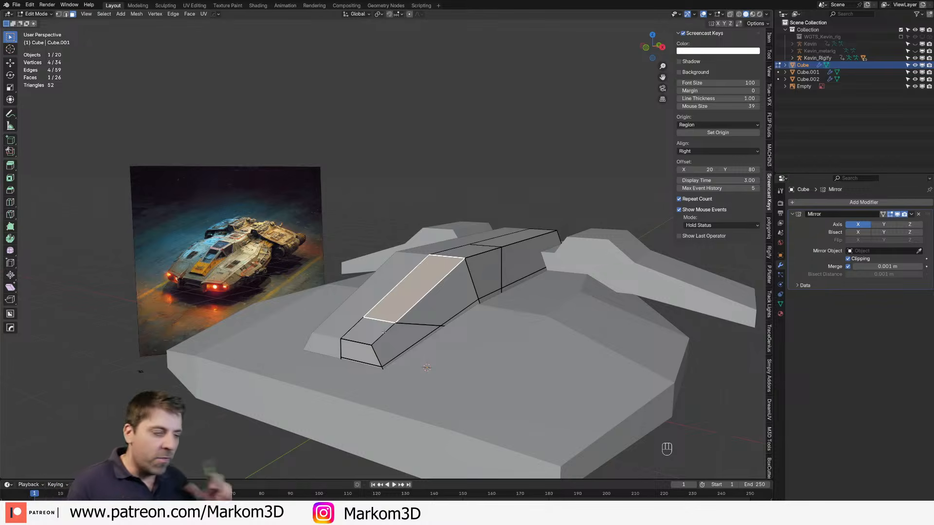
pyautogui.moveTo(486, 339); pyautogui.dragTo(469, 351, button='middle')
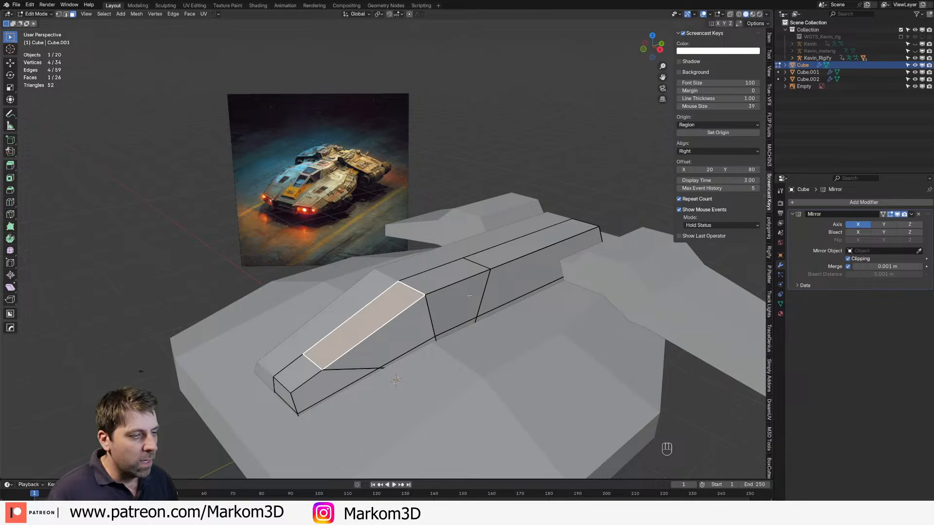
pyautogui.press('Tab')
pyautogui.moveTo(466, 292); pyautogui.dragTo(523, 302, button='middle')
pyautogui.press('Tab')
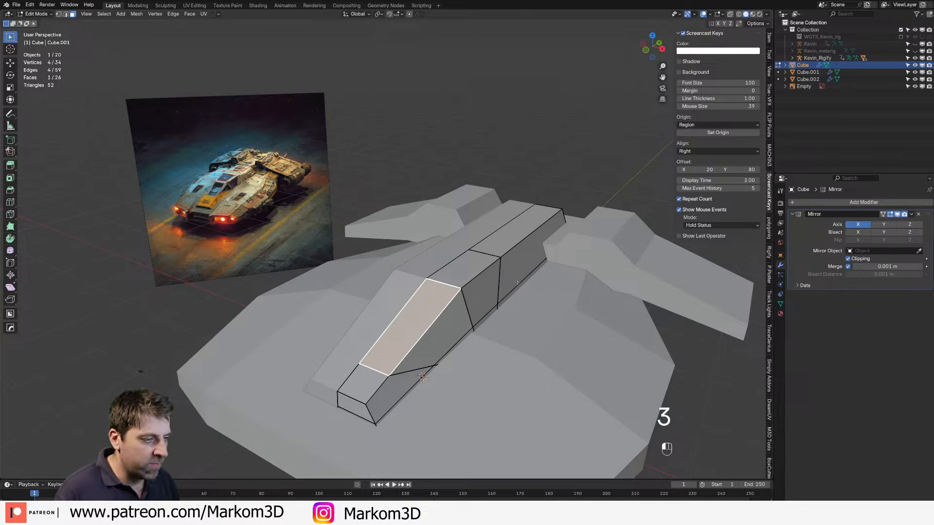
# Step: Move the two narrow faces along the cockpit body's lower rear side outward about 0.17 m along X
pyautogui.click(518, 283)
pyautogui.click(521, 286)
pyautogui.keyDown('shift'); pyautogui.click(487, 312); pyautogui.keyUp('shift')
pyautogui.click(488, 316)
pyautogui.keyDown('shift'); pyautogui.click(516, 289); pyautogui.keyUp('shift')
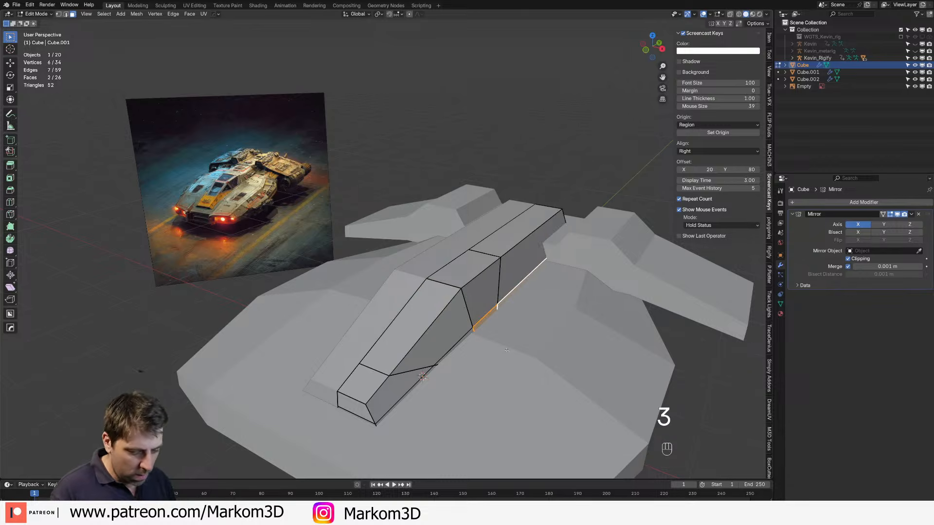
pyautogui.press('g')
pyautogui.press('y')
pyautogui.press('x')
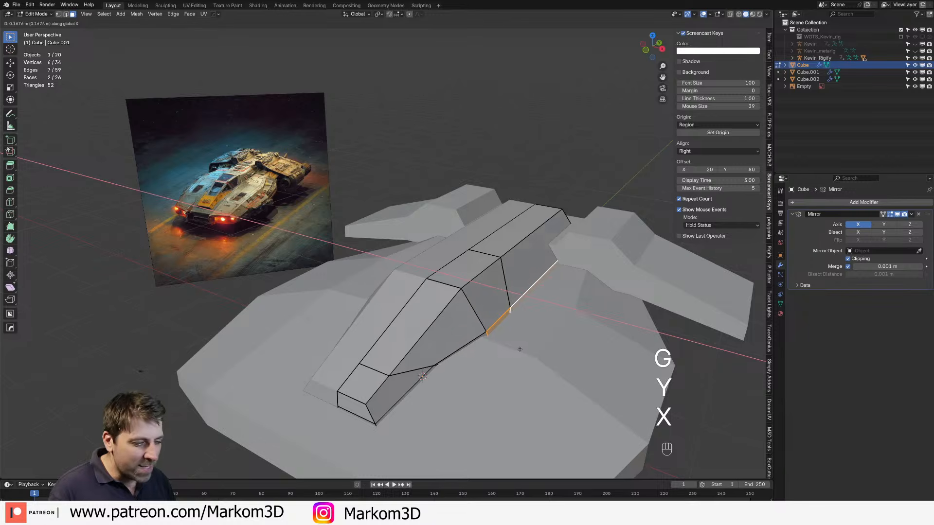
pyautogui.click(520, 349)
# Step: Fine-tune the height of the two narrow lower side faces along Z
pyautogui.moveTo(558, 330); pyautogui.dragTo(543, 320, button='middle')
pyautogui.press('Tab')
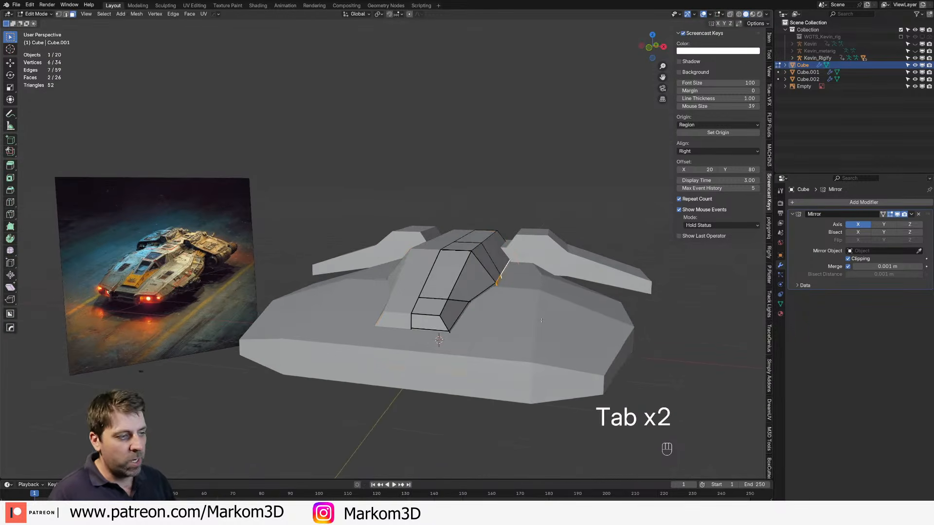
pyautogui.scroll(5, 541, 320)
pyautogui.press('g')
pyautogui.press('z')
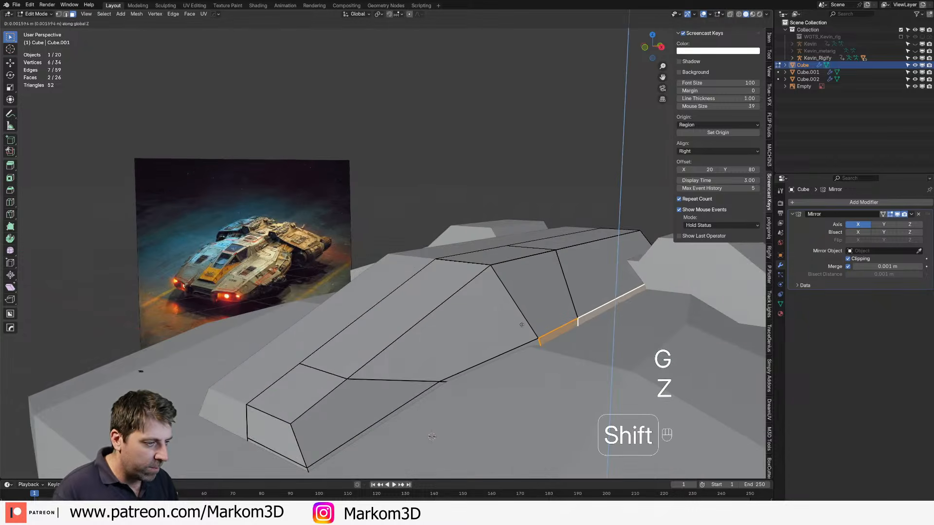
pyautogui.click(522, 327)
# Step: Move the edge loop at the cockpit's front bend slightly forward along Y
pyautogui.moveTo(522, 328); pyautogui.dragTo(484, 364, button='middle')
pyautogui.press('2')
pyautogui.keyDown('alt'); pyautogui.click(420, 318); pyautogui.keyUp('alt')
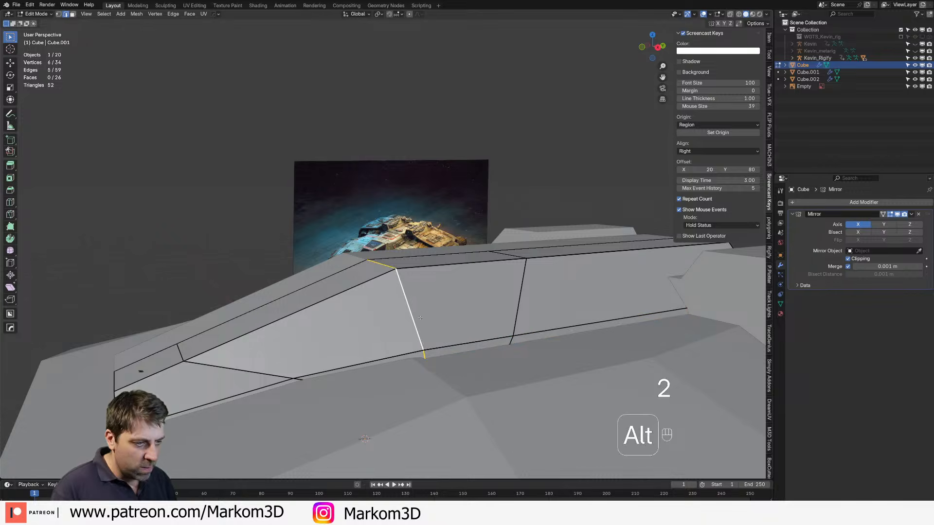
pyautogui.press('g')
pyautogui.press('y')
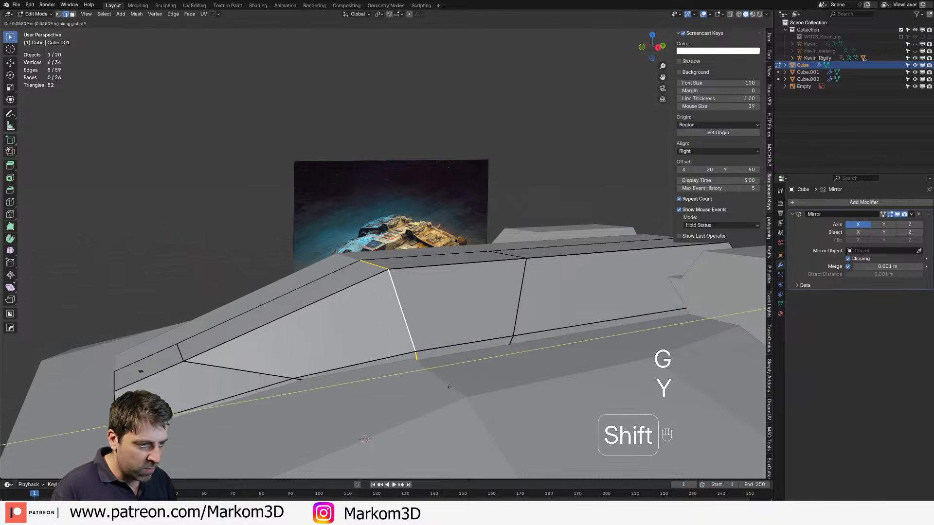
pyautogui.keyDown('shift'); pyautogui.click(428, 391); pyautogui.keyUp('shift')
# Step: Lower the two rear edges along the cockpit body's lower side slightly along Z
pyautogui.press('2')
pyautogui.keyDown('shift'); pyautogui.click(558, 326); pyautogui.keyUp('shift')
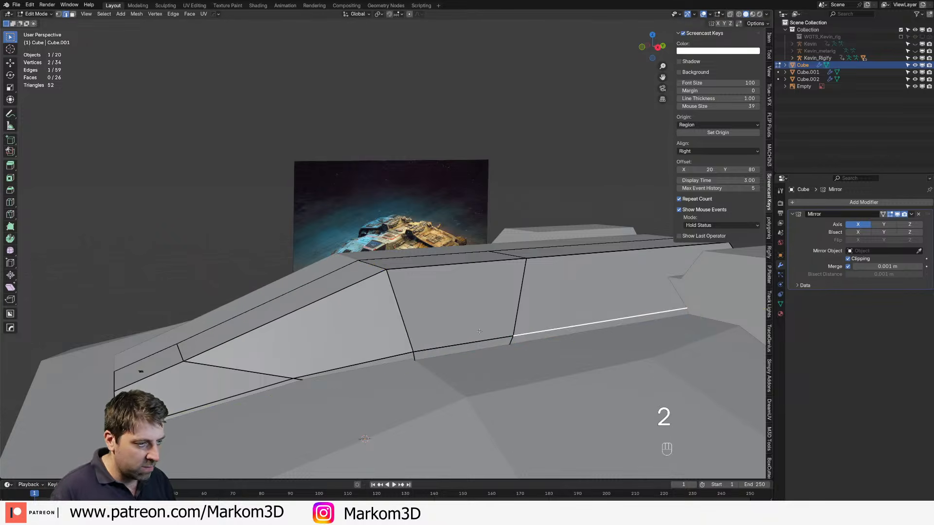
pyautogui.keyDown('shift'); pyautogui.click(561, 330); pyautogui.keyUp('shift')
pyautogui.keyDown('shift'); pyautogui.click(564, 323); pyautogui.keyUp('shift')
pyautogui.press('g')
pyautogui.press('z')
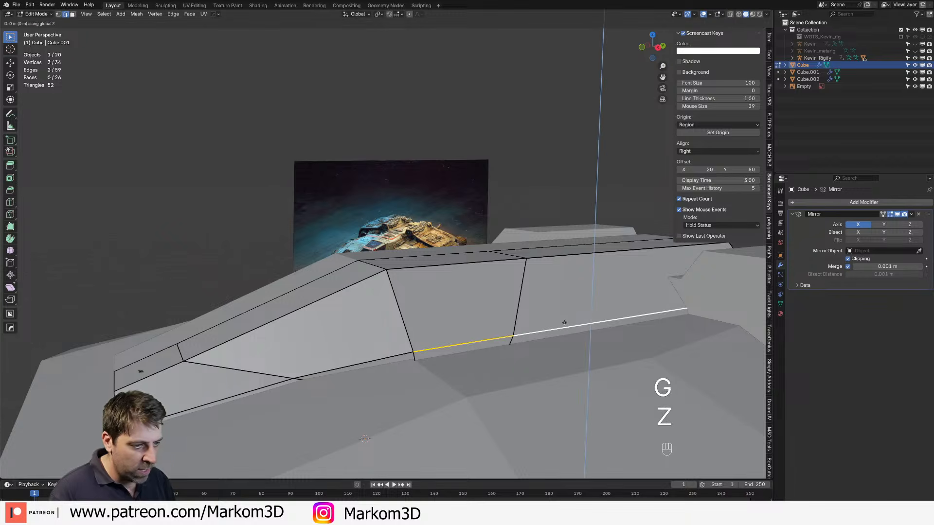
pyautogui.keyDown('shift'); pyautogui.click(567, 347); pyautogui.keyUp('shift')
# Step: Check the cockpit body's overall shape and its front-view wireframe against the seated figure
pyautogui.press('Tab')
pyautogui.scroll(-5, 535, 364)
pyautogui.moveTo(502, 381)
pyautogui.mouseDown(button='middle')
pyautogui.moveTo(571, 375)
pyautogui.moveTo(506, 374)
pyautogui.mouseUp(button='middle')
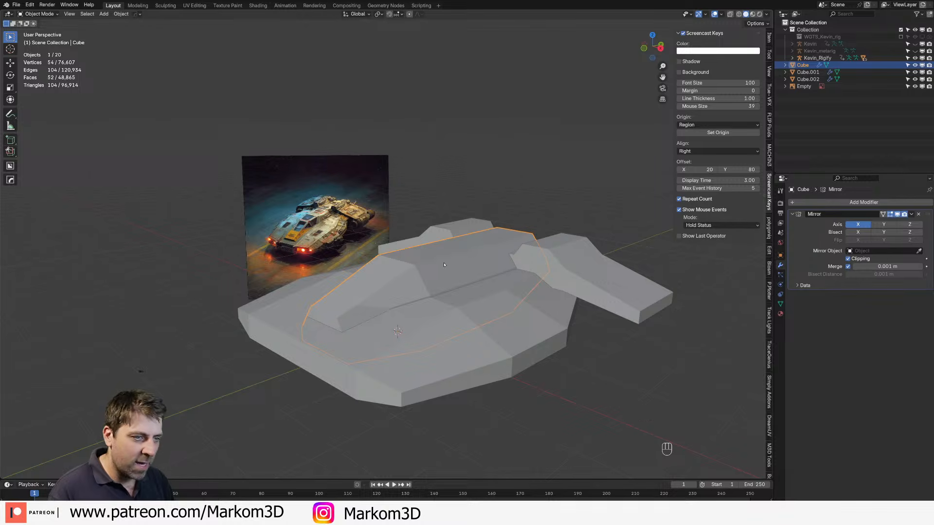
pyautogui.moveTo(444, 265); pyautogui.dragTo(470, 297, button='middle')
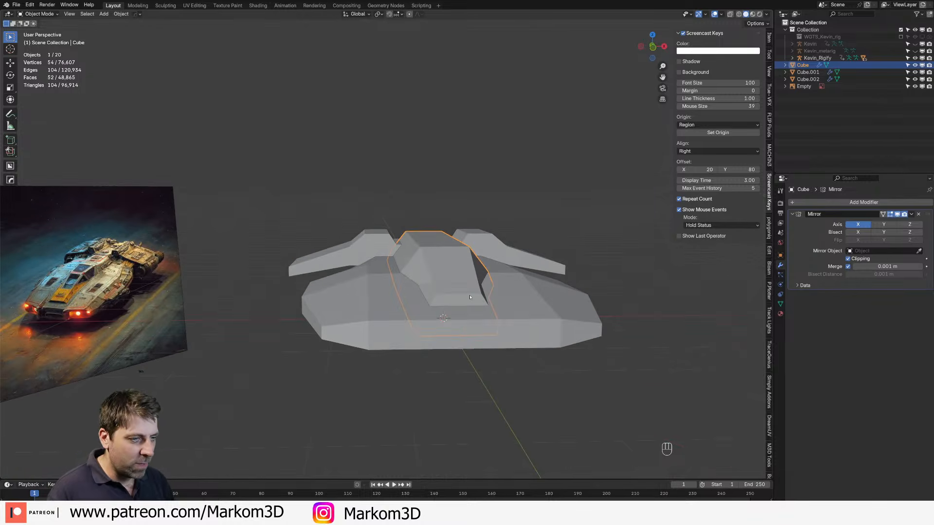
pyautogui.press('KP_3')
pyautogui.press('KP_1')
pyautogui.press('Tab')
pyautogui.press('z')
pyautogui.press('a')
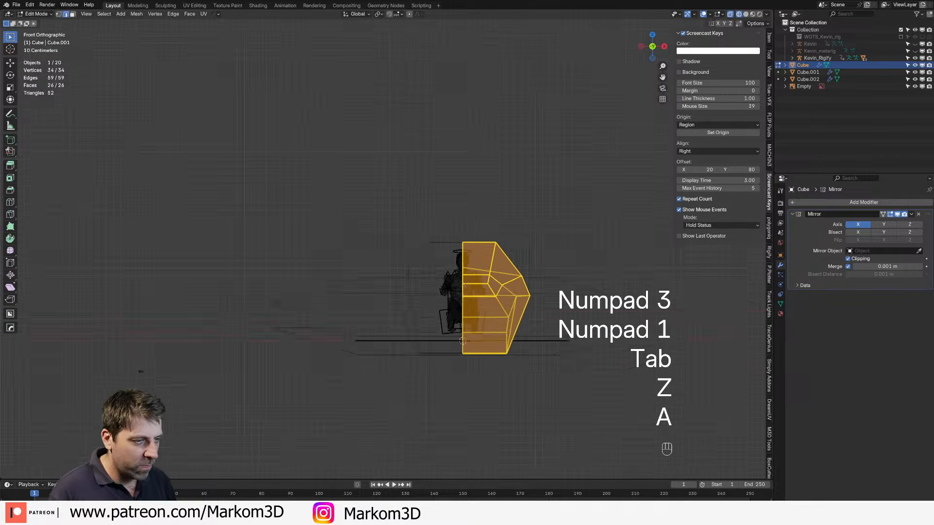
pyautogui.press('z')
pyautogui.click(463, 256)
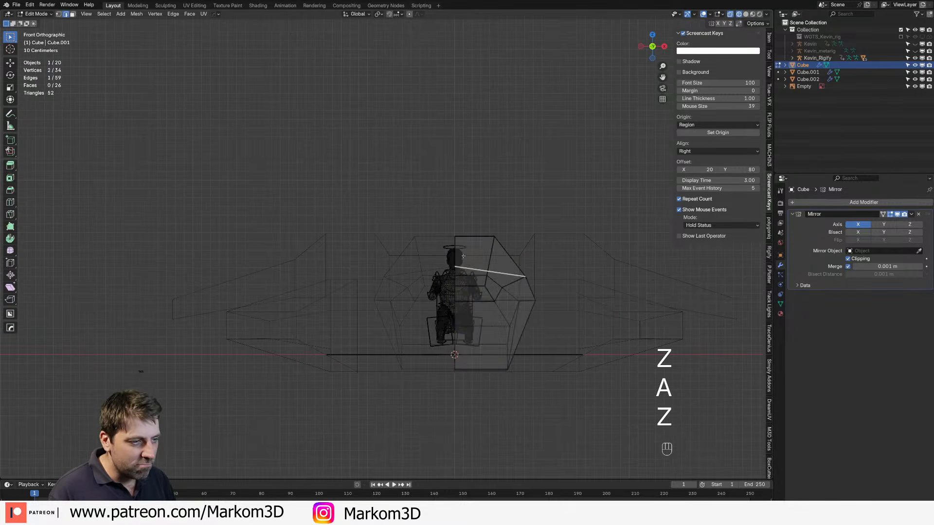
pyautogui.press('z')
pyautogui.moveTo(464, 258); pyautogui.dragTo(428, 289, button='middle')
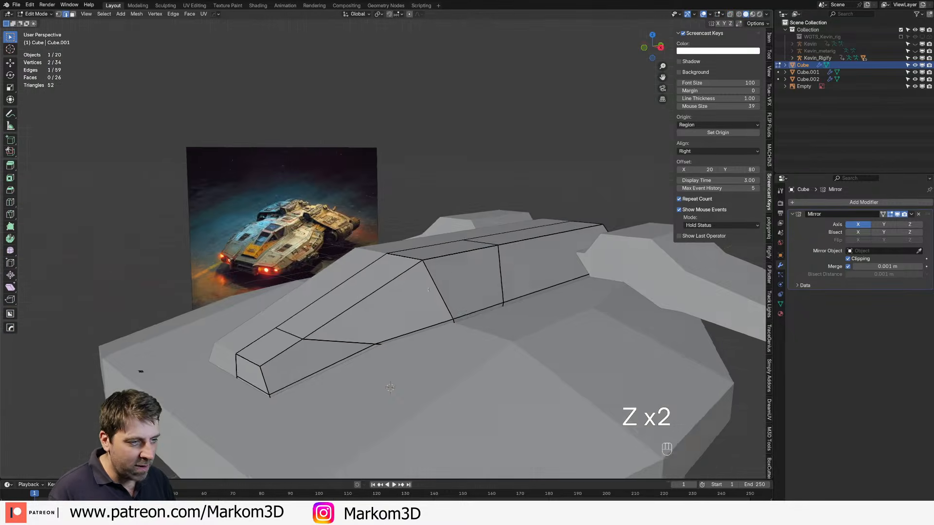
# Step: Finish editing the cockpit body and select the lower hull object
pyautogui.click(379, 323)
pyautogui.scroll(-2, 379, 323)
pyautogui.press('Tab')
pyautogui.moveTo(384, 323); pyautogui.dragTo(456, 349, button='middle')
pyautogui.click(505, 349)
pyautogui.scroll(-2, 504, 349)
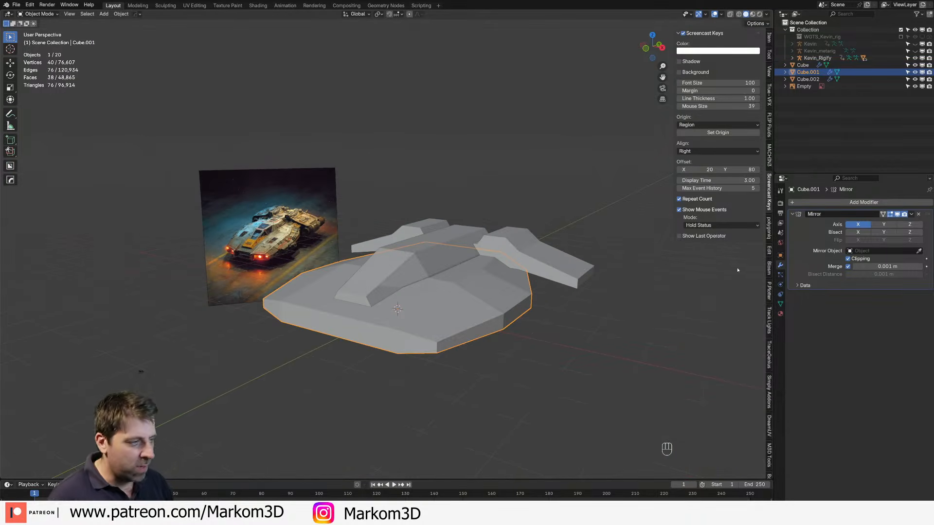
pyautogui.click(816, 202)
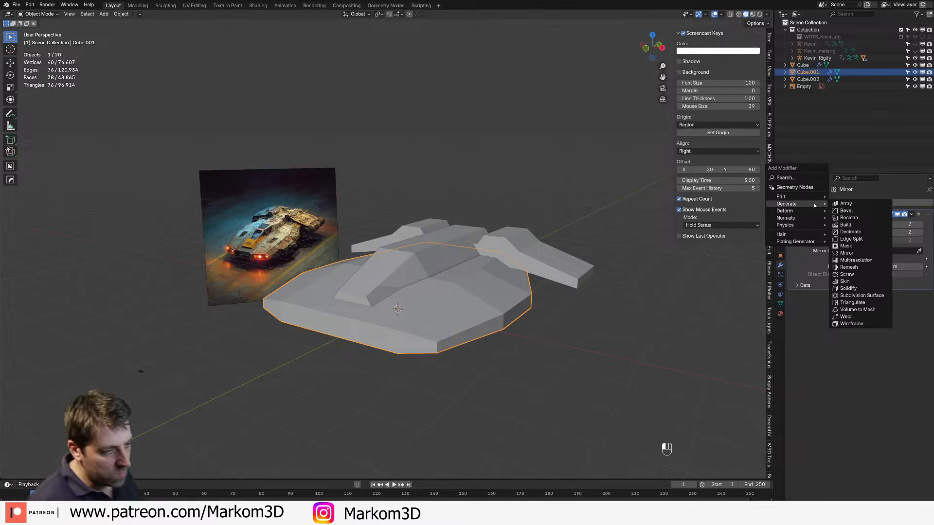
# Step: Open the lower hull for mesh editing and compare its front and upper faces with the concept image
pyautogui.scroll(3, 501, 350)
pyautogui.keyDown('shift'); pyautogui.moveTo(499, 308); pyautogui.dragTo(534, 247, button='middle'); pyautogui.keyUp('shift')
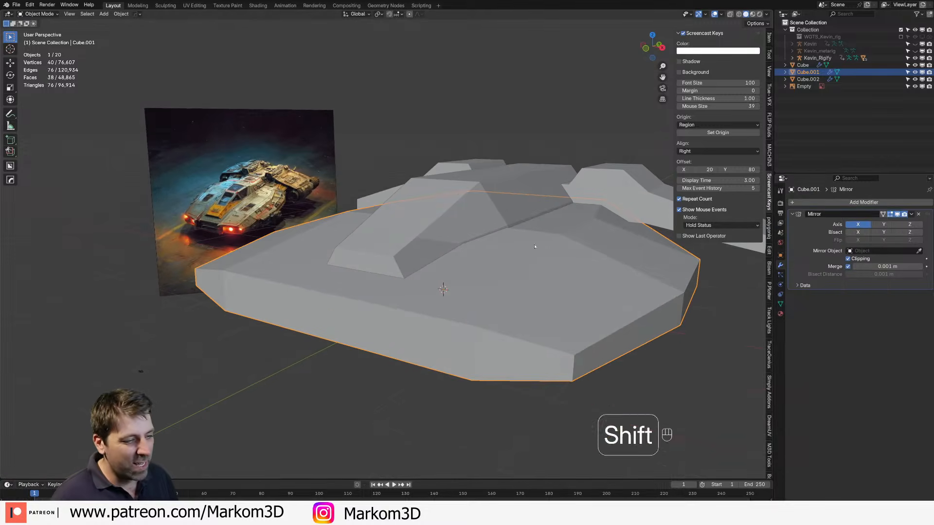
pyautogui.press('Tab')
pyautogui.press('3')
pyautogui.click(411, 331)
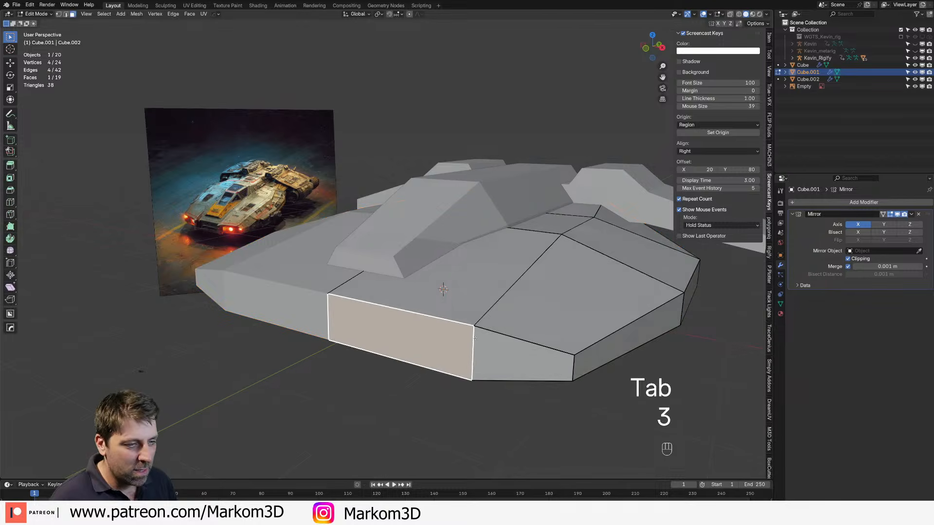
pyautogui.keyDown('shift'); pyautogui.moveTo(411, 330); pyautogui.dragTo(447, 313, button='middle'); pyautogui.keyUp('shift')
pyautogui.click(438, 273)
pyautogui.keyDown('shift'); pyautogui.moveTo(265, 220); pyautogui.dragTo(329, 225, button='middle'); pyautogui.keyUp('shift')
pyautogui.scroll(4, 329, 225)
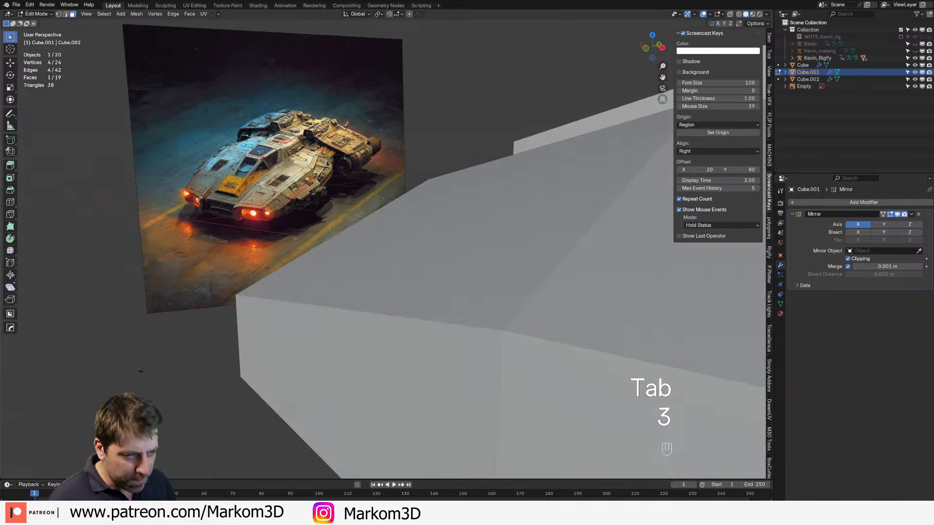
pyautogui.scroll(-2, 266, 187)
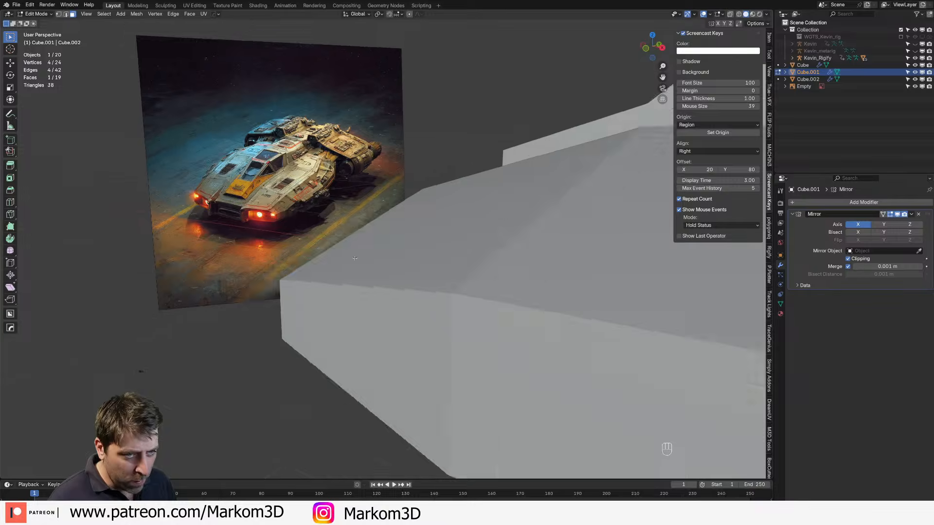
pyautogui.keyDown('shift'); pyautogui.moveTo(267, 187); pyautogui.dragTo(122, 139, button='middle'); pyautogui.keyUp('shift')
pyautogui.scroll(-7, 525, 313)
pyautogui.moveTo(526, 313); pyautogui.dragTo(517, 298, button='middle')
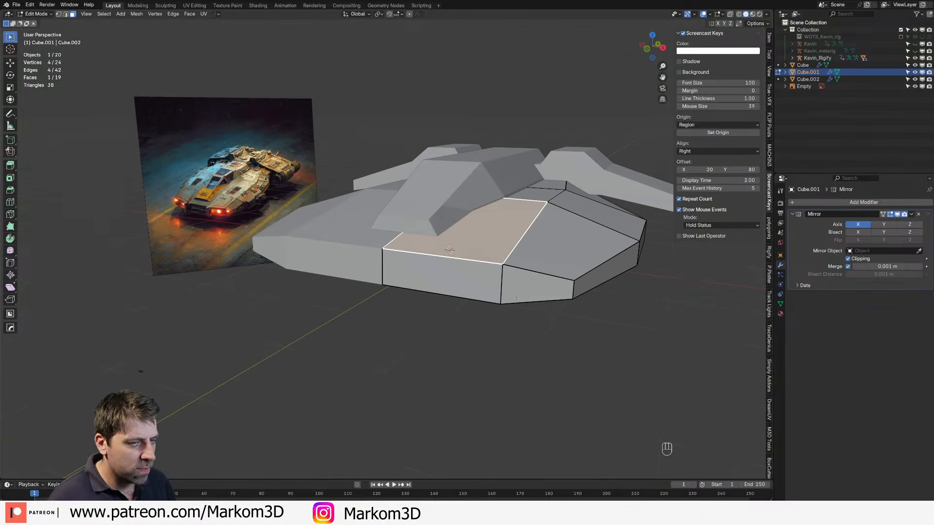
pyautogui.moveTo(552, 192); pyautogui.dragTo(527, 239, button='middle')
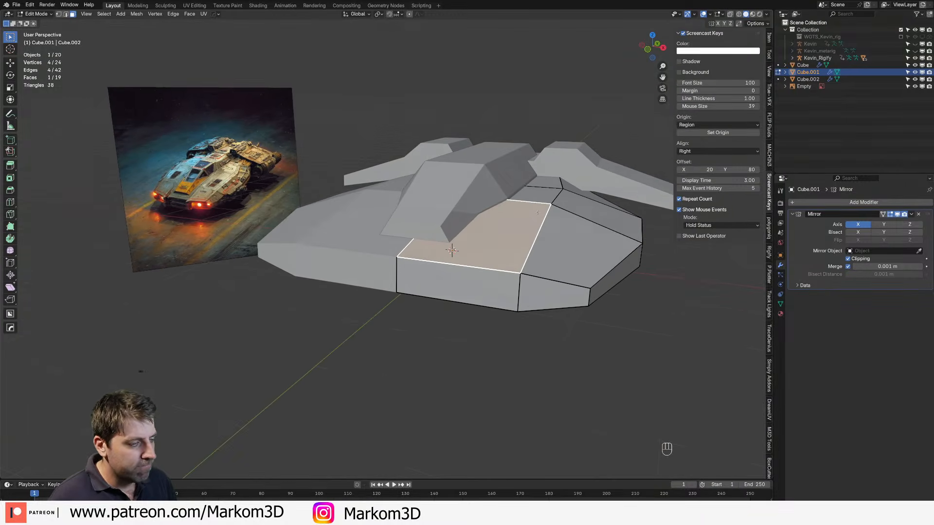
# Step: Add a lengthwise edge loop to the lower hull, placed between the centre line and the existing outer edge
pyautogui.hotkey('ctrl', 'r')
pyautogui.click(451, 249)
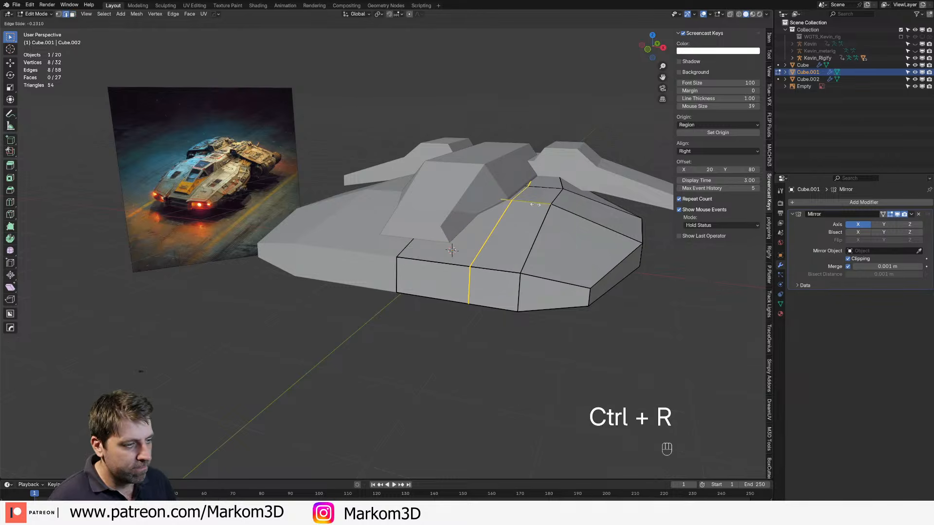
pyautogui.click(535, 204)
# Step: Extrude the two outer front faces of the lower hull forward about 0.14 m
pyautogui.press('3')
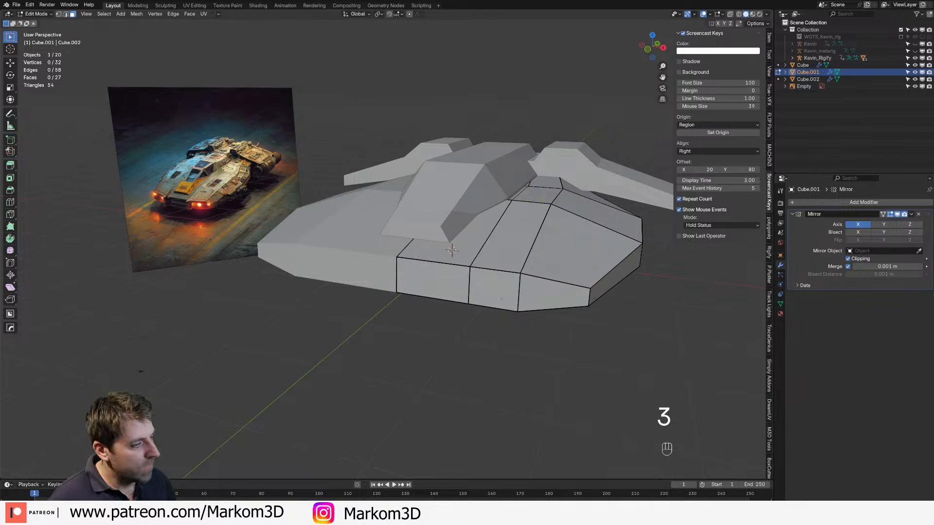
pyautogui.click(494, 289)
pyautogui.keyDown('shift'); pyautogui.click(552, 294); pyautogui.keyUp('shift')
pyautogui.moveTo(552, 294); pyautogui.dragTo(520, 311, button='middle')
pyautogui.scroll(1, 520, 311)
pyautogui.press('e')
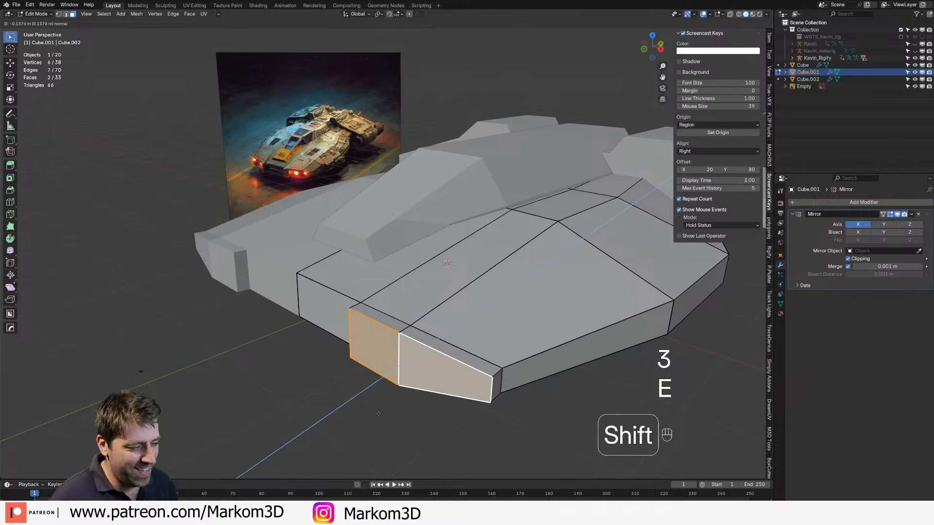
pyautogui.click(448, 368)
# Step: Lower the two upper front edges of the extruded nose section about 0.035 m along Z
pyautogui.press('2')
pyautogui.click(396, 336)
pyautogui.keyDown('shift'); pyautogui.click(373, 322); pyautogui.keyUp('shift')
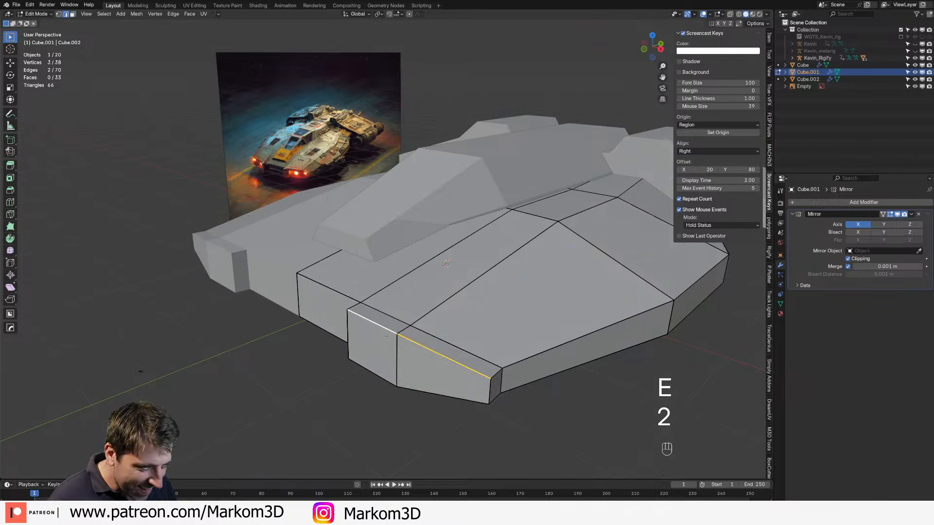
pyautogui.press('KP_3')
pyautogui.press('g')
pyautogui.press('z')
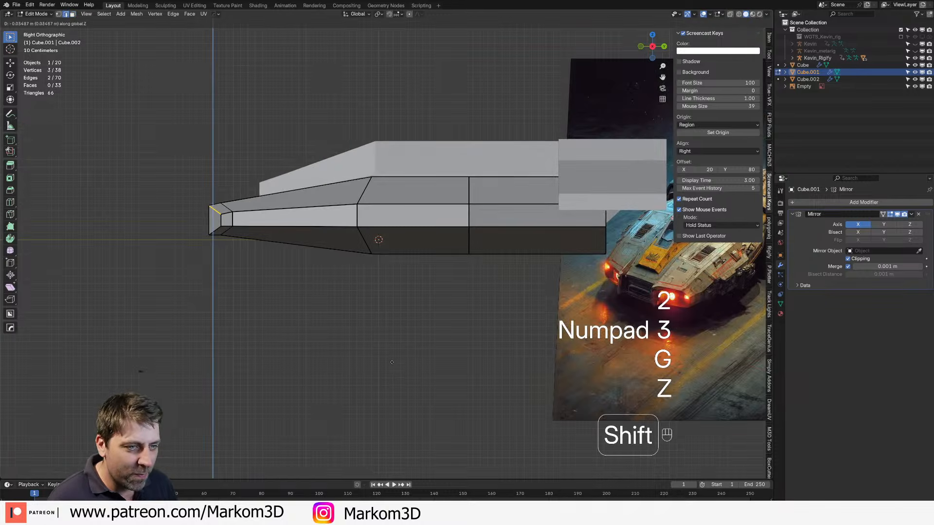
pyautogui.click(392, 362)
# Step: Select the two lower front edges of the extruded nose section and raise them slightly along Z
pyautogui.press('z')
pyautogui.click(171, 231)
pyautogui.keyDown('shift'); pyautogui.click(209, 224); pyautogui.keyUp('shift')
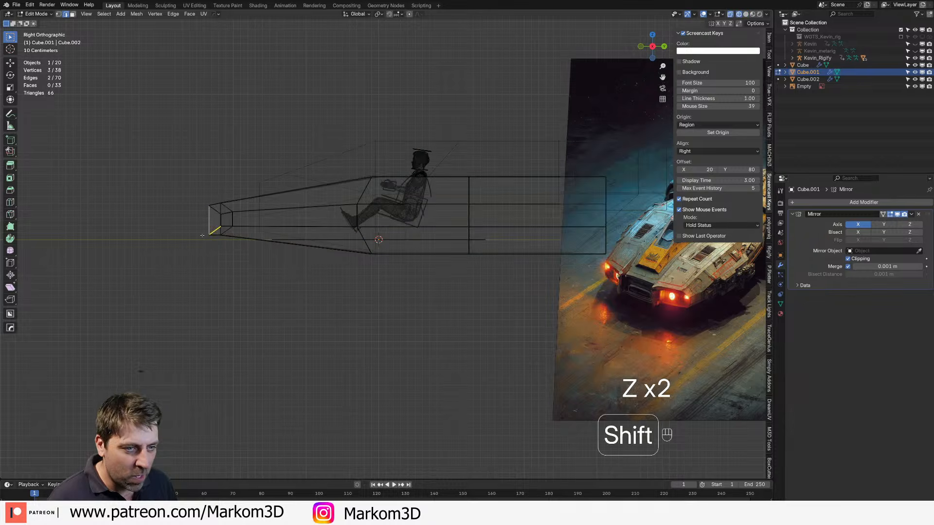
pyautogui.moveTo(208, 242); pyautogui.dragTo(239, 250, button='middle')
pyautogui.keyDown('shift'); pyautogui.click(252, 259); pyautogui.keyUp('shift')
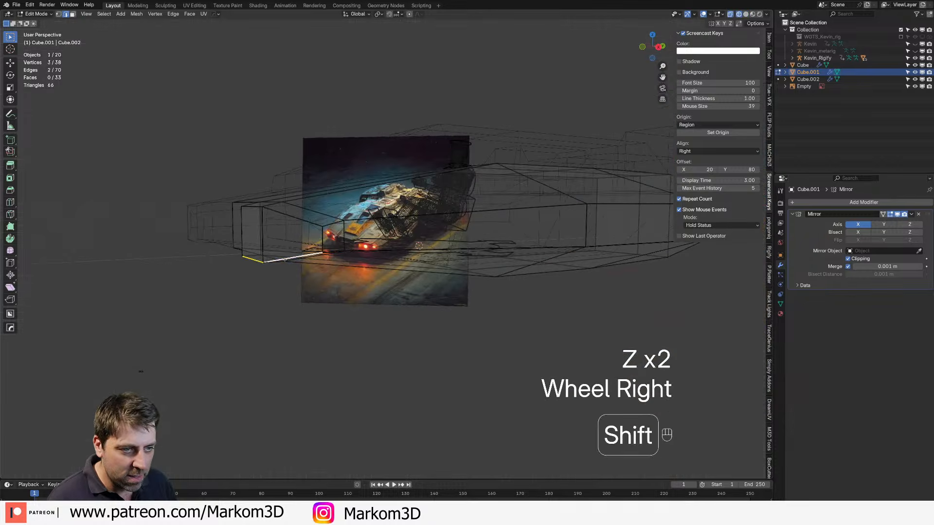
pyautogui.press('z')
pyautogui.press('g')
pyautogui.press('z')
pyautogui.keyDown('shift'); pyautogui.click(331, 305); pyautogui.keyUp('shift')
# Step: Fine-tune the height of the lower front edges along Z in side view and check the nose's taper
pyautogui.press('KP_3')
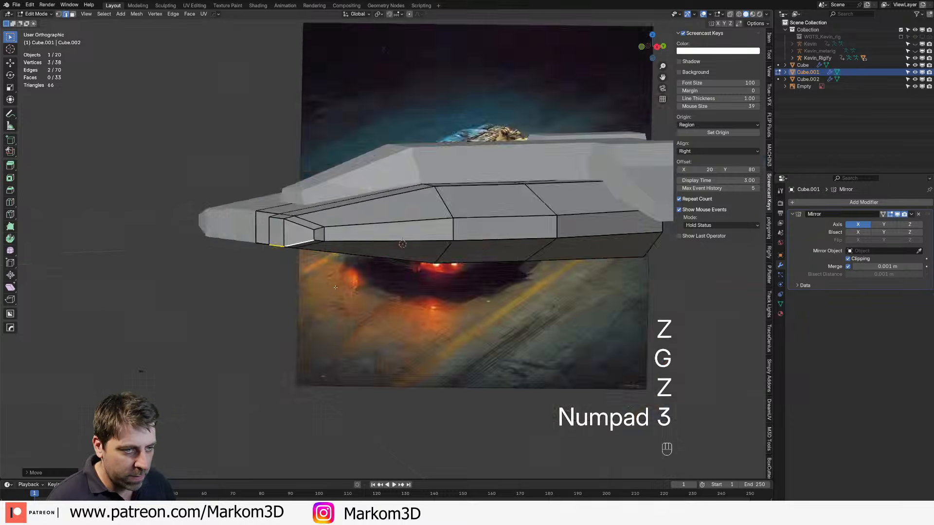
pyautogui.press('g')
pyautogui.press('z')
pyautogui.click(348, 278)
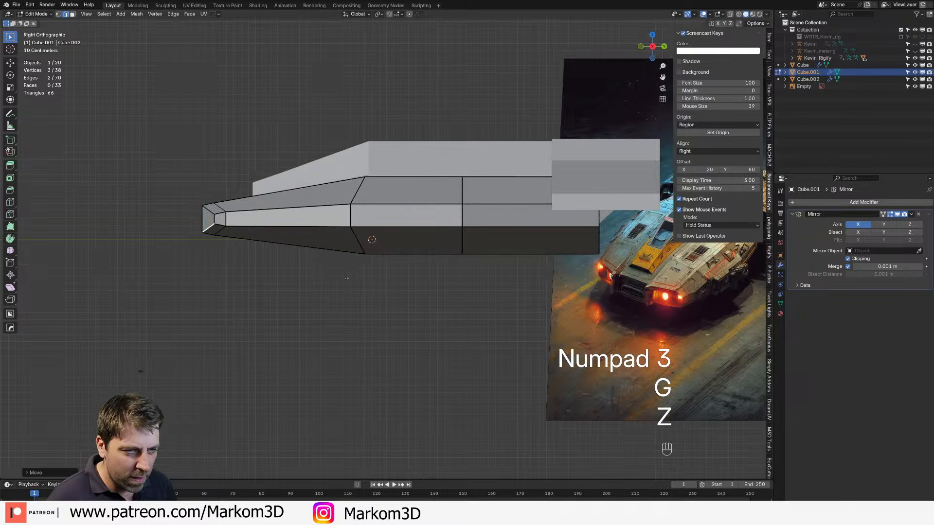
pyautogui.press('z')
pyautogui.scroll(-1, 321, 277)
pyautogui.moveTo(321, 278); pyautogui.dragTo(402, 297, button='middle')
pyautogui.press('Tab')
pyautogui.press('Tab')
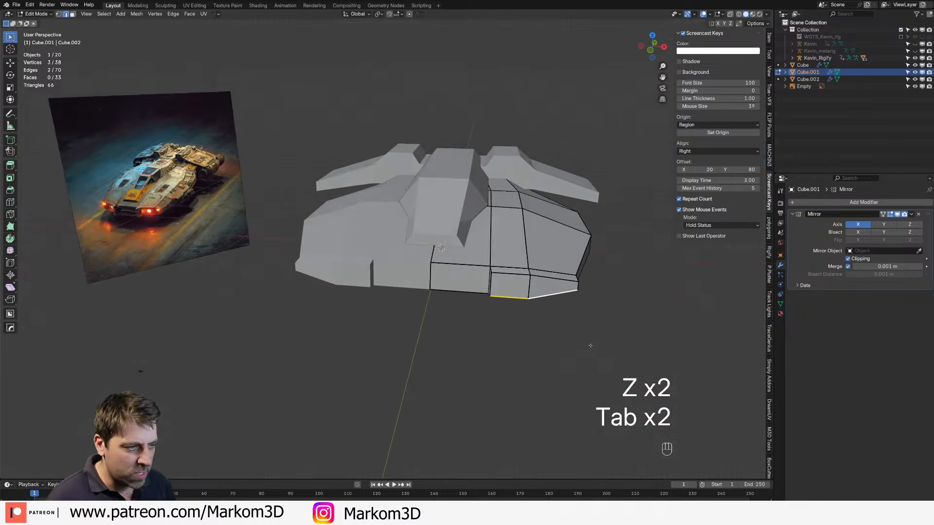
# Step: Shift all front vertices of the extruded nose section slightly outward along X in top view
pyautogui.keyDown('shift'); pyautogui.moveTo(590, 344); pyautogui.dragTo(487, 337, button='middle'); pyautogui.keyUp('shift')
pyautogui.scroll(2, 487, 337)
pyautogui.press('KP_7')
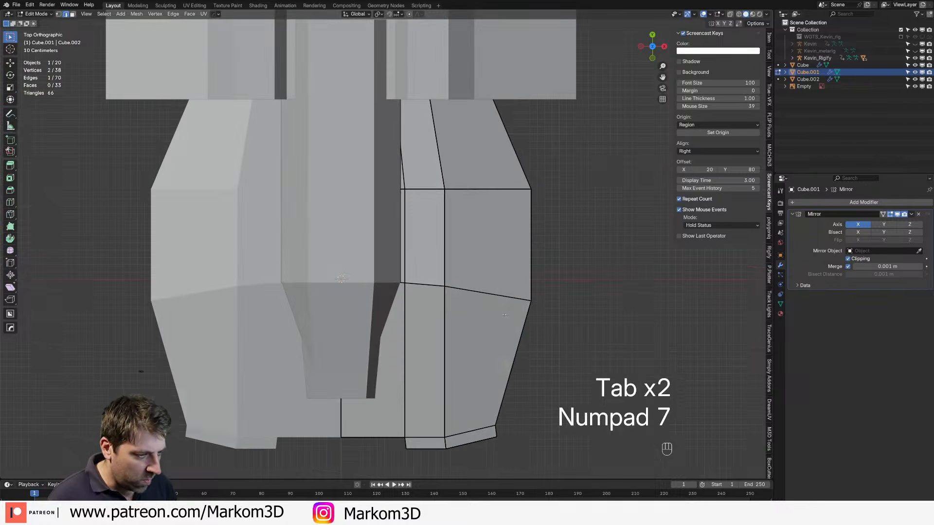
pyautogui.keyDown('shift'); pyautogui.moveTo(456, 430); pyautogui.dragTo(446, 308, button='middle'); pyautogui.keyUp('shift')
pyautogui.press('z')
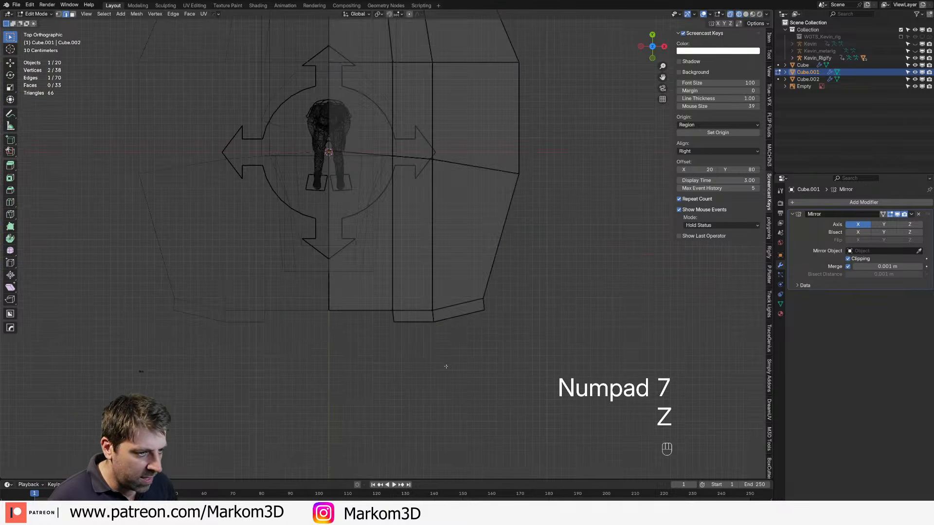
pyautogui.press('1')
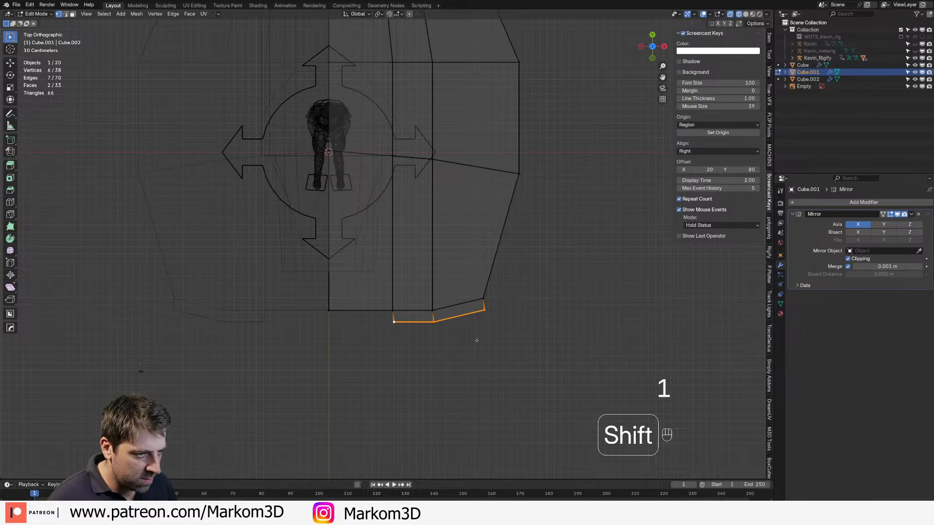
pyautogui.scroll(2, 476, 341)
pyautogui.press('g')
pyautogui.press('y')
pyautogui.press('x')
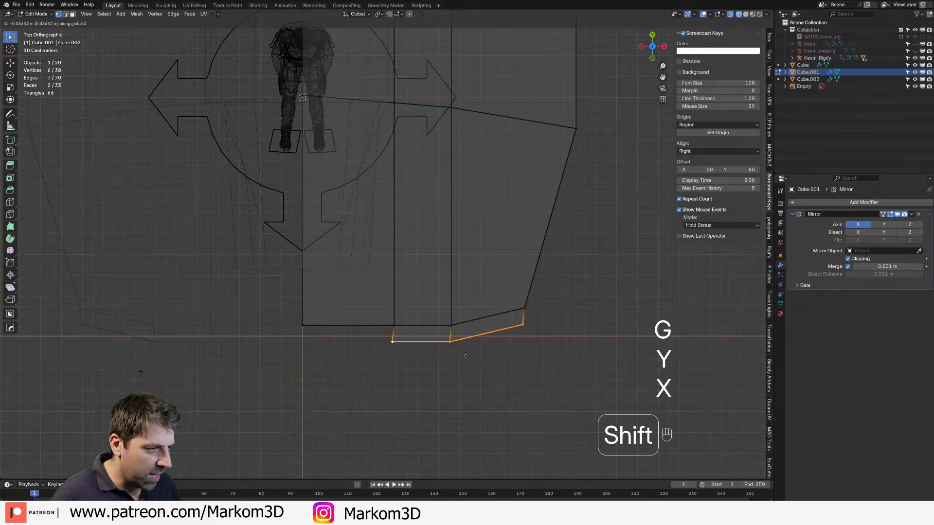
pyautogui.click(431, 361)
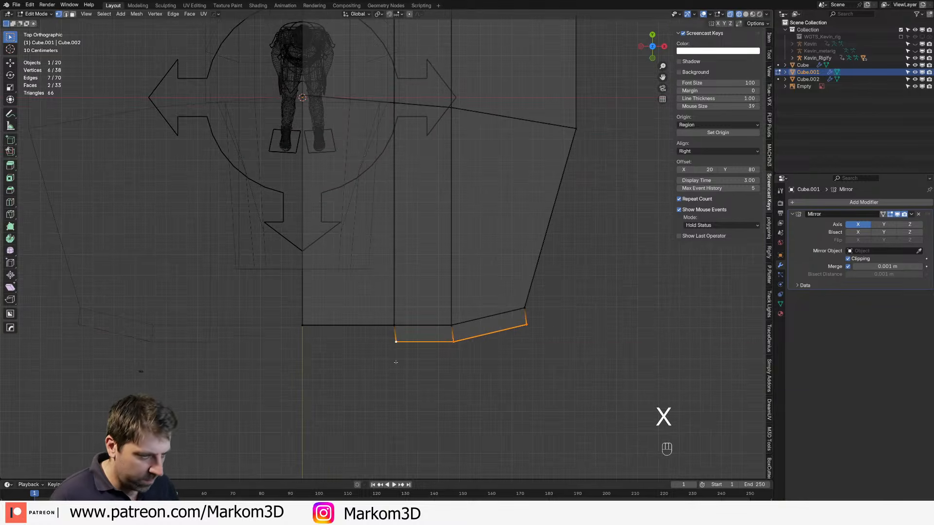
# Step: Exclude the innermost front vertices and move the remaining ones slightly inward along X
pyautogui.press('c')
pyautogui.middleClick(384, 336)
pyautogui.press('g')
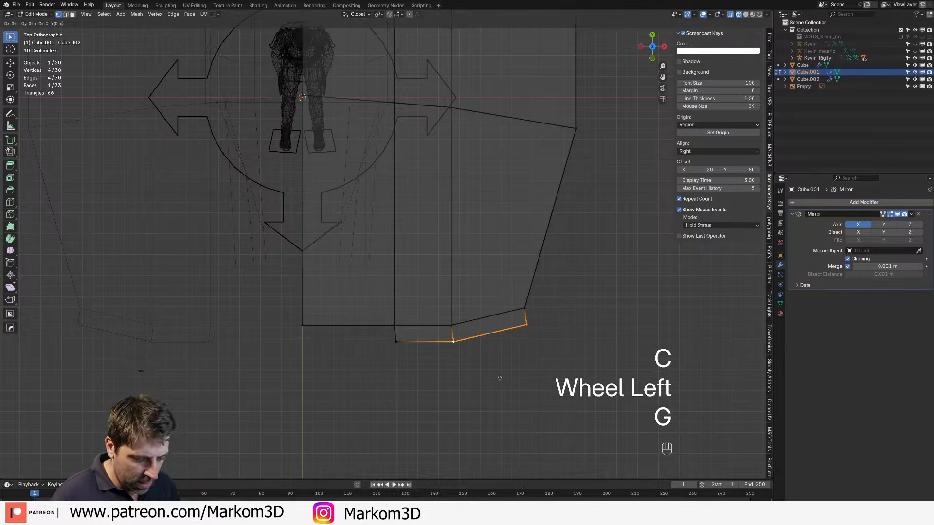
pyautogui.press('x')
pyautogui.click(440, 382)
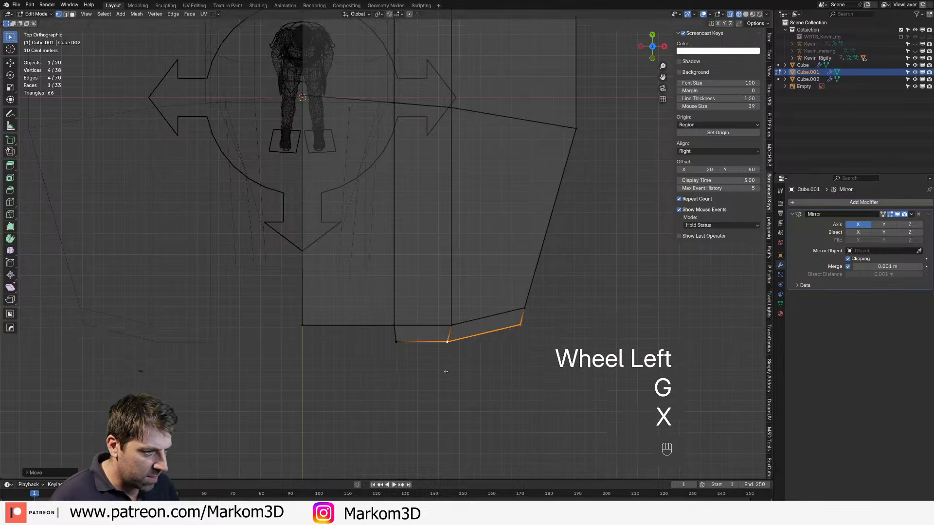
# Step: Select the nose section's two front faces and compare the stepped front with the concept image
pyautogui.moveTo(441, 369); pyautogui.dragTo(439, 317, button='middle')
pyautogui.press('z')
pyautogui.press('3')
pyautogui.click(400, 242)
pyautogui.moveTo(483, 296); pyautogui.dragTo(503, 322, button='middle')
pyautogui.keyDown('shift'); pyautogui.click(450, 246); pyautogui.keyUp('shift')
pyautogui.scroll(3, 447, 265)
pyautogui.scroll(-3, 504, 323)
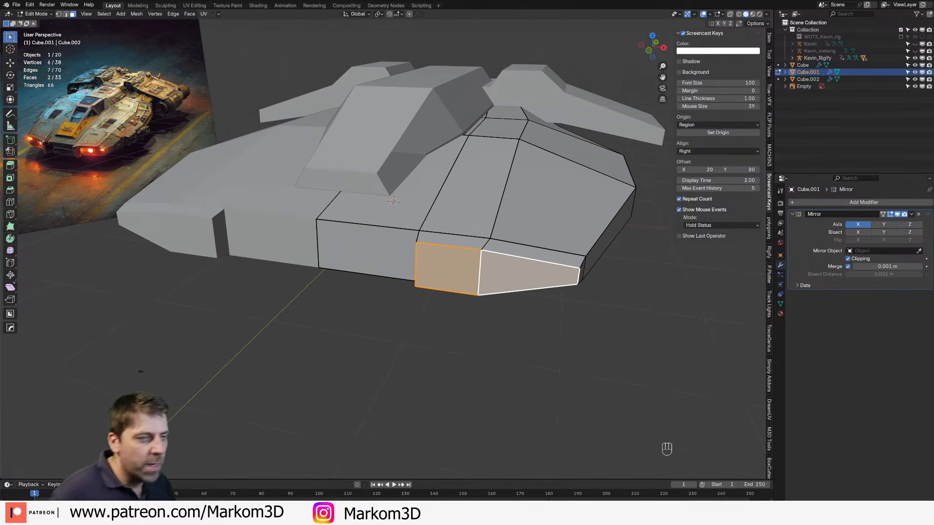
pyautogui.keyDown('shift'); pyautogui.moveTo(393, 202); pyautogui.dragTo(581, 232, button='middle'); pyautogui.keyUp('shift')
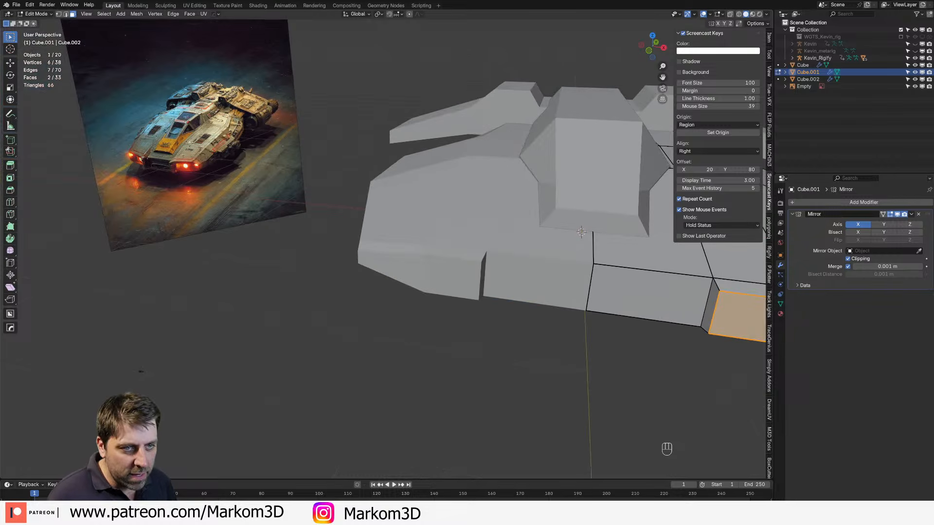
pyautogui.keyDown('shift'); pyautogui.moveTo(627, 190); pyautogui.dragTo(401, 161, button='middle'); pyautogui.keyUp('shift')
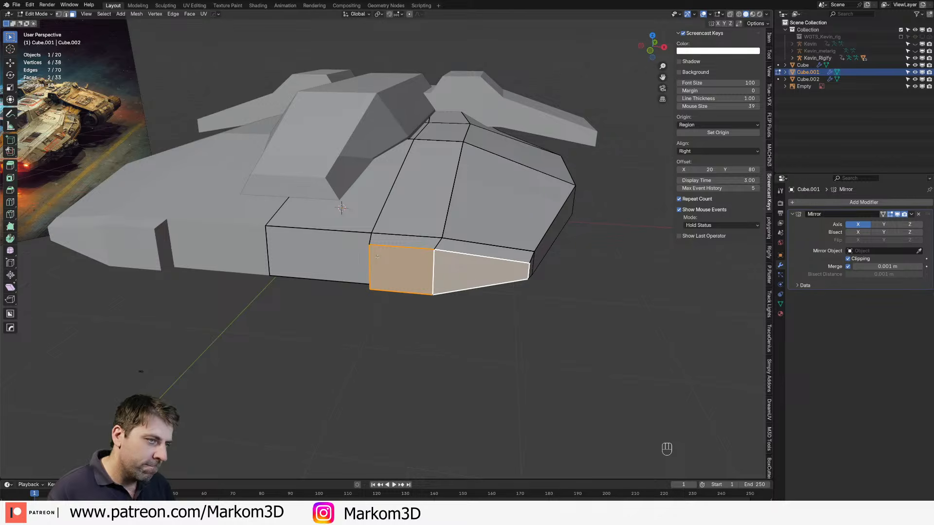
pyautogui.moveTo(378, 256); pyautogui.dragTo(423, 254, button='middle')
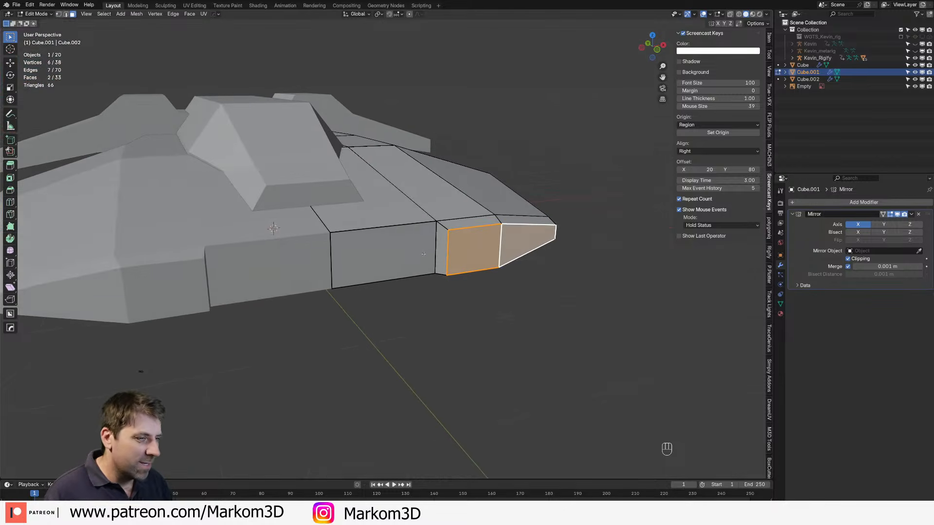
# Step: Try to rip the upper and lower edges of the nose section's narrow inner side face
pyautogui.press('2')
pyautogui.click(432, 219)
pyautogui.keyDown('shift'); pyautogui.moveTo(432, 218); pyautogui.dragTo(420, 243, button='middle'); pyautogui.keyUp('shift')
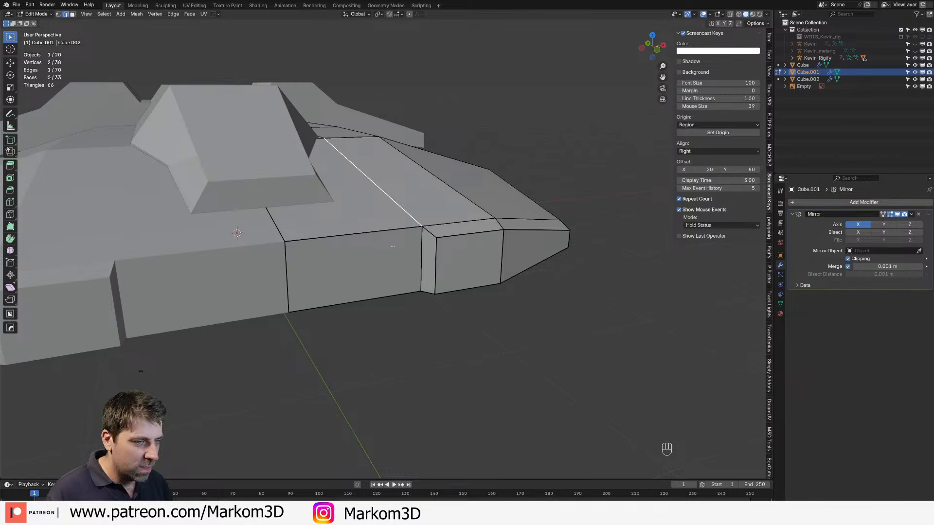
pyautogui.moveTo(393, 255); pyautogui.dragTo(421, 185, button='middle')
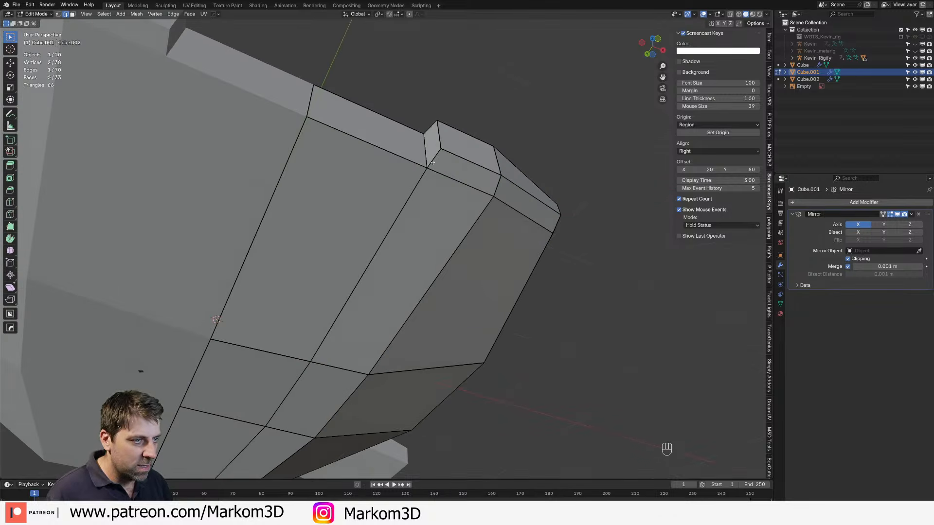
pyautogui.moveTo(432, 162); pyautogui.dragTo(441, 259, button='middle')
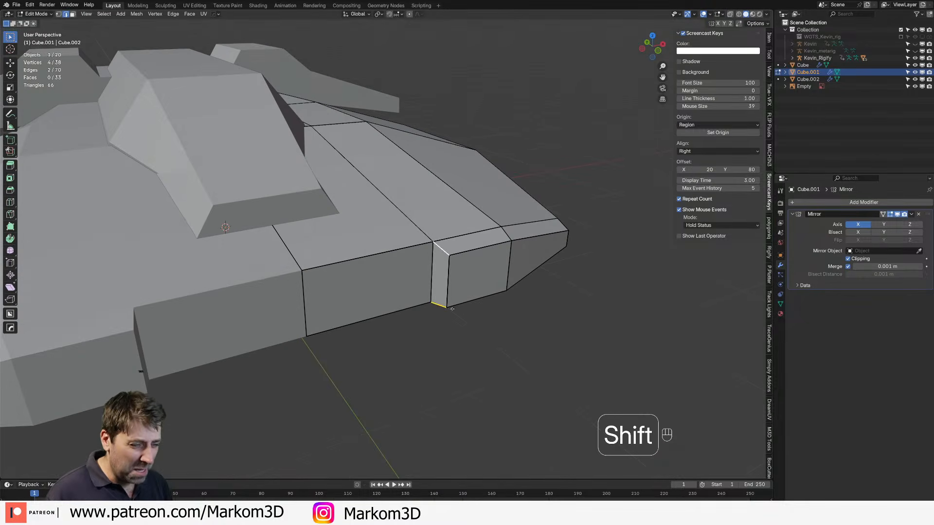
pyautogui.press('v')
pyautogui.rightClick(441, 325)
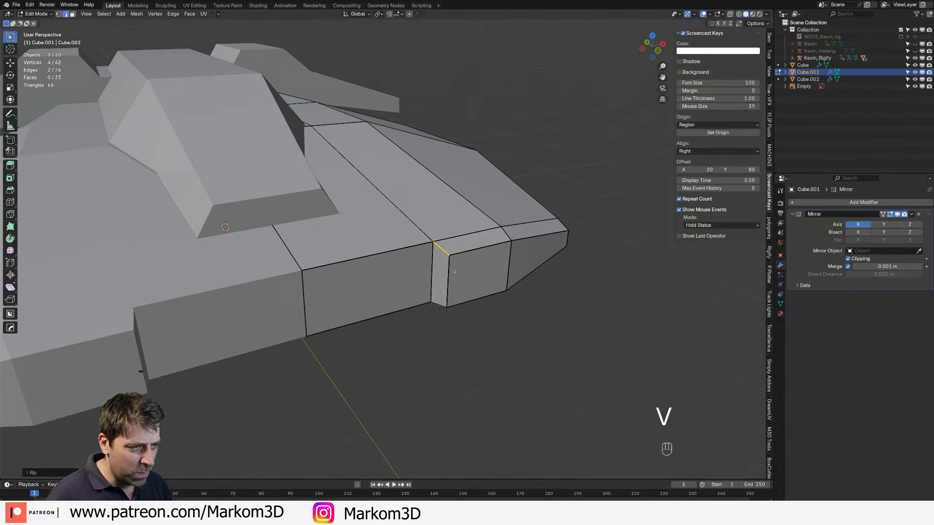
# Step: Test the ripped corner by moving its top vertex, and undo both the move and the rip
pyautogui.press('1')
pyautogui.press('z')
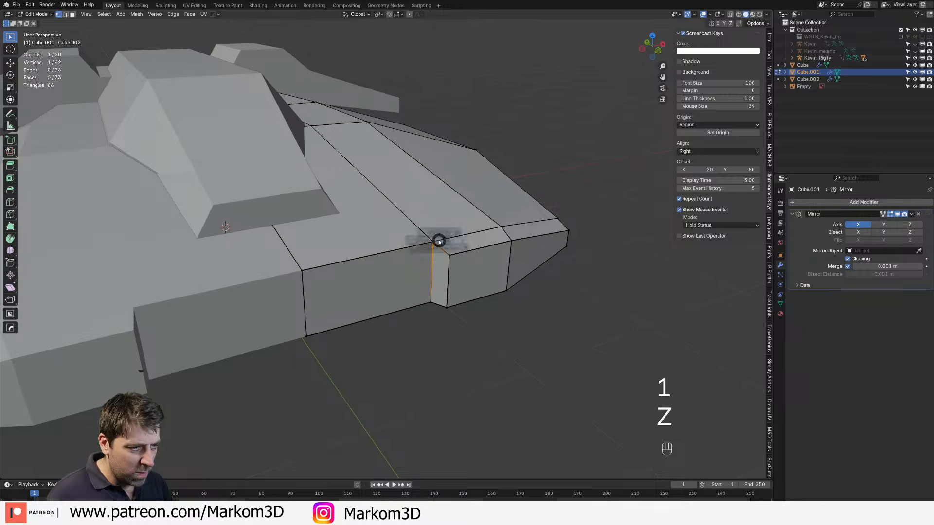
pyautogui.click(432, 241)
pyautogui.press('z')
pyautogui.press('g')
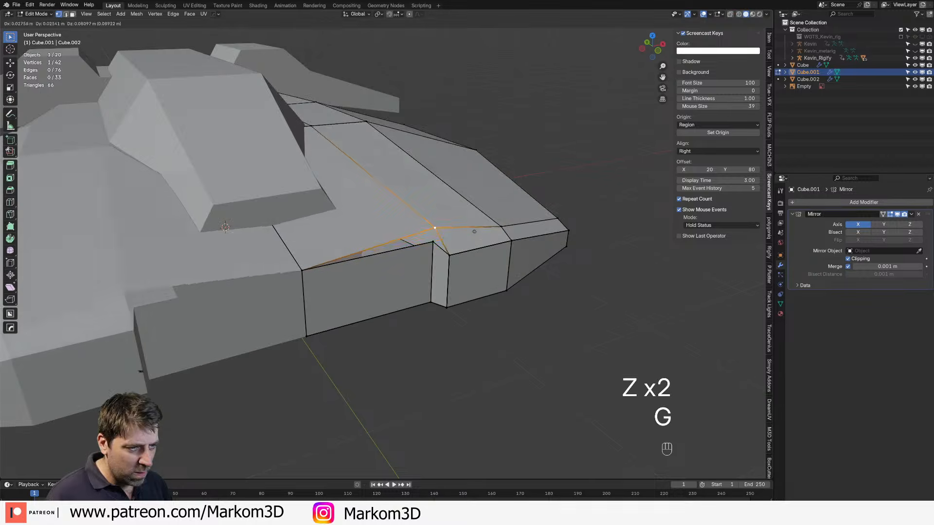
pyautogui.hotkey('ctrl', 'z')
pyautogui.hotkey('ctrl', 'z')
pyautogui.hotkey('ctrl', 'z')
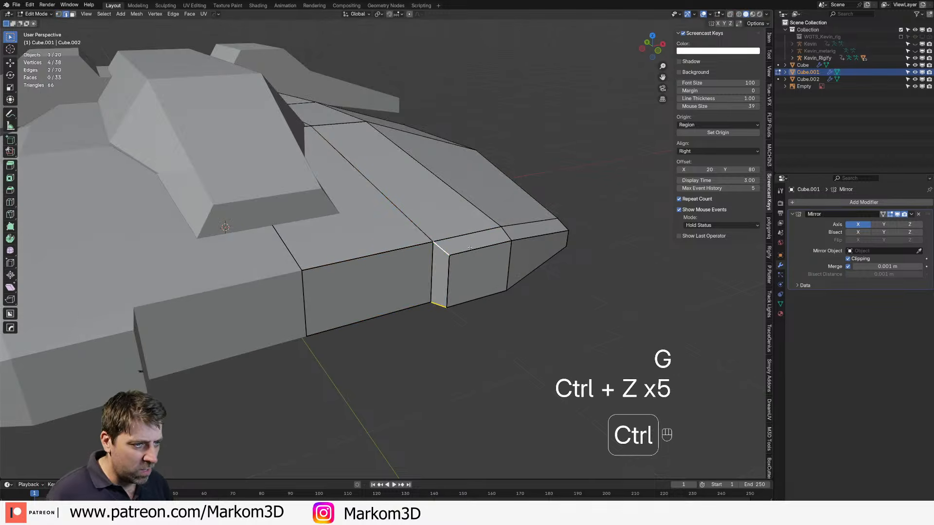
# Step: Select the whole lower hull mesh and merge its overlapping vertices
pyautogui.press('2')
pyautogui.press('a')
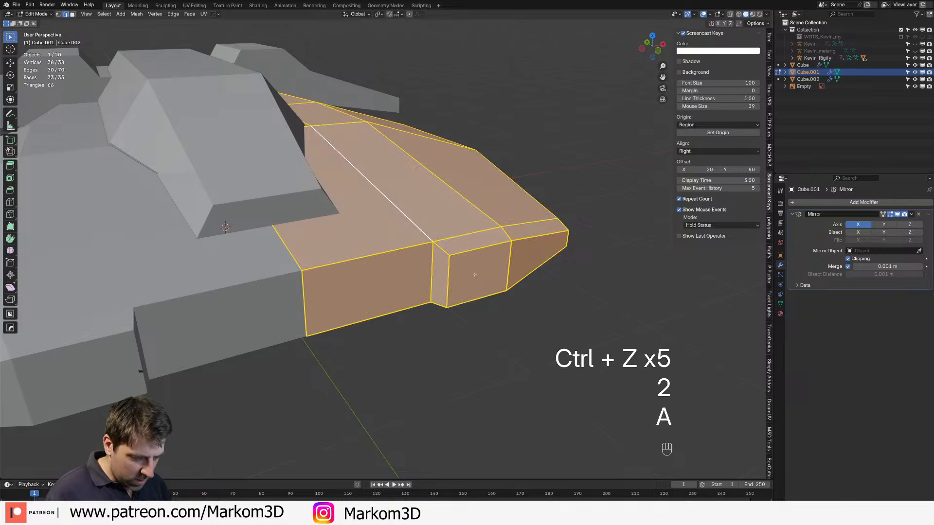
pyautogui.press('m')
pyautogui.click(471, 298)
# Step: Rip the long upper and lower hull edges that run back from the nose step's inner corner
pyautogui.press('2')
pyautogui.click(421, 232)
pyautogui.moveTo(462, 389); pyautogui.dragTo(465, 309, button='middle')
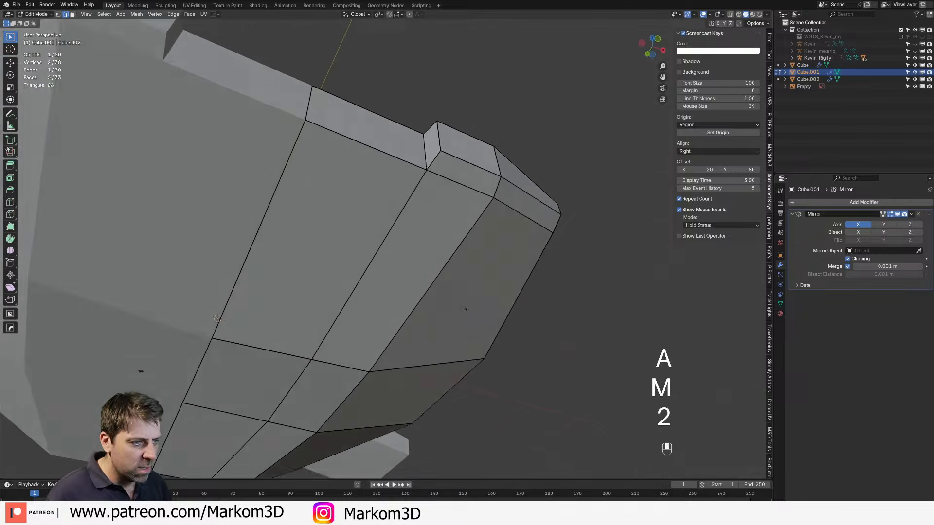
pyautogui.keyDown('shift'); pyautogui.click(384, 243); pyautogui.keyUp('shift')
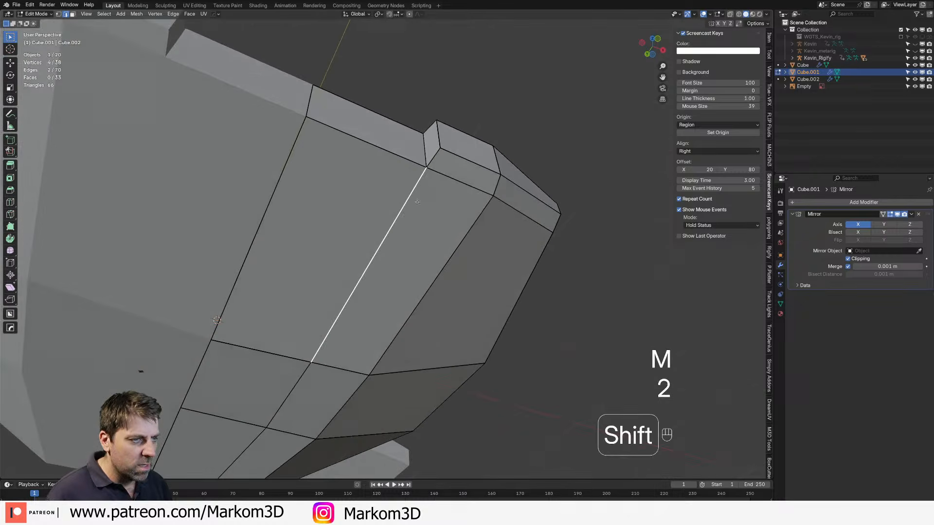
pyautogui.press('v')
pyautogui.rightClick(441, 249)
pyautogui.moveTo(440, 247); pyautogui.dragTo(432, 341, button='middle')
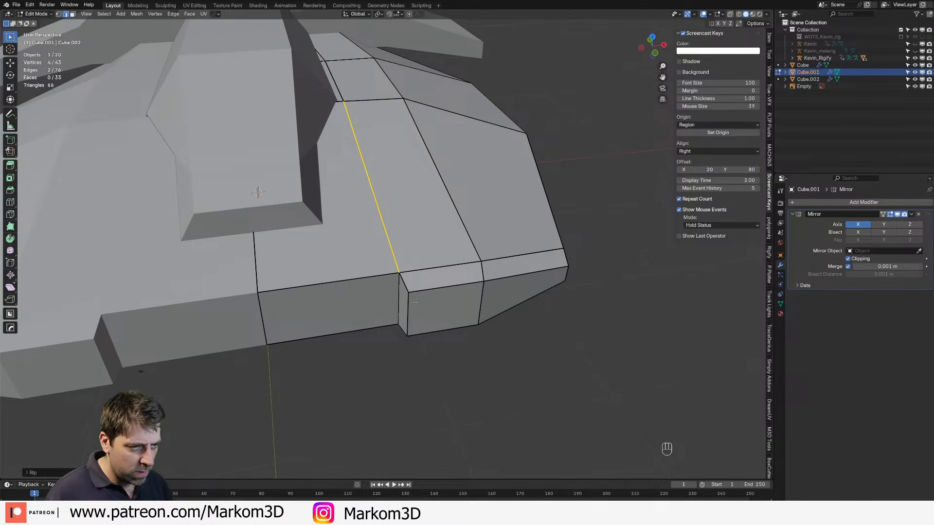
pyautogui.press('3')
pyautogui.hotkey('ctrl', 'z')
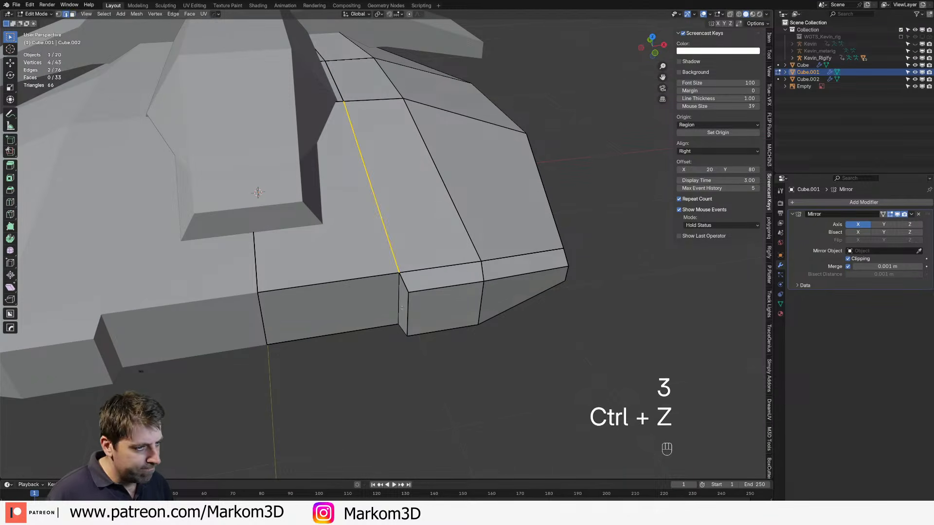
# Step: Add the nose's vertical inner front edge to the ripped edges and move them outward along X
pyautogui.press('2')
pyautogui.keyDown('shift'); pyautogui.click(404, 310); pyautogui.keyUp('shift')
pyautogui.press('g')
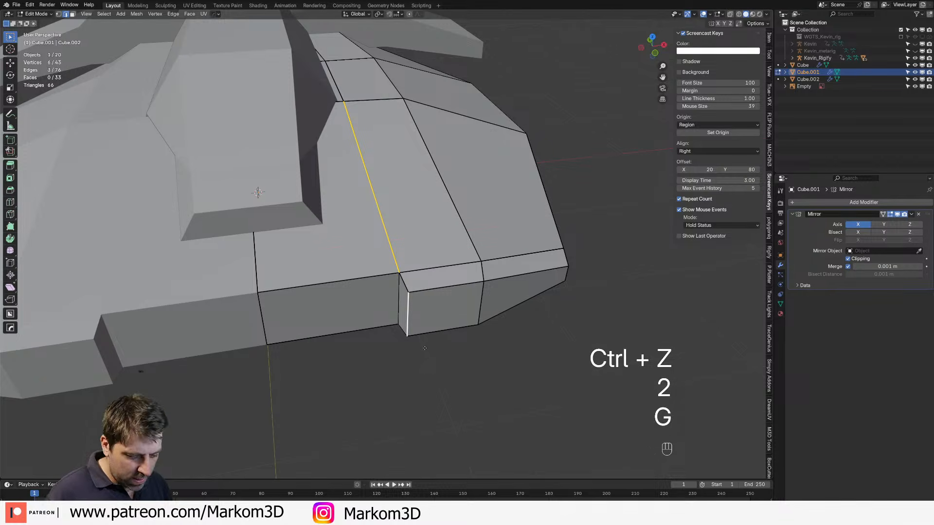
pyautogui.press('y')
pyautogui.press('x')
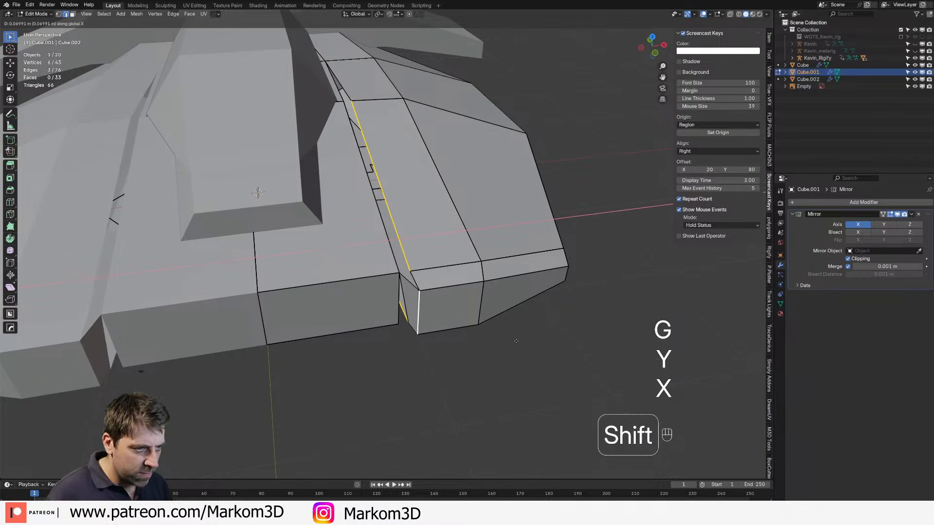
pyautogui.click(445, 327)
pyautogui.moveTo(444, 327); pyautogui.dragTo(440, 306, button='middle')
# Step: Delete the narrow inner side face of the nose step
pyautogui.press('1')
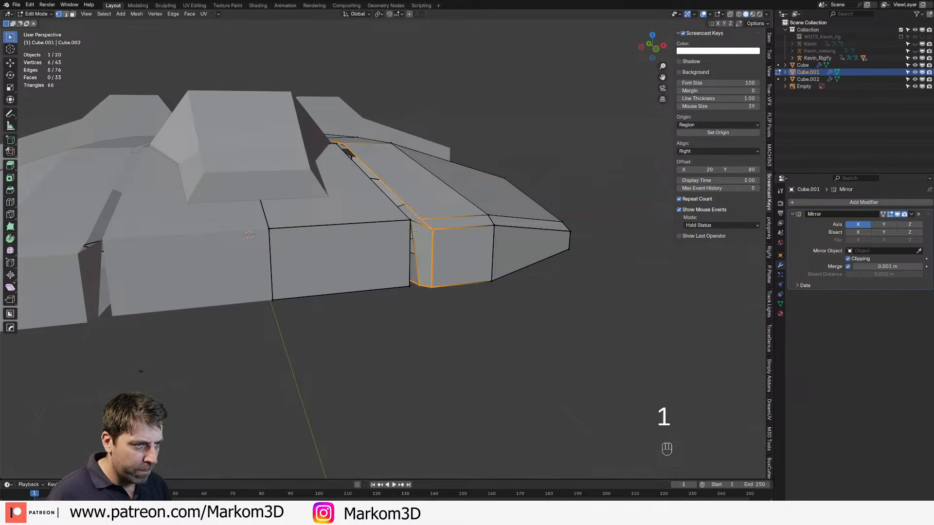
pyautogui.click(418, 235)
pyautogui.press('3')
pyautogui.click(422, 245)
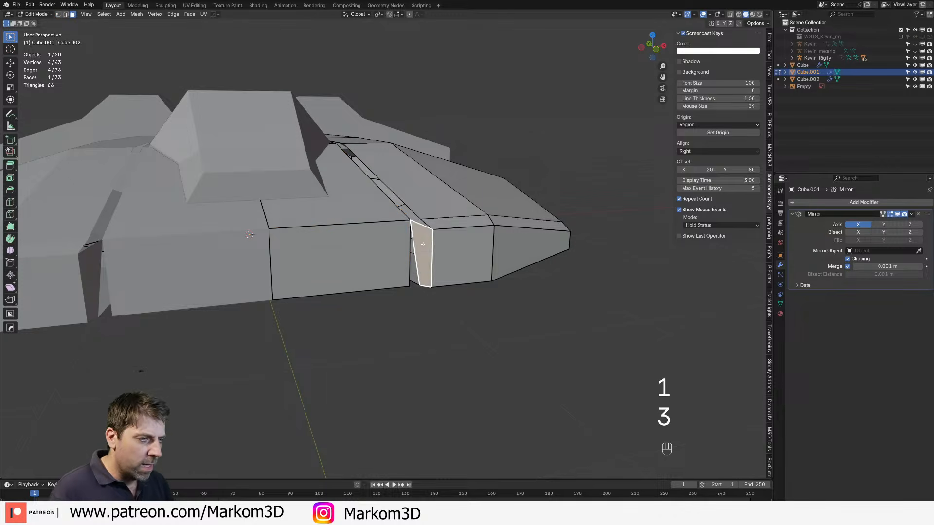
pyautogui.press('Delete')
pyautogui.click(411, 180)
# Step: Select the upper and lower vertices at the open inner corner of the nose and scale them along Z
pyautogui.press('1')
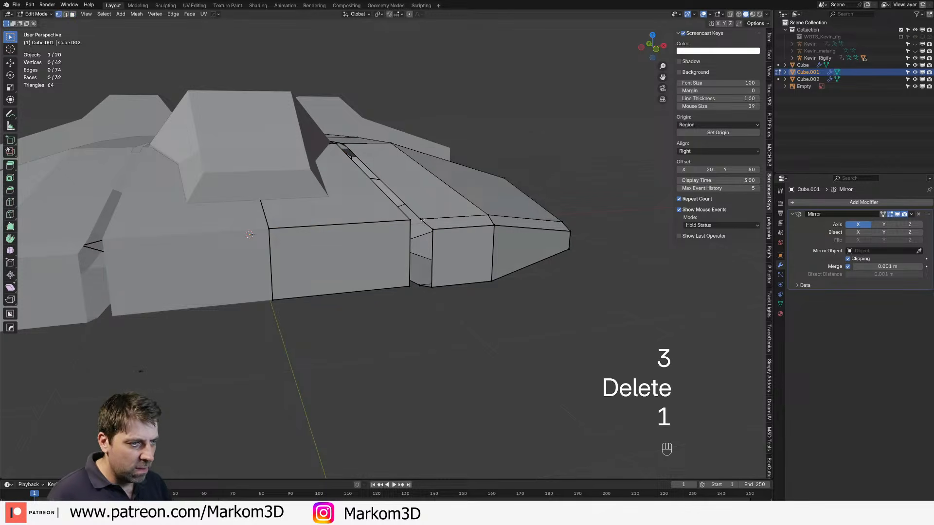
pyautogui.moveTo(435, 285); pyautogui.dragTo(434, 346, button='middle')
pyautogui.keyDown('shift'); pyautogui.click(444, 324); pyautogui.keyUp('shift')
pyautogui.press('s')
pyautogui.press('z')
pyautogui.click(449, 345)
pyautogui.keyDown('shift'); pyautogui.moveTo(422, 209); pyautogui.dragTo(389, 248, button='middle'); pyautogui.keyUp('shift')
pyautogui.moveTo(389, 248); pyautogui.dragTo(427, 220, button='middle')
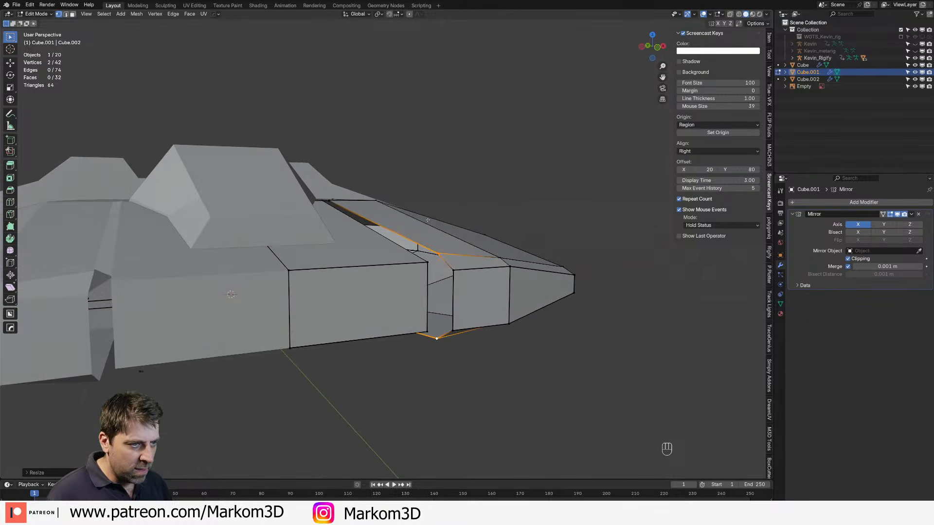
# Step: Fill the long gap on the hull's upper side with a face between its two ripped edges
pyautogui.press('2')
pyautogui.click(416, 243)
pyautogui.click(412, 252)
pyautogui.keyDown('shift'); pyautogui.click(426, 246); pyautogui.keyUp('shift')
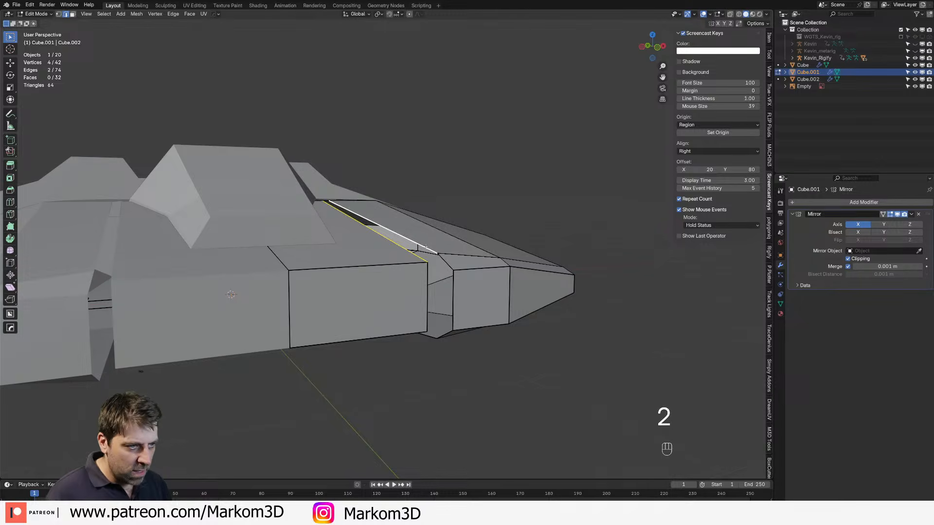
pyautogui.moveTo(425, 247); pyautogui.dragTo(404, 224, button='middle')
pyautogui.press('f')
# Step: Fill the matching gap on the hull's underside with a face between its two ripped edges
pyautogui.moveTo(389, 320); pyautogui.dragTo(367, 282, button='middle')
pyautogui.click(370, 291)
pyautogui.keyDown('shift'); pyautogui.click(394, 299); pyautogui.keyUp('shift')
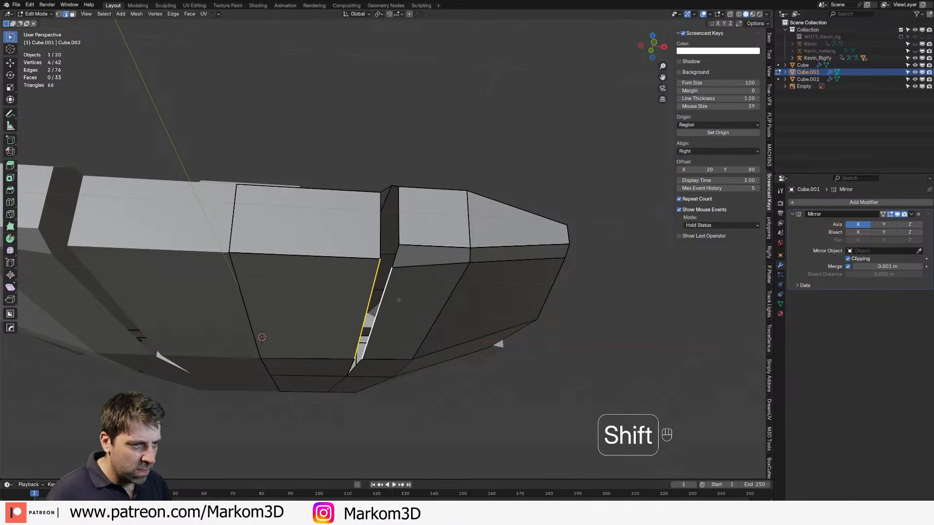
pyautogui.press('f')
# Step: Close the open vertical recess between the center front and the nose with two faces
pyautogui.moveTo(400, 318); pyautogui.dragTo(431, 298, button='middle')
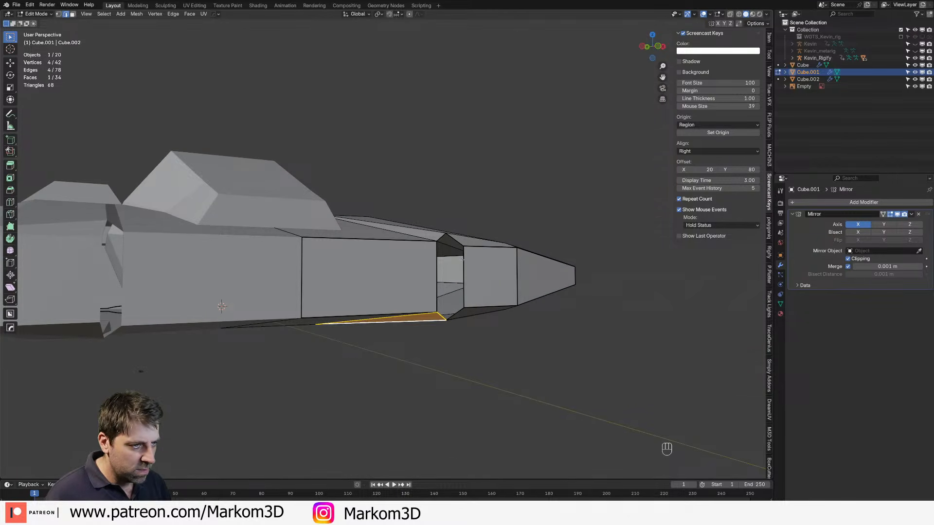
pyautogui.press('f')
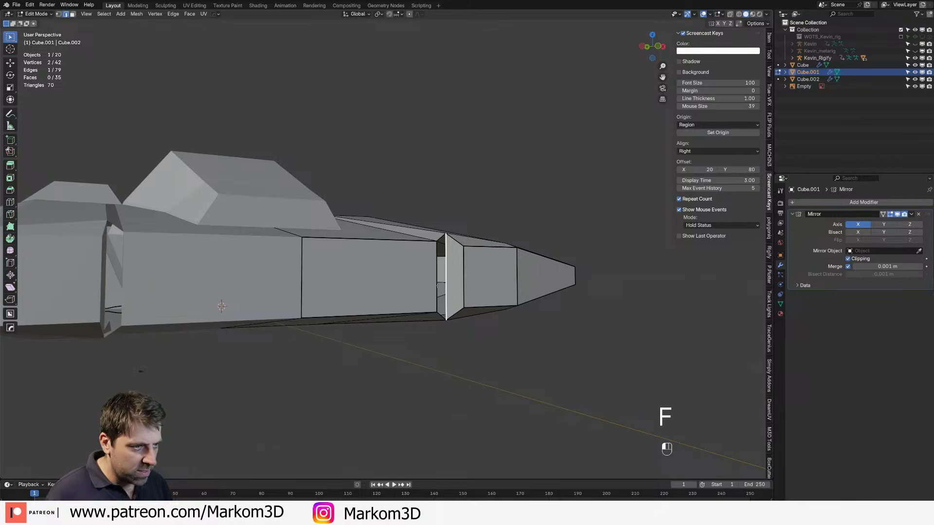
pyautogui.press('f')
pyautogui.moveTo(438, 292)
pyautogui.mouseDown(button='middle')
pyautogui.moveTo(435, 385)
pyautogui.moveTo(464, 392)
pyautogui.moveTo(475, 359)
pyautogui.moveTo(434, 292)
pyautogui.mouseUp(button='middle')
pyautogui.hscroll(-1, 465, 392)
# Step: Edge-slide the vertical inner edge of the recess to reshape the groove beside the nose
pyautogui.press('g')
pyautogui.press('y')
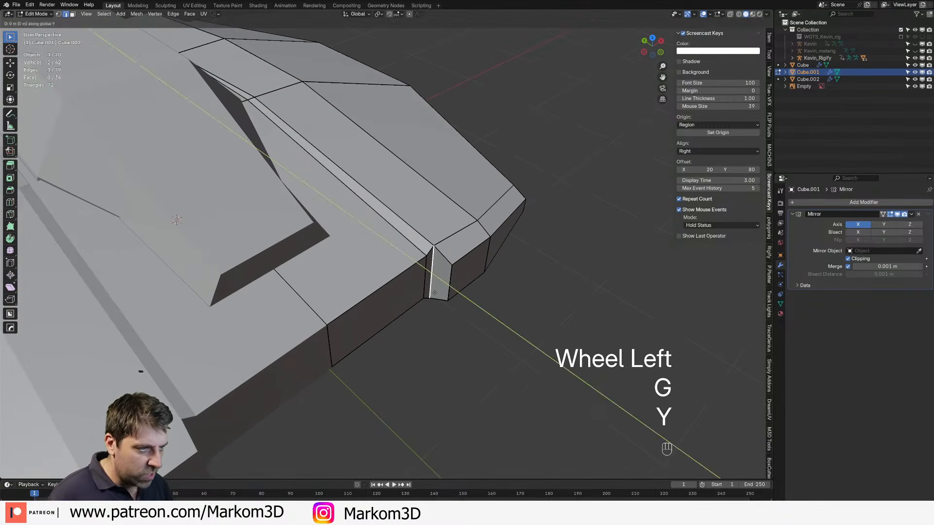
pyautogui.rightClick(435, 293)
pyautogui.press('g')
pyautogui.press('g')
pyautogui.click(466, 328)
pyautogui.scroll(-1, 465, 327)
pyautogui.press('Tab')
pyautogui.moveTo(466, 328); pyautogui.dragTo(413, 293, button='middle')
# Step: Raise the nose's upper bevel edge along Z
pyautogui.press('Tab')
pyautogui.scroll(1, 413, 293)
pyautogui.press('2')
pyautogui.click(428, 212)
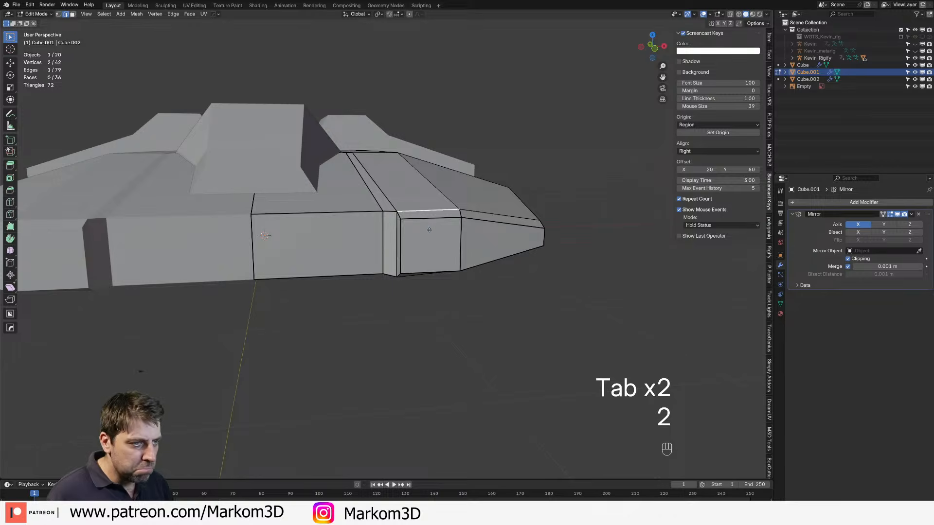
pyautogui.press('g')
pyautogui.press('z')
pyautogui.click(430, 243)
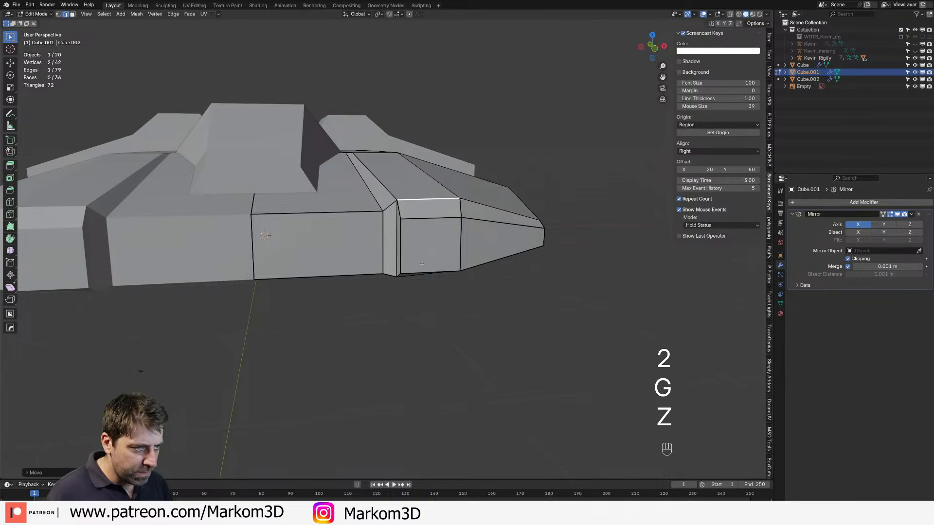
# Step: Flatten the nose's lower bevel edge with a Z scale of 0 and lower it slightly along Z
pyautogui.moveTo(430, 243); pyautogui.dragTo(429, 279, button='middle')
pyautogui.press('s')
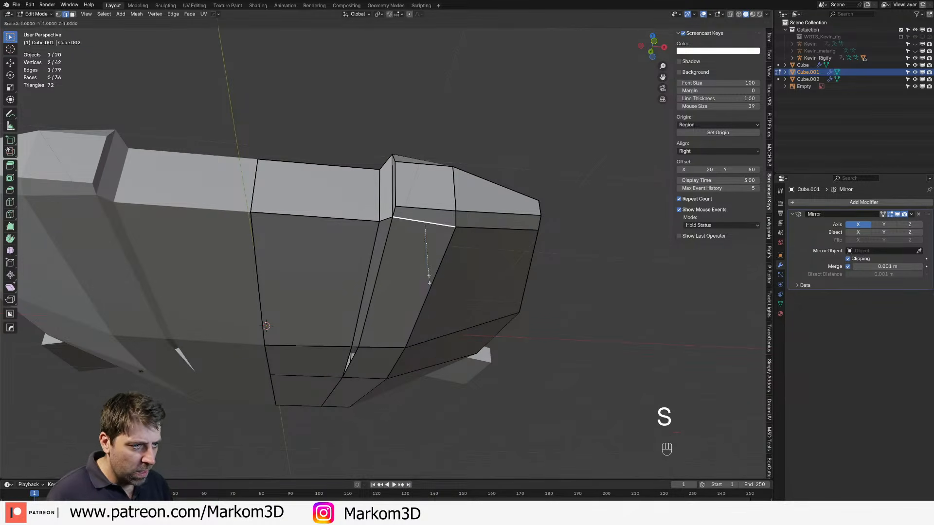
pyautogui.press('z')
pyautogui.press('KP_0')
pyautogui.press('KP_Enter')
pyautogui.press('g')
pyautogui.press('z')
pyautogui.press('shift')
pyautogui.click(428, 329)
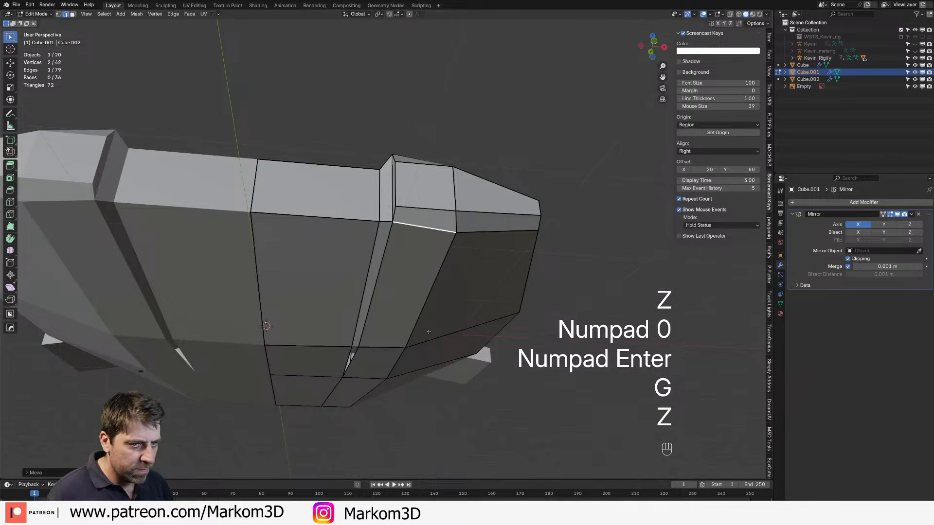
pyautogui.press('Tab')
pyautogui.scroll(-3, 427, 330)
pyautogui.moveTo(427, 329); pyautogui.dragTo(413, 375, button='middle')
# Step: Add a centered loop cut beside the triangular gap on the hull's upper side and fill the gap
pyautogui.press('Tab')
pyautogui.moveTo(413, 375); pyautogui.dragTo(412, 392, button='middle')
pyautogui.scroll(2, 381, 194)
pyautogui.keyDown('shift'); pyautogui.moveTo(382, 194); pyautogui.dragTo(365, 304, button='middle'); pyautogui.keyUp('shift')
pyautogui.scroll(2, 364, 311)
pyautogui.hotkey('ctrl', 'r')
pyautogui.click(346, 324)
pyautogui.rightClick(346, 324)
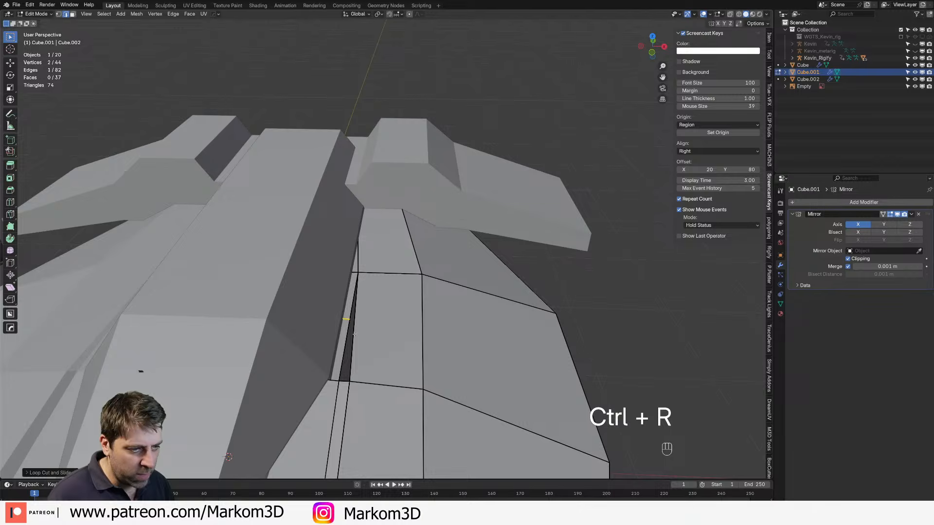
pyautogui.keyDown('alt'); pyautogui.click(346, 324); pyautogui.keyUp('alt')
pyautogui.press('f')
# Step: Add a centered loop cut beside the triangular gap on the hull's underside and fill the gap
pyautogui.moveTo(395, 443)
pyautogui.mouseDown(button='middle')
pyautogui.moveTo(400, 296)
pyautogui.moveTo(390, 437)
pyautogui.mouseUp(button='middle')
pyautogui.keyDown('shift'); pyautogui.moveTo(390, 437); pyautogui.dragTo(394, 320, button='middle'); pyautogui.keyUp('shift')
pyautogui.hotkey('ctrl', 'r')
pyautogui.click(394, 321)
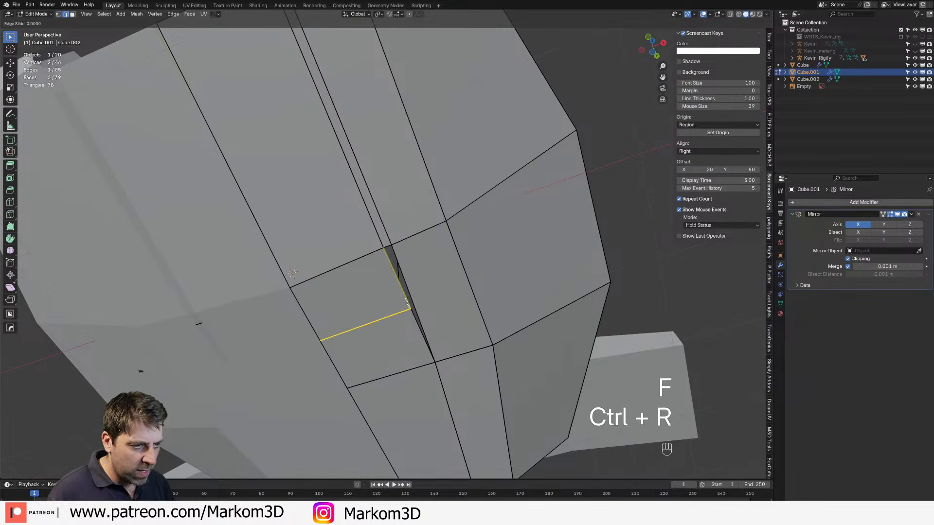
pyautogui.rightClick(394, 321)
pyautogui.keyDown('alt'); pyautogui.click(445, 308); pyautogui.keyUp('alt')
pyautogui.press('f')
# Step: Insert a centered loop cut across the hull's rear section beneath the wing
pyautogui.scroll(-1, 445, 307)
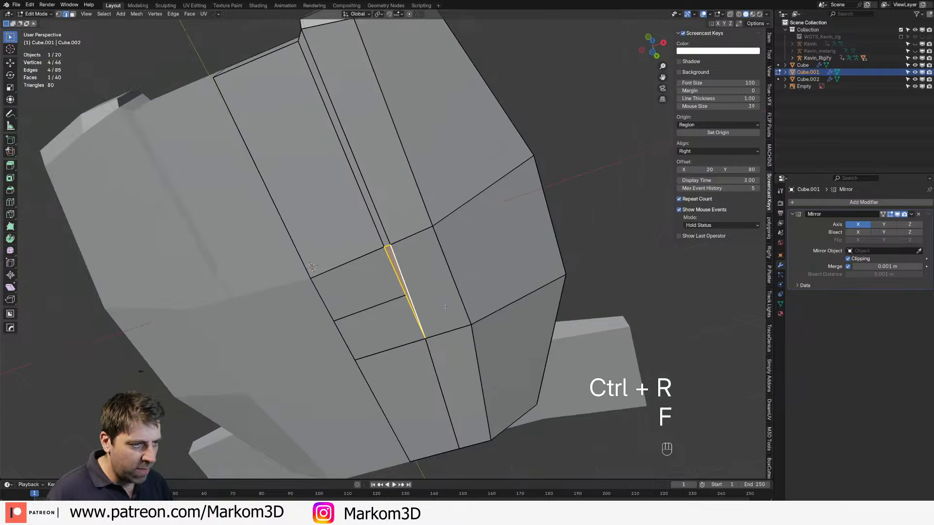
pyautogui.press('z')
pyautogui.moveTo(445, 307); pyautogui.dragTo(440, 398, button='middle')
pyautogui.press('Tab')
pyautogui.press('Tab')
pyautogui.hotkey('ctrl', 'r')
pyautogui.hotkey('ctrl', 'r')
pyautogui.hotkey('ctrl', 'r')
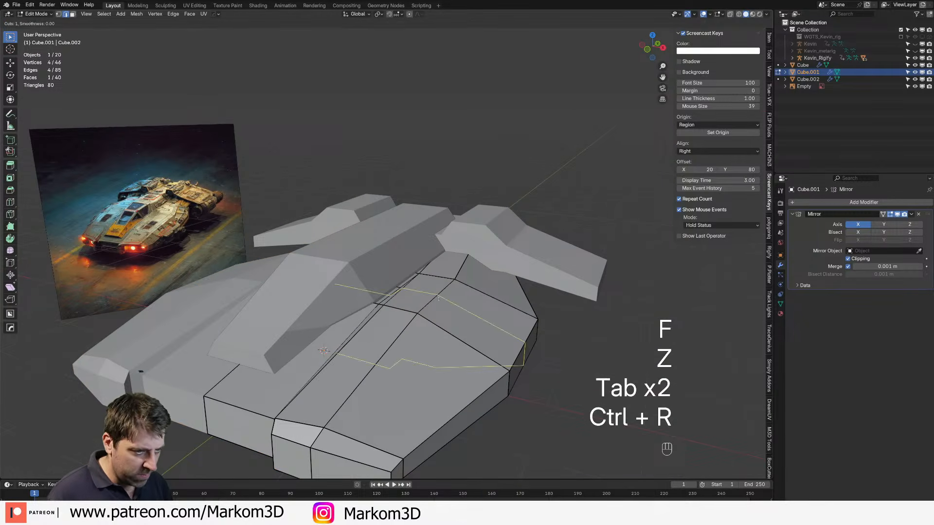
pyautogui.click(457, 270)
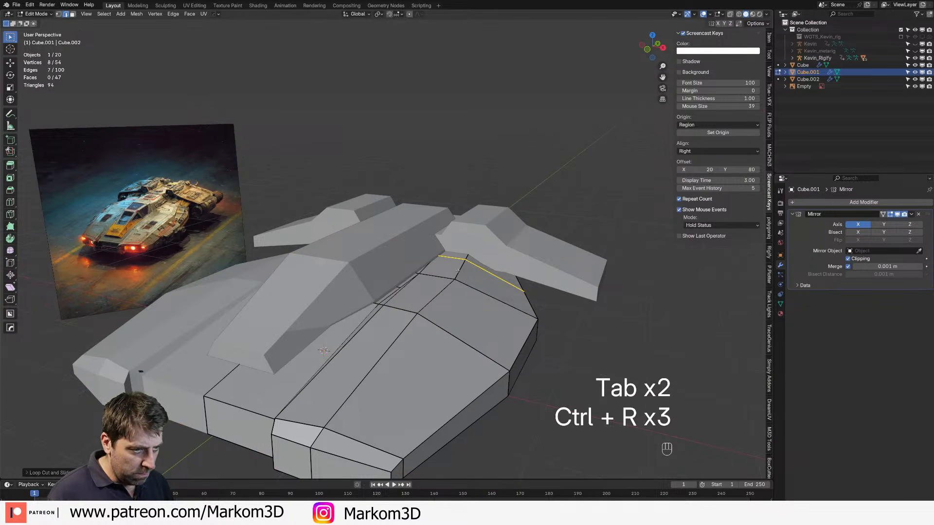
pyautogui.rightClick(457, 270)
pyautogui.hotkey('ctrl', 'r')
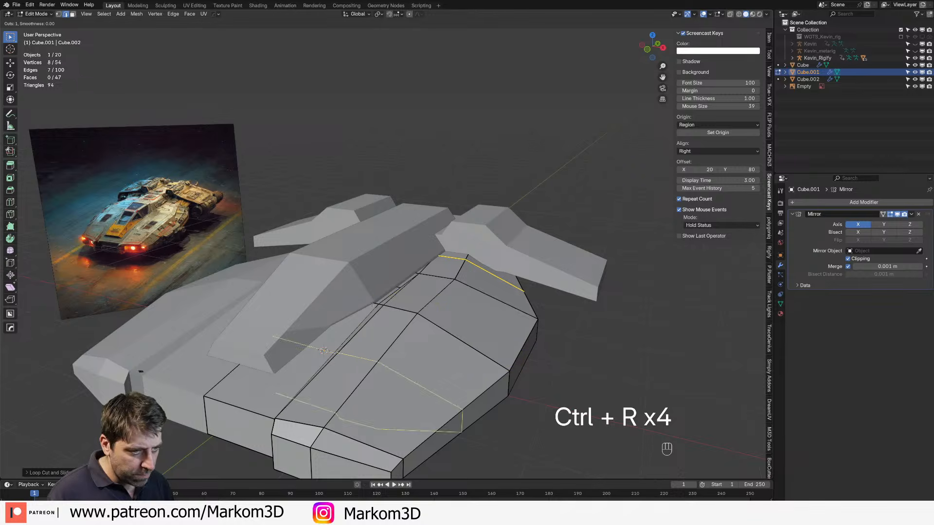
pyautogui.rightClick(383, 310)
pyautogui.moveTo(383, 311); pyautogui.dragTo(410, 329, button='middle')
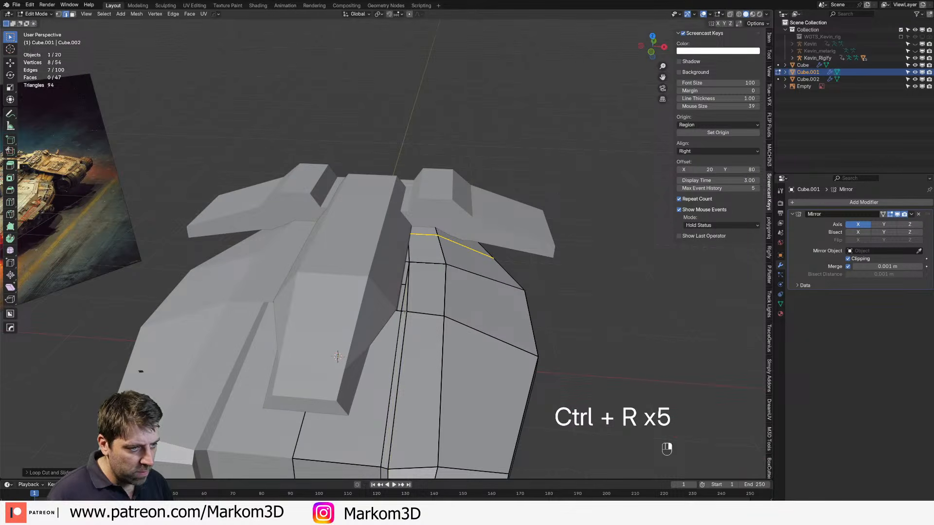
pyautogui.moveTo(399, 336); pyautogui.dragTo(458, 342, button='middle')
pyautogui.press('Tab')
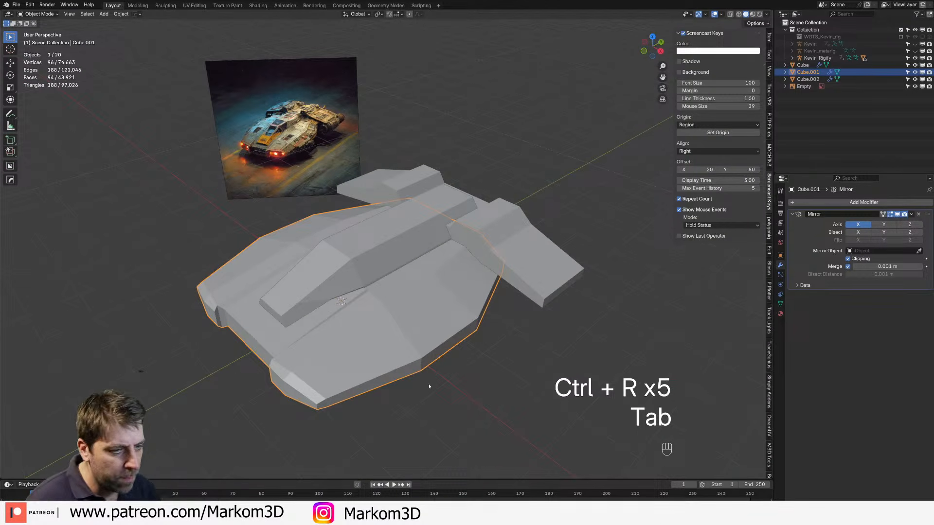
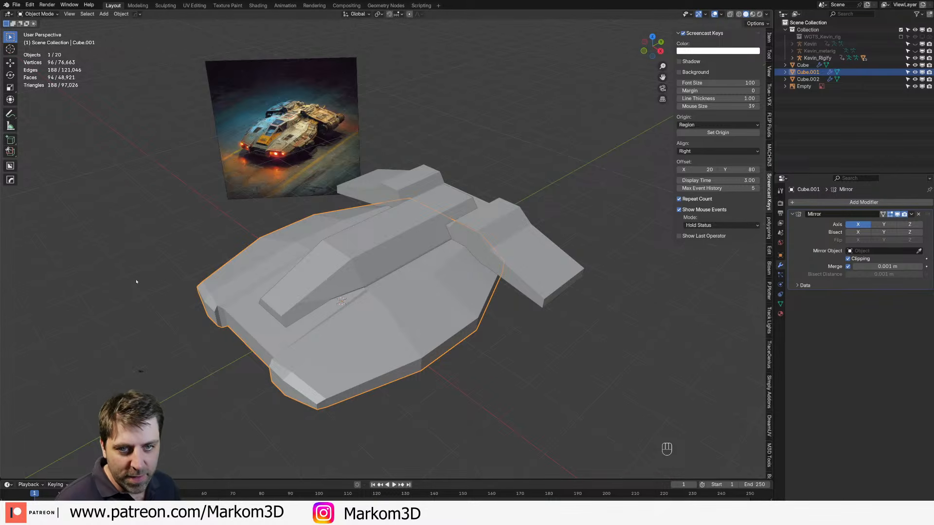
# Step: In top view, edge-slide the vertical inner edge of the nose's front face slightly outward
pyautogui.moveTo(136, 282); pyautogui.dragTo(398, 327, button='middle')
pyautogui.scroll(4, 398, 327)
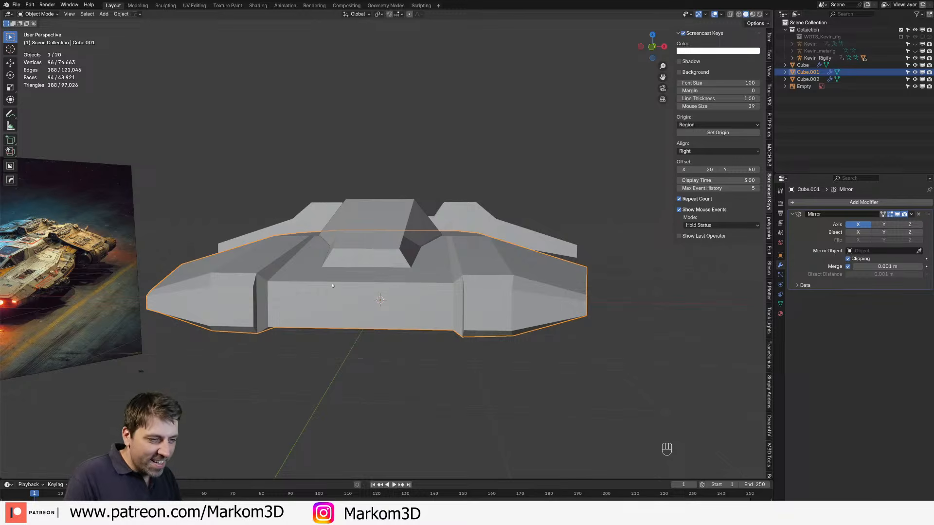
pyautogui.press('Tab')
pyautogui.keyDown('shift'); pyautogui.hscroll(-4, 523, 329); pyautogui.keyUp('shift')
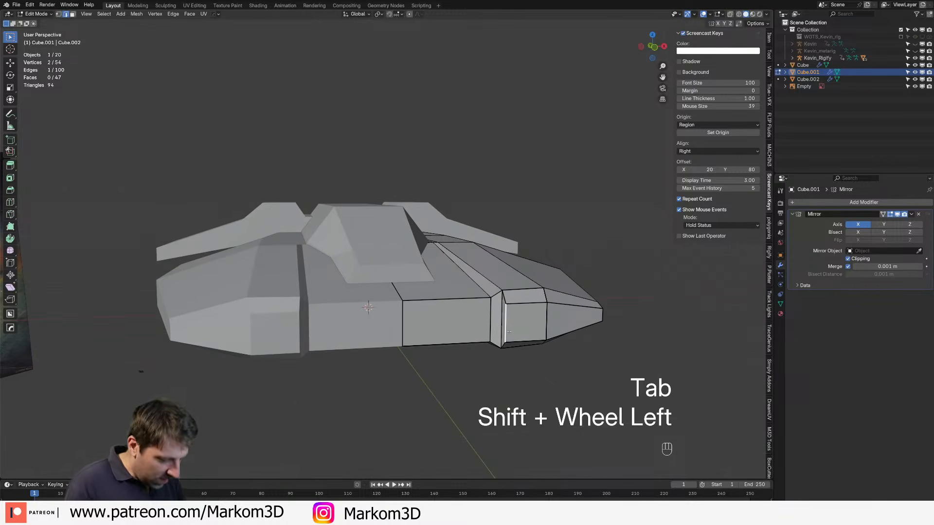
pyautogui.press('KP_7')
pyautogui.press('g')
pyautogui.press('g')
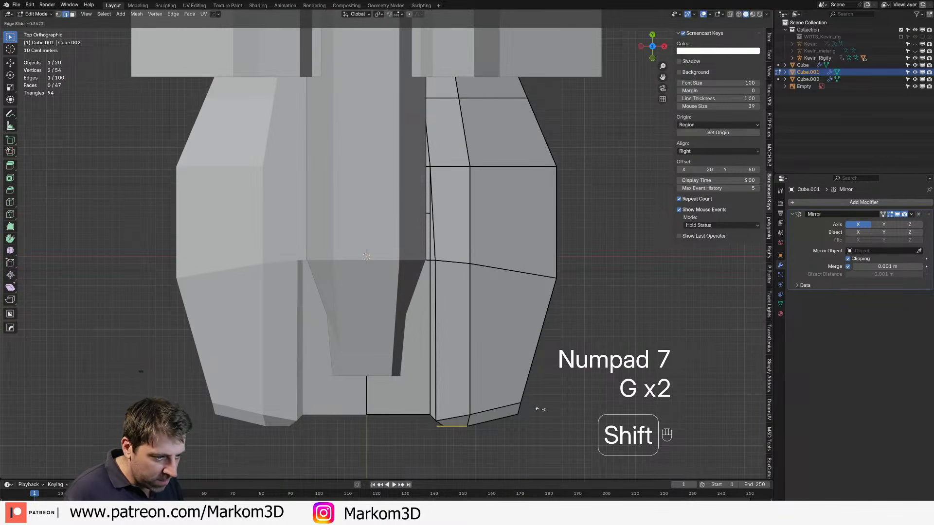
pyautogui.click(518, 422)
pyautogui.keyDown('shift'); pyautogui.scroll(-3, 518, 421); pyautogui.keyUp('shift')
# Step: In top view, move the vertical corner edge between the recess and the nose slightly inward
pyautogui.scroll(3, 493, 341)
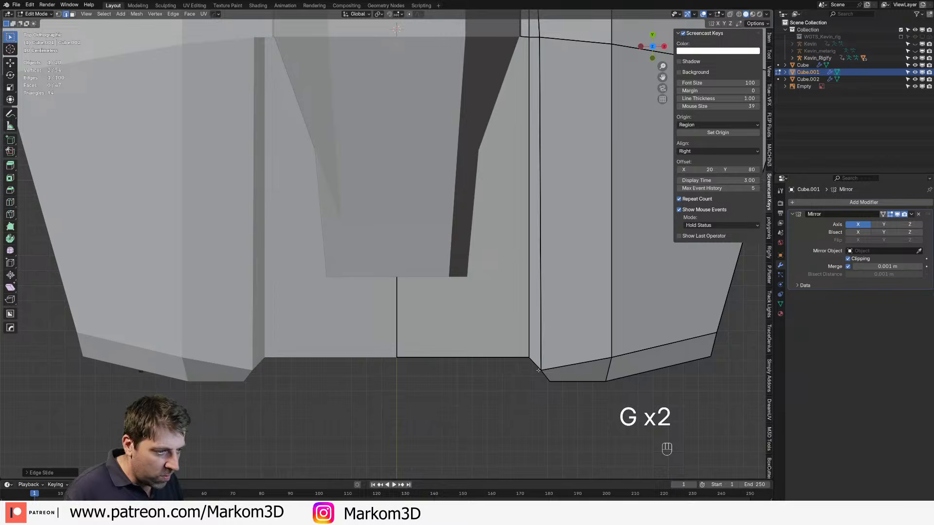
pyautogui.moveTo(536, 363); pyautogui.dragTo(515, 330, button='middle')
pyautogui.press('z')
pyautogui.moveTo(500, 298); pyautogui.dragTo(530, 272, button='middle')
pyautogui.scroll(-3, 532, 324)
pyautogui.press('KP_7')
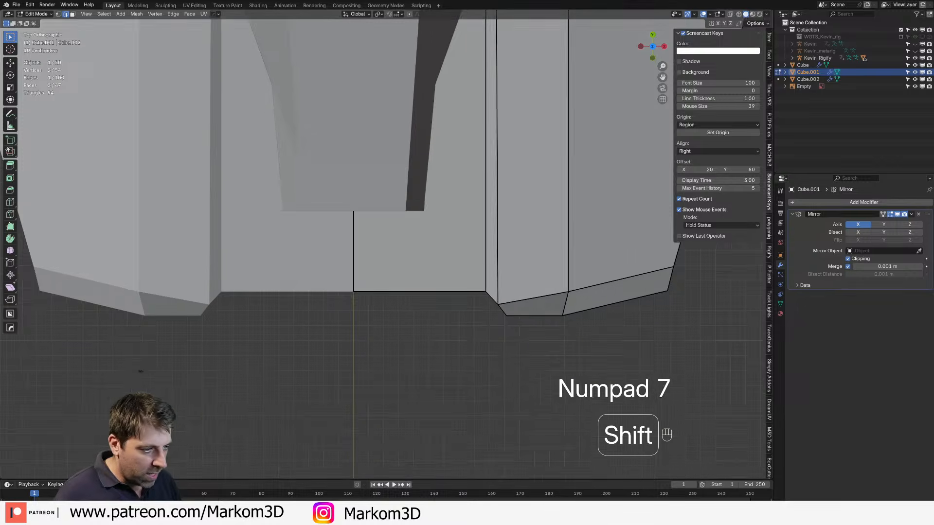
pyautogui.scroll(2, 530, 272)
pyautogui.press('g')
pyautogui.click(502, 322)
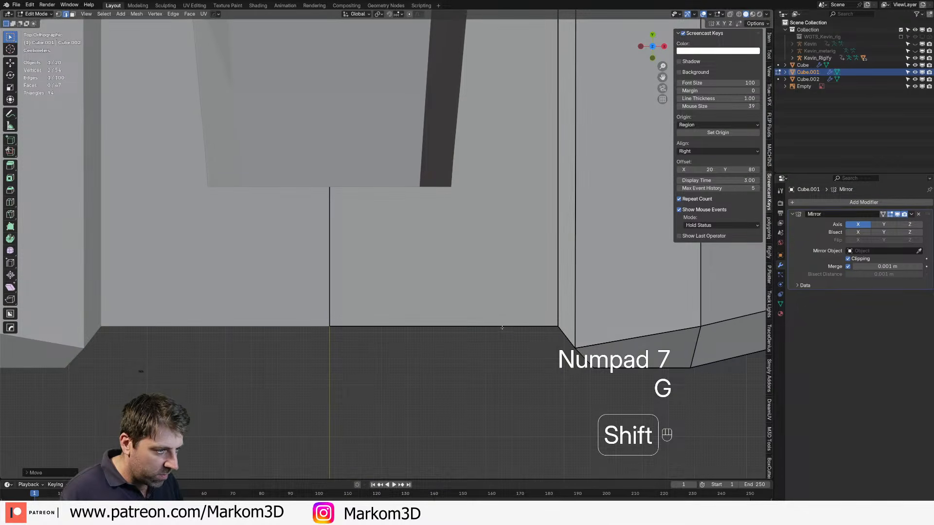
# Step: Scale the inner front face of the side nose section along Z by about 1.22
pyautogui.press('Tab')
pyautogui.scroll(-4, 501, 322)
pyautogui.moveTo(502, 322); pyautogui.dragTo(377, 158, button='middle')
pyautogui.press('Tab')
pyautogui.press('3')
pyautogui.click(401, 258)
pyautogui.moveTo(444, 278); pyautogui.dragTo(462, 236, button='middle')
pyautogui.press('s')
pyautogui.press('z')
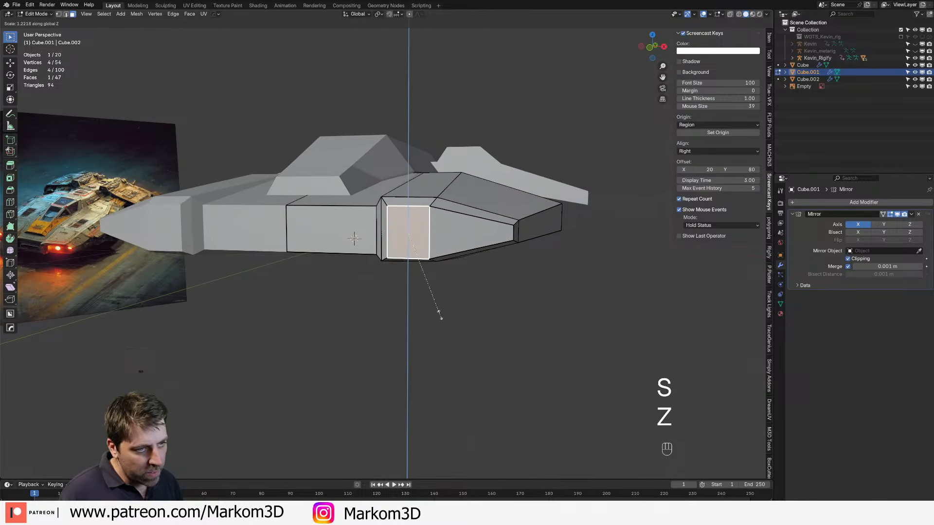
pyautogui.click(437, 313)
# Step: In front view, raise the bottom edge of that front face slightly and adjust its top edge along Z
pyautogui.moveTo(437, 313); pyautogui.dragTo(405, 256, button='middle')
pyautogui.press('2')
pyautogui.press('KP_1')
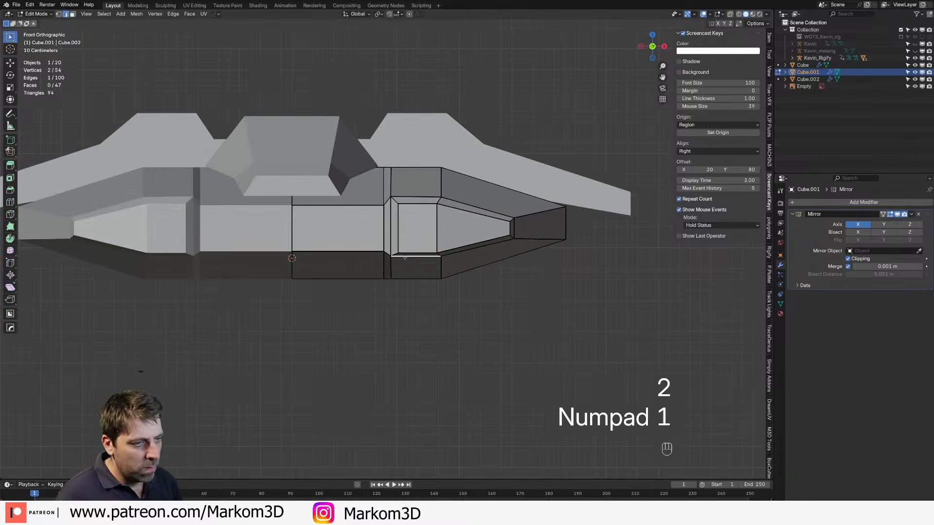
pyautogui.scroll(3, 405, 256)
pyautogui.press('g')
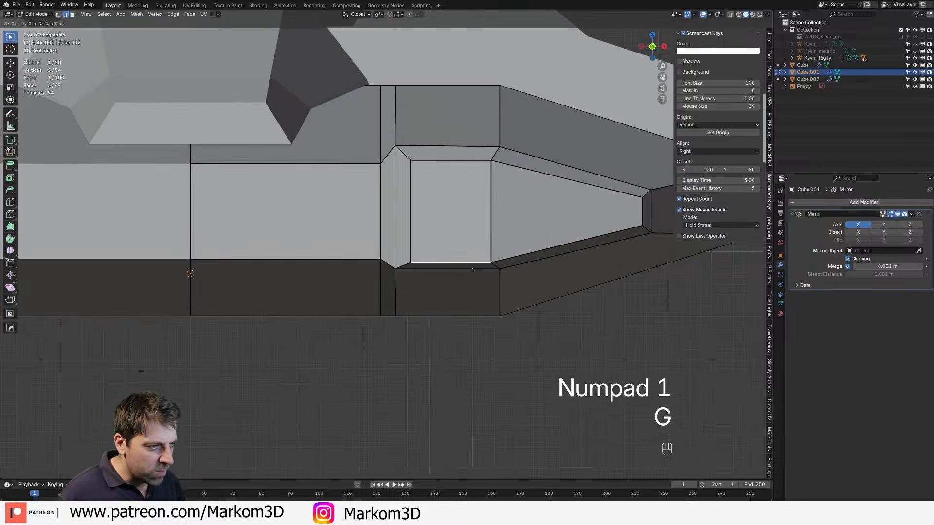
pyautogui.press('z')
pyautogui.click(455, 142)
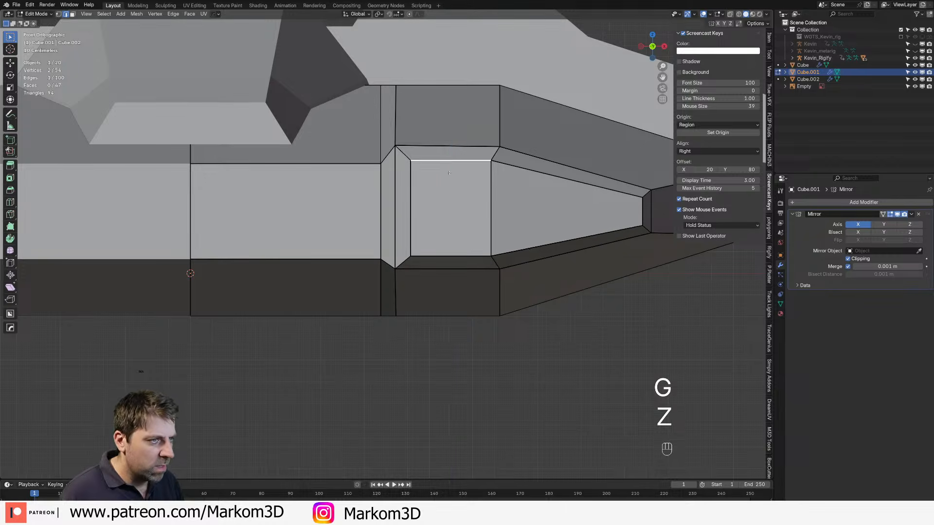
pyautogui.press('g')
pyautogui.press('z')
pyautogui.click(452, 165)
# Step: Inset the side nose section's two adjoining front faces together and extrude them inward to form a deep opening
pyautogui.press('3')
pyautogui.keyDown('shift'); pyautogui.click(520, 209); pyautogui.keyUp('shift')
pyautogui.keyDown('shift'); pyautogui.click(466, 224); pyautogui.keyUp('shift')
pyautogui.moveTo(468, 236); pyautogui.dragTo(459, 389, button='middle')
pyautogui.press('i')
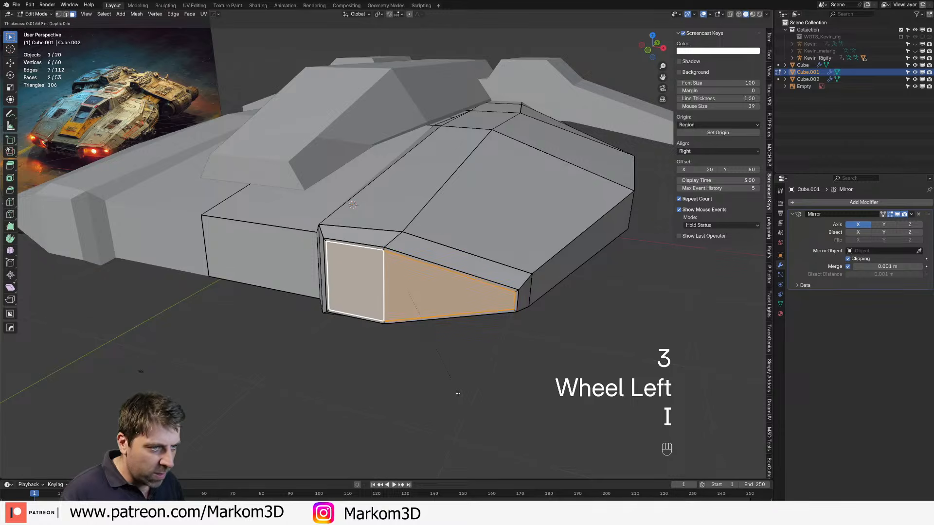
pyautogui.click(458, 393)
pyautogui.press('e')
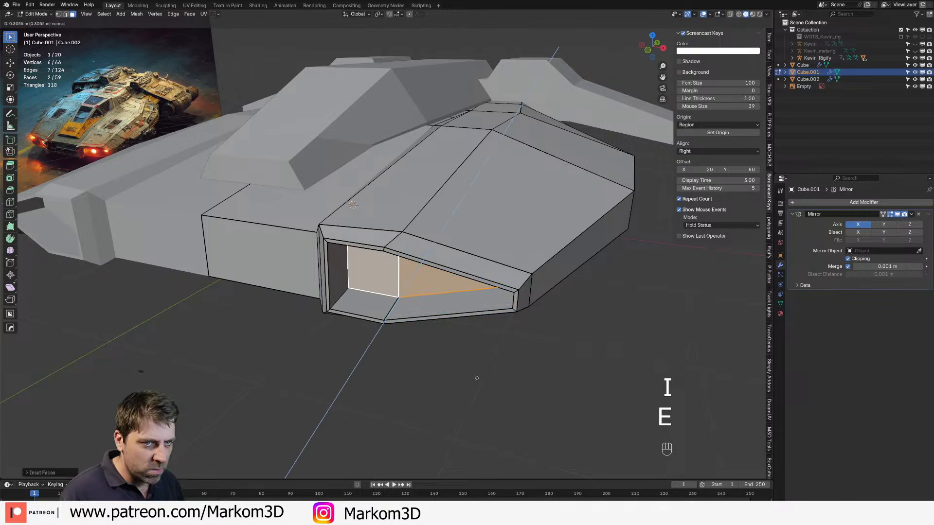
pyautogui.click(481, 379)
pyautogui.scroll(-2, 449, 357)
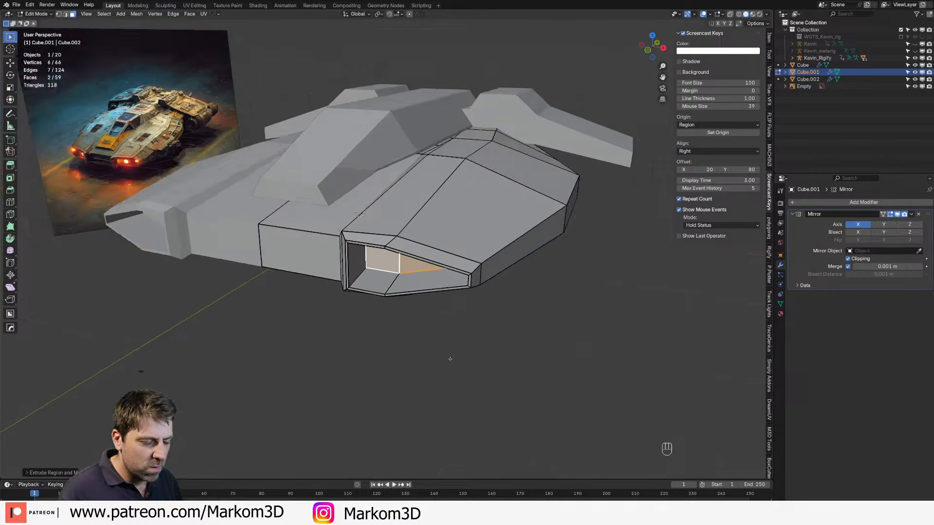
# Step: Inset the wide front face of the hull's central section to form a thin border
pyautogui.press('Tab')
pyautogui.moveTo(447, 357); pyautogui.dragTo(163, 209, button='middle')
pyautogui.keyDown('shift'); pyautogui.moveTo(525, 303); pyautogui.dragTo(389, 341, button='middle'); pyautogui.keyUp('shift')
pyautogui.scroll(2, 367, 312)
pyautogui.press('Tab')
pyautogui.click(337, 311)
pyautogui.press('3')
pyautogui.press('i')
pyautogui.click(499, 410)
pyautogui.press('e')
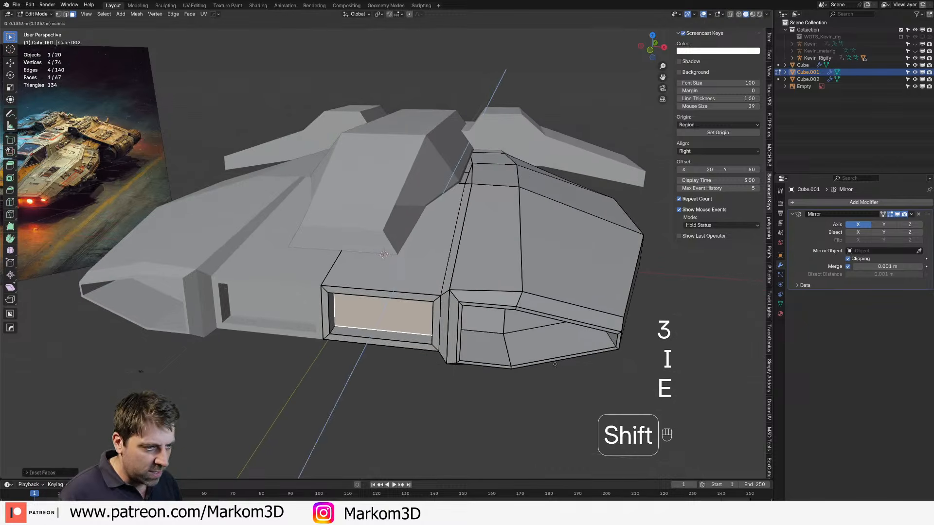
pyautogui.click(479, 389)
pyautogui.hotkey('ctrl', 'z')
# Step: Delete the inset's narrow border face at the centre seam and move the opened vertical edge along X to the mirror plane
pyautogui.press('3')
pyautogui.press('Delete')
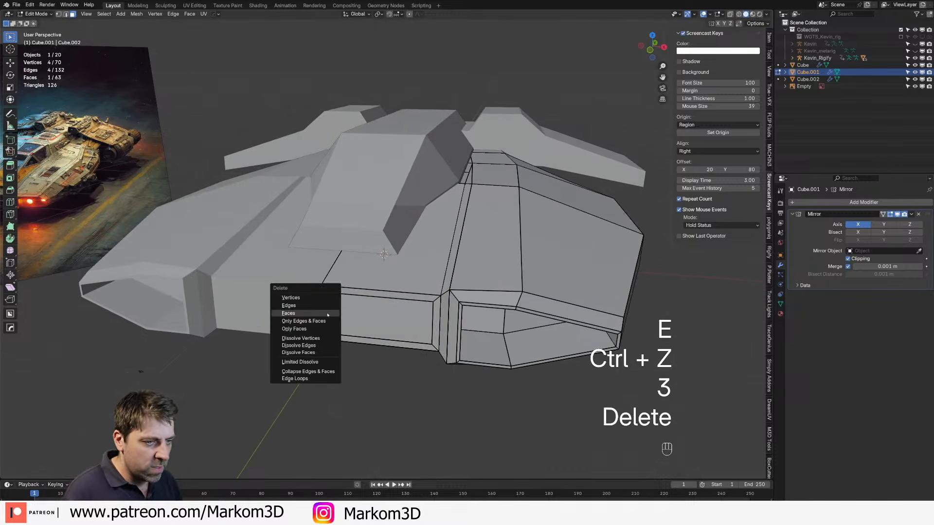
pyautogui.click(329, 311)
pyautogui.press('2')
pyautogui.press('g')
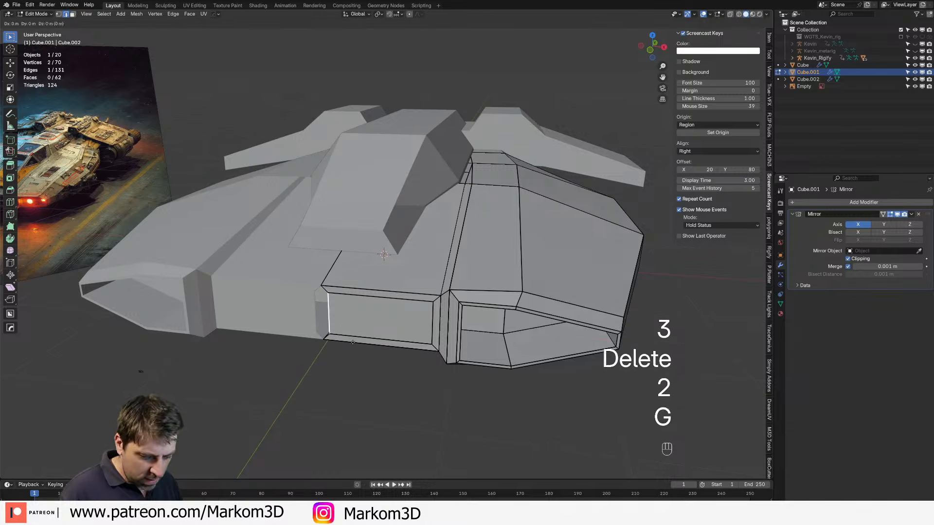
pyautogui.press('y')
pyautogui.press('x')
pyautogui.click(337, 340)
# Step: Extrude the central section's inset front face inward to form one continuous recess across the mirror seam
pyautogui.press('3')
pyautogui.click(364, 326)
pyautogui.moveTo(363, 341); pyautogui.dragTo(345, 358, button='middle')
pyautogui.press('e')
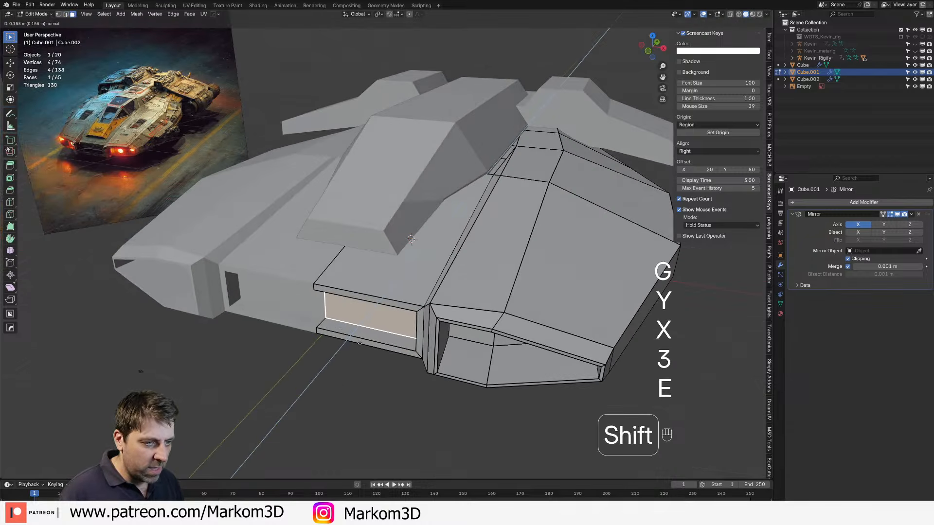
pyautogui.click(411, 238)
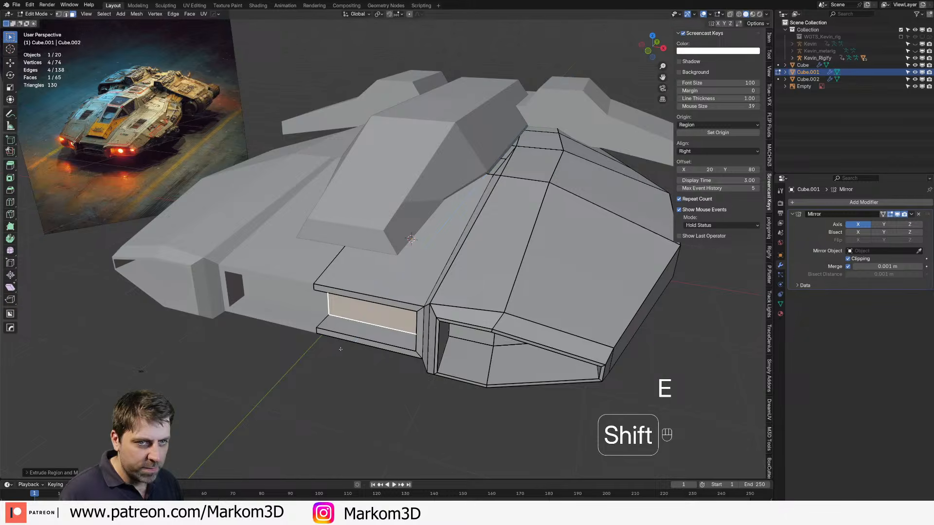
# Step: Examine the recessed nose openings and the side hull from several angles against the concept image
pyautogui.moveTo(411, 239); pyautogui.dragTo(322, 322, button='middle')
pyautogui.press('Tab')
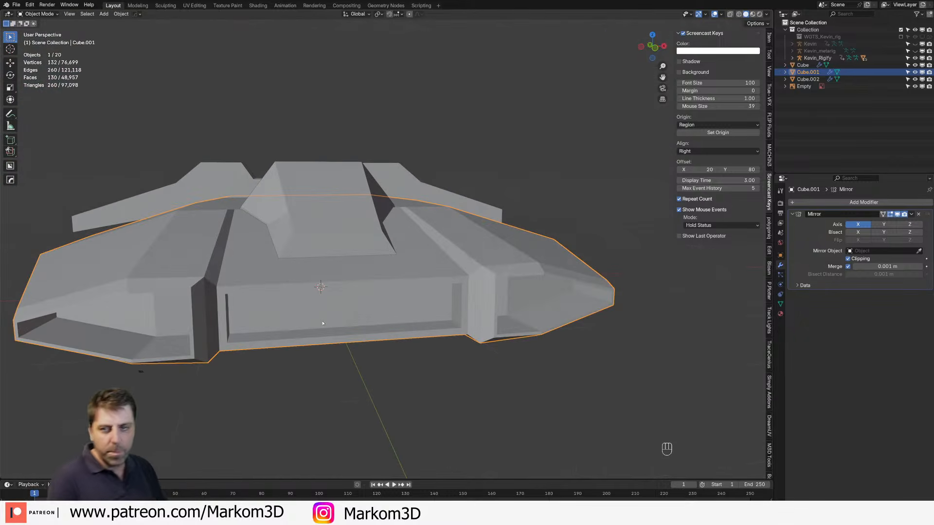
pyautogui.moveTo(322, 323); pyautogui.dragTo(440, 358, button='middle')
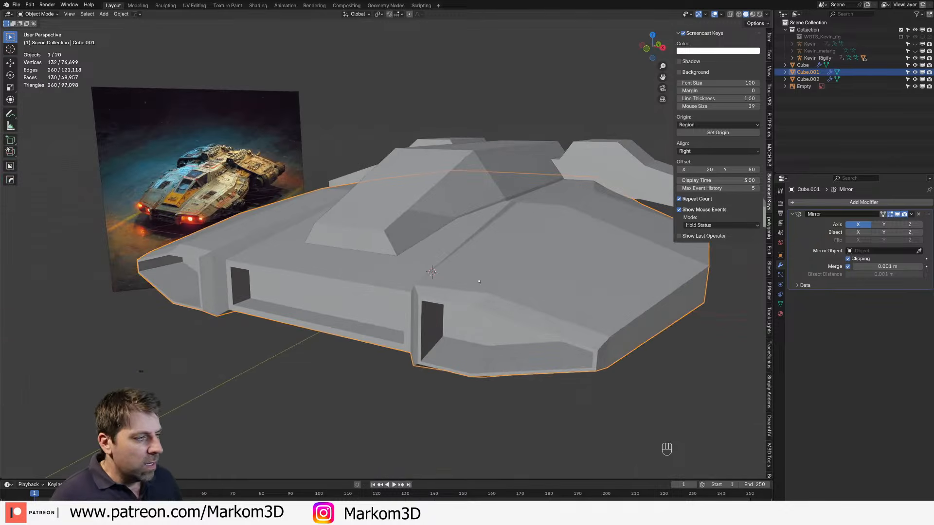
pyautogui.keyDown('shift'); pyautogui.moveTo(515, 242); pyautogui.dragTo(427, 271, button='middle'); pyautogui.keyUp('shift')
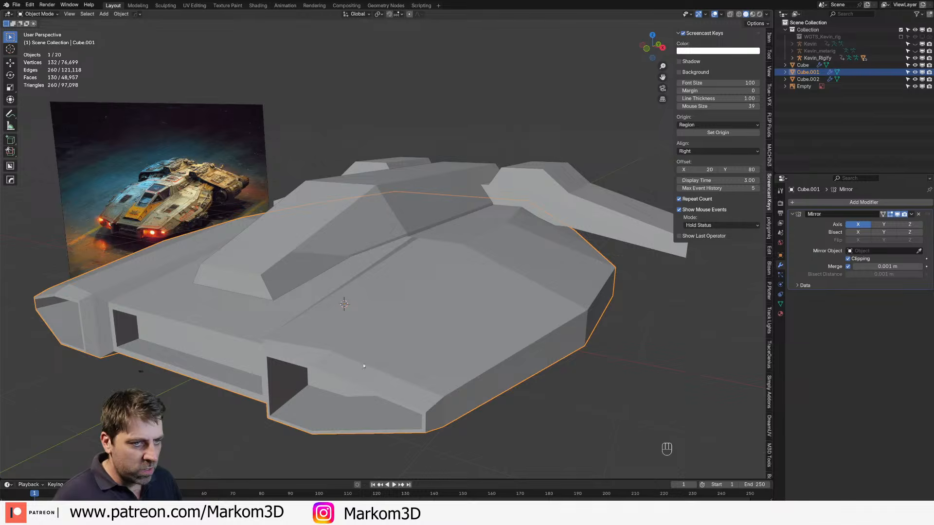
pyautogui.moveTo(362, 365); pyautogui.dragTo(293, 360, button='middle')
pyautogui.keyDown('shift'); pyautogui.moveTo(583, 386); pyautogui.dragTo(399, 363, button='middle'); pyautogui.keyUp('shift')
pyautogui.scroll(-3, 401, 368)
pyautogui.press('Tab')
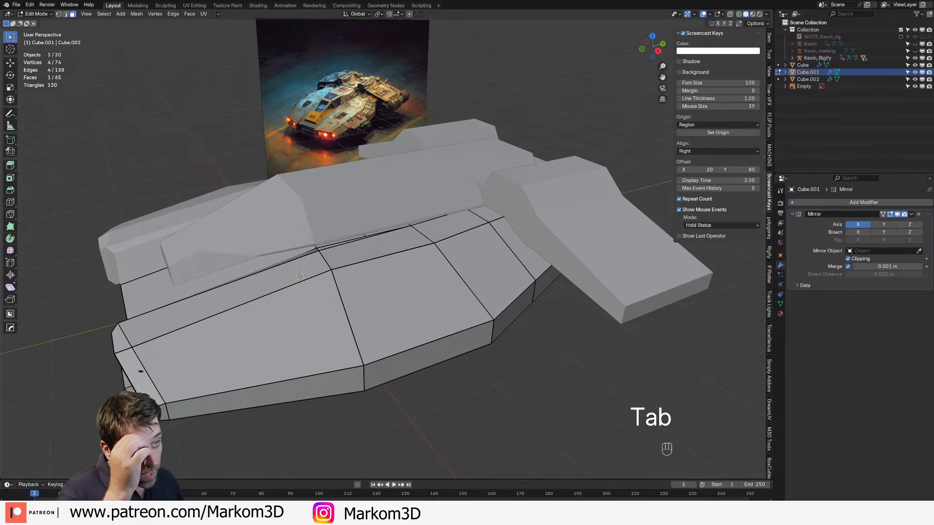
pyautogui.press('Tab')
# Step: In top view, move the lengthwise edge in the middle of the hull's upper surface outward toward the side
pyautogui.press('Tab')
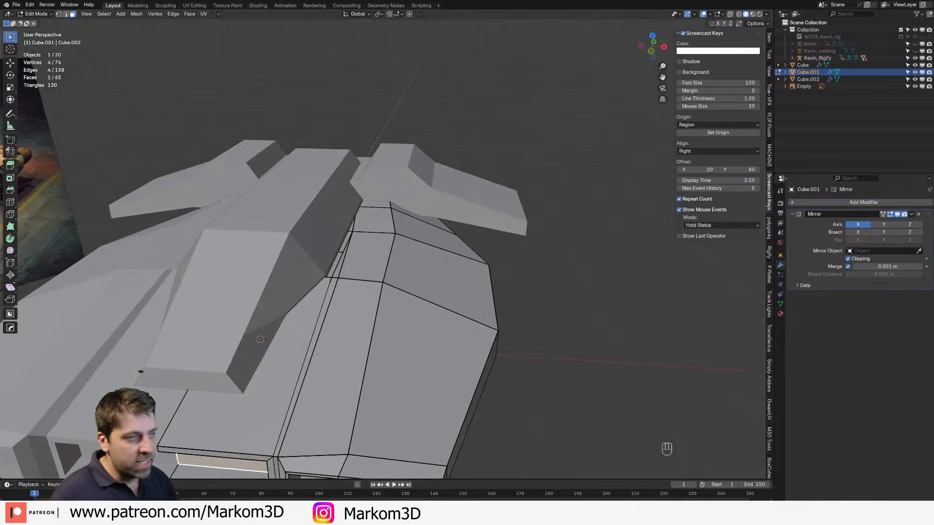
pyautogui.press('2')
pyautogui.click(403, 260)
pyautogui.press('KP_7')
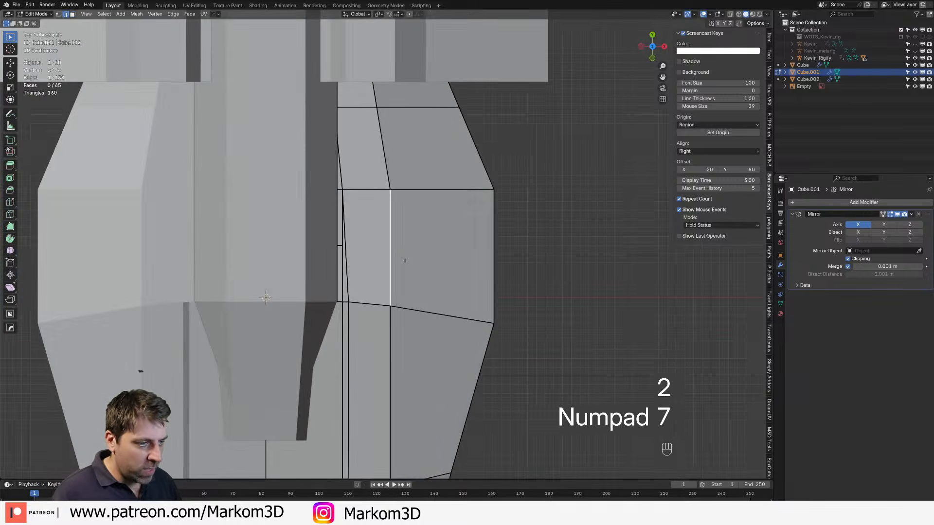
pyautogui.press('g')
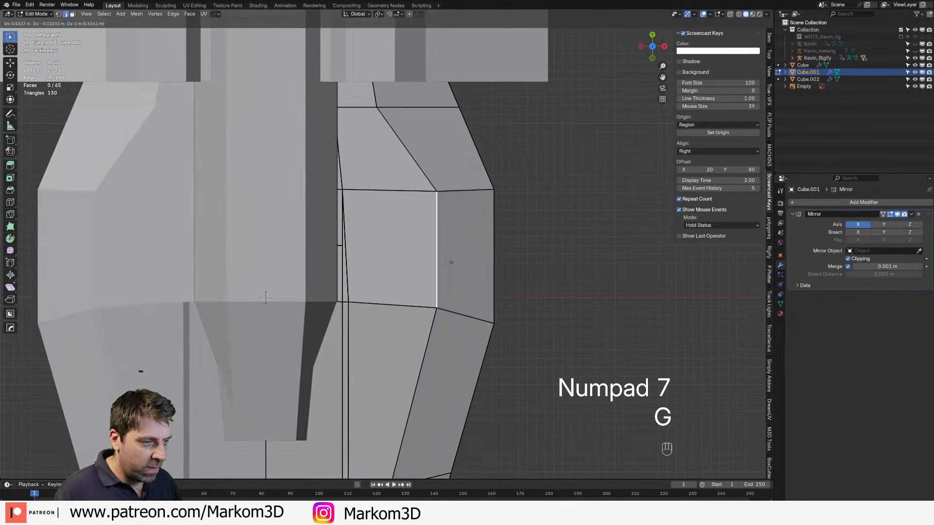
pyautogui.click(450, 262)
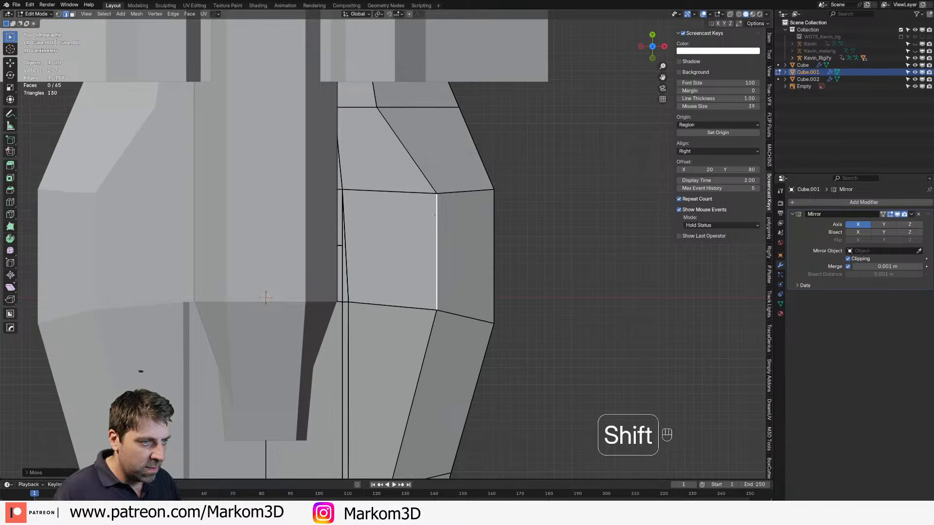
# Step: In top view, move the upper hull vertex behind that edge outward to smooth the hull's contour
pyautogui.press('1')
pyautogui.click(376, 107)
pyautogui.press('g')
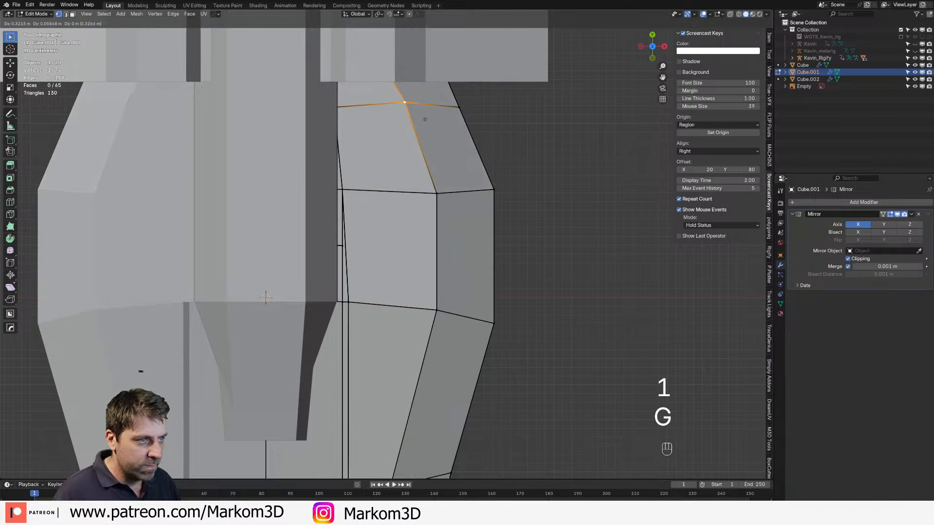
pyautogui.click(424, 119)
# Step: Adjust the height of the upper hull's middle lengthwise edge along Z
pyautogui.moveTo(425, 119); pyautogui.dragTo(306, 265, button='middle')
pyautogui.press('2')
pyautogui.moveTo(418, 266); pyautogui.dragTo(500, 313, button='middle')
pyautogui.click(430, 263)
pyautogui.press('g')
pyautogui.press('z')
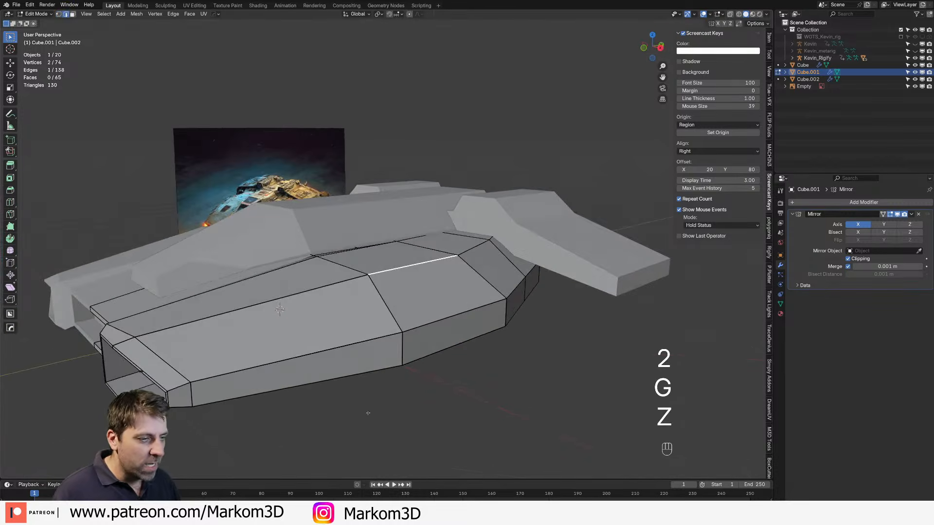
pyautogui.press('Tab')
pyautogui.moveTo(369, 413); pyautogui.dragTo(331, 434, button='middle')
pyautogui.press('Tab')
# Step: Add the adjoining rear edge to the selection and adjust the height of both edges along Z
pyautogui.keyDown('shift'); pyautogui.click(459, 245); pyautogui.keyUp('shift')
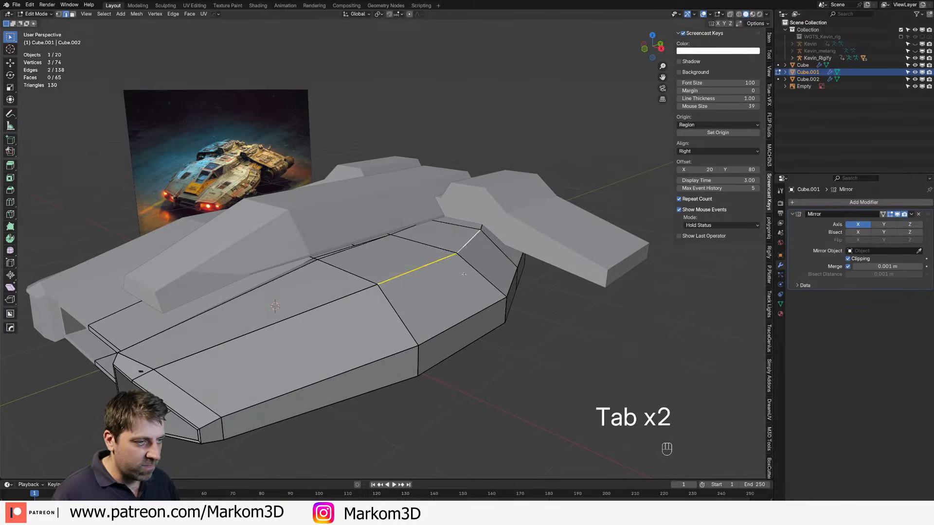
pyautogui.moveTo(462, 302); pyautogui.dragTo(195, 287, button='middle')
pyautogui.press('g')
pyautogui.press('z')
pyautogui.click(477, 288)
# Step: Examine the ship's overall proportions in perspective and top view, with the rear wing object selected
pyautogui.press('Tab')
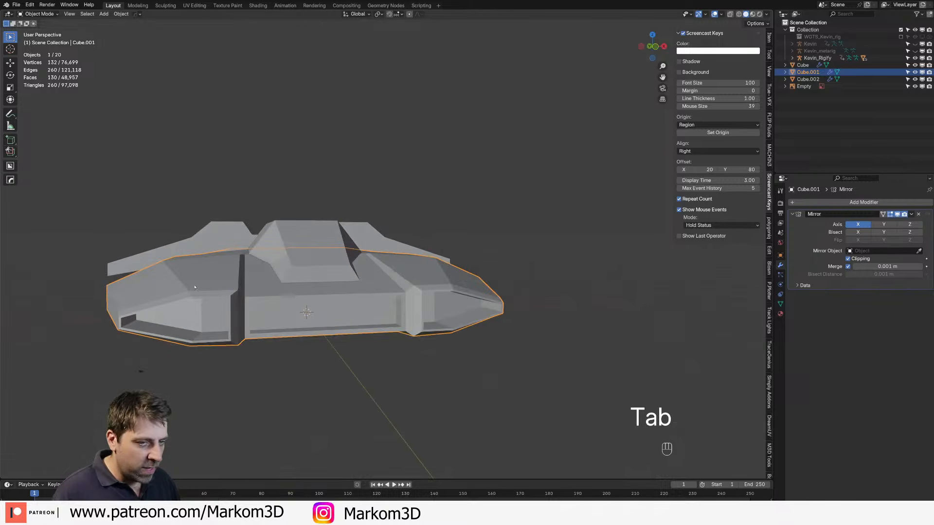
pyautogui.moveTo(255, 278); pyautogui.dragTo(278, 262, button='middle')
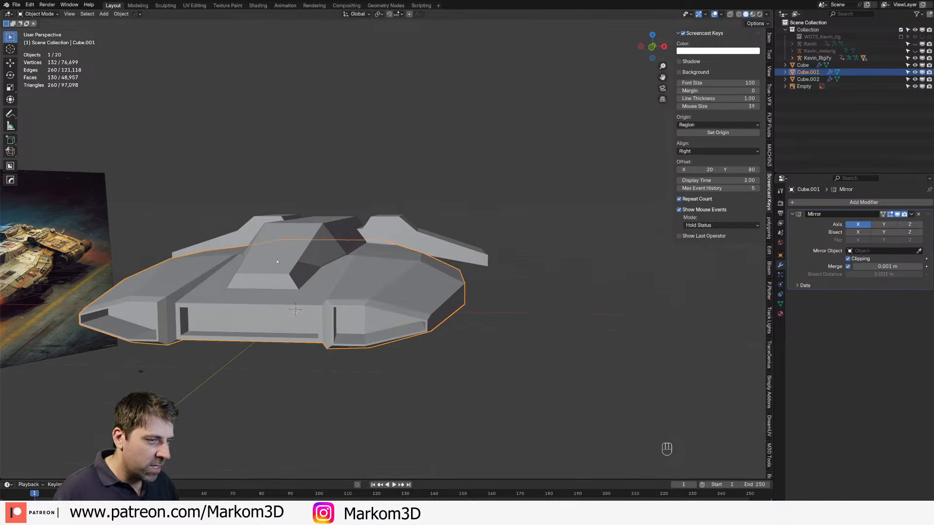
pyautogui.click(425, 244)
pyautogui.keyDown('shift'); pyautogui.moveTo(425, 244); pyautogui.dragTo(421, 263, button='middle'); pyautogui.keyUp('shift')
pyautogui.moveTo(421, 262); pyautogui.dragTo(471, 268, button='middle')
pyautogui.moveTo(472, 268); pyautogui.dragTo(490, 266, button='middle')
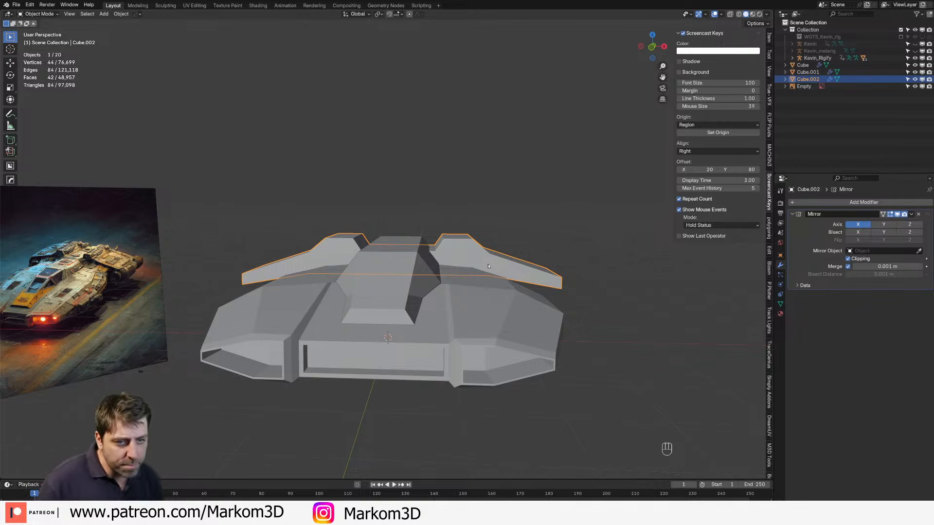
pyautogui.hscroll(-2, 488, 266)
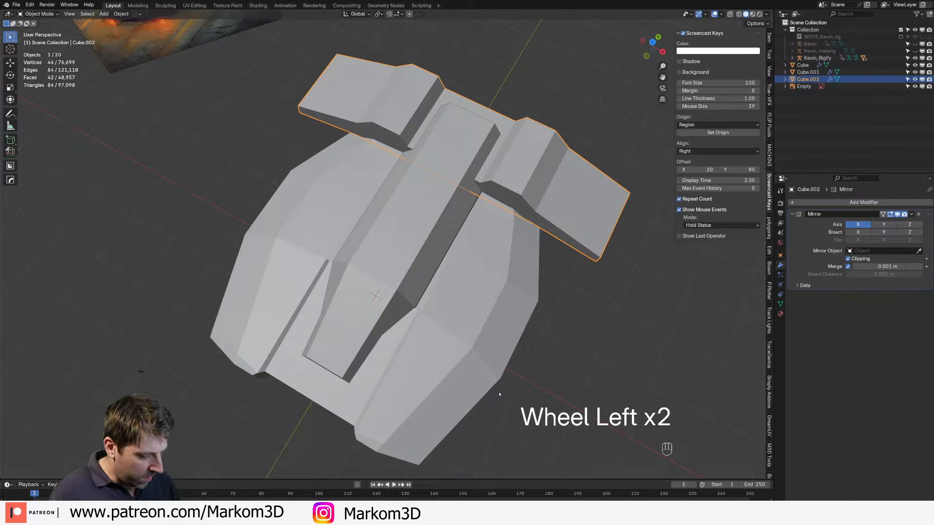
pyautogui.press('KP_7')
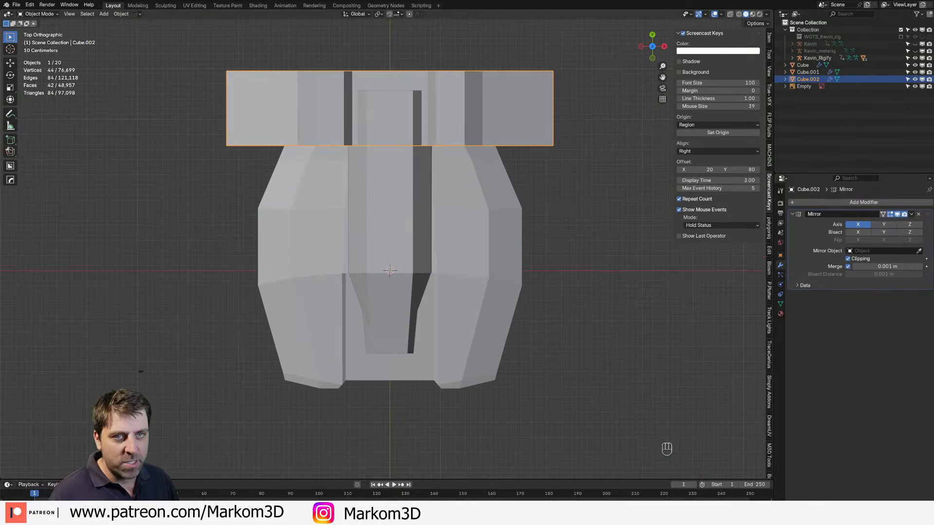
# Step: Split off a narrow area beside the viewport and turn it into an Asset Browser
pyautogui.moveTo(2, 11); pyautogui.dragTo(183, 23)
pyautogui.click(9, 14)
pyautogui.click(262, 56)
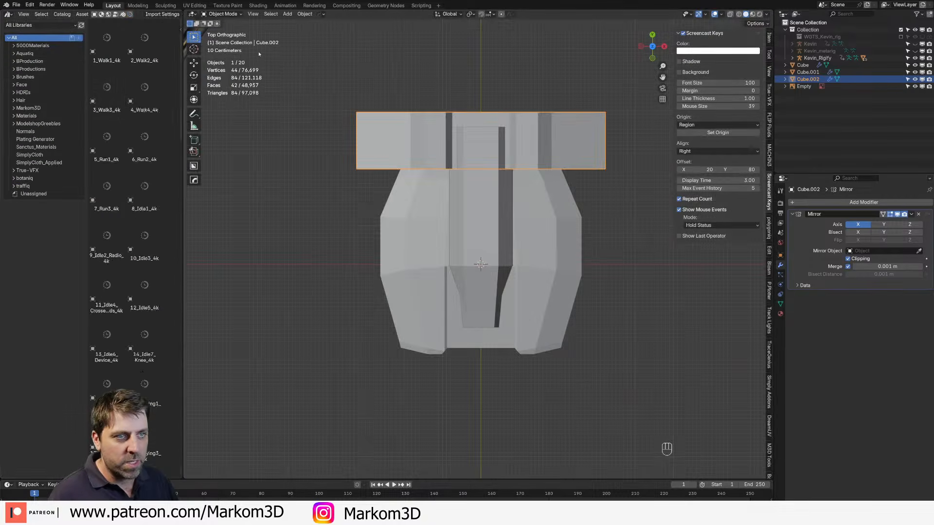
# Step: Open the Markom3D KitBash Engine catalog, widen the asset area and select the SM_Engine.029 asset
pyautogui.click(13, 108)
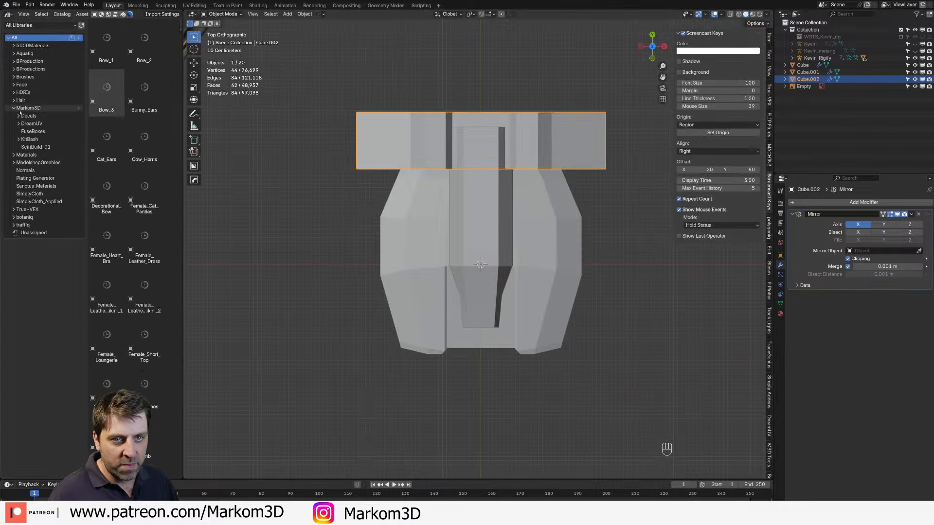
pyautogui.click(18, 139)
pyautogui.click(35, 147)
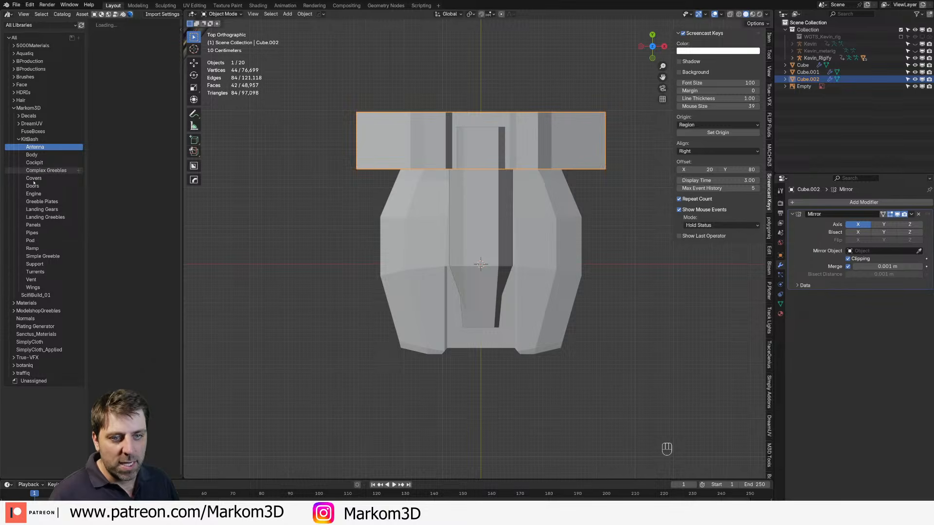
pyautogui.click(58, 201)
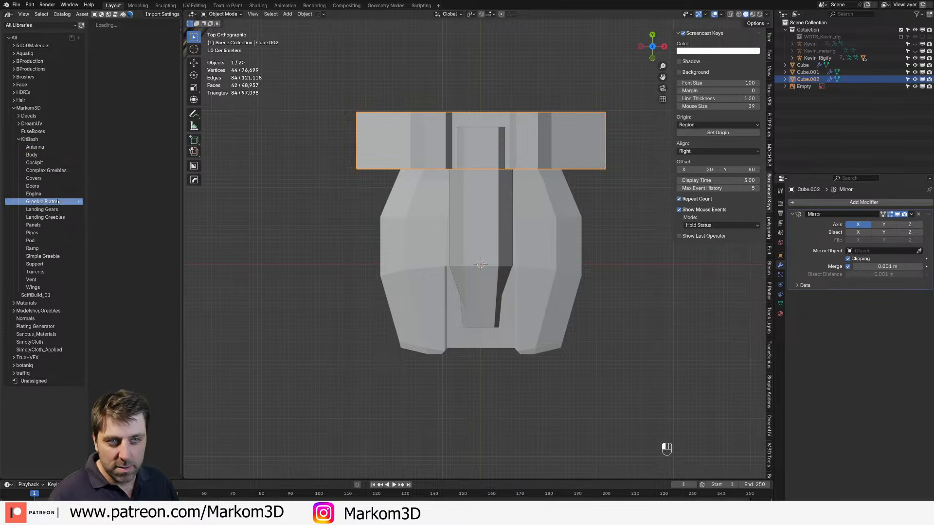
pyautogui.click(49, 195)
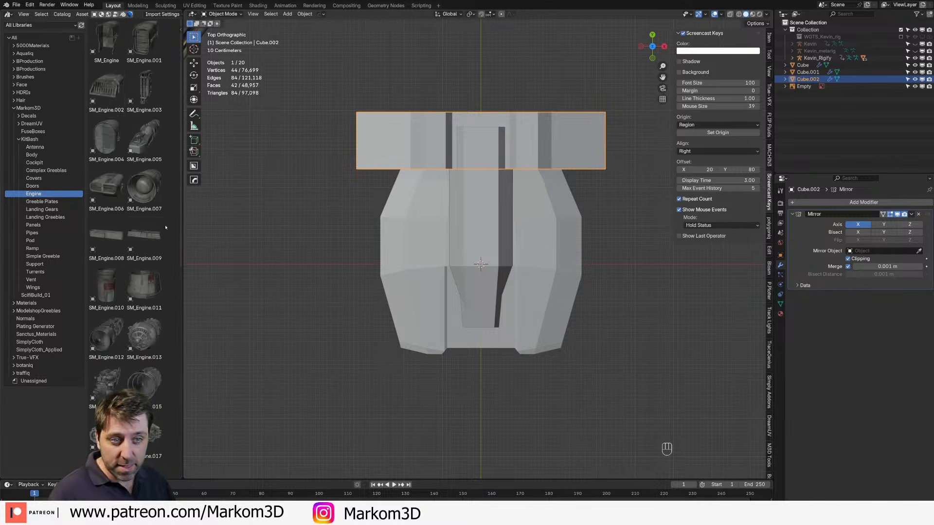
pyautogui.moveTo(184, 233); pyautogui.dragTo(240, 234)
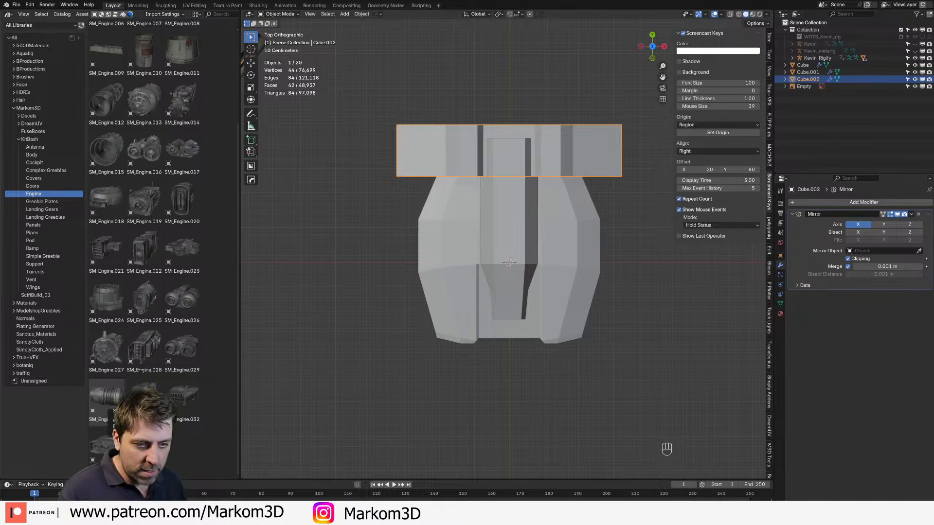
pyautogui.click(186, 363)
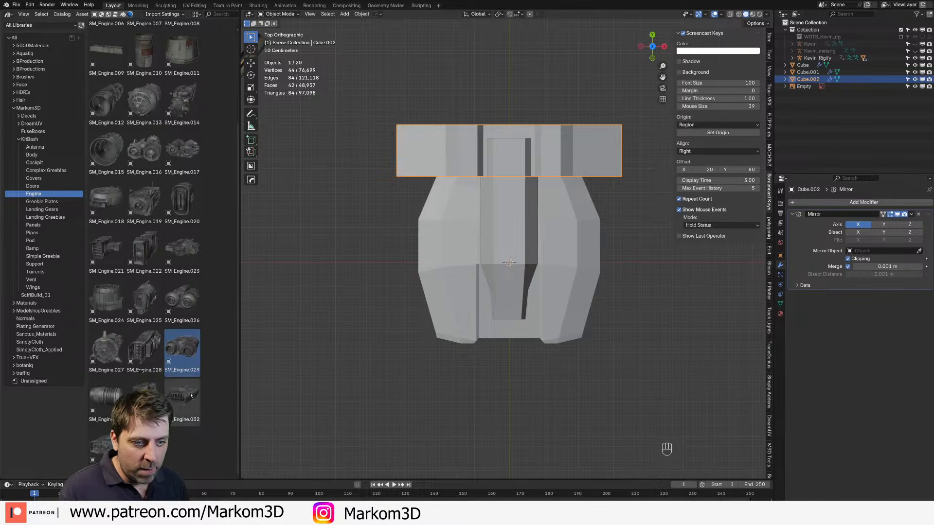
# Step: Try the SM_Engine.032 asset at the rear wing, scale it down, and delete it
pyautogui.moveTo(196, 396); pyautogui.dragTo(590, 153)
pyautogui.moveTo(489, 352); pyautogui.dragTo(401, 275, button='middle')
pyautogui.moveTo(496, 313); pyautogui.dragTo(597, 322, button='middle')
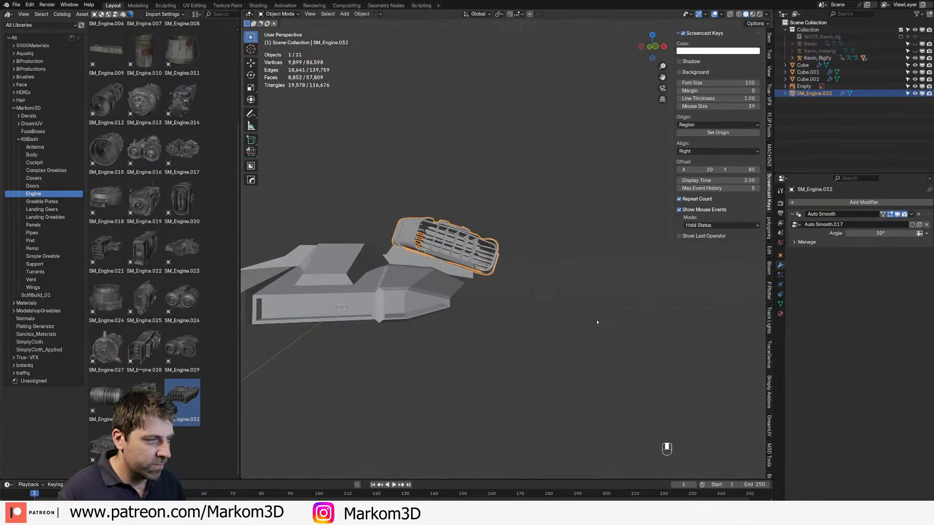
pyautogui.press('s')
pyautogui.click(437, 300)
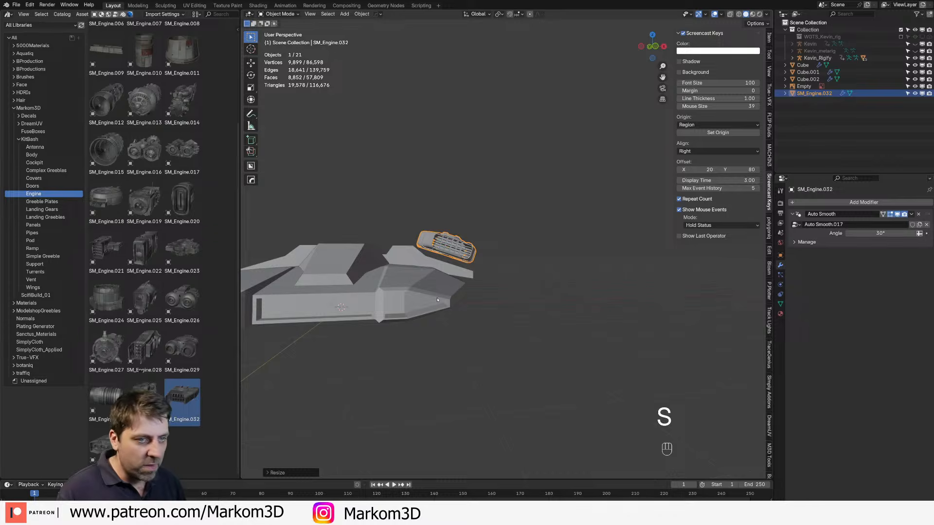
pyautogui.press('Delete')
# Step: Try the SM_Engine.010 asset on the ship and delete it
pyautogui.scroll(2, 438, 301)
pyautogui.scroll(5, 170, 227)
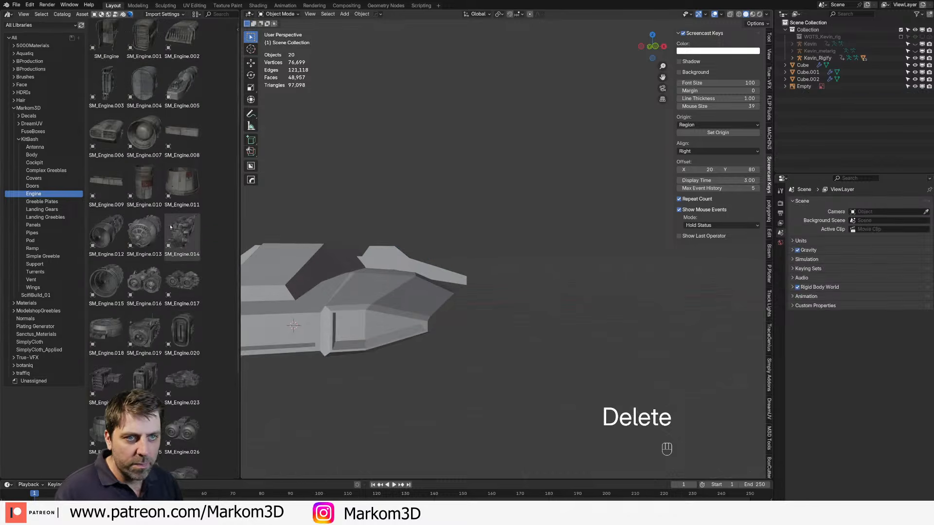
pyautogui.click(144, 38)
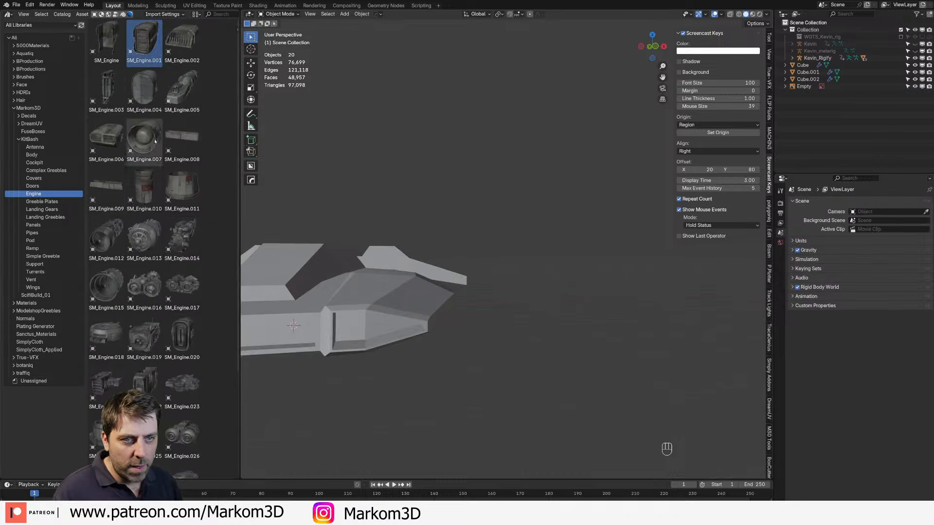
pyautogui.moveTo(144, 189); pyautogui.dragTo(344, 281)
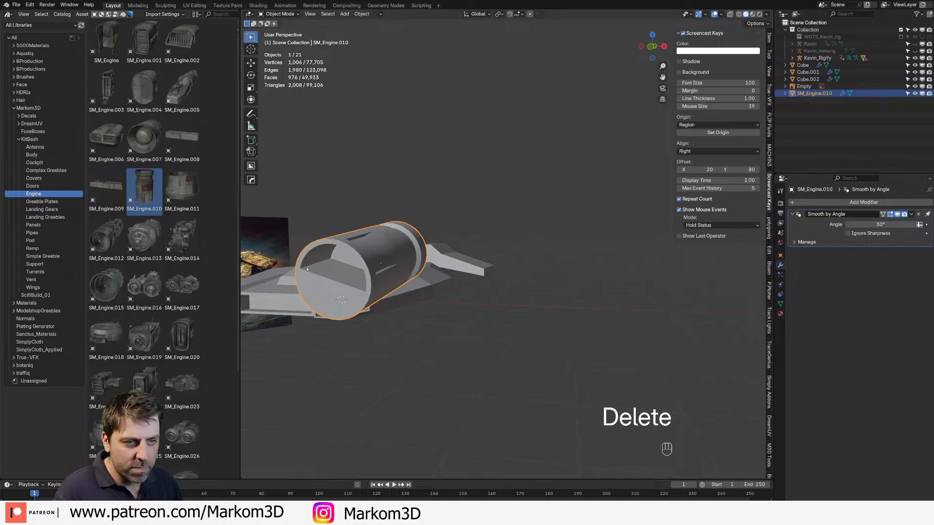
pyautogui.press('Delete')
# Step: Add the SM_Engine.012 asset near the ship's hull and scale it down uniformly to about 0.67
pyautogui.moveTo(107, 239); pyautogui.dragTo(385, 294)
pyautogui.moveTo(448, 330); pyautogui.dragTo(425, 313, button='middle')
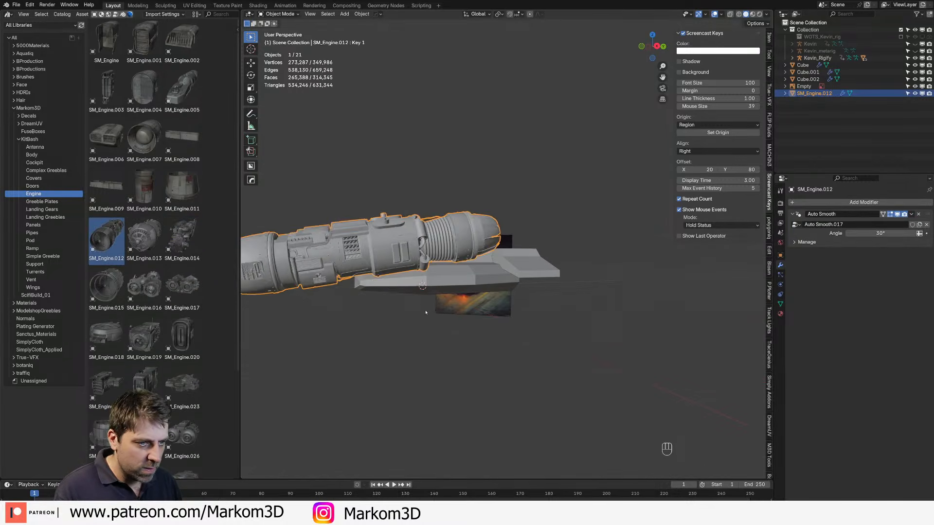
pyautogui.press('s')
pyautogui.press('KP_3')
pyautogui.click(390, 293)
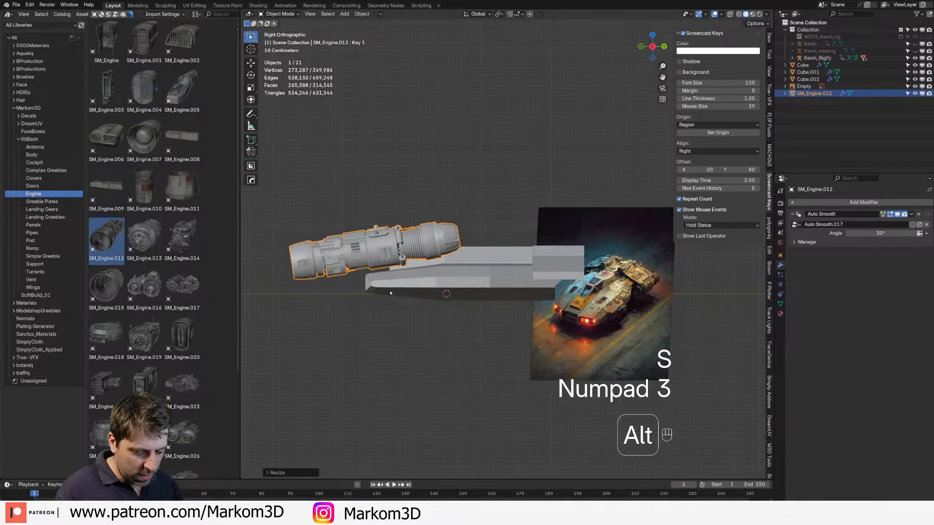
# Step: Reset the added engine's location to the world origin
pyautogui.hotkey('alt', 'r')
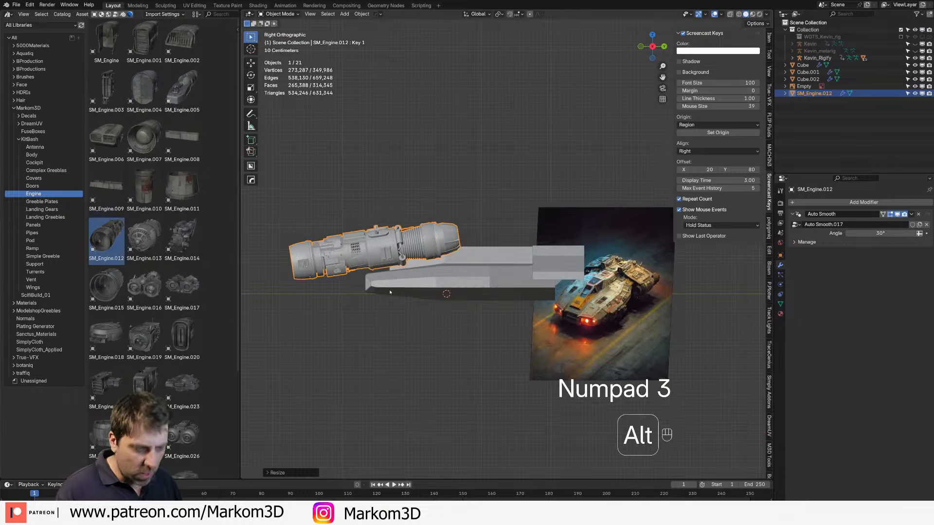
pyautogui.hotkey('alt', 'r')
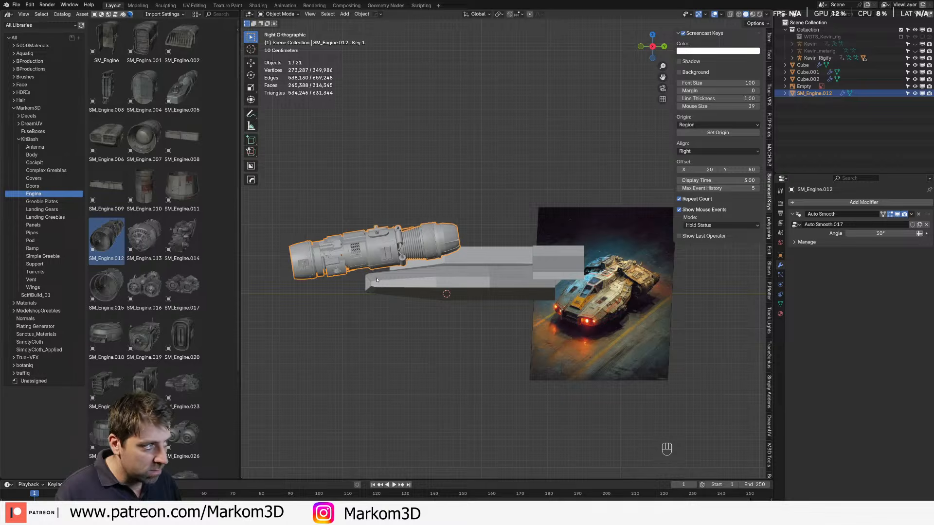
pyautogui.hotkey('alt', 'g')
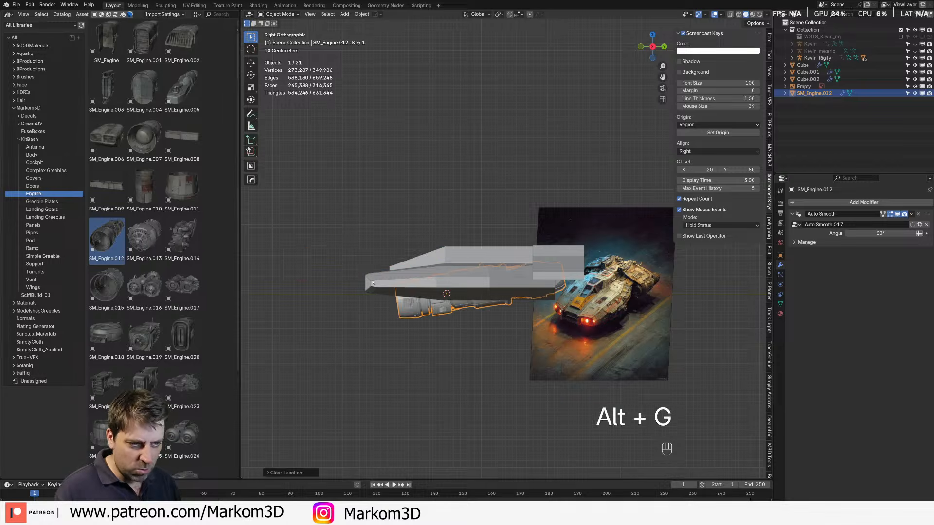
pyautogui.hotkey('alt', 'e')
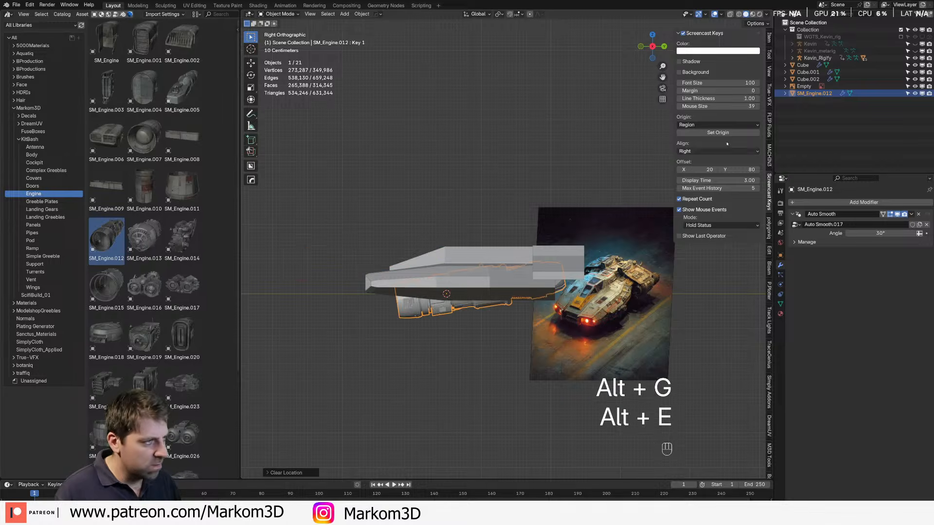
# Step: Set the engine's X, Y and Z rotation to 0°
pyautogui.click(771, 43)
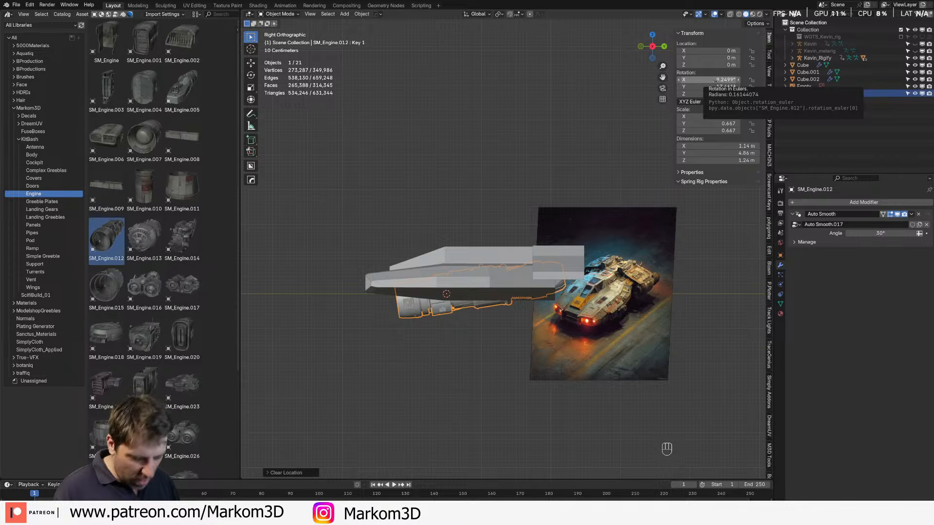
pyautogui.press('alt')
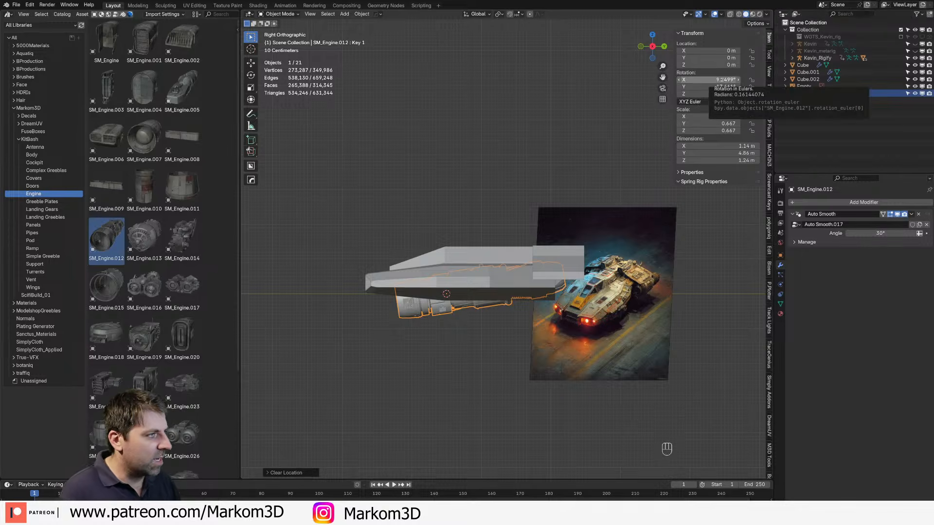
pyautogui.click(721, 80)
pyautogui.write('0')
pyautogui.press('Return')
pyautogui.click(720, 87)
pyautogui.write('0')
pyautogui.press('Return')
pyautogui.click(719, 94)
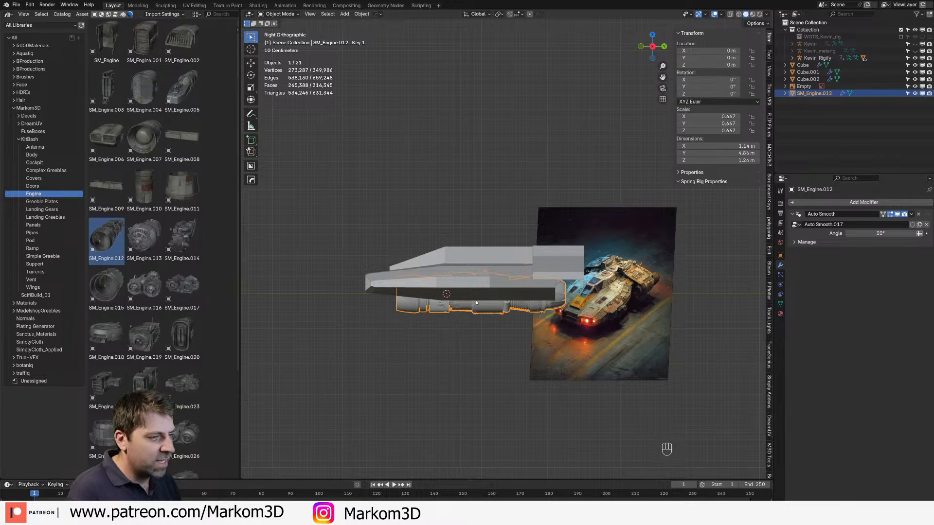
# Step: Scale the engine down to about 0.37, move it to the rear wing's outer end and raise it along Z
pyautogui.press('KP_7')
pyautogui.press('g')
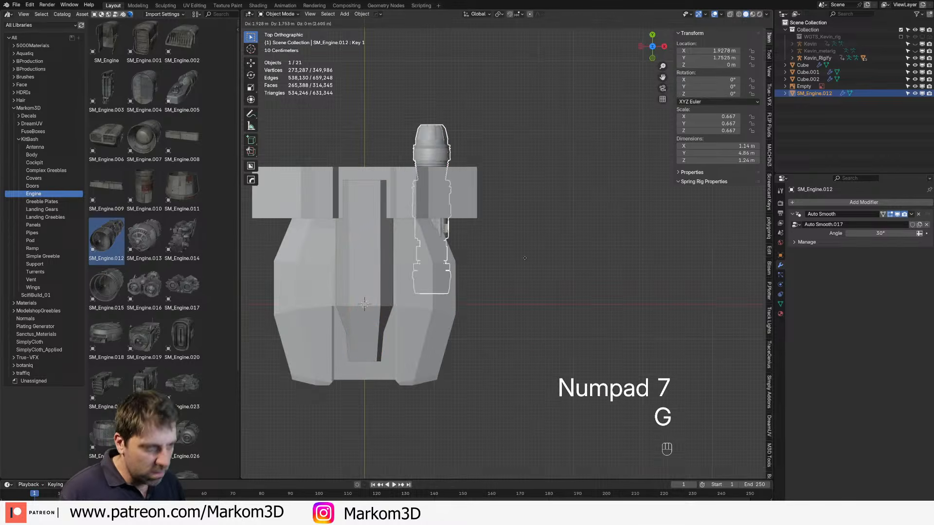
pyautogui.press('s')
pyautogui.press('g')
pyautogui.moveTo(529, 215); pyautogui.dragTo(456, 136, button='middle')
pyautogui.scroll(3, 457, 141)
pyautogui.press('g')
pyautogui.press('z')
pyautogui.click(519, 315)
pyautogui.press('KP_3')
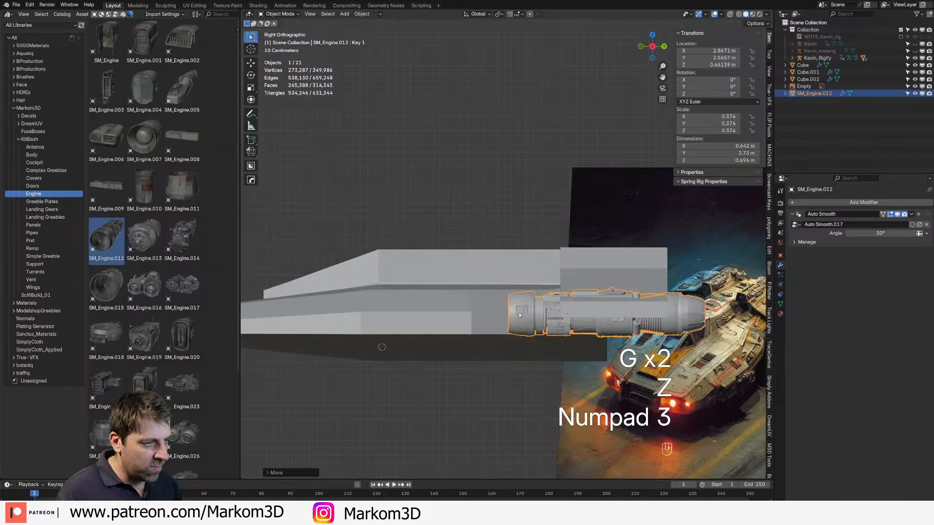
# Step: Try fitting the engine against the wing tip at a scale of about 0.56 and delete it
pyautogui.press('KP_1')
pyautogui.press('g')
pyautogui.click(529, 318)
pyautogui.press('s')
pyautogui.click(565, 343)
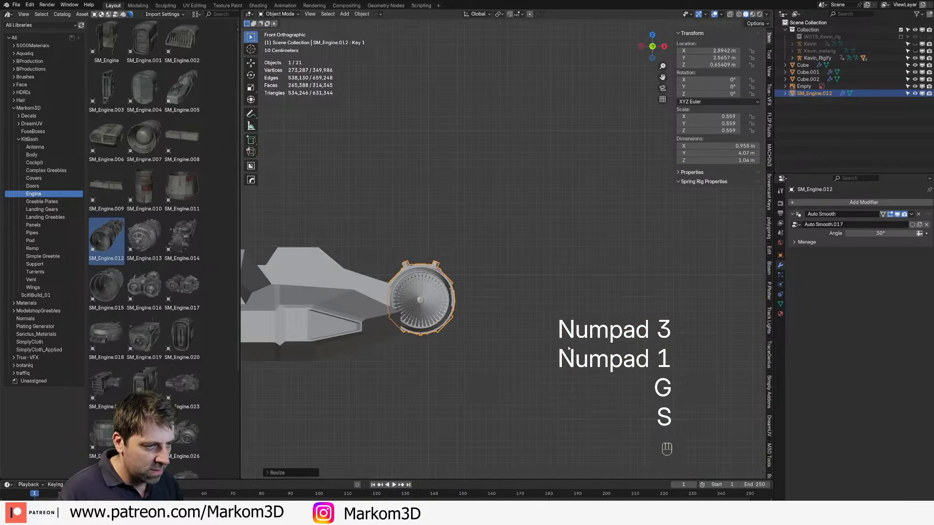
pyautogui.press('g')
pyautogui.click(558, 337)
pyautogui.moveTo(558, 337); pyautogui.dragTo(443, 336, button='middle')
pyautogui.scroll(-3, 459, 351)
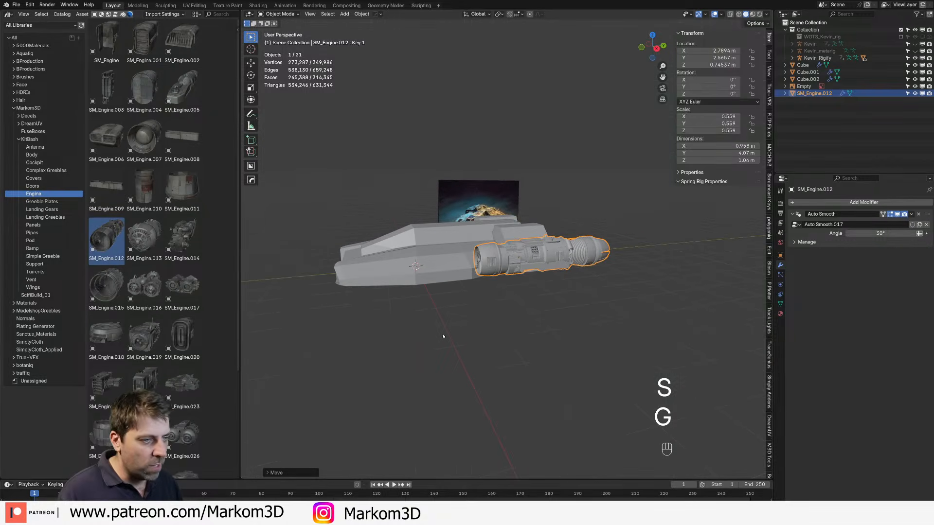
pyautogui.press('Delete')
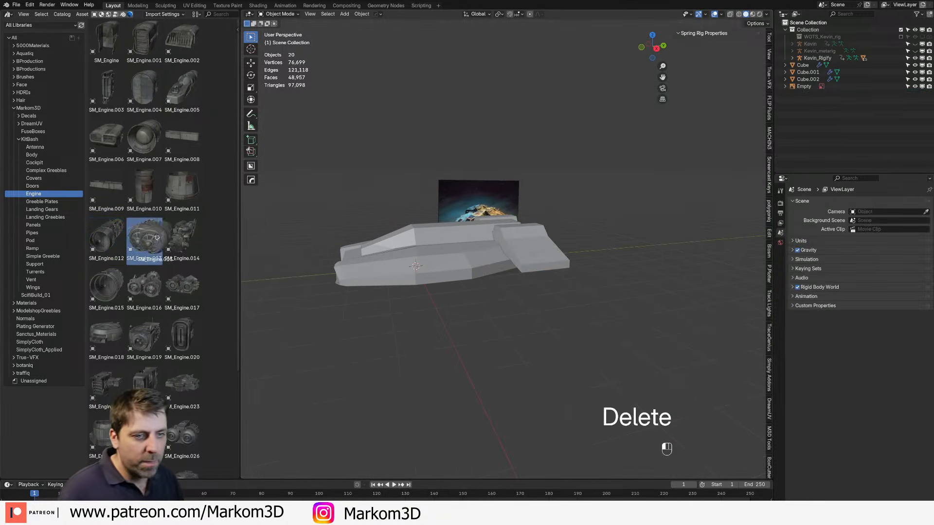
# Step: Try the SM_Engine.013 and SM_Engine.019 assets beside the ship, deleting each one after viewing it
pyautogui.moveTo(144, 239); pyautogui.dragTo(468, 321)
pyautogui.moveTo(468, 320); pyautogui.dragTo(301, 287, button='middle')
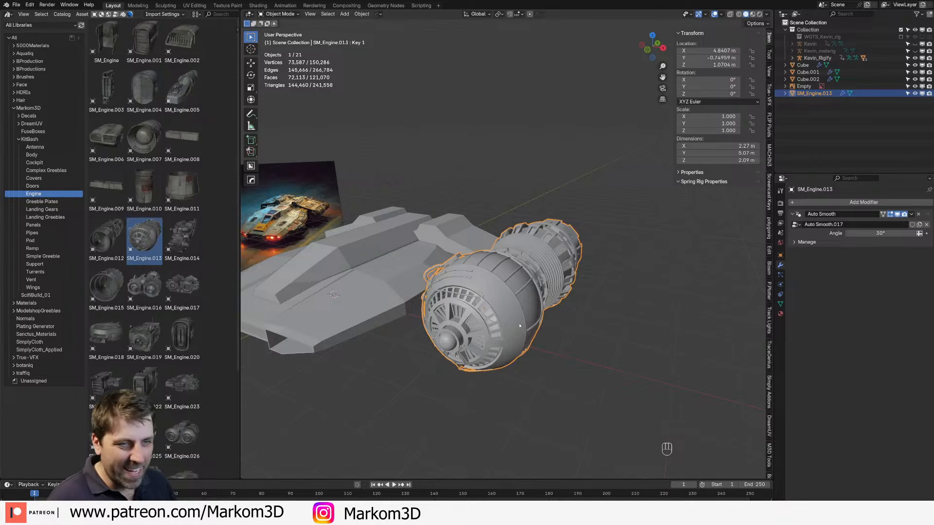
pyautogui.press('Delete')
pyautogui.click(202, 239)
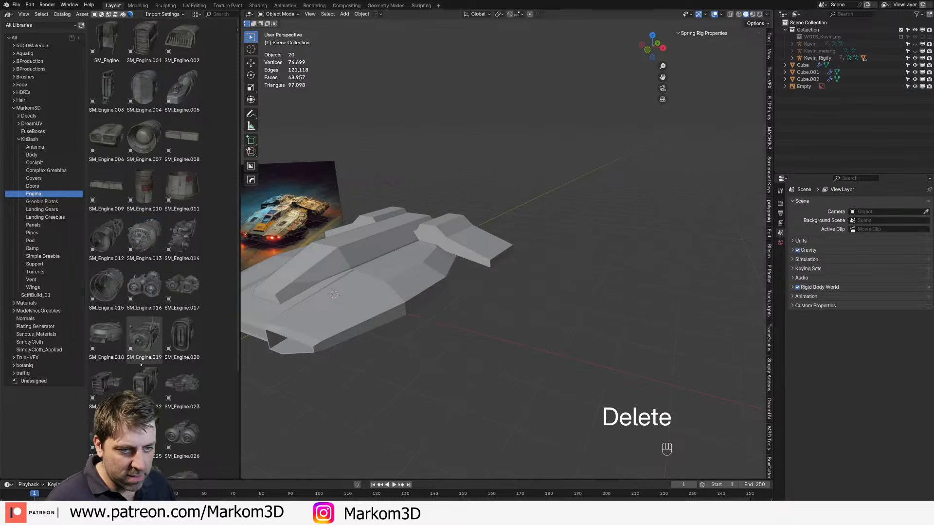
pyautogui.moveTo(144, 335); pyautogui.dragTo(484, 339)
pyautogui.moveTo(484, 339); pyautogui.dragTo(540, 337, button='middle')
pyautogui.press('Delete')
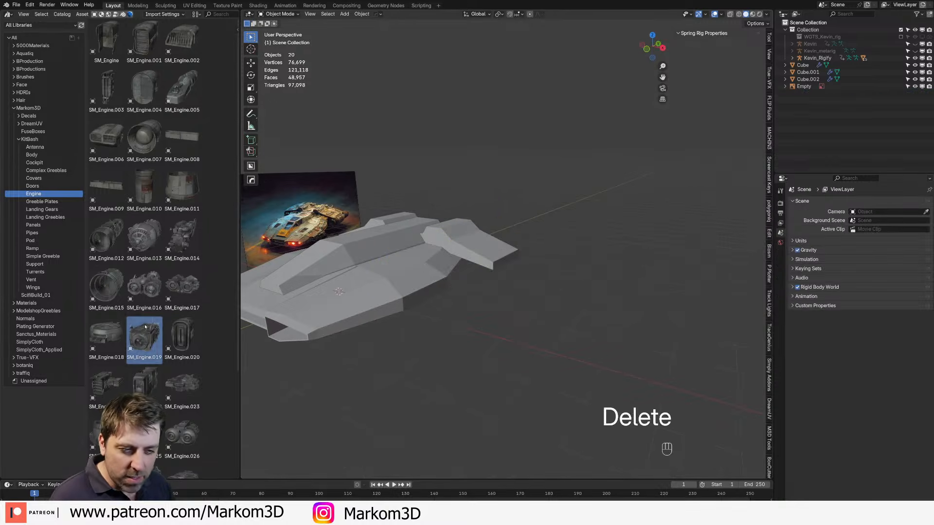
# Step: Try the SM_Engine.025 asset beside the ship and delete it
pyautogui.scroll(-3, 120, 391)
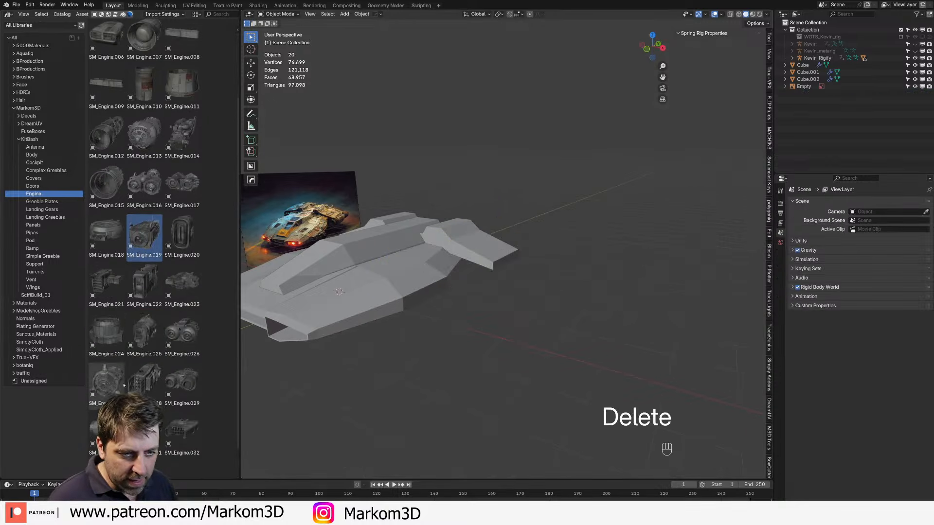
pyautogui.moveTo(144, 336); pyautogui.dragTo(491, 315)
pyautogui.moveTo(491, 316); pyautogui.dragTo(511, 267, button='middle')
pyautogui.press('Delete')
# Step: Add the SM_Engine.030 asset beside the ship and rotate it -90° about the Z axis
pyautogui.moveTo(106, 428); pyautogui.dragTo(470, 344)
pyautogui.moveTo(471, 344); pyautogui.dragTo(490, 331, button='middle')
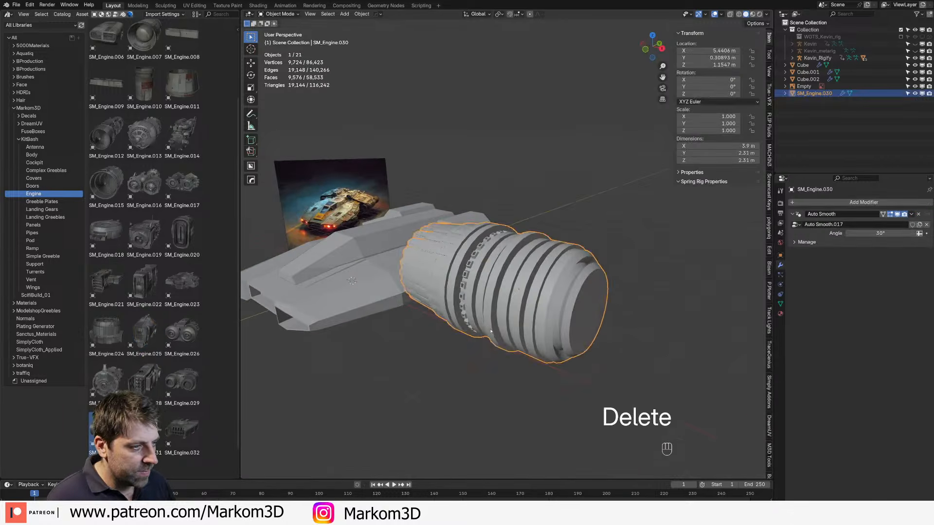
pyautogui.press('r')
pyautogui.press('z')
pyautogui.press('KP_9')
pyautogui.press('KP_0')
pyautogui.press('KP_Subtract')
pyautogui.press('KP_Enter')
# Step: Move the engine onto the rear wing's outer end in top view and scale it down to about 0.65
pyautogui.press('KP_7')
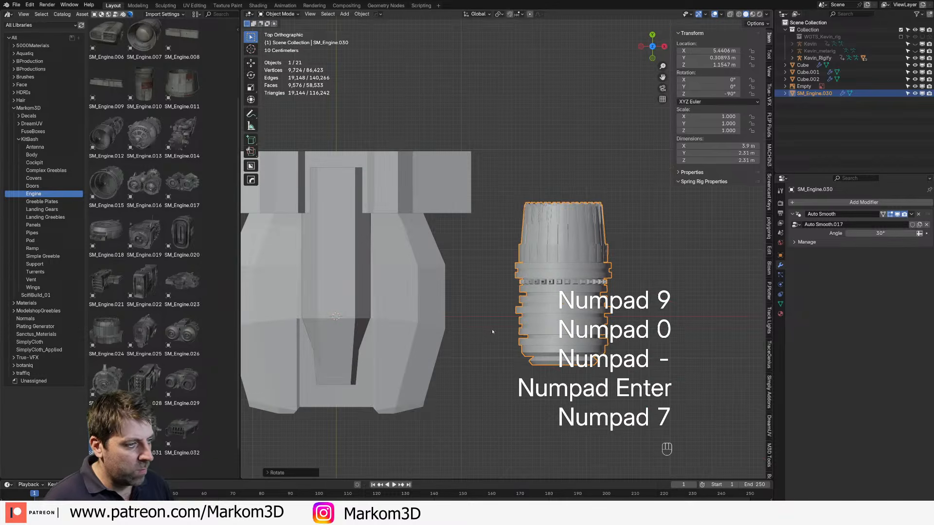
pyautogui.press('g')
pyautogui.press('s')
pyautogui.press('g')
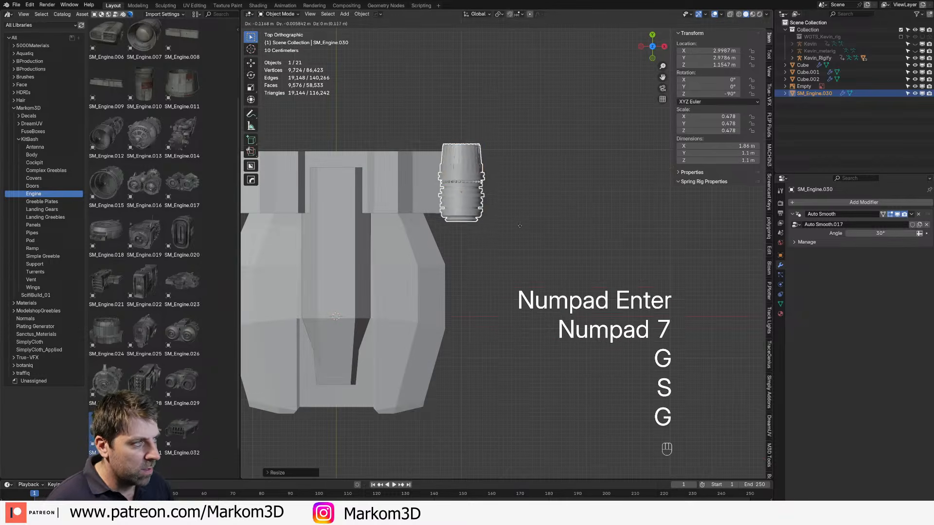
pyautogui.press('s')
pyautogui.click(537, 234)
# Step: Lower the engine to the wing tip's height in side view and scale it to about 0.42
pyautogui.press('KP_3')
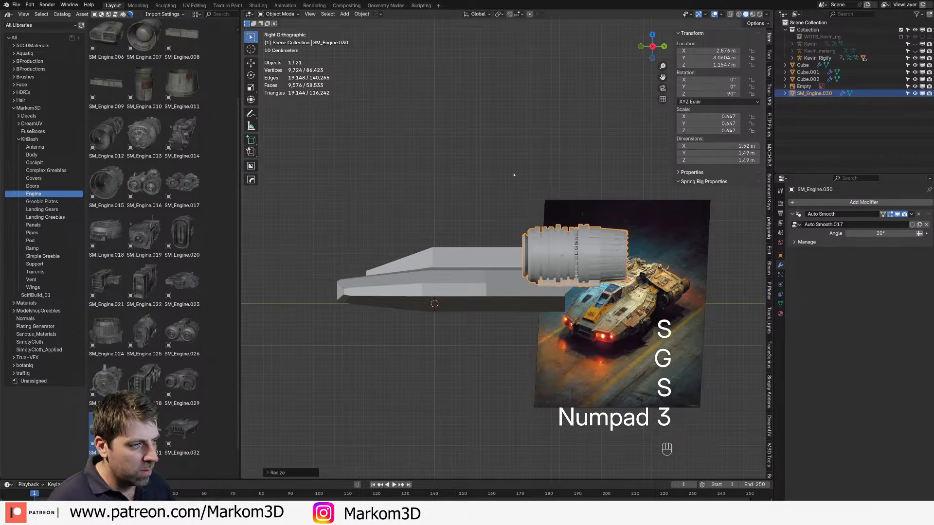
pyautogui.press('g')
pyautogui.press('s')
pyautogui.press('g')
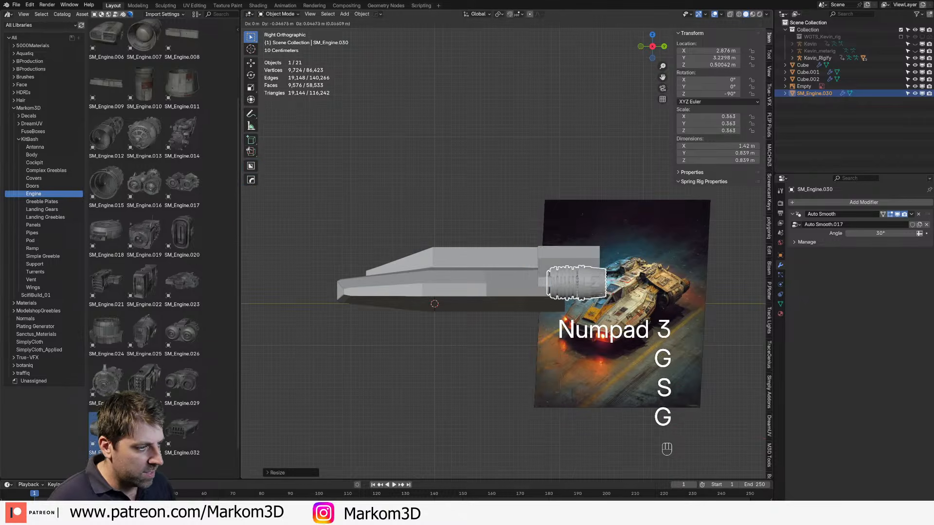
pyautogui.click(585, 275)
pyautogui.moveTo(586, 274); pyautogui.dragTo(632, 321, button='middle')
pyautogui.press('s')
pyautogui.click(646, 334)
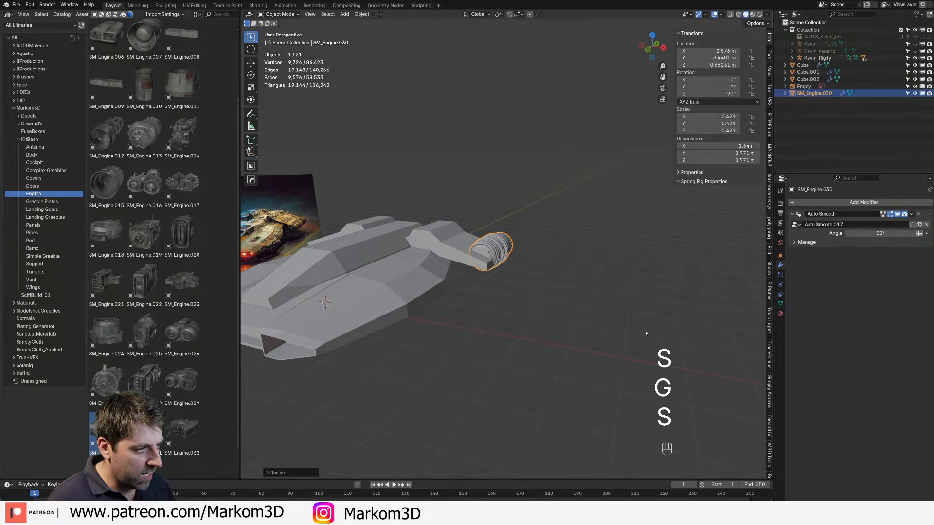
# Step: Shift the engine outward on the wing tip in top view to about X 3.02 m, Y 3.41 m
pyautogui.press('KP_7')
pyautogui.press('g')
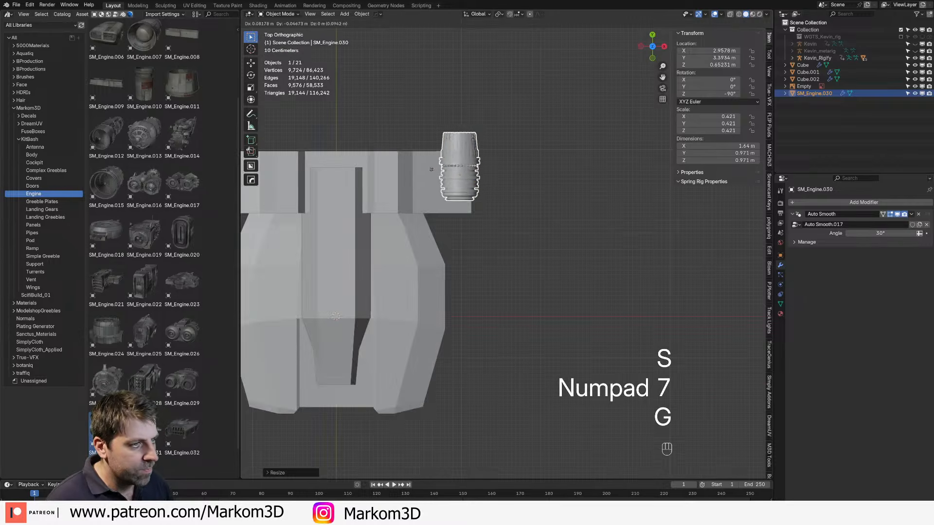
pyautogui.click(434, 170)
# Step: Check the engine's placement from the ship's front and select the central cockpit hull object
pyautogui.moveTo(522, 311); pyautogui.dragTo(477, 235, button='middle')
pyautogui.moveTo(481, 297); pyautogui.dragTo(729, 299, button='middle')
pyautogui.moveTo(559, 298); pyautogui.dragTo(520, 300, button='middle')
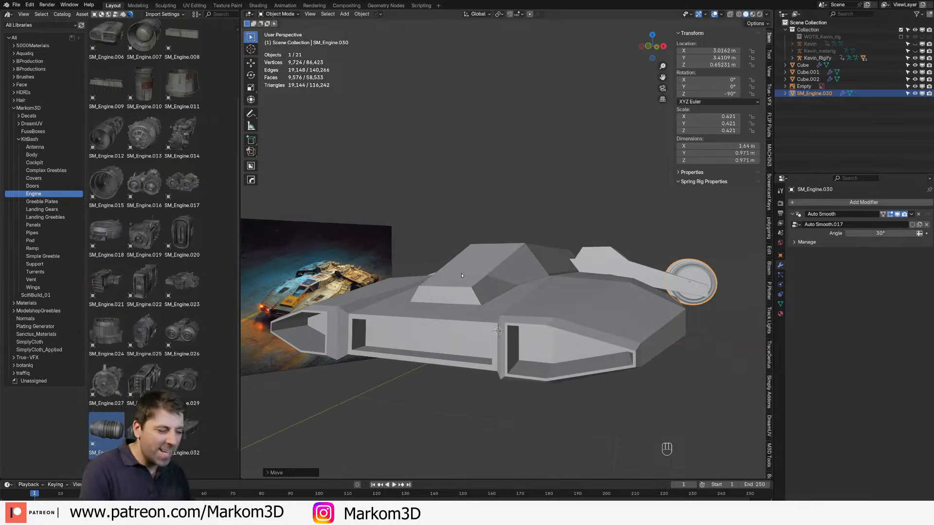
pyautogui.moveTo(469, 266); pyautogui.dragTo(455, 312, button='middle')
pyautogui.click(455, 313)
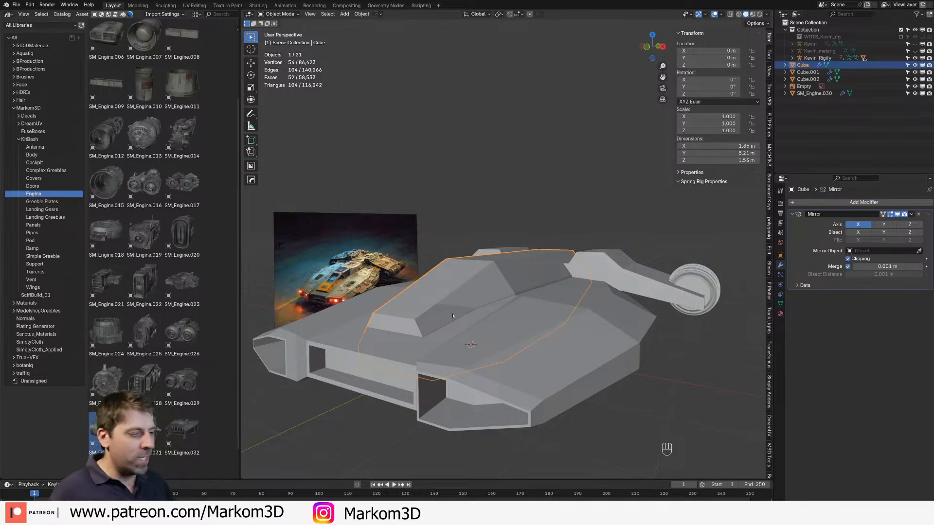
# Step: Add a Mirror modifier on X to the kitbash engine, using the central fuselage (Cube) as the mirror object
pyautogui.moveTo(453, 316); pyautogui.dragTo(430, 254, button='middle')
pyautogui.click(363, 246)
pyautogui.click(820, 203)
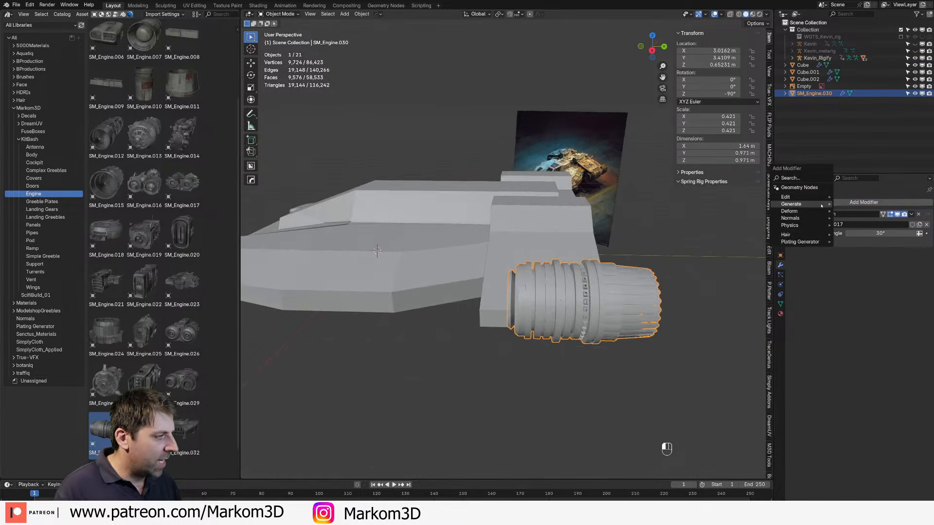
pyautogui.moveTo(822, 204)
pyautogui.click(851, 253)
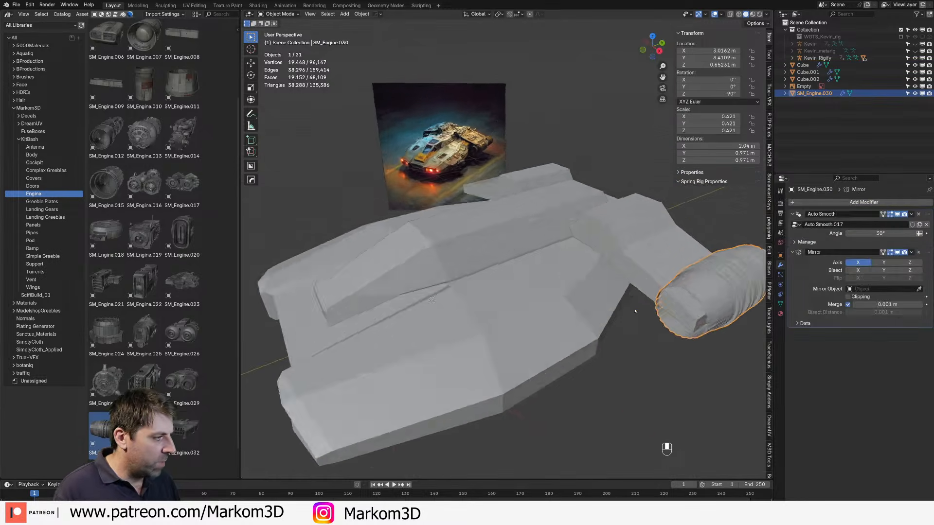
pyautogui.click(415, 279)
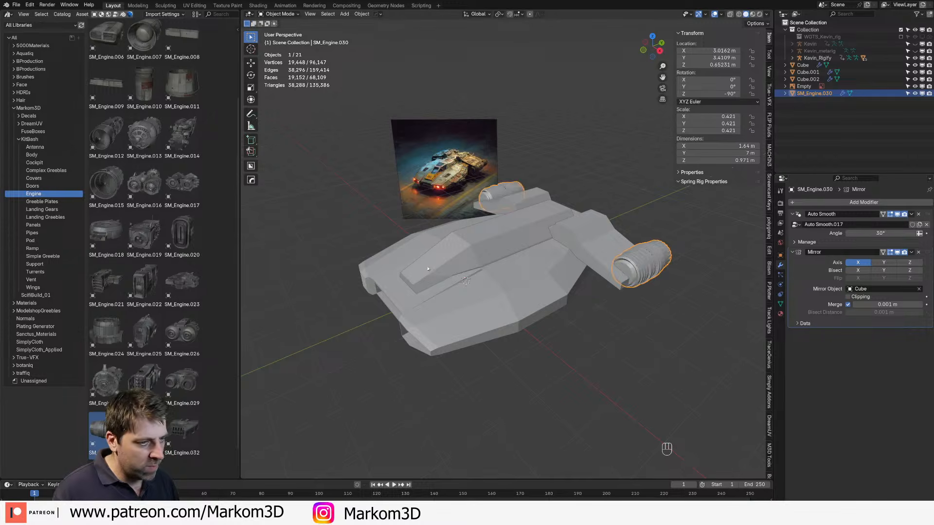
# Step: Scale the mirrored engines up to about 0.572 and reposition them at about X 2.43 m, Y 3.80 m
pyautogui.moveTo(607, 313); pyautogui.dragTo(456, 292, button='middle')
pyautogui.press('KP_7')
pyautogui.scroll(2, 628, 301)
pyautogui.scroll(-3, 467, 301)
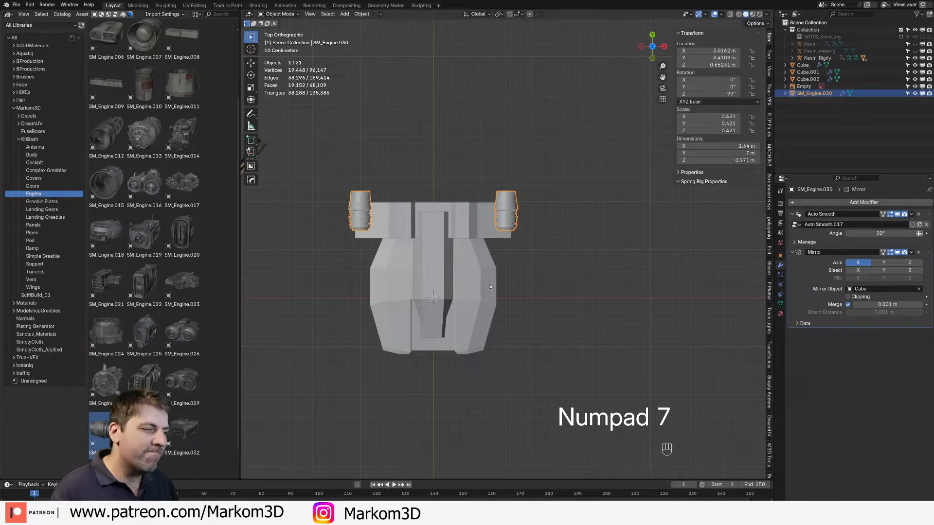
pyautogui.press('s')
pyautogui.click(520, 291)
pyautogui.press('g')
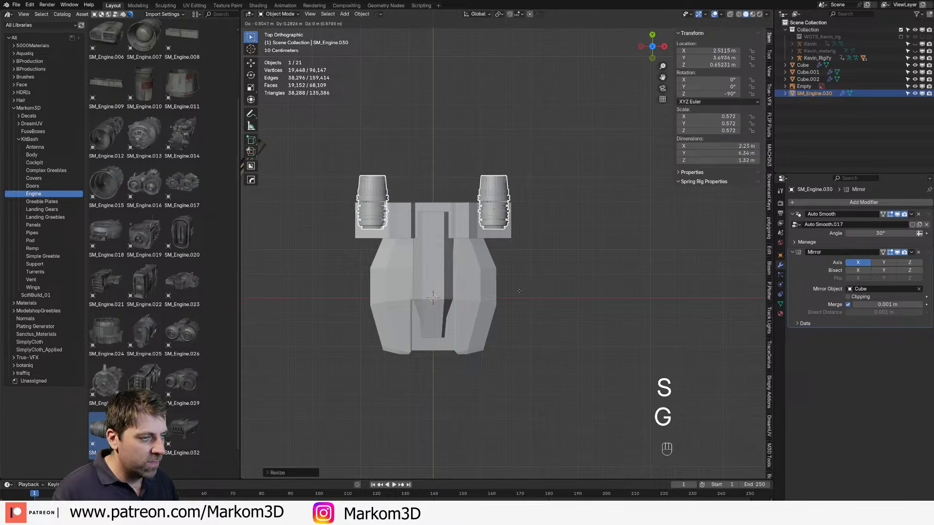
pyautogui.click(518, 290)
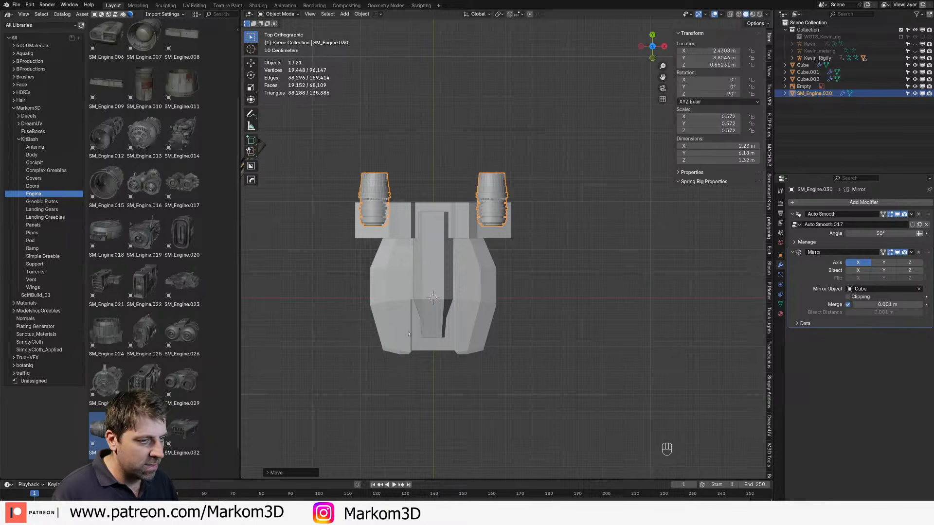
# Step: Examine the ship's proportions and engine placement from the front and the side
pyautogui.moveTo(522, 321); pyautogui.dragTo(509, 255, button='middle')
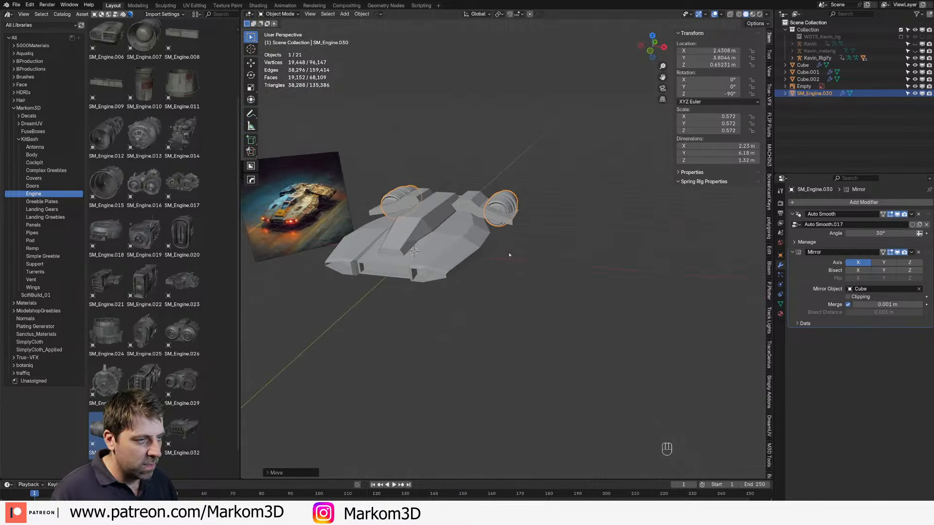
pyautogui.press('KP_1')
pyautogui.click(509, 255)
pyautogui.scroll(3, 438, 272)
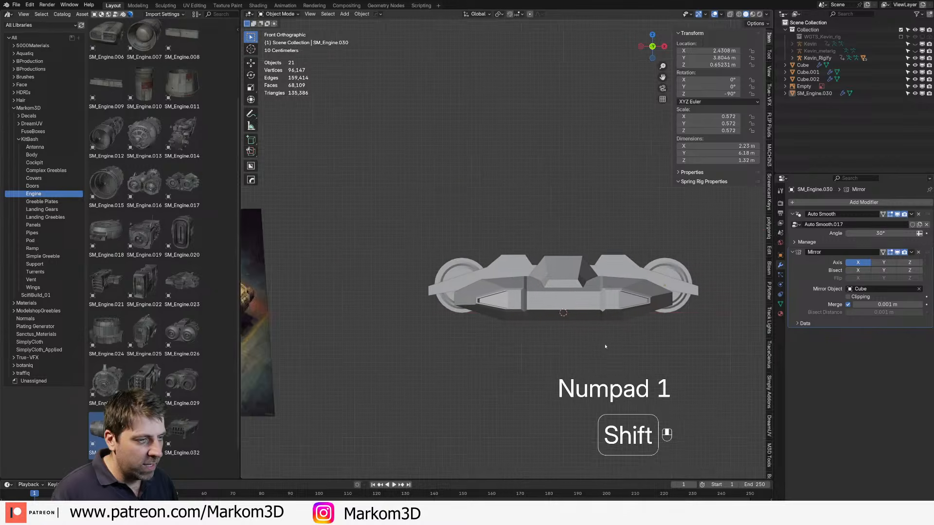
pyautogui.keyDown('shift'); pyautogui.hscroll(-4, 501, 298); pyautogui.keyUp('shift')
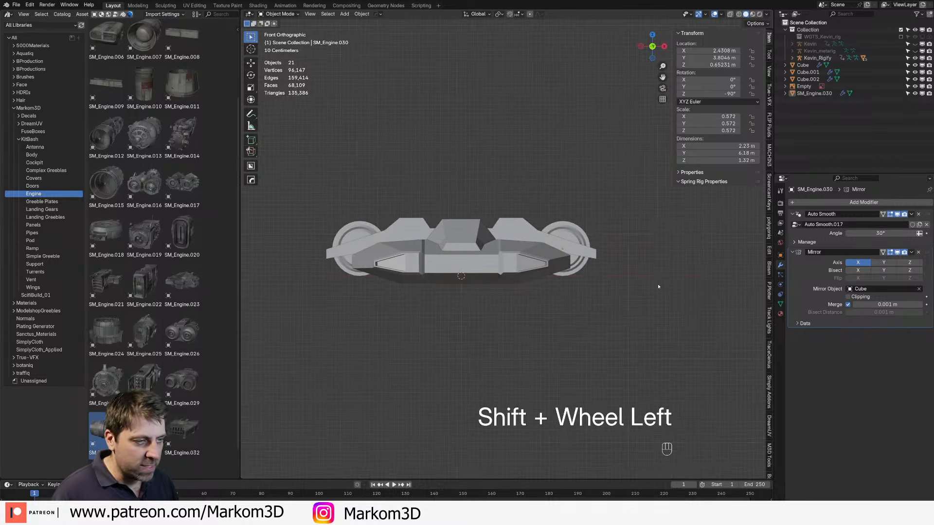
pyautogui.press('KP_3')
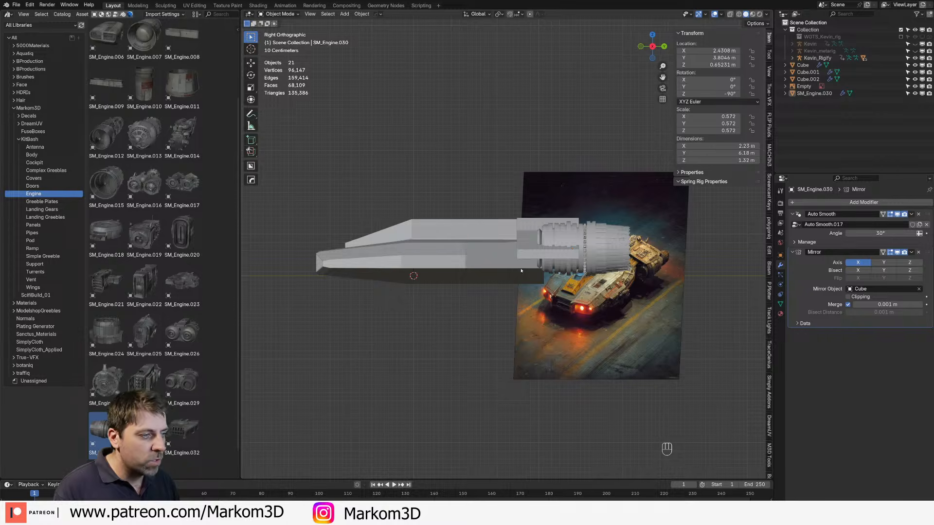
pyautogui.moveTo(521, 270); pyautogui.dragTo(495, 285, button='middle')
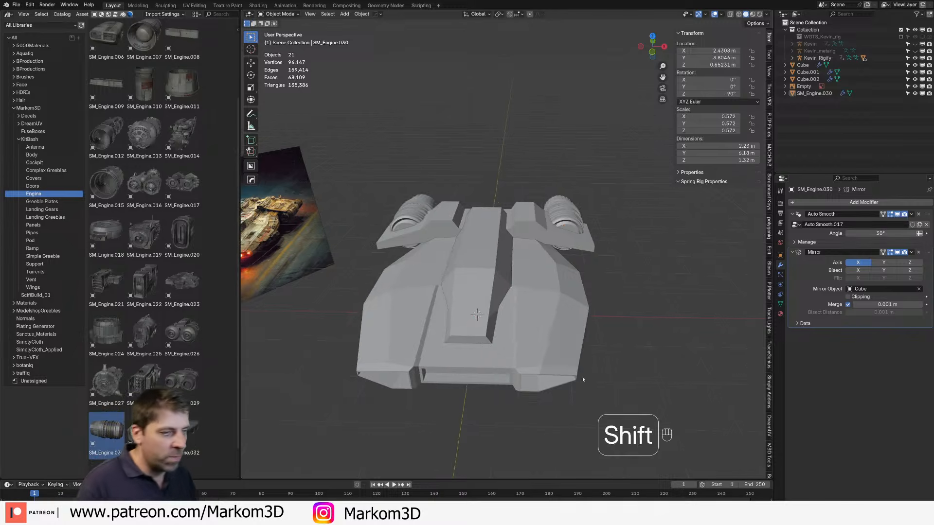
# Step: Try to move the outer end face of the engine mount along the Y axis
pyautogui.moveTo(565, 377); pyautogui.dragTo(579, 291, button='middle')
pyautogui.click(564, 276)
pyautogui.press('Tab')
pyautogui.press('3')
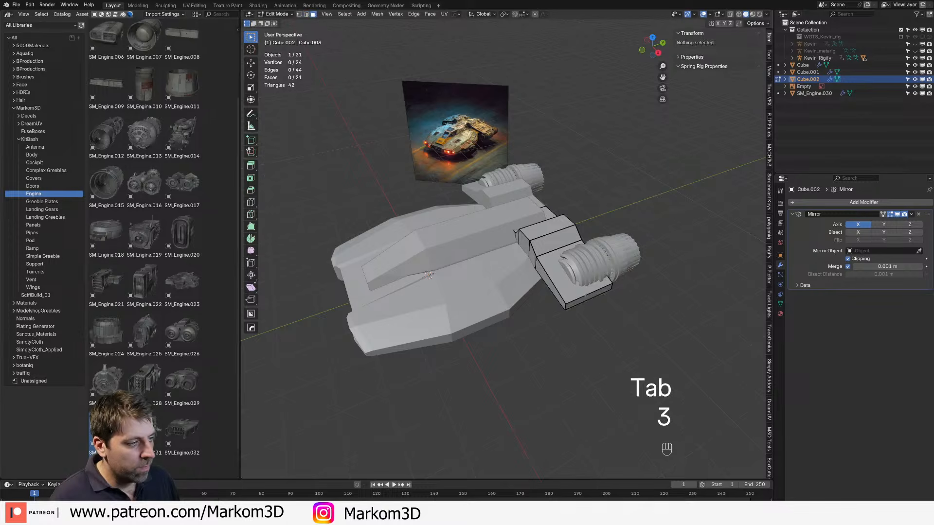
pyautogui.click(584, 299)
pyautogui.press('KP_7')
pyautogui.press('g')
pyautogui.press('y')
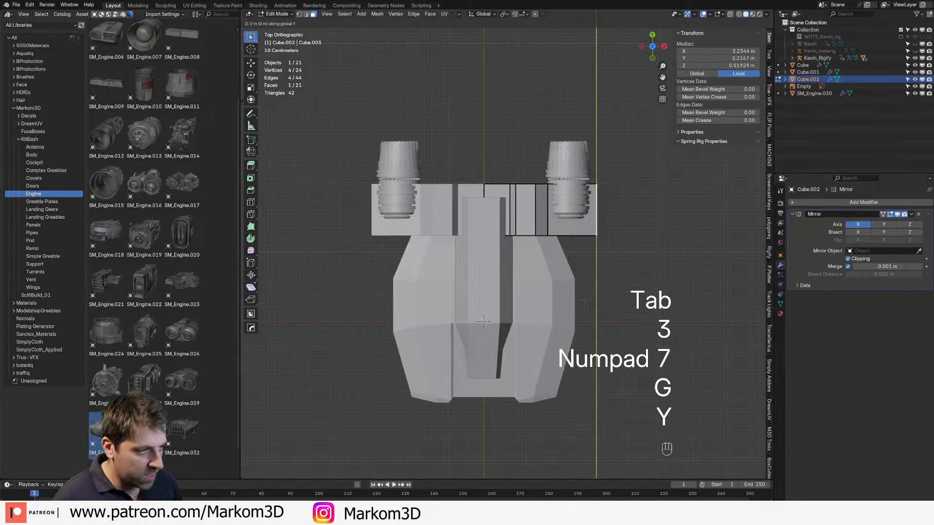
pyautogui.click(592, 240)
pyautogui.press('Tab')
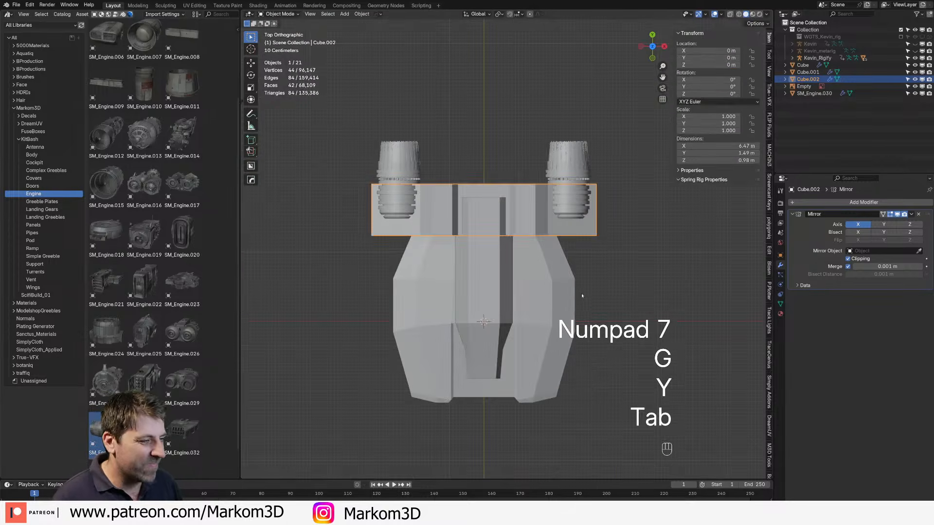
pyautogui.moveTo(582, 292); pyautogui.dragTo(583, 234, button='middle')
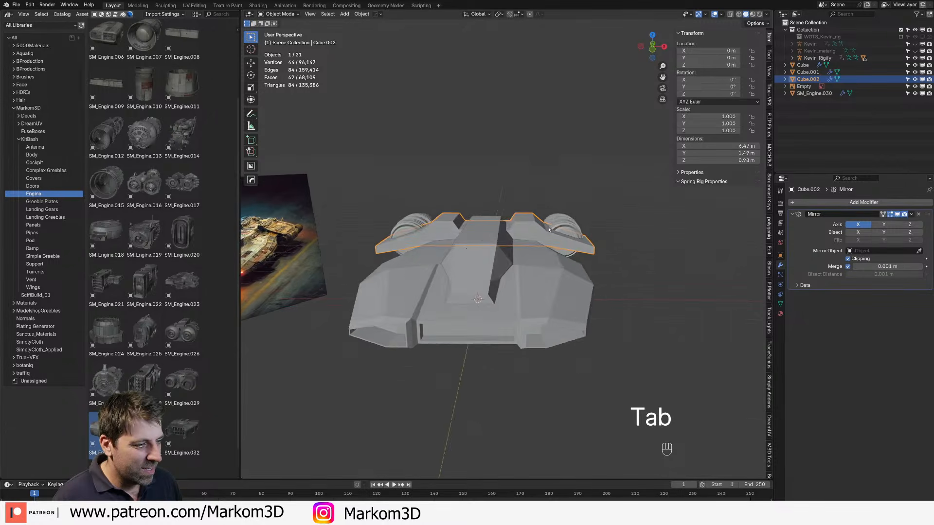
pyautogui.click(487, 259)
pyautogui.moveTo(490, 269); pyautogui.dragTo(456, 261, button='middle')
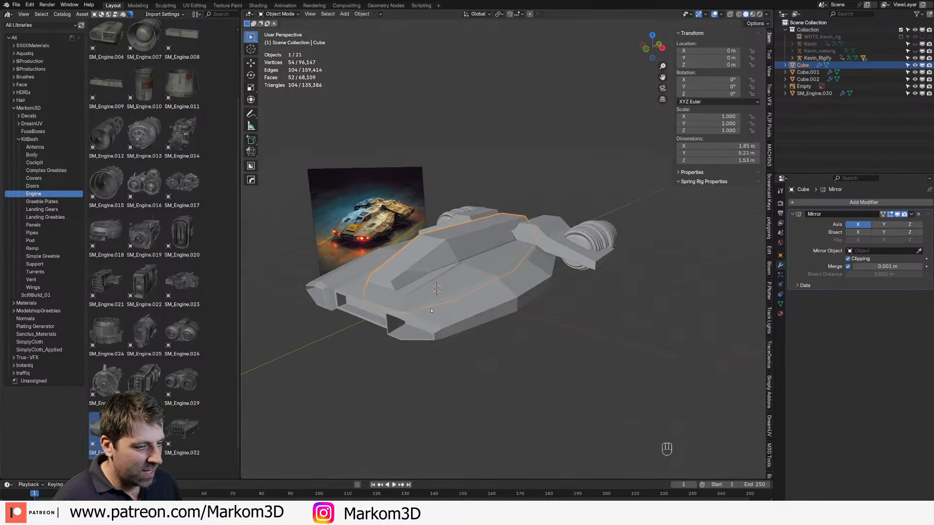
pyautogui.click(479, 326)
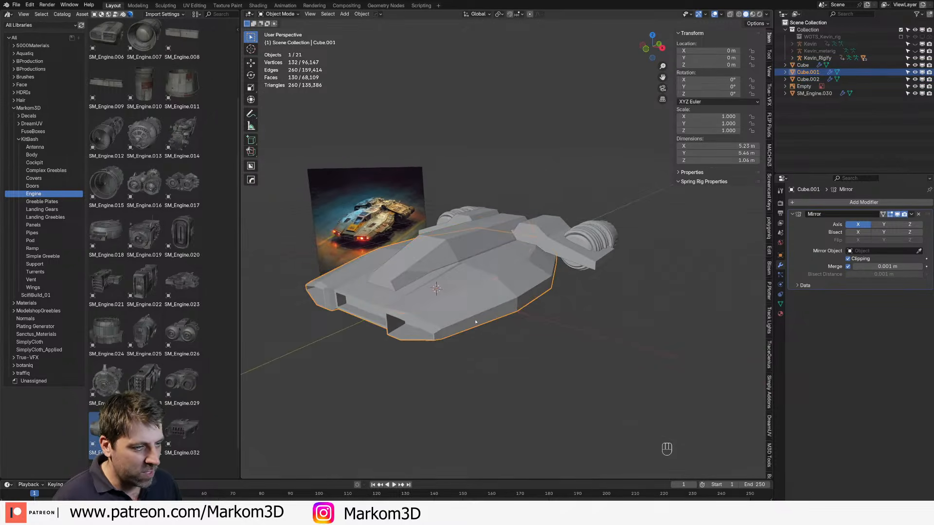
pyautogui.moveTo(476, 322); pyautogui.dragTo(449, 302, button='middle')
pyautogui.scroll(-1, 450, 303)
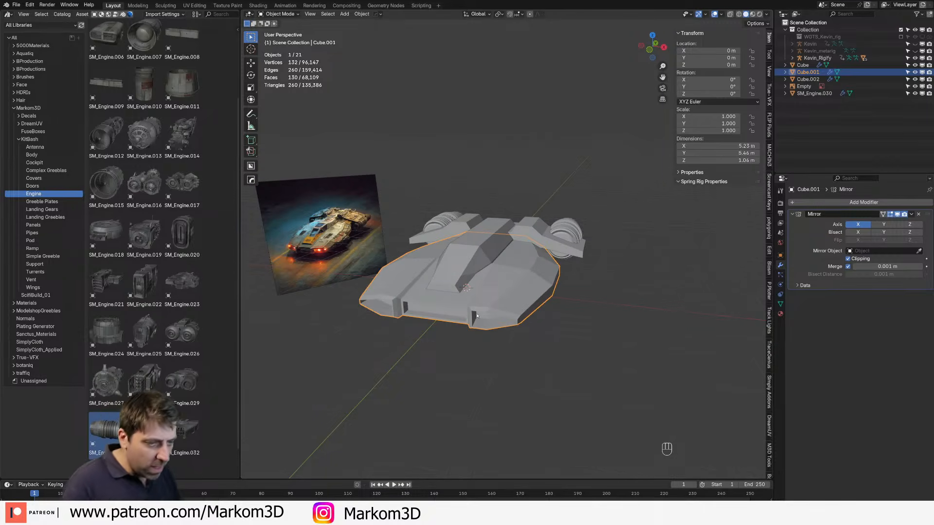
# Step: Duplicate the main hull, central fuselage and engine mount in place
pyautogui.press('a')
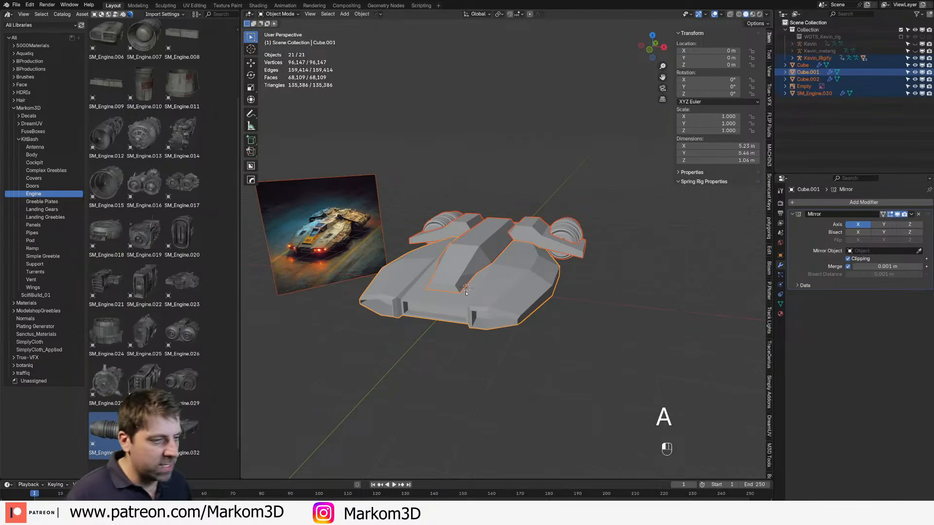
pyautogui.click(466, 292)
pyautogui.keyDown('shift'); pyautogui.click(543, 236); pyautogui.keyUp('shift')
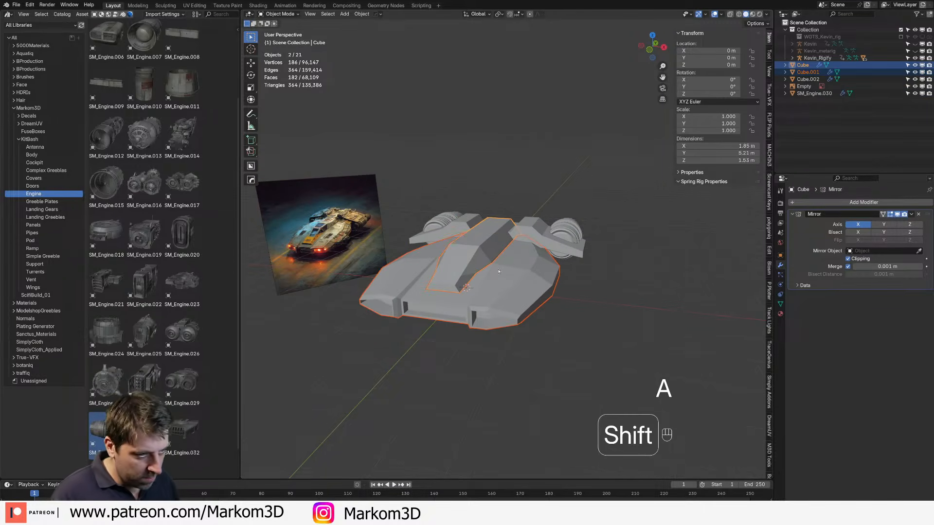
pyautogui.keyDown('shift'); pyautogui.click(543, 236); pyautogui.keyUp('shift')
pyautogui.hotkey('shift', 'd')
pyautogui.rightClick(491, 345)
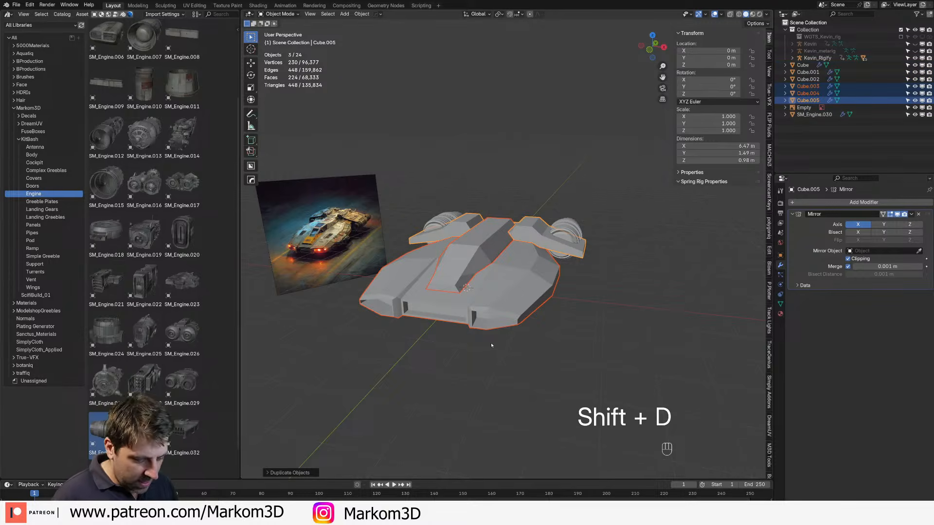
# Step: Move the three duplicates to a new collection named jUNK and exclude it from the view layer
pyautogui.press('m')
pyautogui.click(491, 344)
pyautogui.write('jUNK')
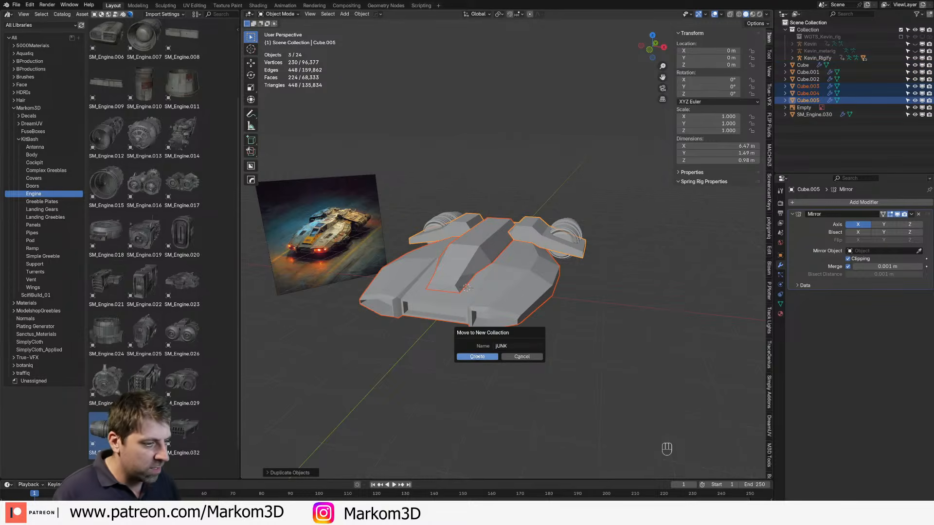
pyautogui.click(477, 356)
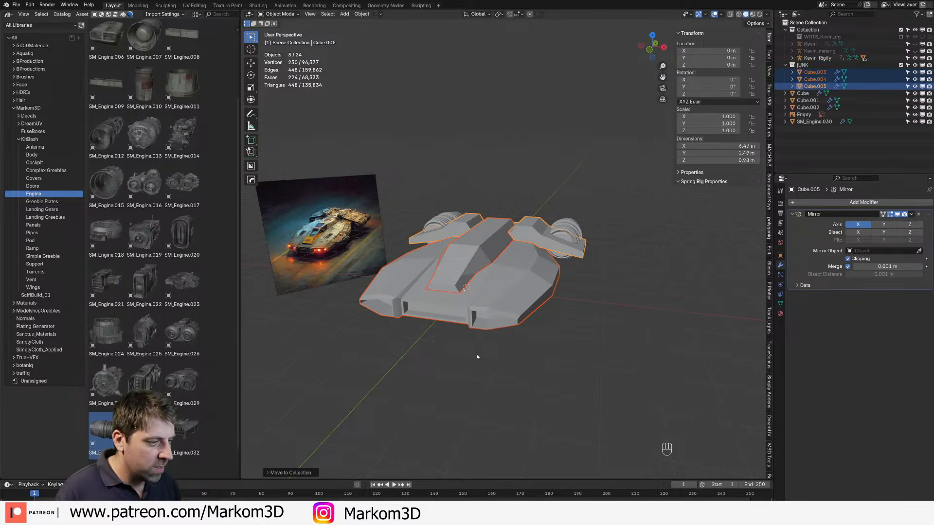
pyautogui.click(900, 64)
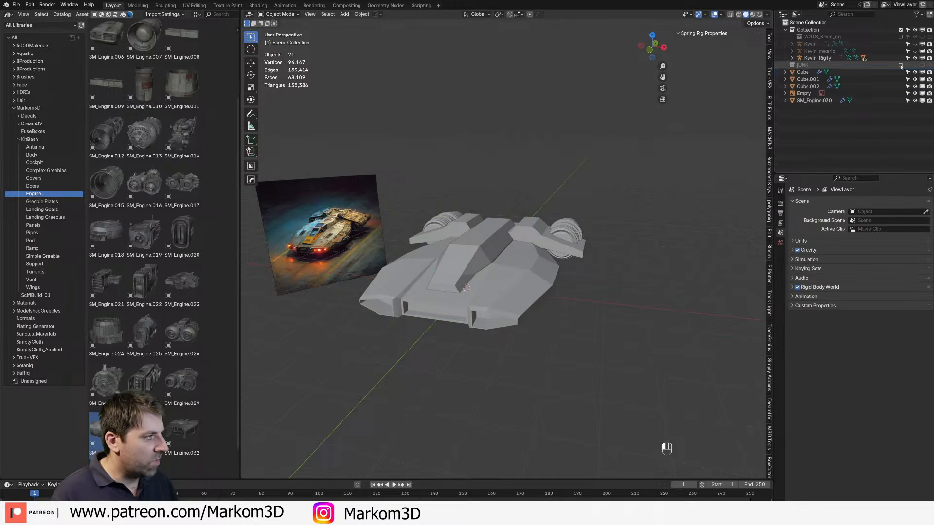
# Step: Select the main hull and examine its shape from several angles against the reference image
pyautogui.moveTo(658, 247); pyautogui.dragTo(617, 253, button='middle')
pyautogui.click(439, 305)
pyautogui.scroll(3, 438, 304)
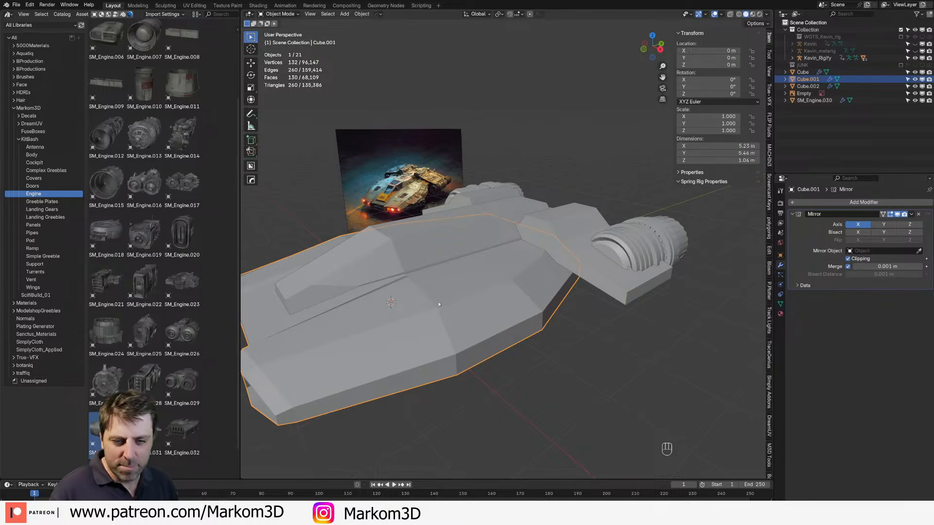
pyautogui.moveTo(438, 304)
pyautogui.keyDown('shift'); pyautogui.mouseDown(button='middle')
pyautogui.moveTo(573, 271)
pyautogui.moveTo(441, 322)
pyautogui.mouseUp(button='middle'); pyautogui.keyUp('shift')
pyautogui.press('Tab')
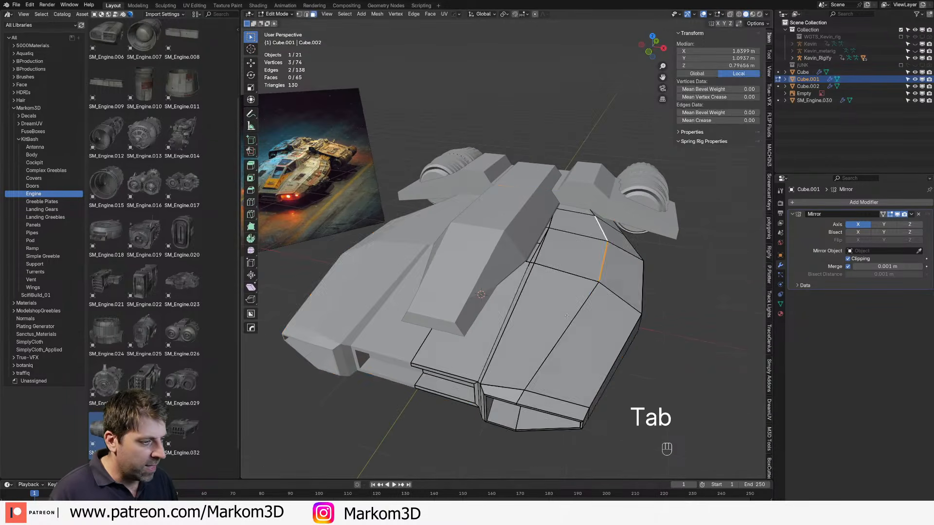
pyautogui.press('Tab')
pyautogui.scroll(-4, 574, 306)
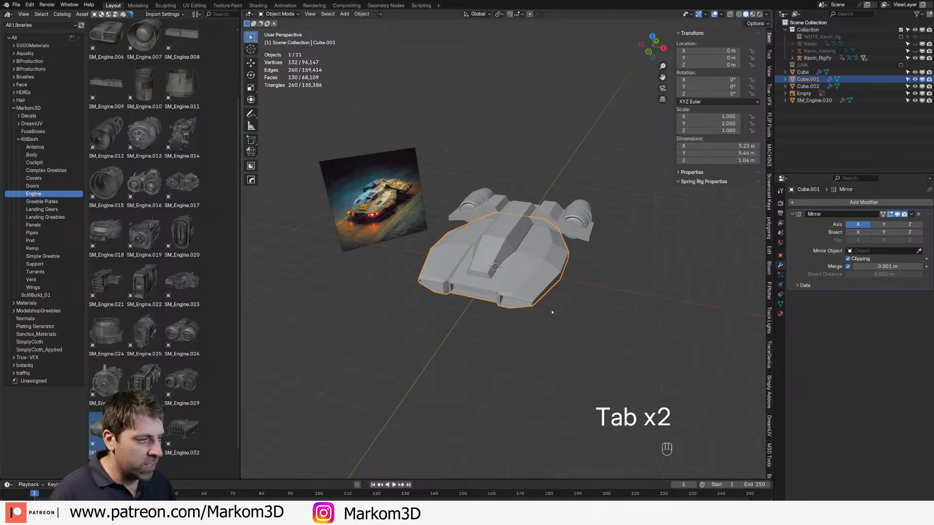
pyautogui.scroll(4, 436, 306)
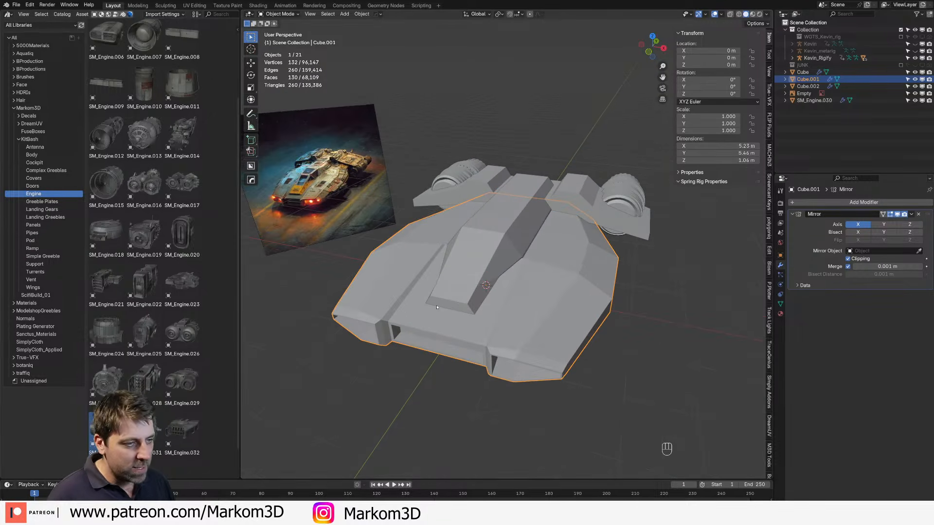
pyautogui.moveTo(348, 204); pyautogui.dragTo(376, 227, button='middle')
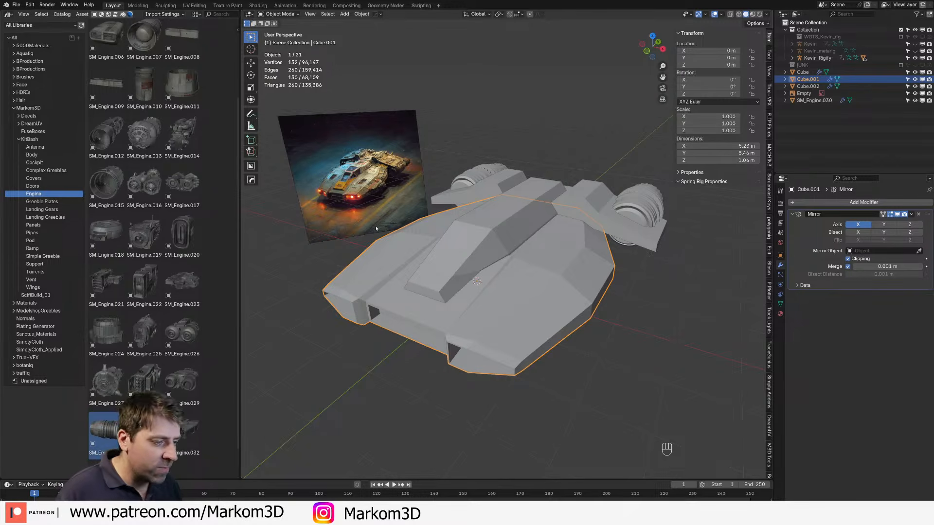
pyautogui.scroll(3, 528, 305)
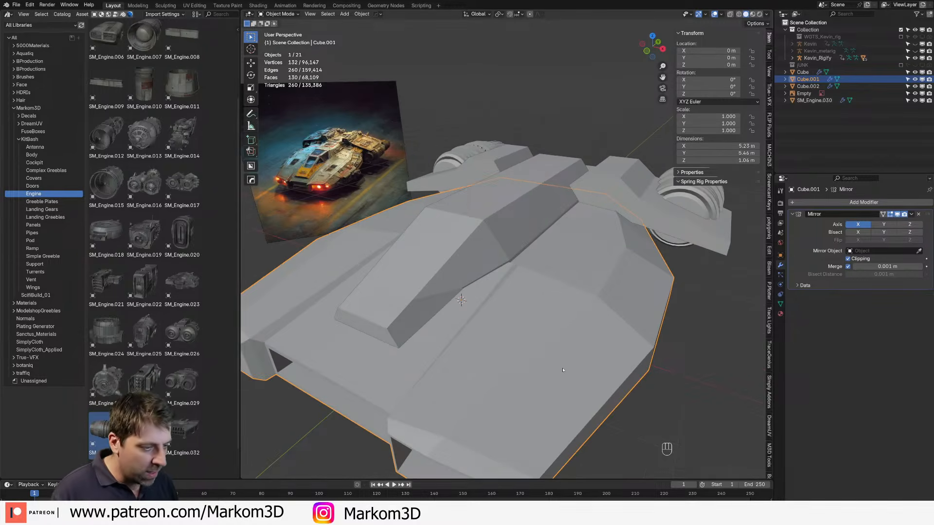
# Step: Duplicate the main hull in place and open the copy for face editing
pyautogui.hotkey('shift', 'd')
pyautogui.rightClick(531, 329)
pyautogui.scroll(-3, 531, 329)
pyautogui.press('Tab')
pyautogui.press('3')
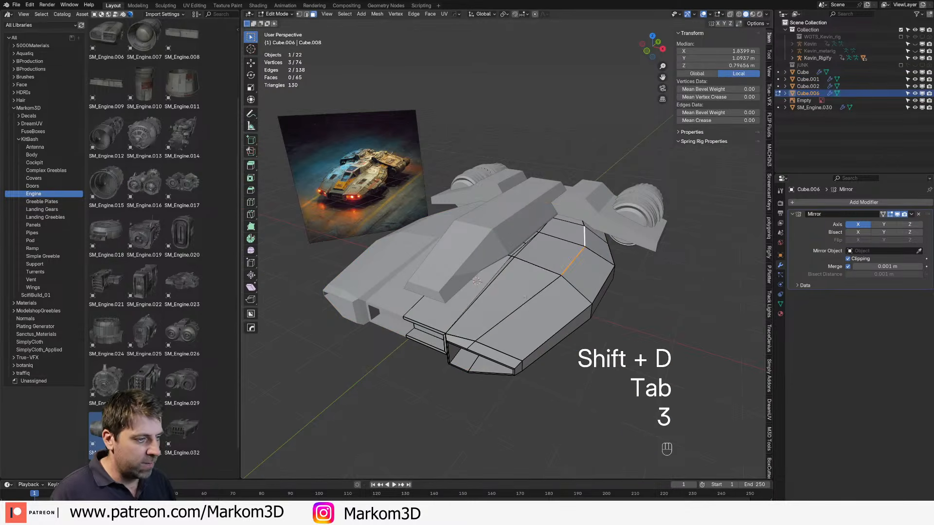
# Step: Select the upper deck faces of the hull copy, including the narrow face along the side pod's front edge
pyautogui.click(535, 296)
pyautogui.scroll(1, 546, 296)
pyautogui.moveTo(536, 296); pyautogui.dragTo(479, 286, button='middle')
pyautogui.keyDown('shift'); pyautogui.click(586, 319); pyautogui.keyUp('shift')
pyautogui.keyDown('shift'); pyautogui.click(614, 278); pyautogui.keyUp('shift')
pyautogui.keyDown('shift'); pyautogui.click(528, 314); pyautogui.keyUp('shift')
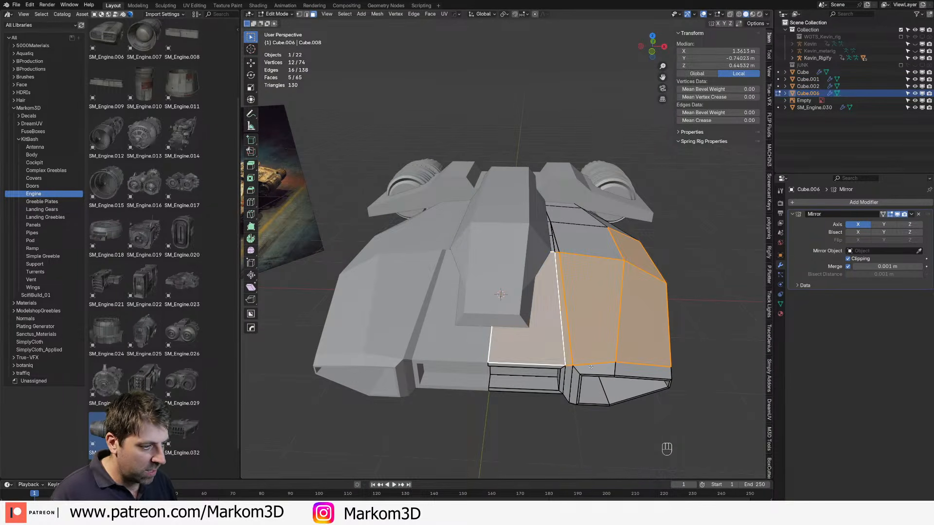
pyautogui.keyDown('shift'); pyautogui.click(616, 370); pyautogui.keyUp('shift')
# Step: Extend the selection with face loops around the hull copy's front and sides and back to the engine mount
pyautogui.moveTo(579, 372); pyautogui.dragTo(522, 341, button='middle')
pyautogui.keyDown('alt'); pyautogui.click(584, 335); pyautogui.keyUp('alt')
pyautogui.keyDown('alt'); pyautogui.keyDown('shift'); pyautogui.click(586, 316); pyautogui.keyUp('shift'); pyautogui.keyUp('alt')
pyautogui.keyDown('shift'); pyautogui.click(630, 324); pyautogui.keyUp('shift')
pyautogui.scroll(2, 522, 340)
pyautogui.scroll(-2, 510, 311)
pyautogui.keyDown('alt'); pyautogui.keyDown('shift'); pyautogui.click(501, 260); pyautogui.keyUp('shift'); pyautogui.keyUp('alt')
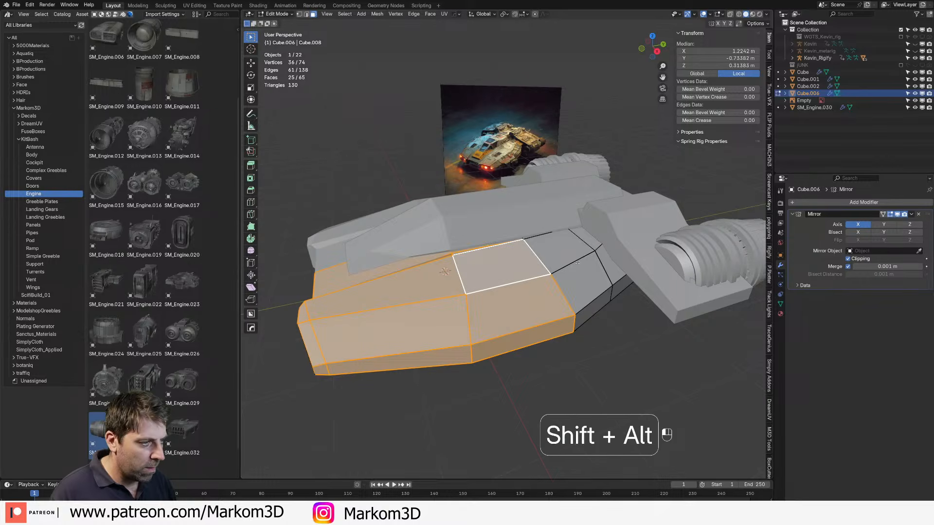
pyautogui.keyDown('alt'); pyautogui.keyDown('shift'); pyautogui.click(593, 256); pyautogui.keyUp('shift'); pyautogui.keyUp('alt')
pyautogui.keyDown('alt'); pyautogui.keyDown('shift'); pyautogui.click(598, 248); pyautogui.keyUp('shift'); pyautogui.keyUp('alt')
pyautogui.moveTo(597, 248); pyautogui.dragTo(562, 316, button='middle')
# Step: Duplicate the selected hull faces in place, separate them into their own object and return to Object Mode
pyautogui.hotkey('shift', 'd')
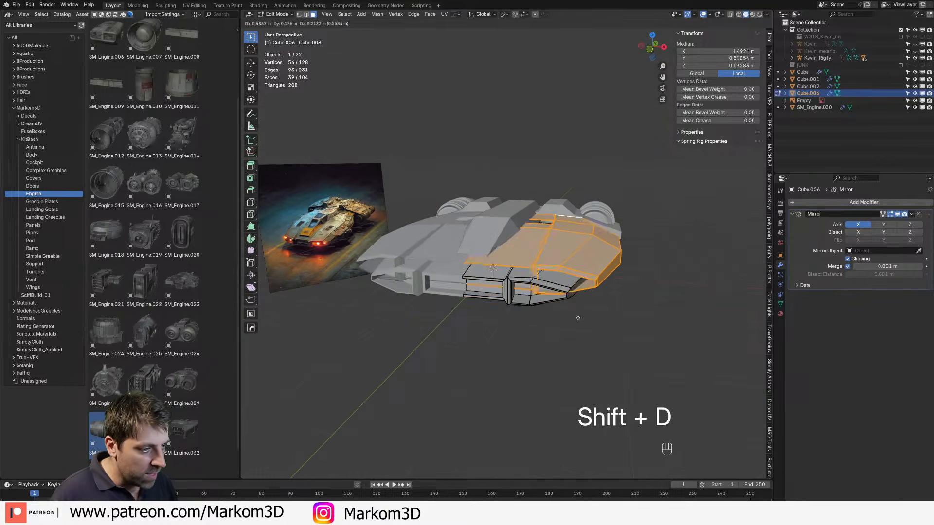
pyautogui.rightClick(554, 318)
pyautogui.press('p')
pyautogui.click(555, 322)
pyautogui.press('Tab')
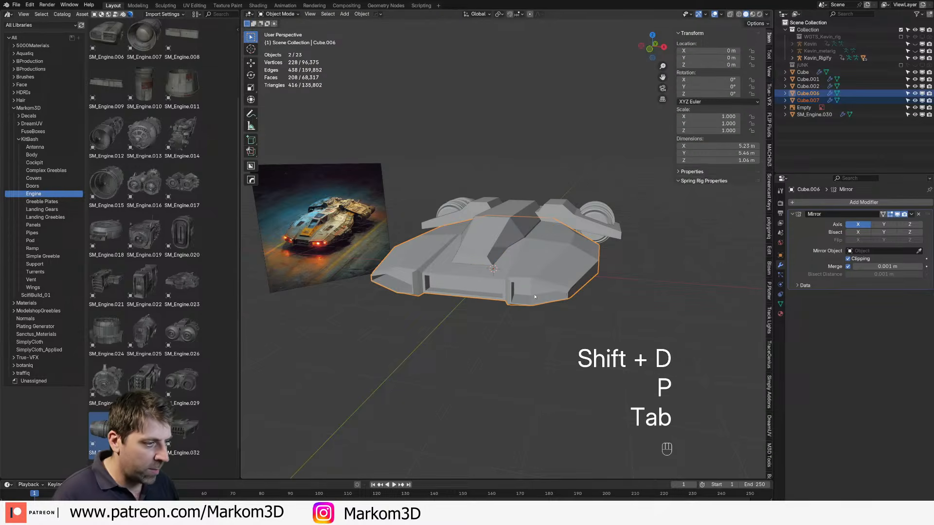
# Step: Try hiding the original hull to inspect the copy beneath it, and show the original again
pyautogui.click(535, 297)
pyautogui.press('h')
pyautogui.click(552, 272)
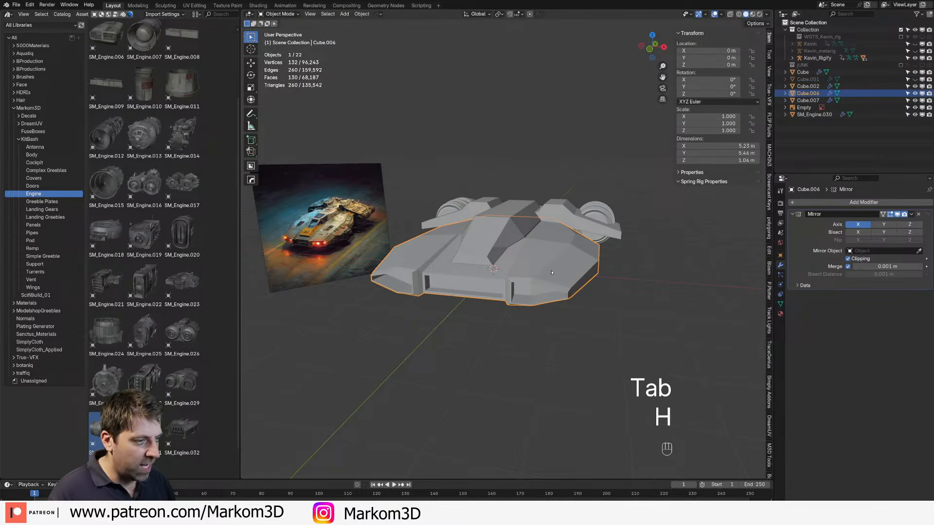
pyautogui.moveTo(557, 257); pyautogui.dragTo(488, 305, button='middle')
pyautogui.press('Tab')
pyautogui.press('Tab')
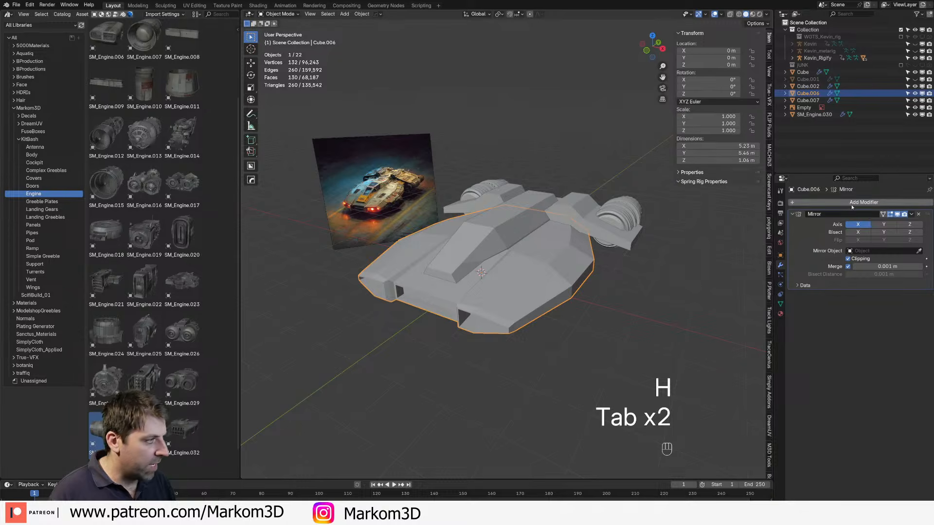
pyautogui.hotkey('ctrl', 'z')
pyautogui.hotkey('ctrl', 'z')
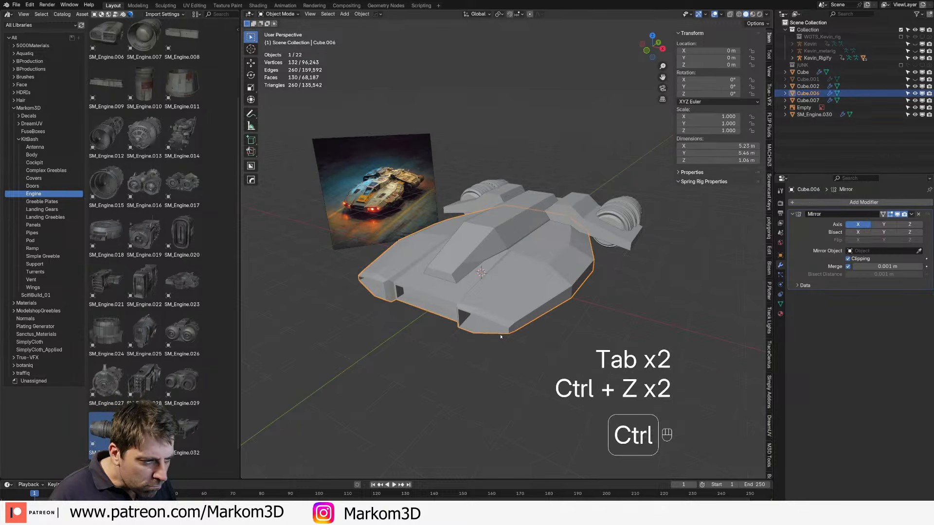
pyautogui.click(914, 79)
# Step: Identify the overlapping hull objects by test-moving Cube.001, viewing its mesh and selecting the neighbouring objects one by one
pyautogui.click(807, 79)
pyautogui.press('g')
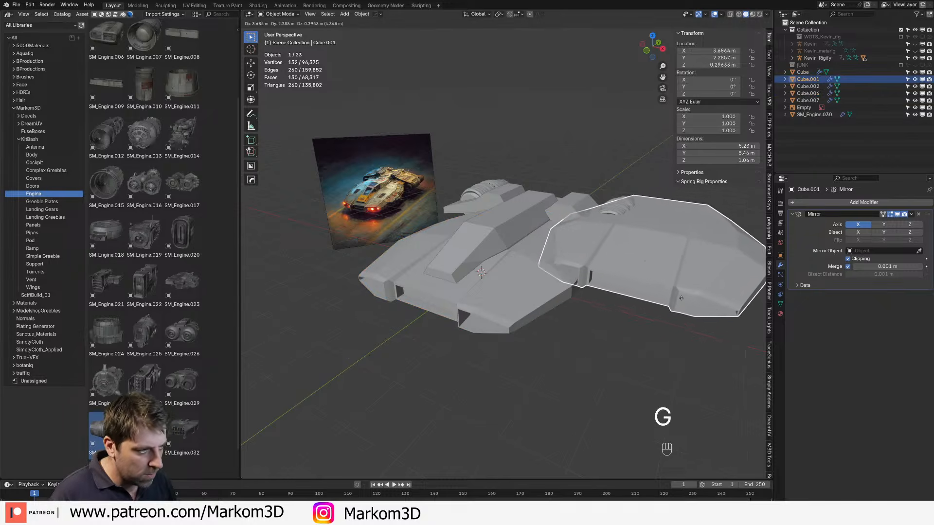
pyautogui.rightClick(525, 345)
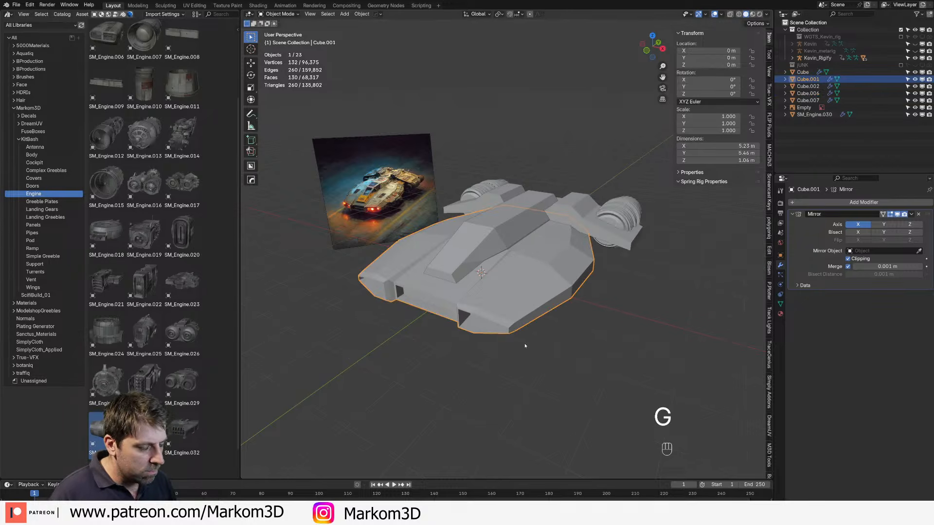
pyautogui.press('Tab')
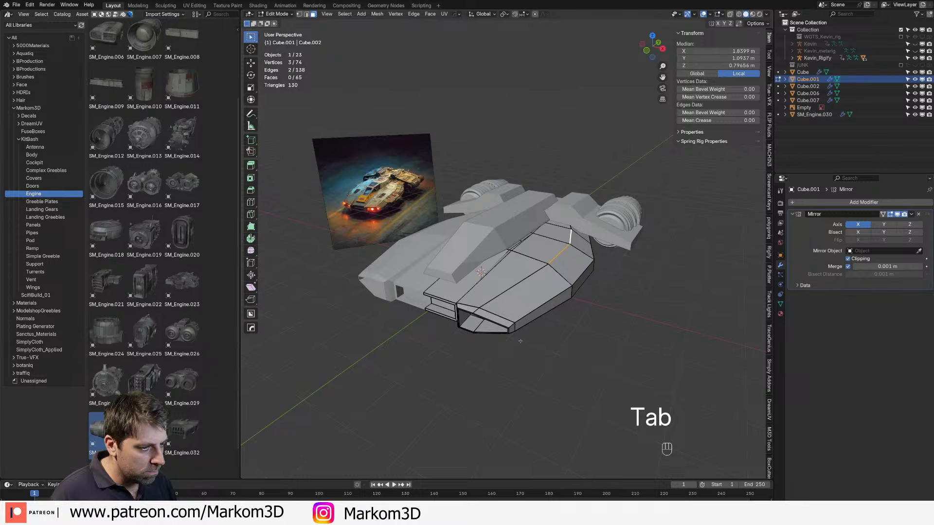
pyautogui.press('Tab')
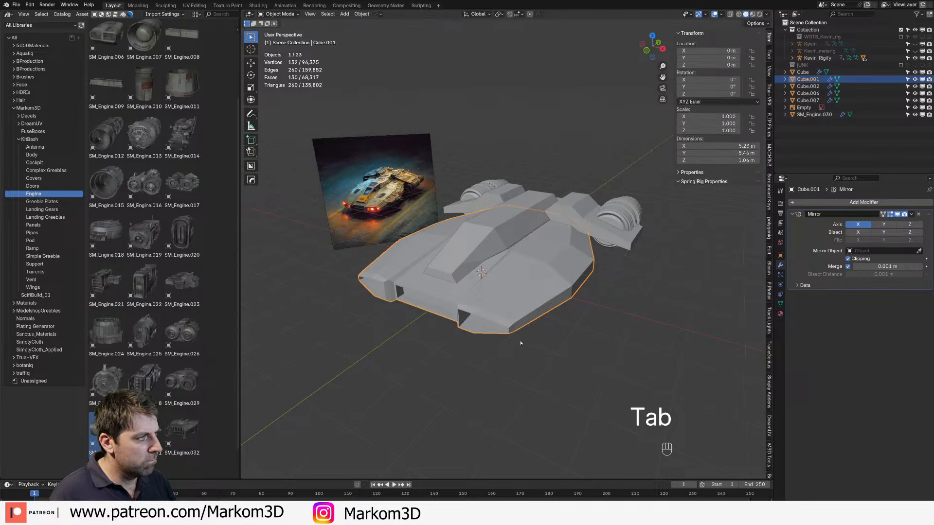
pyautogui.click(818, 88)
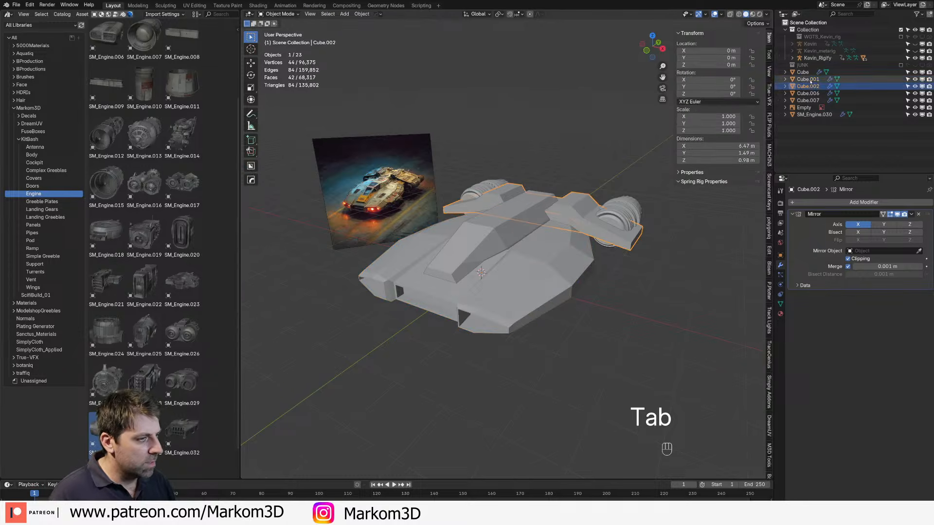
pyautogui.click(810, 80)
pyautogui.click(809, 87)
# Step: Select the hull copy Cube.006, open it for mesh editing and clear its selection
pyautogui.click(807, 93)
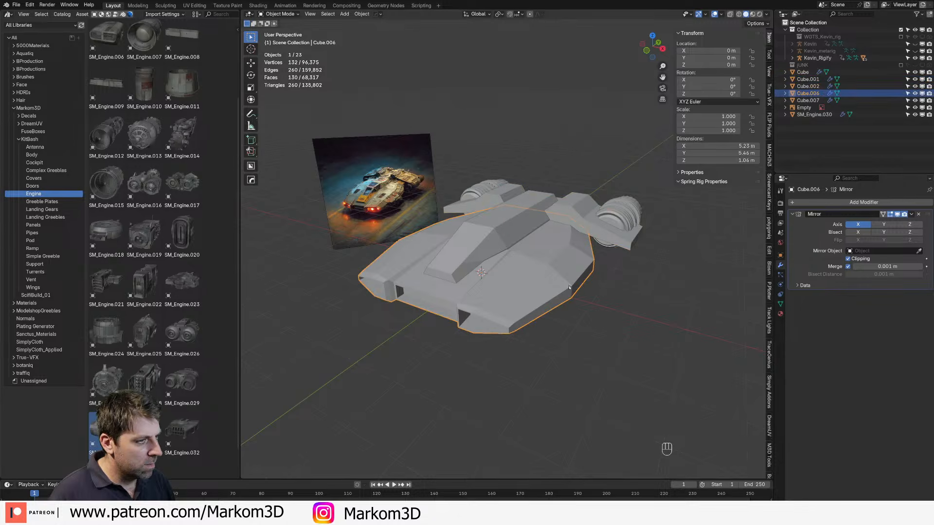
pyautogui.press('Tab')
pyautogui.moveTo(528, 294); pyautogui.dragTo(511, 302, button='middle')
pyautogui.press('a')
pyautogui.press('a')
pyautogui.scroll(1, 511, 302)
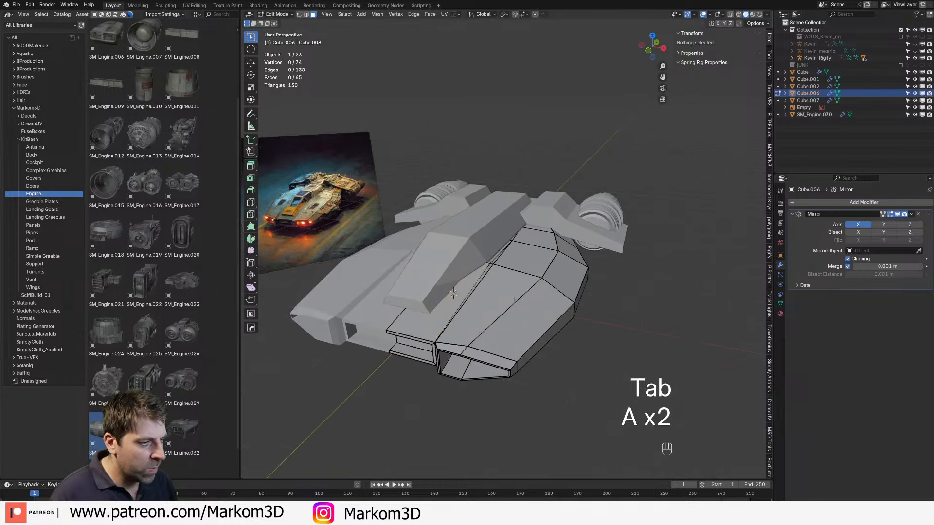
# Step: Select the upper deck and outer side faces of the hull copy with crossing face loops
pyautogui.press('3')
pyautogui.keyDown('alt'); pyautogui.click(514, 310); pyautogui.keyUp('alt')
pyautogui.keyDown('alt'); pyautogui.keyDown('shift'); pyautogui.click(553, 266); pyautogui.keyUp('shift'); pyautogui.keyUp('alt')
pyautogui.keyDown('alt'); pyautogui.keyDown('shift'); pyautogui.click(551, 244); pyautogui.keyUp('shift'); pyautogui.keyUp('alt')
pyautogui.keyDown('alt'); pyautogui.keyDown('shift'); pyautogui.click(555, 243); pyautogui.keyUp('shift'); pyautogui.keyUp('alt')
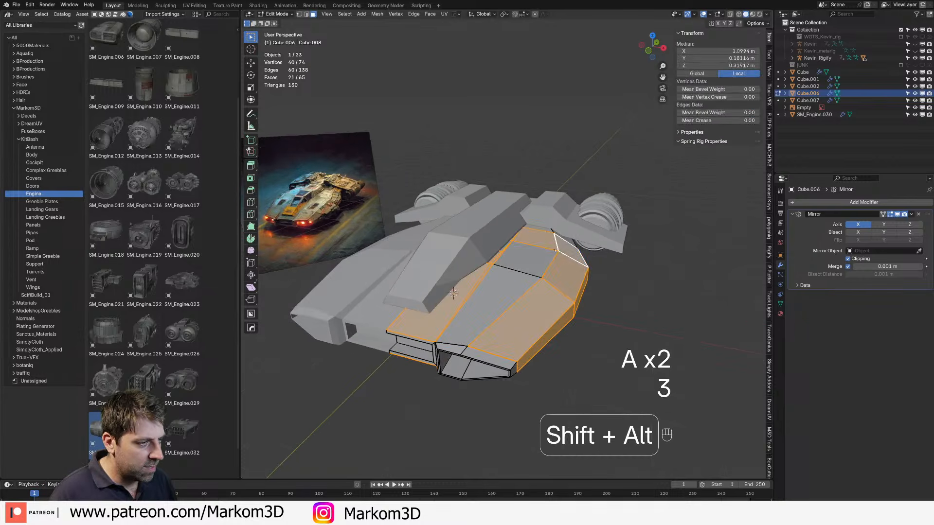
pyautogui.keyDown('alt'); pyautogui.keyDown('shift'); pyautogui.click(550, 264); pyautogui.keyUp('shift'); pyautogui.keyUp('alt')
pyautogui.keyDown('alt'); pyautogui.keyDown('shift'); pyautogui.click(550, 264); pyautogui.keyUp('shift'); pyautogui.keyUp('alt')
pyautogui.keyDown('alt'); pyautogui.keyDown('shift'); pyautogui.click(514, 304); pyautogui.keyUp('shift'); pyautogui.keyUp('alt')
pyautogui.keyDown('alt'); pyautogui.keyDown('shift'); pyautogui.click(514, 304); pyautogui.keyUp('shift'); pyautogui.keyUp('alt')
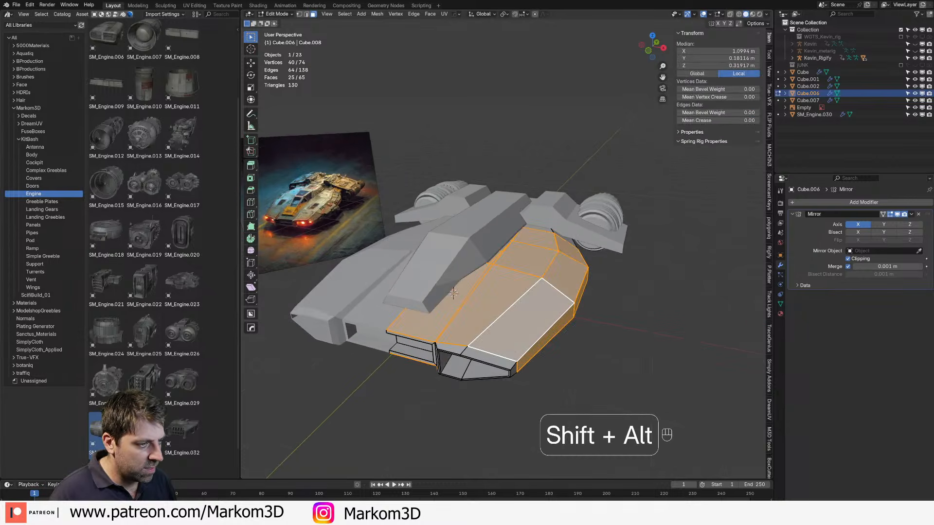
# Step: Extend the selection to the narrow face loop along the side pod's front edge and the remaining outer shell faces
pyautogui.keyDown('alt'); pyautogui.keyDown('shift'); pyautogui.click(452, 349); pyautogui.keyUp('shift'); pyautogui.keyUp('alt')
pyautogui.moveTo(452, 348); pyautogui.dragTo(508, 333, button='middle')
pyautogui.scroll(4, 587, 316)
pyautogui.moveTo(588, 316); pyautogui.dragTo(569, 295, button='middle')
pyautogui.keyDown('shift'); pyautogui.click(496, 320); pyautogui.keyUp('shift')
pyautogui.keyDown('alt'); pyautogui.keyDown('shift'); pyautogui.click(548, 304); pyautogui.keyUp('shift'); pyautogui.keyUp('alt')
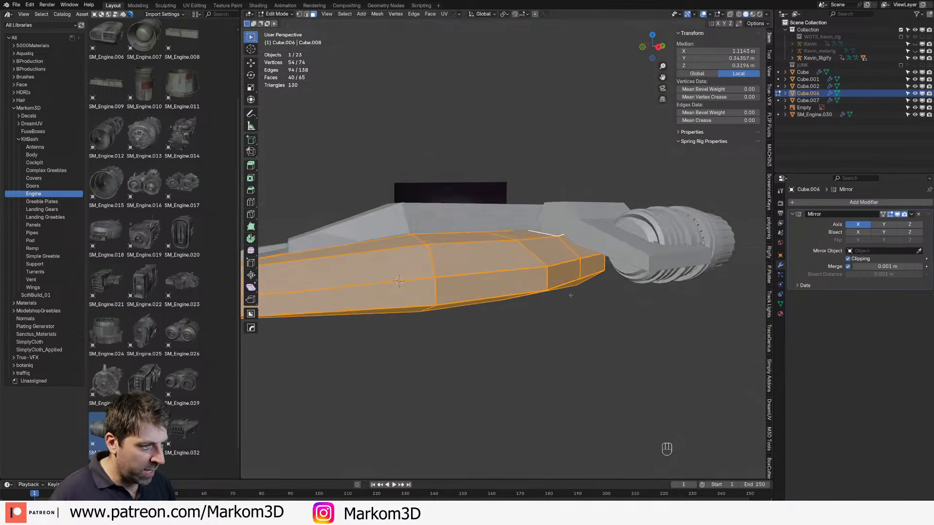
# Step: Invert the selection and delete the other faces, keeping only the outer shell of the hull copy
pyautogui.scroll(-2, 569, 298)
pyautogui.hotkey('ctrl', 'i')
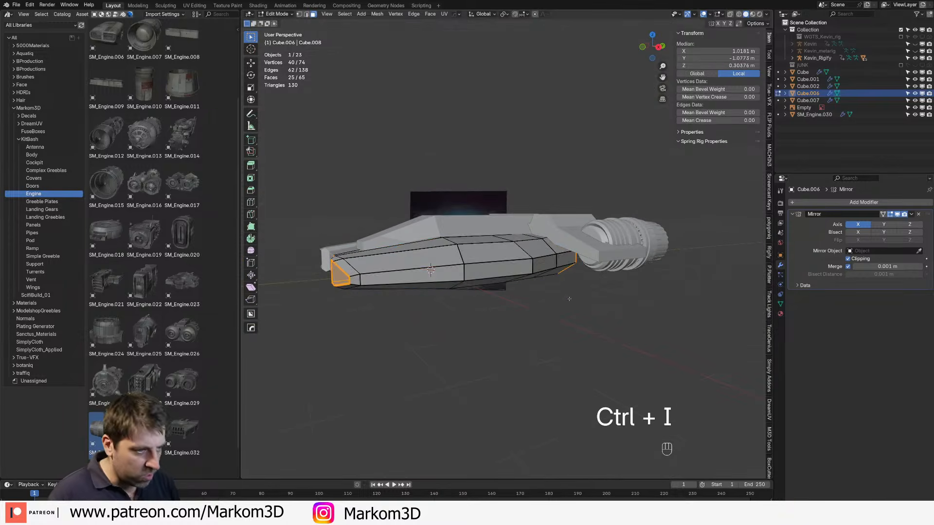
pyautogui.press('Delete')
pyautogui.click(560, 305)
pyautogui.moveTo(559, 305)
pyautogui.mouseDown(button='middle')
pyautogui.moveTo(542, 303)
pyautogui.moveTo(564, 312)
pyautogui.mouseUp(button='middle')
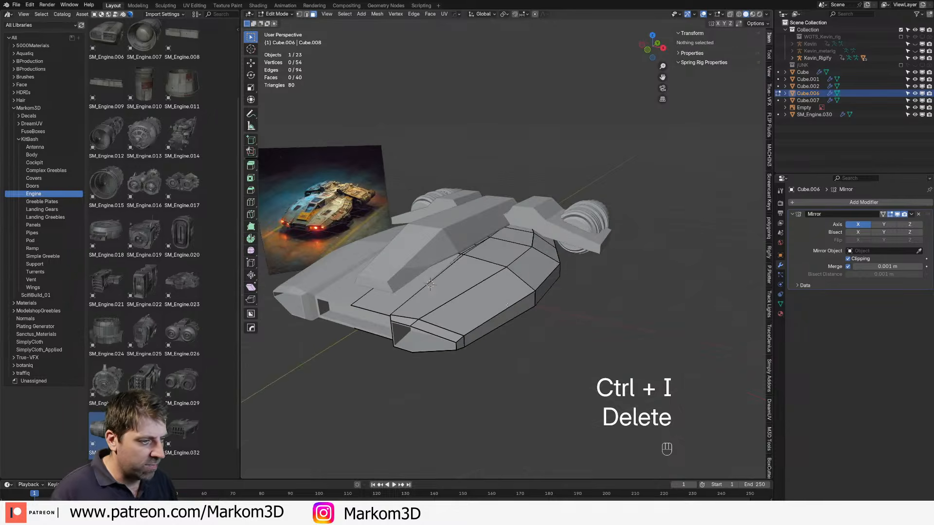
# Step: Add a Solidify modifier to the hull shell and turn off its display in Edit Mode
pyautogui.press('Tab')
pyautogui.press('Tab')
pyautogui.click(879, 203)
pyautogui.moveTo(881, 206)
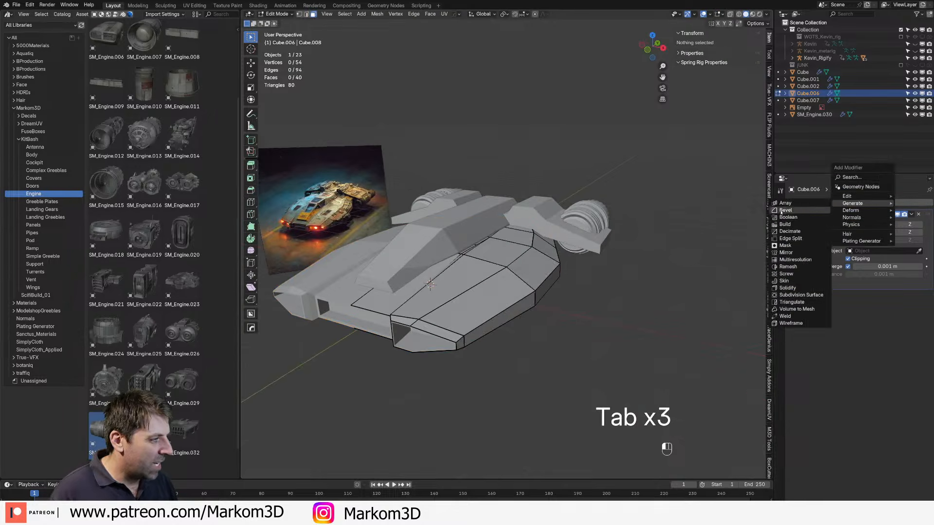
pyautogui.click(802, 289)
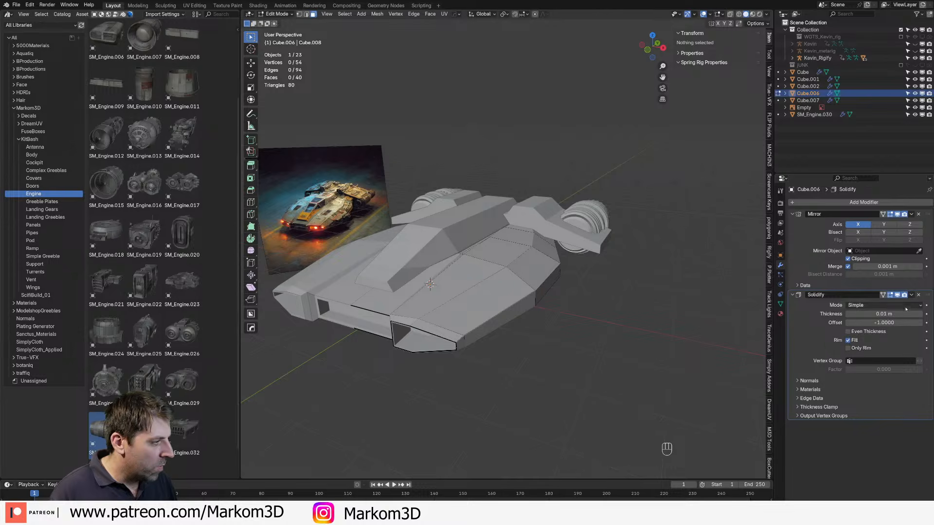
pyautogui.click(890, 295)
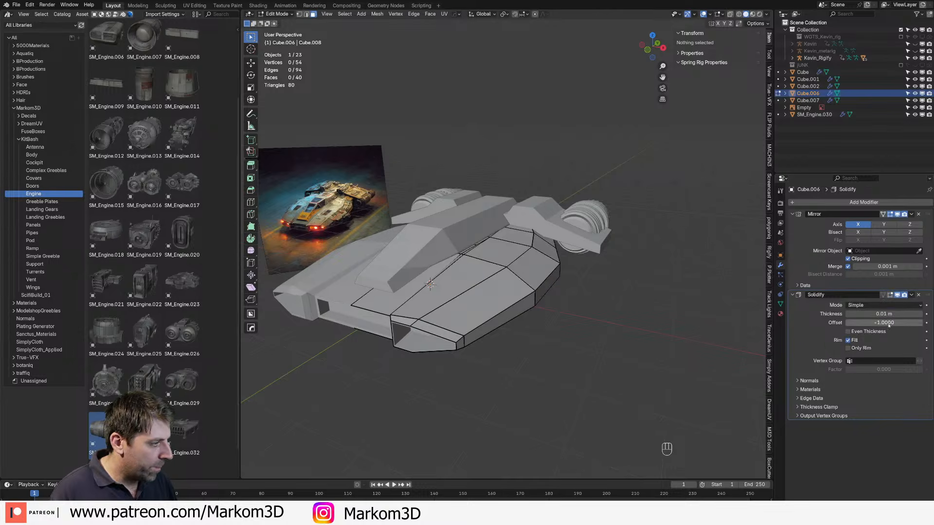
# Step: Set the Solidify offset to 0 and the thickness to 0.03 m
pyautogui.click(920, 314)
pyautogui.press('Tab')
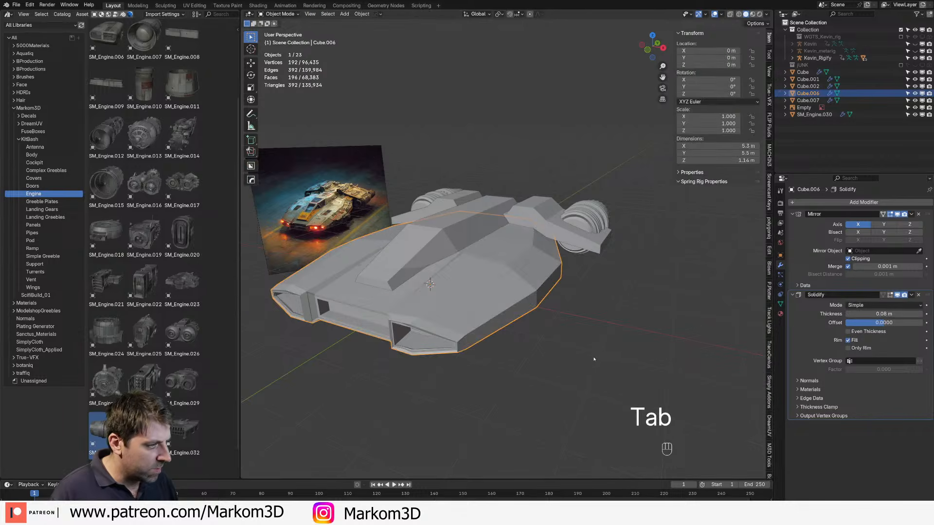
pyautogui.click(849, 314)
pyautogui.click(848, 314)
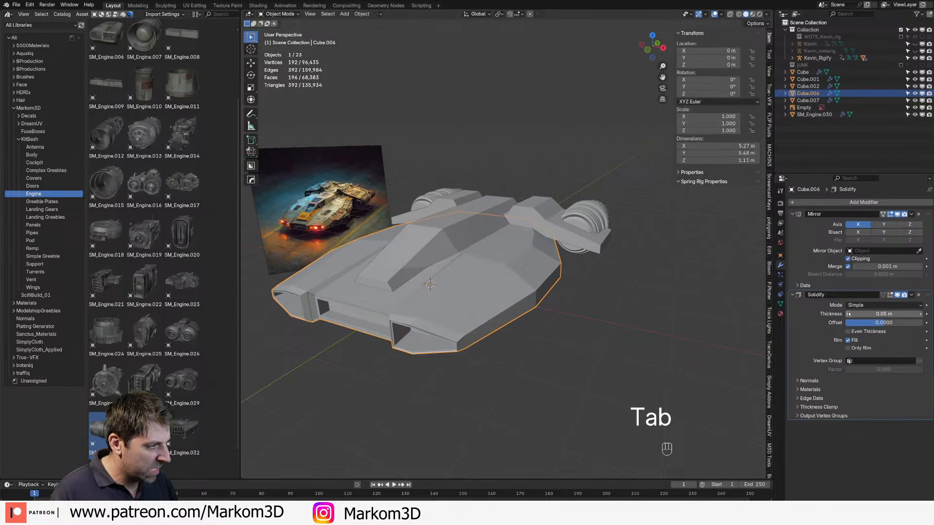
pyautogui.click(848, 314)
# Step: Bevel the lengthwise edge loop across the side pod's upper deck with two segments, about 0.01 m wide
pyautogui.press('Tab')
pyautogui.moveTo(559, 354); pyautogui.dragTo(614, 321, button='middle')
pyautogui.scroll(4, 588, 338)
pyautogui.press('Tab')
pyautogui.press('Tab')
pyautogui.press('3')
pyautogui.moveTo(582, 317); pyautogui.dragTo(485, 303, button='middle')
pyautogui.press('2')
pyautogui.keyDown('alt'); pyautogui.click(479, 289); pyautogui.keyUp('alt')
pyautogui.hotkey('ctrl', 'b')
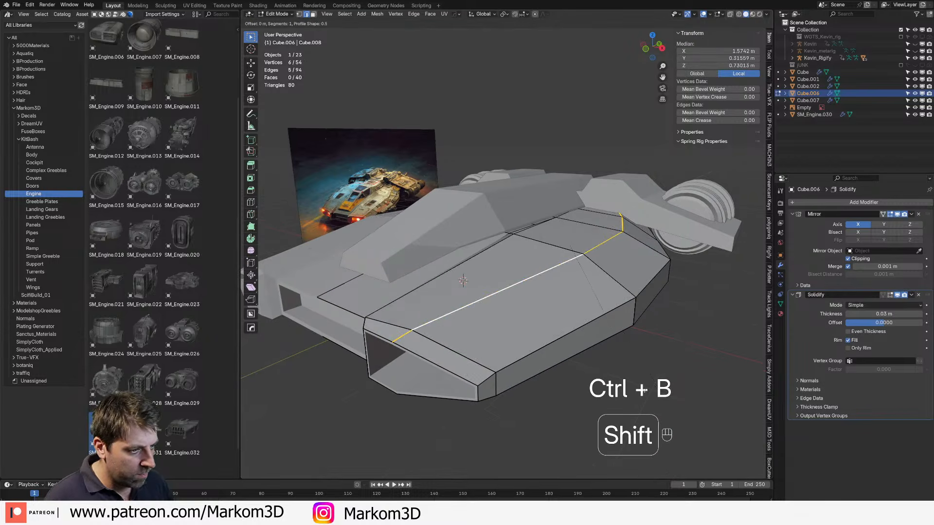
pyautogui.keyDown('shift'); pyautogui.scroll(1, 676, 401); pyautogui.keyUp('shift')
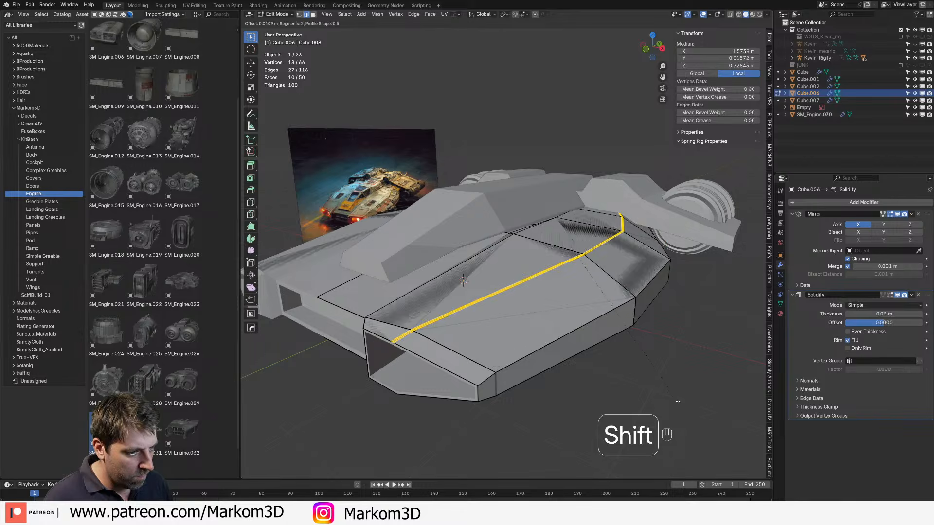
pyautogui.click(678, 401)
pyautogui.press('Tab')
pyautogui.press('Tab')
# Step: Bevel the matching lengthwise edge loop on the side pod's underside with two segments, about 0.01 m wide
pyautogui.moveTo(677, 401); pyautogui.dragTo(577, 274, button='middle')
pyautogui.keyDown('alt'); pyautogui.click(577, 274); pyautogui.keyUp('alt')
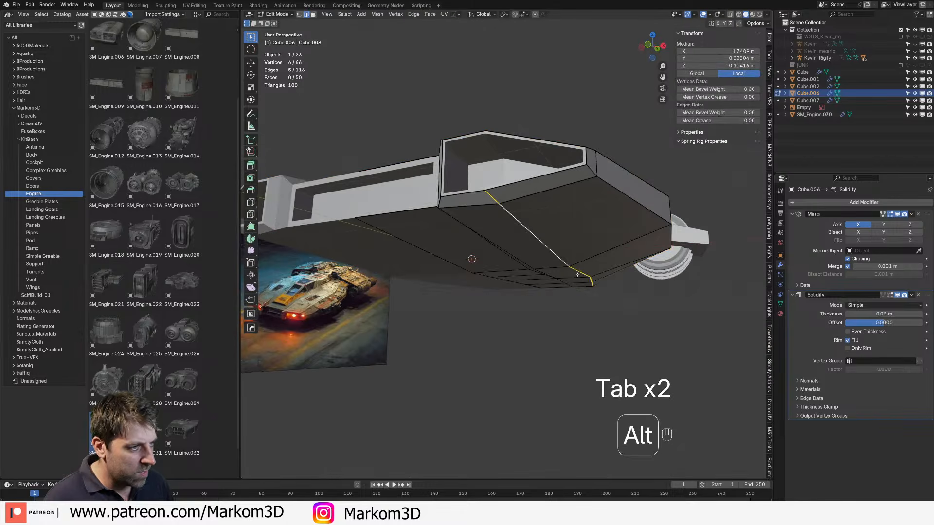
pyautogui.hotkey('ctrl', 'b')
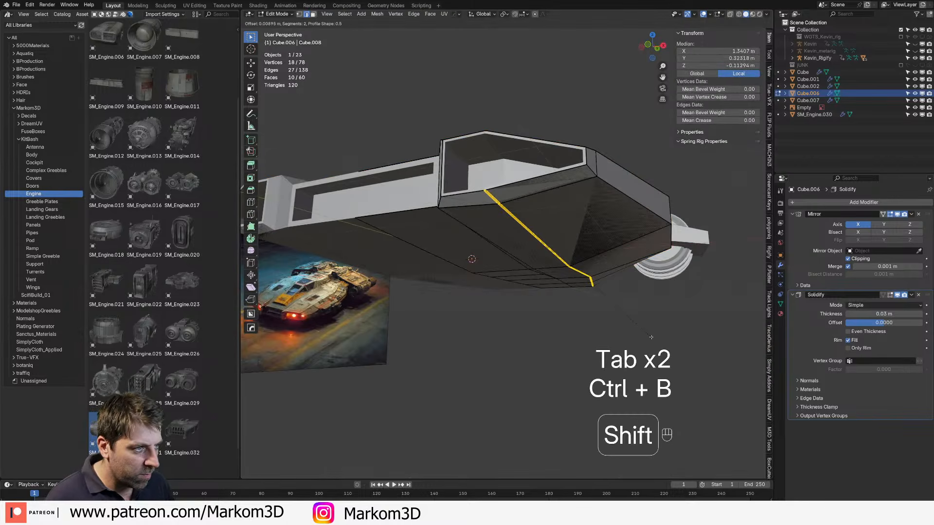
pyautogui.click(651, 312)
# Step: Bevel the upper and lower edge loops along the hull shell's outer rim with two segments
pyautogui.keyDown('alt'); pyautogui.click(634, 200); pyautogui.keyUp('alt')
pyautogui.moveTo(633, 200); pyautogui.dragTo(573, 335, button='middle')
pyautogui.keyDown('alt'); pyautogui.keyDown('shift'); pyautogui.click(564, 351); pyautogui.keyUp('shift'); pyautogui.keyUp('alt')
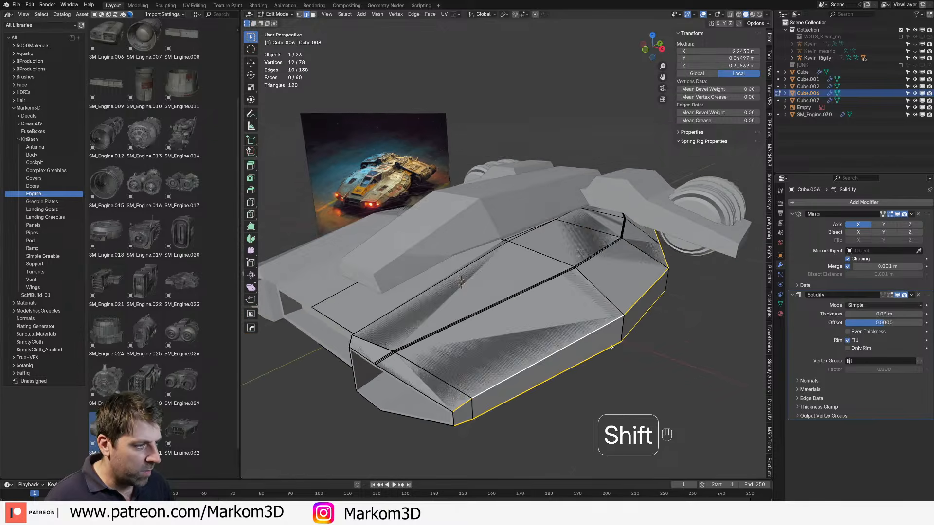
pyautogui.moveTo(603, 384); pyautogui.dragTo(636, 374, button='middle')
pyautogui.hotkey('ctrl', 'b')
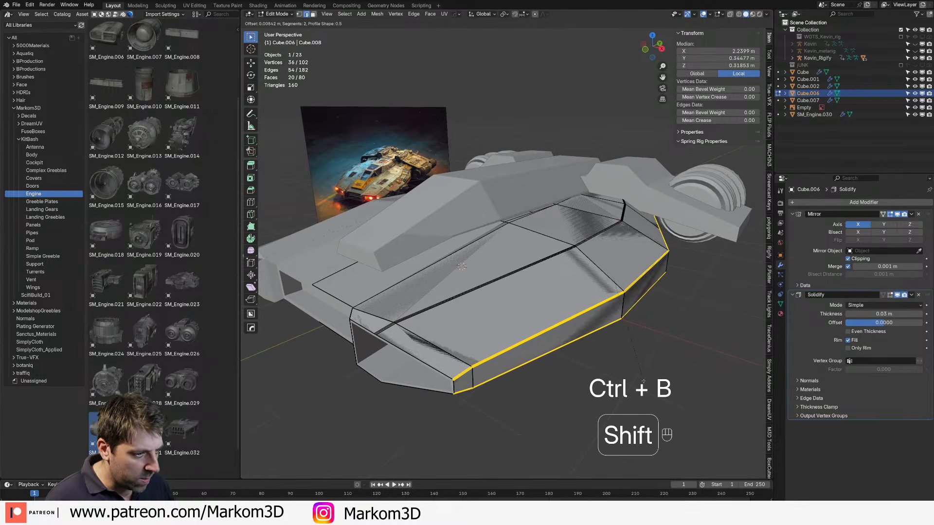
pyautogui.click(644, 383)
pyautogui.press('Tab')
pyautogui.moveTo(563, 385); pyautogui.dragTo(546, 344, button='middle')
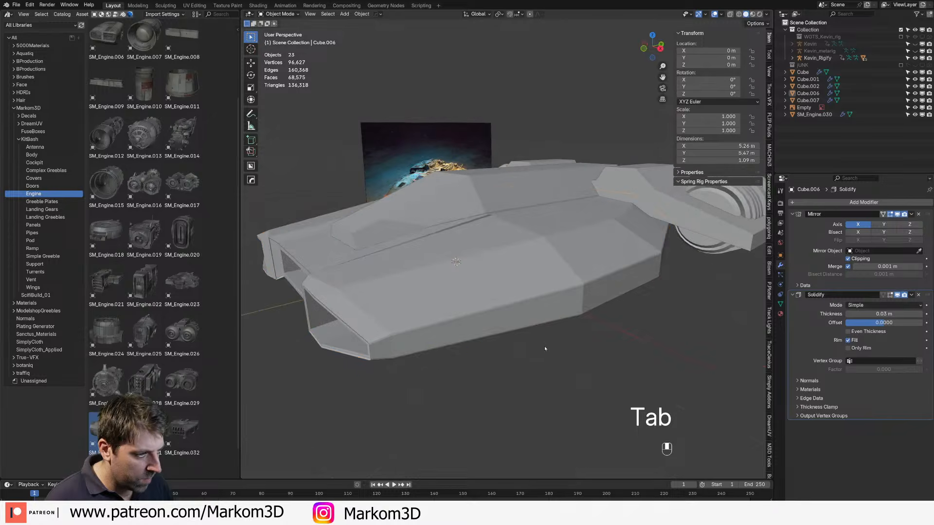
# Step: Select the three crosswise edge loops running over the side pod from its middle to the rear
pyautogui.moveTo(549, 288); pyautogui.dragTo(503, 304, button='middle')
pyautogui.press('Tab')
pyautogui.keyDown('alt'); pyautogui.click(479, 297); pyautogui.keyUp('alt')
pyautogui.keyDown('alt'); pyautogui.keyDown('shift'); pyautogui.click(627, 270); pyautogui.keyUp('shift'); pyautogui.keyUp('alt')
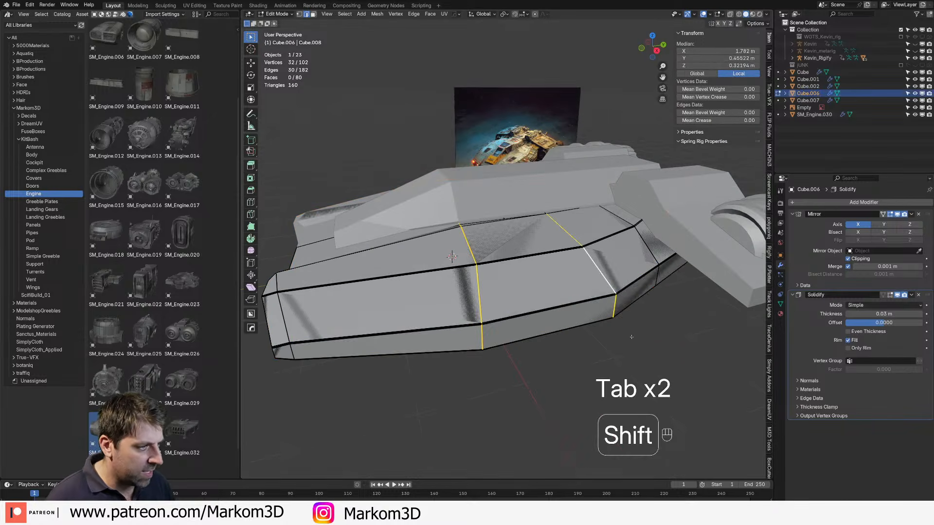
pyautogui.keyDown('shift'); pyautogui.moveTo(630, 287); pyautogui.dragTo(570, 307, button='middle'); pyautogui.keyUp('shift')
pyautogui.keyDown('alt'); pyautogui.keyDown('shift'); pyautogui.click(569, 307); pyautogui.keyUp('shift'); pyautogui.keyUp('alt')
# Step: Bevel the selected crosswise edge loops with two segments and return to Object Mode
pyautogui.hotkey('ctrl', 'b')
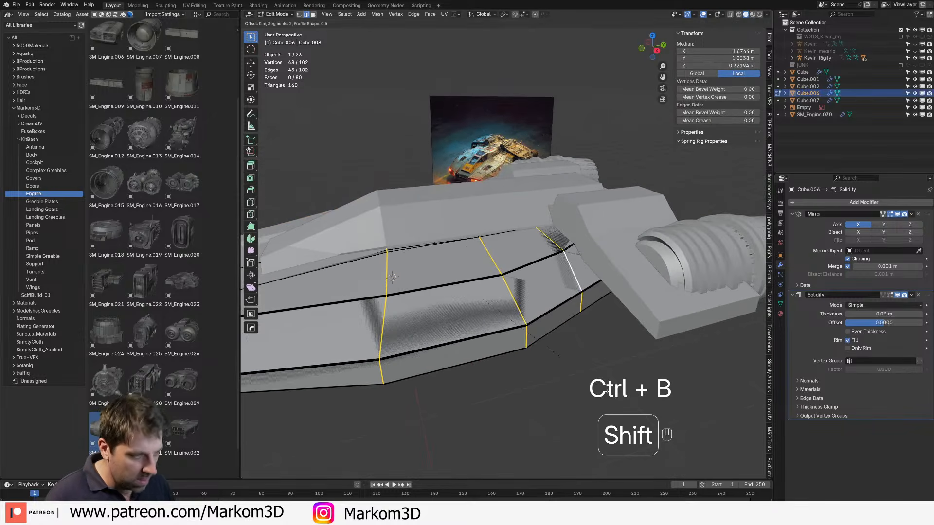
pyautogui.click(454, 346)
pyautogui.press('Tab')
pyautogui.scroll(-3, 455, 346)
pyautogui.moveTo(454, 346); pyautogui.dragTo(520, 321, button='middle')
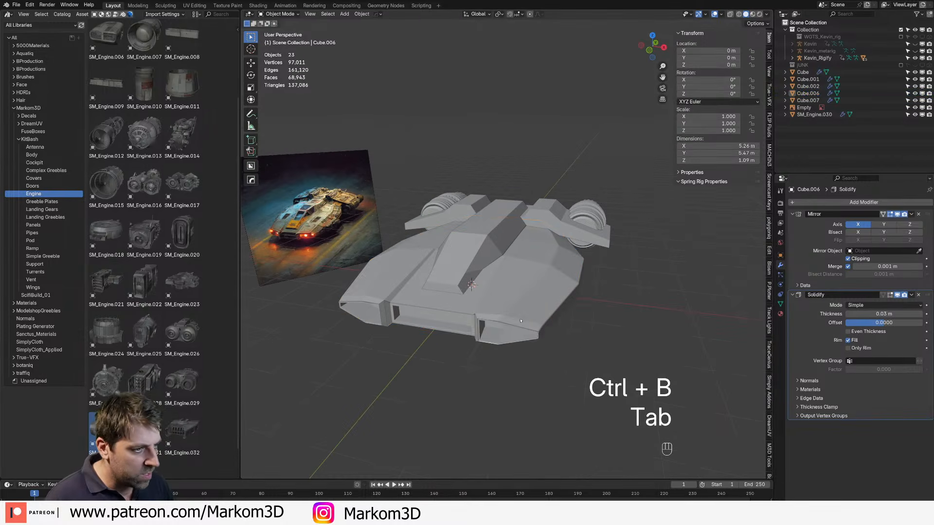
# Step: Try plain smooth shading on the hull shell, and replace it with smoothing by a 30° angle
pyautogui.click(538, 299)
pyautogui.rightClick(537, 299)
pyautogui.click(534, 300)
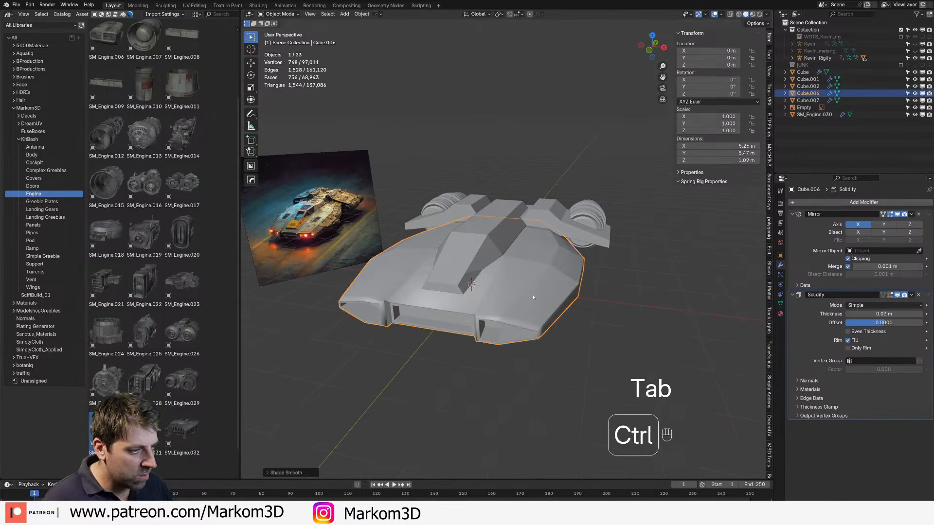
pyautogui.hotkey('ctrl', 'z')
pyautogui.rightClick(533, 297)
pyautogui.click(528, 302)
pyautogui.click(616, 335)
# Step: Select the lengthwise edges on the hull shell beside the central spine
pyautogui.moveTo(615, 333); pyautogui.dragTo(526, 296, button='middle')
pyautogui.press('Tab')
pyautogui.keyDown('alt'); pyautogui.click(557, 290); pyautogui.keyUp('alt')
pyautogui.keyDown('alt'); pyautogui.keyDown('shift'); pyautogui.click(549, 287); pyautogui.keyUp('shift'); pyautogui.keyUp('alt')
pyautogui.scroll(3, 527, 296)
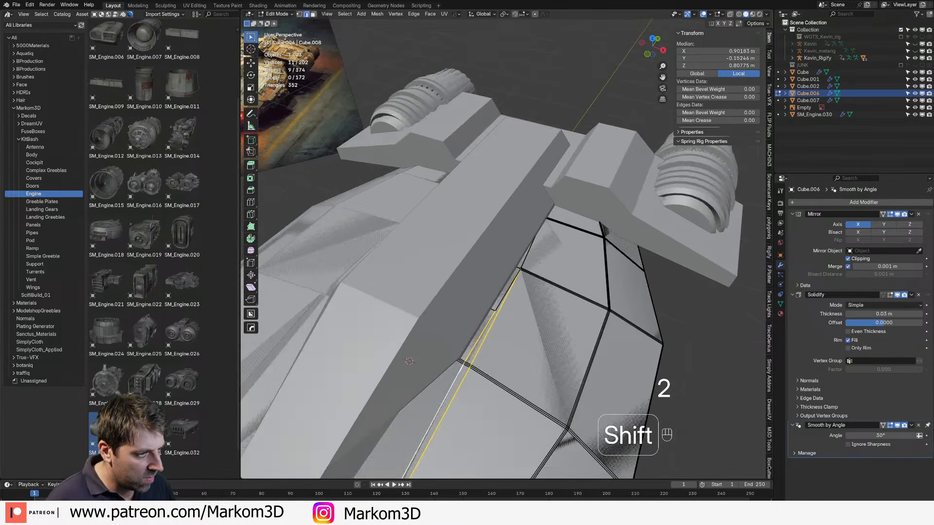
pyautogui.keyDown('alt'); pyautogui.keyDown('shift'); pyautogui.click(530, 252); pyautogui.keyUp('shift'); pyautogui.keyUp('alt')
pyautogui.keyDown('shift'); pyautogui.moveTo(531, 253); pyautogui.dragTo(524, 292, button='middle'); pyautogui.keyUp('shift')
pyautogui.scroll(3, 540, 363)
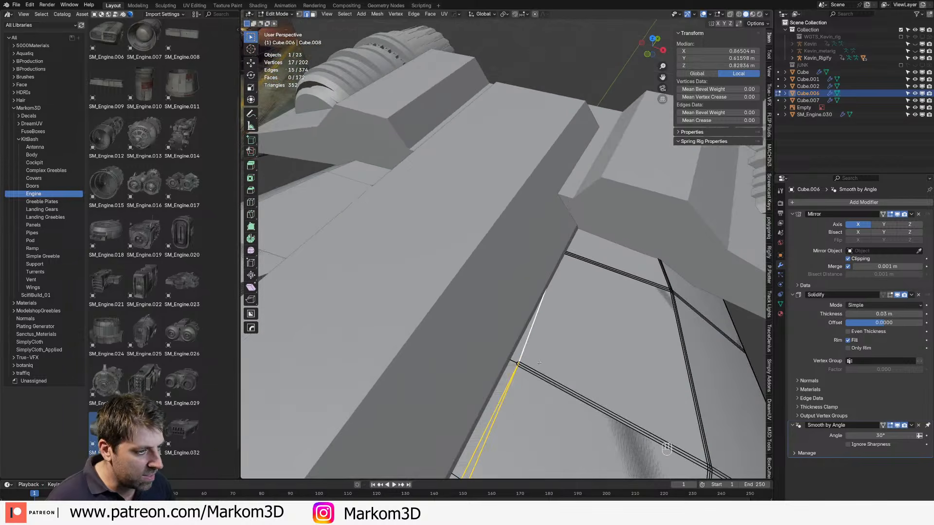
# Step: Undo the spine-side edge selection, the smooth shading and the crosswise edge bevel
pyautogui.hotkey('ctrl', 'z')
pyautogui.hotkey('ctrl', 'z')
pyautogui.hotkey('ctrl', 'z')
pyautogui.hotkey('ctrl', 'z')
pyautogui.hotkey('ctrl', 'z')
pyautogui.hotkey('ctrl', 'z')
pyautogui.hotkey('ctrl', 'z')
pyautogui.hotkey('ctrl', 'z')
pyautogui.hotkey('ctrl', 'z')
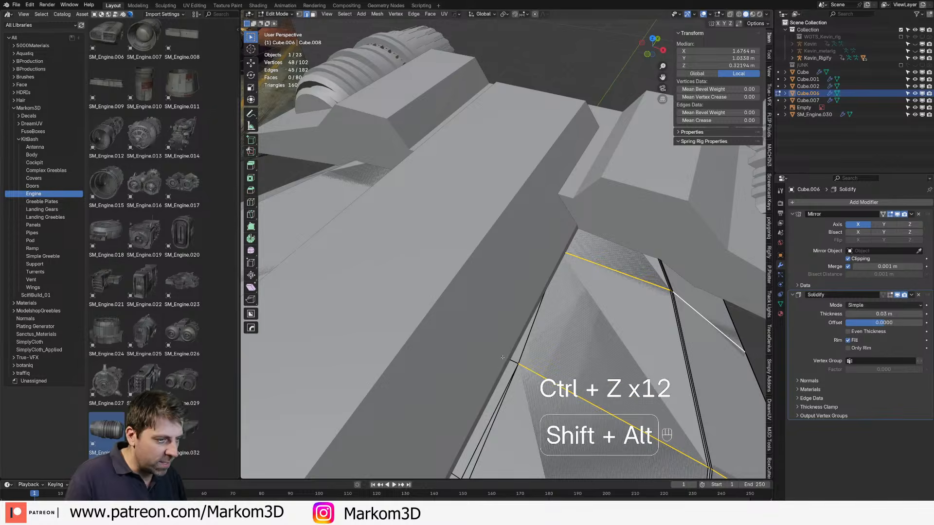
# Step: Add the remaining crosswise edge loops around the hull shell to the selection, checking them in wireframe
pyautogui.keyDown('alt'); pyautogui.keyDown('shift'); pyautogui.click(517, 364); pyautogui.keyUp('shift'); pyautogui.keyUp('alt')
pyautogui.press('z')
pyautogui.keyDown('alt'); pyautogui.keyDown('shift'); pyautogui.click(500, 385); pyautogui.keyUp('shift'); pyautogui.keyUp('alt')
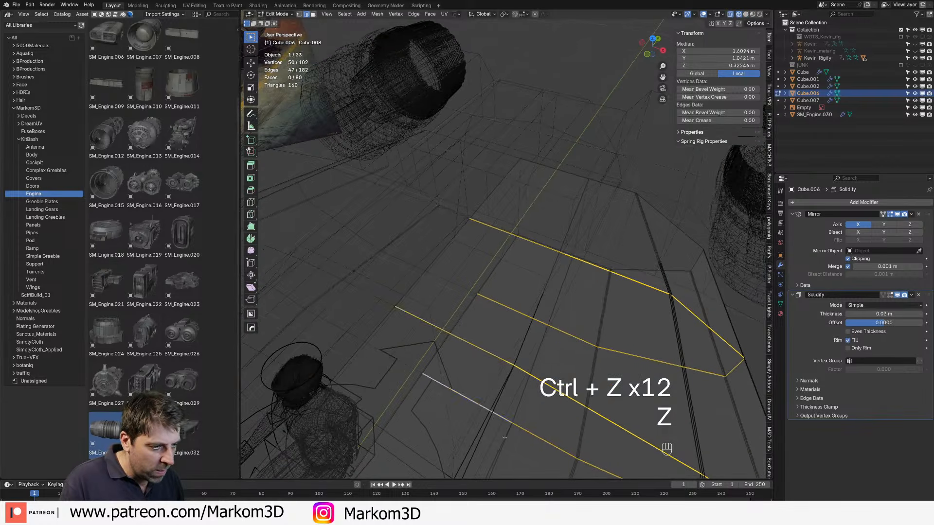
pyautogui.scroll(-3, 496, 370)
pyautogui.press('z')
pyautogui.moveTo(482, 379)
pyautogui.keyDown('shift'); pyautogui.mouseDown(button='middle')
pyautogui.moveTo(492, 336)
pyautogui.moveTo(521, 327)
pyautogui.moveTo(531, 284)
pyautogui.moveTo(473, 334)
pyautogui.moveTo(527, 341)
pyautogui.mouseUp(button='middle'); pyautogui.keyUp('shift')
pyautogui.click(535, 335)
pyautogui.keyDown('shift'); pyautogui.moveTo(380, 421); pyautogui.dragTo(416, 402, button='middle'); pyautogui.keyUp('shift')
# Step: Bevel the selected crosswise hull loops with two segments and return to Object Mode
pyautogui.hotkey('ctrl', 'b')
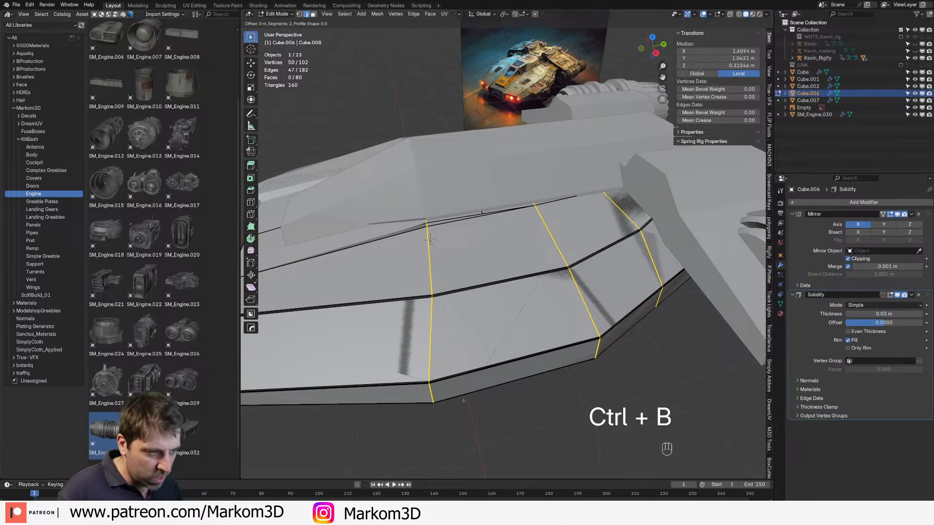
pyautogui.click(456, 412)
pyautogui.press('Tab')
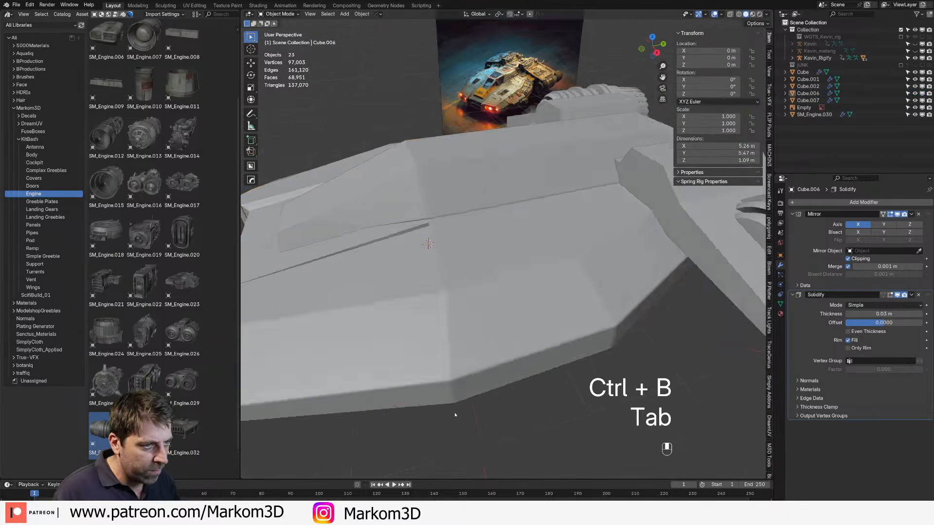
# Step: Select the lengthwise edges on top of the hull shell beside the central spine, from the front to the rear
pyautogui.moveTo(455, 412); pyautogui.dragTo(507, 321, button='middle')
pyautogui.press('Tab')
pyautogui.press('2')
pyautogui.keyDown('alt'); pyautogui.click(546, 262); pyautogui.keyUp('alt')
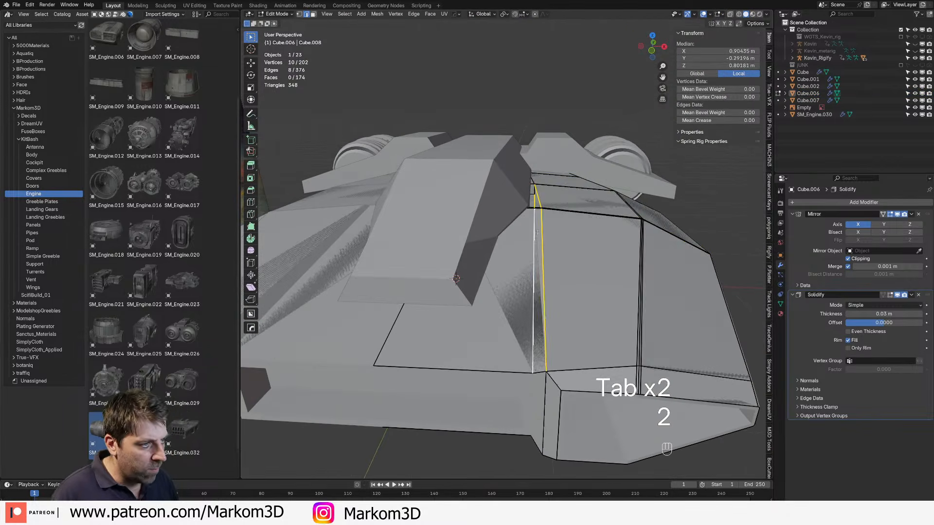
pyautogui.moveTo(537, 233); pyautogui.dragTo(520, 253, button='middle')
pyautogui.keyDown('alt'); pyautogui.keyDown('shift'); pyautogui.click(545, 193); pyautogui.keyUp('shift'); pyautogui.keyUp('alt')
pyautogui.keyDown('shift'); pyautogui.moveTo(546, 194); pyautogui.dragTo(492, 308, button='middle'); pyautogui.keyUp('shift')
pyautogui.scroll(1, 492, 308)
pyautogui.press('z')
pyautogui.click(571, 379)
pyautogui.scroll(3, 448, 286)
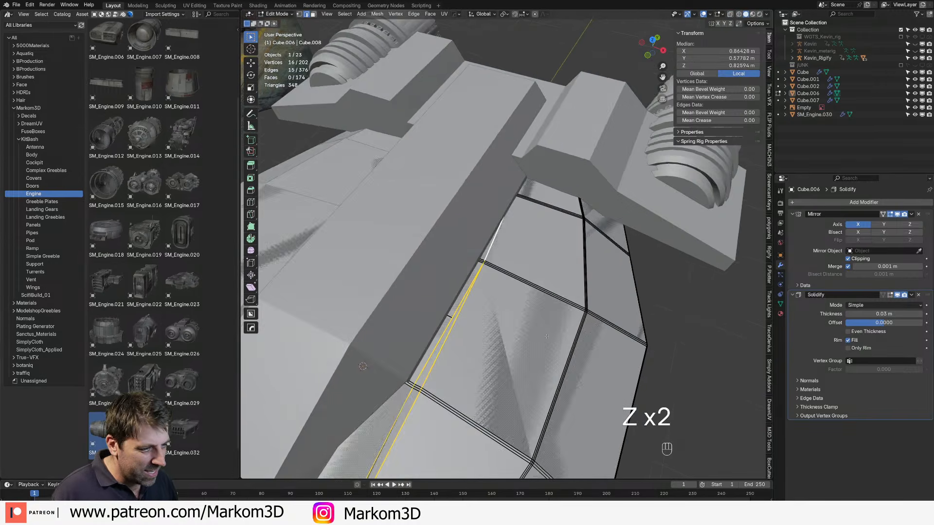
# Step: Try a two-segment bevel on the upper spine-side edges and check the hull in Object Mode
pyautogui.hotkey('ctrl', 'b')
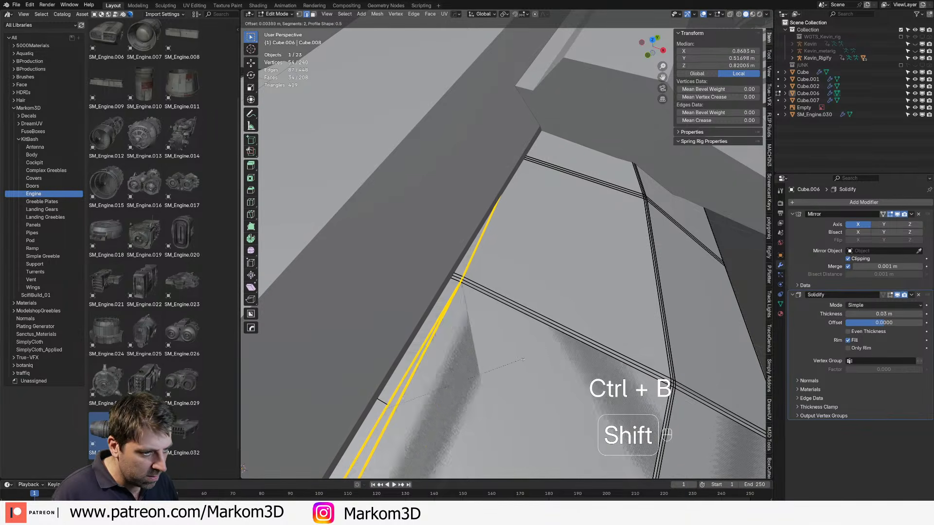
pyautogui.click(511, 360)
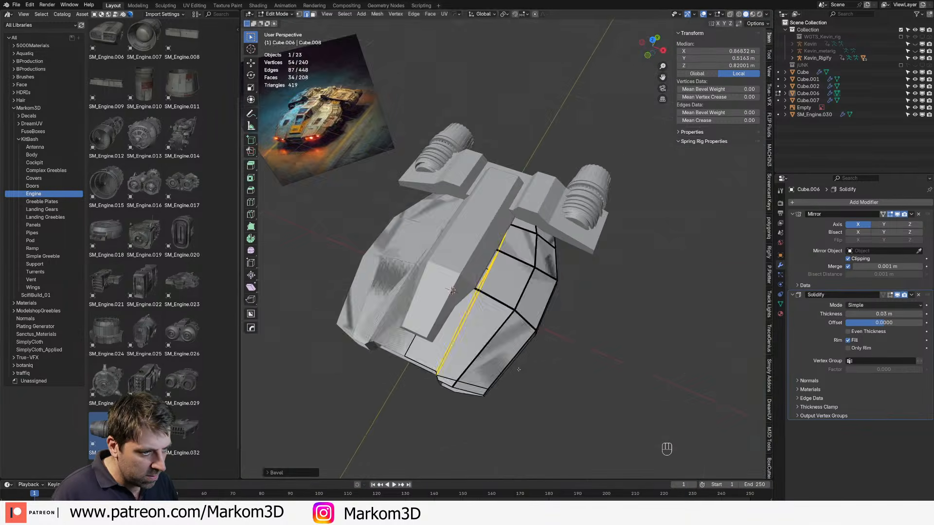
pyautogui.press('Tab')
pyautogui.scroll(5, 525, 311)
pyautogui.moveTo(528, 354); pyautogui.dragTo(458, 334, button='middle')
pyautogui.press('Tab')
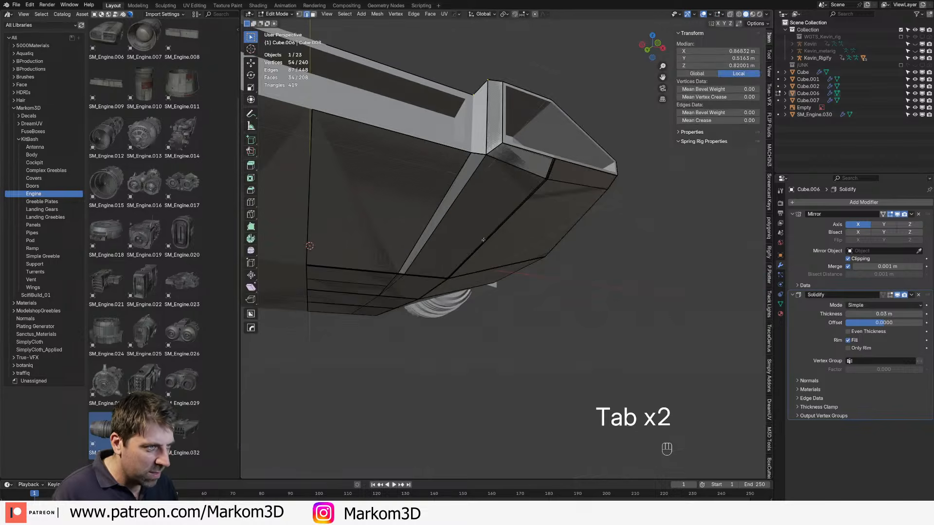
# Step: Try to bevel the matching lengthwise edges on the hull's underside, and add a connecting edge at the front
pyautogui.moveTo(448, 207); pyautogui.dragTo(510, 175, button='middle')
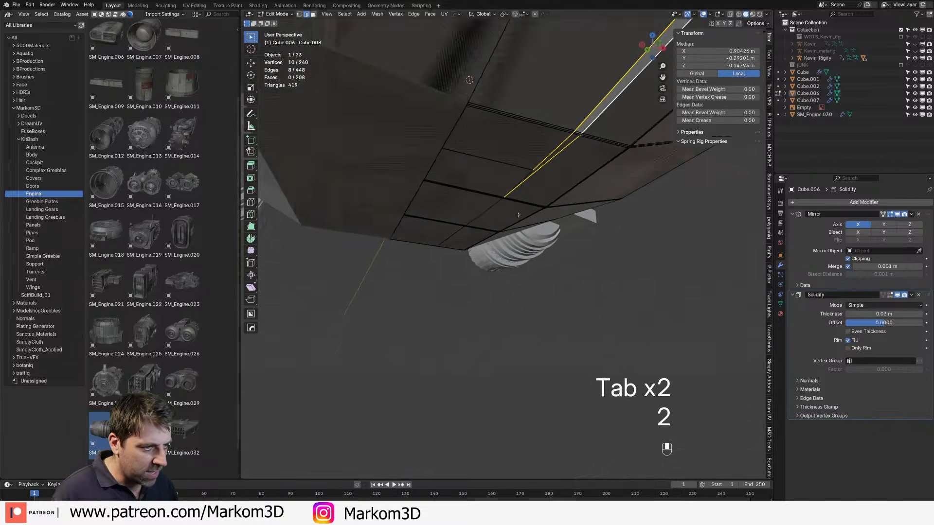
pyautogui.keyDown('alt'); pyautogui.keyDown('shift'); pyautogui.click(513, 173); pyautogui.keyUp('shift'); pyautogui.keyUp('alt')
pyautogui.moveTo(515, 224); pyautogui.dragTo(618, 299, button='middle')
pyautogui.moveTo(632, 335); pyautogui.dragTo(543, 317, button='middle')
pyautogui.hotkey('ctrl', 'b')
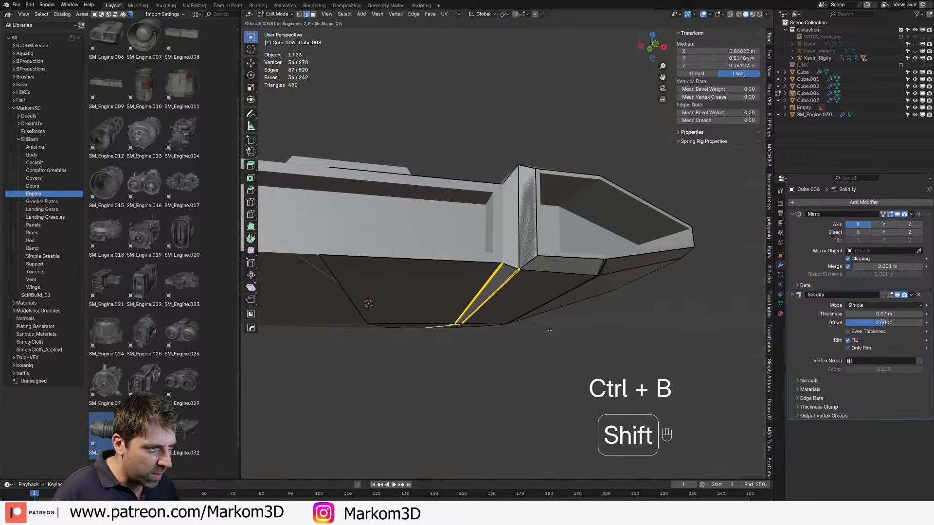
pyautogui.rightClick(549, 327)
pyautogui.keyDown('shift'); pyautogui.click(530, 271); pyautogui.keyUp('shift')
pyautogui.moveTo(532, 276); pyautogui.dragTo(447, 316, button='middle')
pyautogui.keyDown('shift'); pyautogui.moveTo(448, 316); pyautogui.dragTo(473, 350, button='middle'); pyautogui.keyUp('shift')
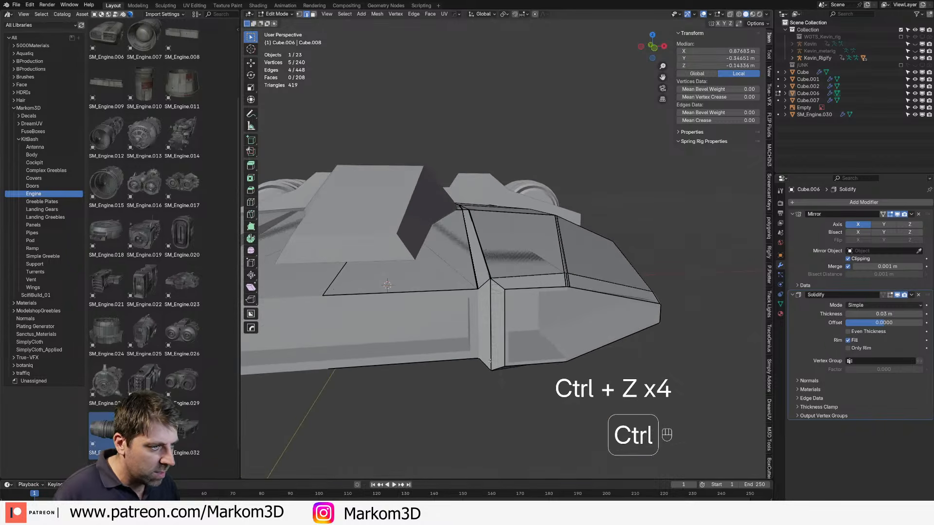
# Step: Undo the underside edge selection and the bevel on the upper spine-side edges
pyautogui.hotkey('ctrl', 'z')
pyautogui.hotkey('ctrl', 'z')
pyautogui.hotkey('ctrl', 'z')
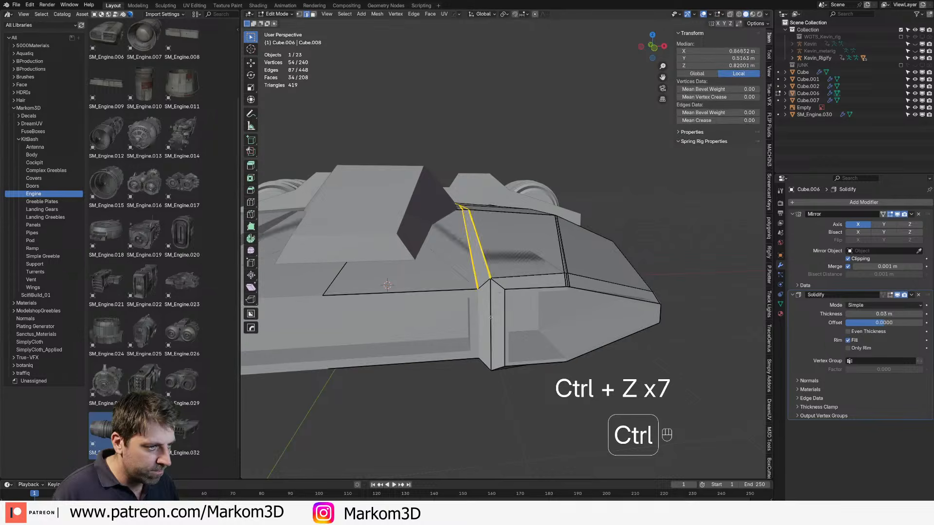
# Step: Add the short front edge above the side opening to the upper spine-side selection and bevel it all with two segments
pyautogui.keyDown('shift'); pyautogui.click(497, 284); pyautogui.keyUp('shift')
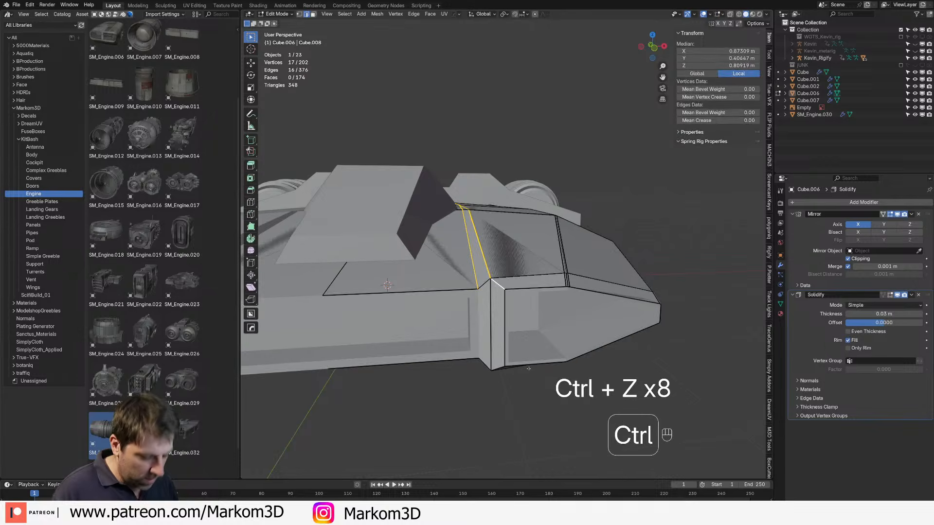
pyautogui.hotkey('ctrl', 'b')
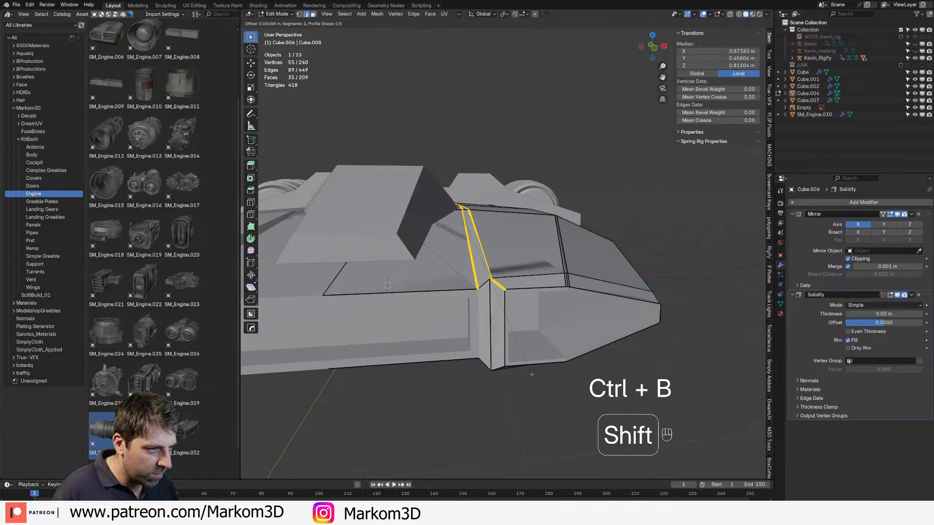
pyautogui.click(530, 376)
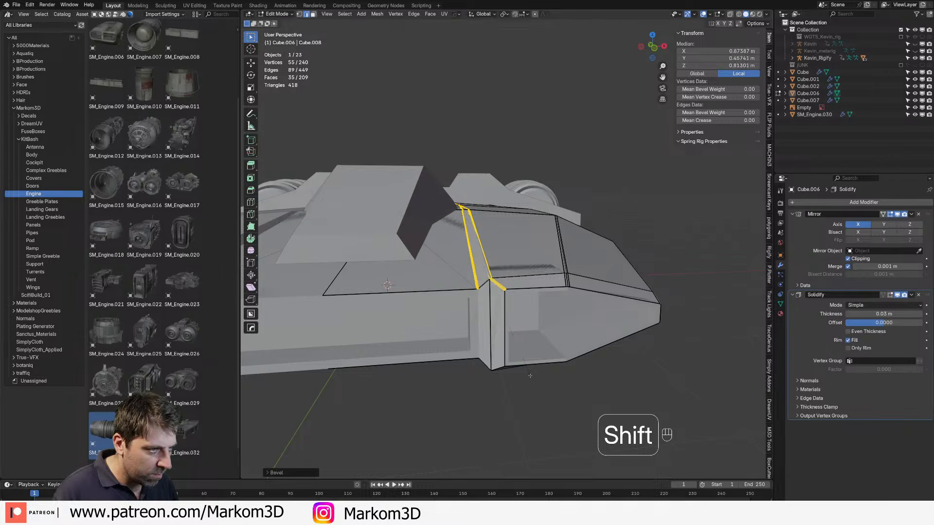
# Step: Bevel the matching lengthwise edges on the hull's underside with two segments, from front to rear, and return to Object Mode
pyautogui.moveTo(531, 376); pyautogui.dragTo(507, 325, button='middle')
pyautogui.keyDown('alt'); pyautogui.click(539, 81); pyautogui.keyUp('alt')
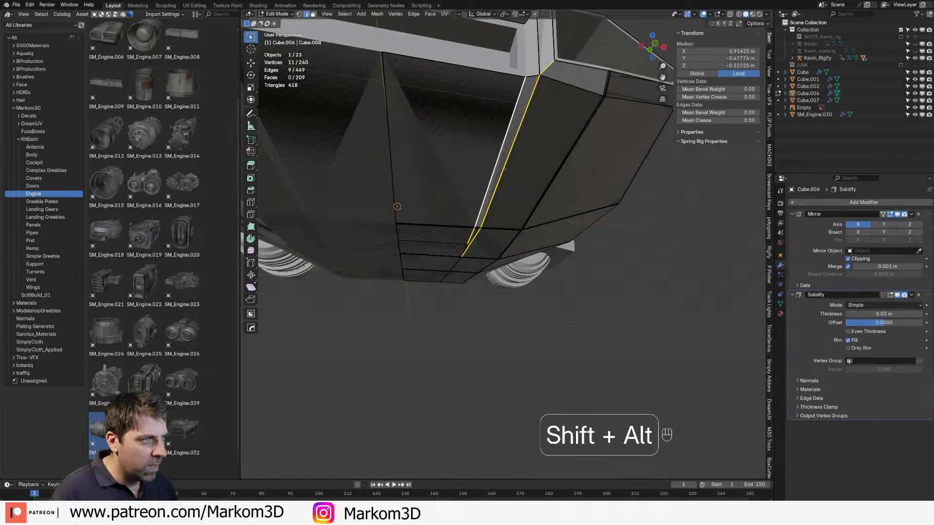
pyautogui.moveTo(504, 169); pyautogui.dragTo(482, 196, button='middle')
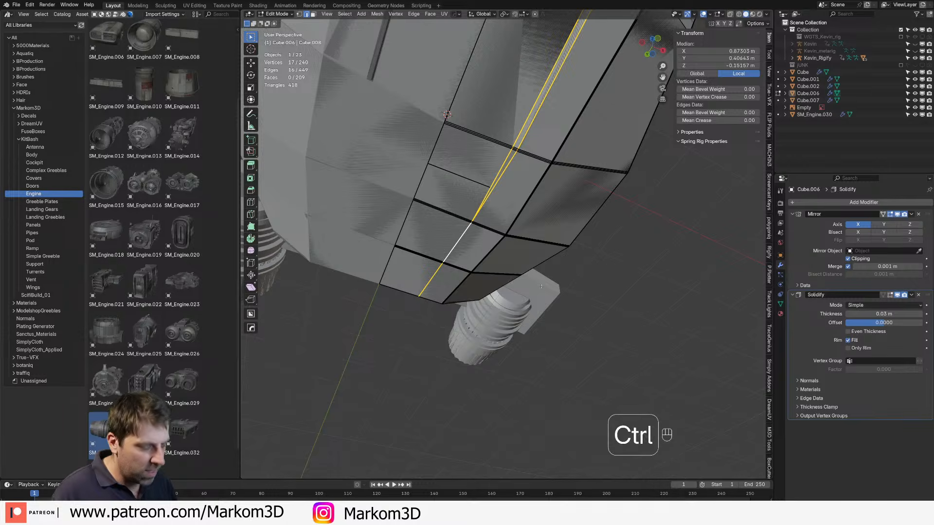
pyautogui.hotkey('ctrl', 'b')
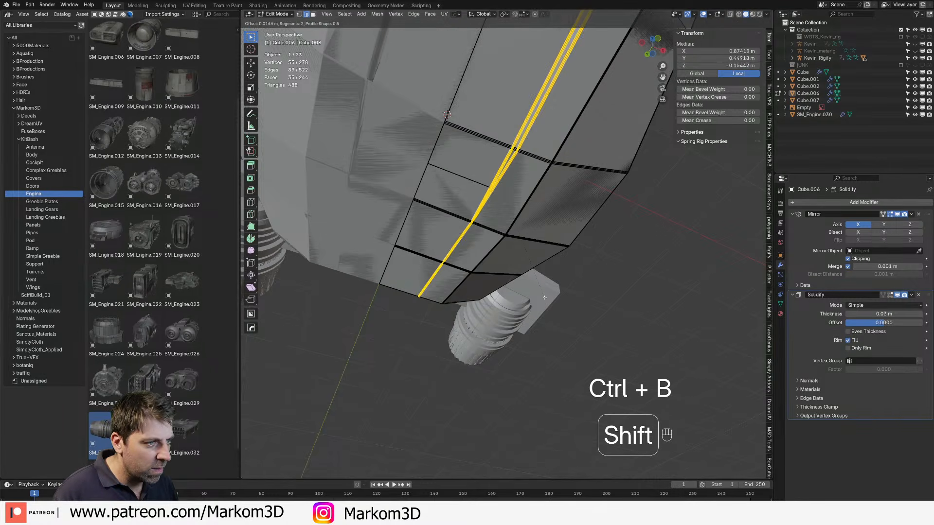
pyautogui.click(544, 298)
pyautogui.scroll(-1, 544, 298)
pyautogui.press('Tab')
# Step: Select the hull shell and apply Shade Auto Smooth with a 30° angle
pyautogui.click(608, 272)
pyautogui.moveTo(608, 272); pyautogui.dragTo(618, 343, button='middle')
pyautogui.moveTo(510, 206); pyautogui.dragTo(506, 239, button='middle')
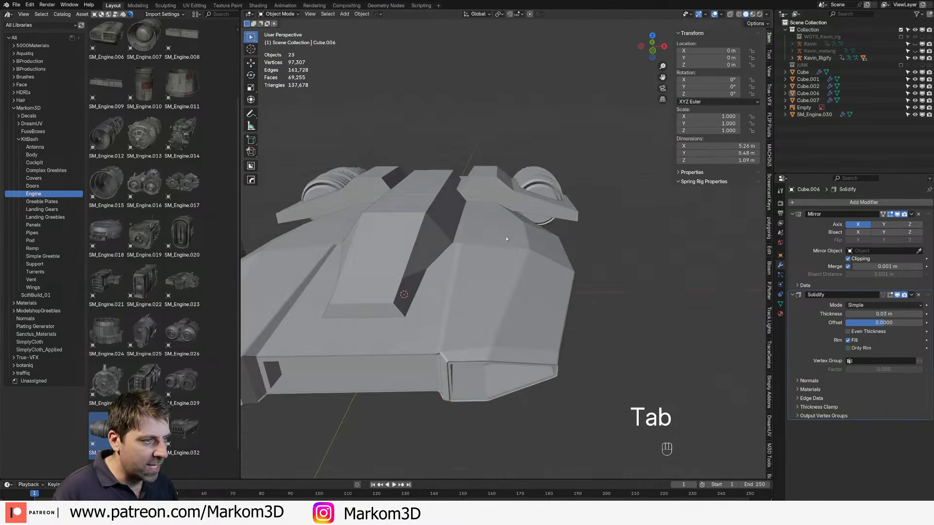
pyautogui.click(476, 312)
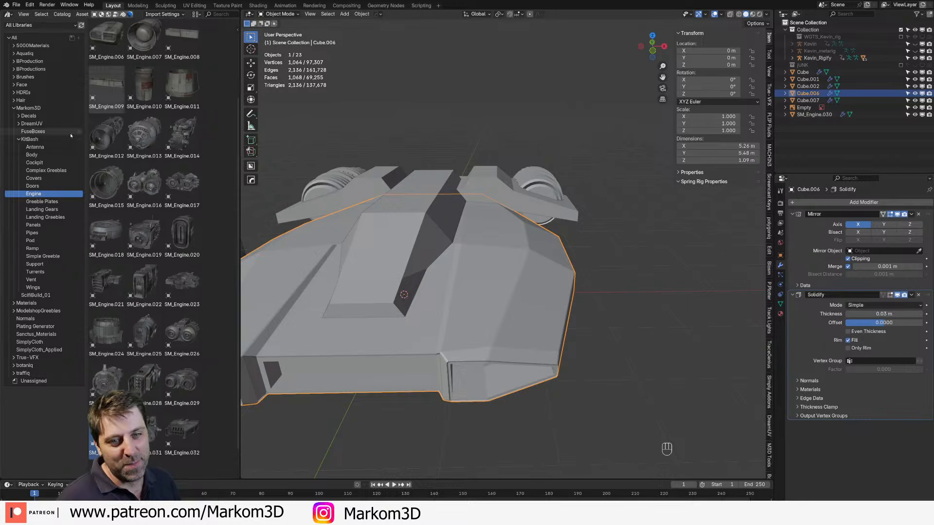
pyautogui.moveTo(480, 303)
pyautogui.mouseDown(button='middle')
pyautogui.moveTo(484, 327)
pyautogui.moveTo(491, 312)
pyautogui.mouseUp(button='middle')
pyautogui.rightClick(480, 317)
pyautogui.click(482, 315)
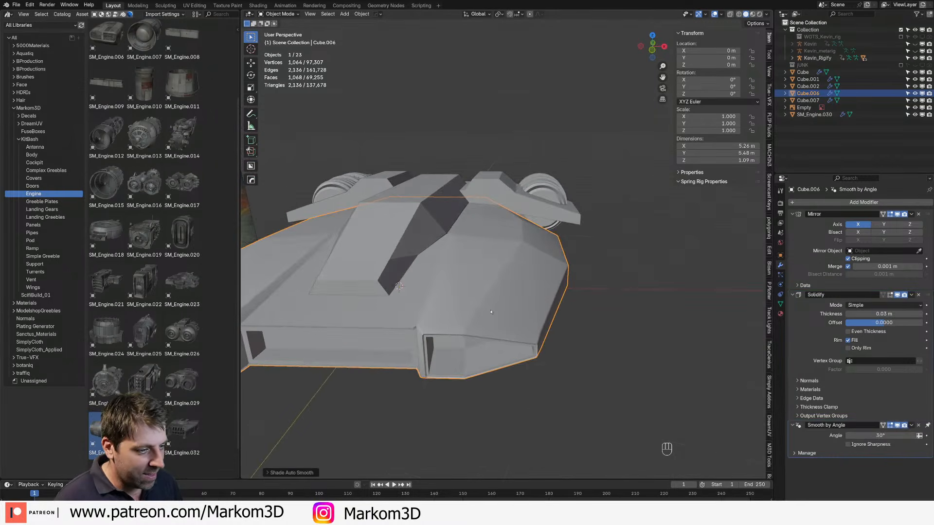
# Step: Edit the hull shell in a top wireframe view with vertex selection active and nothing selected
pyautogui.press('Tab')
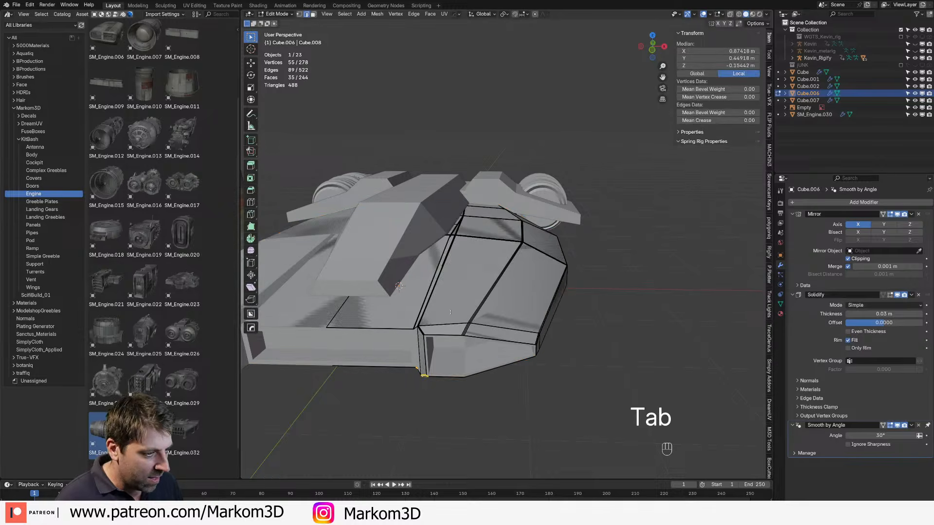
pyautogui.moveTo(573, 309); pyautogui.dragTo(494, 282, button='middle')
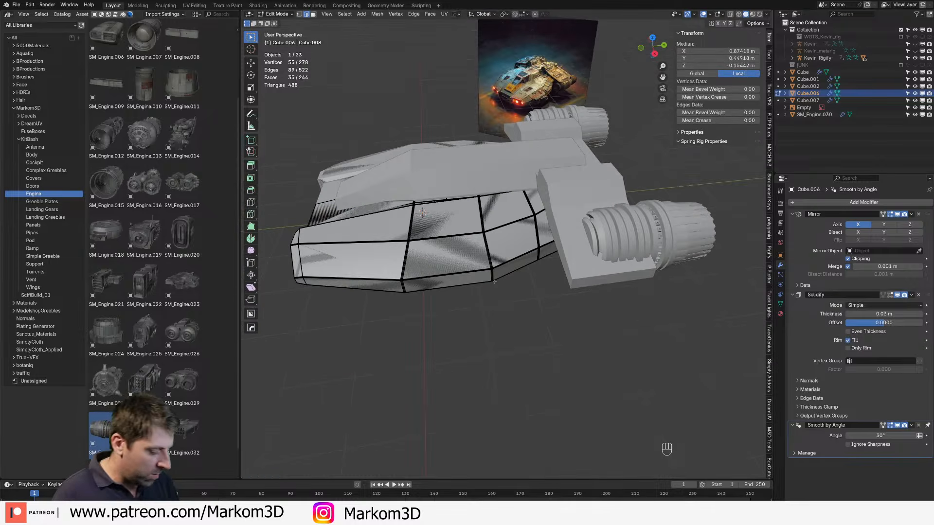
pyautogui.press('KP_7')
pyautogui.hotkey('shift', 'z')
pyautogui.scroll(4, 545, 331)
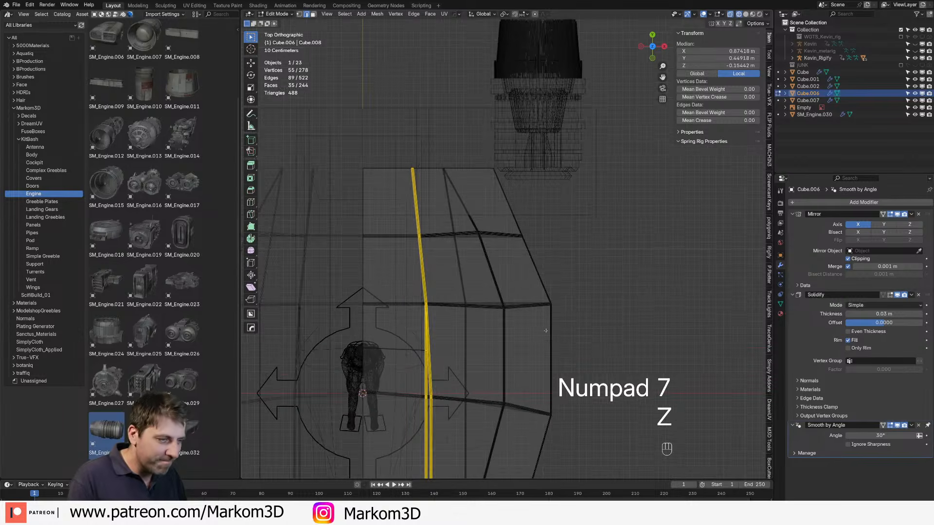
pyautogui.press('3')
pyautogui.keyDown('shift'); pyautogui.moveTo(570, 279); pyautogui.dragTo(565, 285, button='middle'); pyautogui.keyUp('shift')
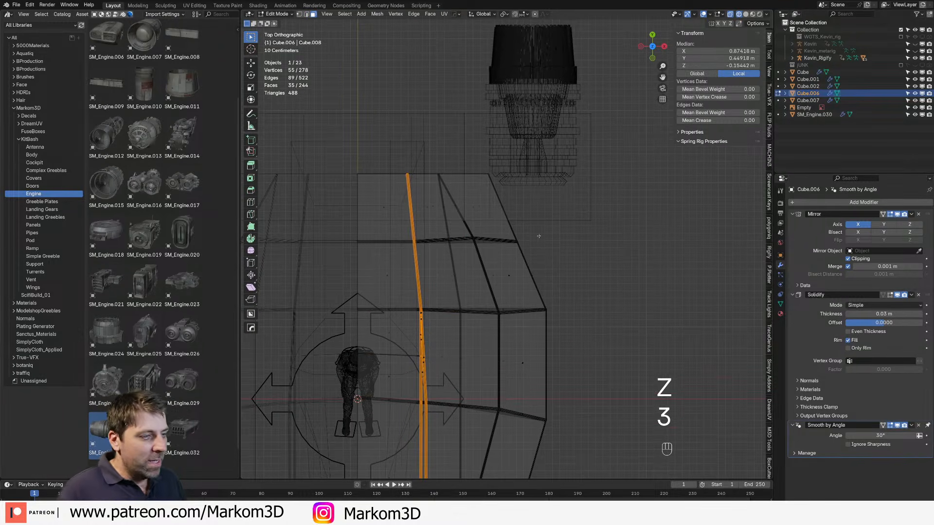
pyautogui.press('1')
pyautogui.click(507, 182)
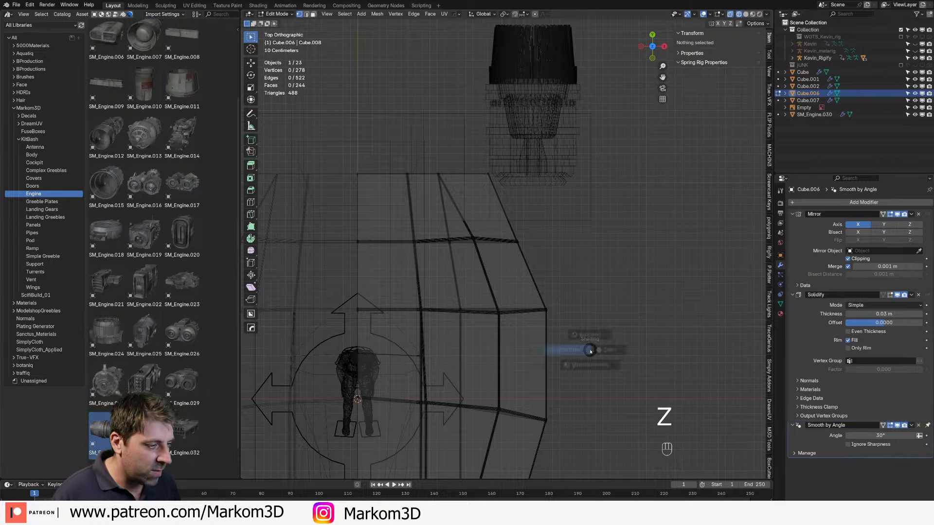
# Step: Circle-select the vertex cluster where the second crosswise bevel from the rear meets the outer lengthwise bevel
pyautogui.click(626, 350)
pyautogui.keyDown('shift'); pyautogui.moveTo(519, 339); pyautogui.dragTo(486, 347, button='middle'); pyautogui.keyUp('shift')
pyautogui.scroll(3, 486, 348)
pyautogui.press('z')
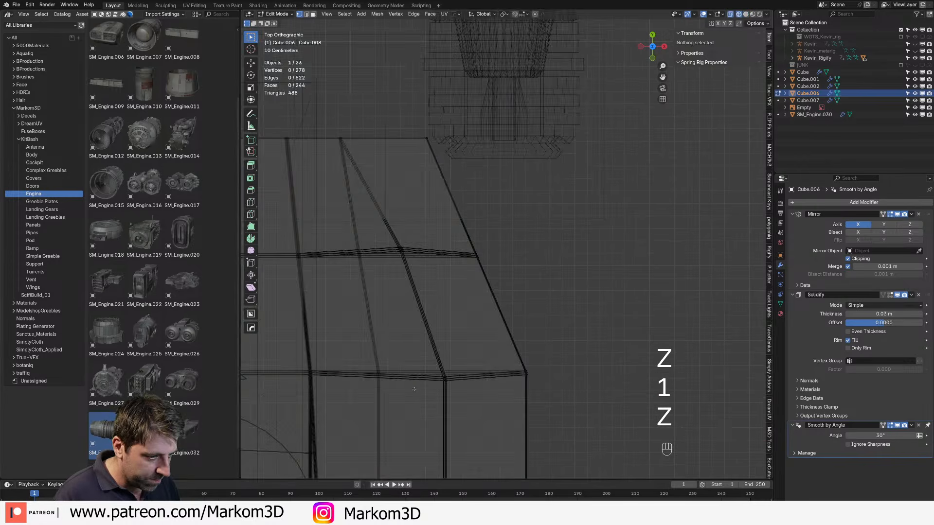
pyautogui.click(441, 380)
pyautogui.press('c')
pyautogui.scroll(2, 442, 380)
pyautogui.click(442, 380)
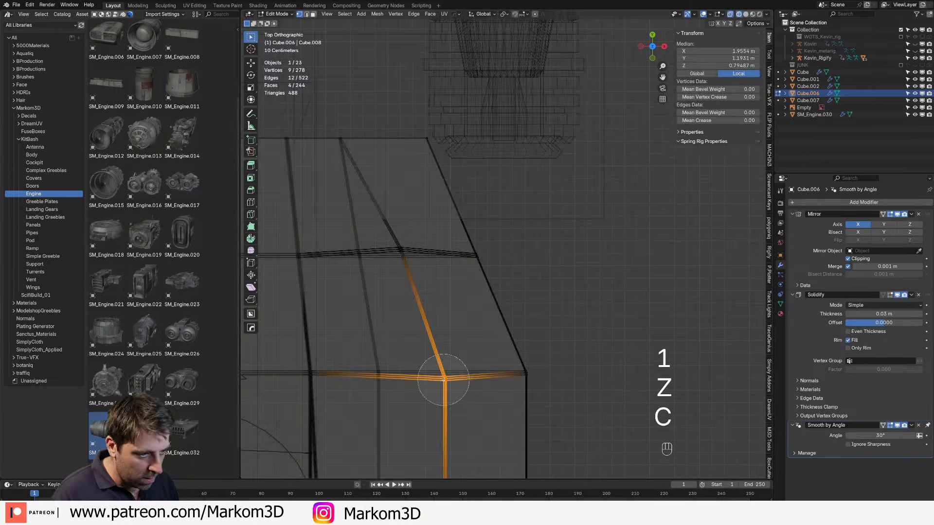
pyautogui.rightClick(443, 380)
# Step: Move the selected vertices about 0.044 m along Y towards the rear, and check the hull in solid shading
pyautogui.moveTo(443, 380); pyautogui.dragTo(432, 343, button='middle')
pyautogui.press('KP_7')
pyautogui.press('z')
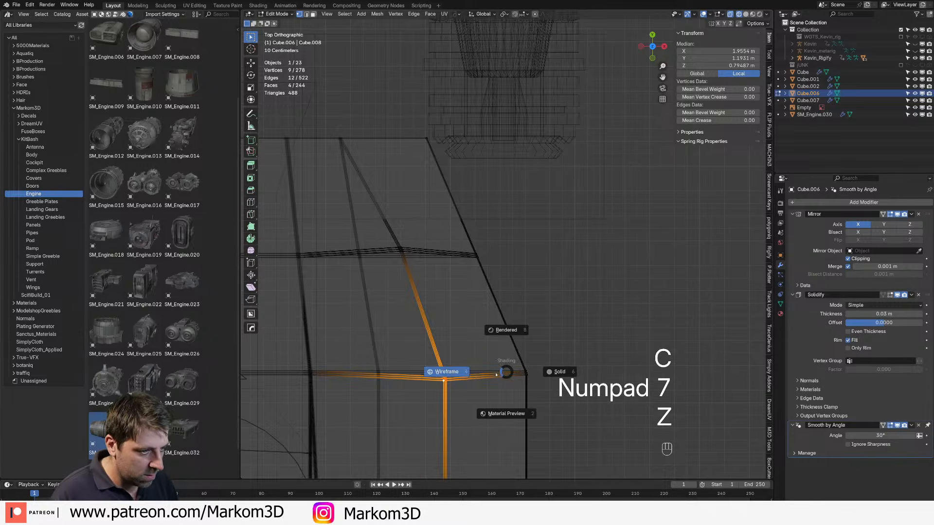
pyautogui.click(484, 418)
pyautogui.press('g')
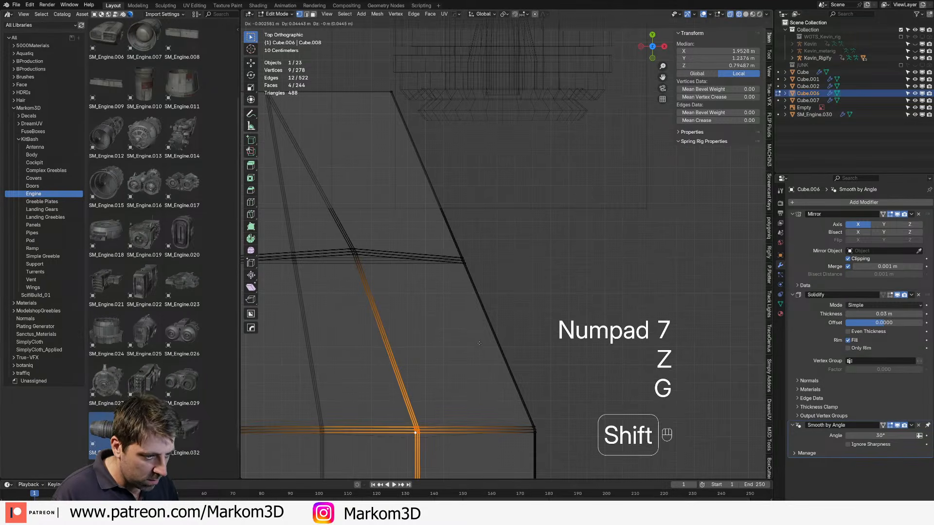
pyautogui.click(479, 342)
pyautogui.scroll(-1, 480, 342)
pyautogui.press('z')
pyautogui.press('Tab')
pyautogui.moveTo(539, 357); pyautogui.dragTo(594, 330, button='middle')
pyautogui.press('Tab')
# Step: Try a crosswise loop cut near the middle of the hull's central side section, and undo it
pyautogui.scroll(-3, 599, 317)
pyautogui.hotkey('ctrl', 'r')
pyautogui.click(482, 298)
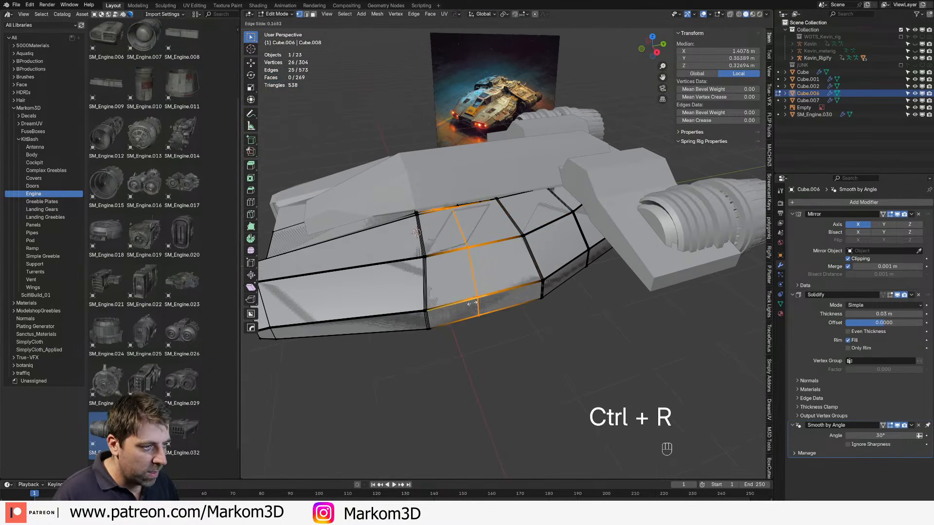
pyautogui.click(469, 303)
pyautogui.press('z')
pyautogui.click(456, 304)
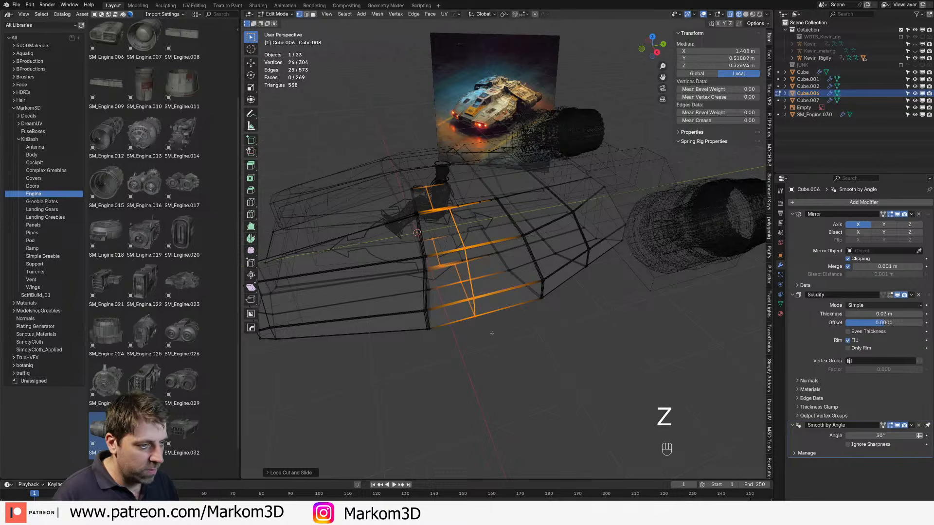
pyautogui.hotkey('ctrl', 'z')
# Step: Add a crosswise loop cut to the central hull section, slid close to the crosswise bevel behind it
pyautogui.hotkey('ctrl', 'r')
pyautogui.click(478, 310)
pyautogui.click(521, 301)
# Step: Select the new loop cut's short edge on the hull's outer side, and undo the attempt to grow the selection
pyautogui.press('2')
pyautogui.click(520, 300)
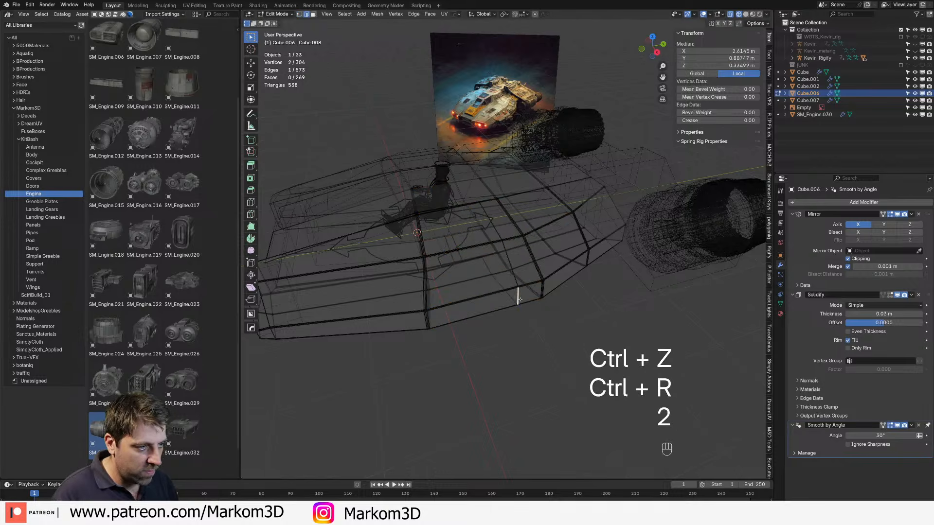
pyautogui.press('z')
pyautogui.click(534, 303)
pyautogui.scroll(3, 528, 311)
pyautogui.press('ctrl+KP_Add')
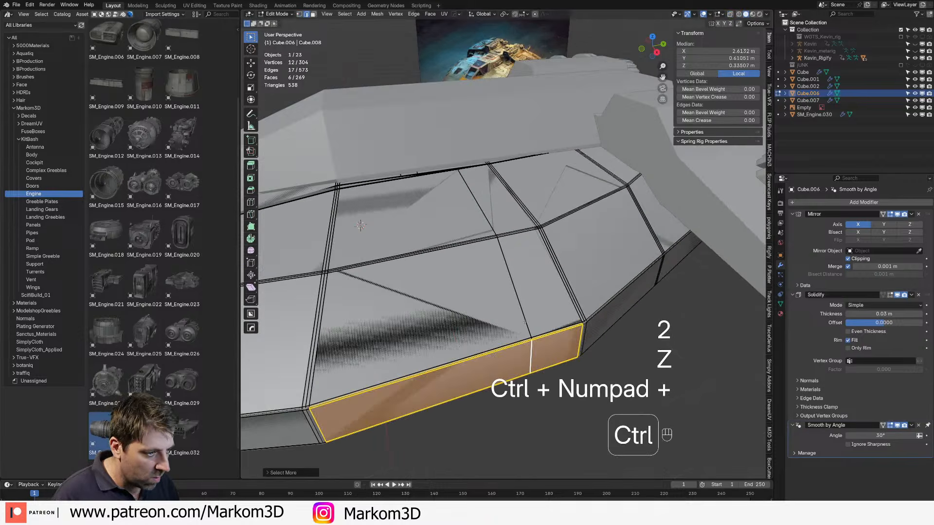
pyautogui.hotkey('ctrl', 'z')
pyautogui.scroll(3, 508, 287)
# Step: Add the vertices where the loop crosses the outer lengthwise bevel and slide them towards the front, slanting the cut
pyautogui.press('1')
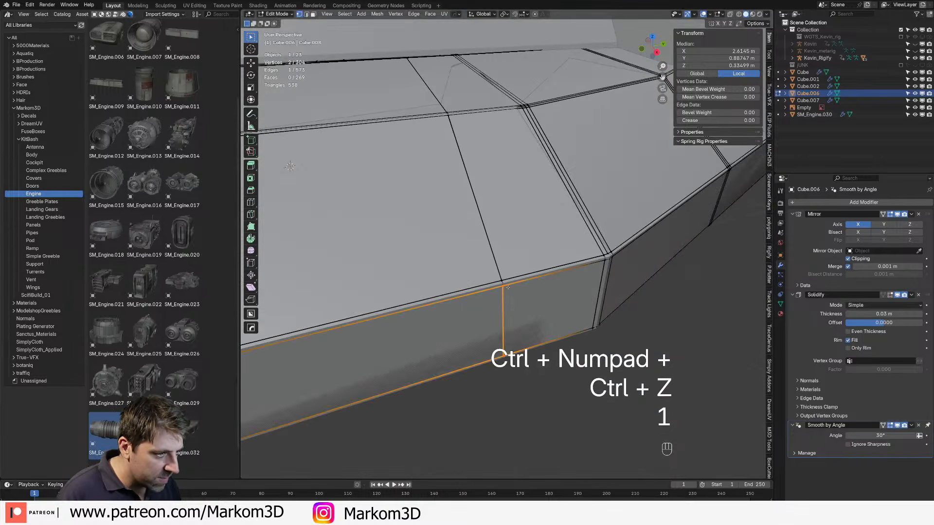
pyautogui.press('z')
pyautogui.click(503, 285)
pyautogui.press('c')
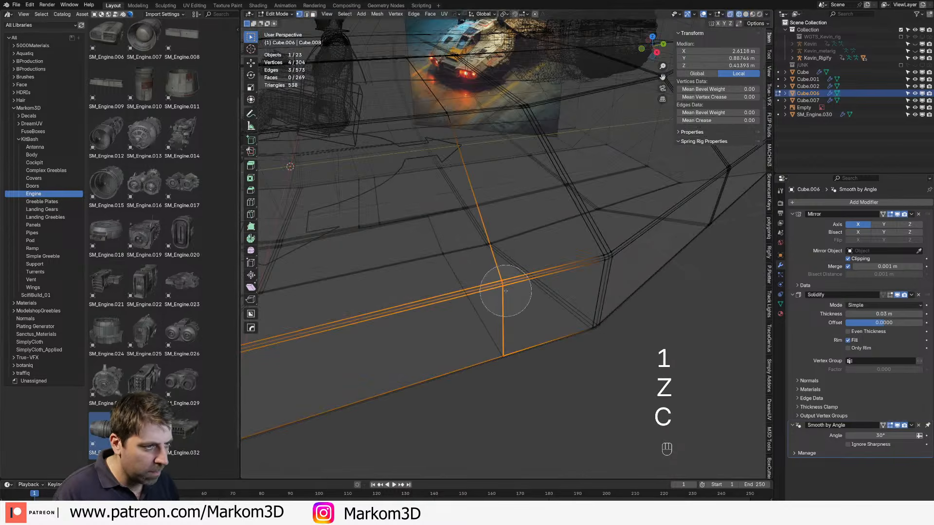
pyautogui.moveTo(501, 286); pyautogui.dragTo(494, 340)
pyautogui.press('z')
pyautogui.click(551, 358)
pyautogui.scroll(-4, 551, 358)
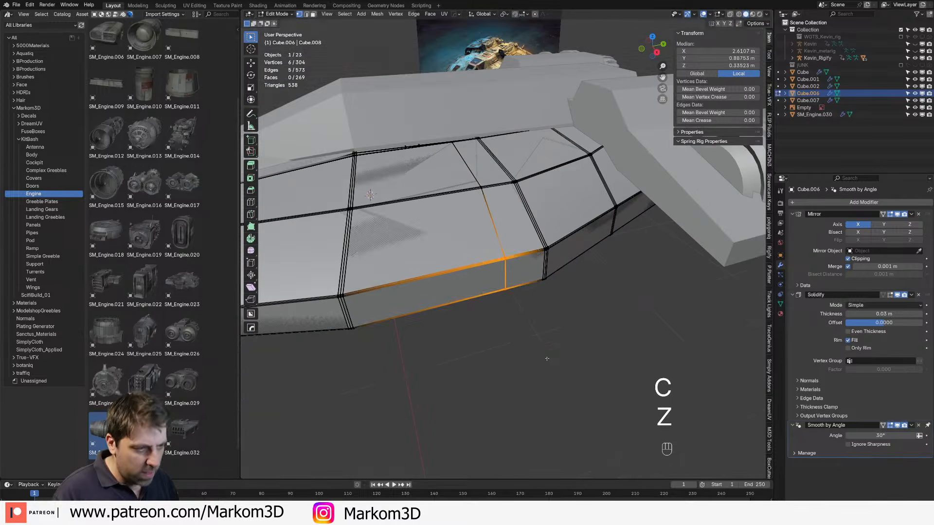
pyautogui.press('g')
pyautogui.press('g')
pyautogui.click(508, 272)
# Step: Circle-select the hull's outer side faces behind the slanted cut, covering both the upper and lower panels
pyautogui.press('3')
pyautogui.click(506, 251)
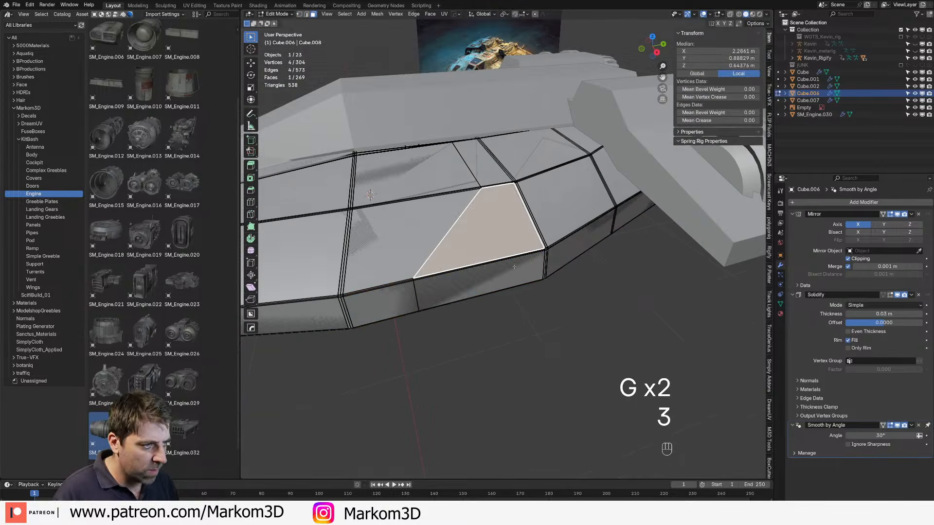
pyautogui.press('c')
pyautogui.moveTo(530, 270); pyautogui.dragTo(541, 262)
pyautogui.press('z')
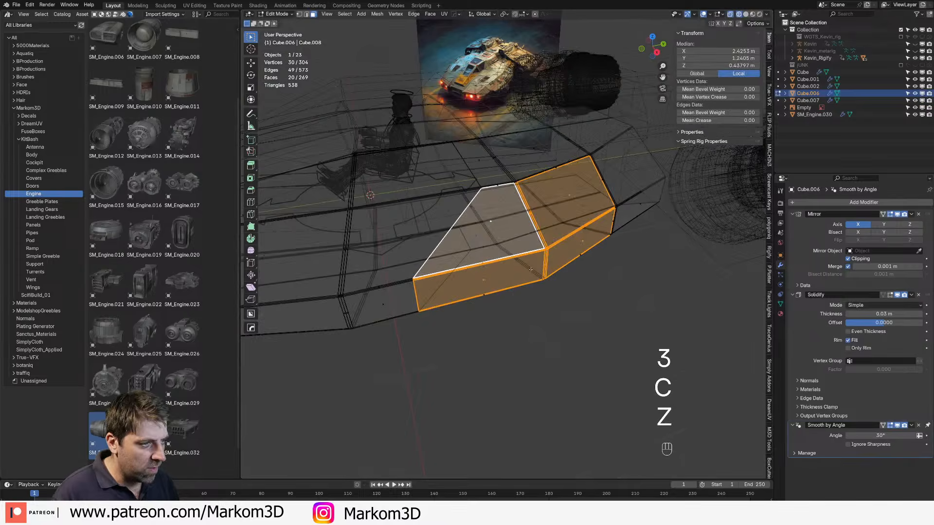
pyautogui.moveTo(544, 281); pyautogui.dragTo(540, 302, button='middle')
pyautogui.press('c')
pyautogui.moveTo(517, 312)
pyautogui.mouseDown()
pyautogui.moveTo(501, 299)
pyautogui.moveTo(560, 269)
pyautogui.mouseUp()
pyautogui.rightClick(575, 271)
pyautogui.moveTo(574, 271); pyautogui.dragTo(527, 324, button='middle')
# Step: Add the rearmost outer side faces from the top view and delete all selected faces
pyautogui.press('KP_7')
pyautogui.press('c')
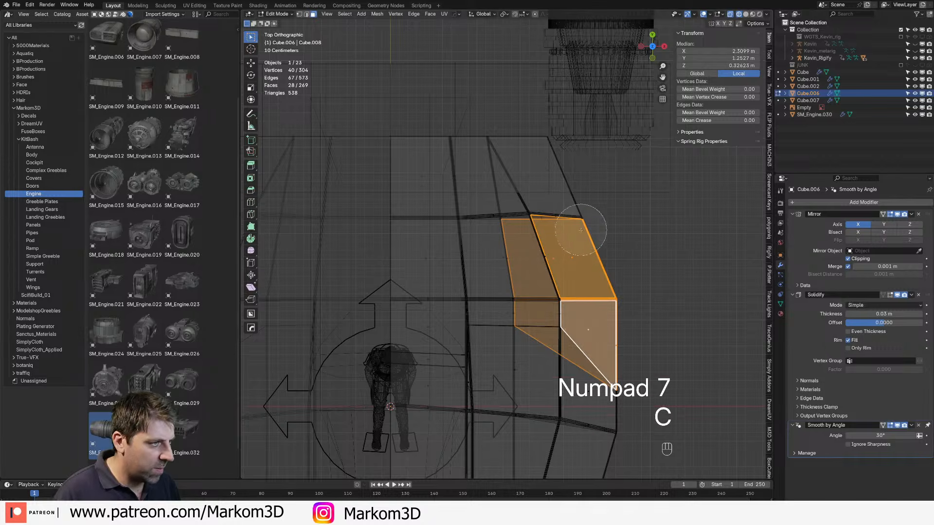
pyautogui.moveTo(564, 214); pyautogui.dragTo(550, 169)
pyautogui.rightClick(535, 148)
pyautogui.press('Delete')
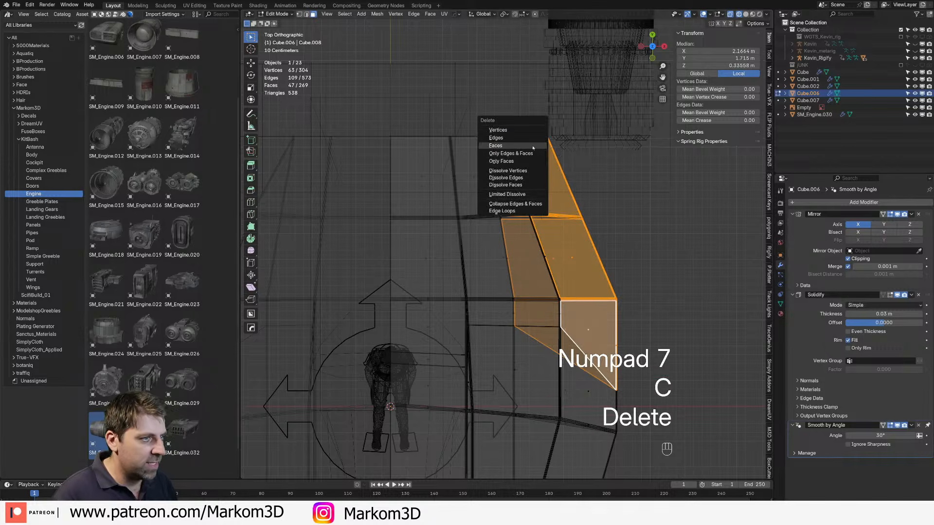
pyautogui.click(533, 148)
pyautogui.press('z')
pyautogui.press('Tab')
# Step: Check the hull's front openings and reopen the outer shell Cube.006 for mesh editing from the underside
pyautogui.moveTo(486, 272)
pyautogui.mouseDown(button='middle')
pyautogui.moveTo(440, 241)
pyautogui.moveTo(501, 274)
pyautogui.moveTo(509, 256)
pyautogui.moveTo(545, 265)
pyautogui.moveTo(559, 258)
pyautogui.mouseUp(button='middle')
pyautogui.click(440, 240)
pyautogui.scroll(4, 505, 250)
pyautogui.scroll(-3, 505, 251)
pyautogui.scroll(1, 560, 257)
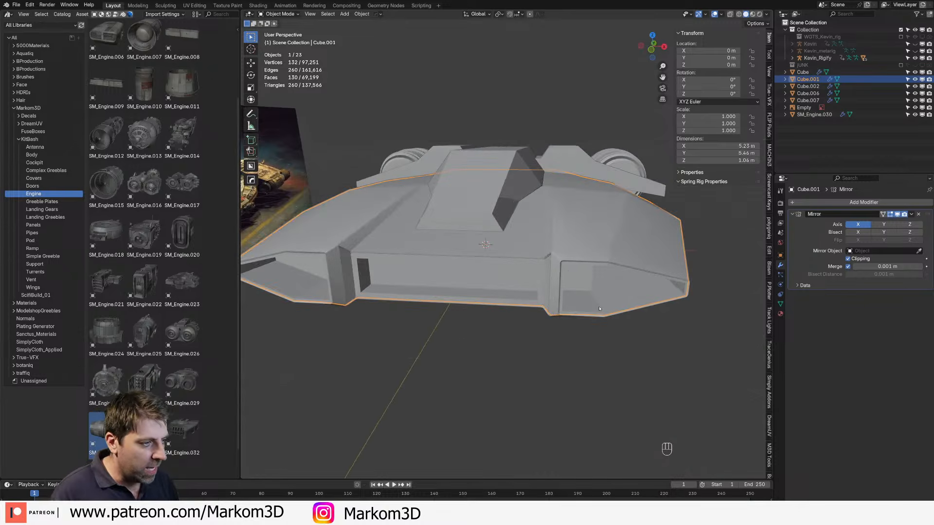
pyautogui.moveTo(599, 309); pyautogui.dragTo(535, 292, button='middle')
pyautogui.press('Tab')
pyautogui.moveTo(535, 292); pyautogui.dragTo(516, 273, button='middle')
pyautogui.press('Tab')
pyautogui.click(519, 294)
pyautogui.press('Tab')
pyautogui.keyDown('shift'); pyautogui.moveTo(516, 273); pyautogui.dragTo(505, 298, button='middle'); pyautogui.keyUp('shift')
pyautogui.scroll(1, 505, 298)
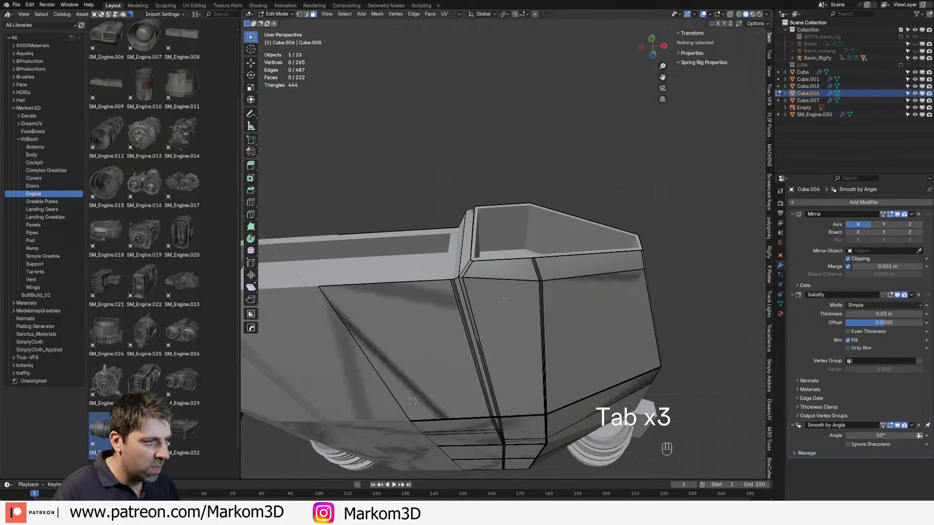
# Step: Add centred lengthwise loop cuts to the two underside panels below the front side opening
pyautogui.hotkey('ctrl', 'r')
pyautogui.click(504, 292)
pyautogui.rightClick(505, 292)
pyautogui.hotkey('ctrl', 'r')
pyautogui.click(577, 266)
pyautogui.rightClick(577, 265)
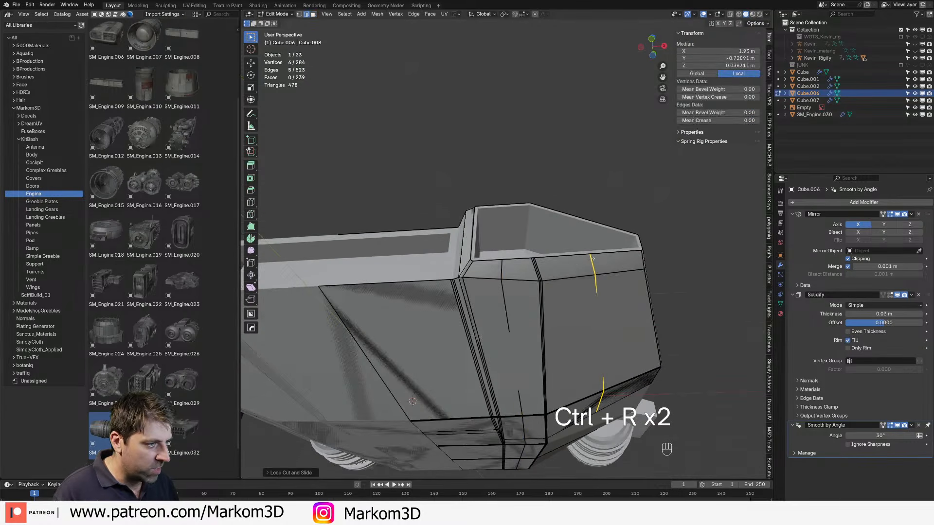
# Step: Select both new underside loops together and bevel them by about 0.046 m with one segment
pyautogui.keyDown('alt'); pyautogui.keyDown('shift'); pyautogui.click(505, 294); pyautogui.keyUp('shift'); pyautogui.keyUp('alt')
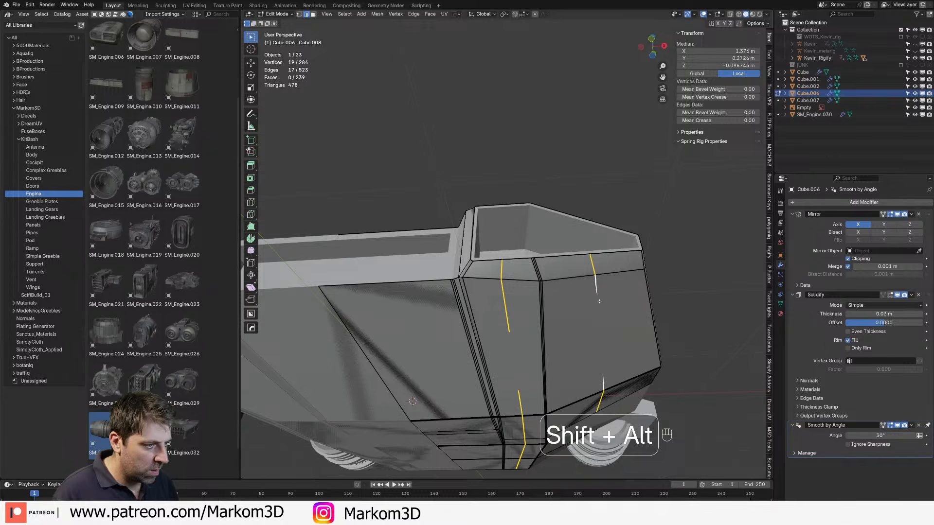
pyautogui.hotkey('ctrl', 'b')
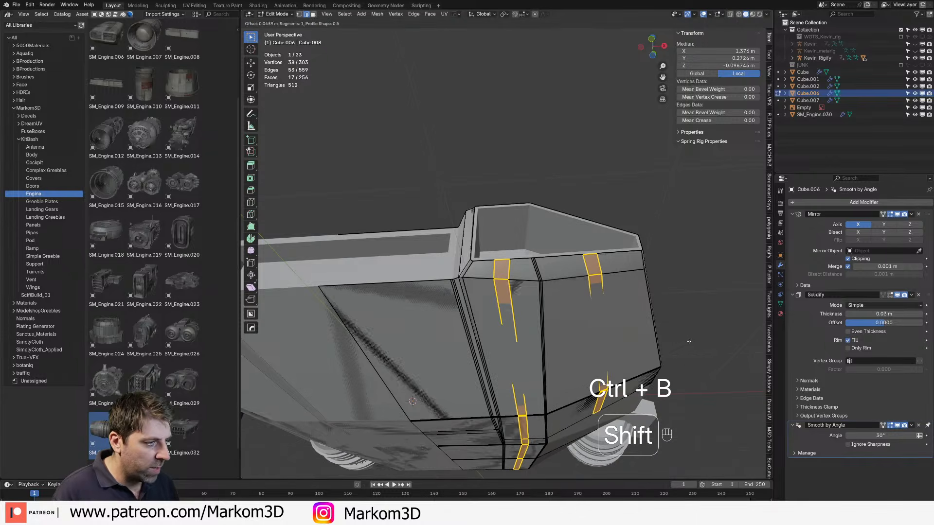
pyautogui.click(686, 340)
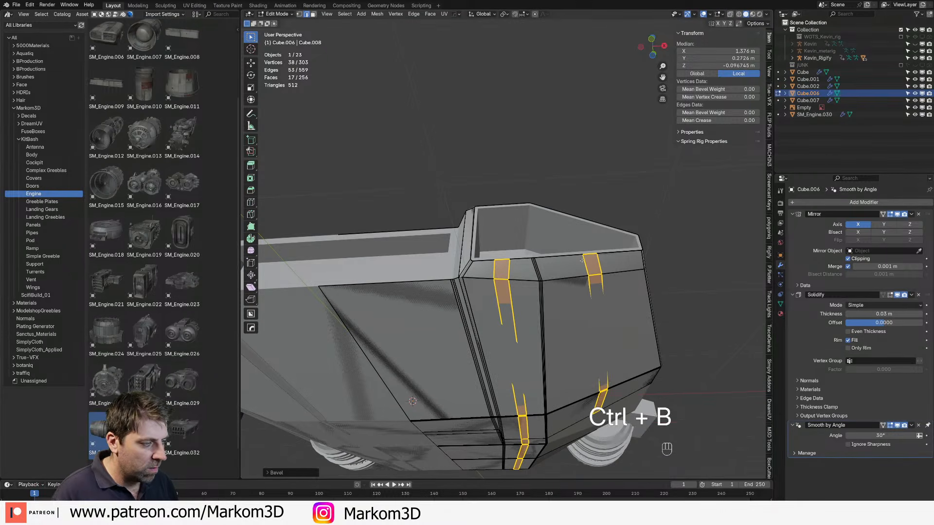
# Step: Slide the front lip edges between the two bevelled loops back into the underside, cutting a shallow notch
pyautogui.press('2')
pyautogui.click(556, 258)
pyautogui.keyDown('shift'); pyautogui.click(517, 259); pyautogui.keyUp('shift')
pyautogui.scroll(6, 519, 262)
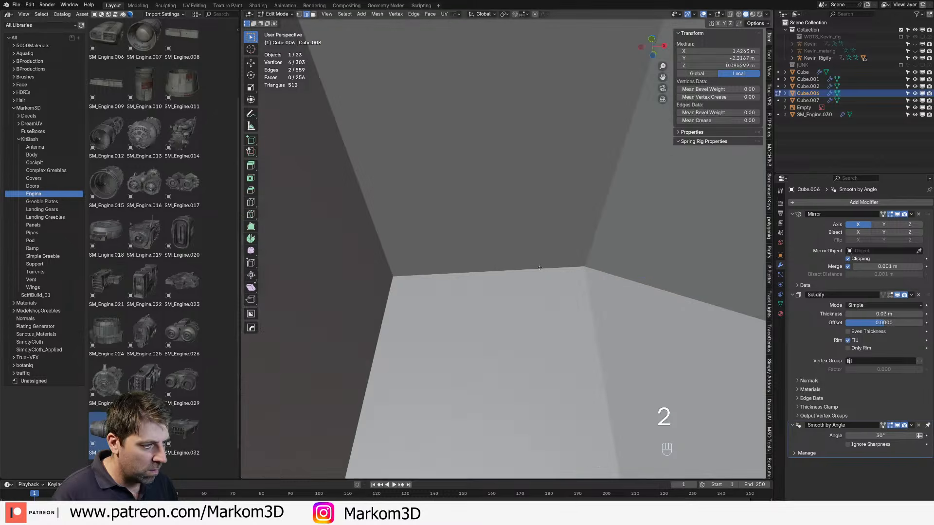
pyautogui.scroll(-2, 585, 322)
pyautogui.press('g')
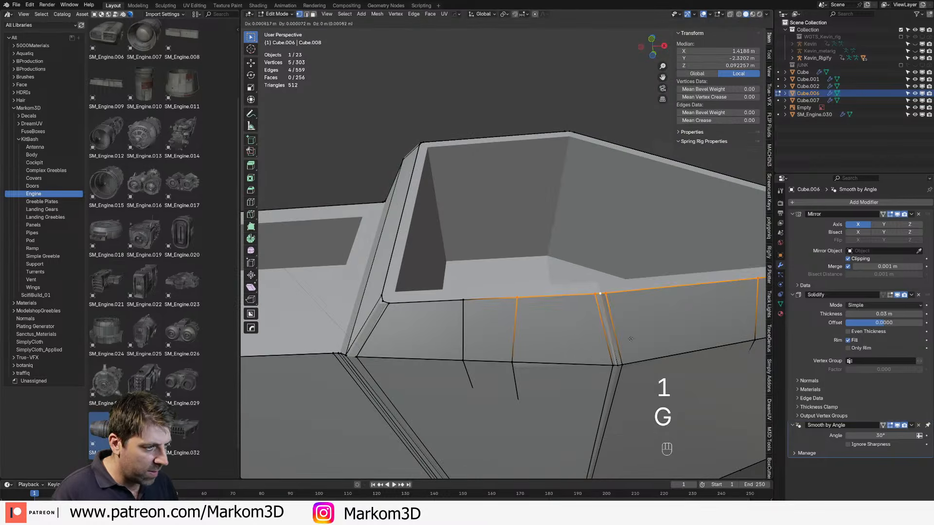
pyautogui.click(633, 366)
pyautogui.scroll(-5, 642, 370)
pyautogui.press('z')
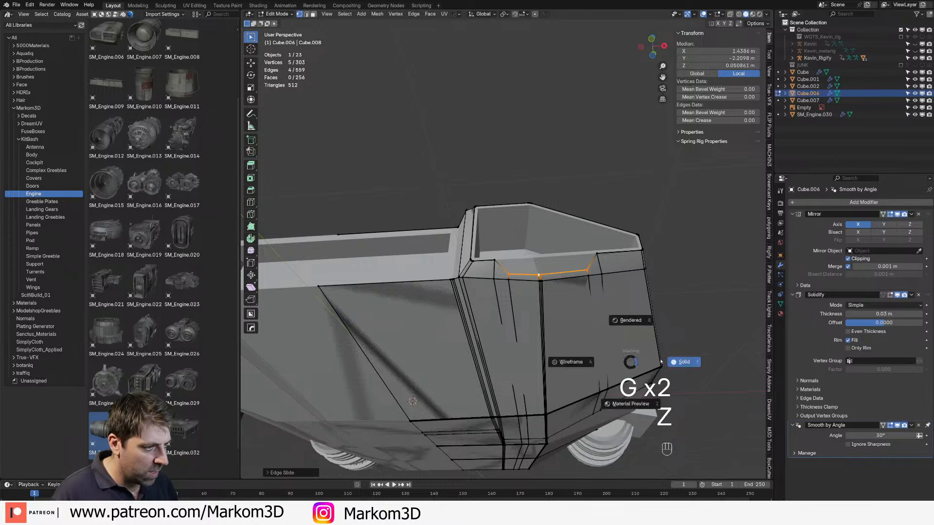
pyautogui.press('Tab')
# Step: Examine the notched outer shell from the front, side and underside, comparing object and edit views
pyautogui.click(482, 318)
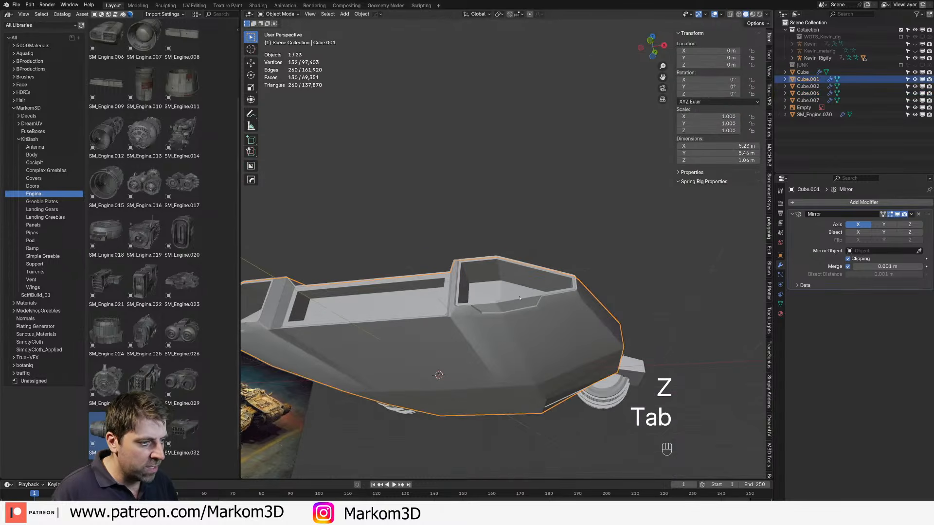
pyautogui.moveTo(504, 349); pyautogui.dragTo(586, 374, button='middle')
pyautogui.click(595, 323)
pyautogui.press('Tab')
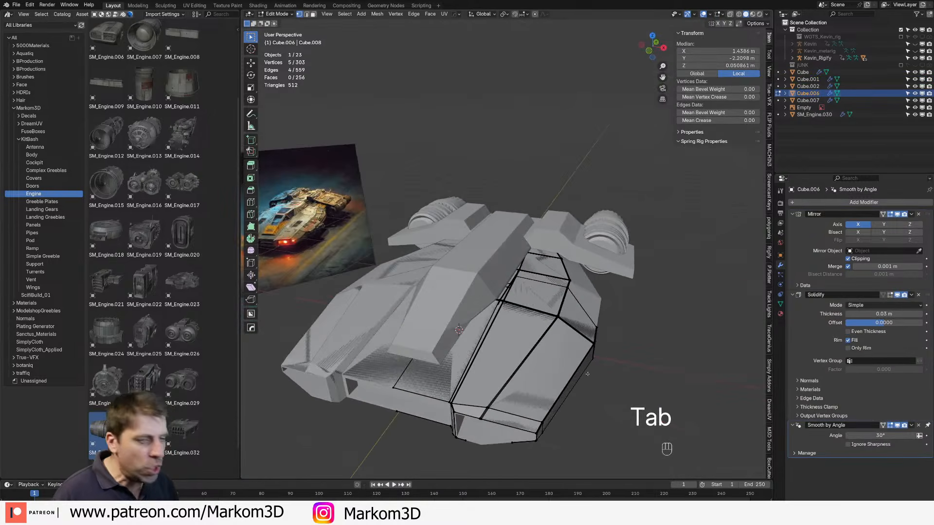
pyautogui.press('Tab')
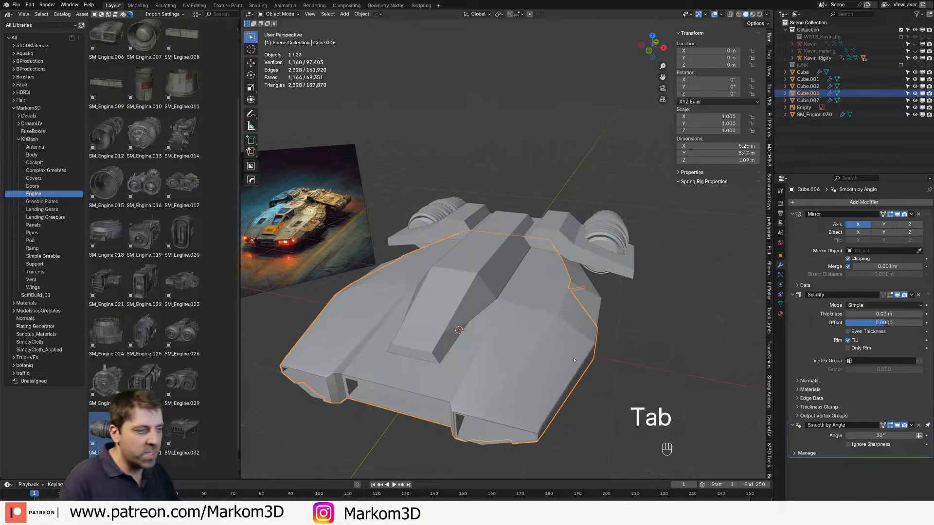
pyautogui.press('Tab')
pyautogui.moveTo(574, 359); pyautogui.dragTo(612, 318, button='middle')
pyautogui.press('Tab')
pyautogui.moveTo(677, 333)
pyautogui.mouseDown(button='middle')
pyautogui.moveTo(654, 267)
pyautogui.moveTo(644, 267)
pyautogui.mouseUp(button='middle')
# Step: Circle-select the three leftover vertices at the shell's rear outer edge and delete them
pyautogui.press('Tab')
pyautogui.press('z')
pyautogui.click(631, 268)
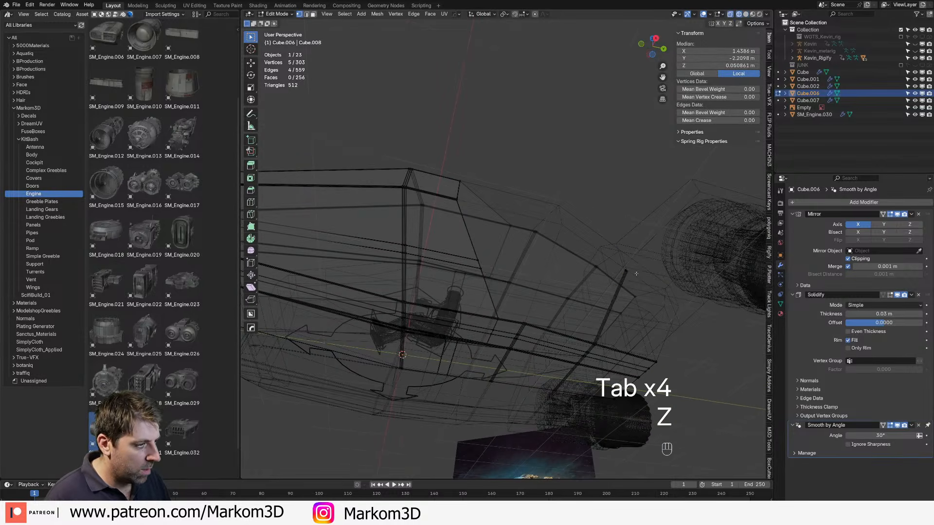
pyautogui.click(627, 269)
pyautogui.press('c')
pyautogui.click(640, 268)
pyautogui.press('Delete')
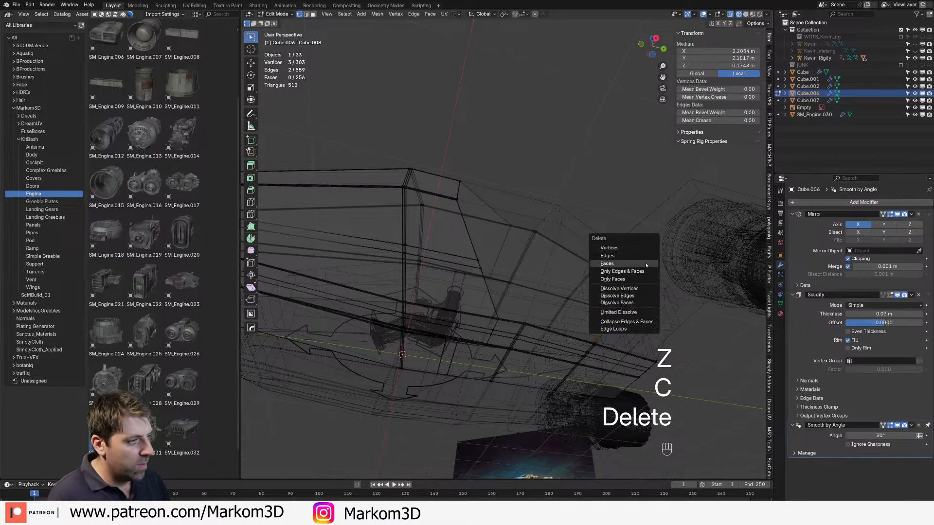
pyautogui.click(640, 251)
pyautogui.press('z')
pyautogui.press('Tab')
pyautogui.scroll(-5, 575, 340)
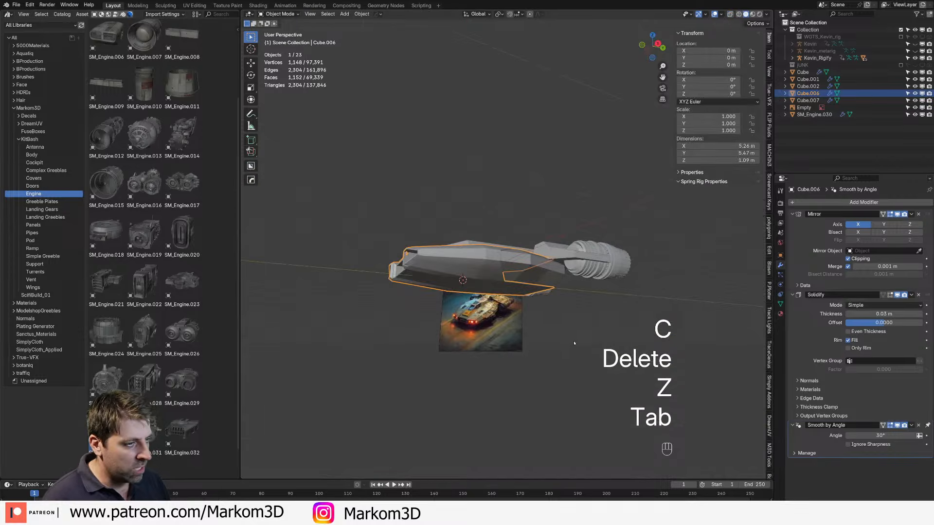
# Step: Hide the inner hull object Cube.001
pyautogui.click(522, 273)
pyautogui.moveTo(522, 273); pyautogui.dragTo(521, 304, button='middle')
pyautogui.press('h')
pyautogui.moveTo(495, 386); pyautogui.dragTo(525, 308, button='middle')
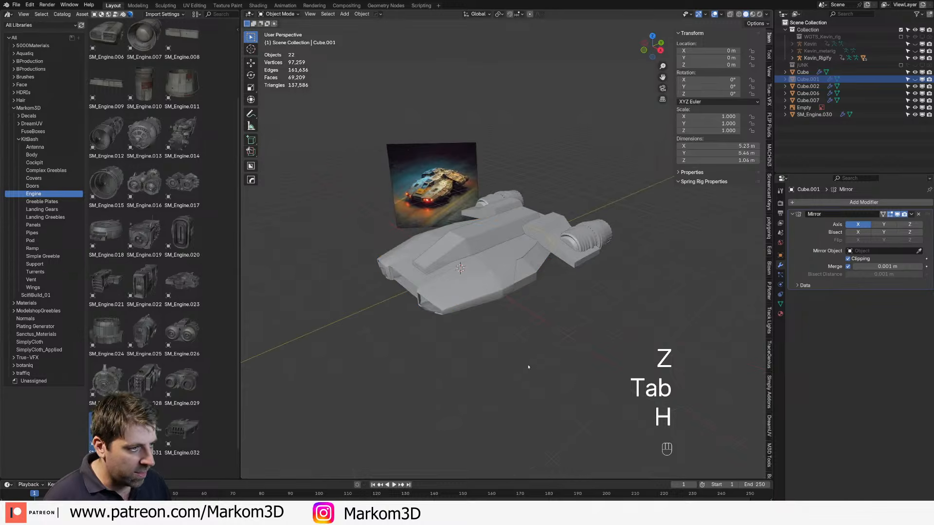
pyautogui.hotkey('ctrl', 'z')
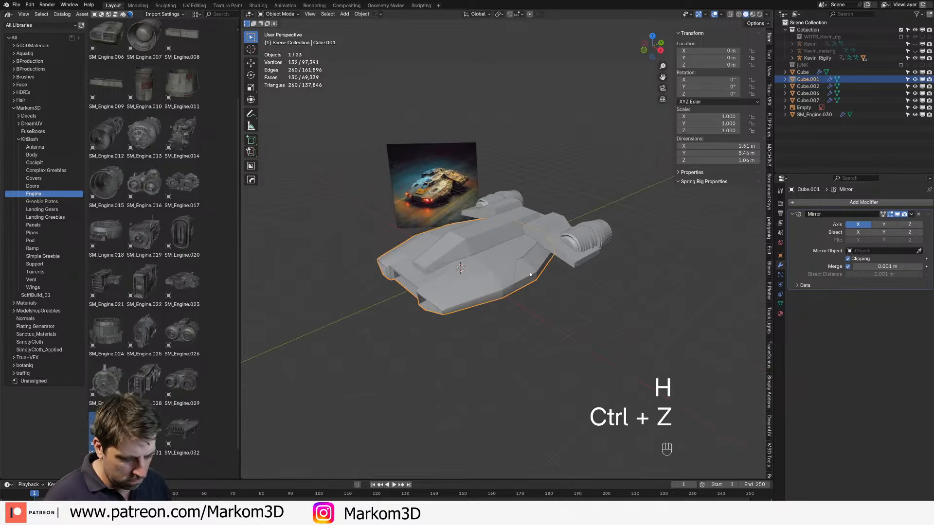
pyautogui.press('h')
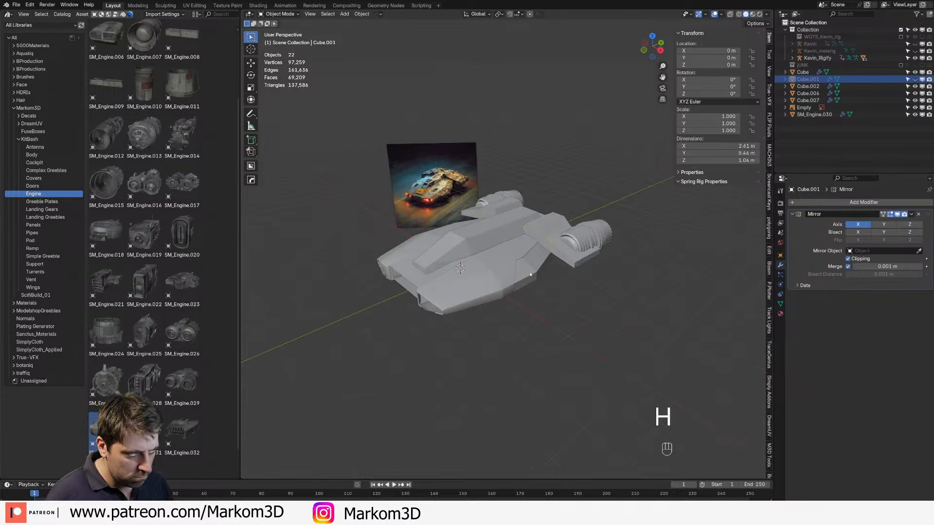
# Step: Delete the duplicate inner hull object Cube.007
pyautogui.click(530, 275)
pyautogui.moveTo(509, 301); pyautogui.dragTo(537, 294, button='middle')
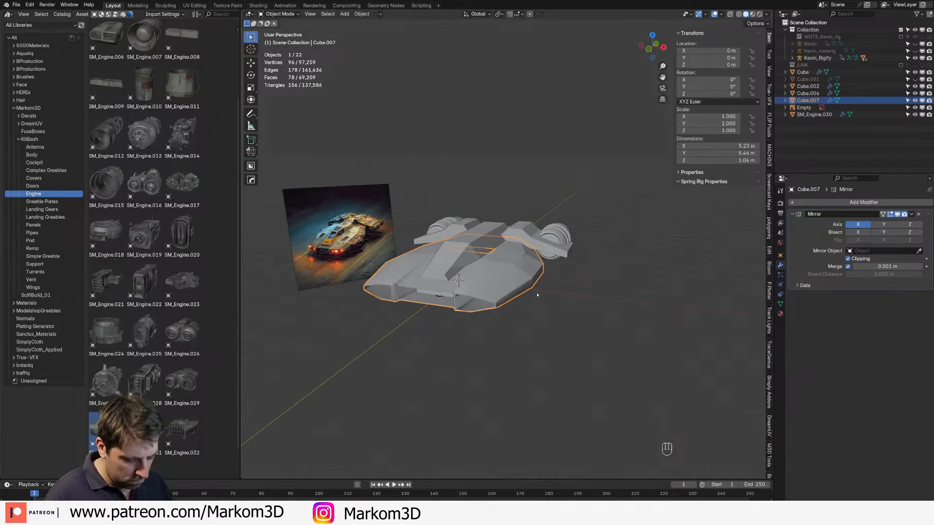
pyautogui.press('g')
pyautogui.rightClick(536, 275)
pyautogui.press('Delete')
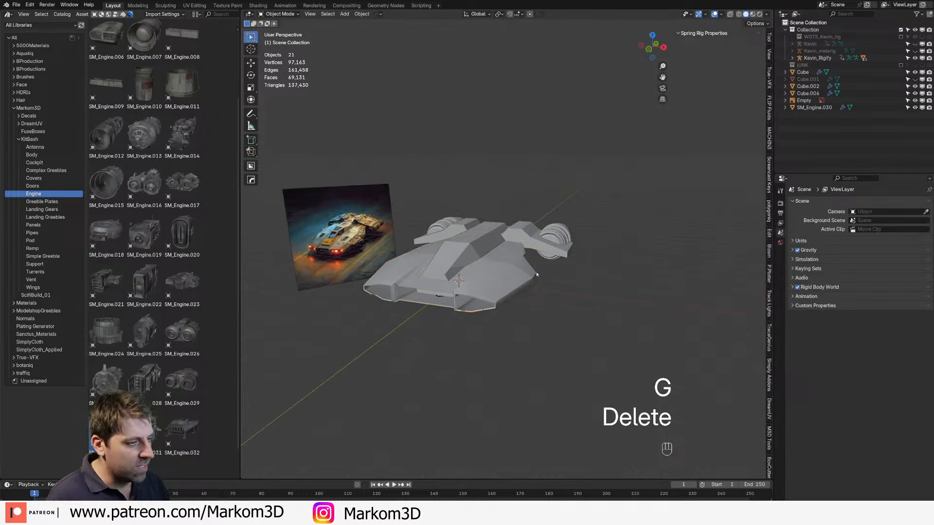
# Step: Select the outer shell and examine its side cutouts, front openings and hollow interior against the reference image
pyautogui.click(537, 275)
pyautogui.scroll(5, 537, 274)
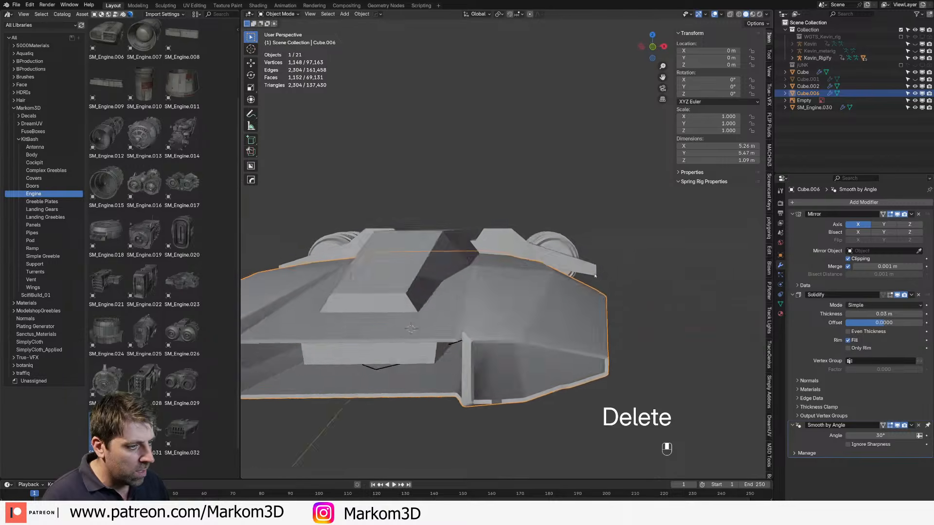
pyautogui.moveTo(595, 276); pyautogui.dragTo(534, 342, button='middle')
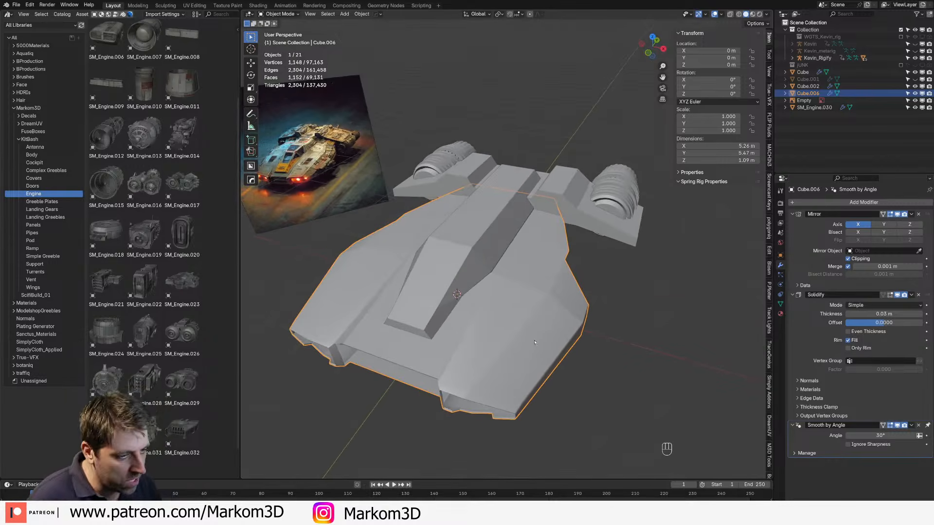
pyautogui.keyDown('shift'); pyautogui.moveTo(392, 360); pyautogui.dragTo(473, 325, button='middle'); pyautogui.keyUp('shift')
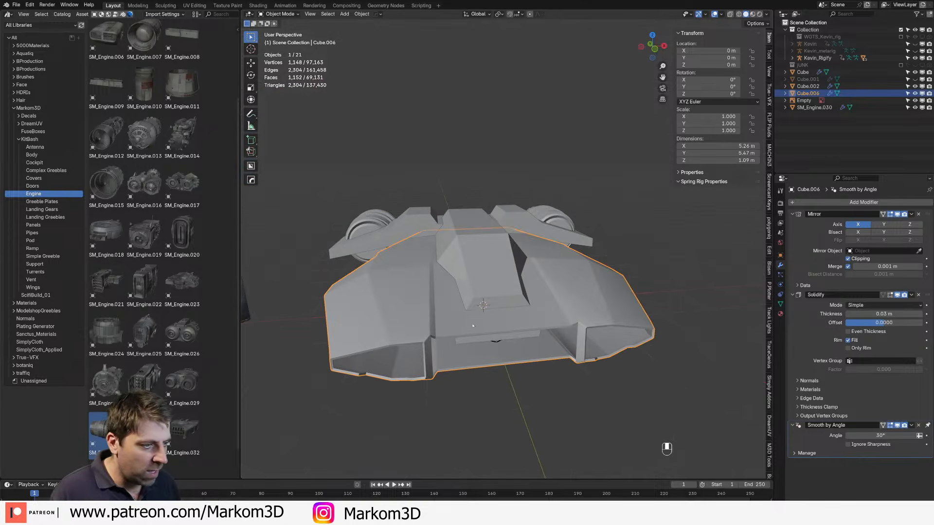
pyautogui.scroll(6, 526, 355)
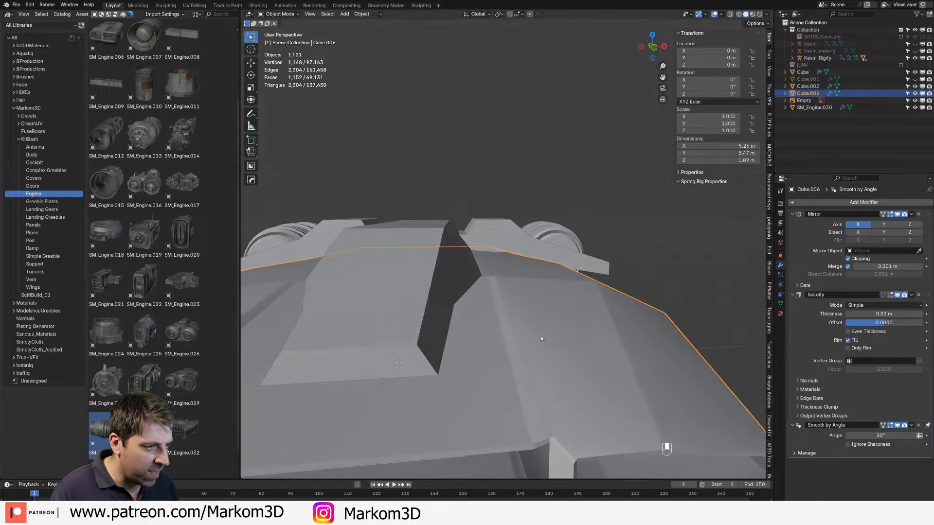
pyautogui.moveTo(553, 404); pyautogui.dragTo(557, 357, button='middle')
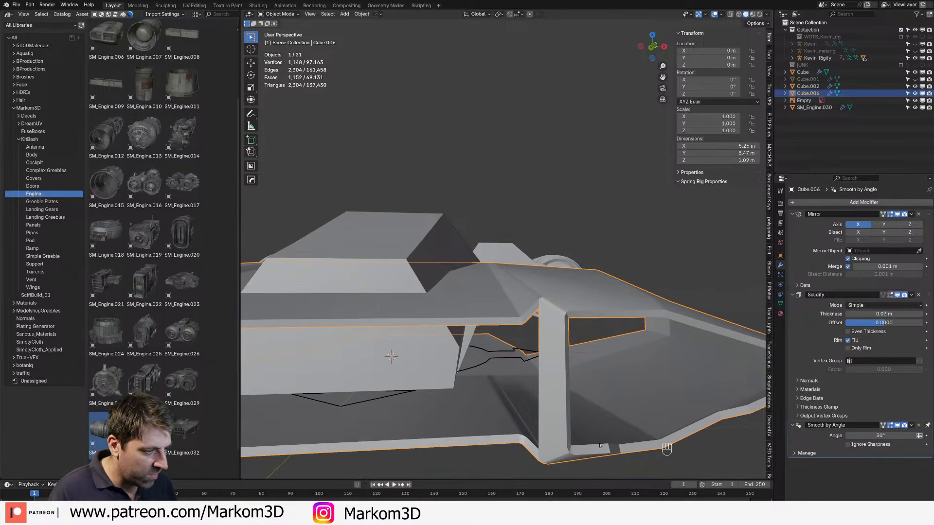
pyautogui.scroll(-5, 599, 445)
pyautogui.moveTo(599, 445); pyautogui.dragTo(470, 329, button='middle')
pyautogui.scroll(2, 371, 177)
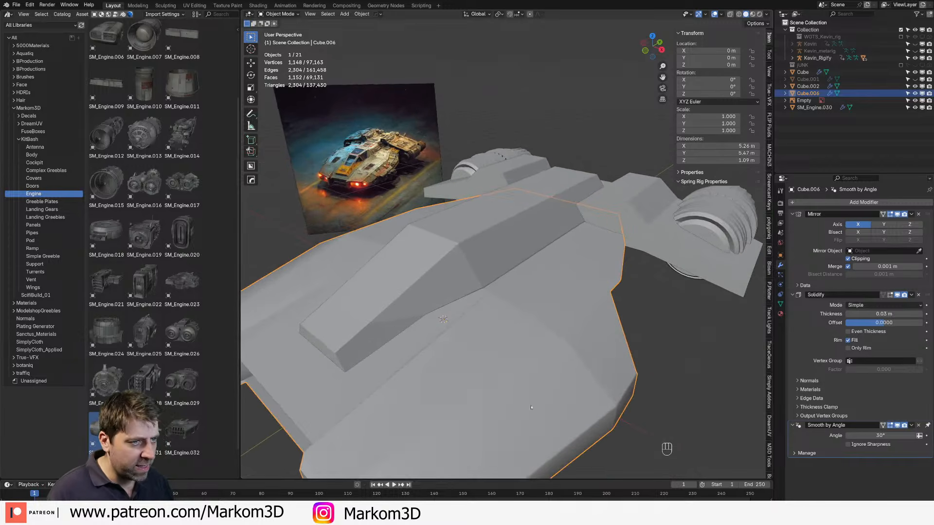
# Step: Try to inset the long top face of the outer shell's side section and slide the inset's front edge backward
pyautogui.moveTo(531, 407); pyautogui.dragTo(533, 336, button='middle')
pyautogui.press('Tab')
pyautogui.press('3')
pyautogui.click(532, 336)
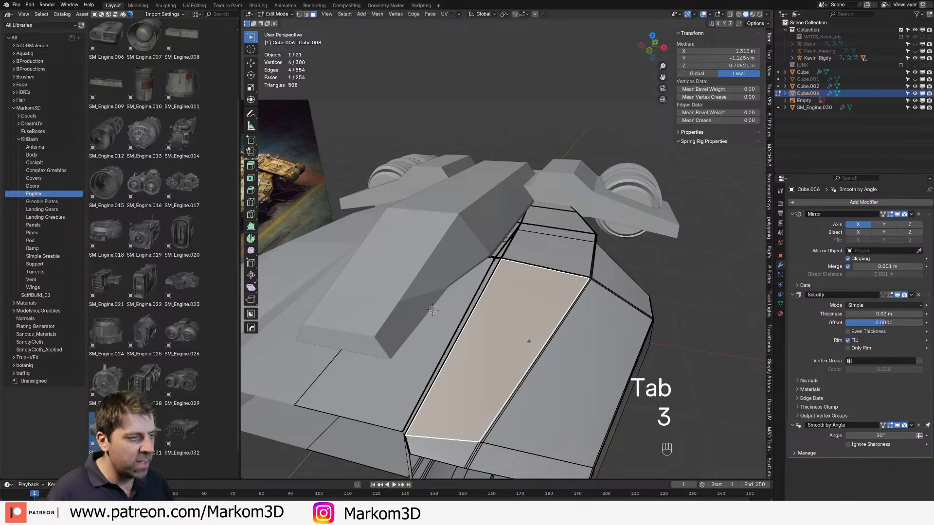
pyautogui.press('i')
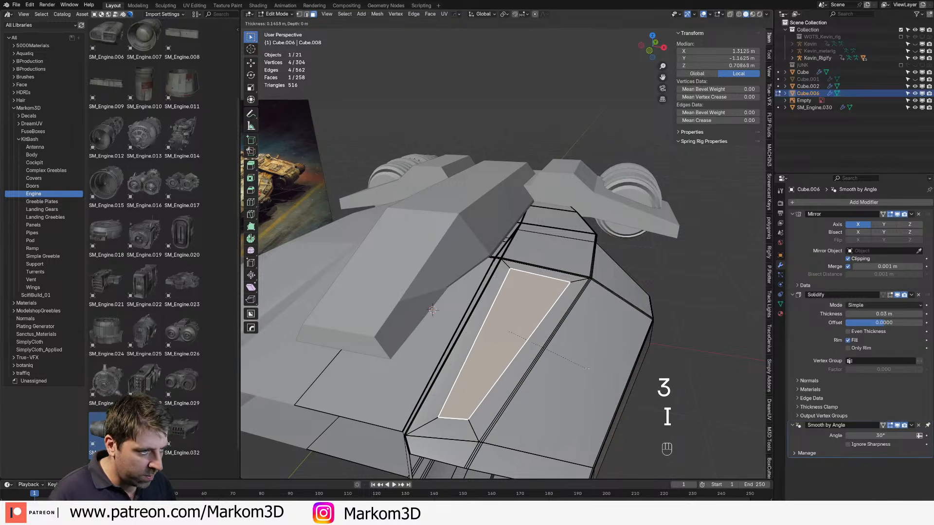
pyautogui.click(589, 369)
pyautogui.press('2')
pyautogui.click(453, 418)
pyautogui.press('g')
pyautogui.press('g')
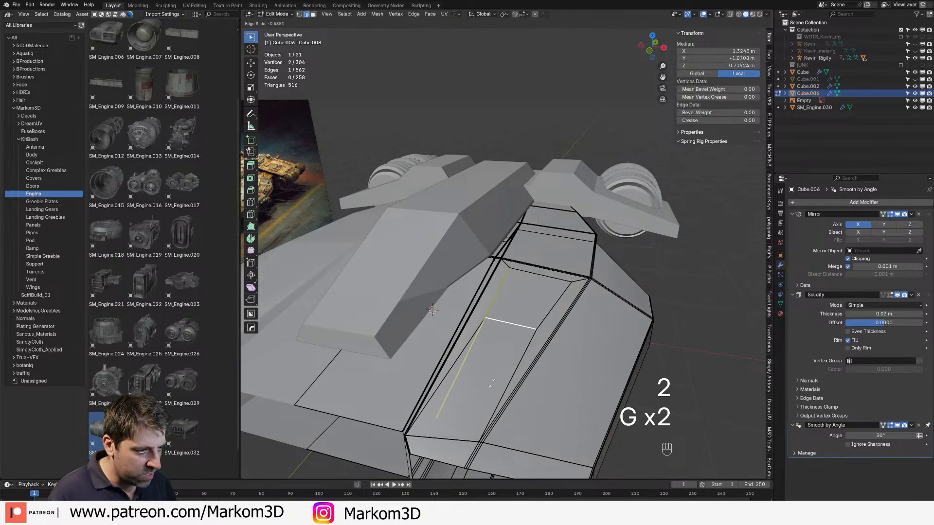
pyautogui.hotkey('ctrl', 'z')
pyautogui.hotkey('ctrl', 'z')
pyautogui.hotkey('ctrl', 'z')
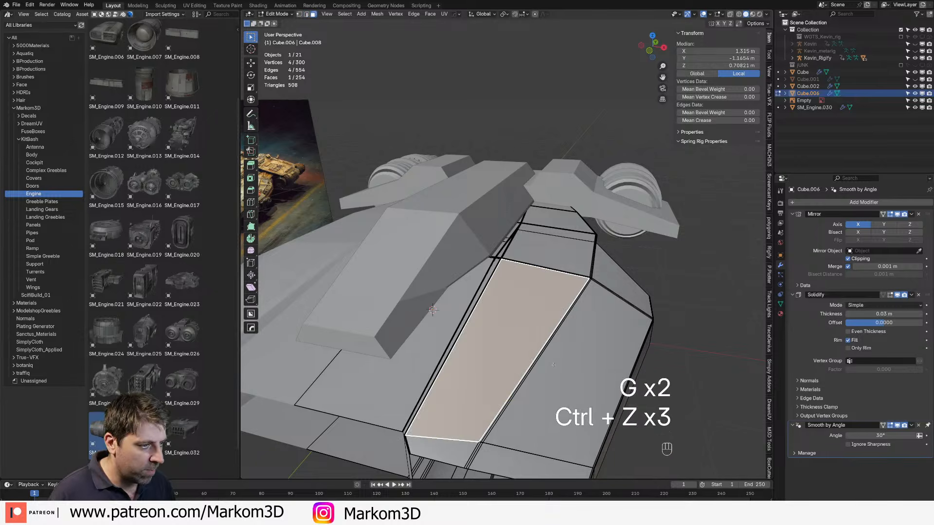
# Step: Add a crosswise loop cut midway along the outer shell's long side section and another just in front of its rear edge
pyautogui.hotkey('ctrl', 'r')
pyautogui.click(552, 361)
pyautogui.rightClick(552, 362)
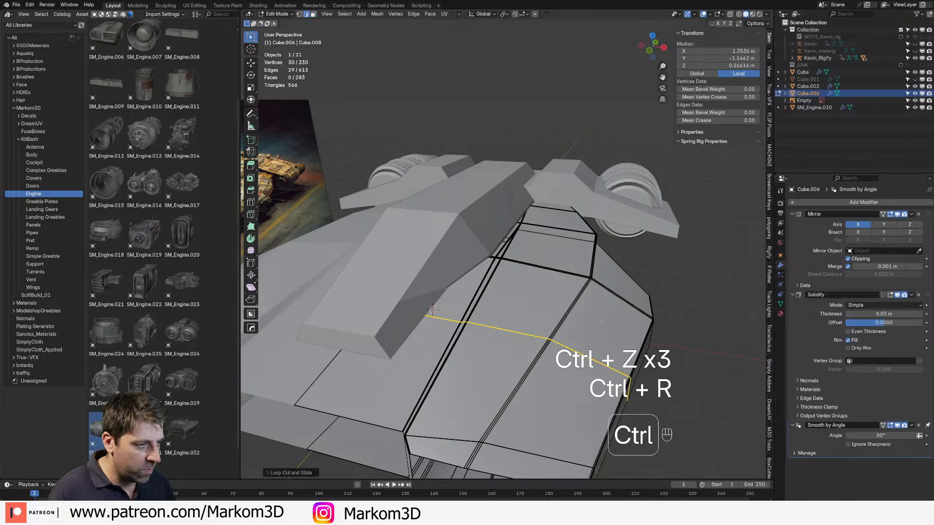
pyautogui.hotkey('ctrl', 'r')
pyautogui.click(570, 311)
pyautogui.click(591, 290)
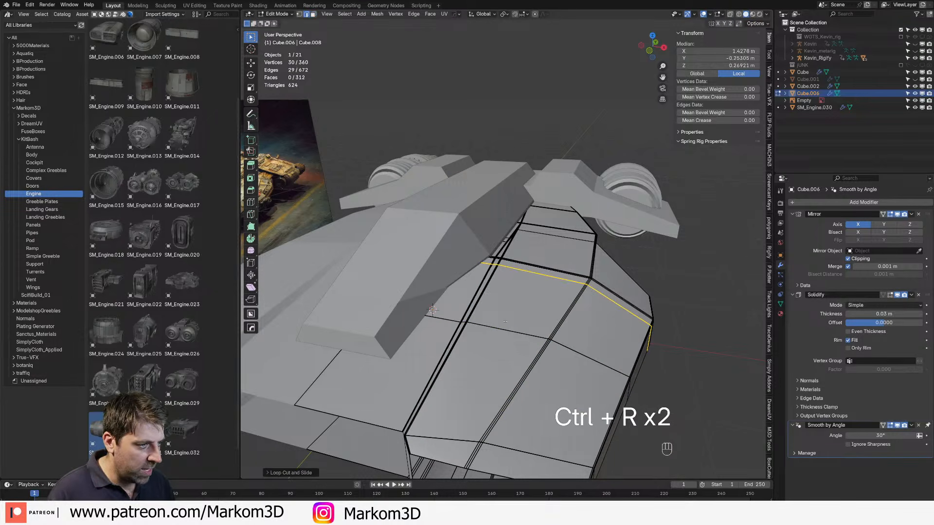
# Step: Inset the top face between the two new loop cuts by a thin margin
pyautogui.press('3')
pyautogui.click(515, 312)
pyautogui.moveTo(516, 312); pyautogui.dragTo(580, 386, button='middle')
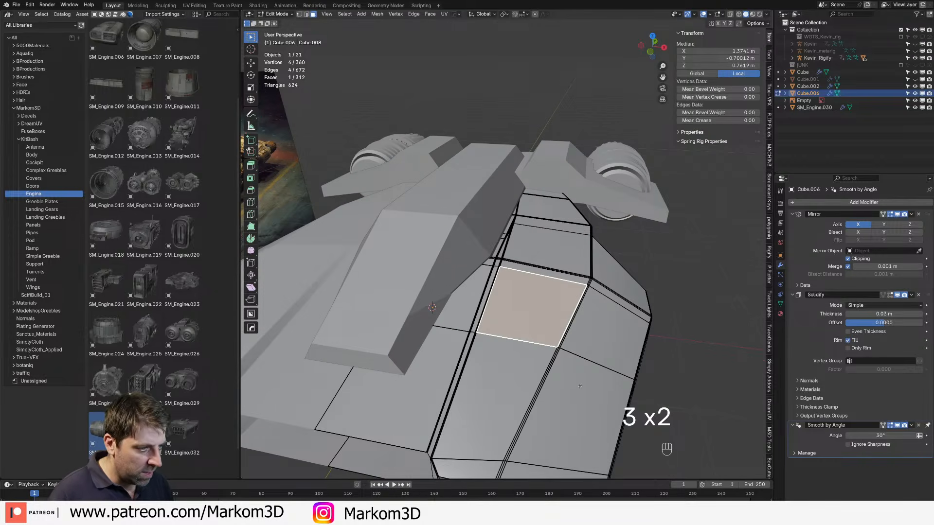
pyautogui.press('i')
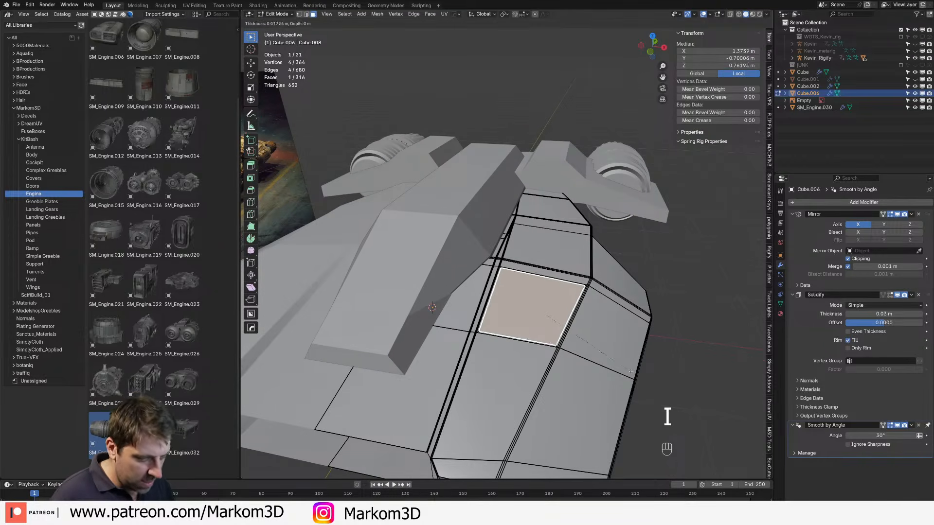
pyautogui.click(629, 370)
# Step: Slide the inset face's inner and outer side edges toward each other to make a narrower panel
pyautogui.press('2')
pyautogui.click(491, 300)
pyautogui.press('g')
pyautogui.press('g')
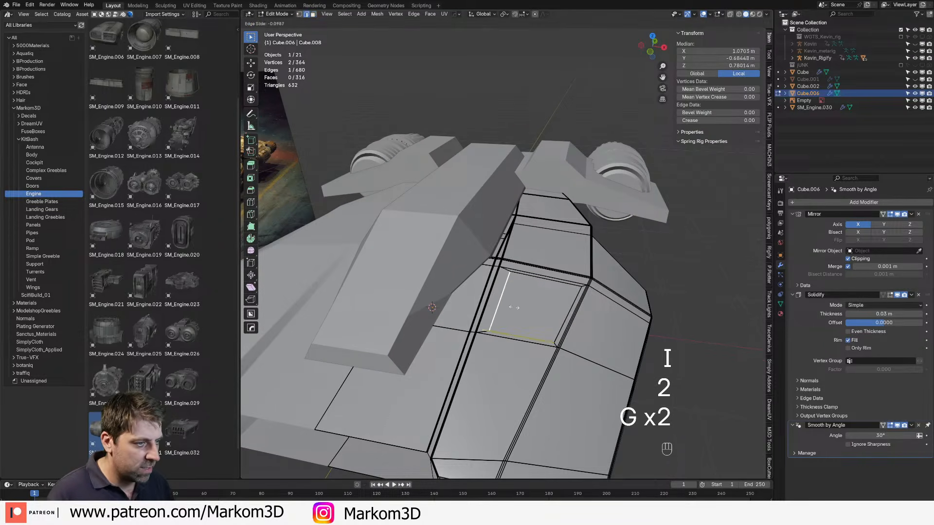
pyautogui.click(522, 309)
pyautogui.press('g')
pyautogui.press('g')
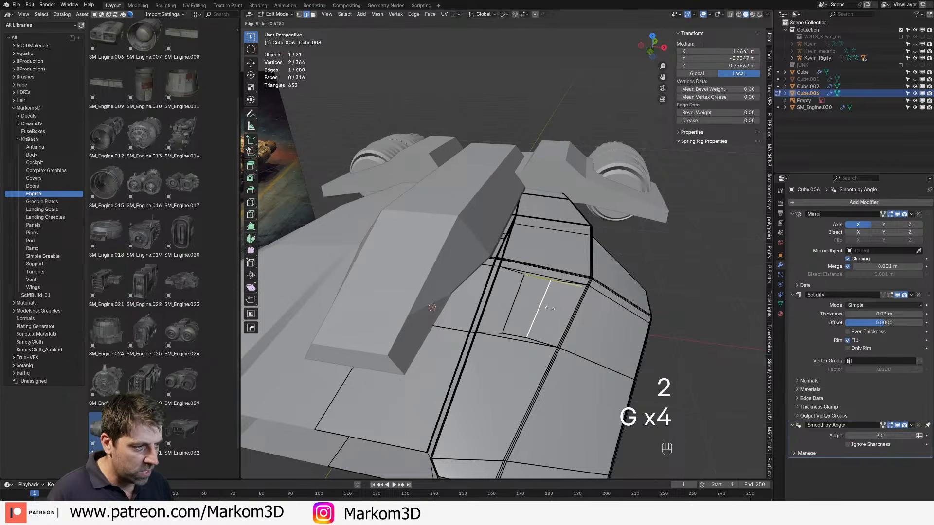
pyautogui.click(549, 309)
# Step: In top view, slide the narrowed panel's front outer corner vertex slightly outward along its edge
pyautogui.press('KP_7')
pyautogui.keyDown('shift'); pyautogui.moveTo(548, 390); pyautogui.dragTo(441, 216, button='middle'); pyautogui.keyUp('shift')
pyautogui.press('1')
pyautogui.click(423, 199)
pyautogui.press('g')
pyautogui.rightClick(448, 224)
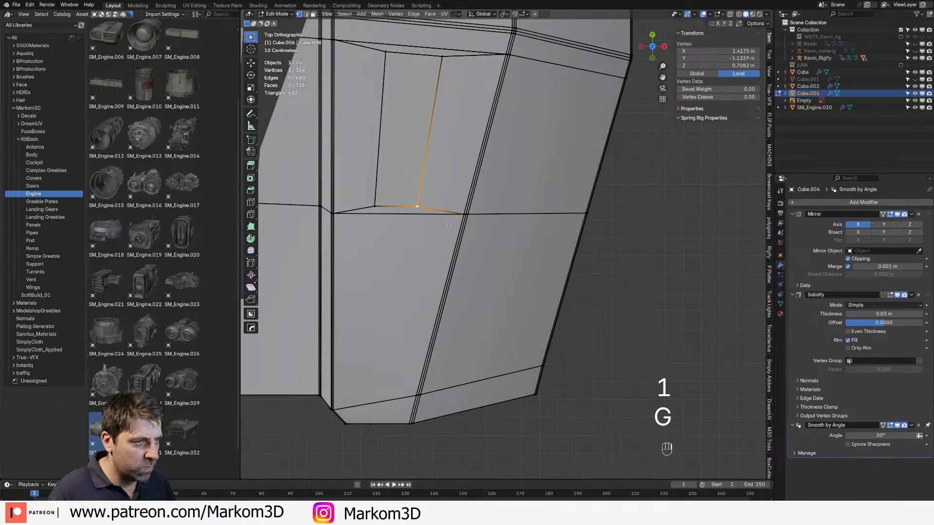
pyautogui.press('g')
pyautogui.press('g')
pyautogui.click(456, 225)
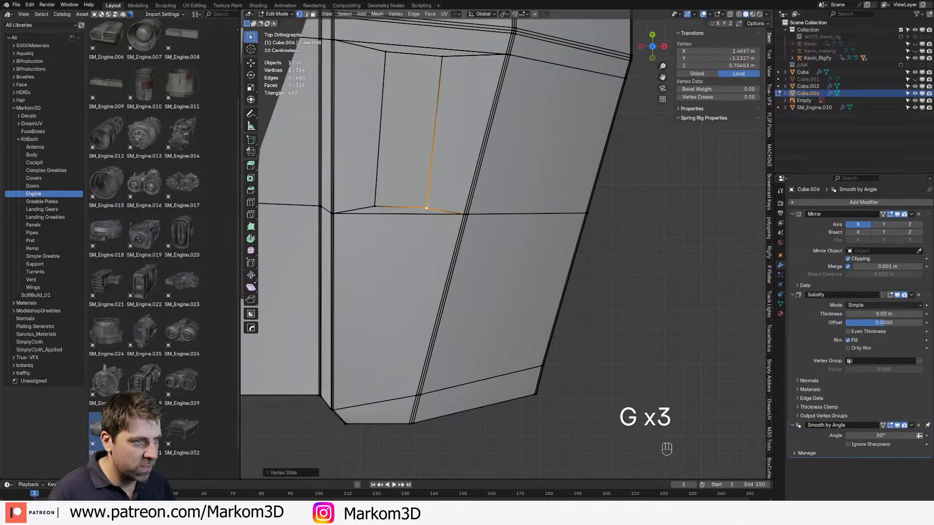
# Step: Delete the narrowed panel face to open a hole in the shell's top, then leave mesh editing and deselect the shell
pyautogui.moveTo(456, 225)
pyautogui.mouseDown(button='middle')
pyautogui.moveTo(438, 204)
pyautogui.moveTo(459, 219)
pyautogui.mouseUp(button='middle')
pyautogui.press('3')
pyautogui.click(459, 219)
pyautogui.press('Delete')
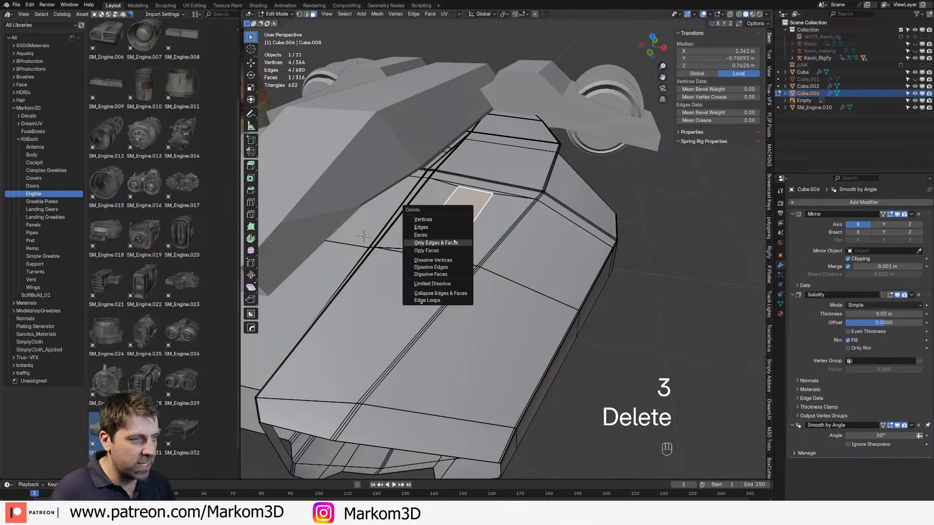
pyautogui.click(450, 235)
pyautogui.press('Tab')
pyautogui.click(582, 339)
pyautogui.moveTo(559, 339); pyautogui.dragTo(554, 313, button='middle')
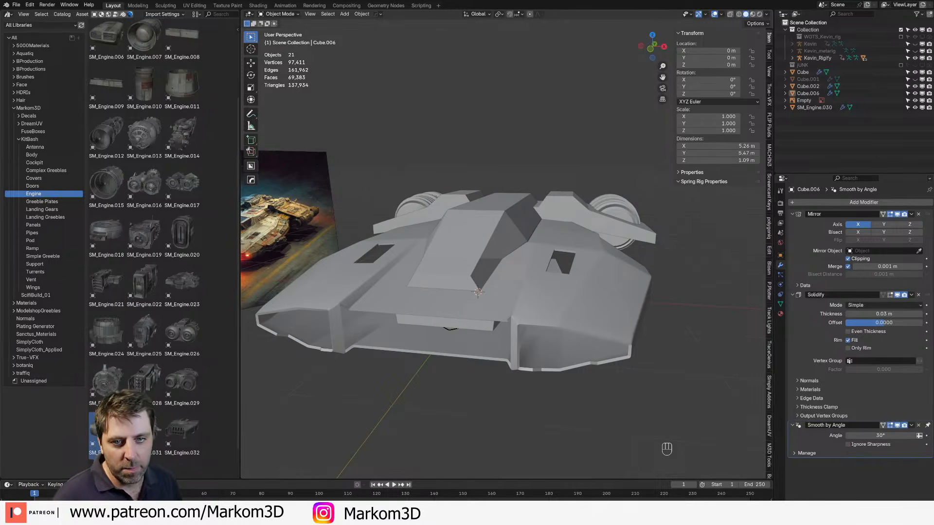
# Step: Select the two long outer side faces of the shell and examine the hull's front and top openings
pyautogui.moveTo(653, 298); pyautogui.dragTo(547, 304, button='middle')
pyautogui.click(569, 296)
pyautogui.scroll(1, 546, 304)
pyautogui.press('Tab')
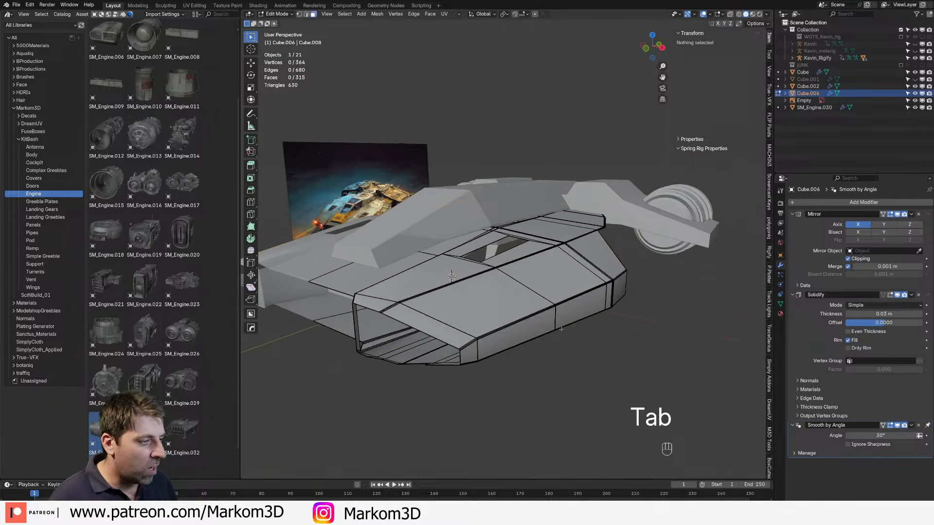
pyautogui.press('3')
pyautogui.click(523, 340)
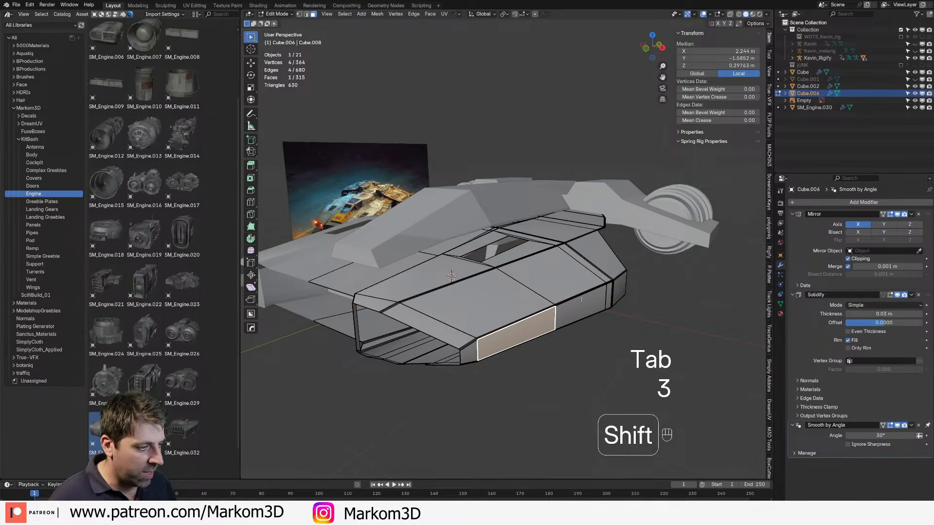
pyautogui.keyDown('shift'); pyautogui.click(581, 299); pyautogui.keyUp('shift')
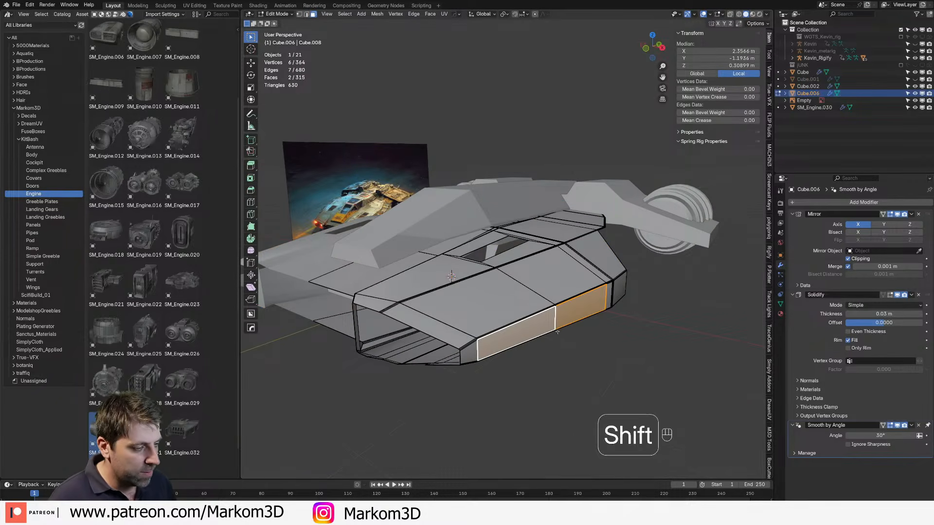
pyautogui.keyDown('shift'); pyautogui.moveTo(558, 332); pyautogui.dragTo(550, 314, button='middle'); pyautogui.keyUp('shift')
pyautogui.scroll(-2, 535, 314)
pyautogui.keyDown('shift'); pyautogui.moveTo(459, 307); pyautogui.dragTo(558, 303, button='middle'); pyautogui.keyUp('shift')
pyautogui.moveTo(484, 318); pyautogui.dragTo(451, 329, button='middle')
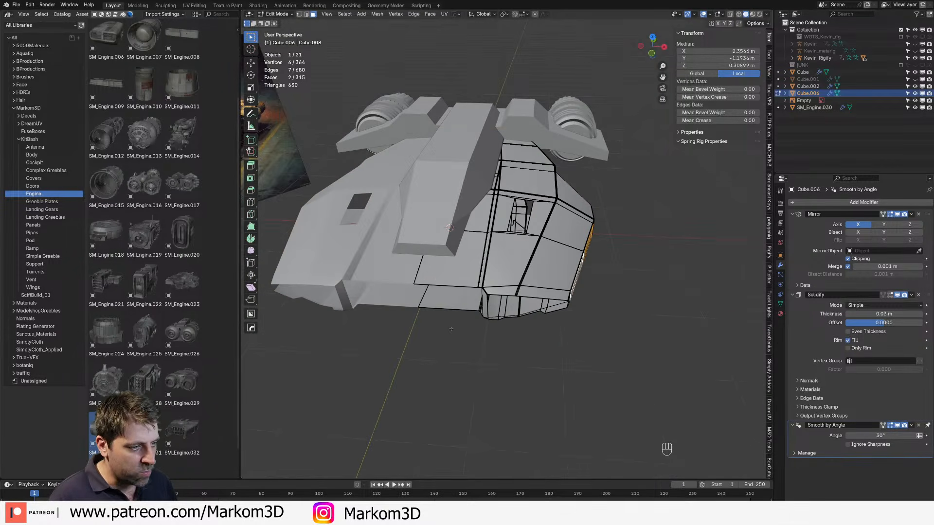
pyautogui.moveTo(441, 292); pyautogui.dragTo(508, 297, button='middle')
pyautogui.scroll(2, 525, 301)
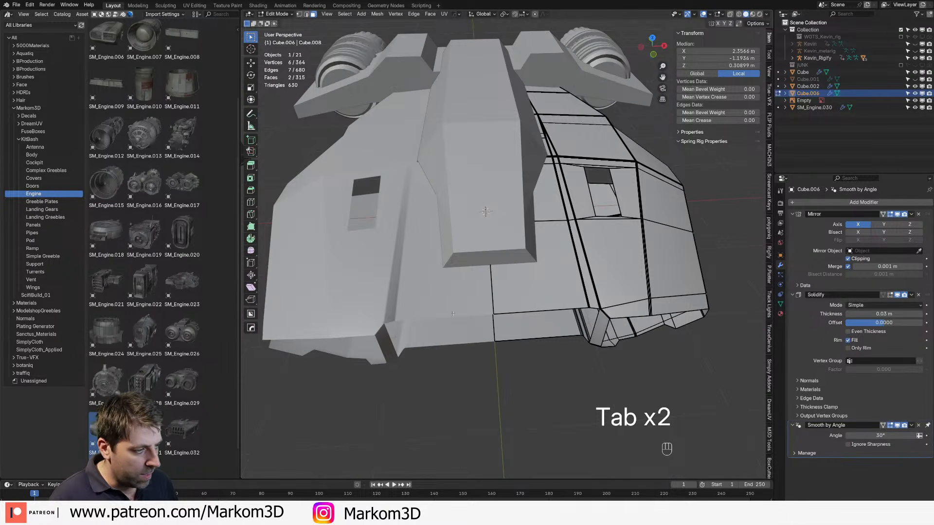
pyautogui.press('Tab')
pyautogui.press('Tab')
# Step: Cut a loop across the shell's narrow front post, bevel it into a band, and delete the resulting face
pyautogui.moveTo(597, 354); pyautogui.dragTo(579, 314, button='middle')
pyautogui.hotkey('ctrl', 'r')
pyautogui.click(567, 299)
pyautogui.rightClick(567, 300)
pyautogui.hotkey('ctrl', 'b')
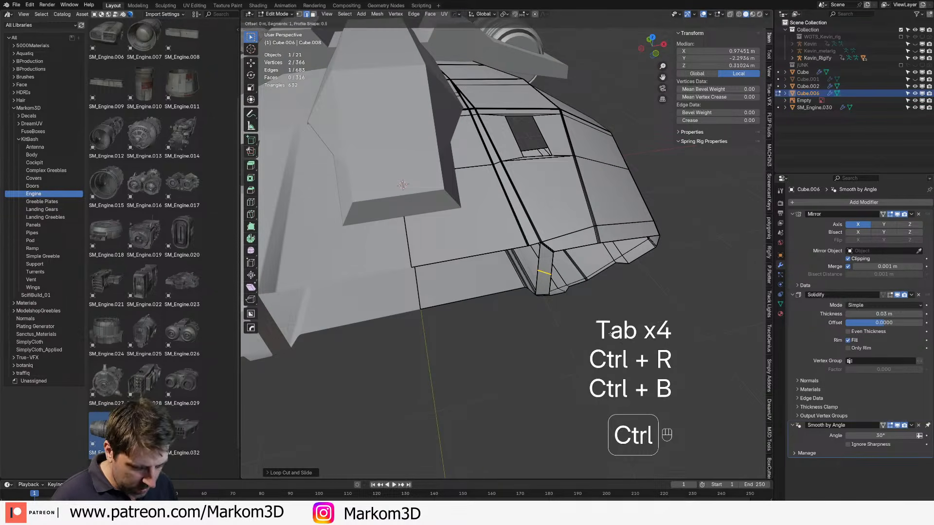
pyautogui.click(659, 370)
pyautogui.press('Delete')
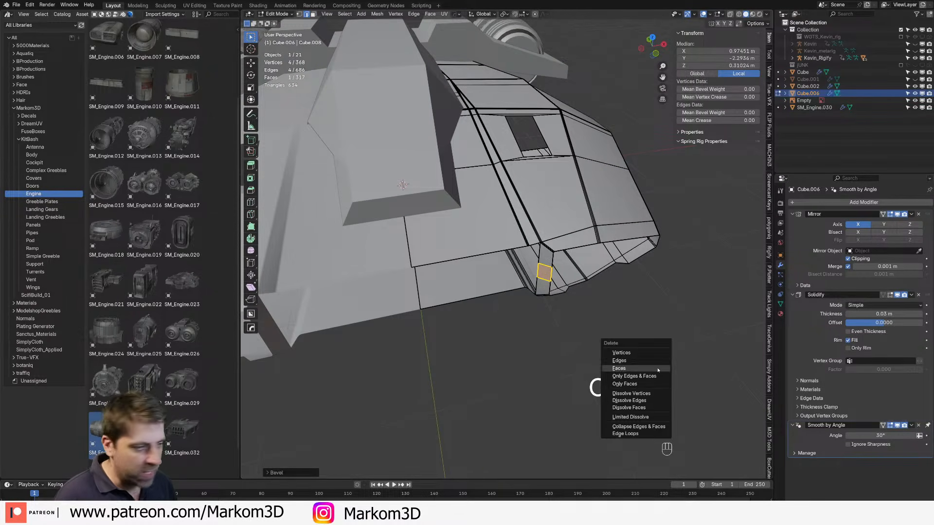
pyautogui.click(657, 368)
pyautogui.press('Tab')
# Step: Unhide the inner hull Cube.001 and shrink its whole mesh slightly inward beneath the outer shell with Shrink/Fatten
pyautogui.moveTo(636, 346); pyautogui.dragTo(491, 277, button='middle')
pyautogui.keyDown('shift'); pyautogui.moveTo(491, 278); pyautogui.dragTo(563, 278, button='middle'); pyautogui.keyUp('shift')
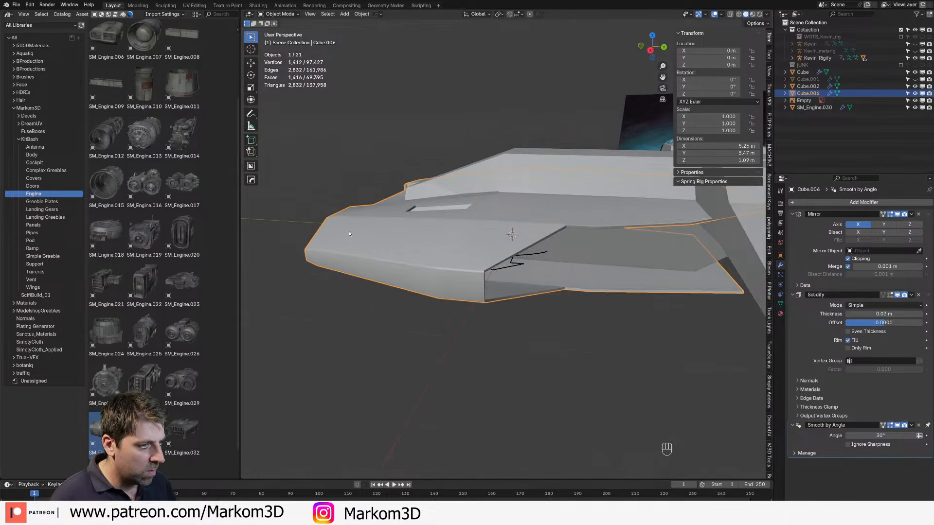
pyautogui.moveTo(349, 233); pyautogui.dragTo(359, 299, button='middle')
pyautogui.moveTo(564, 280); pyautogui.dragTo(525, 243, button='middle')
pyautogui.scroll(1, 485, 271)
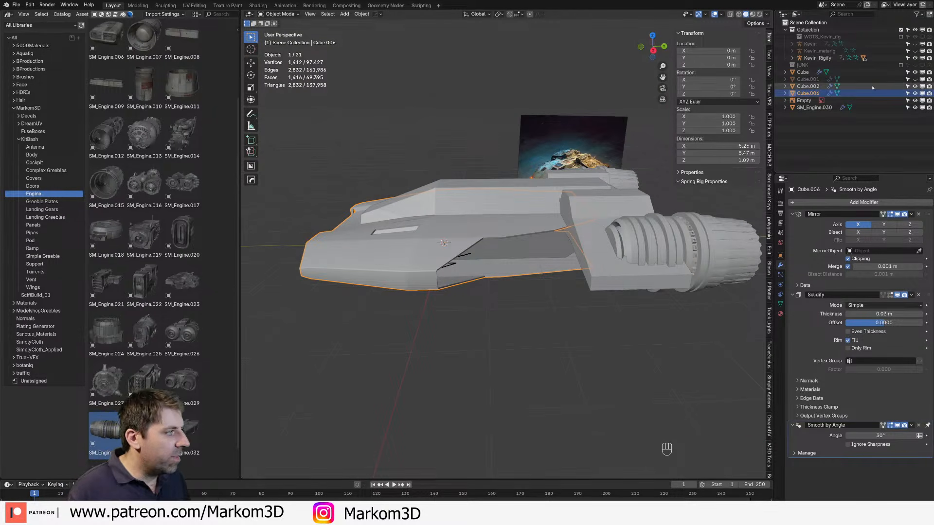
pyautogui.click(808, 78)
pyautogui.press('Tab')
pyautogui.moveTo(535, 272); pyautogui.dragTo(575, 287, button='middle')
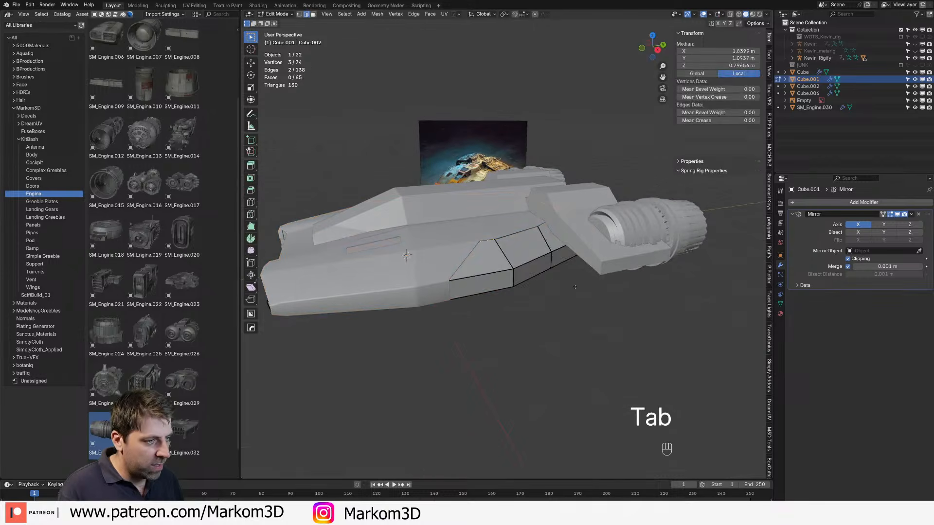
pyautogui.press('a')
pyautogui.hotkey('alt', 's')
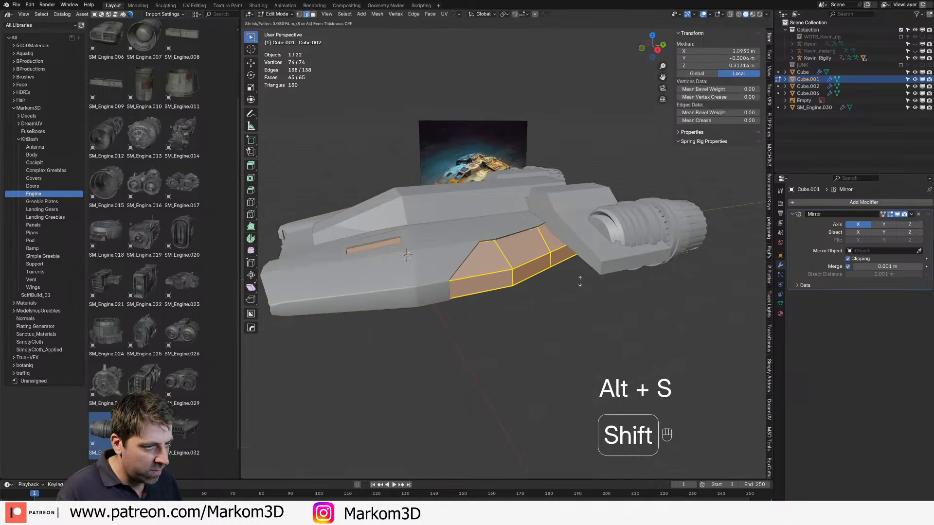
pyautogui.click(578, 273)
# Step: Leave mesh editing and examine the gap between the inner hull and the outer shell around the side cutout
pyautogui.moveTo(578, 273); pyautogui.dragTo(449, 321, button='middle')
pyautogui.moveTo(432, 336); pyautogui.dragTo(362, 327, button='middle')
pyautogui.scroll(2, 454, 316)
pyautogui.press('Tab')
pyautogui.scroll(-3, 480, 317)
pyautogui.scroll(3, 363, 326)
pyautogui.moveTo(389, 297); pyautogui.dragTo(404, 263, button='middle')
pyautogui.moveTo(444, 219); pyautogui.dragTo(359, 245, button='middle')
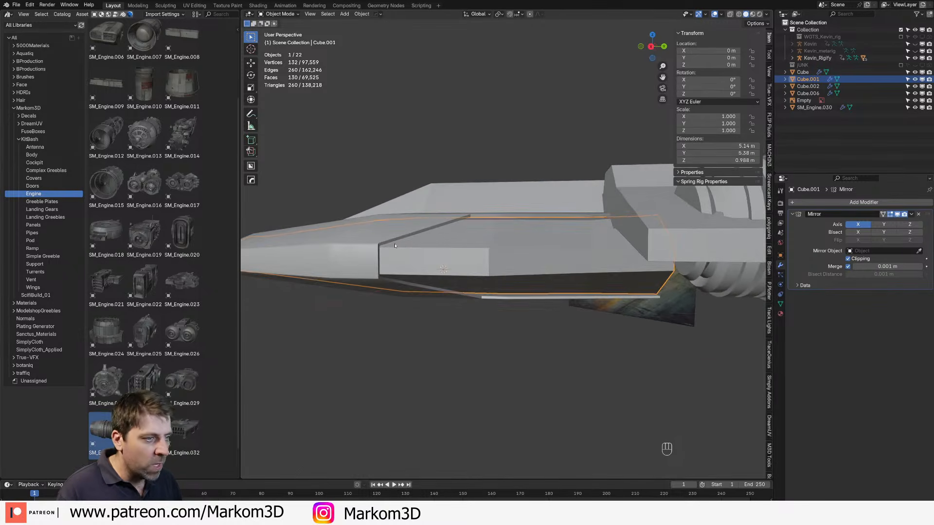
# Step: Bevel the two crosswise edge loops on the inner hull's exposed rear side with three segments to round the corners
pyautogui.press('Tab')
pyautogui.press('2')
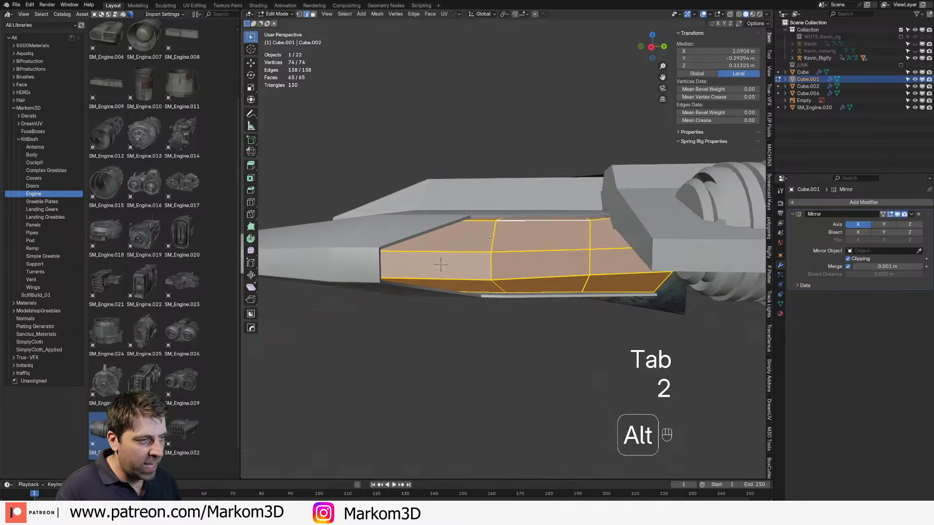
pyautogui.keyDown('alt'); pyautogui.keyDown('shift'); pyautogui.click(440, 264); pyautogui.keyUp('shift'); pyautogui.keyUp('alt')
pyautogui.keyDown('alt'); pyautogui.keyDown('shift'); pyautogui.click(588, 240); pyautogui.keyUp('shift'); pyautogui.keyUp('alt')
pyautogui.moveTo(588, 240)
pyautogui.mouseDown(button='middle')
pyautogui.moveTo(590, 312)
pyautogui.moveTo(554, 292)
pyautogui.moveTo(532, 232)
pyautogui.mouseUp(button='middle')
pyautogui.press('z')
pyautogui.click(567, 312)
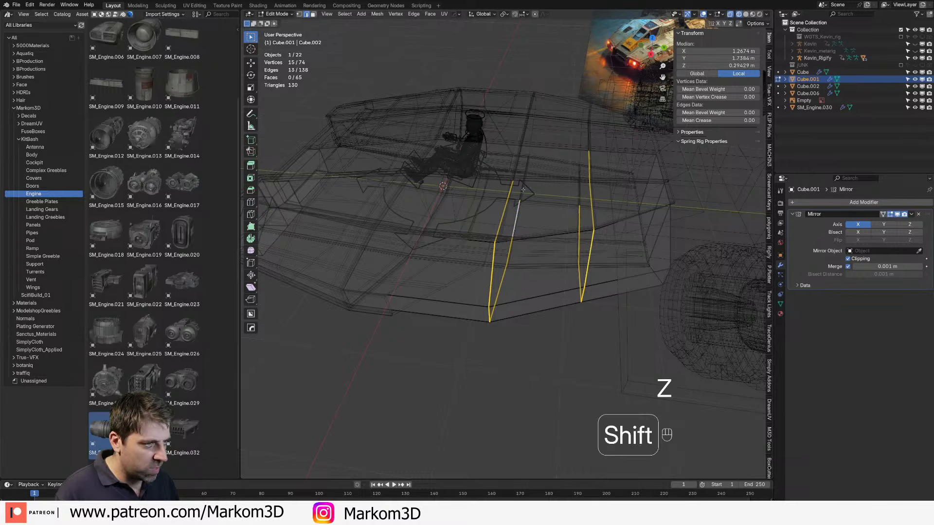
pyautogui.press('z')
pyautogui.click(549, 164)
pyautogui.moveTo(549, 165); pyautogui.dragTo(569, 390, button='middle')
pyautogui.scroll(2, 569, 390)
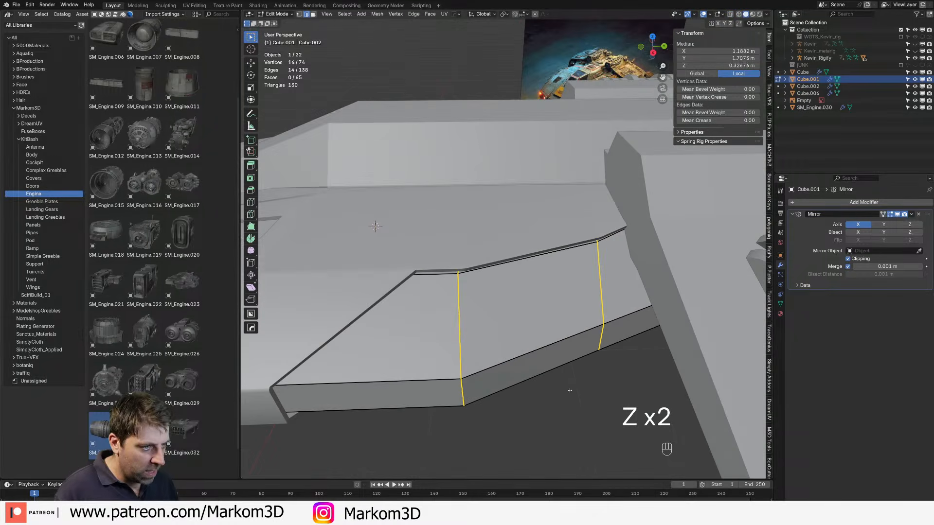
pyautogui.hotkey('ctrl', 'b')
pyautogui.keyDown('shift'); pyautogui.scroll(2, 748, 463); pyautogui.keyUp('shift')
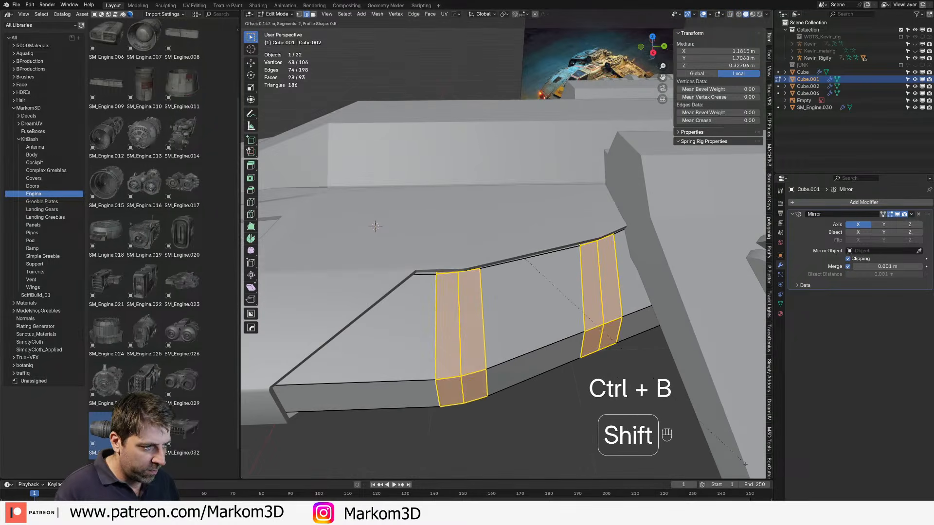
pyautogui.press('Return')
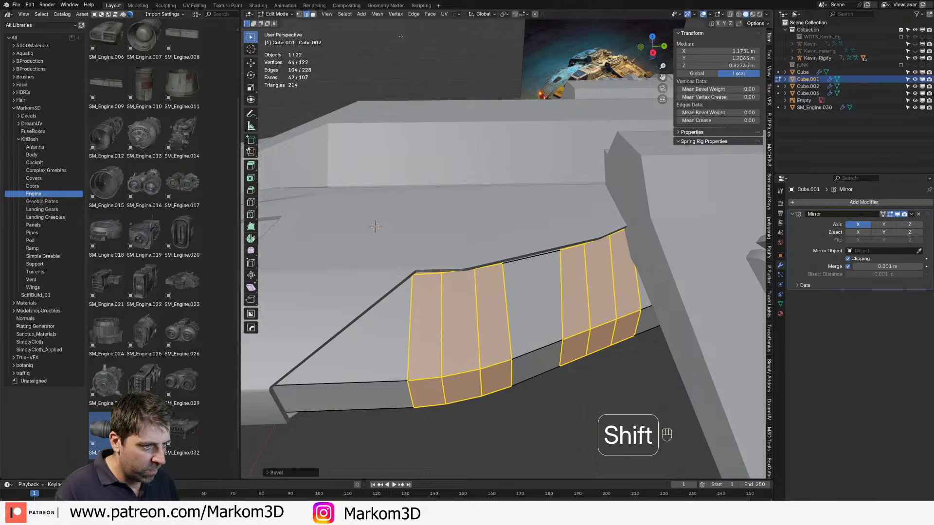
pyautogui.press('Tab')
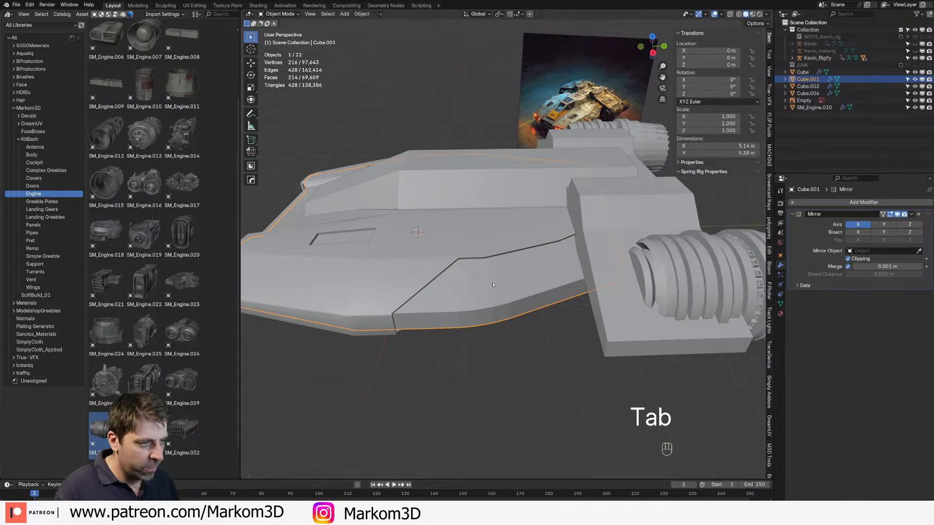
# Step: Bevel the lengthwise edge loops on the inner hull's exposed rear side with three segments to round its side profile
pyautogui.moveTo(493, 285); pyautogui.dragTo(478, 261, button='middle')
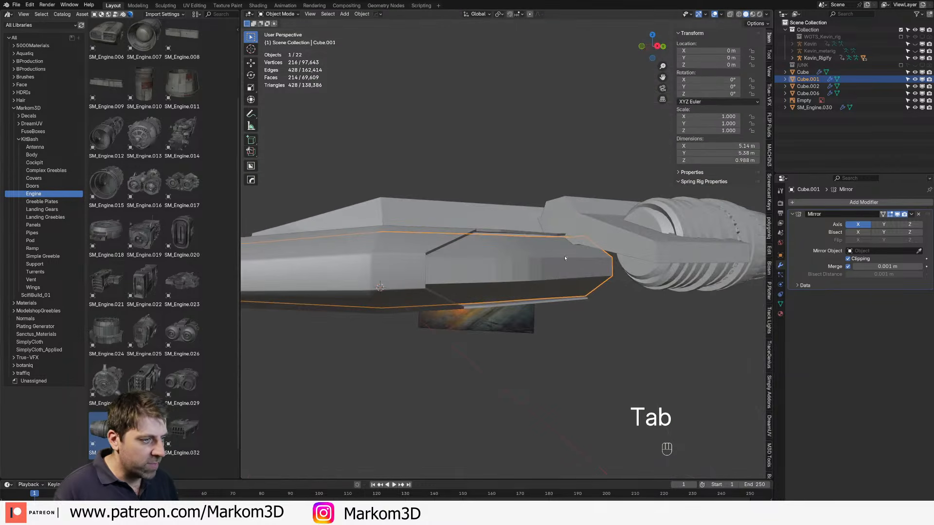
pyautogui.moveTo(565, 258); pyautogui.dragTo(495, 283, button='middle')
pyautogui.press('Tab')
pyautogui.keyDown('alt'); pyautogui.keyDown('shift'); pyautogui.click(492, 281); pyautogui.keyUp('shift'); pyautogui.keyUp('alt')
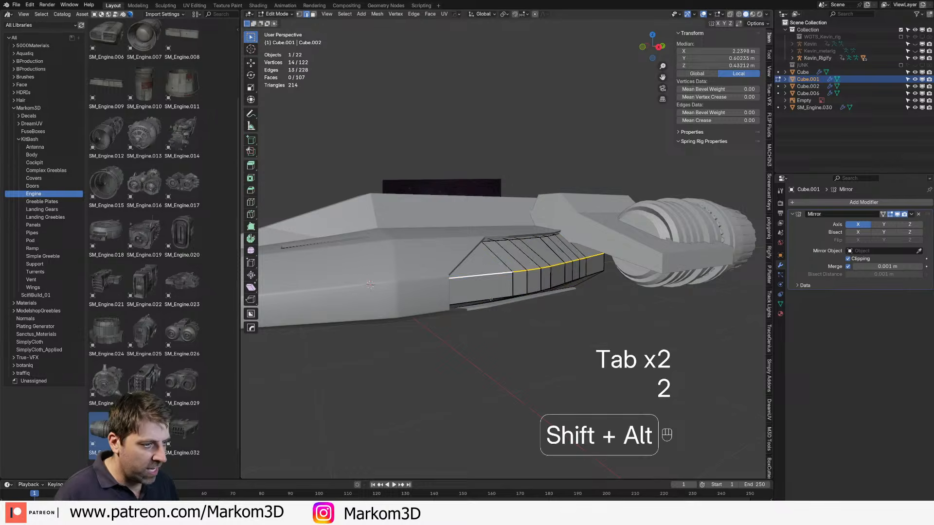
pyautogui.press('z')
pyautogui.moveTo(492, 282); pyautogui.dragTo(461, 303, button='middle')
pyautogui.press('z')
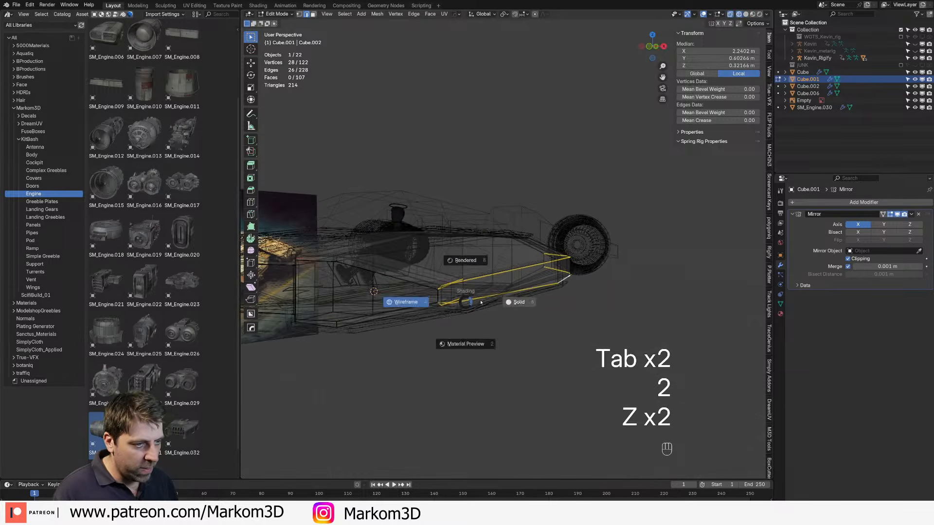
pyautogui.moveTo(520, 303)
pyautogui.mouseDown(button='middle')
pyautogui.moveTo(642, 287)
pyautogui.moveTo(621, 286)
pyautogui.moveTo(563, 354)
pyautogui.mouseUp(button='middle')
pyautogui.scroll(3, 575, 331)
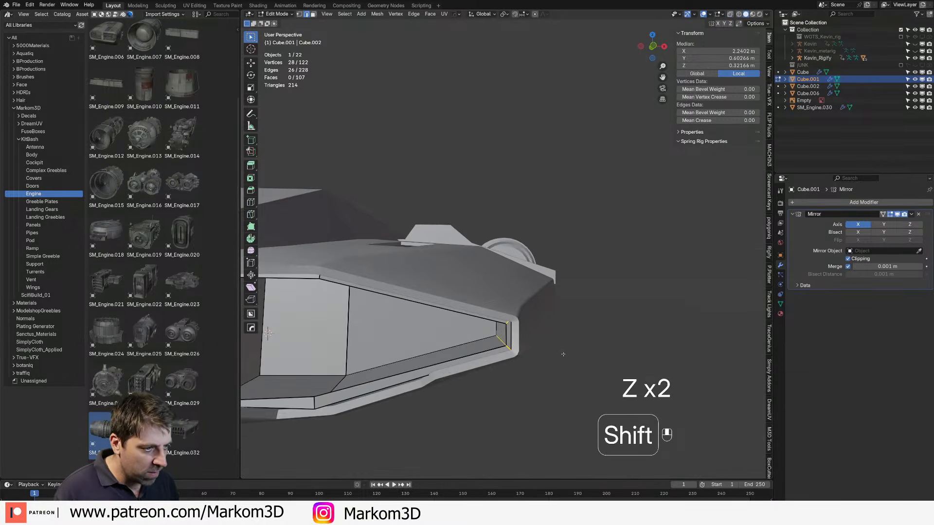
pyautogui.hotkey('ctrl', 'b')
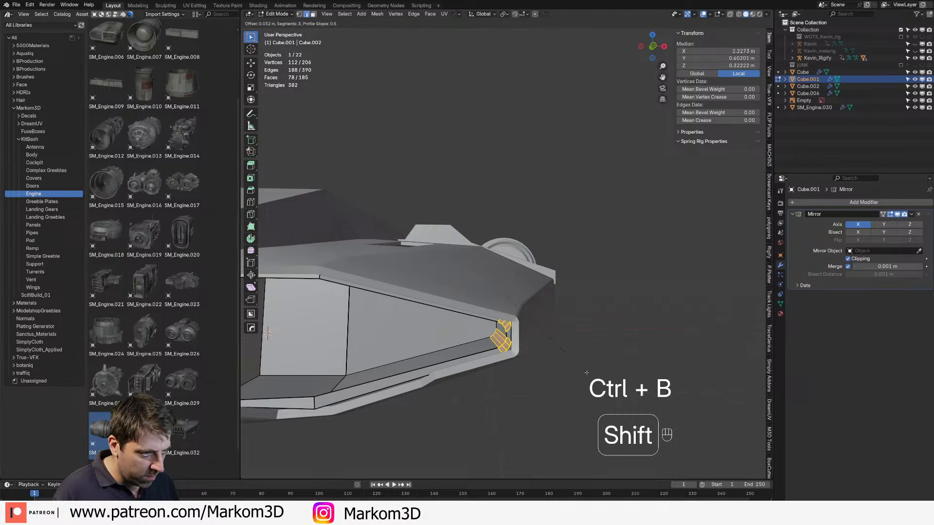
pyautogui.click(586, 372)
# Step: Leave mesh editing, apply Shade Auto Smooth to the inner hull, and deselect everything
pyautogui.press('Tab')
pyautogui.moveTo(584, 346); pyautogui.dragTo(520, 359, button='middle')
pyautogui.click(506, 292)
pyautogui.click(506, 290)
pyautogui.rightClick(505, 288)
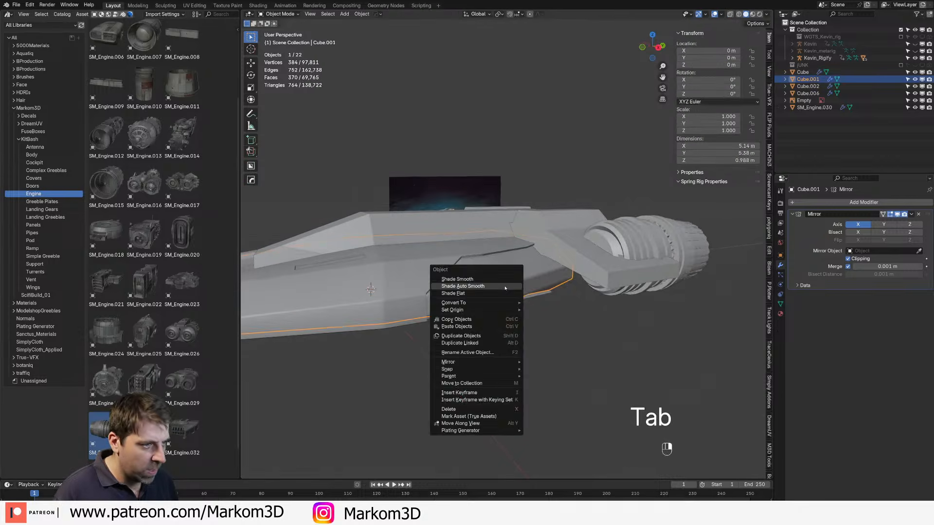
pyautogui.click(504, 286)
pyautogui.hotkey('alt', 'a')
pyautogui.moveTo(505, 288); pyautogui.dragTo(484, 283, button='middle')
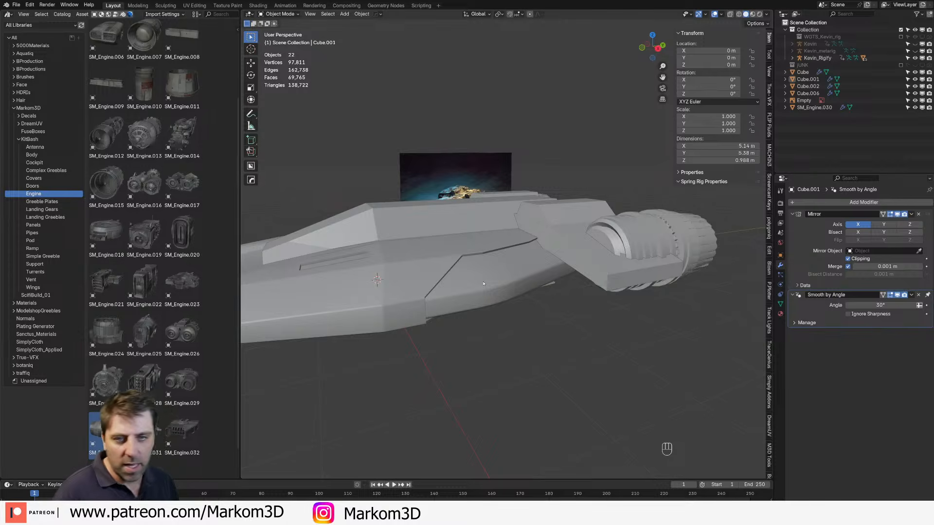
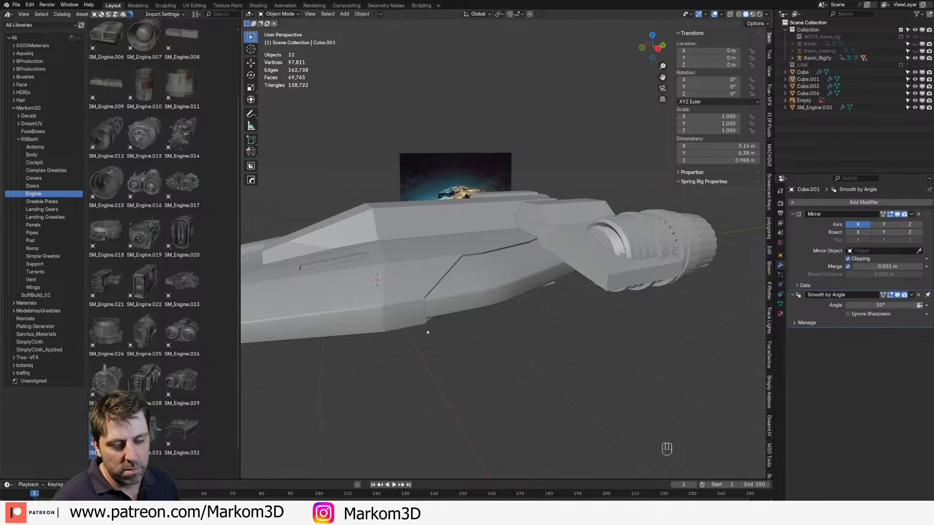
# Step: Select the outer shell Cube.006 and examine its front openings and side cutout against the inner hull and the reference image
pyautogui.moveTo(427, 332); pyautogui.dragTo(471, 345, button='middle')
pyautogui.scroll(-4, 382, 397)
pyautogui.keyDown('shift'); pyautogui.moveTo(381, 398); pyautogui.dragTo(484, 265, button='middle'); pyautogui.keyUp('shift')
pyautogui.moveTo(503, 322); pyautogui.dragTo(496, 339, button='middle')
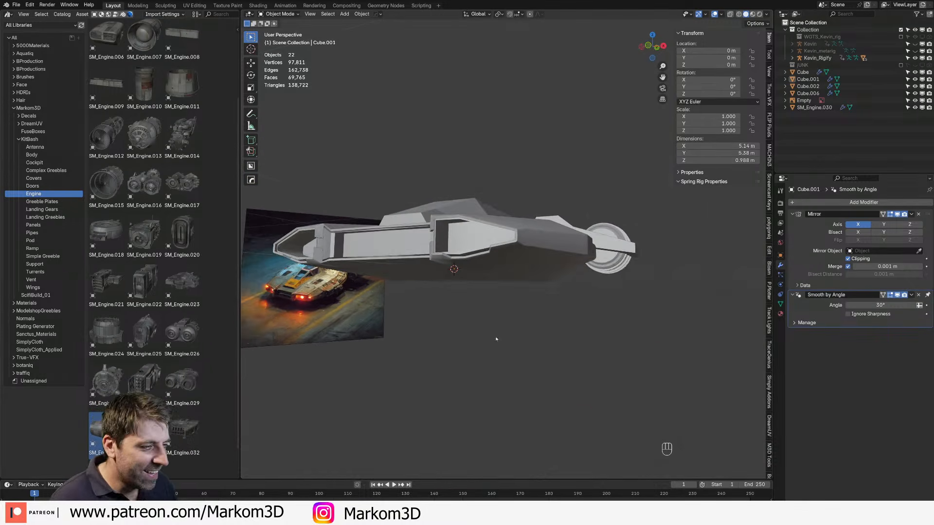
pyautogui.click(536, 248)
pyautogui.moveTo(536, 248); pyautogui.dragTo(513, 273, button='middle')
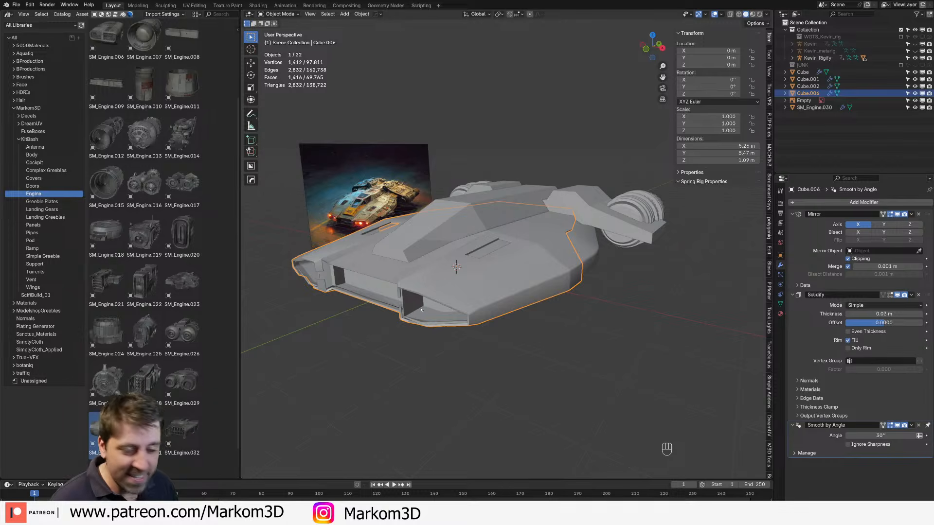
pyautogui.scroll(3, 497, 335)
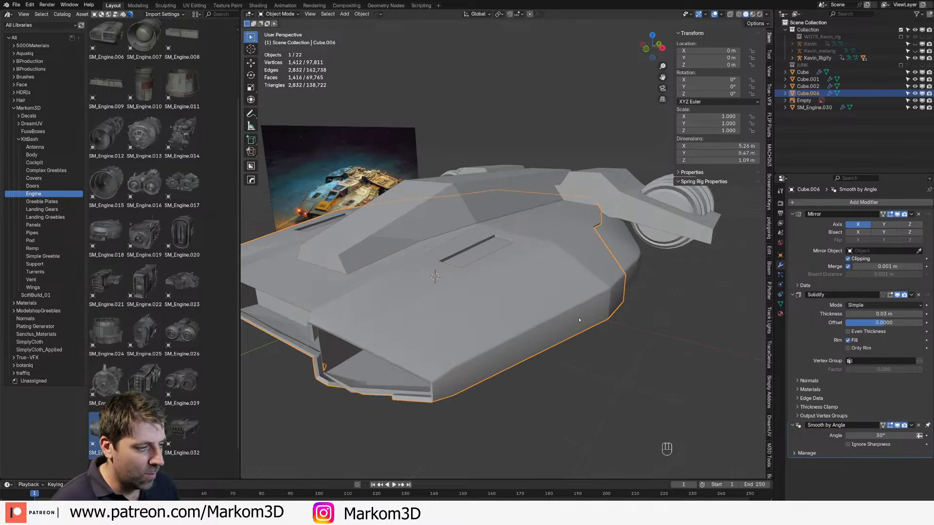
pyautogui.moveTo(382, 353); pyautogui.dragTo(433, 348, button='middle')
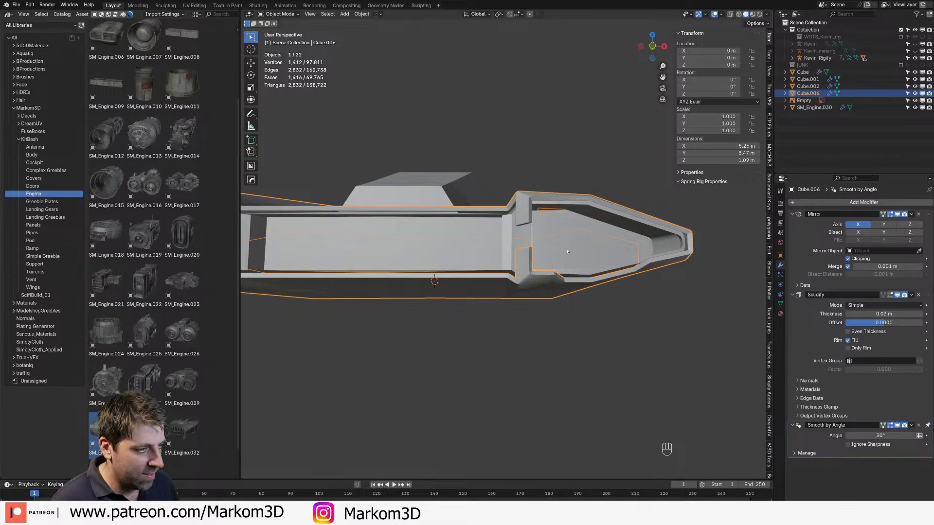
pyautogui.moveTo(567, 252); pyautogui.dragTo(506, 403, button='middle')
pyautogui.moveTo(614, 362); pyautogui.dragTo(491, 344, button='middle')
pyautogui.moveTo(358, 311); pyautogui.dragTo(421, 298, button='middle')
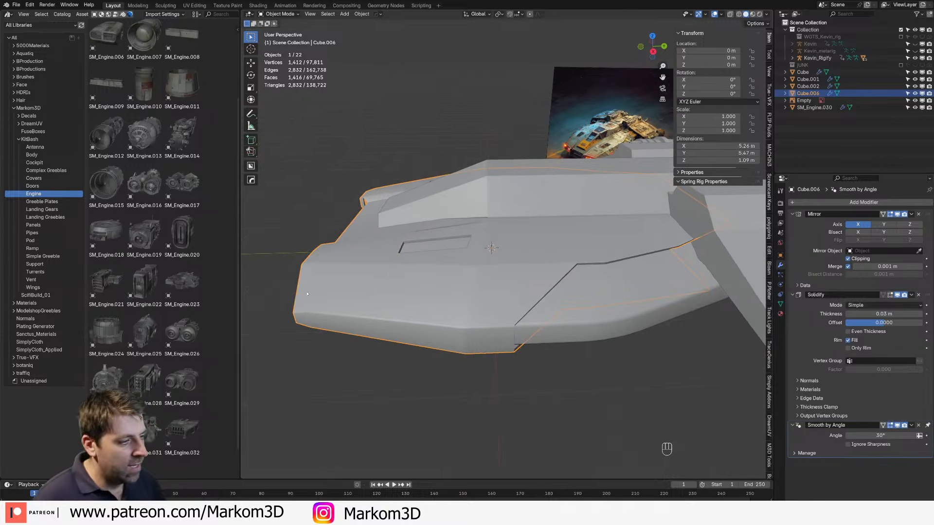
pyautogui.moveTo(531, 337); pyautogui.dragTo(297, 320, button='middle')
pyautogui.scroll(3, 651, 281)
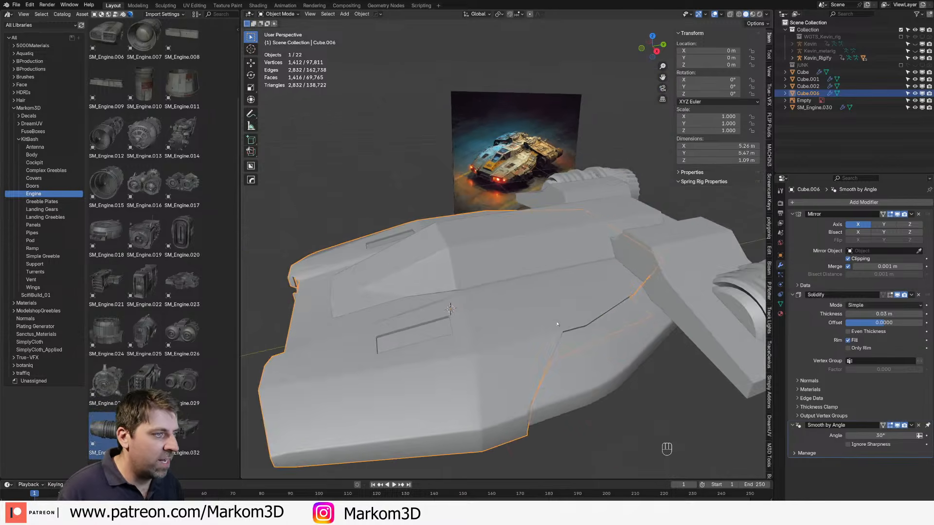
pyautogui.keyDown('shift'); pyautogui.moveTo(452, 327); pyautogui.dragTo(516, 272, button='middle'); pyautogui.keyUp('shift')
pyautogui.moveTo(515, 272); pyautogui.dragTo(537, 254, button='middle')
pyautogui.scroll(-4, 545, 292)
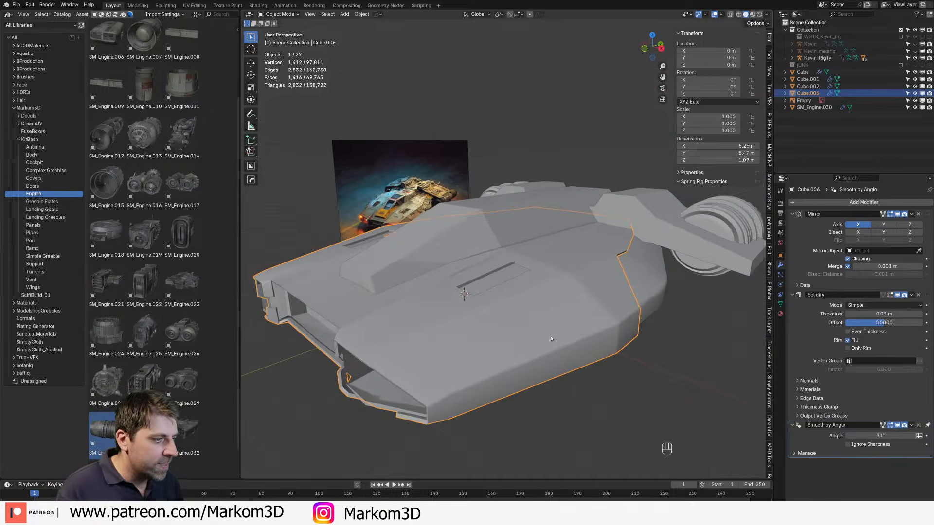
# Step: Duplicate the two large sloping faces on the outer shell's upper side and offset the copy slightly outward along the slope in front view
pyautogui.moveTo(552, 337); pyautogui.dragTo(593, 330, button='middle')
pyautogui.press('Tab')
pyautogui.press('3')
pyautogui.click(601, 292)
pyautogui.moveTo(595, 296); pyautogui.dragTo(559, 313, button='middle')
pyautogui.keyDown('shift'); pyautogui.click(501, 328); pyautogui.keyUp('shift')
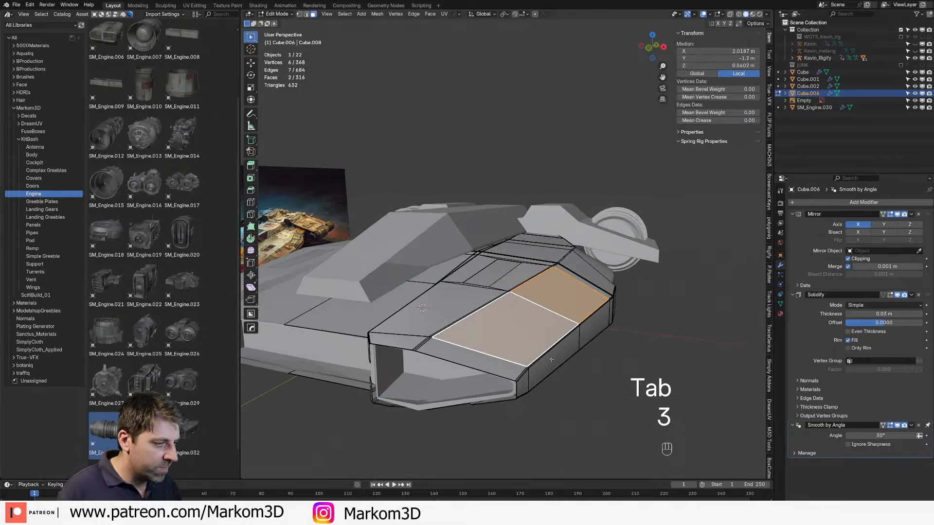
pyautogui.moveTo(500, 345); pyautogui.dragTo(486, 373, button='middle')
pyautogui.press('KP_3')
pyautogui.press('KP_1')
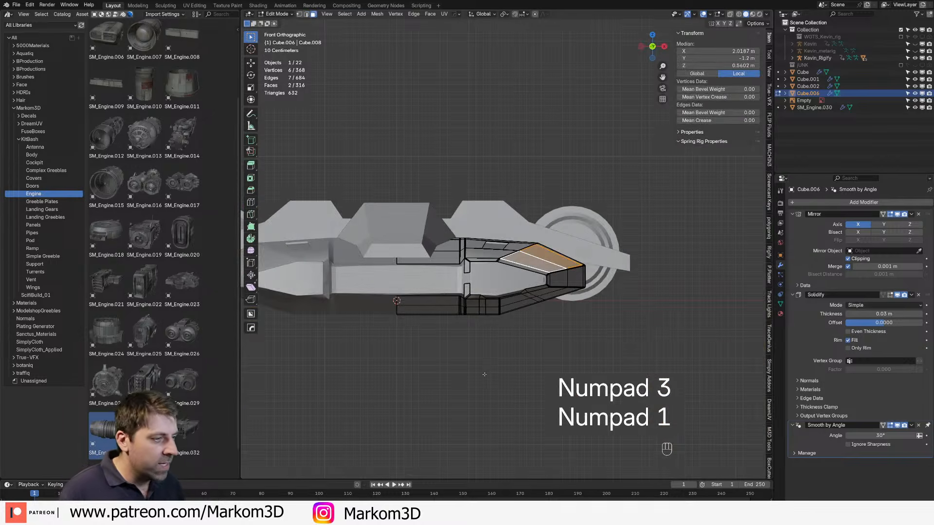
pyautogui.hotkey('shift', 'd')
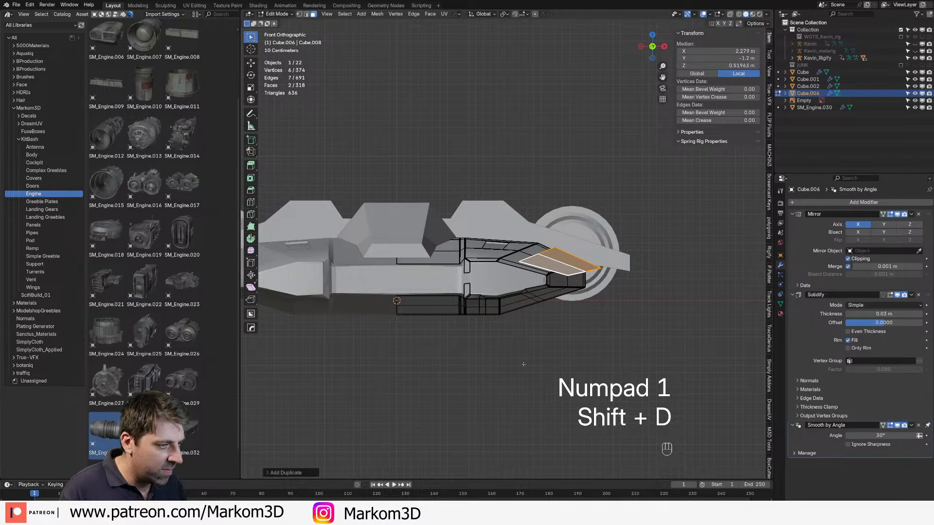
pyautogui.press('z')
pyautogui.moveTo(518, 362); pyautogui.dragTo(590, 317, button='middle')
pyautogui.press('Tab')
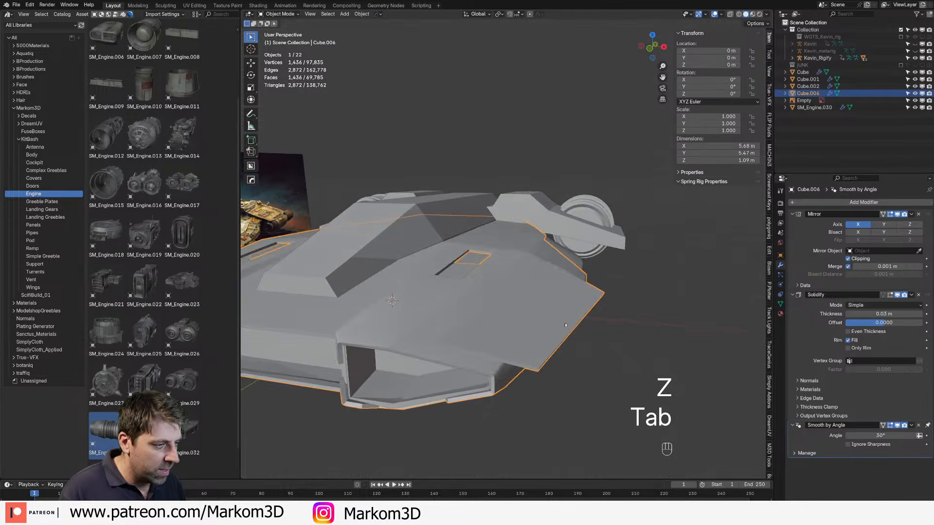
# Step: Separate the duplicated pair of faces from the outer shell into its own object
pyautogui.press('Tab')
pyautogui.hotkey('ctrl', 'l')
pyautogui.press('p')
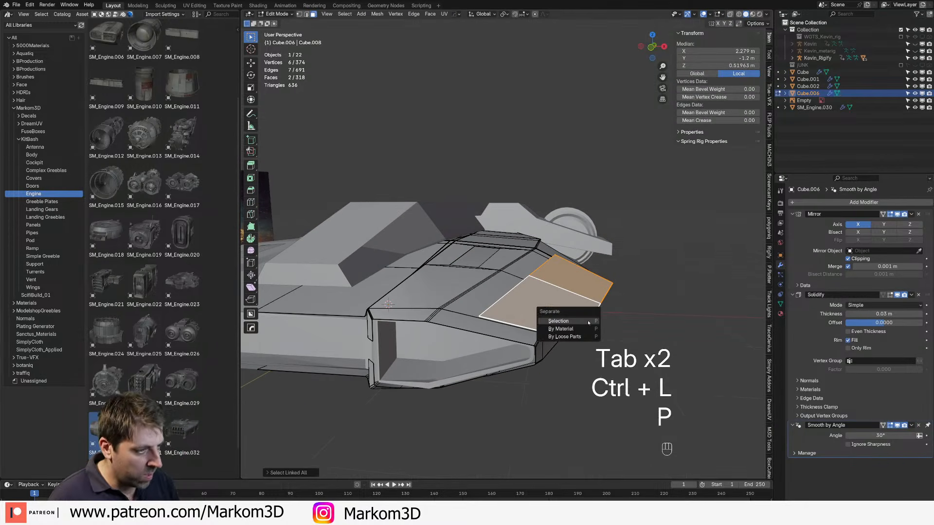
pyautogui.click(586, 327)
pyautogui.press('Tab')
pyautogui.press('Tab')
# Step: Select the whole mesh of the separated panel and lower it slightly along Z toward the shell's surface
pyautogui.moveTo(587, 326); pyautogui.dragTo(576, 300, button='middle')
pyautogui.press('Tab')
pyautogui.press('Tab')
pyautogui.press('a')
pyautogui.press('g')
pyautogui.press('z')
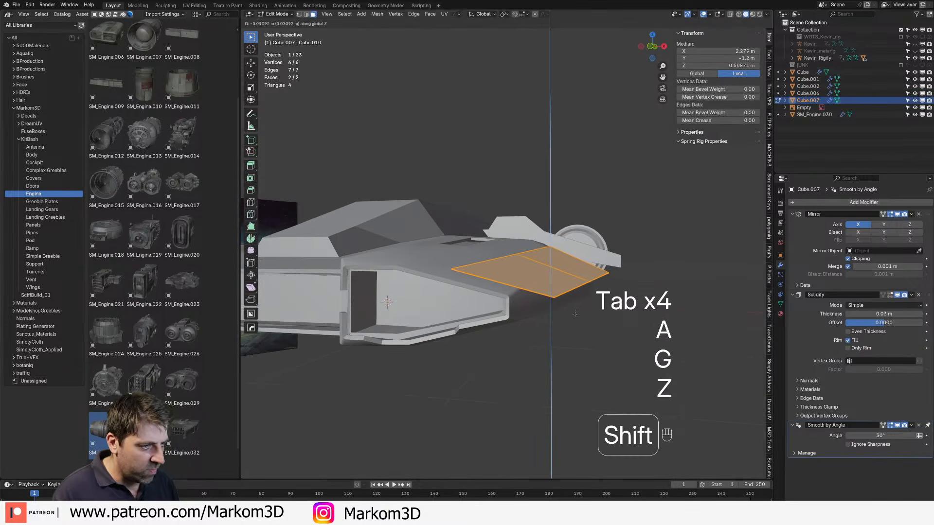
pyautogui.click(583, 332)
pyautogui.press('Tab')
# Step: Add three crosswise loop cuts to the separated panel, two dividing its front part and one close beside its middle edge
pyautogui.moveTo(582, 332); pyautogui.dragTo(610, 347, button='middle')
pyautogui.moveTo(603, 327); pyautogui.dragTo(543, 341, button='middle')
pyautogui.press('Tab')
pyautogui.moveTo(483, 353); pyautogui.dragTo(547, 343, button='middle')
pyautogui.hotkey('ctrl', 'r')
pyautogui.click(506, 336)
pyautogui.rightClick(506, 335)
pyautogui.hotkey('ctrl', 'r')
pyautogui.click(508, 346)
pyautogui.click(502, 349)
pyautogui.hotkey('ctrl', 'r')
pyautogui.click(521, 340)
pyautogui.click(534, 334)
# Step: Slide the three front outer vertices of the panel inward along their crosswise edges to give it a stepped outline
pyautogui.press('1')
pyautogui.click(515, 378)
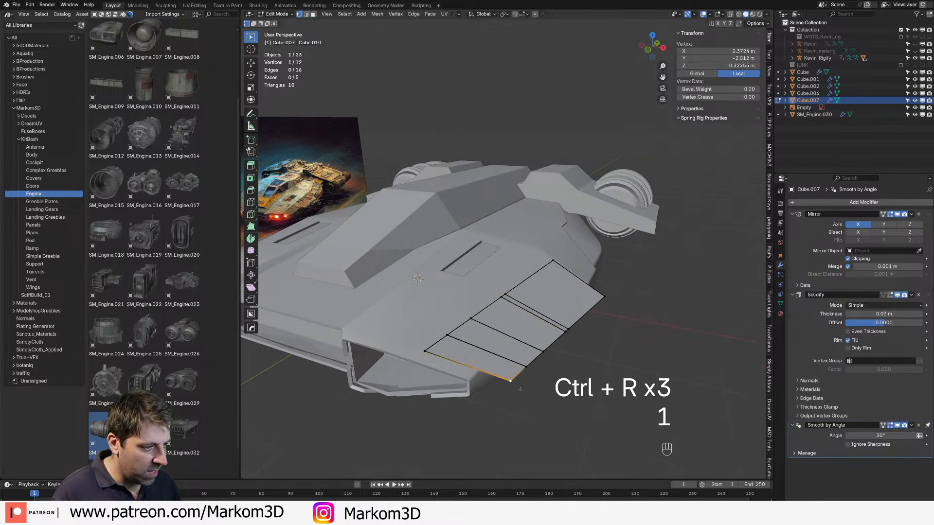
pyautogui.press('g')
pyautogui.press('g')
pyautogui.press('g')
pyautogui.press('g')
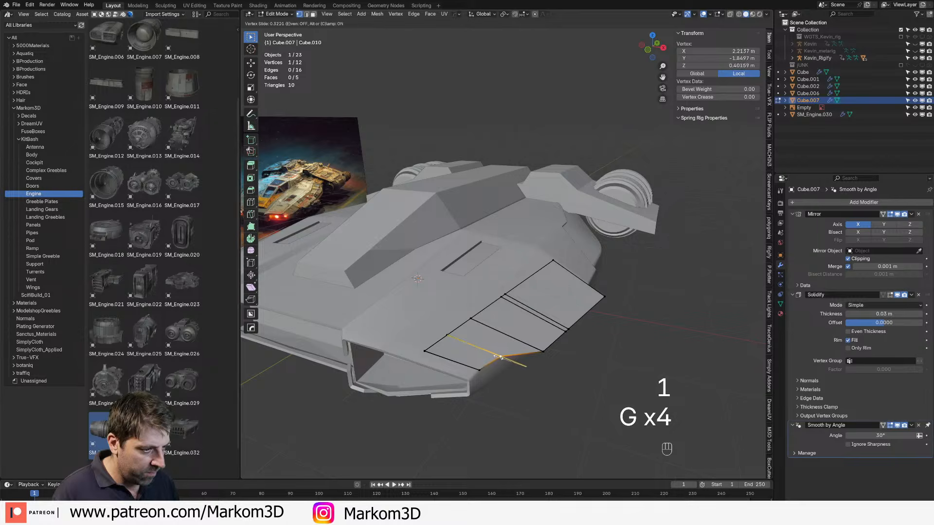
pyautogui.click(546, 348)
pyautogui.press('g')
pyautogui.press('g')
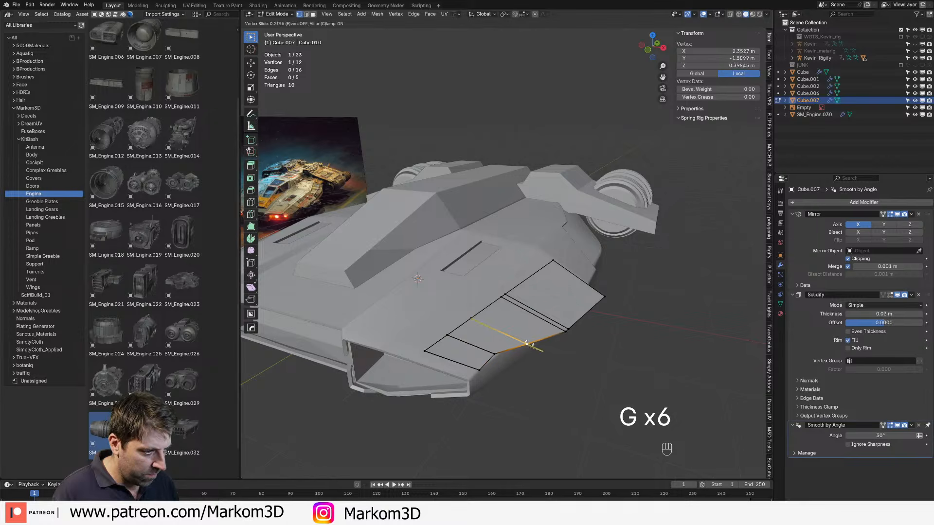
pyautogui.click(533, 347)
# Step: Try sliding the outer vertices at the panel's middle edge pair and its rear outer corner inward along their edges
pyautogui.keyDown('shift'); pyautogui.click(567, 330); pyautogui.keyUp('shift')
pyautogui.press('g')
pyautogui.press('g')
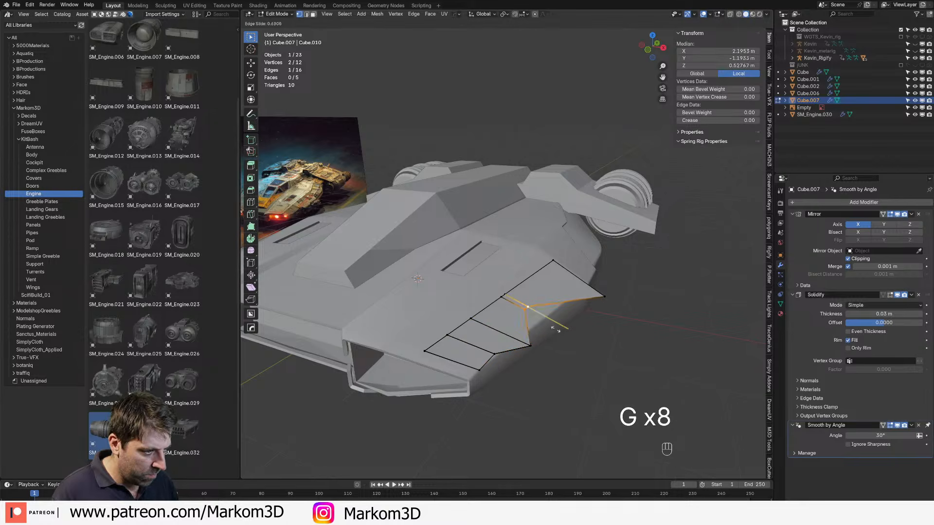
pyautogui.click(561, 333)
pyautogui.click(604, 296)
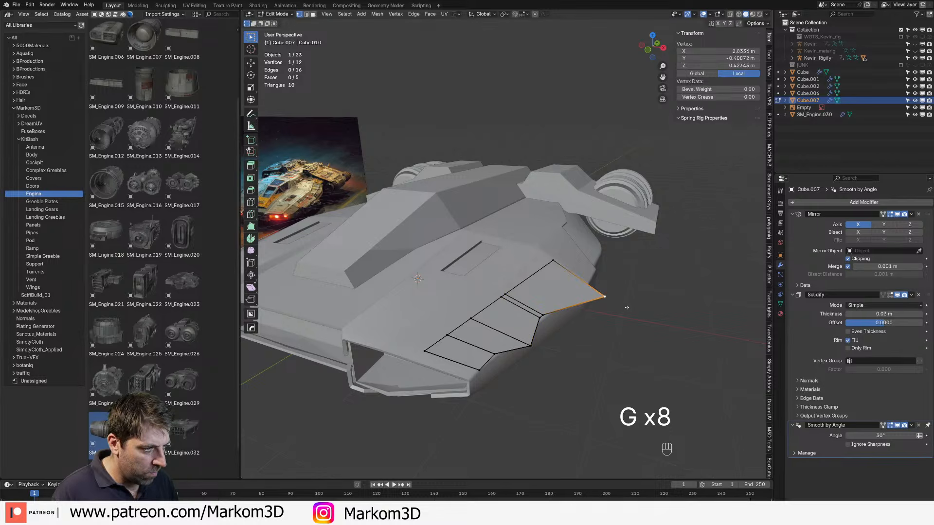
pyautogui.press('g')
pyautogui.press('g')
pyautogui.click(582, 293)
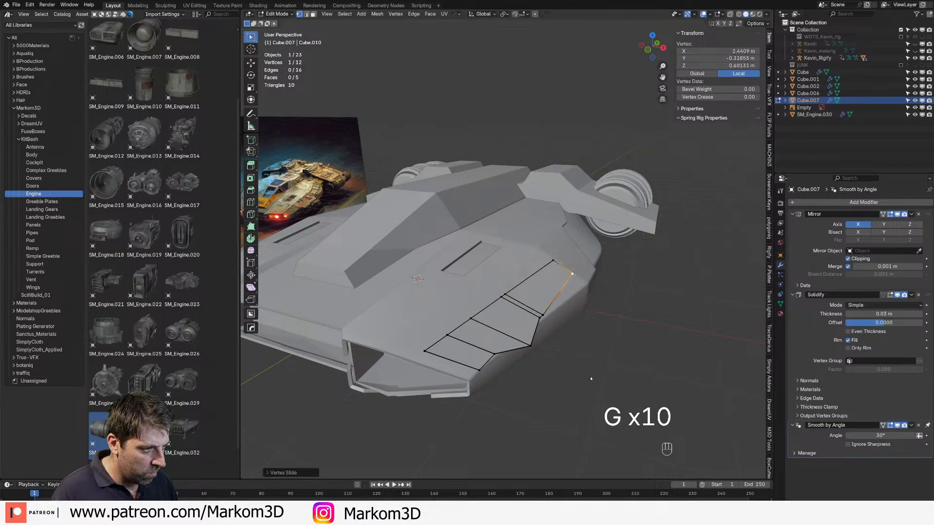
# Step: Check the panel outside mesh editing and undo the inward slides of its middle and rear outer vertices
pyautogui.press('Tab')
pyautogui.moveTo(582, 293); pyautogui.dragTo(496, 321, button='middle')
pyautogui.press('Tab')
pyautogui.hotkey('ctrl', 'z')
pyautogui.hotkey('ctrl', 'z')
pyautogui.hotkey('ctrl', 'z')
pyautogui.hotkey('ctrl', 'z')
pyautogui.hotkey('ctrl', 'z')
pyautogui.hotkey('ctrl', 'z')
# Step: In top view, select the panel's rear outer edge and the short edge ahead of it and edge-slide both inward together
pyautogui.scroll(3, 532, 372)
pyautogui.press('KP_7')
pyautogui.scroll(3, 437, 302)
pyautogui.press('2')
pyautogui.keyDown('shift'); pyautogui.click(475, 290); pyautogui.keyUp('shift')
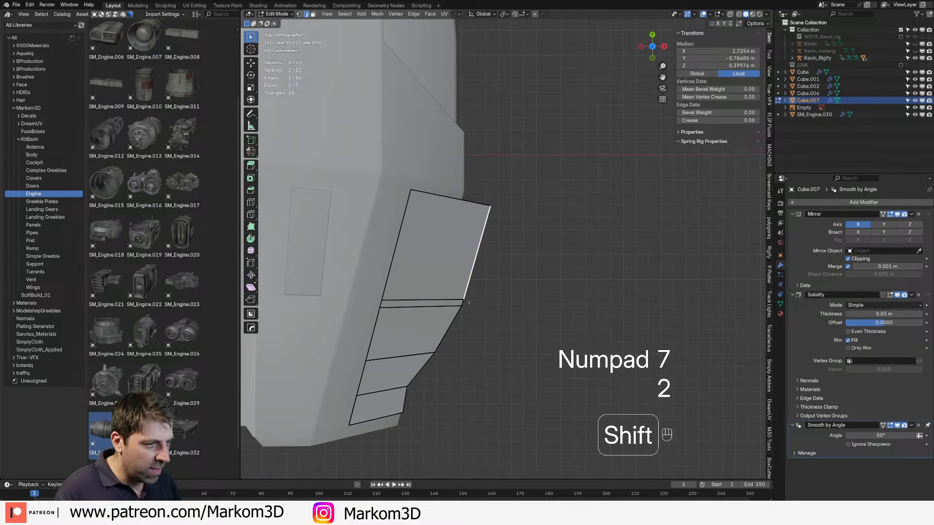
pyautogui.press('g')
pyautogui.press('g')
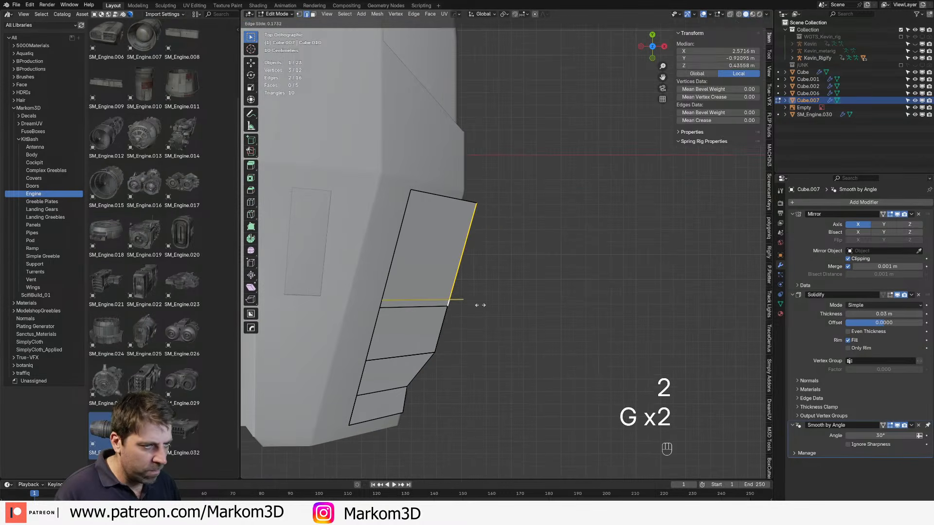
pyautogui.click(480, 305)
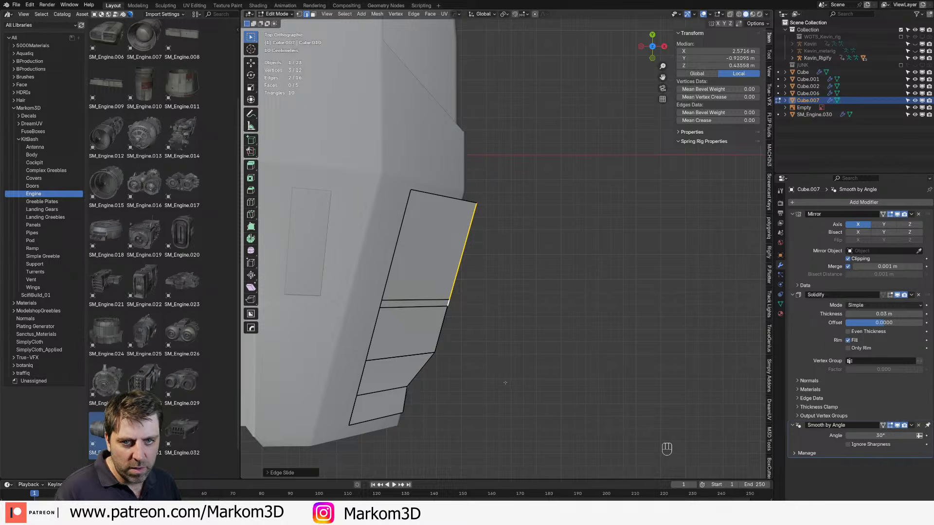
# Step: Leave mesh editing and examine the reshaped panel's outline and fit along the hull's side
pyautogui.moveTo(483, 374); pyautogui.dragTo(559, 257, button='middle')
pyautogui.scroll(-3, 560, 258)
pyautogui.moveTo(530, 311); pyautogui.dragTo(625, 271, button='middle')
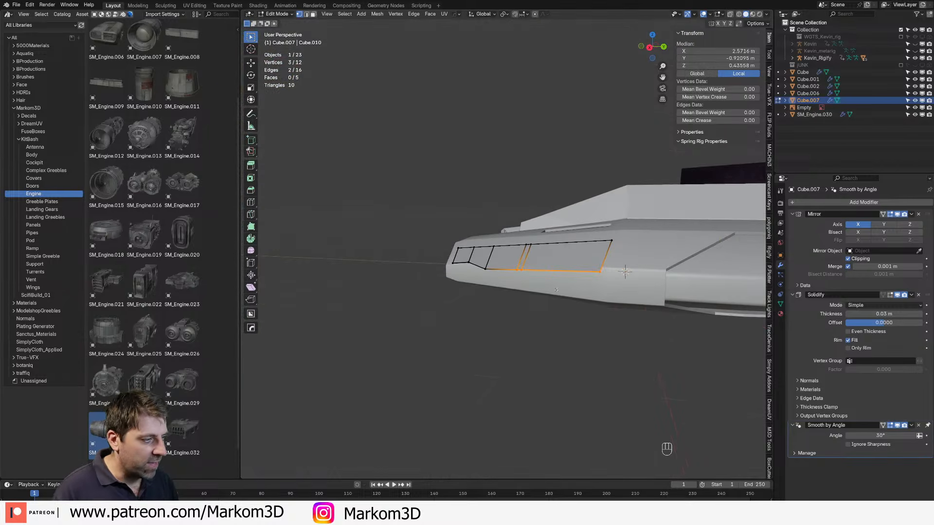
pyautogui.moveTo(556, 289); pyautogui.dragTo(486, 331, button='middle')
pyautogui.scroll(2, 474, 354)
pyautogui.press('Tab')
pyautogui.moveTo(500, 372); pyautogui.dragTo(476, 357, button='middle')
pyautogui.click(544, 367)
pyautogui.scroll(-3, 536, 362)
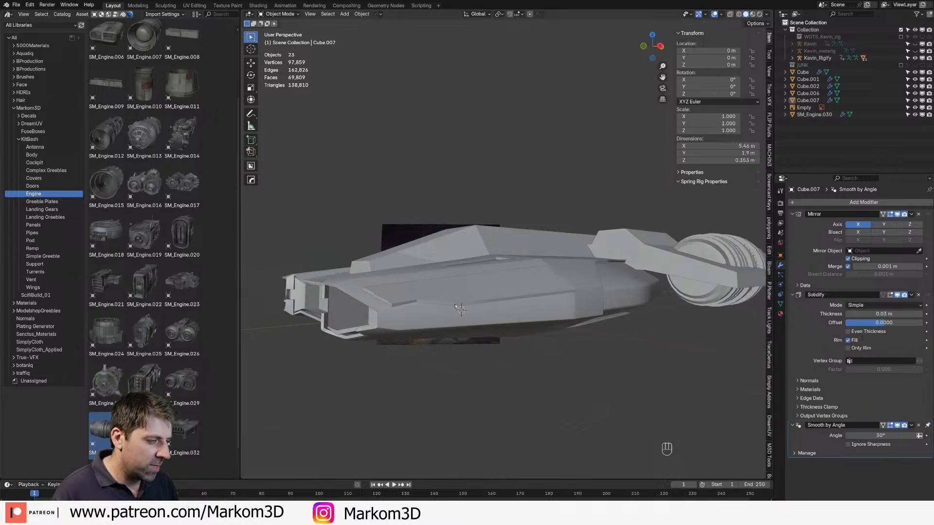
# Step: Try sliding the armour panel's outer vertex along its edge with clamping off, and check the panel outside mesh editing
pyautogui.moveTo(459, 309); pyautogui.dragTo(470, 341, button='middle')
pyautogui.press('Tab')
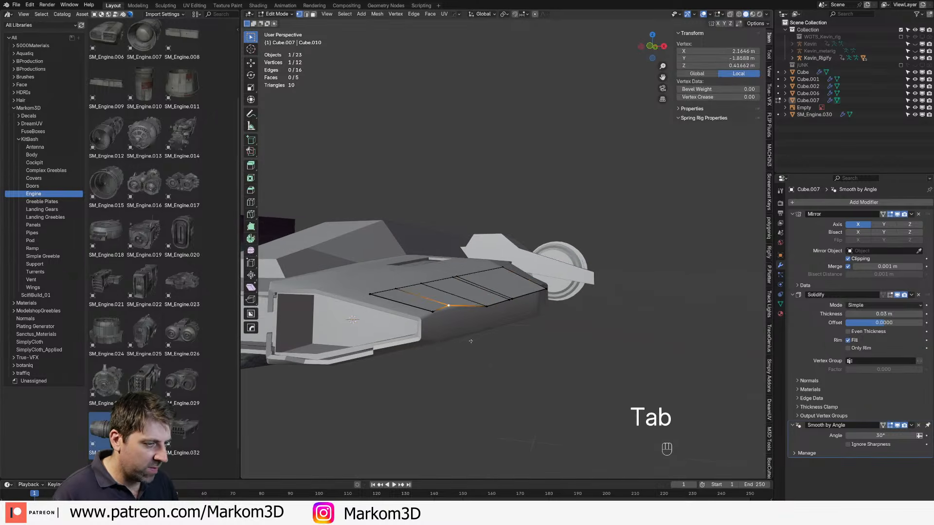
pyautogui.press('g')
pyautogui.press('g')
pyautogui.press('g')
pyautogui.press('g')
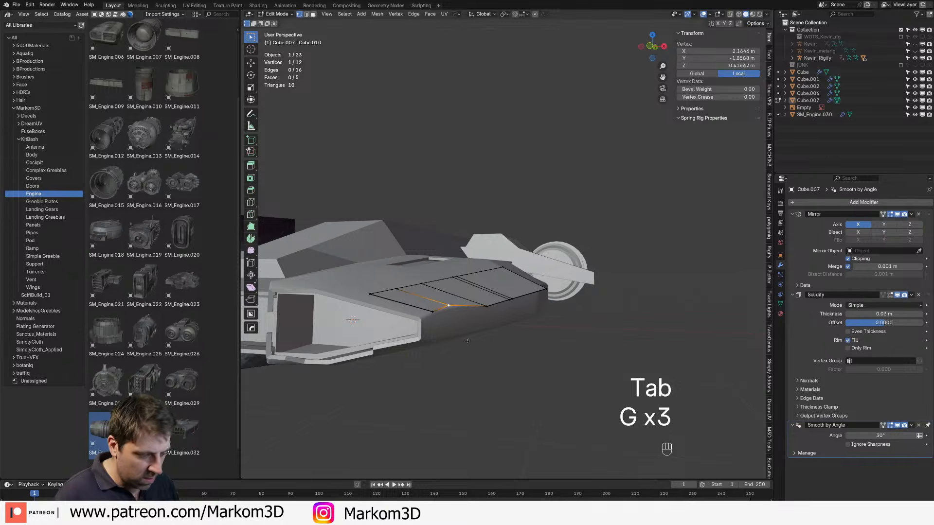
pyautogui.press('g')
pyautogui.press('c')
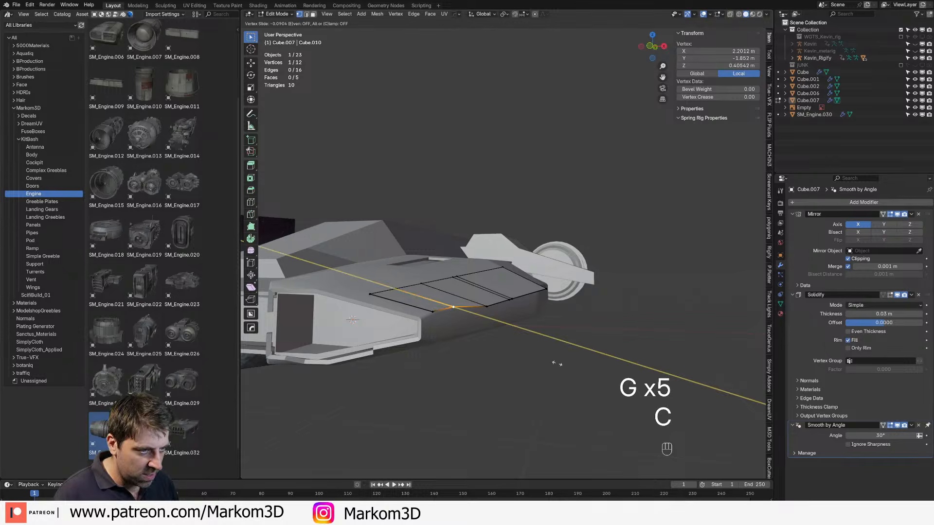
pyautogui.click(557, 364)
pyautogui.press('z')
pyautogui.press('Tab')
pyautogui.moveTo(551, 370)
pyautogui.mouseDown(button='middle')
pyautogui.moveTo(521, 348)
pyautogui.moveTo(556, 354)
pyautogui.moveTo(468, 342)
pyautogui.moveTo(411, 363)
pyautogui.moveTo(525, 385)
pyautogui.mouseUp(button='middle')
# Step: Delete the armour panel on the hull's side
pyautogui.click(502, 271)
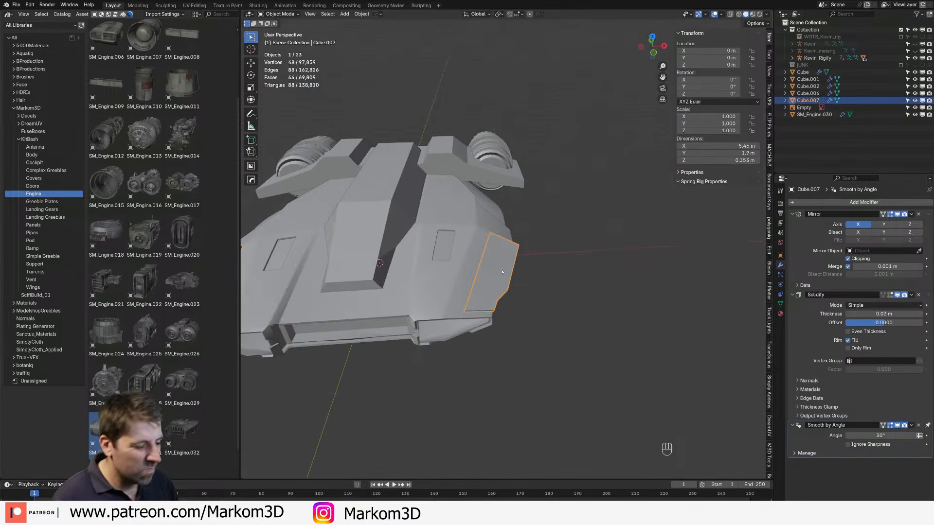
pyautogui.press('Delete')
pyautogui.moveTo(502, 271); pyautogui.dragTo(537, 297, button='middle')
pyautogui.scroll(2, 513, 287)
pyautogui.keyDown('shift'); pyautogui.moveTo(537, 296); pyautogui.dragTo(560, 279, button='middle'); pyautogui.keyUp('shift')
# Step: Add a cylinder at the recess in the ship's front and scale its mesh down to fit the opening
pyautogui.hotkey('shift', 'a')
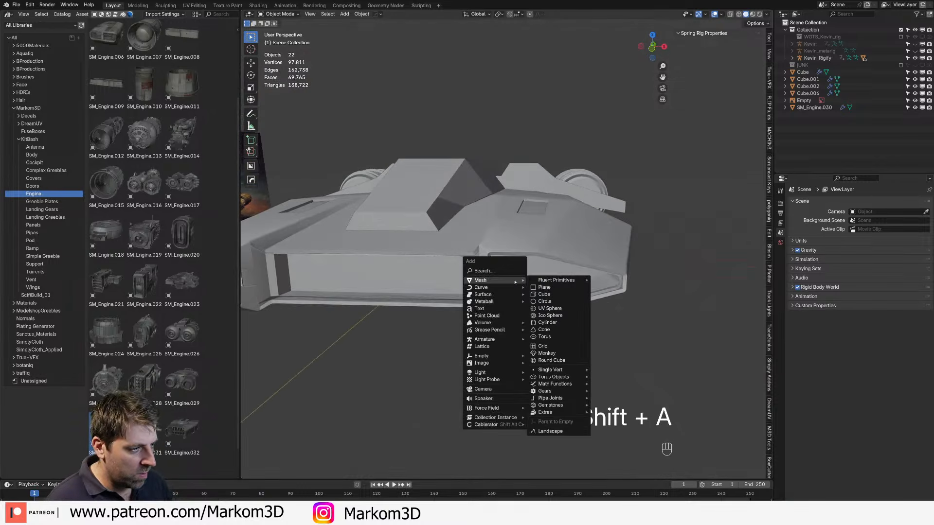
pyautogui.moveTo(504, 281)
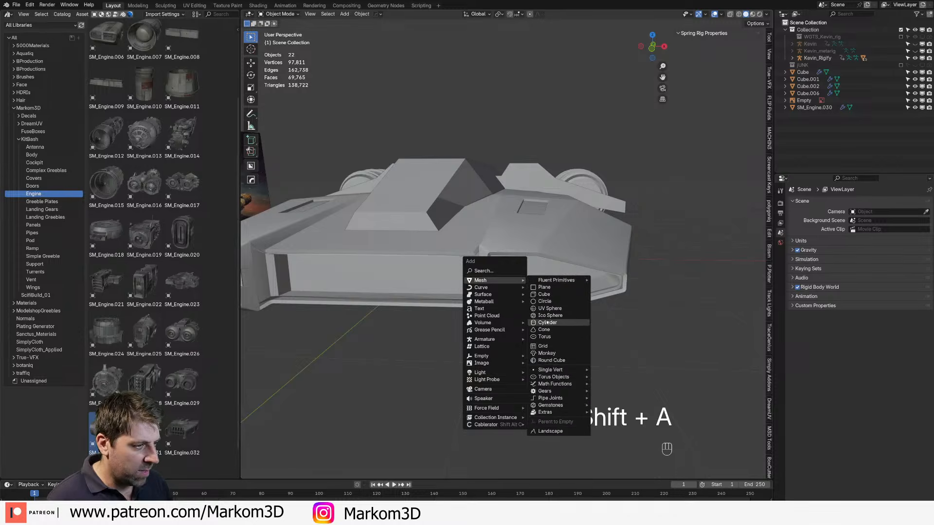
pyautogui.click(544, 322)
pyautogui.press('Tab')
pyautogui.press('s')
pyautogui.click(546, 300)
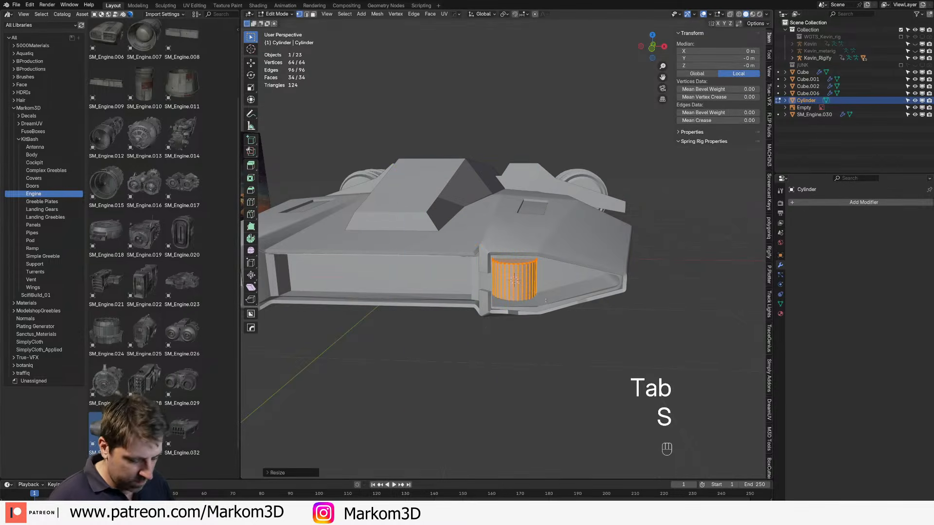
# Step: Rotate the cylinder's mesh 90° about X to face forward and adjust its size
pyautogui.press('r')
pyautogui.press('x')
pyautogui.press('KP_9')
pyautogui.press('KP_0')
pyautogui.press('KP_Enter')
pyautogui.press('s')
pyautogui.click(547, 299)
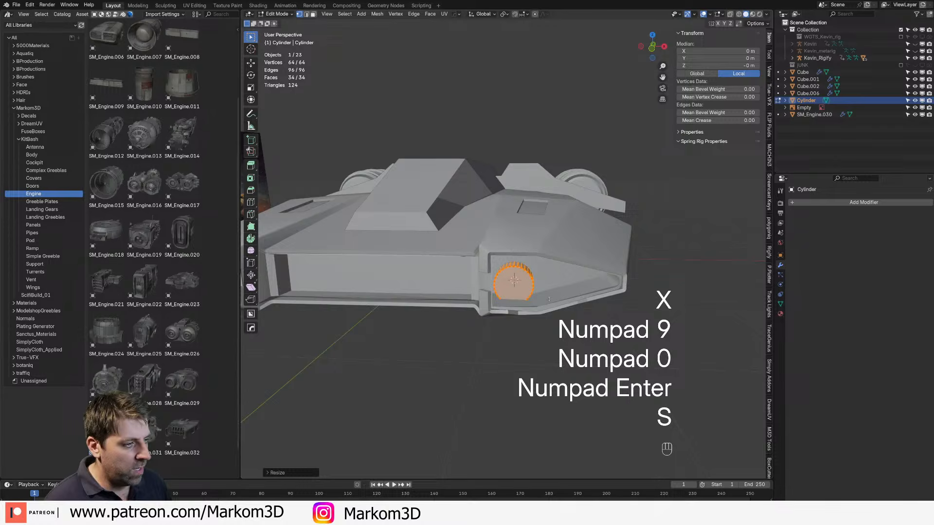
# Step: In front view, resize the cylinder to about 0.268 m and position it at the inner end of the front recess
pyautogui.press('KP_3')
pyautogui.press('KP_1')
pyautogui.press('g')
pyautogui.press('s')
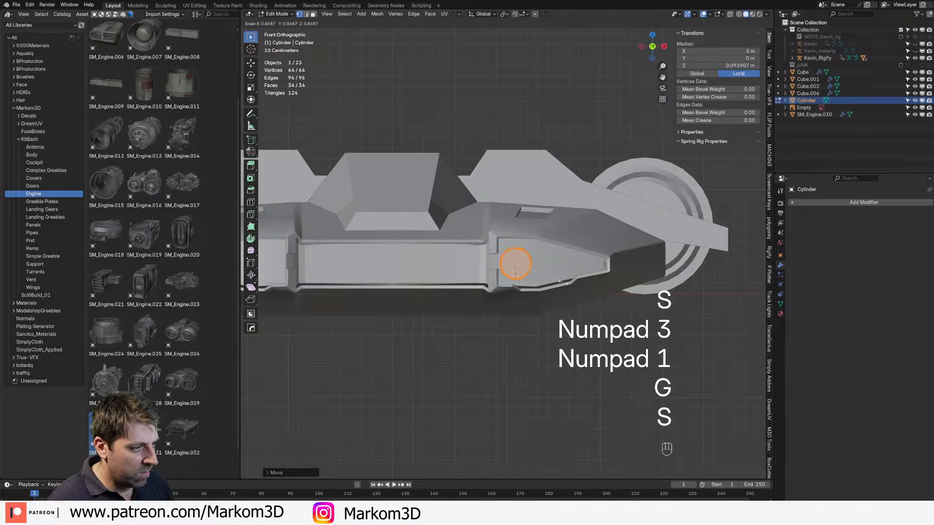
pyautogui.press('g')
pyautogui.click(568, 283)
pyautogui.press('Tab')
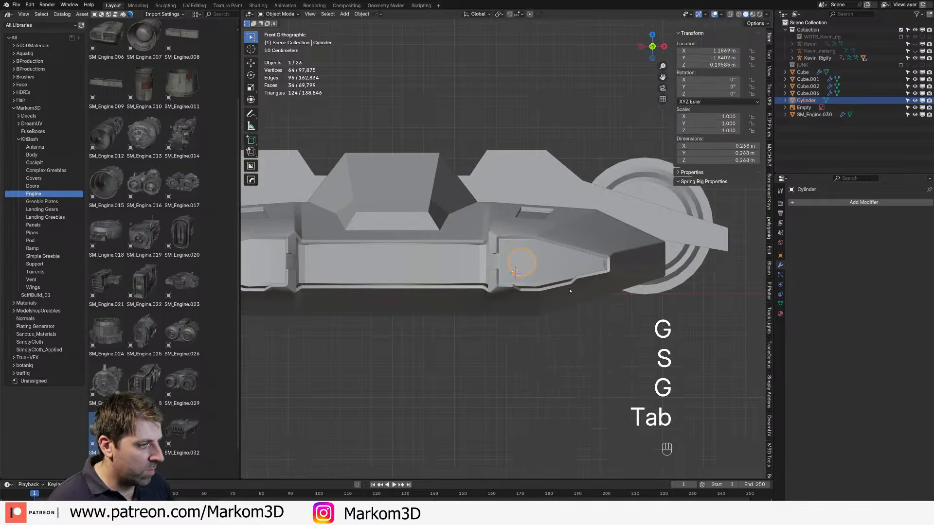
# Step: Add a Mirror modifier to the cylinder, using the hull as the mirror object
pyautogui.click(808, 204)
pyautogui.moveTo(809, 205)
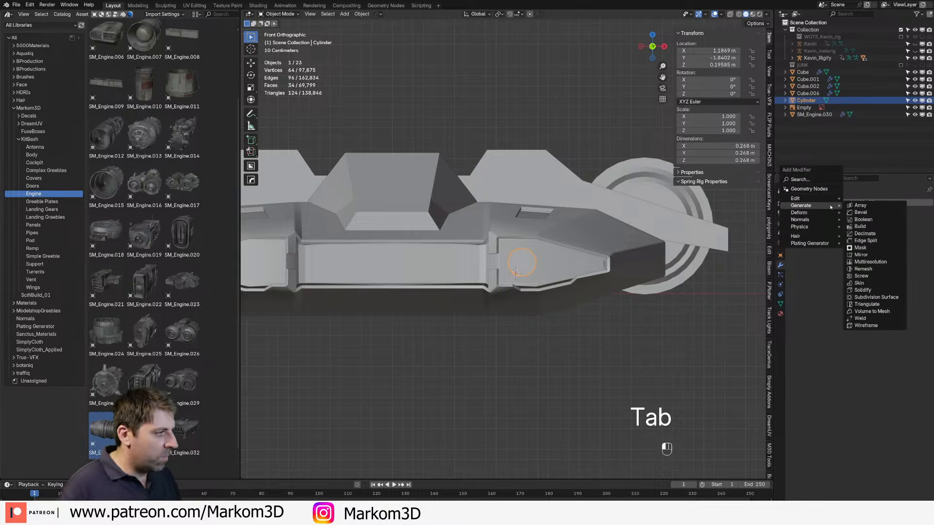
pyautogui.click(866, 255)
pyautogui.keyDown('shift'); pyautogui.moveTo(522, 296); pyautogui.dragTo(470, 328, button='middle'); pyautogui.keyUp('shift')
pyautogui.click(524, 228)
pyautogui.scroll(1, 518, 271)
# Step: Give the cylinder a new material named Mat_Light_Red
pyautogui.click(780, 314)
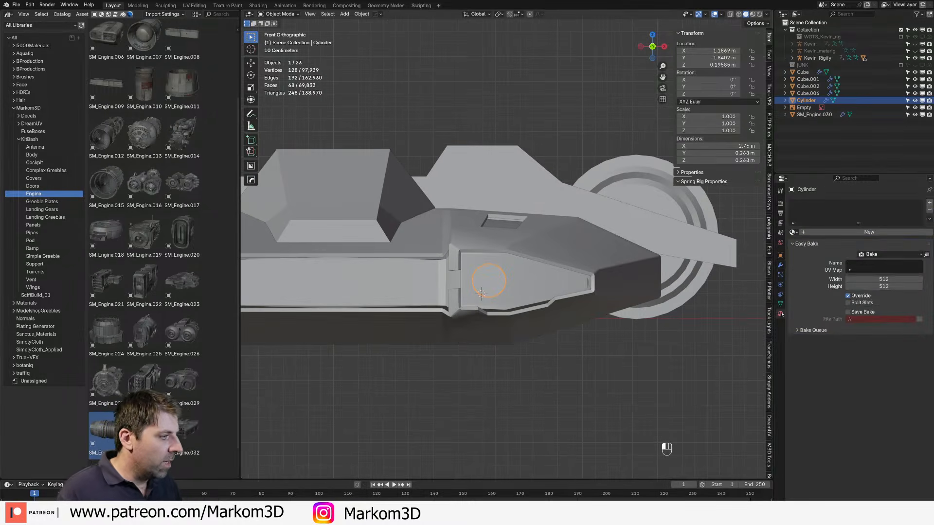
pyautogui.click(929, 202)
pyautogui.click(859, 232)
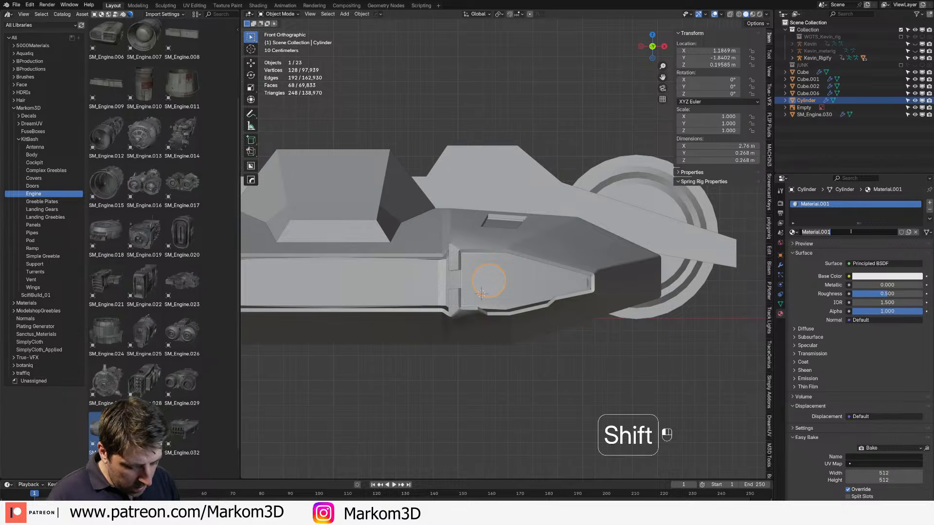
pyautogui.write('Mat')
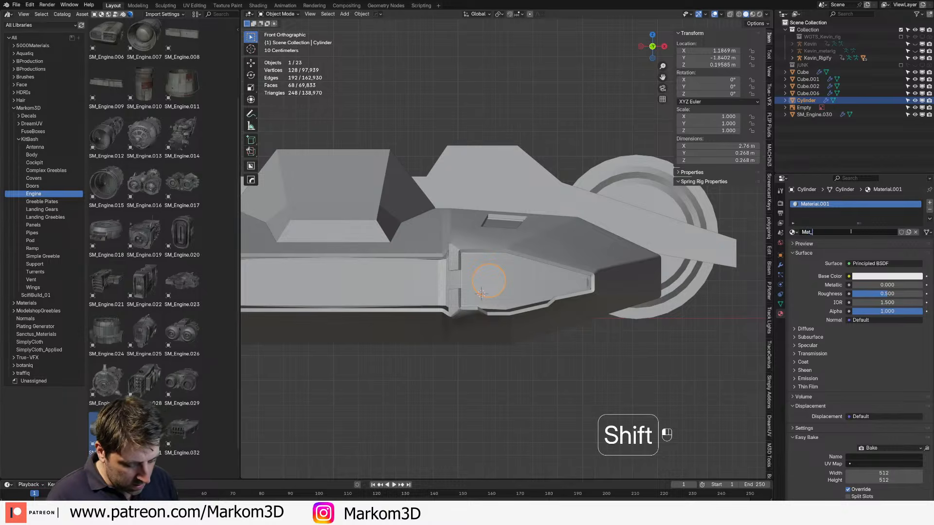
pyautogui.write('_Light_Red')
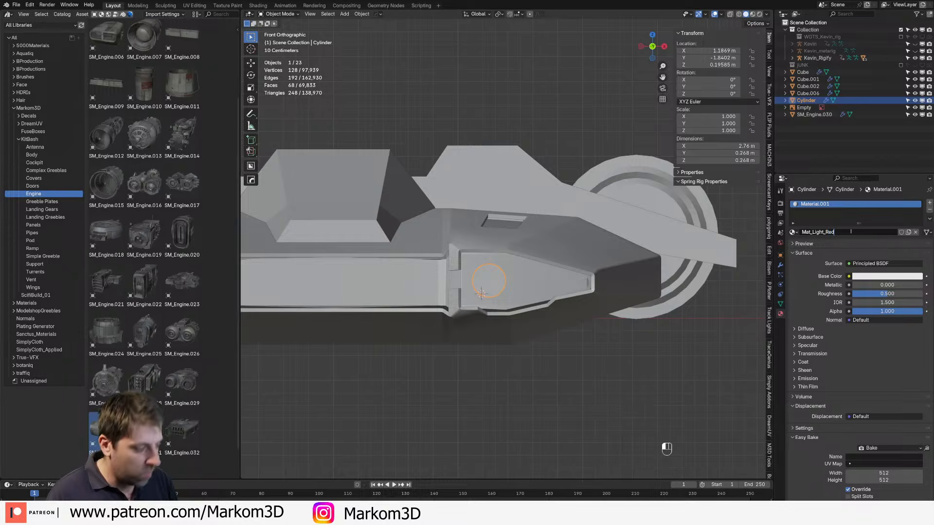
pyautogui.press('Return')
# Step: Make Mat_Light_Red an Emission shader with an orange-red color and a strength of 50
pyautogui.click(866, 264)
pyautogui.click(718, 302)
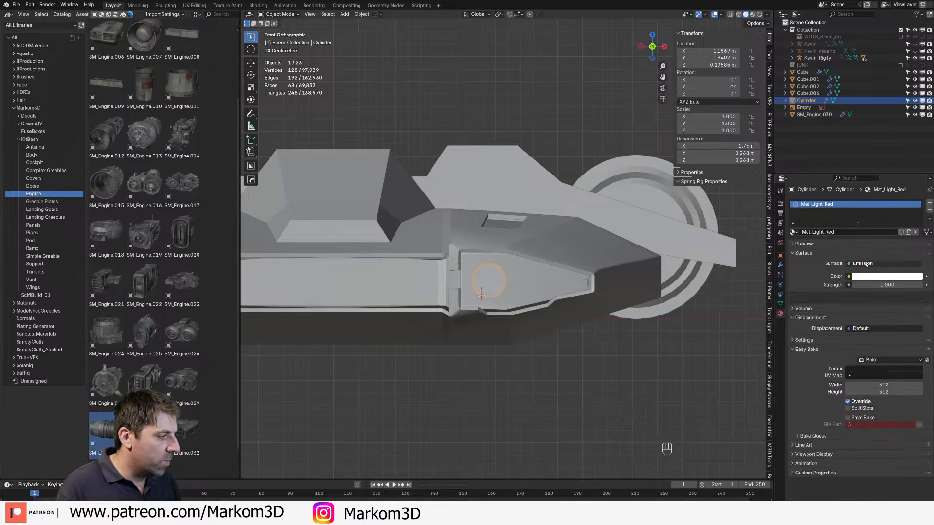
pyautogui.click(870, 263)
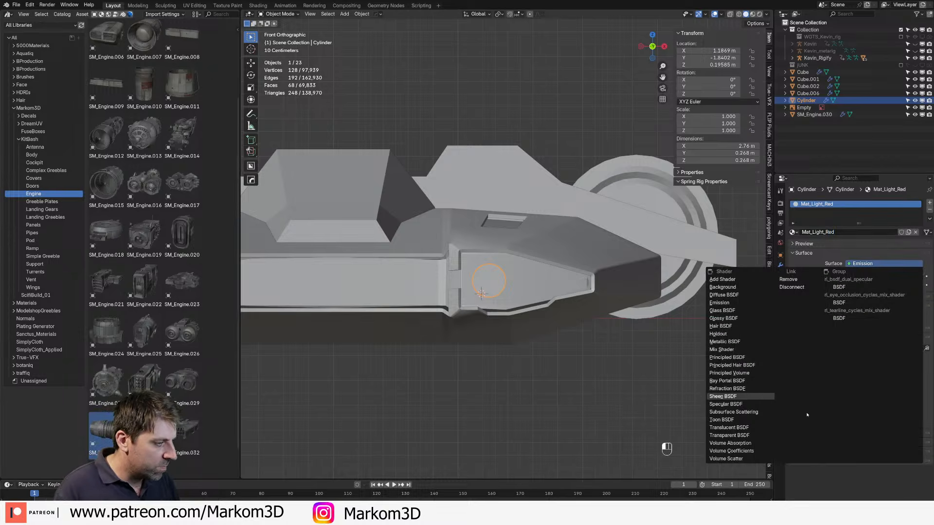
pyautogui.click(719, 302)
pyautogui.click(865, 277)
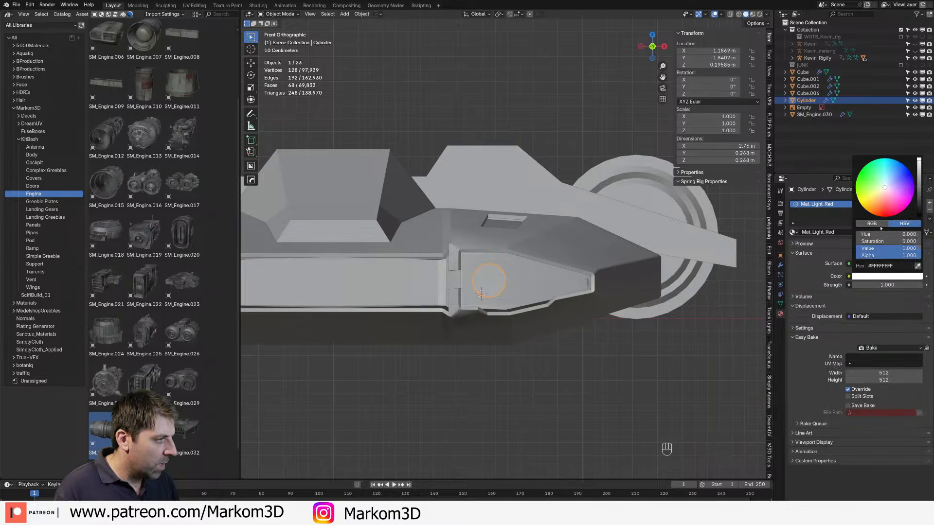
pyautogui.moveTo(891, 203); pyautogui.dragTo(890, 212)
pyautogui.click(886, 285)
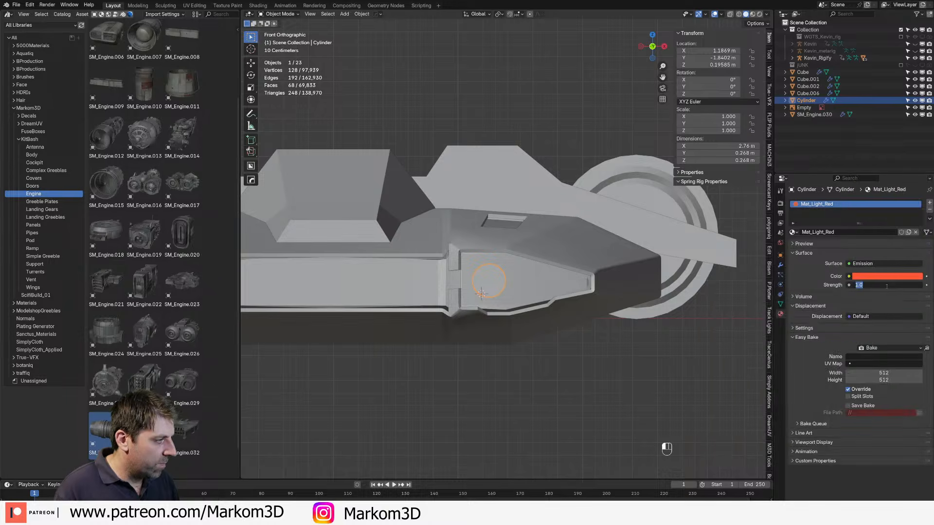
pyautogui.press('Return')
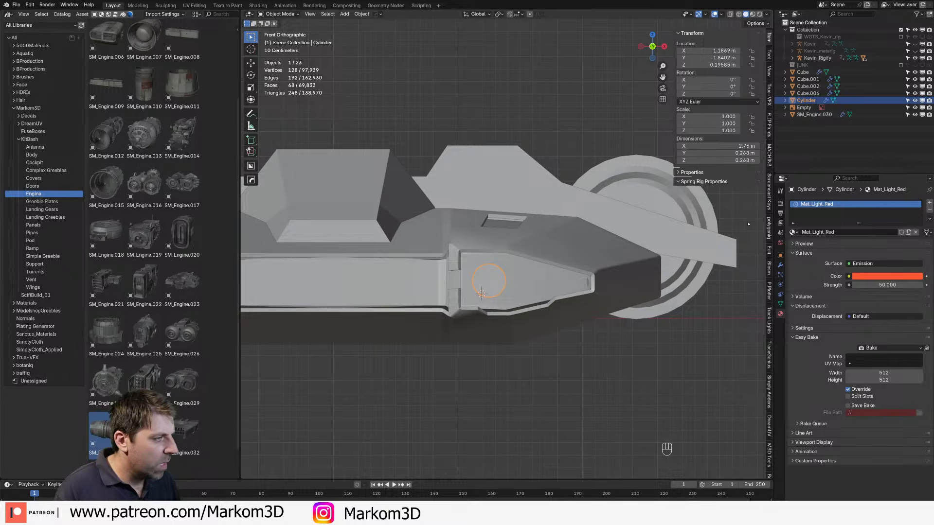
# Step: Try switching the world surface to a Mix Shader and removing the surface shader
pyautogui.click(780, 244)
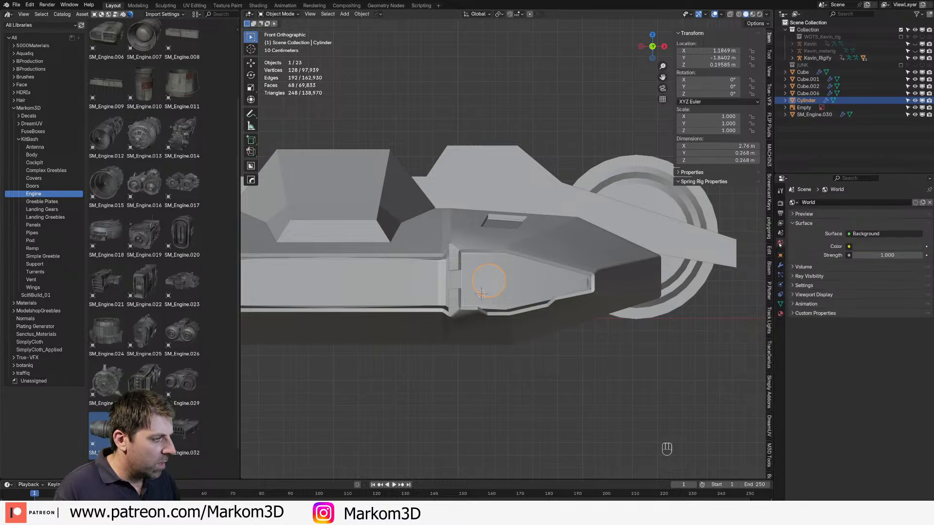
pyautogui.click(850, 246)
pyautogui.click(850, 234)
pyautogui.click(729, 278)
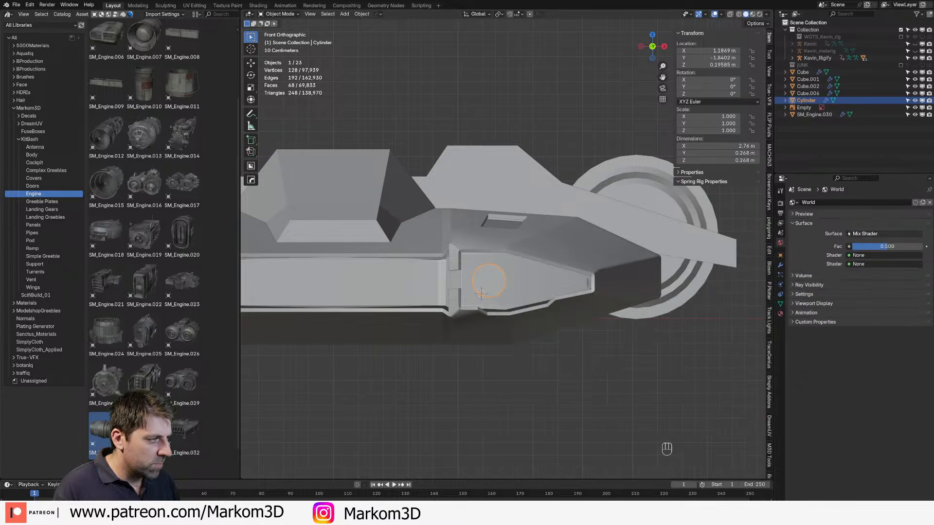
pyautogui.click(850, 235)
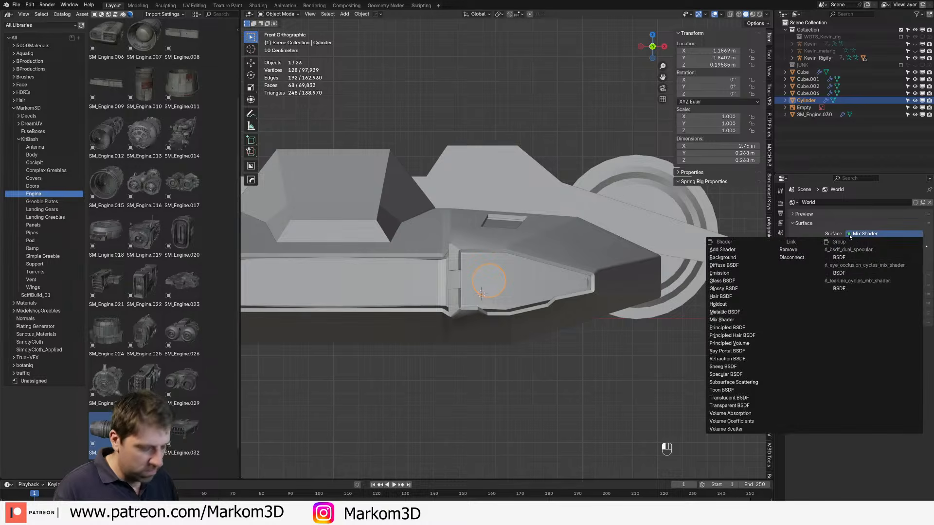
pyautogui.click(850, 235)
pyautogui.click(852, 234)
pyautogui.click(853, 235)
pyautogui.click(854, 235)
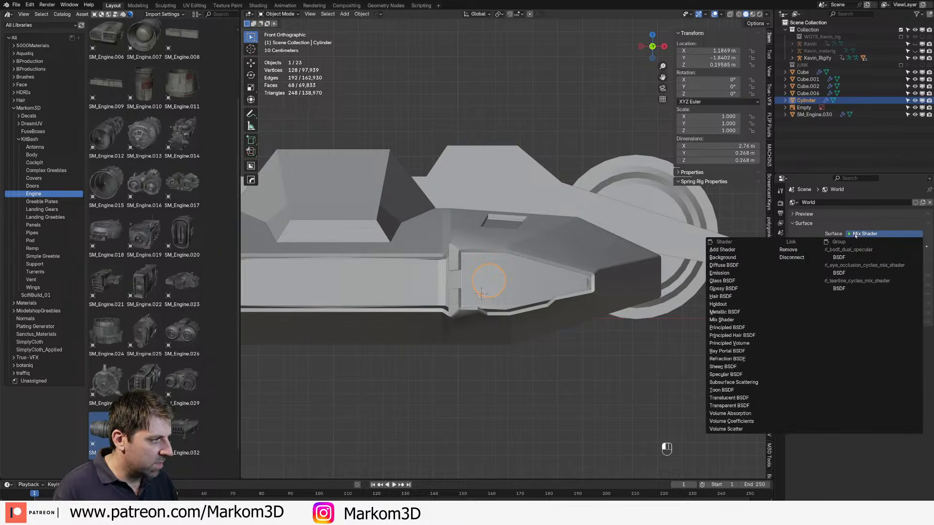
pyautogui.click(795, 250)
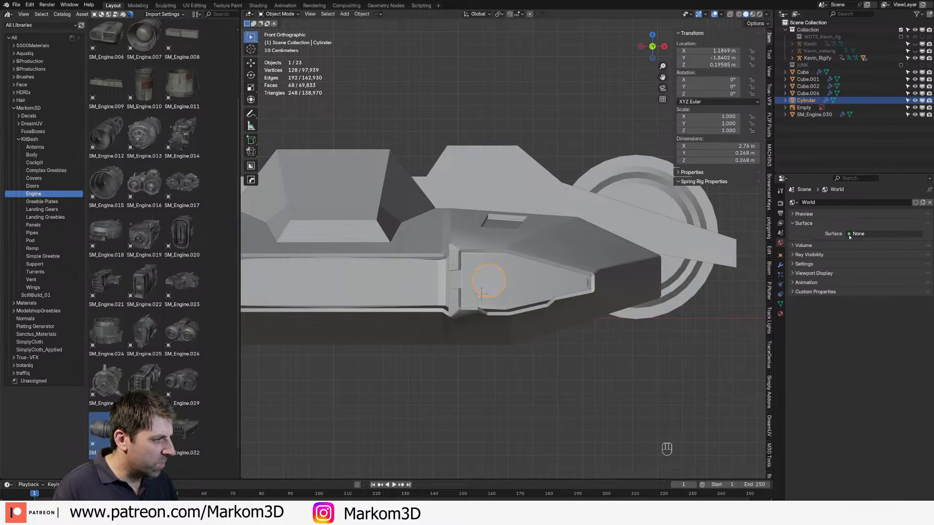
# Step: Undo the world surface shader changes back to the Background shader
pyautogui.hotkey('ctrl', 'z')
pyautogui.click(850, 236)
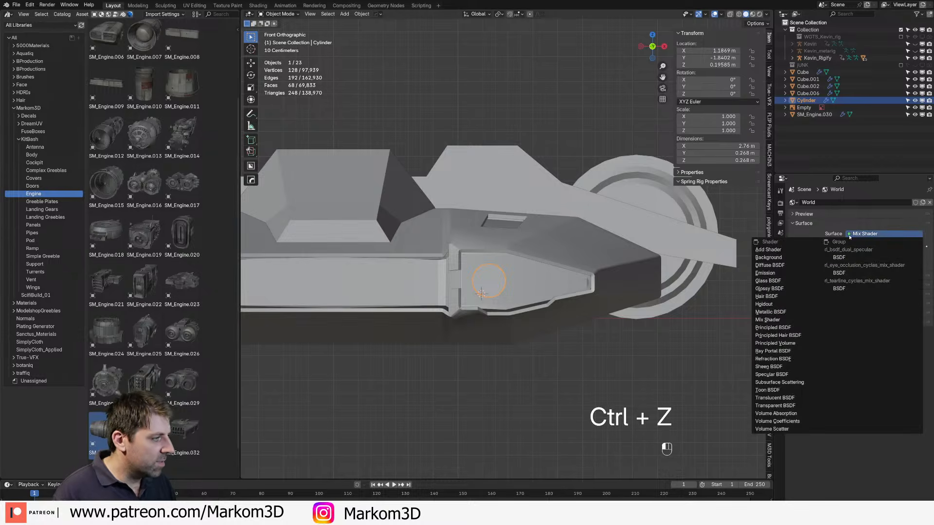
pyautogui.click(849, 238)
pyautogui.hotkey('ctrl', 'z')
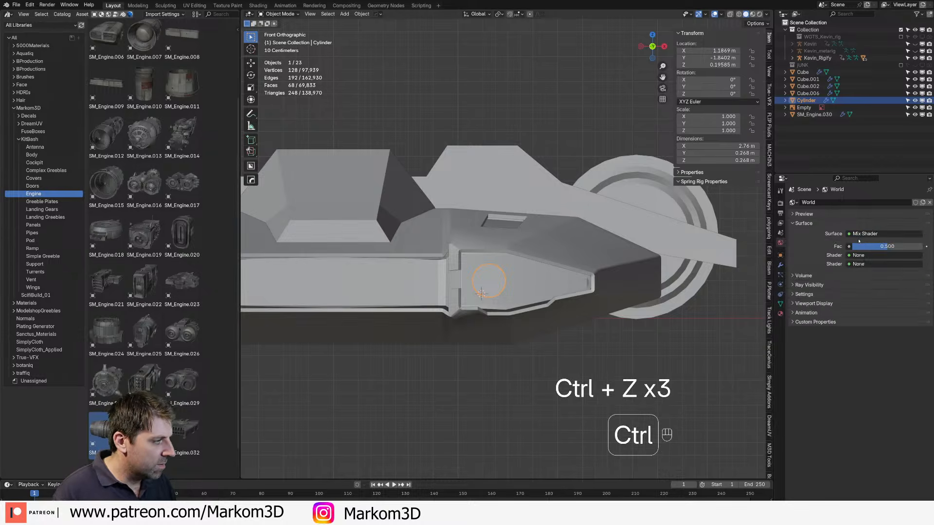
pyautogui.hotkey('ctrl', 'z')
pyautogui.click(850, 234)
pyautogui.click(849, 234)
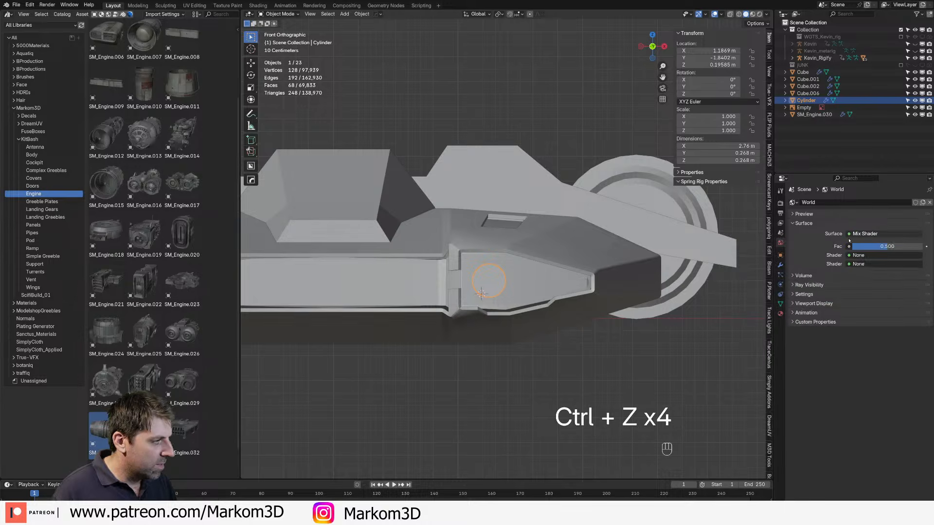
pyautogui.hotkey('ctrl', 'z')
# Step: Use a Sky Texture for the world background color, keep its sky type Nishita, and deselect the cylinder
pyautogui.click(849, 247)
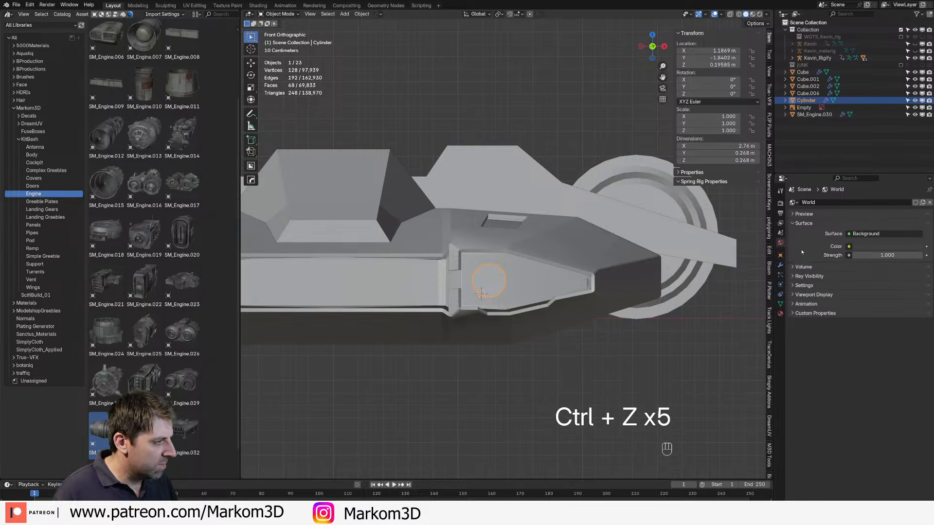
pyautogui.click(849, 246)
pyautogui.click(563, 324)
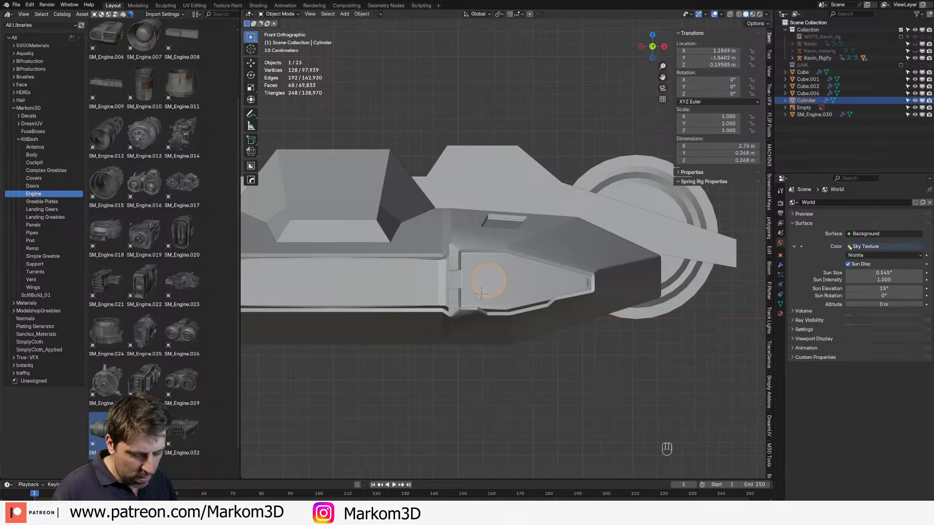
pyautogui.click(870, 255)
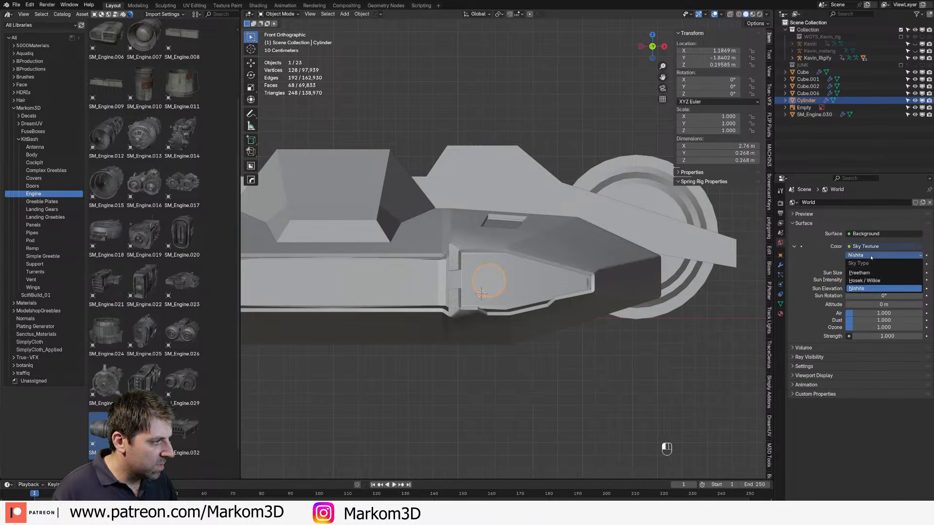
pyautogui.click(659, 338)
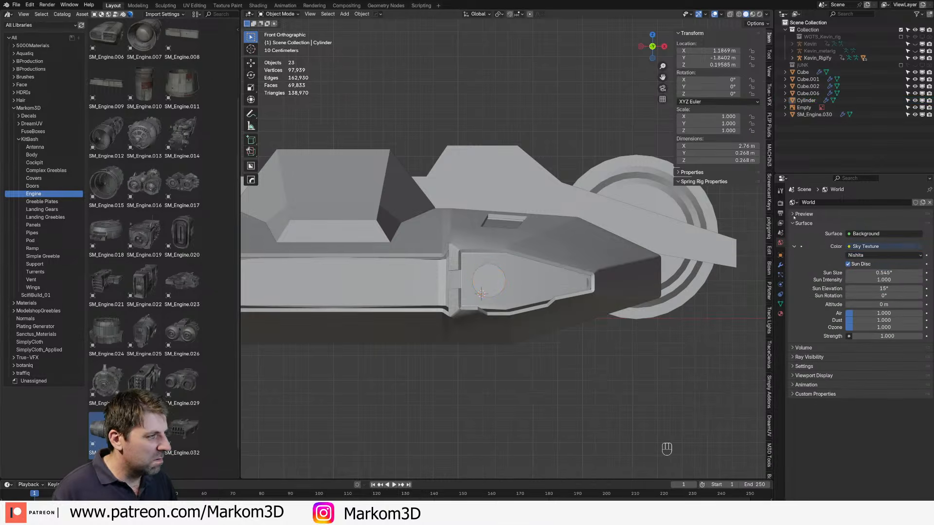
# Step: Save the scene and open its render settings
pyautogui.hotkey('ctrl', 's')
pyautogui.click(780, 203)
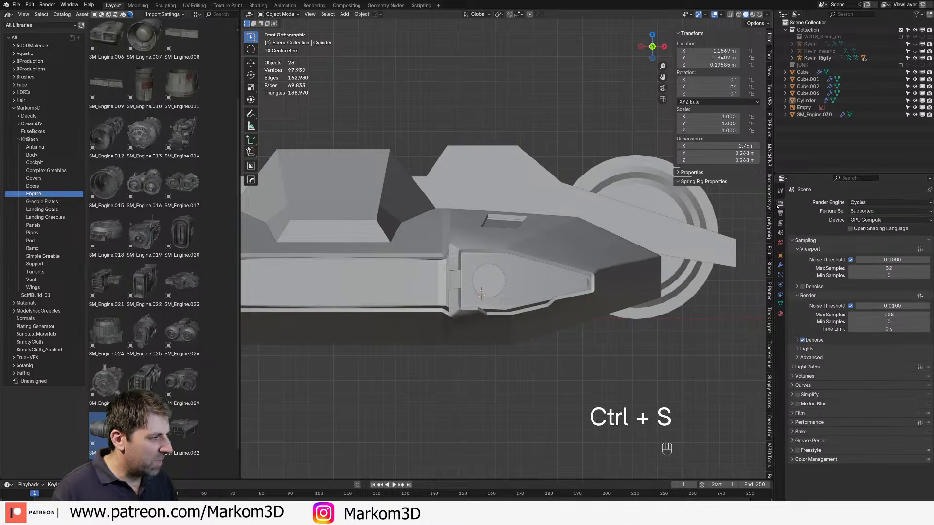
pyautogui.hotkey('ctrl', 's')
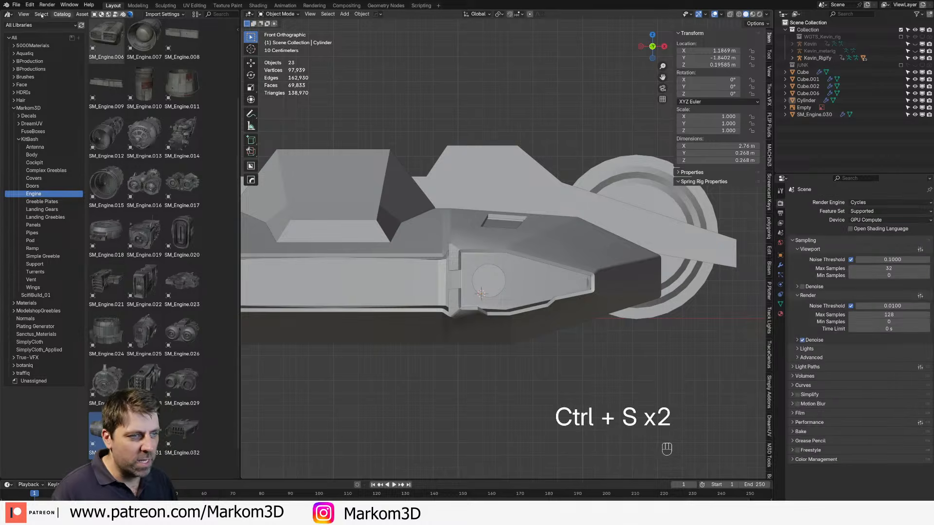
pyautogui.click(15, 5)
pyautogui.click(17, 5)
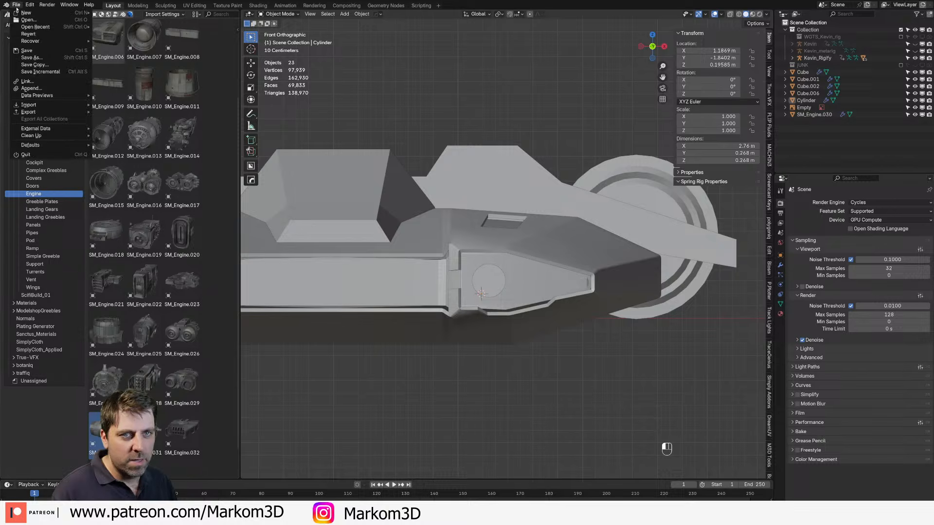
pyautogui.click(32, 58)
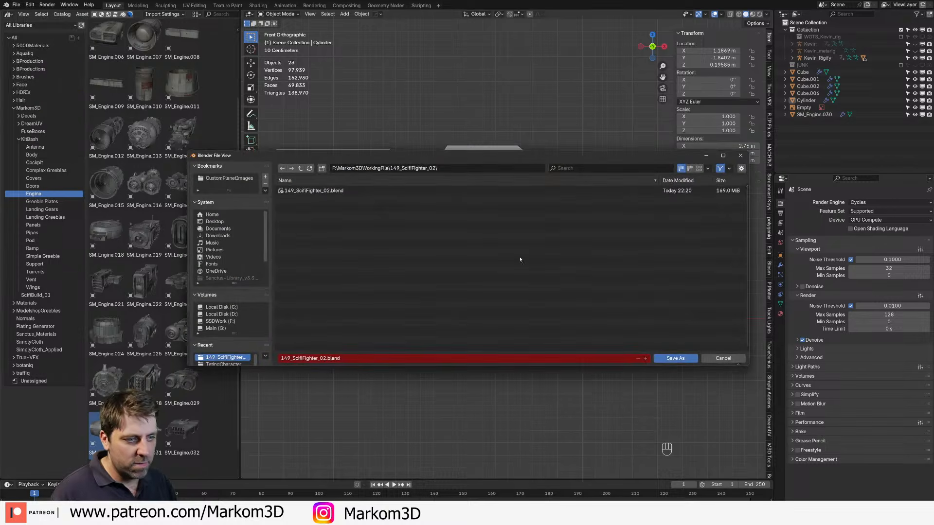
pyautogui.click(722, 358)
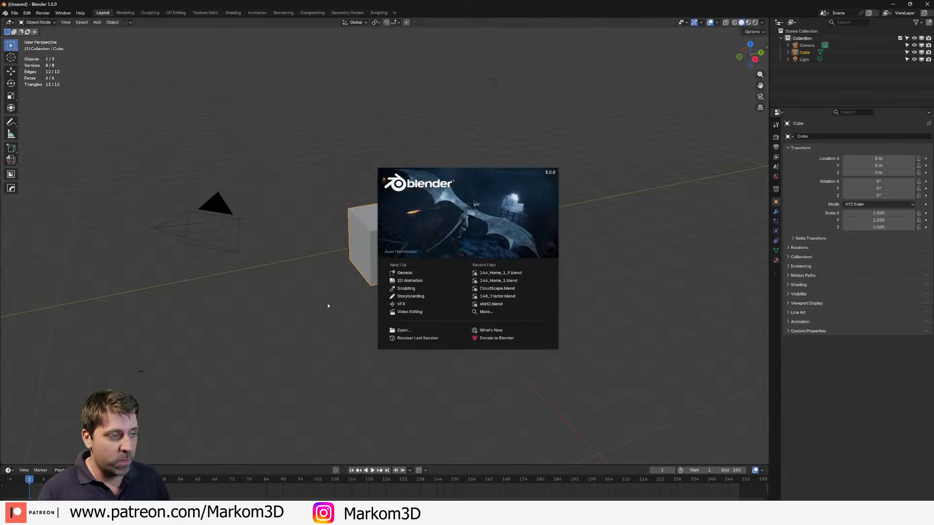
# Step: In the new Blender 5.0 session, open 149_ScifiFighter_02.blend from the 149_ScifiFighter_02 working folder
pyautogui.click(327, 306)
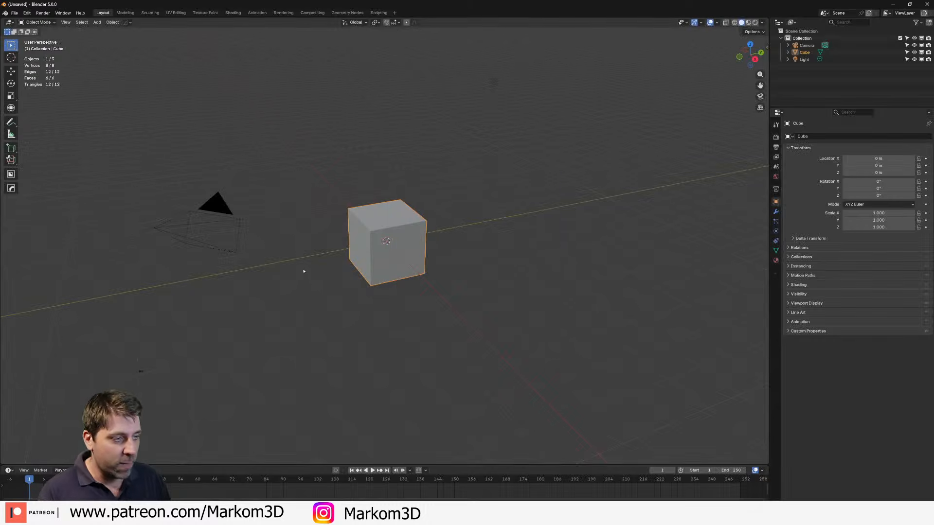
pyautogui.click(15, 13)
pyautogui.click(29, 32)
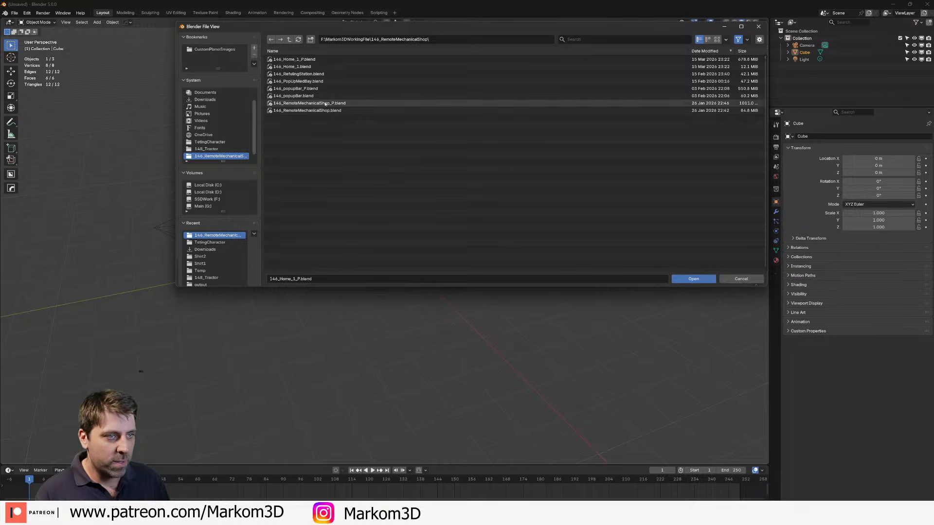
pyautogui.click(217, 243)
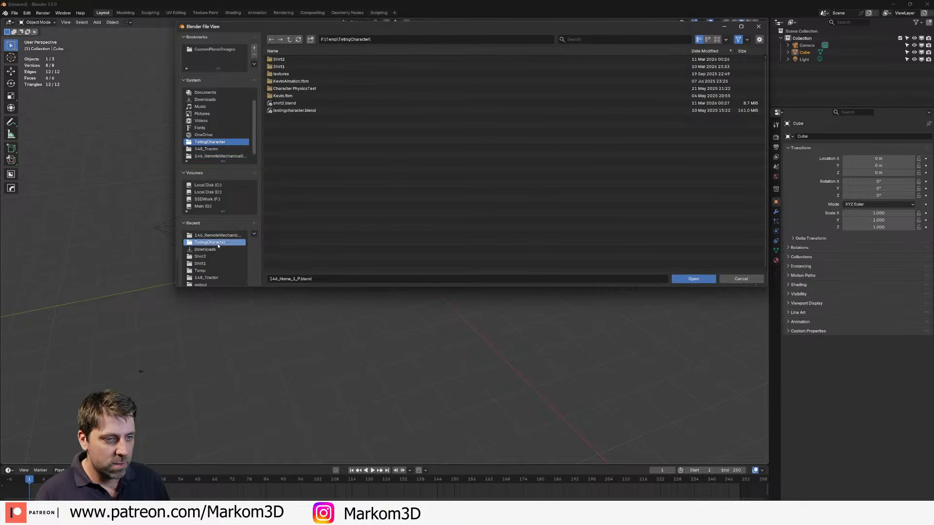
pyautogui.click(214, 234)
pyautogui.click(289, 39)
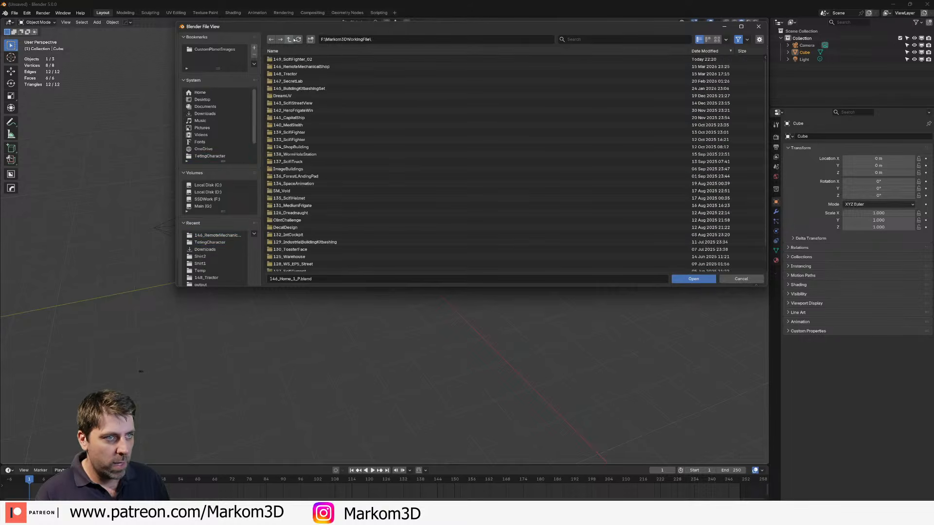
pyautogui.scroll(-2, 294, 223)
pyautogui.click(325, 51)
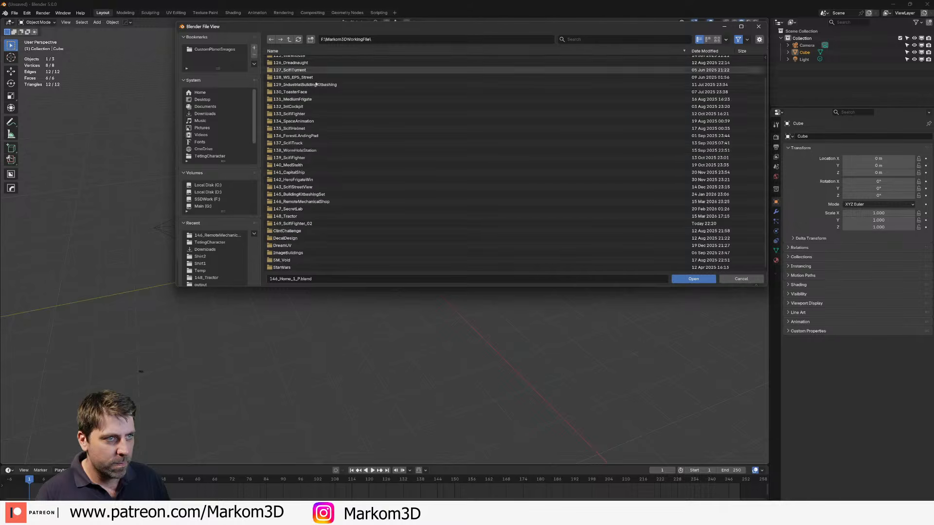
pyautogui.doubleClick(305, 224)
pyautogui.doubleClick(335, 61)
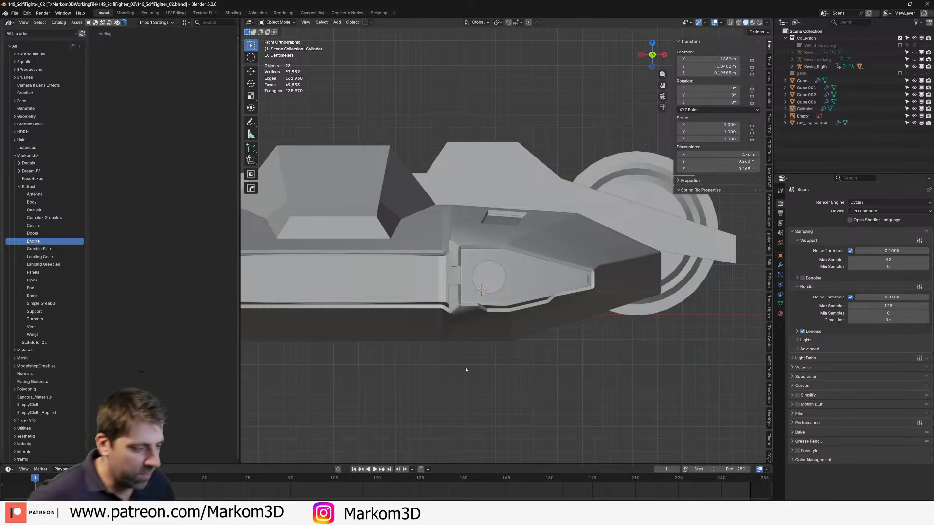
# Step: Toggle the window to fullscreen and turn on the Screencast Keys display
pyautogui.press('F3')
pyautogui.write('tog')
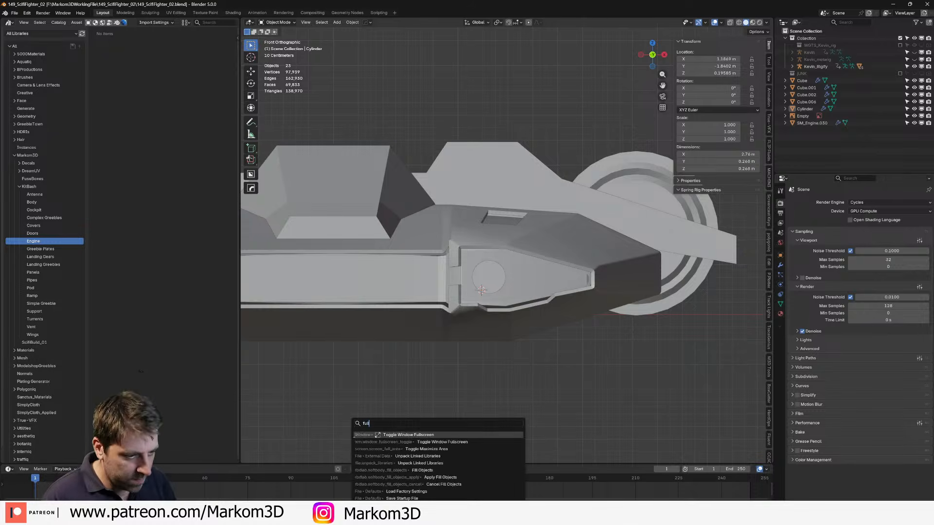
pyautogui.press('Return')
pyautogui.click(768, 200)
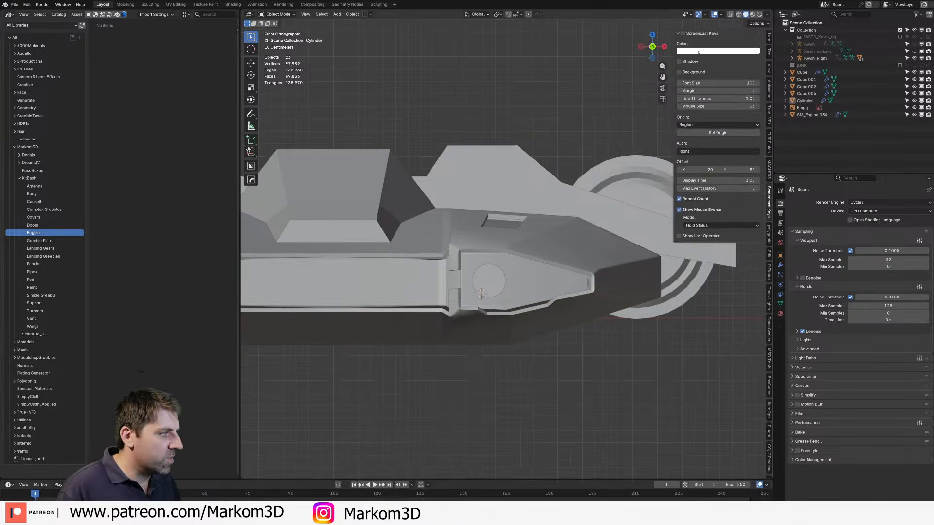
pyautogui.moveTo(651, 104); pyautogui.dragTo(358, 367, button='middle')
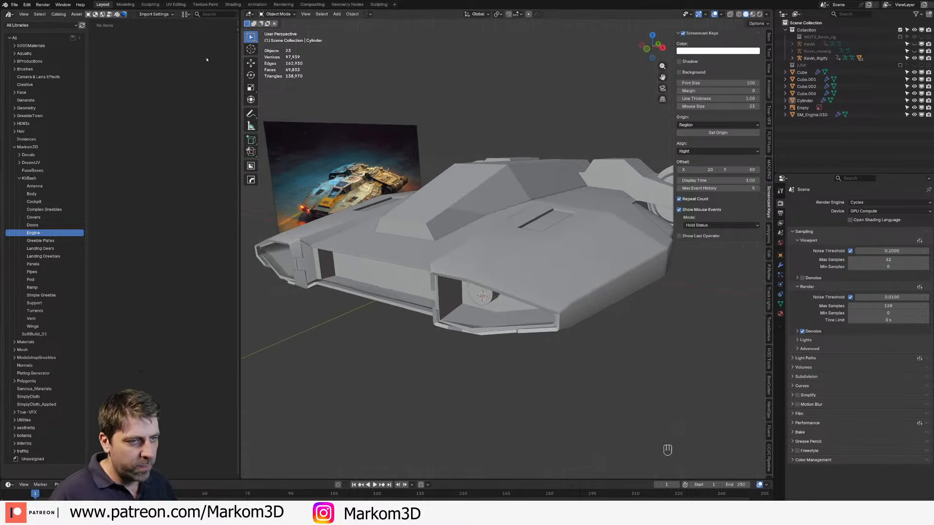
# Step: Shrink the asset browser to a thin strip so the 3D viewport takes almost the full width
pyautogui.moveTo(239, 63); pyautogui.dragTo(94, 30)
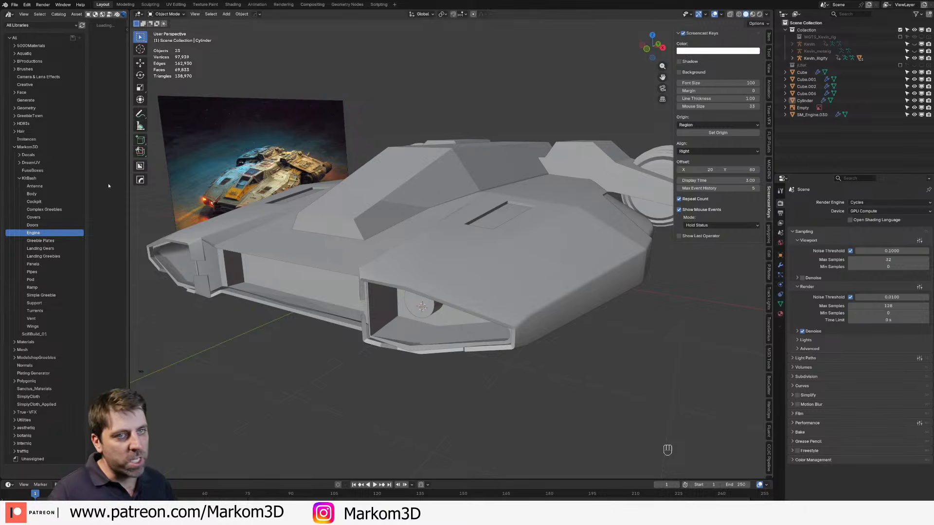
pyautogui.keyDown('shift'); pyautogui.moveTo(448, 438); pyautogui.dragTo(457, 374, button='middle'); pyautogui.keyUp('shift')
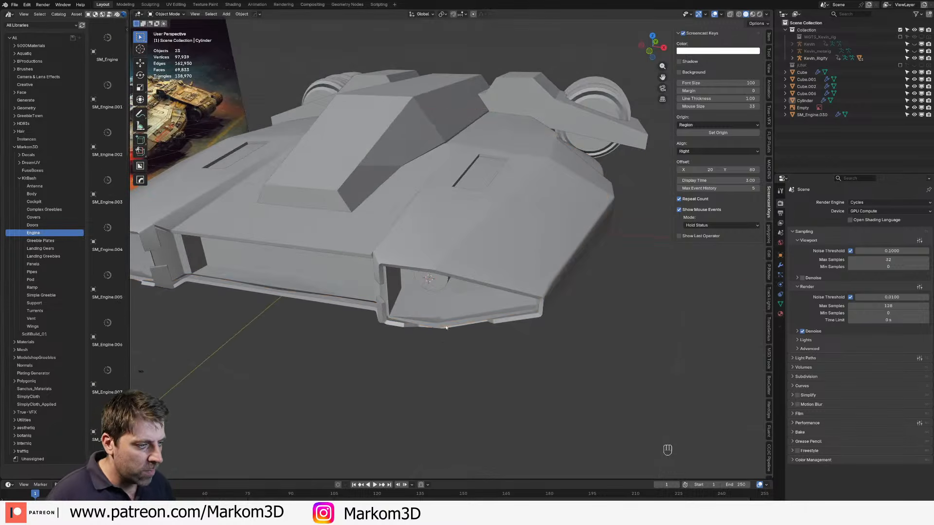
pyautogui.click(435, 313)
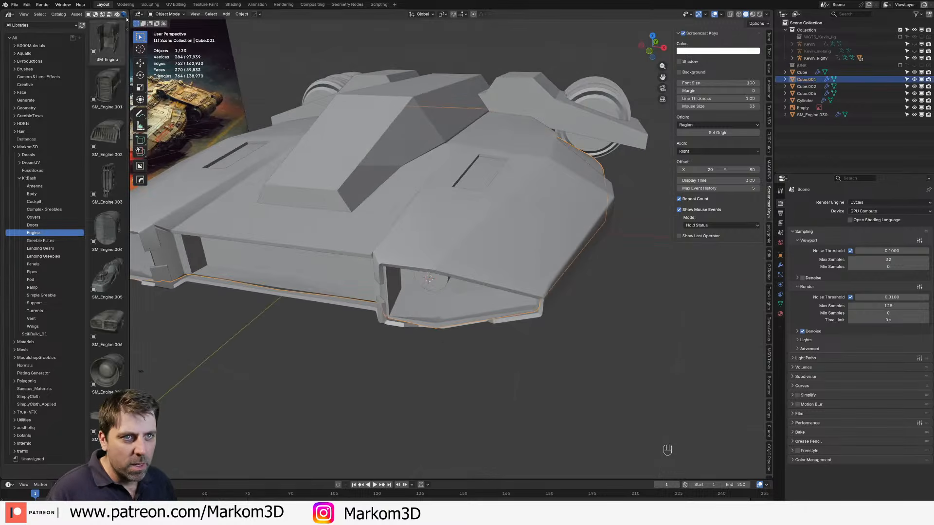
pyautogui.moveTo(129, 91); pyautogui.dragTo(13, 92)
pyautogui.moveTo(384, 350); pyautogui.dragTo(399, 316, button='middle')
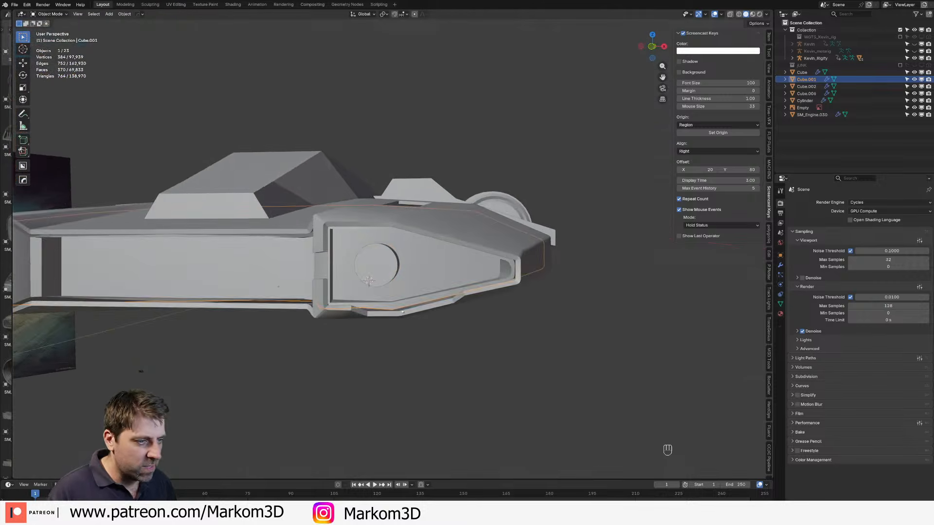
# Step: Check the world Sky Texture's sky types, keep Single Scattering, and save the file
pyautogui.click(380, 265)
pyautogui.scroll(-1, 380, 265)
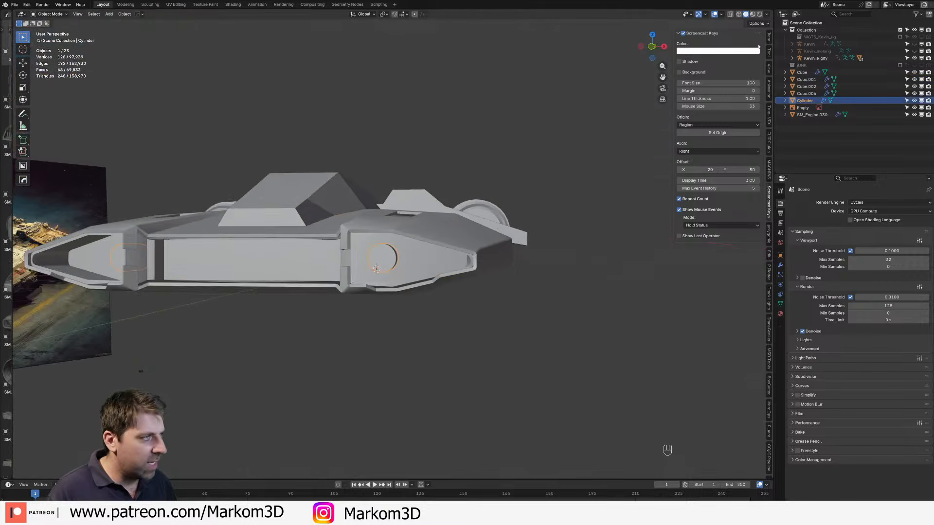
pyautogui.click(780, 242)
pyautogui.click(856, 256)
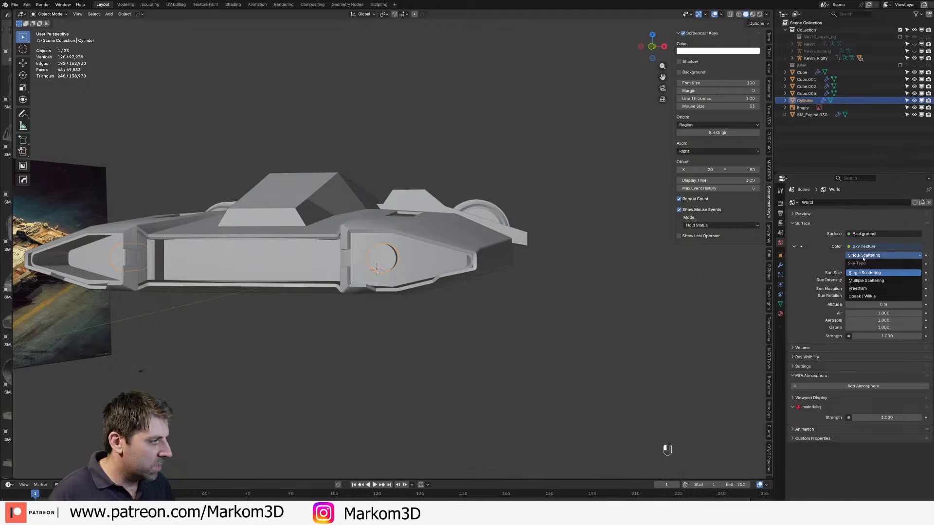
pyautogui.hotkey('ctrl', 's')
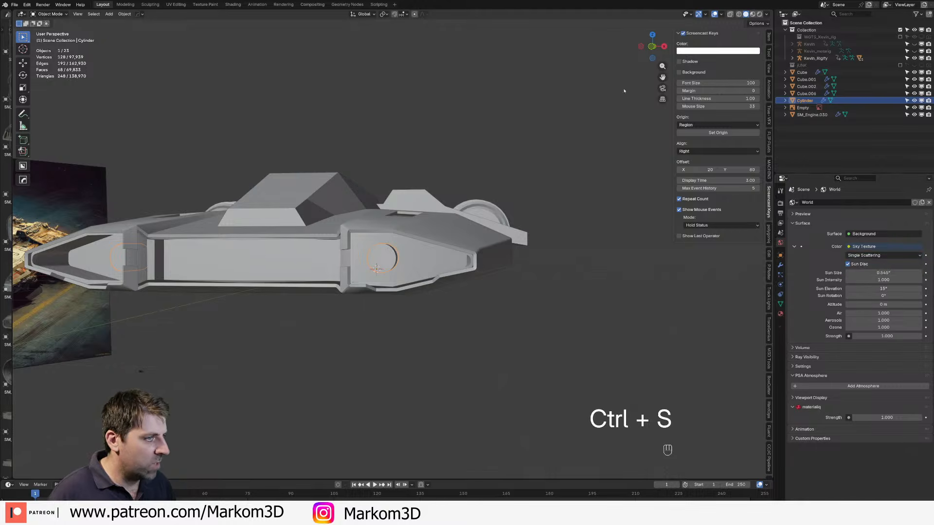
# Step: Switch the viewport to rendered shading and view the ship from the front
pyautogui.click(760, 14)
pyautogui.scroll(-3, 520, 273)
pyautogui.moveTo(564, 250)
pyautogui.mouseDown(button='middle')
pyautogui.moveTo(520, 273)
pyautogui.moveTo(544, 278)
pyautogui.mouseUp(button='middle')
pyautogui.scroll(2, 544, 278)
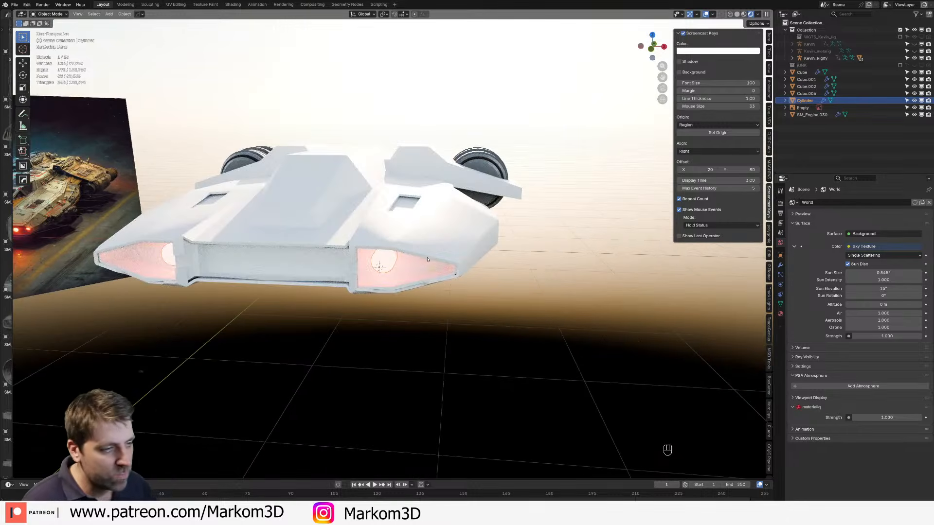
pyautogui.moveTo(398, 277); pyautogui.dragTo(428, 275, button='middle')
# Step: Duplicate the back face of the hull's central front recess and move the copy out along Y in front of the ship
pyautogui.click(298, 273)
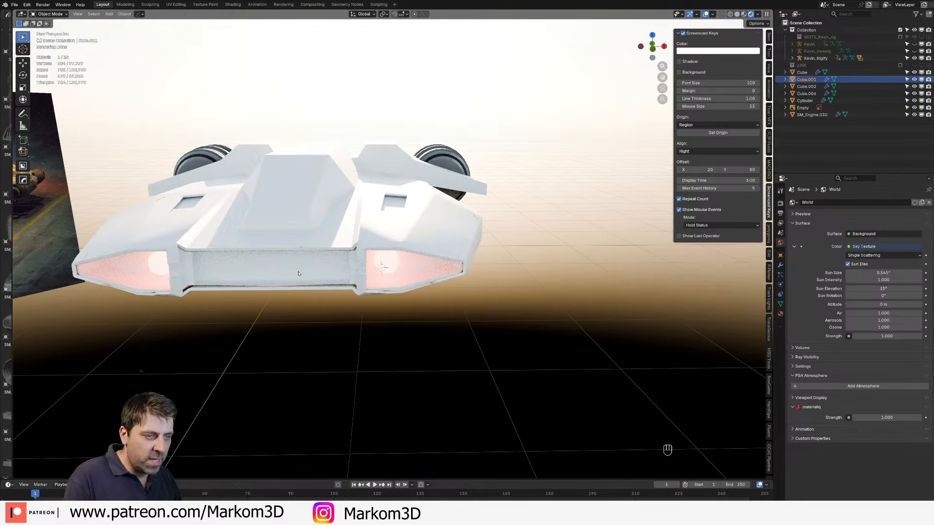
pyautogui.keyDown('shift'); pyautogui.moveTo(298, 273); pyautogui.dragTo(394, 270, button='middle'); pyautogui.keyUp('shift')
pyautogui.scroll(2, 396, 287)
pyautogui.keyDown('shift'); pyautogui.moveTo(402, 308); pyautogui.dragTo(426, 291, button='middle'); pyautogui.keyUp('shift')
pyautogui.press('Tab')
pyautogui.press('3')
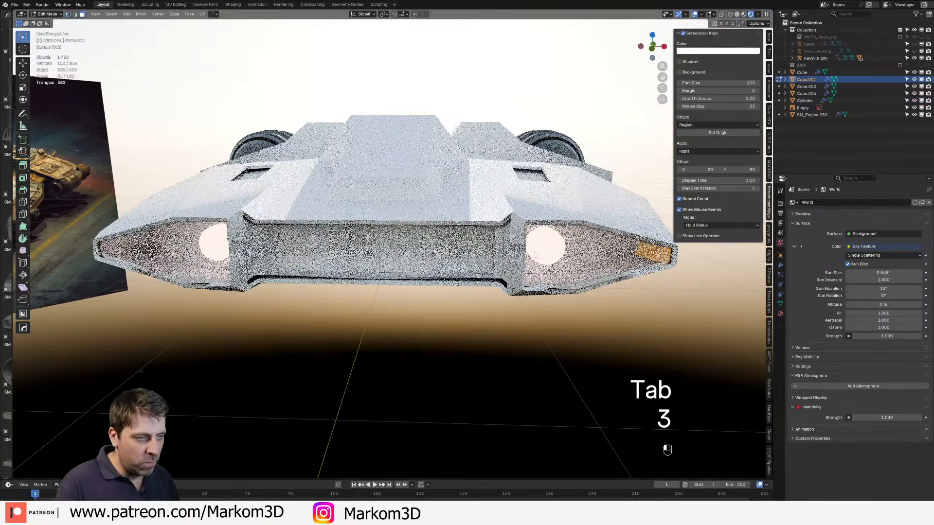
pyautogui.moveTo(534, 254); pyautogui.dragTo(381, 260, button='middle')
pyautogui.hotkey('shift', 'd')
pyautogui.press('y')
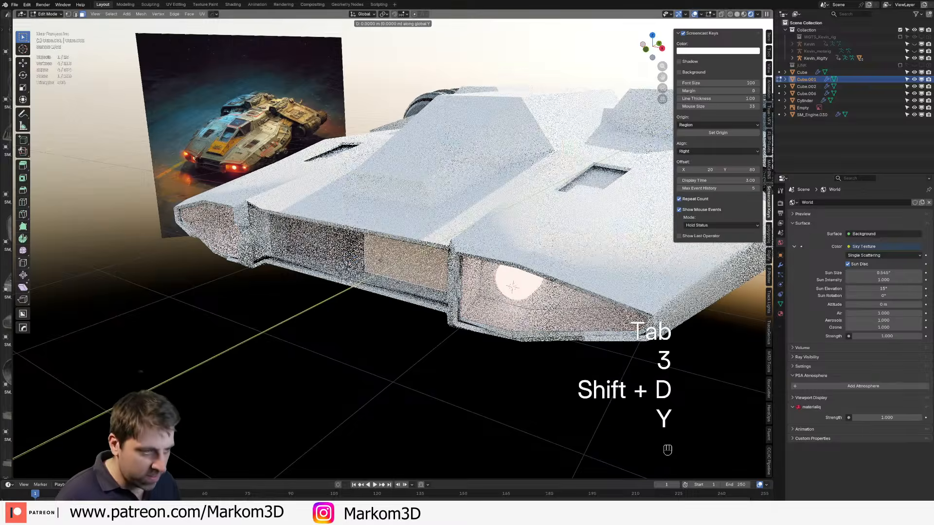
pyautogui.click(356, 339)
# Step: Divide the duplicated face into horizontal strips with evenly spaced loop cuts
pyautogui.hotkey('ctrl', 'r')
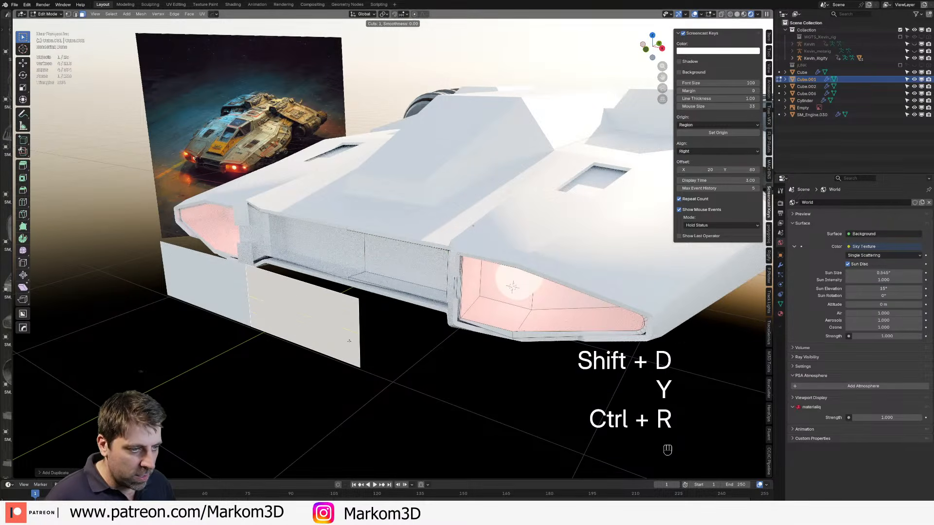
pyautogui.click(356, 339)
pyautogui.rightClick(356, 339)
pyautogui.keyDown('shift'); pyautogui.moveTo(375, 321); pyautogui.dragTo(395, 296, button='middle'); pyautogui.keyUp('shift')
pyautogui.scroll(2, 395, 297)
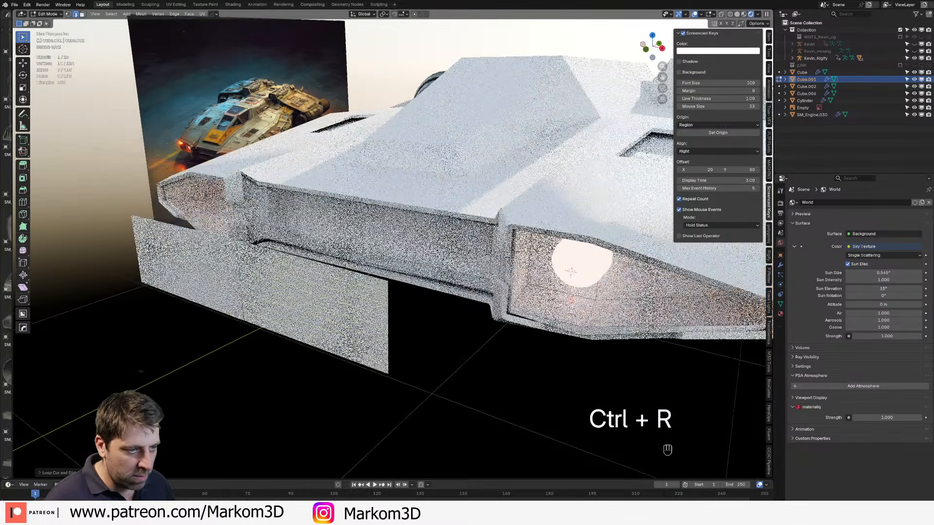
# Step: Rip the strips apart along their horizontal edges and shift the ripped edges along Y to form tilted grille slats
pyautogui.press('2')
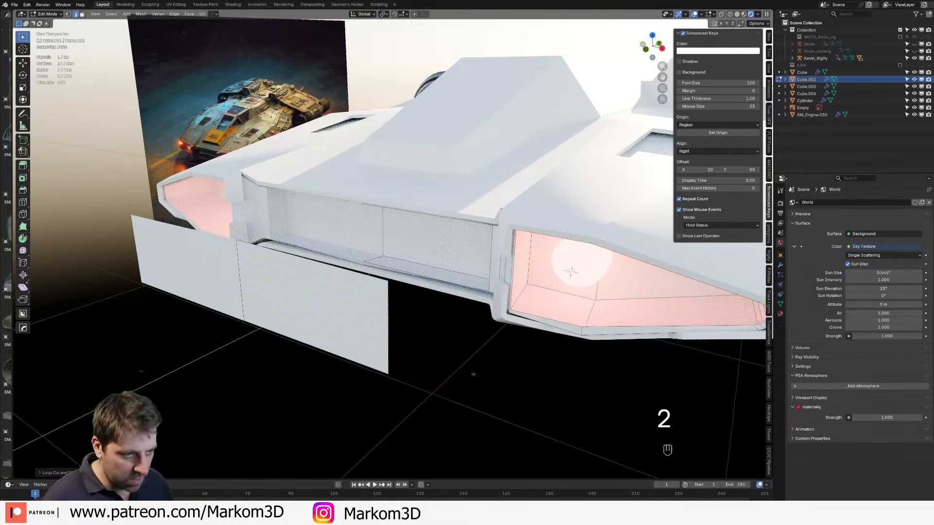
pyautogui.press('v')
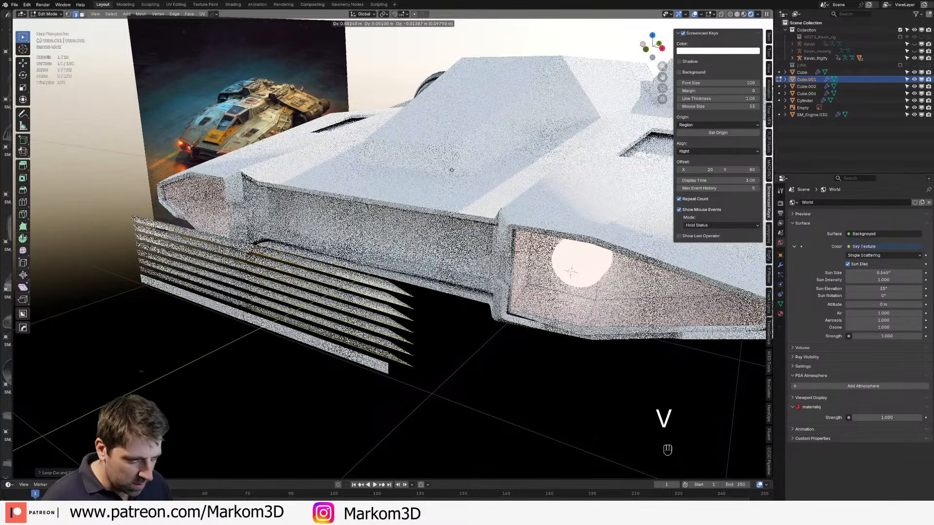
pyautogui.rightClick(377, 397)
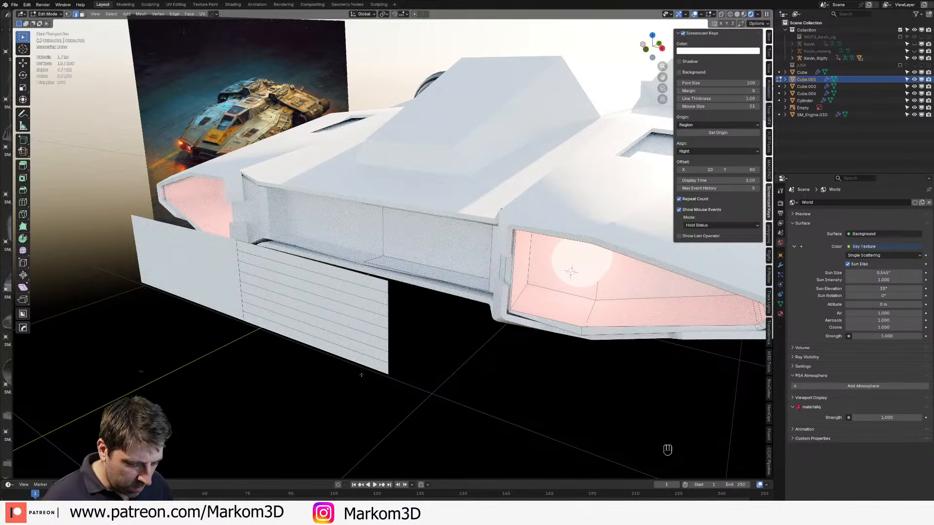
pyautogui.press('g')
pyautogui.press('y')
pyautogui.click(373, 370)
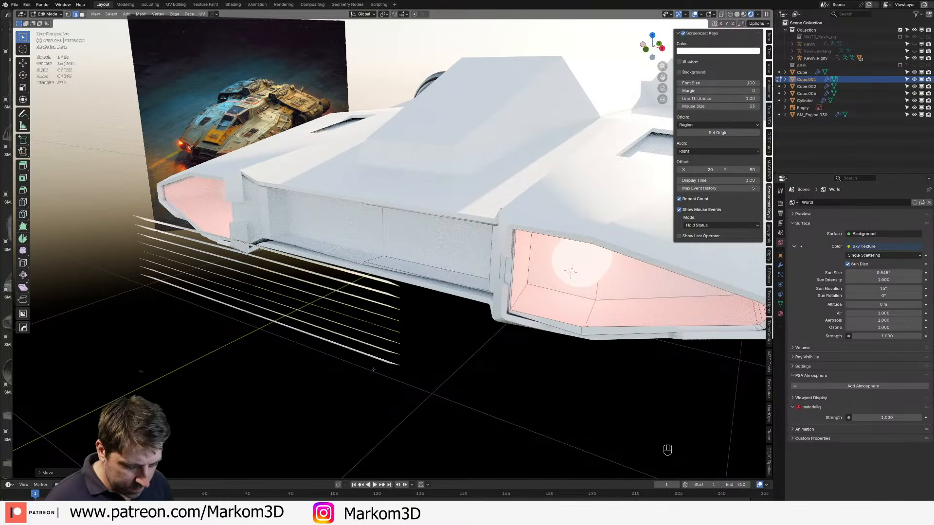
# Step: Select all linked slat geometry and separate it from the hull into its own object
pyautogui.hotkey('ctrl', 'l')
pyautogui.press('p')
pyautogui.click(374, 370)
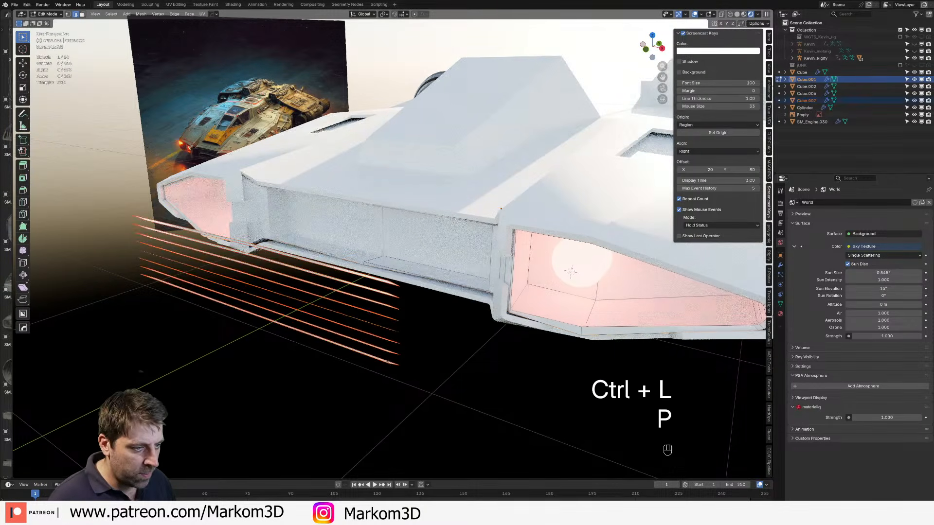
pyautogui.press('Tab')
# Step: Extrude all faces of the separated slats to give them a slight thickness
pyautogui.press('Tab')
pyautogui.press('a')
pyautogui.press('e')
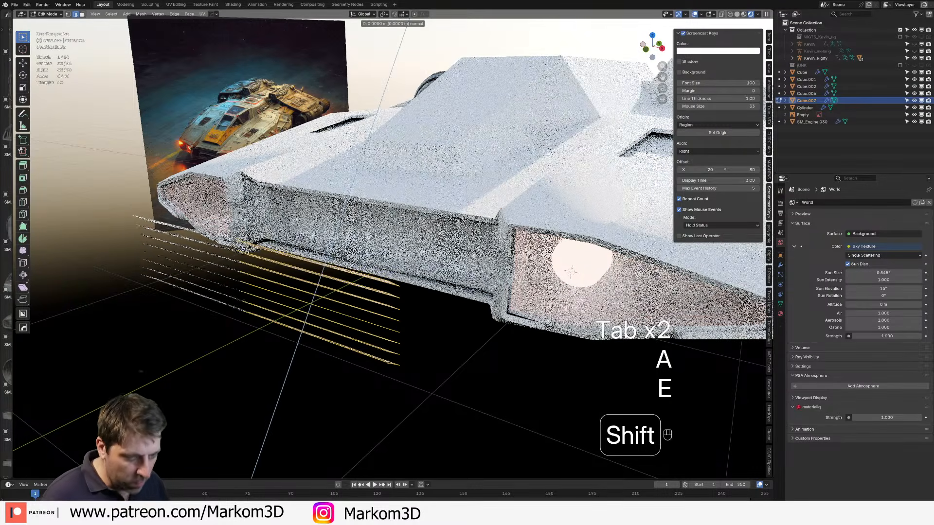
pyautogui.keyDown('ctrl'); pyautogui.click(396, 346); pyautogui.keyUp('ctrl')
# Step: Move the linked slats along Y back into the hull's central front recess as a grille
pyautogui.hotkey('ctrl', 'l')
pyautogui.press('g')
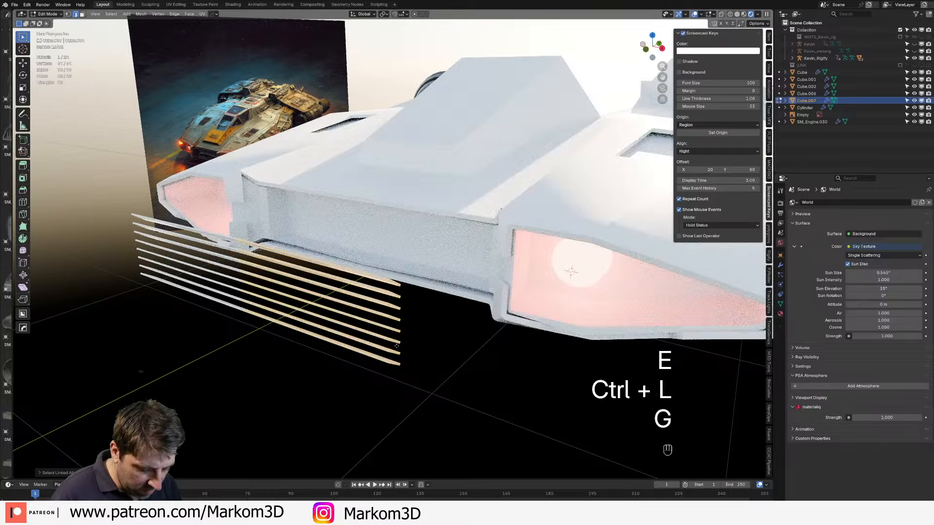
pyautogui.press('y')
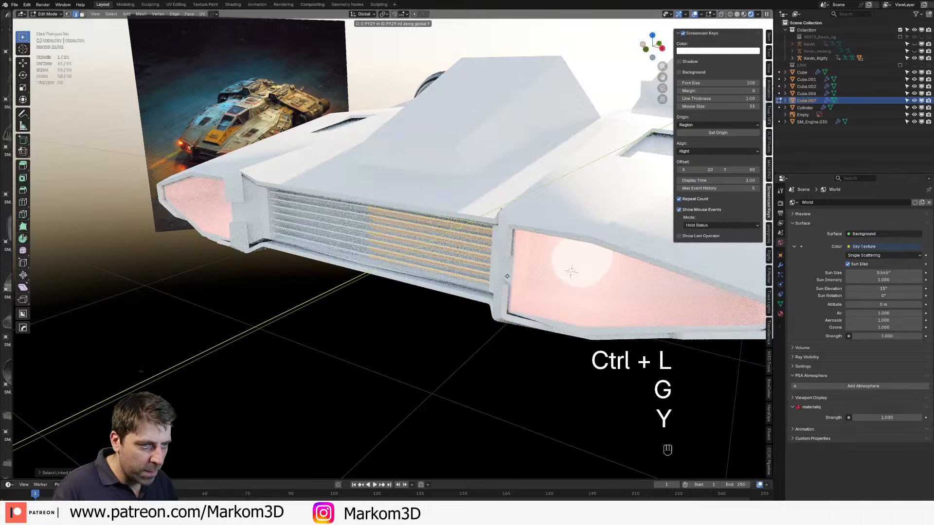
pyautogui.click(363, 340)
pyautogui.scroll(-3, 363, 340)
pyautogui.press('Tab')
pyautogui.moveTo(363, 339); pyautogui.dragTo(417, 325, button='middle')
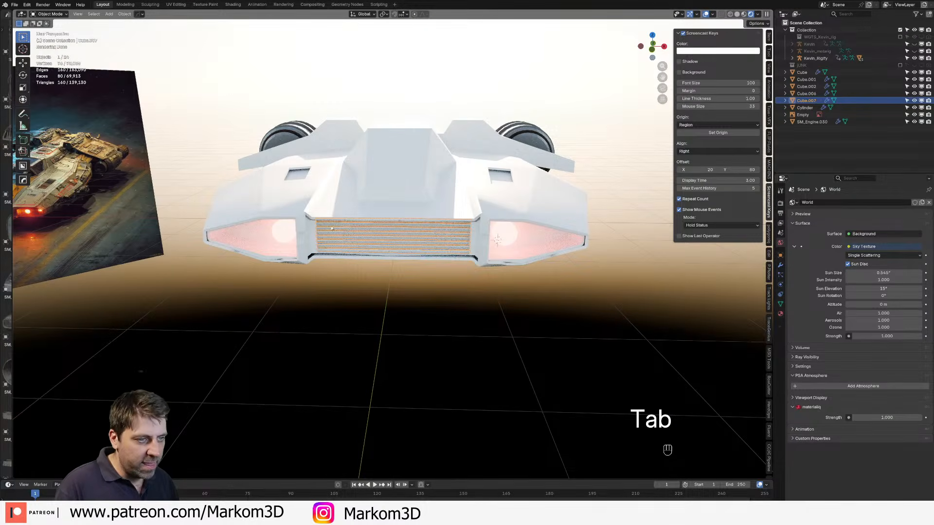
pyautogui.moveTo(372, 234); pyautogui.dragTo(437, 228, button='middle')
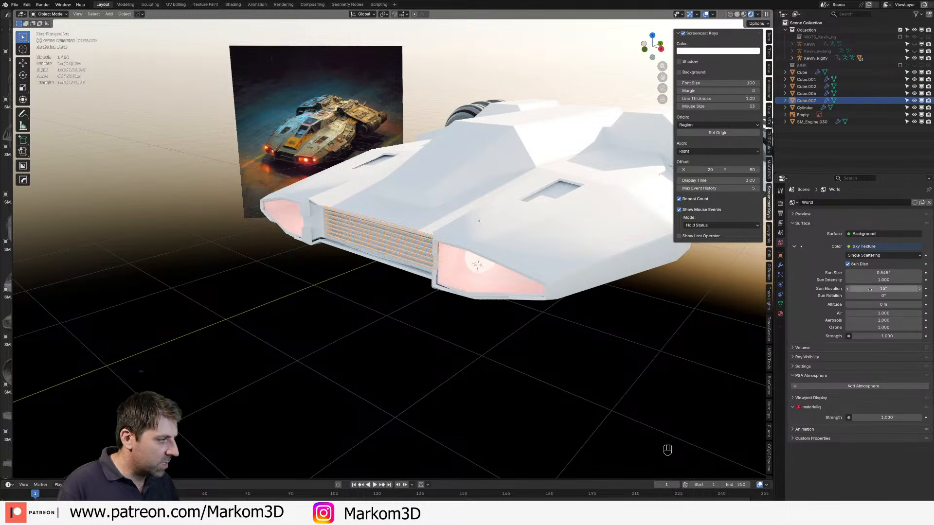
# Step: Set the sky texture's Sun Rotation to about -54.2° and deselect the grille
pyautogui.moveTo(870, 296); pyautogui.dragTo(845, 296)
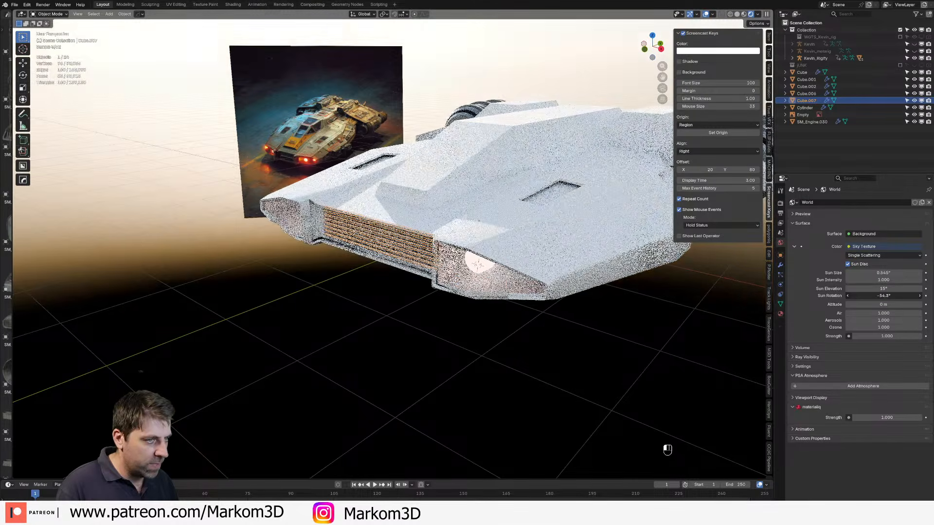
pyautogui.click(631, 337)
pyautogui.keyDown('shift'); pyautogui.moveTo(550, 324); pyautogui.dragTo(438, 371, button='middle'); pyautogui.keyUp('shift')
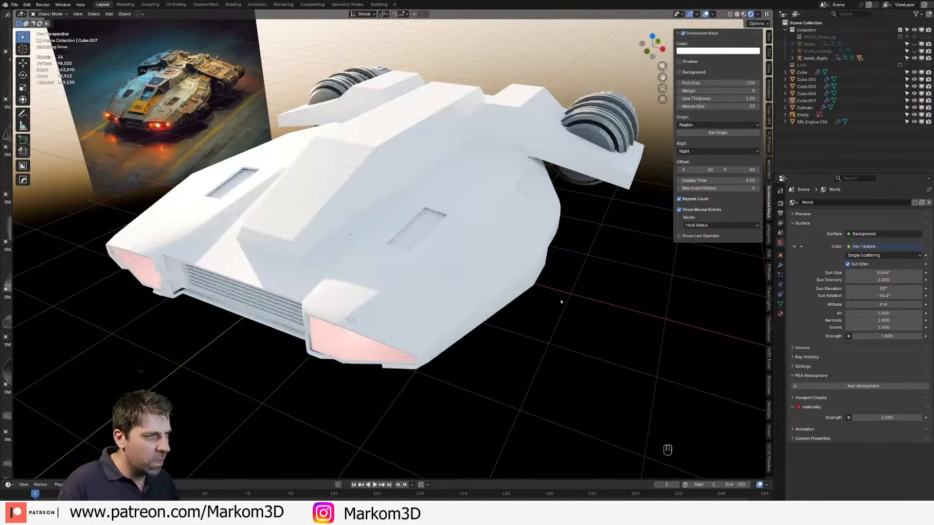
pyautogui.scroll(-3, 559, 303)
pyautogui.moveTo(508, 324); pyautogui.dragTo(380, 259, button='middle')
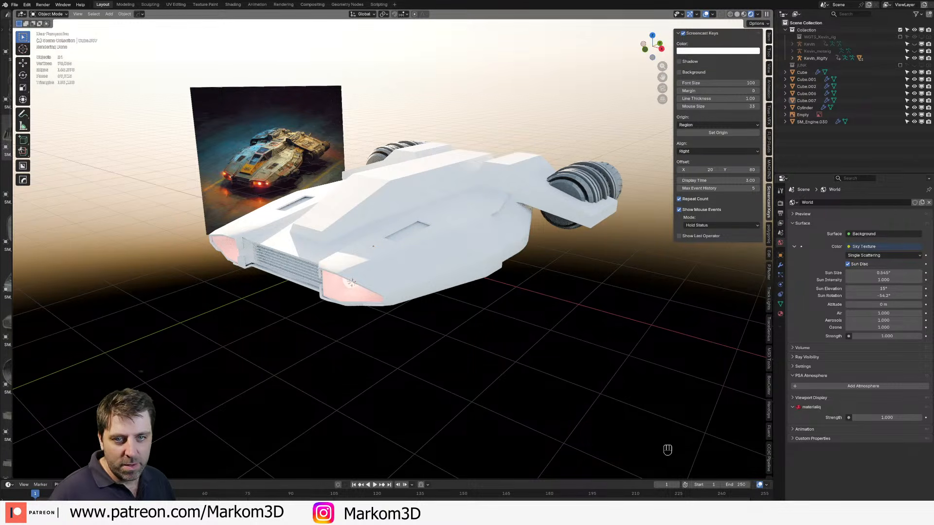
pyautogui.keyDown('shift'); pyautogui.moveTo(261, 244); pyautogui.dragTo(380, 289, button='middle'); pyautogui.keyUp('shift')
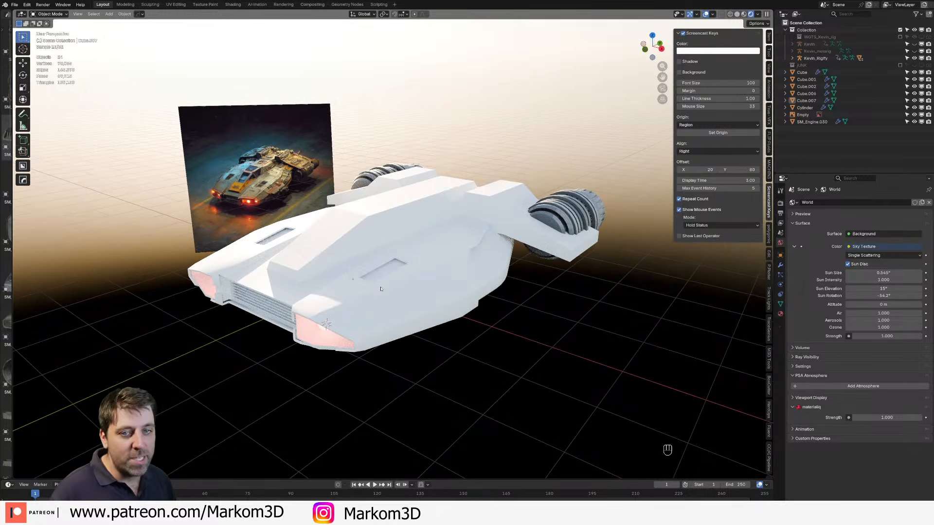
# Step: Extrude the lower hull's rear faces backward along Y to extend the hull between the engines
pyautogui.click(382, 287)
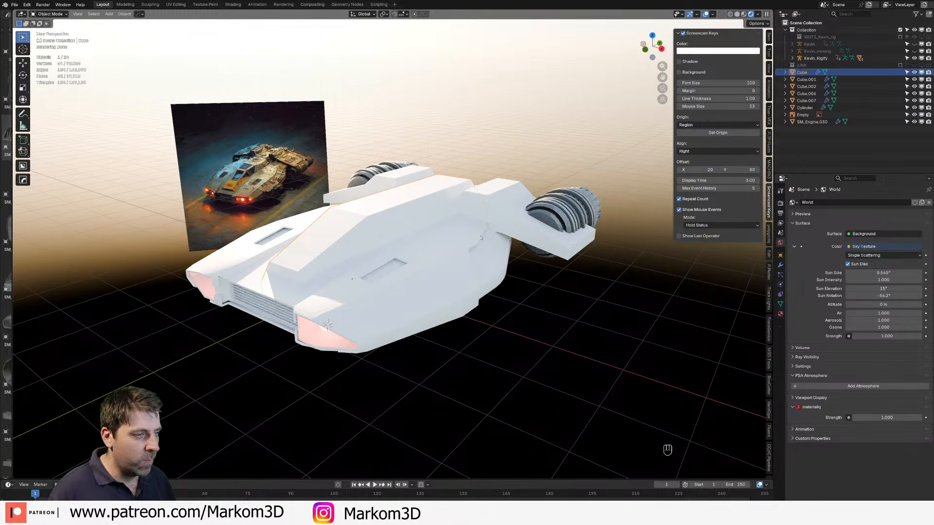
pyautogui.click(478, 204)
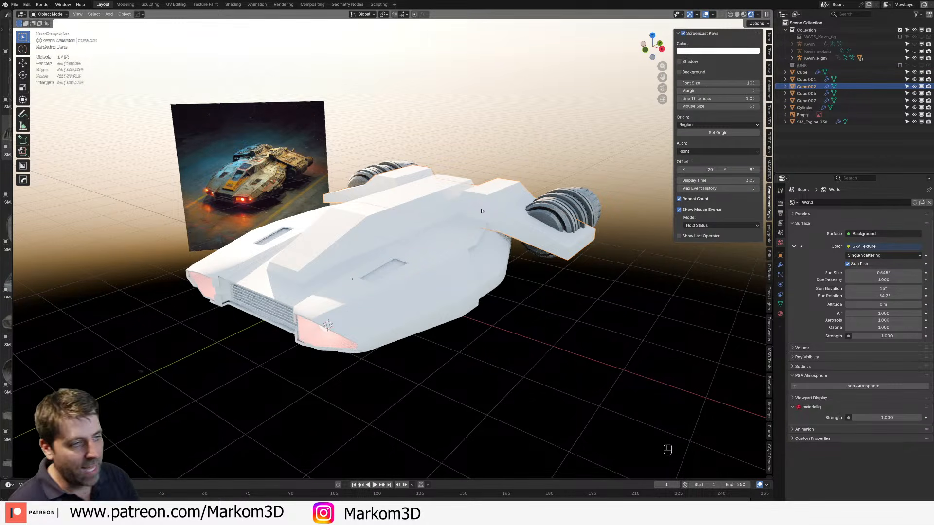
pyautogui.click(467, 243)
pyautogui.moveTo(467, 243); pyautogui.dragTo(370, 224, button='middle')
pyautogui.press('Tab')
pyautogui.press('3')
pyautogui.click(504, 276)
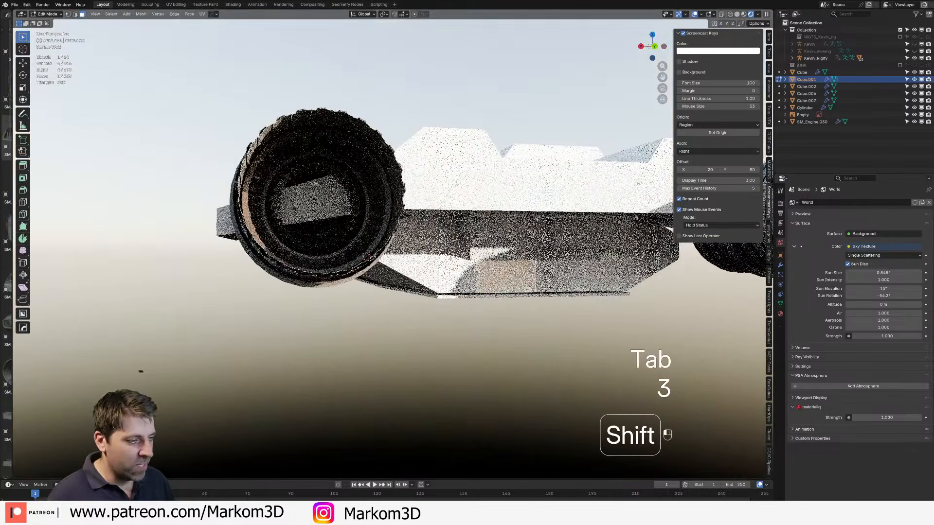
pyautogui.keyDown('shift'); pyautogui.click(452, 274); pyautogui.keyUp('shift')
pyautogui.moveTo(442, 267); pyautogui.dragTo(454, 297, button='middle')
pyautogui.press('KP_7')
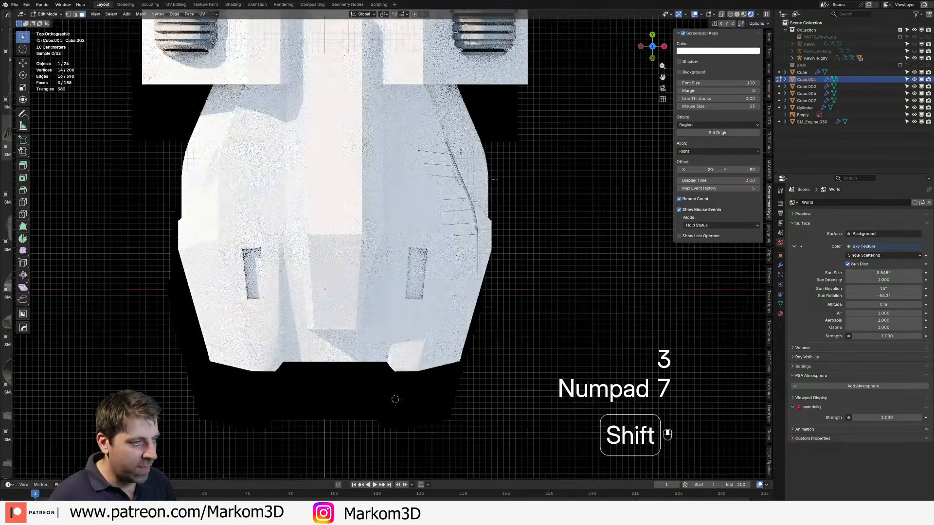
pyautogui.keyDown('shift'); pyautogui.moveTo(442, 148); pyautogui.dragTo(443, 284, button='middle'); pyautogui.keyUp('shift')
pyautogui.press('z')
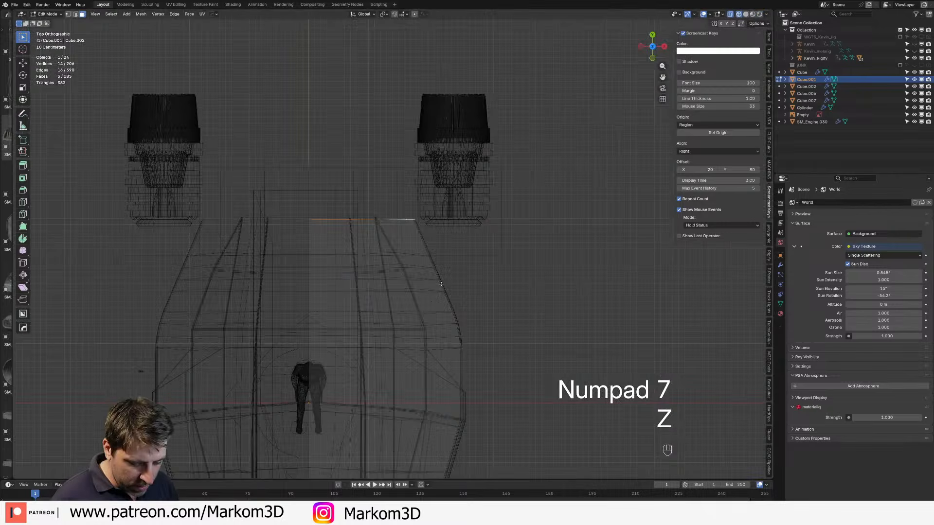
pyautogui.press('e')
pyautogui.press('y')
pyautogui.click(429, 222)
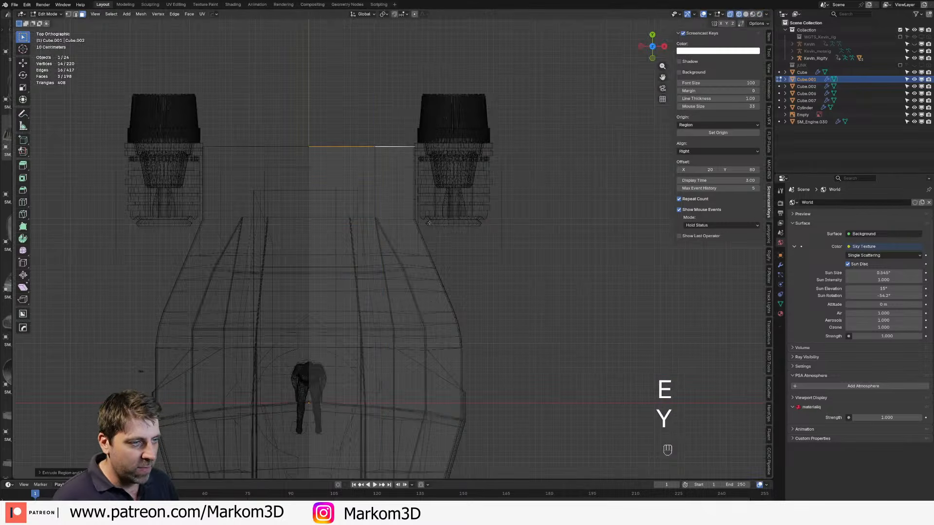
# Step: Bevel the edge loop where the new rear extension meets the lower hull
pyautogui.press('2')
pyautogui.keyDown('alt'); pyautogui.click(396, 223); pyautogui.keyUp('alt')
pyautogui.hotkey('ctrl', 'b')
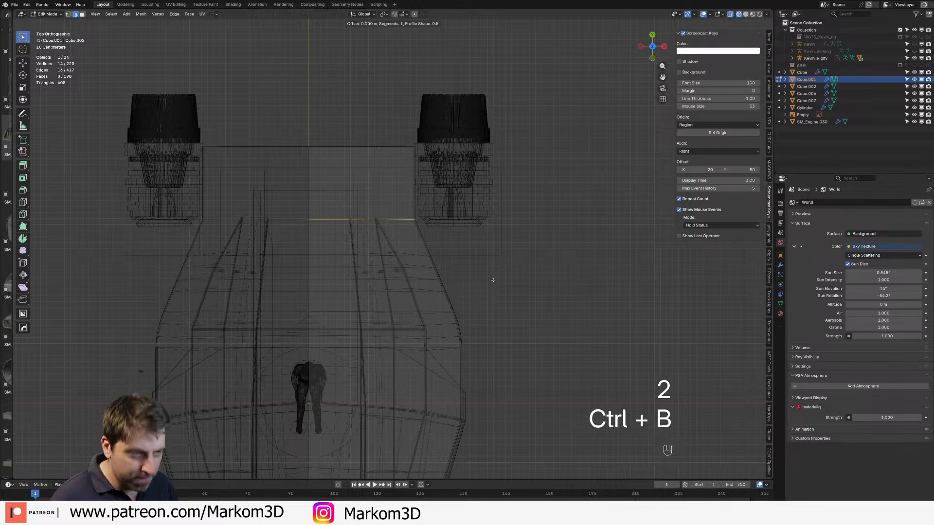
pyautogui.click(603, 314)
pyautogui.press('z')
pyautogui.click(651, 315)
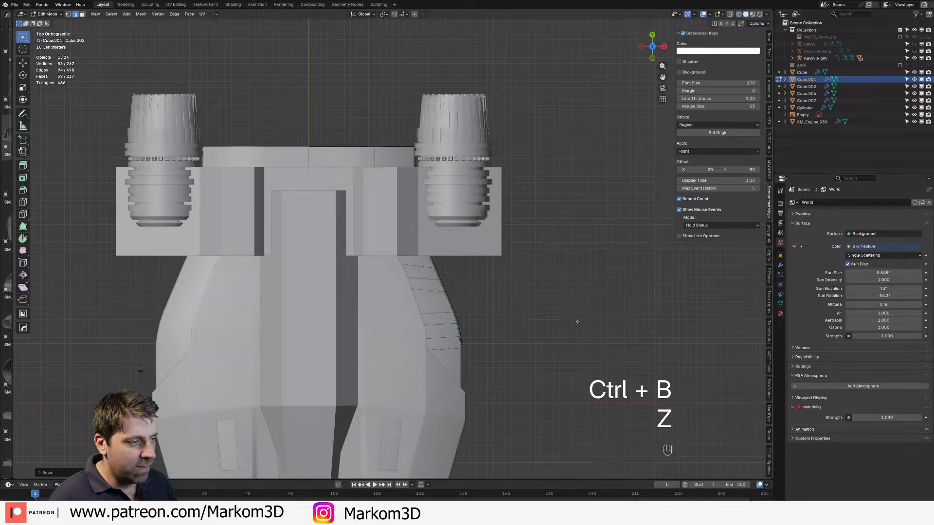
pyautogui.moveTo(564, 326); pyautogui.dragTo(292, 306, button='middle')
pyautogui.press('Tab')
# Step: Fill the rectangular opening on the upper hull with a face from its border edges
pyautogui.click(275, 295)
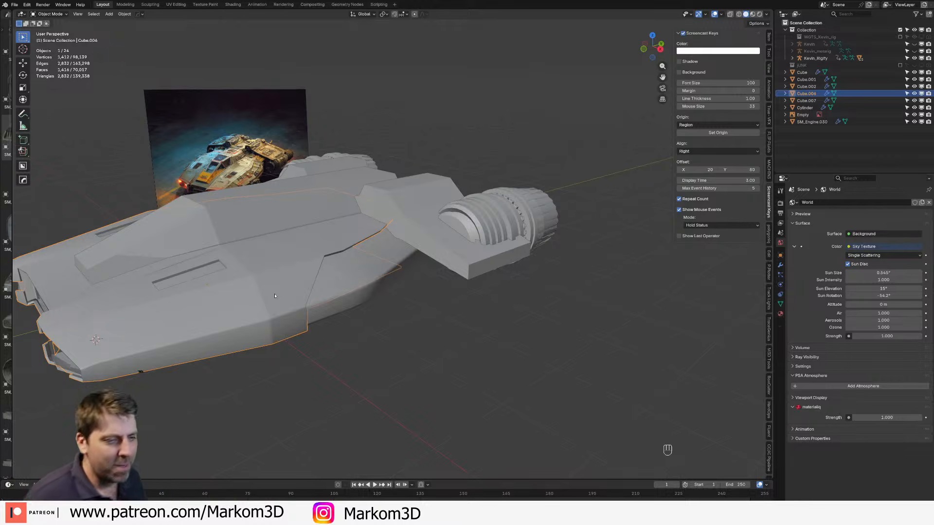
pyautogui.moveTo(274, 296); pyautogui.dragTo(409, 305, button='middle')
pyautogui.scroll(3, 348, 290)
pyautogui.press('Tab')
pyautogui.press('Tab')
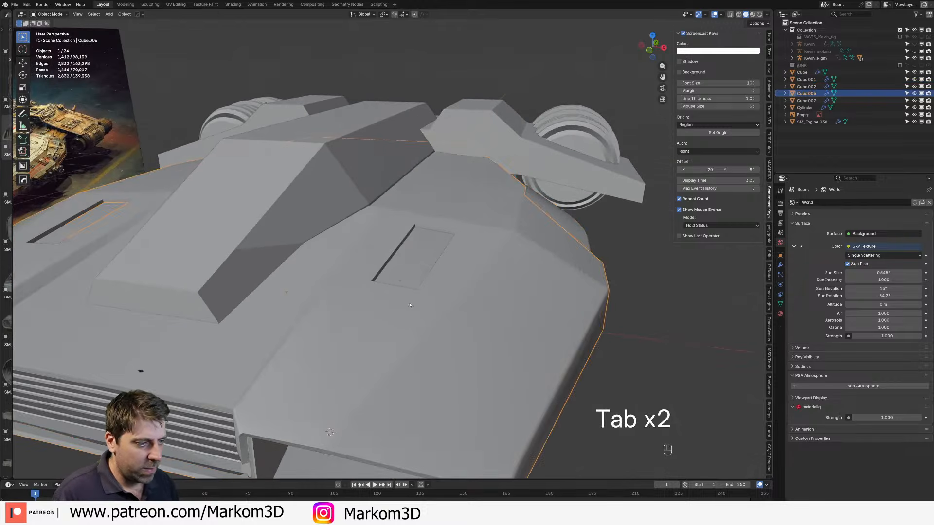
pyautogui.press('Tab')
pyautogui.press('2')
pyautogui.keyDown('shift'); pyautogui.click(440, 245); pyautogui.keyUp('shift')
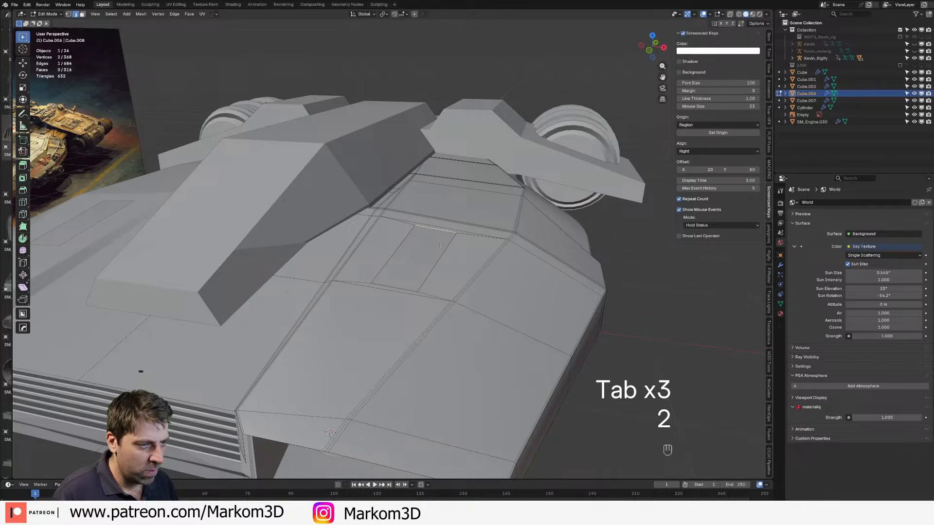
pyautogui.keyDown('shift'); pyautogui.click(391, 285); pyautogui.keyUp('shift')
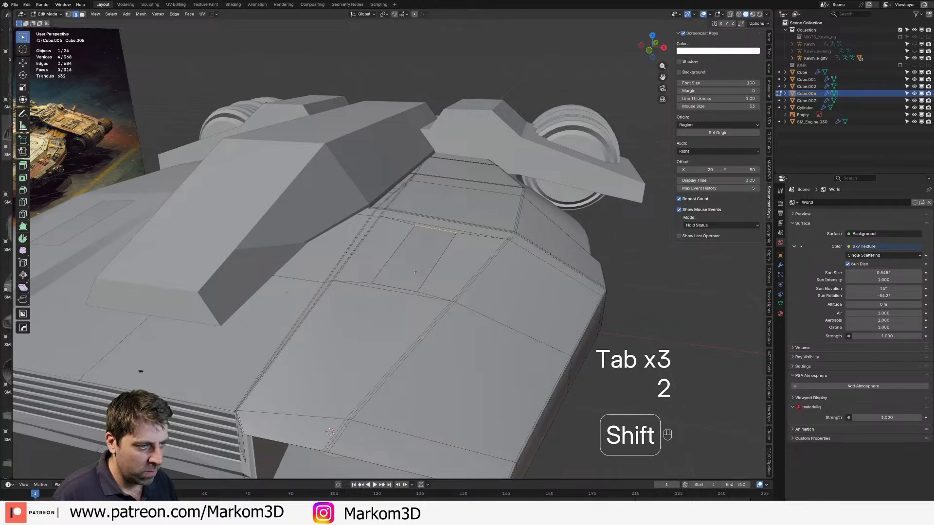
pyautogui.keyDown('alt'); pyautogui.click(390, 285); pyautogui.keyUp('alt')
pyautogui.press('f')
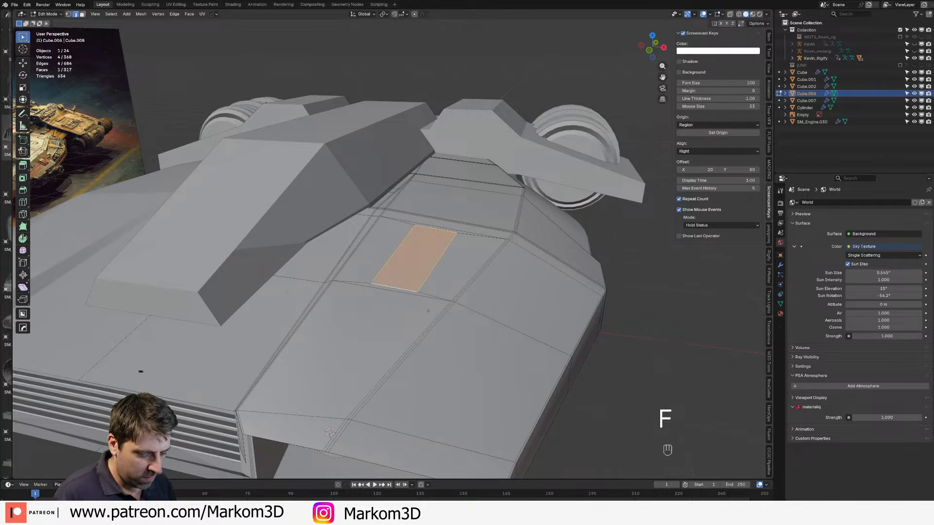
# Step: Separate the filled face into its own object and remove that object's Solidify modifier
pyautogui.press('p')
pyautogui.click(409, 314)
pyautogui.press('Tab')
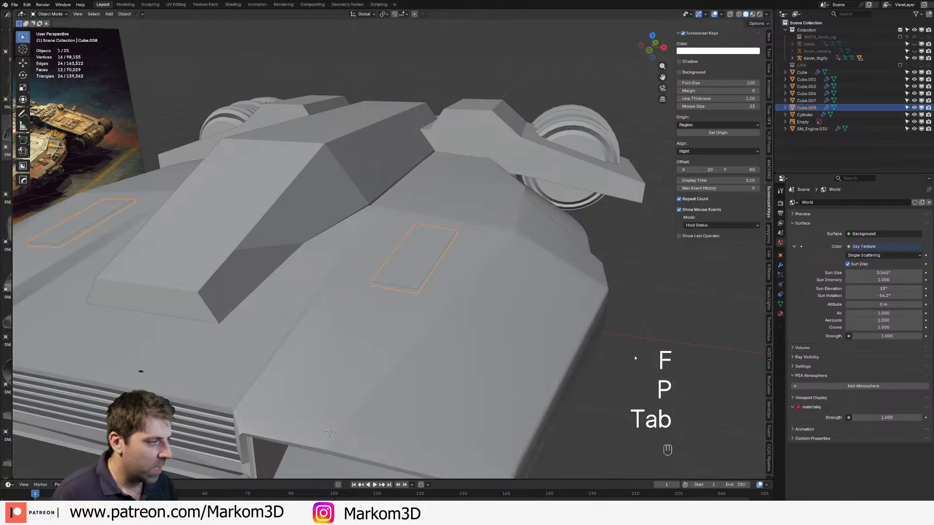
pyautogui.click(781, 265)
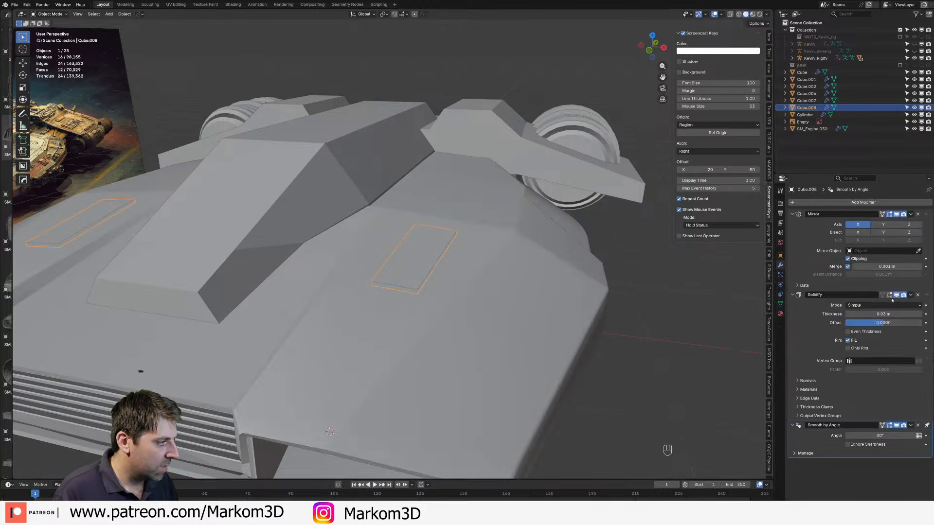
pyautogui.click(917, 295)
# Step: Raise the separated face slightly along Z and scale it up by about 1.06 to overlap the opening
pyautogui.press('Tab')
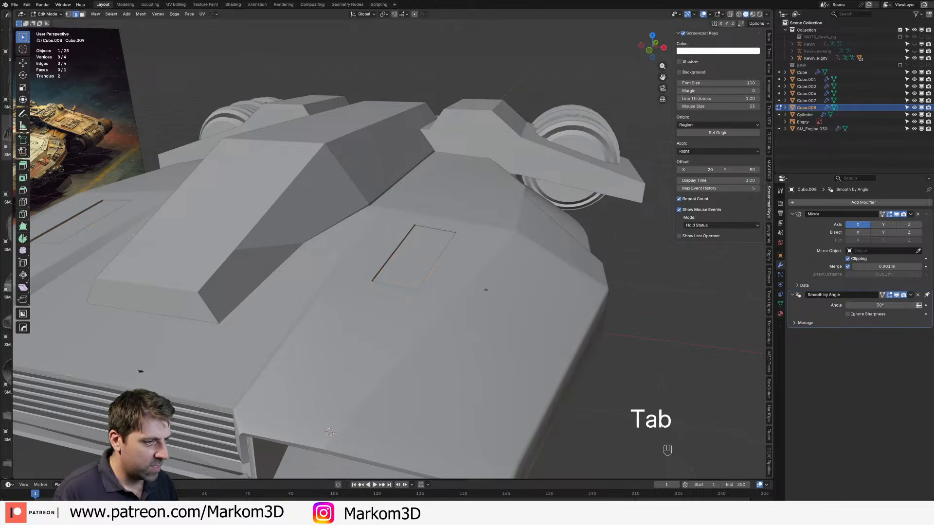
pyautogui.press('a')
pyautogui.press('g')
pyautogui.press('z')
pyautogui.click(481, 265)
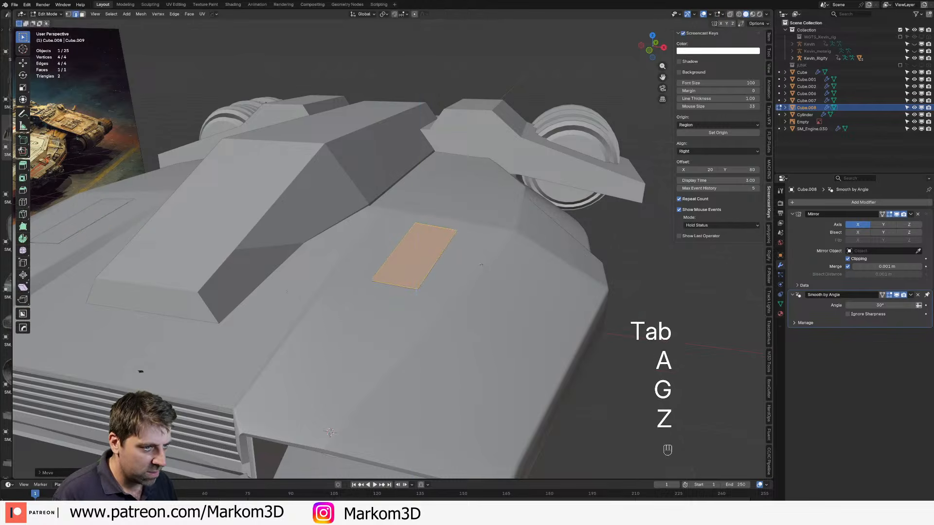
pyautogui.hotkey('alt', 's')
pyautogui.click(486, 277)
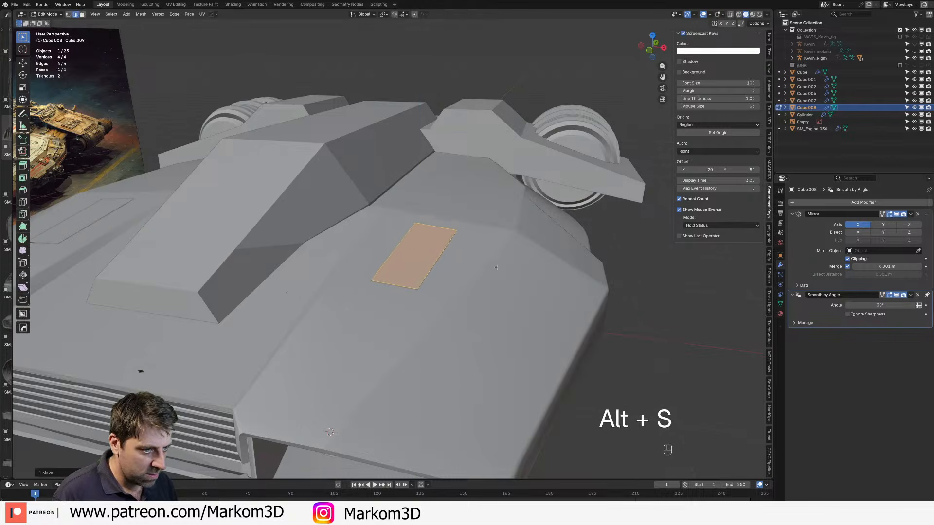
pyautogui.press('s')
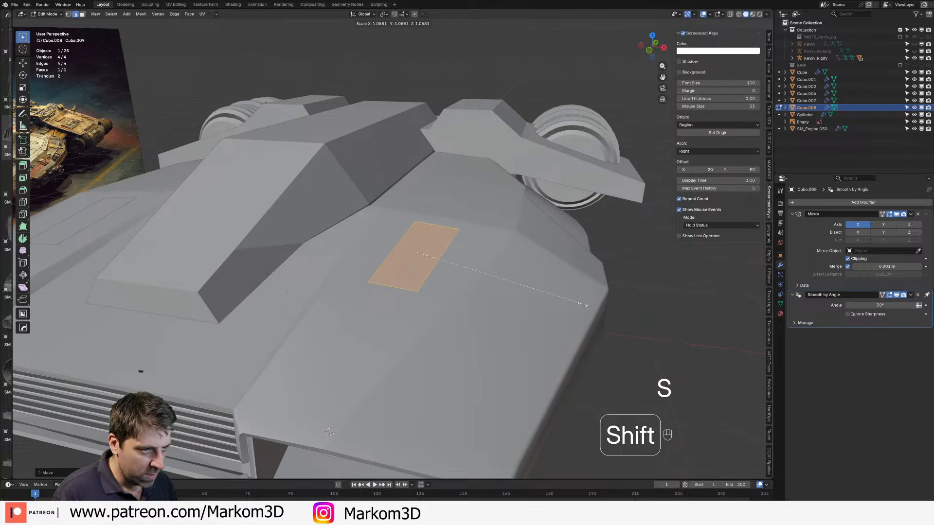
pyautogui.click(587, 305)
# Step: Inset the panel face slightly to create a narrow border frame around the hull opening
pyautogui.moveTo(587, 305)
pyautogui.mouseDown(button='middle')
pyautogui.moveTo(630, 299)
pyautogui.moveTo(588, 303)
pyautogui.mouseUp(button='middle')
pyautogui.scroll(2, 584, 304)
pyautogui.keyDown('shift'); pyautogui.moveTo(528, 306); pyautogui.dragTo(611, 319, button='middle'); pyautogui.keyUp('shift')
pyautogui.press('i')
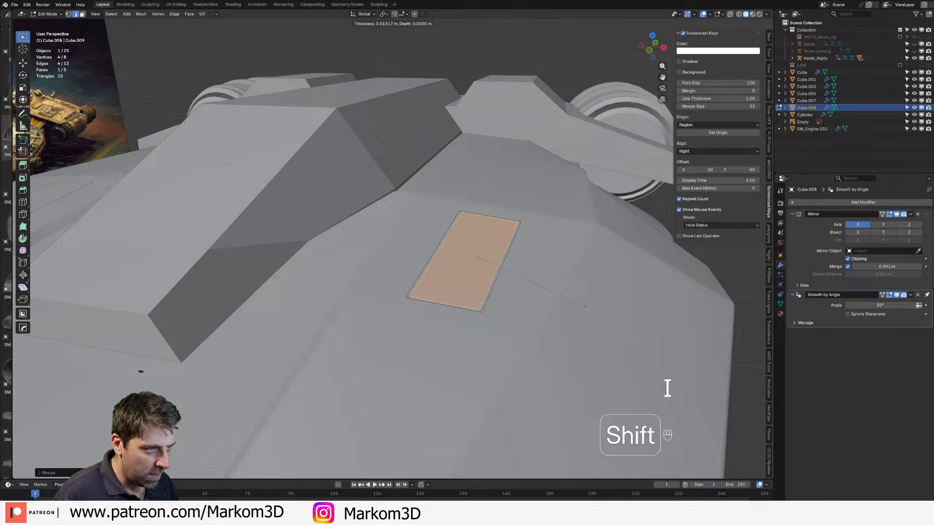
pyautogui.click(562, 296)
pyautogui.press('g')
pyautogui.press('z')
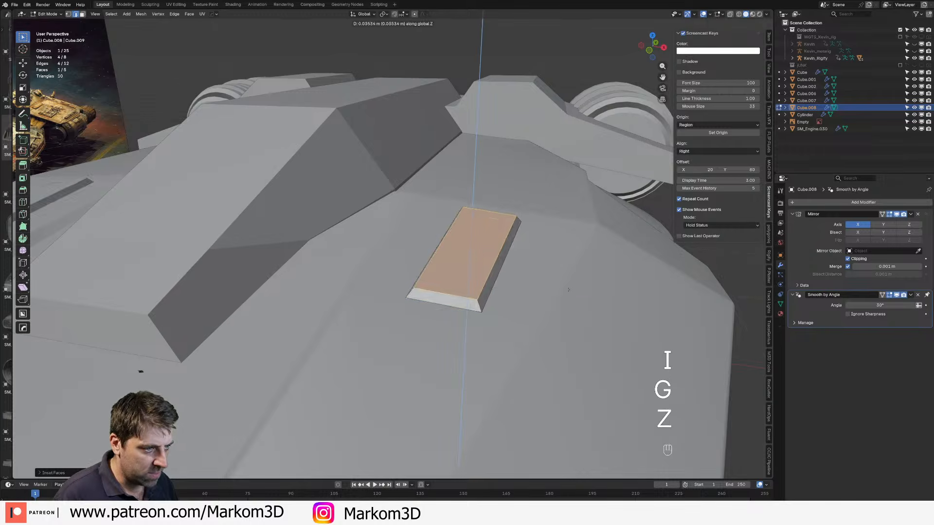
pyautogui.rightClick(578, 305)
# Step: Duplicate the inner panel face upward along Z and delete the original inner face from the frame
pyautogui.hotkey('shift', 'd')
pyautogui.press('z')
pyautogui.press('3')
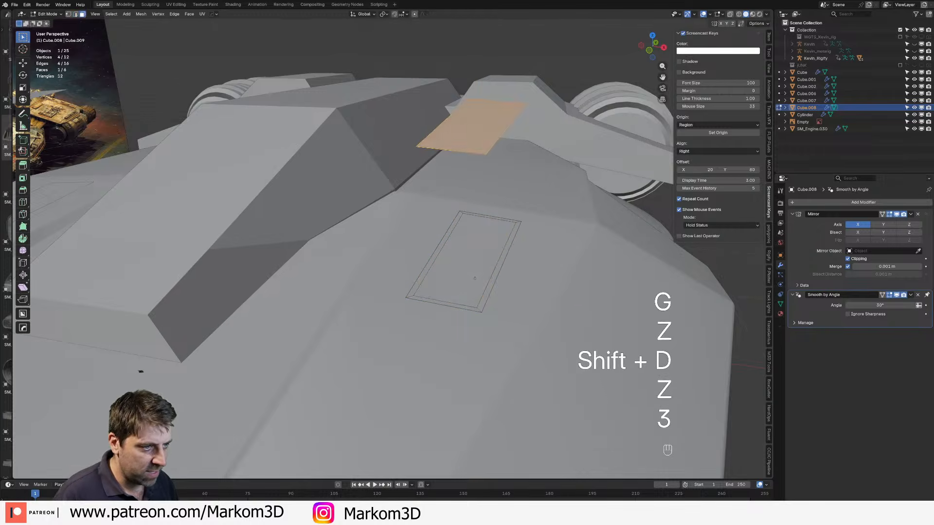
pyautogui.press('Delete')
pyautogui.click(474, 292)
# Step: Extrude all linked faces of the border frame to give it depth into the opening
pyautogui.click(487, 298)
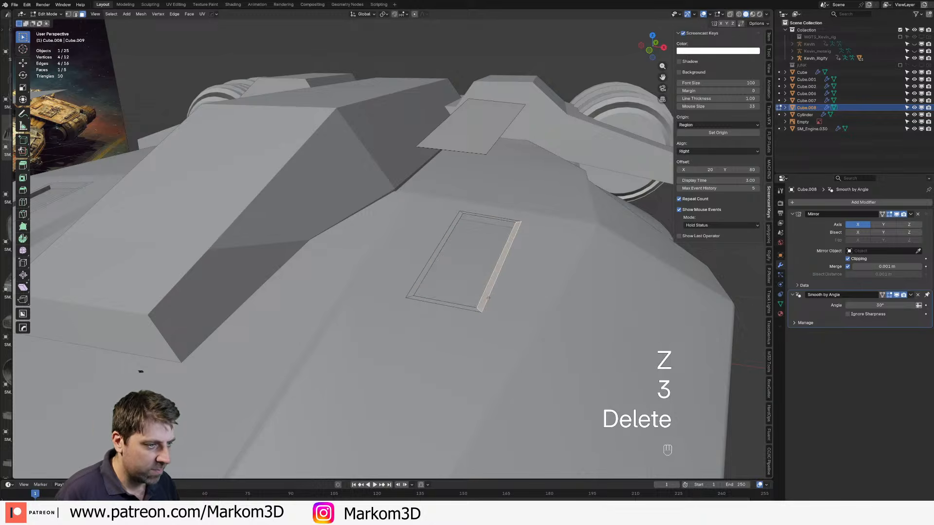
pyautogui.hotkey('ctrl', 'l')
pyautogui.press('e')
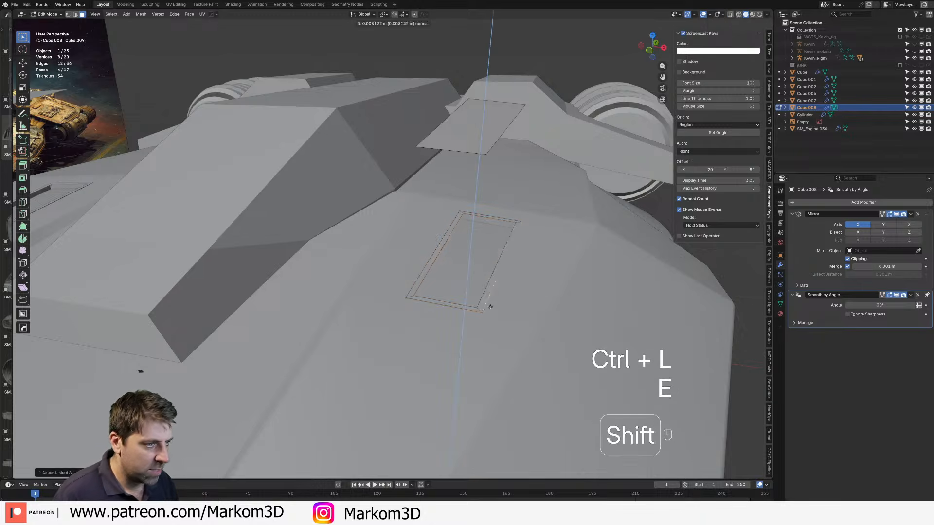
pyautogui.click(480, 402)
# Step: Edge-slide the selected edges on the frame's inner wall at the rear end of the opening
pyautogui.keyDown('shift'); pyautogui.moveTo(481, 402); pyautogui.dragTo(418, 384, button='middle'); pyautogui.keyUp('shift')
pyautogui.press('3')
pyautogui.click(434, 213)
pyautogui.moveTo(434, 212); pyautogui.dragTo(432, 256, button='middle')
pyautogui.scroll(3, 304, 262)
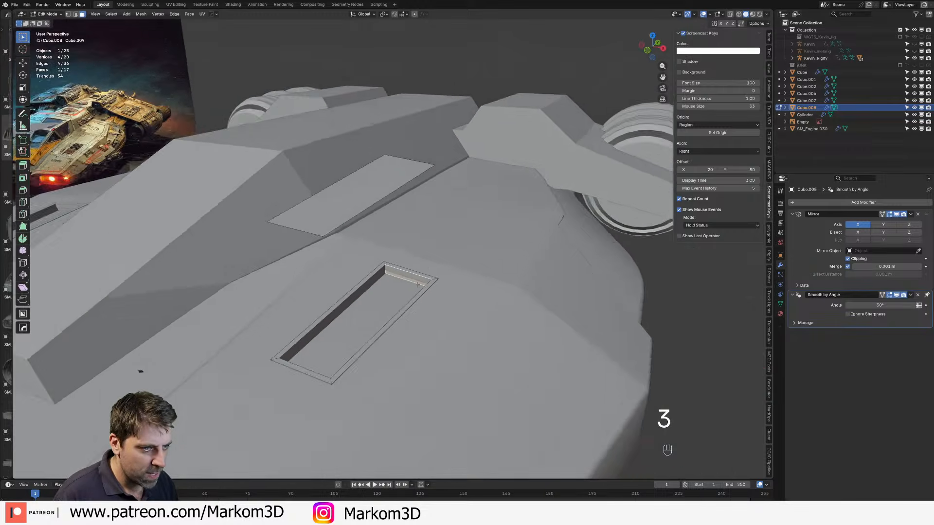
pyautogui.press('2')
pyautogui.moveTo(399, 290); pyautogui.dragTo(350, 276, button='middle')
pyautogui.moveTo(488, 252); pyautogui.dragTo(452, 345, button='middle')
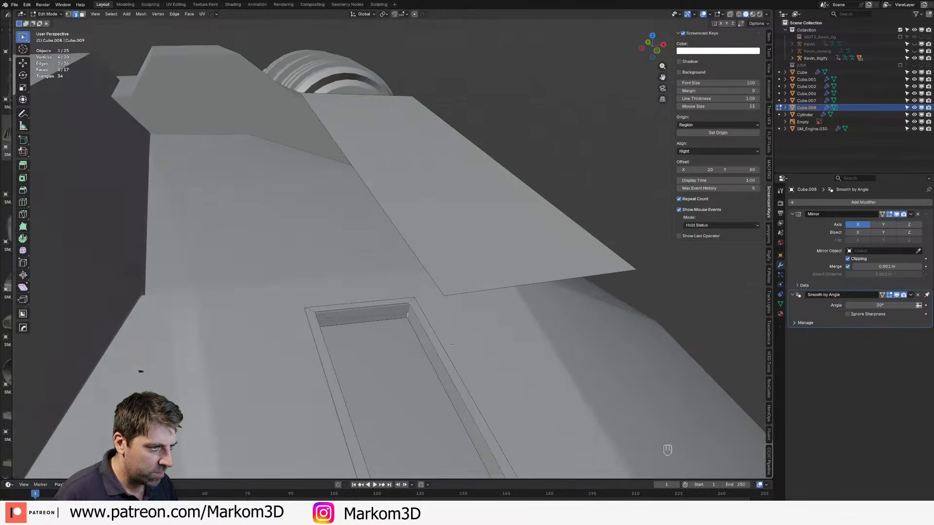
pyautogui.press('f')
pyautogui.press('g')
pyautogui.press('g')
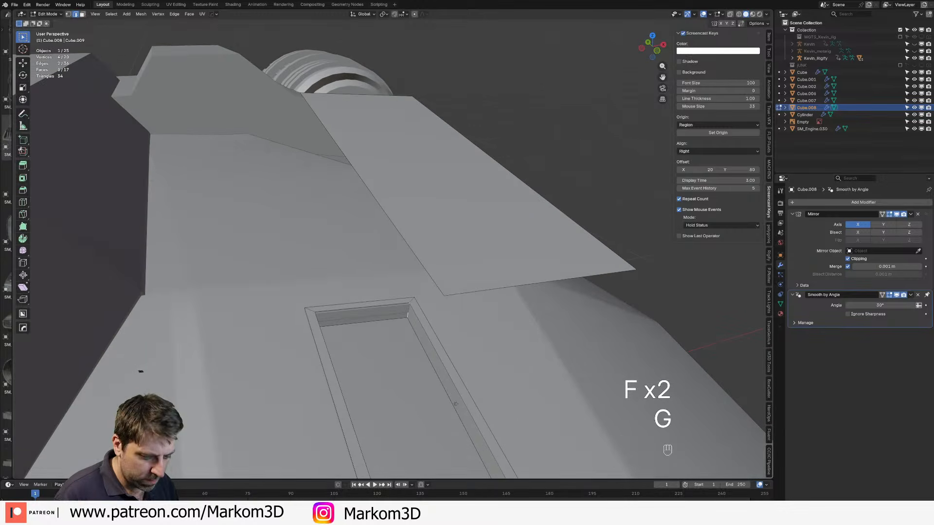
pyautogui.click(461, 429)
# Step: Bevel the vertical and mitred edges at the four corners of the hull opening's frame with 3 segments
pyautogui.moveTo(460, 429); pyautogui.dragTo(351, 421, button='middle')
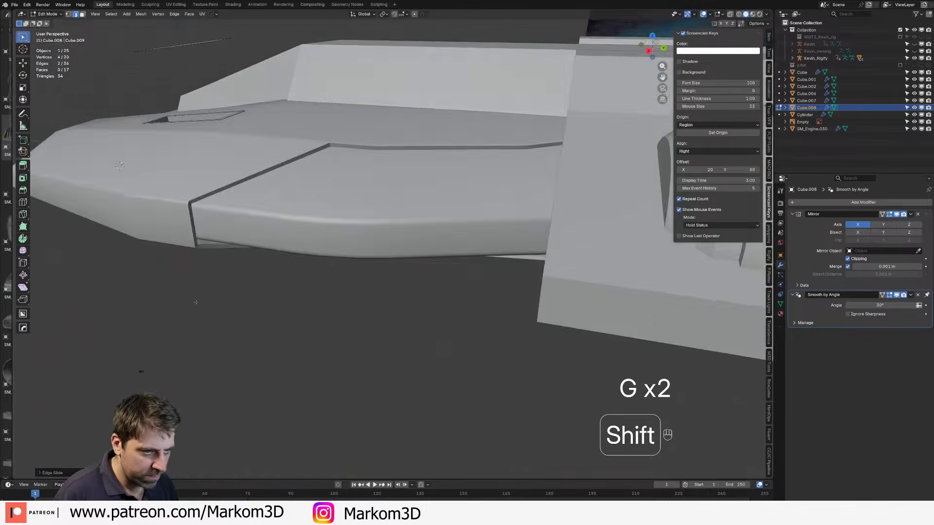
pyautogui.scroll(-3, 272, 184)
pyautogui.keyDown('shift'); pyautogui.moveTo(272, 185); pyautogui.dragTo(328, 319, button='middle'); pyautogui.keyUp('shift')
pyautogui.scroll(3, 328, 319)
pyautogui.moveTo(265, 369); pyautogui.dragTo(414, 336, button='middle')
pyautogui.scroll(3, 413, 335)
pyautogui.press('2')
pyautogui.keyDown('shift'); pyautogui.moveTo(360, 438); pyautogui.dragTo(470, 359, button='middle'); pyautogui.keyUp('shift')
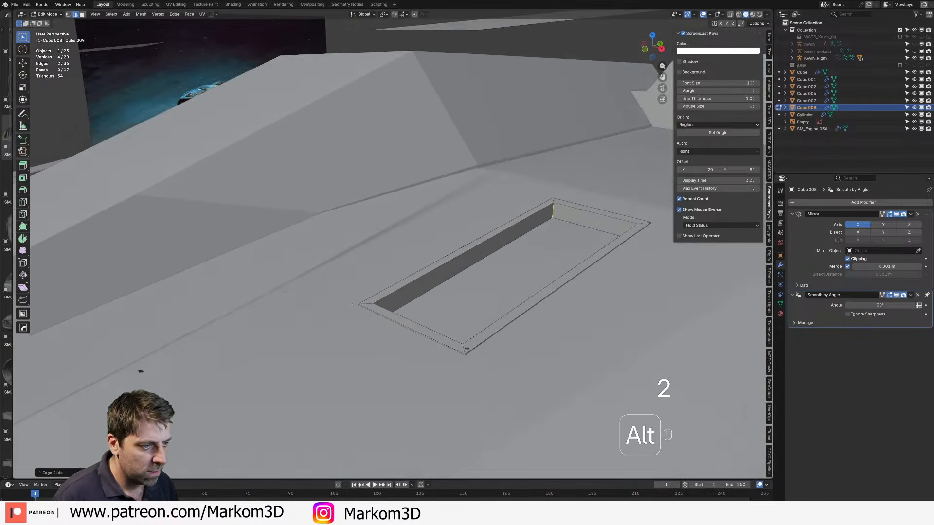
pyautogui.keyDown('alt'); pyautogui.keyDown('shift'); pyautogui.click(376, 306); pyautogui.keyUp('shift'); pyautogui.keyUp('alt')
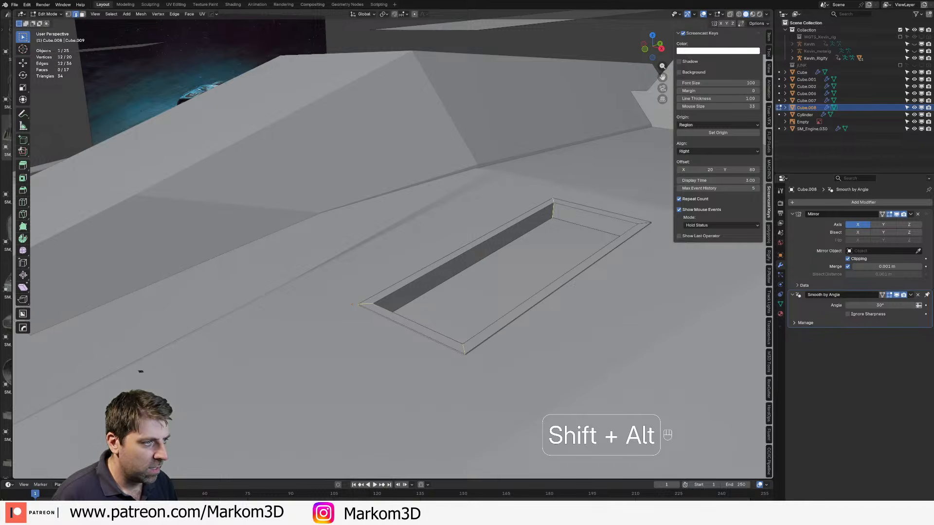
pyautogui.hotkey('ctrl', 'b')
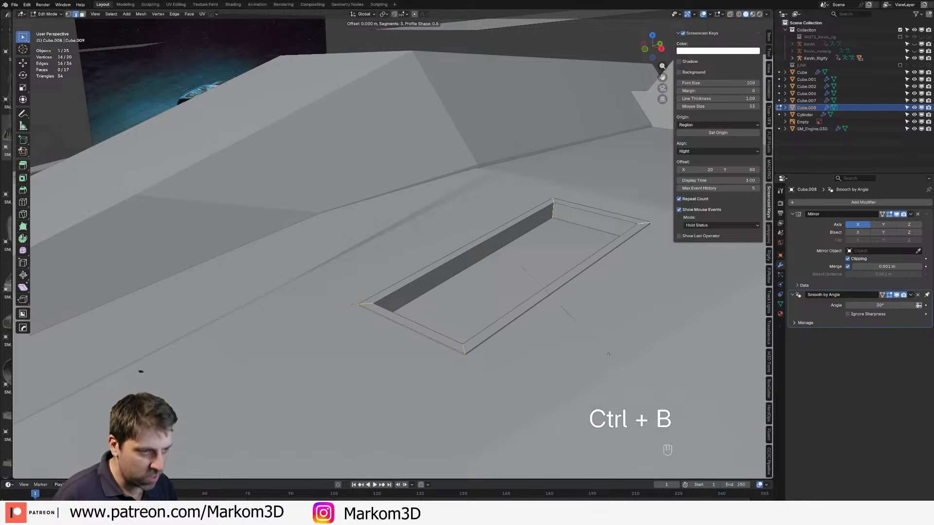
pyautogui.click(647, 410)
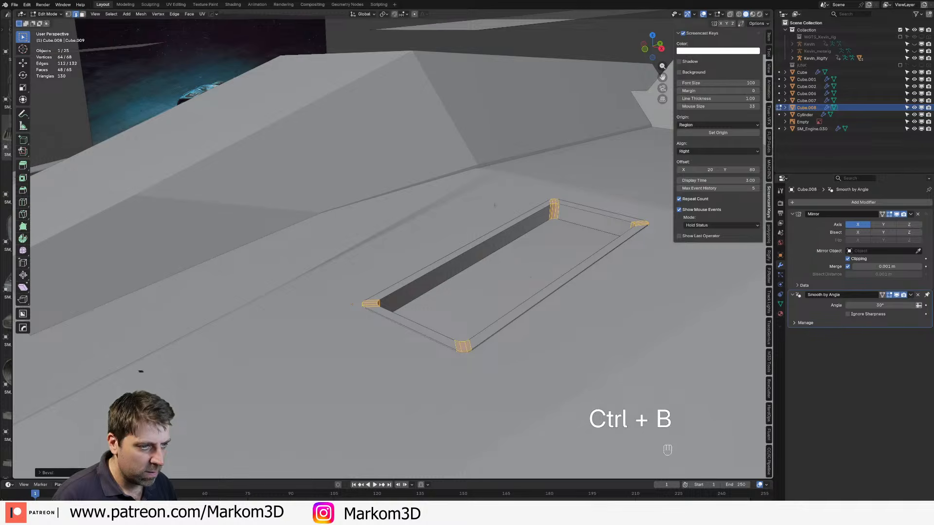
pyautogui.press('Tab')
pyautogui.press('Tab')
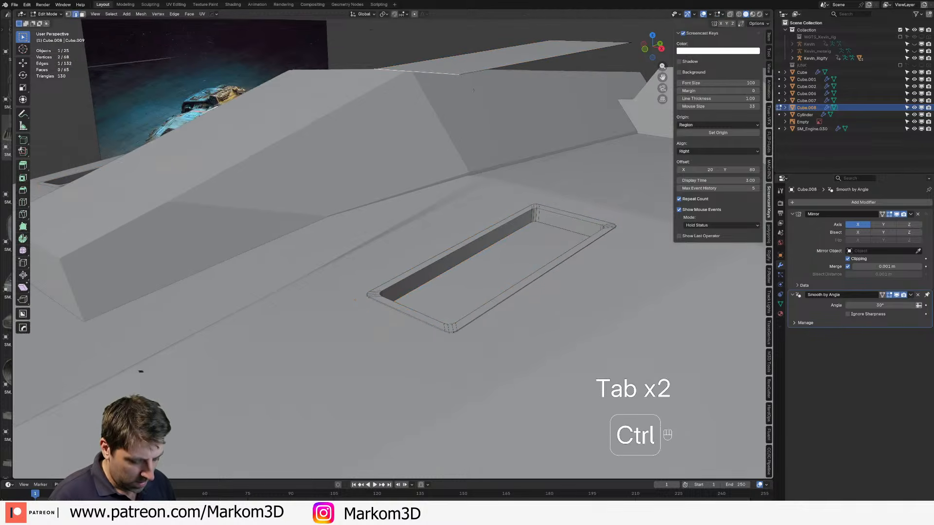
# Step: Divide the duplicated panel face above the opening crosswise with 15 loop cuts and rip it into separate strips
pyautogui.hotkey('ctrl', 'l')
pyautogui.keyDown('shift'); pyautogui.hscroll(-3, 417, 229); pyautogui.keyUp('shift')
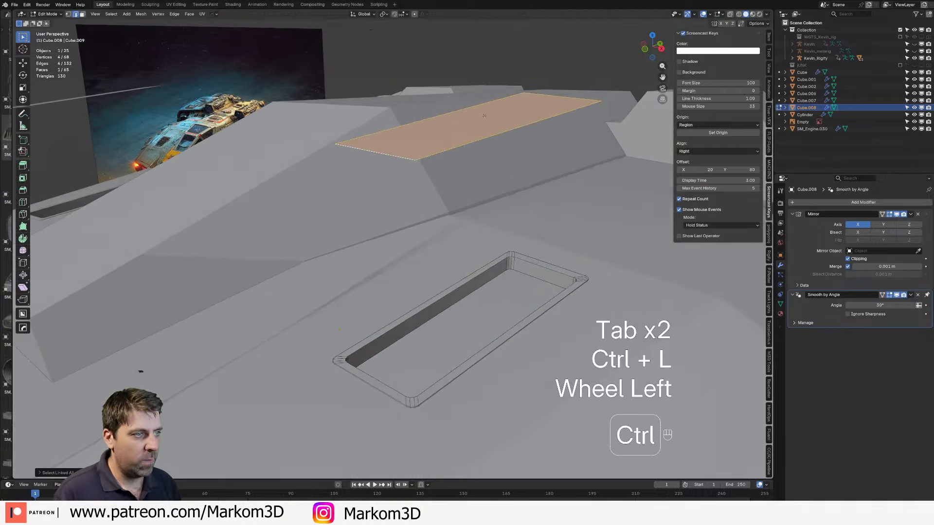
pyautogui.hotkey('ctrl', 'r')
pyautogui.click(483, 130)
pyautogui.rightClick(484, 130)
pyautogui.moveTo(559, 158); pyautogui.dragTo(537, 174, button='middle')
pyautogui.keyDown('shift'); pyautogui.moveTo(537, 174); pyautogui.dragTo(530, 191, button='middle'); pyautogui.keyUp('shift')
pyautogui.press('v')
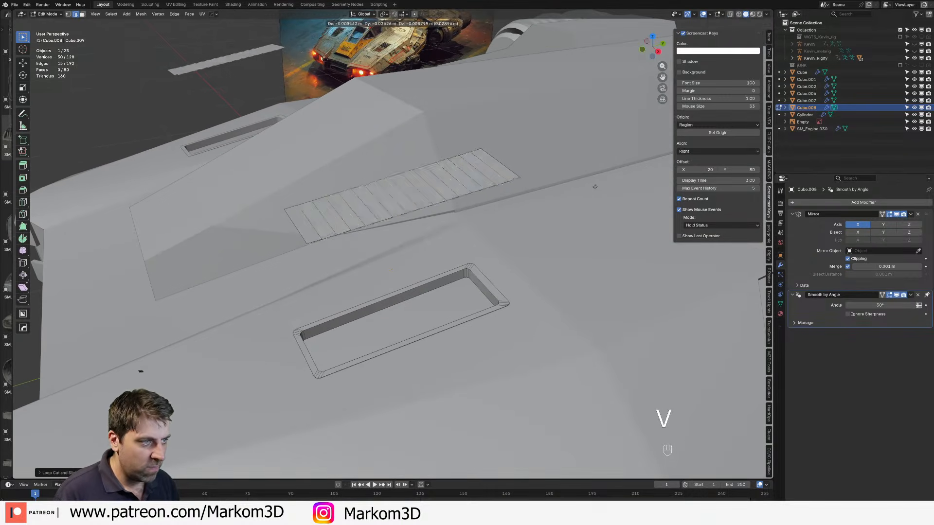
pyautogui.rightClick(600, 173)
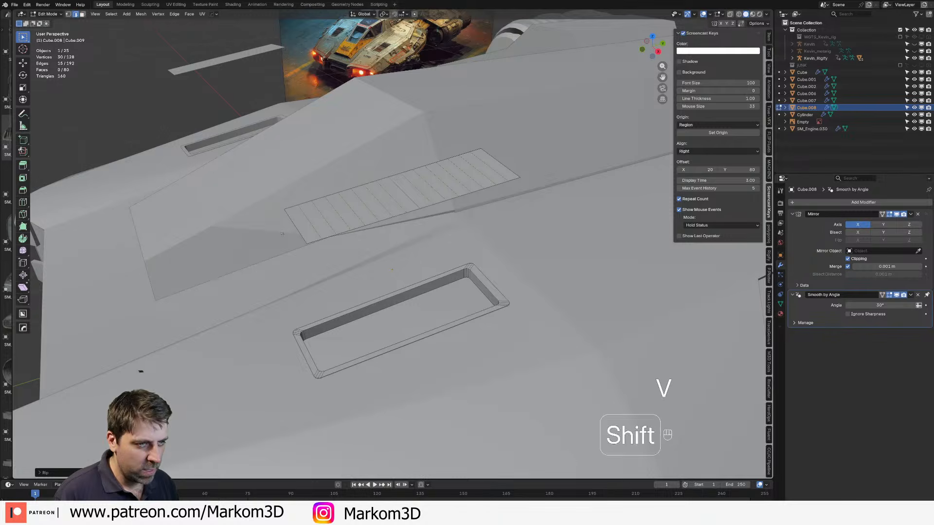
# Step: Offset one long edge of every strip by about 0.017 m along Z to tilt the strips into louvres
pyautogui.keyDown('shift'); pyautogui.click(297, 227); pyautogui.keyUp('shift')
pyautogui.press('g')
pyautogui.press('z')
pyautogui.click(341, 220)
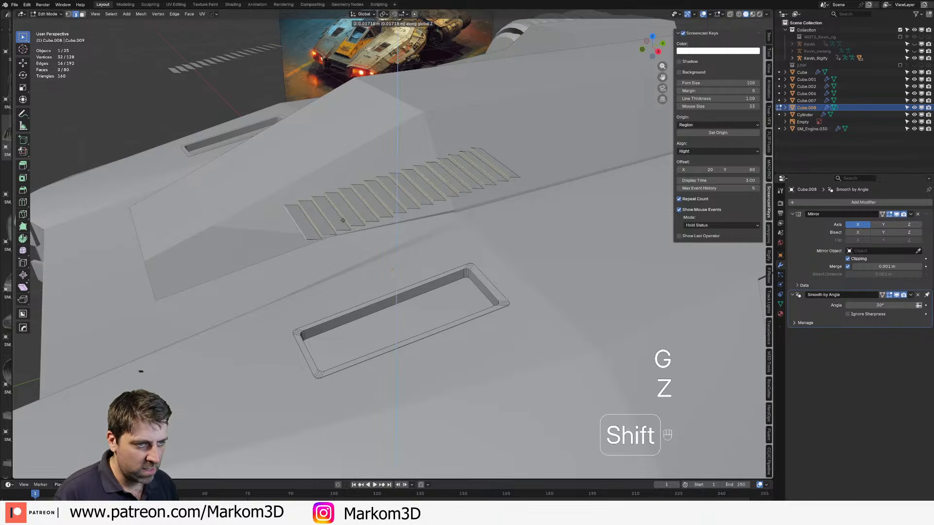
# Step: Scale all the louvre strips along X and lower them about 0.62 m along Z into the framed opening
pyautogui.hotkey('ctrl', 'l')
pyautogui.press('s')
pyautogui.press('x')
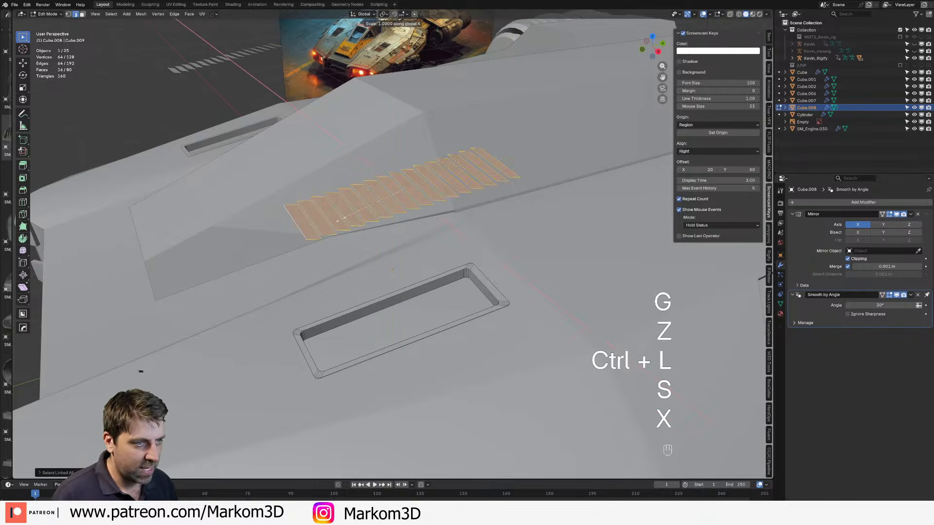
pyautogui.press('shift')
pyautogui.click(312, 243)
pyautogui.press('g')
pyautogui.press('z')
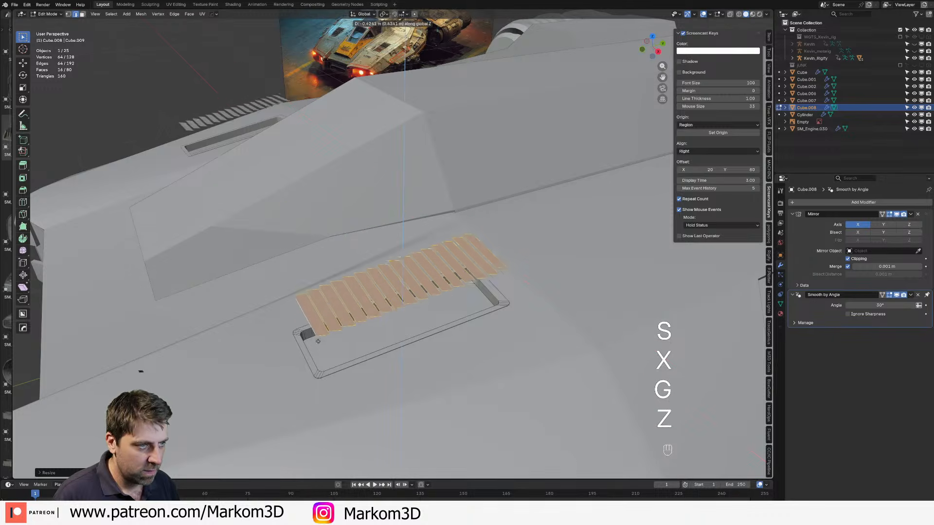
pyautogui.press('shift')
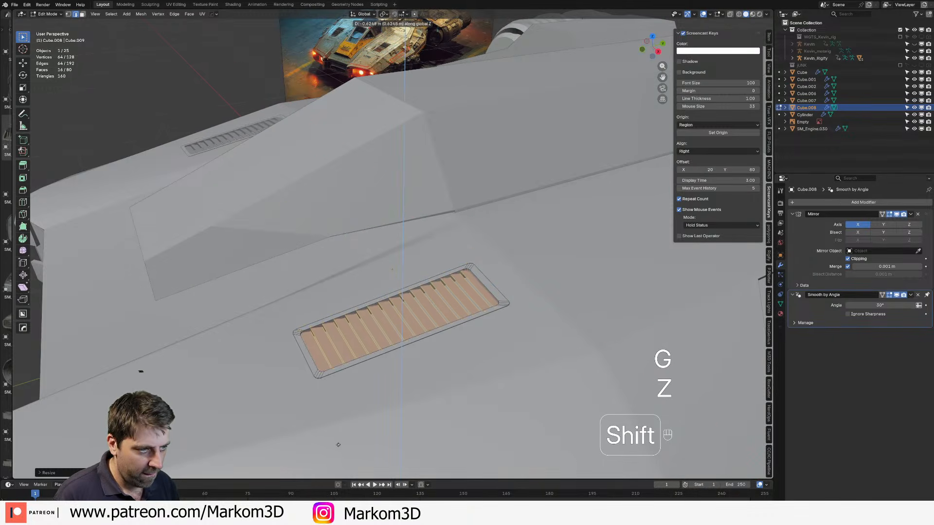
pyautogui.click(340, 450)
# Step: Extrude the louvre strips slightly to give them thickness and return to Object Mode
pyautogui.press('e')
pyautogui.press('shift')
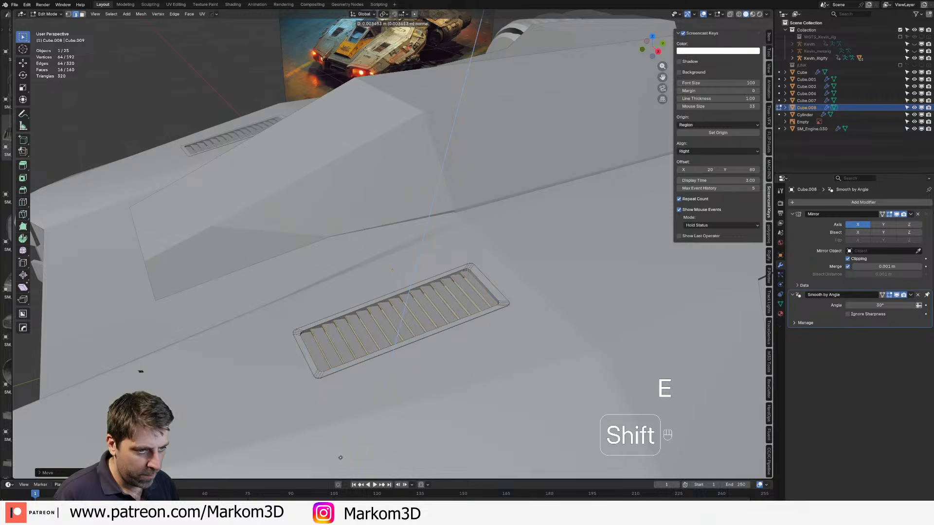
pyautogui.click(339, 466)
pyautogui.scroll(-8, 381, 343)
pyautogui.press('Tab')
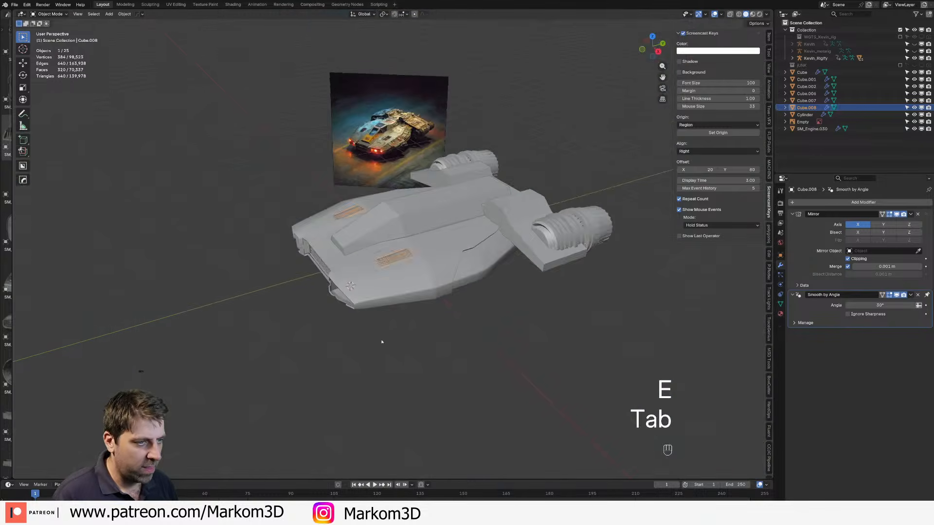
# Step: Select the raised central body of the ship and enter Edit Mode on it
pyautogui.moveTo(381, 343); pyautogui.dragTo(353, 234, button='middle')
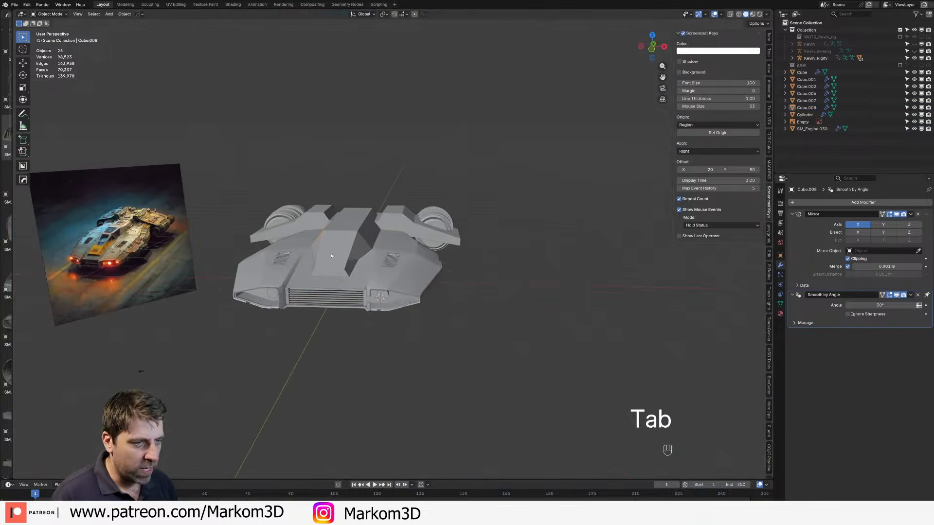
pyautogui.click(354, 225)
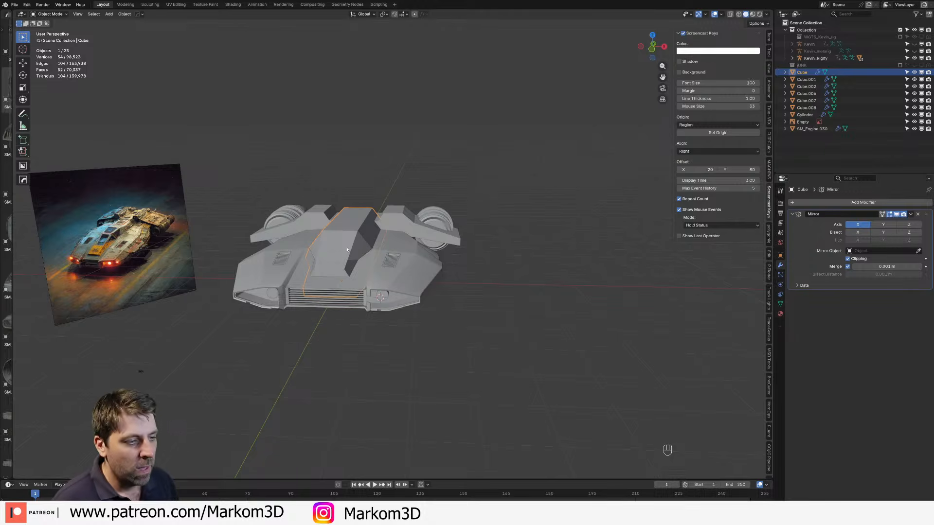
pyautogui.keyDown('shift'); pyautogui.moveTo(346, 249); pyautogui.dragTo(375, 269, button='middle'); pyautogui.keyUp('shift')
pyautogui.scroll(2, 375, 268)
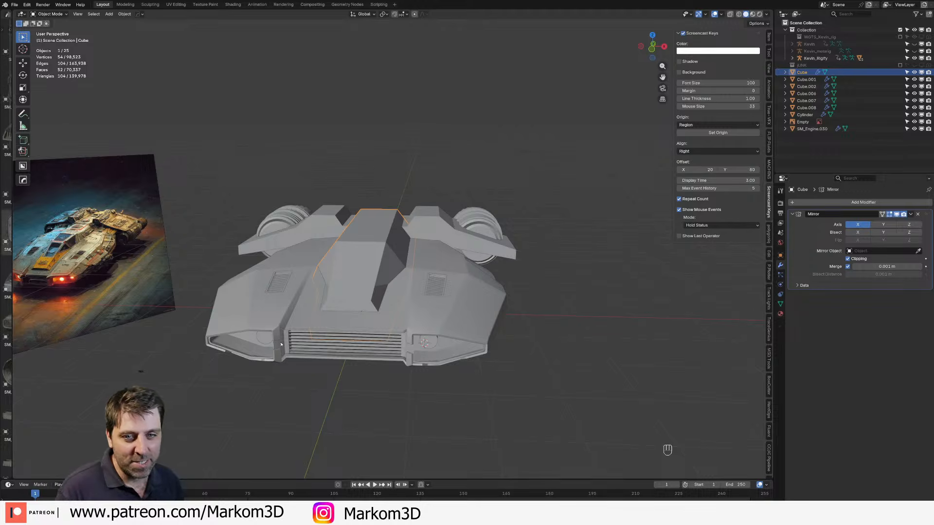
pyautogui.moveTo(281, 344); pyautogui.dragTo(399, 376, button='middle')
pyautogui.moveTo(382, 332); pyautogui.dragTo(356, 362, button='middle')
pyautogui.press('Tab')
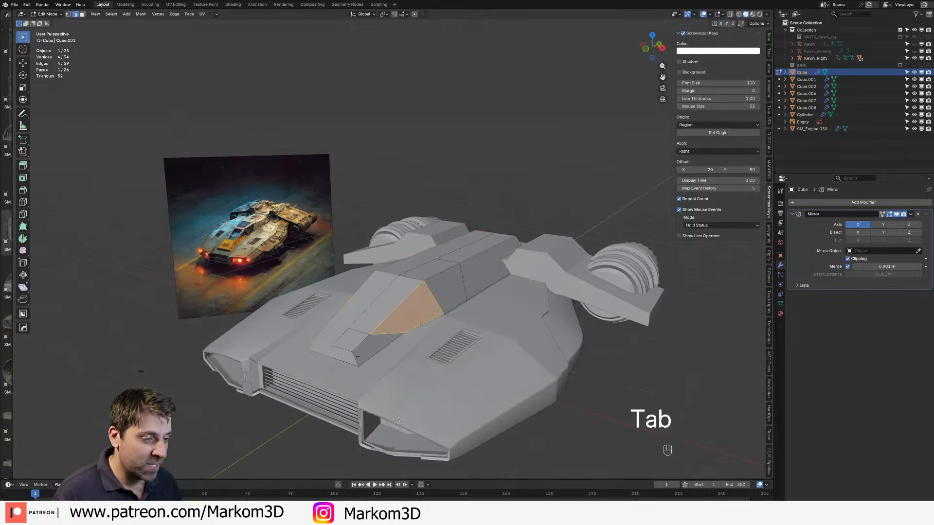
pyautogui.press('3')
pyautogui.click(444, 293)
pyautogui.keyDown('shift'); pyautogui.click(417, 312); pyautogui.keyUp('shift')
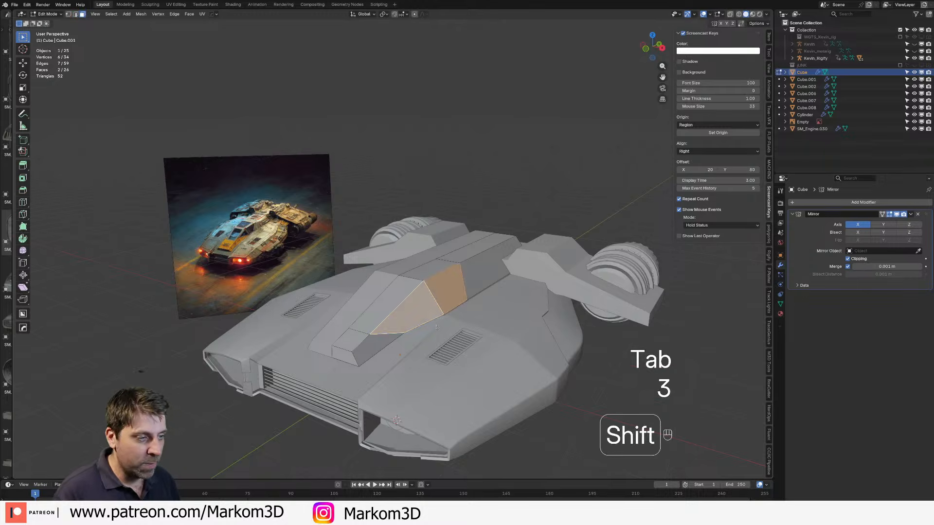
pyautogui.scroll(3, 421, 321)
pyautogui.moveTo(442, 358); pyautogui.dragTo(523, 366, button='middle')
pyautogui.click(422, 351)
pyautogui.click(473, 318)
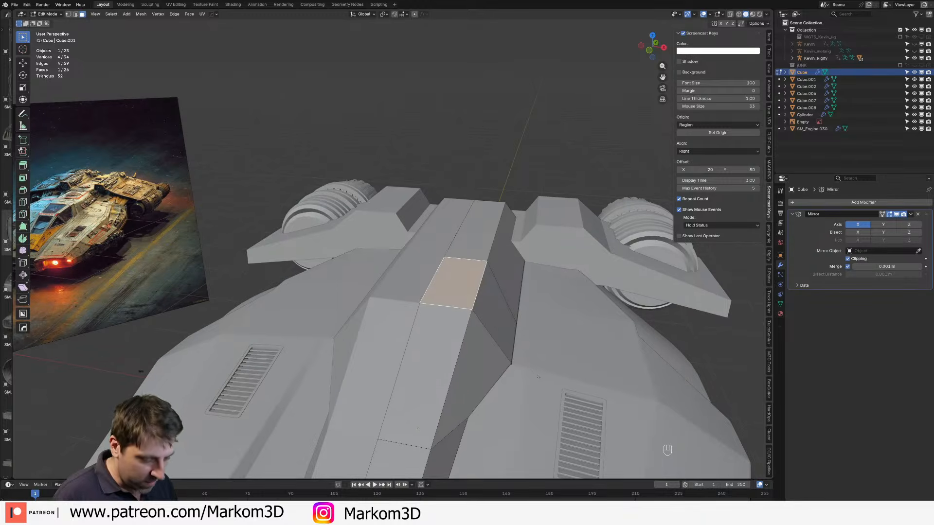
pyautogui.press('i')
pyautogui.hotkey('ctrl', 'z')
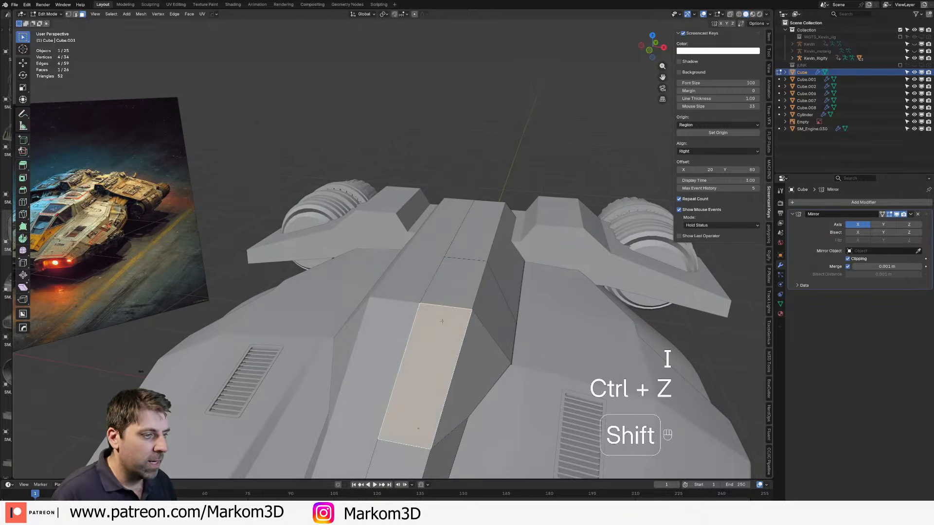
# Step: Slide the cross edge near the nose of the central body's front slope
pyautogui.scroll(-3, 533, 375)
pyautogui.press('2')
pyautogui.press('Tab')
pyautogui.press('Tab')
pyautogui.press('2')
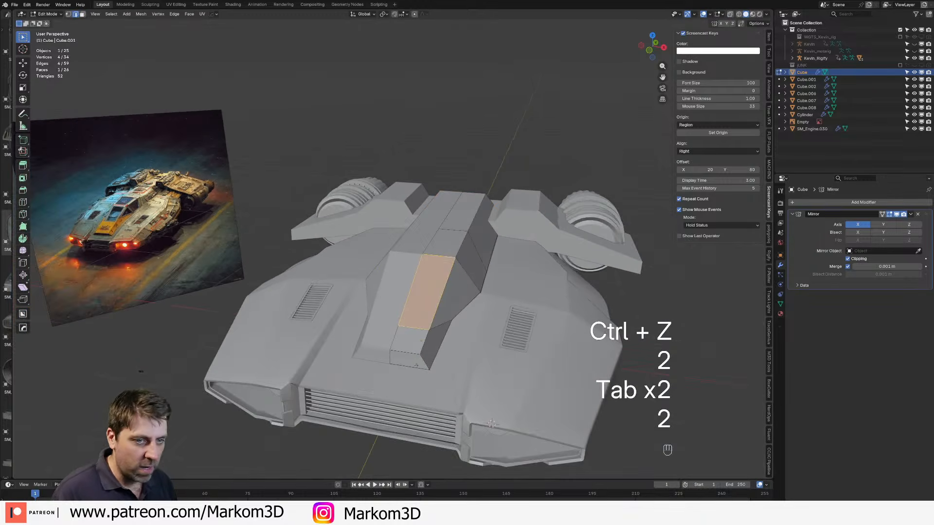
pyautogui.moveTo(492, 423); pyautogui.dragTo(515, 391, button='middle')
pyautogui.click(411, 339)
pyautogui.press('g')
pyautogui.press('g')
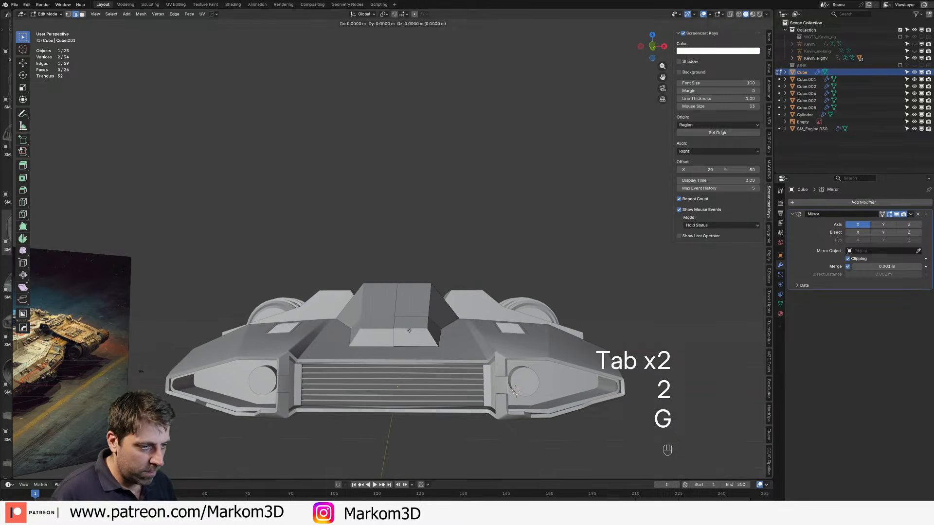
pyautogui.click(409, 342)
pyautogui.moveTo(410, 342); pyautogui.dragTo(406, 355, button='middle')
# Step: In the right side view, move the nose cross edge about 0.12 m rearward to straighten the front slope's profile
pyautogui.press('KP_3')
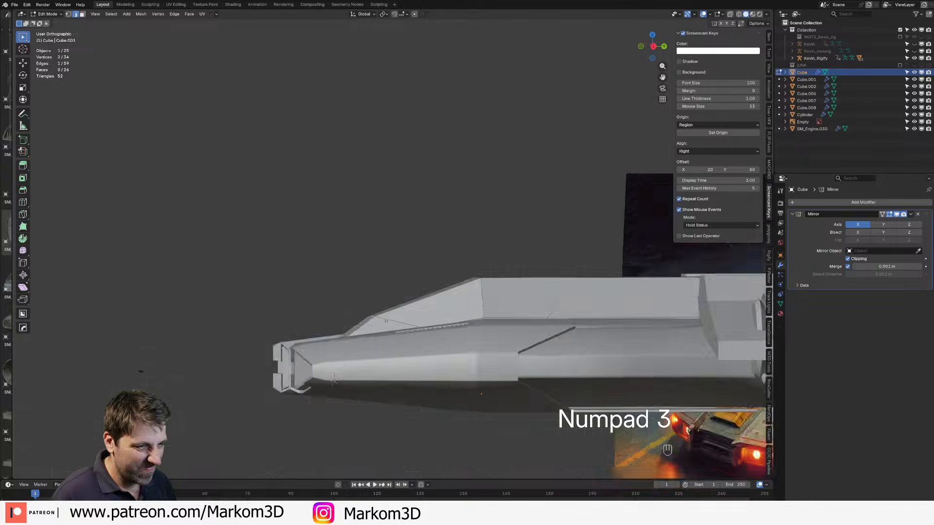
pyautogui.press('g')
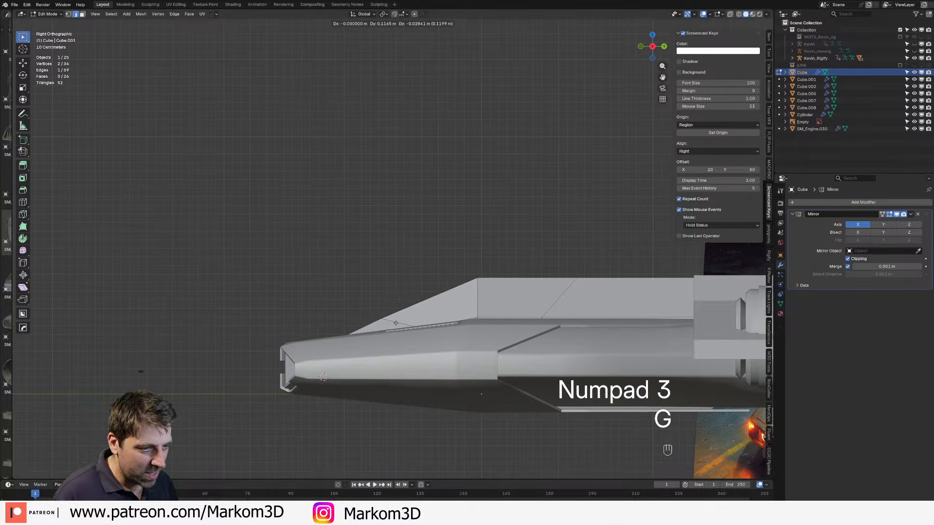
pyautogui.click(396, 321)
pyautogui.press('z')
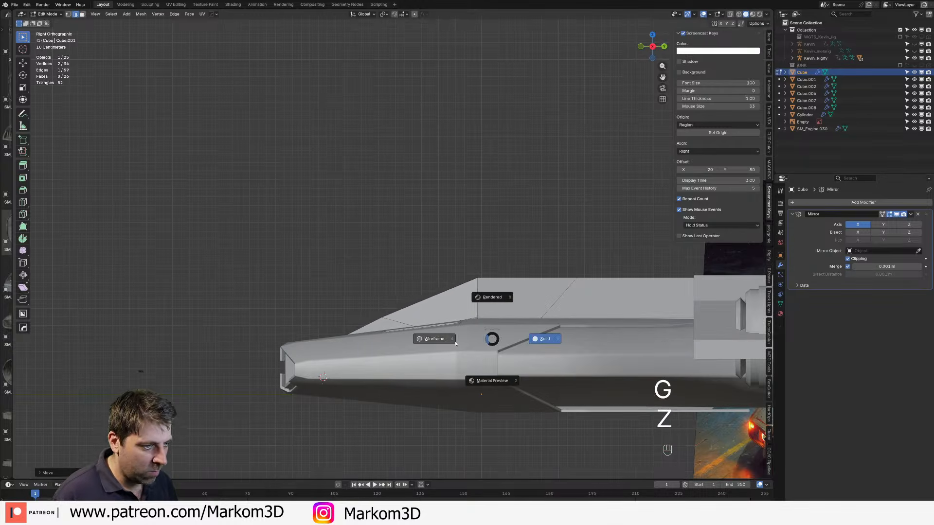
pyautogui.click(437, 338)
pyautogui.moveTo(438, 337)
pyautogui.mouseDown(button='middle')
pyautogui.moveTo(486, 352)
pyautogui.moveTo(536, 350)
pyautogui.mouseUp(button='middle')
pyautogui.press('z')
pyautogui.click(515, 352)
pyautogui.hscroll(9, 536, 351)
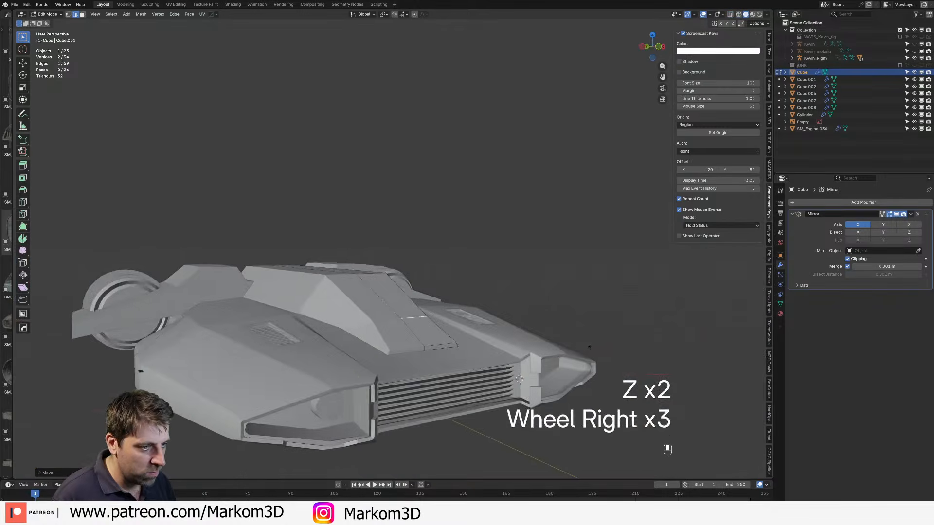
pyautogui.press('Tab')
pyautogui.press('Tab')
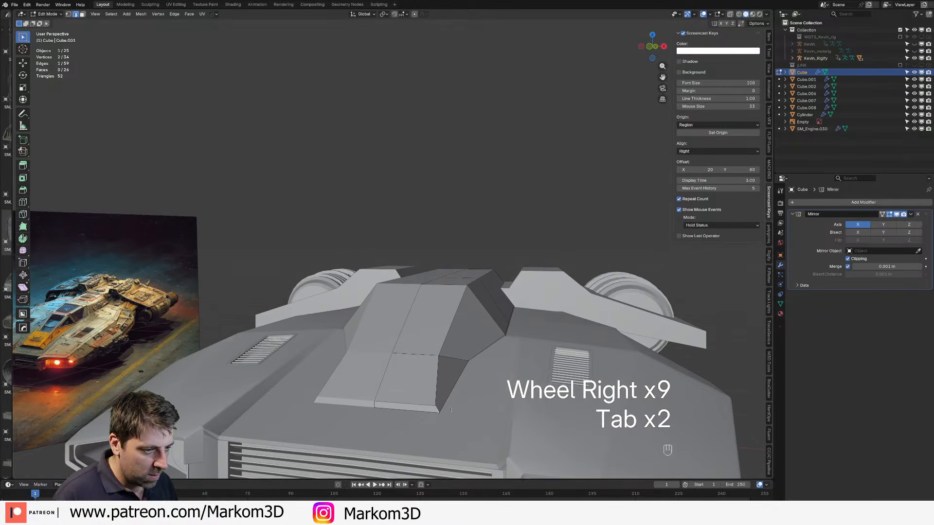
# Step: Bevel the edge chain running along the central body's upper side about 0.017 m with 3 segments
pyautogui.moveTo(457, 411); pyautogui.dragTo(471, 395, button='middle')
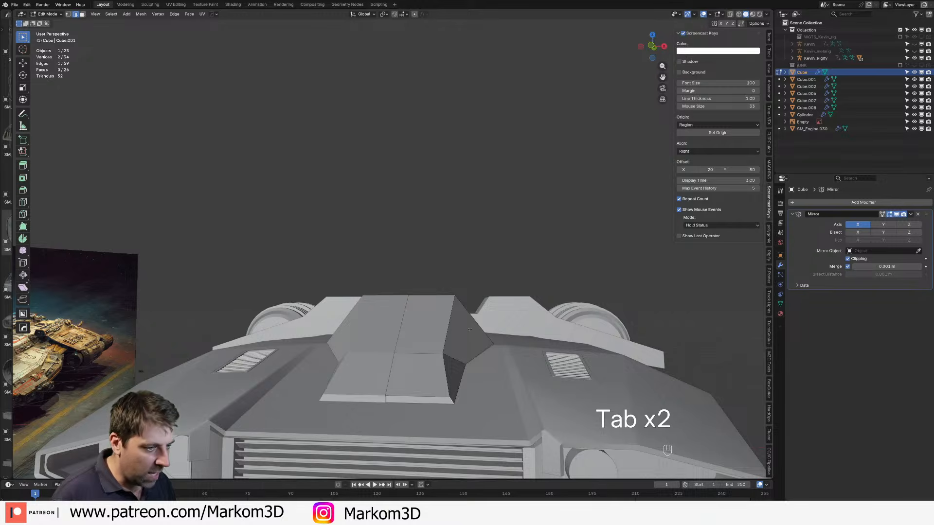
pyautogui.press('2')
pyautogui.hscroll(1, 449, 327)
pyautogui.keyDown('alt'); pyautogui.click(447, 327); pyautogui.keyUp('alt')
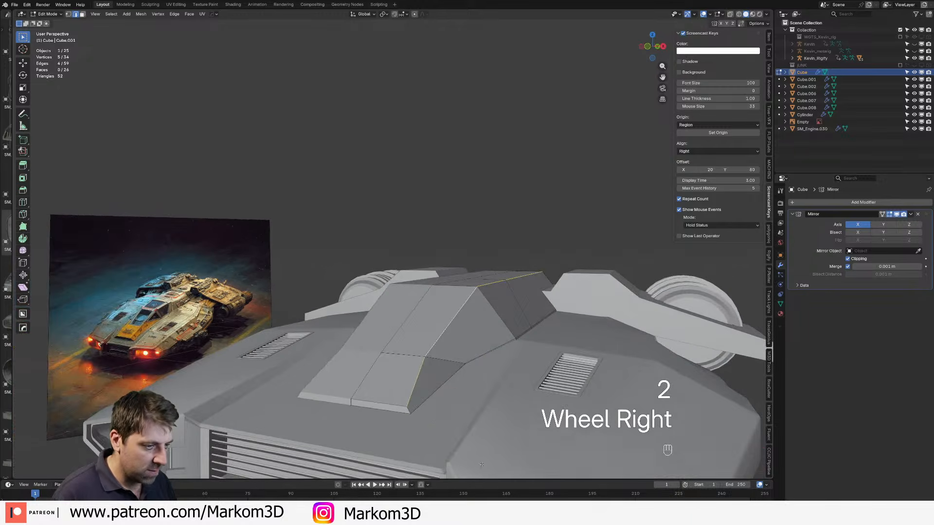
pyautogui.hotkey('ctrl', 'b')
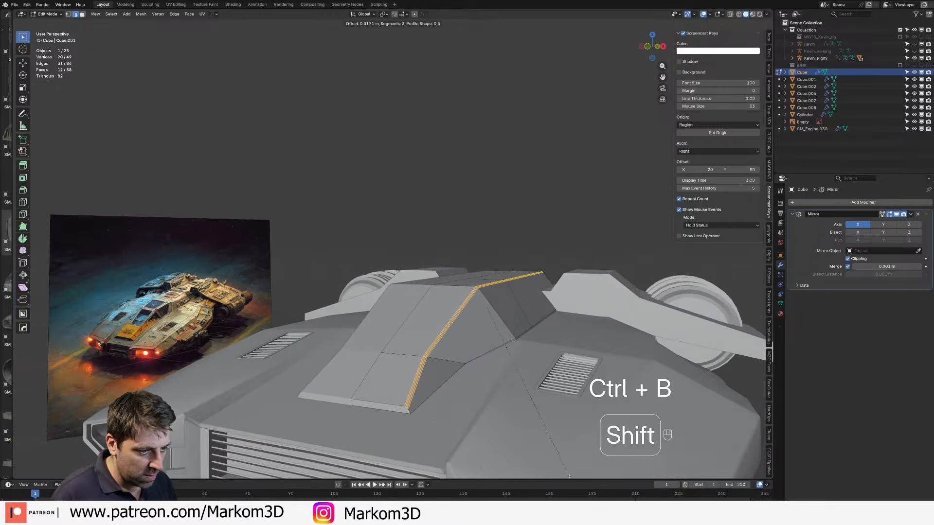
pyautogui.click(569, 475)
# Step: Select the cross edge loop where the central body's front slope meets its roof
pyautogui.keyDown('alt'); pyautogui.click(529, 376); pyautogui.keyUp('alt')
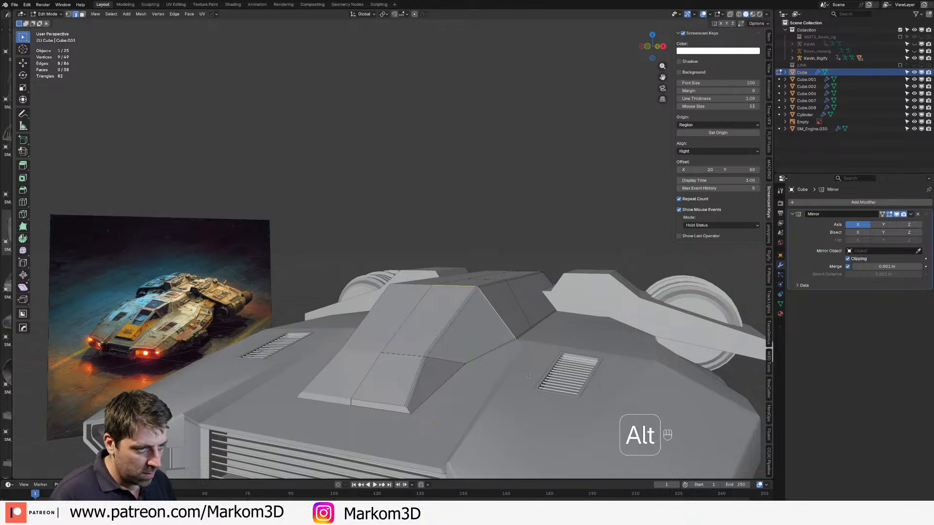
# Step: Try to bevel the edge loops across the canopy's roof break and front slope with three segments
pyautogui.hotkey('ctrl', 'b')
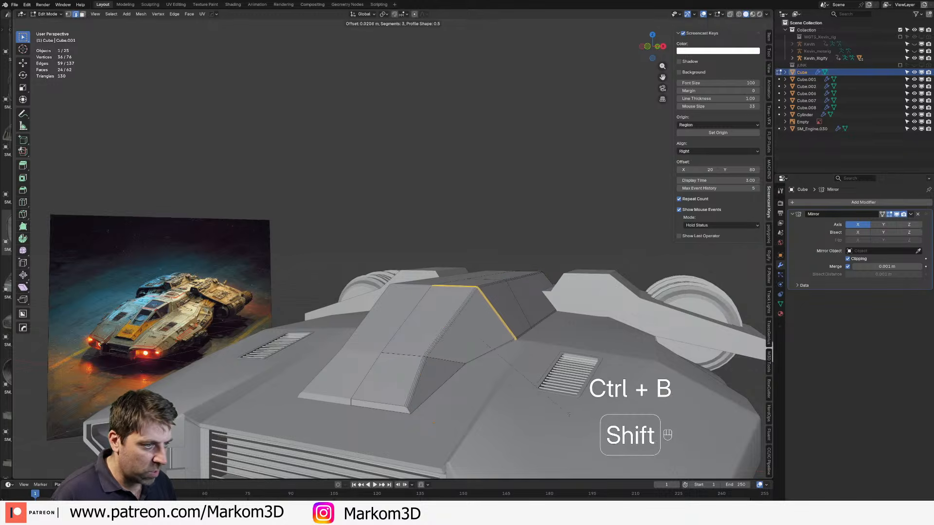
pyautogui.click(518, 407)
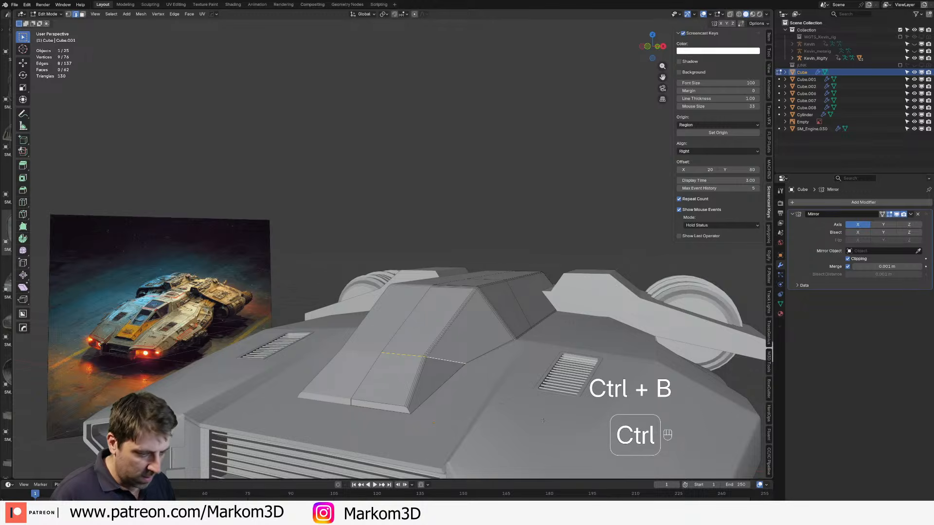
pyautogui.hotkey('ctrl', 'b')
pyautogui.click(569, 428)
pyautogui.moveTo(569, 428); pyautogui.dragTo(559, 377, button='middle')
pyautogui.scroll(-5, 497, 356)
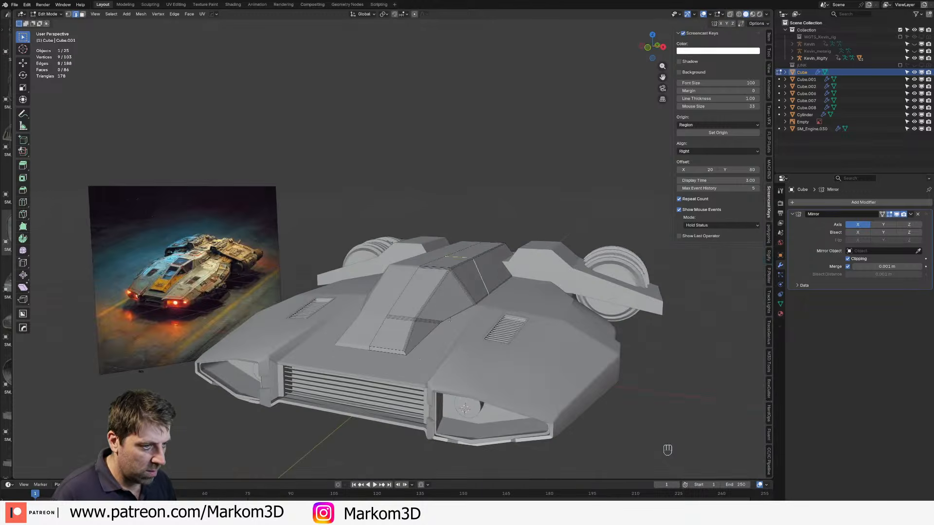
# Step: Undo the canopy bevels to restore the sharp single edges
pyautogui.press('3')
pyautogui.click(448, 298)
pyautogui.moveTo(447, 297); pyautogui.dragTo(485, 358, button='middle')
pyautogui.scroll(2, 388, 376)
pyautogui.scroll(2, 450, 342)
pyautogui.hotkey('ctrl', 'z')
pyautogui.hotkey('ctrl', 'z')
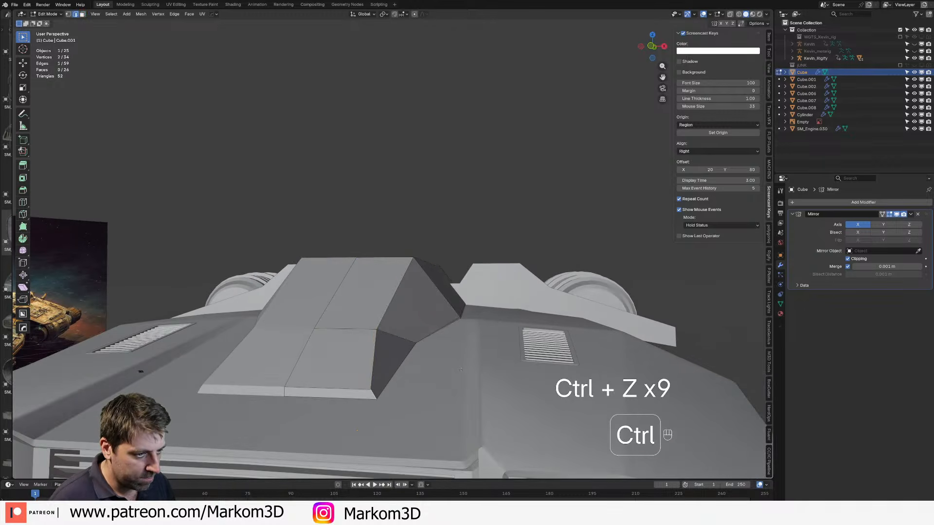
# Step: Move the vertex at the canopy's lower front side about 0.07 m outward using wireframe display, then restore solid display
pyautogui.press('1')
pyautogui.click(418, 344)
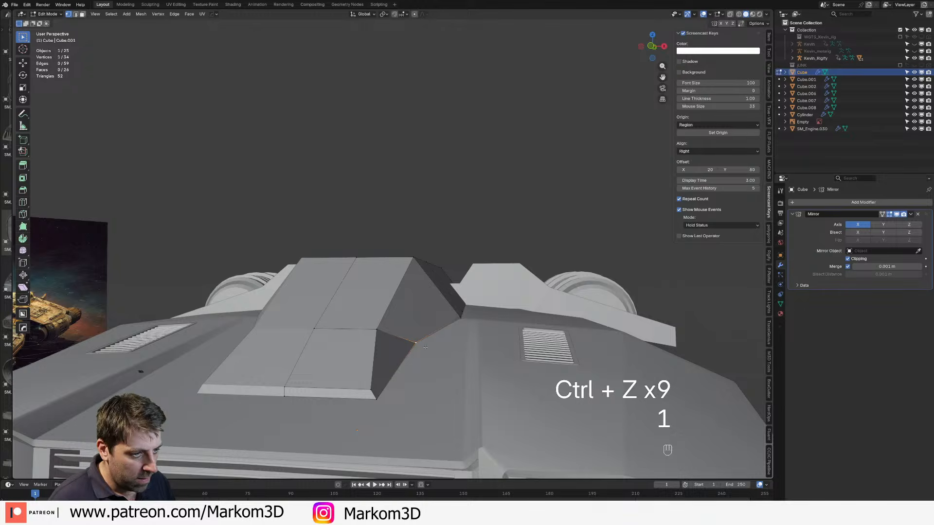
pyautogui.press('KP_3')
pyautogui.moveTo(425, 348); pyautogui.dragTo(589, 363, button='middle')
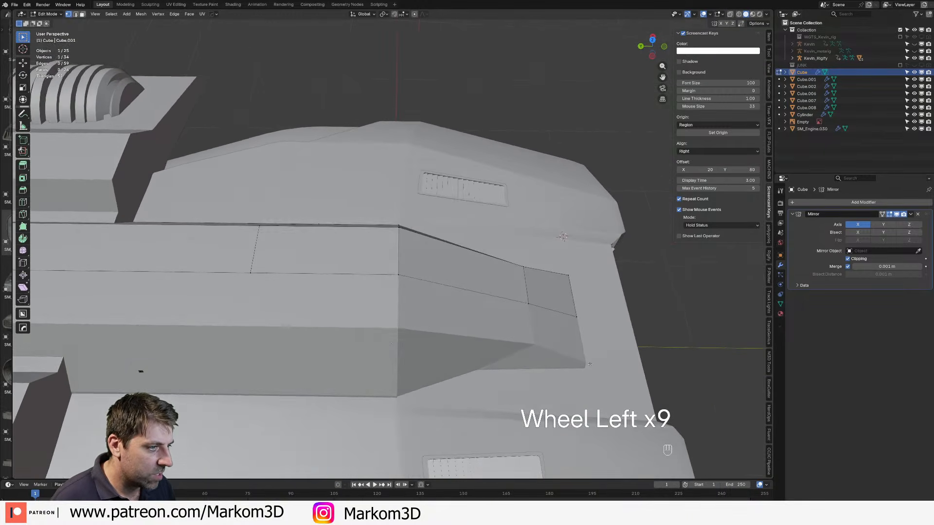
pyautogui.hscroll(-7, 591, 362)
pyautogui.press('z')
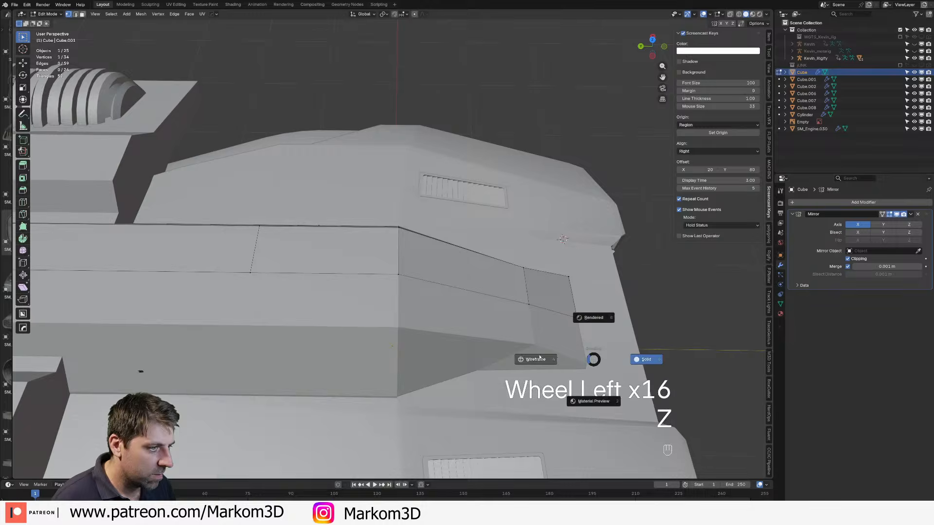
pyautogui.click(535, 358)
pyautogui.press('g')
pyautogui.press('shift')
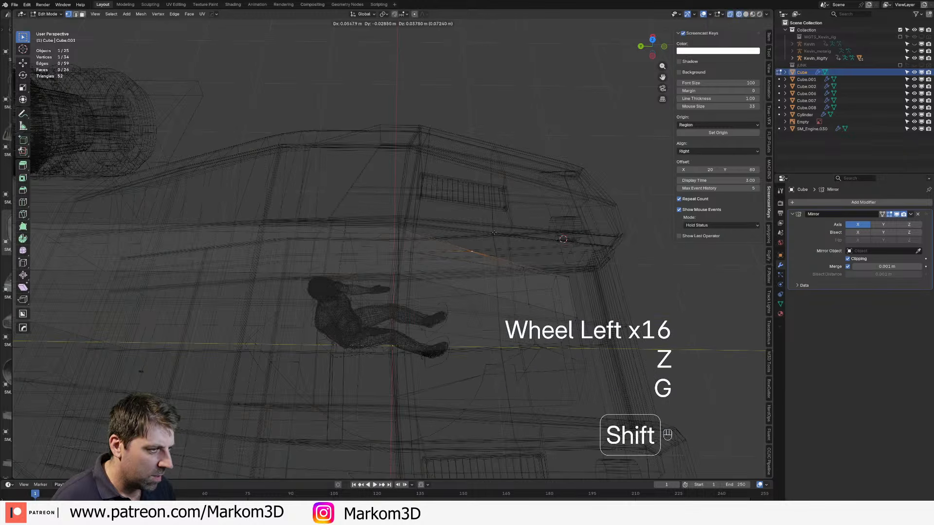
pyautogui.click(494, 233)
pyautogui.press('z')
pyautogui.click(531, 253)
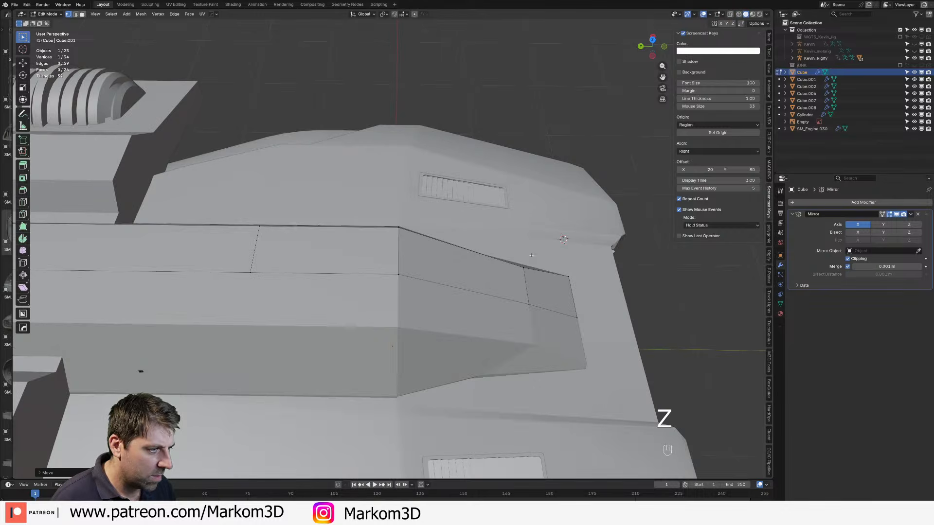
# Step: In wireframe display, nudge the neighbouring vertex nearer the nose along the global X axis
pyautogui.press('z')
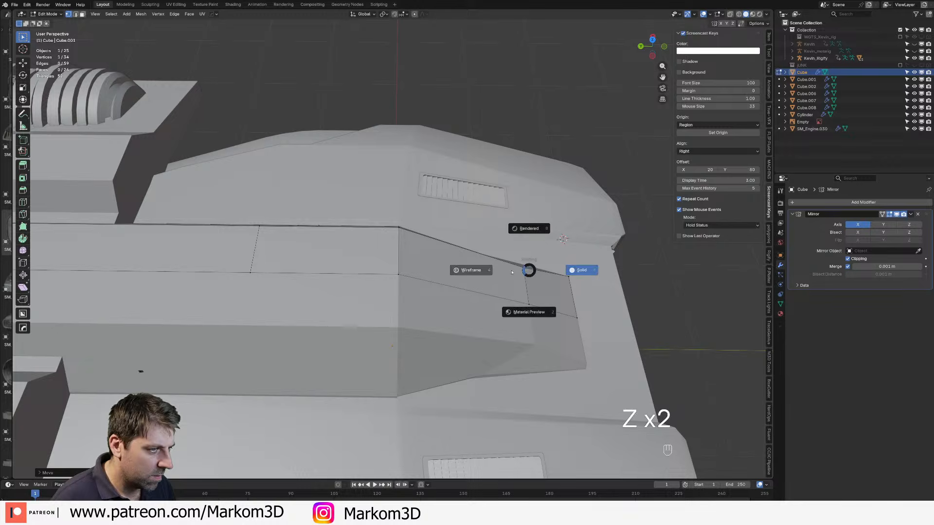
pyautogui.click(469, 269)
pyautogui.keyDown('shift'); pyautogui.moveTo(457, 272); pyautogui.dragTo(460, 286, button='middle'); pyautogui.keyUp('shift')
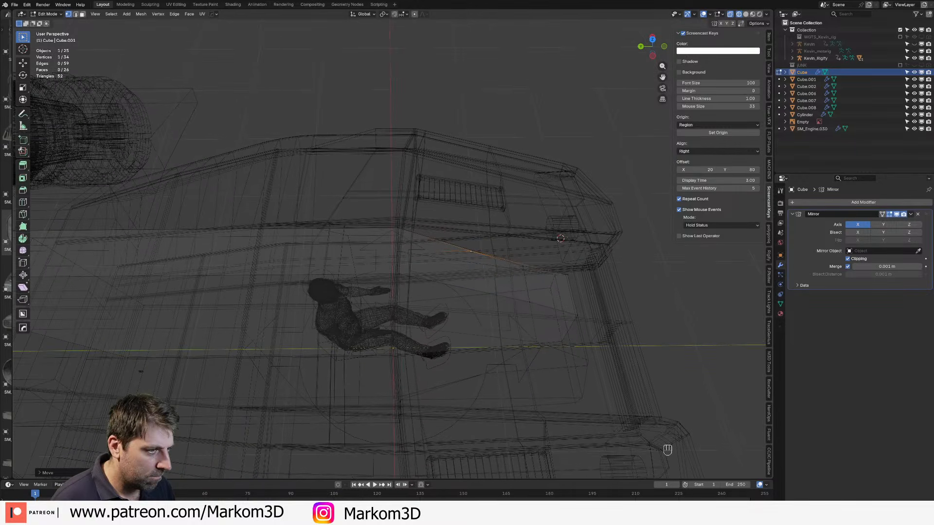
pyautogui.press('g')
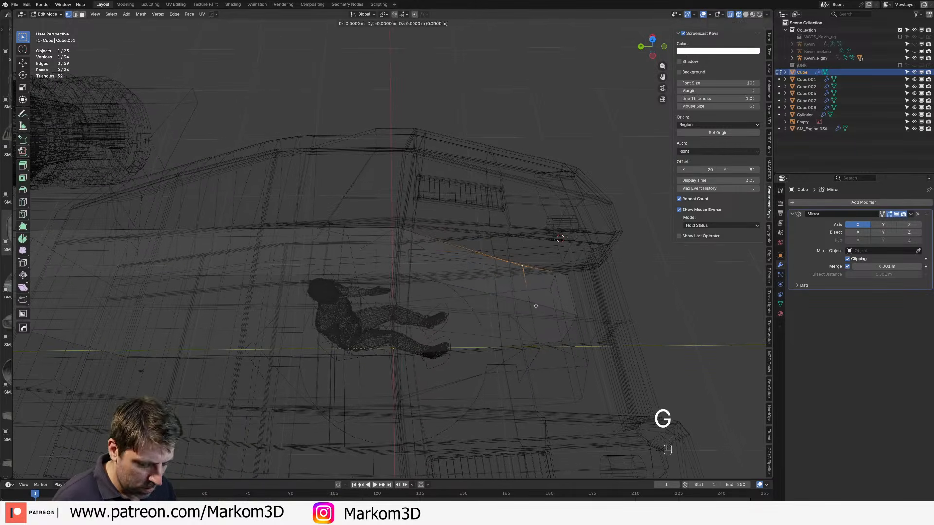
pyautogui.press('y')
pyautogui.press('x')
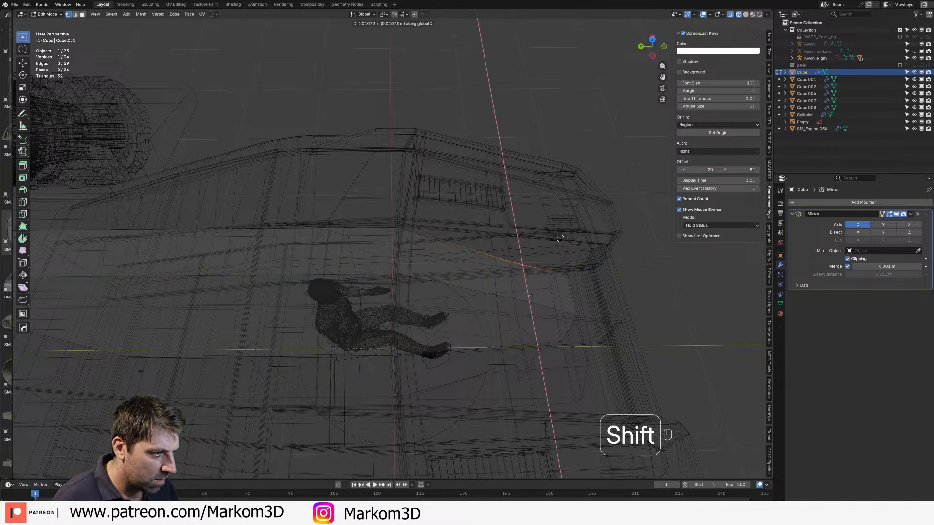
pyautogui.click(531, 283)
# Step: Freely move the canopy's lower front side vertex once more and return to solid display
pyautogui.press('g')
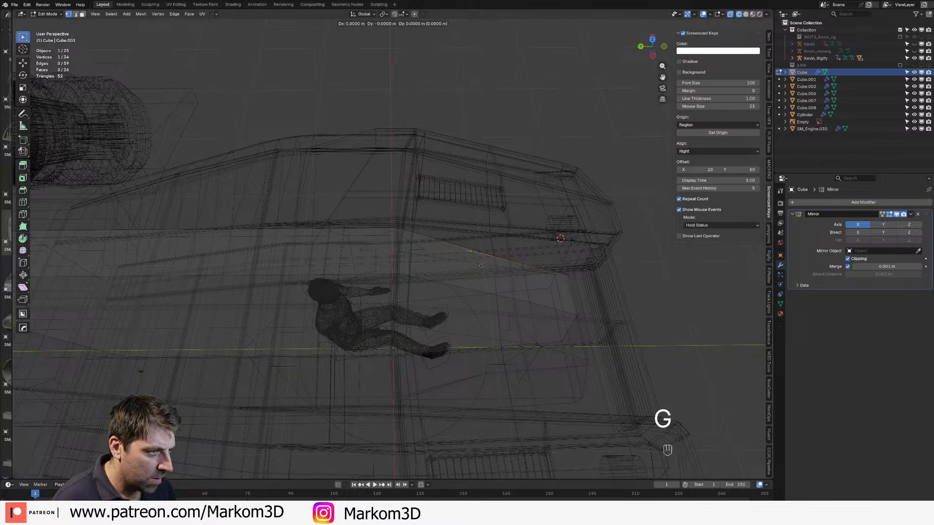
pyautogui.click(496, 250)
pyautogui.moveTo(544, 257)
pyautogui.mouseDown(button='middle')
pyautogui.moveTo(516, 283)
pyautogui.moveTo(525, 304)
pyautogui.moveTo(491, 282)
pyautogui.moveTo(429, 322)
pyautogui.mouseUp(button='middle')
pyautogui.hscroll(-1, 516, 284)
pyautogui.press('z')
pyautogui.click(560, 284)
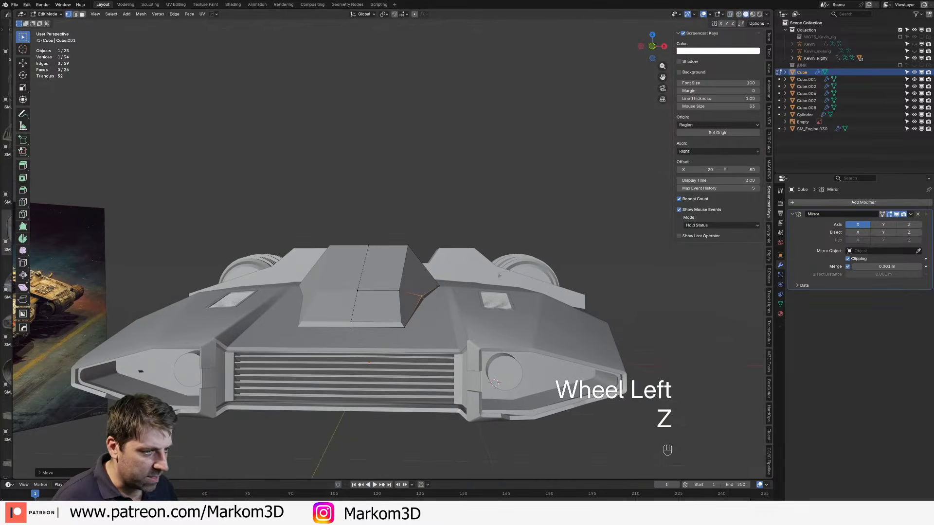
# Step: Review the canopy shape outside edit mode, then select the edge loop across its front slope in edit mode
pyautogui.press('Tab')
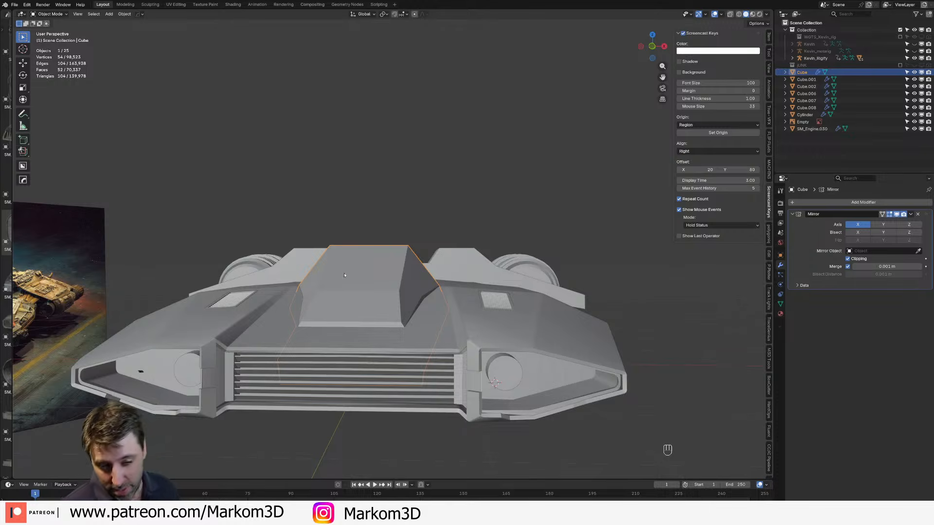
pyautogui.moveTo(464, 259); pyautogui.dragTo(486, 246, button='middle')
pyautogui.scroll(2, 413, 253)
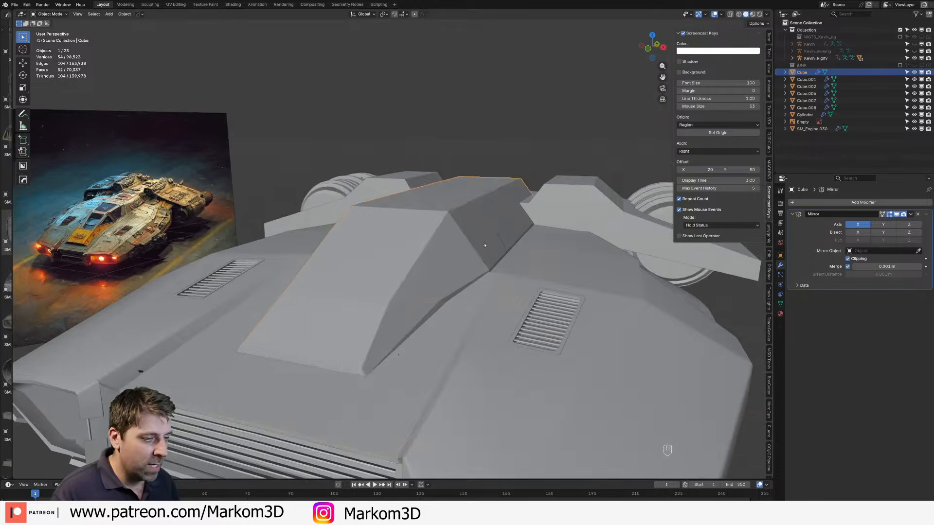
pyautogui.press('Tab')
pyautogui.press('2')
pyautogui.keyDown('alt'); pyautogui.click(411, 300); pyautogui.keyUp('alt')
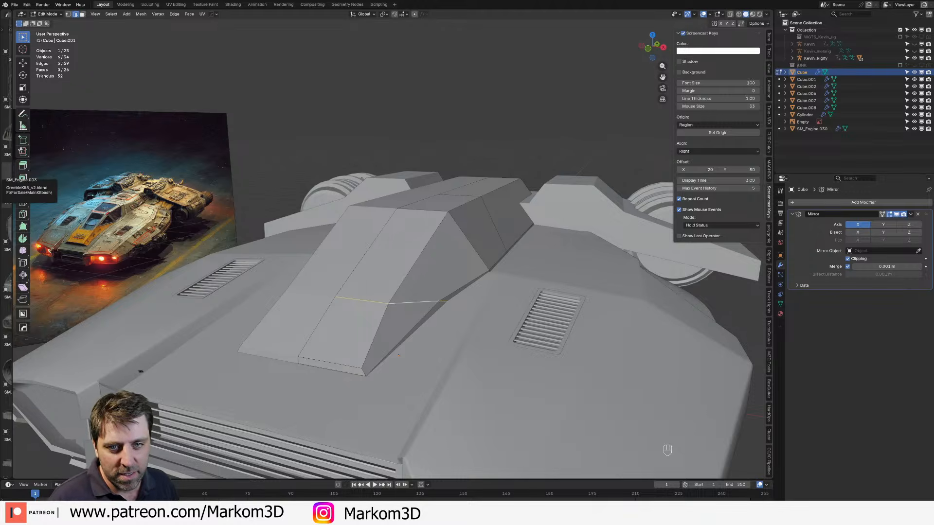
# Step: Inset the canopy's front side window face by 0.02 m
pyautogui.keyDown('shift'); pyautogui.moveTo(465, 280); pyautogui.dragTo(530, 355, button='middle'); pyautogui.keyUp('shift')
pyautogui.press('3')
pyautogui.click(454, 288)
pyautogui.scroll(2, 531, 356)
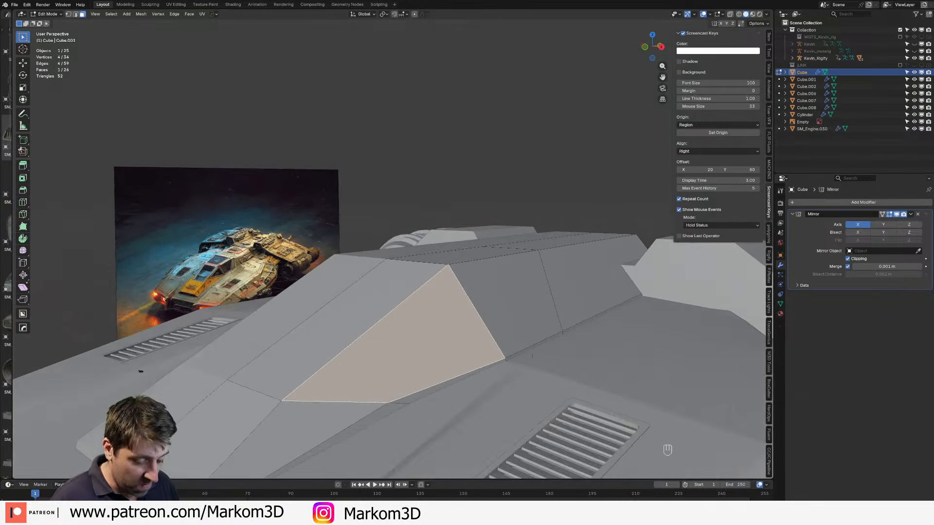
pyautogui.press('i')
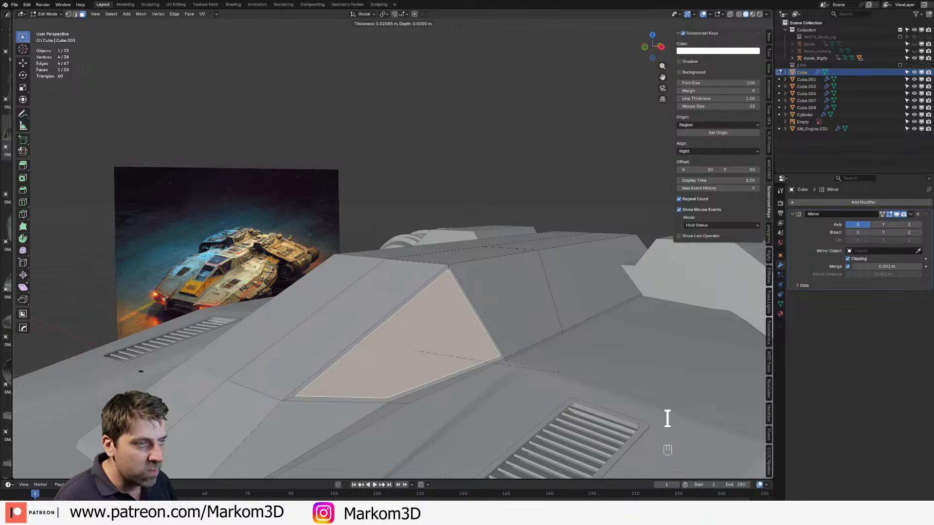
pyautogui.press('KP_Decimal')
pyautogui.press('KP_0')
pyautogui.press('KP_2')
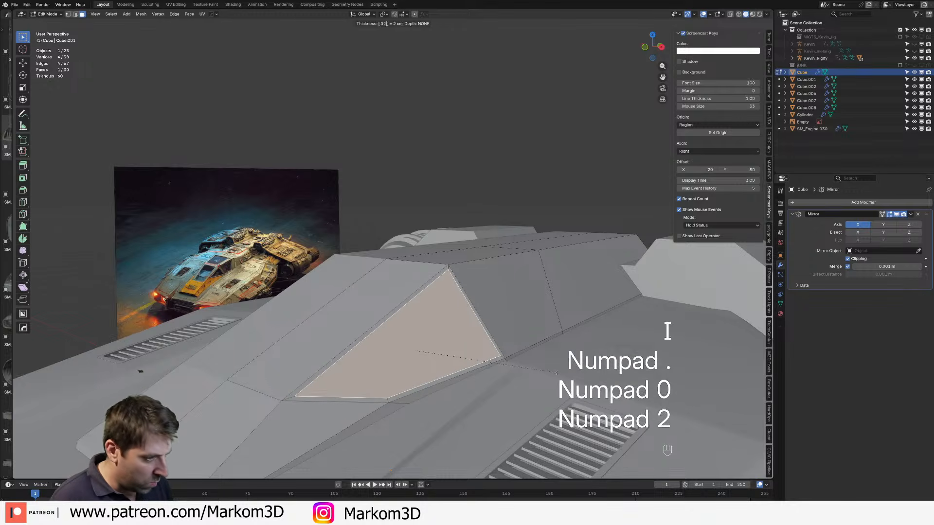
pyautogui.press('KP_Enter')
# Step: Inset the middle side window face behind it by 0.02 m
pyautogui.moveTo(528, 284); pyautogui.dragTo(473, 373, button='middle')
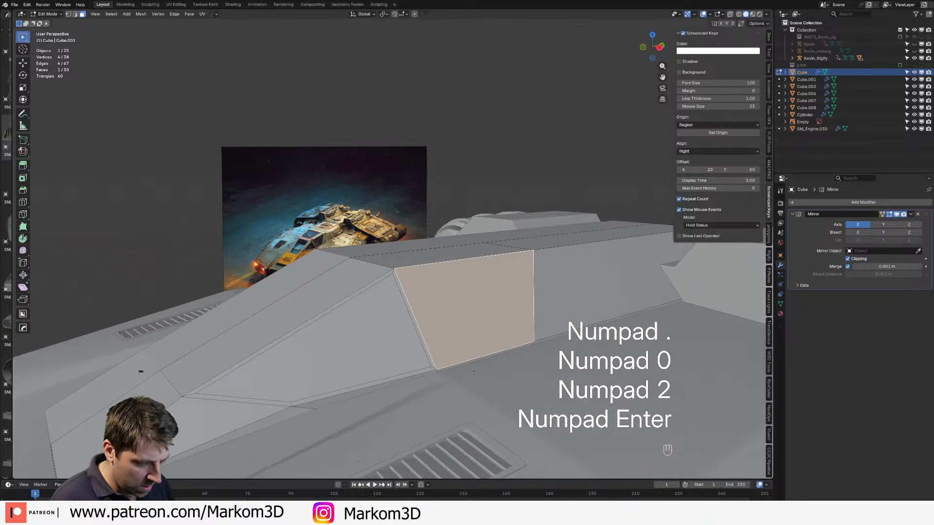
pyautogui.press('i')
pyautogui.press('KP_Decimal')
pyautogui.press('KP_0')
pyautogui.press('KP_2')
pyautogui.press('KP_Enter')
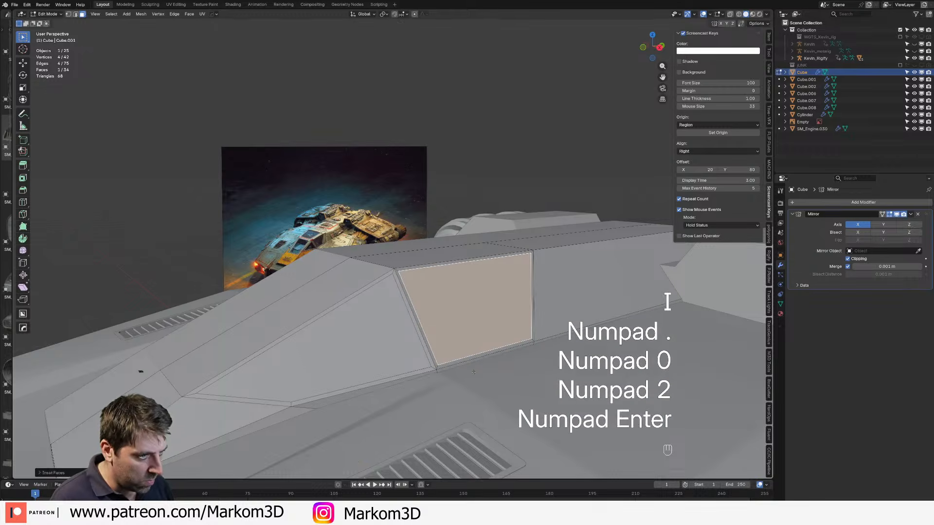
# Step: Inset the sloping windshield face and the adjoining roof face together by 0.02 m
pyautogui.click(324, 297)
pyautogui.keyDown('shift'); pyautogui.click(423, 260); pyautogui.keyUp('shift')
pyautogui.moveTo(423, 261); pyautogui.dragTo(387, 302, button='middle')
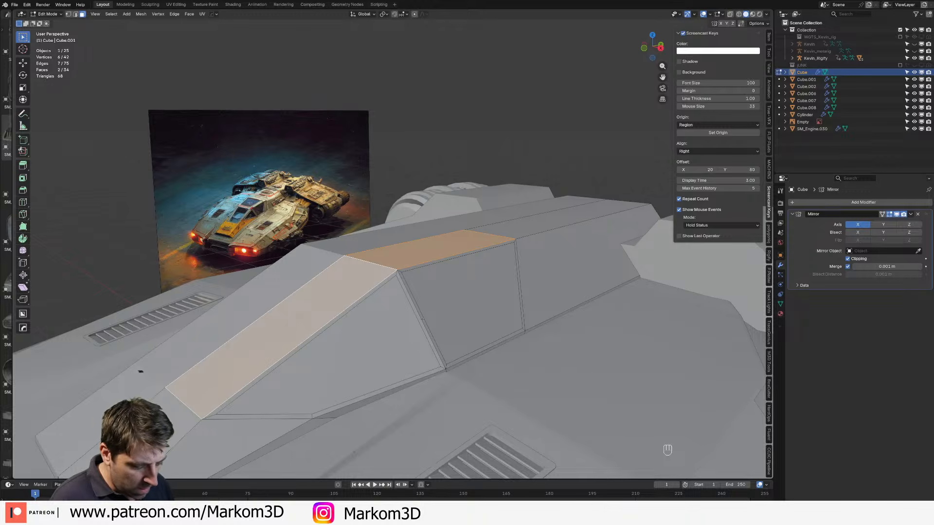
pyautogui.press('i')
pyautogui.press('KP_Decimal')
pyautogui.press('KP_0')
pyautogui.press('KP_5')
pyautogui.press('BackSpace')
pyautogui.press('KP_2')
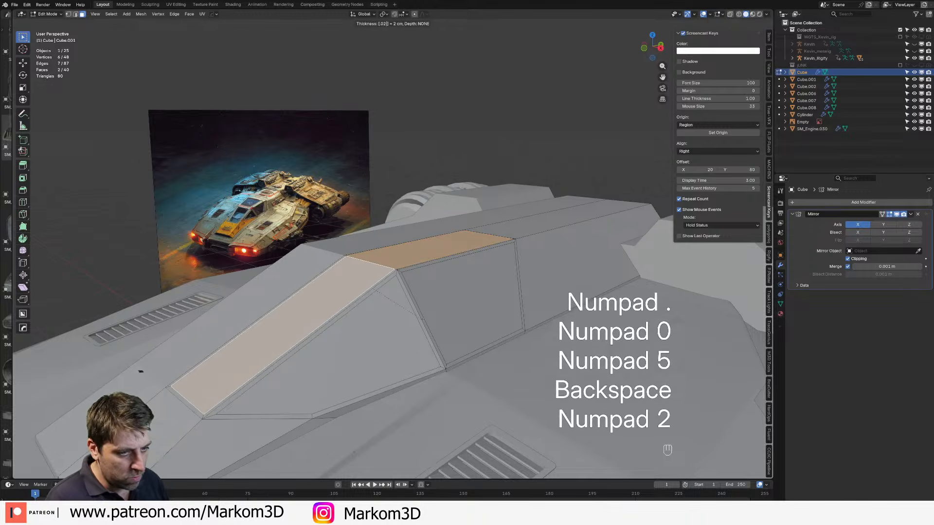
pyautogui.press('KP_Enter')
# Step: Delete the two narrow inset faces along the canopy's mirror centreline
pyautogui.moveTo(319, 264)
pyautogui.mouseDown(button='middle')
pyautogui.moveTo(335, 252)
pyautogui.moveTo(318, 264)
pyautogui.mouseUp(button='middle')
pyautogui.press('3')
pyautogui.click(303, 274)
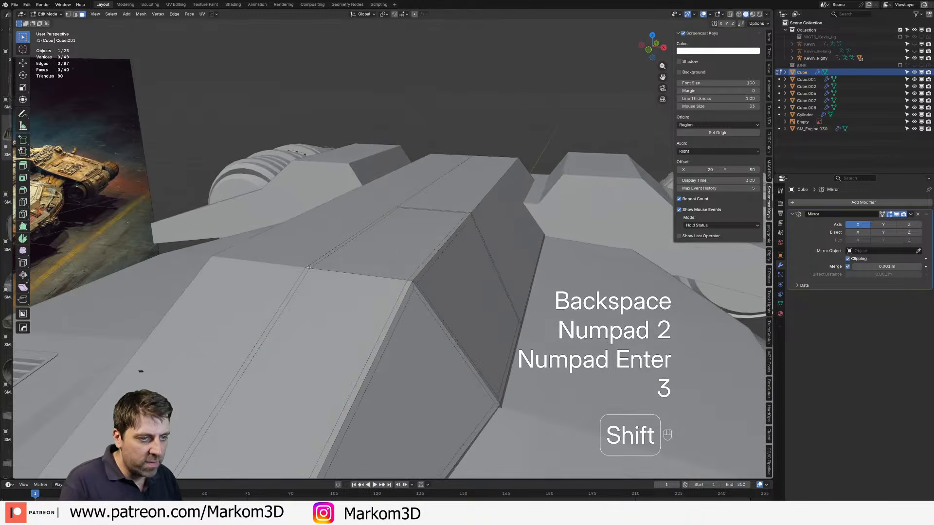
pyautogui.keyDown('shift'); pyautogui.click(311, 266); pyautogui.keyUp('shift')
pyautogui.press('Delete')
pyautogui.click(309, 268)
pyautogui.press('2')
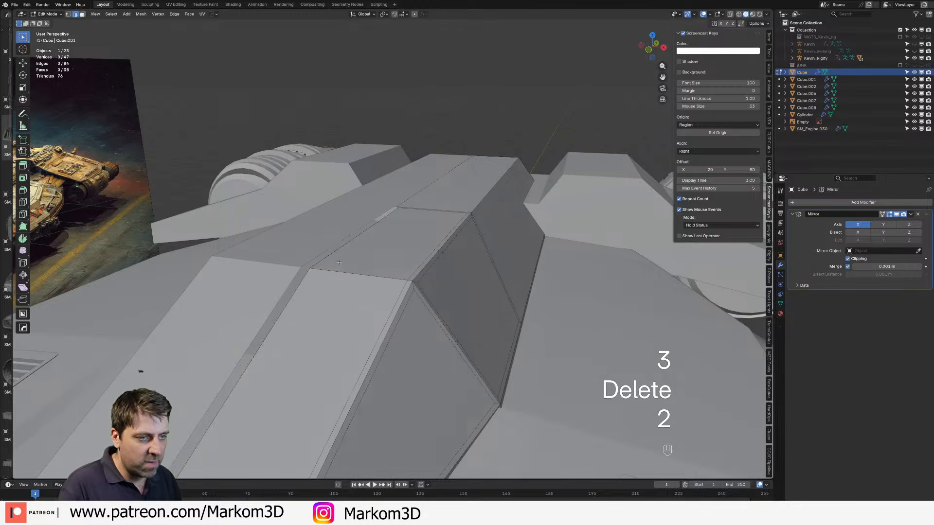
# Step: Move the open edges beside the centre gap along global X onto the mirror plane
pyautogui.keyDown('alt'); pyautogui.click(325, 260); pyautogui.keyUp('alt')
pyautogui.scroll(-2, 420, 343)
pyautogui.press('g')
pyautogui.press('y')
pyautogui.press('x')
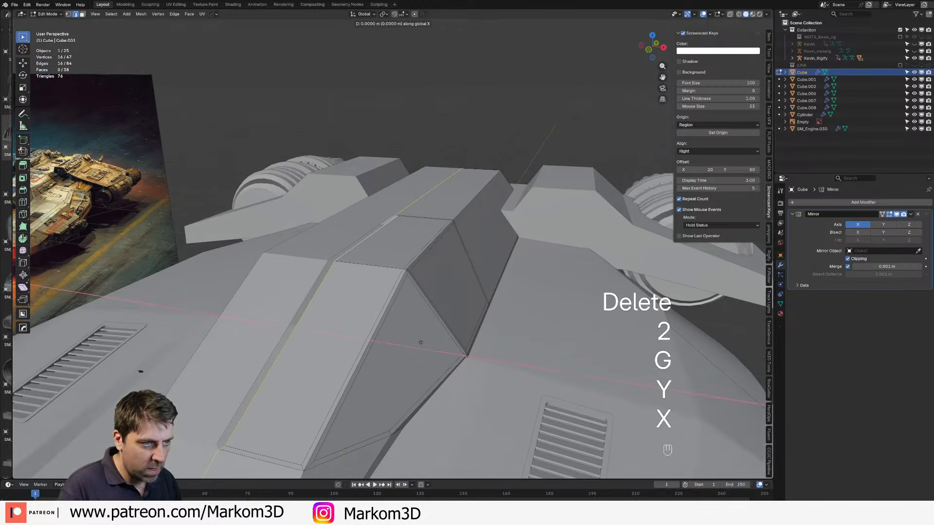
pyautogui.click(390, 354)
# Step: Review the closed canopy centre and select its window faces one at a time, finishing with the rear side face
pyautogui.press('Tab')
pyautogui.moveTo(390, 354); pyautogui.dragTo(511, 237, button='middle')
pyautogui.press('Tab')
pyautogui.press('3')
pyautogui.click(321, 321)
pyautogui.keyDown('shift'); pyautogui.click(368, 371); pyautogui.keyUp('shift')
pyautogui.click(512, 236)
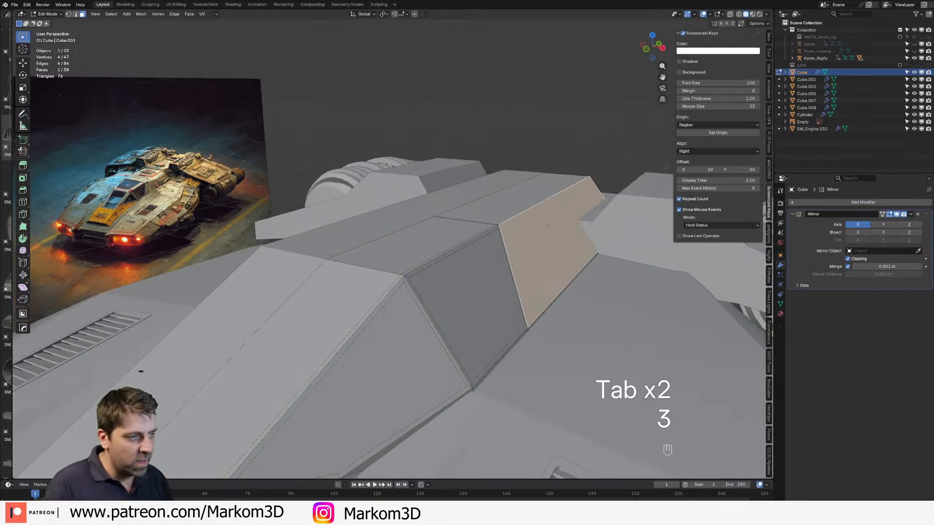
# Step: Select the edges along the canopy's upper side corner from the nose to the rear
pyautogui.keyDown('shift'); pyautogui.moveTo(327, 389); pyautogui.dragTo(351, 357, button='middle'); pyautogui.keyUp('shift')
pyautogui.press('2')
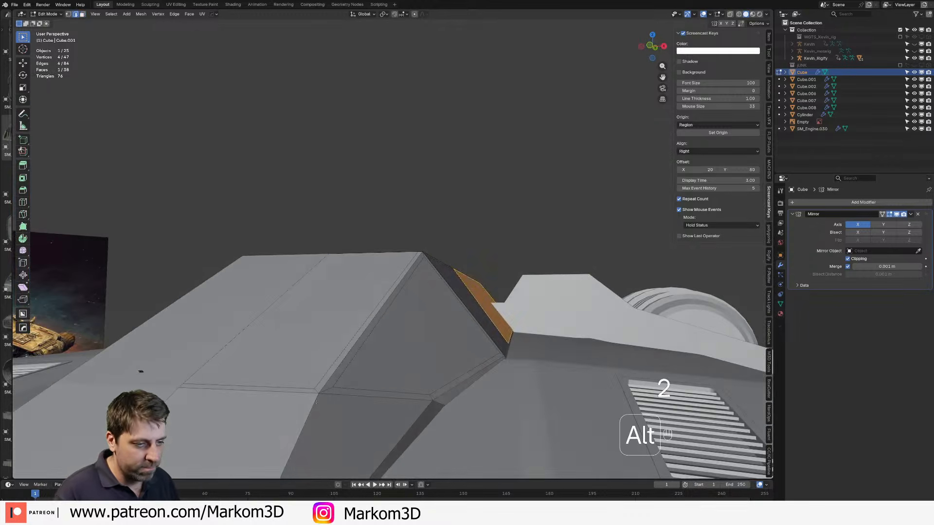
pyautogui.keyDown('alt'); pyautogui.click(319, 401); pyautogui.keyUp('alt')
pyautogui.keyDown('alt'); pyautogui.keyDown('shift'); pyautogui.click(322, 391); pyautogui.keyUp('shift'); pyautogui.keyUp('alt')
pyautogui.keyDown('alt'); pyautogui.keyDown('shift'); pyautogui.click(322, 392); pyautogui.keyUp('shift'); pyautogui.keyUp('alt')
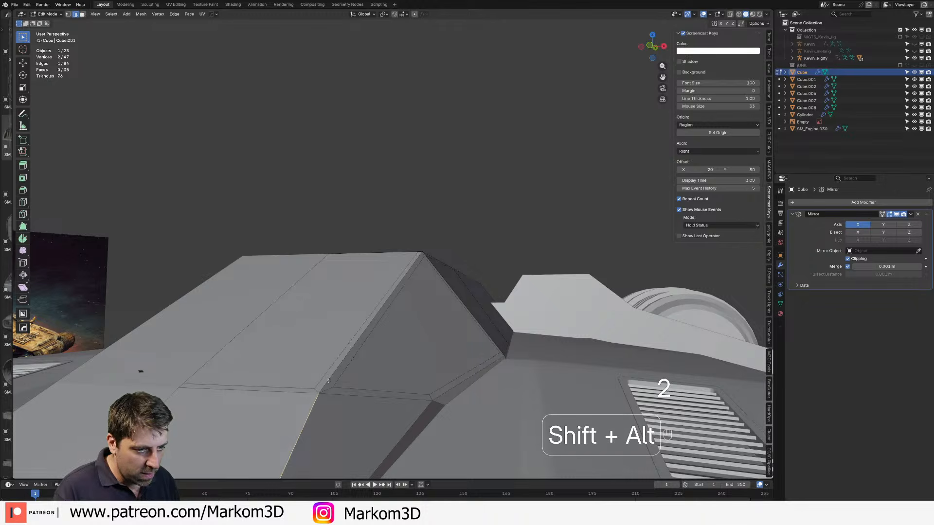
pyautogui.keyDown('alt'); pyautogui.keyDown('shift'); pyautogui.click(323, 391); pyautogui.keyUp('shift'); pyautogui.keyUp('alt')
pyautogui.moveTo(323, 392); pyautogui.dragTo(226, 388, button='middle')
pyautogui.moveTo(420, 267); pyautogui.dragTo(527, 275, button='middle')
pyautogui.keyDown('alt'); pyautogui.keyDown('shift'); pyautogui.click(527, 275); pyautogui.keyUp('shift'); pyautogui.keyUp('alt')
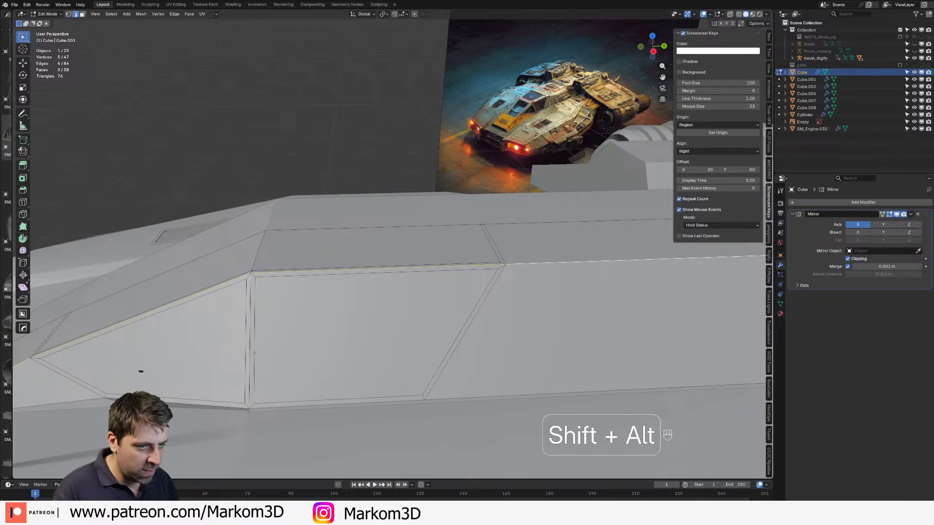
# Step: Add the divider between the front and middle side windows and the crosswise front edge to the selection
pyautogui.keyDown('alt'); pyautogui.keyDown('shift'); pyautogui.click(254, 264); pyautogui.keyUp('shift'); pyautogui.keyUp('alt')
pyautogui.moveTo(253, 264); pyautogui.dragTo(559, 306, button='middle')
pyautogui.keyDown('alt'); pyautogui.keyDown('shift'); pyautogui.click(315, 329); pyautogui.keyUp('shift'); pyautogui.keyUp('alt')
pyautogui.scroll(-5, 363, 350)
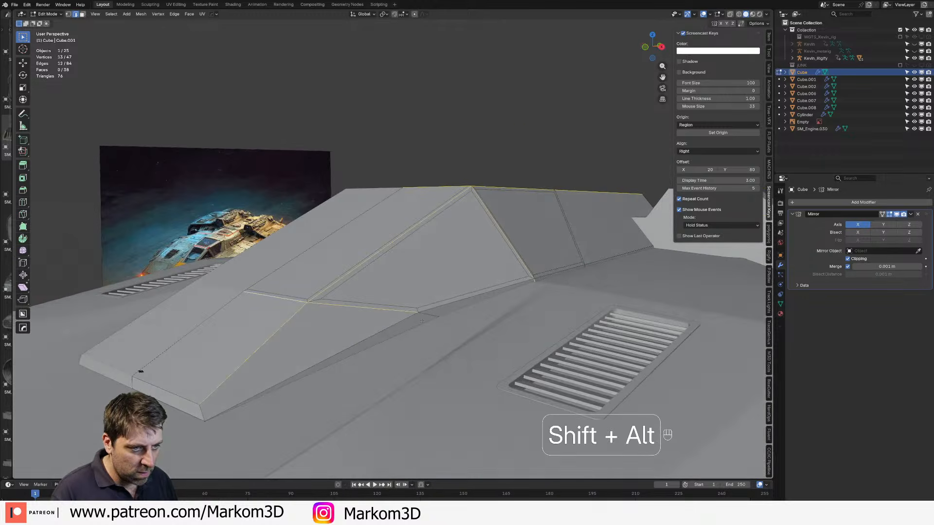
# Step: Add the nose-to-window divider and the lower side edges back to the canopy's rear to the edge selection
pyautogui.keyDown('alt'); pyautogui.keyDown('shift'); pyautogui.click(431, 315); pyautogui.keyUp('shift'); pyautogui.keyUp('alt')
pyautogui.moveTo(430, 315); pyautogui.dragTo(366, 346, button='middle')
pyautogui.keyDown('shift'); pyautogui.moveTo(366, 346); pyautogui.dragTo(336, 370, button='middle'); pyautogui.keyUp('shift')
pyautogui.moveTo(336, 369); pyautogui.dragTo(356, 368, button='middle')
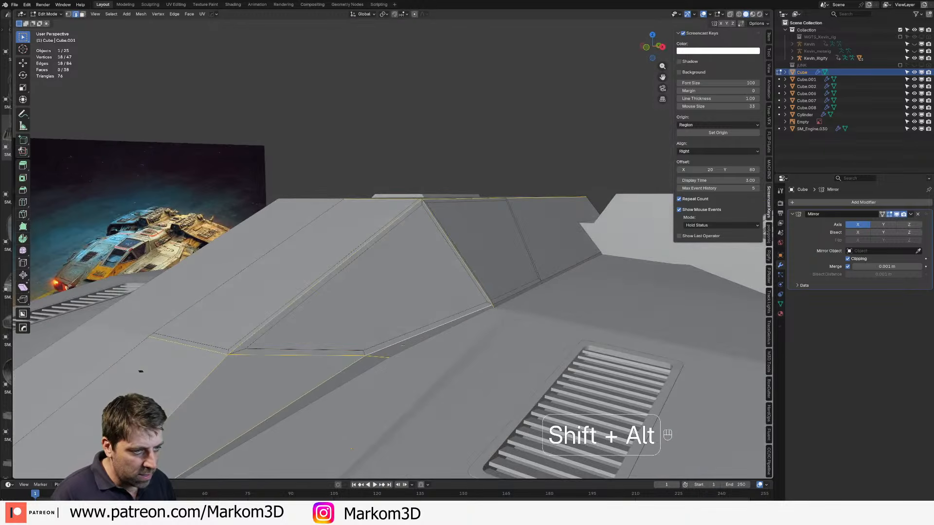
pyautogui.keyDown('shift'); pyautogui.moveTo(403, 345); pyautogui.dragTo(363, 363, button='middle'); pyautogui.keyUp('shift')
pyautogui.keyDown('alt'); pyautogui.keyDown('shift'); pyautogui.click(480, 309); pyautogui.keyUp('shift'); pyautogui.keyUp('alt')
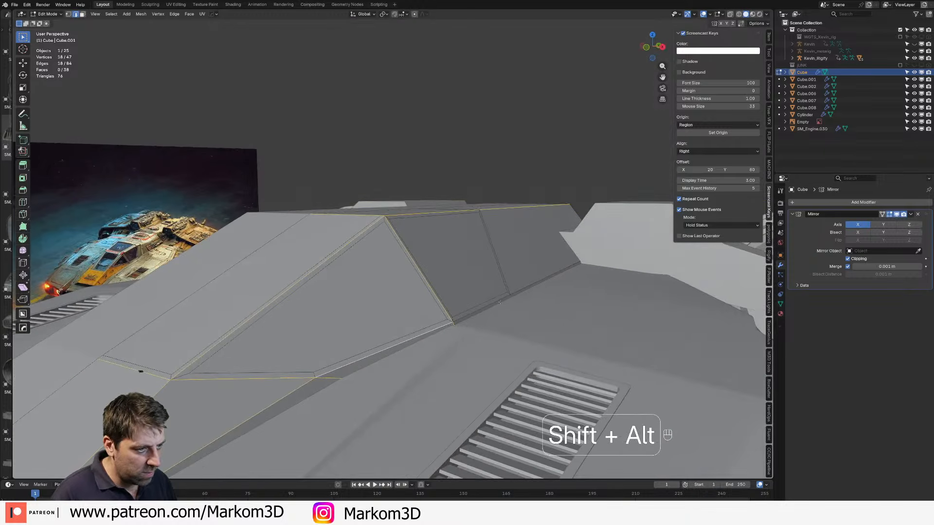
pyautogui.keyDown('alt'); pyautogui.keyDown('shift'); pyautogui.click(535, 279); pyautogui.keyUp('shift'); pyautogui.keyUp('alt')
pyautogui.keyDown('shift'); pyautogui.moveTo(253, 408); pyautogui.dragTo(436, 307, button='middle'); pyautogui.keyUp('shift')
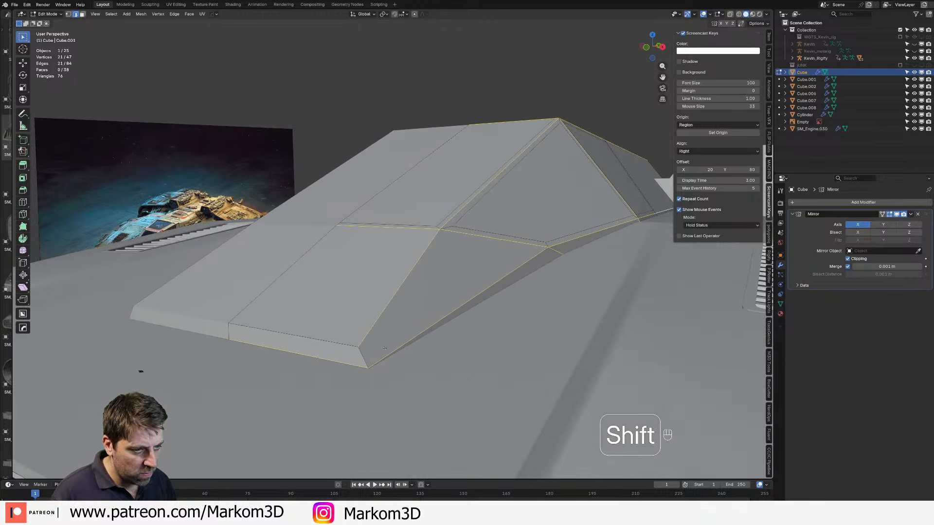
pyautogui.keyDown('shift'); pyautogui.moveTo(554, 324); pyautogui.dragTo(395, 453, button='middle'); pyautogui.keyUp('shift')
pyautogui.keyDown('shift'); pyautogui.moveTo(509, 420); pyautogui.dragTo(529, 393, button='middle'); pyautogui.keyUp('shift')
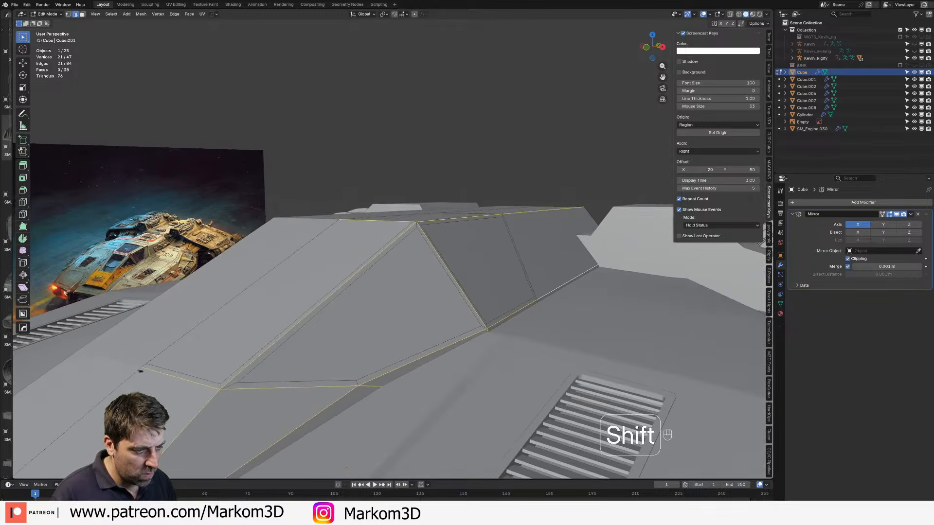
# Step: Bevel the selected canopy frame edges with 2 segments and an offset of about 0.006 m
pyautogui.hotkey('ctrl', 'b')
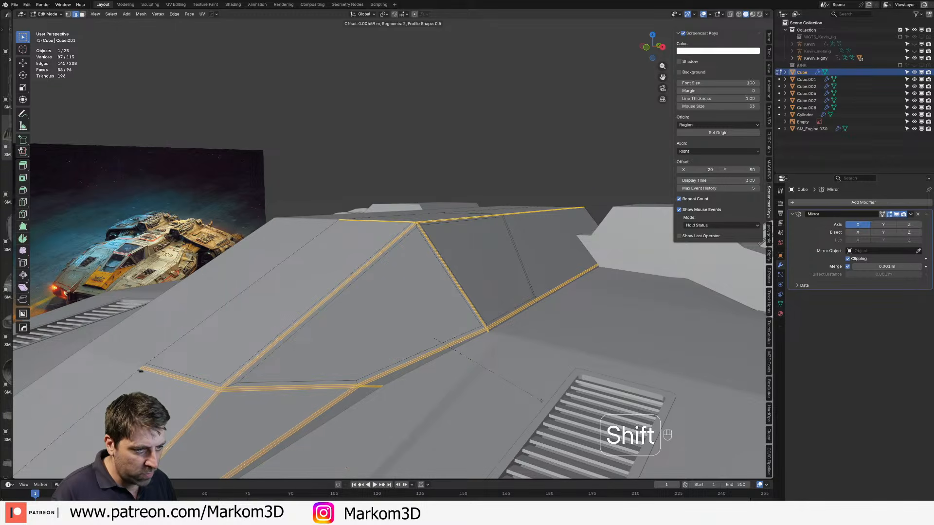
pyautogui.click(540, 400)
pyautogui.press('Tab')
pyautogui.moveTo(541, 400); pyautogui.dragTo(439, 258, button='middle')
# Step: Select the front and middle window faces on the canopy's top and side and separate them into their own object
pyautogui.press('Tab')
pyautogui.press('3')
pyautogui.click(400, 301)
pyautogui.scroll(4, 438, 253)
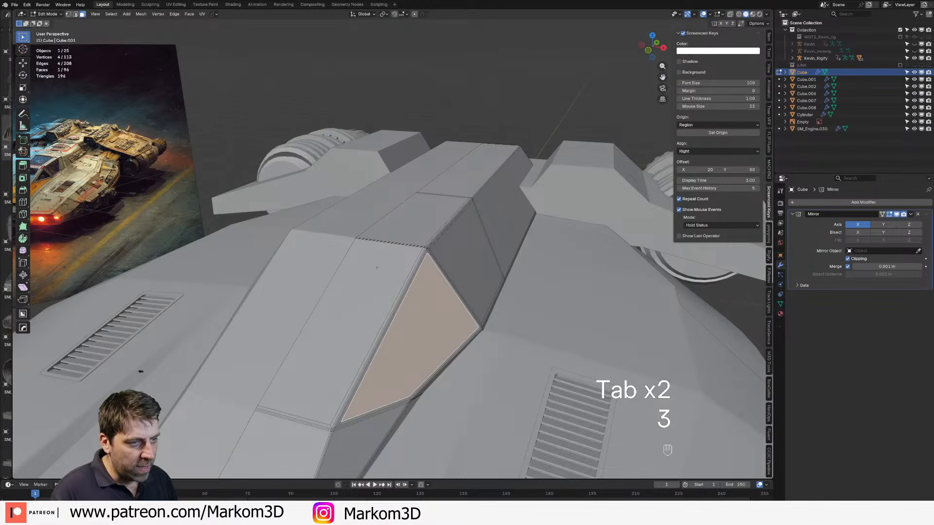
pyautogui.click(434, 267)
pyautogui.click(402, 282)
pyautogui.keyDown('shift'); pyautogui.click(450, 296); pyautogui.keyUp('shift')
pyautogui.keyDown('shift'); pyautogui.click(486, 263); pyautogui.keyUp('shift')
pyautogui.keyDown('shift'); pyautogui.click(452, 206); pyautogui.keyUp('shift')
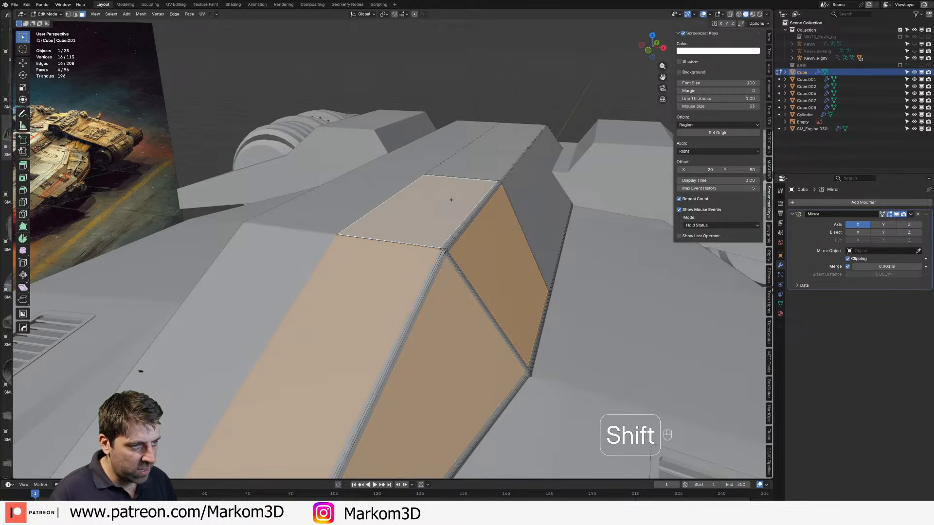
pyautogui.press('p')
pyautogui.click(481, 326)
pyautogui.press('Tab')
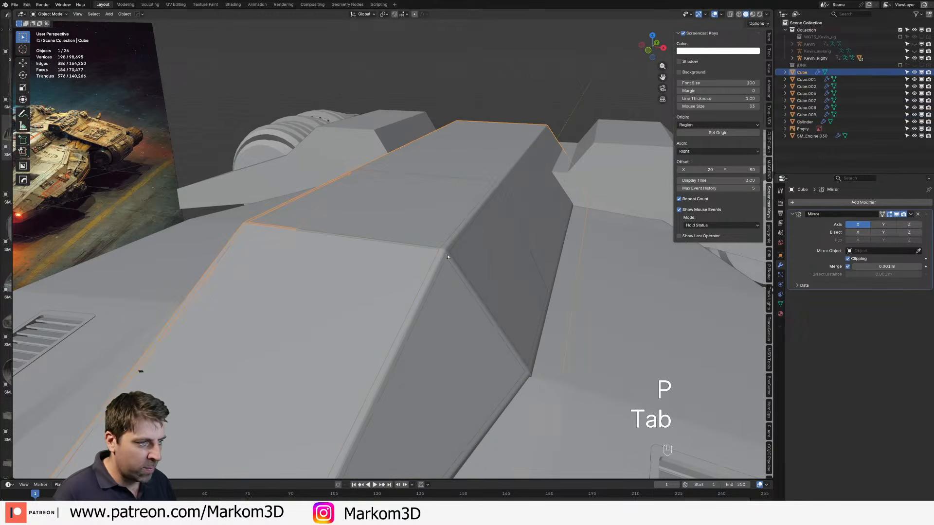
# Step: Add a Solidify modifier to the remaining canopy frame and set its offset to 0
pyautogui.press('Tab')
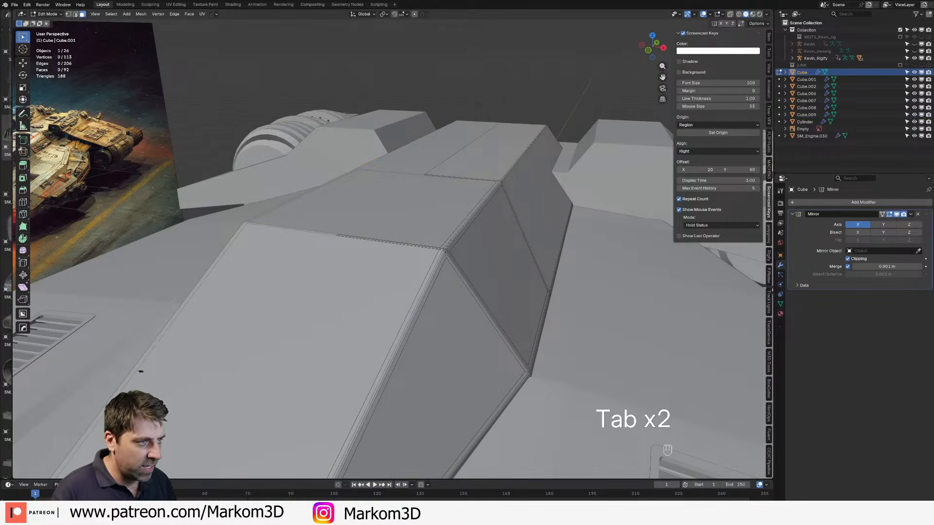
pyautogui.press('Tab')
pyautogui.click(829, 202)
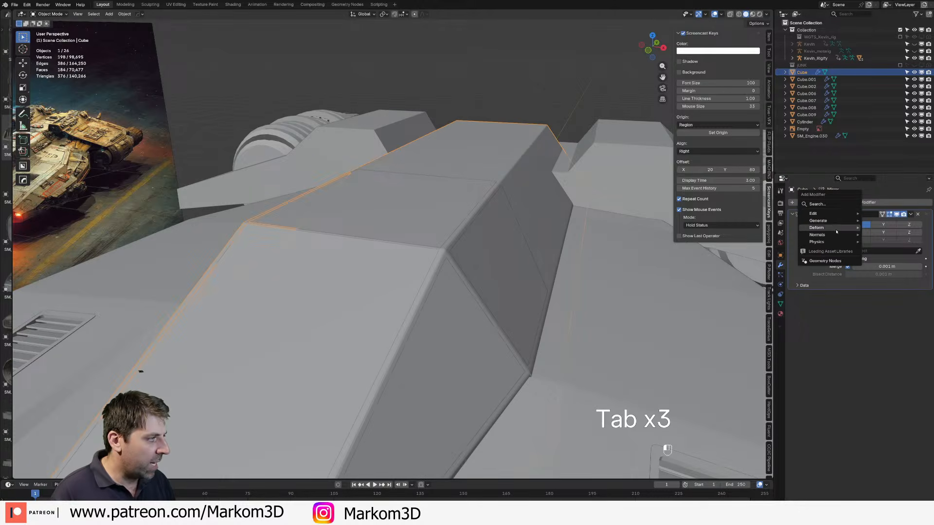
pyautogui.moveTo(836, 221)
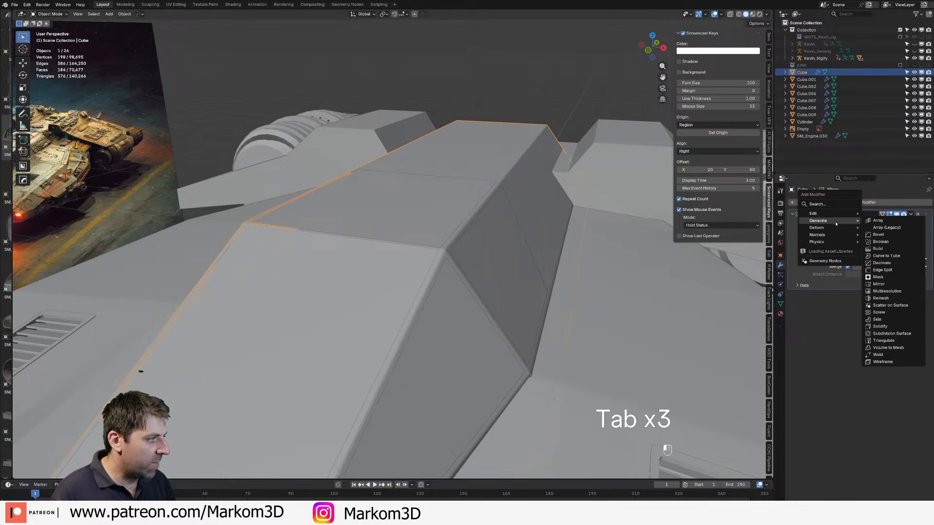
pyautogui.click(876, 326)
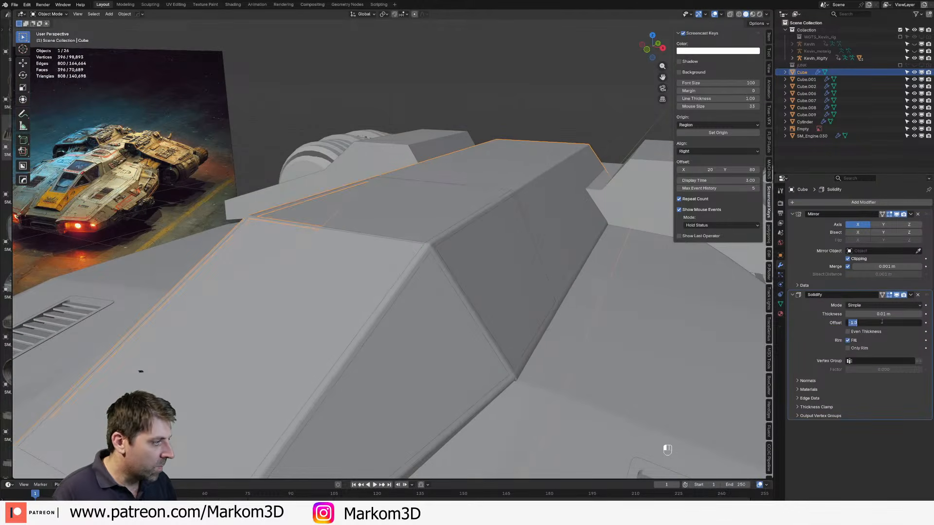
pyautogui.write('0')
pyautogui.press('Return')
pyautogui.scroll(-10, 642, 283)
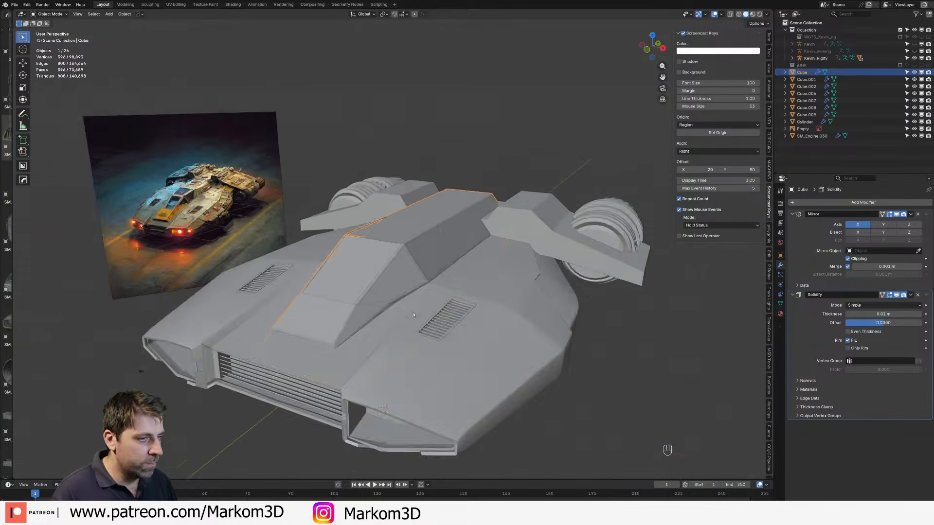
# Step: Examine the canopy frame and the surrounding hull from the front and side against the reference image
pyautogui.click(484, 358)
pyautogui.moveTo(484, 359); pyautogui.dragTo(450, 318, button='middle')
pyautogui.scroll(2, 416, 284)
pyautogui.click(448, 321)
pyautogui.press('Tab')
pyautogui.scroll(3, 436, 332)
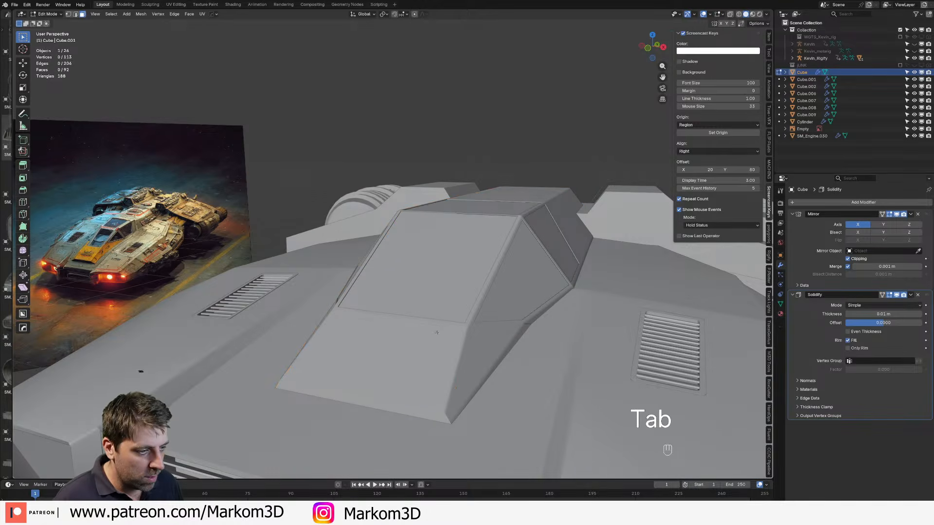
pyautogui.press('Tab')
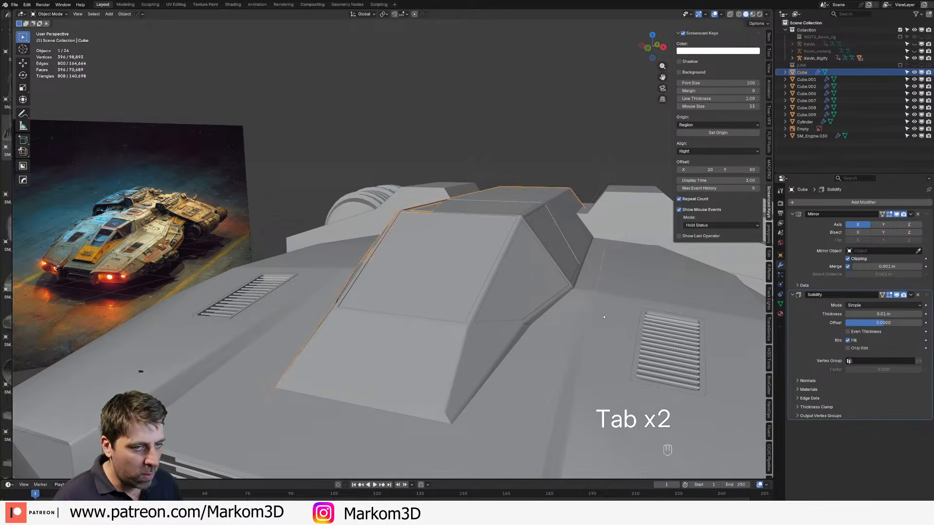
pyautogui.keyDown('shift'); pyautogui.moveTo(662, 385); pyautogui.dragTo(506, 349, button='middle'); pyautogui.keyUp('shift')
pyautogui.click(506, 349)
pyautogui.scroll(-3, 506, 349)
pyautogui.press('Tab')
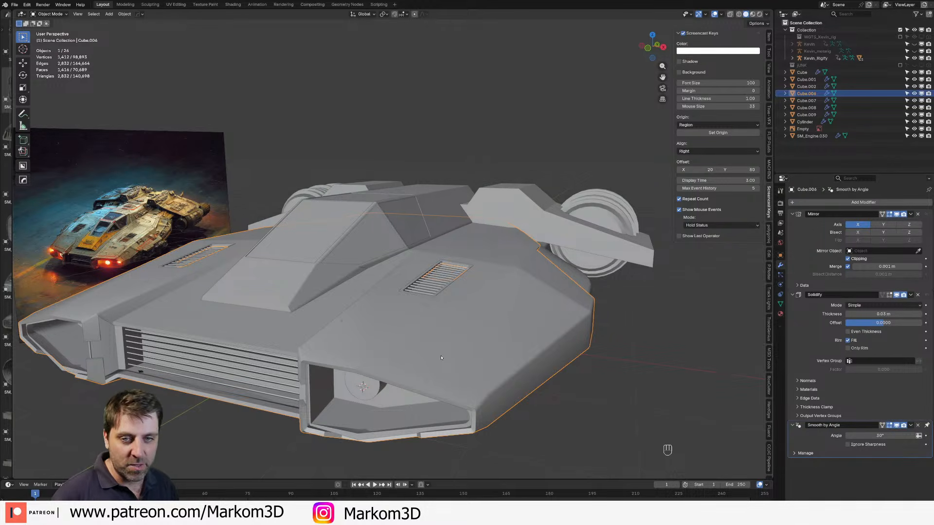
pyautogui.moveTo(474, 309); pyautogui.dragTo(465, 335, button='middle')
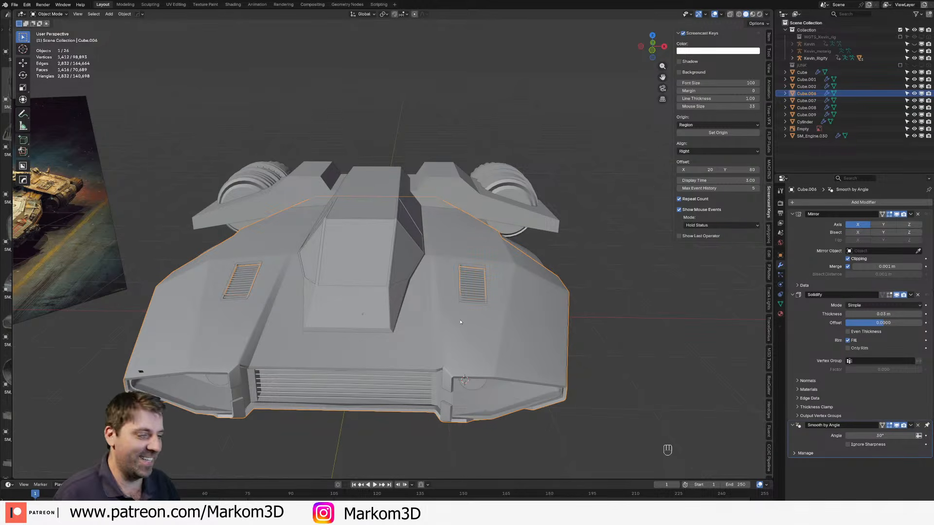
pyautogui.moveTo(461, 322); pyautogui.dragTo(393, 295, button='middle')
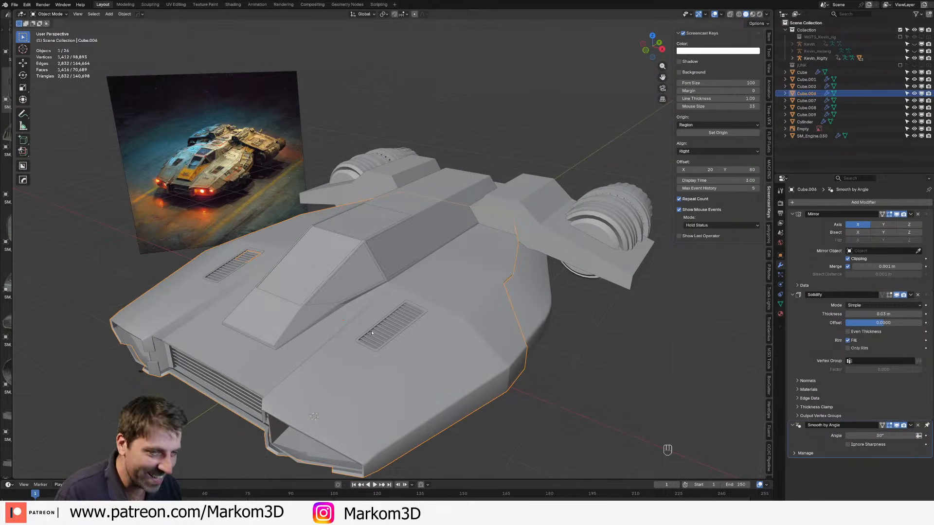
# Step: Turn off the canopy frame's Solidify modifier display in Edit Mode and open its mesh for editing
pyautogui.scroll(6, 427, 264)
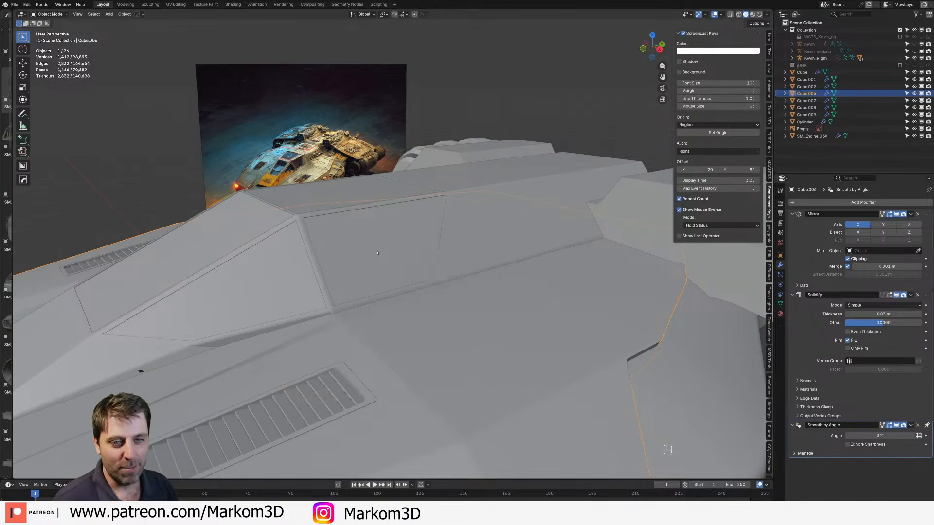
pyautogui.click(473, 232)
pyautogui.keyDown('shift'); pyautogui.moveTo(501, 228); pyautogui.dragTo(466, 249, button='middle'); pyautogui.keyUp('shift')
pyautogui.press('Tab')
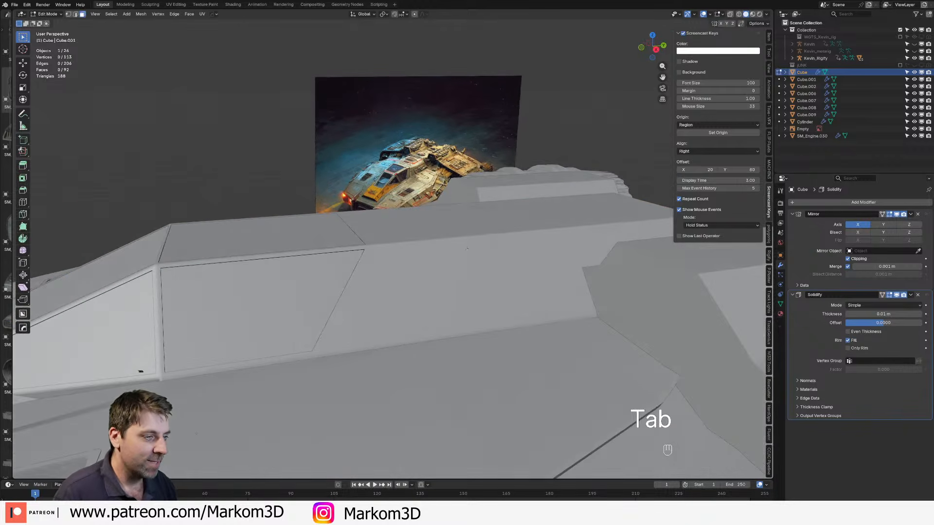
pyautogui.press('Tab')
pyautogui.press('Tab')
pyautogui.press('Tab')
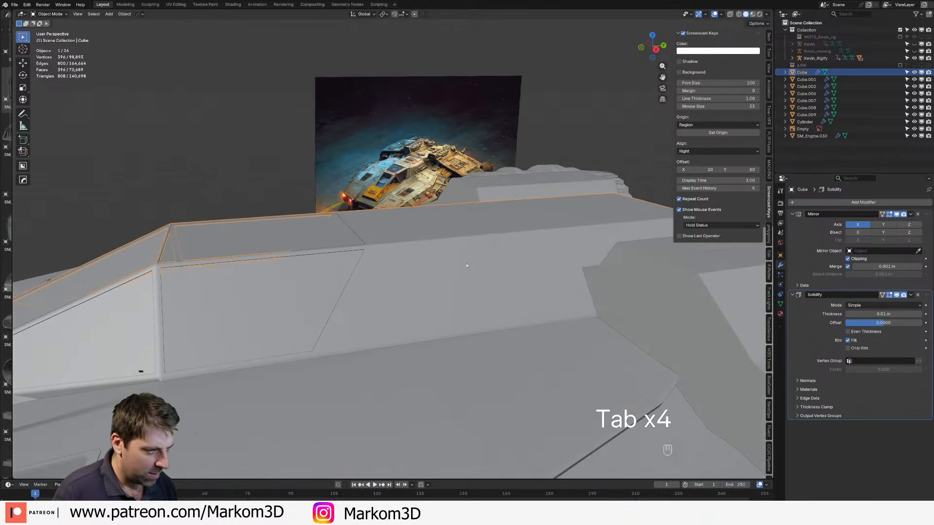
pyautogui.click(888, 295)
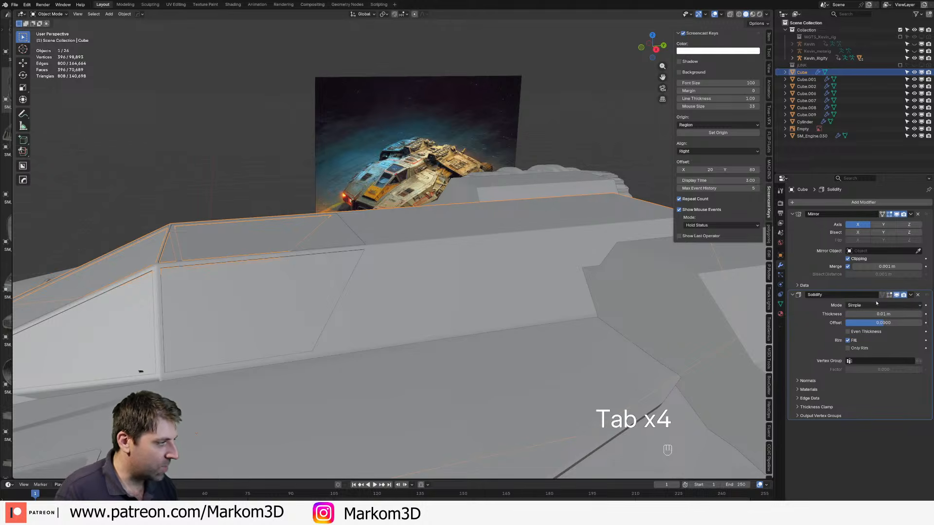
pyautogui.press('Tab')
# Step: Add a loop cut across the canopy's rear section and slide it forward to just behind the middle window
pyautogui.moveTo(474, 270); pyautogui.dragTo(447, 275, button='middle')
pyautogui.hotkey('ctrl', 'r')
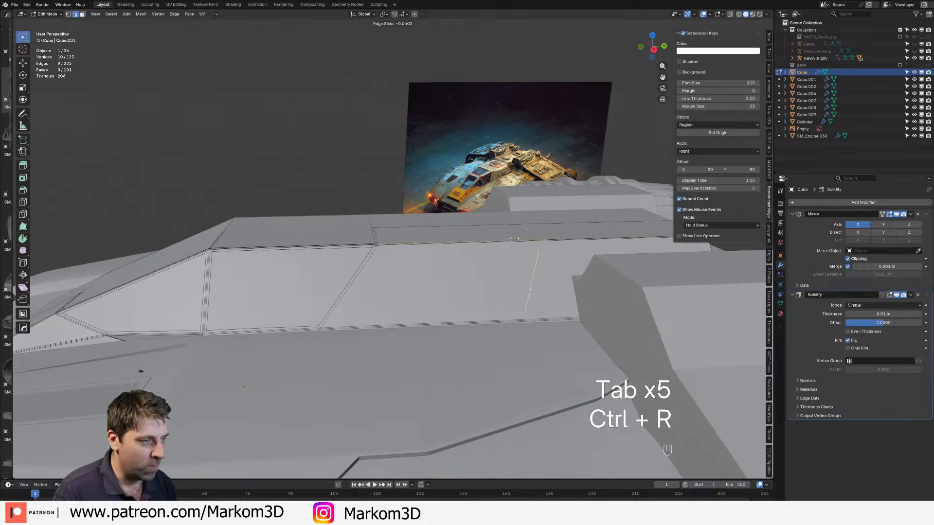
pyautogui.click(422, 254)
pyautogui.moveTo(455, 410); pyautogui.dragTo(462, 396, button='middle')
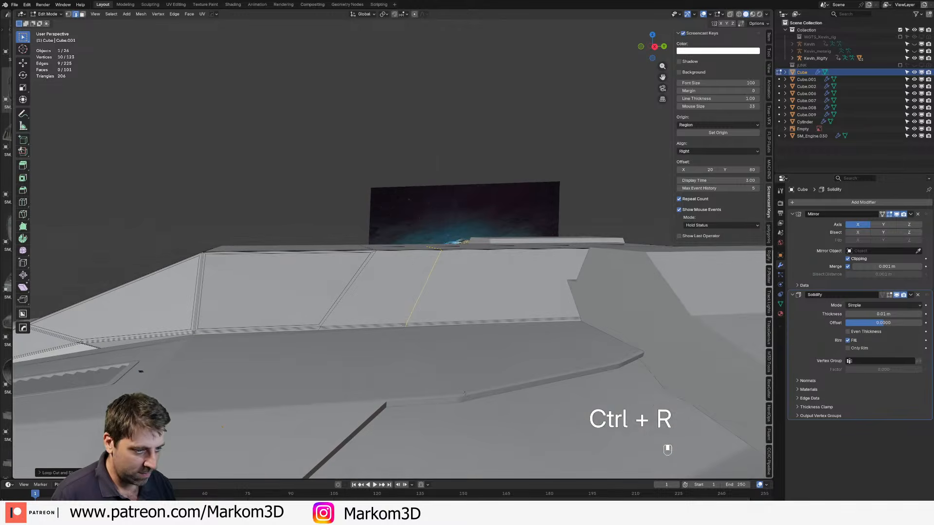
# Step: Flatten the new edge loop by scaling it to 0 along the global Y axis
pyautogui.press('s')
pyautogui.press('x')
pyautogui.press('y')
pyautogui.press('KP_0')
pyautogui.press('KP_Enter')
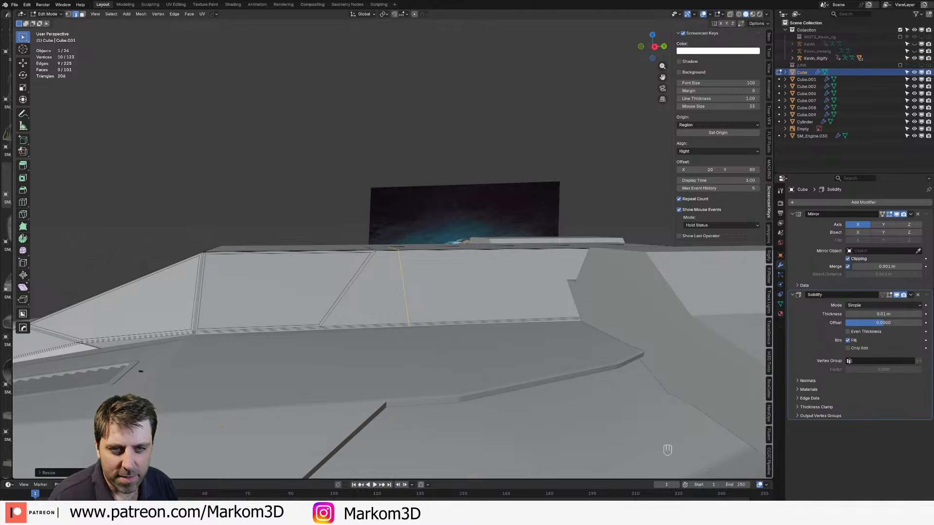
pyautogui.moveTo(361, 212); pyautogui.dragTo(502, 256, button='middle')
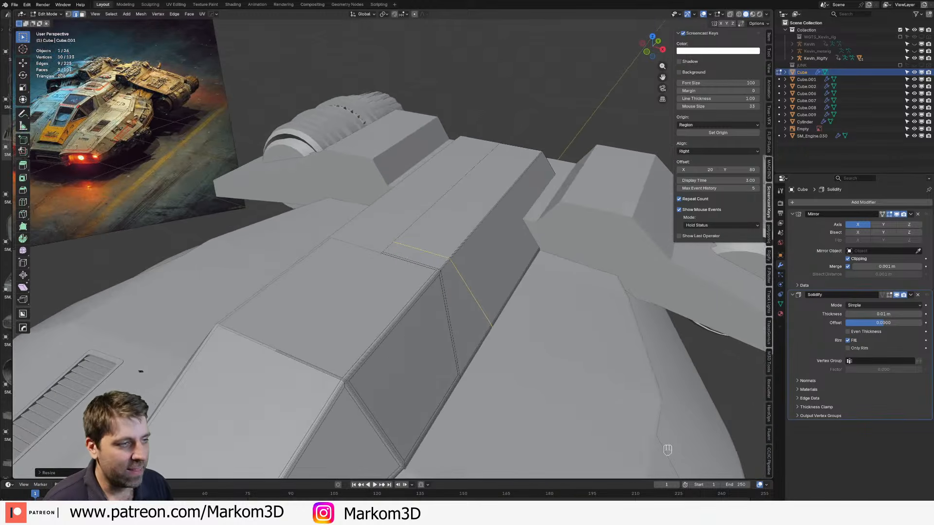
pyautogui.moveTo(483, 141); pyautogui.dragTo(449, 275, button='middle')
# Step: Examine the engine mount's wing shape and how it meets the hull and engines from several sides
pyautogui.press('Tab')
pyautogui.click(540, 268)
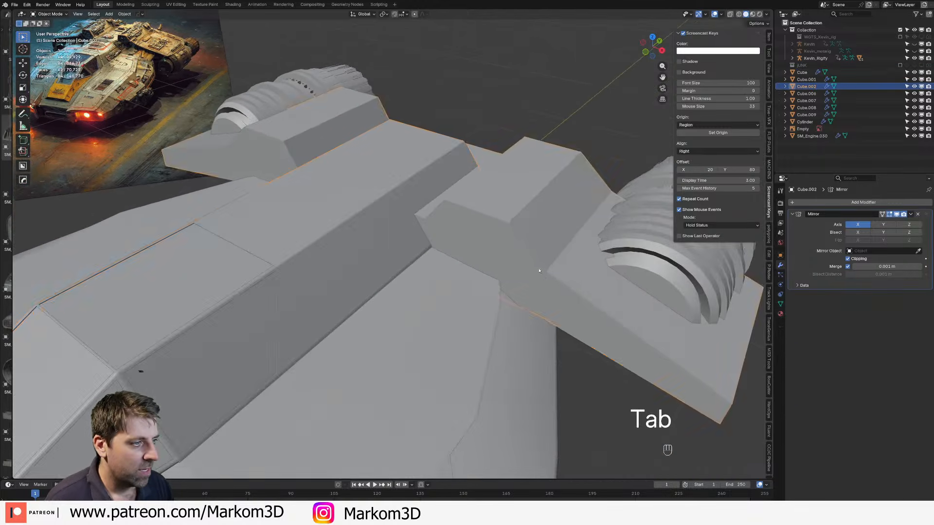
pyautogui.moveTo(538, 271); pyautogui.dragTo(528, 319, button='middle')
pyautogui.moveTo(573, 272); pyautogui.dragTo(504, 273, button='middle')
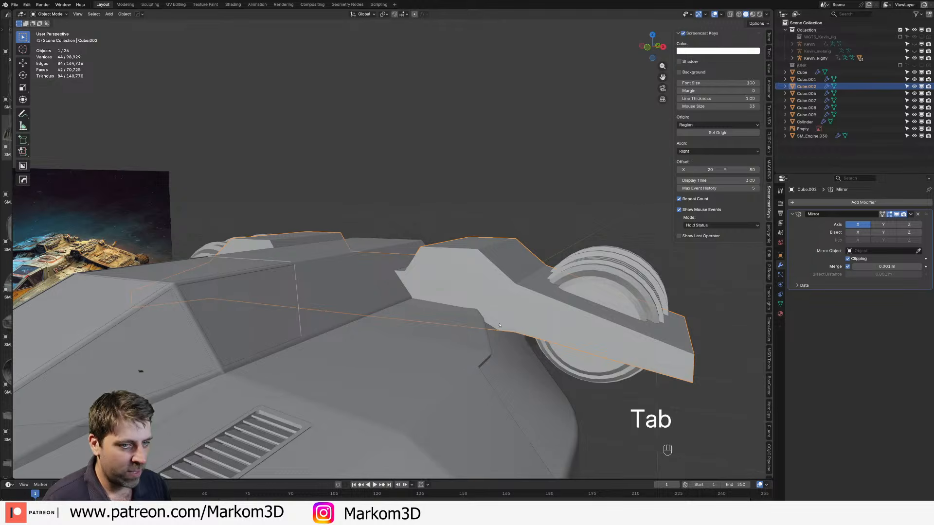
pyautogui.moveTo(611, 291); pyautogui.dragTo(448, 281, button='middle')
pyautogui.press('Tab')
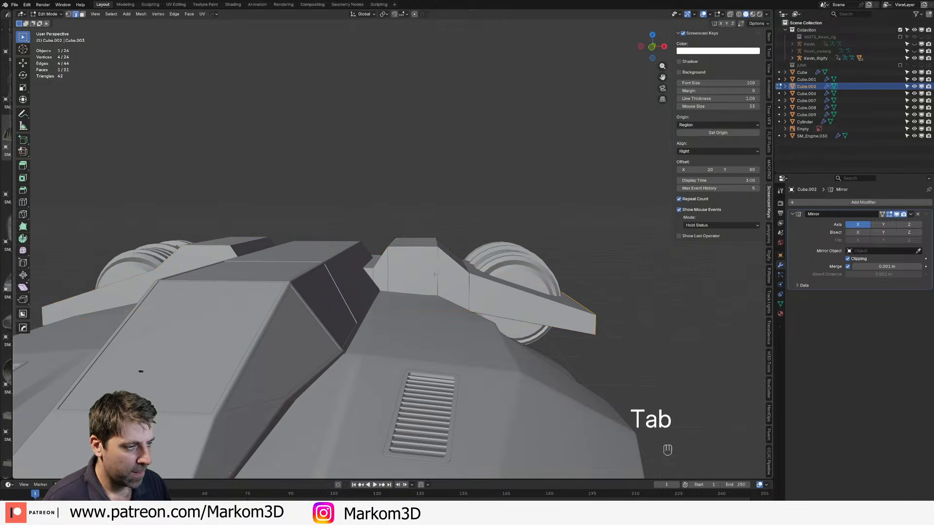
pyautogui.moveTo(435, 274); pyautogui.dragTo(449, 250, button='middle')
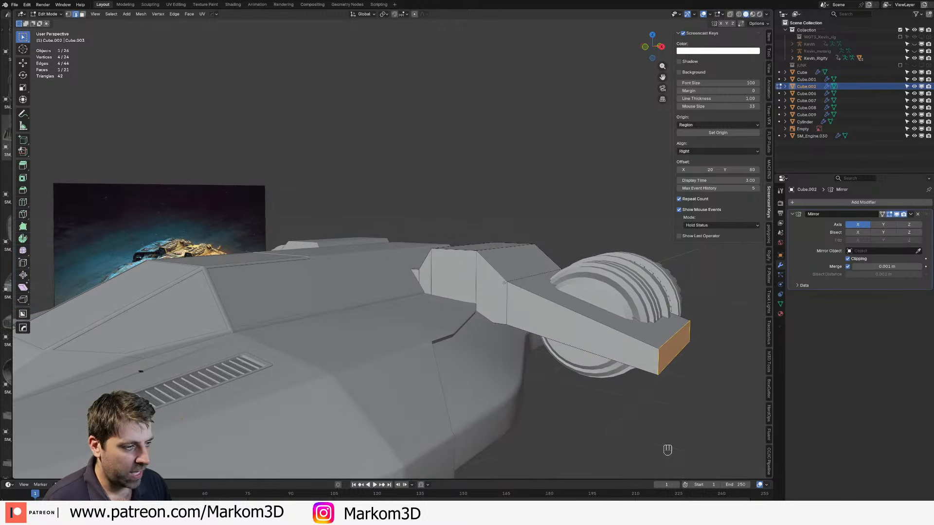
pyautogui.moveTo(504, 283); pyautogui.dragTo(566, 340, button='middle')
pyautogui.hscroll(-4, 566, 341)
pyautogui.press('Tab')
pyautogui.moveTo(423, 279); pyautogui.dragTo(294, 335, button='middle')
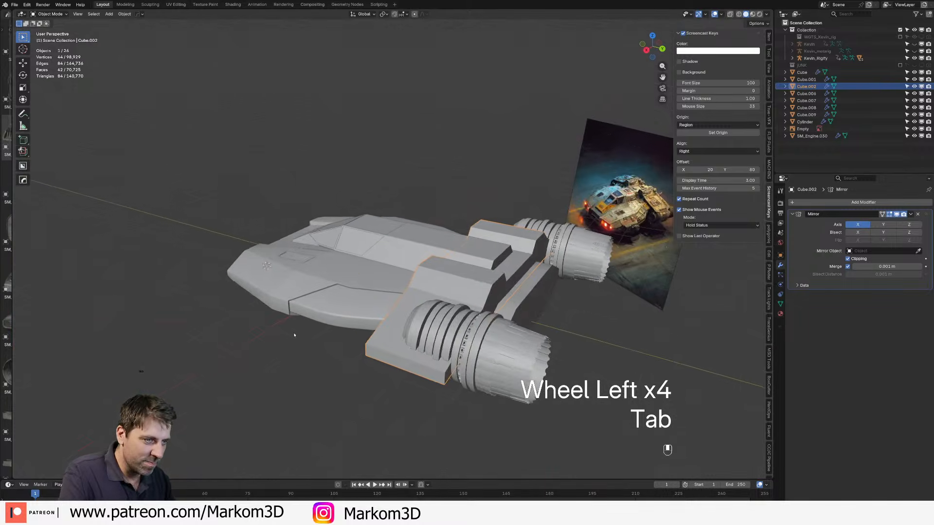
# Step: Move the mirrored engines in top view about 1.26 m inward toward the ship's centre line
pyautogui.click(483, 343)
pyautogui.press('KP_7')
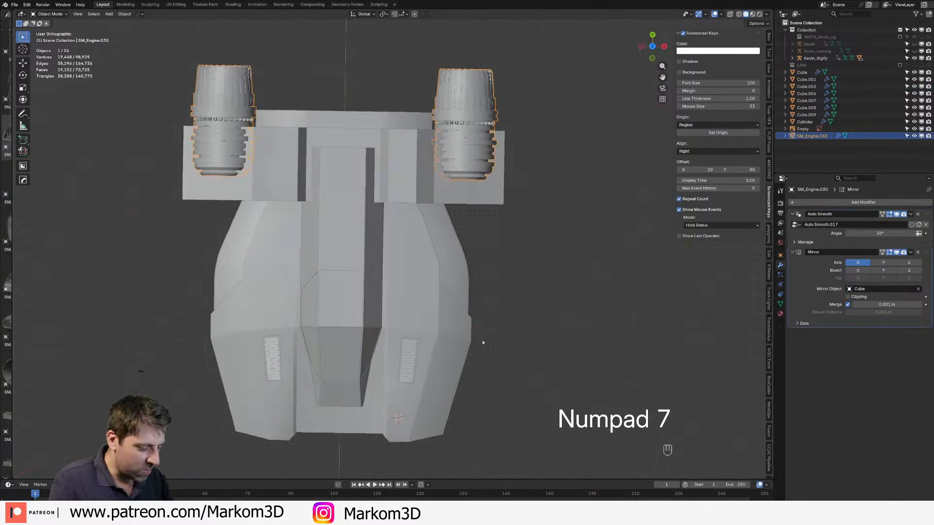
pyautogui.press('g')
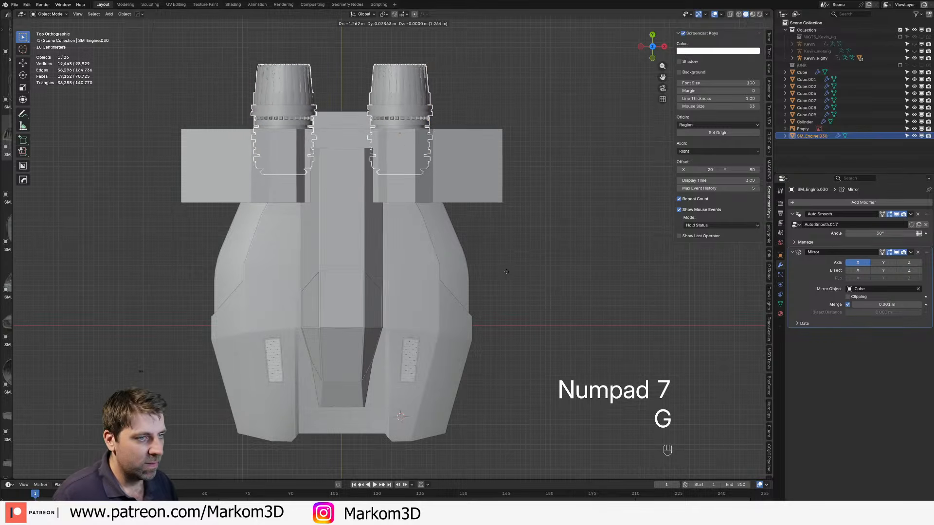
pyautogui.click(506, 272)
pyautogui.moveTo(506, 271); pyautogui.dragTo(404, 358, button='middle')
# Step: Slide the outer end of the engine mount inward to shorten its wing beside the repositioned engines
pyautogui.click(395, 267)
pyautogui.press('Tab')
pyautogui.press('g')
pyautogui.press('g')
pyautogui.click(515, 362)
pyautogui.press('Tab')
# Step: Move the mirrored engines in side view to reposition them behind the engine mounts
pyautogui.press('KP_3')
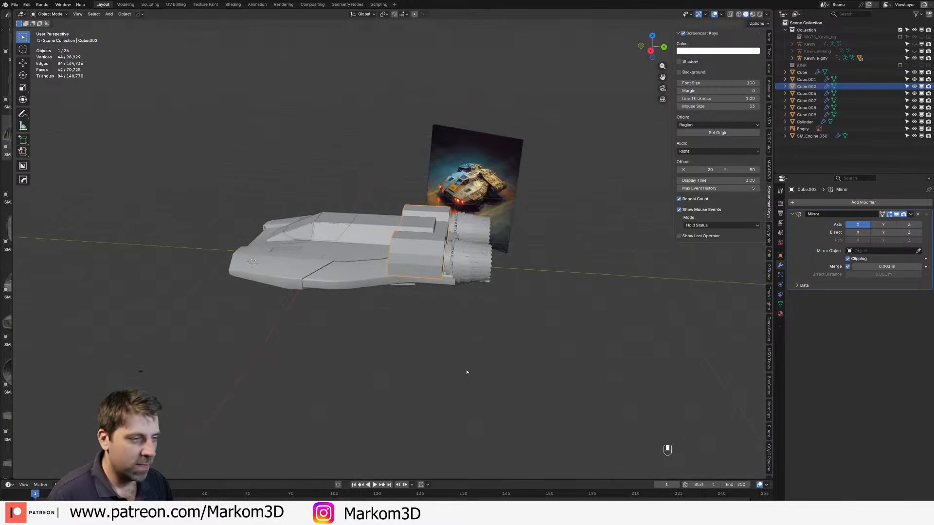
pyautogui.click(491, 254)
pyautogui.press('g')
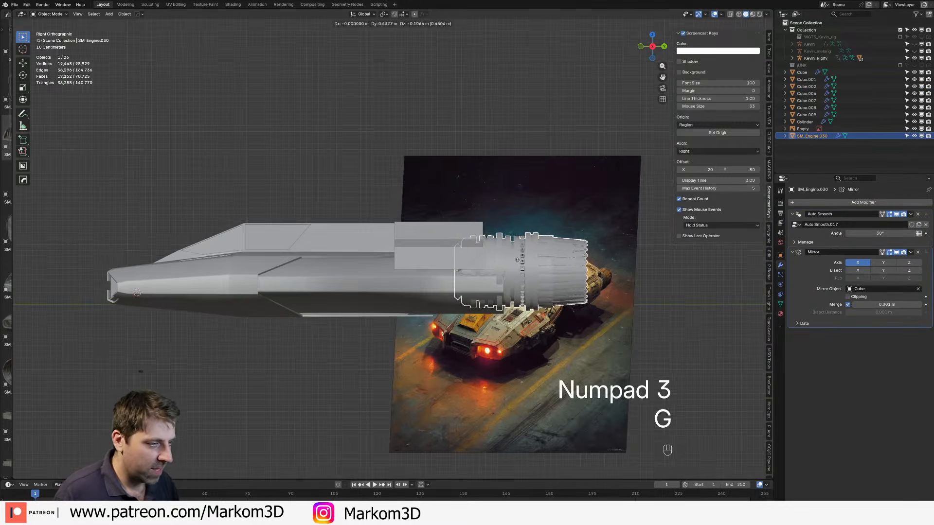
pyautogui.click(492, 256)
# Step: Spread the mirrored engines slightly outward along the X axis and deselect them
pyautogui.moveTo(493, 257); pyautogui.dragTo(484, 303, button='middle')
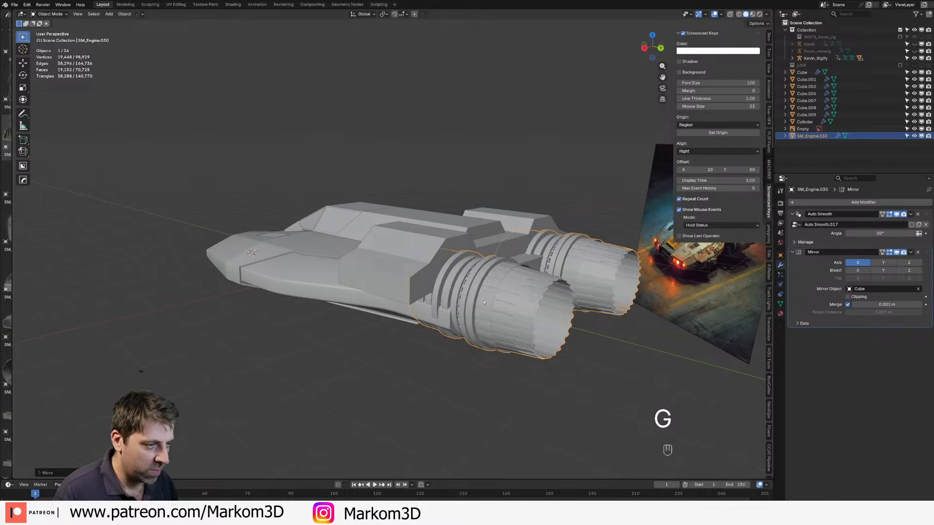
pyautogui.press('g')
pyautogui.press('y')
pyautogui.press('x')
pyautogui.click(475, 304)
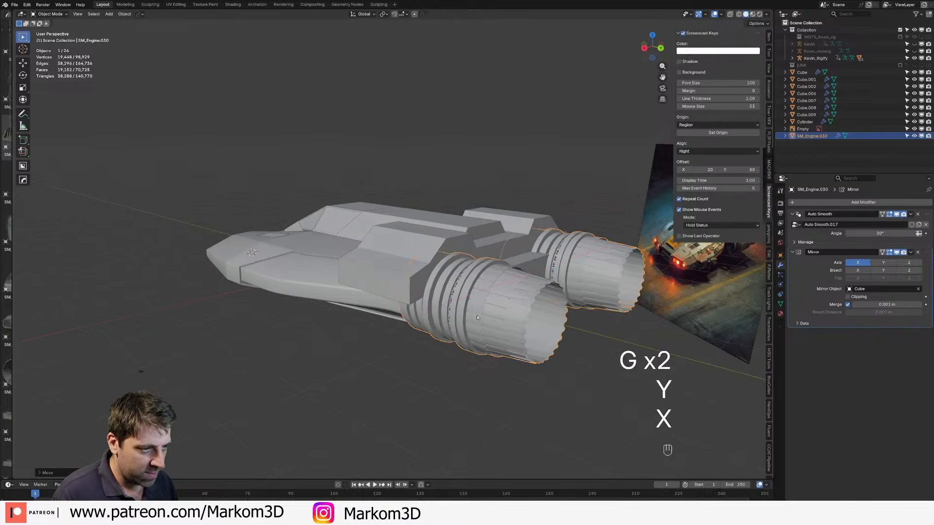
pyautogui.click(449, 395)
# Step: Inset the front face of the headlight cylinder slightly and extrude it inward about 0.09 m
pyautogui.moveTo(449, 395); pyautogui.dragTo(518, 396, button='middle')
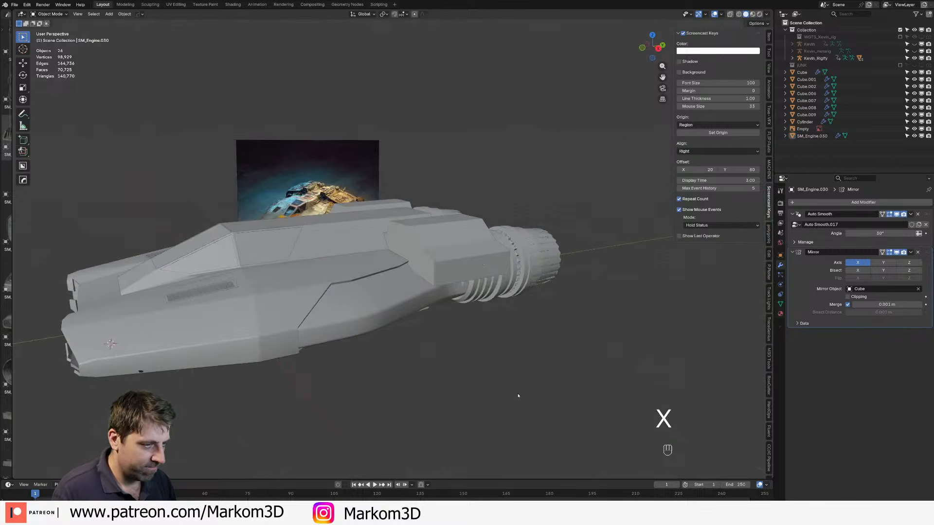
pyautogui.press('KP_3')
pyautogui.press('KP_1')
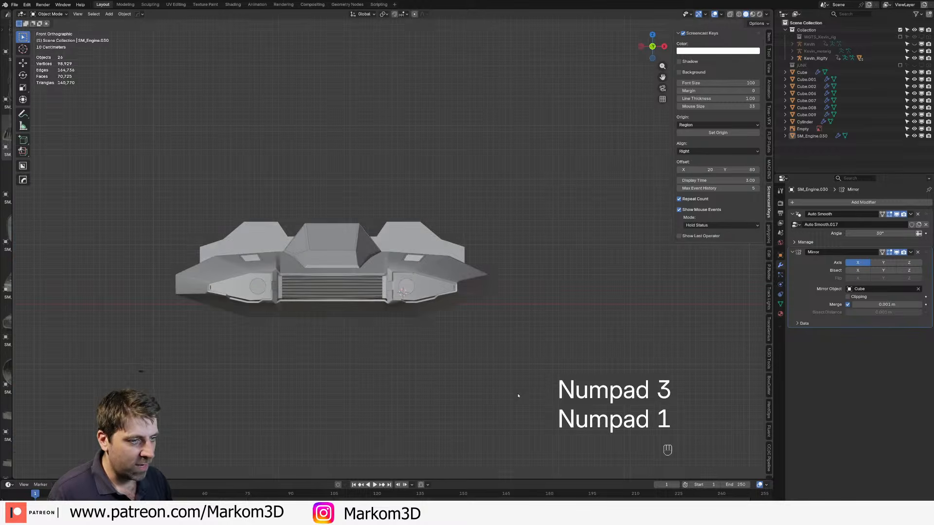
pyautogui.scroll(4, 519, 395)
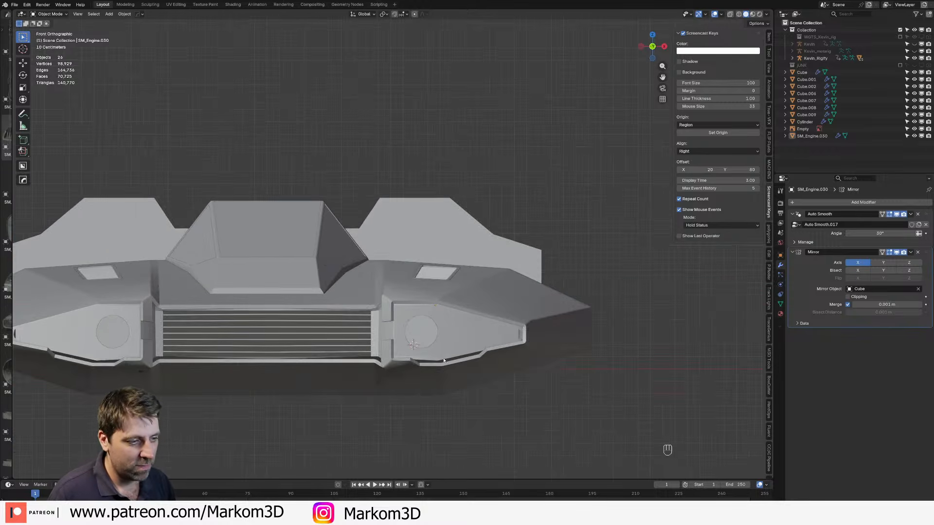
pyautogui.click(430, 337)
pyautogui.moveTo(431, 337); pyautogui.dragTo(424, 339, button='middle')
pyautogui.scroll(-5, 423, 338)
pyautogui.keyDown('shift'); pyautogui.moveTo(327, 408); pyautogui.dragTo(590, 311, button='middle'); pyautogui.keyUp('shift')
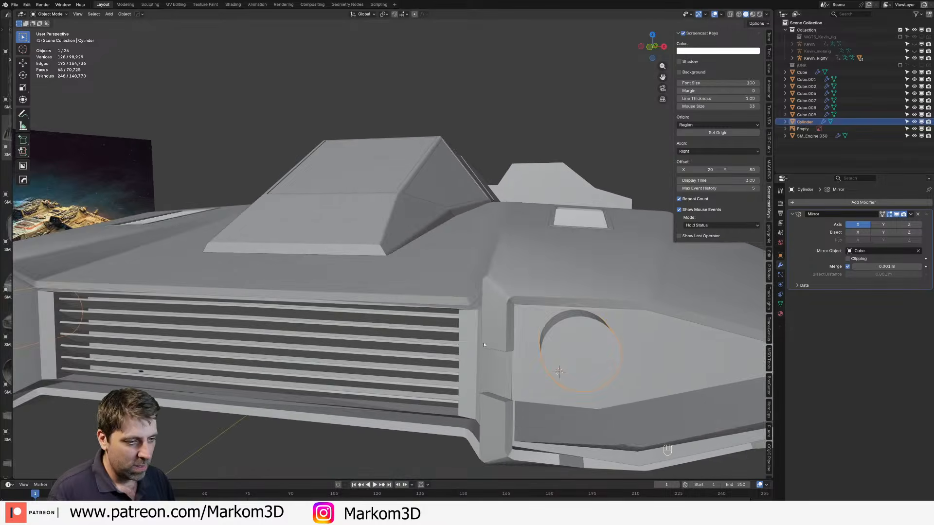
pyautogui.press('Tab')
pyautogui.keyDown('shift'); pyautogui.moveTo(637, 381); pyautogui.dragTo(545, 360, button='middle'); pyautogui.keyUp('shift')
pyautogui.press('3')
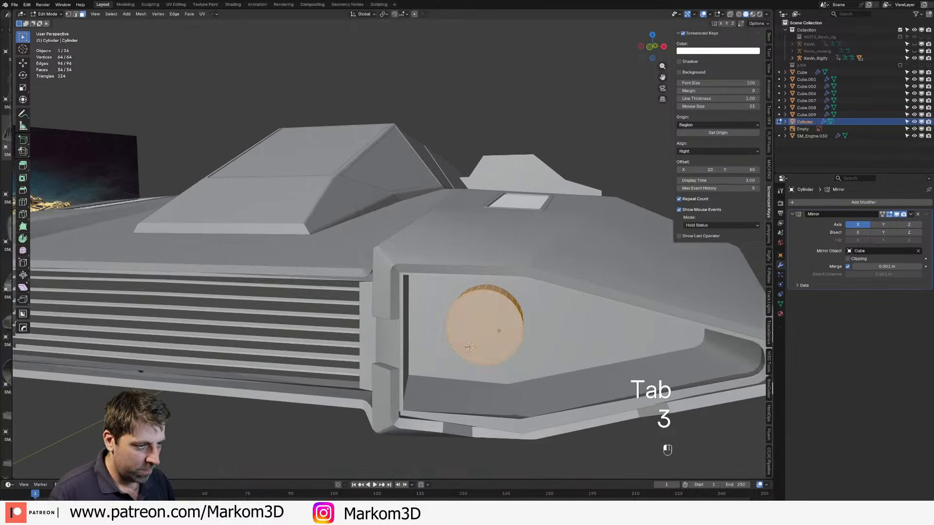
pyautogui.click(501, 338)
pyautogui.press('i')
pyautogui.click(560, 367)
pyautogui.press('e')
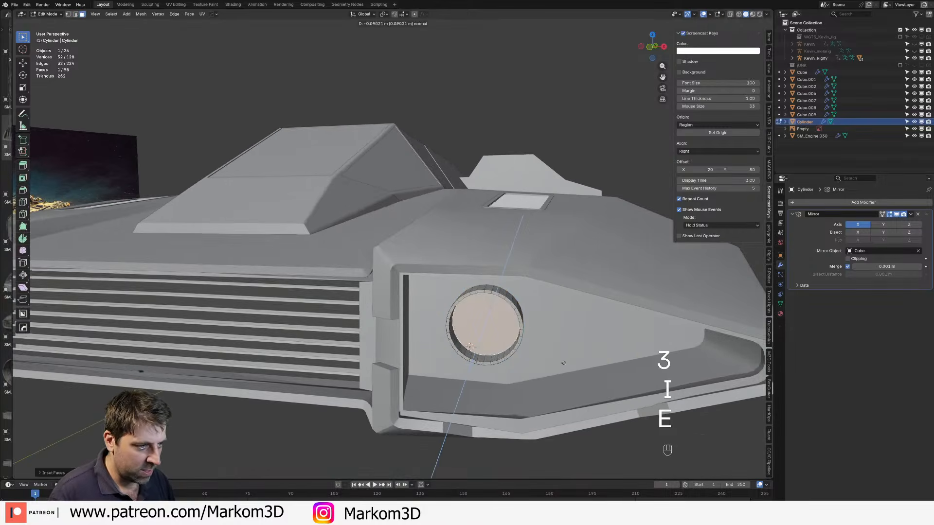
pyautogui.click(566, 363)
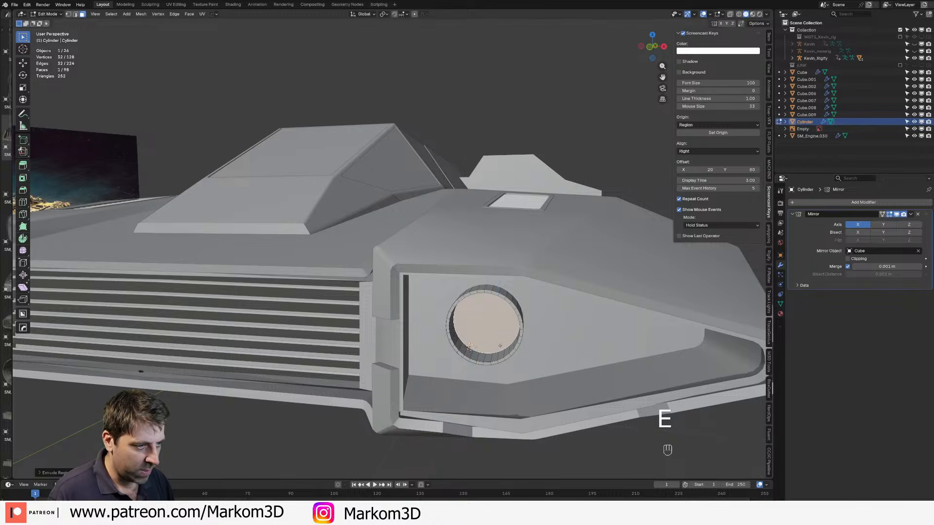
# Step: Duplicate the recessed headlight face in place, scale the copy slightly smaller, and extrude it forward as a separate lens
pyautogui.hotkey('shift', 'd')
pyautogui.rightClick(562, 363)
pyautogui.press('s')
pyautogui.click(554, 367)
pyautogui.press('e')
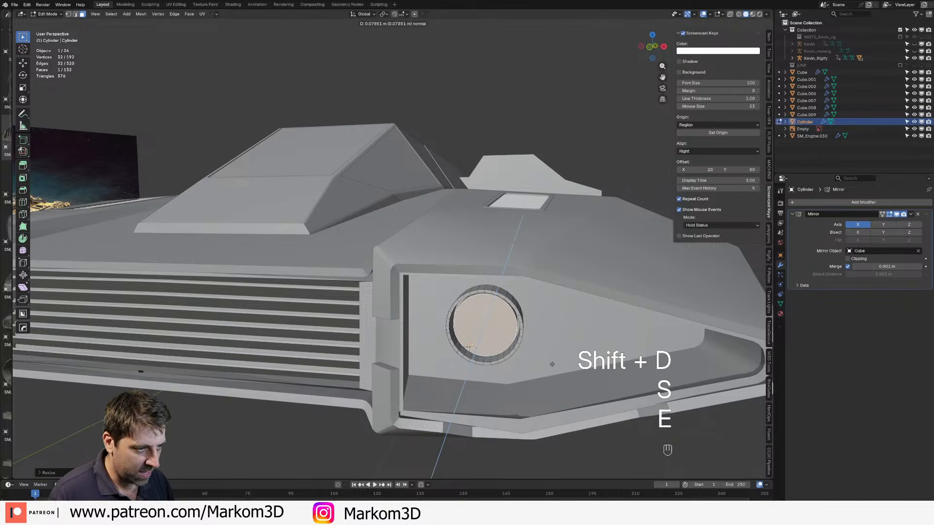
pyautogui.click(551, 369)
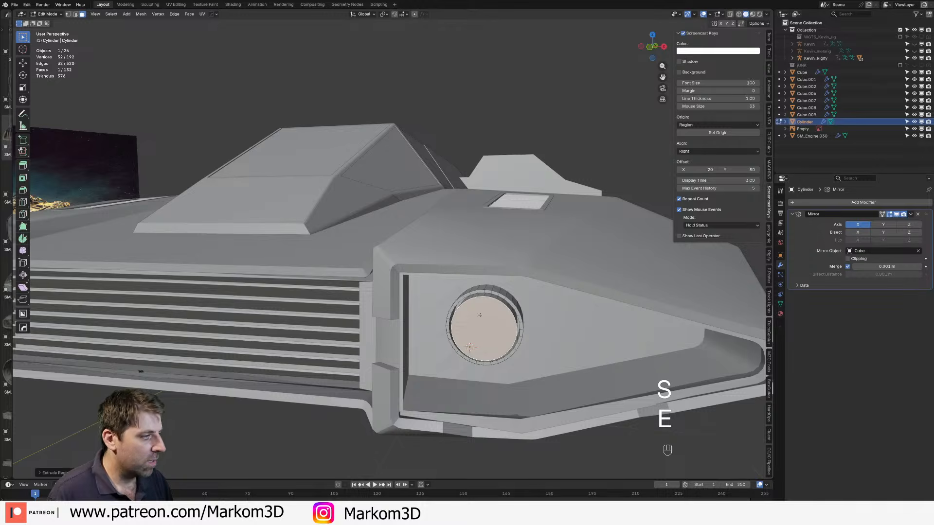
# Step: Select the whole headlight ring and create a new material named Mat_Grey in a slot above Mat_Light_Red
pyautogui.click(495, 291)
pyautogui.hotkey('ctrl', 'l')
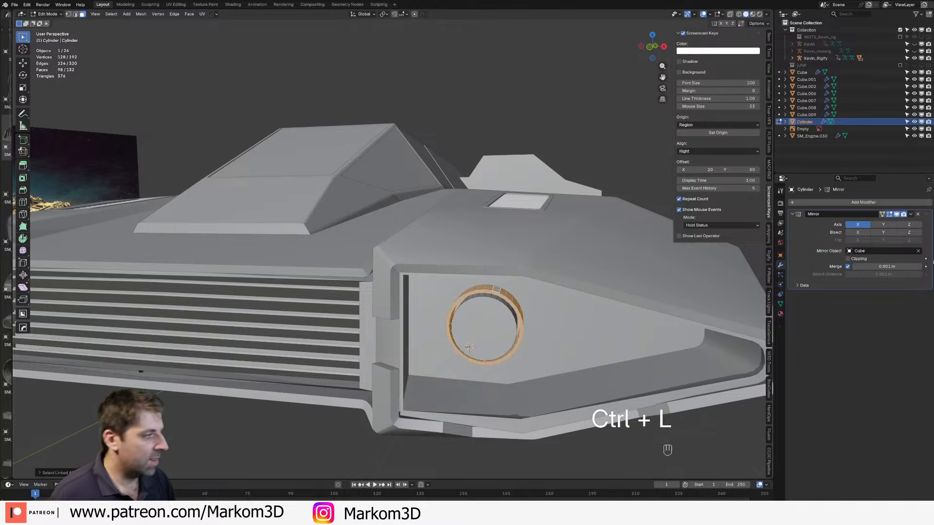
pyautogui.click(779, 313)
pyautogui.click(929, 203)
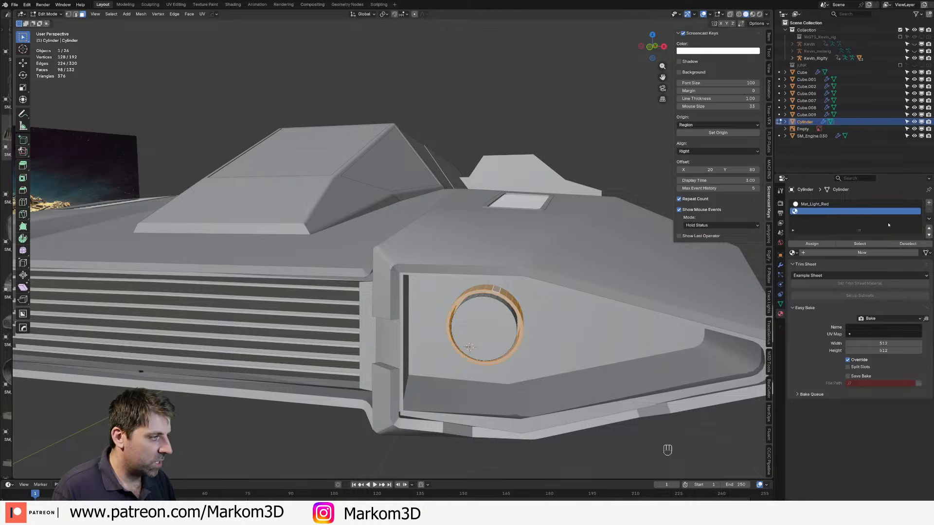
pyautogui.click(928, 228)
pyautogui.click(862, 252)
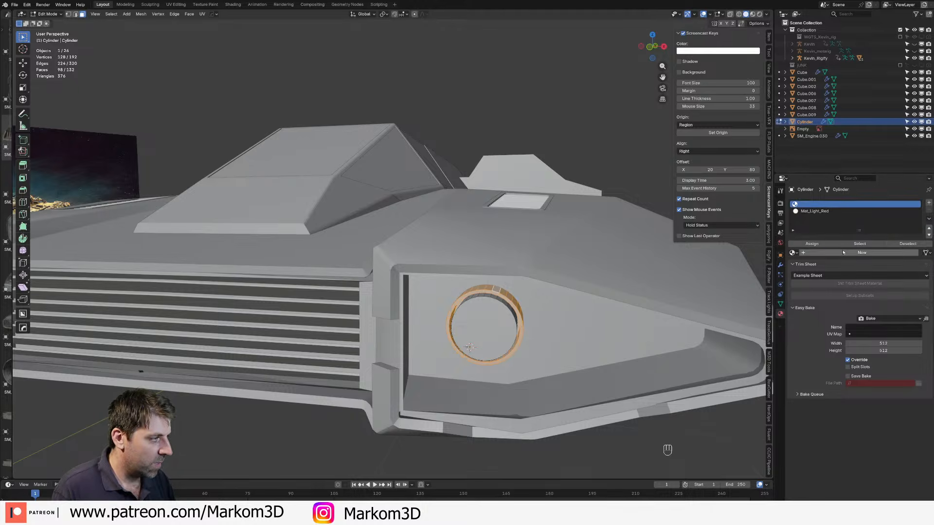
pyautogui.write('M')
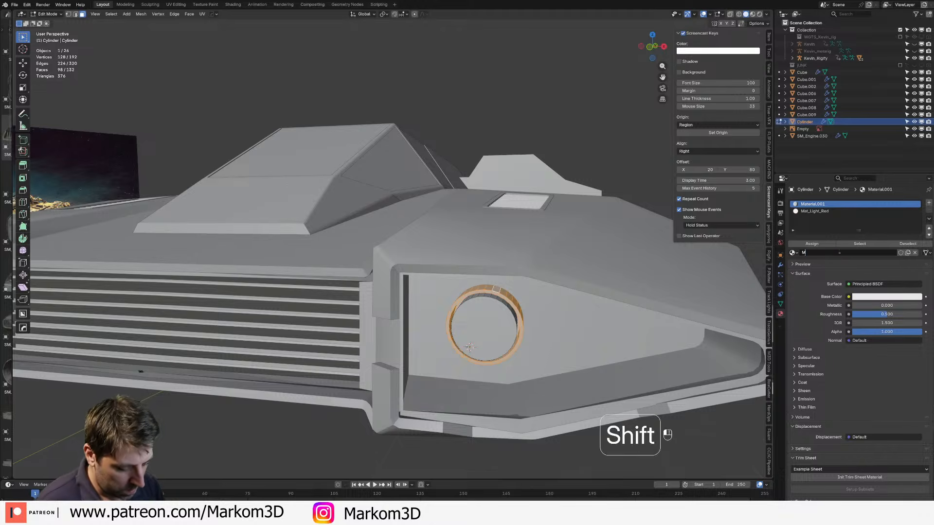
pyautogui.write('at_Grey')
pyautogui.press('Return')
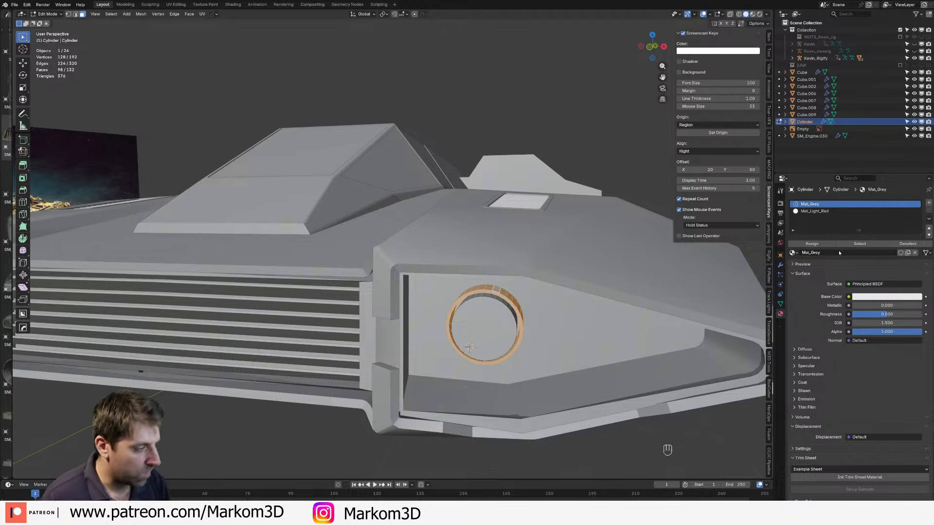
# Step: Darken the base colour of Mat_Grey, set its roughness to 1.0, and leave mesh editing
pyautogui.click(865, 285)
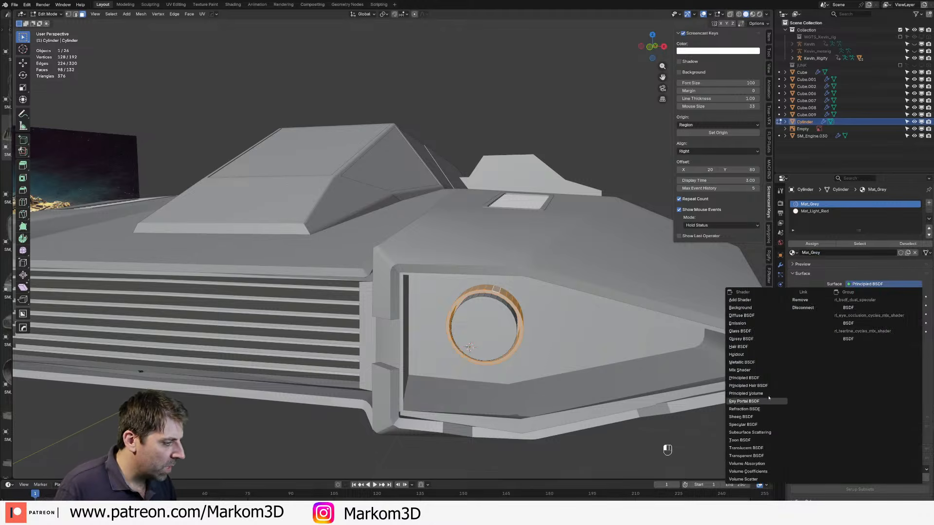
pyautogui.click(886, 296)
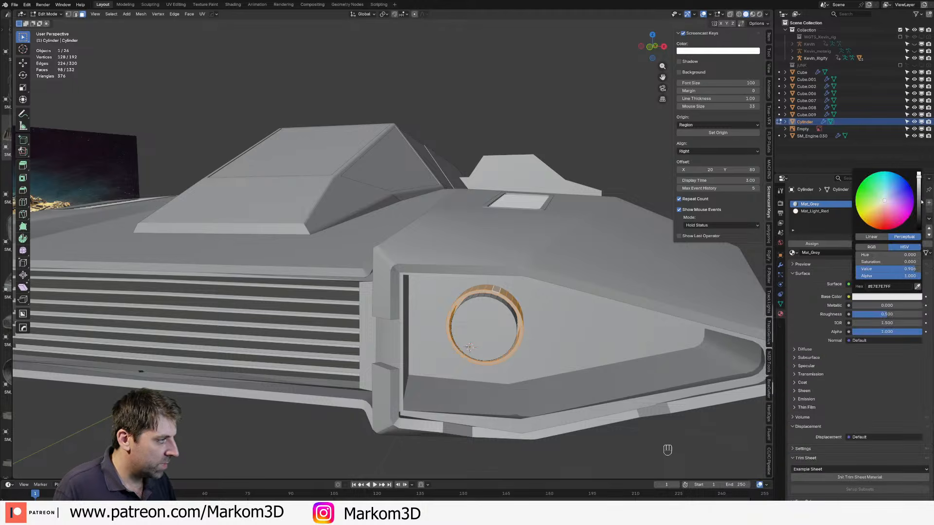
pyautogui.moveTo(919, 202); pyautogui.dragTo(919, 211)
pyautogui.moveTo(888, 314); pyautogui.dragTo(925, 314)
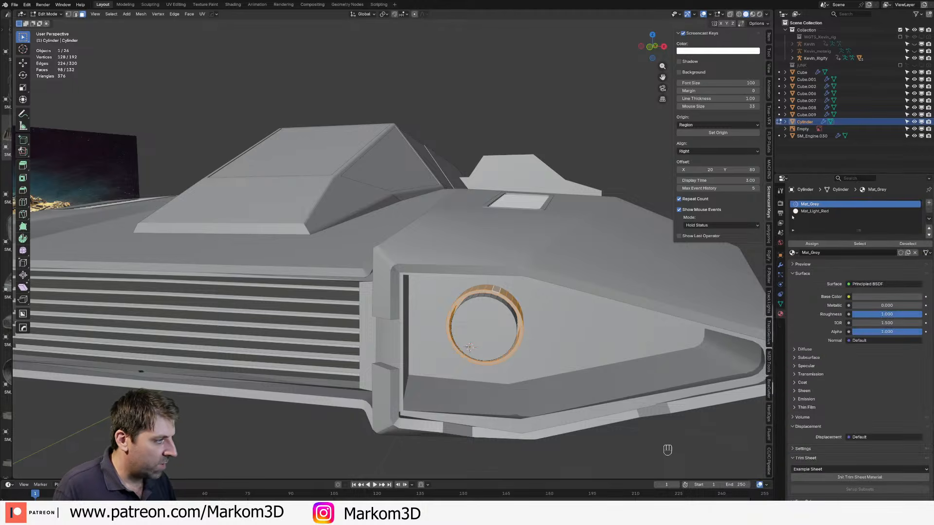
pyautogui.press('Tab')
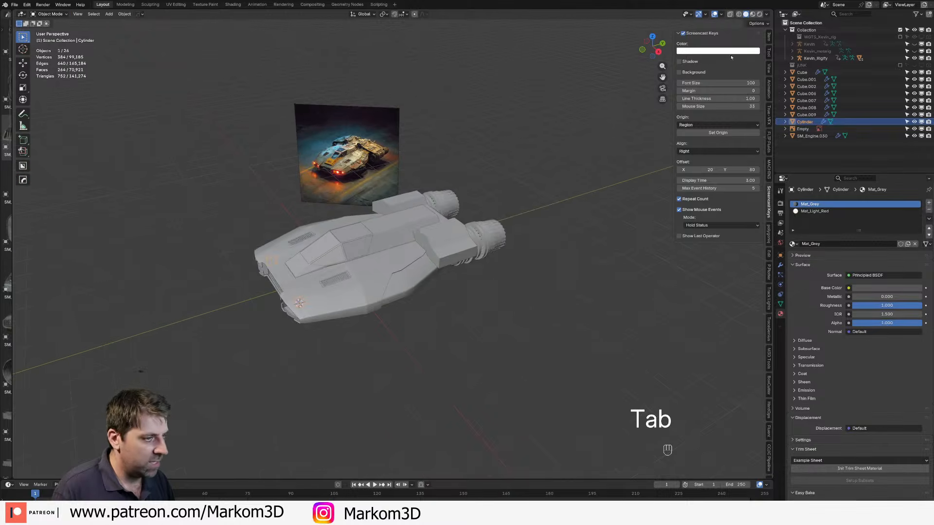
# Step: Examine the headlights, hull and cockpit windows from the front in rendered shading
pyautogui.click(759, 14)
pyautogui.moveTo(435, 337); pyautogui.dragTo(487, 327, button='middle')
pyautogui.scroll(2, 485, 332)
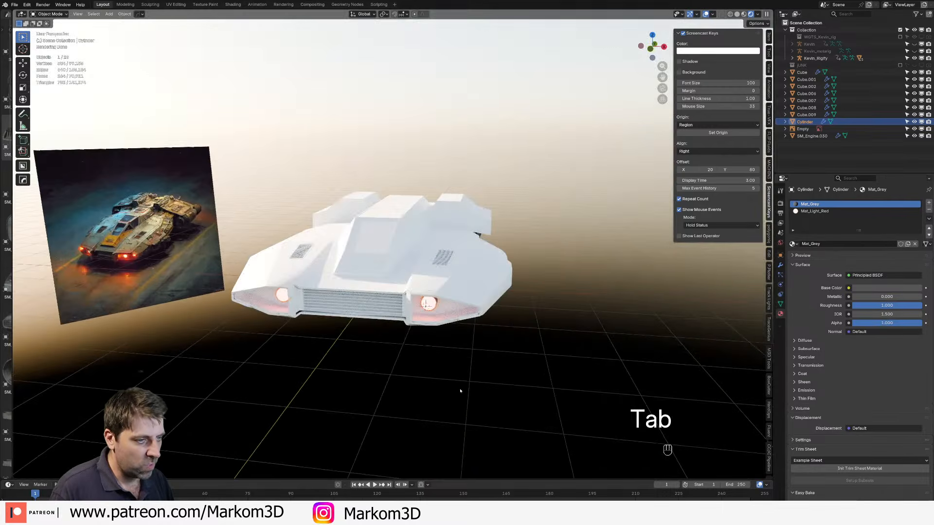
pyautogui.moveTo(379, 310); pyautogui.dragTo(390, 329, button='middle')
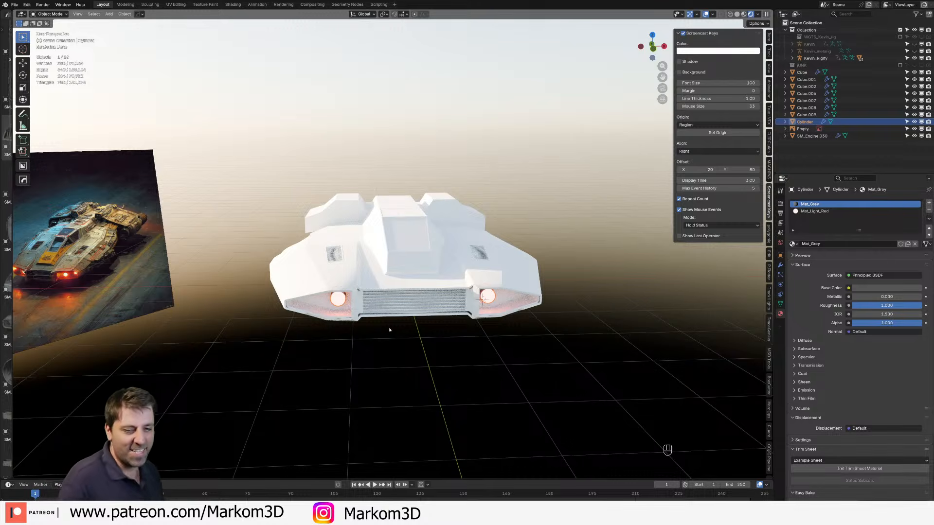
pyautogui.moveTo(389, 330); pyautogui.dragTo(390, 291, button='middle')
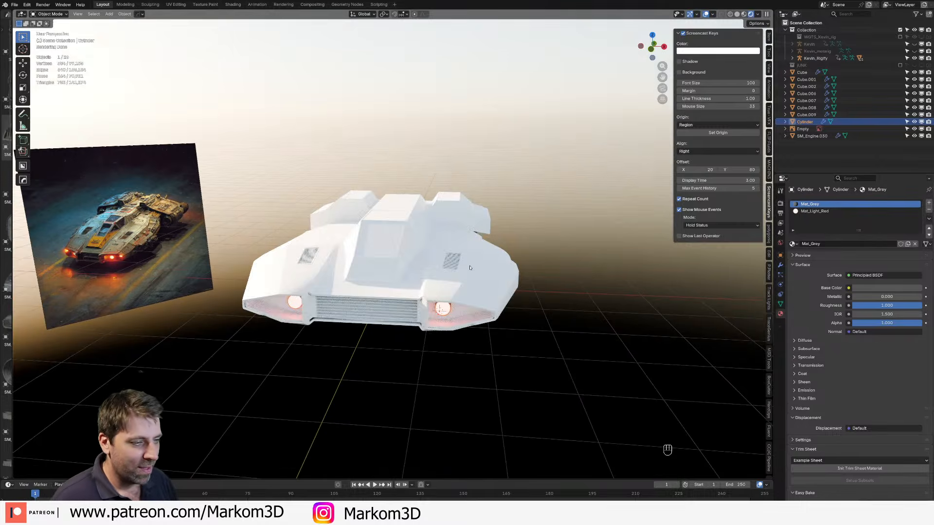
pyautogui.moveTo(470, 267); pyautogui.dragTo(430, 286, button='middle')
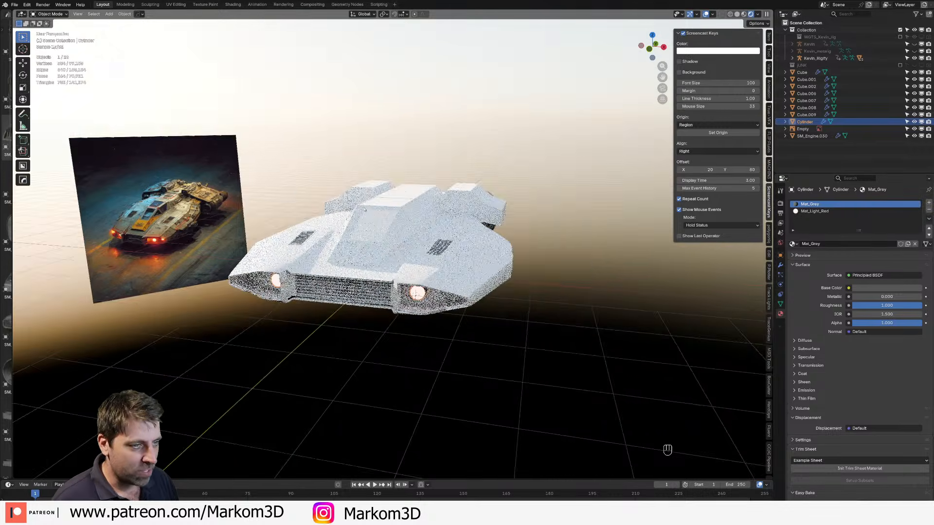
pyautogui.scroll(7, 389, 273)
pyautogui.keyDown('shift'); pyautogui.moveTo(271, 219); pyautogui.dragTo(291, 251, button='middle'); pyautogui.keyUp('shift')
pyautogui.click(192, 258)
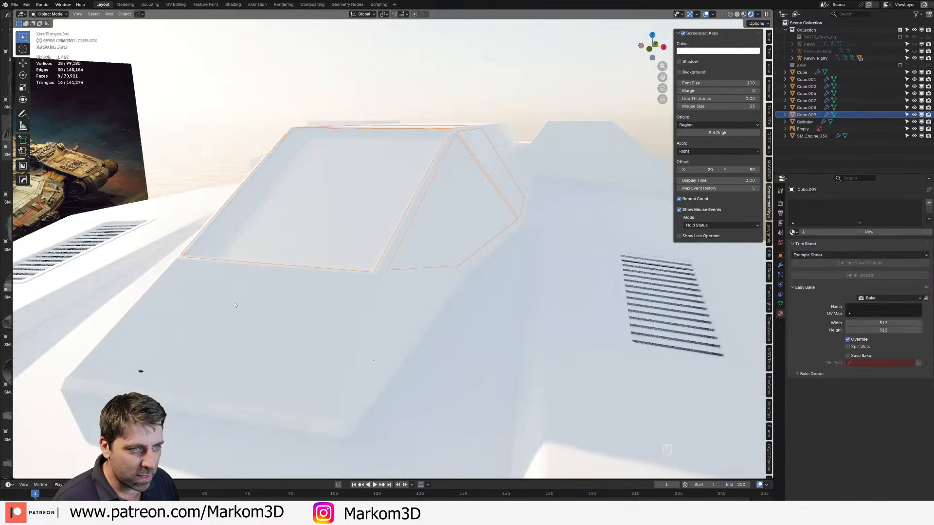
pyautogui.click(332, 224)
pyautogui.scroll(-4, 294, 256)
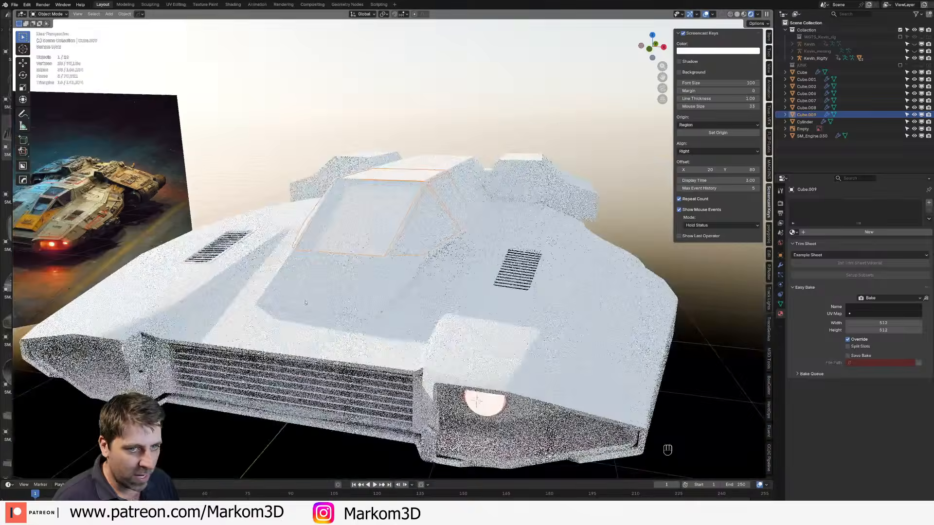
pyautogui.click(387, 257)
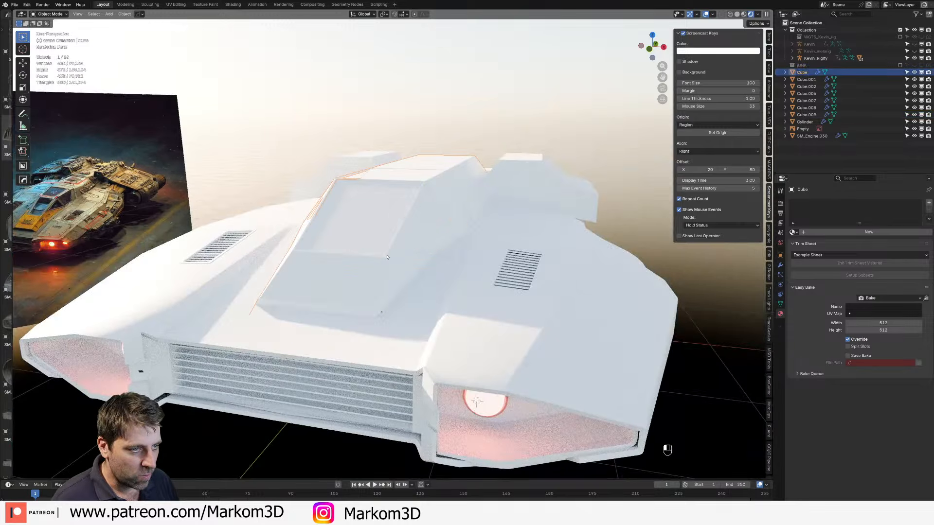
# Step: Return the viewport to solid shading and select the separate cockpit windows object
pyautogui.press('z')
pyautogui.click(406, 265)
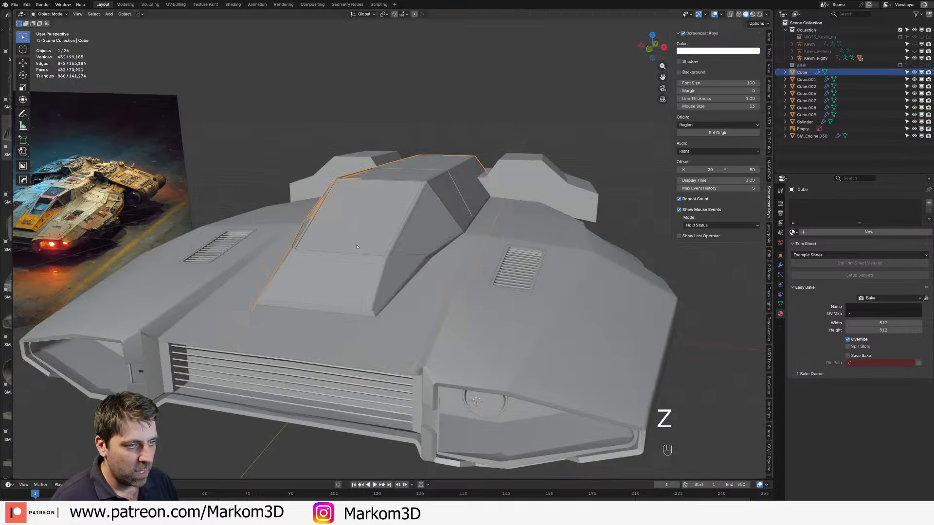
pyautogui.moveTo(407, 262); pyautogui.dragTo(426, 268, button='middle')
pyautogui.click(425, 268)
pyautogui.scroll(4, 426, 267)
pyautogui.moveTo(437, 205); pyautogui.dragTo(292, 243, button='middle')
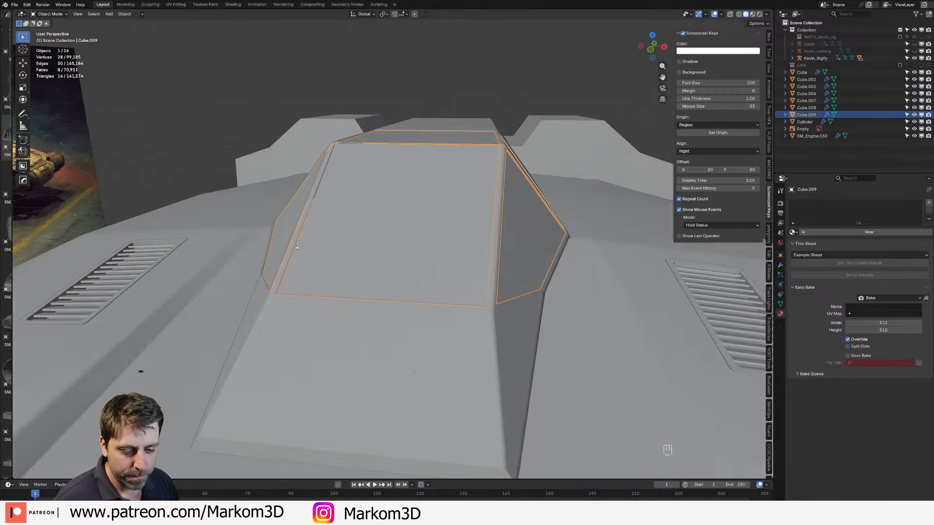
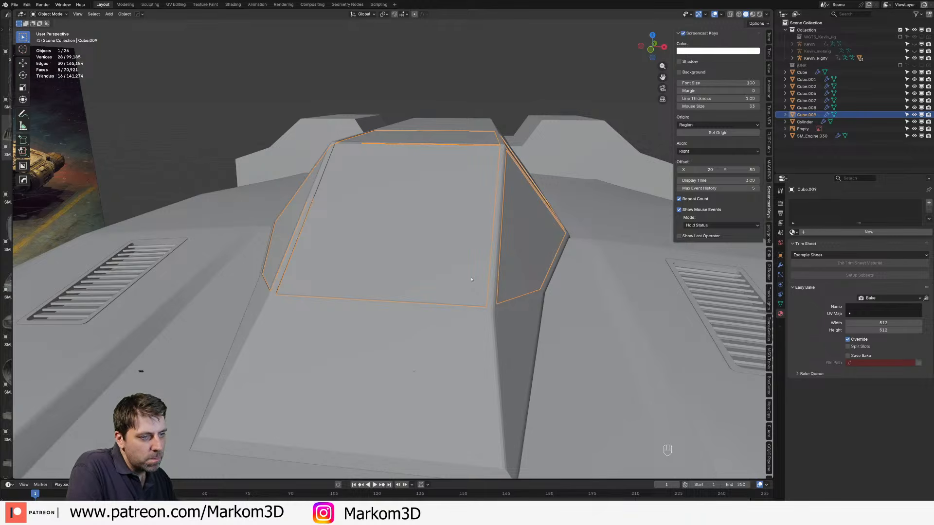
pyautogui.scroll(-5, 471, 279)
pyautogui.keyDown('shift'); pyautogui.moveTo(278, 296); pyautogui.dragTo(287, 304, button='middle'); pyautogui.keyUp('shift')
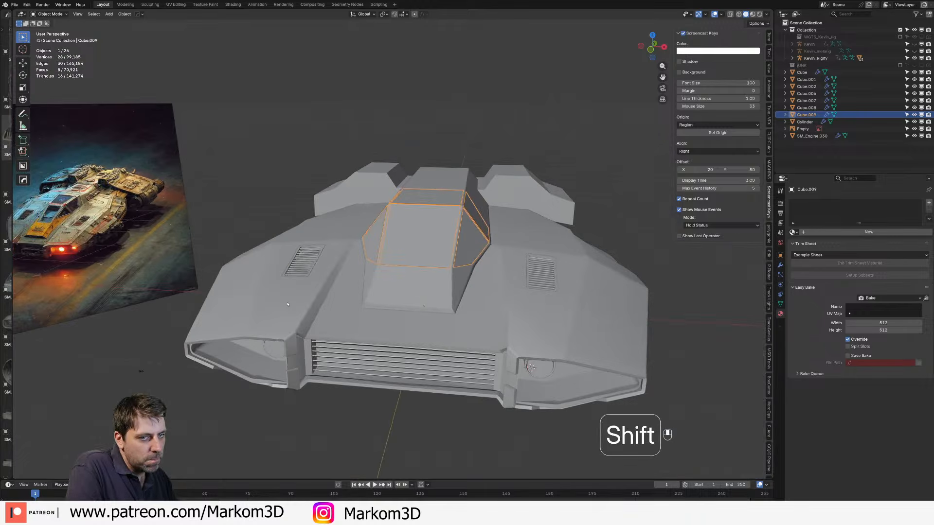
pyautogui.scroll(6, 426, 354)
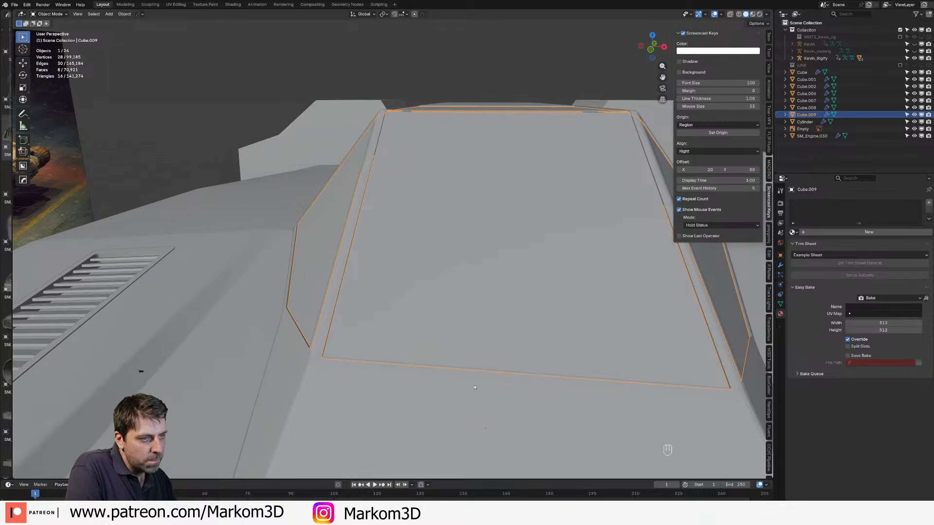
pyautogui.scroll(-4, 494, 330)
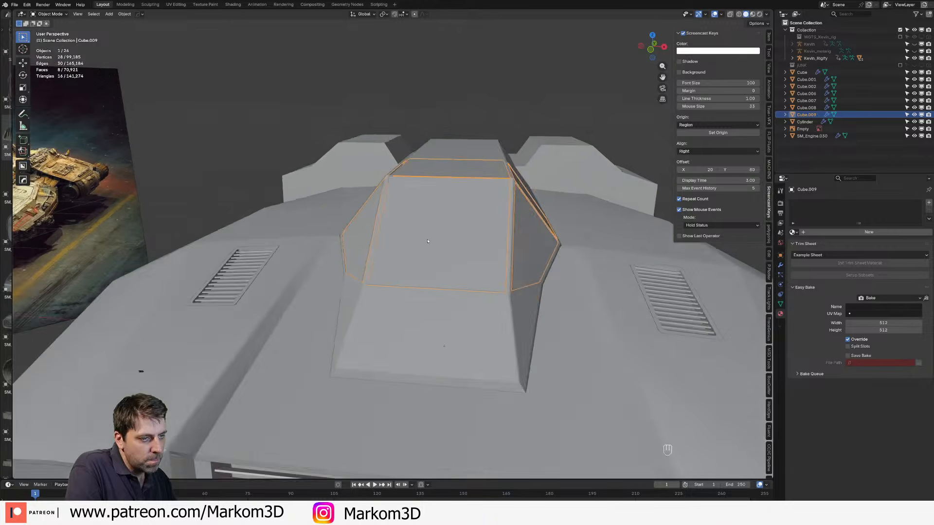
# Step: Check the faces of the cockpit windows object in mesh editing, leave it, and duplicate the object in place
pyautogui.moveTo(494, 330); pyautogui.dragTo(453, 289, button='middle')
pyautogui.scroll(2, 519, 323)
pyautogui.press('Tab')
pyautogui.scroll(-2, 524, 321)
pyautogui.press('a')
pyautogui.scroll(3, 452, 288)
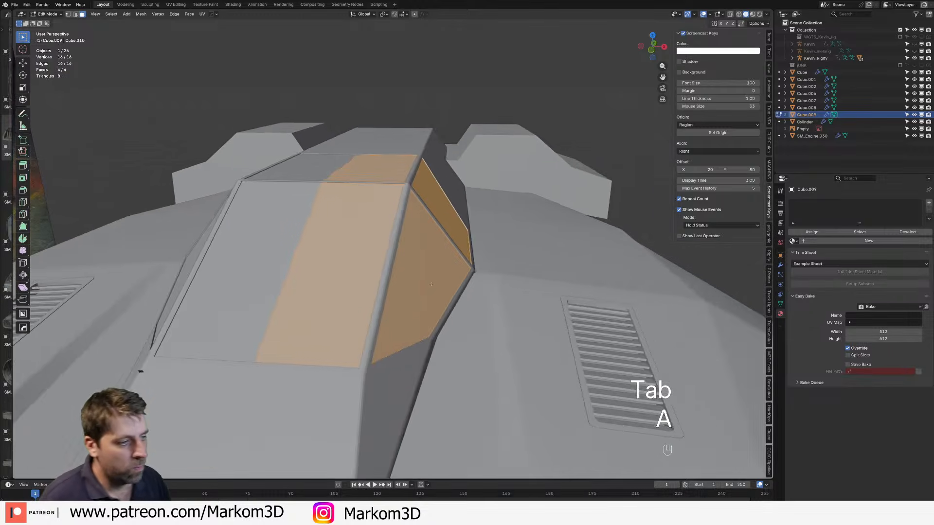
pyautogui.scroll(-3, 432, 288)
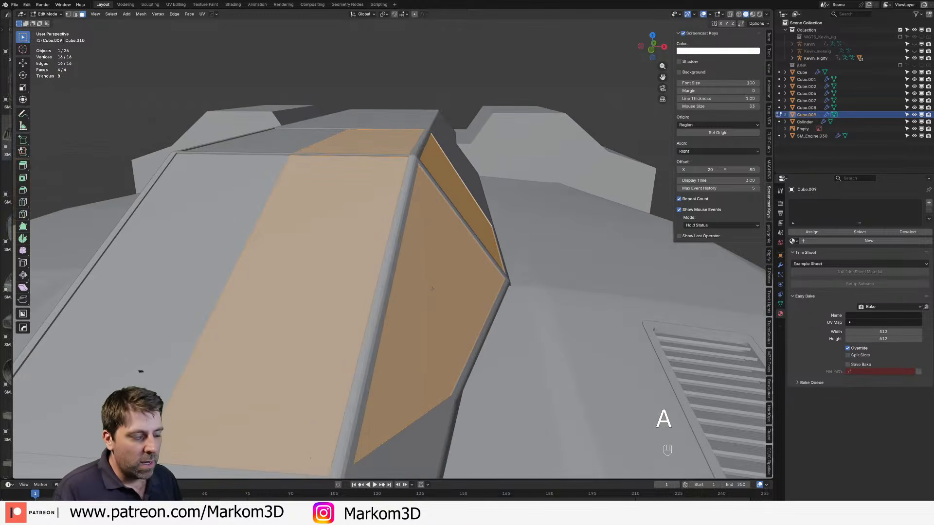
pyautogui.moveTo(432, 289); pyautogui.dragTo(416, 309, button='middle')
pyautogui.press('Tab')
pyautogui.hotkey('shift', 'd')
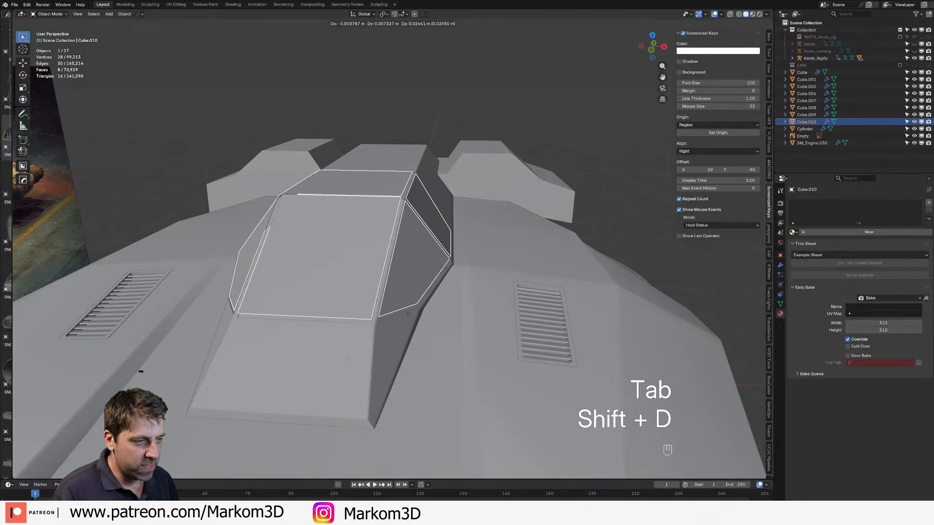
pyautogui.rightClick(408, 315)
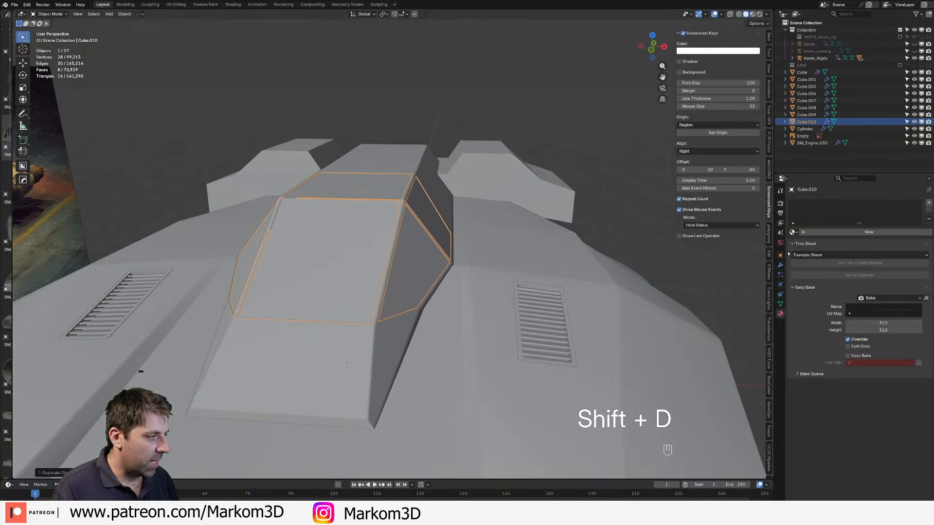
# Step: Set the cockpit body's Solidify thickness to 0.02 m and copy that modifier to the original windows object
pyautogui.click(355, 355)
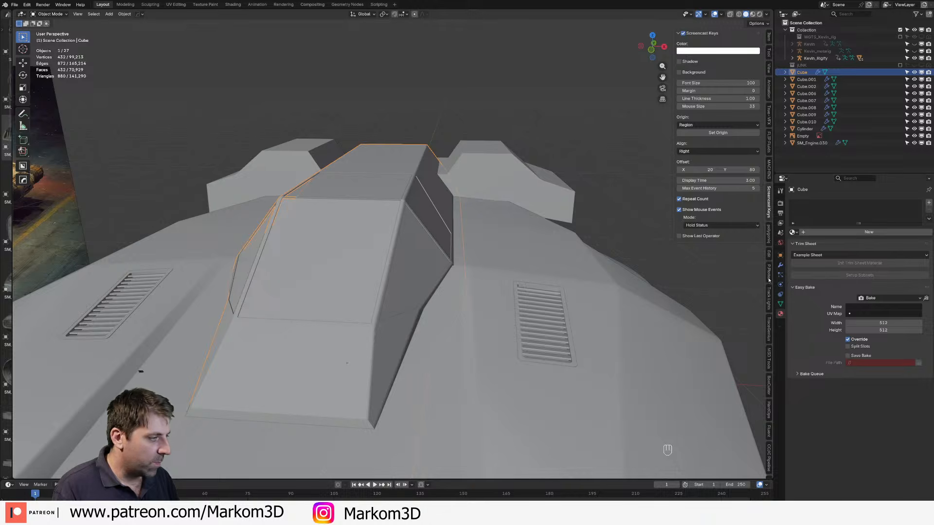
pyautogui.press('shift')
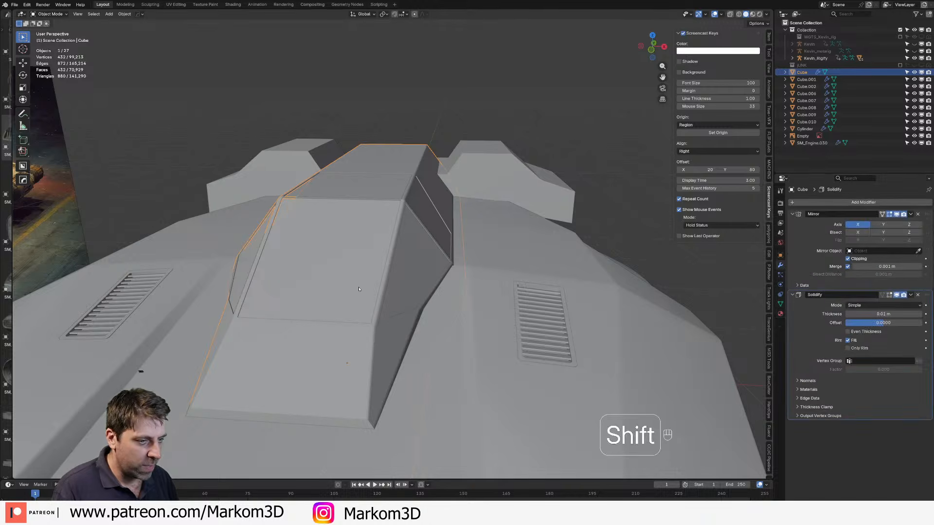
pyautogui.click(359, 288)
pyautogui.keyDown('shift'); pyautogui.click(365, 356); pyautogui.keyUp('shift')
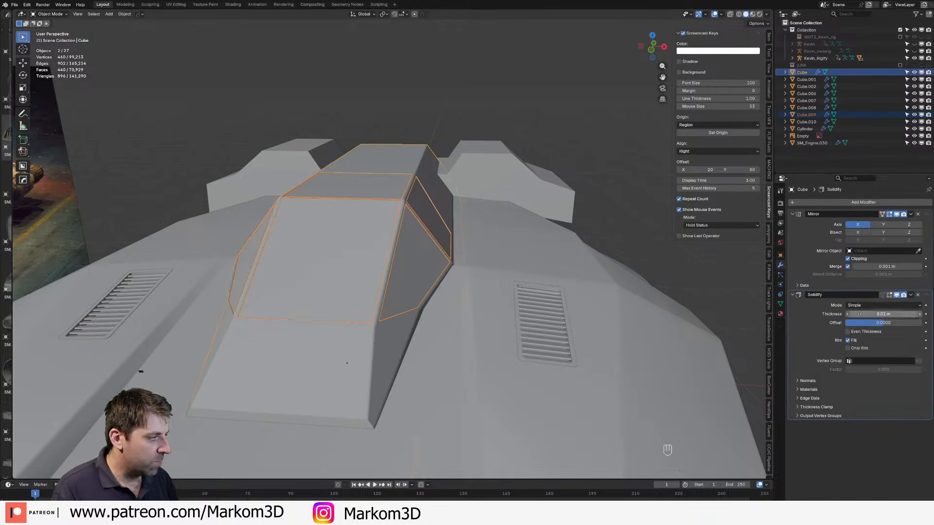
pyautogui.click(919, 314)
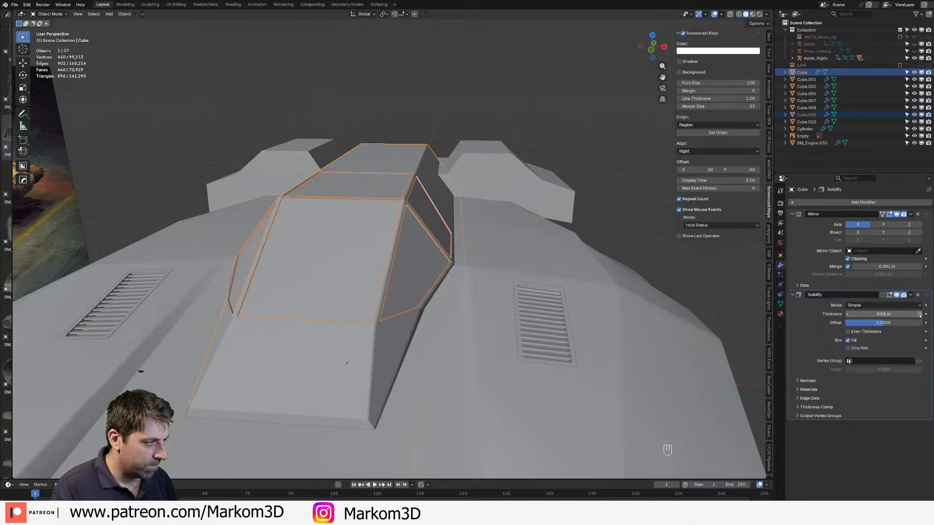
pyautogui.click(910, 294)
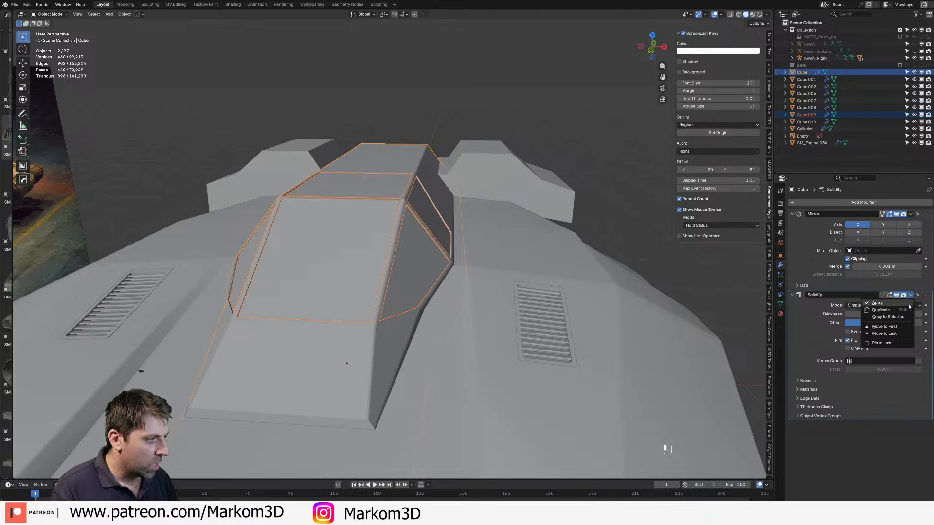
pyautogui.click(905, 314)
# Step: Set the original windows' Solidify thickness to 0.01 m and shift all their faces along the normals with Shrink/Fatten
pyautogui.click(306, 250)
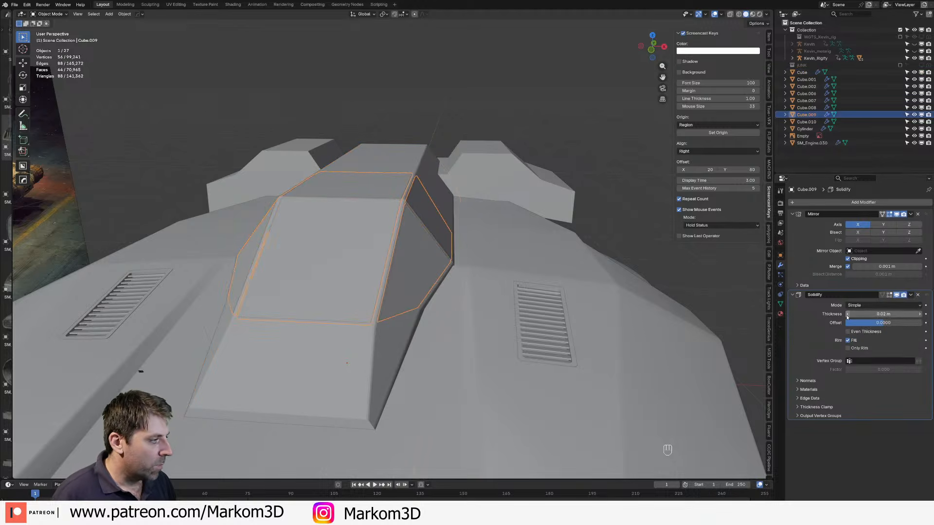
pyautogui.keyDown('shift'); pyautogui.moveTo(394, 316); pyautogui.dragTo(511, 289, button='middle'); pyautogui.keyUp('shift')
pyautogui.scroll(2, 511, 290)
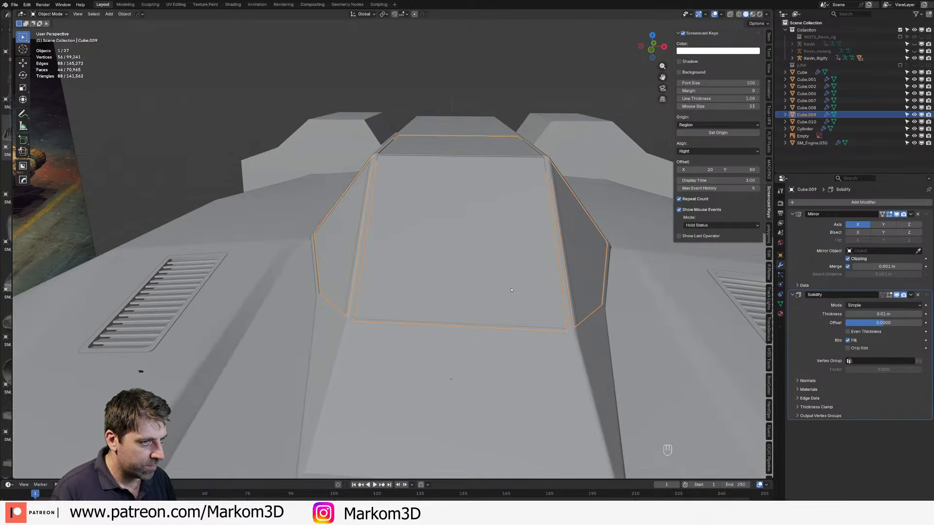
pyautogui.press('Tab')
pyautogui.press('a')
pyautogui.hotkey('alt', 's')
pyautogui.press('shift')
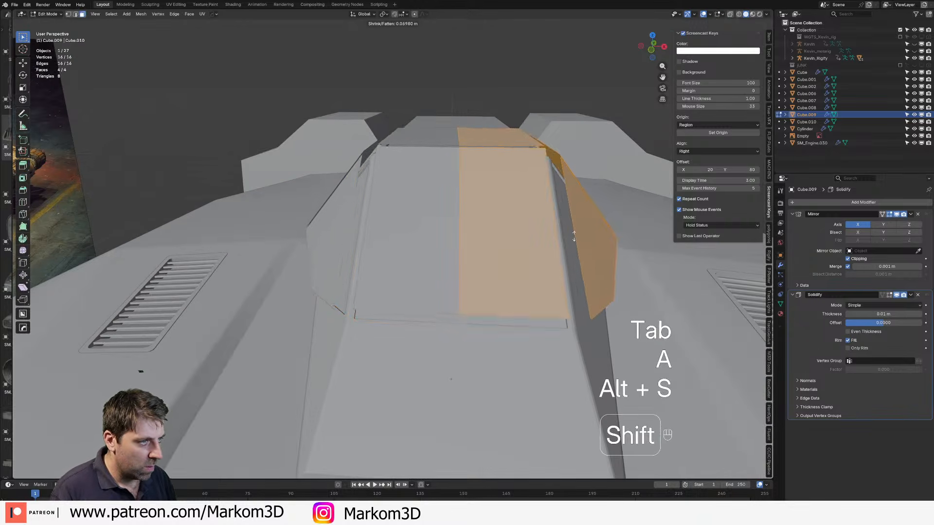
pyautogui.click(574, 237)
# Step: Inset all the window faces slightly to form a narrow border around each pane
pyautogui.scroll(3, 516, 327)
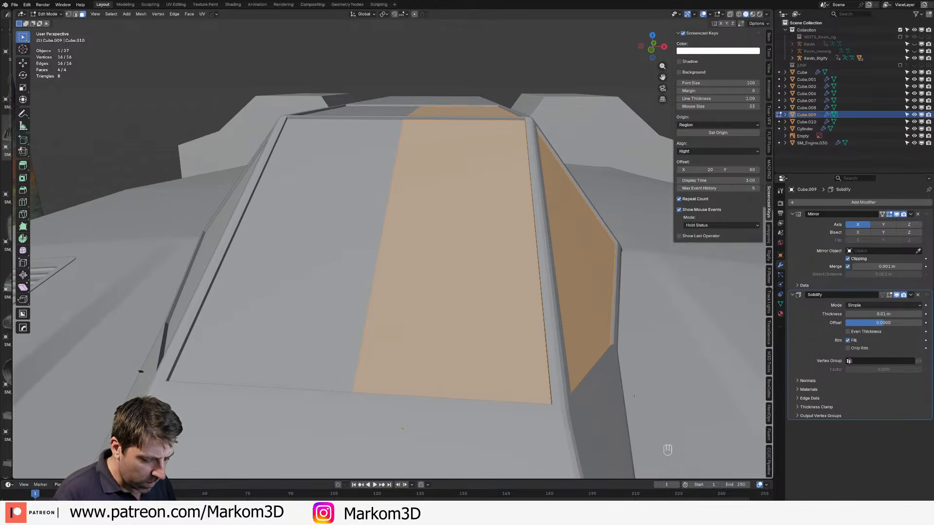
pyautogui.press('i')
pyautogui.press('shift')
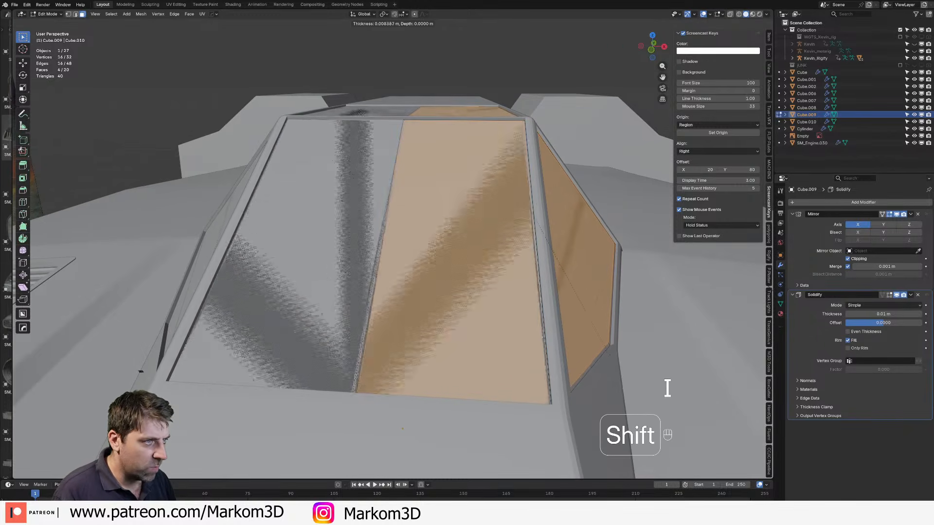
pyautogui.click(667, 419)
# Step: Delete the narrow inset faces along the centre line of the front and roof windows
pyautogui.scroll(-4, 364, 346)
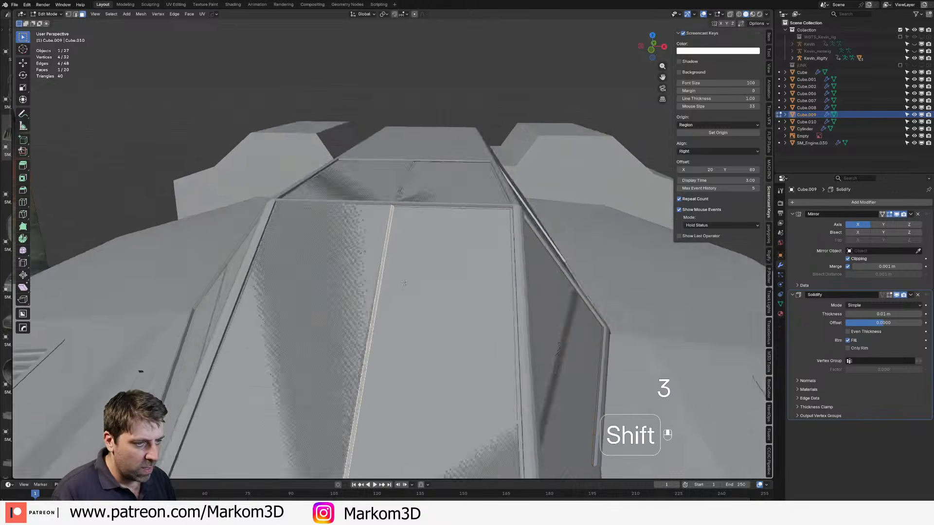
pyautogui.click(396, 295)
pyautogui.keyDown('shift'); pyautogui.click(380, 279); pyautogui.keyUp('shift')
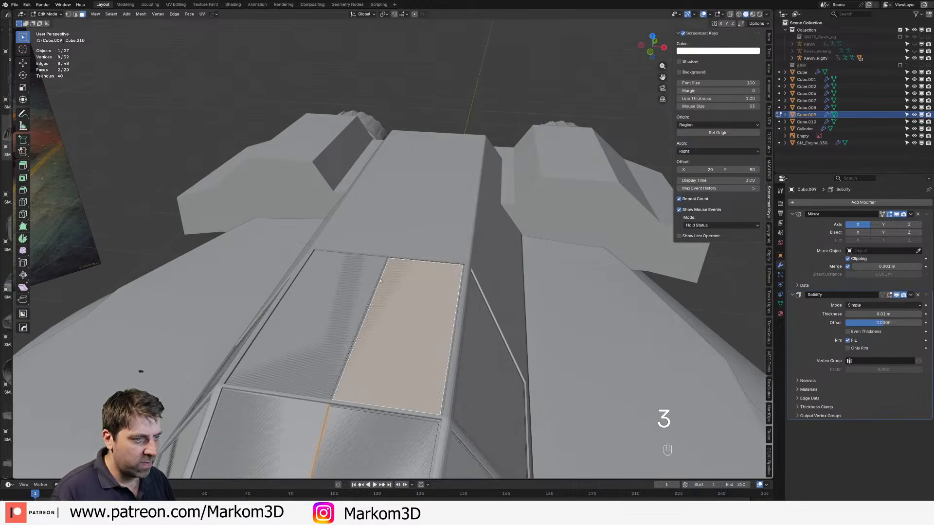
pyautogui.press('z')
pyautogui.hotkey('ctrl', 'z')
pyautogui.press('Delete')
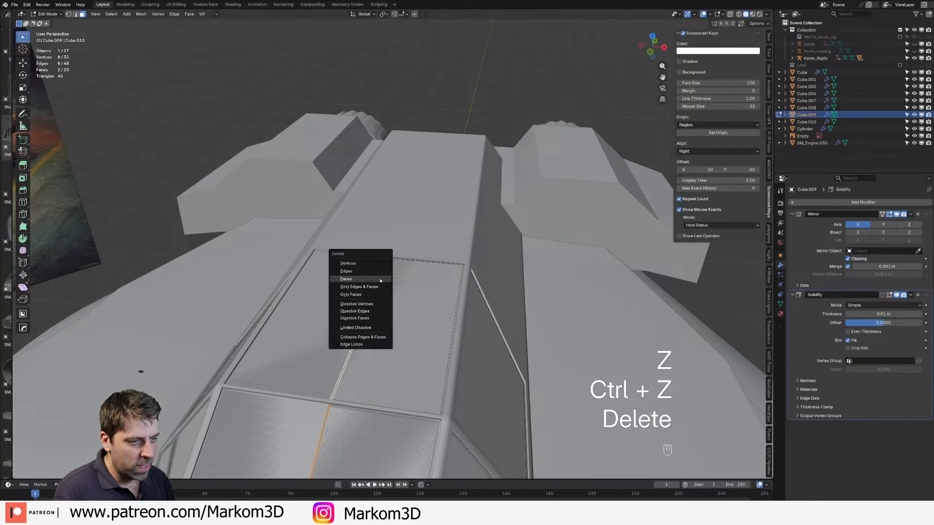
pyautogui.click(381, 279)
# Step: Move the open centre edges of the front and roof panes along X onto the mirror line and leave mesh editing
pyautogui.press('2')
pyautogui.keyDown('shift'); pyautogui.moveTo(381, 281); pyautogui.dragTo(410, 222, button='middle'); pyautogui.keyUp('shift')
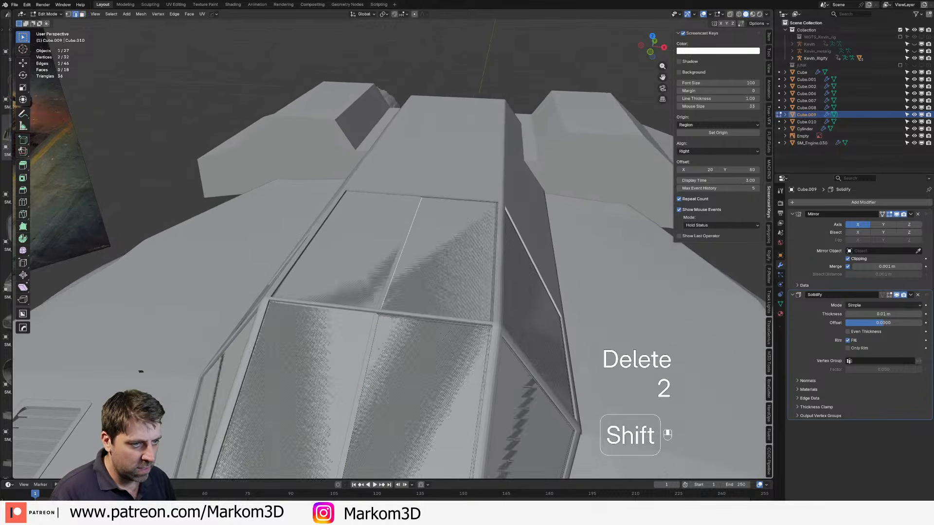
pyautogui.keyDown('alt'); pyautogui.keyDown('shift'); pyautogui.click(363, 379); pyautogui.keyUp('shift'); pyautogui.keyUp('alt')
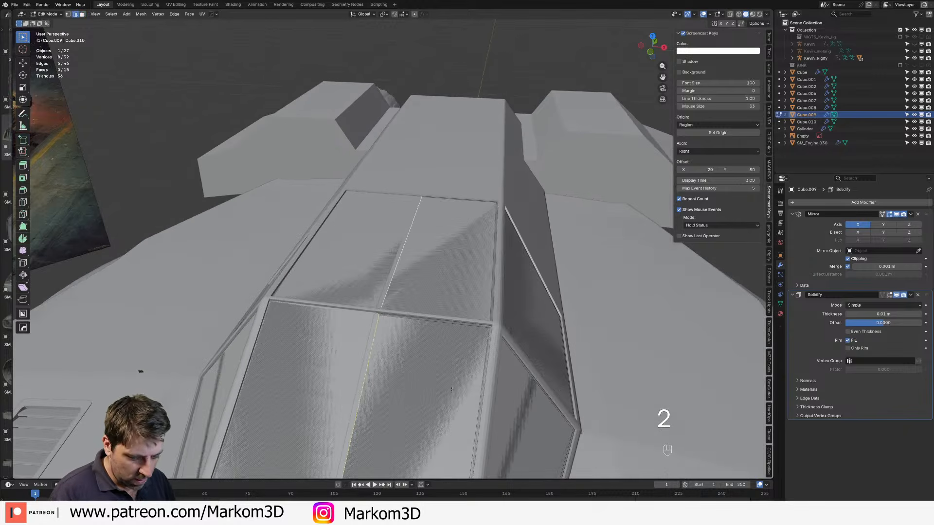
pyautogui.press('g')
pyautogui.press('y')
pyautogui.press('x')
pyautogui.press('Tab')
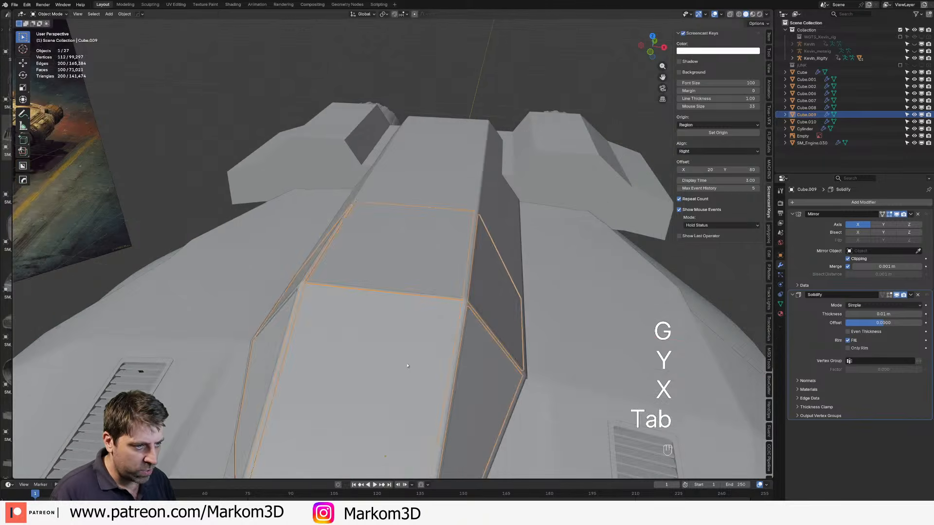
# Step: Delete the inner faces of the front, roof and two side windows, leaving only their borders, and exit mesh editing
pyautogui.moveTo(407, 365); pyautogui.dragTo(308, 344, button='middle')
pyautogui.press('Tab')
pyautogui.press('3')
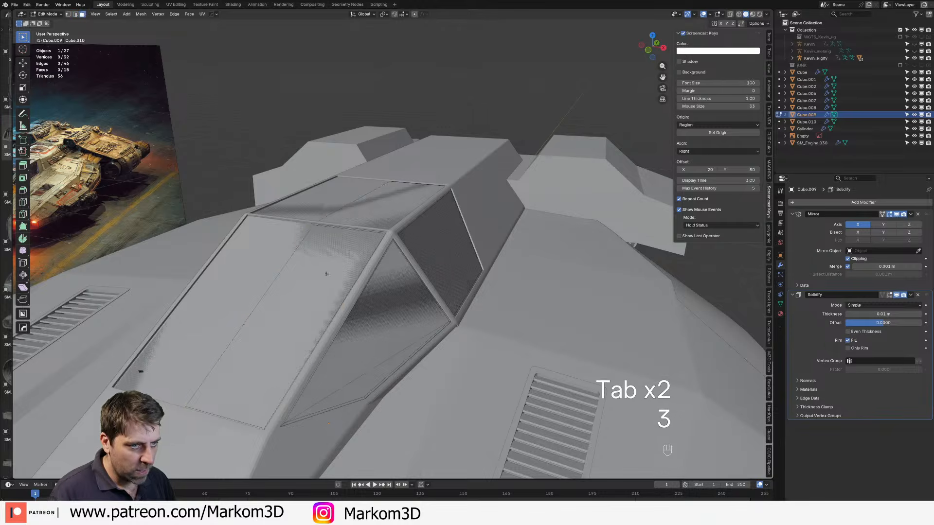
pyautogui.click(306, 341)
pyautogui.keyDown('shift'); pyautogui.click(384, 204); pyautogui.keyUp('shift')
pyautogui.keyDown('shift'); pyautogui.click(437, 253); pyautogui.keyUp('shift')
pyautogui.keyDown('shift'); pyautogui.click(417, 329); pyautogui.keyUp('shift')
pyautogui.press('Delete')
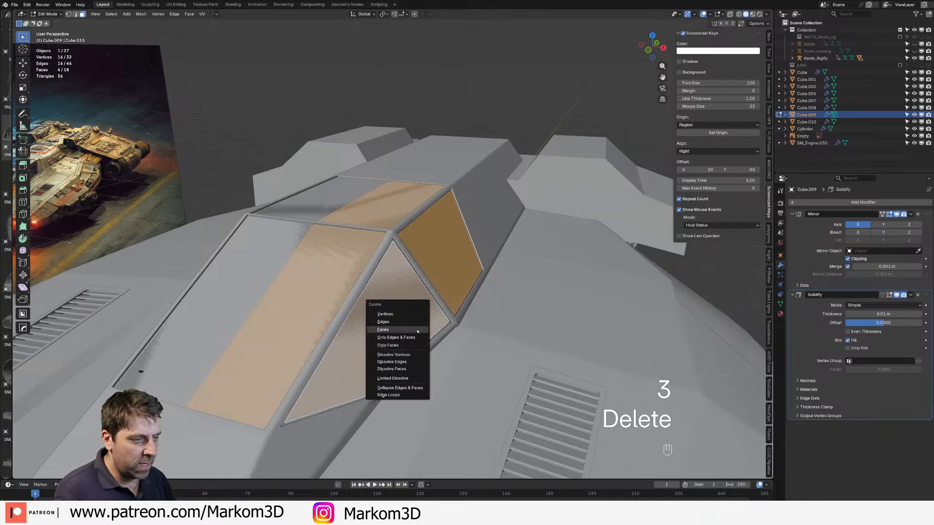
pyautogui.click(418, 329)
pyautogui.moveTo(413, 329); pyautogui.dragTo(416, 259, button='middle')
pyautogui.press('Tab')
# Step: Examine the thin window frames around the cockpit from the front and the side
pyautogui.scroll(3, 420, 255)
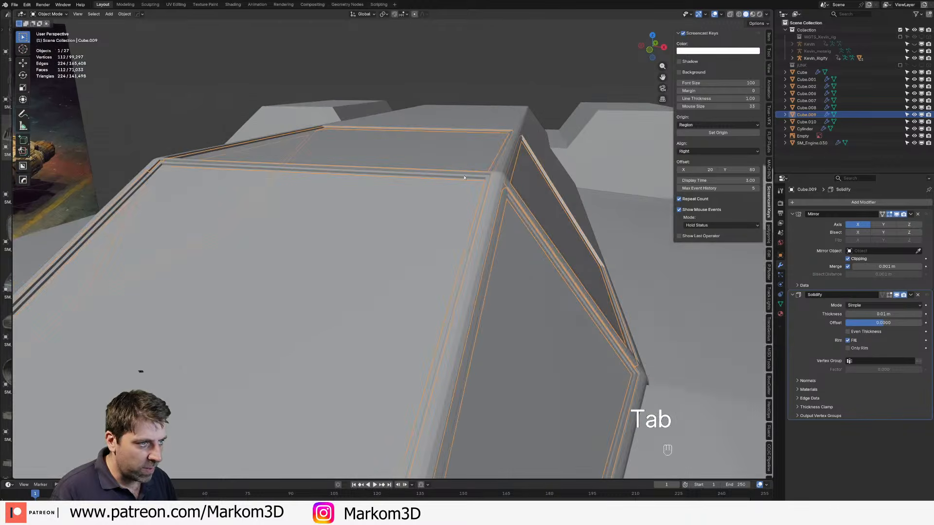
pyautogui.moveTo(500, 197); pyautogui.dragTo(468, 191, button='middle')
pyautogui.scroll(-5, 427, 371)
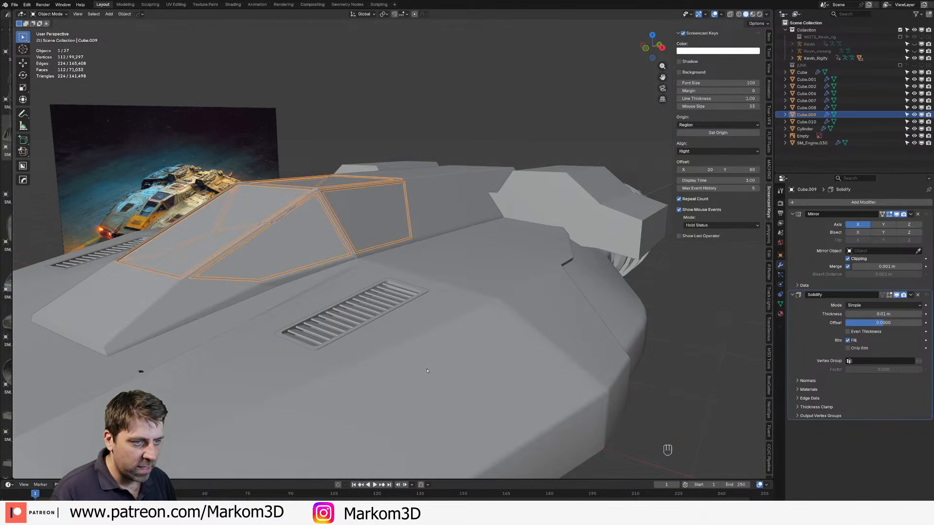
pyautogui.click(681, 420)
pyautogui.scroll(-2, 351, 343)
pyautogui.keyDown('shift'); pyautogui.moveTo(350, 343); pyautogui.dragTo(437, 331, button='middle'); pyautogui.keyUp('shift')
pyautogui.scroll(2, 195, 269)
pyautogui.keyDown('shift'); pyautogui.moveTo(194, 270); pyautogui.dragTo(288, 267, button='middle'); pyautogui.keyUp('shift')
pyautogui.scroll(1, 287, 267)
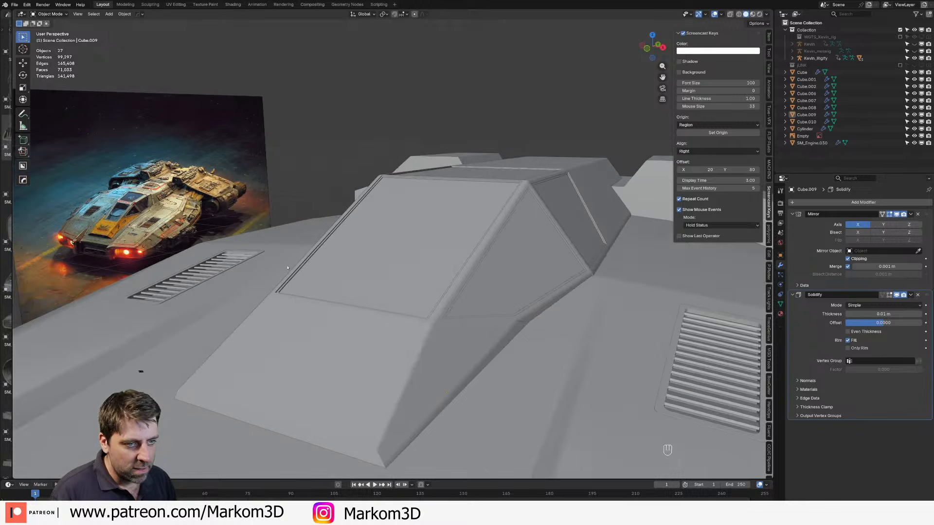
# Step: Select the duplicated window panes object behind the frames and duplicate it once more in place
pyautogui.click(291, 301)
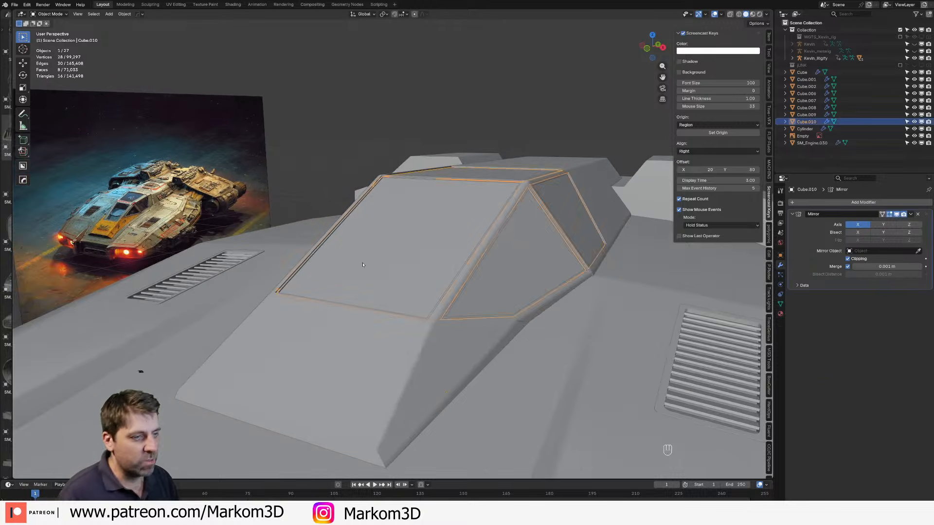
pyautogui.moveTo(292, 301); pyautogui.dragTo(560, 343, button='middle')
pyautogui.hotkey('shift', 'd')
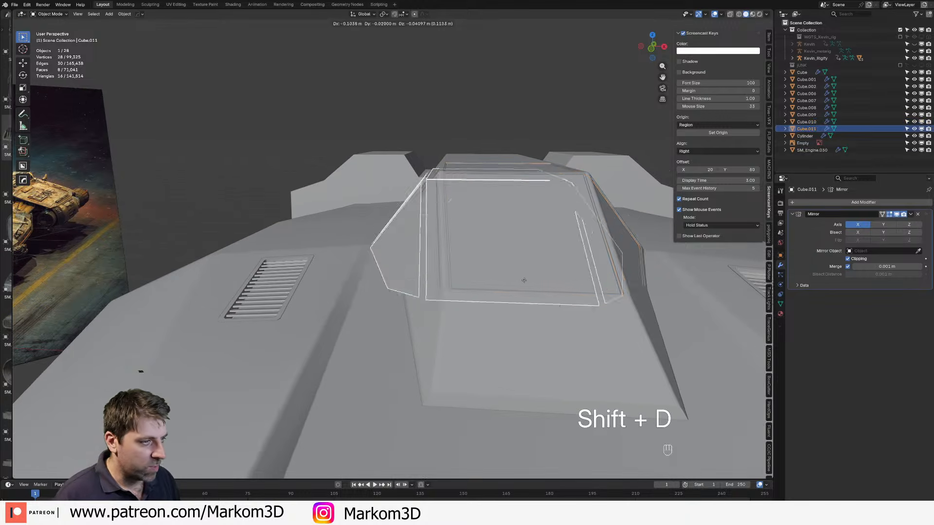
pyautogui.rightClick(513, 283)
# Step: Copy the Solidify modifier from the window frames object to the new window panes duplicate
pyautogui.moveTo(653, 291); pyautogui.dragTo(573, 331, button='middle')
pyautogui.scroll(3, 574, 324)
pyautogui.keyDown('shift'); pyautogui.click(572, 331); pyautogui.keyUp('shift')
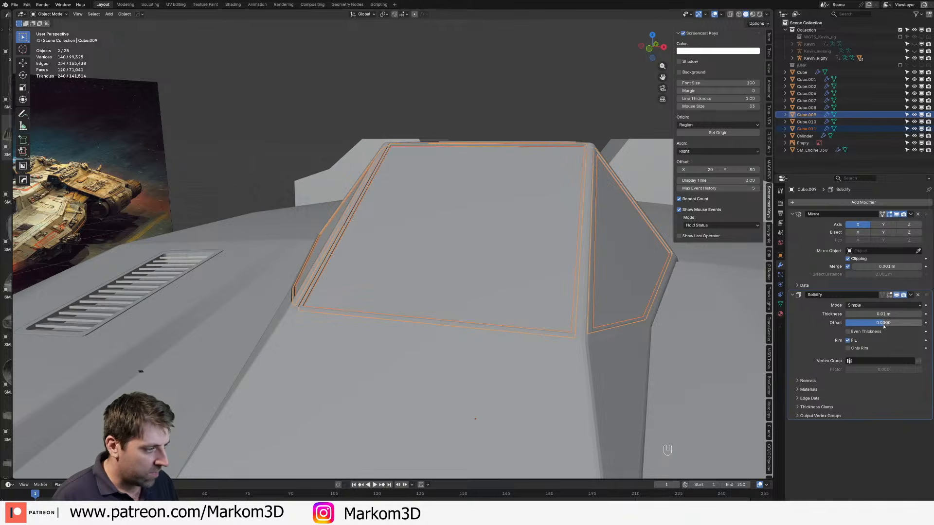
pyautogui.click(911, 295)
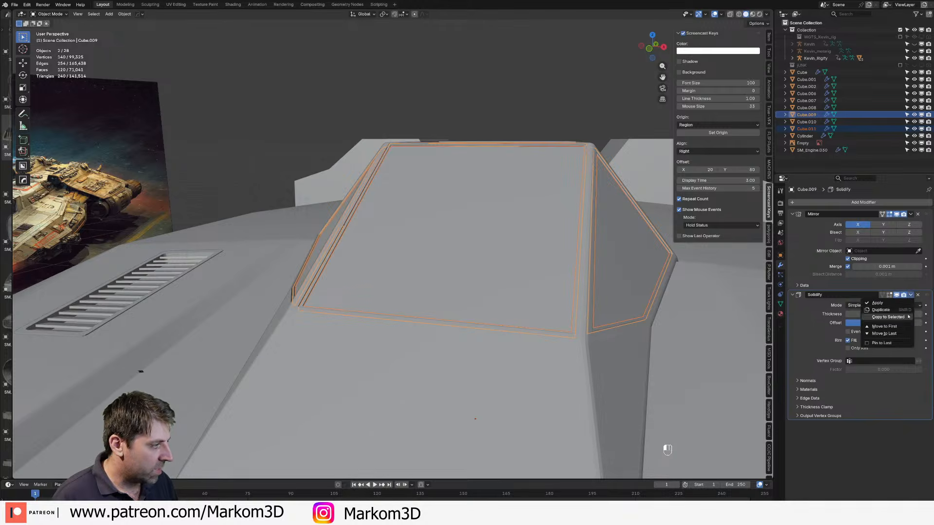
pyautogui.click(906, 317)
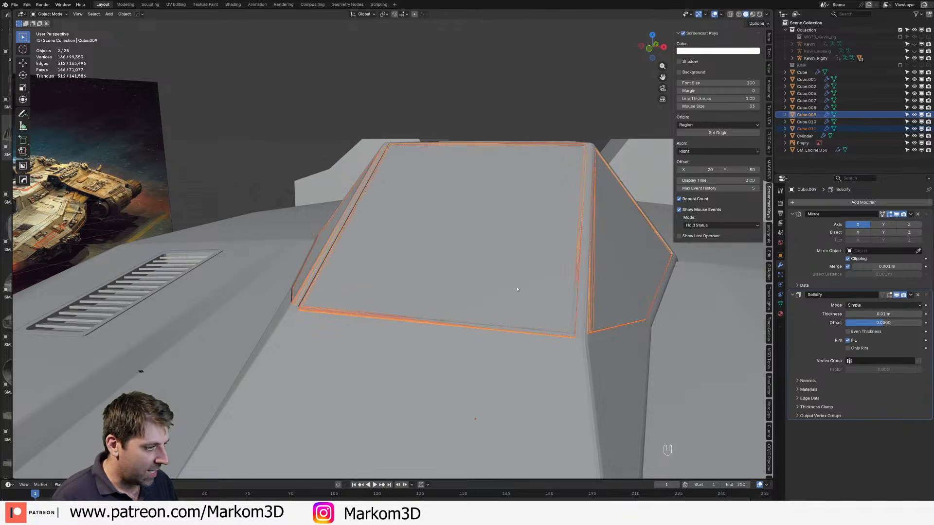
# Step: Add two crossing loop cuts to the large front side window of the new panes duplicate
pyautogui.click(476, 284)
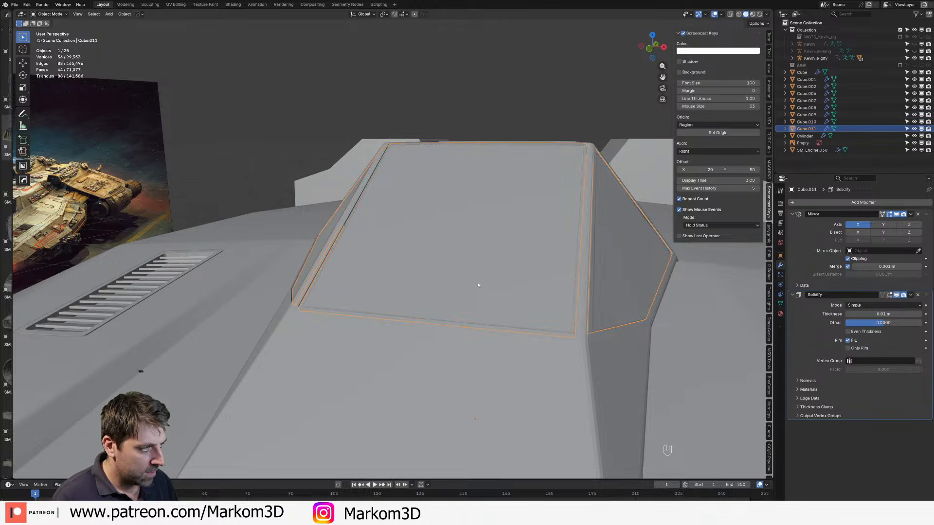
pyautogui.press('Tab')
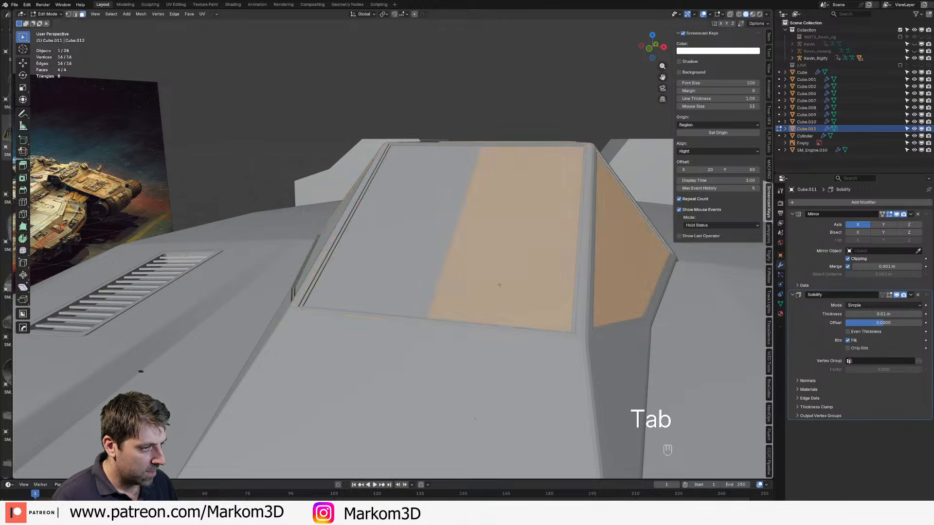
pyautogui.moveTo(478, 285); pyautogui.dragTo(440, 294, button='middle')
pyautogui.scroll(-2, 451, 290)
pyautogui.scroll(2, 451, 290)
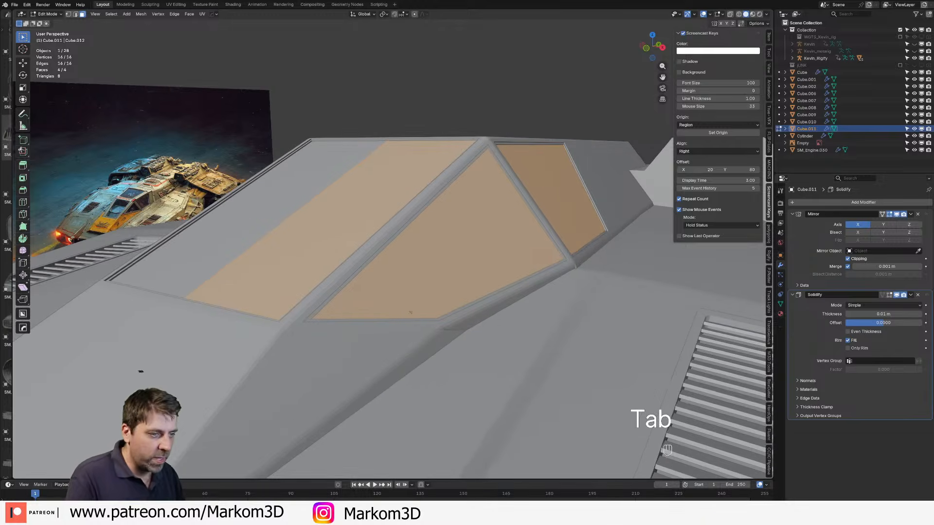
pyautogui.hotkey('ctrl', 'r')
pyautogui.click(383, 315)
pyautogui.hotkey('ctrl', 'r')
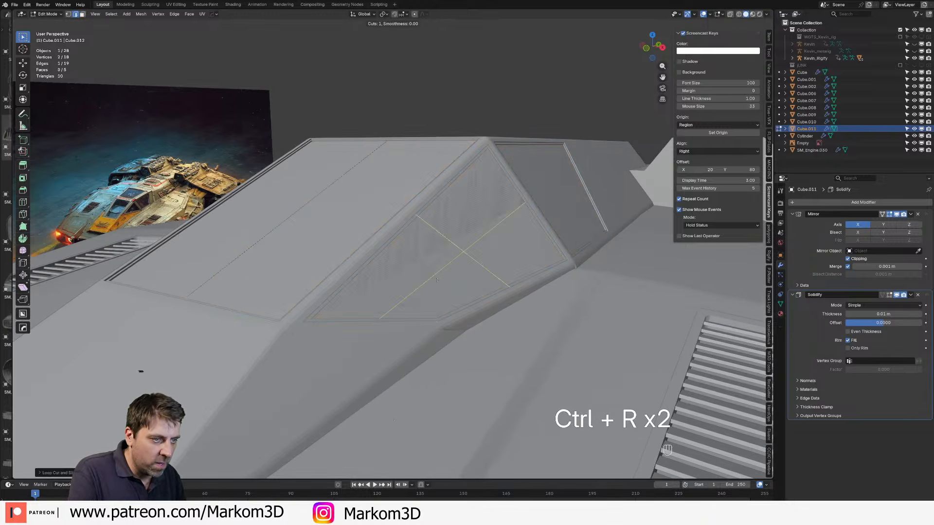
pyautogui.click(426, 298)
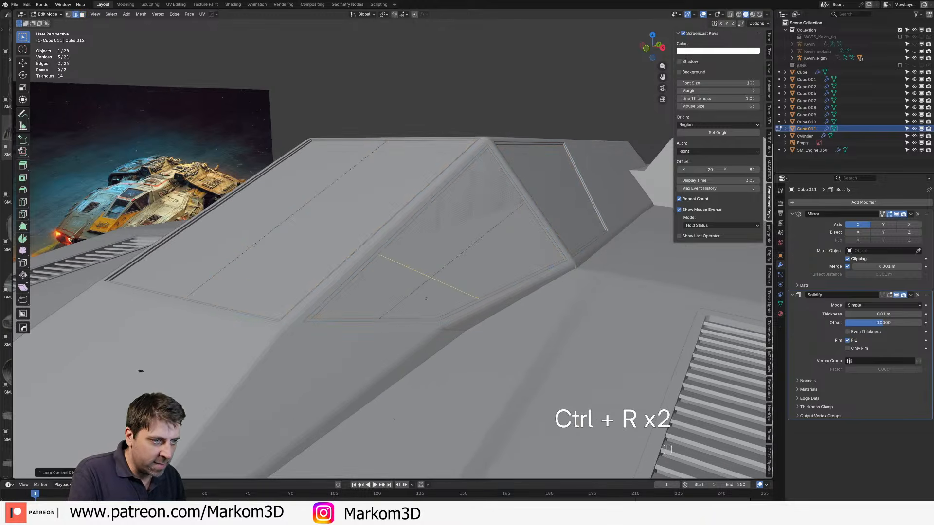
# Step: Add two more crossing loop cuts to the large front side window of the panes duplicate
pyautogui.hotkey('ctrl', 'r')
pyautogui.click(457, 287)
pyautogui.hotkey('ctrl', 'r')
pyautogui.click(469, 279)
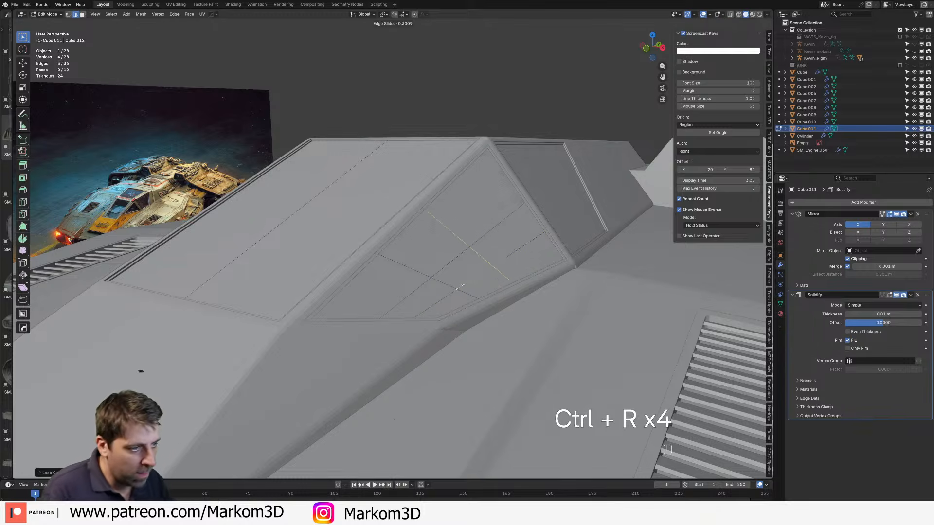
pyautogui.click(459, 287)
# Step: Slide two vertices of the window's loop cut grid along their edges to form a zigzag line across the pane
pyautogui.press('1')
pyautogui.moveTo(430, 306); pyautogui.dragTo(438, 301, button='middle')
pyautogui.press('3')
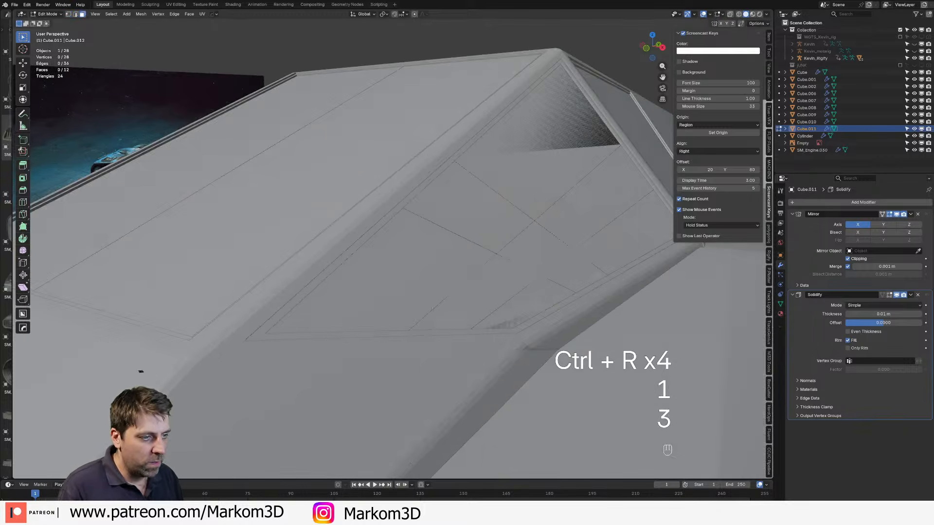
pyautogui.press('2')
pyautogui.press('shift')
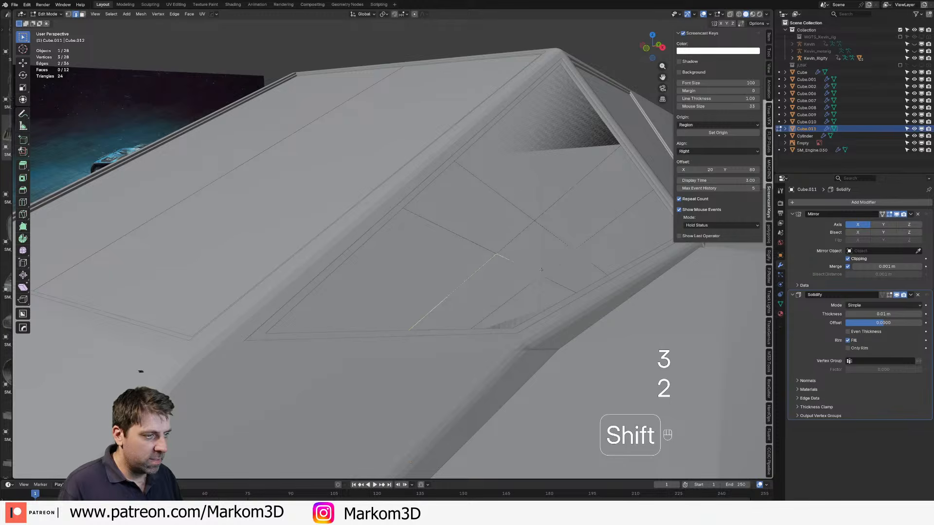
pyautogui.keyDown('shift'); pyautogui.moveTo(617, 292); pyautogui.dragTo(548, 301, button='middle'); pyautogui.keyUp('shift')
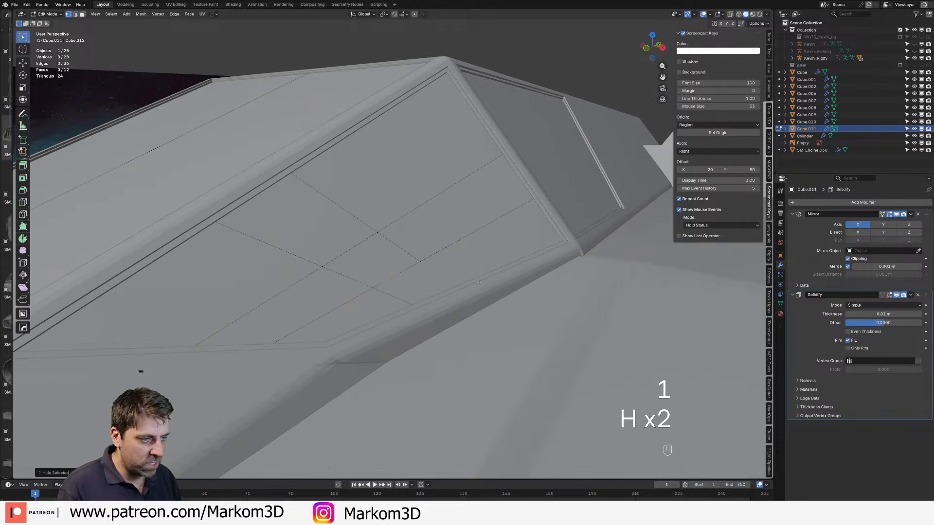
pyautogui.hotkey('ctrl', 'z')
pyautogui.press('g')
pyautogui.press('g')
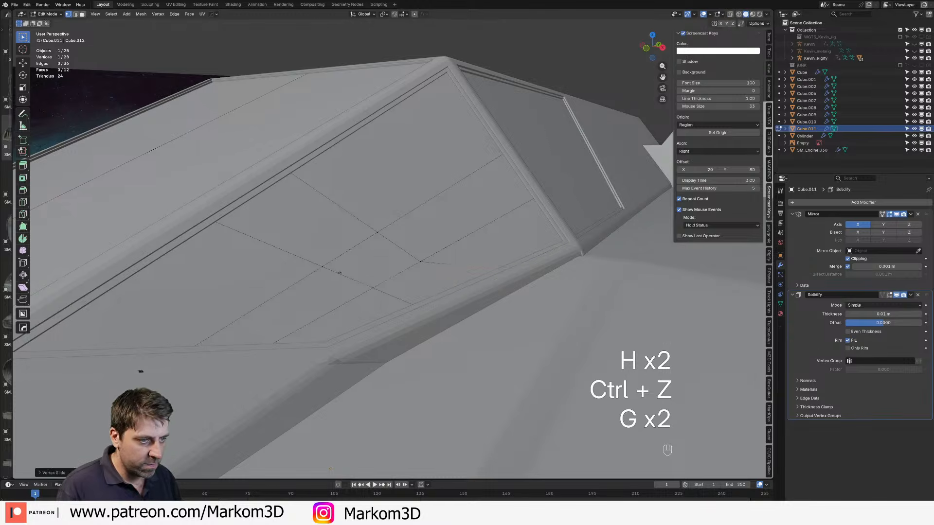
pyautogui.press('g')
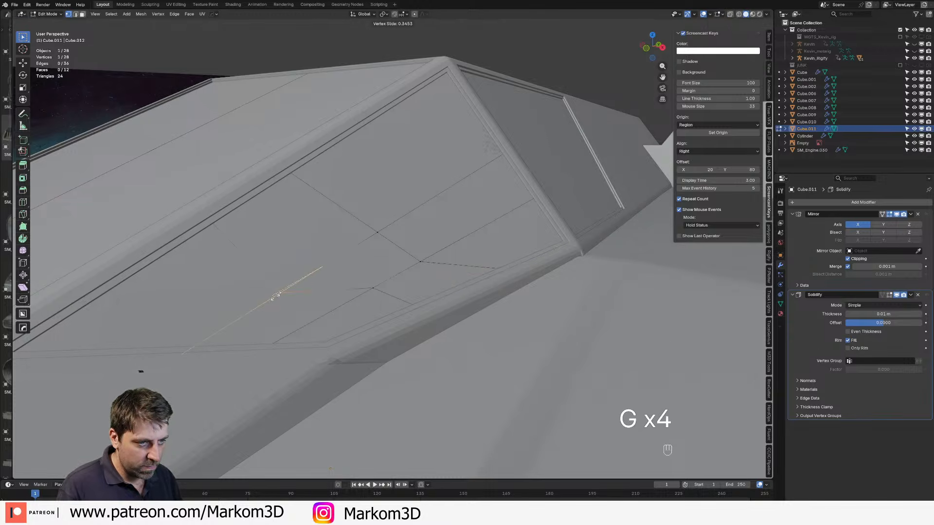
# Step: Bevel the connected zigzag edges across the front side window into a thin two-segment strip
pyautogui.press('2')
pyautogui.keyDown('shift'); pyautogui.click(258, 313); pyautogui.keyUp('shift')
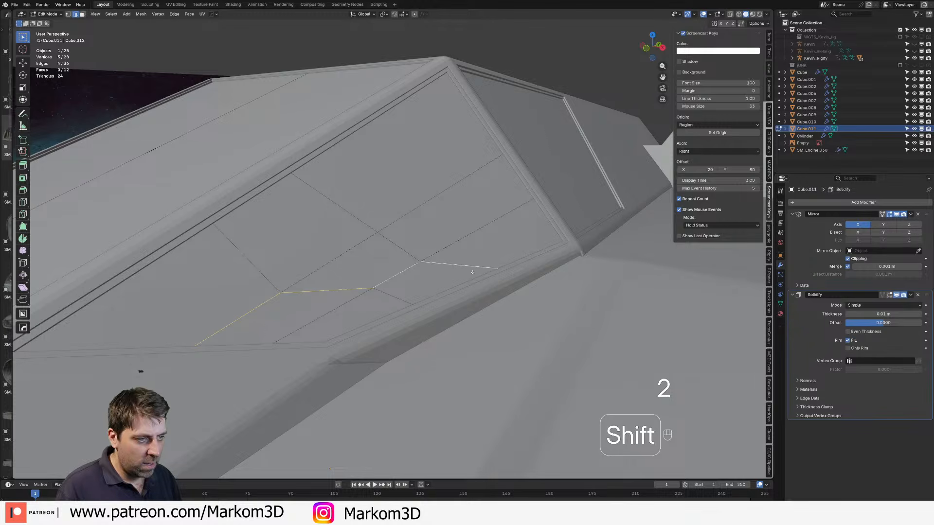
pyautogui.hotkey('ctrl', 'b')
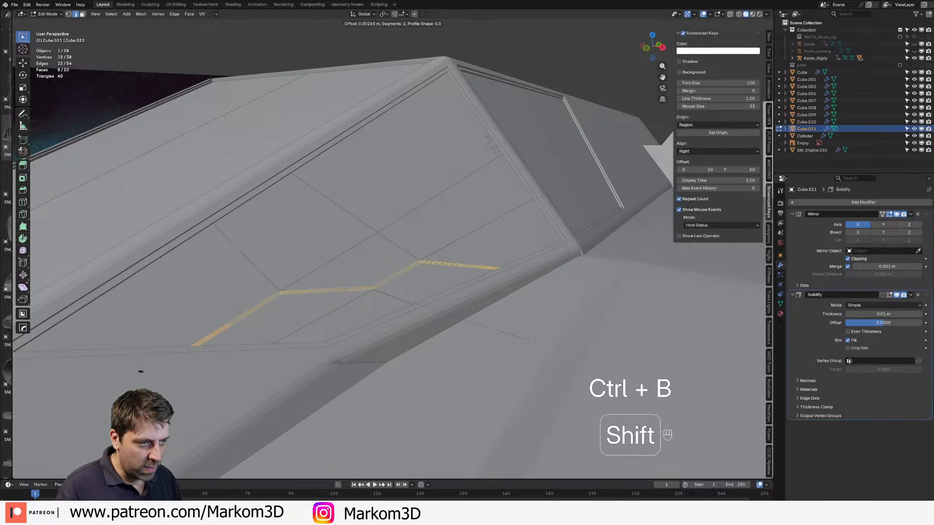
pyautogui.click(539, 344)
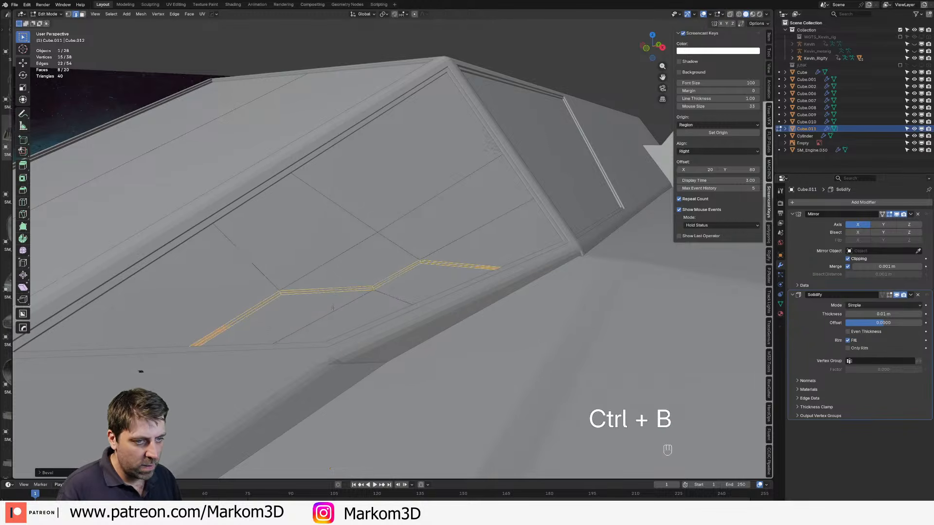
# Step: Delete all faces of the front side window around the zigzag strip, keeping only the thin strip
pyautogui.click(332, 310)
pyautogui.keyDown('shift'); pyautogui.click(389, 296); pyautogui.keyUp('shift')
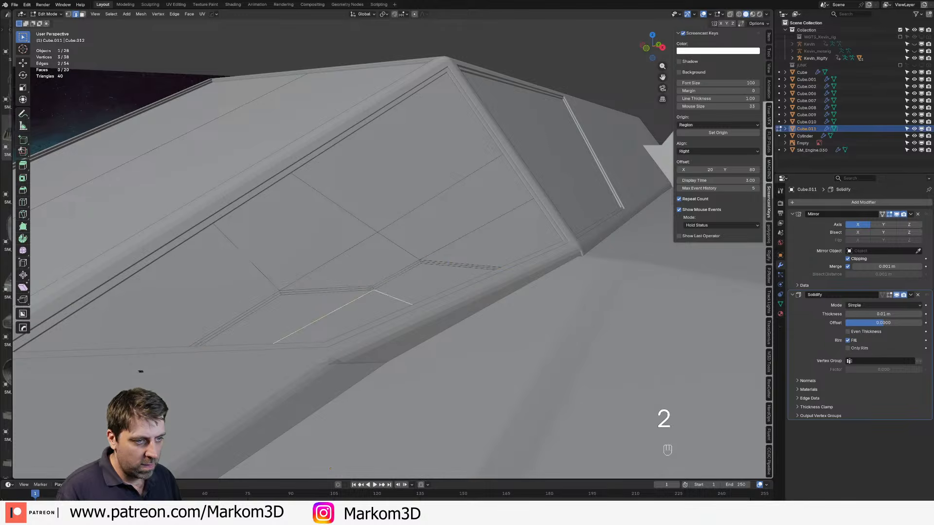
pyautogui.click(299, 306)
pyautogui.keyDown('shift'); pyautogui.click(346, 315); pyautogui.keyUp('shift')
pyautogui.keyDown('shift'); pyautogui.click(495, 241); pyautogui.keyUp('shift')
pyautogui.keyDown('shift'); pyautogui.click(467, 211); pyautogui.keyUp('shift')
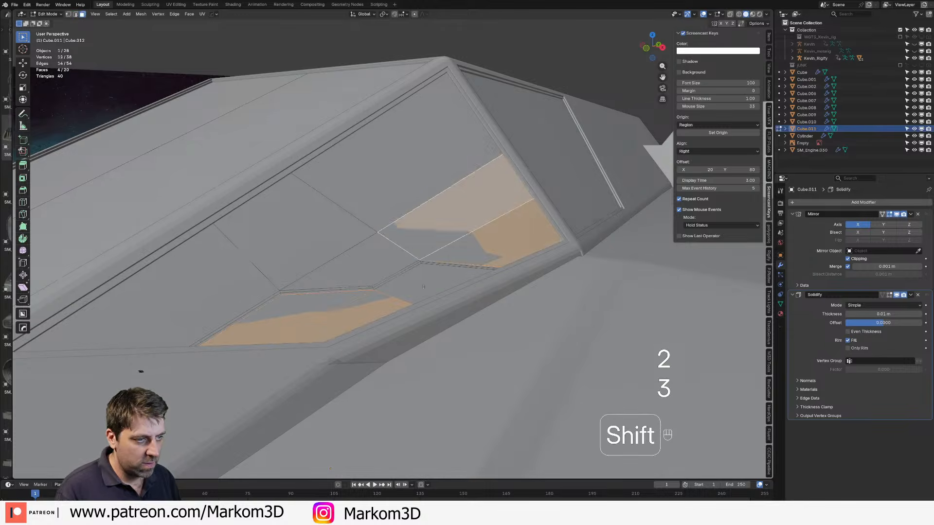
pyautogui.keyDown('shift'); pyautogui.click(428, 280); pyautogui.keyUp('shift')
pyautogui.keyDown('shift'); pyautogui.click(373, 282); pyautogui.keyUp('shift')
pyautogui.keyDown('shift'); pyautogui.click(379, 195); pyautogui.keyUp('shift')
pyautogui.keyDown('shift'); pyautogui.click(297, 229); pyautogui.keyUp('shift')
pyautogui.keyDown('shift'); pyautogui.click(209, 287); pyautogui.keyUp('shift')
pyautogui.scroll(-3, 234, 319)
pyautogui.press('Delete')
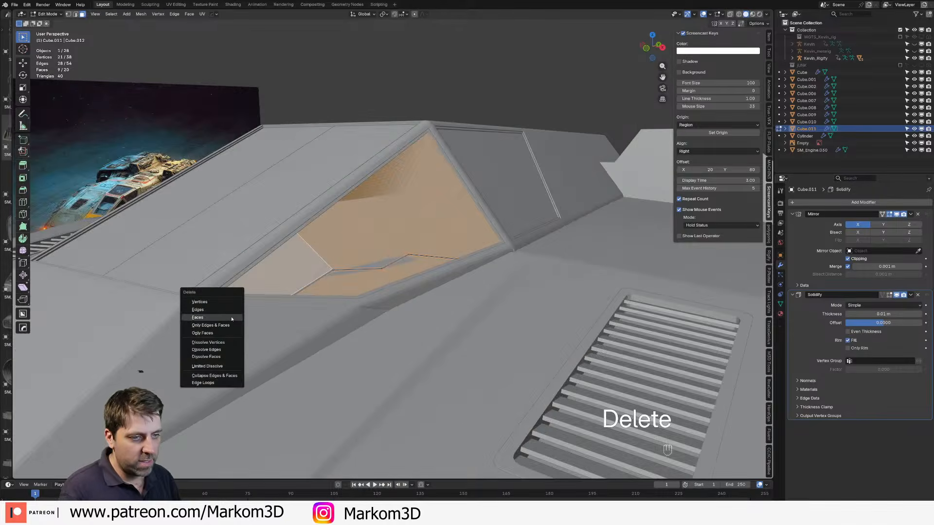
pyautogui.click(233, 319)
# Step: Examine the zigzag strip on the front side window and the rear side window from the ship's side
pyautogui.scroll(-4, 297, 336)
pyautogui.press('Tab')
pyautogui.scroll(-5, 340, 344)
pyautogui.click(343, 369)
pyautogui.moveTo(398, 352); pyautogui.dragTo(321, 341, button='middle')
pyautogui.scroll(4, 356, 357)
pyautogui.scroll(4, 330, 325)
pyautogui.click(362, 272)
pyautogui.moveTo(363, 273); pyautogui.dragTo(428, 290, button='middle')
pyautogui.press('Tab')
pyautogui.scroll(2, 428, 290)
pyautogui.press('Tab')
pyautogui.press('Tab')
pyautogui.press('Tab')
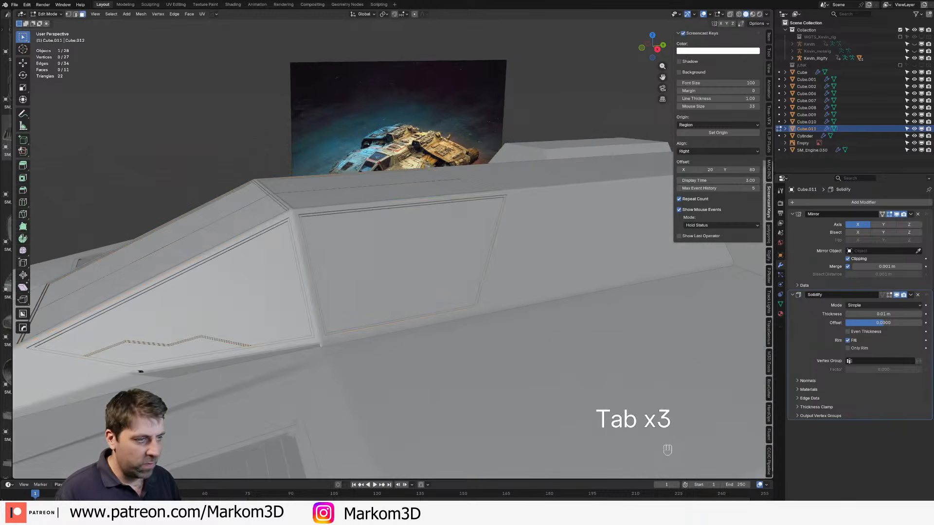
pyautogui.press('Tab')
pyautogui.press('Tab')
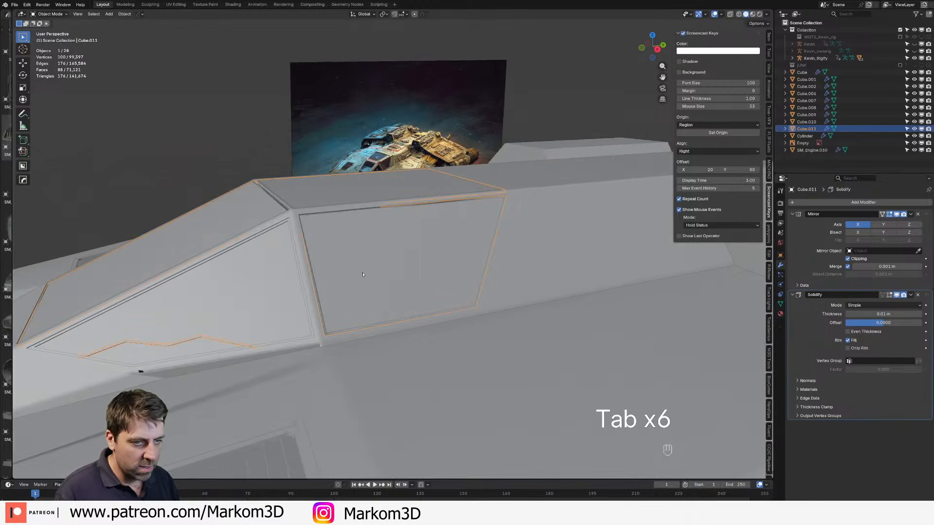
# Step: Add a lengthwise loop cut near the rear side window's upper edge and a vertical one toward its front edge
pyautogui.press('Tab')
pyautogui.keyDown('shift'); pyautogui.moveTo(363, 274); pyautogui.dragTo(397, 298, button='middle'); pyautogui.keyUp('shift')
pyautogui.hotkey('ctrl', 'r')
pyautogui.click(341, 272)
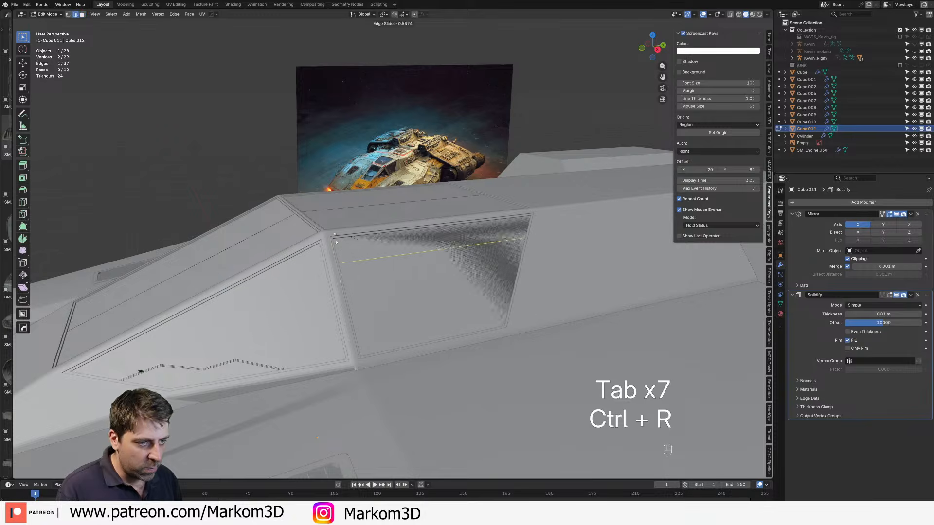
pyautogui.click(337, 230)
pyautogui.keyDown('shift'); pyautogui.moveTo(406, 249); pyautogui.dragTo(377, 289, button='middle'); pyautogui.keyUp('shift')
pyautogui.scroll(2, 377, 289)
pyautogui.hotkey('ctrl', 'r')
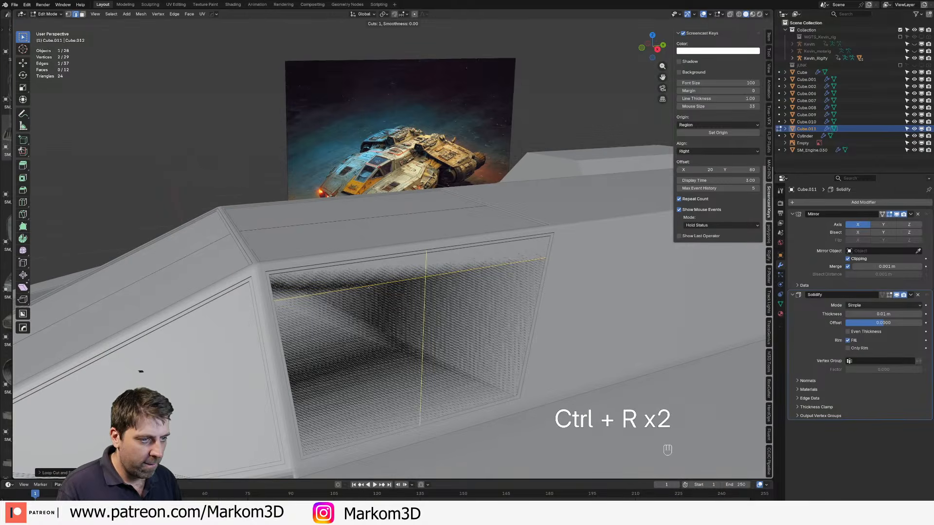
pyautogui.click(369, 287)
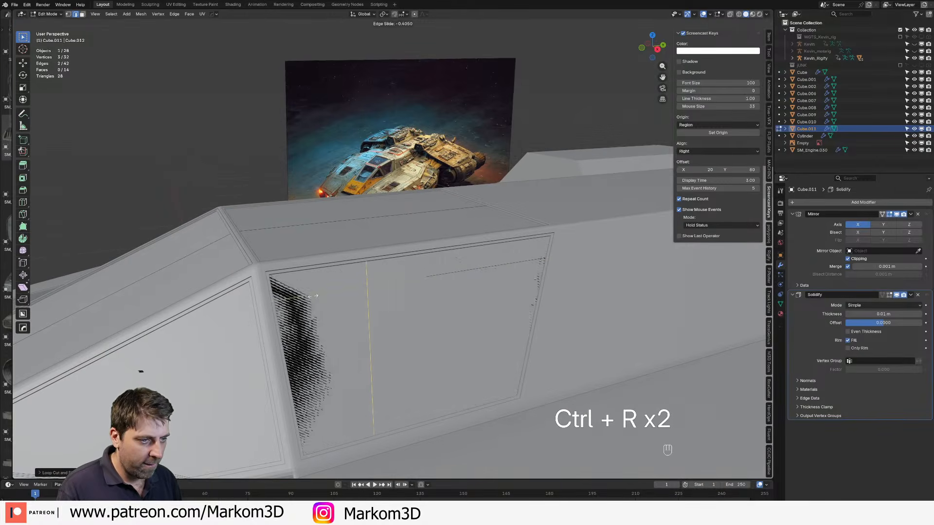
# Step: Slide the vertical cut's bottom vertex to the rear side window's lower rear corner and add a second lengthwise loop cut
pyautogui.press('1')
pyautogui.click(374, 438)
pyautogui.press('g')
pyautogui.press('g')
pyautogui.click(512, 400)
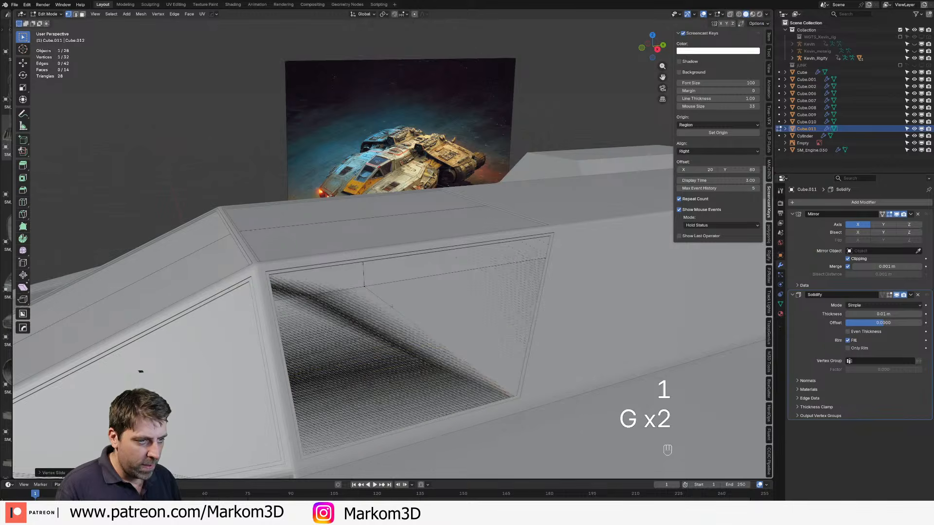
pyautogui.hotkey('ctrl', 'r')
pyautogui.click(465, 285)
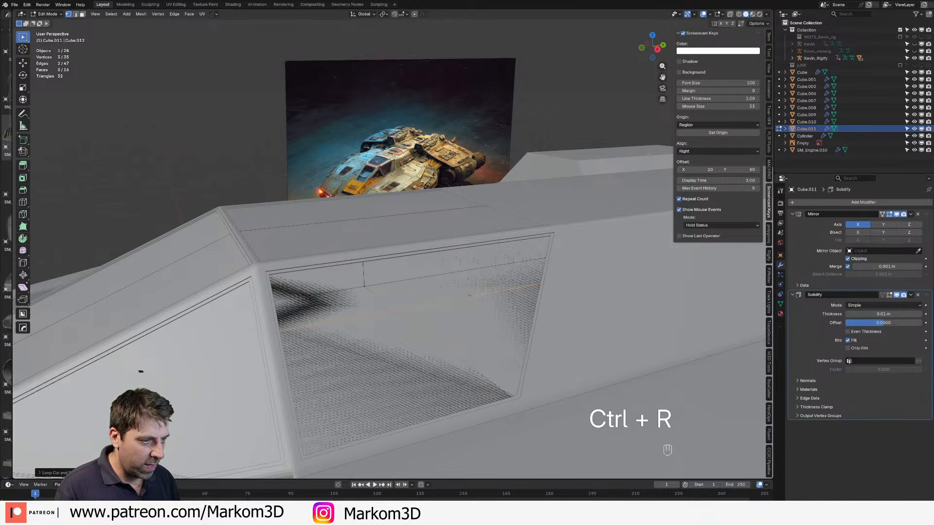
# Step: Bevel the stepped edge chain across the rear side window into a thin two-segment strip
pyautogui.click(344, 291)
pyautogui.keyDown('shift'); pyautogui.click(381, 299); pyautogui.keyUp('shift')
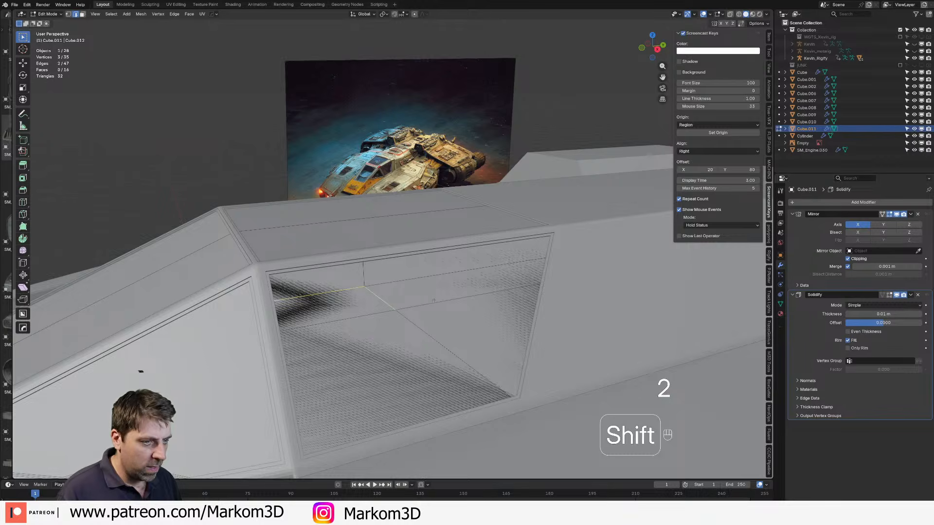
pyautogui.keyDown('shift'); pyautogui.click(426, 305); pyautogui.keyUp('shift')
pyautogui.hotkey('ctrl', 'b')
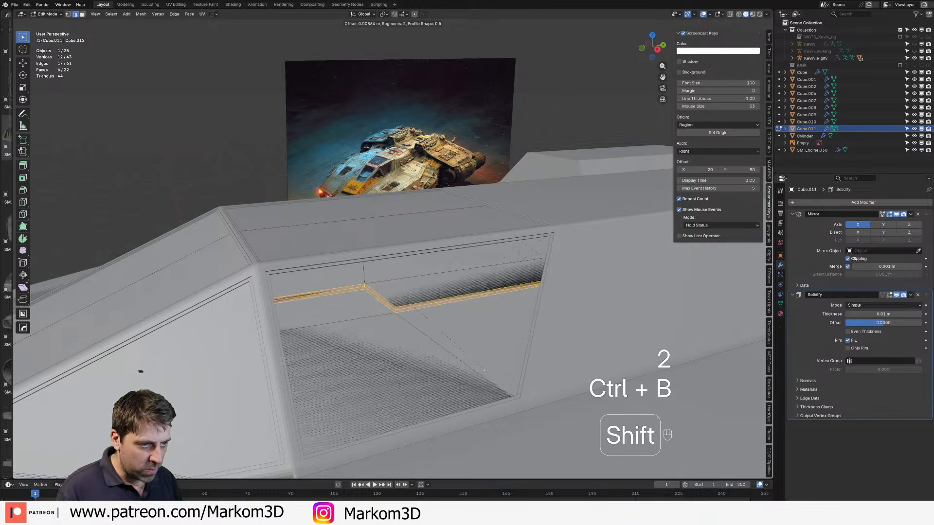
pyautogui.click(457, 361)
# Step: Delete the rear side window faces above and below the stepped strip, keeping only the strip
pyautogui.press('3')
pyautogui.click(462, 335)
pyautogui.keyDown('shift'); pyautogui.click(397, 357); pyautogui.keyUp('shift')
pyautogui.keyDown('shift'); pyautogui.click(355, 310); pyautogui.keyUp('shift')
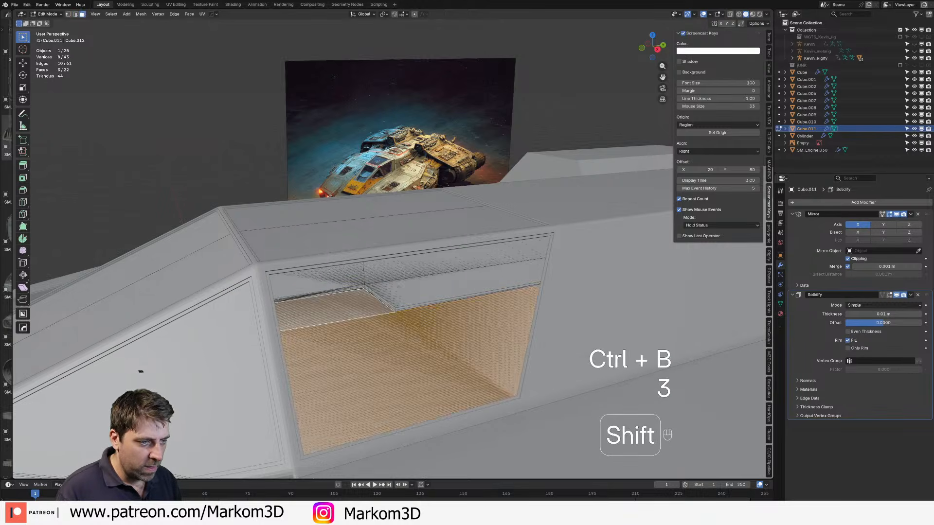
pyautogui.keyDown('shift'); pyautogui.click(408, 291); pyautogui.keyUp('shift')
pyautogui.keyDown('shift'); pyautogui.click(409, 265); pyautogui.keyUp('shift')
pyautogui.keyDown('shift'); pyautogui.click(354, 280); pyautogui.keyUp('shift')
pyautogui.press('Delete')
pyautogui.click(362, 284)
pyautogui.scroll(2, 360, 292)
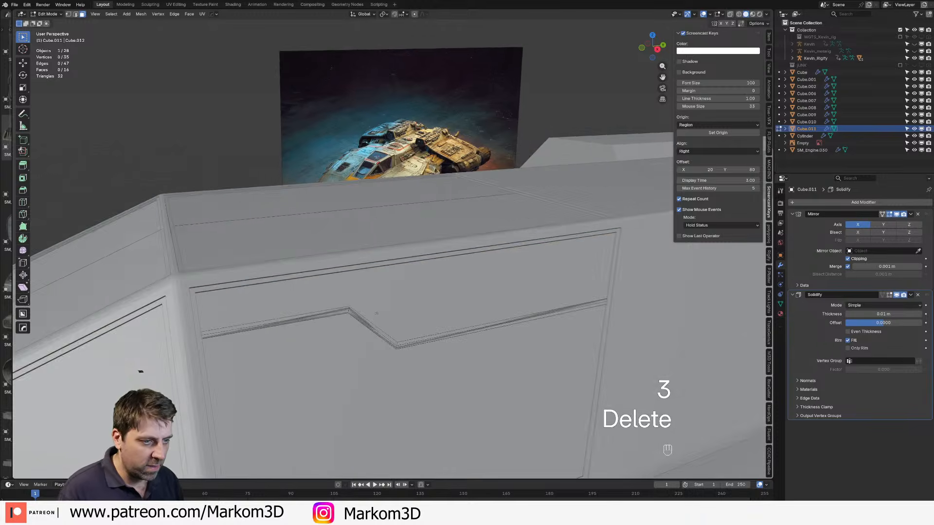
pyautogui.press('2')
pyautogui.scroll(2, 335, 330)
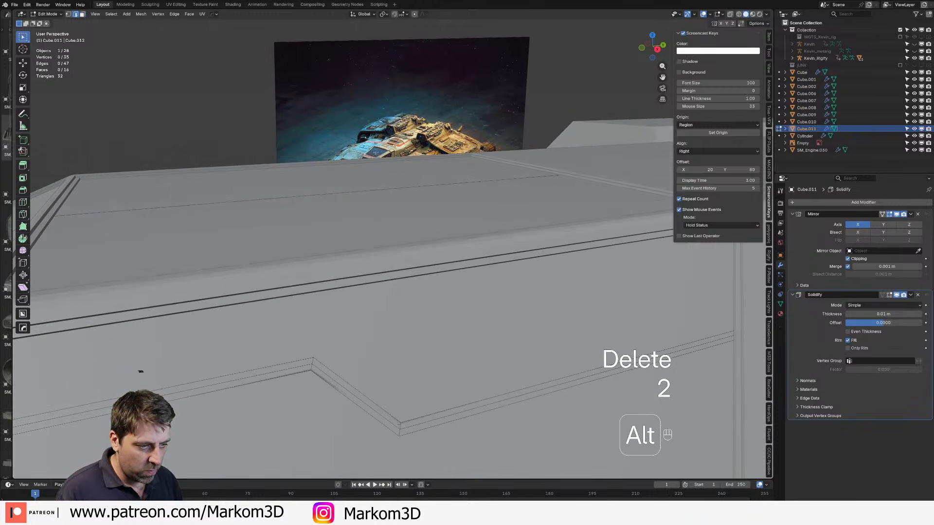
pyautogui.moveTo(450, 429); pyautogui.dragTo(294, 345, button='middle')
pyautogui.hotkey('ctrl', 'b')
pyautogui.rightClick(474, 401)
# Step: Add two loop cuts across the long rear segment of the stepped strip on the rear side window
pyautogui.hotkey('ctrl', 'r')
pyautogui.click(343, 277)
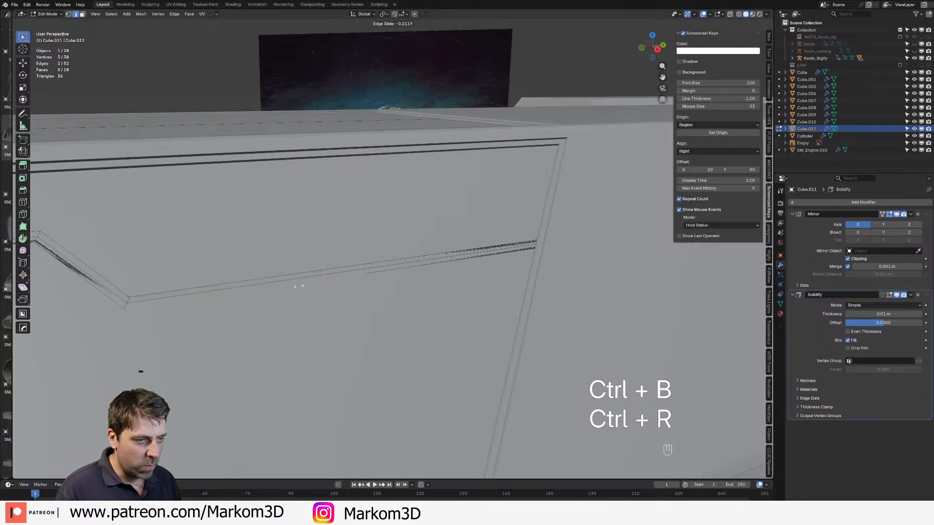
pyautogui.click(300, 282)
pyautogui.hotkey('ctrl', 'r')
pyautogui.click(392, 268)
pyautogui.click(403, 266)
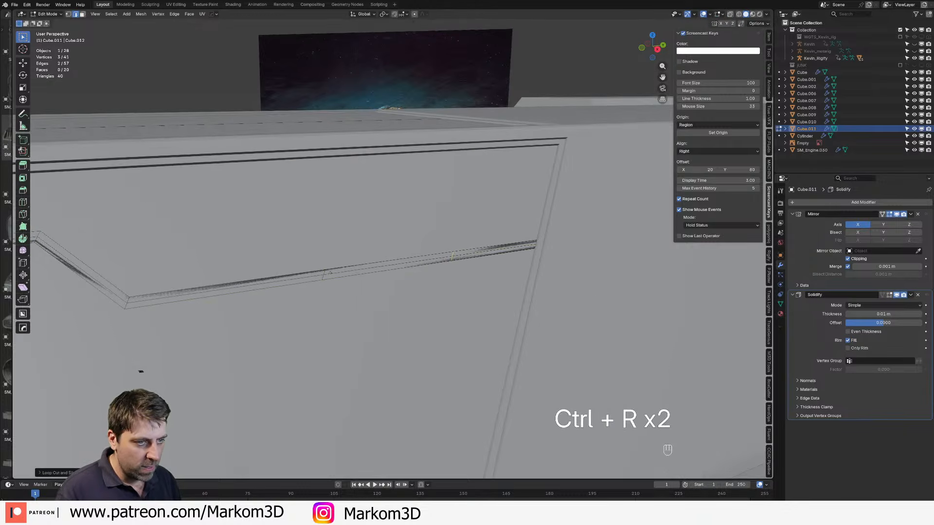
# Step: Bevel both cross cuts on the strip's rear segment slightly with two segments
pyautogui.keyDown('alt'); pyautogui.keyDown('shift'); pyautogui.click(325, 274); pyautogui.keyUp('shift'); pyautogui.keyUp('alt')
pyautogui.hotkey('ctrl', 'b')
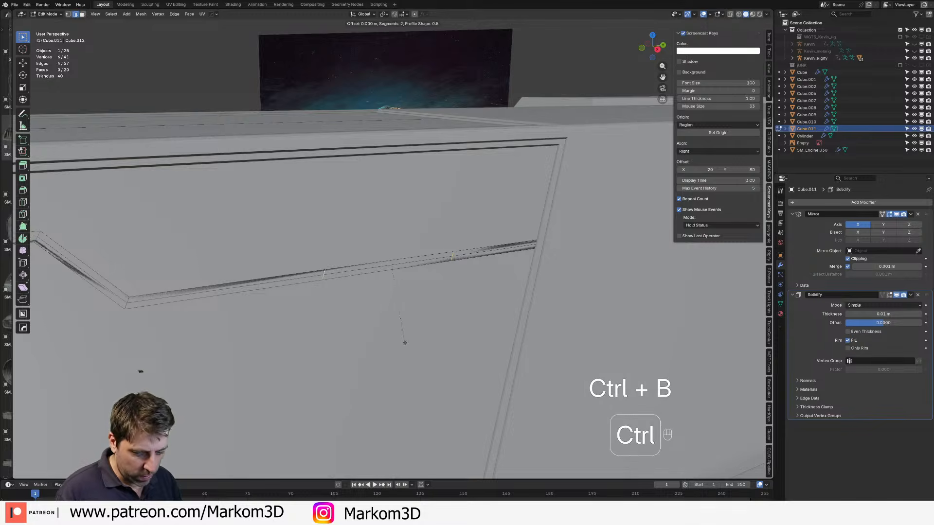
pyautogui.click(427, 362)
pyautogui.hotkey('ctrl', 'z')
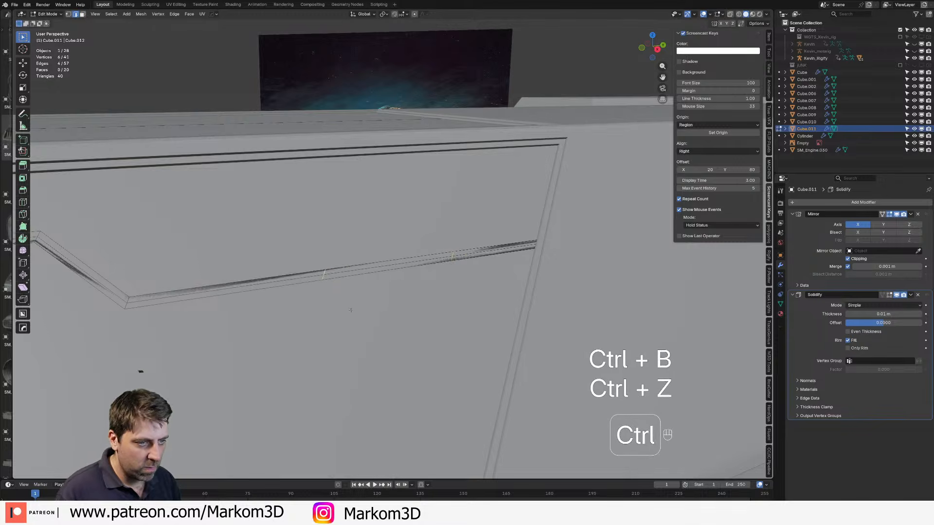
pyautogui.hotkey('ctrl', 'b')
pyautogui.click(398, 295)
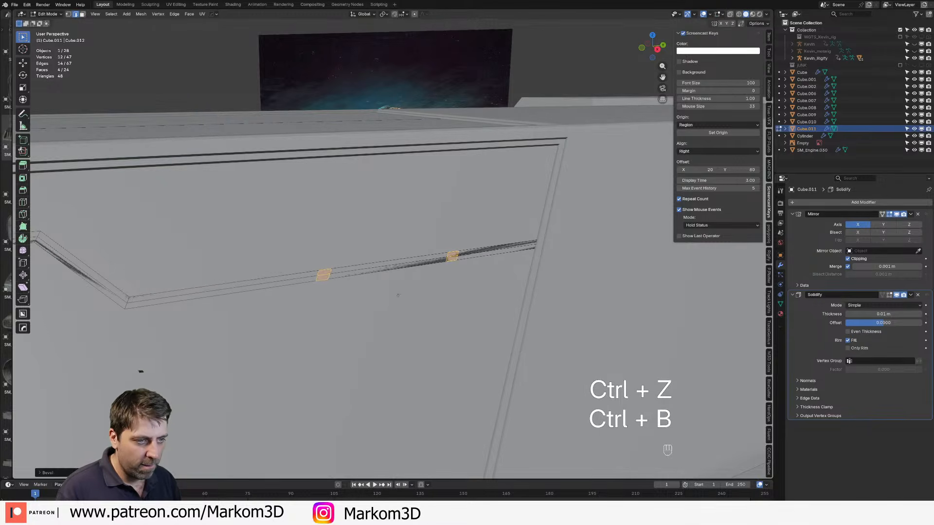
# Step: Slide the strip's lower edge between the two cuts up to the middle line and merge the overlapping vertices by distance
pyautogui.click(394, 266)
pyautogui.press('g')
pyautogui.press('g')
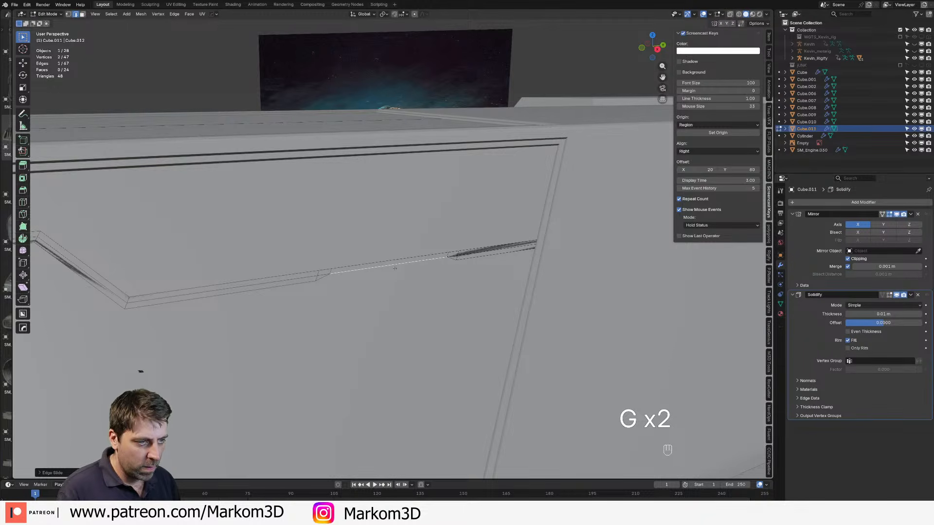
pyautogui.press('a')
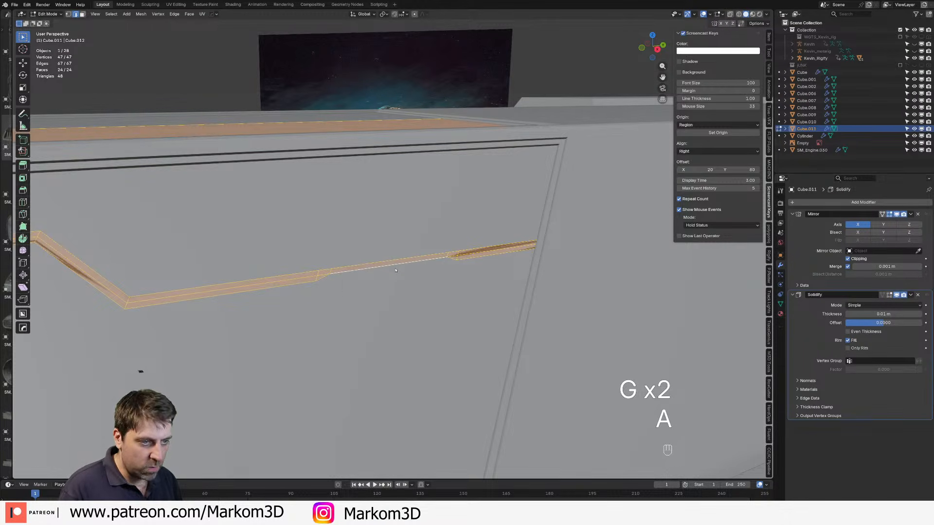
pyautogui.press('m')
pyautogui.click(389, 293)
# Step: Add a crosswise loop cut near the lower edge of the front cockpit window pane
pyautogui.moveTo(389, 293); pyautogui.dragTo(430, 341, button='middle')
pyautogui.press('Tab')
pyautogui.press('Tab')
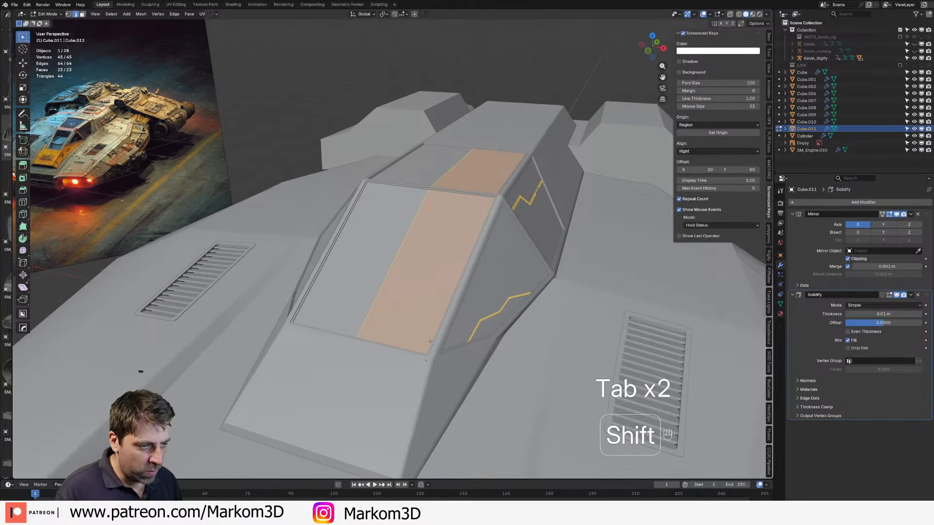
pyautogui.hotkey('ctrl', 'r')
pyautogui.click(432, 318)
pyautogui.click(412, 361)
# Step: Add two lengthwise loop cuts to the front window pane, one near the centre line and one near the outer edge
pyautogui.keyDown('shift'); pyautogui.moveTo(413, 360); pyautogui.dragTo(437, 349, button='middle'); pyautogui.keyUp('shift')
pyautogui.scroll(2, 437, 348)
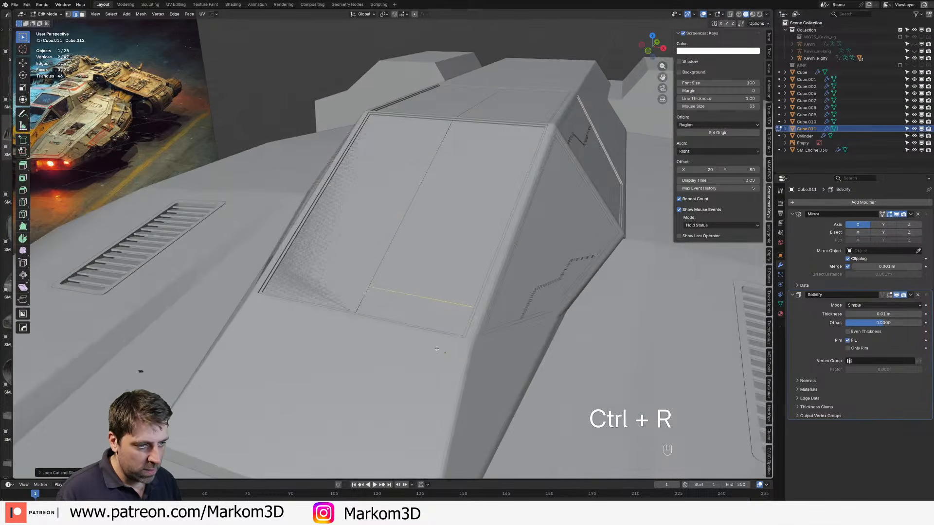
pyautogui.hotkey('ctrl', 'r')
pyautogui.click(465, 313)
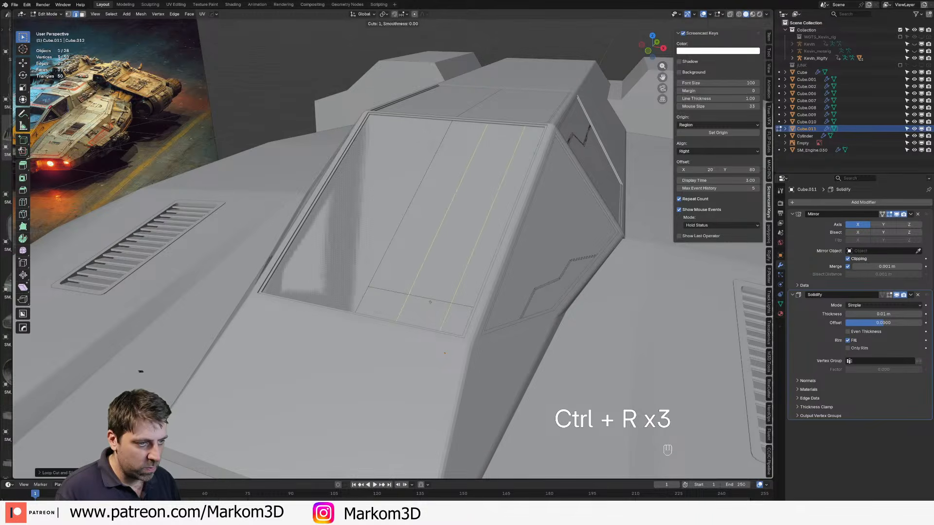
pyautogui.click(429, 302)
# Step: Slide the outer segment of the front pane's crosswise cut toward the lower edge to form a slanted zigzag, and select the cut's segments
pyautogui.press('1')
pyautogui.press('2')
pyautogui.press('g')
pyautogui.press('g')
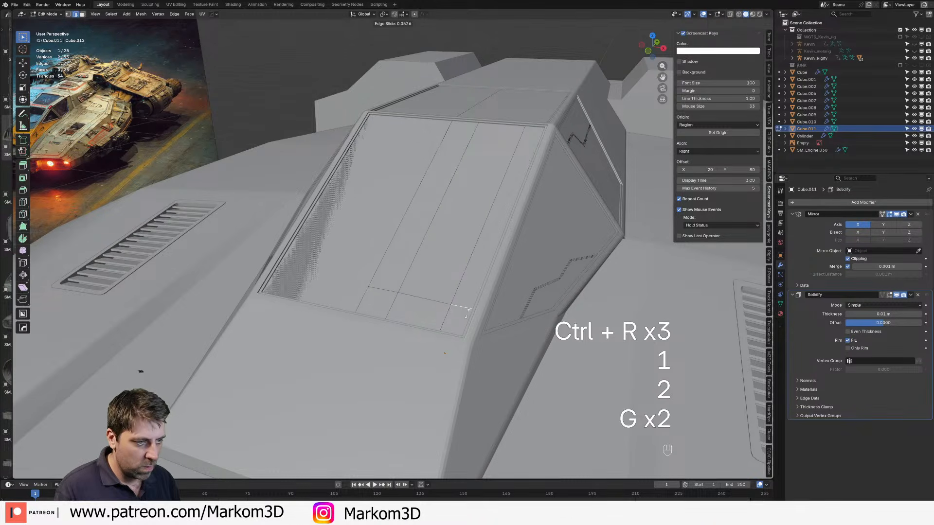
pyautogui.click(434, 368)
pyautogui.keyDown('shift'); pyautogui.moveTo(434, 368); pyautogui.dragTo(416, 323, button='middle'); pyautogui.keyUp('shift')
pyautogui.press('2')
pyautogui.keyDown('shift'); pyautogui.click(415, 298); pyautogui.keyUp('shift')
pyautogui.keyDown('shift'); pyautogui.click(378, 280); pyautogui.keyUp('shift')
pyautogui.scroll(3, 412, 340)
# Step: Try to inset the face below the zigzag cut beside the centre line and inspect it in wireframe
pyautogui.hotkey('ctrl', 'r')
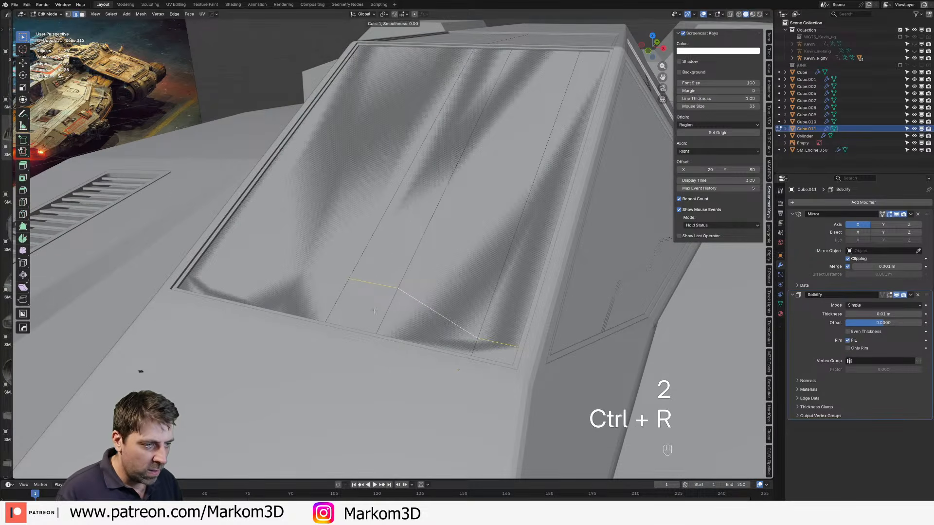
pyautogui.rightClick(511, 325)
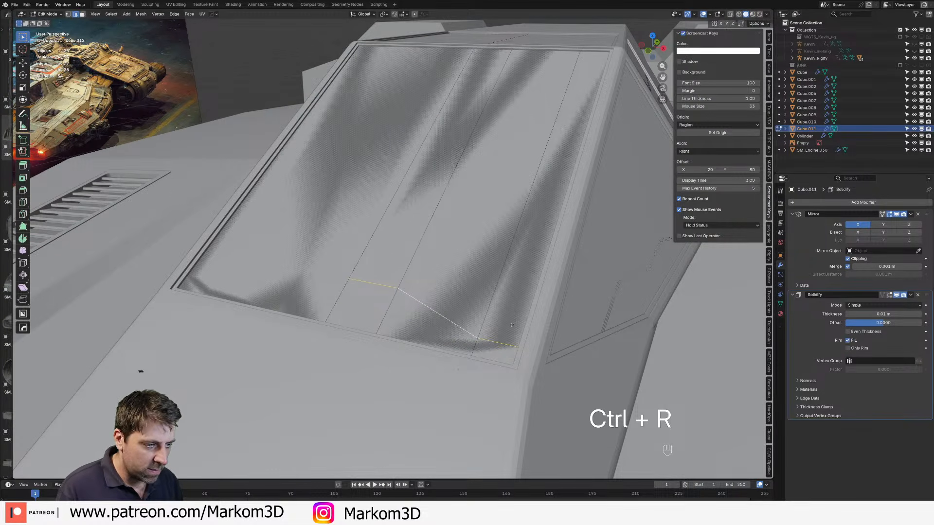
pyautogui.click(380, 319)
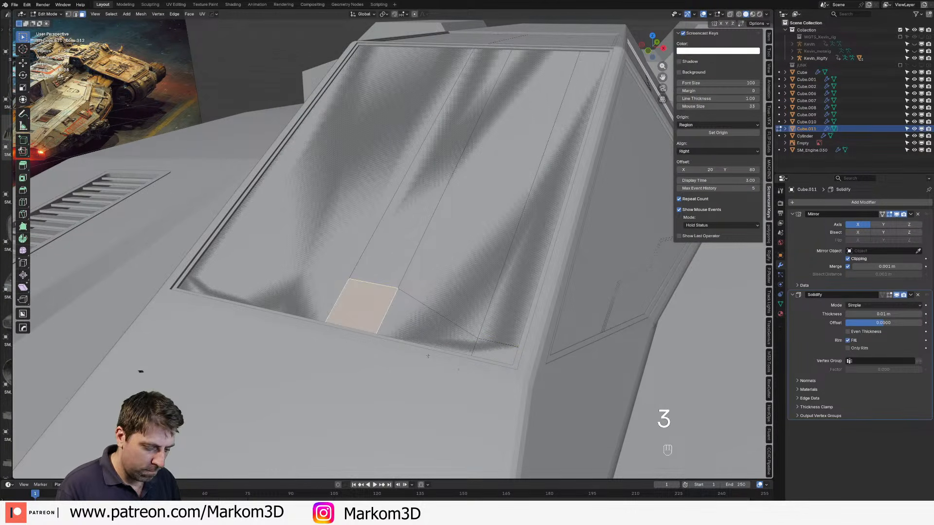
pyautogui.press('i')
pyautogui.click(384, 342)
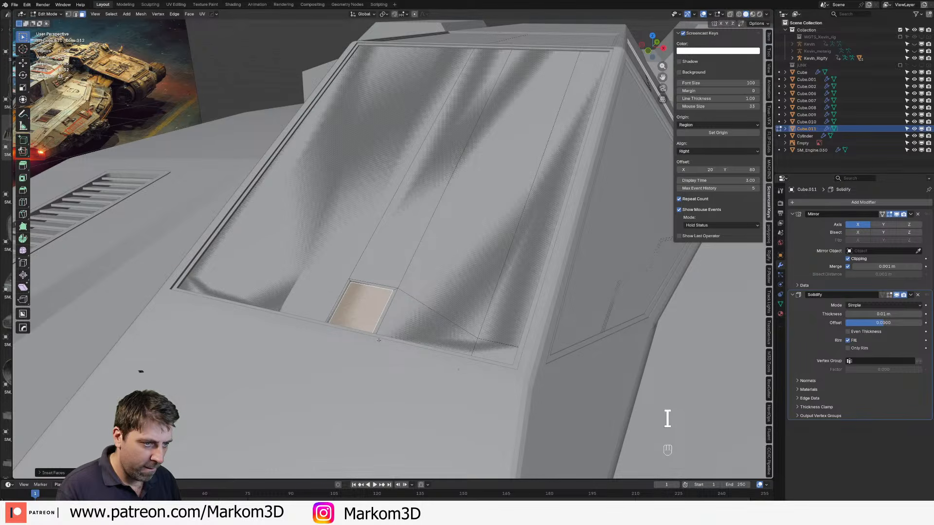
pyautogui.press('z')
pyautogui.press('1')
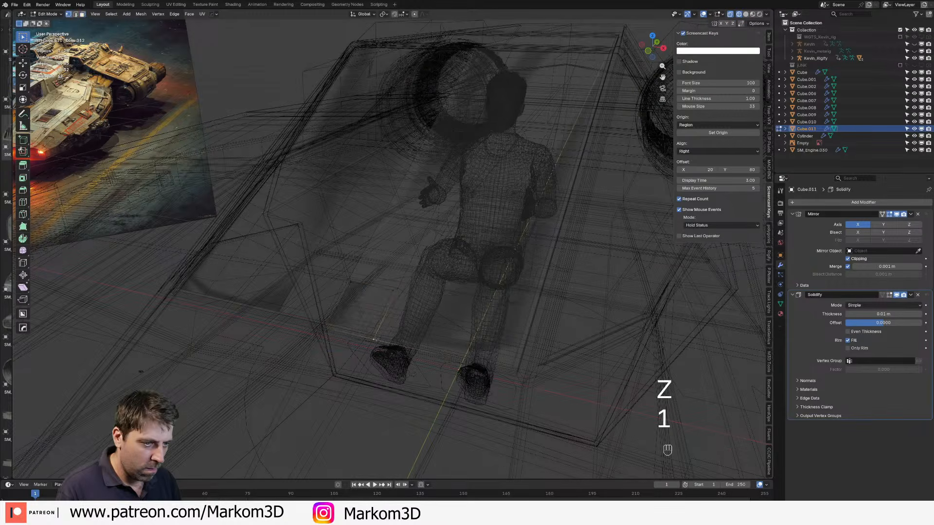
pyautogui.press('z')
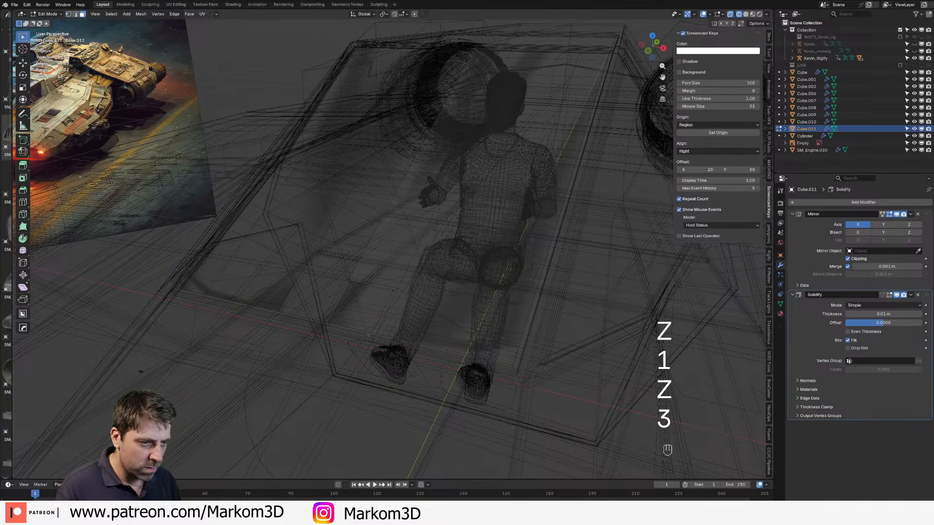
pyautogui.press('1')
pyautogui.press('z')
pyautogui.click(421, 335)
pyautogui.press('3')
pyautogui.click(360, 309)
pyautogui.keyDown('shift'); pyautogui.moveTo(360, 309); pyautogui.dragTo(386, 363, button='middle'); pyautogui.keyUp('shift')
pyautogui.scroll(5, 386, 363)
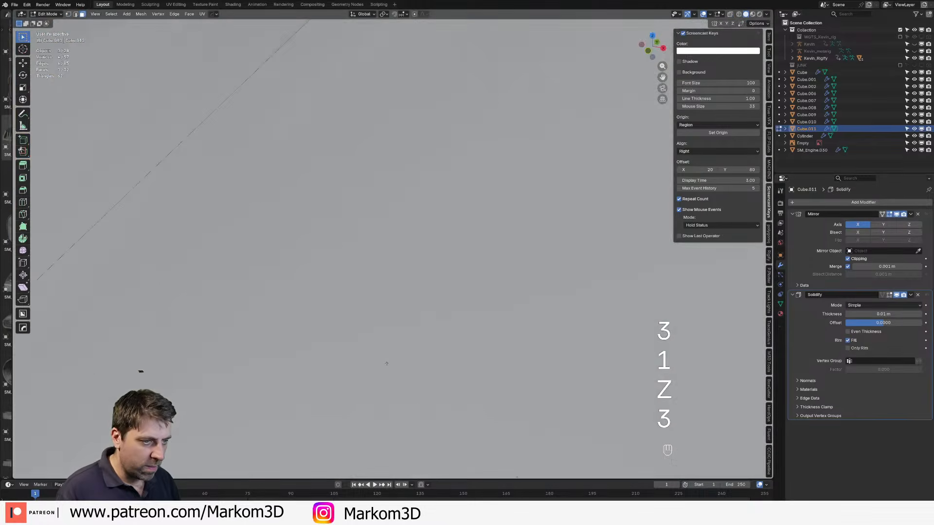
# Step: Undo the inset and the selection changes made after it on the front pane
pyautogui.hotkey('ctrl', 'z')
pyautogui.hotkey('ctrl', 'z')
pyautogui.hotkey('ctrl', 'z')
pyautogui.hotkey('ctrl', 'z')
pyautogui.hotkey('ctrl', 'z')
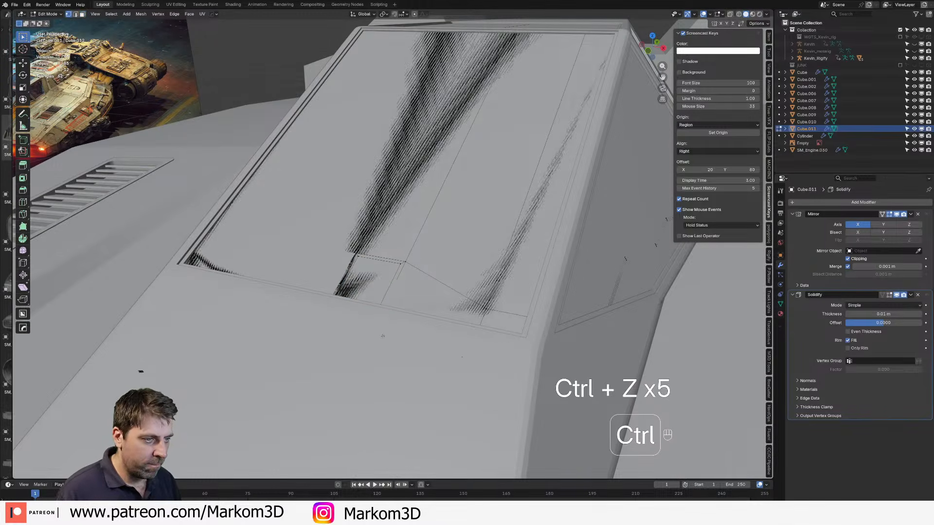
pyautogui.hotkey('ctrl', 'z')
pyautogui.hotkey('ctrl', 'z')
pyautogui.hotkey('ctrl', 'z')
# Step: Bevel the whole zigzag cut on the front window pane into a thin strip
pyautogui.press('2')
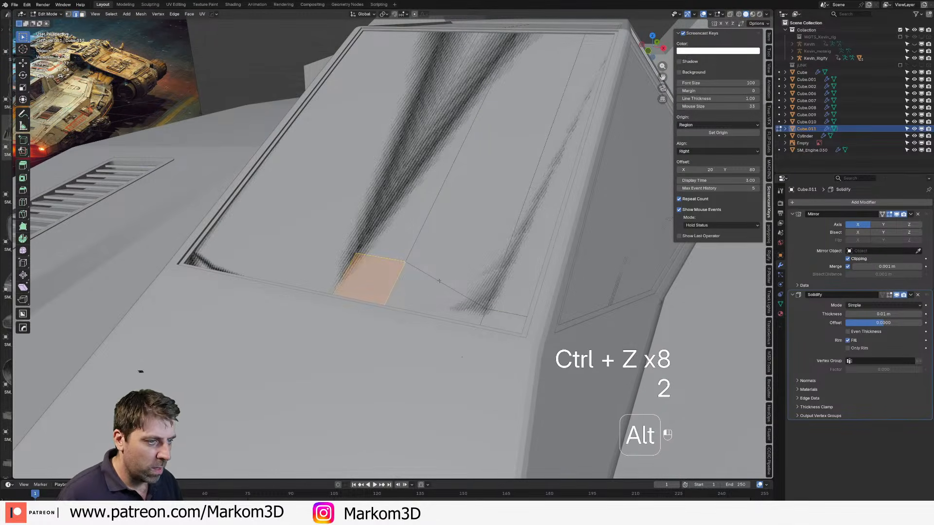
pyautogui.keyDown('alt'); pyautogui.click(439, 281); pyautogui.keyUp('alt')
pyautogui.hotkey('ctrl', 'b')
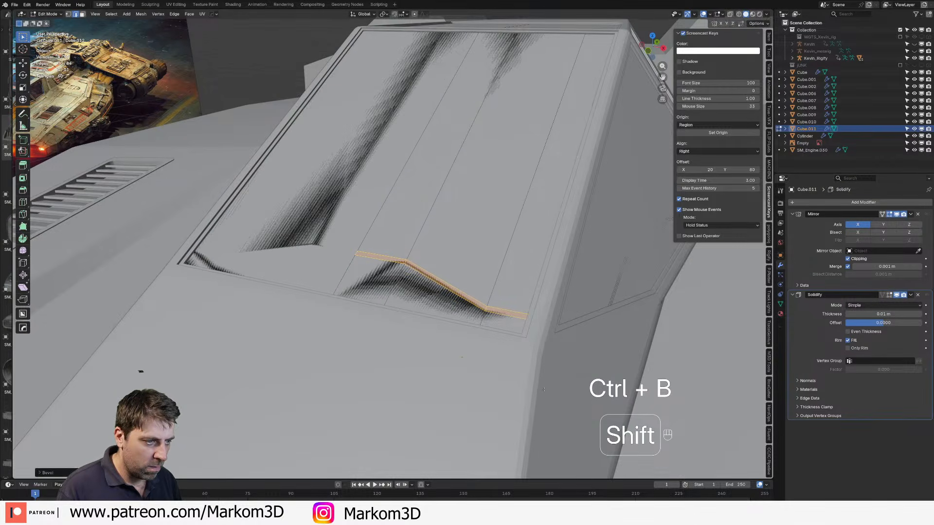
pyautogui.click(544, 389)
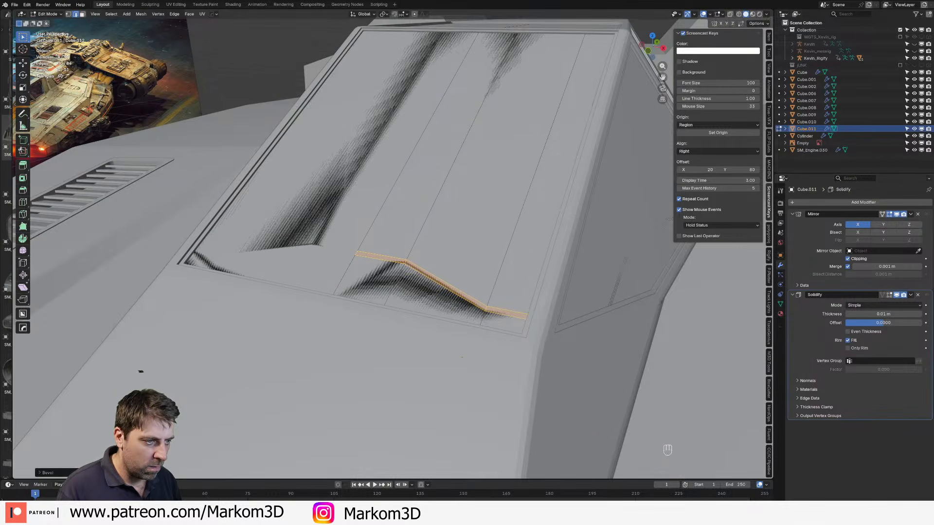
# Step: Add a lengthwise loop cut through the middle of the zigzag's slanted segment, keeping it in place after a trial vertex slide
pyautogui.hotkey('ctrl', 'r')
pyautogui.click(439, 298)
pyautogui.press('1')
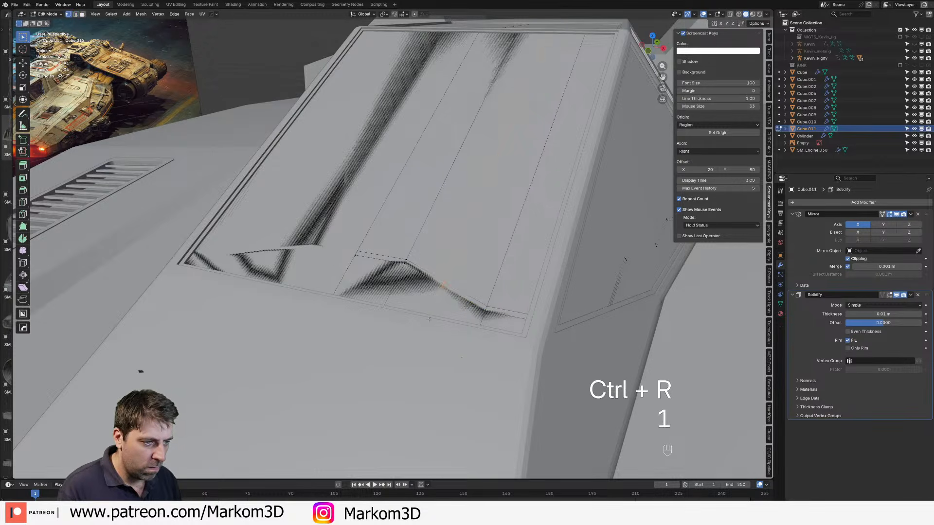
pyautogui.press('g')
pyautogui.press('g')
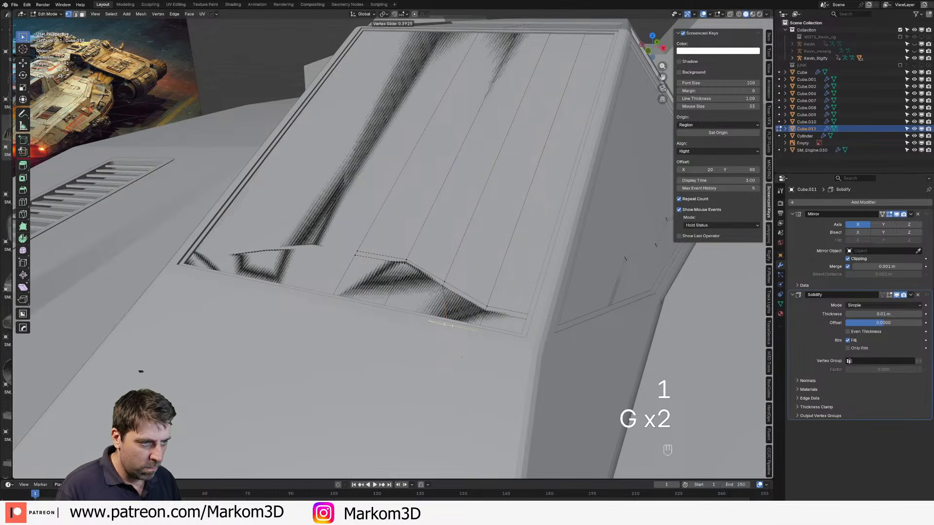
pyautogui.rightClick(448, 325)
pyautogui.hotkey('ctrl', 'z')
# Step: Delete the front pane faces above and below the zigzag so only the thin strip remains, and leave Edit Mode
pyautogui.press('3')
pyautogui.click(501, 323)
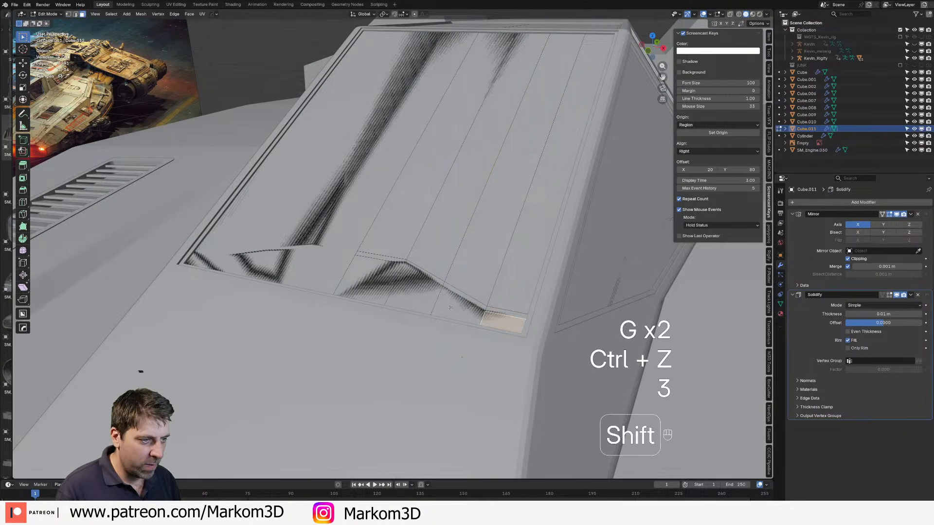
pyautogui.keyDown('shift'); pyautogui.click(459, 308); pyautogui.keyUp('shift')
pyautogui.keyDown('shift'); pyautogui.click(414, 295); pyautogui.keyUp('shift')
pyautogui.keyDown('shift'); pyautogui.click(373, 283); pyautogui.keyUp('shift')
pyautogui.keyDown('shift'); pyautogui.click(394, 242); pyautogui.keyUp('shift')
pyautogui.keyDown('shift'); pyautogui.click(434, 247); pyautogui.keyUp('shift')
pyautogui.keyDown('shift'); pyautogui.click(479, 257); pyautogui.keyUp('shift')
pyautogui.keyDown('shift'); pyautogui.click(525, 266); pyautogui.keyUp('shift')
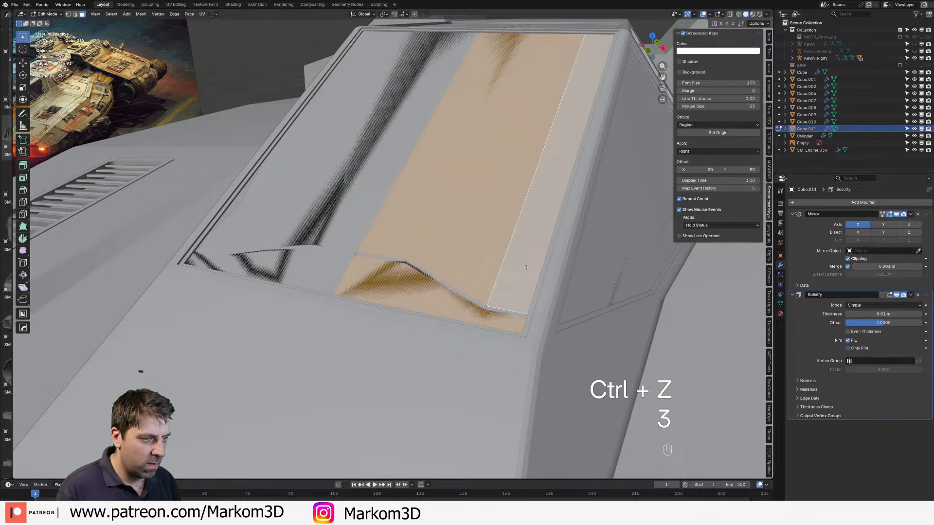
pyautogui.press('Delete')
pyautogui.click(526, 269)
pyautogui.press('Tab')
# Step: Examine the zigzag detail strips and the roof window outline on the cockpit from above
pyautogui.scroll(-9, 535, 287)
pyautogui.click(563, 364)
pyautogui.moveTo(563, 365); pyautogui.dragTo(491, 317, button='middle')
pyautogui.keyDown('shift'); pyautogui.moveTo(491, 316); pyautogui.dragTo(459, 237, button='middle'); pyautogui.keyUp('shift')
pyautogui.click(459, 236)
pyautogui.scroll(5, 455, 236)
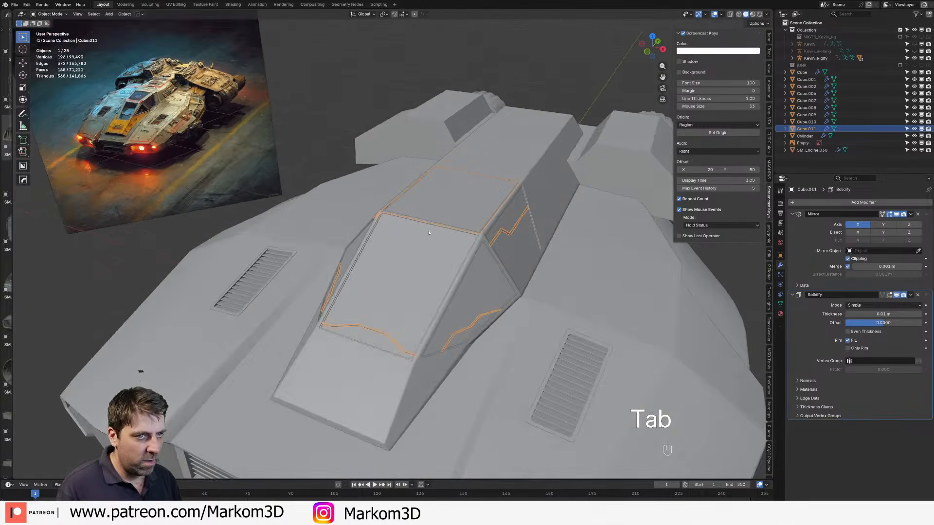
pyautogui.scroll(2, 455, 235)
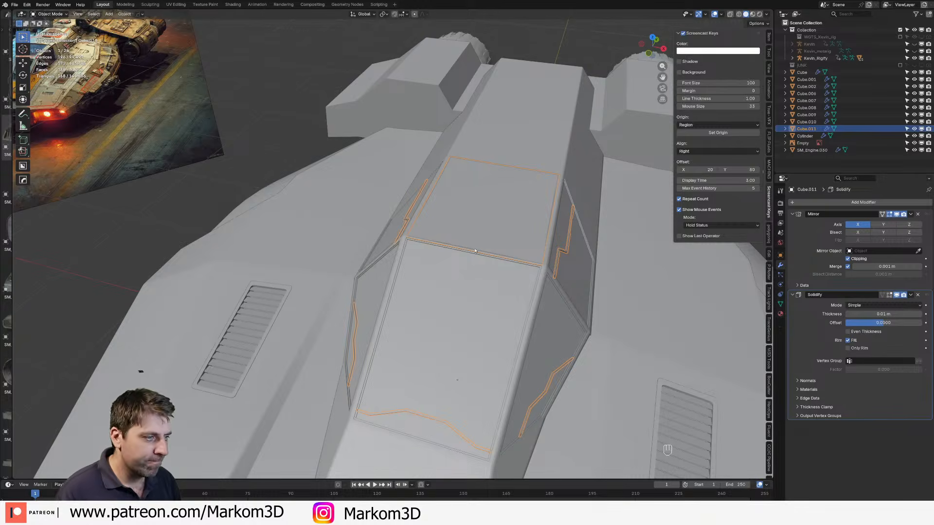
pyautogui.moveTo(475, 251); pyautogui.dragTo(507, 293, button='middle')
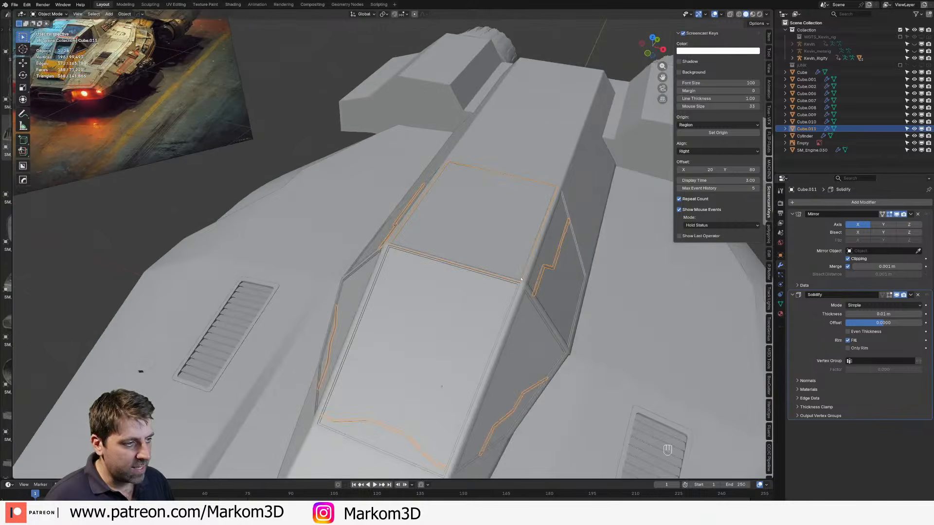
pyautogui.scroll(2, 507, 294)
pyautogui.hscroll(-3, 507, 293)
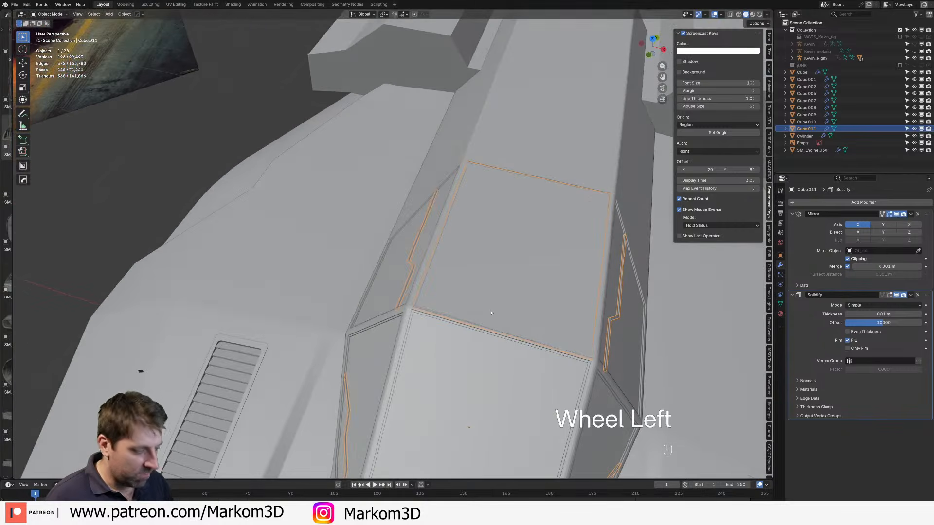
# Step: Select the Cube, Cube.009 and Cube.011 objects together in top view and start editing their meshes
pyautogui.press('KP_7')
pyautogui.keyDown('shift'); pyautogui.moveTo(500, 391); pyautogui.dragTo(400, 231, button='middle'); pyautogui.keyUp('shift')
pyautogui.scroll(6, 465, 273)
pyautogui.scroll(2, 400, 231)
pyautogui.click(417, 295)
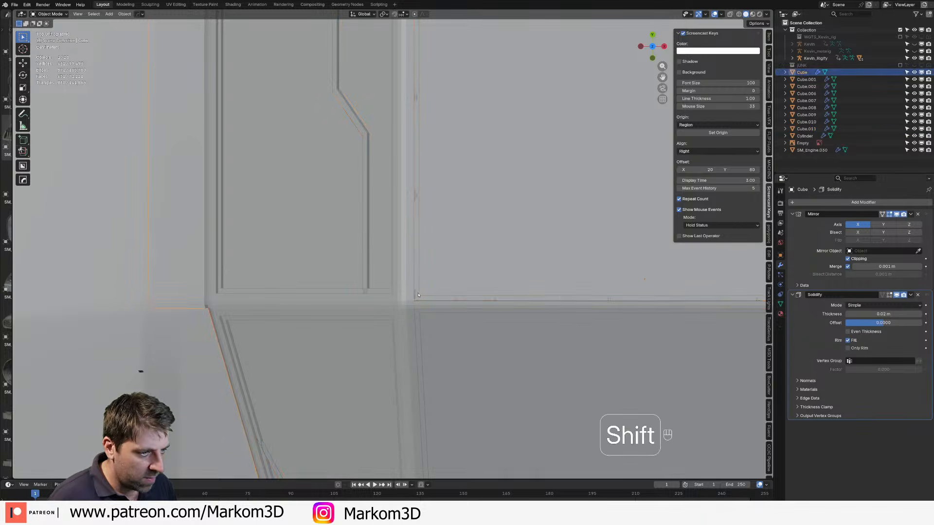
pyautogui.keyDown('shift'); pyautogui.click(418, 296); pyautogui.keyUp('shift')
pyautogui.keyDown('shift'); pyautogui.click(497, 321); pyautogui.keyUp('shift')
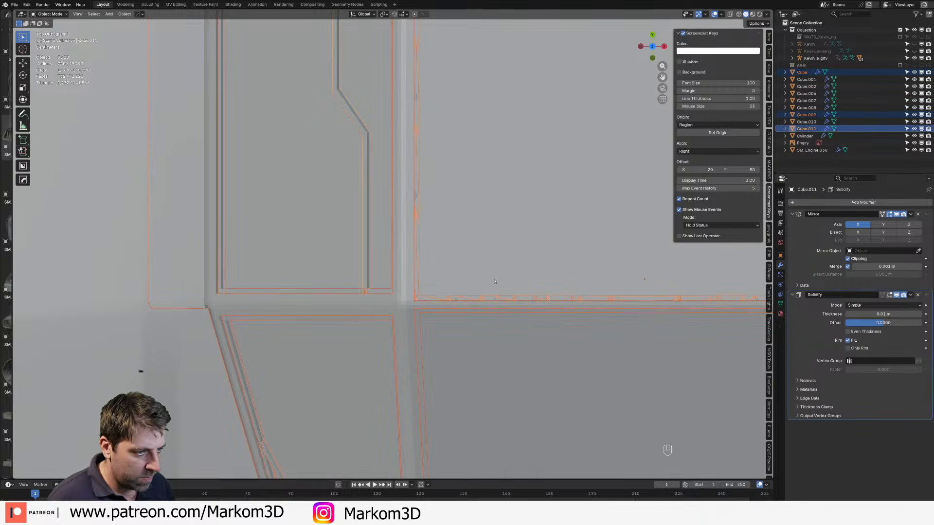
pyautogui.press('Tab')
# Step: Try to move the overlapping vertices at the roof window's front corner about 0.087 m inward along X
pyautogui.press('z')
pyautogui.press('1')
pyautogui.press('a')
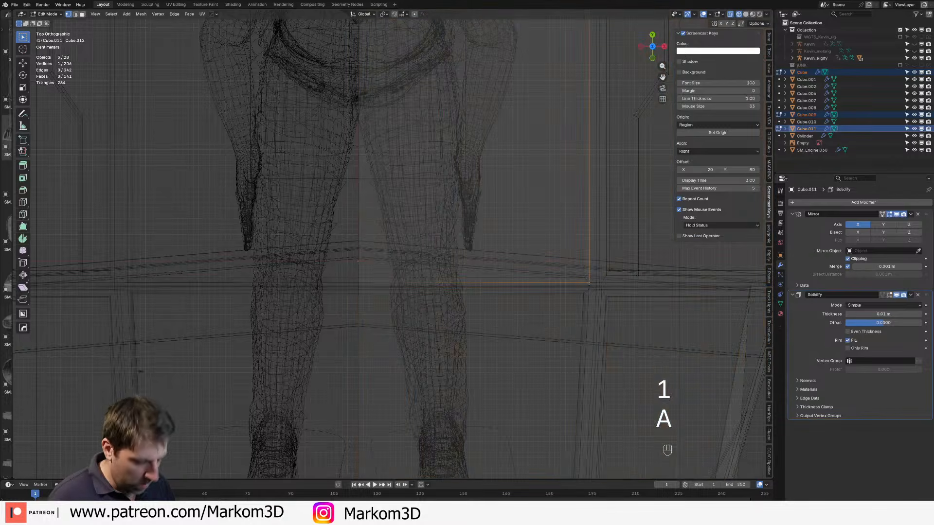
pyautogui.press('c')
pyautogui.moveTo(580, 279); pyautogui.dragTo(588, 281)
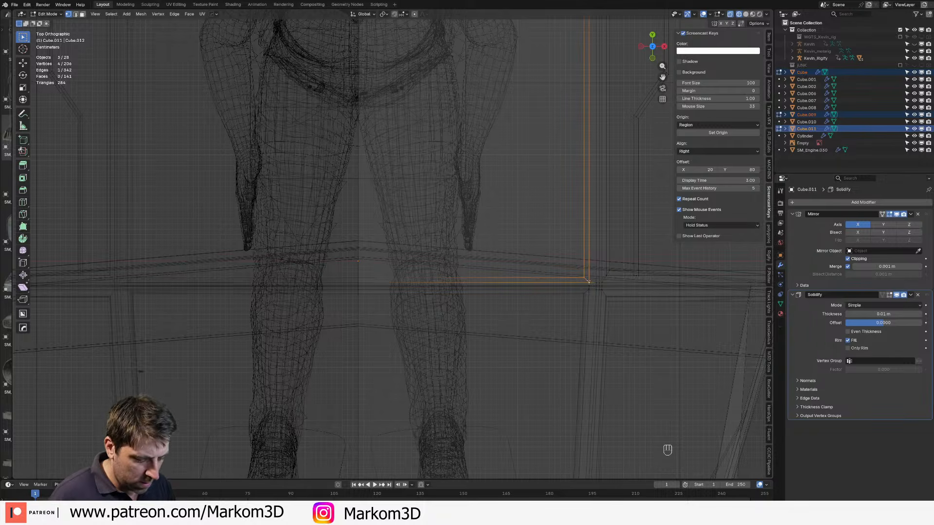
pyautogui.press('g')
pyautogui.press('y')
pyautogui.press('x')
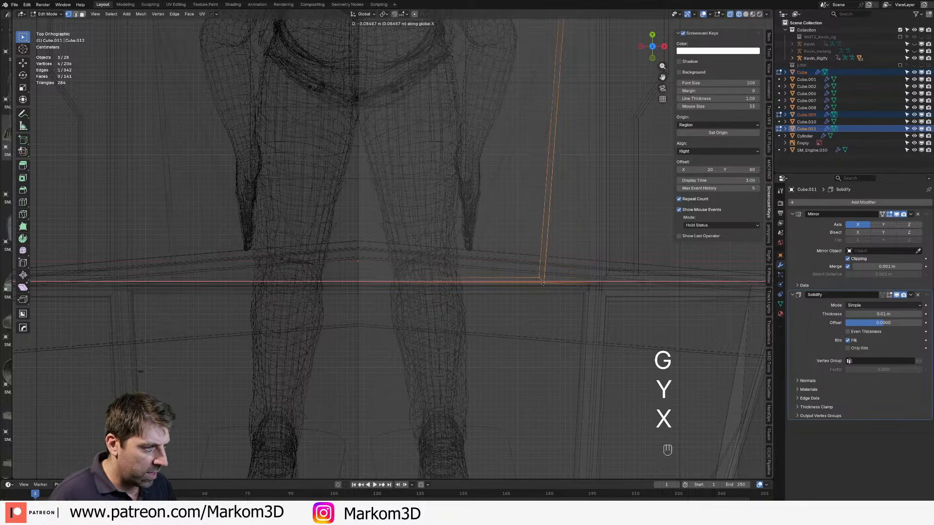
pyautogui.click(544, 283)
pyautogui.press('z')
pyautogui.click(583, 284)
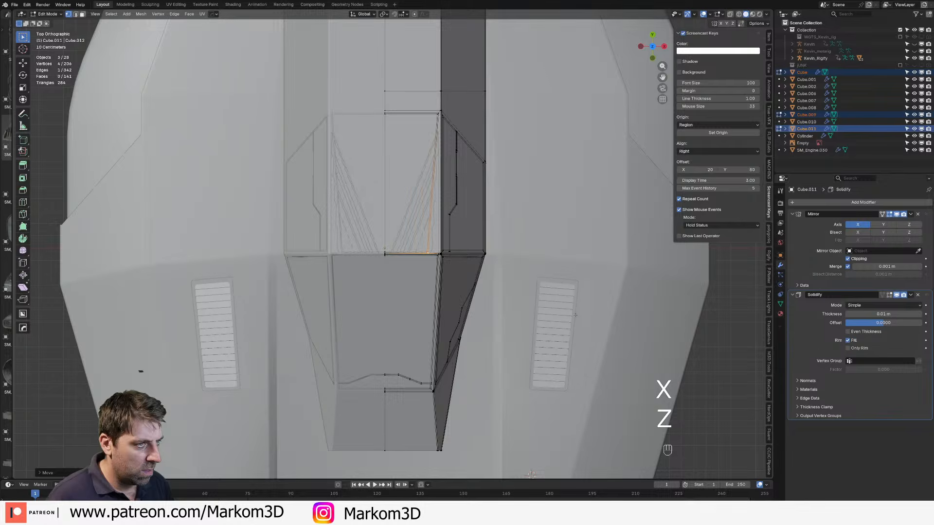
pyautogui.press('Tab')
pyautogui.moveTo(575, 315); pyautogui.dragTo(578, 279, button='middle')
pyautogui.press('Tab')
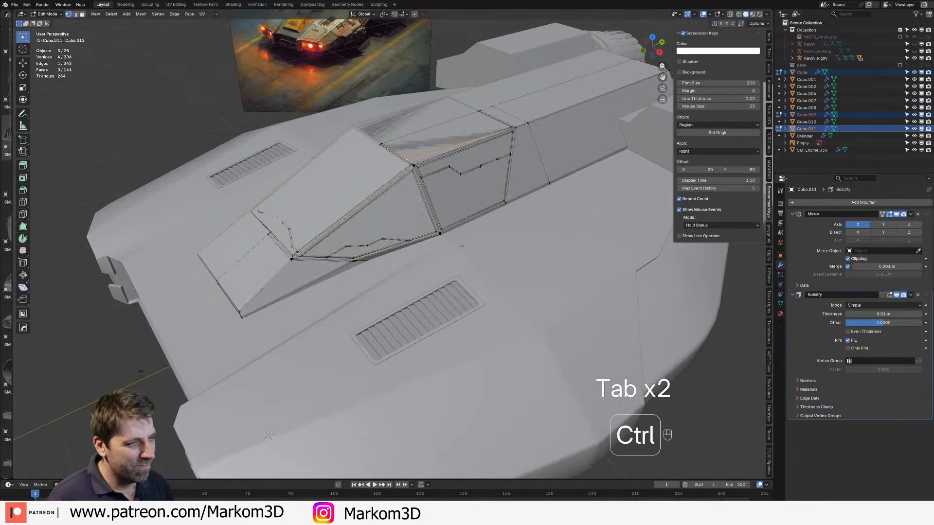
# Step: Undo the inward move of the roof window's front corner
pyautogui.hotkey('ctrl', 'z')
pyautogui.hotkey('ctrl', 'z')
pyautogui.hotkey('ctrl', 'z')
pyautogui.press('Tab')
pyautogui.press('Tab')
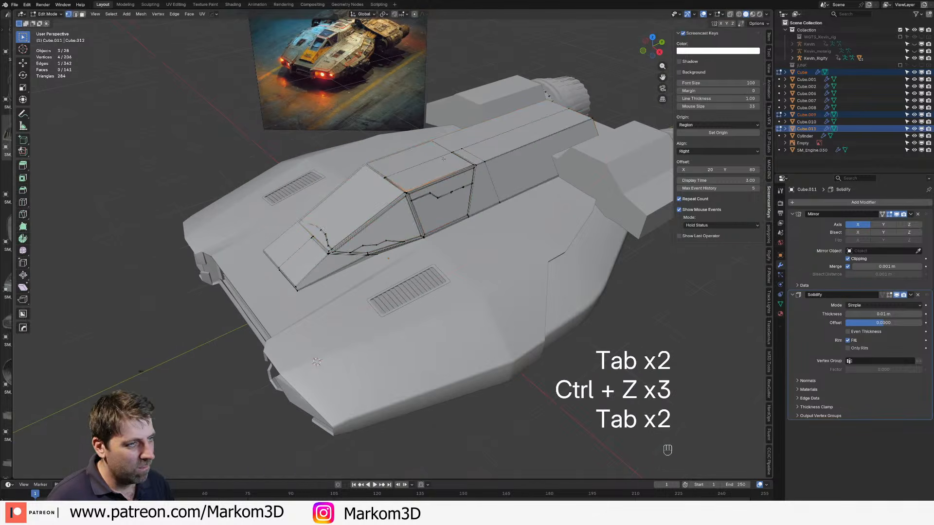
# Step: Move the overlapping vertices at the roof window's rear corner about 0.27 m inward along X, and return to Object Mode
pyautogui.press('KP_7')
pyautogui.scroll(8, 472, 201)
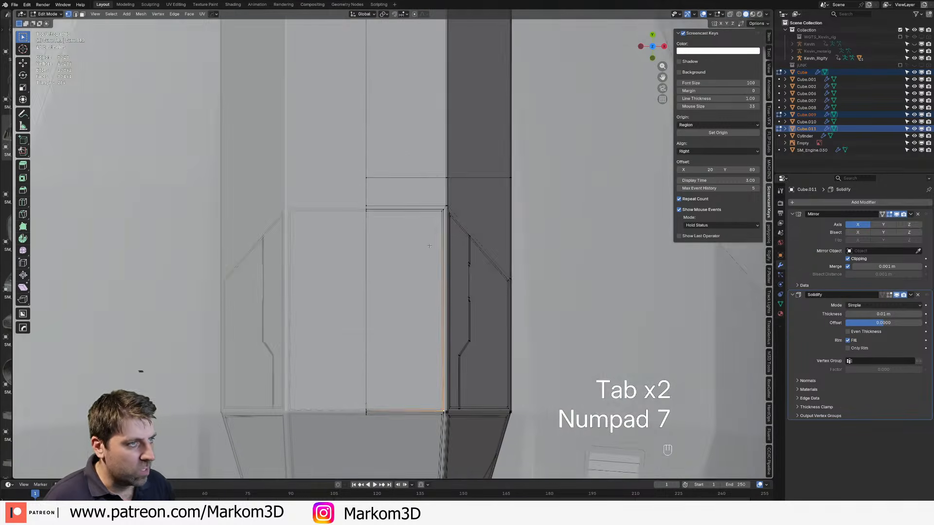
pyautogui.scroll(-2, 473, 201)
pyautogui.press('z')
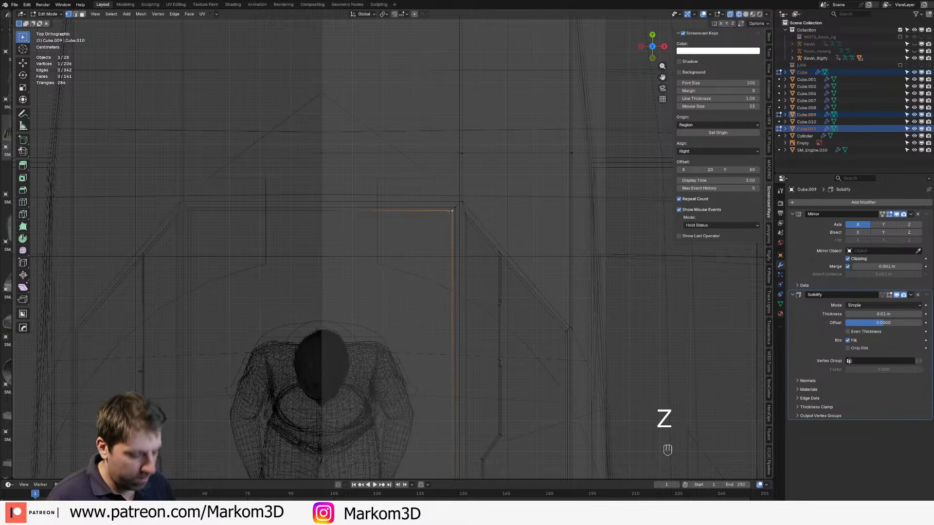
pyautogui.click(451, 212)
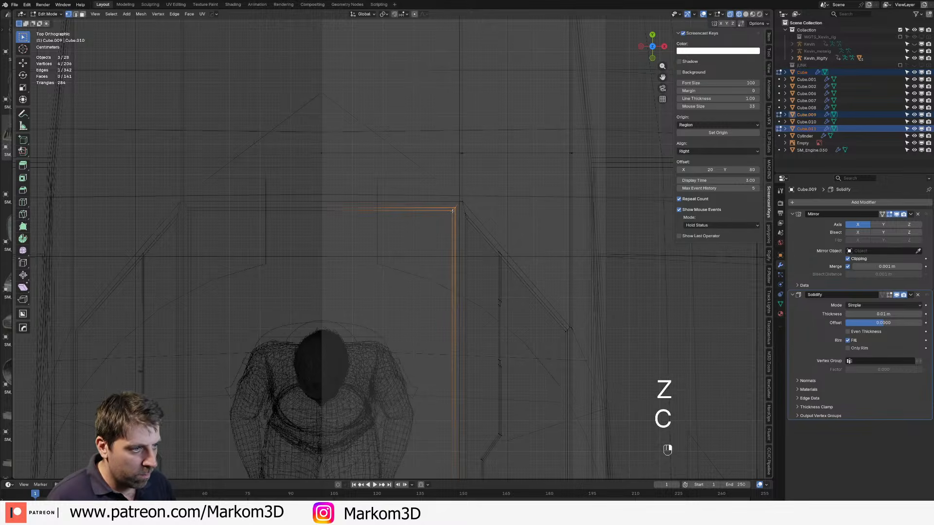
pyautogui.press('g')
pyautogui.press('y')
pyautogui.press('x')
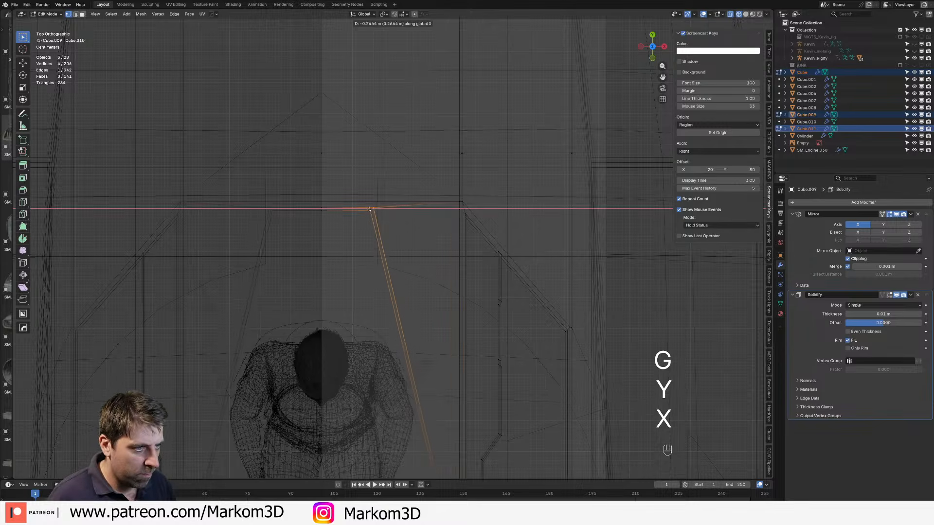
pyautogui.click(368, 214)
pyautogui.scroll(-4, 450, 266)
pyautogui.scroll(-5, 450, 266)
pyautogui.press('z')
pyautogui.click(531, 277)
pyautogui.press('Tab')
# Step: Apply Shade Auto Smooth to the Cube object that forms the cockpit body
pyautogui.moveTo(574, 297)
pyautogui.mouseDown(button='middle')
pyautogui.moveTo(553, 265)
pyautogui.moveTo(487, 238)
pyautogui.moveTo(571, 231)
pyautogui.moveTo(596, 258)
pyautogui.moveTo(465, 235)
pyautogui.moveTo(487, 267)
pyautogui.moveTo(515, 246)
pyautogui.mouseUp(button='middle')
pyautogui.scroll(9, 414, 240)
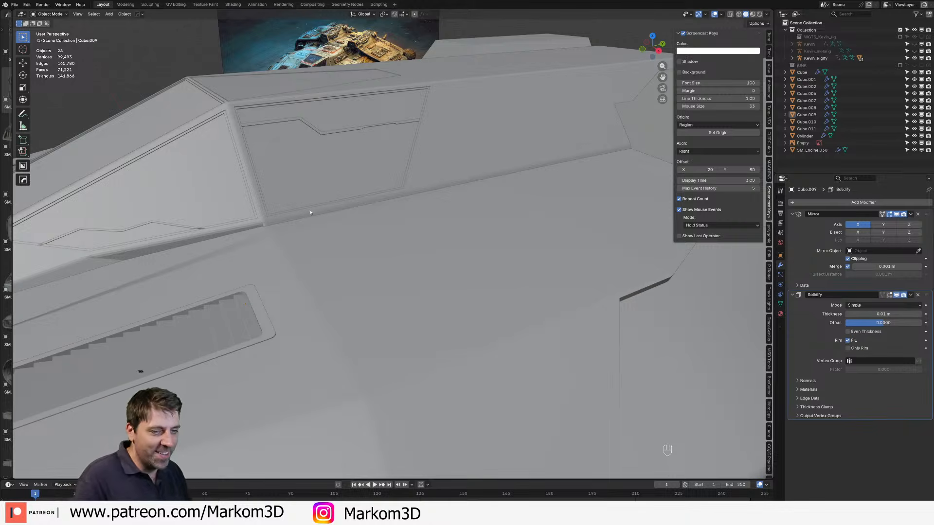
pyautogui.keyDown('alt'); pyautogui.click(266, 226); pyautogui.keyUp('alt')
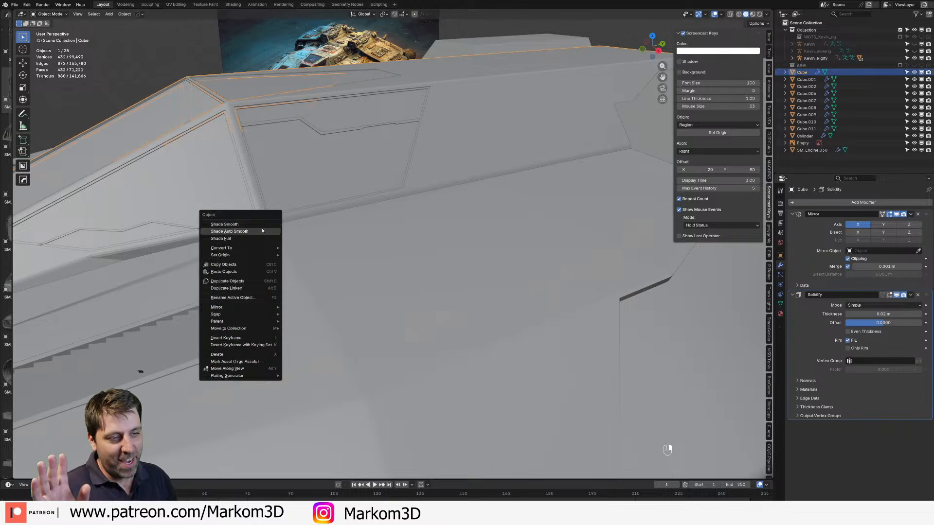
pyautogui.click(263, 230)
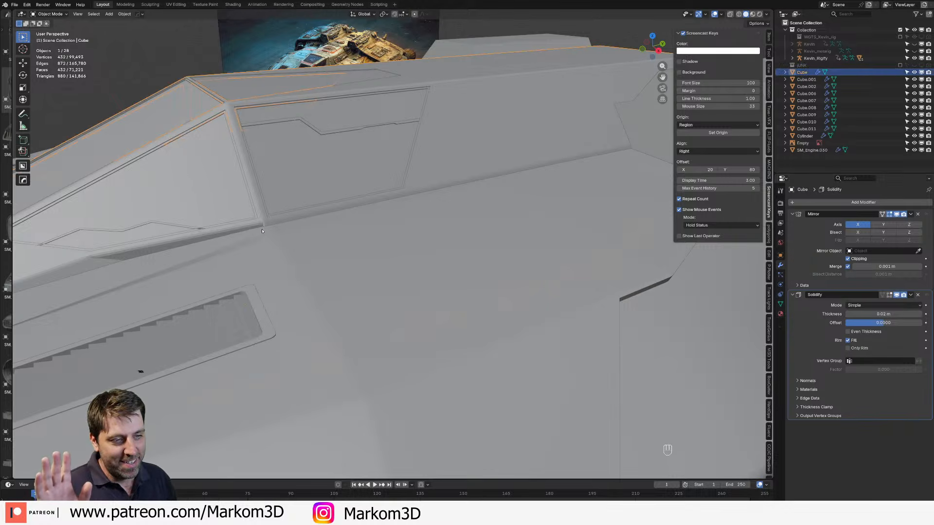
# Step: Apply Shade Smooth to the cockpit body and save the file
pyautogui.rightClick(500, 149)
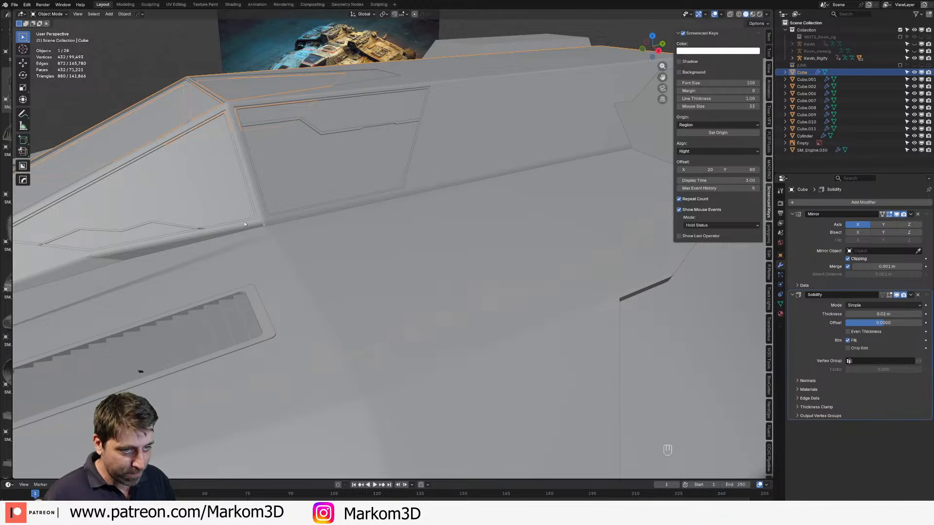
pyautogui.keyDown('shift'); pyautogui.moveTo(205, 238); pyautogui.dragTo(59, 189, button='middle'); pyautogui.keyUp('shift')
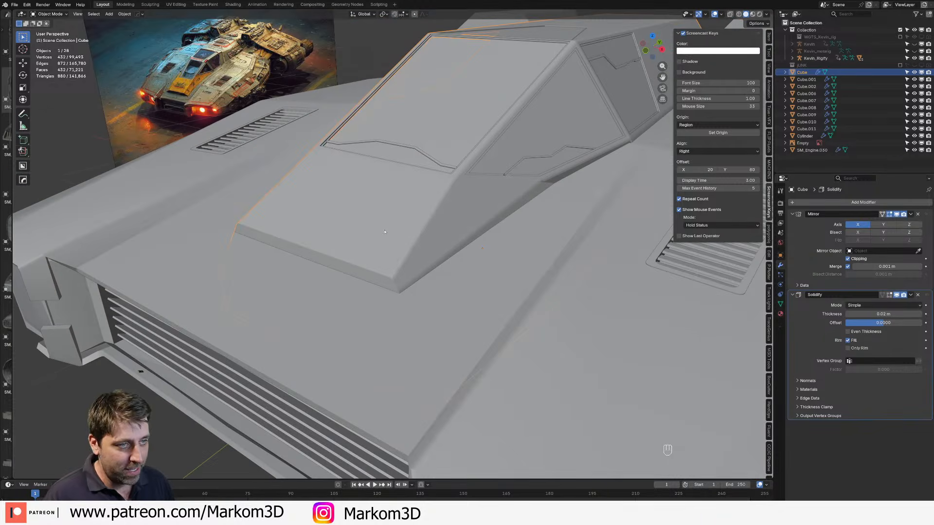
pyautogui.rightClick(368, 204)
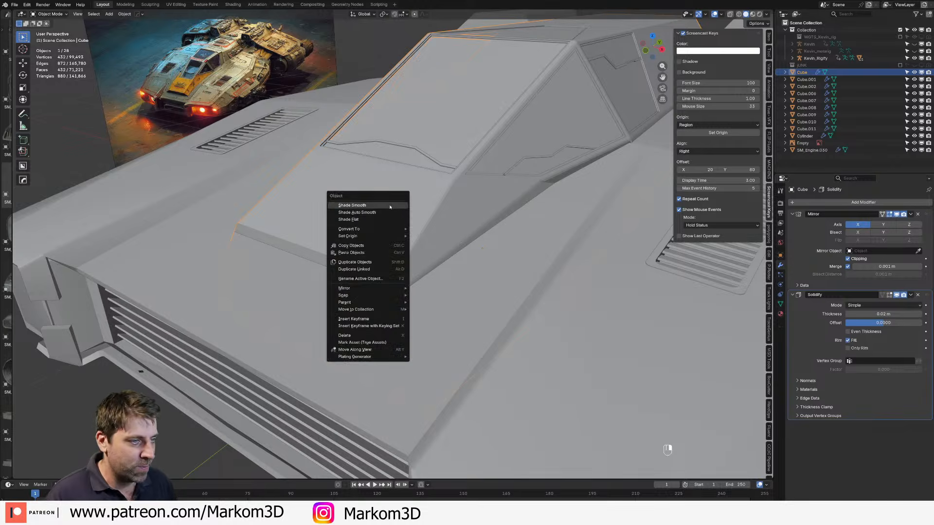
pyautogui.click(402, 212)
pyautogui.rightClick(461, 206)
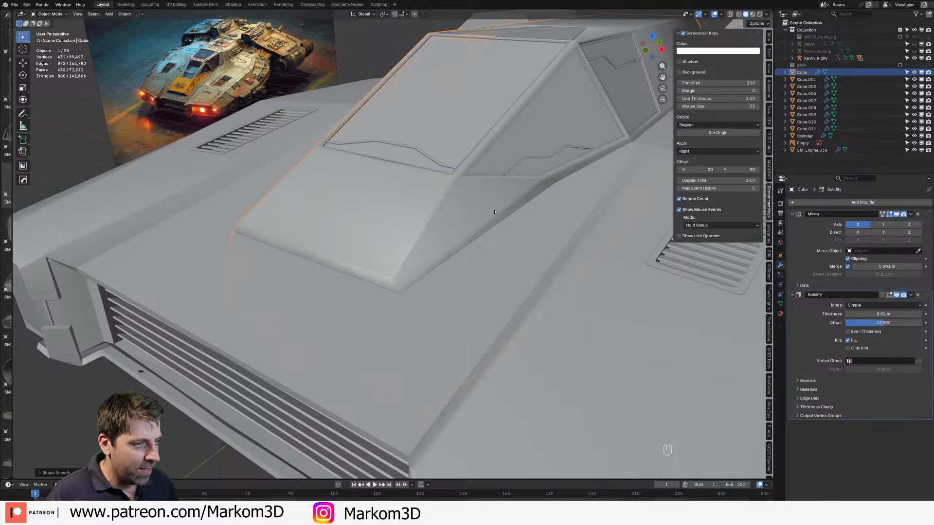
pyautogui.moveTo(452, 212); pyautogui.dragTo(388, 222, button='middle')
pyautogui.scroll(-2, 388, 222)
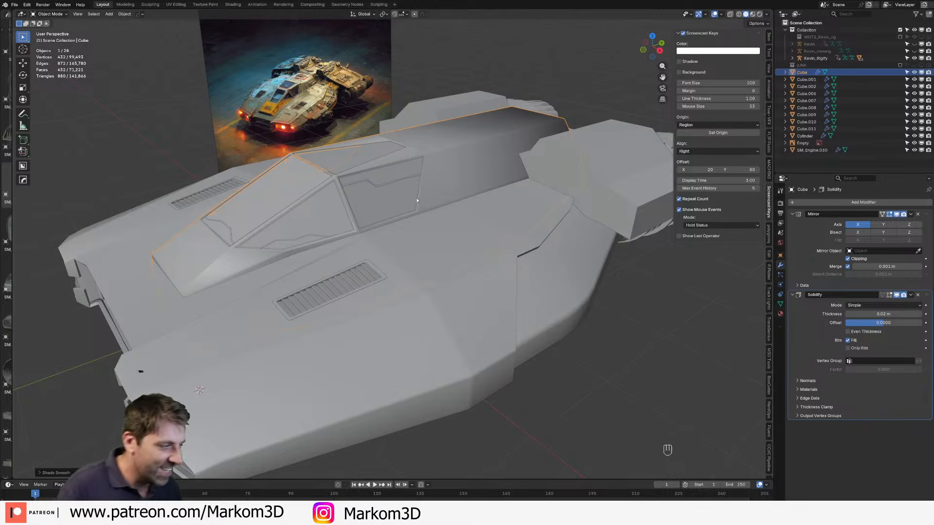
pyautogui.rightClick(457, 184)
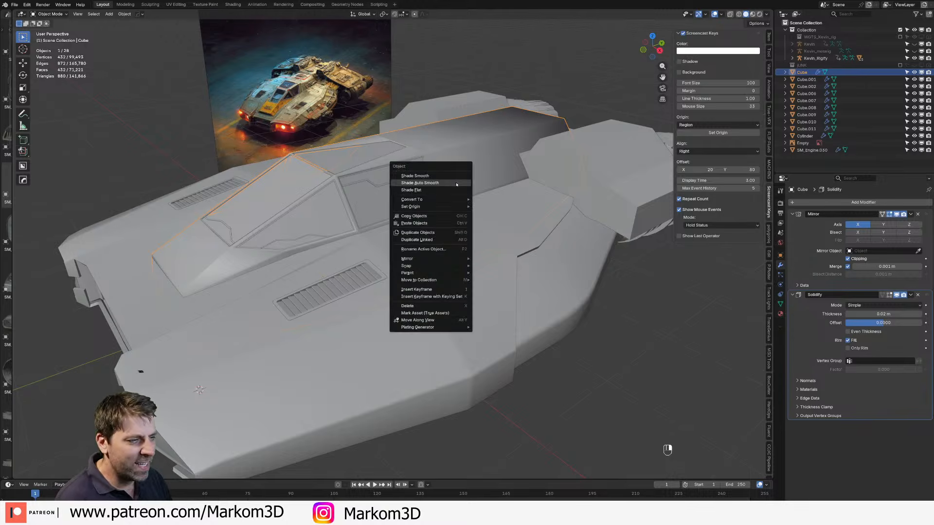
pyautogui.press('Escape')
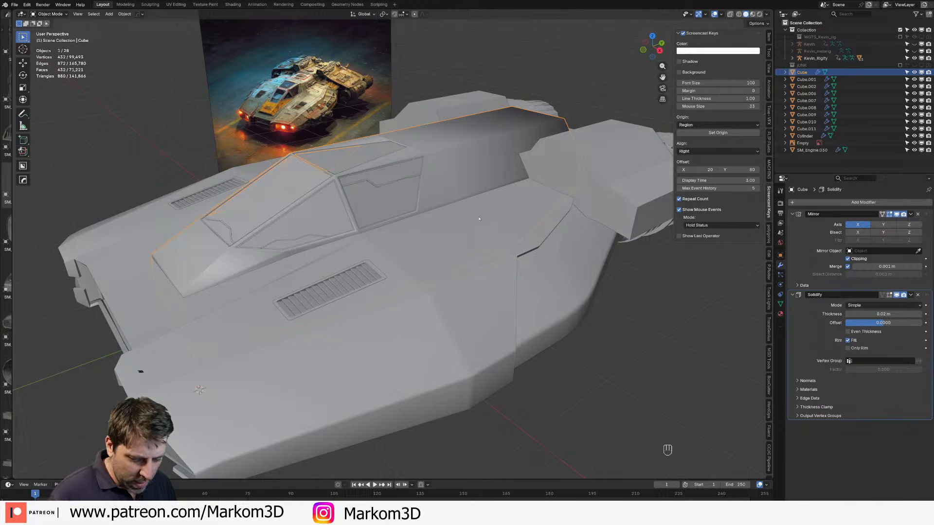
pyautogui.hotkey('ctrl', 's')
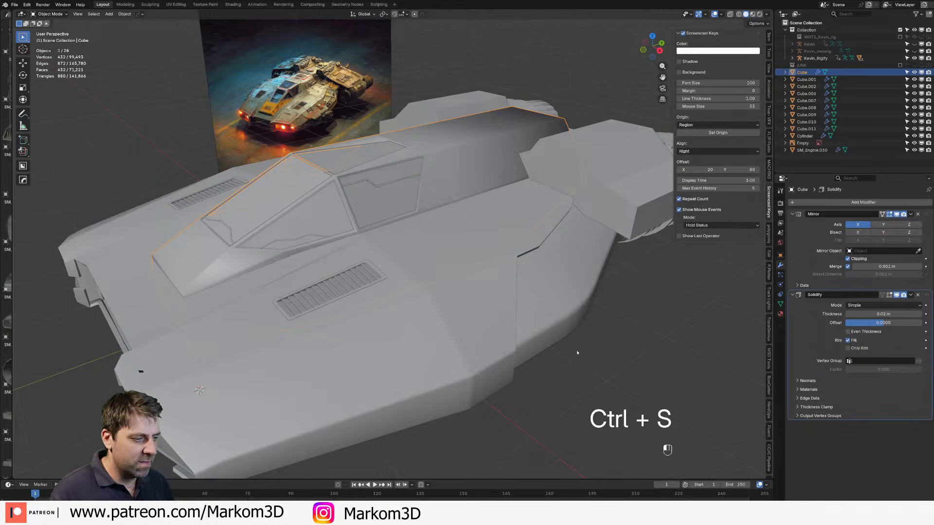
# Step: Copy the Smooth by Angle modifier from the main hull object Cube.006 to the cockpit body
pyautogui.moveTo(577, 352); pyautogui.dragTo(640, 335, button='middle')
pyautogui.moveTo(607, 292); pyautogui.dragTo(636, 292, button='middle')
pyautogui.click(373, 354)
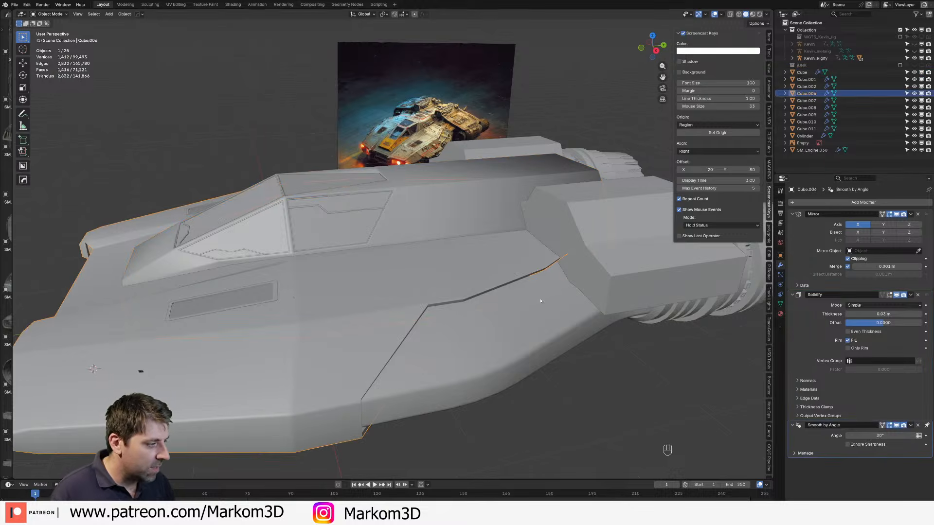
pyautogui.keyDown('shift'); pyautogui.click(471, 218); pyautogui.keyUp('shift')
pyautogui.keyDown('shift'); pyautogui.click(457, 272); pyautogui.keyUp('shift')
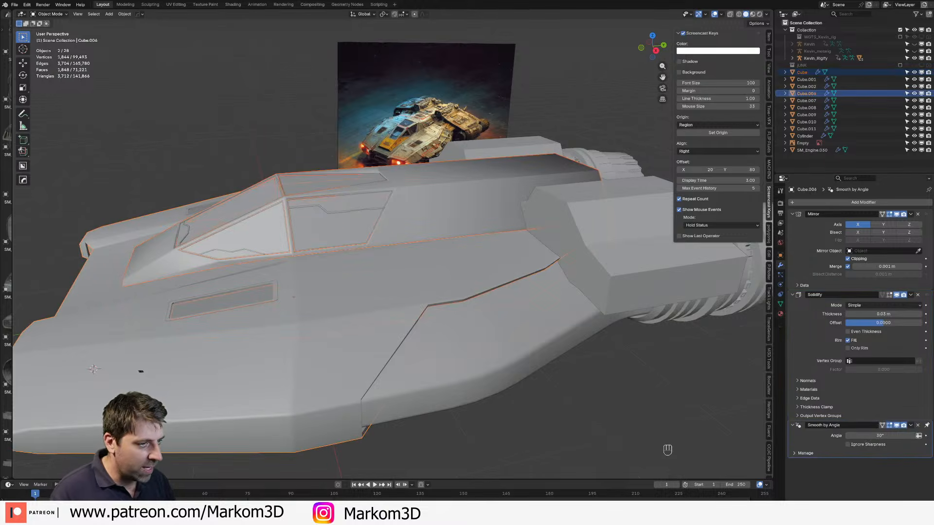
pyautogui.click(910, 426)
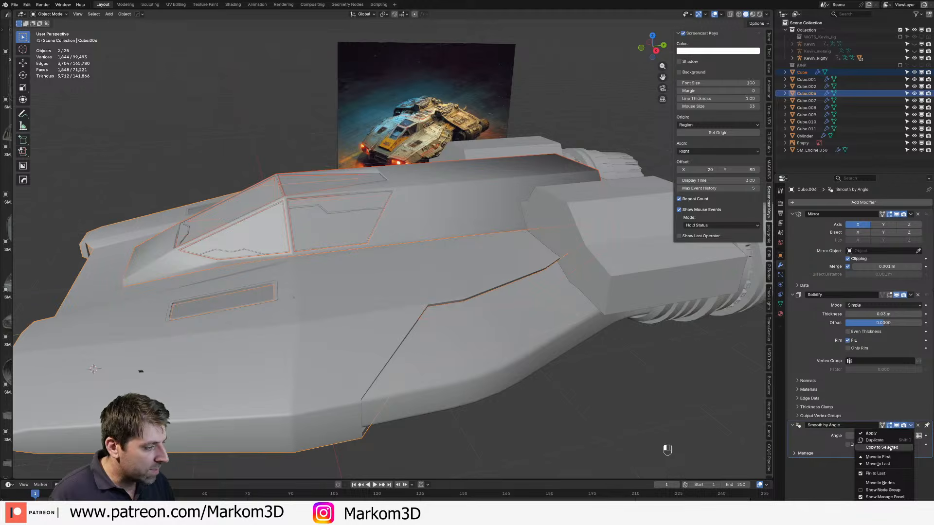
pyautogui.click(891, 448)
pyautogui.click(603, 389)
# Step: Add a loop cut across the cockpit body's rear section, slid forward toward the side window
pyautogui.click(460, 219)
pyautogui.moveTo(459, 226); pyautogui.dragTo(500, 251, button='middle')
pyautogui.scroll(-2, 389, 282)
pyautogui.keyDown('shift'); pyautogui.moveTo(397, 212); pyautogui.dragTo(387, 260, button='middle'); pyautogui.keyUp('shift')
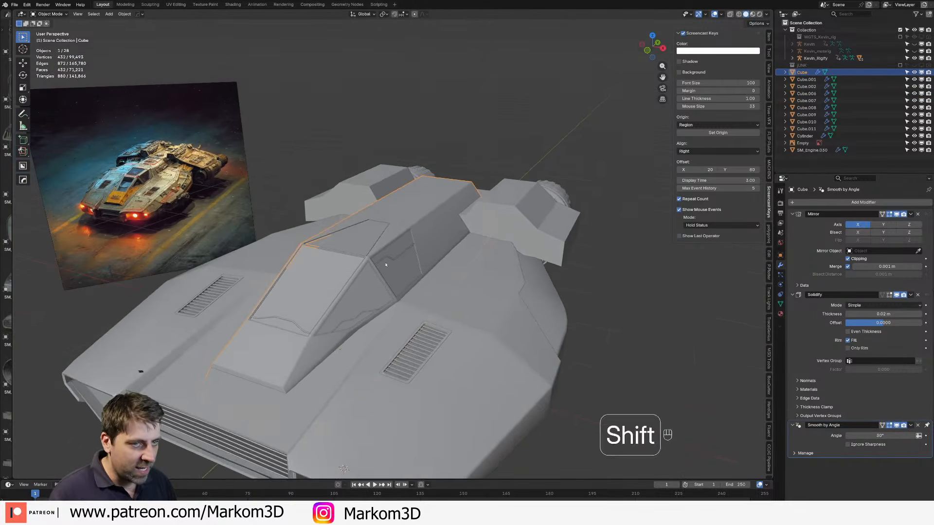
pyautogui.moveTo(448, 218); pyautogui.dragTo(369, 263, button='middle')
pyautogui.press('Tab')
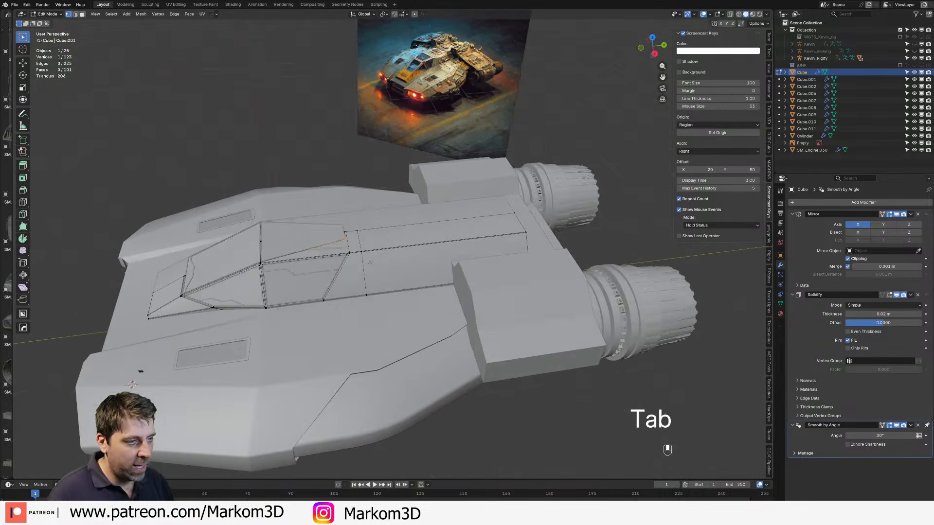
pyautogui.hotkey('ctrl', 'r')
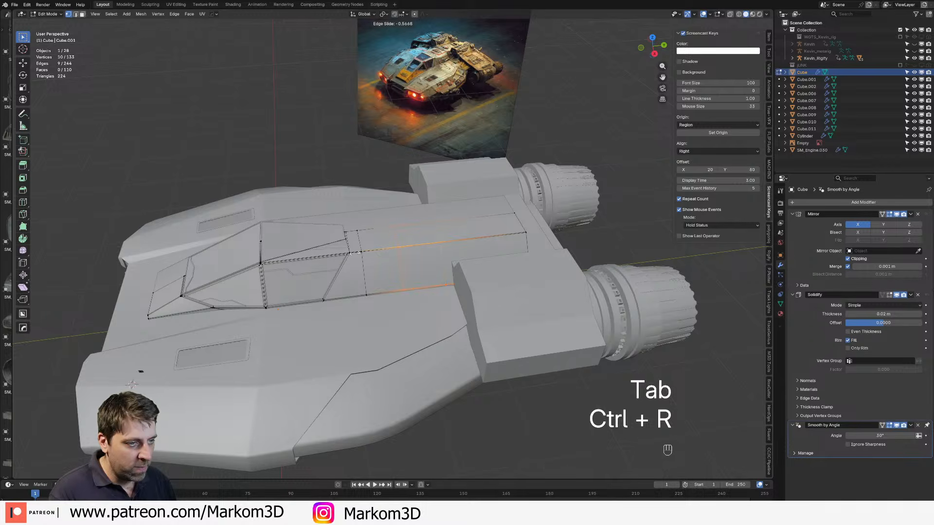
# Step: Move the face loop behind the new cut slightly inward along X and return to Object Mode
pyautogui.press('3')
pyautogui.click(380, 260)
pyautogui.moveTo(380, 261); pyautogui.dragTo(425, 315, button='middle')
pyautogui.keyDown('alt'); pyautogui.click(417, 267); pyautogui.keyUp('alt')
pyautogui.press('g')
pyautogui.press('y')
pyautogui.press('x')
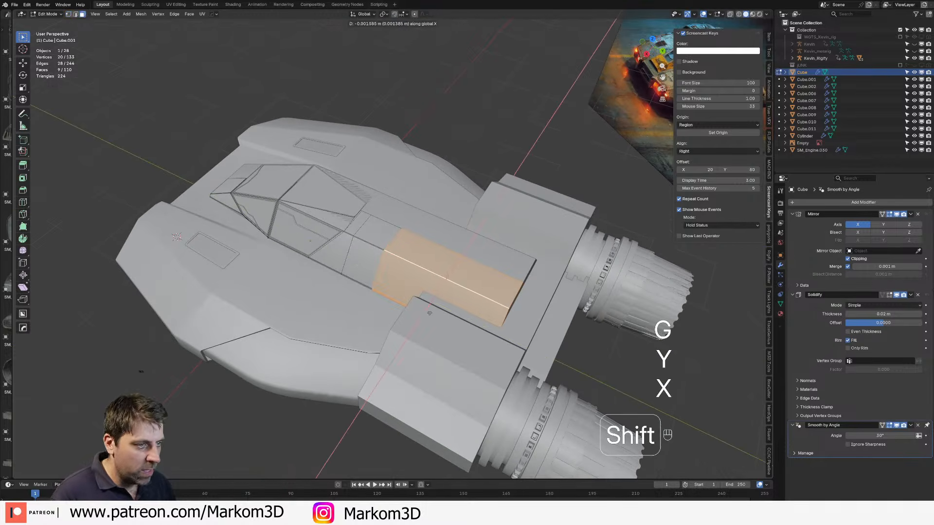
pyautogui.click(508, 282)
pyautogui.scroll(-4, 418, 316)
pyautogui.press('Tab')
# Step: Add another loop cut just behind the inward bend in the cockpit body's rear section
pyautogui.moveTo(369, 325); pyautogui.dragTo(357, 232, button='middle')
pyautogui.scroll(3, 423, 309)
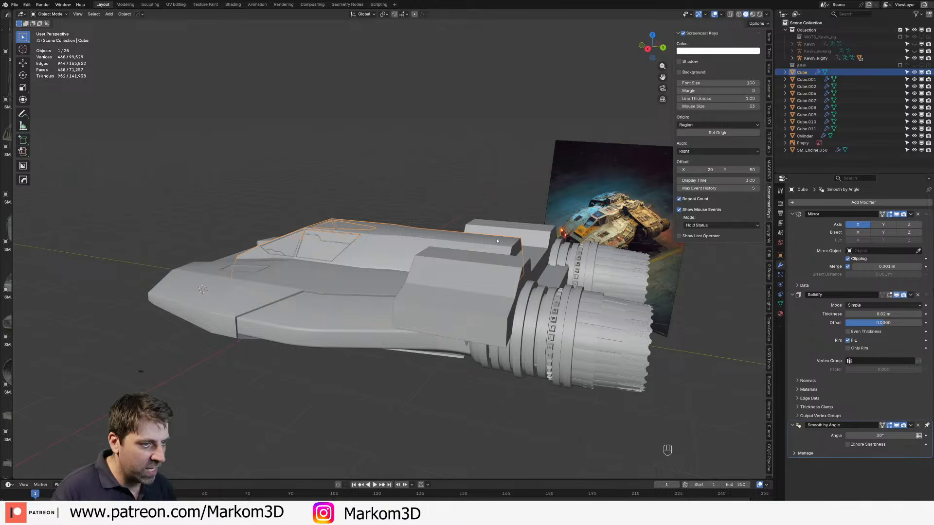
pyautogui.scroll(2, 497, 240)
pyautogui.moveTo(497, 241); pyautogui.dragTo(454, 270, button='middle')
pyautogui.press('Tab')
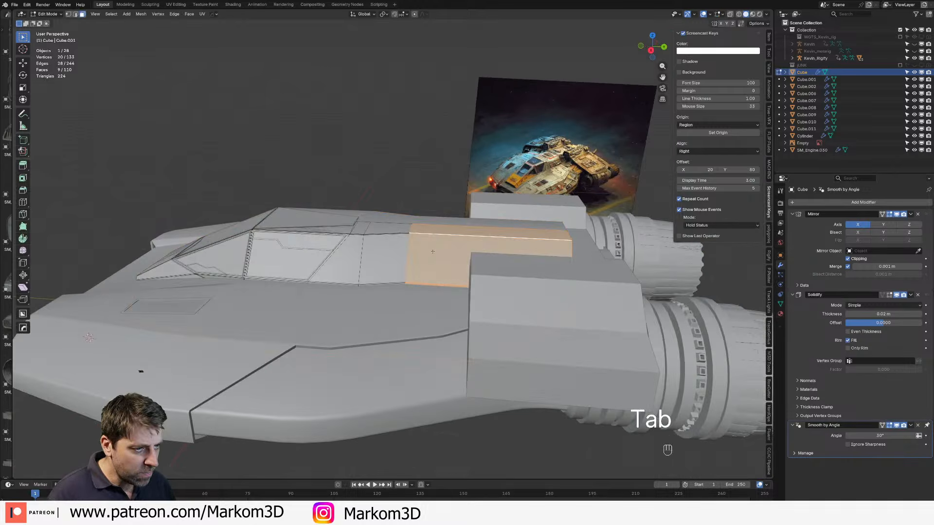
pyautogui.scroll(2, 454, 272)
pyautogui.hotkey('ctrl', 'r')
pyautogui.click(444, 252)
pyautogui.click(392, 258)
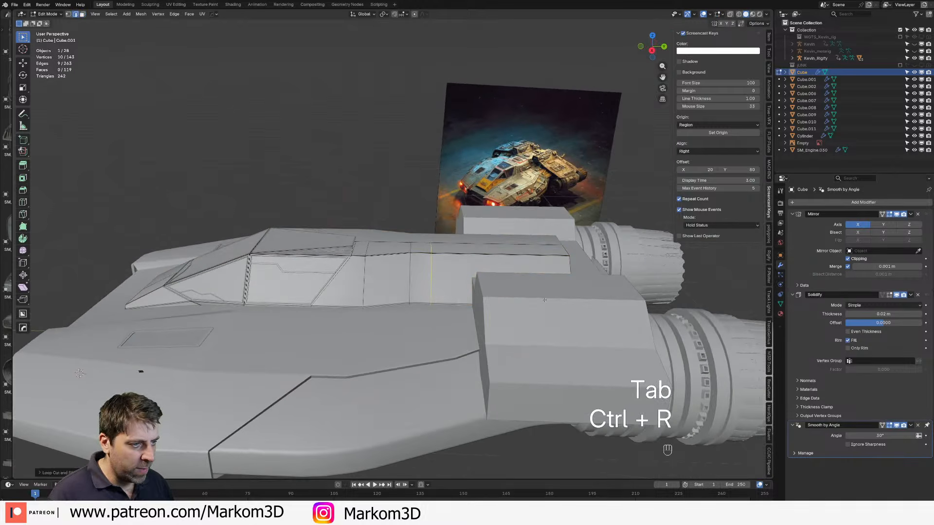
# Step: Flatten the new edge loop by scaling it to 0 along Y
pyautogui.press('s')
pyautogui.press('x')
pyautogui.press('y')
pyautogui.press('KP_0')
pyautogui.press('KP_Enter')
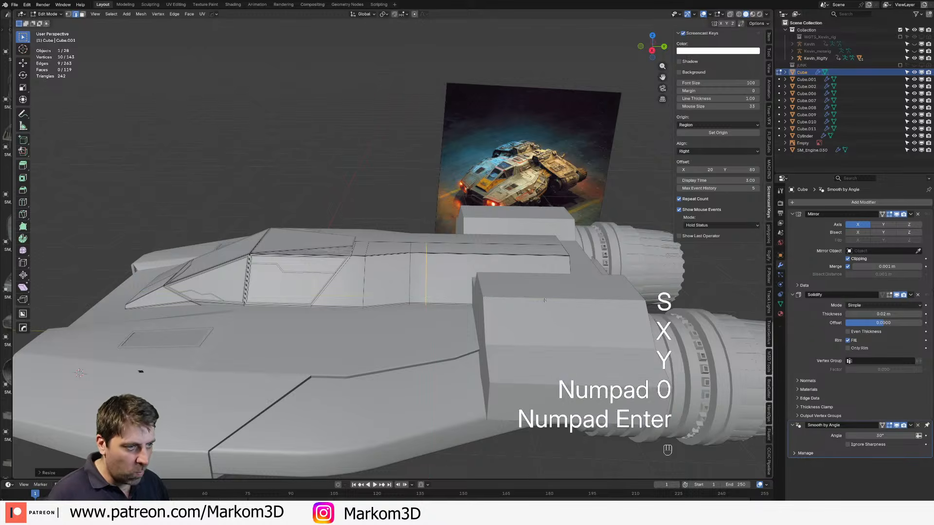
# Step: Try to open a panel gap by beveling the edge loop about 0.003 m with two segments and deleting the narrow faces
pyautogui.scroll(3, 446, 387)
pyautogui.scroll(2, 446, 388)
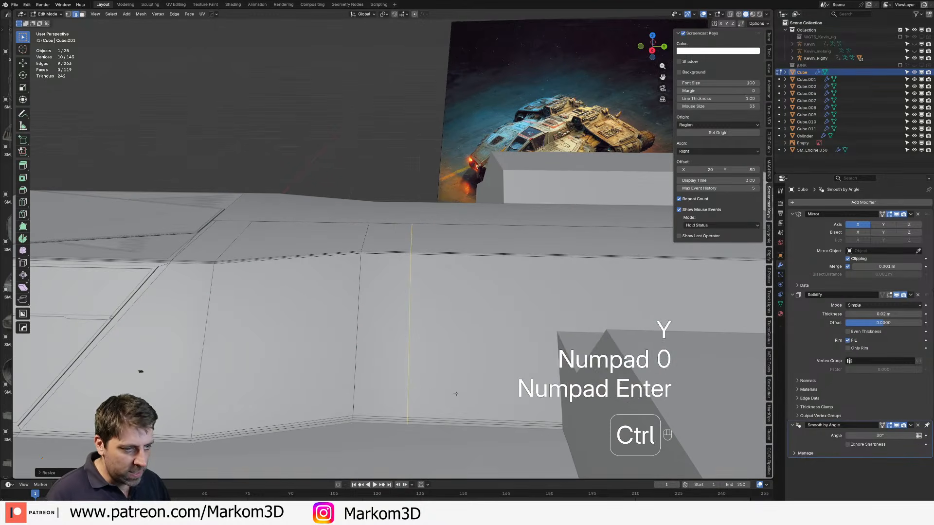
pyautogui.hotkey('ctrl', 'b')
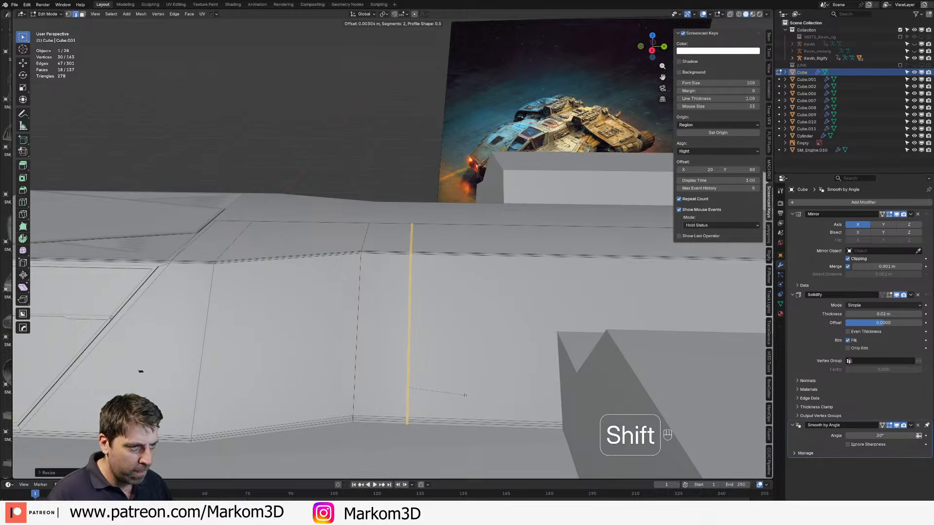
pyautogui.click(465, 395)
pyautogui.press('Delete')
pyautogui.click(464, 395)
pyautogui.press('Tab')
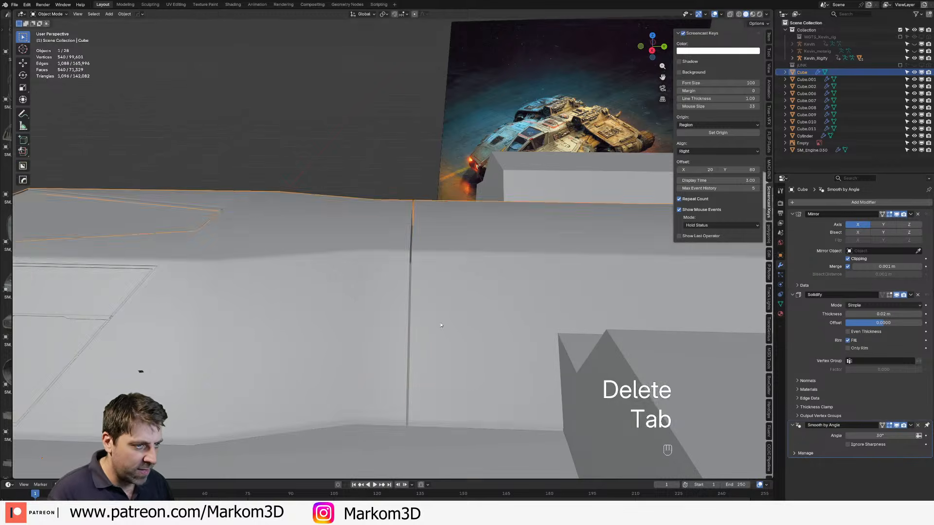
pyautogui.moveTo(450, 327); pyautogui.dragTo(492, 354, button='middle')
pyautogui.scroll(-2, 479, 351)
# Step: Undo the face deletion and the bevel on the rear edge loop
pyautogui.press('Tab')
pyautogui.hotkey('ctrl', 'z')
pyautogui.hotkey('ctrl', 'z')
pyautogui.hotkey('ctrl', 'z')
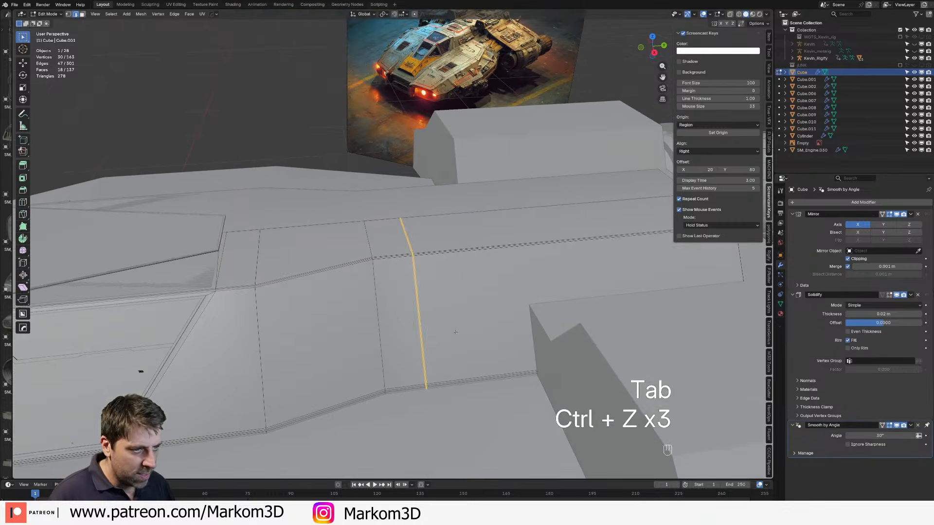
pyautogui.hotkey('ctrl', 'z')
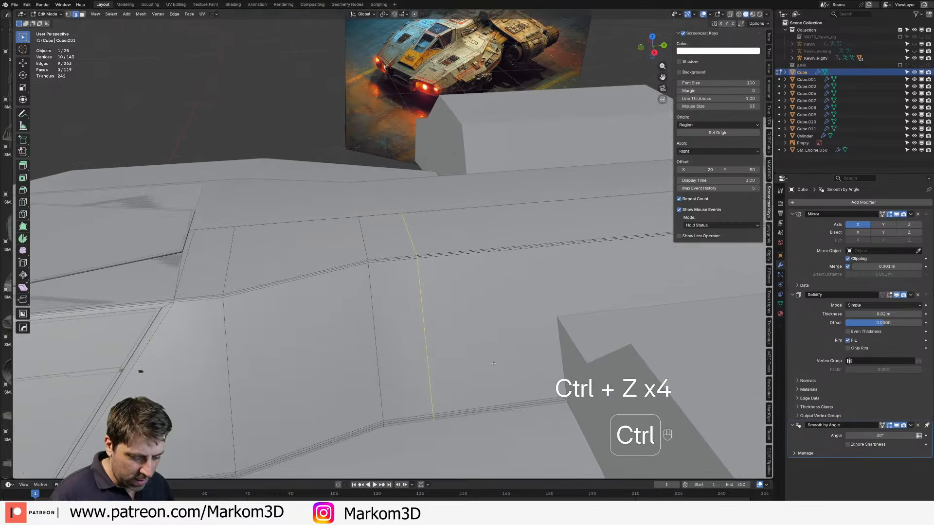
# Step: Try to form a groove by beveling the edge loop, sinking its centre loop about 0.01 m with Shrink/Fatten and ripping it
pyautogui.hotkey('ctrl', 'b')
pyautogui.click(500, 368)
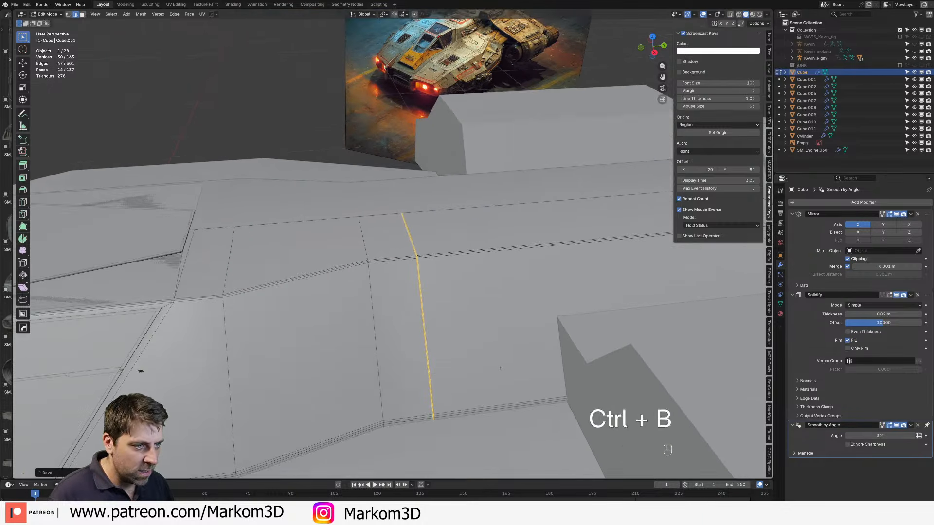
pyautogui.press('ctrl+KP_Subtract')
pyautogui.hotkey('alt', 's')
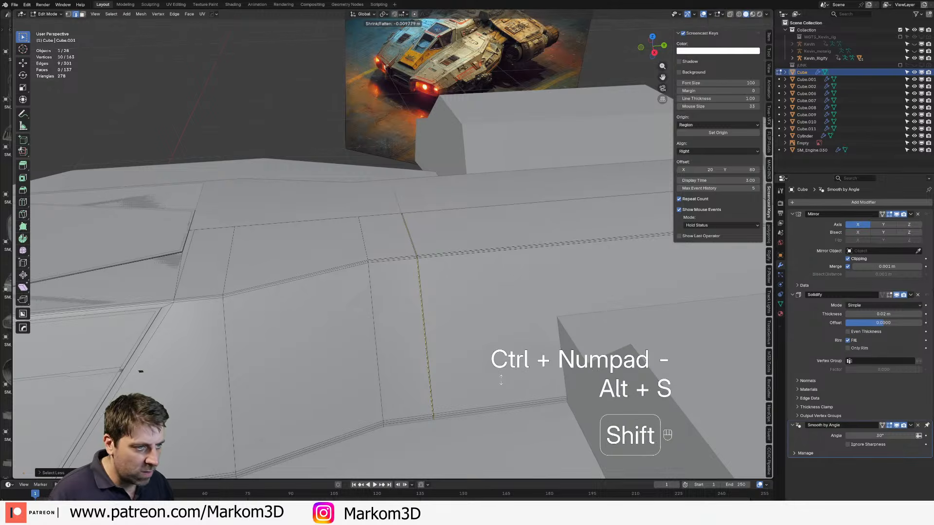
pyautogui.click(501, 381)
pyautogui.press('v')
pyautogui.press('Tab')
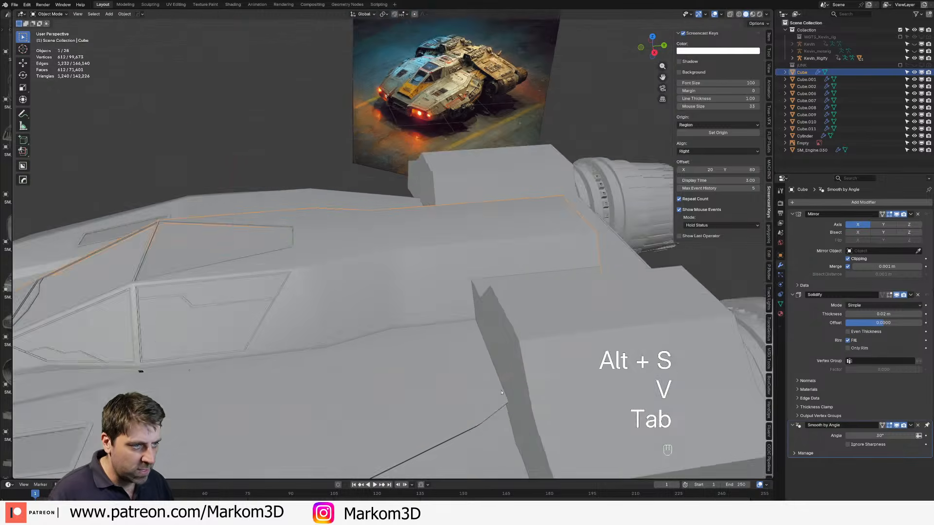
pyautogui.scroll(-5, 502, 393)
pyautogui.moveTo(501, 392); pyautogui.dragTo(462, 341, button='middle')
pyautogui.scroll(5, 461, 311)
# Step: Undo the rip, the shrink and the bevel to restore the single rear edge loop
pyautogui.hotkey('ctrl', 'z')
pyautogui.hotkey('ctrl', 'z')
pyautogui.scroll(6, 434, 336)
pyautogui.hotkey('ctrl', 'z')
pyautogui.hotkey('ctrl', 'z')
pyautogui.hotkey('ctrl', 'z')
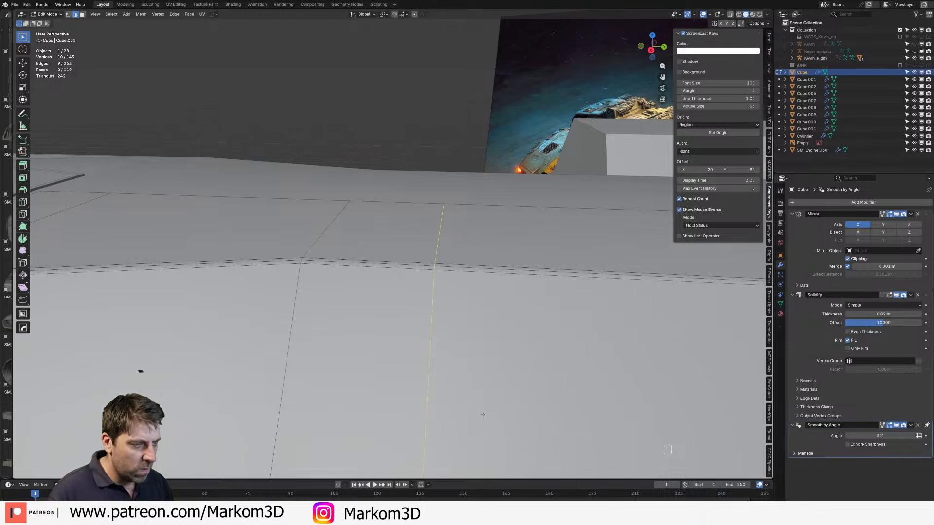
# Step: Separate a duplicate of the two face loops beside the cut into its own object and remove the copy's Solidify modifier
pyautogui.moveTo(477, 351); pyautogui.dragTo(462, 375, button='middle')
pyautogui.press('3')
pyautogui.keyDown('alt'); pyautogui.click(409, 243); pyautogui.keyUp('alt')
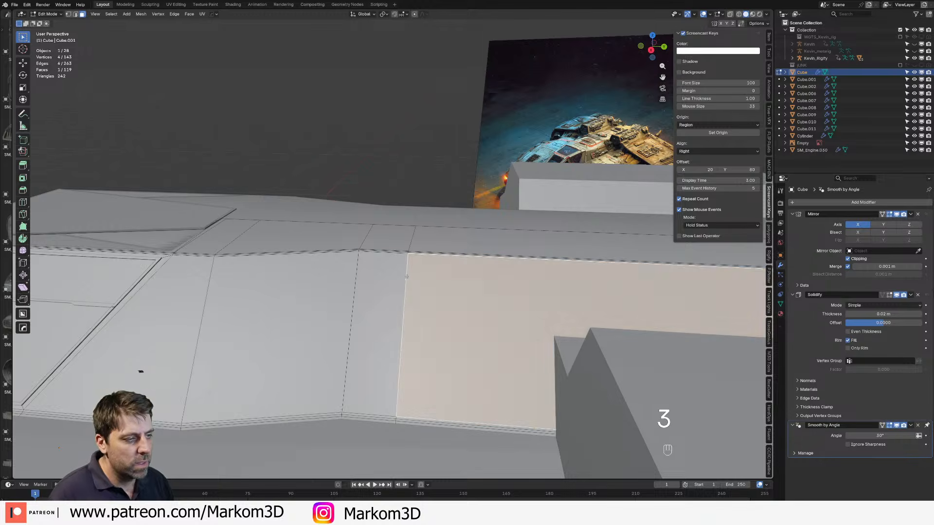
pyautogui.keyDown('alt'); pyautogui.click(387, 250); pyautogui.keyUp('alt')
pyautogui.keyDown('alt'); pyautogui.keyDown('shift'); pyautogui.click(438, 252); pyautogui.keyUp('shift'); pyautogui.keyUp('alt')
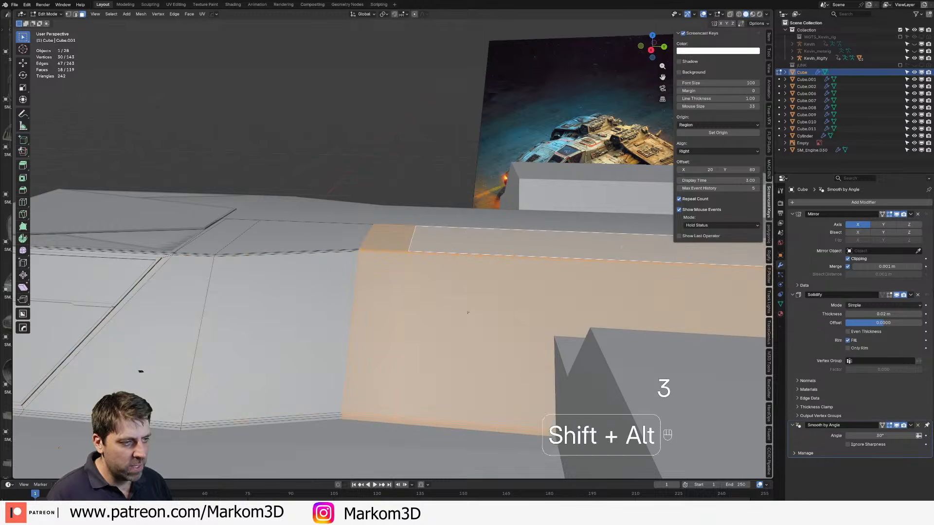
pyautogui.hotkey('shift', 'd')
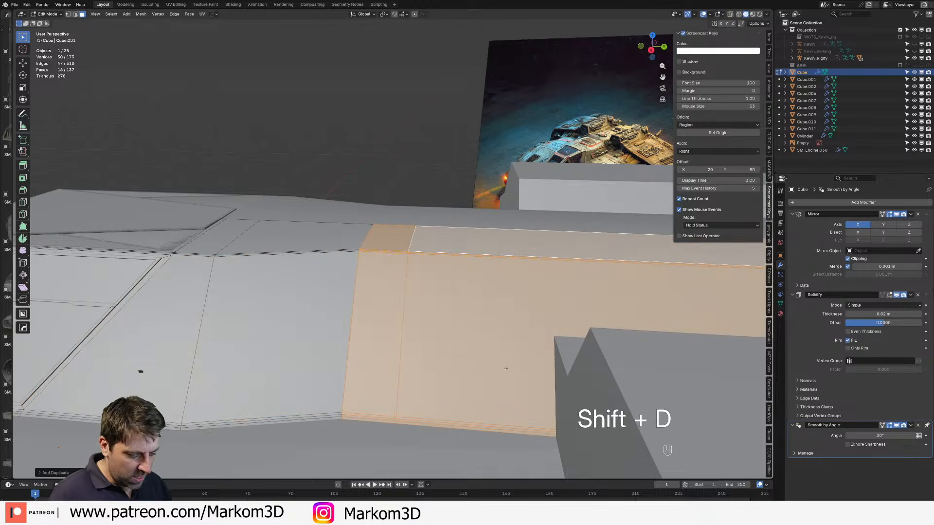
pyautogui.press('p')
pyautogui.click(504, 368)
pyautogui.press('Tab')
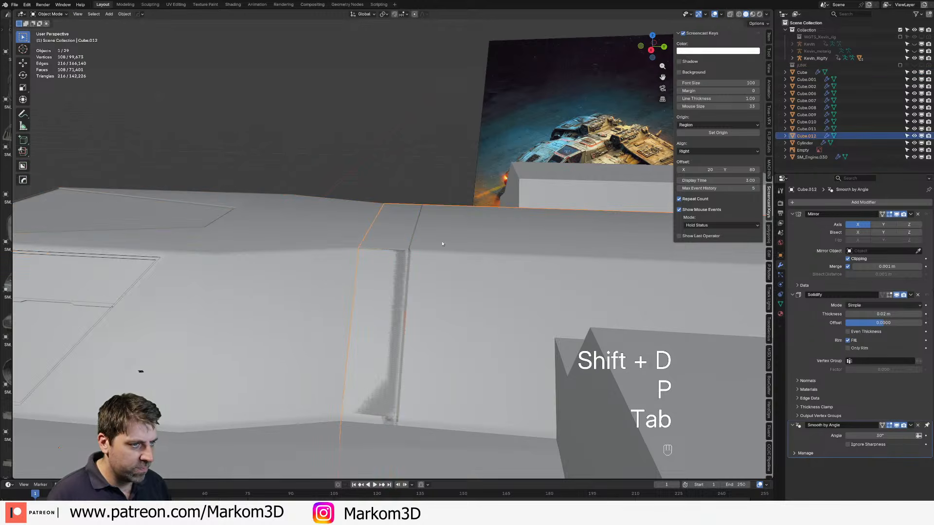
pyautogui.click(806, 136)
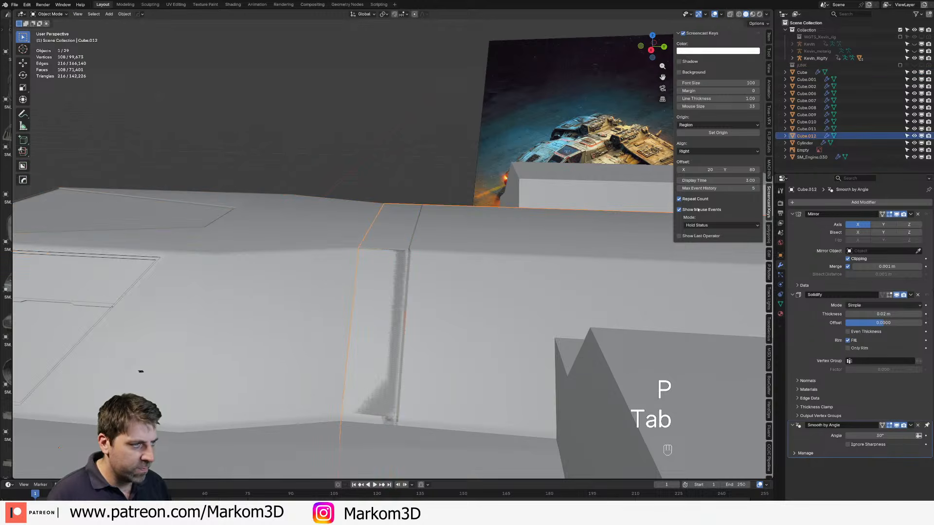
pyautogui.click(917, 295)
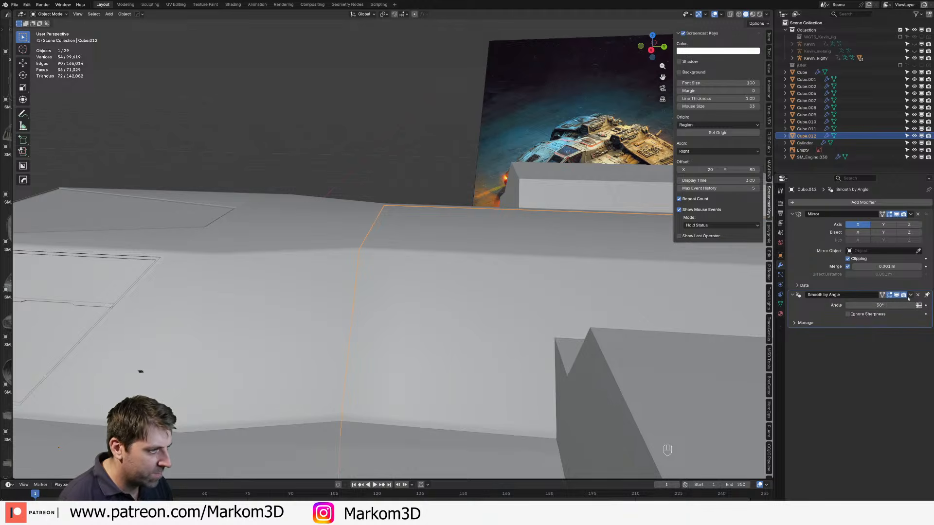
# Step: Bevel the cockpit body's rear edge loop into a narrow strip and delete its faces to open a panel gap
pyautogui.click(304, 304)
pyautogui.press('Tab')
pyautogui.moveTo(419, 357); pyautogui.dragTo(406, 328, button='middle')
pyautogui.press('2')
pyautogui.keyDown('alt'); pyautogui.click(424, 340); pyautogui.keyUp('alt')
pyautogui.scroll(1, 422, 325)
pyautogui.hotkey('ctrl', 'b')
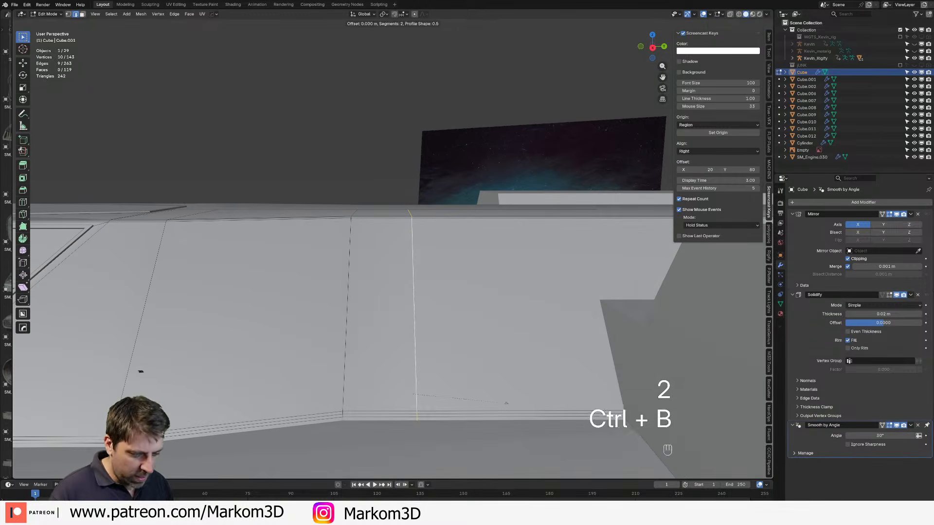
pyautogui.click(525, 406)
pyautogui.press('Delete')
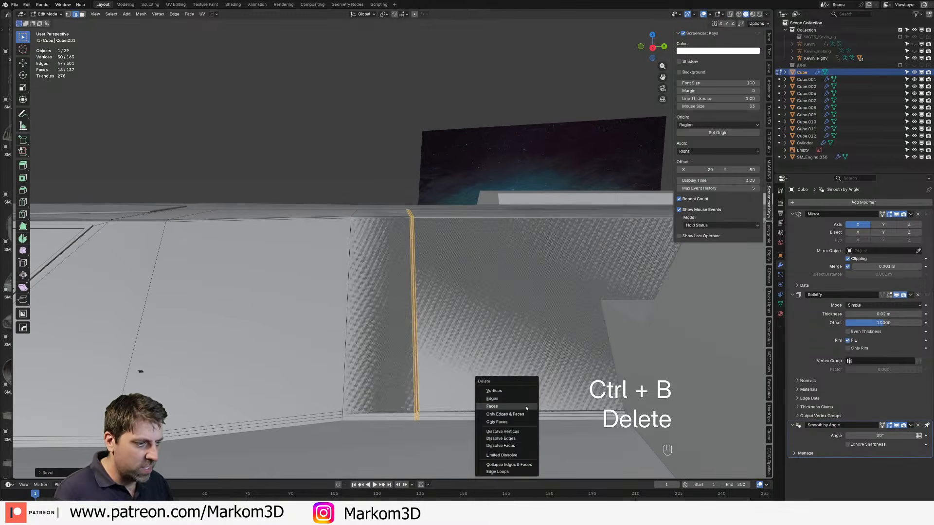
pyautogui.click(526, 406)
pyautogui.scroll(-8, 526, 408)
pyautogui.press('Tab')
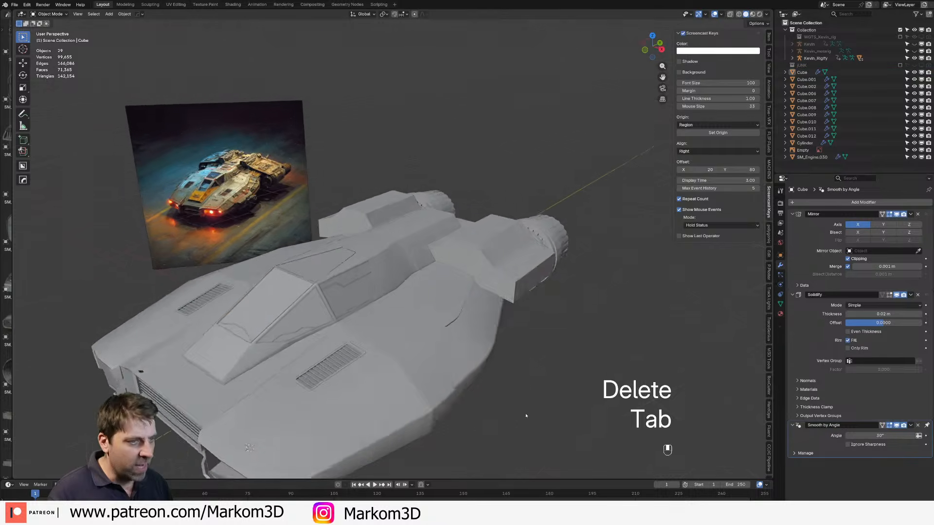
# Step: Add a lengthwise loop cut low on the cockpit body's rear side, bevel it narrowly and delete the strip's faces
pyautogui.moveTo(526, 415); pyautogui.dragTo(497, 417, button='middle')
pyautogui.scroll(3, 497, 417)
pyautogui.keyDown('shift'); pyautogui.moveTo(411, 249); pyautogui.dragTo(316, 263, button='middle'); pyautogui.keyUp('shift')
pyautogui.click(392, 281)
pyautogui.press('Tab')
pyautogui.scroll(3, 389, 281)
pyautogui.keyDown('shift'); pyautogui.moveTo(477, 321); pyautogui.dragTo(491, 287, button='middle'); pyautogui.keyUp('shift')
pyautogui.hotkey('ctrl', 'r')
pyautogui.click(523, 338)
pyautogui.click(544, 312)
pyautogui.hotkey('ctrl', 'b')
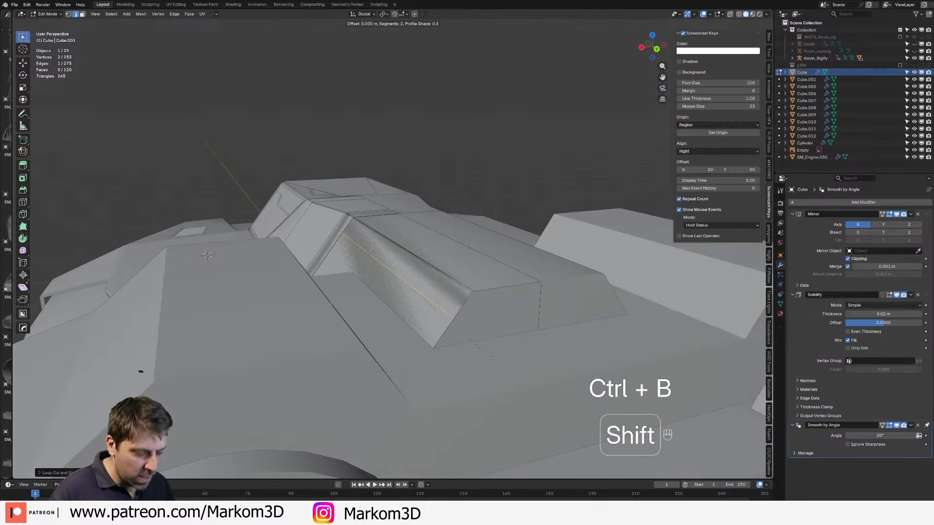
pyautogui.click(501, 366)
pyautogui.press('Delete')
pyautogui.click(501, 366)
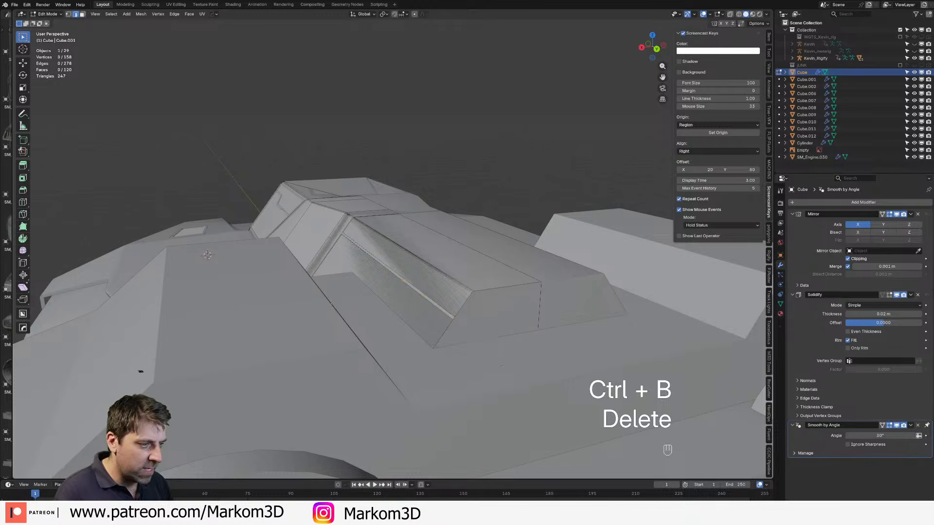
# Step: Delete the end-cap face at the rear of the cockpit body and leave Edit Mode
pyautogui.press('3')
pyautogui.press('Delete')
pyautogui.click(489, 319)
pyautogui.scroll(-5, 497, 352)
pyautogui.press('Tab')
pyautogui.click(542, 450)
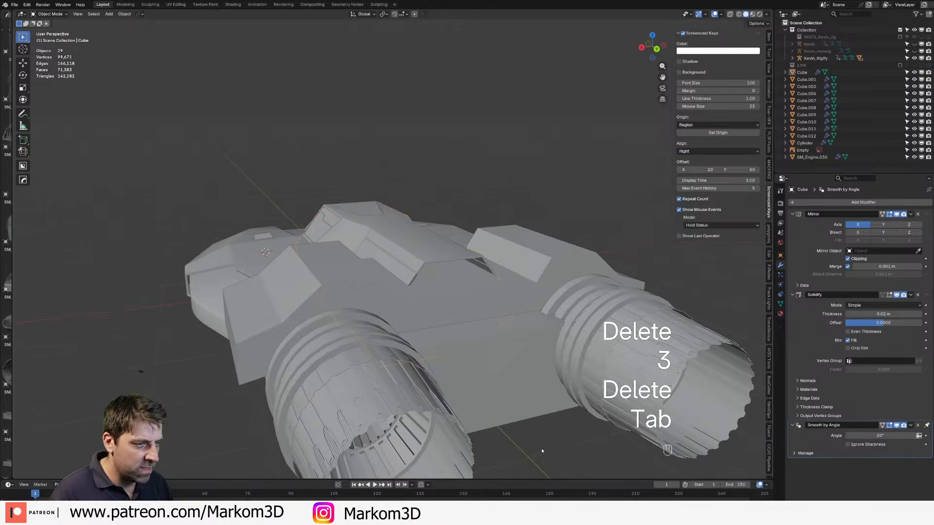
# Step: Move the rear edge loop of the separated underlying surface rearward along Y
pyautogui.moveTo(542, 451); pyautogui.dragTo(642, 451, button='middle')
pyautogui.scroll(2, 434, 326)
pyautogui.scroll(2, 419, 282)
pyautogui.moveTo(418, 281); pyautogui.dragTo(351, 272, button='middle')
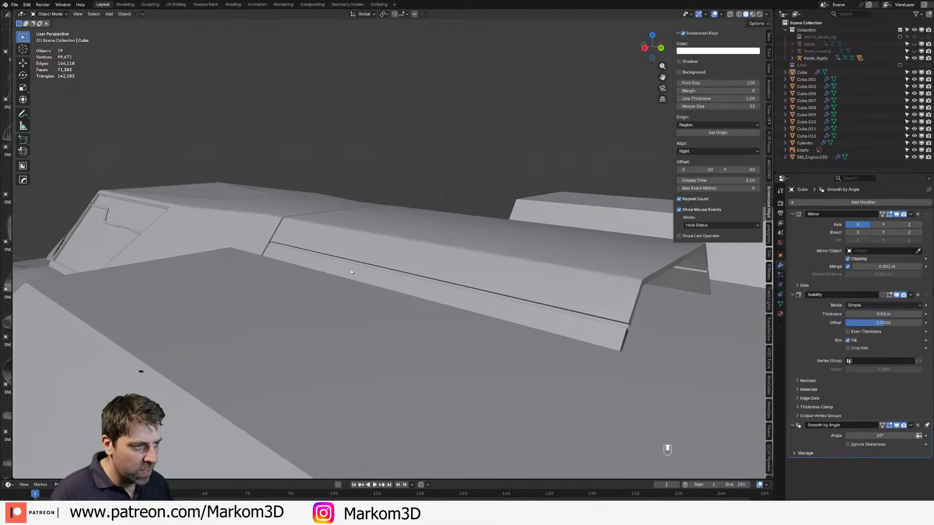
pyautogui.click(626, 329)
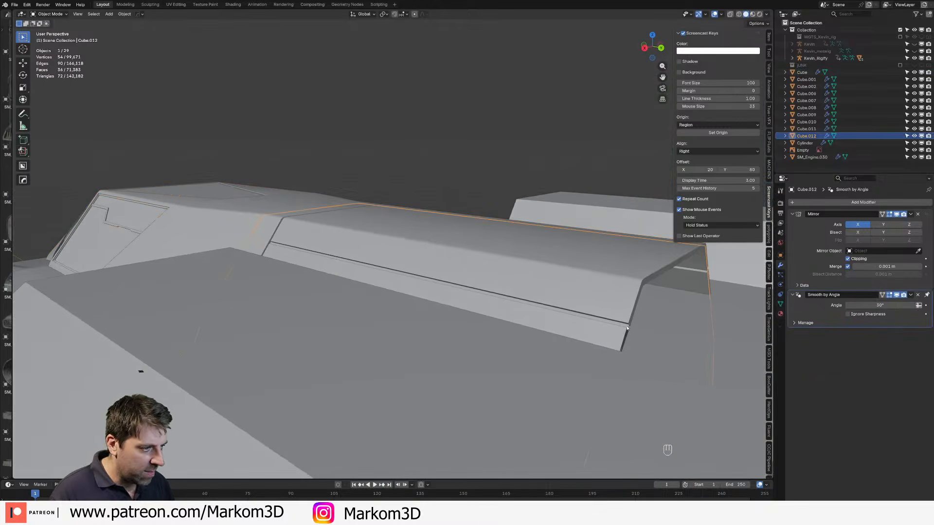
pyautogui.press('Tab')
pyautogui.keyDown('shift'); pyautogui.moveTo(626, 329); pyautogui.dragTo(566, 326, button='middle'); pyautogui.keyUp('shift')
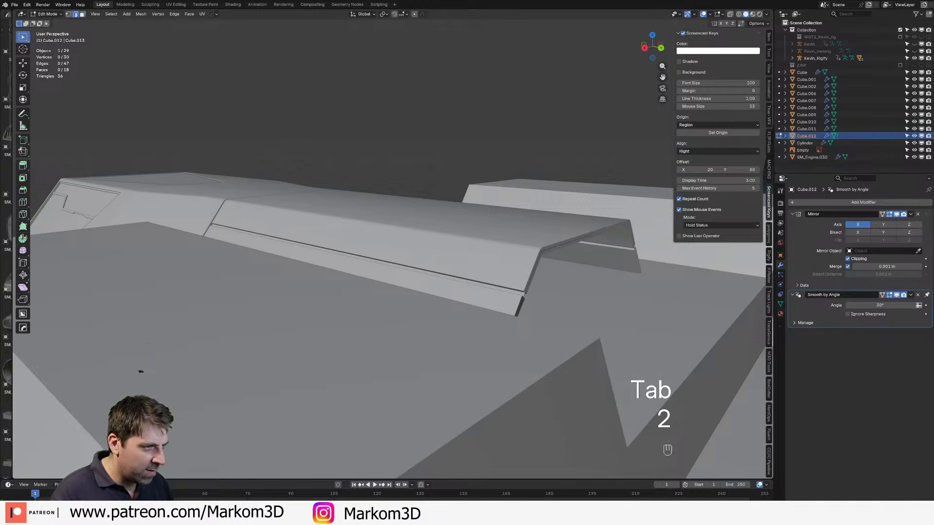
pyautogui.press('g')
pyautogui.press('y')
pyautogui.press('x')
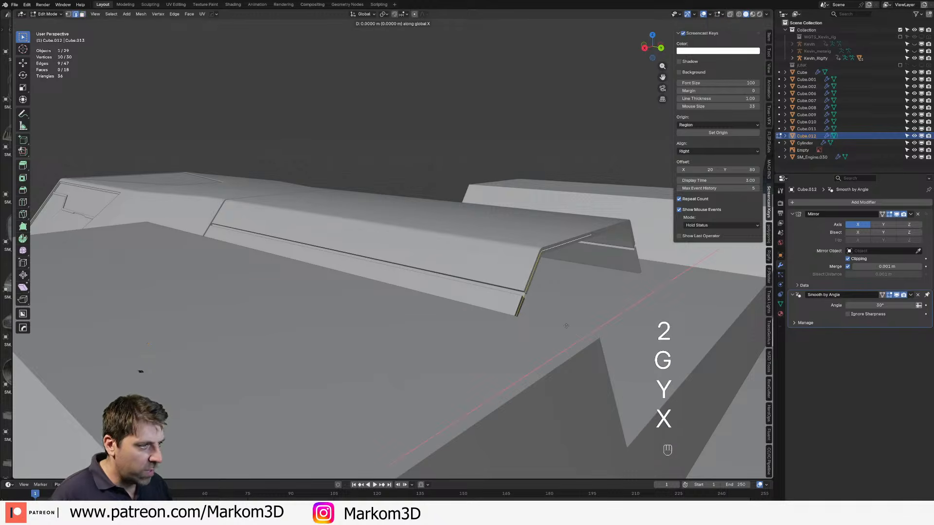
pyautogui.press('y')
pyautogui.click(593, 340)
# Step: Try to fill the underlying surface's rear edge loop with a face
pyautogui.moveTo(593, 339)
pyautogui.mouseDown(button='middle')
pyautogui.moveTo(572, 360)
pyautogui.moveTo(576, 377)
pyautogui.moveTo(535, 375)
pyautogui.moveTo(510, 414)
pyautogui.moveTo(551, 400)
pyautogui.moveTo(541, 381)
pyautogui.mouseUp(button='middle')
pyautogui.press('f')
pyautogui.press('z')
pyautogui.click(501, 375)
pyautogui.hotkey('ctrl', 'z')
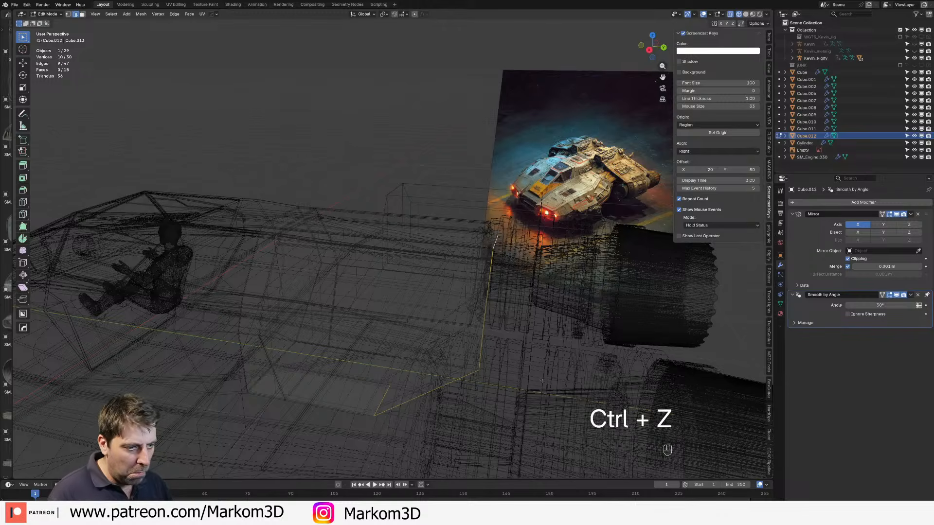
# Step: Flatten the underlying surface's rear edge loop by scaling it to 0 along Y, and shift it slightly rearward along Y
pyautogui.press('s')
pyautogui.press('x')
pyautogui.press('y')
pyautogui.press('KP_0')
pyautogui.press('KP_Enter')
pyautogui.press('z')
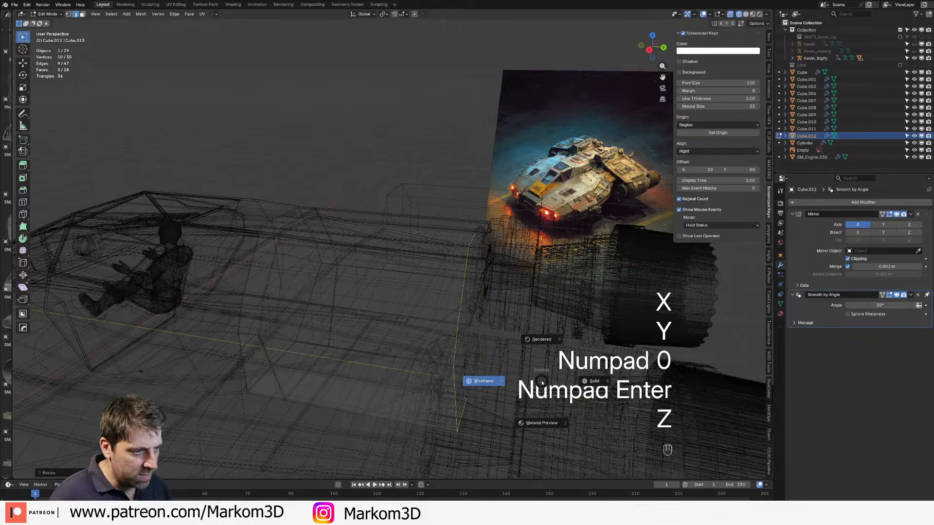
pyautogui.click(588, 382)
pyautogui.press('g')
pyautogui.press('y')
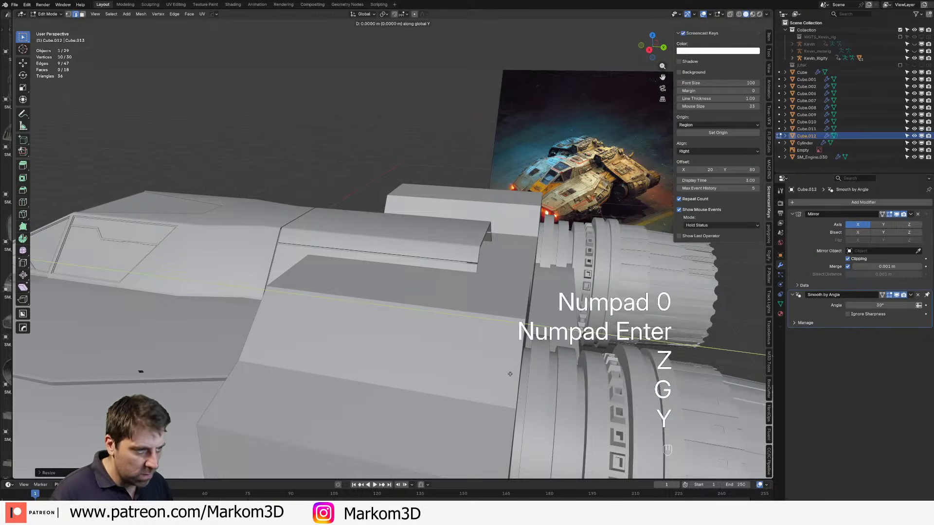
pyautogui.click(522, 375)
# Step: Raise the two lowest rear vertices of the underlying surface about 0.33 m along Z and leave Edit Mode
pyautogui.moveTo(522, 375); pyautogui.dragTo(457, 397, button='middle')
pyautogui.press('z')
pyautogui.click(394, 389)
pyautogui.press('z')
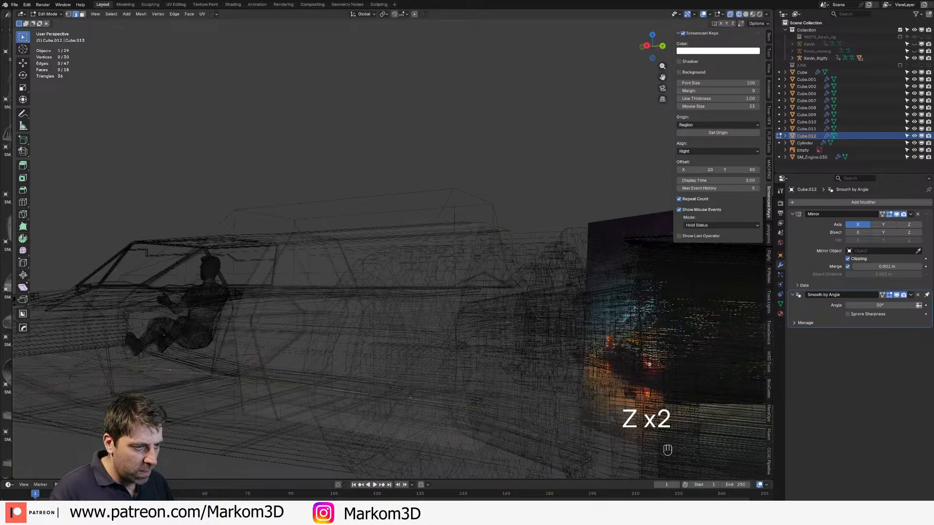
pyautogui.press('1')
pyautogui.press('a')
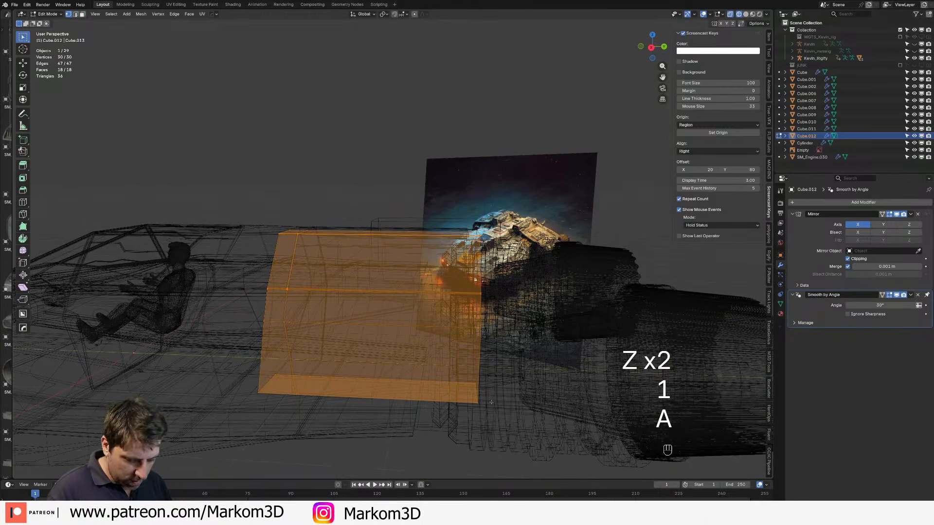
pyautogui.press('c')
pyautogui.moveTo(486, 392)
pyautogui.mouseDown(button='middle')
pyautogui.moveTo(369, 217)
pyautogui.moveTo(282, 333)
pyautogui.moveTo(282, 385)
pyautogui.mouseUp(button='middle')
pyautogui.rightClick(452, 414)
pyautogui.press('g')
pyautogui.press('z')
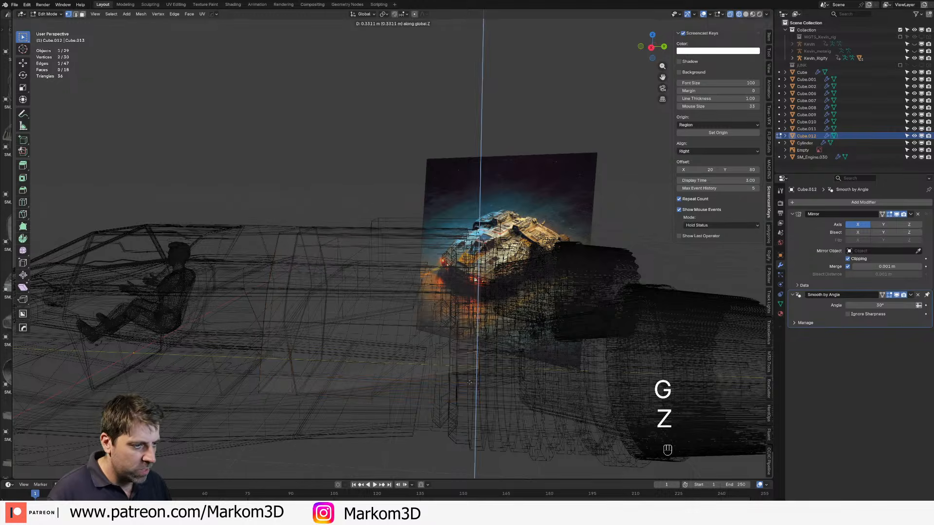
pyautogui.press('z')
pyautogui.press('Tab')
pyautogui.moveTo(462, 389); pyautogui.dragTo(391, 382, button='middle')
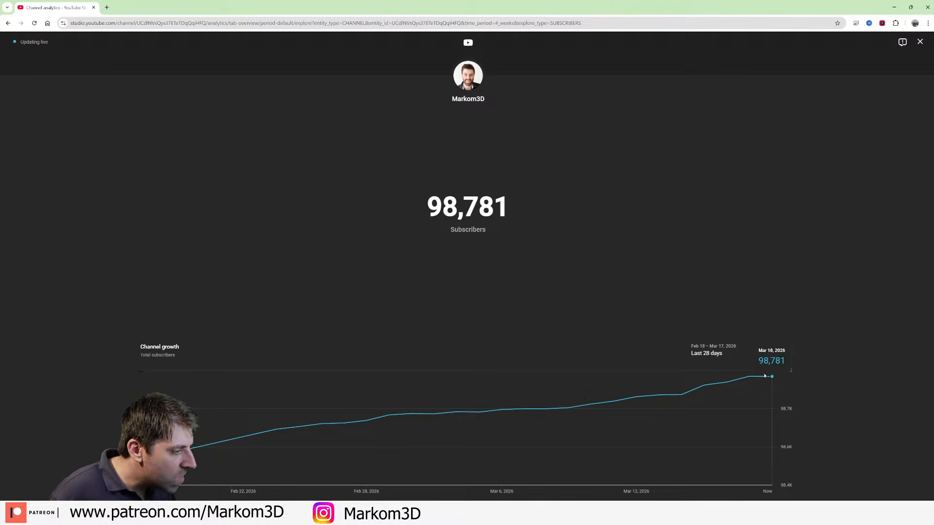
# Step: Switch from the browser back to Blender and examine the ship's canopy and hull against the reference image
pyautogui.click(893, 5)
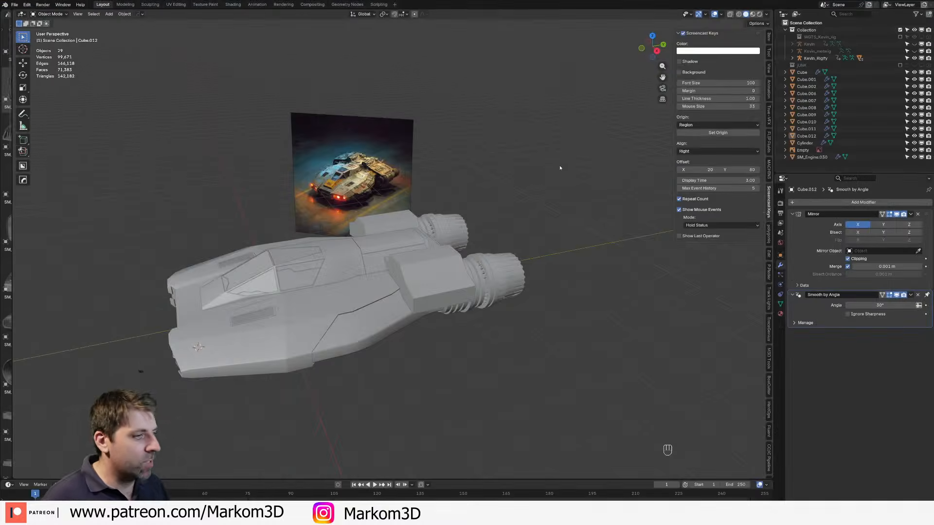
pyautogui.moveTo(405, 277); pyautogui.dragTo(414, 301, button='middle')
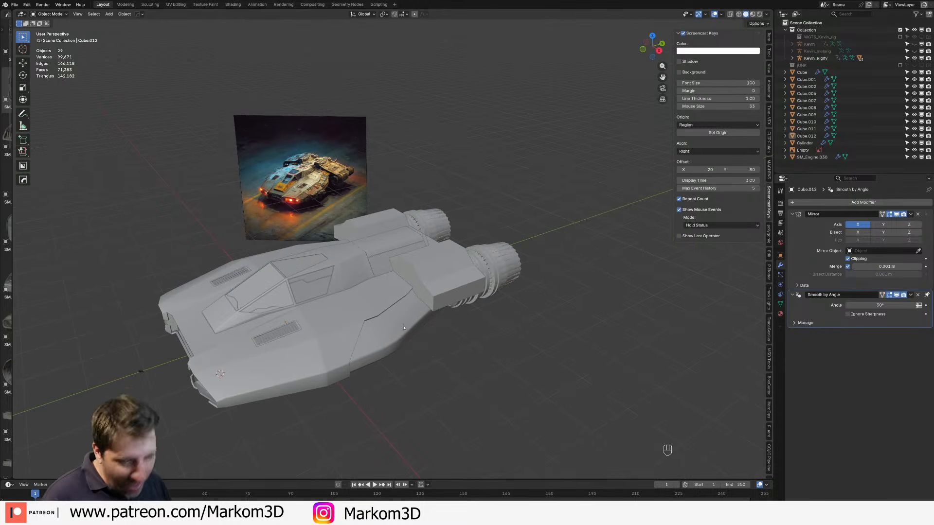
pyautogui.scroll(8, 280, 222)
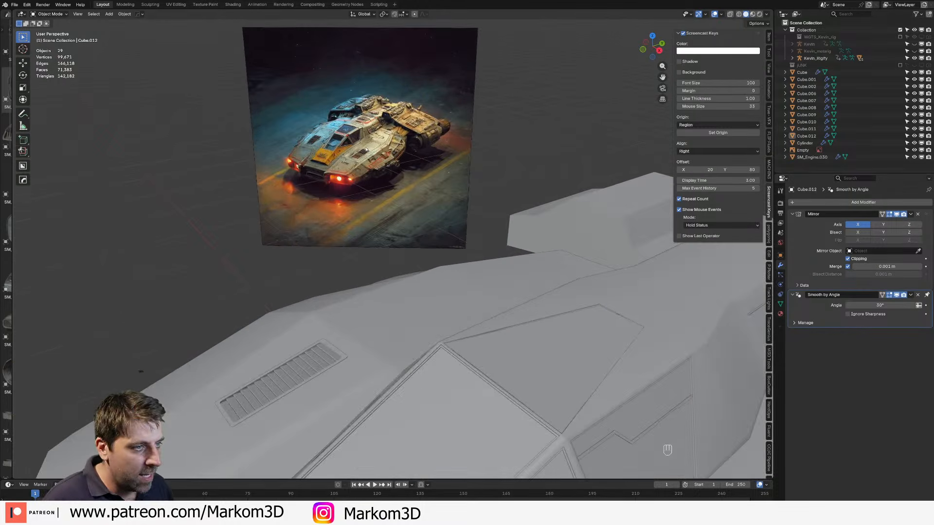
pyautogui.keyDown('shift'); pyautogui.moveTo(491, 340); pyautogui.dragTo(457, 272, button='middle'); pyautogui.keyUp('shift')
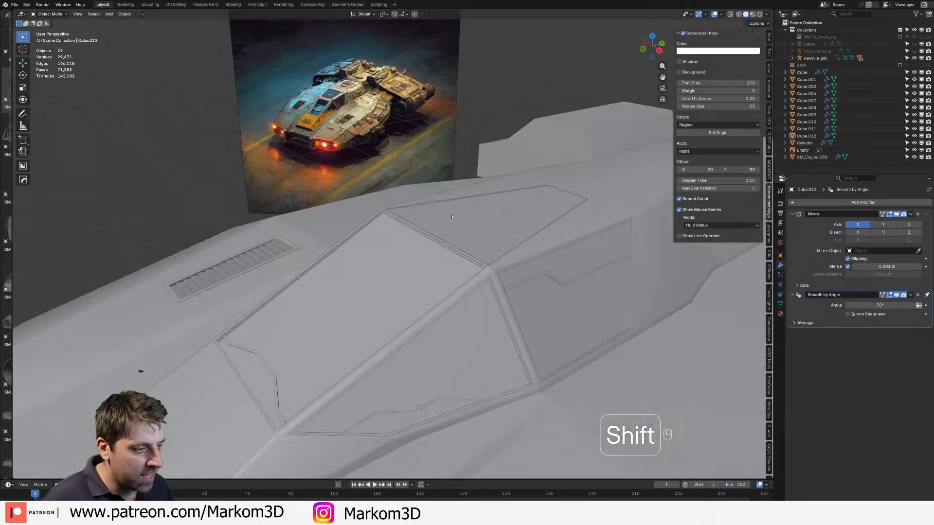
pyautogui.scroll(-2, 452, 263)
pyautogui.keyDown('shift'); pyautogui.moveTo(525, 321); pyautogui.dragTo(477, 219, button='middle'); pyautogui.keyUp('shift')
# Step: Add a lengthwise loop cut across the upper side hull panel, between the vent and the outer edge
pyautogui.click(448, 265)
pyautogui.scroll(5, 443, 250)
pyautogui.press('Tab')
pyautogui.keyDown('shift'); pyautogui.moveTo(477, 219); pyautogui.dragTo(486, 310, button='middle'); pyautogui.keyUp('shift')
pyautogui.scroll(-3, 471, 316)
pyautogui.hotkey('ctrl', 'r')
pyautogui.hotkey('ctrl', 'r')
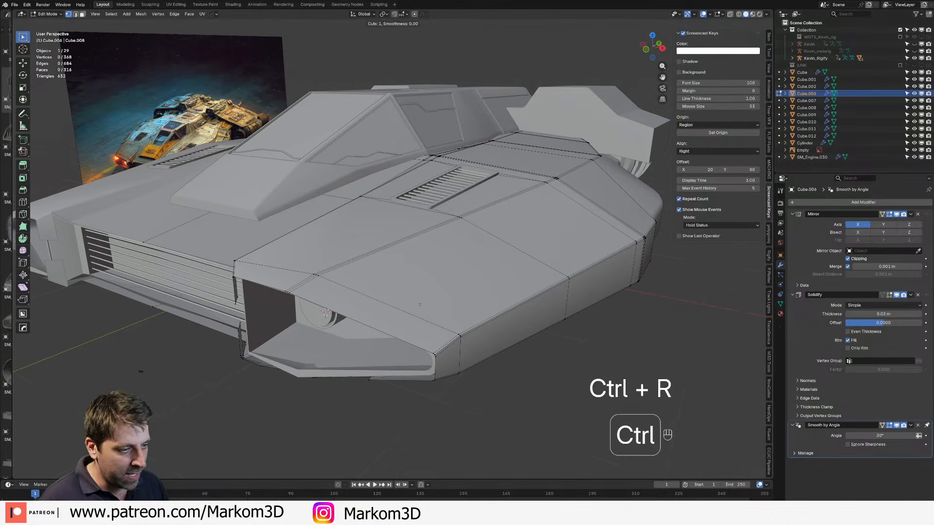
pyautogui.click(407, 311)
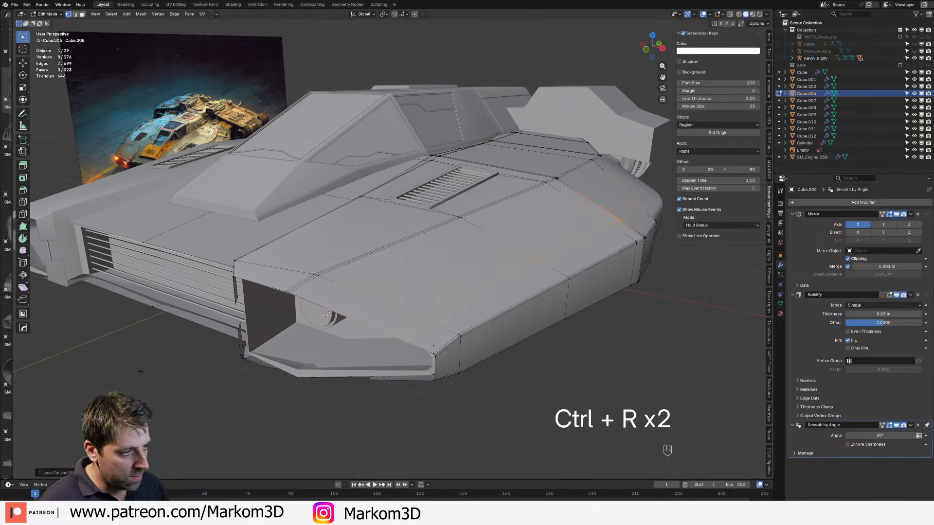
# Step: Bevel the new hull edge loop into a narrow strip and delete its faces to form a lengthwise panel gap
pyautogui.scroll(3, 432, 345)
pyautogui.hotkey('ctrl', 'v')
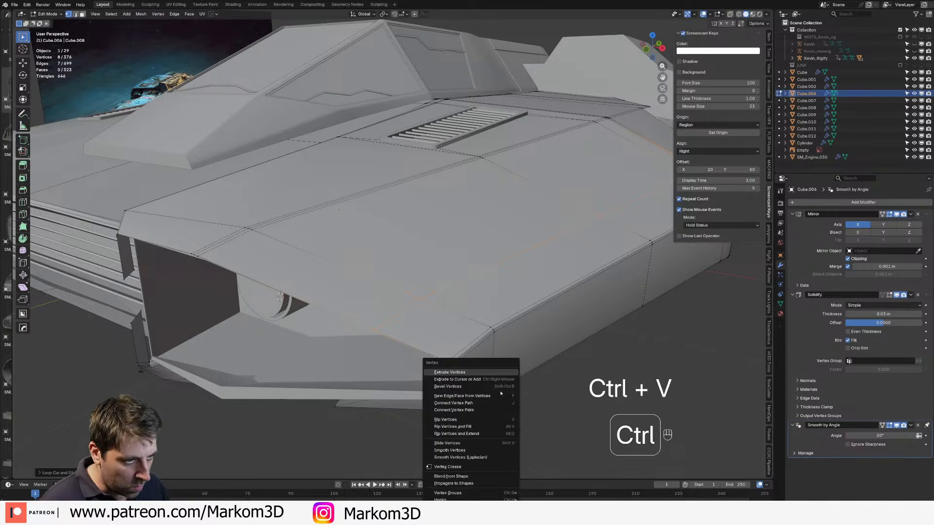
pyautogui.hotkey('ctrl', 'b')
pyautogui.click(531, 339)
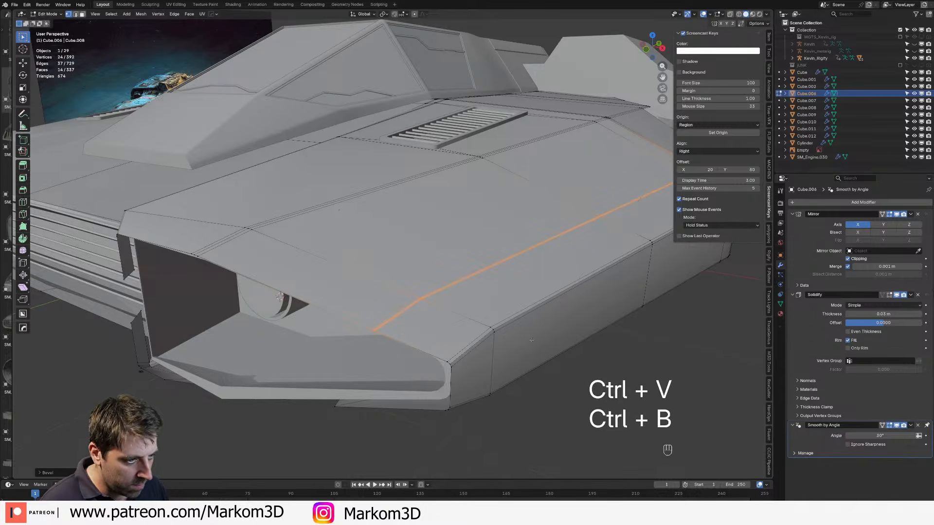
pyautogui.press('Delete')
pyautogui.click(530, 340)
pyautogui.scroll(-4, 529, 341)
pyautogui.press('Tab')
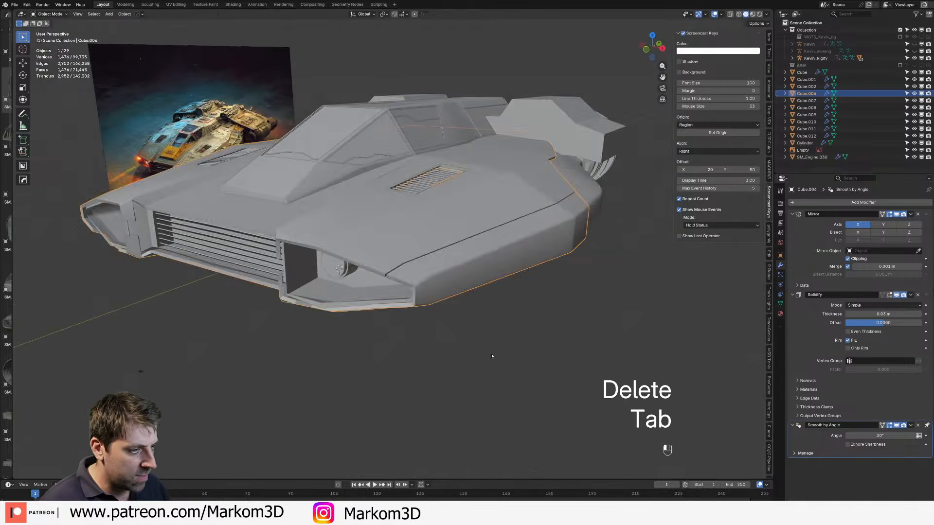
pyautogui.click(492, 354)
pyautogui.scroll(1, 492, 355)
pyautogui.moveTo(492, 354)
pyautogui.mouseDown(button='middle')
pyautogui.moveTo(503, 343)
pyautogui.moveTo(487, 347)
pyautogui.mouseUp(button='middle')
# Step: Cut a lengthwise panel gap in the hull between canopy and side vent using a loop cut, narrow bevel and face deletion
pyautogui.press('Tab')
pyautogui.moveTo(340, 323); pyautogui.dragTo(418, 297, button='middle')
pyautogui.scroll(2, 309, 335)
pyautogui.scroll(-4, 298, 339)
pyautogui.keyDown('shift'); pyautogui.moveTo(418, 296); pyautogui.dragTo(433, 280, button='middle'); pyautogui.keyUp('shift')
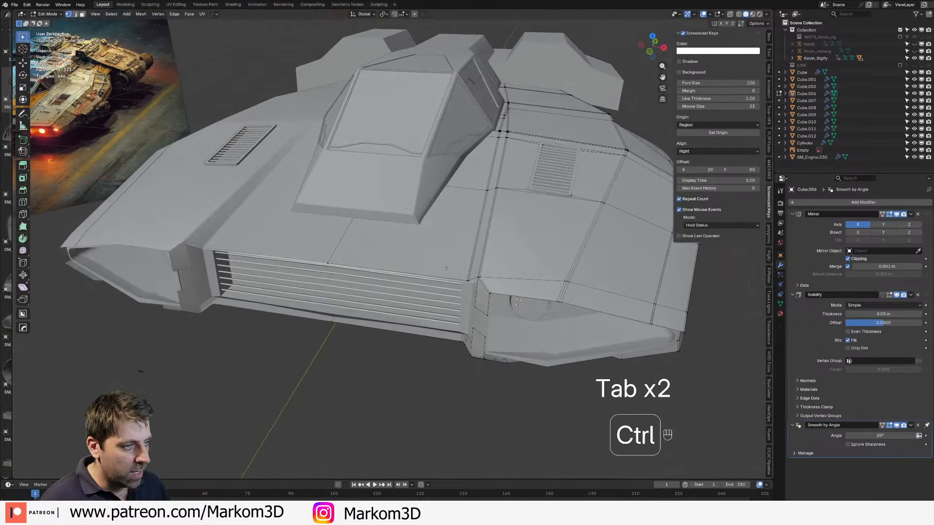
pyautogui.hotkey('ctrl', 'r')
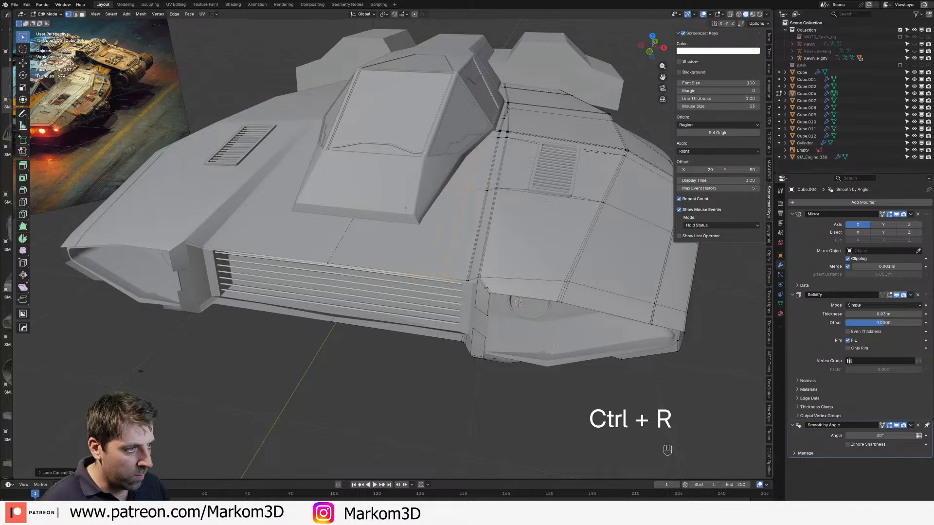
pyautogui.hotkey('ctrl', 'b')
pyautogui.click(527, 334)
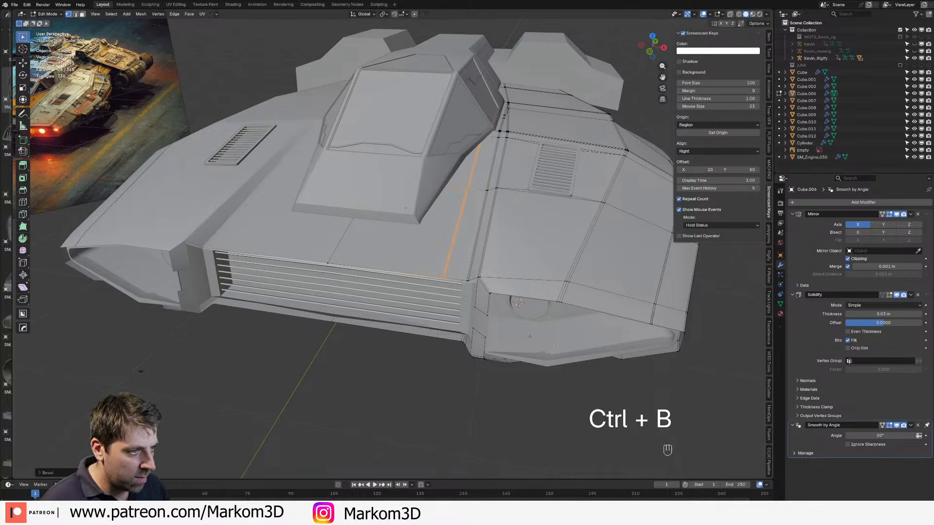
pyautogui.press('Delete')
pyautogui.click(529, 335)
pyautogui.moveTo(529, 335); pyautogui.dragTo(406, 286, button='middle')
pyautogui.press('Tab')
# Step: Cut a crosswise panel gap in the hull ahead of the side vent using a loop cut, narrow bevel and face deletion
pyautogui.press('Tab')
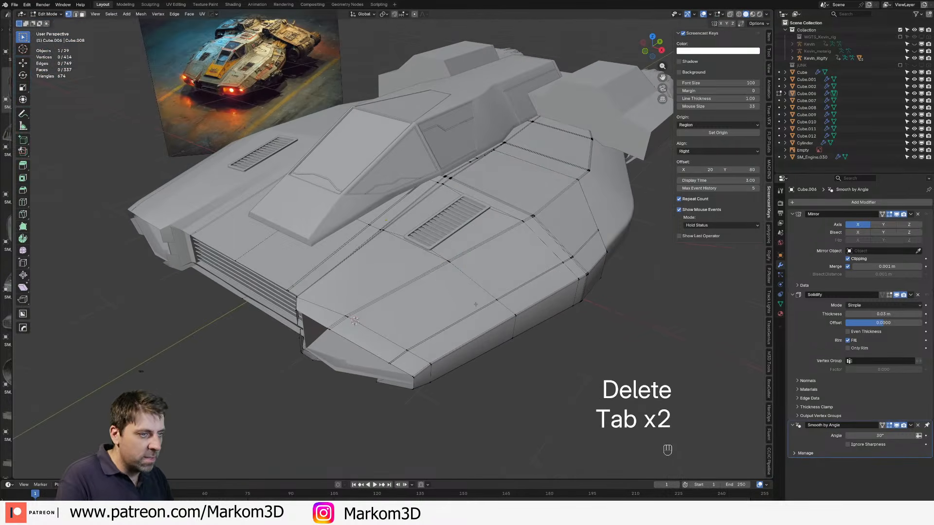
pyautogui.hotkey('ctrl', 'r')
pyautogui.click(428, 274)
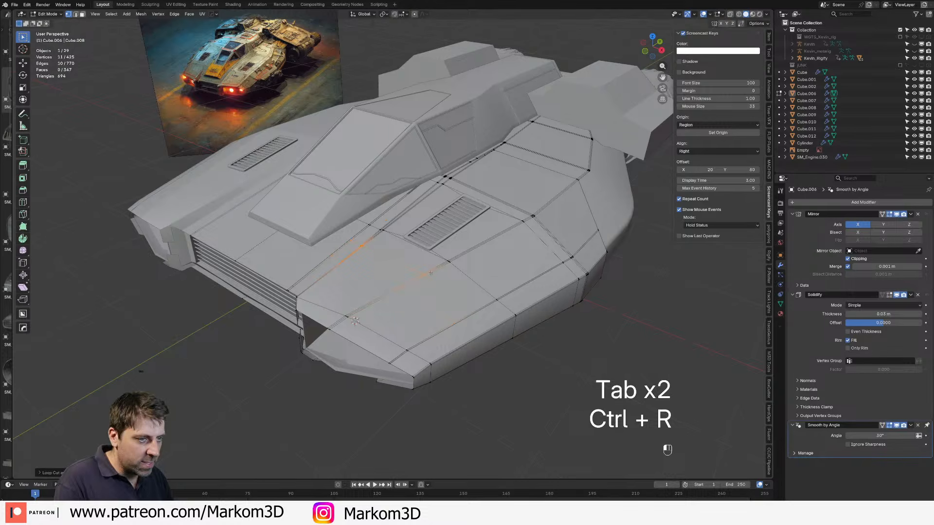
pyautogui.hotkey('ctrl', 'b')
pyautogui.click(568, 372)
pyautogui.press('Delete')
pyautogui.click(568, 372)
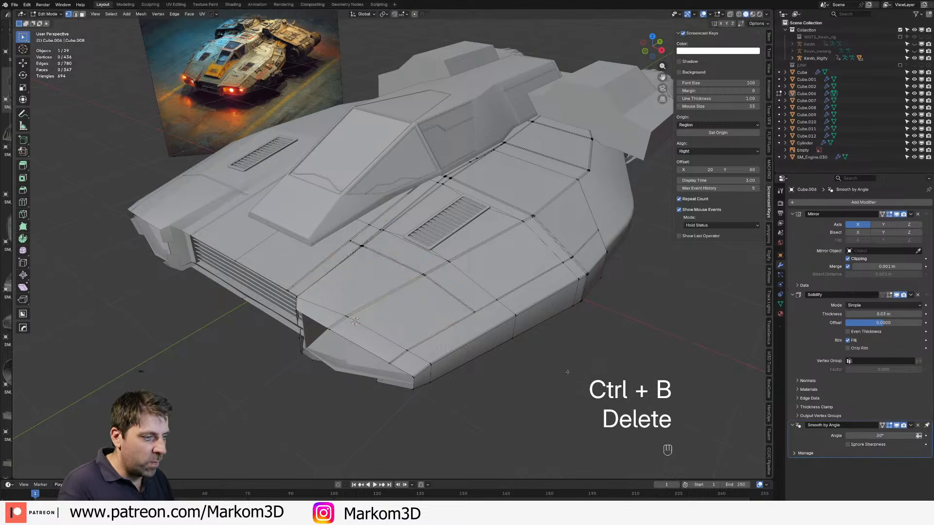
pyautogui.press('Tab')
# Step: Cut a lengthwise panel gap along the hull's underside near its outer edge using a loop cut, narrow bevel and face deletion
pyautogui.moveTo(568, 372); pyautogui.dragTo(434, 268, button='middle')
pyautogui.moveTo(434, 268); pyautogui.dragTo(413, 184, button='middle')
pyautogui.click(415, 209)
pyautogui.press('Tab')
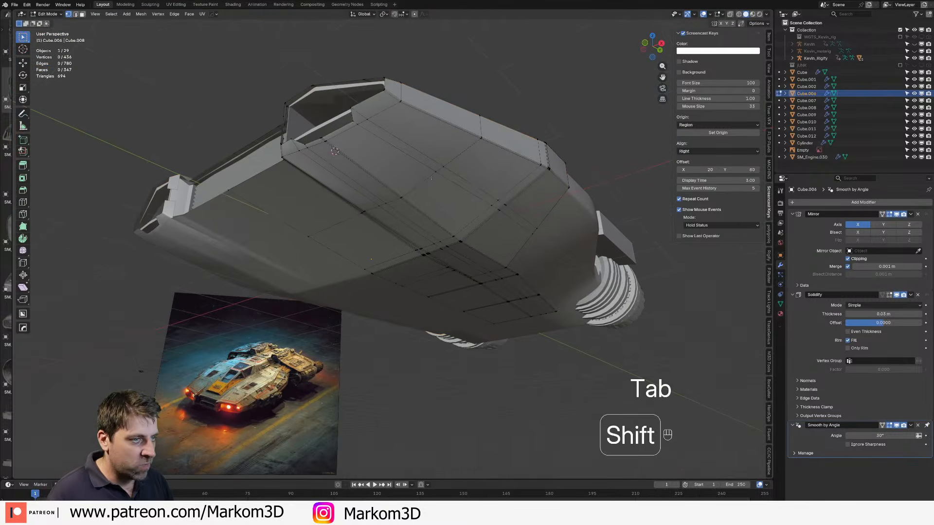
pyautogui.hotkey('ctrl', 'r')
pyautogui.click(549, 282)
pyautogui.hotkey('ctrl', 'b')
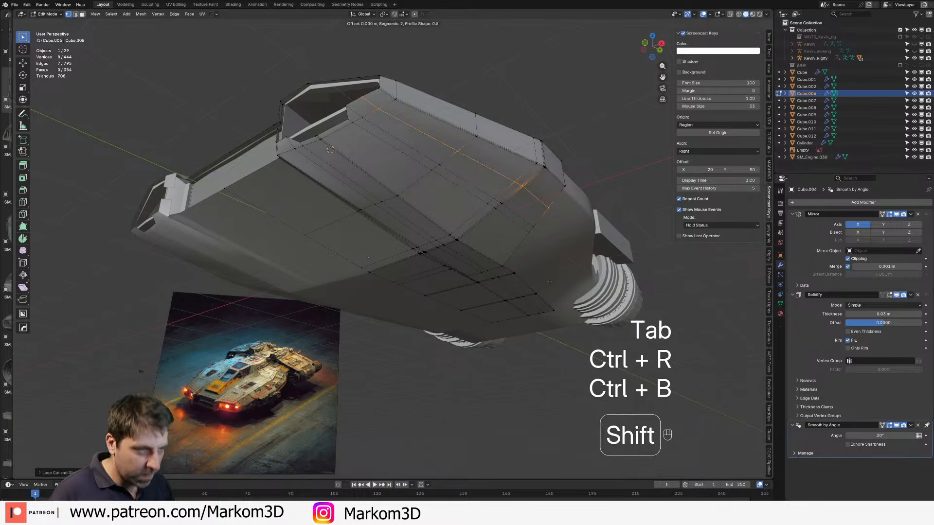
pyautogui.keyDown('shift'); pyautogui.click(553, 286); pyautogui.keyUp('shift')
pyautogui.press('Delete')
pyautogui.click(554, 288)
pyautogui.moveTo(508, 252); pyautogui.dragTo(466, 325, button='middle')
pyautogui.hscroll(-1, 467, 324)
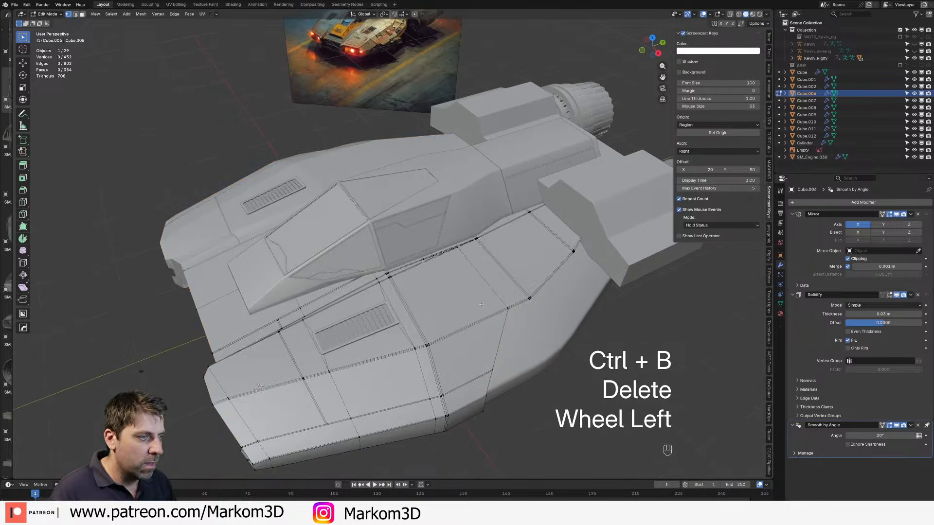
# Step: Add two crosswise loop cuts to the outer hull panel below the side vent, one near each end of the panel
pyautogui.press('Tab')
pyautogui.moveTo(449, 357)
pyautogui.keyDown('shift'); pyautogui.mouseDown(button='middle')
pyautogui.moveTo(460, 307)
pyautogui.moveTo(445, 340)
pyautogui.mouseUp(button='middle'); pyautogui.keyUp('shift')
pyautogui.press('Tab')
pyautogui.scroll(5, 445, 341)
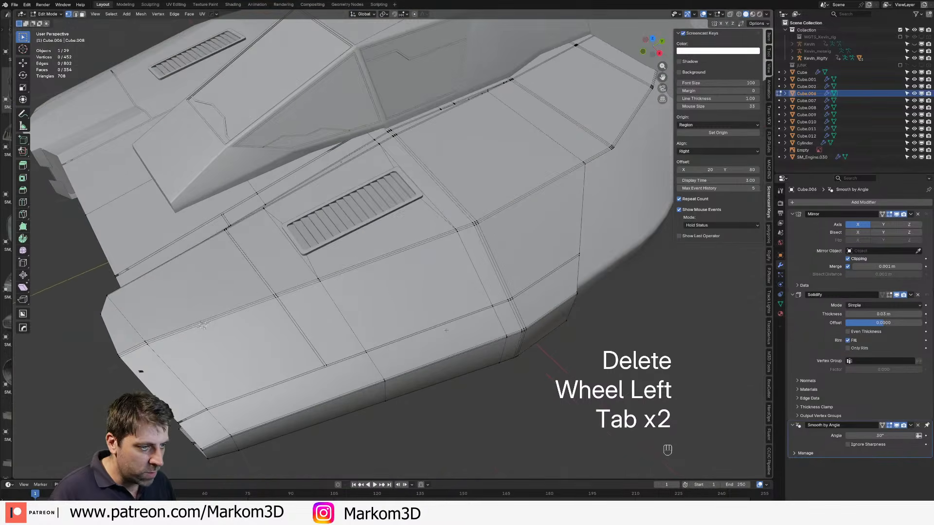
pyautogui.press('2')
pyautogui.keyDown('shift'); pyautogui.moveTo(451, 385); pyautogui.dragTo(447, 351, button='middle'); pyautogui.keyUp('shift')
pyautogui.hotkey('ctrl', 'r')
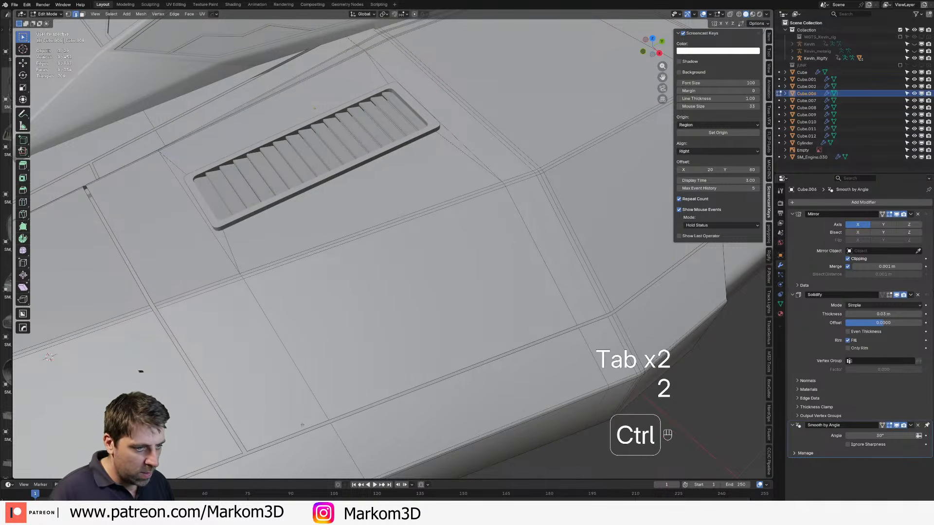
pyautogui.click(328, 415)
pyautogui.click(354, 404)
pyautogui.hotkey('ctrl', 'r')
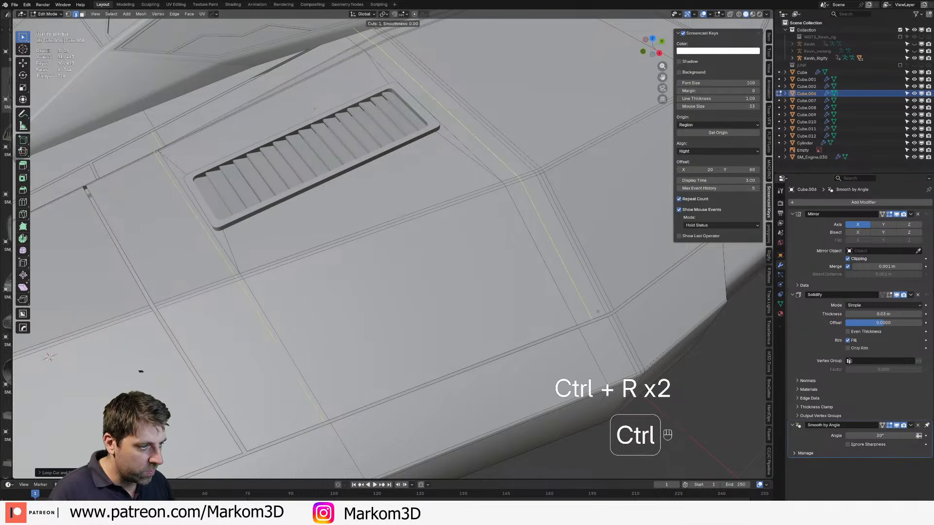
pyautogui.click(576, 326)
pyautogui.click(547, 334)
# Step: Slide the panel edge between the two new cuts inward to form a shallow notch along the lengthwise gap
pyautogui.press('2')
pyautogui.click(547, 334)
pyautogui.press('g')
pyautogui.press('g')
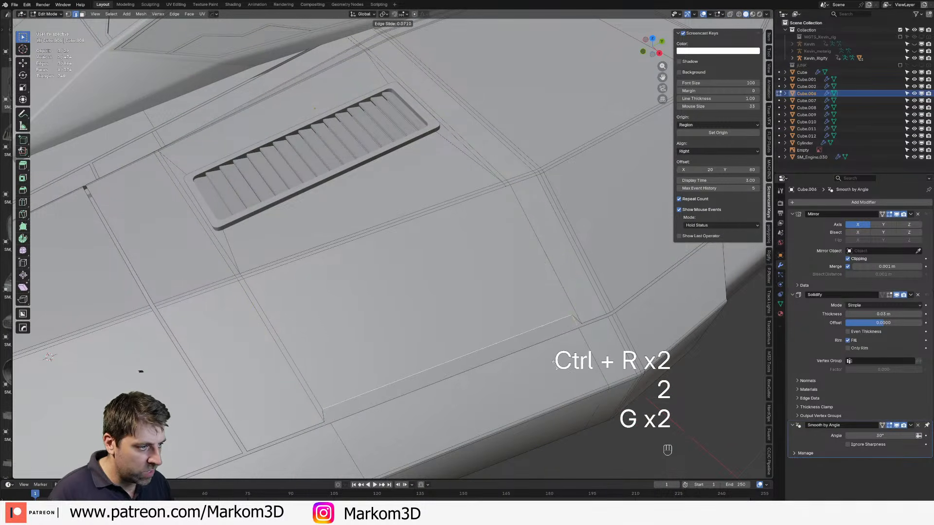
pyautogui.click(555, 365)
pyautogui.press('Tab')
pyautogui.scroll(-10, 473, 369)
# Step: Cut a lengthwise panel gap along the hull's underside beside the raised ridge using a loop cut, narrow bevel and face deletion
pyautogui.click(471, 369)
pyautogui.moveTo(471, 369); pyautogui.dragTo(417, 228, button='middle')
pyautogui.scroll(2, 431, 210)
pyautogui.press('Tab')
pyautogui.hotkey('ctrl', 'r')
pyautogui.hotkey('ctrl', 'r')
pyautogui.click(419, 226)
pyautogui.click(417, 221)
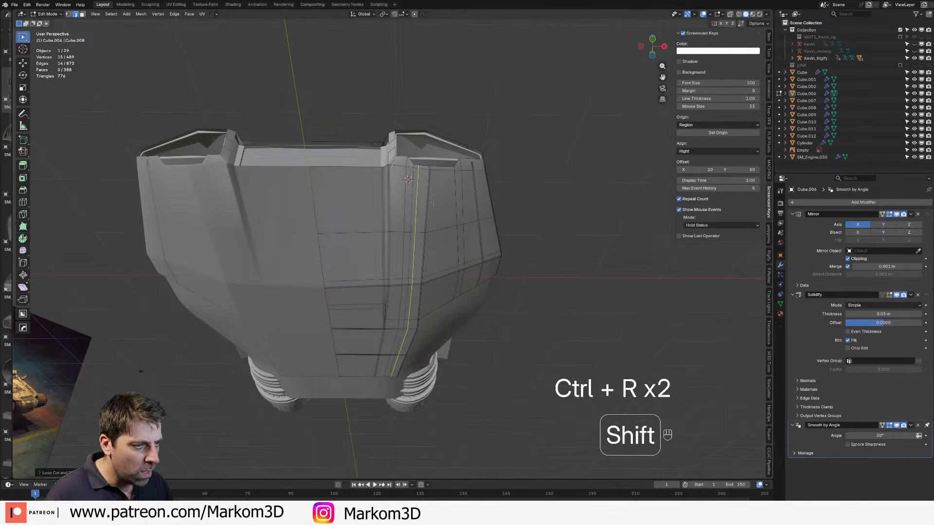
pyautogui.scroll(2, 432, 203)
pyautogui.hotkey('ctrl', 'b')
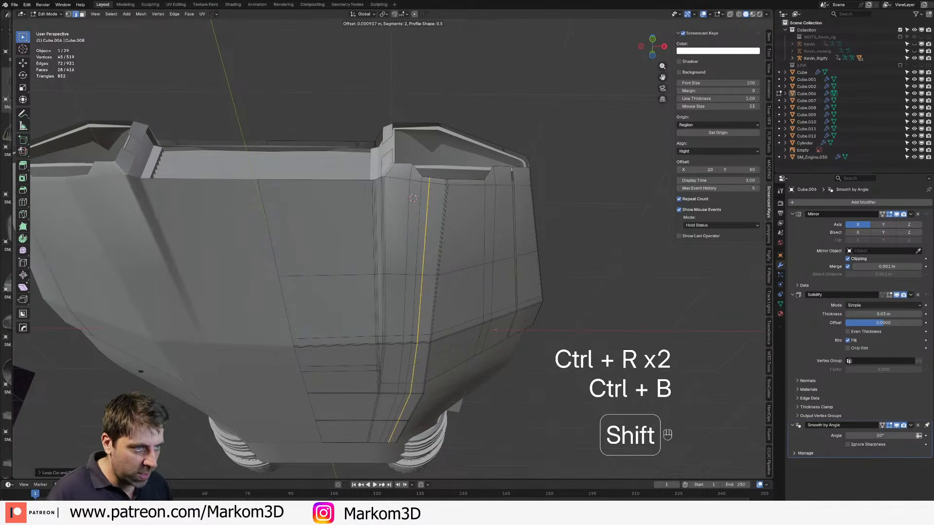
pyautogui.keyDown('shift'); pyautogui.click(496, 331); pyautogui.keyUp('shift')
pyautogui.press('Delete')
pyautogui.click(495, 331)
# Step: Cut a crosswise panel gap near the front of the outer underside panel using a loop cut, narrow bevel and face deletion
pyautogui.moveTo(495, 331); pyautogui.dragTo(439, 337, button='middle')
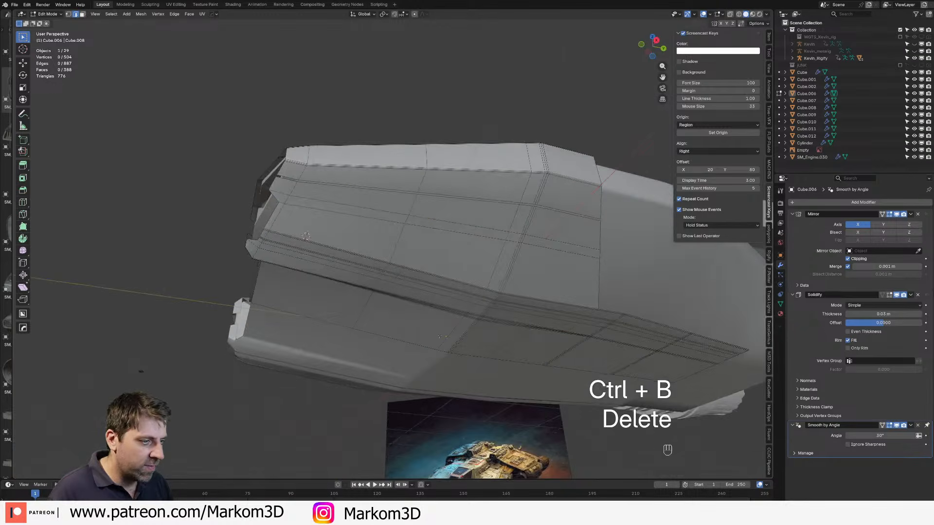
pyautogui.hotkey('ctrl', 'r')
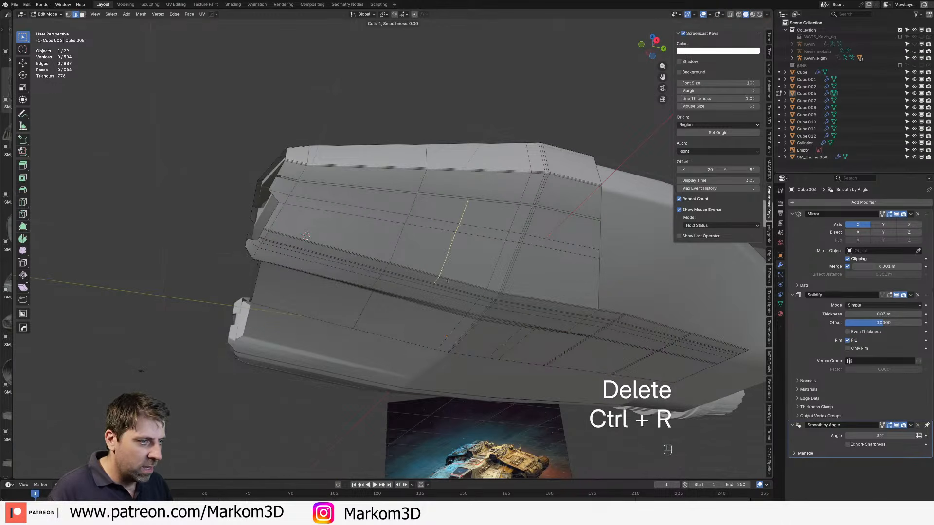
pyautogui.click(344, 243)
pyautogui.click(333, 240)
pyautogui.hotkey('ctrl', 'b')
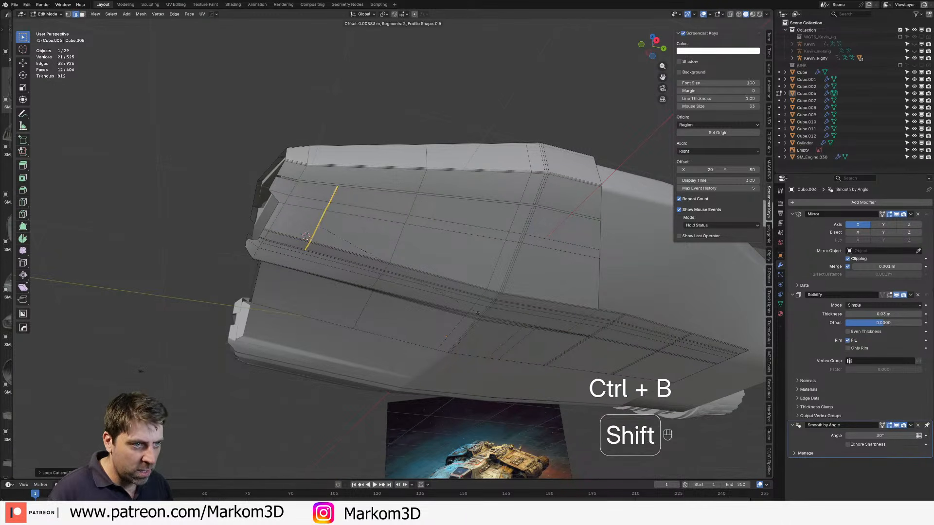
pyautogui.keyDown('shift'); pyautogui.click(484, 316); pyautogui.keyUp('shift')
pyautogui.press('Delete')
pyautogui.click(483, 317)
# Step: Cut a short crosswise gap in the narrow strip along the underside's rear edge using a centred loop cut, bevel and face deletion
pyautogui.keyDown('shift'); pyautogui.moveTo(483, 317); pyautogui.dragTo(461, 319, button='middle'); pyautogui.keyUp('shift')
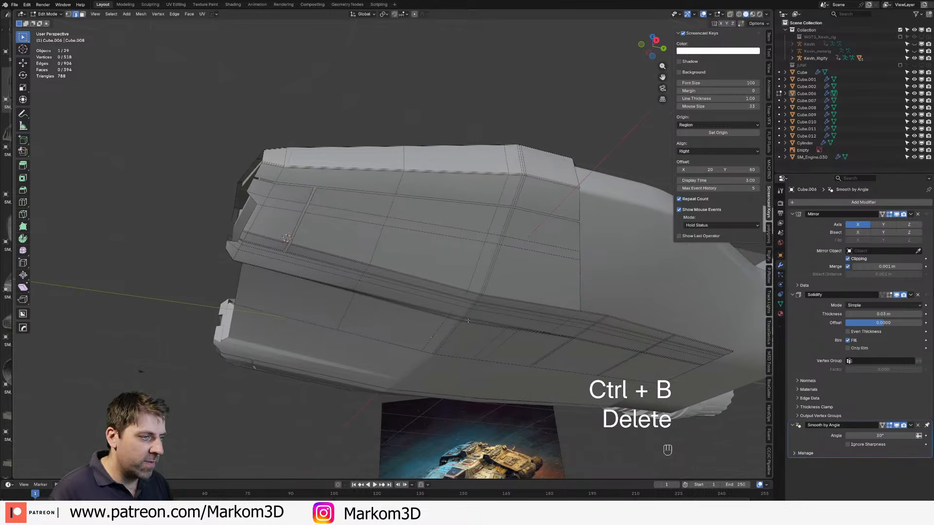
pyautogui.hotkey('ctrl', 'r')
pyautogui.keyDown('shift'); pyautogui.moveTo(518, 305); pyautogui.dragTo(500, 282, button='middle'); pyautogui.keyUp('shift')
pyautogui.moveTo(501, 282); pyautogui.dragTo(493, 254, button='middle')
pyautogui.hotkey('ctrl', 'r')
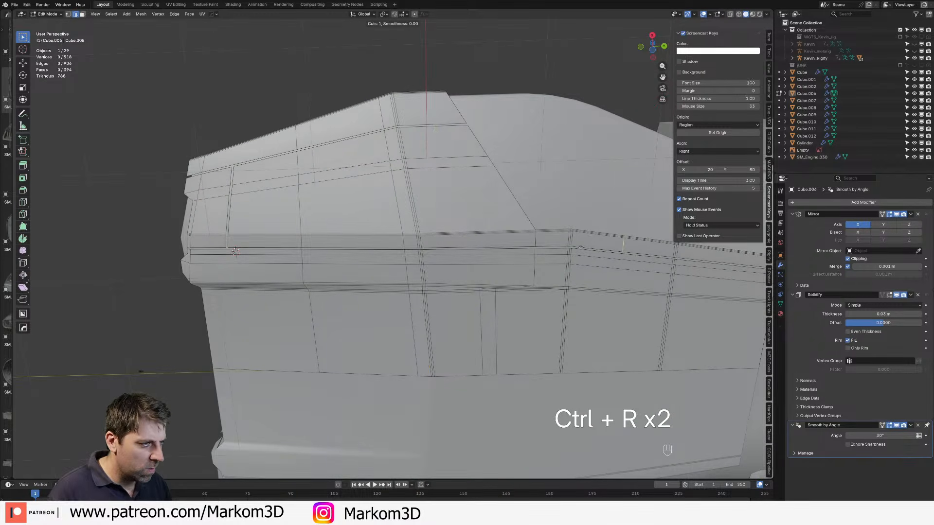
pyautogui.click(586, 246)
pyautogui.rightClick(640, 273)
pyautogui.keyDown('shift'); pyautogui.moveTo(640, 272); pyautogui.dragTo(586, 274, button='middle'); pyautogui.keyUp('shift')
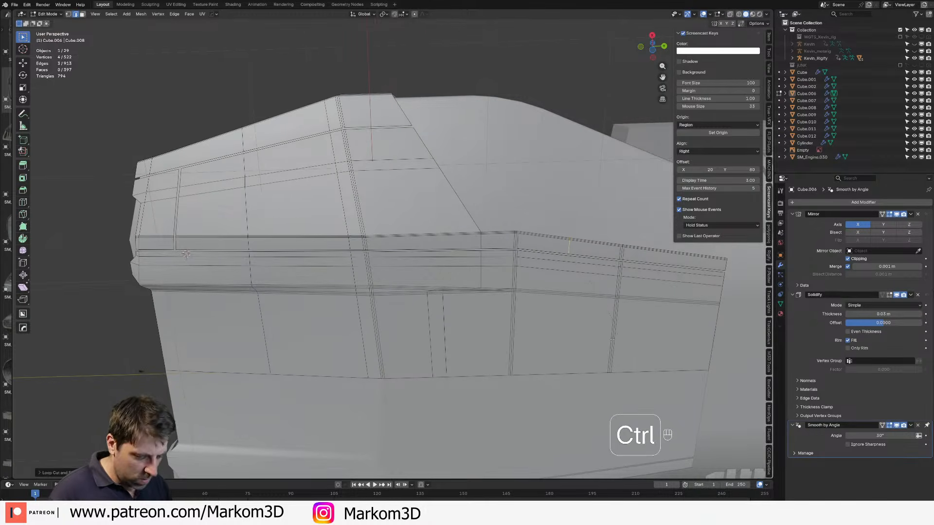
pyautogui.hotkey('ctrl', 'b')
pyautogui.click(629, 345)
pyautogui.press('Delete')
pyautogui.click(637, 340)
pyautogui.scroll(-2, 559, 345)
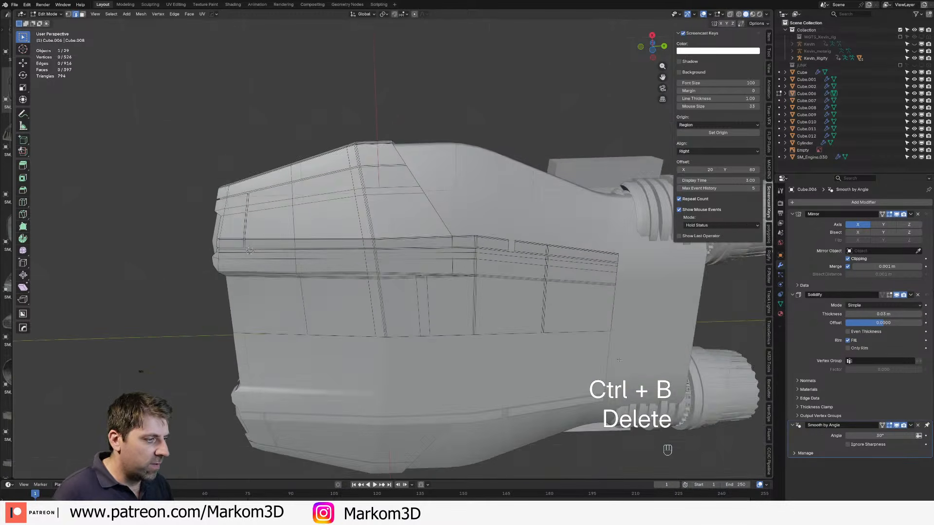
# Step: Select the narrow bevelled face strip running crosswise over the rear underside and delete its faces to open a panel gap
pyautogui.press('Tab')
pyautogui.moveTo(294, 370); pyautogui.dragTo(388, 357, button='middle')
pyautogui.press('Tab')
pyautogui.keyDown('shift'); pyautogui.moveTo(326, 257); pyautogui.dragTo(407, 274, button='middle'); pyautogui.keyUp('shift')
pyautogui.press('2')
pyautogui.scroll(1, 407, 274)
pyautogui.keyDown('alt'); pyautogui.click(408, 274); pyautogui.keyUp('alt')
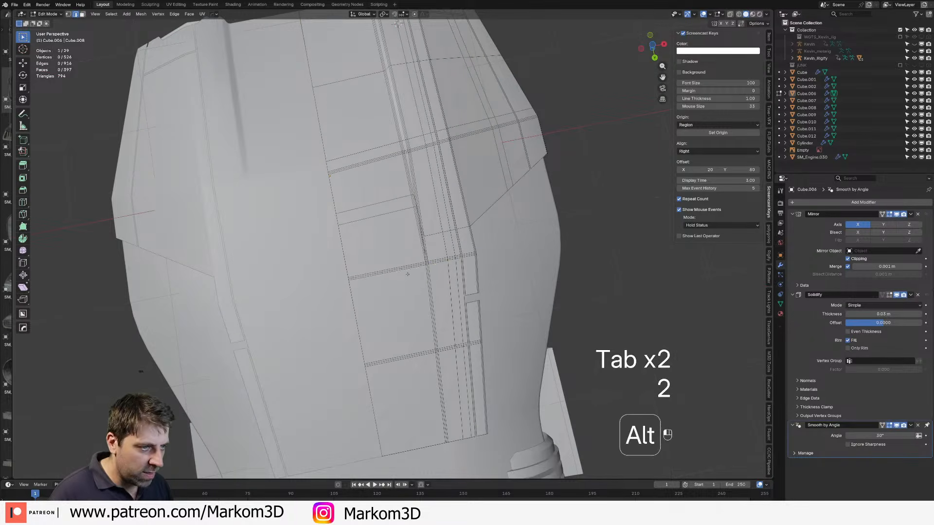
pyautogui.scroll(1, 407, 285)
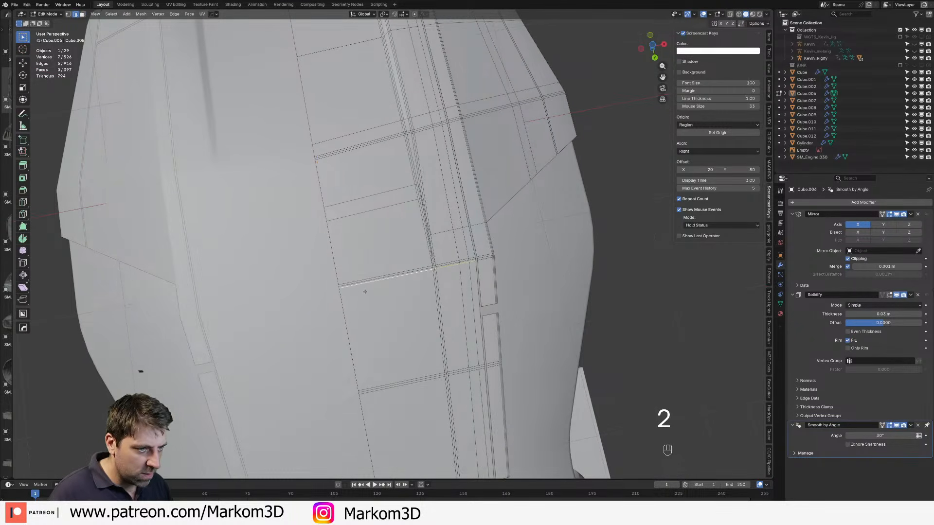
pyautogui.keyDown('shift'); pyautogui.click(397, 276); pyautogui.keyUp('shift')
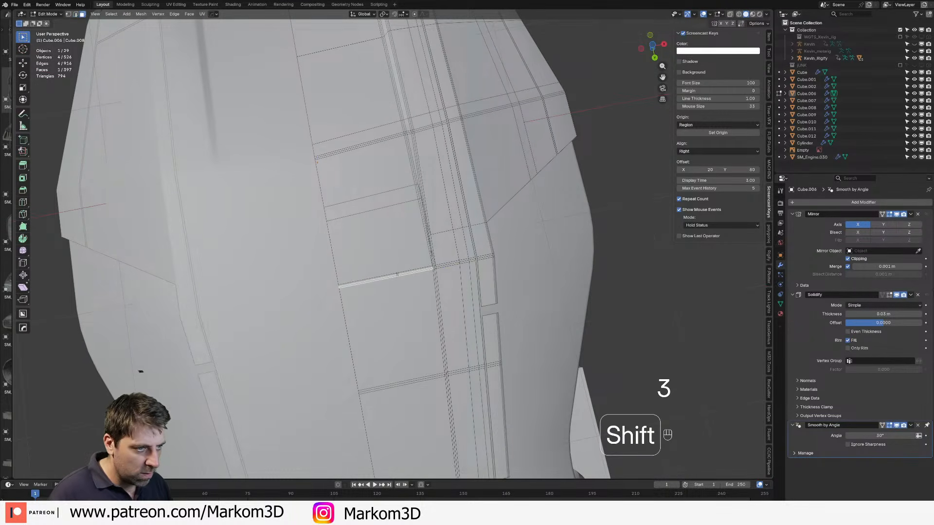
pyautogui.scroll(4, 452, 282)
pyautogui.keyDown('shift'); pyautogui.moveTo(467, 287); pyautogui.dragTo(402, 251, button='middle'); pyautogui.keyUp('shift')
pyautogui.scroll(2, 429, 271)
pyautogui.keyDown('alt'); pyautogui.click(429, 271); pyautogui.keyUp('alt')
pyautogui.keyDown('alt'); pyautogui.click(431, 271); pyautogui.keyUp('alt')
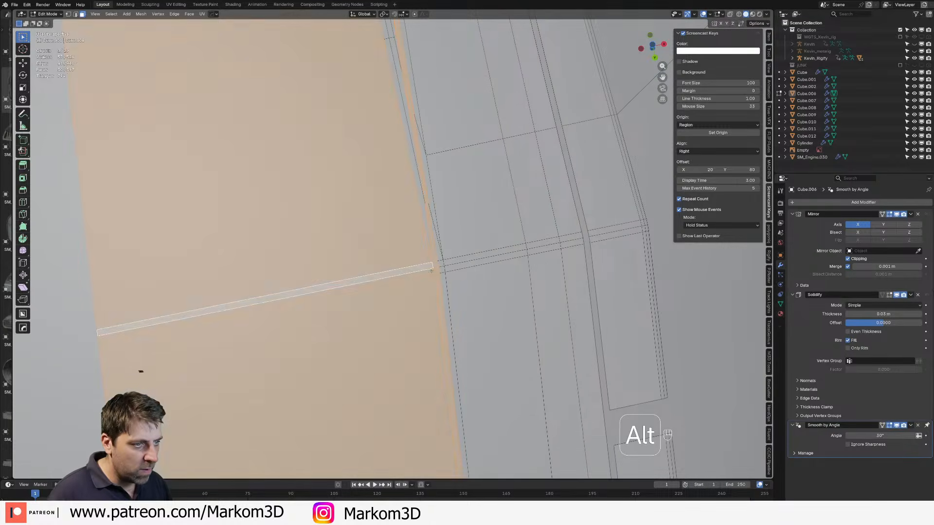
pyautogui.keyDown('alt'); pyautogui.click(435, 270); pyautogui.keyUp('alt')
pyautogui.press('Delete')
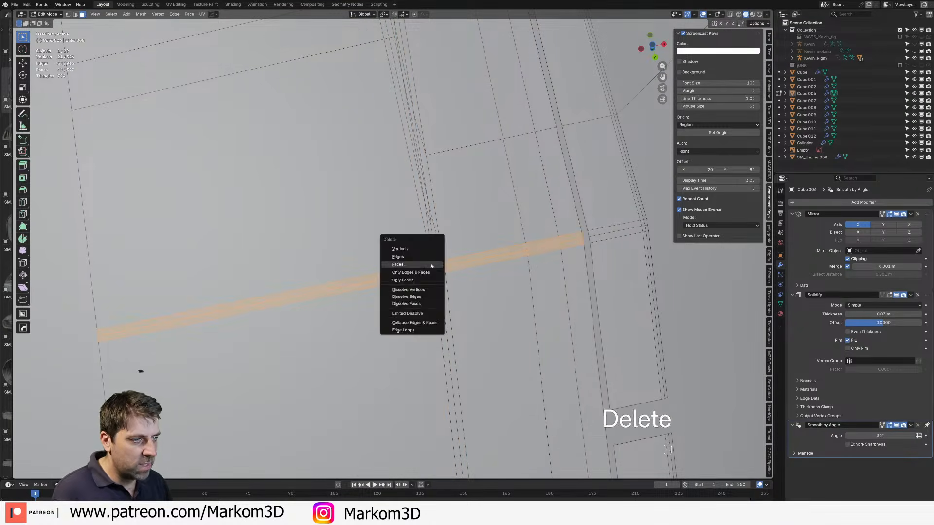
pyautogui.click(434, 265)
# Step: Bevel the crosswise edge loop on the front underside into a narrow strip and delete its faces to form a panel gap
pyautogui.press('Tab')
pyautogui.moveTo(455, 369); pyautogui.dragTo(435, 369, button='middle')
pyautogui.scroll(-3, 436, 368)
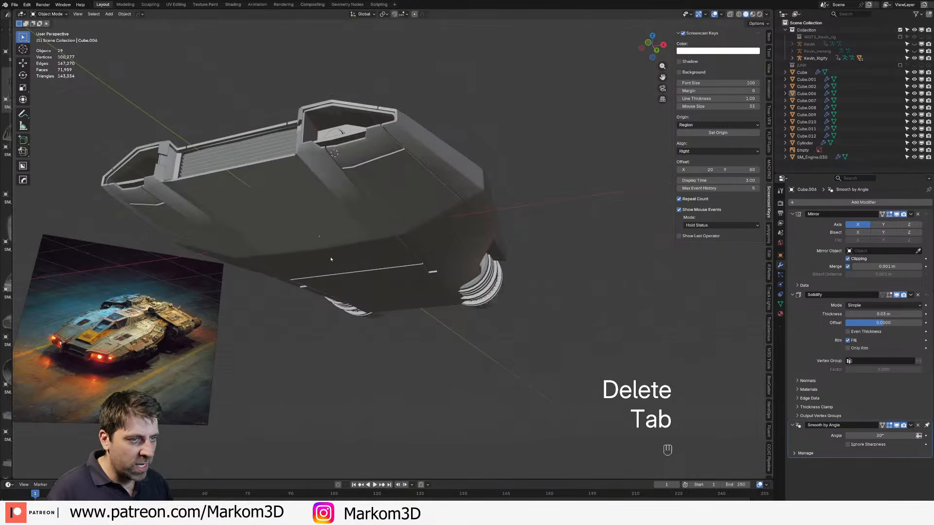
pyautogui.moveTo(330, 259); pyautogui.dragTo(369, 199, button='middle')
pyautogui.press('Tab')
pyautogui.scroll(1, 369, 199)
pyautogui.press('2')
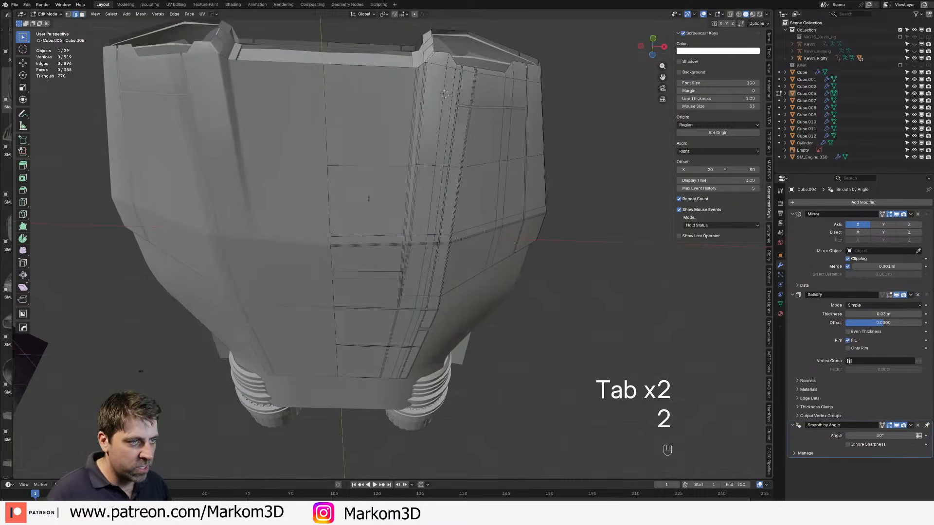
pyautogui.keyDown('alt'); pyautogui.click(370, 166); pyautogui.keyUp('alt')
pyautogui.hotkey('ctrl', 'b')
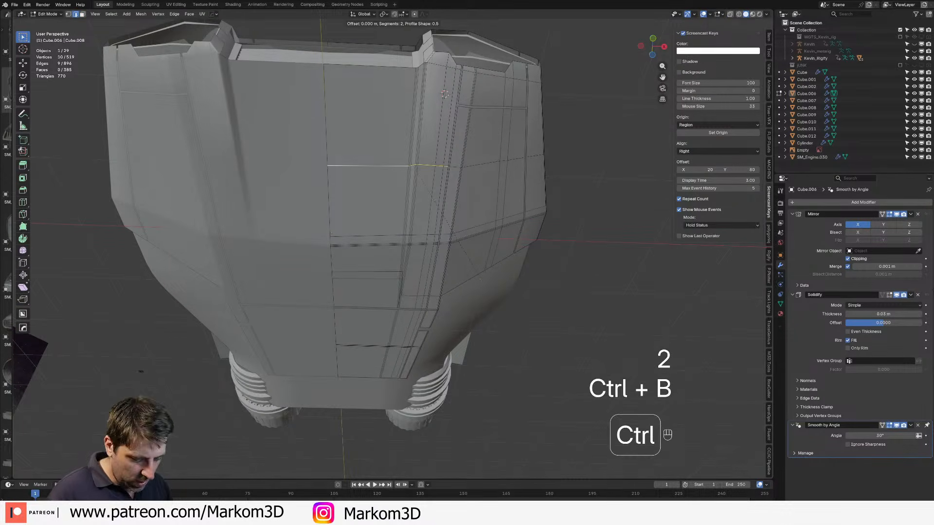
pyautogui.click(509, 327)
pyautogui.press('Delete')
pyautogui.click(509, 327)
# Step: Cut a lengthwise panel gap through the rear underside panels using a centred loop cut, bevel and face deletion
pyautogui.scroll(-2, 509, 327)
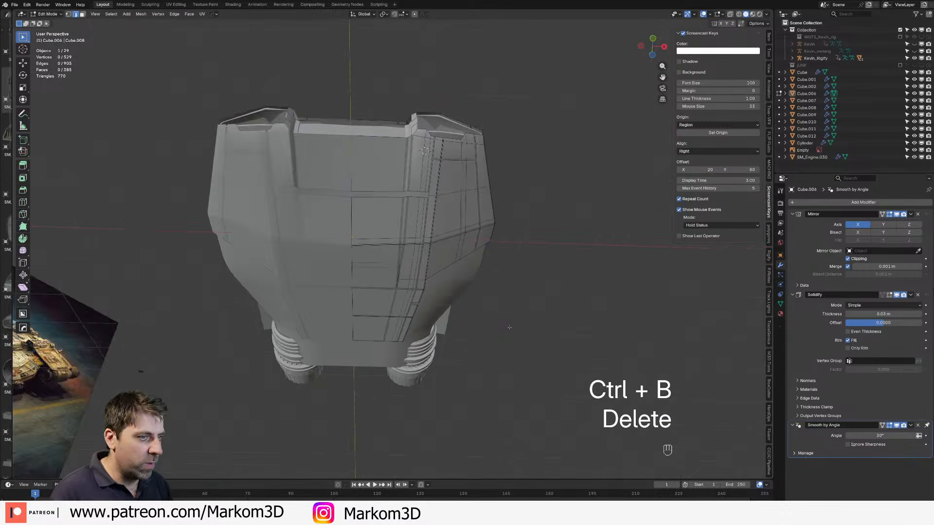
pyautogui.press('Tab')
pyautogui.moveTo(509, 327); pyautogui.dragTo(432, 229, button='middle')
pyautogui.press('Tab')
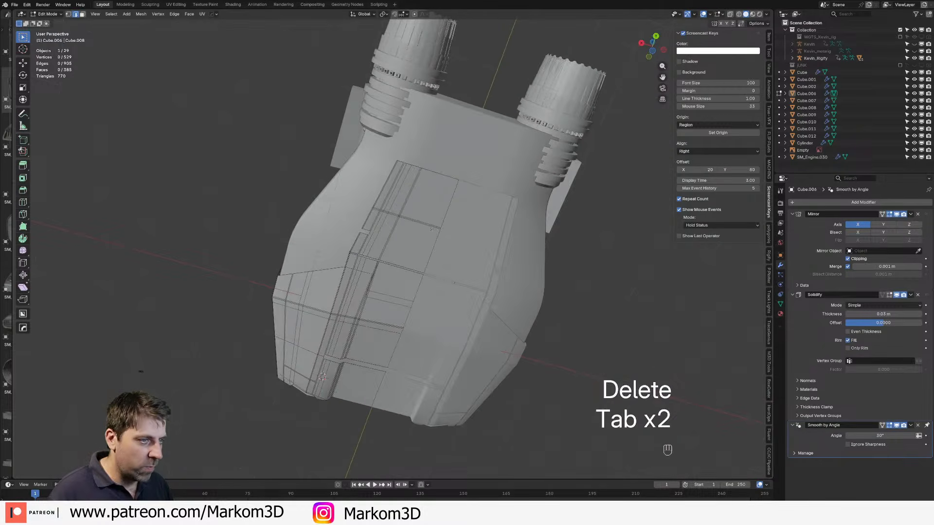
pyautogui.hotkey('ctrl', 'r')
pyautogui.click(431, 229)
pyautogui.rightClick(431, 229)
pyautogui.hotkey('ctrl', 'b')
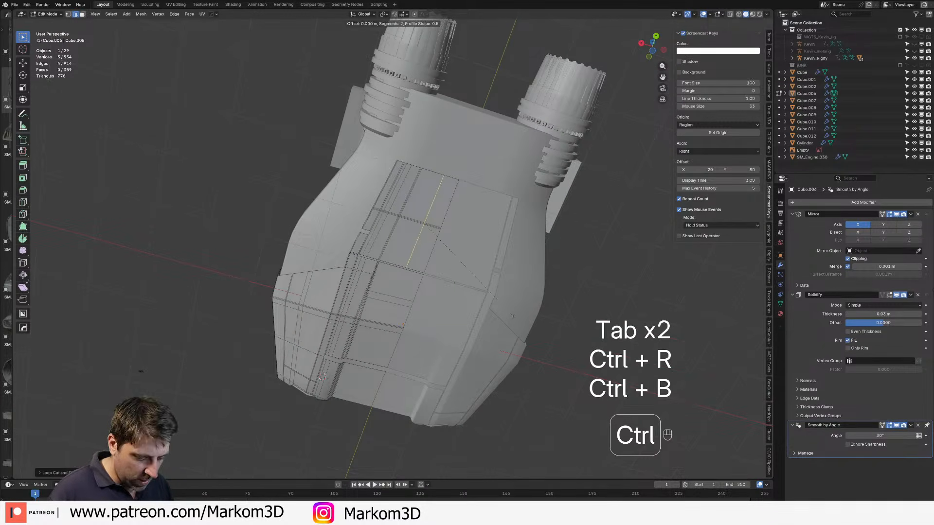
pyautogui.click(517, 321)
pyautogui.press('Delete')
pyautogui.click(516, 321)
# Step: Examine the whole ship from the front, side and above to review the hull's panel gaps
pyautogui.scroll(-4, 516, 321)
pyautogui.press('Tab')
pyautogui.moveTo(508, 313); pyautogui.dragTo(602, 388, button='middle')
pyautogui.scroll(5, 368, 311)
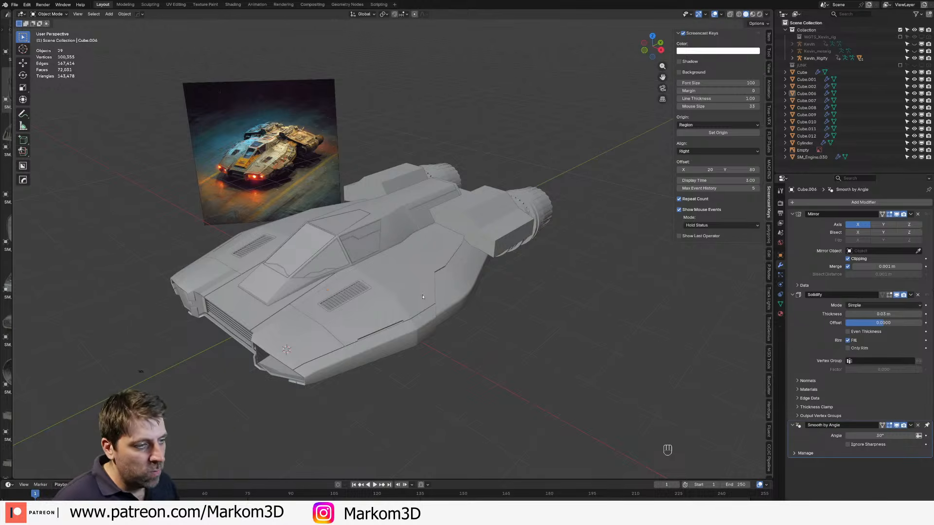
pyautogui.moveTo(423, 296); pyautogui.dragTo(347, 271, button='middle')
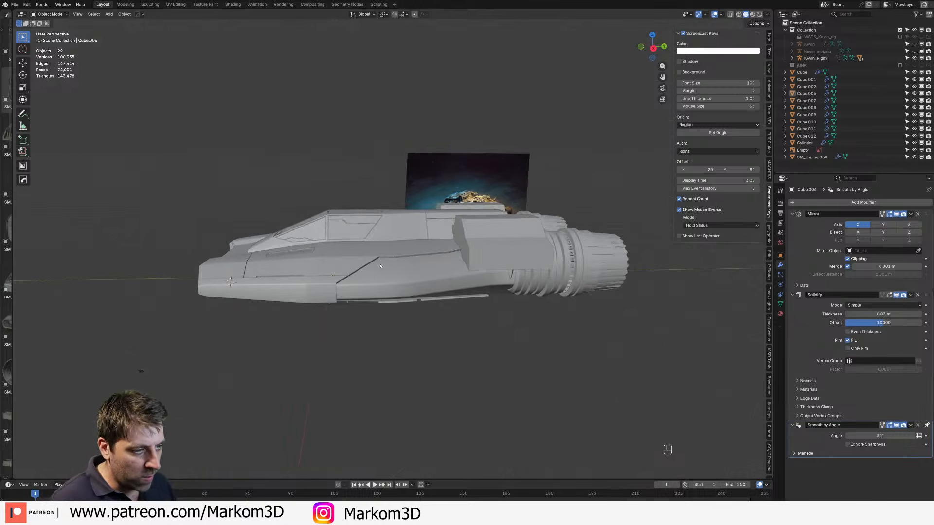
pyautogui.moveTo(410, 256); pyautogui.dragTo(446, 258, button='middle')
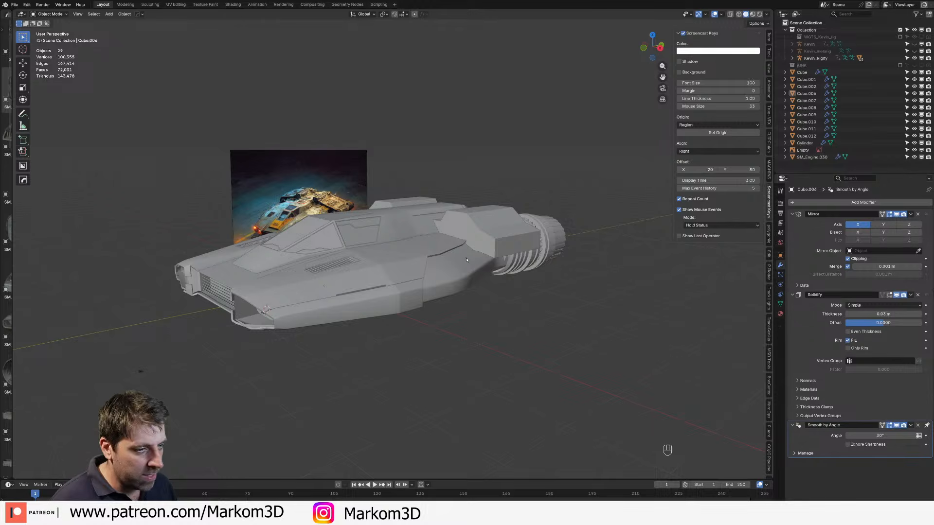
pyautogui.moveTo(422, 251); pyautogui.dragTo(481, 263, button='middle')
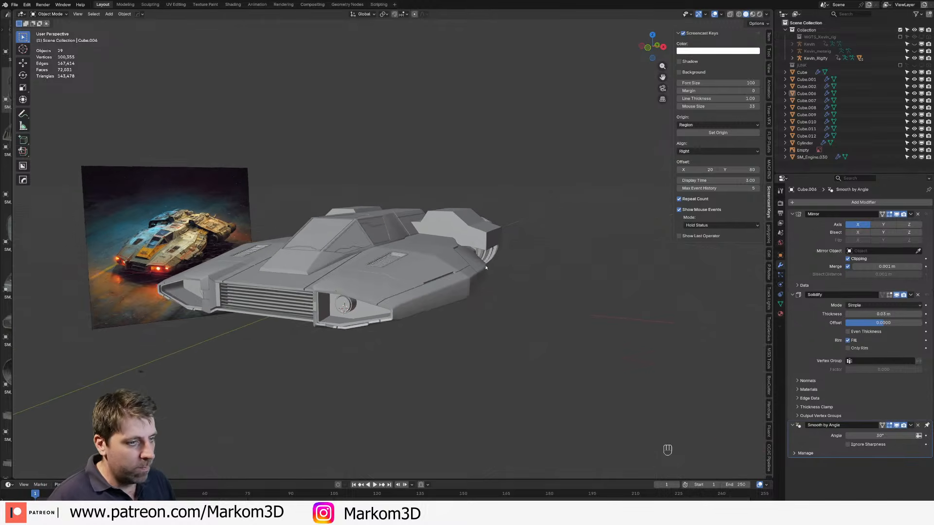
pyautogui.scroll(1, 377, 309)
pyautogui.click(330, 333)
pyautogui.rightClick(337, 327)
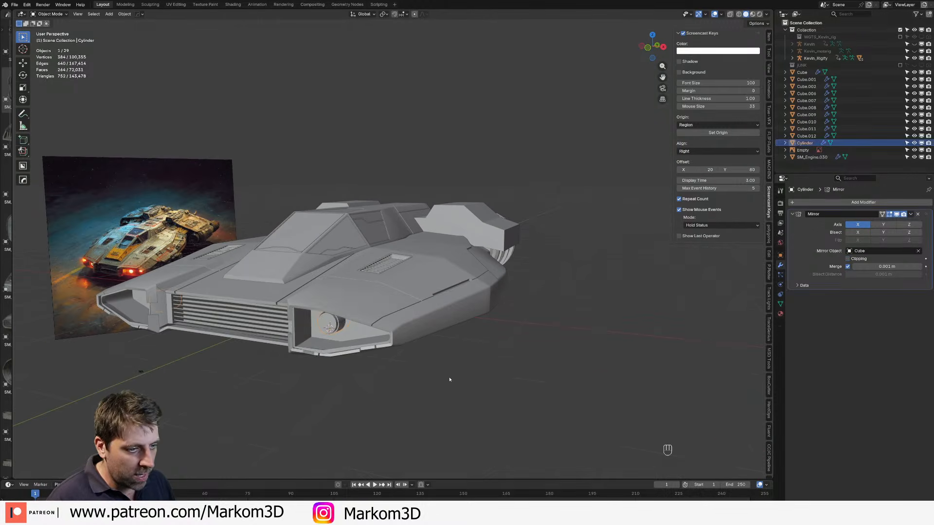
pyautogui.moveTo(448, 379); pyautogui.dragTo(253, 287, button='middle')
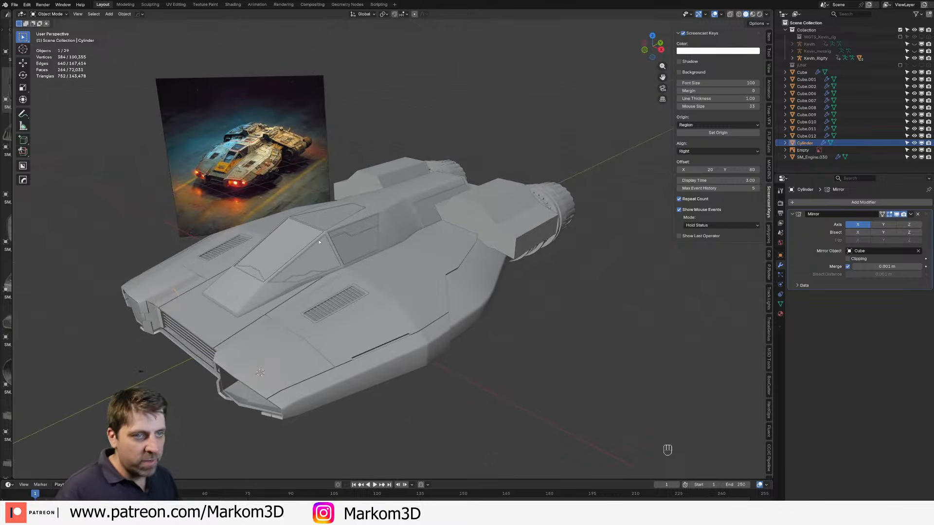
pyautogui.keyDown('shift'); pyautogui.moveTo(319, 242); pyautogui.dragTo(125, 371, button='middle'); pyautogui.keyUp('shift')
pyautogui.moveTo(339, 359); pyautogui.dragTo(288, 325, button='middle')
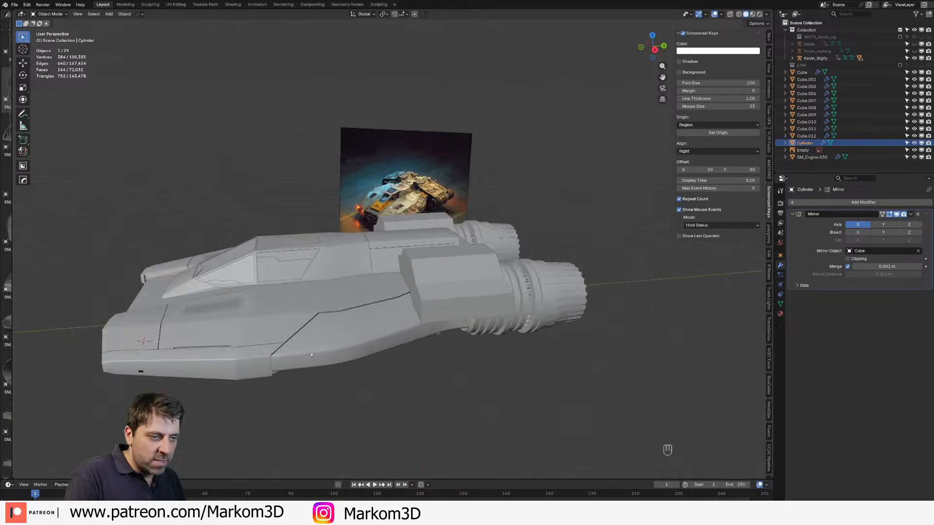
pyautogui.scroll(2, 288, 325)
# Step: Add the SM_GreeblePlates.042 asset from the KitBash Greeble Plates library to the side hull panel and scale it down
pyautogui.moveTo(12, 165); pyautogui.dragTo(353, 179)
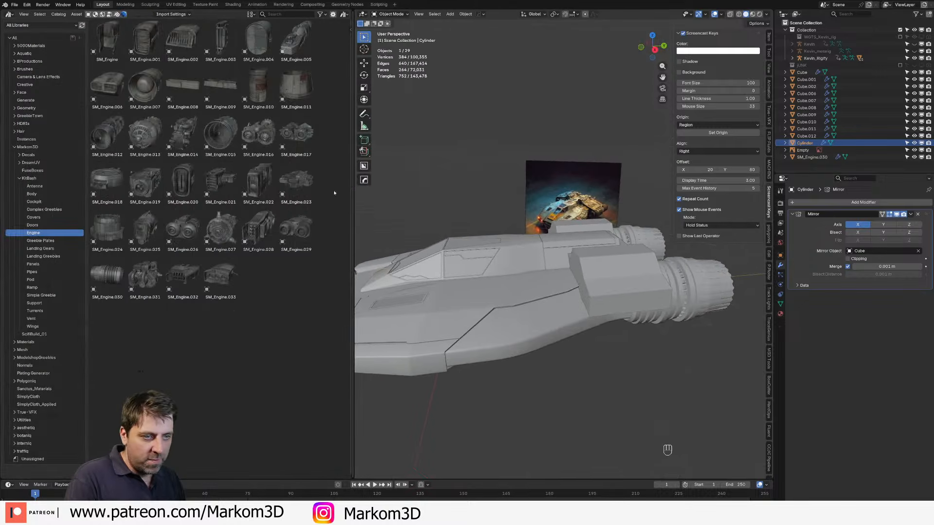
pyautogui.click(60, 242)
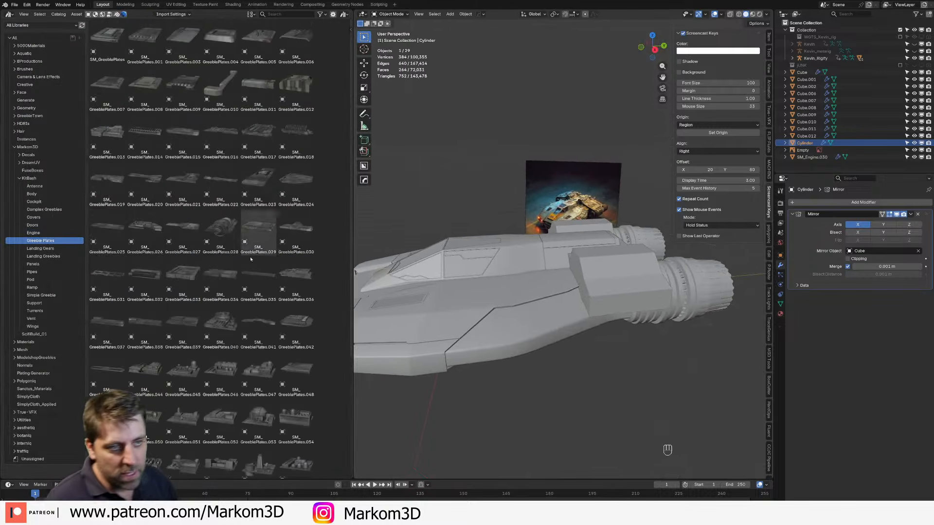
pyautogui.scroll(-5, 282, 296)
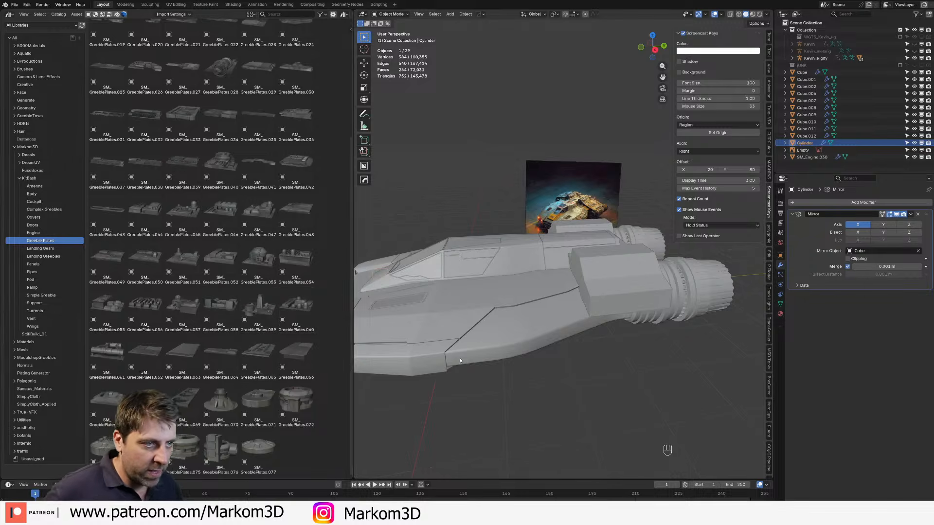
pyautogui.moveTo(465, 389); pyautogui.dragTo(474, 302, button='middle')
pyautogui.keyDown('shift'); pyautogui.moveTo(474, 302); pyautogui.dragTo(465, 372, button='middle'); pyautogui.keyUp('shift')
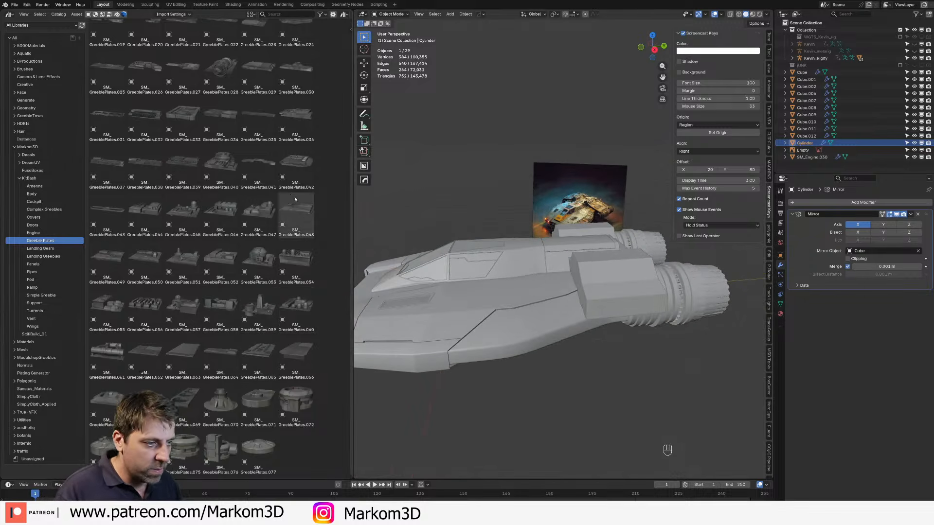
pyautogui.moveTo(296, 165); pyautogui.dragTo(499, 332)
pyautogui.press('s')
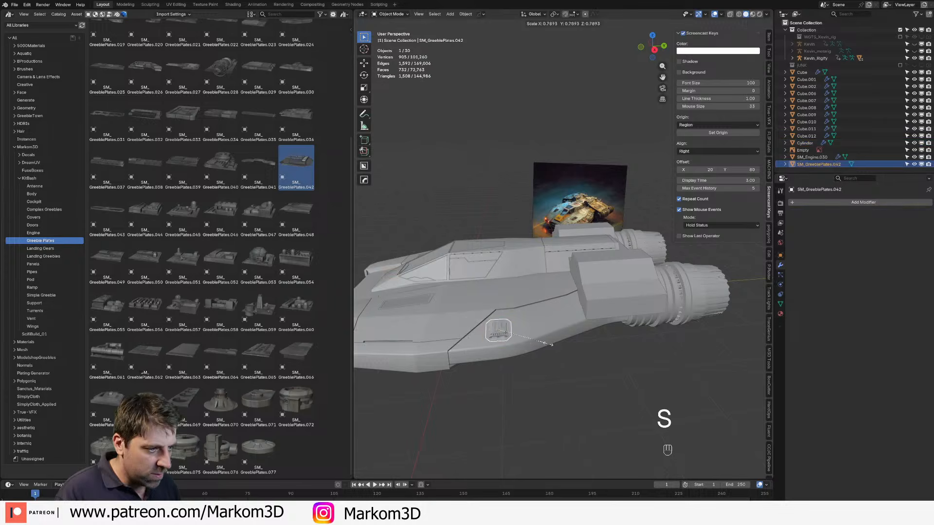
pyautogui.click(481, 336)
pyautogui.press('g')
pyautogui.click(480, 337)
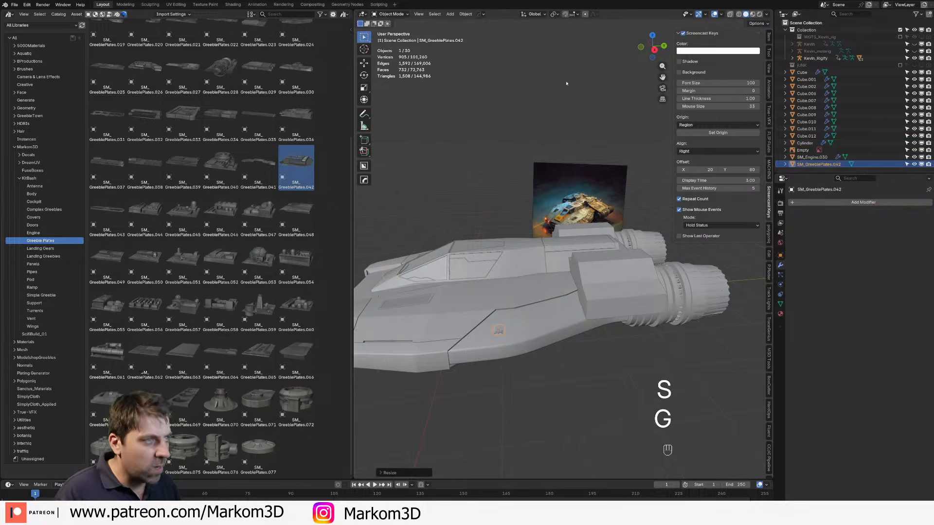
# Step: Set snapping to Face Project with Align Rotation to Target and try snapping the greeble plate along the hull side
pyautogui.click(577, 14)
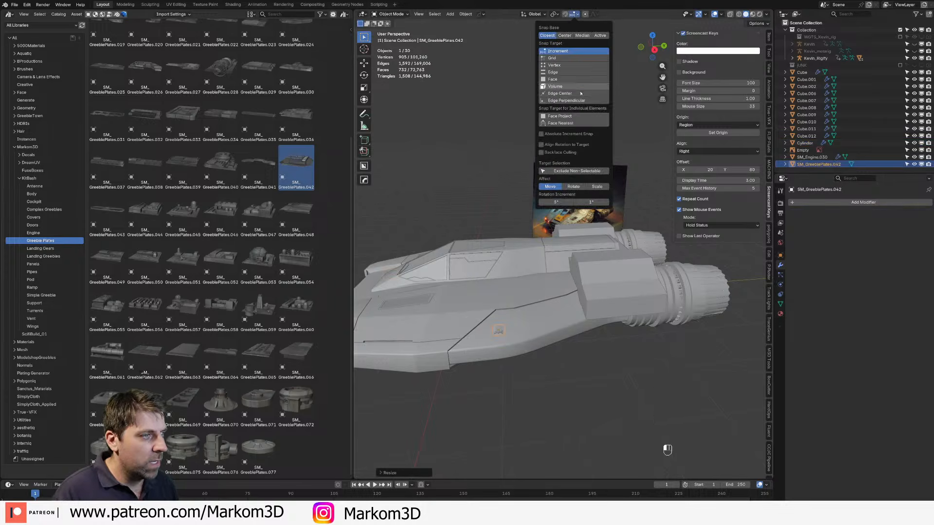
pyautogui.click(569, 116)
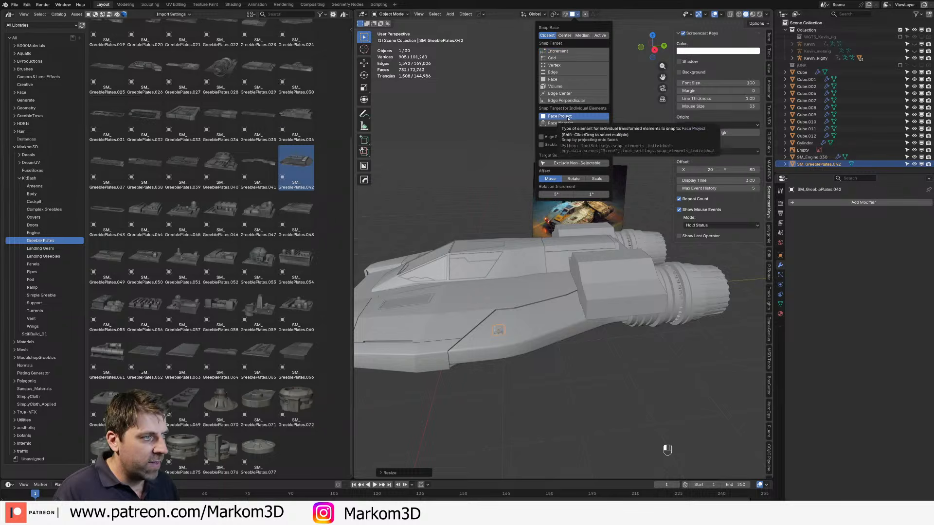
pyautogui.click(541, 137)
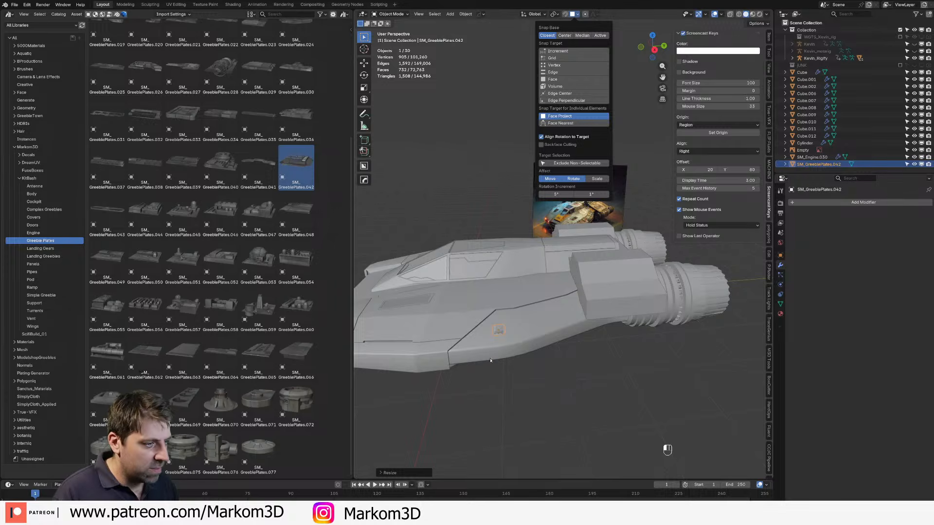
pyautogui.press('g')
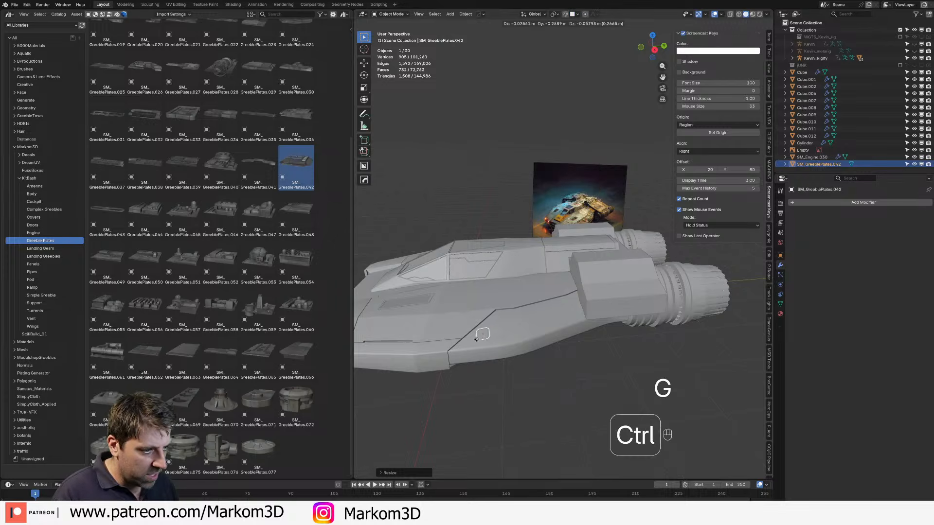
pyautogui.click(481, 338)
# Step: Recalculate the normals of the whole side hull panel mesh to face outside
pyautogui.click(501, 339)
pyautogui.press('Tab')
pyautogui.press('a')
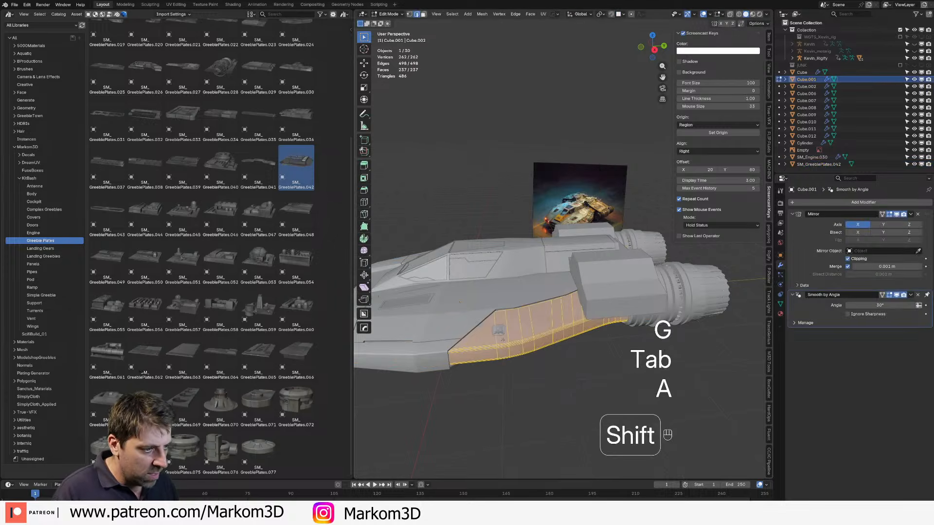
pyautogui.hotkey('shift', 'n')
pyautogui.press('Tab')
# Step: Snap the greeble plate onto the side hull panel just behind the lower end of the diagonal gap
pyautogui.click(499, 333)
pyautogui.press('g')
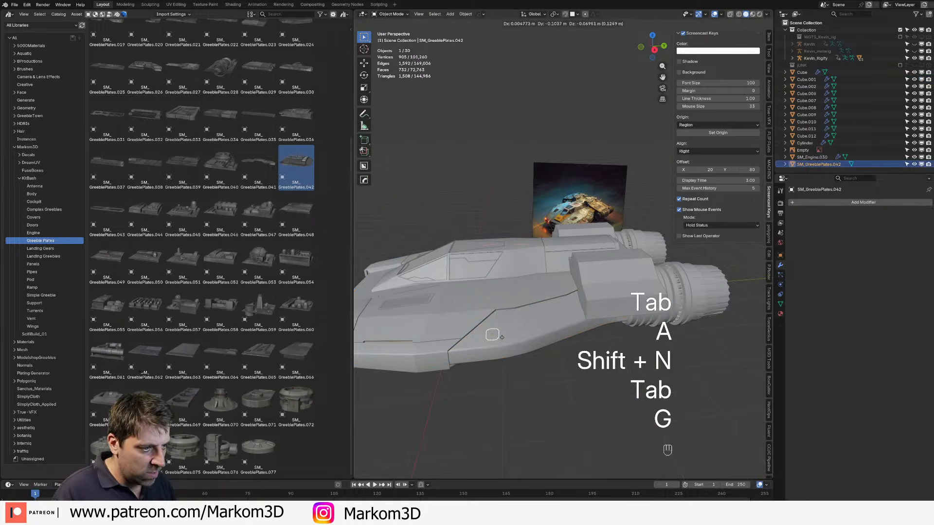
pyautogui.click(485, 341)
pyautogui.keyDown('shift'); pyautogui.moveTo(486, 342); pyautogui.dragTo(549, 350, button='middle'); pyautogui.keyUp('shift')
pyautogui.scroll(3, 549, 350)
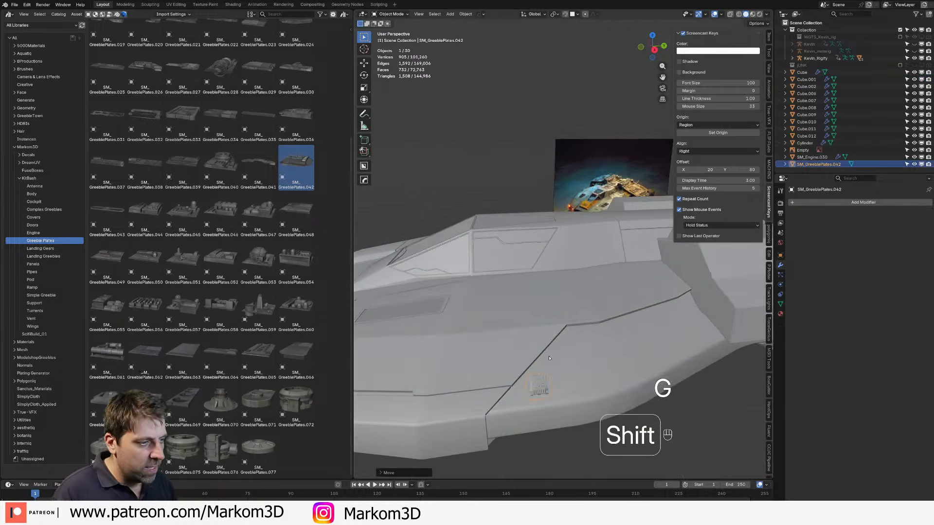
pyautogui.keyDown('shift'); pyautogui.moveTo(547, 389); pyautogui.dragTo(544, 316, button='middle'); pyautogui.keyUp('shift')
pyautogui.scroll(3, 542, 350)
pyautogui.moveTo(541, 366); pyautogui.dragTo(503, 321, button='middle')
pyautogui.scroll(-1, 501, 319)
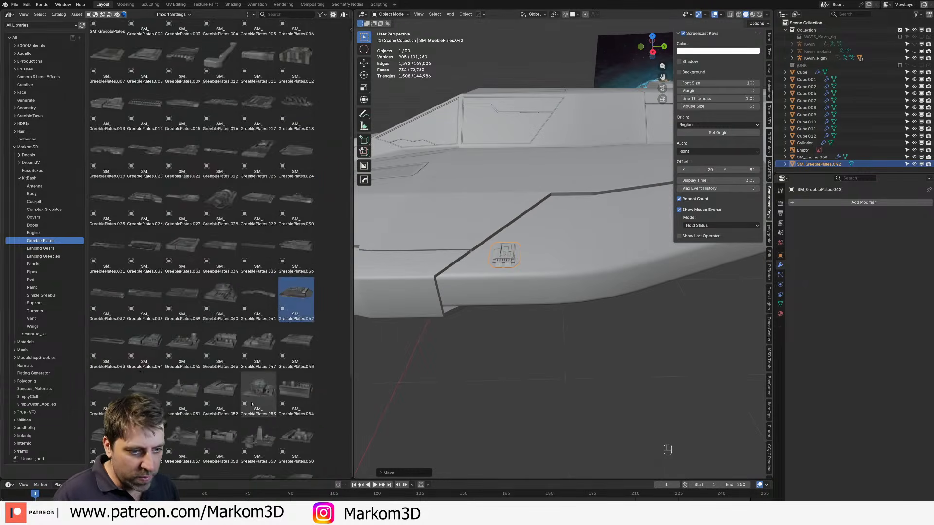
# Step: Add the round SM_GreeblePlates.077 above the first plate, scale it down and duplicate it twice to form a row of three
pyautogui.moveTo(258, 446); pyautogui.dragTo(532, 229)
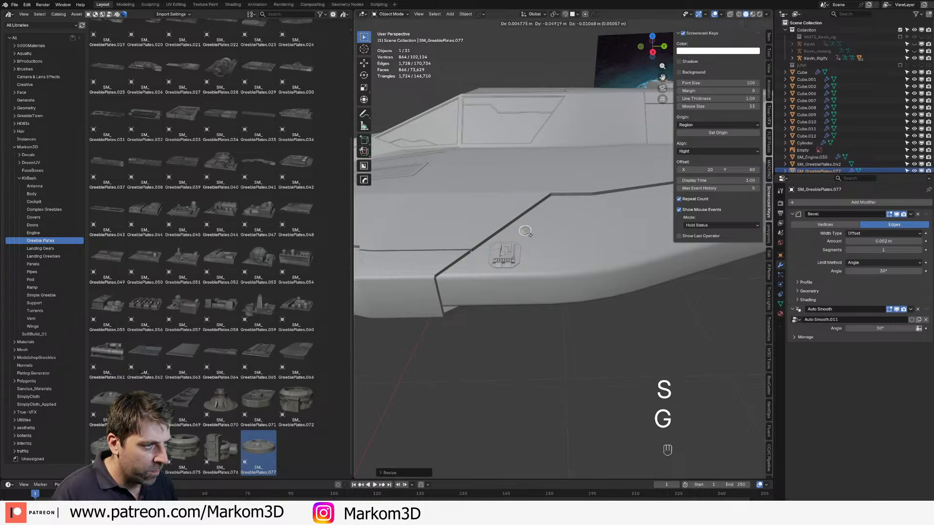
pyautogui.hotkey('shift', 'd')
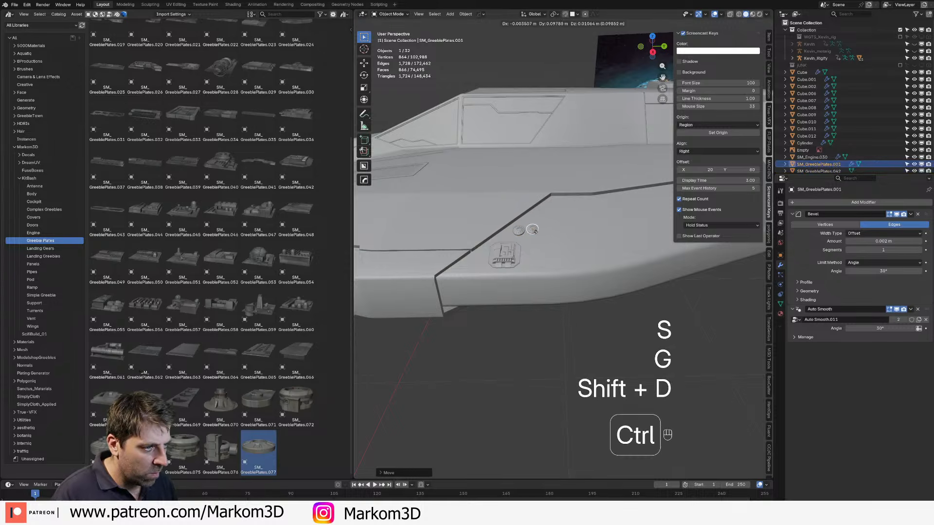
pyautogui.keyDown('ctrl'); pyautogui.click(535, 232); pyautogui.keyUp('ctrl')
pyautogui.hotkey('shift', 'd')
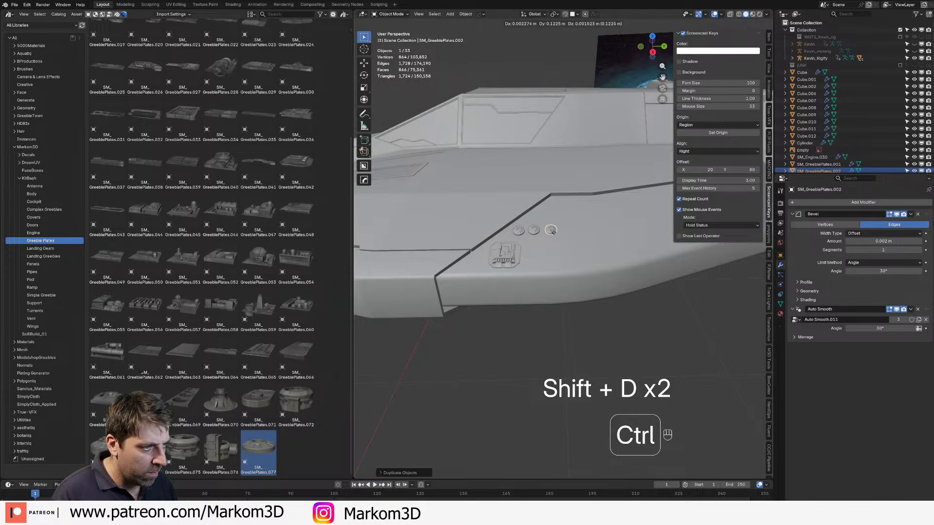
pyautogui.keyDown('shift'); pyautogui.moveTo(552, 233); pyautogui.dragTo(449, 204, button='middle'); pyautogui.keyUp('shift')
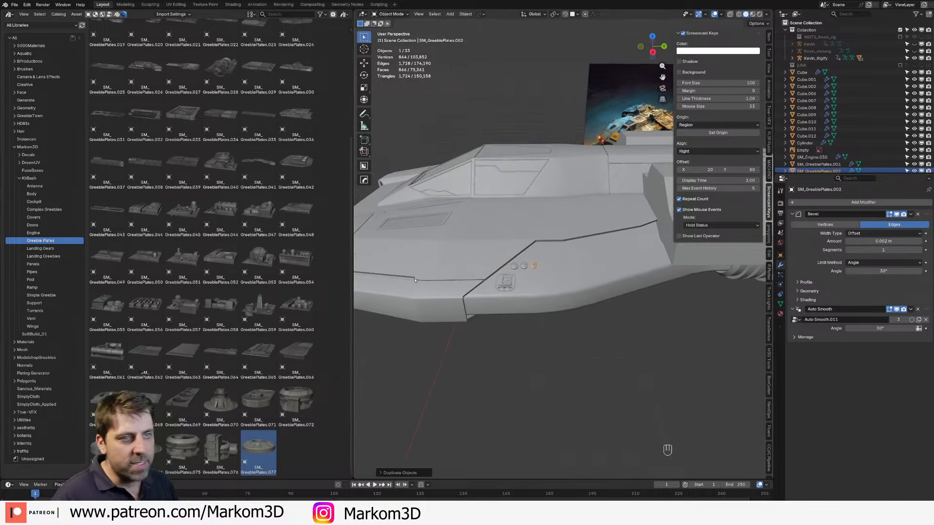
pyautogui.keyDown('shift'); pyautogui.moveTo(461, 259); pyautogui.dragTo(437, 278, button='middle'); pyautogui.keyUp('shift')
# Step: Add SM_GreeblePlates.018 at the upper corner of the diagonal gap, scale it down and rotate it 90° about its local Z axis
pyautogui.scroll(8, 205, 158)
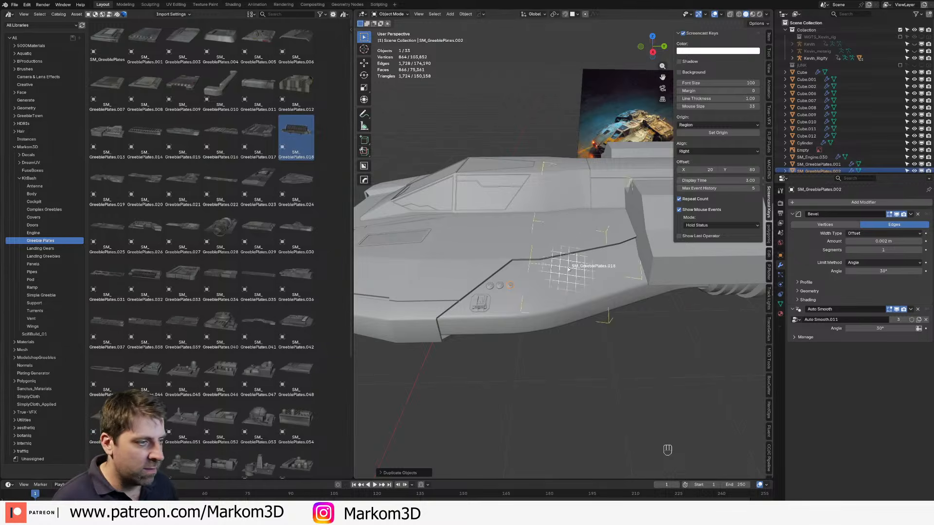
pyautogui.moveTo(538, 284); pyautogui.dragTo(538, 284)
pyautogui.press('s')
pyautogui.click(552, 275)
pyautogui.press('g')
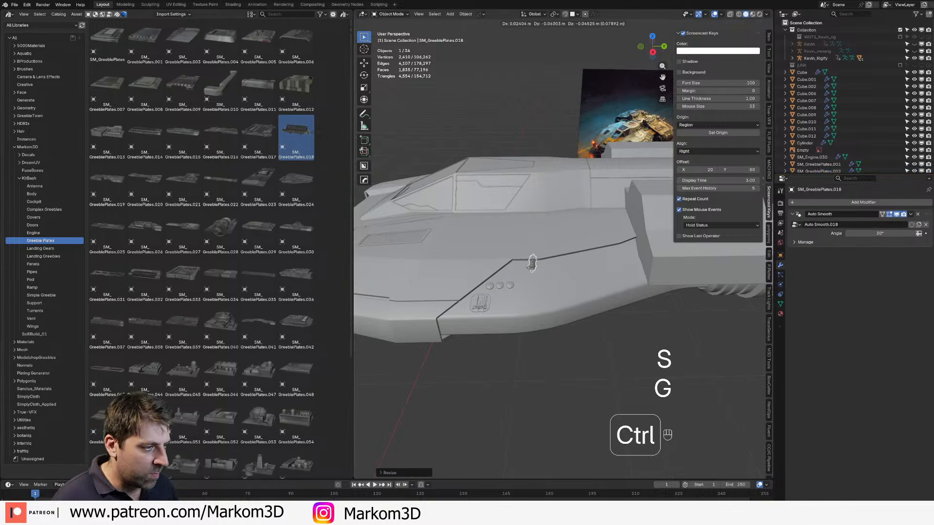
pyautogui.click(516, 272)
pyautogui.press('s')
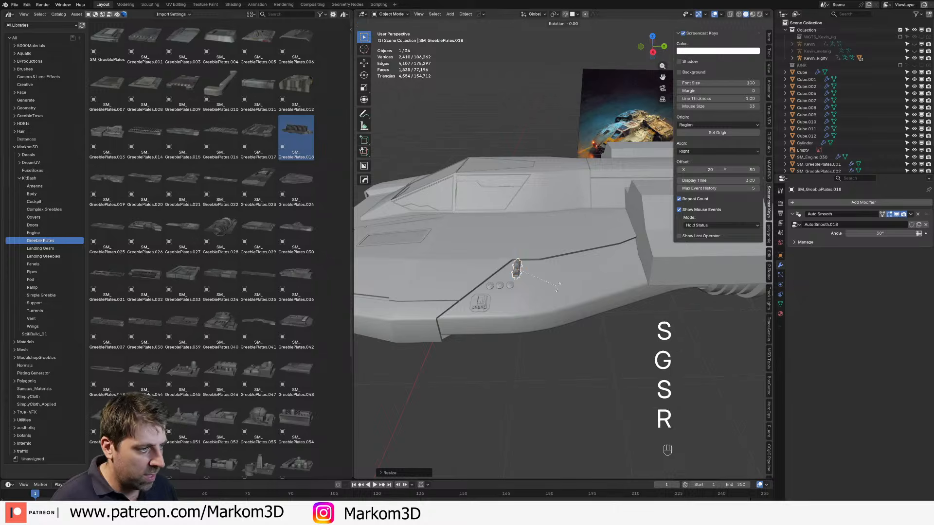
pyautogui.press('z')
pyautogui.press('z')
pyautogui.press('KP_9')
pyautogui.press('KP_0')
pyautogui.press('KP_Enter')
# Step: Resize and shift the ribbed greeble's mesh in Edit Mode, and snap the object onto the hull beneath the gap corner
pyautogui.moveTo(558, 287)
pyautogui.mouseDown(button='middle')
pyautogui.moveTo(549, 241)
pyautogui.moveTo(539, 286)
pyautogui.mouseUp(button='middle')
pyautogui.scroll(8, 518, 290)
pyautogui.scroll(3, 489, 283)
pyautogui.keyDown('shift'); pyautogui.moveTo(374, 331); pyautogui.dragTo(507, 294, button='middle'); pyautogui.keyUp('shift')
pyautogui.press('Tab')
pyautogui.press('Tab')
pyautogui.hscroll(-2, 535, 286)
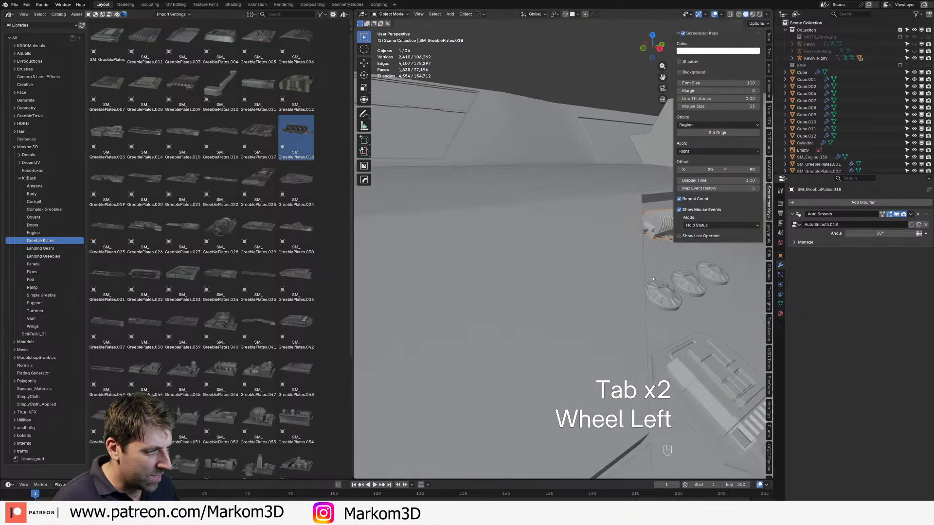
pyautogui.press('Tab')
pyautogui.press('s')
pyautogui.click(558, 284)
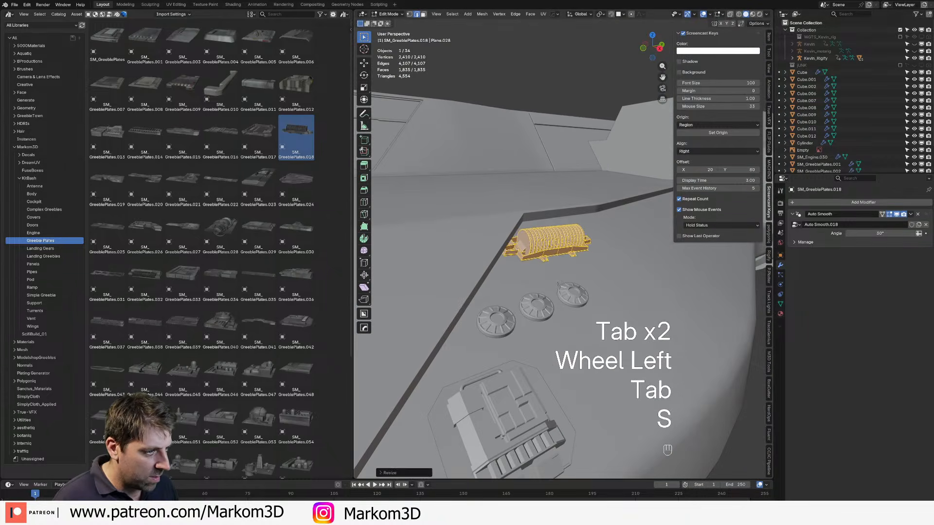
pyautogui.press('g')
pyautogui.click(564, 252)
pyautogui.press('Tab')
pyautogui.press('g')
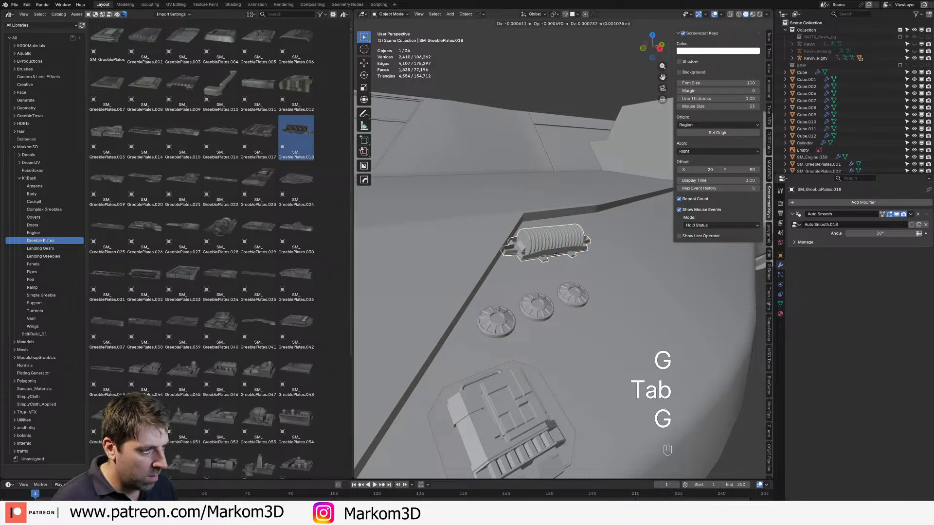
pyautogui.keyDown('ctrl'); pyautogui.click(567, 245); pyautogui.keyUp('ctrl')
# Step: Add the large SM_GreeblePlates.024 behind the ribbed greeble and rotate it about its local Z axis to follow the upper panel gap
pyautogui.moveTo(567, 245); pyautogui.dragTo(439, 277, button='middle')
pyautogui.click(307, 192)
pyautogui.moveTo(297, 179); pyautogui.dragTo(490, 313)
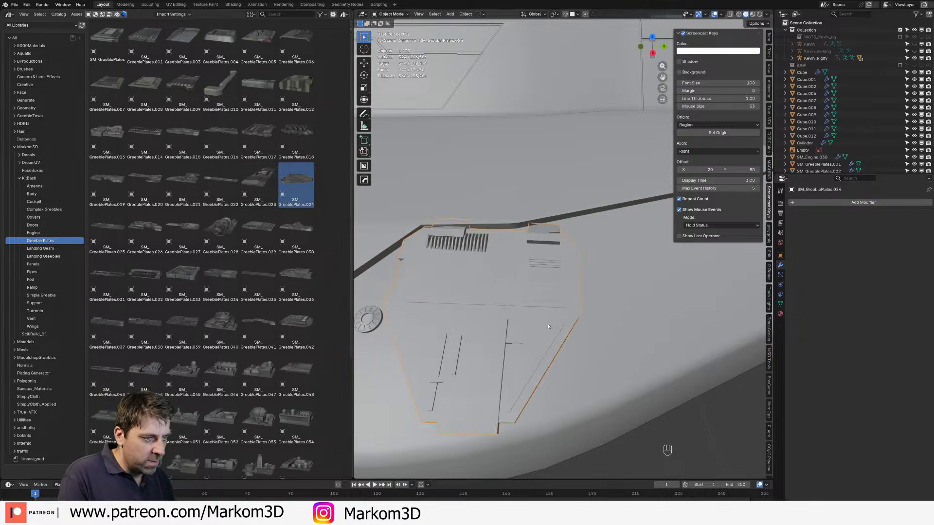
pyautogui.press('g')
pyautogui.click(648, 328)
pyautogui.press('r')
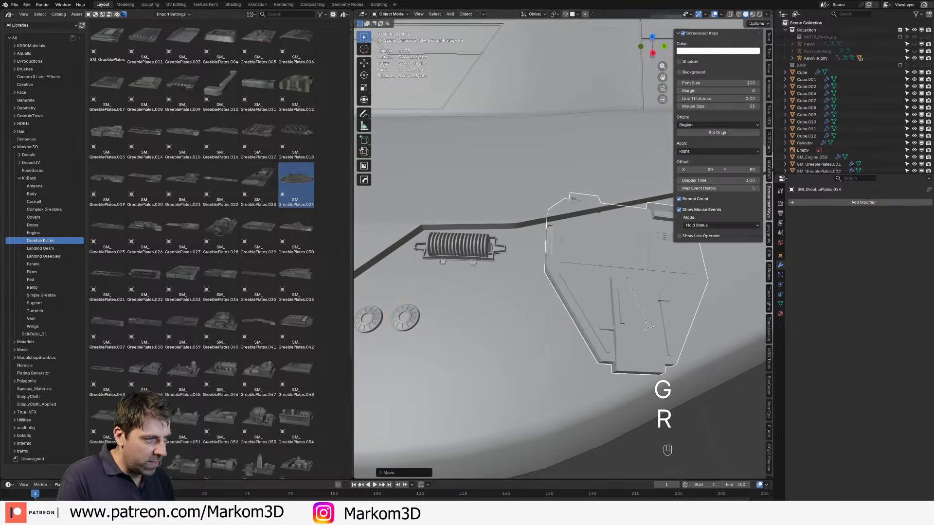
pyautogui.press('z')
pyautogui.press('z')
pyautogui.keyDown('shift'); pyautogui.click(640, 358); pyautogui.keyUp('shift')
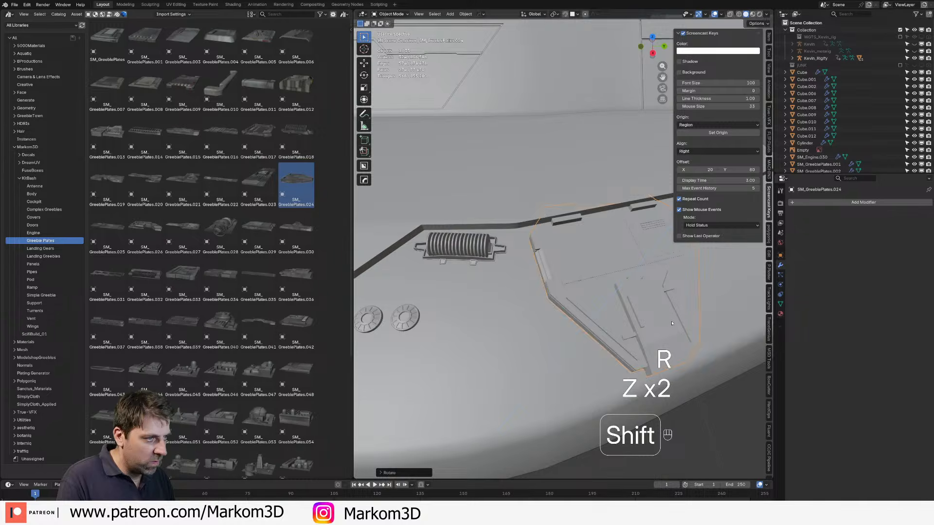
pyautogui.scroll(-5, 639, 358)
pyautogui.click(640, 357)
pyautogui.moveTo(640, 358); pyautogui.dragTo(593, 259, button='middle')
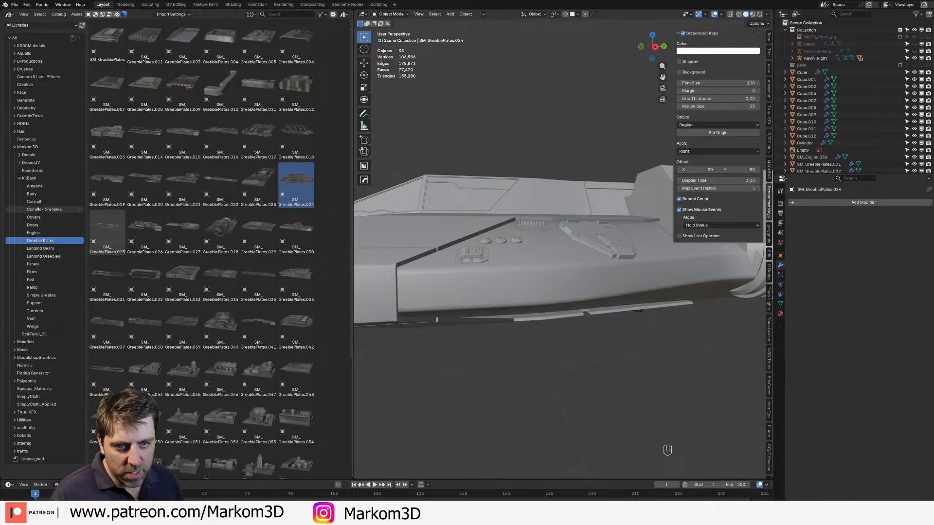
# Step: Open the Simple Greeble category of the KitBash asset library
pyautogui.click(39, 294)
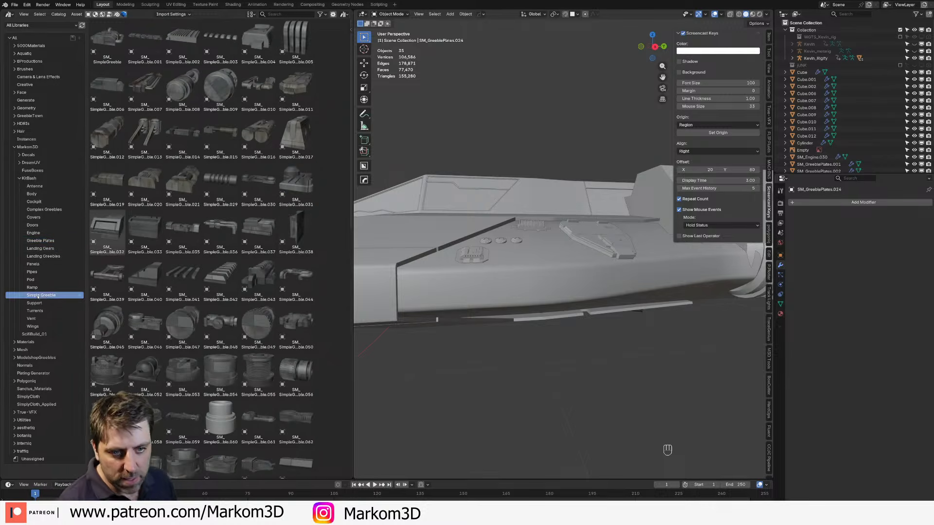
# Step: Place the SM_SimpleGreeble.016 asset on the ship's side hull, scale it down and rotate it 90° about its local Z axis
pyautogui.moveTo(540, 266); pyautogui.dragTo(510, 265, button='middle')
pyautogui.moveTo(258, 134); pyautogui.dragTo(405, 297)
pyautogui.press('s')
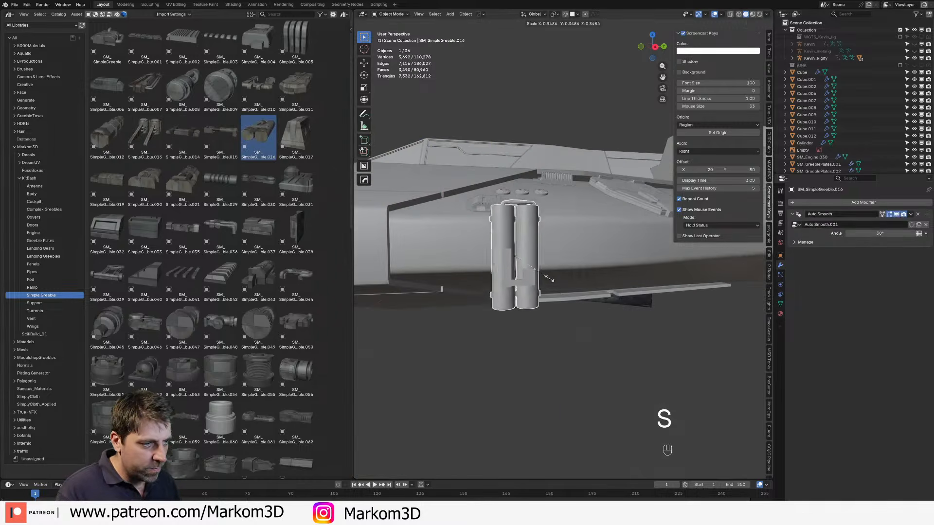
pyautogui.press('r')
pyautogui.press('z')
pyautogui.press('z')
pyautogui.press('KP_9')
pyautogui.press('KP_0')
pyautogui.press('KP_Enter')
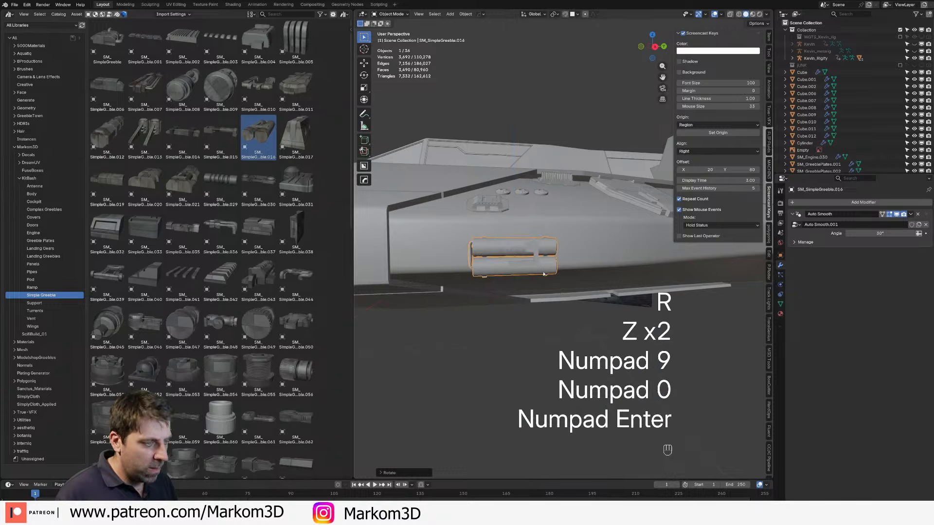
# Step: In the right view, scale the twin-cylinder greeble and fit it into the lower front corner of the side recess
pyautogui.press('KP_3')
pyautogui.press('g')
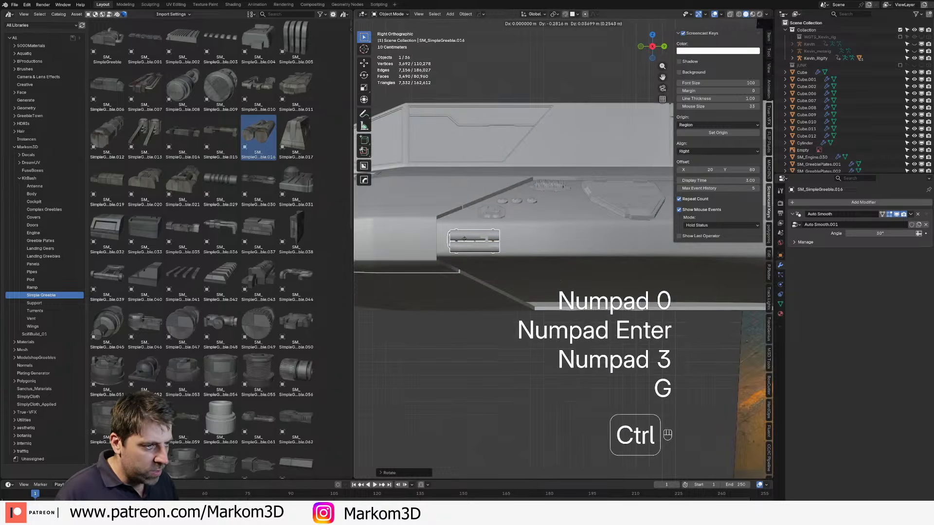
pyautogui.press('s')
pyautogui.press('g')
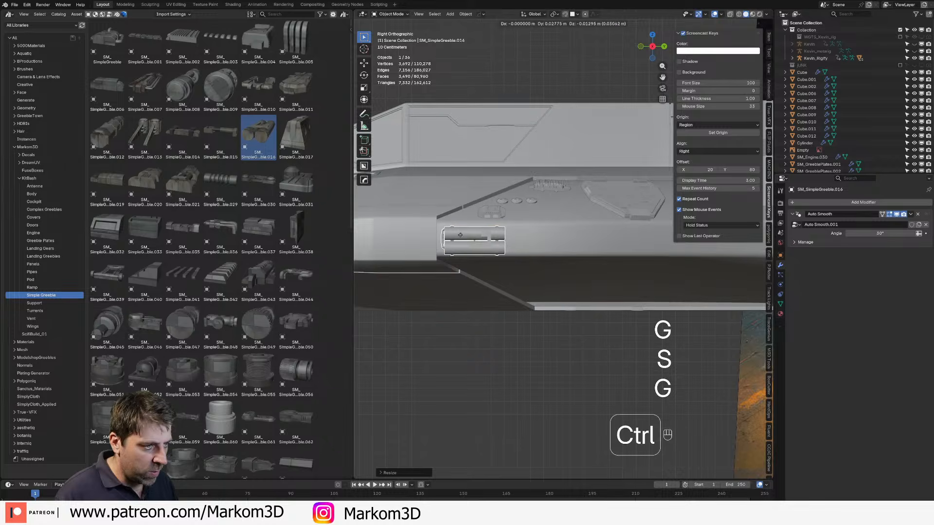
pyautogui.keyDown('ctrl'); pyautogui.click(461, 237); pyautogui.keyUp('ctrl')
# Step: Add SM_SimpleGreeble.050 to the side recess, shrink it to a small detail and move it beside the small front plate
pyautogui.moveTo(464, 239); pyautogui.dragTo(662, 275, button='middle')
pyautogui.keyDown('shift'); pyautogui.moveTo(661, 274); pyautogui.dragTo(388, 297, button='middle'); pyautogui.keyUp('shift')
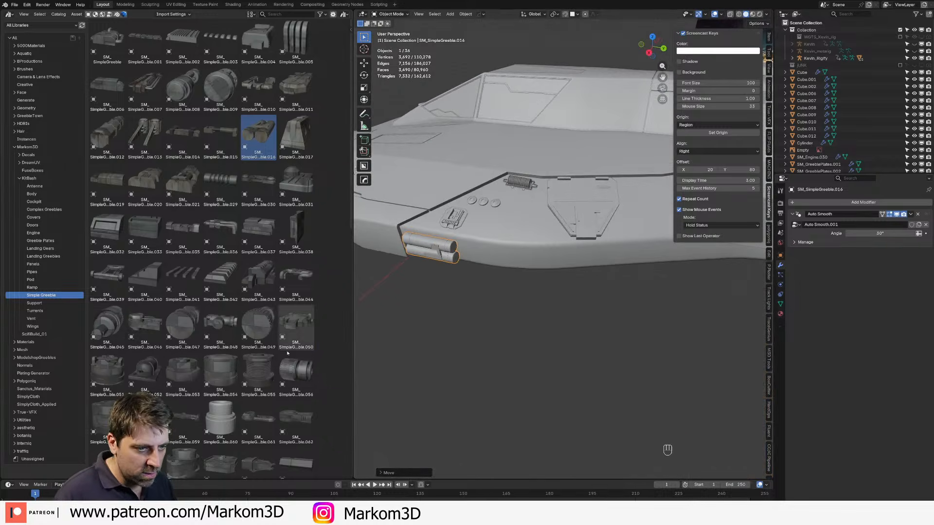
pyautogui.moveTo(295, 326); pyautogui.dragTo(517, 222)
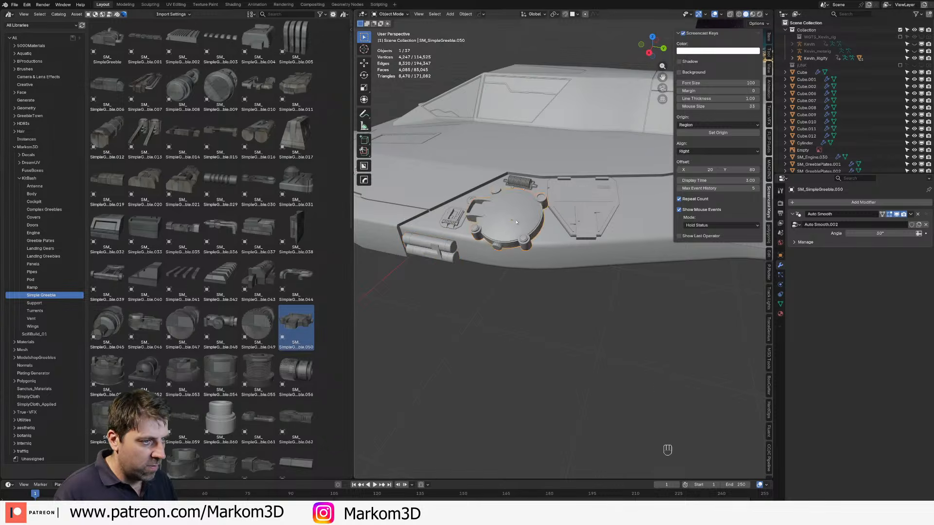
pyautogui.press('g')
pyautogui.keyDown('ctrl'); pyautogui.click(516, 223); pyautogui.keyUp('ctrl')
pyautogui.press('s')
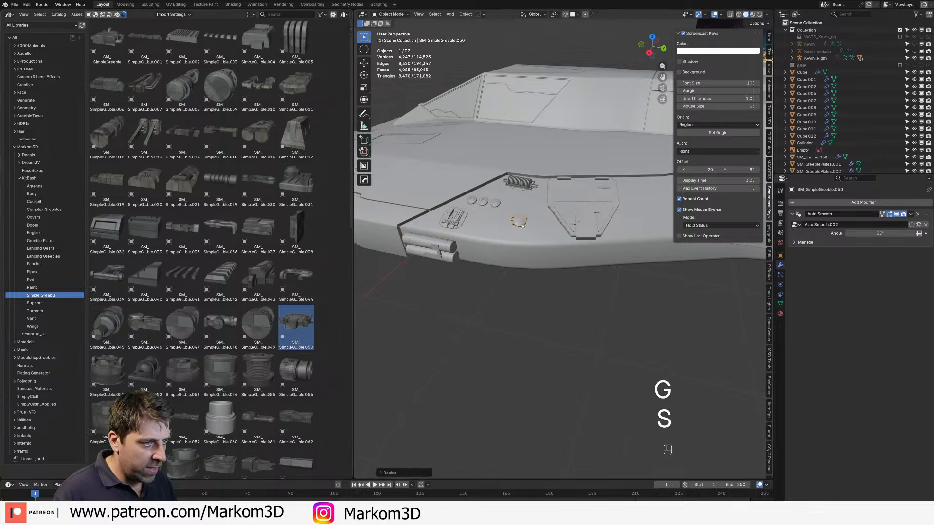
pyautogui.press('g')
pyautogui.keyDown('ctrl'); pyautogui.click(474, 230); pyautogui.keyUp('ctrl')
# Step: Deselect everything, switch the viewport to rendered shading and inspect the greebles on the ship's side
pyautogui.moveTo(486, 233); pyautogui.dragTo(574, 221, button='middle')
pyautogui.scroll(-5, 584, 233)
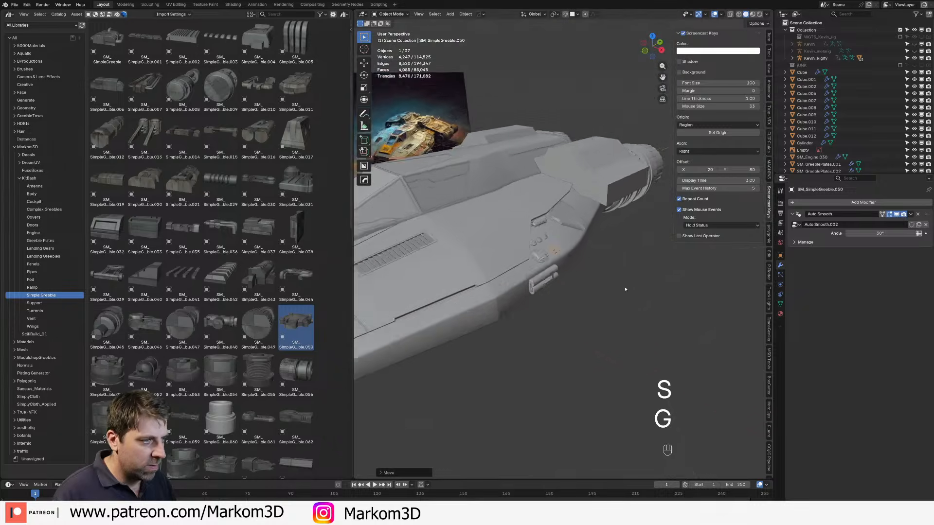
pyautogui.click(625, 289)
pyautogui.click(759, 15)
pyautogui.scroll(-4, 617, 328)
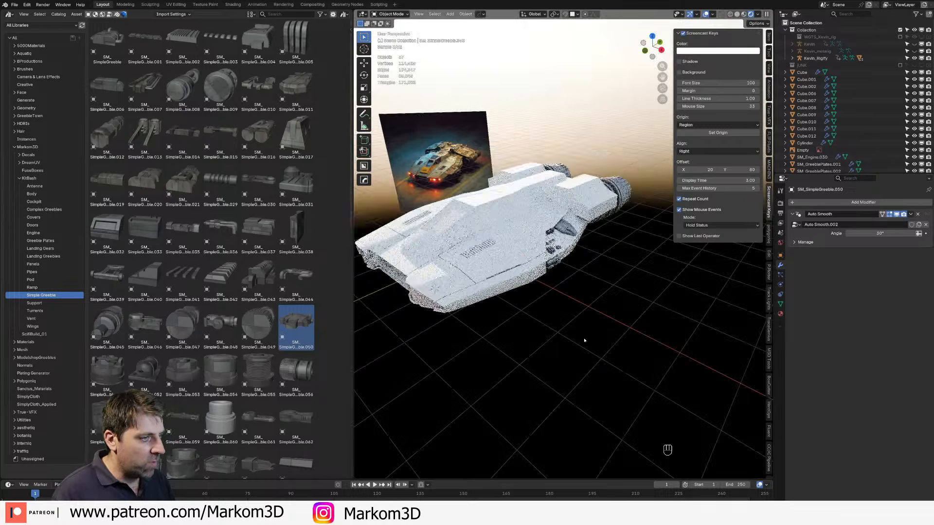
pyautogui.moveTo(584, 339)
pyautogui.mouseDown(button='middle')
pyautogui.moveTo(602, 310)
pyautogui.moveTo(485, 224)
pyautogui.mouseUp(button='middle')
pyautogui.scroll(3, 485, 225)
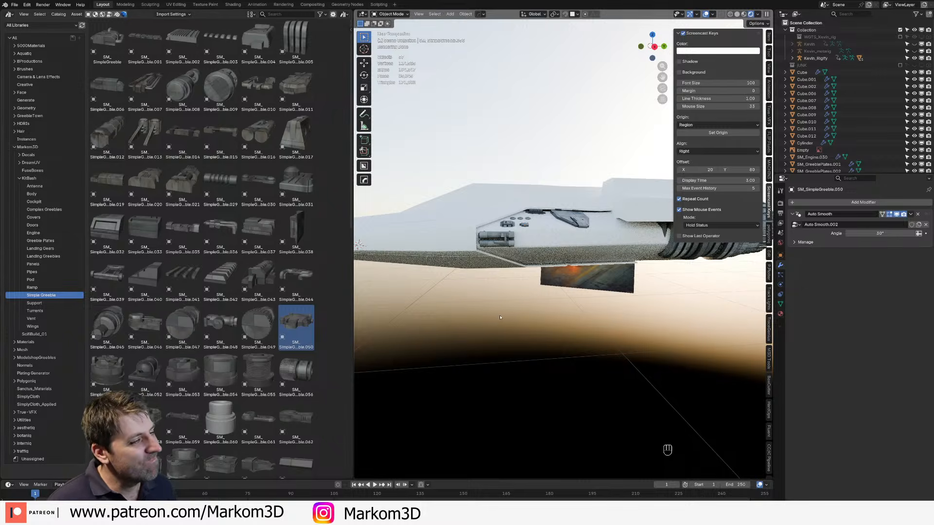
pyautogui.moveTo(499, 317); pyautogui.dragTo(523, 331, button='middle')
pyautogui.scroll(4, 524, 321)
pyautogui.keyDown('shift'); pyautogui.moveTo(527, 280); pyautogui.dragTo(539, 306, button='middle'); pyautogui.keyUp('shift')
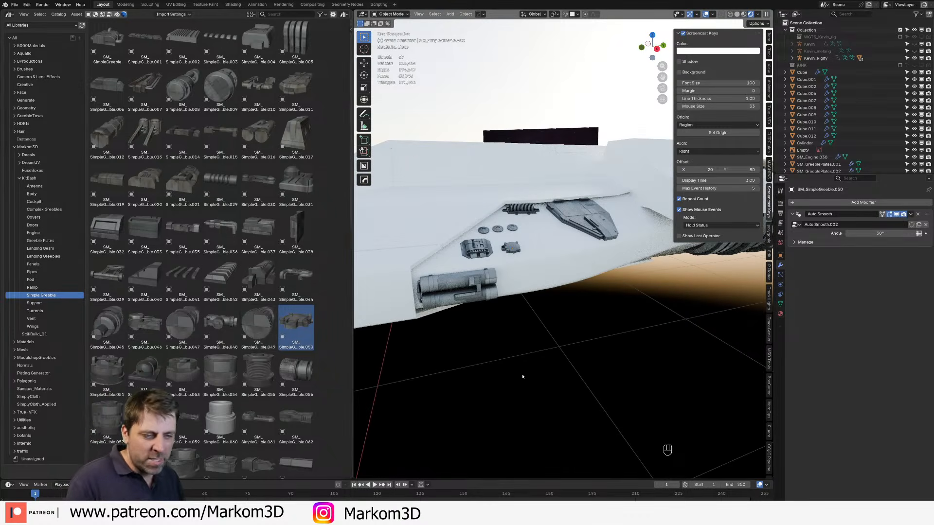
# Step: Place the ribbed SM_SimpleGreeble.076 asset on the lower hull behind the twin cylinders and scale it down
pyautogui.scroll(-2, 190, 412)
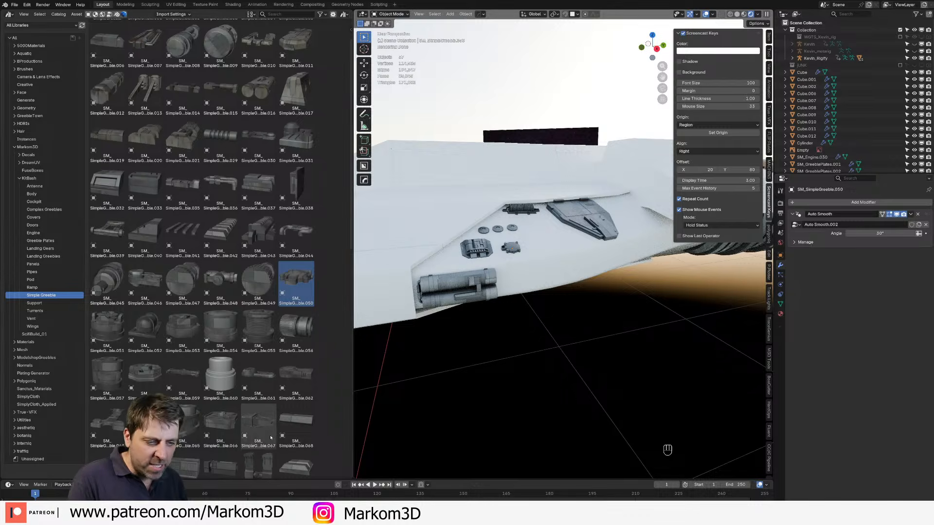
pyautogui.moveTo(506, 418); pyautogui.dragTo(371, 434, button='middle')
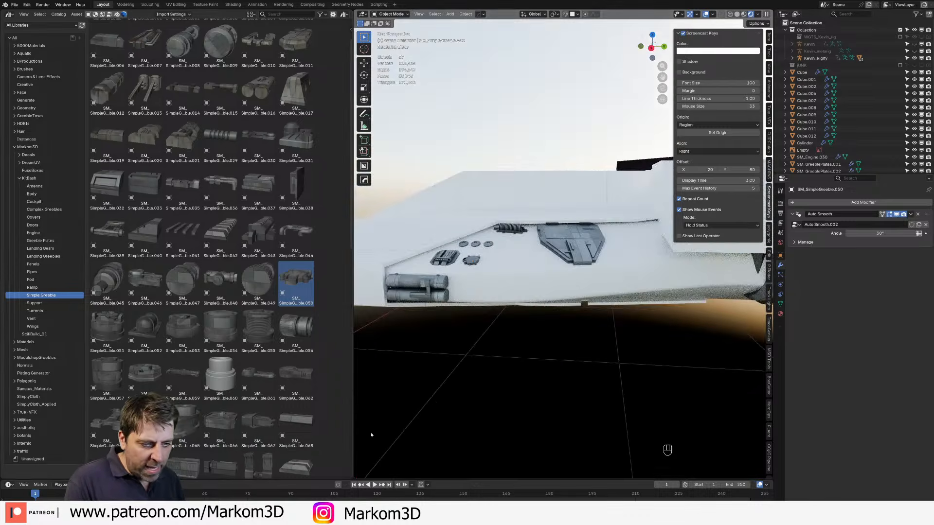
pyautogui.scroll(-4, 168, 388)
pyautogui.scroll(1, 215, 439)
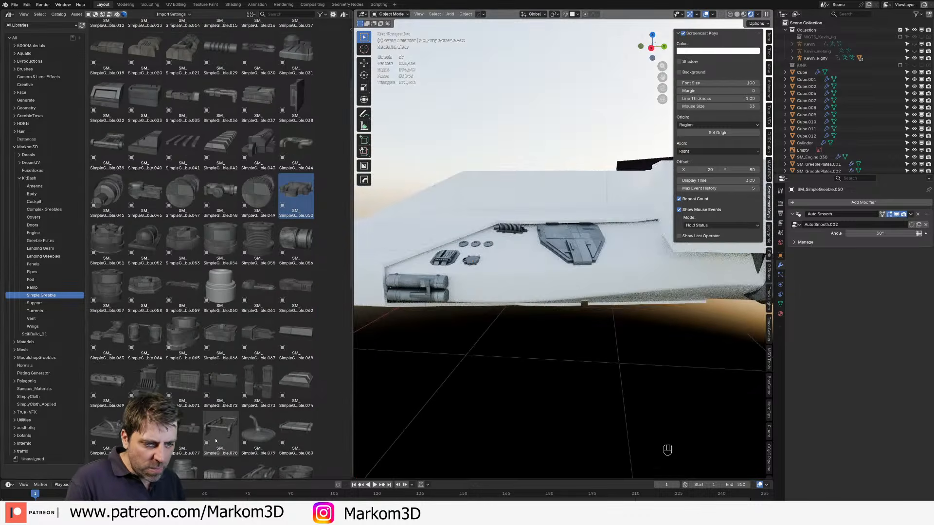
pyautogui.keyDown('shift'); pyautogui.moveTo(546, 400); pyautogui.dragTo(507, 432, button='middle'); pyautogui.keyUp('shift')
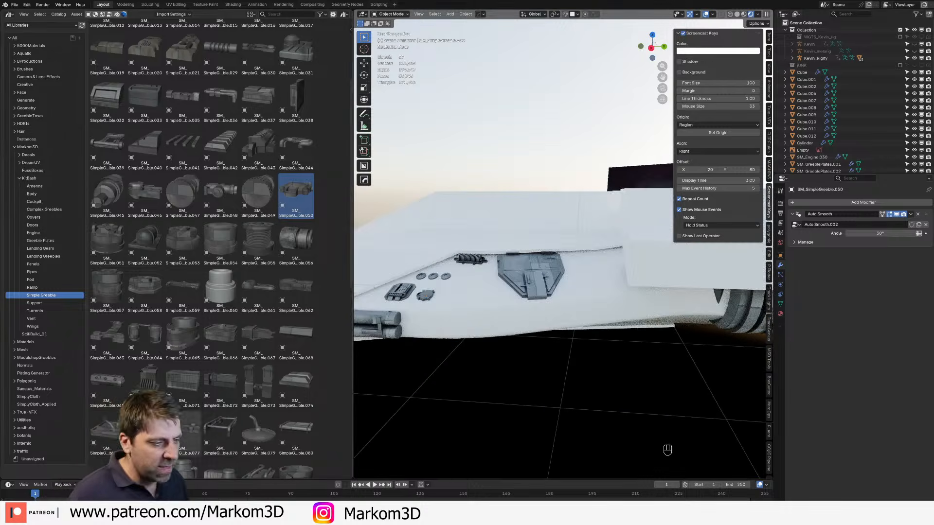
pyautogui.moveTo(296, 192); pyautogui.dragTo(427, 326)
pyautogui.press('s')
pyautogui.keyDown('ctrl'); pyautogui.click(434, 329); pyautogui.keyUp('ctrl')
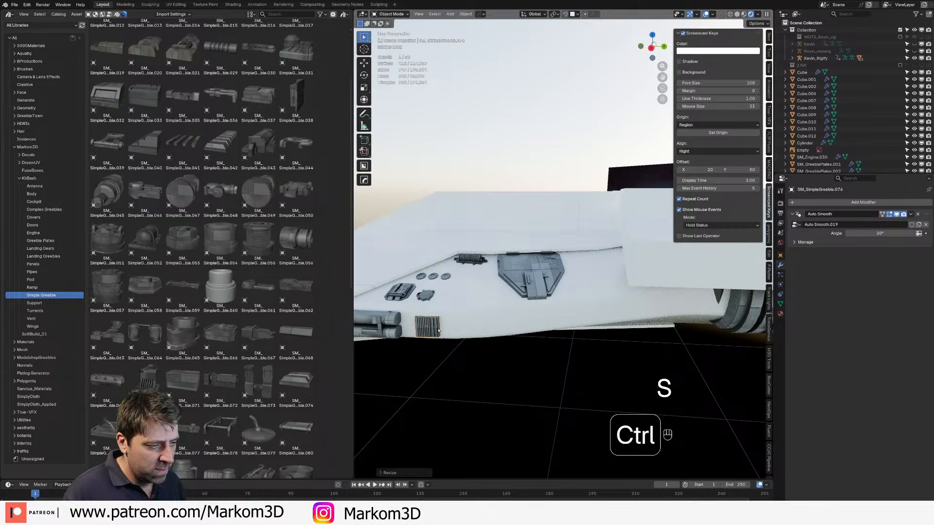
# Step: In the right view, resize the ribbed greeble and move it flush against the rear end of the twin cylinders
pyautogui.press('KP_3')
pyautogui.press('g')
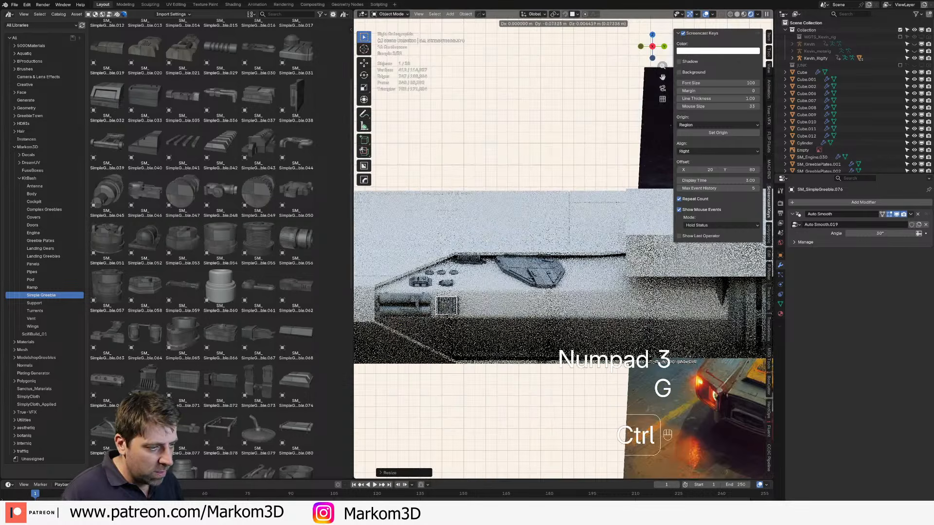
pyautogui.press('s')
pyautogui.press('g')
pyautogui.click(449, 306)
pyautogui.keyDown('ctrl'); pyautogui.click(449, 307); pyautogui.keyUp('ctrl')
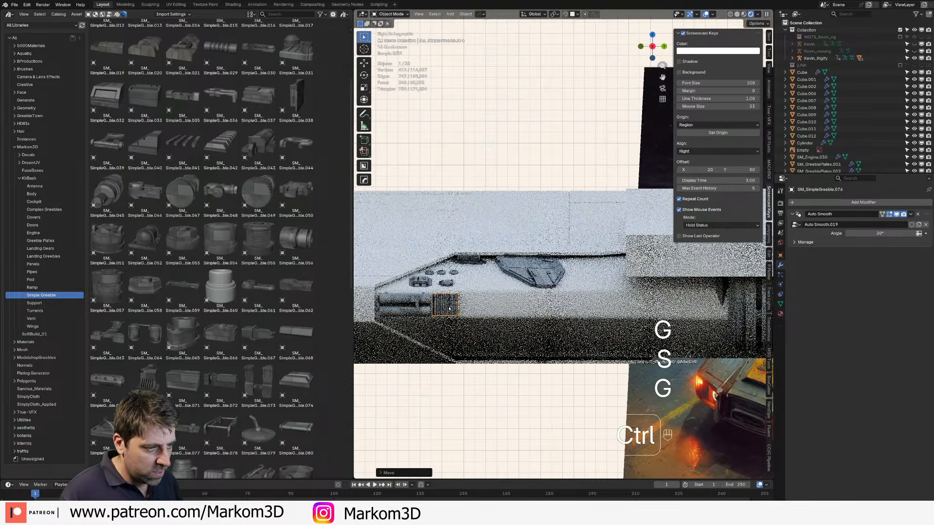
# Step: Place a second ribbed SM_SimpleGreeble.076 behind the large angular plate, turn it about its local Z axis and scale it down
pyautogui.moveTo(449, 307); pyautogui.dragTo(442, 331, button='middle')
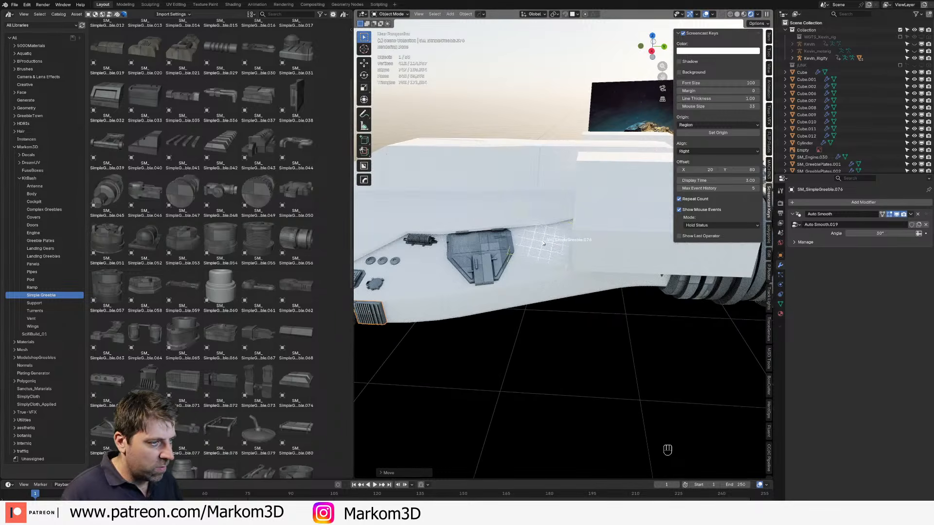
pyautogui.moveTo(540, 243); pyautogui.dragTo(541, 242)
pyautogui.press('r')
pyautogui.press('z')
pyautogui.press('z')
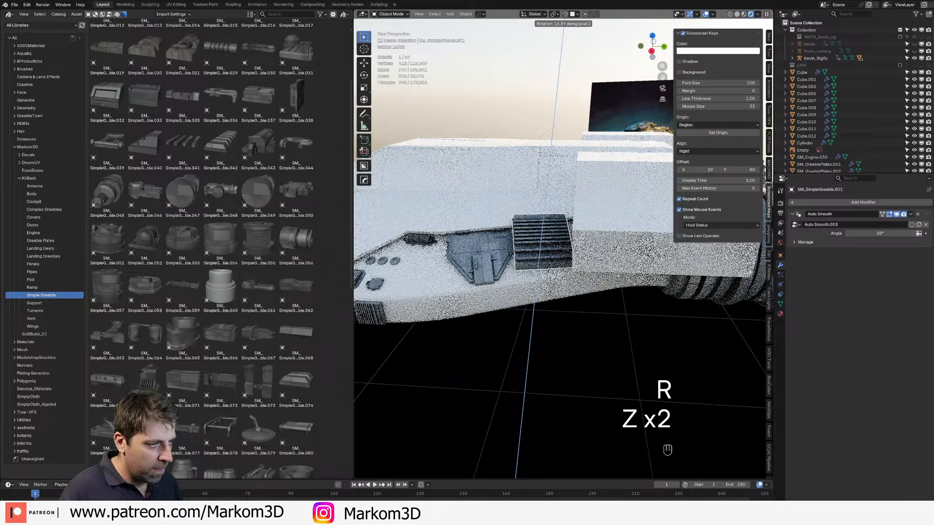
pyautogui.click(541, 242)
pyautogui.press('s')
pyautogui.click(545, 245)
# Step: Move the small ribbed greeble against the angular plate's upper rear edge and align it by rotating about its local Z axis
pyautogui.press('g')
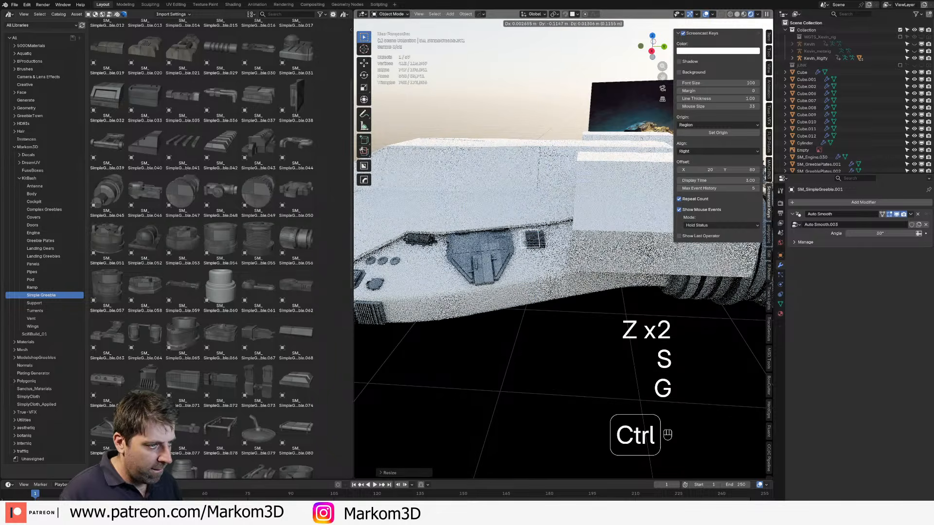
pyautogui.click(523, 237)
pyautogui.press('r')
pyautogui.press('z')
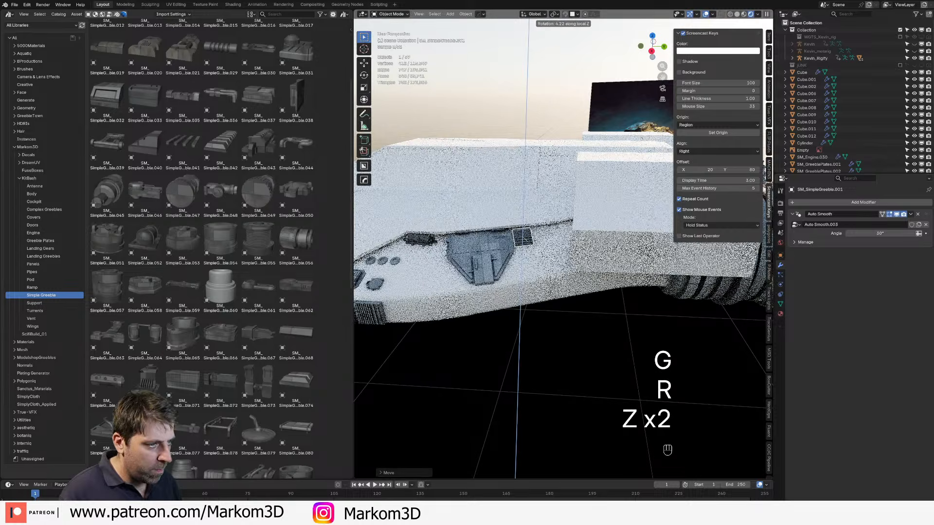
pyautogui.click(524, 239)
# Step: Place the SM_SimpleGreeble.094 asset on the hull below the angular plate and rotate it 90° about its local Z axis
pyautogui.scroll(4, 525, 239)
pyautogui.moveTo(525, 239); pyautogui.dragTo(354, 324, button='middle')
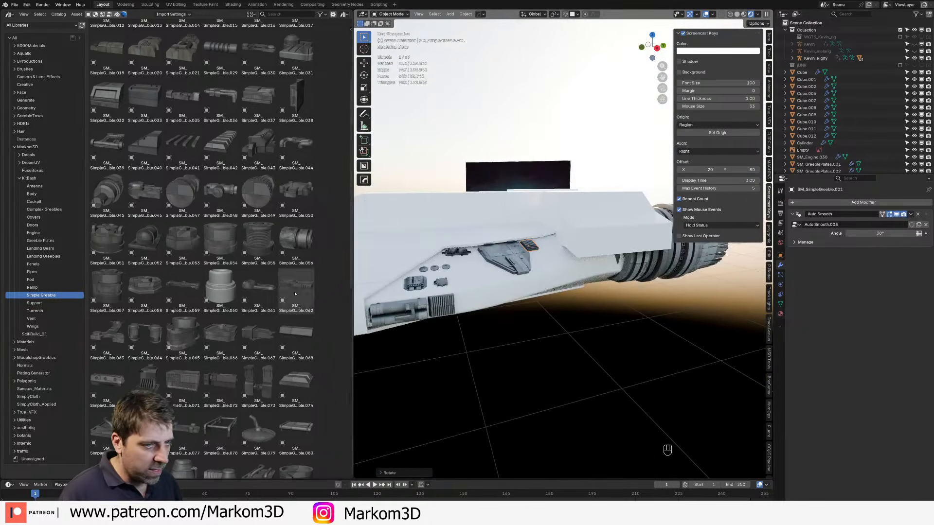
pyautogui.scroll(-10, 327, 350)
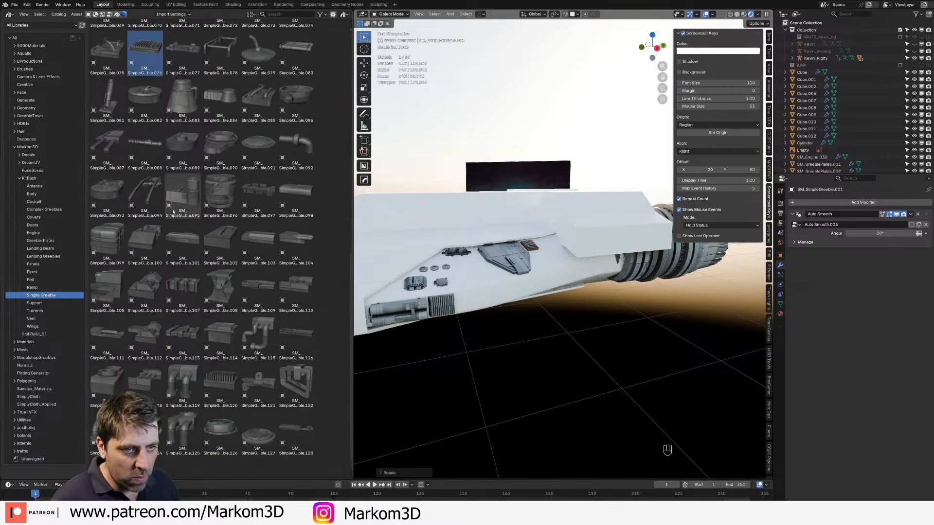
pyautogui.click(225, 440)
pyautogui.click(143, 214)
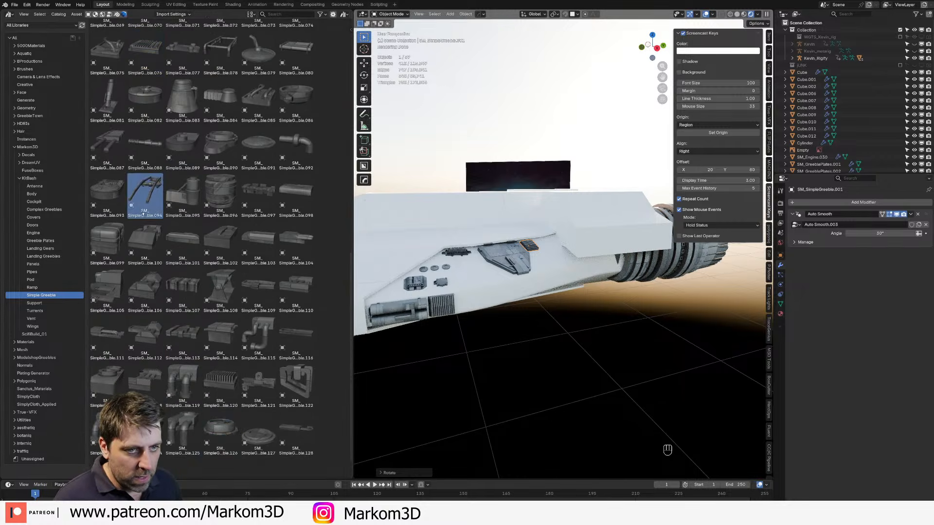
pyautogui.moveTo(512, 290); pyautogui.dragTo(512, 292)
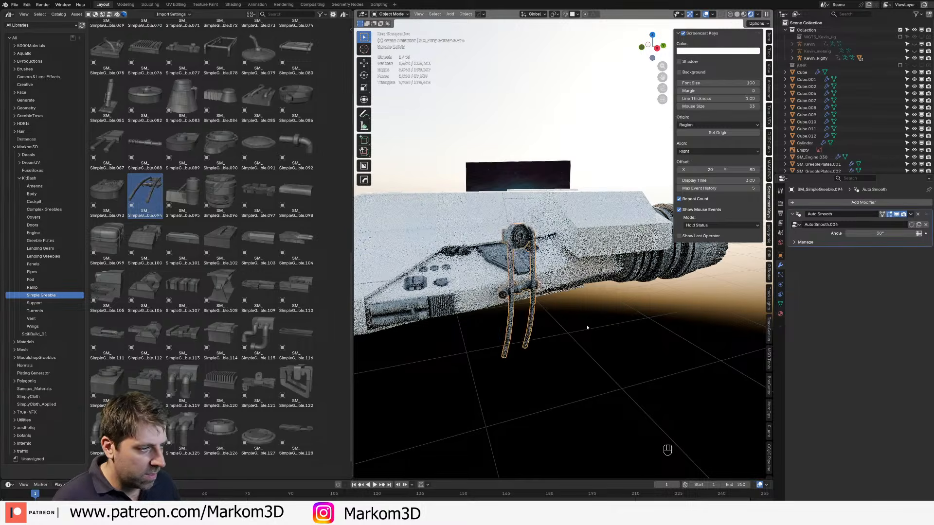
pyautogui.press('r')
pyautogui.press('z')
pyautogui.press('z')
pyautogui.press('KP_9')
pyautogui.press('KP_0')
pyautogui.press('KP_Enter')
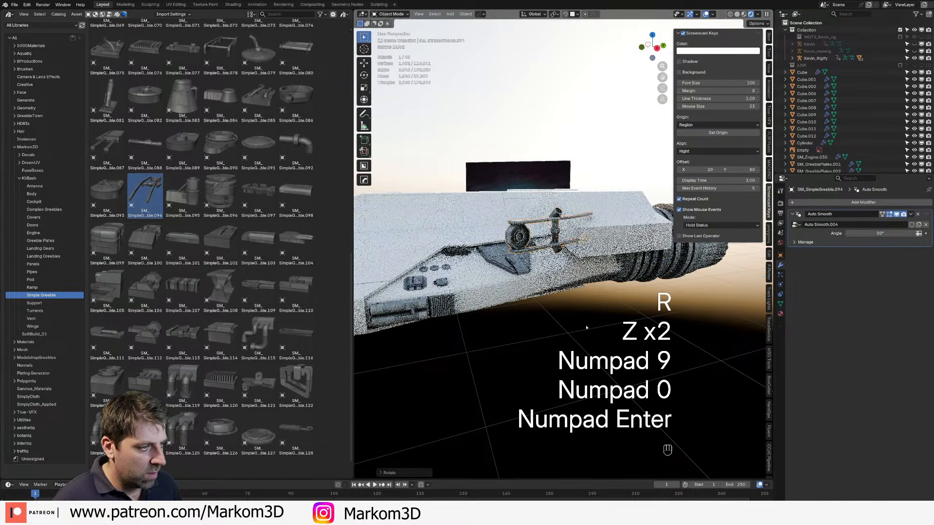
# Step: In the right view, move the pipe greeble onto the lower hull under the angular plate and fine-tune its height along Z
pyautogui.press('KP_3')
pyautogui.press('g')
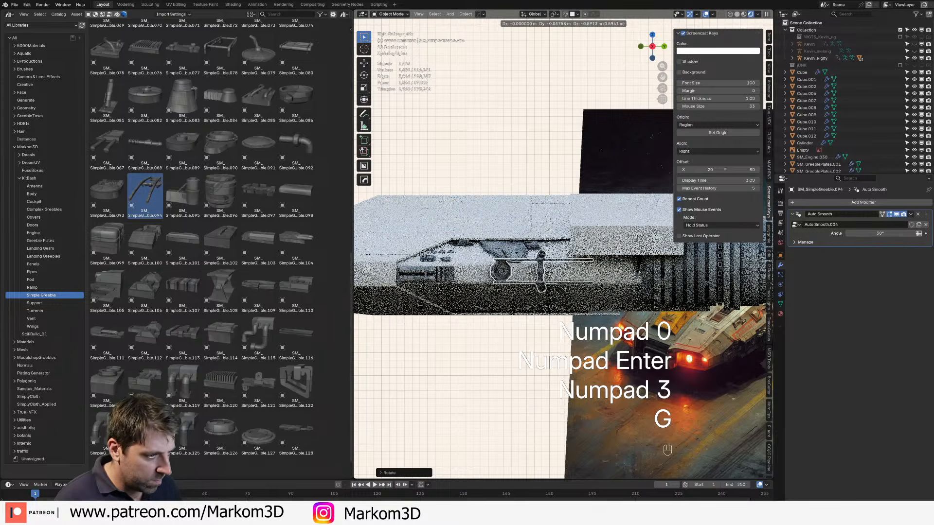
pyautogui.click(501, 297)
pyautogui.moveTo(501, 296)
pyautogui.mouseDown(button='middle')
pyautogui.moveTo(544, 340)
pyautogui.moveTo(576, 302)
pyautogui.moveTo(537, 293)
pyautogui.moveTo(420, 302)
pyautogui.moveTo(501, 299)
pyautogui.mouseUp(button='middle')
pyautogui.press('g')
pyautogui.press('z')
pyautogui.press('shift')
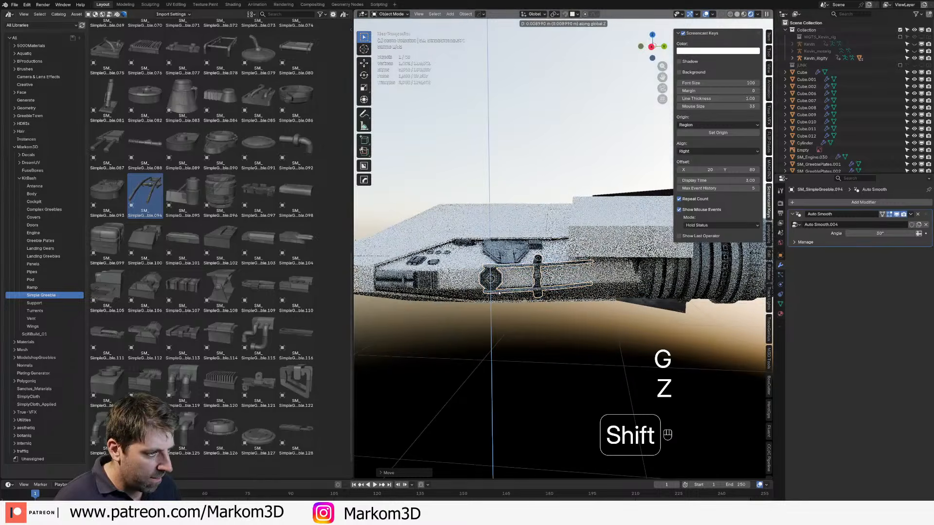
pyautogui.click(498, 294)
# Step: Place the SM_SimpleGreeble.084 asset on the side recess in front of the angular plate and scale it down to a small detail
pyautogui.click(491, 365)
pyautogui.moveTo(492, 365); pyautogui.dragTo(545, 394, button='middle')
pyautogui.scroll(-4, 581, 382)
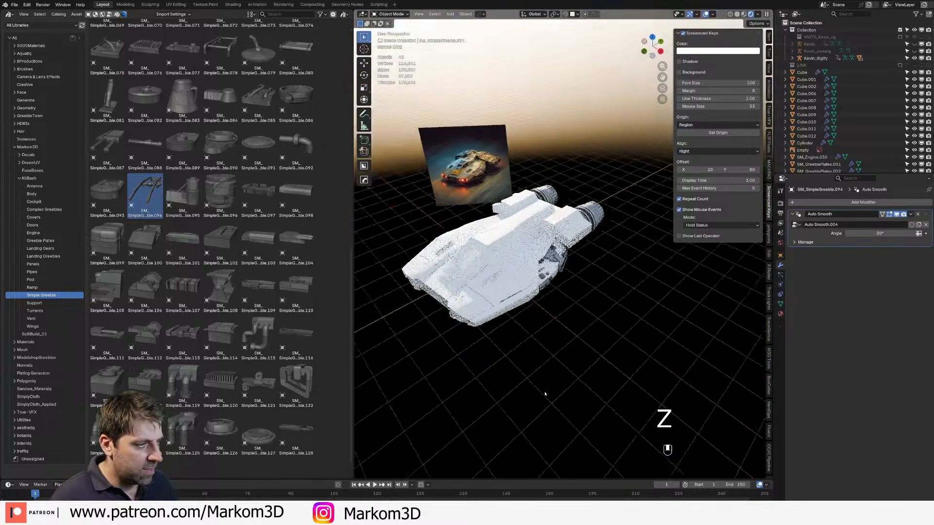
pyautogui.scroll(5, 545, 394)
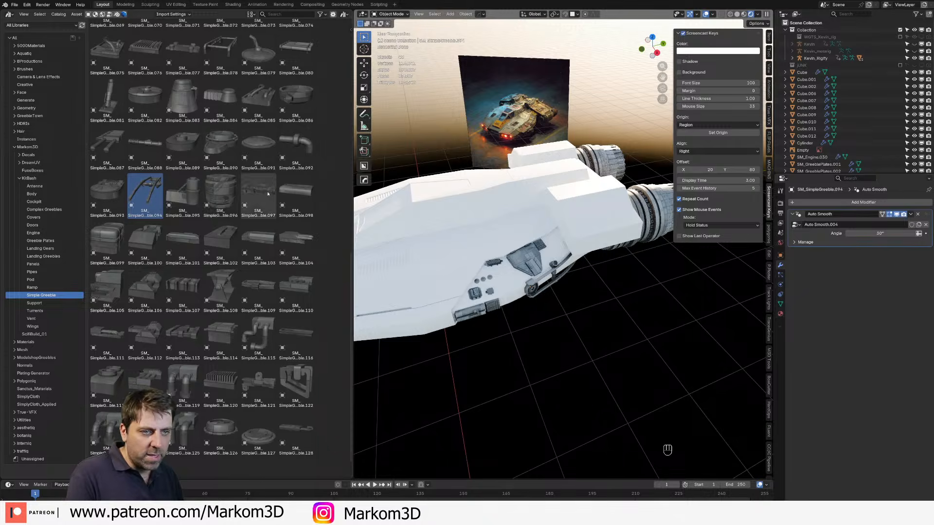
pyautogui.click(294, 195)
pyautogui.scroll(3, 280, 169)
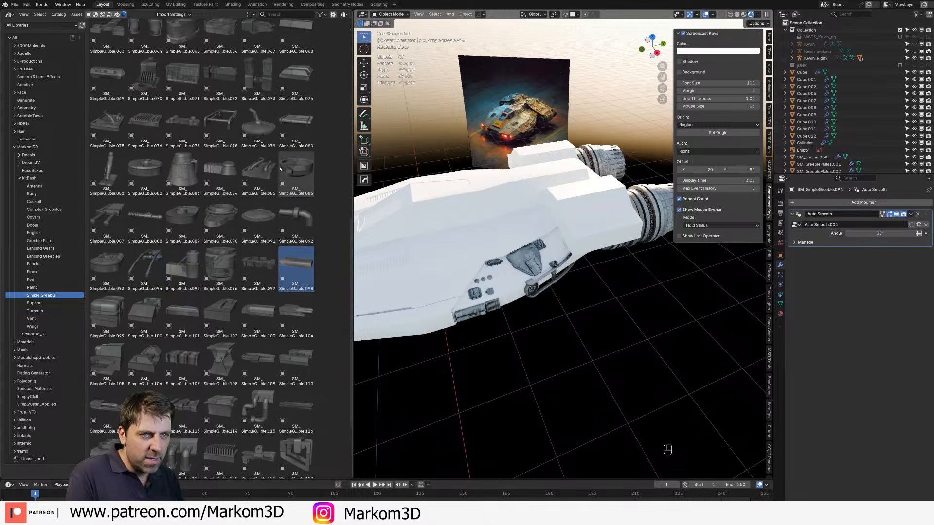
pyautogui.click(225, 168)
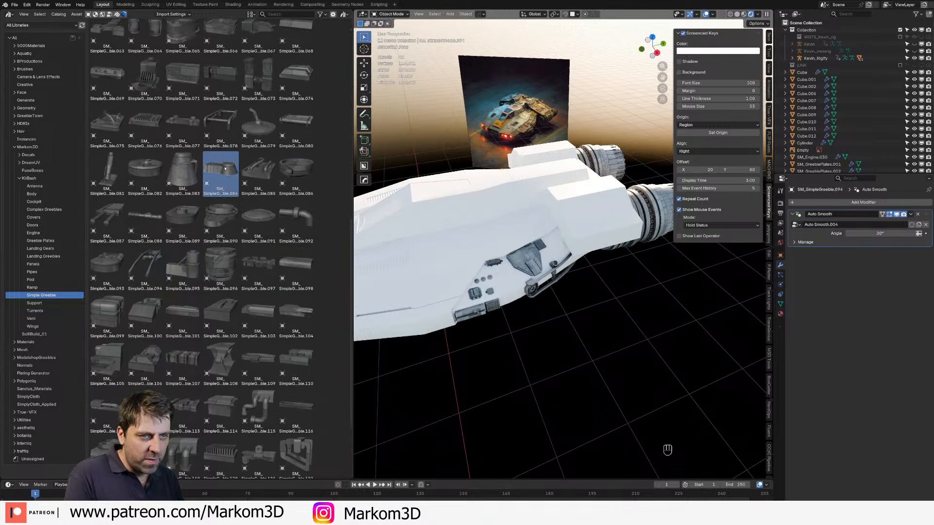
pyautogui.moveTo(505, 275); pyautogui.dragTo(505, 276)
pyautogui.press('s')
pyautogui.click(508, 286)
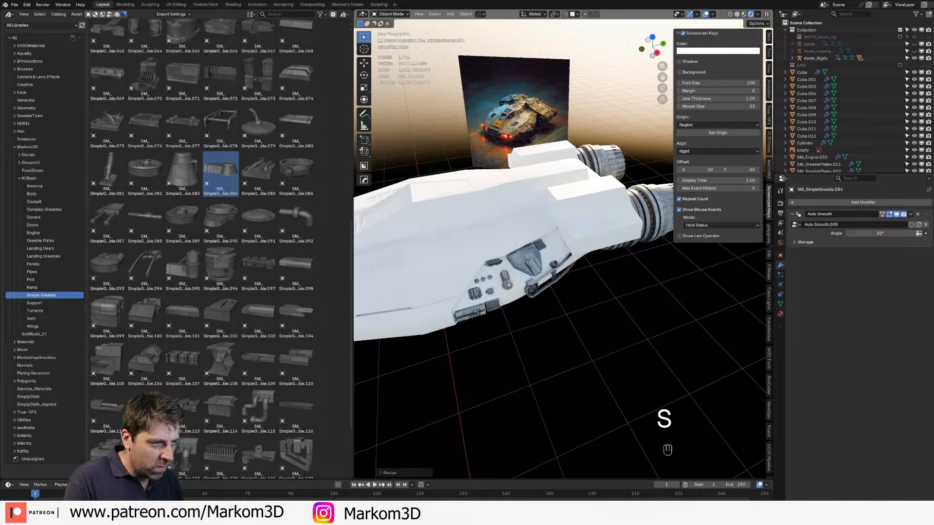
# Step: Rotate the selected SM_SimpleGreeble.084 detail 90° about its local Z axis and reposition it on the side recess
pyautogui.press('r')
pyautogui.press('z')
pyautogui.press('z')
pyautogui.press('KP_9')
pyautogui.press('KP_0')
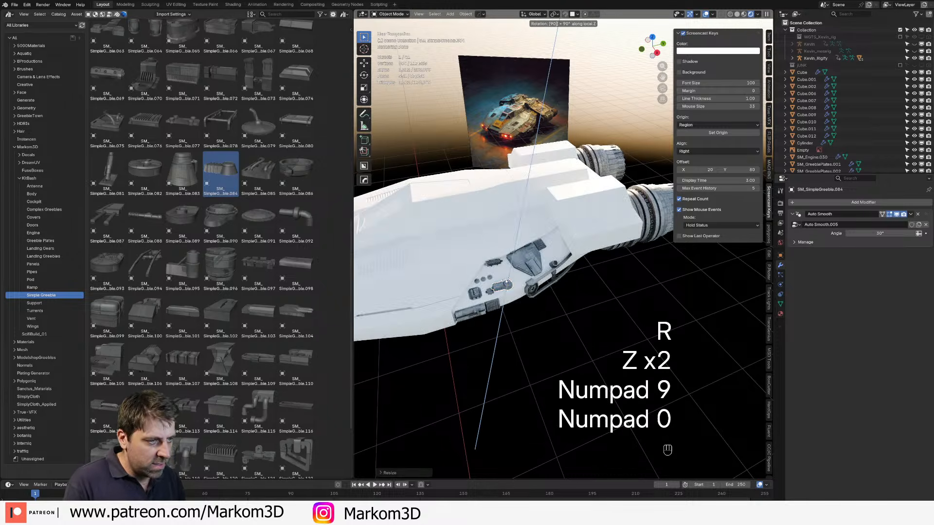
pyautogui.press('KP_Enter')
pyautogui.press('g')
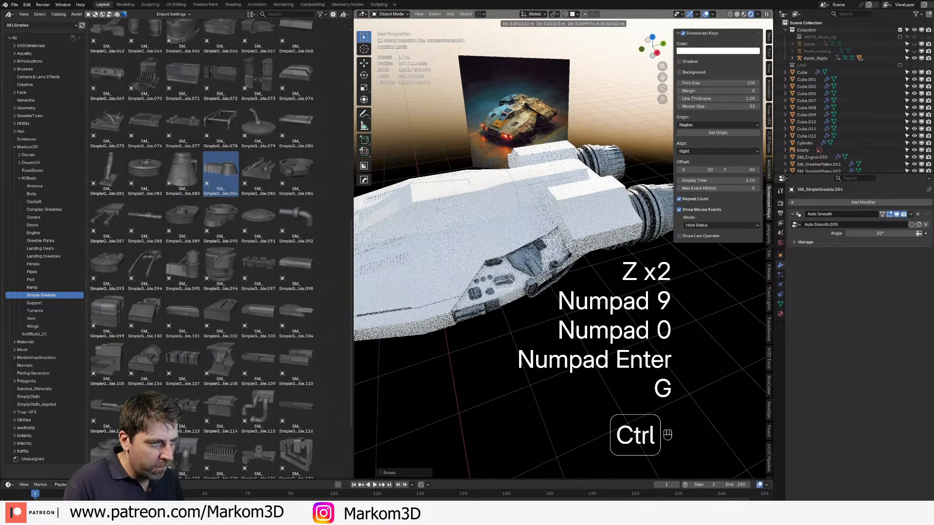
pyautogui.click(508, 279)
# Step: Align the SM_SimpleGreeble.084 detail with the recess edge in the top view by rotating about local Z, and adjust its height along Z
pyautogui.press('KP_7')
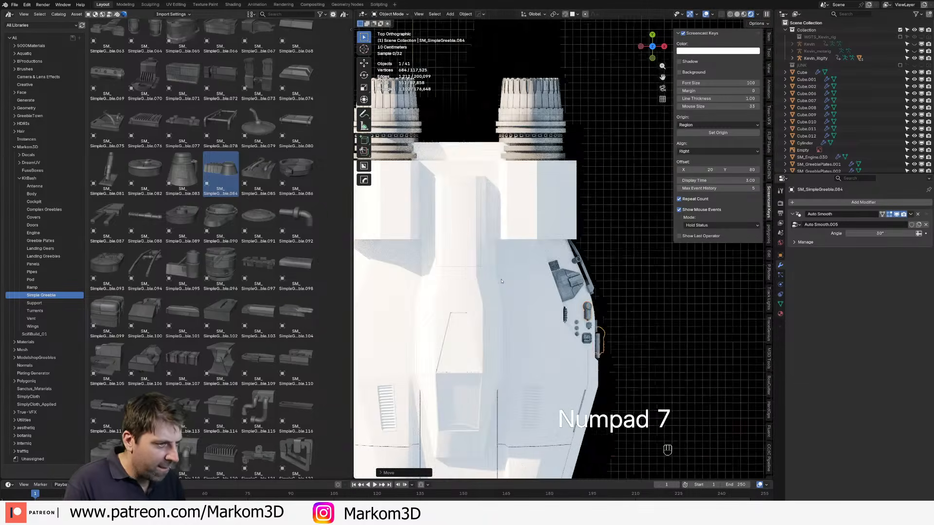
pyautogui.scroll(5, 467, 273)
pyautogui.keyDown('shift'); pyautogui.moveTo(598, 310); pyautogui.dragTo(548, 207, button='middle'); pyautogui.keyUp('shift')
pyautogui.scroll(3, 467, 273)
pyautogui.press('r')
pyautogui.press('z')
pyautogui.press('z')
pyautogui.click(632, 309)
pyautogui.press('g')
pyautogui.press('z')
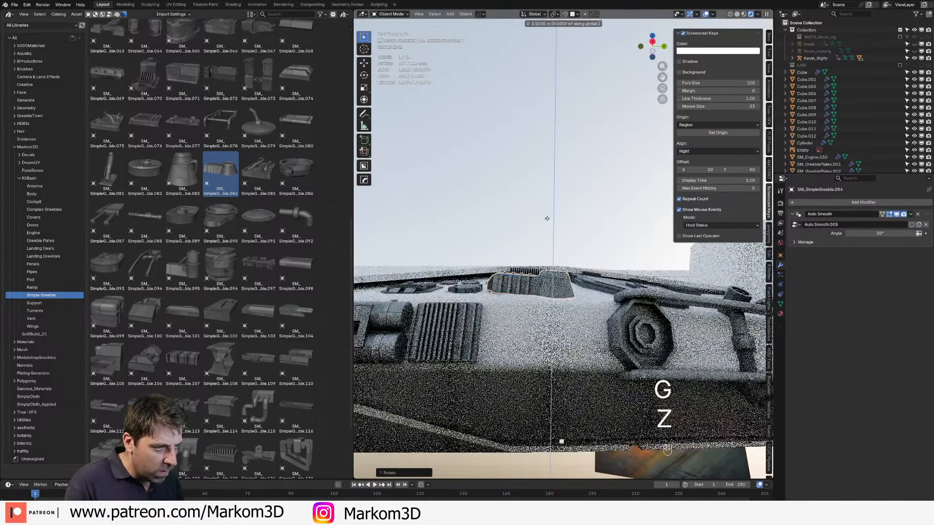
pyautogui.click(547, 232)
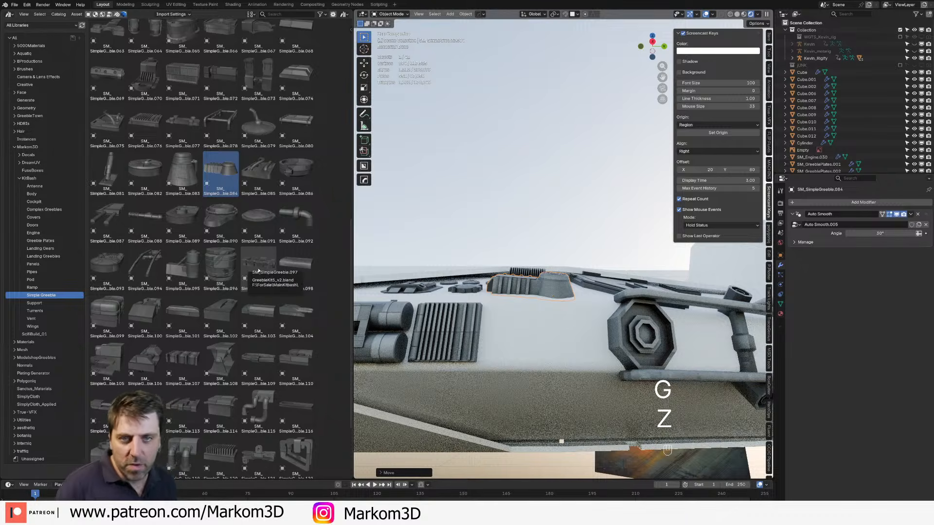
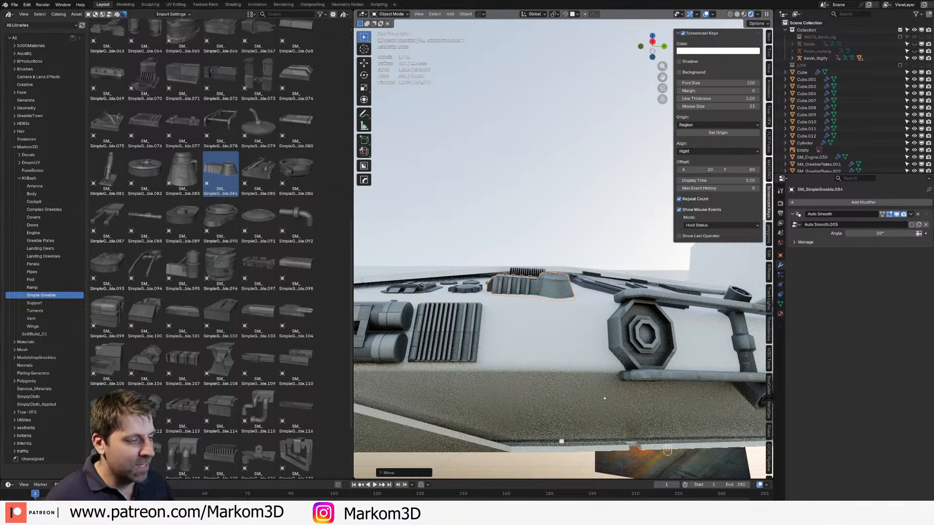
# Step: Place the SM_SimpleGreeble.103 asset on the hull's lower side below the recess and angle it about its local Z axis
pyautogui.moveTo(551, 429); pyautogui.dragTo(548, 364, button='middle')
pyautogui.keyDown('shift'); pyautogui.moveTo(536, 332); pyautogui.dragTo(540, 291, button='middle'); pyautogui.keyUp('shift')
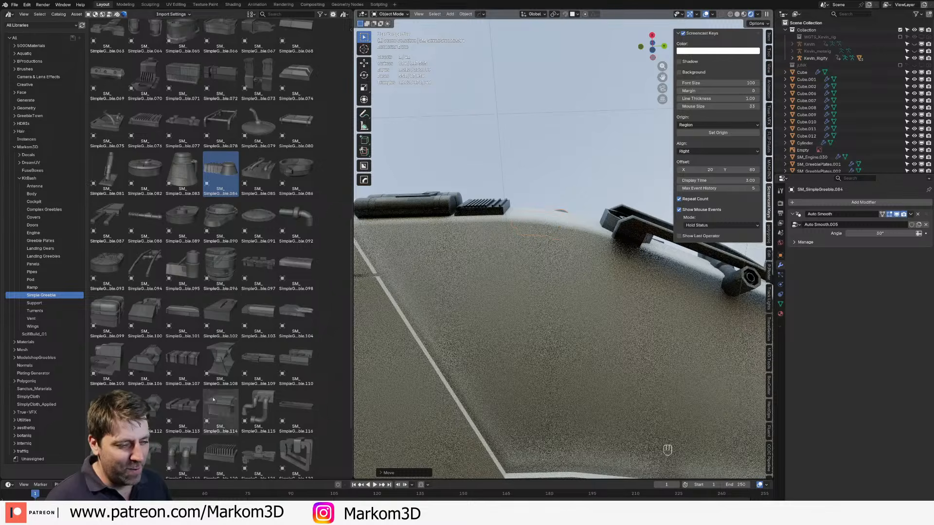
pyautogui.moveTo(259, 316); pyautogui.dragTo(491, 316)
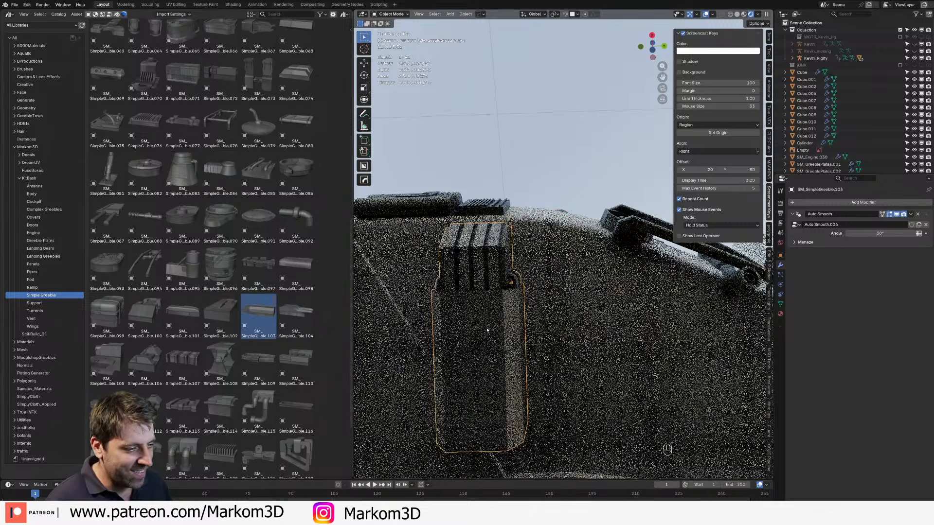
pyautogui.press('r')
pyautogui.press('z')
pyautogui.press('z')
pyautogui.click(513, 322)
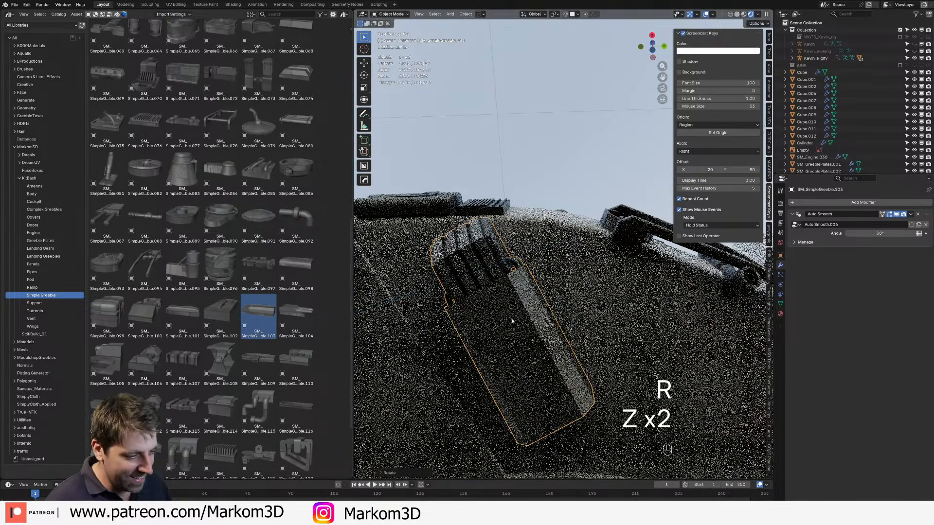
# Step: Scale the SM_SimpleGreeble.103 piece down to a small detail and move it beside the panel line on the lower hull
pyautogui.scroll(-3, 504, 326)
pyautogui.press('g')
pyautogui.moveTo(500, 327); pyautogui.dragTo(498, 262, button='middle')
pyautogui.click(512, 288)
pyautogui.press('s')
pyautogui.click(511, 286)
pyautogui.press('g')
pyautogui.click(500, 281)
pyautogui.scroll(-4, 499, 282)
pyautogui.press('s')
pyautogui.click(521, 322)
pyautogui.press('g')
pyautogui.click(505, 314)
# Step: In the bottom view, fine-tune the SM_SimpleGreeble.103 piece's angle about local Z and its position on the lower hull
pyautogui.press('KP_7')
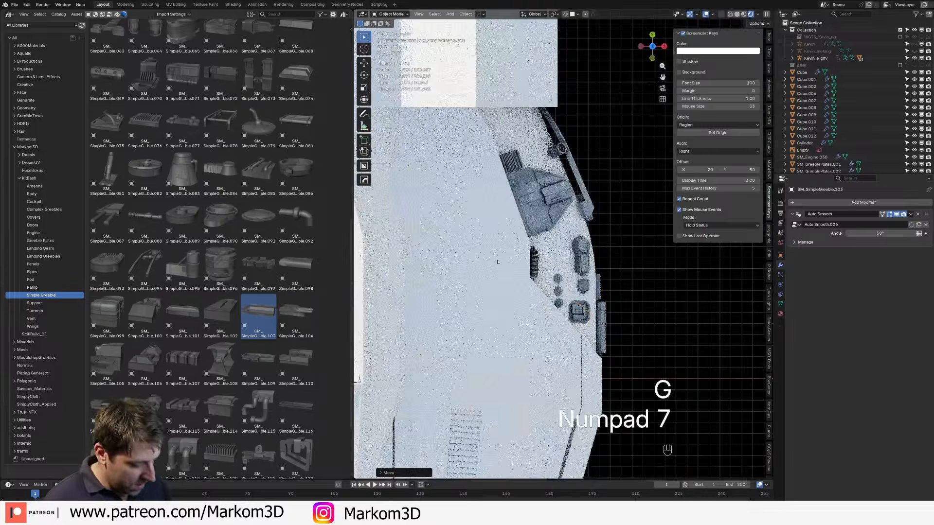
pyautogui.press('ctrl+KP_7')
pyautogui.press('g')
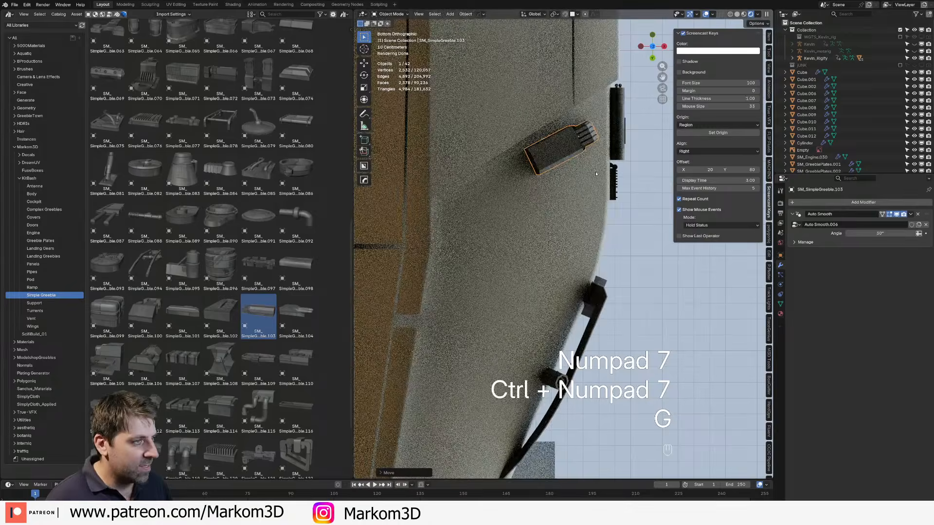
pyautogui.press('r')
pyautogui.press('z')
pyautogui.press('z')
pyautogui.click(599, 172)
pyautogui.press('g')
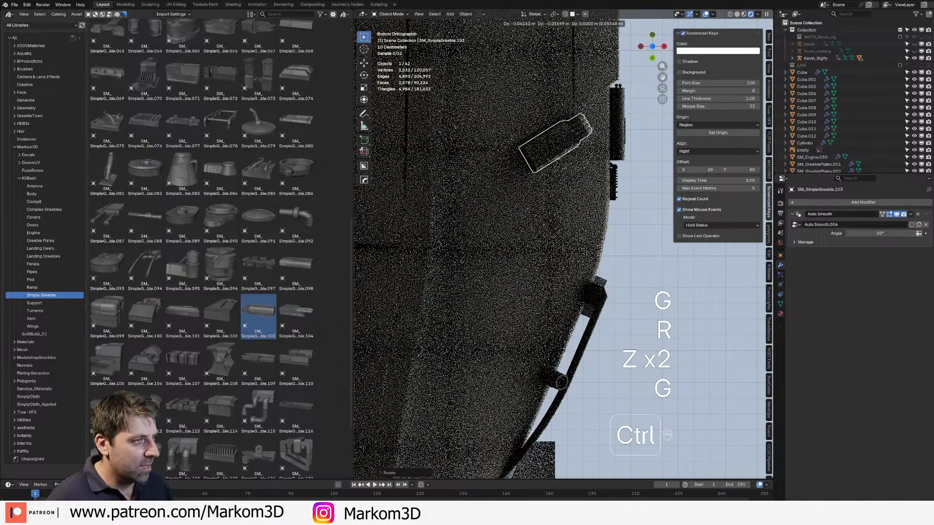
pyautogui.click(594, 166)
# Step: Place the SM_SimpleGreeble.087 asset on the lower hull behind the angled greeble and reposition it in the bottom view
pyautogui.moveTo(593, 166); pyautogui.dragTo(537, 318, button='middle')
pyautogui.scroll(-4, 537, 318)
pyautogui.moveTo(559, 358); pyautogui.dragTo(380, 298, button='middle')
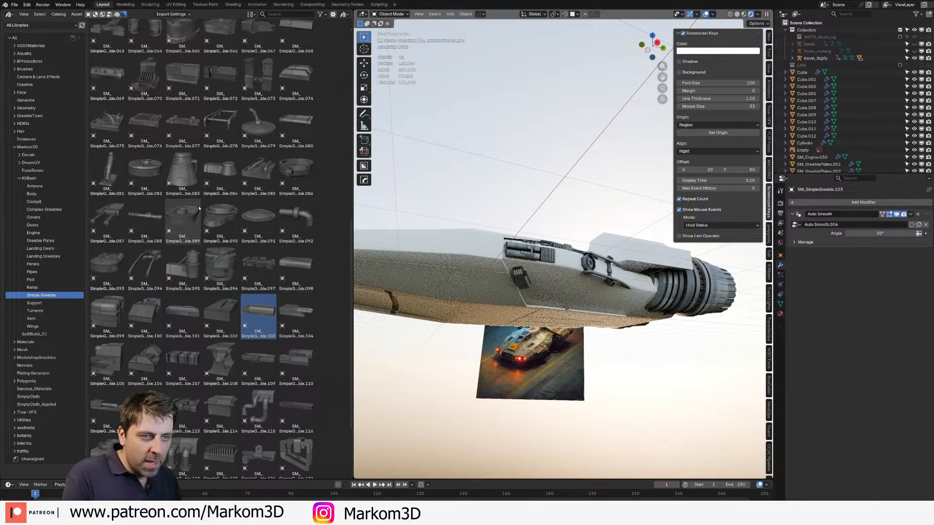
pyautogui.click(219, 221)
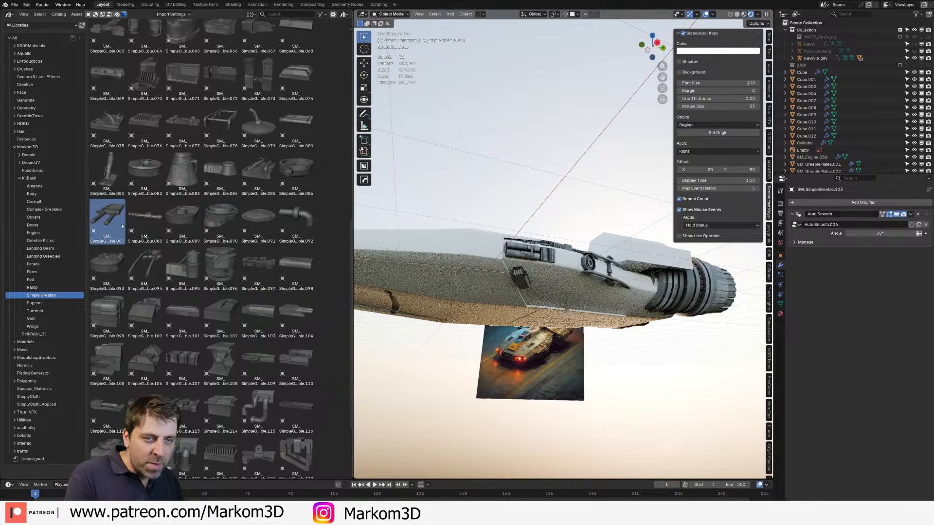
pyautogui.moveTo(491, 302); pyautogui.dragTo(459, 248, button='middle')
pyautogui.scroll(2, 479, 252)
pyautogui.moveTo(109, 222); pyautogui.dragTo(534, 316)
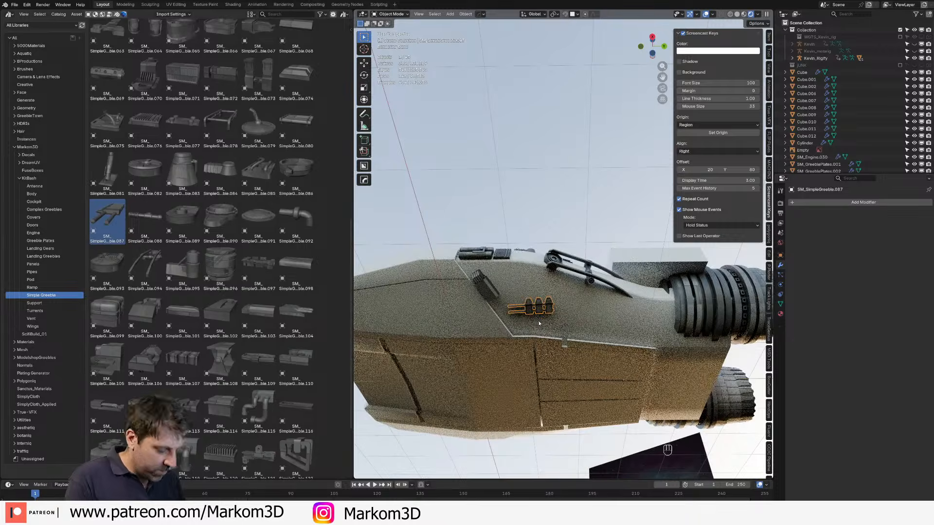
pyautogui.press('KP_7')
pyautogui.press('ctrl+KP_7')
pyautogui.press('g')
pyautogui.click(445, 196)
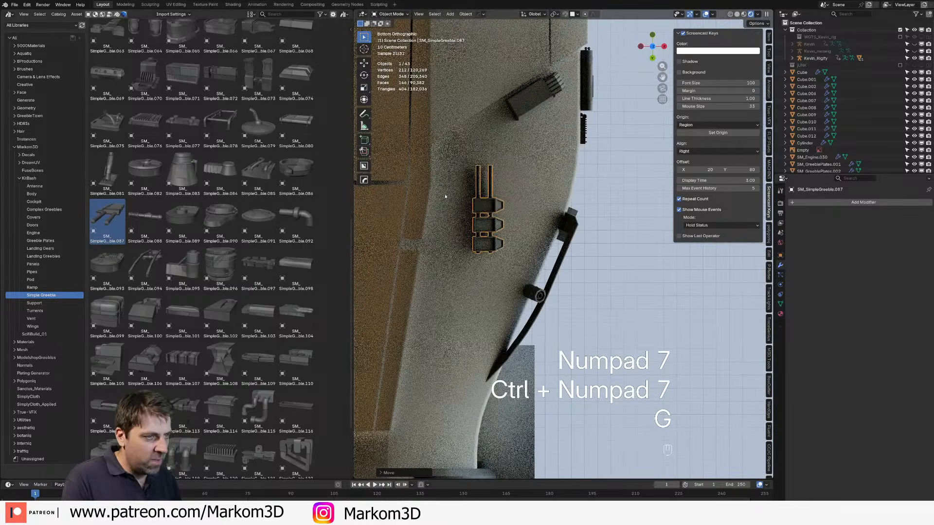
# Step: Move the SM_SimpleGreeble.087 piece along the lower panel edge, rotate it to fit, and adjust its height along Z
pyautogui.press('g')
pyautogui.press('ctrl')
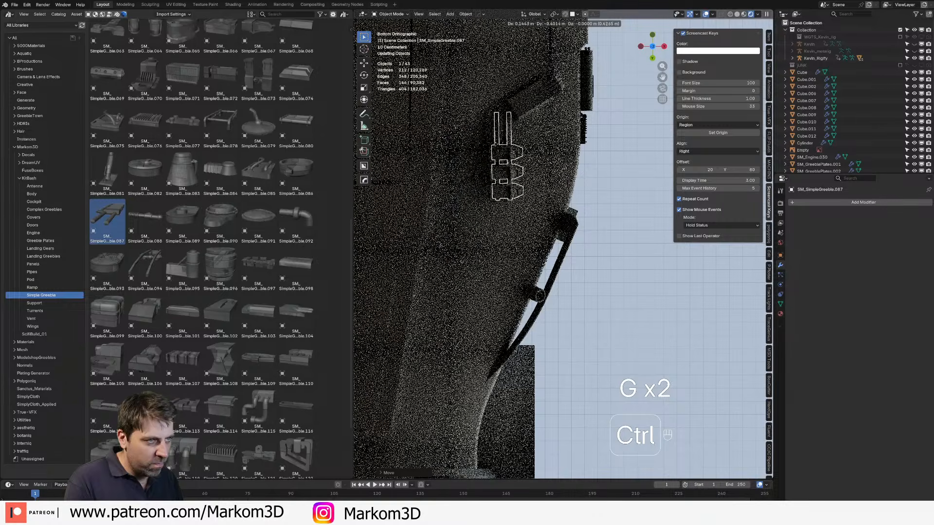
pyautogui.press('r')
pyautogui.click(548, 230)
pyautogui.moveTo(548, 231); pyautogui.dragTo(511, 355, button='middle')
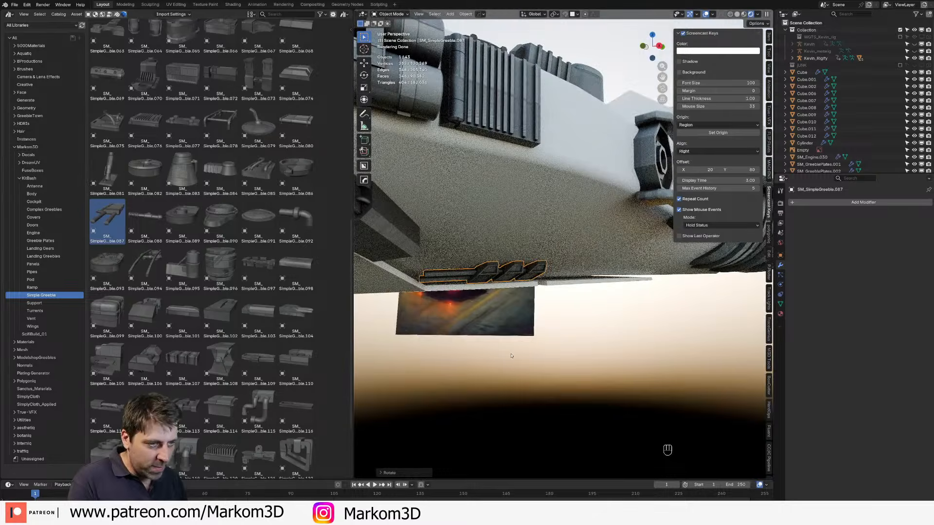
pyautogui.press('g')
pyautogui.press('z')
pyautogui.click(554, 386)
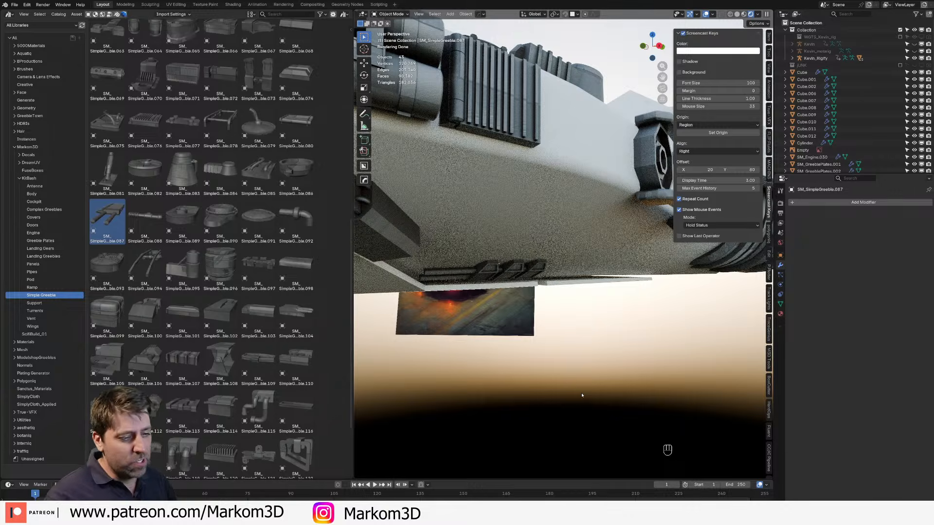
# Step: Place the SM_SimpleGreeble.059 asset on the lower hull above the three-segment greeble and scale it to fit
pyautogui.keyDown('shift'); pyautogui.moveTo(570, 327); pyautogui.dragTo(547, 350, button='middle'); pyautogui.keyUp('shift')
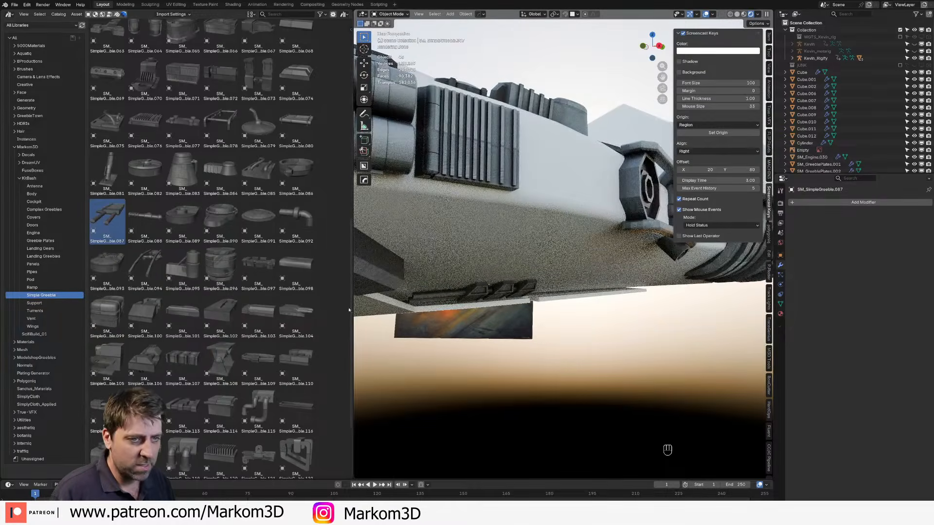
pyautogui.keyDown('shift'); pyautogui.moveTo(531, 296); pyautogui.dragTo(528, 313, button='middle'); pyautogui.keyUp('shift')
pyautogui.scroll(4, 259, 270)
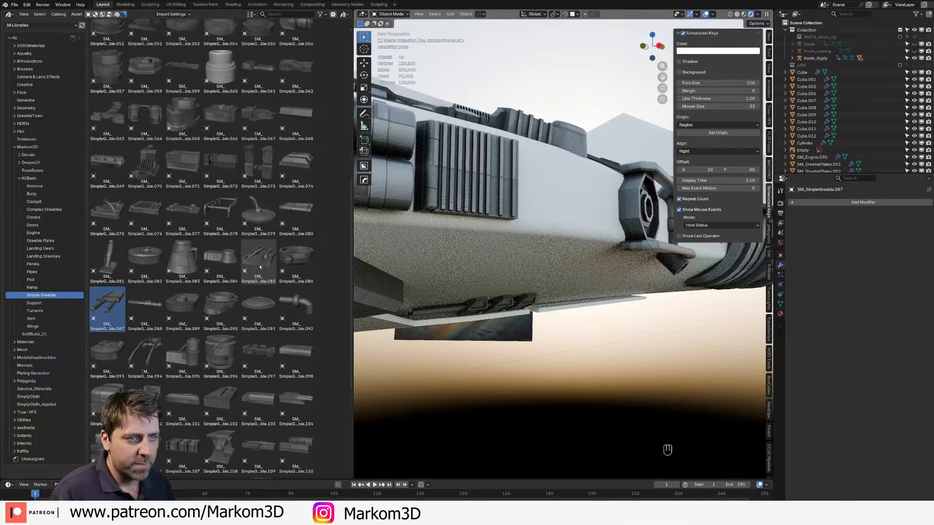
pyautogui.scroll(2, 259, 270)
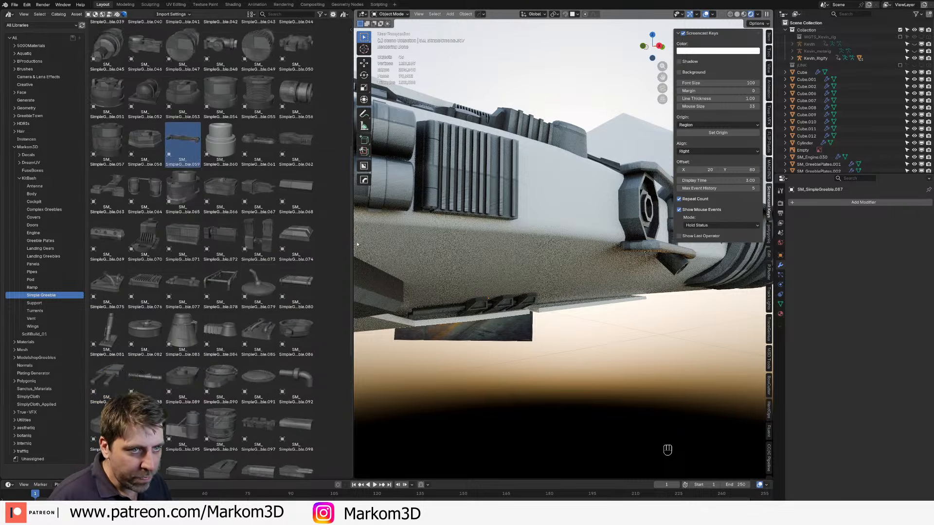
pyautogui.moveTo(486, 265); pyautogui.dragTo(455, 209, button='middle')
pyautogui.moveTo(256, 147); pyautogui.dragTo(235, 161)
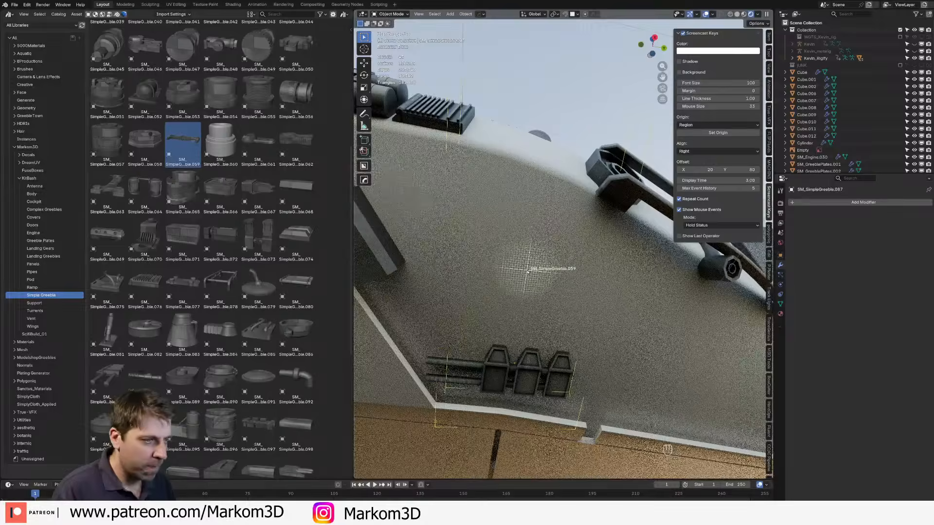
pyautogui.moveTo(528, 272); pyautogui.dragTo(528, 272)
pyautogui.press('s')
pyautogui.click(550, 287)
pyautogui.moveTo(549, 287); pyautogui.dragTo(505, 225, button='middle')
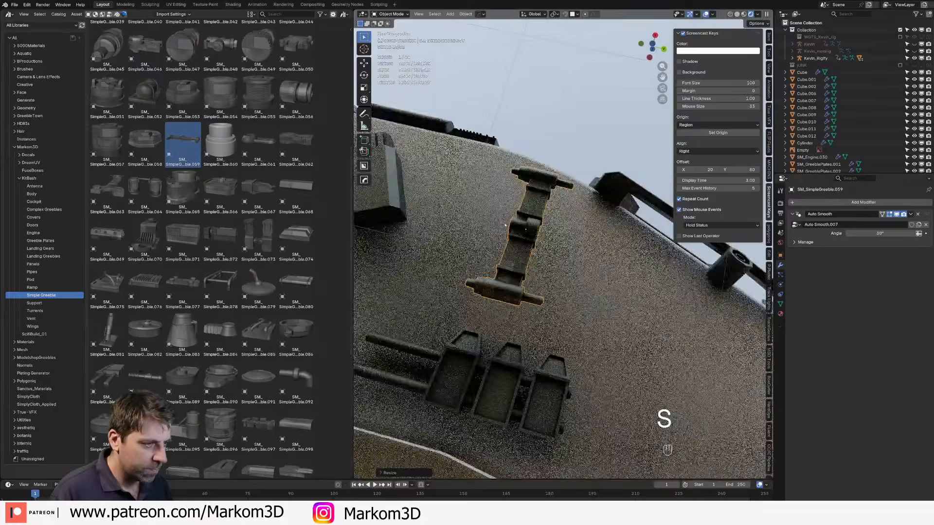
# Step: In the bottom view, move the SM_SimpleGreeble.059 piece behind the three-segment greeble and rotate it to follow the hull
pyautogui.press('KP_7')
pyautogui.press('KP_1')
pyautogui.press('KP_7')
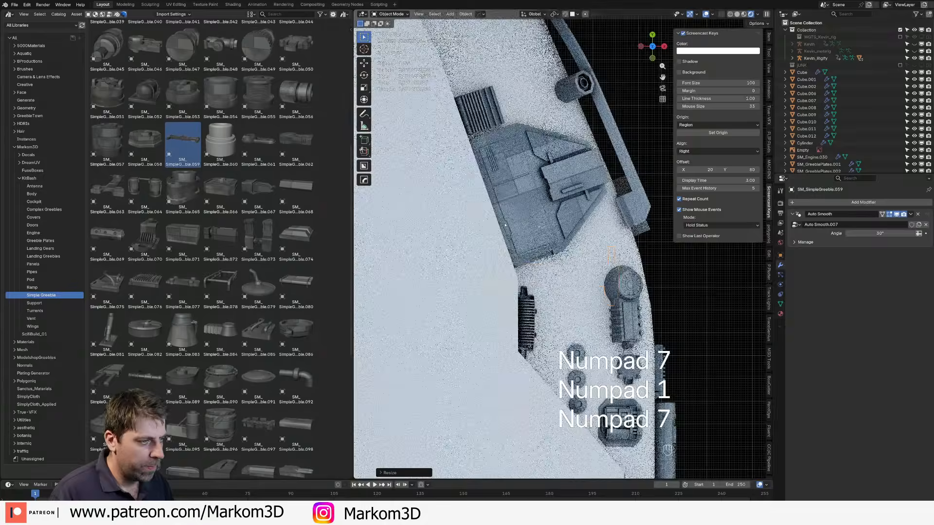
pyautogui.press('ctrl+KP_7')
pyautogui.press('g')
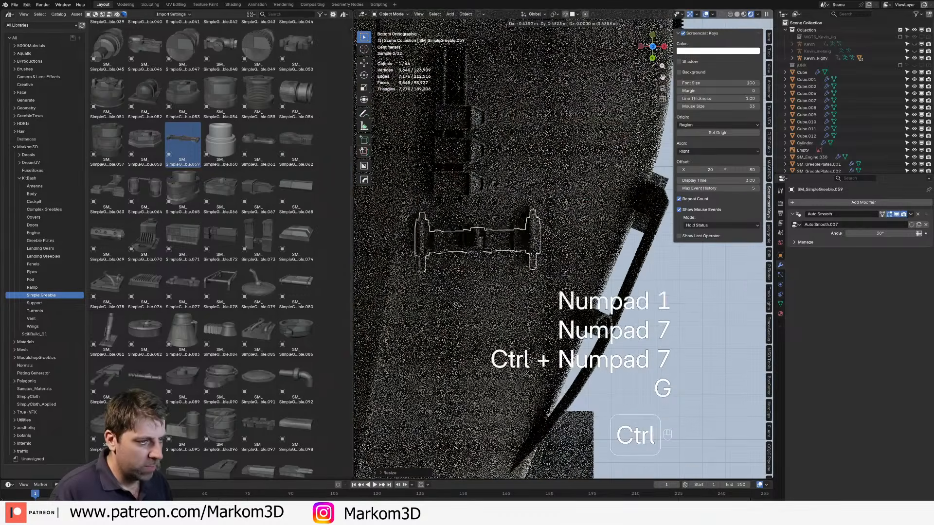
pyautogui.click(525, 288)
pyautogui.press('r')
pyautogui.click(525, 291)
pyautogui.moveTo(525, 291)
pyautogui.mouseDown(button='middle')
pyautogui.moveTo(490, 350)
pyautogui.moveTo(502, 369)
pyautogui.moveTo(494, 390)
pyautogui.moveTo(608, 383)
pyautogui.moveTo(567, 435)
pyautogui.moveTo(605, 433)
pyautogui.moveTo(530, 202)
pyautogui.moveTo(494, 234)
pyautogui.moveTo(487, 286)
pyautogui.moveTo(531, 298)
pyautogui.mouseUp(button='middle')
pyautogui.press('z')
pyautogui.press('c')
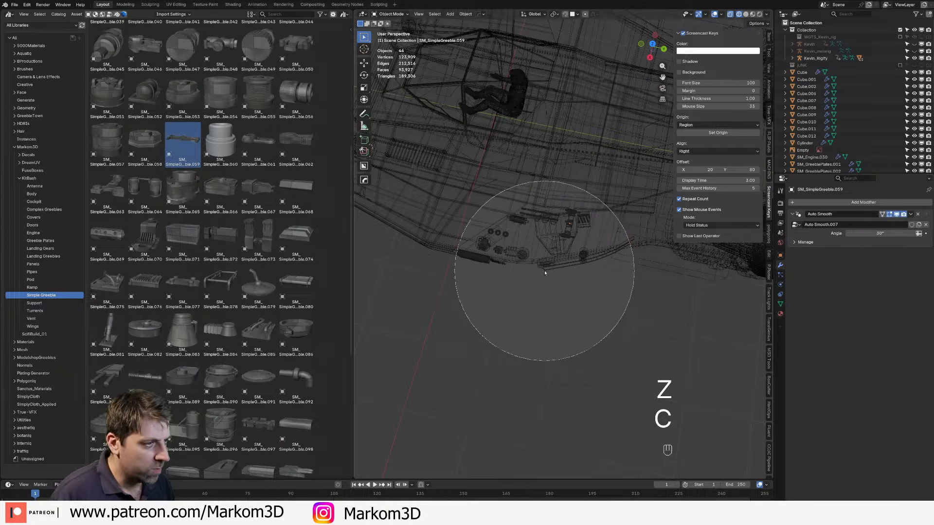
pyautogui.click(547, 272)
pyautogui.keyDown('shift'); pyautogui.click(630, 202); pyautogui.keyUp('shift')
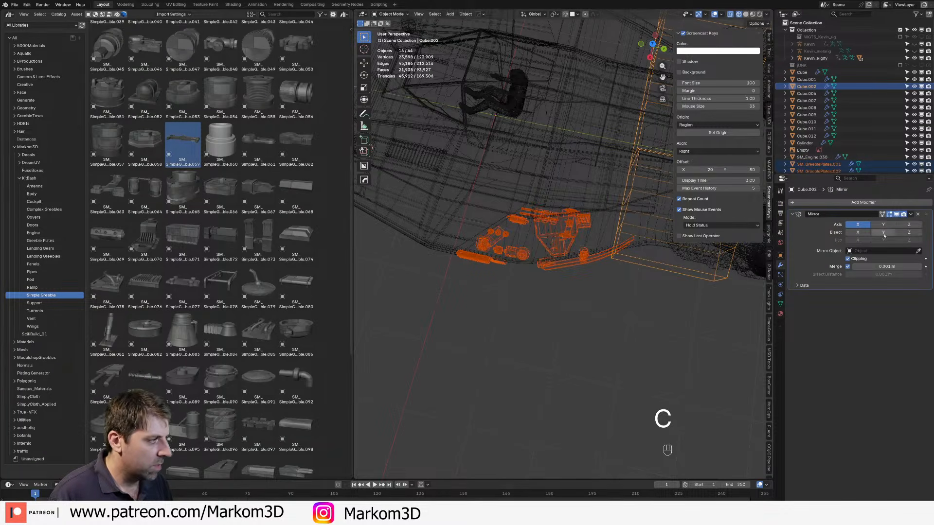
pyautogui.click(781, 314)
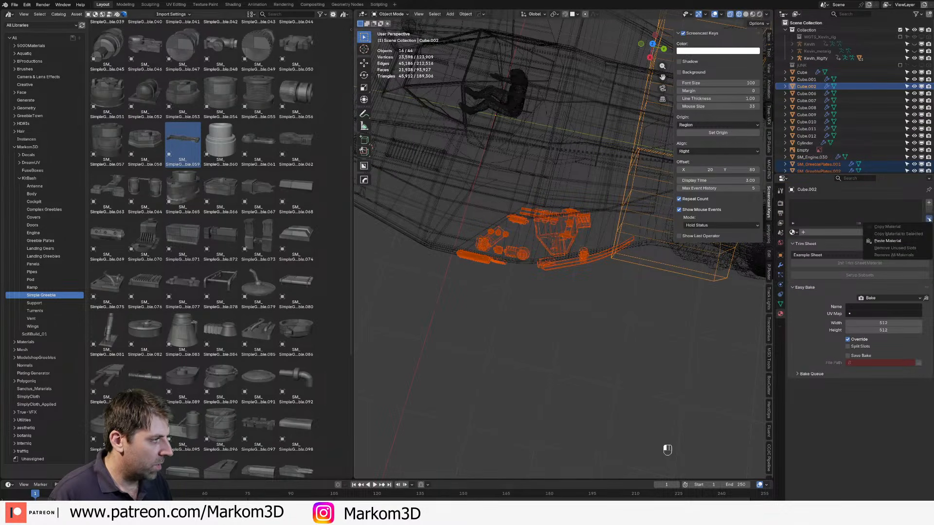
pyautogui.click(517, 368)
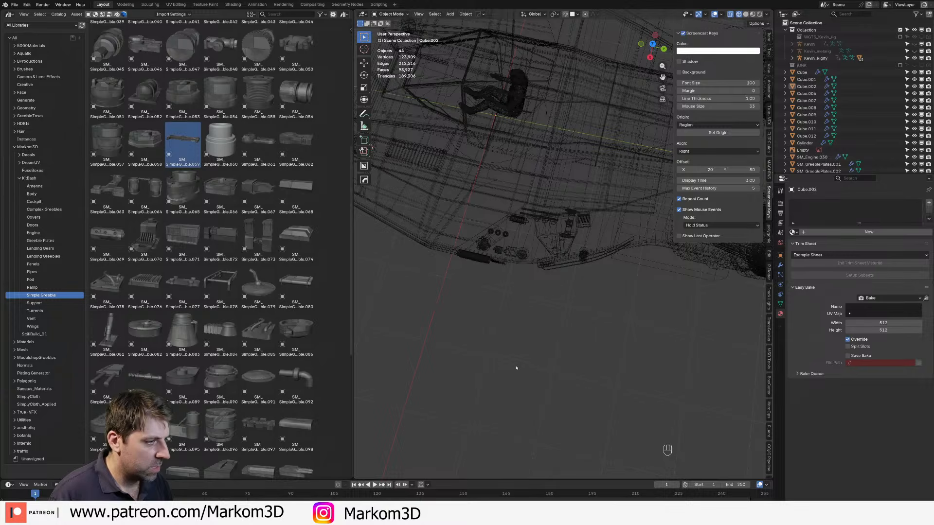
# Step: Switch the viewport to solid shading and assign the Mat_Grey material to the engine housing block Cube.002
pyautogui.keyDown('shift'); pyautogui.moveTo(483, 243); pyautogui.dragTo(582, 282, button='middle'); pyautogui.keyUp('shift')
pyautogui.moveTo(582, 282); pyautogui.dragTo(642, 268, button='middle')
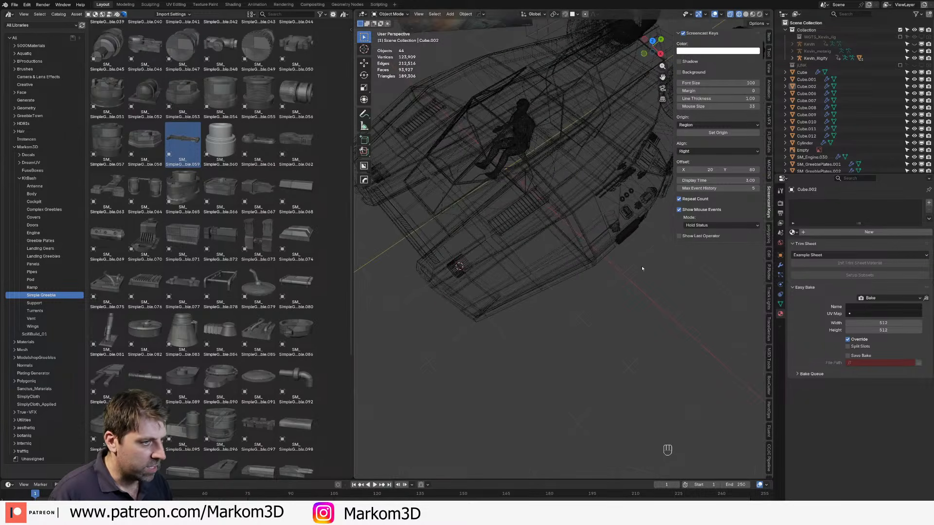
pyautogui.moveTo(471, 294); pyautogui.dragTo(486, 279, button='middle')
pyautogui.click(488, 277)
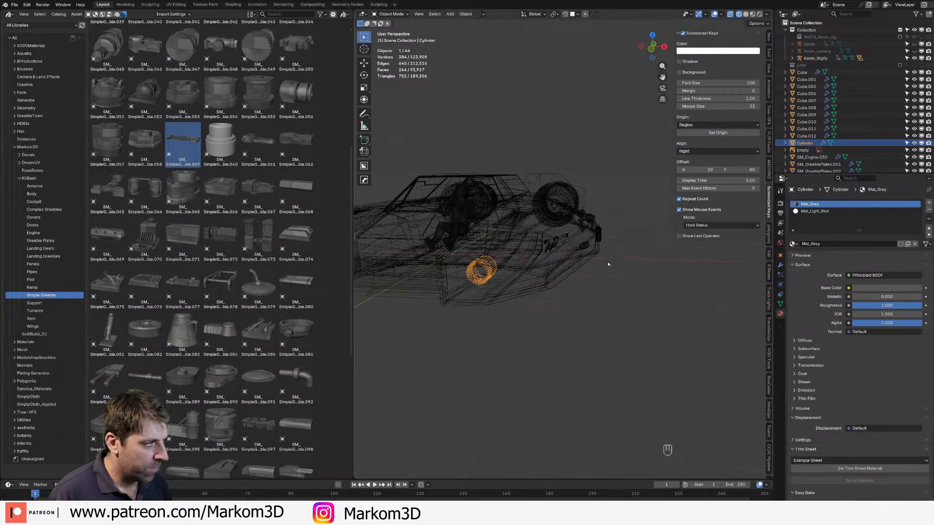
pyautogui.moveTo(608, 264); pyautogui.dragTo(445, 291, button='middle')
pyautogui.press('z')
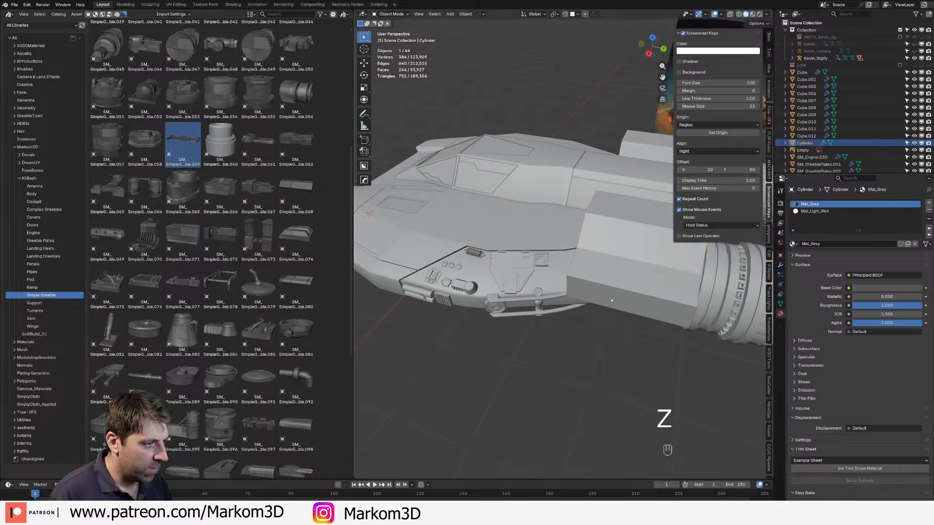
pyautogui.click(598, 313)
pyautogui.click(792, 232)
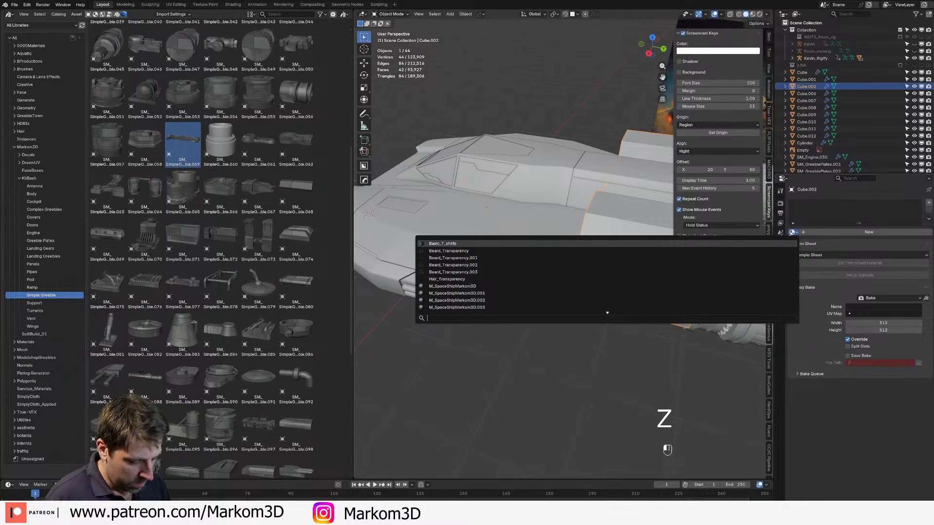
pyautogui.press('Return')
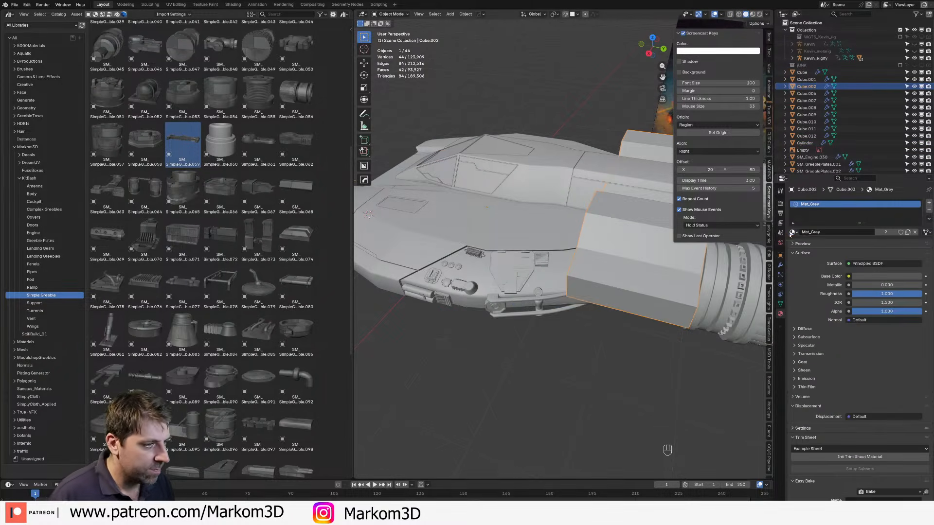
# Step: Select the engines and side greebles in wireframe view and copy the engine housing's Mat_Grey material to all of them
pyautogui.click(494, 303)
pyautogui.moveTo(525, 315); pyautogui.dragTo(527, 333, button='middle')
pyautogui.press('c')
pyautogui.moveTo(527, 333); pyautogui.dragTo(519, 326)
pyautogui.rightClick(573, 326)
pyautogui.keyDown('shift'); pyautogui.moveTo(637, 335); pyautogui.dragTo(559, 337, button='middle'); pyautogui.keyUp('shift')
pyautogui.press('c')
pyautogui.click(663, 302)
pyautogui.rightClick(635, 317)
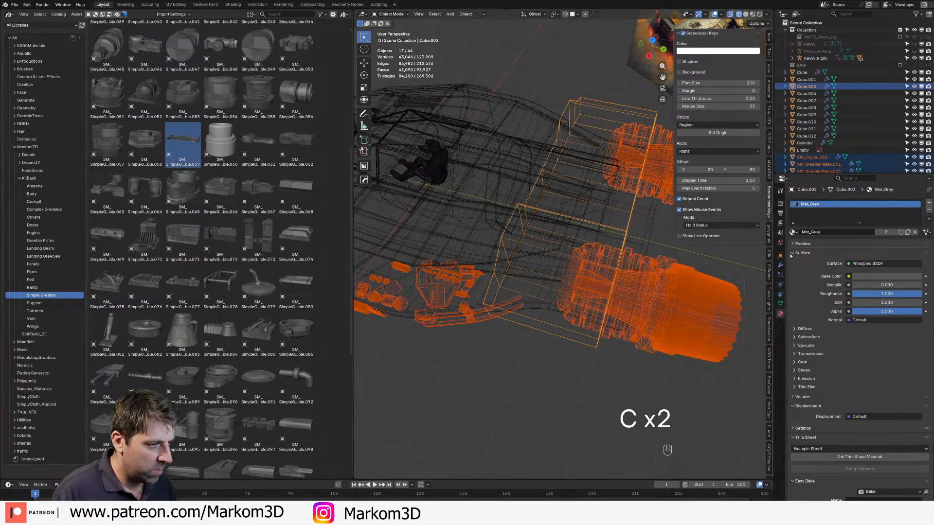
pyautogui.click(927, 219)
pyautogui.scroll(-2, 491, 361)
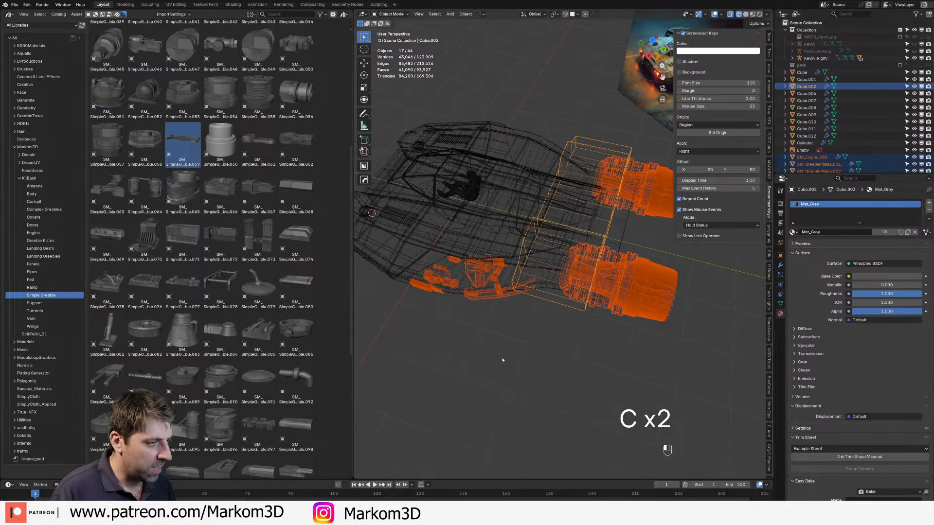
pyautogui.click(502, 359)
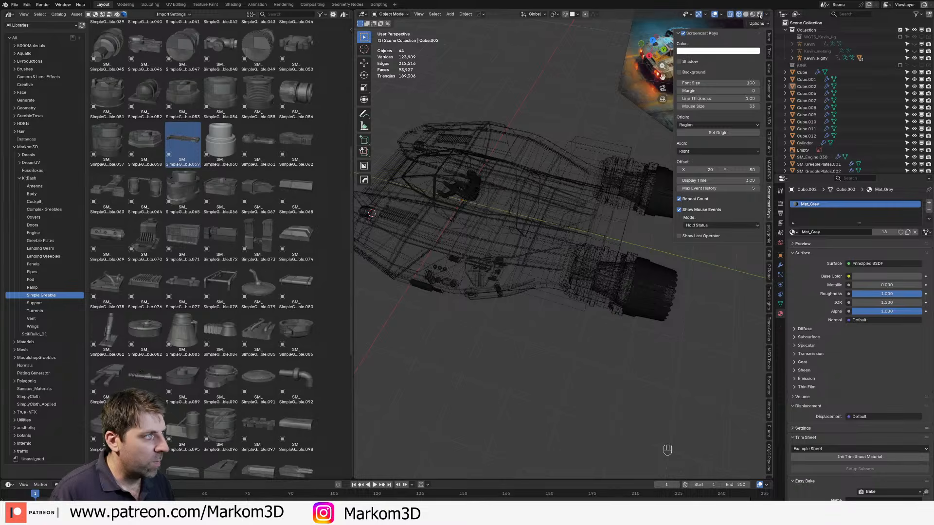
# Step: Switch the viewport to rendered shading and assign the Mat_Grey material to the side recess hull piece Cube.001
pyautogui.click(759, 15)
pyautogui.moveTo(510, 292); pyautogui.dragTo(569, 258, button='middle')
pyautogui.scroll(4, 586, 395)
pyautogui.moveTo(585, 395); pyautogui.dragTo(586, 344, button='middle')
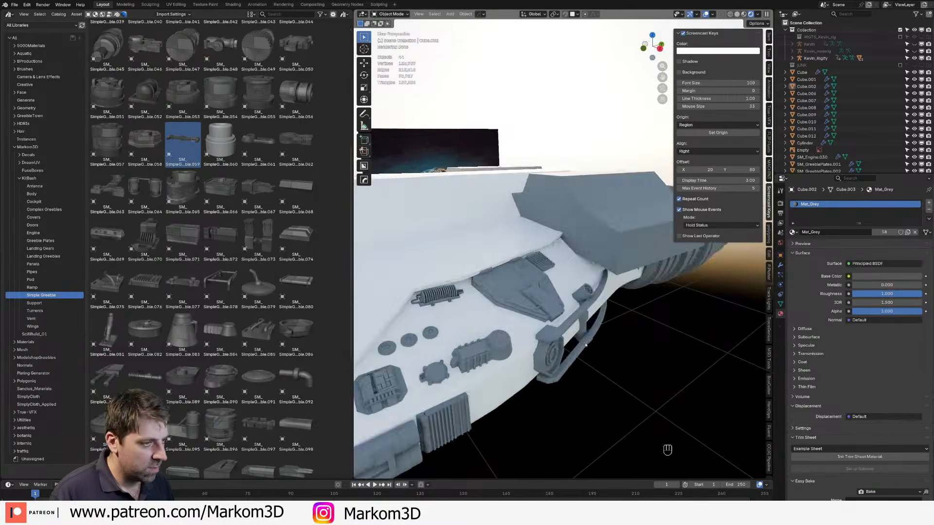
pyautogui.click(586, 344)
pyautogui.click(793, 232)
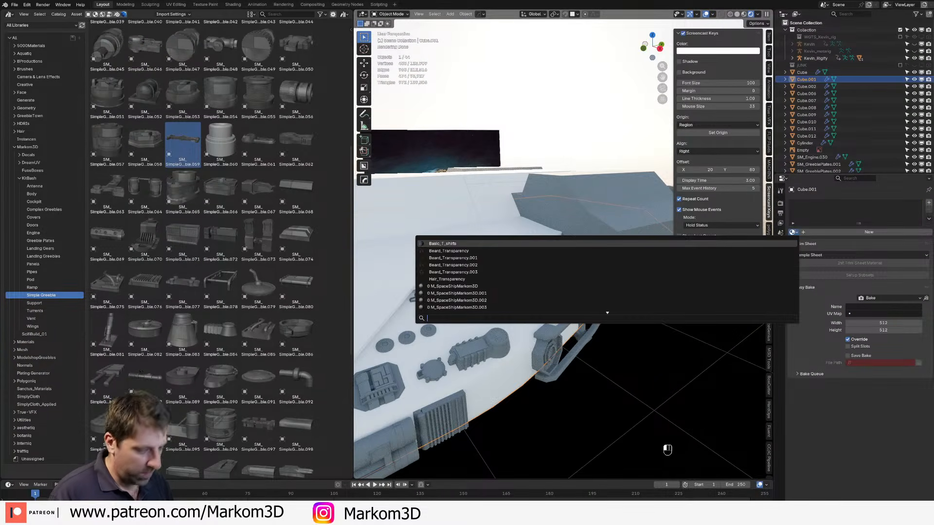
pyautogui.press('Return')
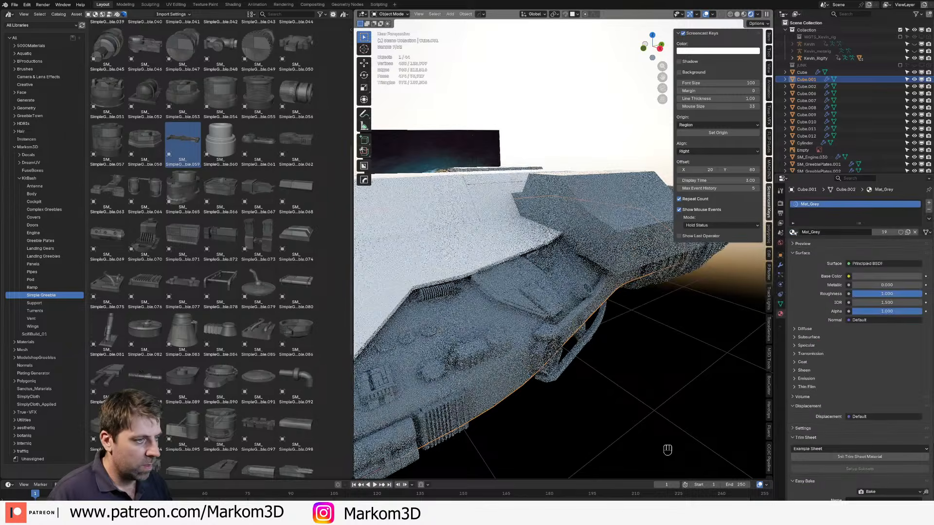
# Step: Assign the existing Mat_Grey material to the outer hull shell Cube.006
pyautogui.scroll(-3, 584, 421)
pyautogui.click(584, 421)
pyautogui.click(454, 280)
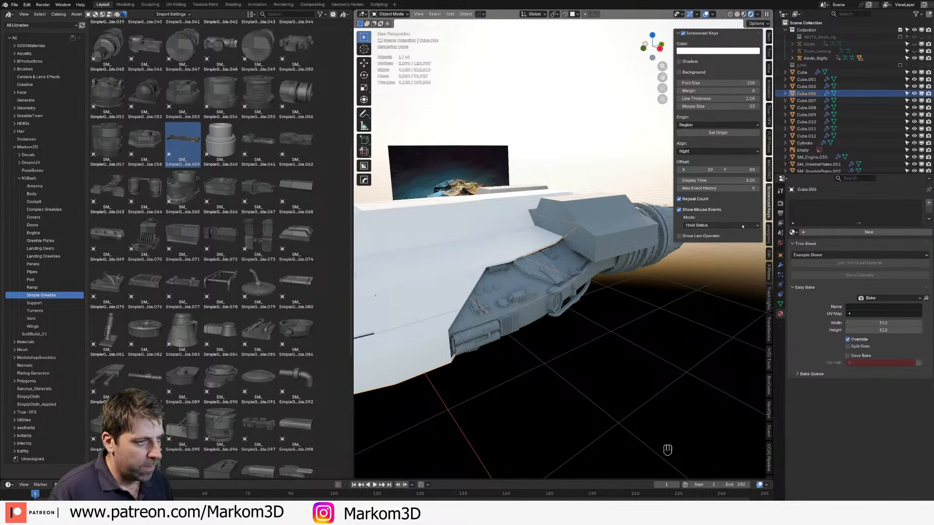
pyautogui.click(793, 232)
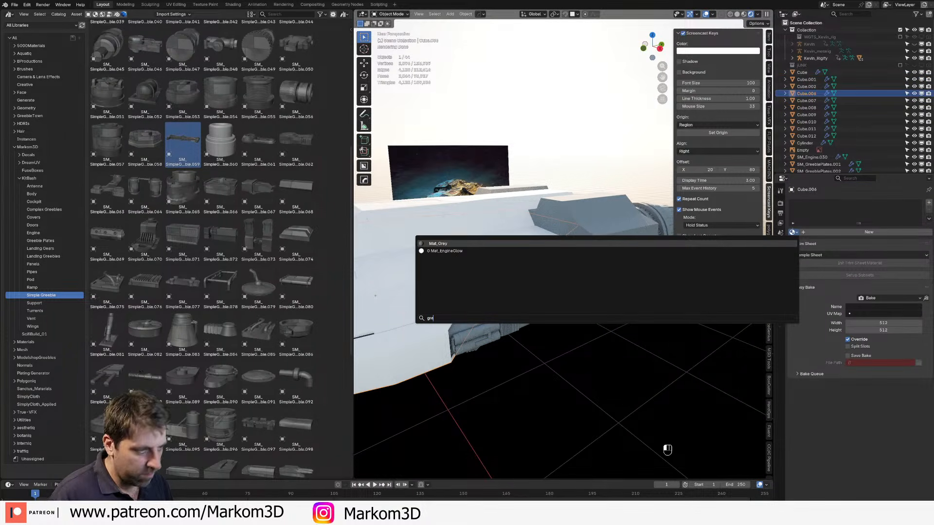
pyautogui.click(483, 246)
pyautogui.scroll(-2, 515, 340)
pyautogui.click(504, 352)
# Step: Assign the Mat_Grey material to Cube.008, the vent piece on the upper hull
pyautogui.moveTo(505, 352); pyautogui.dragTo(566, 341, button='middle')
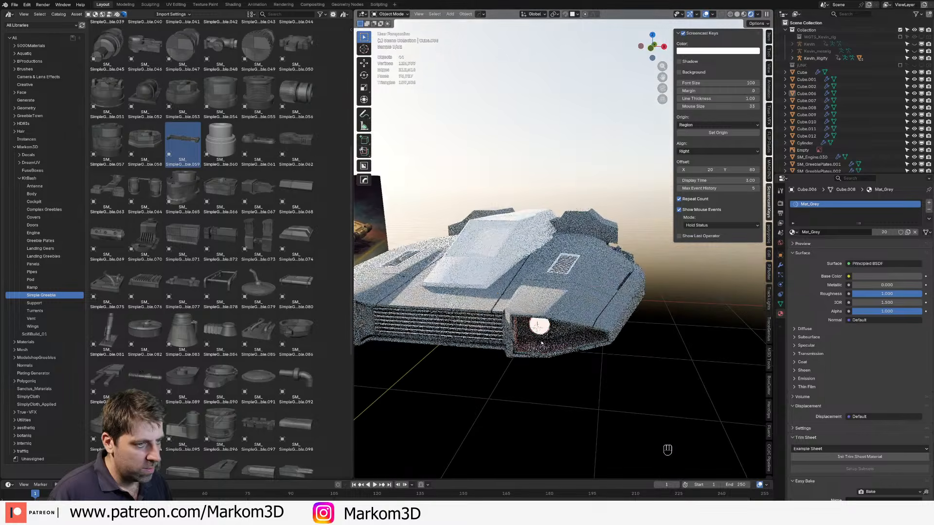
pyautogui.click(565, 268)
pyautogui.moveTo(566, 267); pyautogui.dragTo(557, 274, button='middle')
pyautogui.click(794, 232)
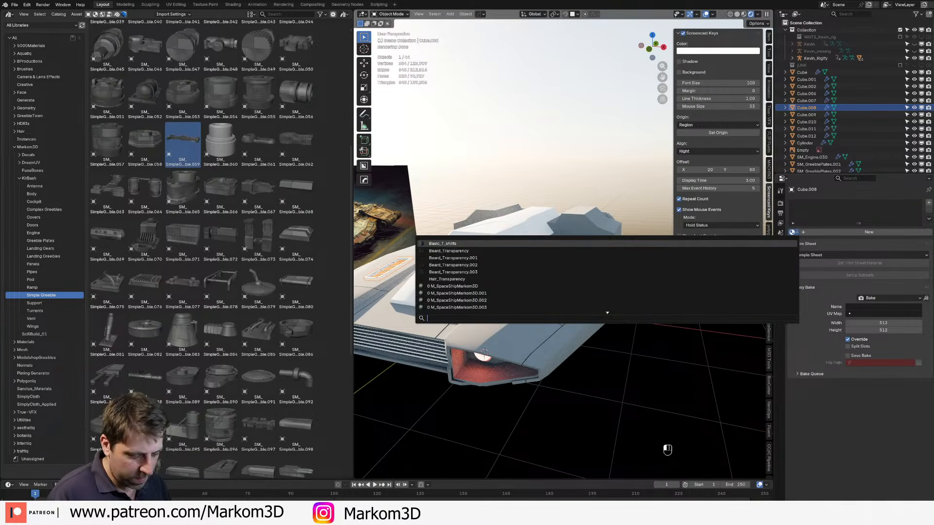
pyautogui.click(729, 244)
pyautogui.click(667, 352)
pyautogui.moveTo(666, 352); pyautogui.dragTo(586, 350, button='middle')
pyautogui.scroll(3, 585, 350)
pyautogui.keyDown('shift'); pyautogui.moveTo(473, 348); pyautogui.dragTo(510, 335, button='middle'); pyautogui.keyUp('shift')
pyautogui.scroll(1, 503, 311)
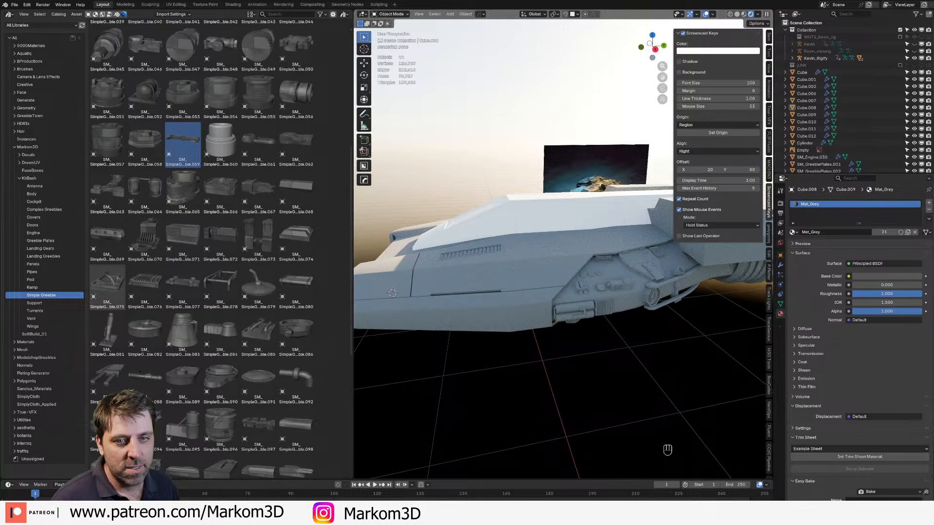
pyautogui.keyDown('shift'); pyautogui.moveTo(641, 328); pyautogui.dragTo(600, 332, button='middle'); pyautogui.keyUp('shift')
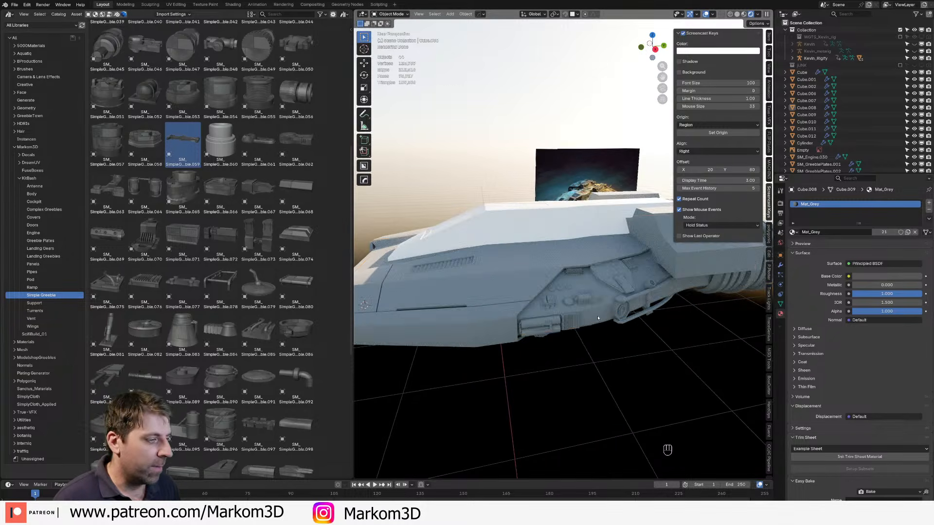
# Step: In Edit Mode on Cube.001, add a lengthwise loop cut across the side recess wall near the round greebles
pyautogui.click(591, 302)
pyautogui.scroll(3, 592, 312)
pyautogui.press('Tab')
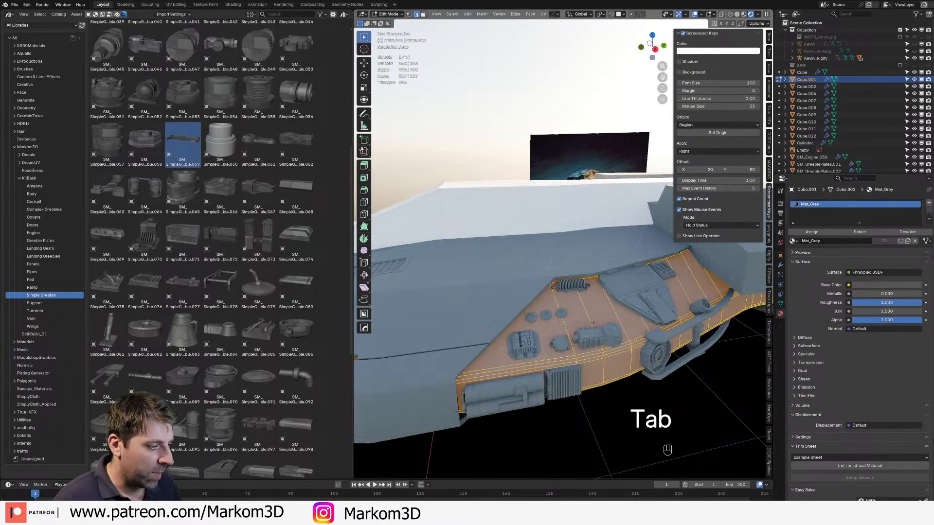
pyautogui.press('3')
pyautogui.click(582, 317)
pyautogui.keyDown('shift'); pyautogui.moveTo(583, 318); pyautogui.dragTo(565, 317, button='middle'); pyautogui.keyUp('shift')
pyautogui.keyDown('shift'); pyautogui.click(576, 315); pyautogui.keyUp('shift')
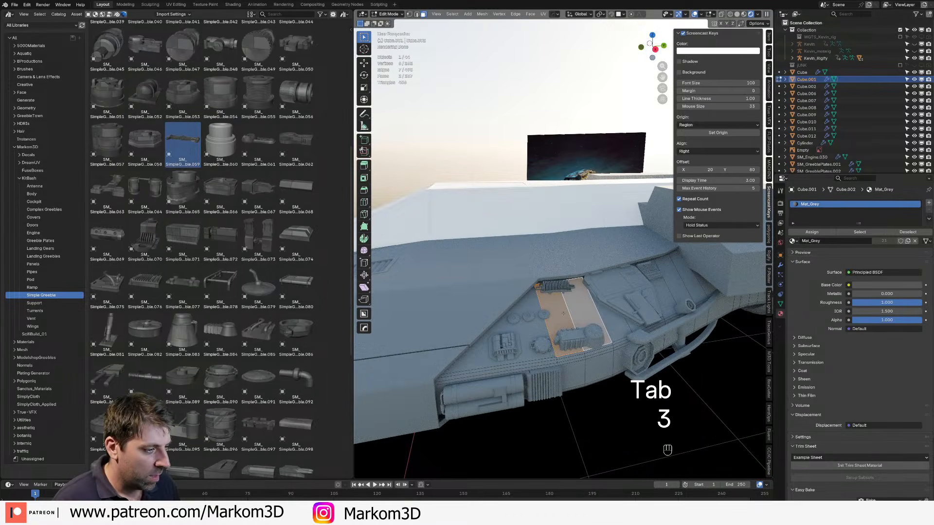
pyautogui.scroll(2, 563, 313)
pyautogui.hotkey('ctrl', 'r')
pyautogui.click(556, 326)
pyautogui.click(558, 328)
pyautogui.hotkey('ctrl', 'r')
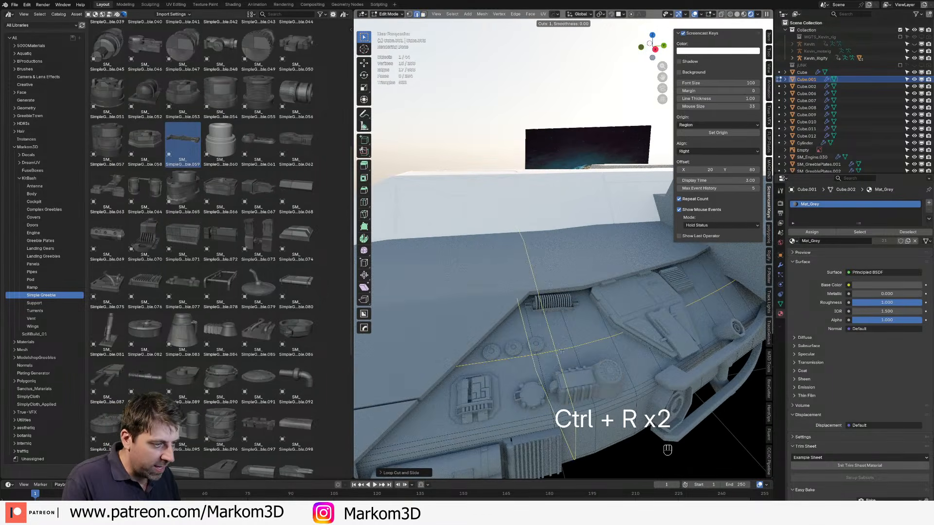
pyautogui.click(561, 351)
pyautogui.click(559, 354)
pyautogui.hotkey('ctrl', 'z')
# Step: Add a second lengthwise loop cut along the side recess wall and select two narrow faces above the box-shaped greeble
pyautogui.hotkey('ctrl', 'r')
pyautogui.click(542, 340)
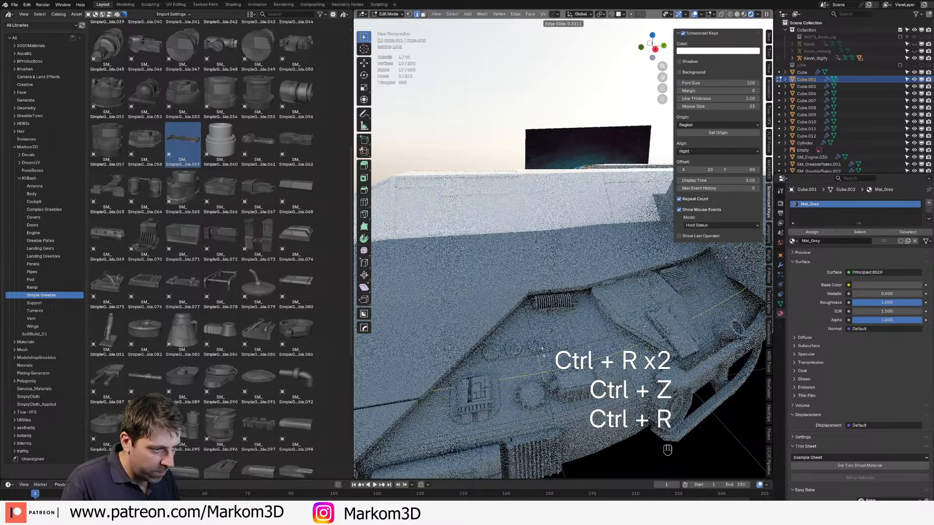
pyautogui.click(542, 351)
pyautogui.scroll(-3, 542, 351)
pyautogui.keyDown('shift'); pyautogui.moveTo(544, 351); pyautogui.dragTo(610, 344, button='middle'); pyautogui.keyUp('shift')
pyautogui.scroll(3, 612, 344)
pyautogui.press('3')
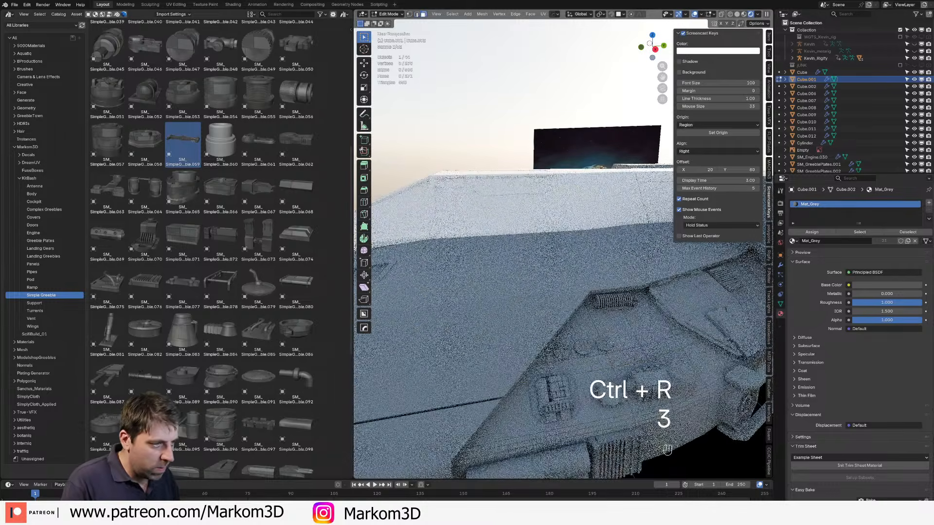
pyautogui.click(628, 358)
pyautogui.keyDown('shift'); pyautogui.click(668, 343); pyautogui.keyUp('shift')
# Step: Extrude the two selected faces inward to form a narrow slot, adjusting its floor with Shrink/Fatten and a slight scale-down
pyautogui.keyDown('shift'); pyautogui.moveTo(668, 343); pyautogui.dragTo(451, 242, button='middle'); pyautogui.keyUp('shift')
pyautogui.scroll(2, 639, 312)
pyautogui.moveTo(352, 251); pyautogui.dragTo(80, 251)
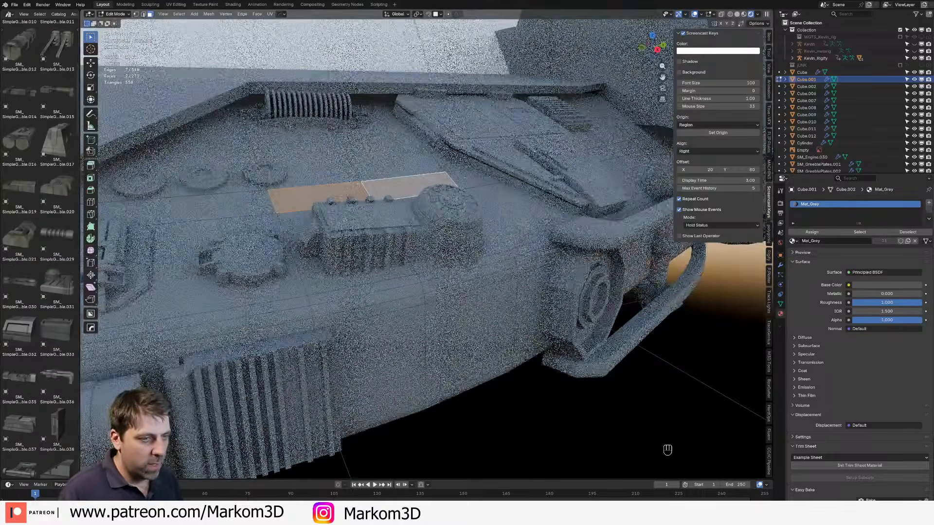
pyautogui.press('KP_Decimal')
pyautogui.scroll(-4, 423, 248)
pyautogui.press('e')
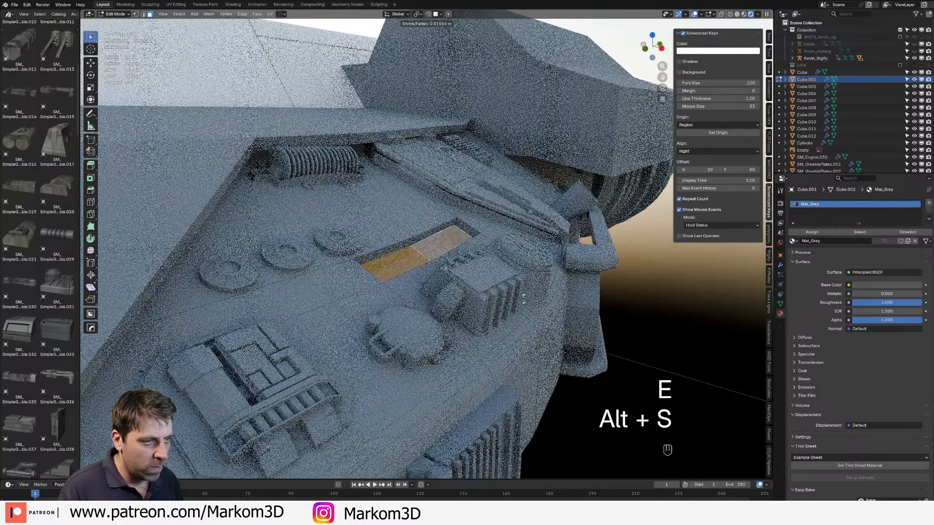
pyautogui.hotkey('alt', 's')
pyautogui.press('s')
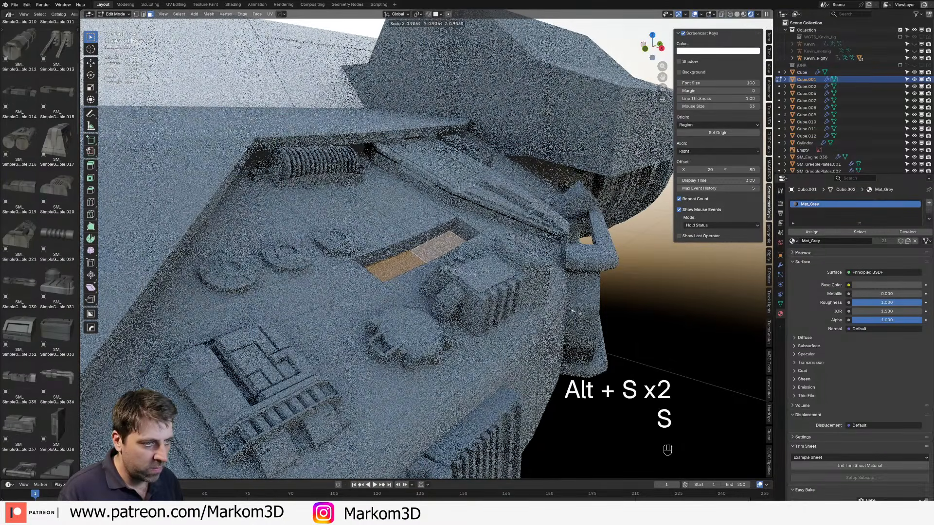
pyautogui.click(541, 300)
pyautogui.moveTo(518, 316); pyautogui.dragTo(493, 301, button='middle')
pyautogui.scroll(-4, 493, 302)
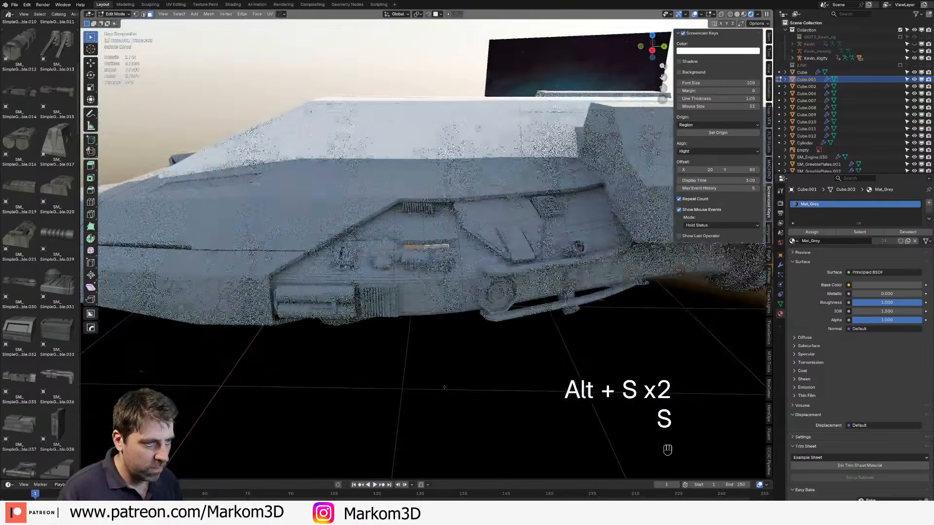
pyautogui.press('Tab')
# Step: Inset the two hull faces between the ribbed greeble and the octagonal piece, and extrude them inward into a rectangular recess
pyautogui.moveTo(479, 348); pyautogui.dragTo(419, 271, button='middle')
pyautogui.scroll(3, 432, 299)
pyautogui.press('Tab')
pyautogui.press('3')
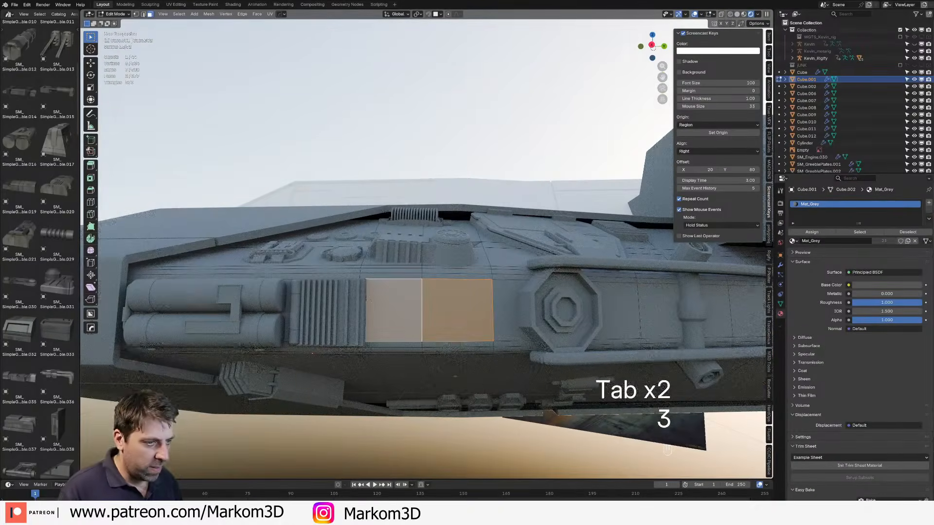
pyautogui.press('i')
pyautogui.moveTo(491, 384); pyautogui.dragTo(473, 377, button='middle')
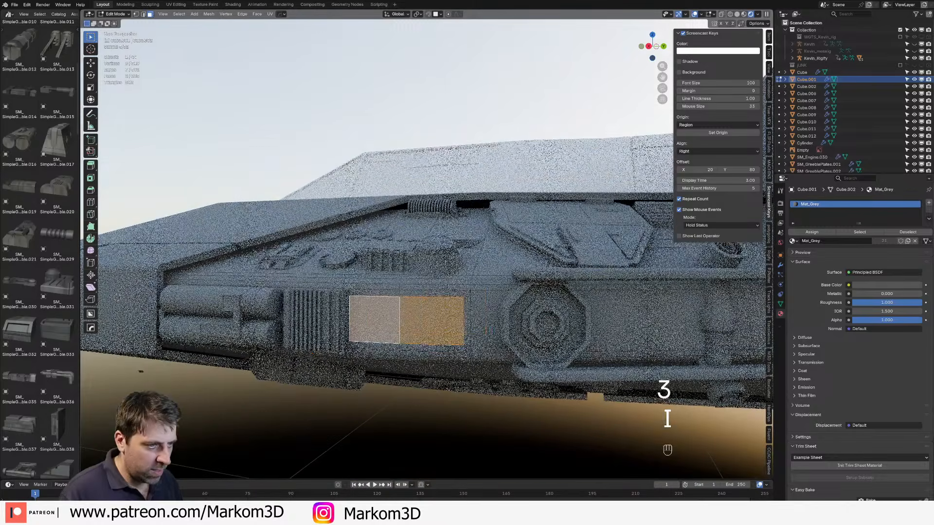
pyautogui.press('e')
pyautogui.press('e')
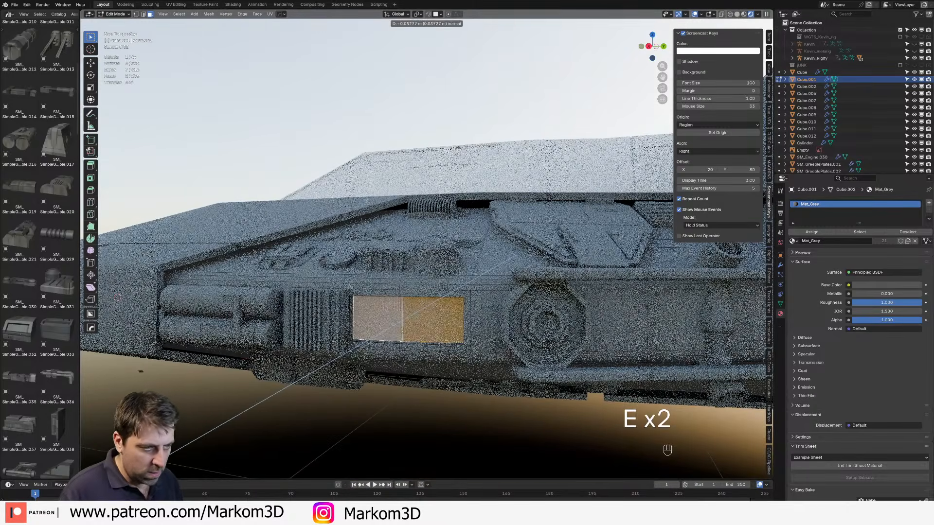
pyautogui.click(454, 385)
# Step: Slide the inner edge of the rectangular recess to slant its end wall, and return to Object Mode
pyautogui.moveTo(455, 385); pyautogui.dragTo(476, 384, button='middle')
pyautogui.press('2')
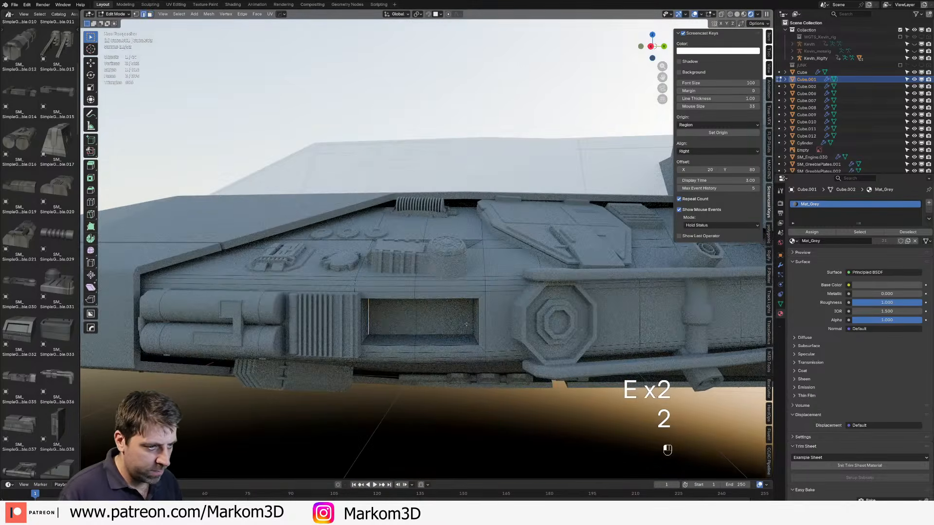
pyautogui.press('g')
pyautogui.press('g')
pyautogui.click(426, 321)
pyautogui.scroll(-5, 466, 372)
pyautogui.press('Tab')
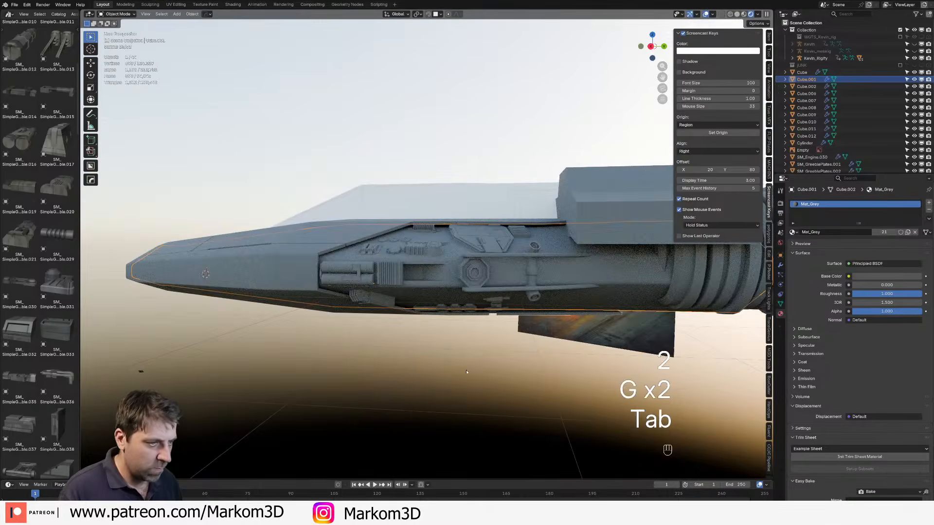
# Step: Add loop cuts to the underside of Cube.001 and select a row of faces beside the three-segment greeble
pyautogui.moveTo(396, 354); pyautogui.dragTo(511, 253, button='middle')
pyautogui.press('Tab')
pyautogui.press('3')
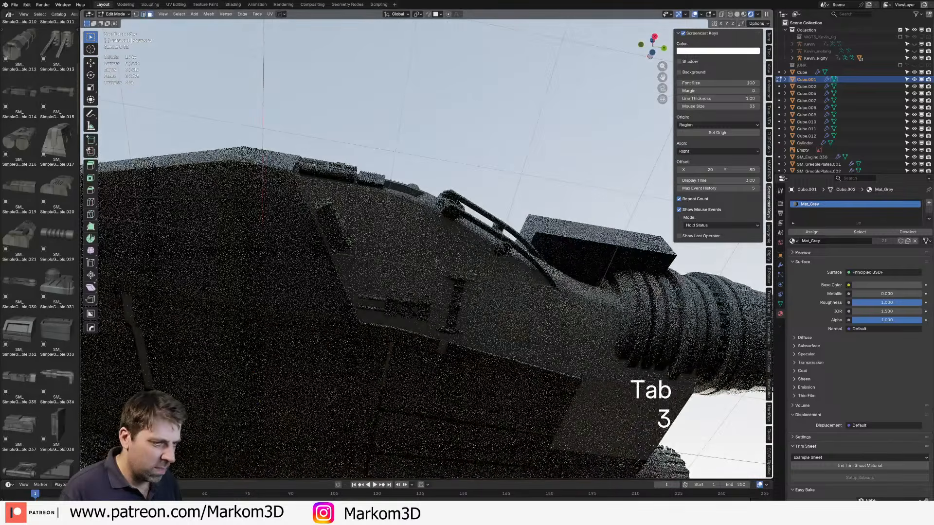
pyautogui.click(428, 275)
pyautogui.keyDown('shift'); pyautogui.moveTo(454, 293); pyautogui.dragTo(440, 274, button='middle'); pyautogui.keyUp('shift')
pyautogui.hotkey('ctrl', 'r')
pyautogui.click(439, 273)
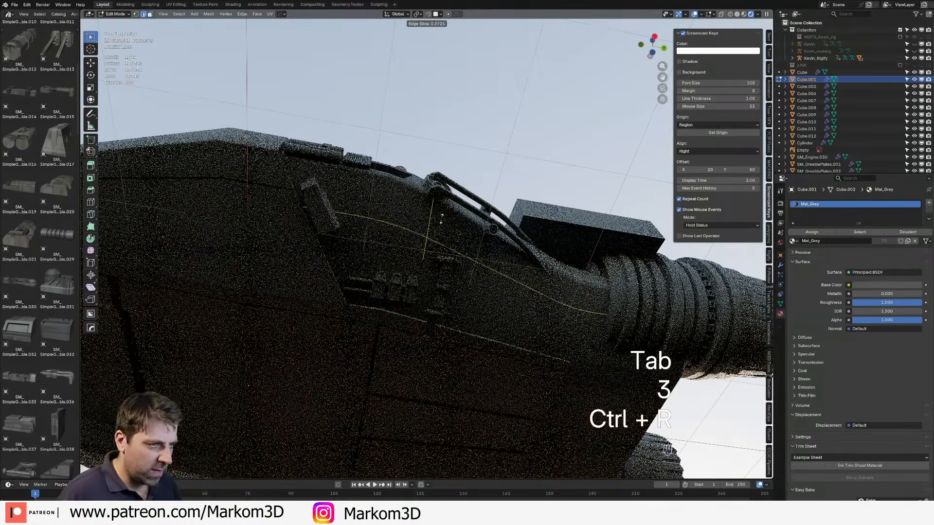
pyautogui.click(442, 244)
pyautogui.hotkey('ctrl', 'r')
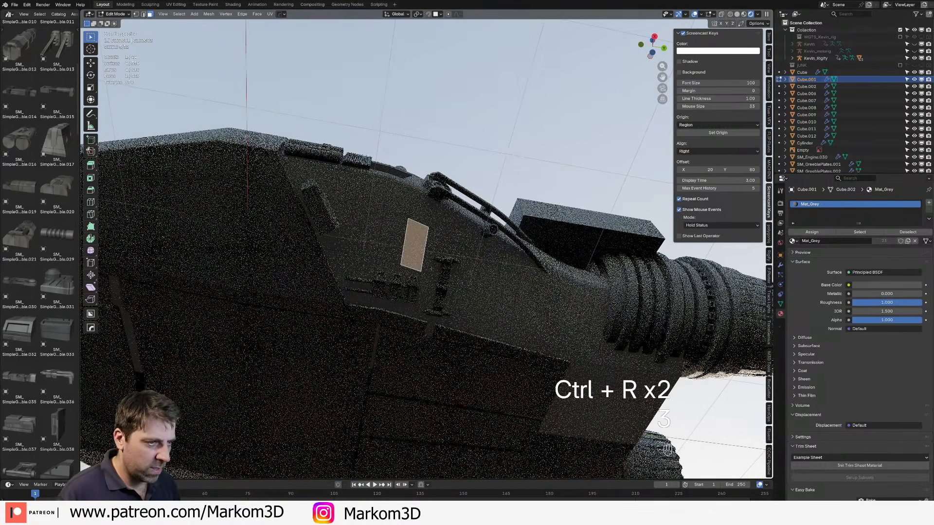
pyautogui.keyDown('shift'); pyautogui.click(437, 264); pyautogui.keyUp('shift')
pyautogui.keyDown('shift'); pyautogui.click(395, 244); pyautogui.keyUp('shift')
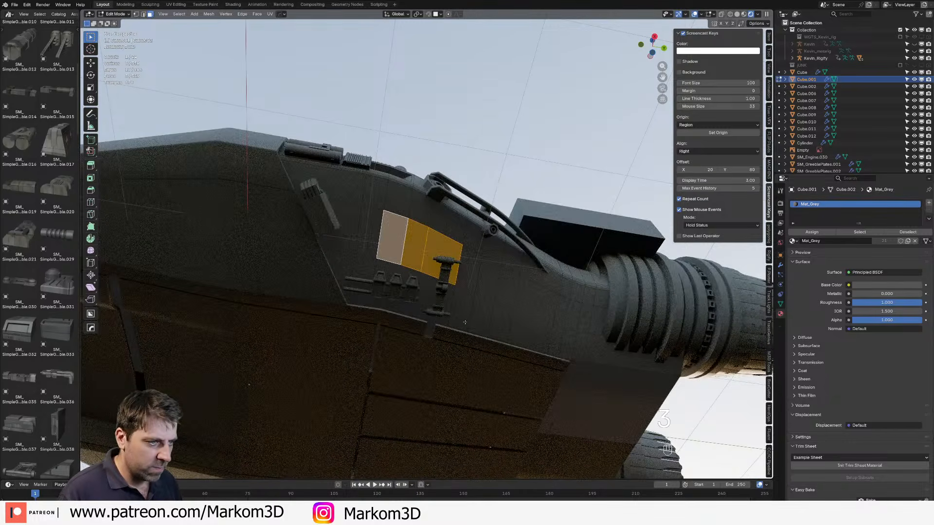
pyautogui.click(367, 240)
# Step: Extrude the selected underside faces inward to form a recess and slide its forward inner edge
pyautogui.press('e')
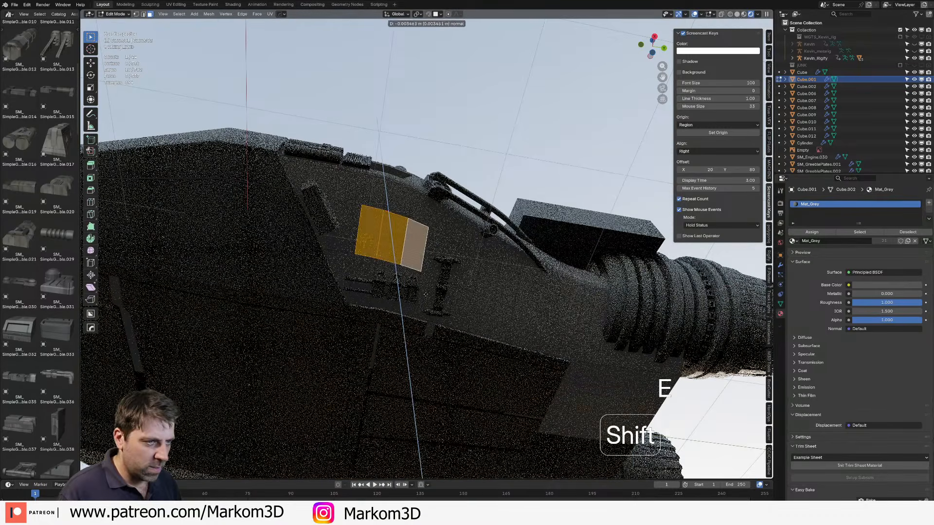
pyautogui.click(438, 252)
pyautogui.moveTo(437, 252); pyautogui.dragTo(431, 244, button='middle')
pyautogui.press('2')
pyautogui.press('g')
pyautogui.press('g')
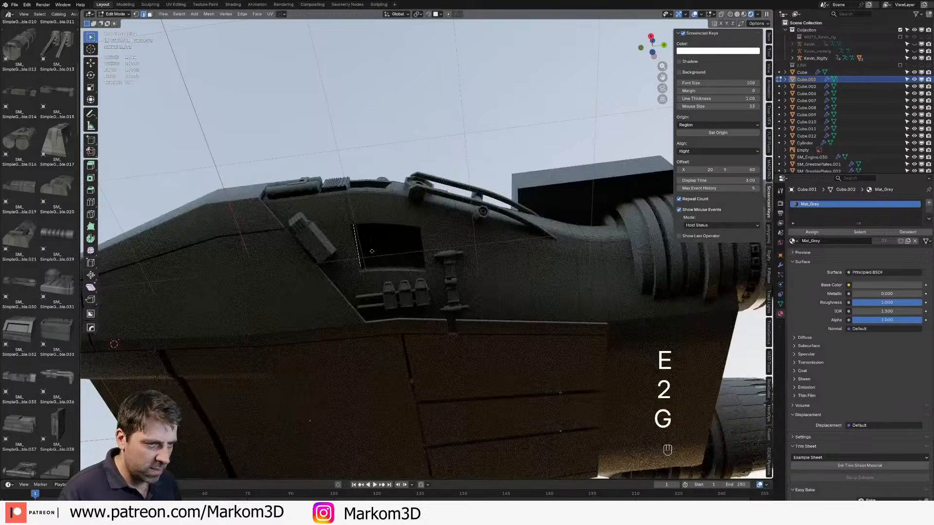
pyautogui.click(431, 245)
# Step: Undo the last edits to the underside recess, edge-slide its inner edge again, and return to Object Mode
pyautogui.scroll(-5, 431, 245)
pyautogui.press('Tab')
pyautogui.click(486, 423)
pyautogui.moveTo(487, 423); pyautogui.dragTo(403, 245, button='middle')
pyautogui.press('Tab')
pyautogui.hotkey('ctrl', 'z')
pyautogui.hotkey('ctrl', 'z')
pyautogui.hotkey('ctrl', 'z')
pyautogui.hotkey('ctrl', 'z')
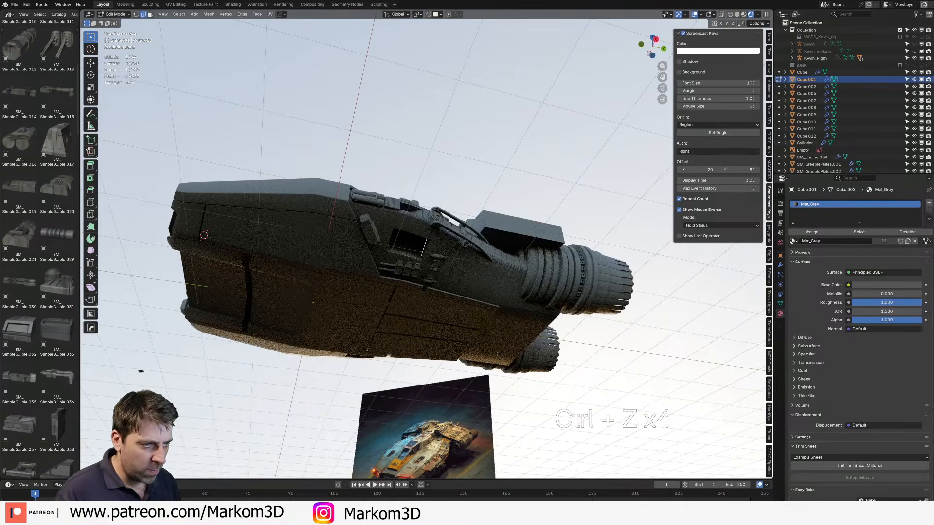
pyautogui.press('g')
pyautogui.press('g')
pyautogui.press('Tab')
pyautogui.moveTo(497, 354); pyautogui.dragTo(532, 418, button='middle')
pyautogui.scroll(5, 415, 292)
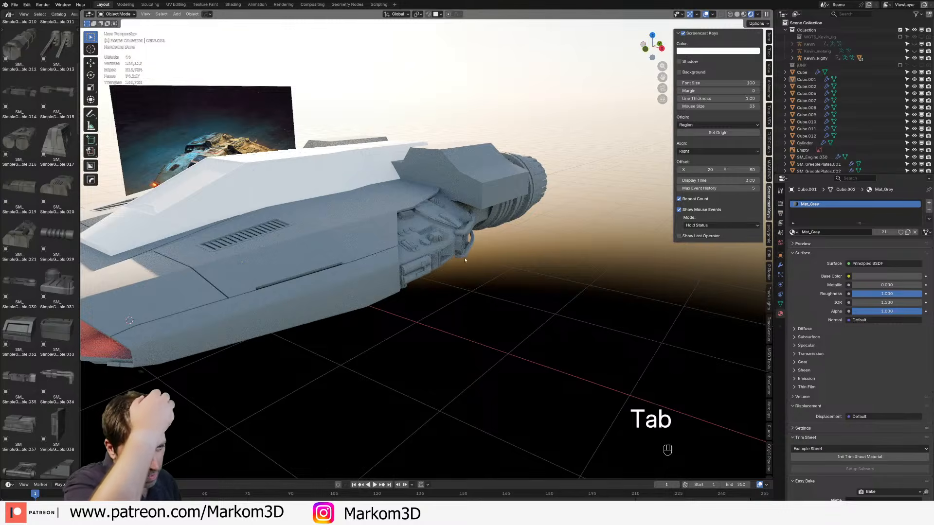
pyautogui.moveTo(465, 260); pyautogui.dragTo(429, 264, button='middle')
pyautogui.scroll(2, 432, 257)
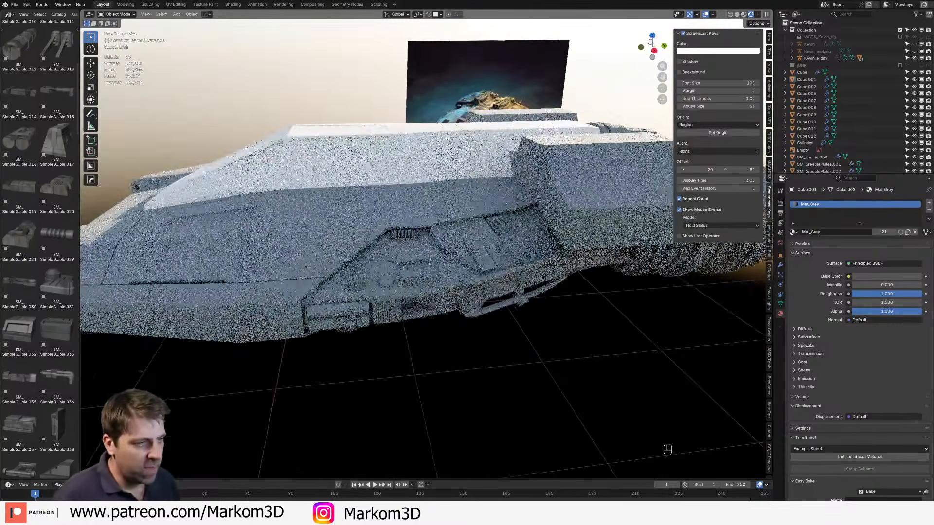
pyautogui.scroll(2, 372, 287)
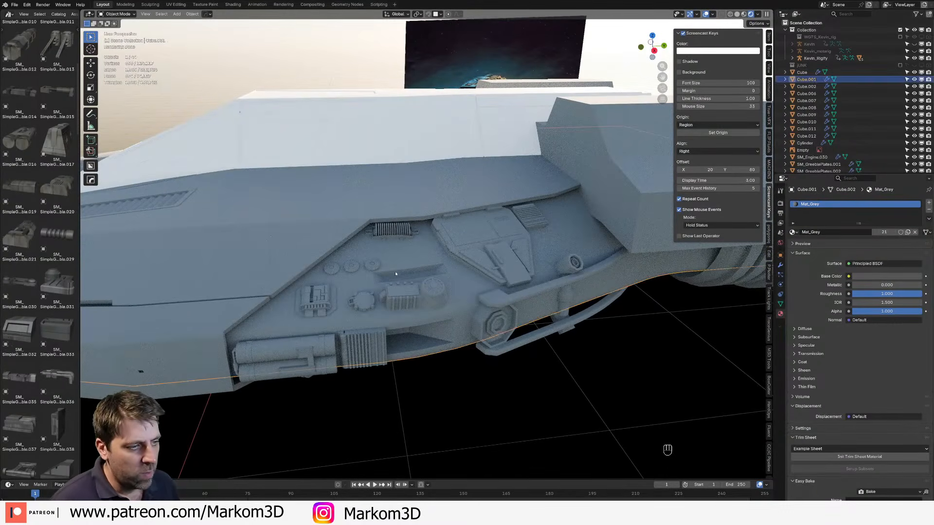
pyautogui.scroll(2, 396, 273)
pyautogui.press('Tab')
pyautogui.keyDown('alt'); pyautogui.click(396, 279); pyautogui.keyUp('alt')
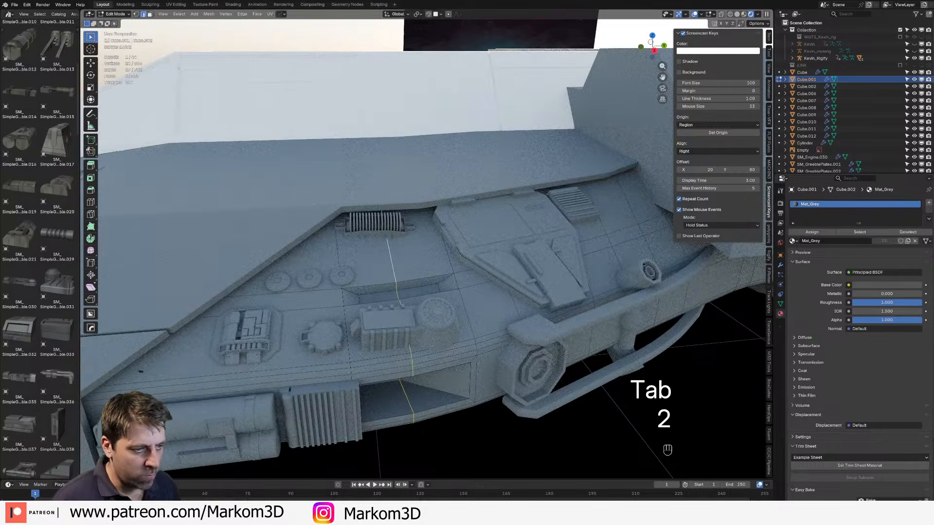
pyautogui.moveTo(396, 279); pyautogui.dragTo(351, 315, button='middle')
pyautogui.click(424, 287)
pyautogui.scroll(-2, 424, 287)
pyautogui.press('Tab')
# Step: Select the faces between the slatted vent and the engine block in Cube.001's side recess and extrude them inward
pyautogui.press('Tab')
pyautogui.press('3')
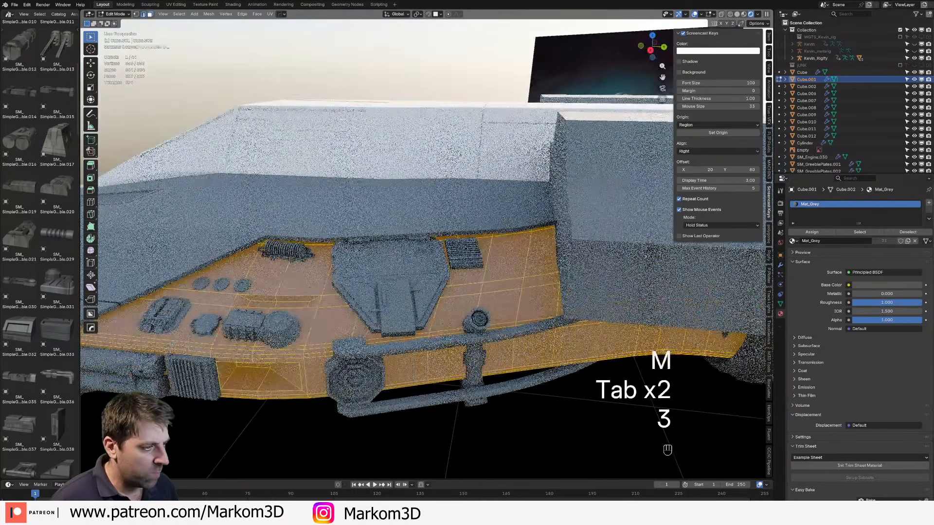
pyautogui.click(464, 291)
pyautogui.click(502, 286)
pyautogui.keyDown('shift'); pyautogui.click(541, 280); pyautogui.keyUp('shift')
pyautogui.click(501, 285)
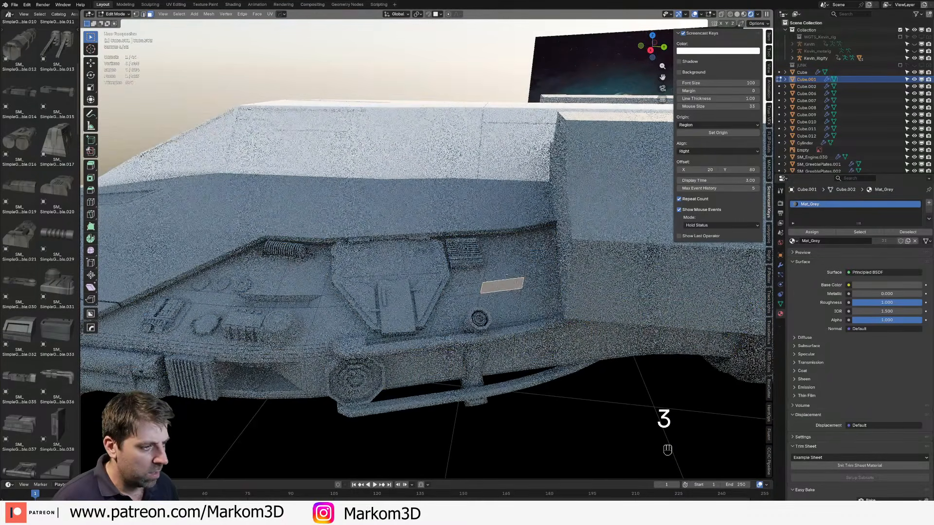
pyautogui.click(507, 258)
pyautogui.press('e')
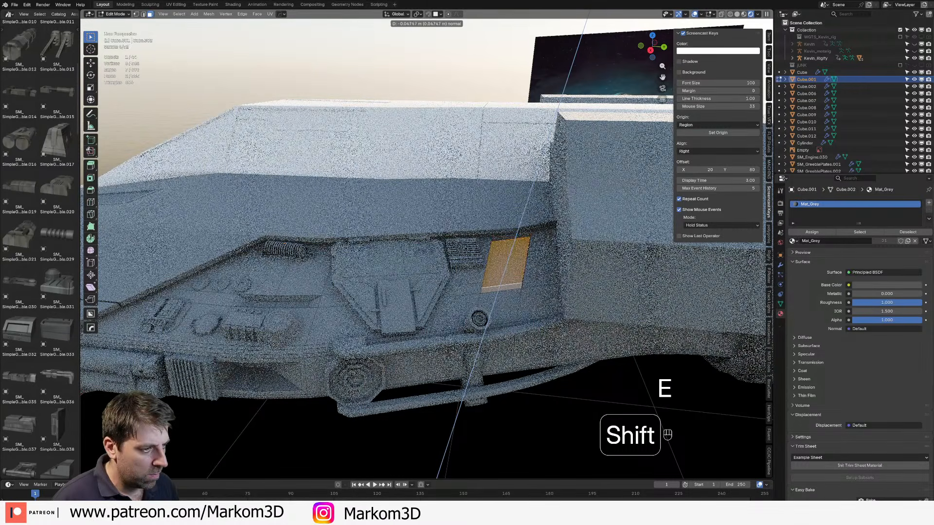
pyautogui.click(504, 278)
# Step: Edge-slide the new recess's rear inner edges to slant its end wall, and return to Object Mode
pyautogui.moveTo(504, 278); pyautogui.dragTo(525, 283, button='middle')
pyautogui.press('2')
pyautogui.click(513, 254)
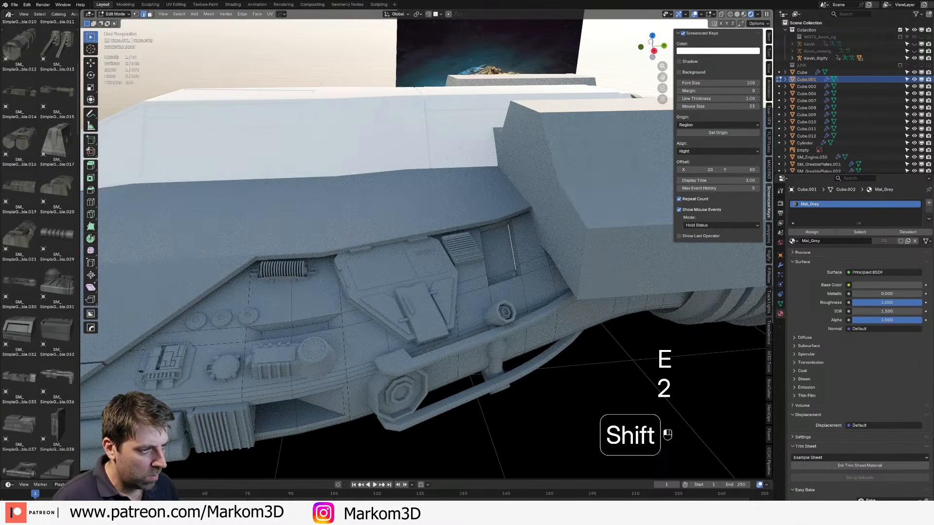
pyautogui.keyDown('shift'); pyautogui.click(513, 274); pyautogui.keyUp('shift')
pyautogui.click(513, 257)
pyautogui.keyDown('shift'); pyautogui.click(516, 273); pyautogui.keyUp('shift')
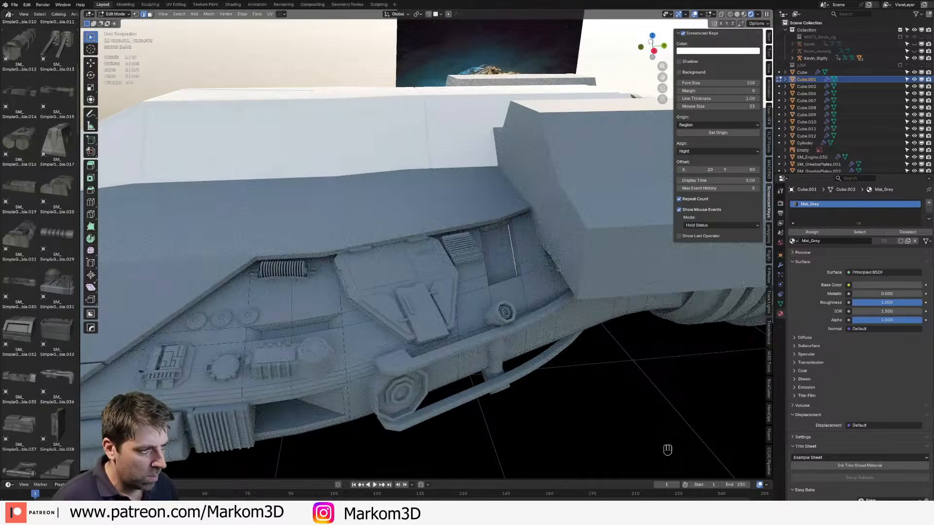
pyautogui.press('g')
pyautogui.press('g')
pyautogui.click(555, 282)
pyautogui.scroll(-3, 554, 292)
pyautogui.press('Tab')
# Step: Select the vertical edge line below the slatted vent in the side recess and bevel it narrowly with 2 segments
pyautogui.moveTo(534, 359)
pyautogui.mouseDown(button='middle')
pyautogui.moveTo(501, 323)
pyautogui.moveTo(534, 340)
pyautogui.mouseUp(button='middle')
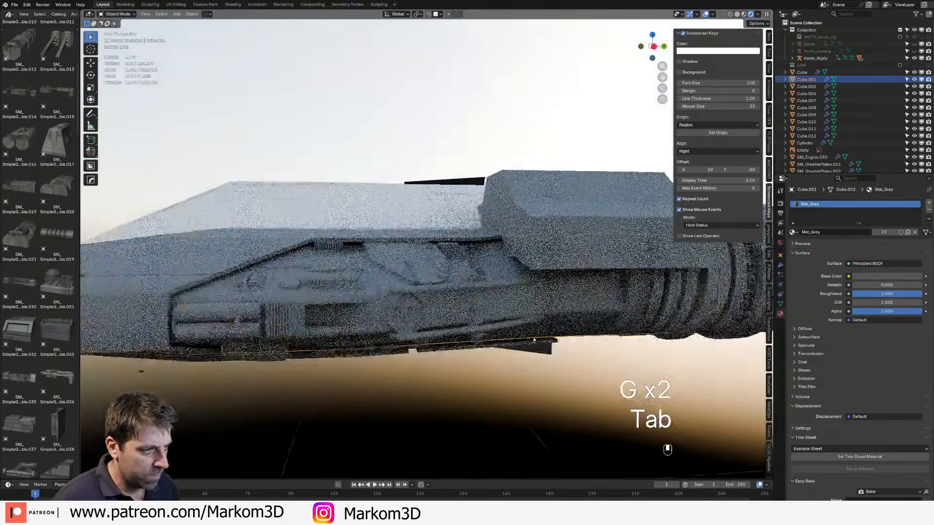
pyautogui.scroll(-5, 533, 340)
pyautogui.moveTo(413, 340); pyautogui.dragTo(410, 322, button='middle')
pyautogui.scroll(3, 429, 365)
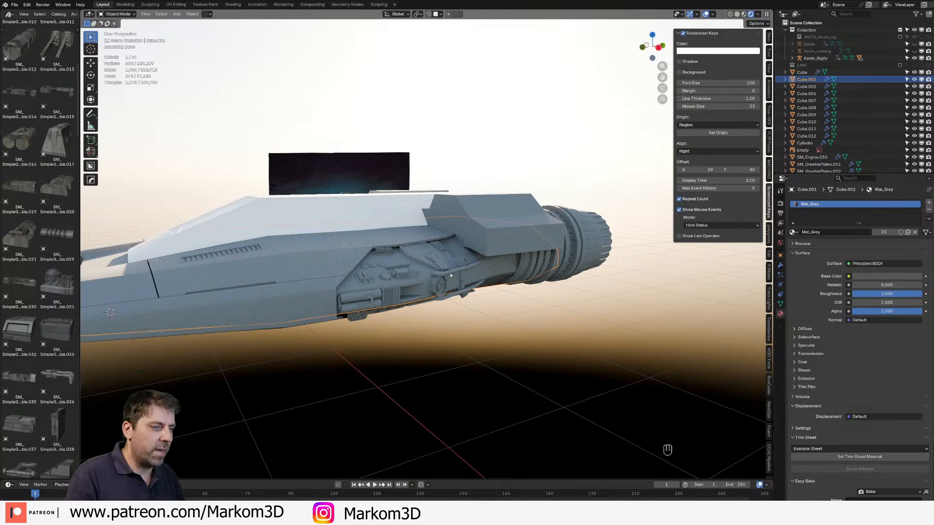
pyautogui.moveTo(439, 293); pyautogui.dragTo(434, 318, button='middle')
pyautogui.press('Tab')
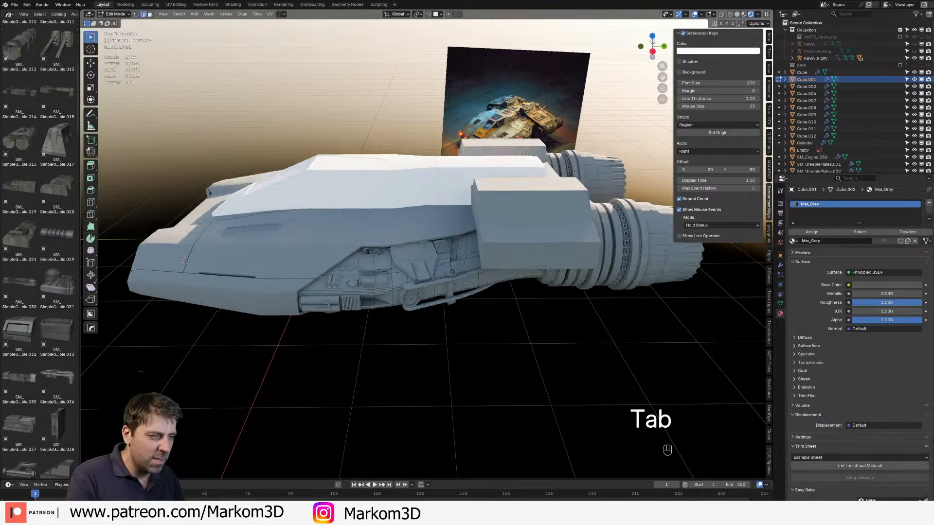
pyautogui.press('2')
pyautogui.moveTo(440, 276); pyautogui.dragTo(475, 383, button='middle')
pyautogui.scroll(2, 476, 384)
pyautogui.hotkey('ctrl', 'b')
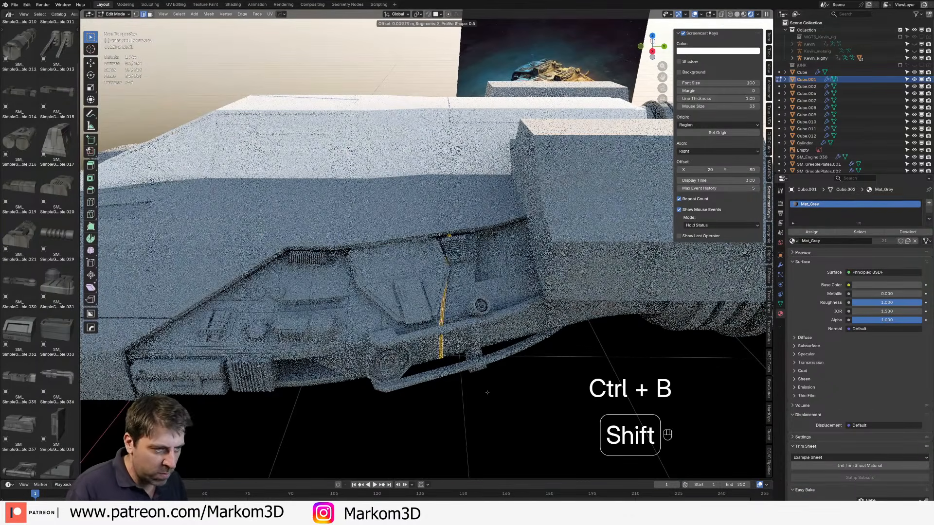
pyautogui.click(486, 390)
# Step: Reduce the selection to the bevel's middle edges, sink them with Shrink/Fatten, rip them, and return to Object Mode
pyautogui.press('ctrl+KP_Subtract')
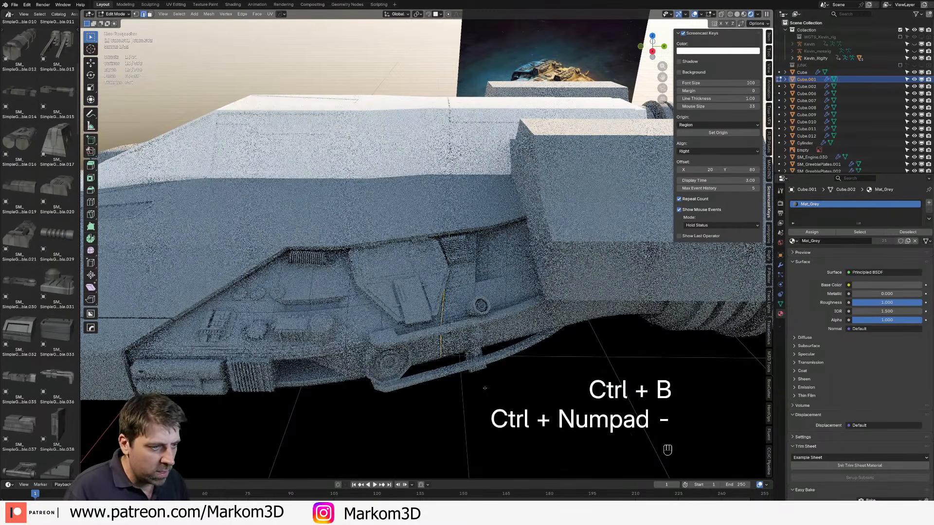
pyautogui.hotkey('alt', 's')
pyautogui.click(485, 394)
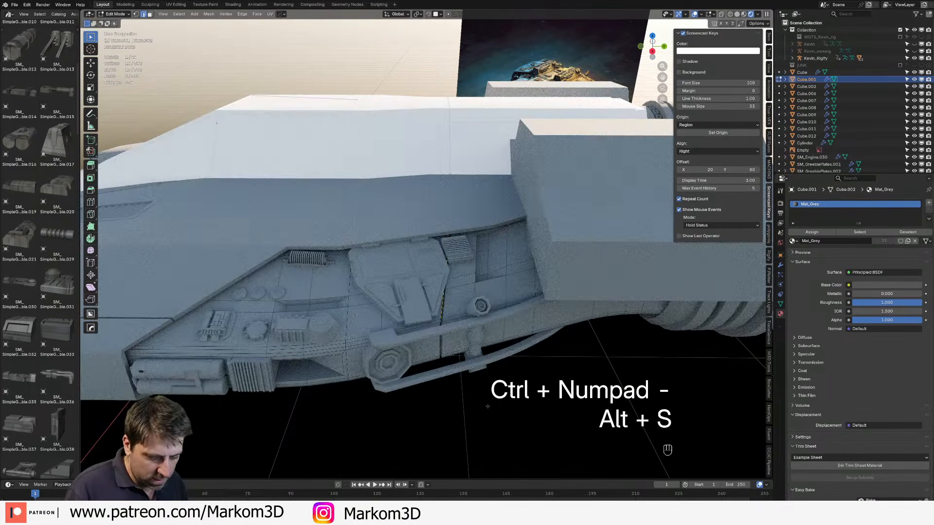
pyautogui.press('v')
pyautogui.press('Tab')
pyautogui.scroll(-5, 495, 411)
pyautogui.click(453, 410)
pyautogui.moveTo(413, 367)
pyautogui.mouseDown(button='middle')
pyautogui.moveTo(442, 362)
pyautogui.moveTo(416, 357)
pyautogui.mouseUp(button='middle')
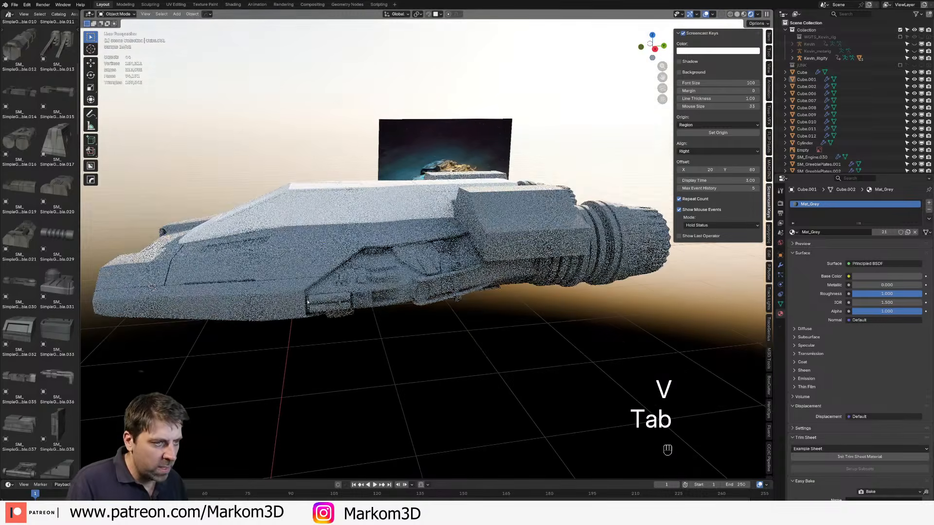
# Step: Add a loop cut across the upper front of Cube.001's side recess and bevel its edges narrowly with 2 segments
pyautogui.moveTo(314, 265); pyautogui.dragTo(403, 270, button='middle')
pyautogui.press('Tab')
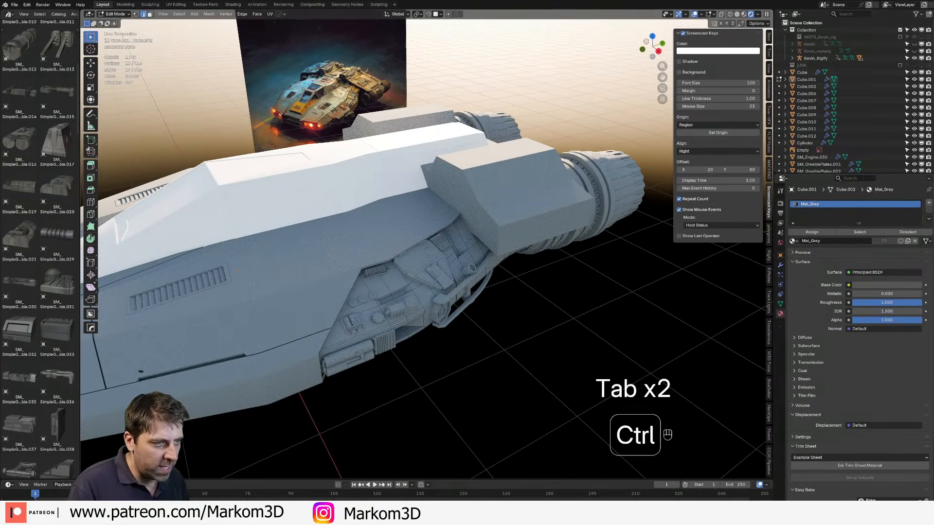
pyautogui.hotkey('ctrl', 'r')
pyautogui.click(403, 270)
pyautogui.click(403, 270)
pyautogui.scroll(1, 455, 325)
pyautogui.press('2')
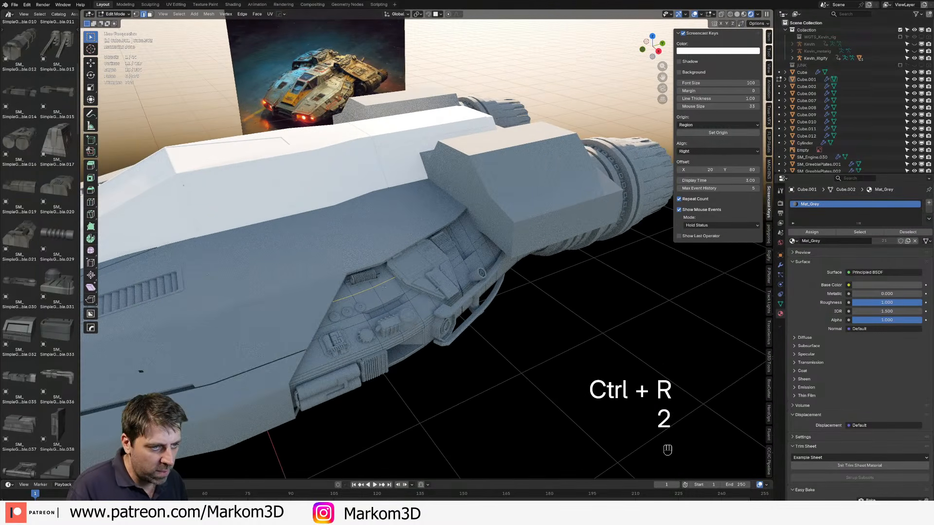
pyautogui.hotkey('ctrl', 'b')
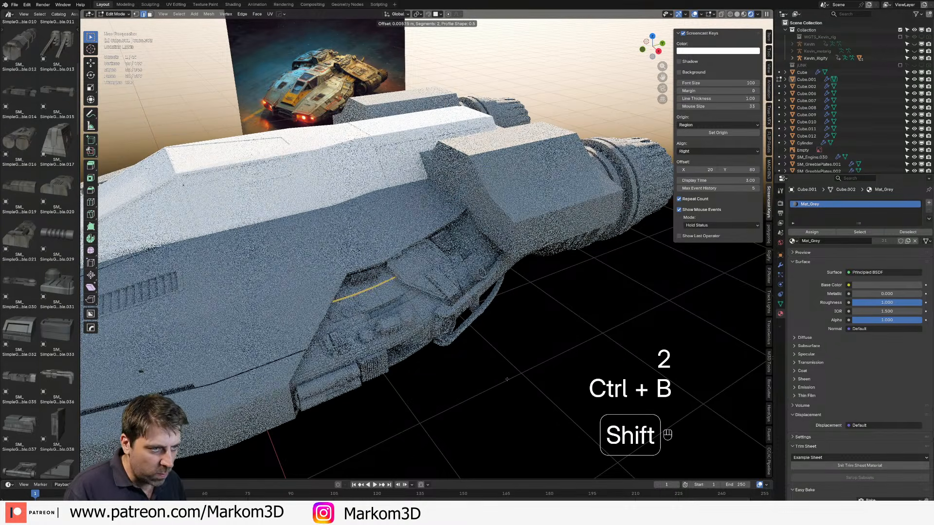
pyautogui.click(510, 381)
# Step: Try to sink the middle edges of the new horizontal bevel with Shrink/Fatten, and return to Object Mode
pyautogui.press('ctrl+KP_Subtract')
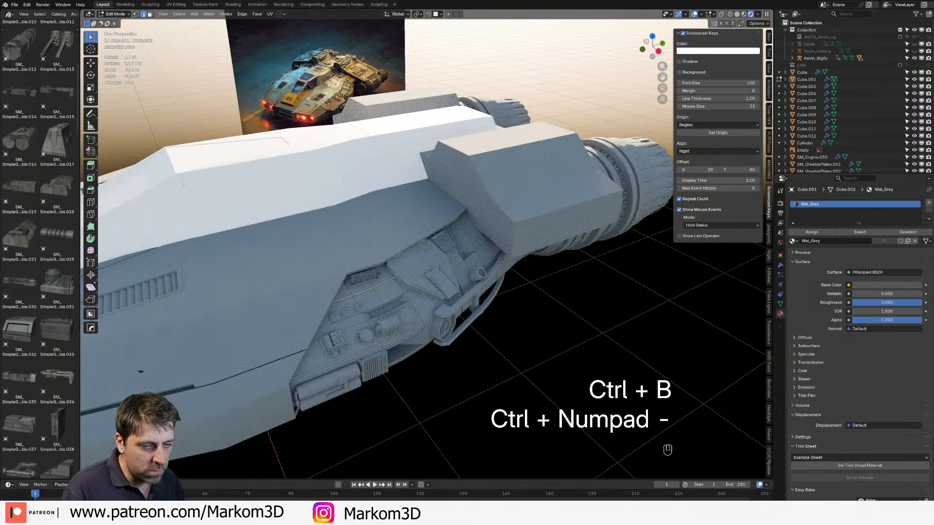
pyautogui.moveTo(262, 335); pyautogui.dragTo(389, 340, button='middle')
pyautogui.scroll(4, 389, 340)
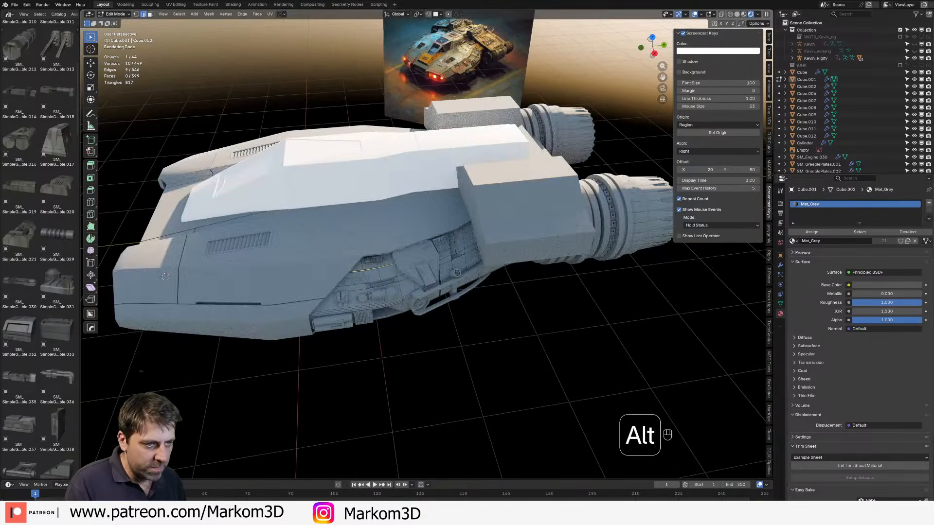
pyautogui.hotkey('alt', 's')
pyautogui.click(415, 317)
pyautogui.scroll(-3, 369, 330)
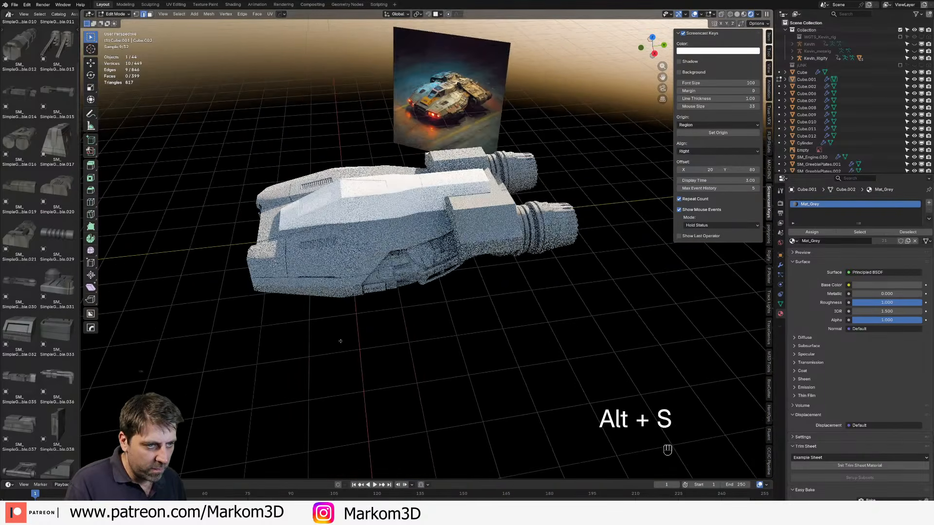
pyautogui.press('Tab')
# Step: Inspect the hull's inner wall from the opposite end, and undo the Shrink/Fatten on the horizontal panel line
pyautogui.moveTo(340, 340); pyautogui.dragTo(480, 250, button='middle')
pyautogui.scroll(5, 478, 347)
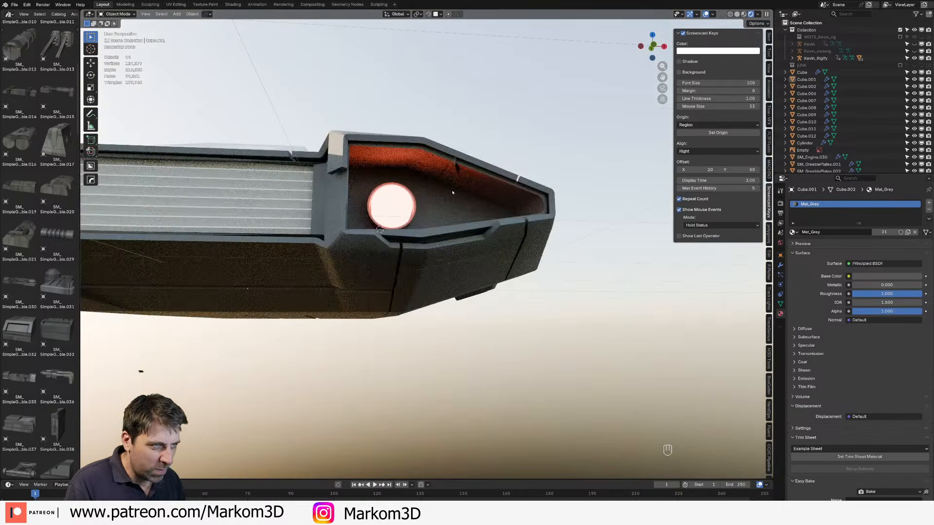
pyautogui.press('Tab')
pyautogui.hotkey('ctrl', 'z')
pyautogui.hotkey('ctrl', 'z')
pyautogui.hotkey('ctrl', 'z')
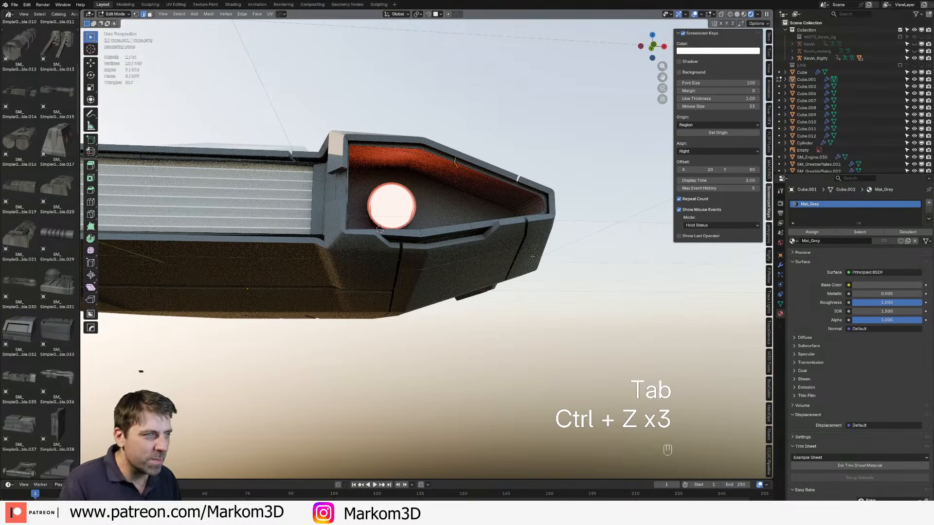
# Step: Try Shrink/Fatten on the horizontal panel line again while viewing the hull's inner wall, and undo it
pyautogui.keyDown('shift'); pyautogui.moveTo(532, 256); pyautogui.dragTo(518, 340, button='middle'); pyautogui.keyUp('shift')
pyautogui.scroll(3, 536, 346)
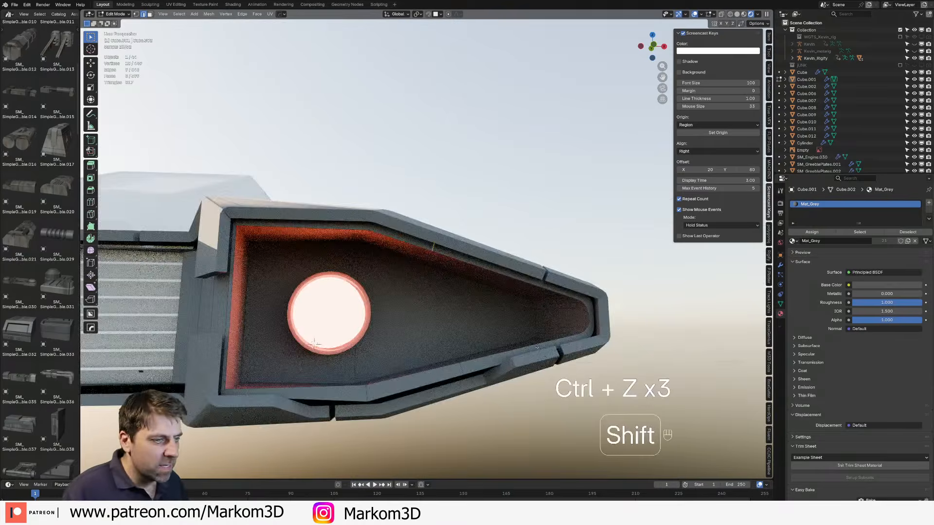
pyautogui.scroll(4, 538, 347)
pyautogui.hotkey('alt', 's')
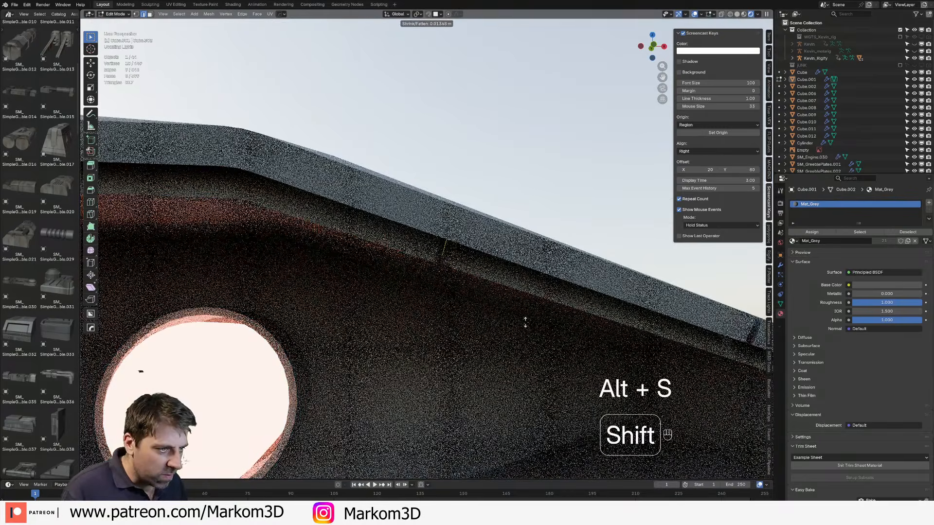
pyautogui.click(527, 318)
pyautogui.hscroll(-4, 328, 354)
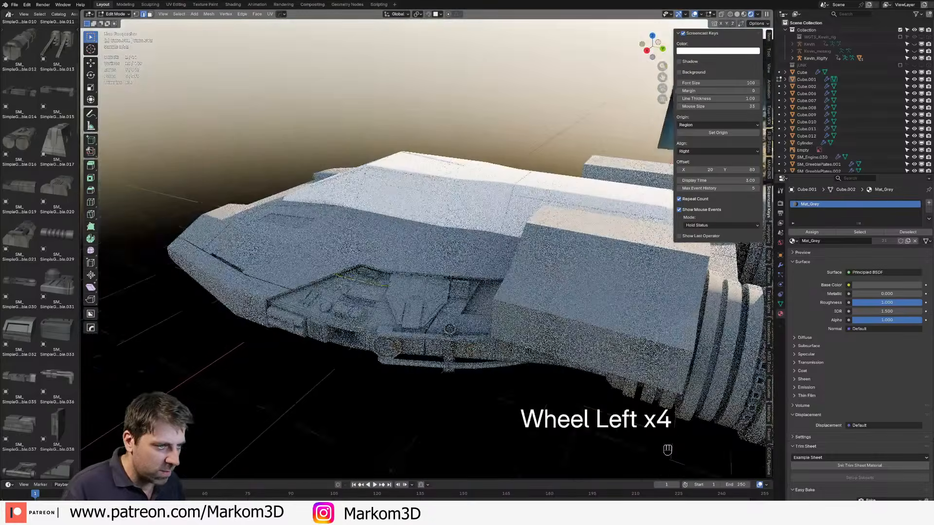
pyautogui.hotkey('ctrl', 'z')
# Step: Recalculate the normals of the whole Cube.001 mesh, select the horizontal panel-line loop, and show the model in wireframe
pyautogui.press('a')
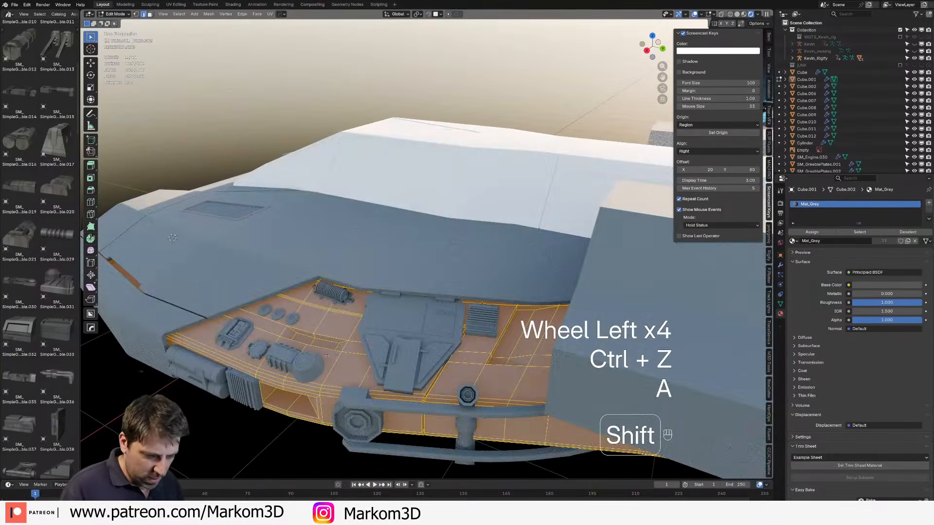
pyautogui.hotkey('shift', 'n')
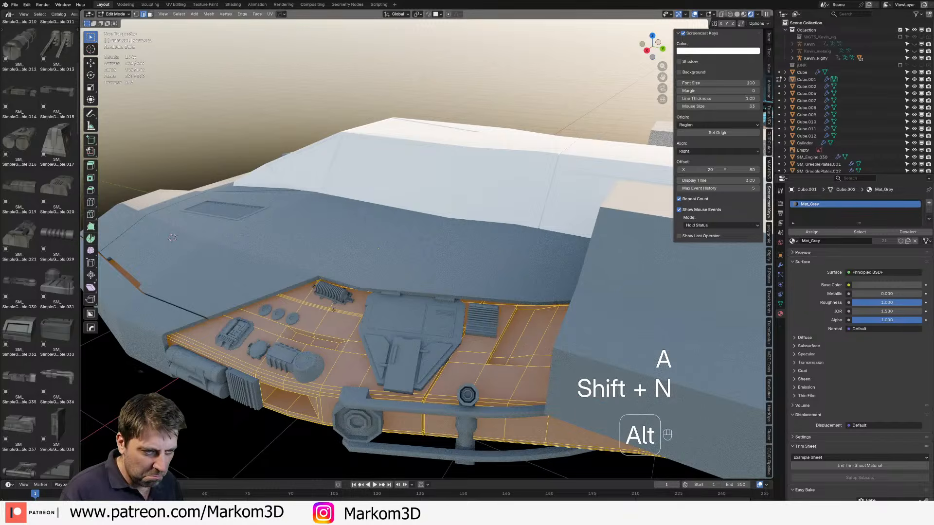
pyautogui.keyDown('alt'); pyautogui.click(333, 307); pyautogui.keyUp('alt')
pyautogui.moveTo(332, 307); pyautogui.dragTo(339, 314, button='middle')
pyautogui.press('z')
pyautogui.click(280, 314)
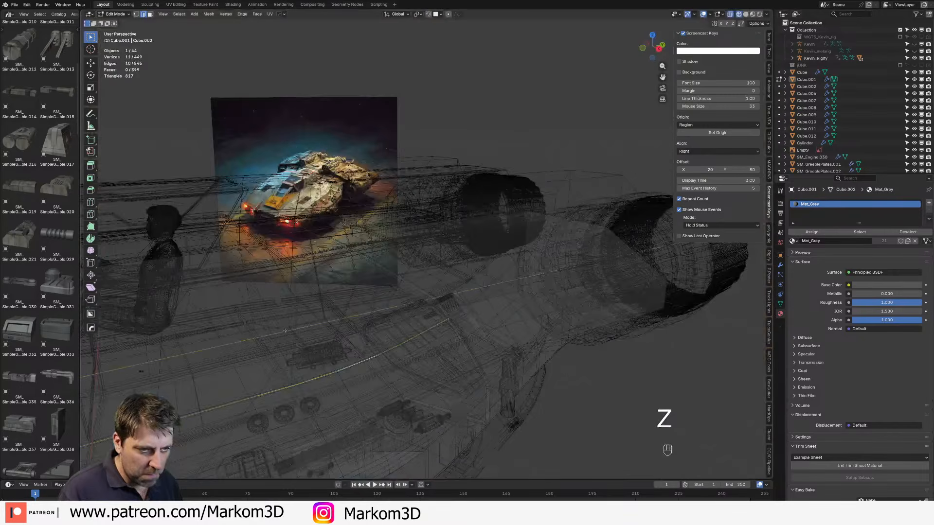
# Step: Add a loop cut around the middle of the Cube.001 hull and rip it in place to separate the mesh there
pyautogui.keyDown('shift'); pyautogui.moveTo(280, 315); pyautogui.dragTo(340, 336, button='middle'); pyautogui.keyUp('shift')
pyautogui.scroll(-2, 298, 380)
pyautogui.press('2')
pyautogui.press('a')
pyautogui.scroll(-1, 102, 389)
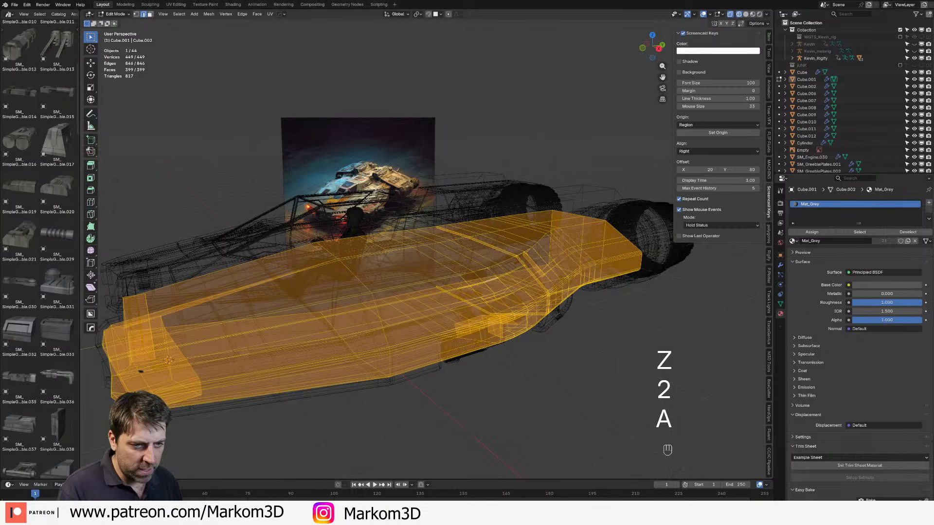
pyautogui.hotkey('ctrl', 'r')
pyautogui.click(168, 359)
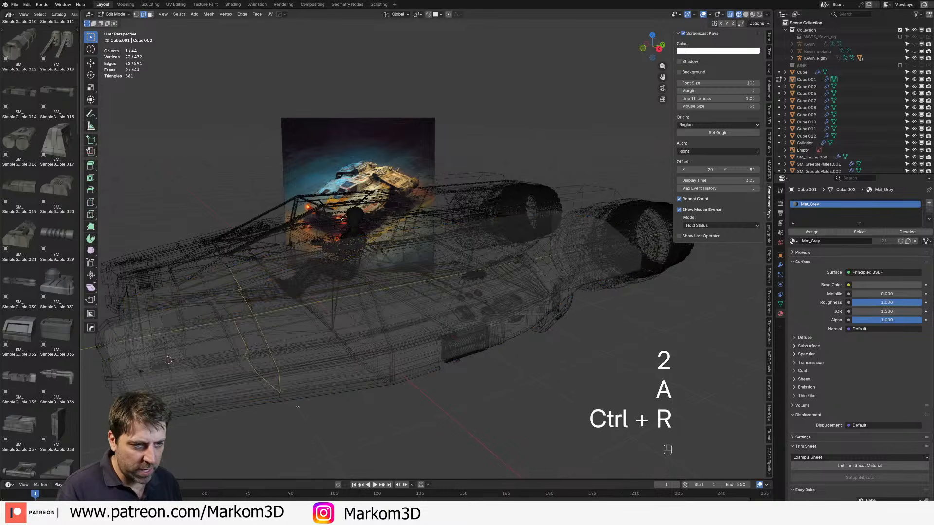
pyautogui.press('v')
pyautogui.rightClick(345, 426)
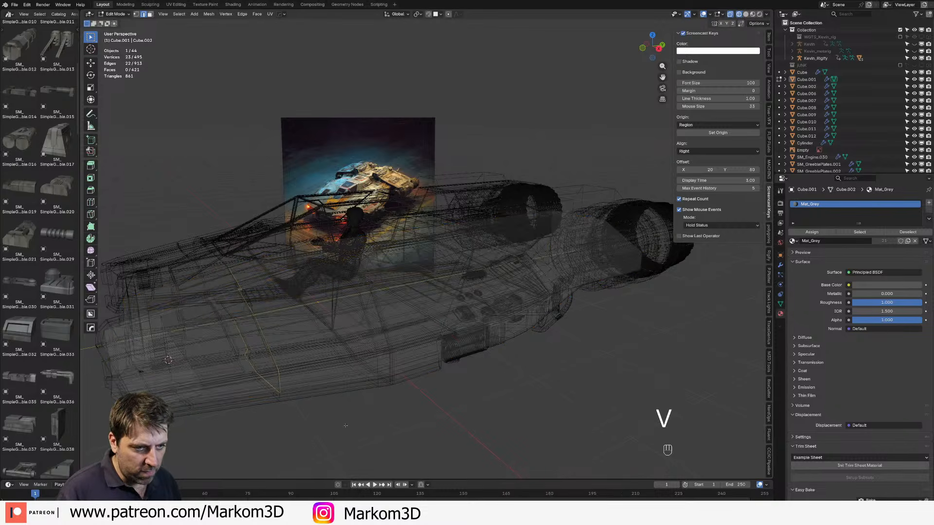
# Step: Switch to solid shading, select the middle edges of the recess's horizontal bevel, and sink them with Shrink/Fatten
pyautogui.press('z')
pyautogui.click(382, 425)
pyautogui.moveTo(525, 378); pyautogui.dragTo(446, 387, button='middle')
pyautogui.scroll(3, 446, 388)
pyautogui.moveTo(388, 377); pyautogui.dragTo(526, 349, button='middle')
pyautogui.scroll(2, 414, 368)
pyautogui.keyDown('alt'); pyautogui.click(411, 376); pyautogui.keyUp('alt')
pyautogui.press('alt')
pyautogui.hotkey('alt', 's')
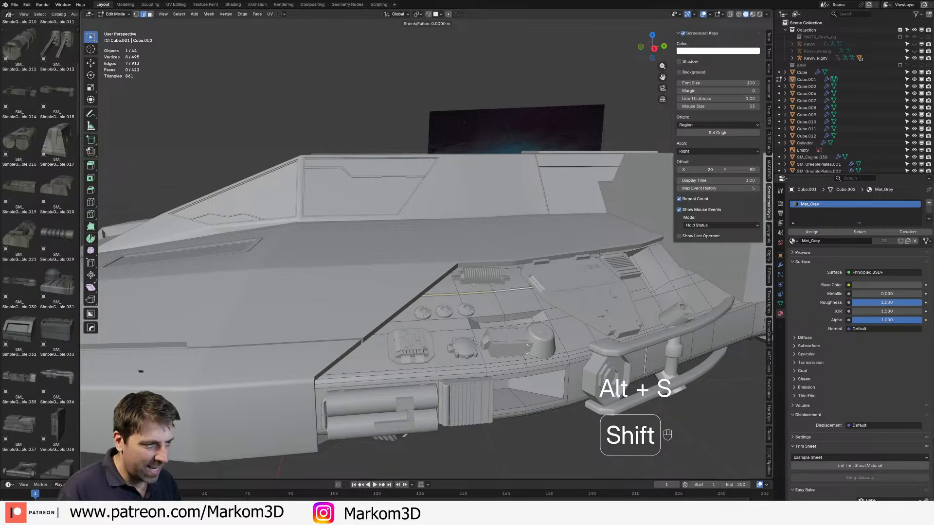
pyautogui.keyDown('shift'); pyautogui.click(526, 363); pyautogui.keyUp('shift')
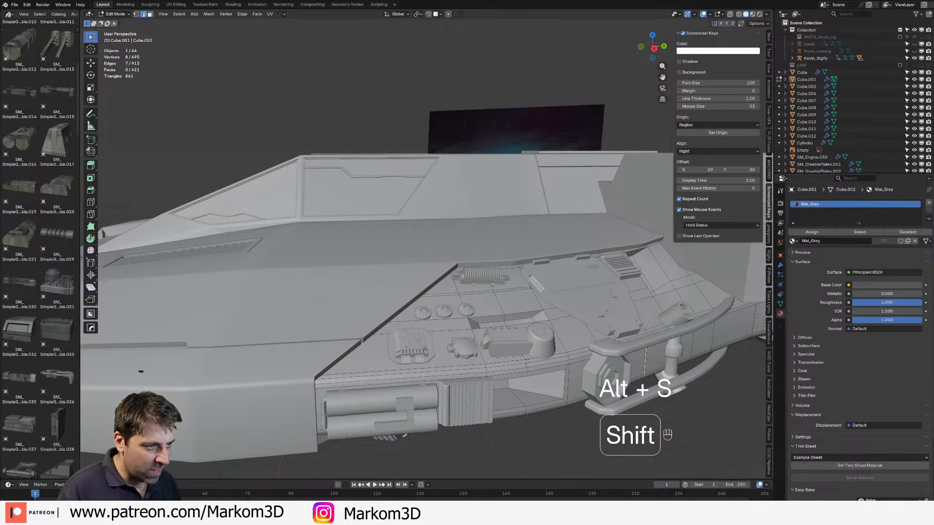
# Step: Return to Object Mode, deselect everything, and switch the viewport back to rendered shading
pyautogui.scroll(-4, 530, 367)
pyautogui.press('Tab')
pyautogui.click(547, 384)
pyautogui.moveTo(547, 383); pyautogui.dragTo(543, 381, button='middle')
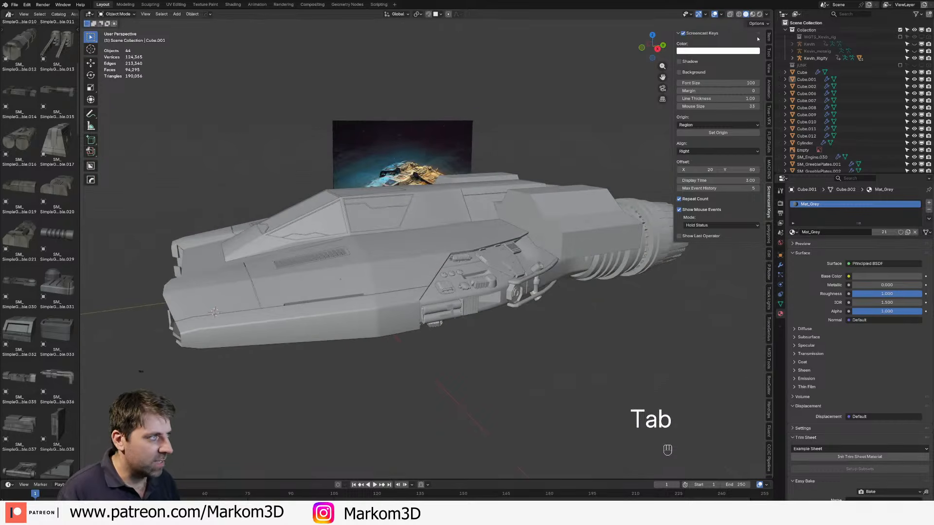
pyautogui.click(760, 16)
pyautogui.moveTo(547, 281); pyautogui.dragTo(565, 286, button='middle')
pyautogui.scroll(1, 574, 350)
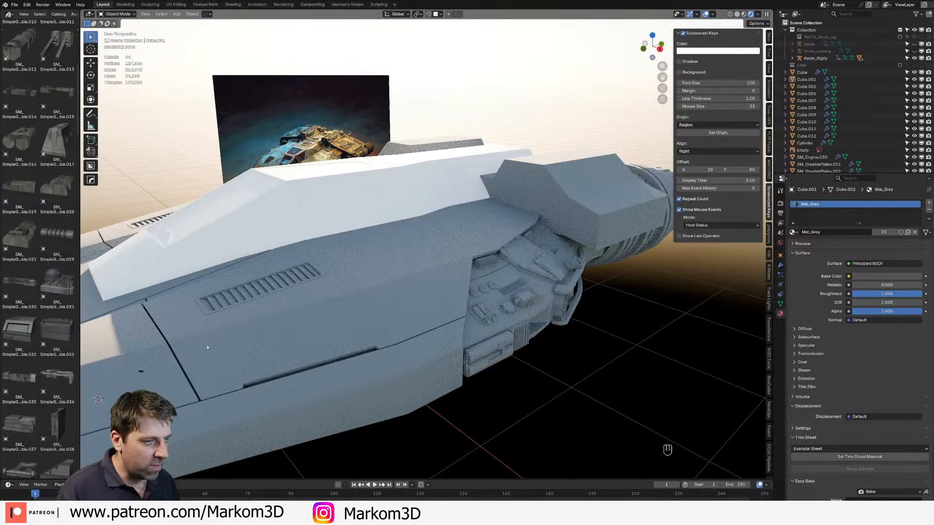
# Step: Assign the existing Mat_Grey material to the Cube upper body of the spaceship
pyautogui.scroll(-3, 401, 336)
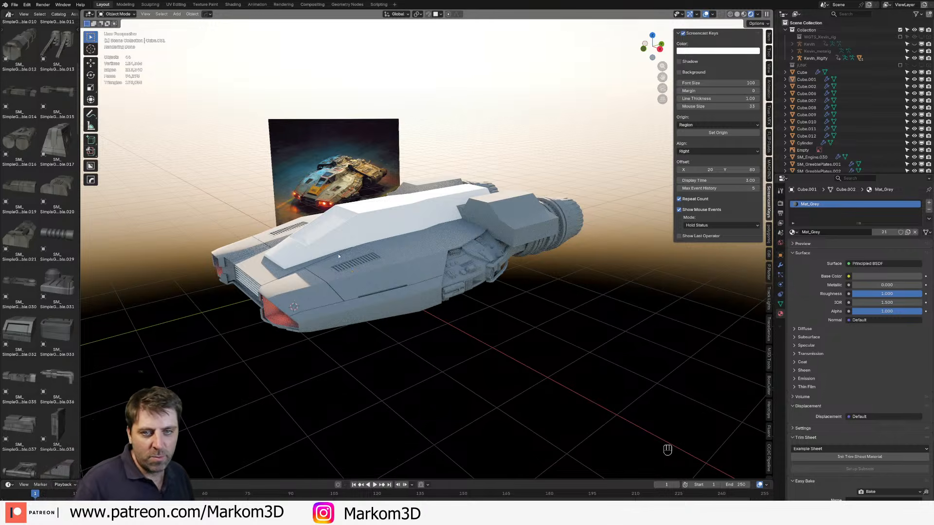
pyautogui.moveTo(368, 244); pyautogui.dragTo(387, 234, button='middle')
pyautogui.moveTo(324, 284); pyautogui.dragTo(297, 253, button='middle')
pyautogui.scroll(2, 360, 262)
pyautogui.click(182, 306)
pyautogui.click(400, 212)
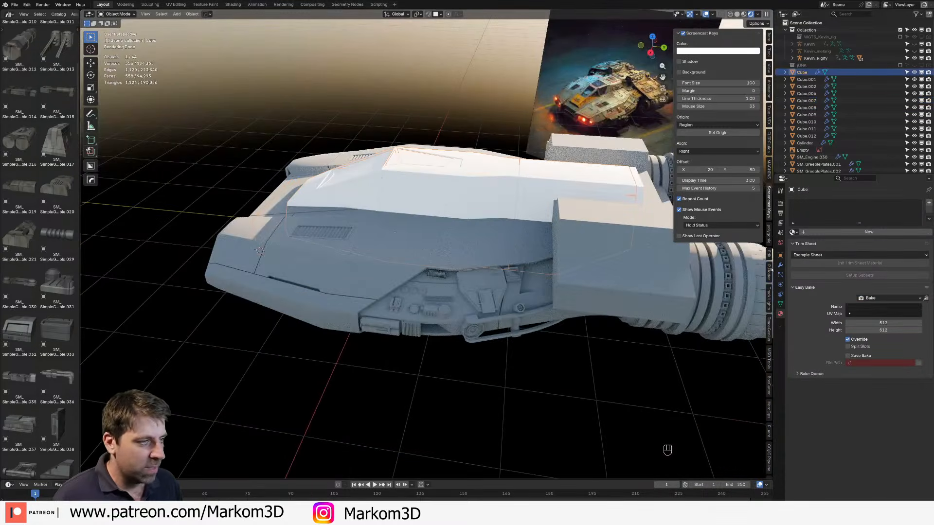
pyautogui.click(792, 233)
pyautogui.write('grey')
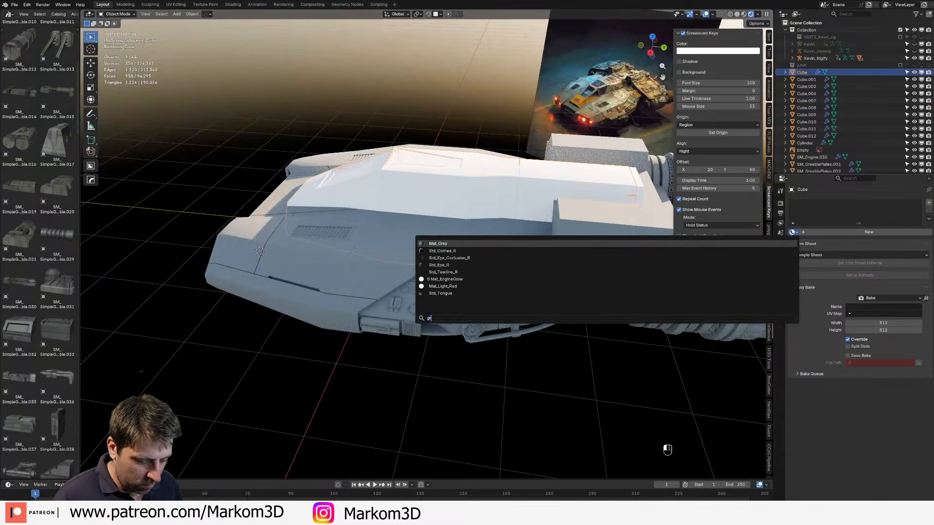
pyautogui.click(468, 243)
# Step: Assign the existing Mat_Grey material to the Cube.009 part outlining the cockpit windows
pyautogui.moveTo(413, 253); pyautogui.dragTo(505, 272, button='middle')
pyautogui.scroll(3, 486, 272)
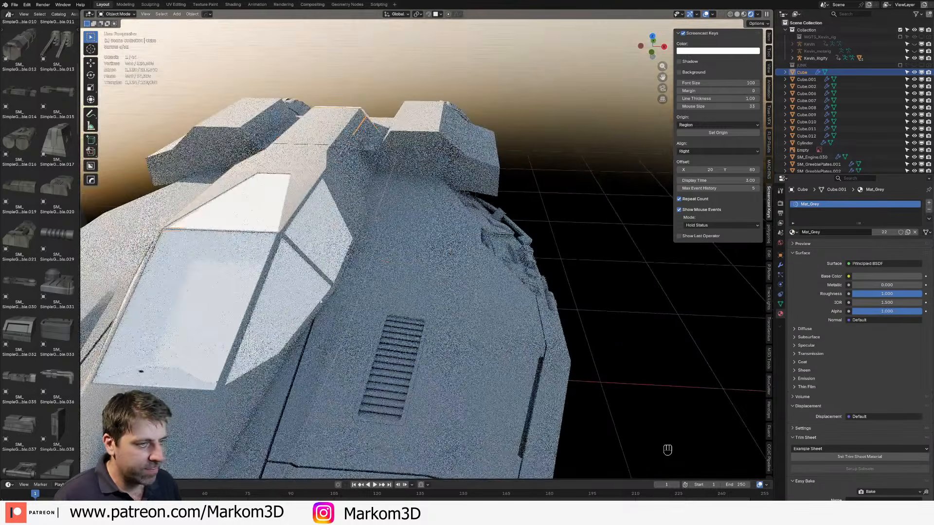
pyautogui.click(330, 292)
pyautogui.click(793, 233)
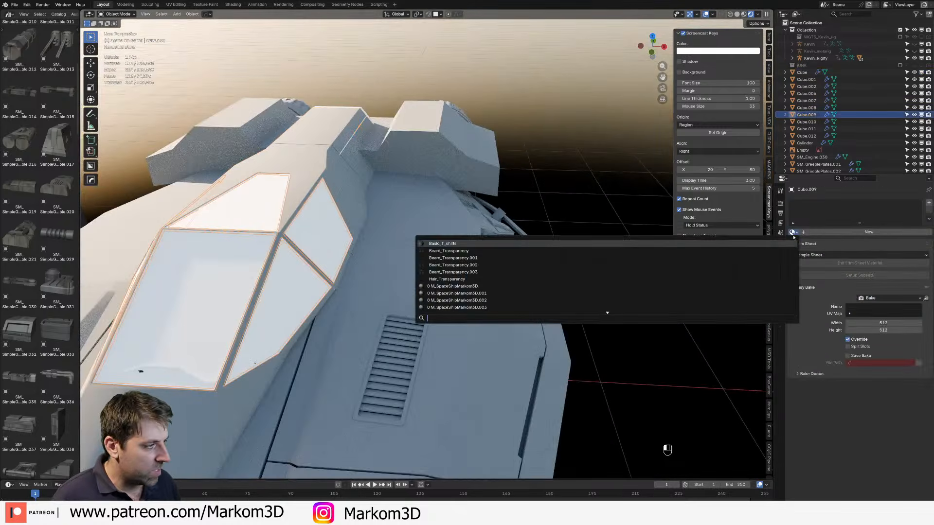
pyautogui.click(791, 237)
pyautogui.press('r')
pyautogui.press('e')
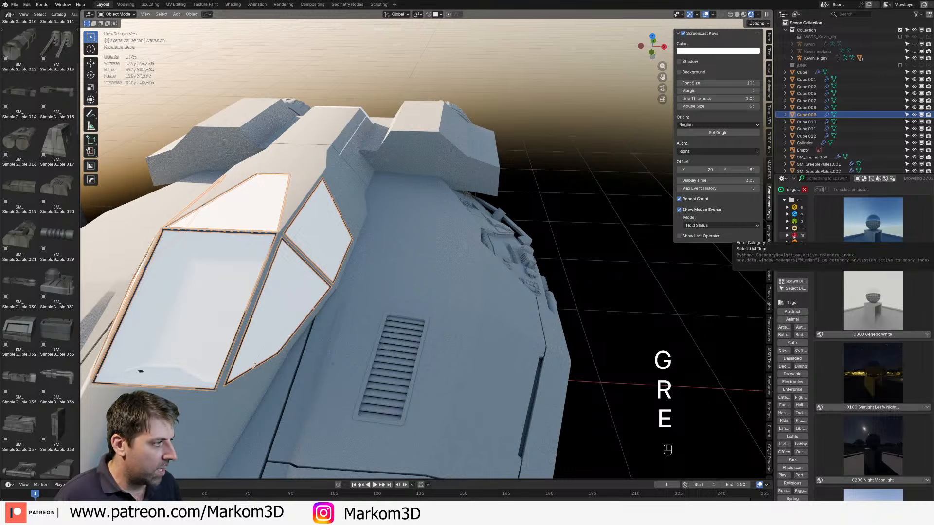
pyautogui.rightClick(672, 276)
pyautogui.click(804, 191)
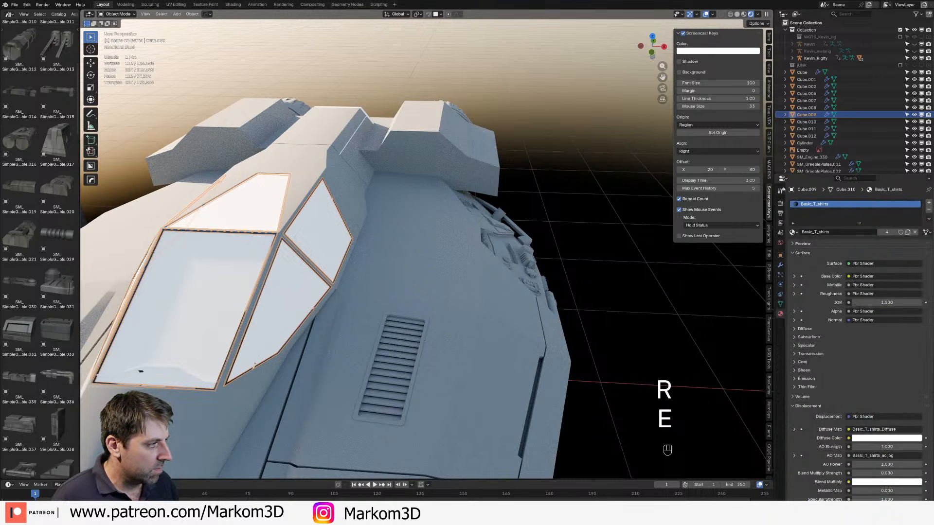
pyautogui.click(792, 232)
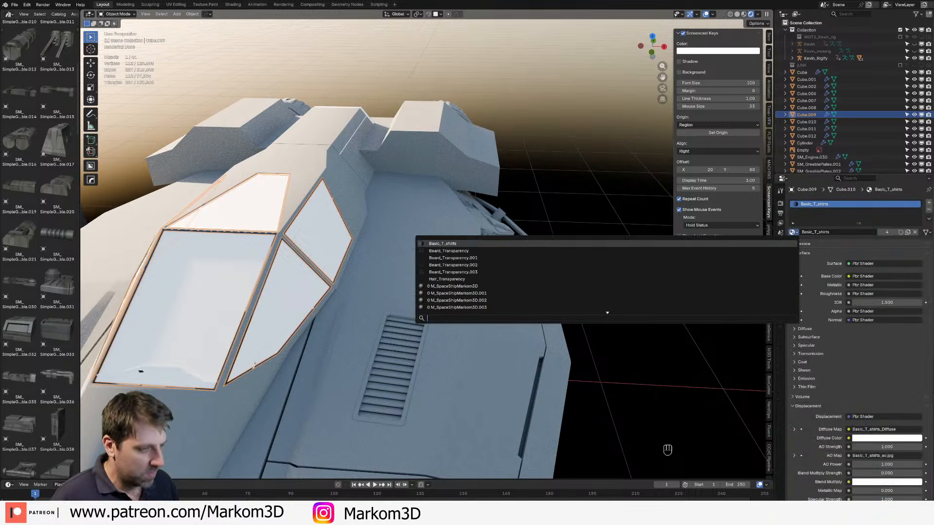
pyautogui.write('grey')
pyautogui.press('Return')
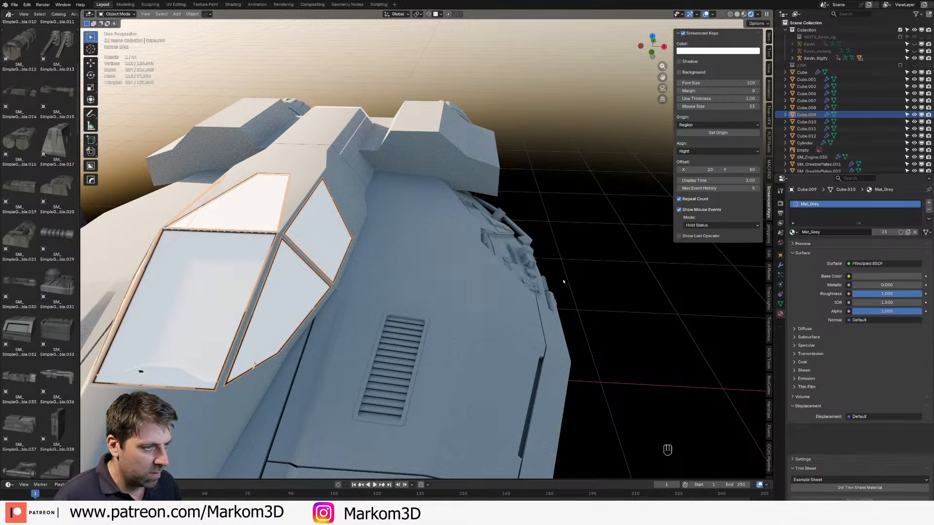
# Step: Assign the existing Mat_Grey material to the Cube.011 trim on the cockpit canopy
pyautogui.click(350, 253)
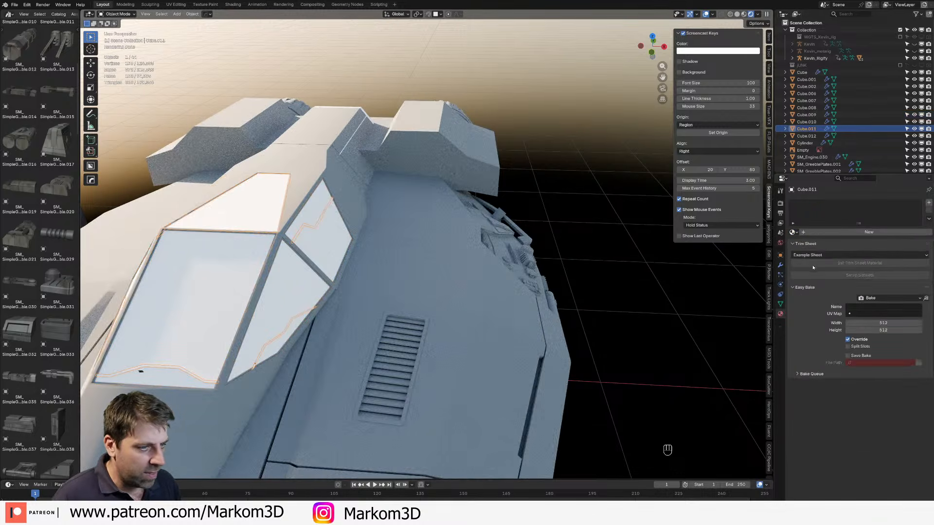
pyautogui.click(793, 233)
pyautogui.write('grey')
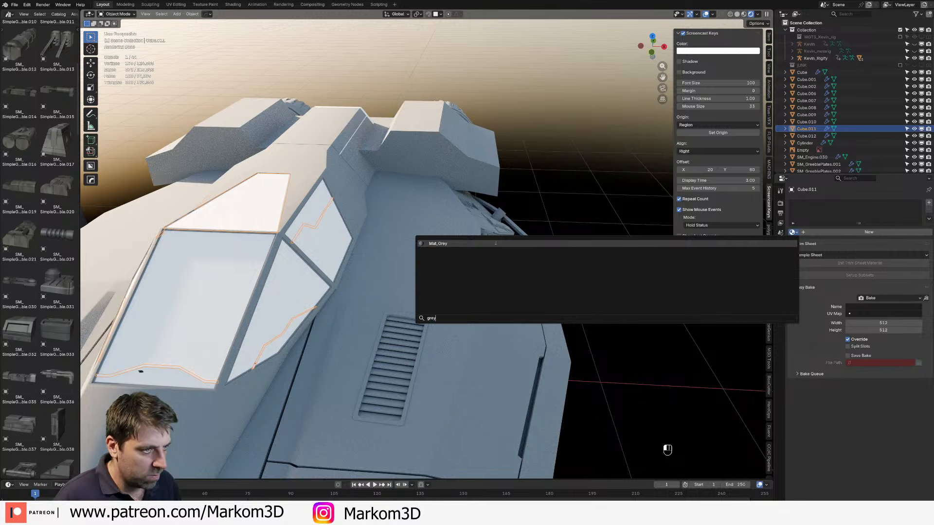
pyautogui.click(496, 243)
# Step: Create a new material named Mat_Glass for the Cube.010 cockpit window panes
pyautogui.keyDown('shift'); pyautogui.moveTo(321, 265); pyautogui.dragTo(438, 265, button='middle'); pyautogui.keyUp('shift')
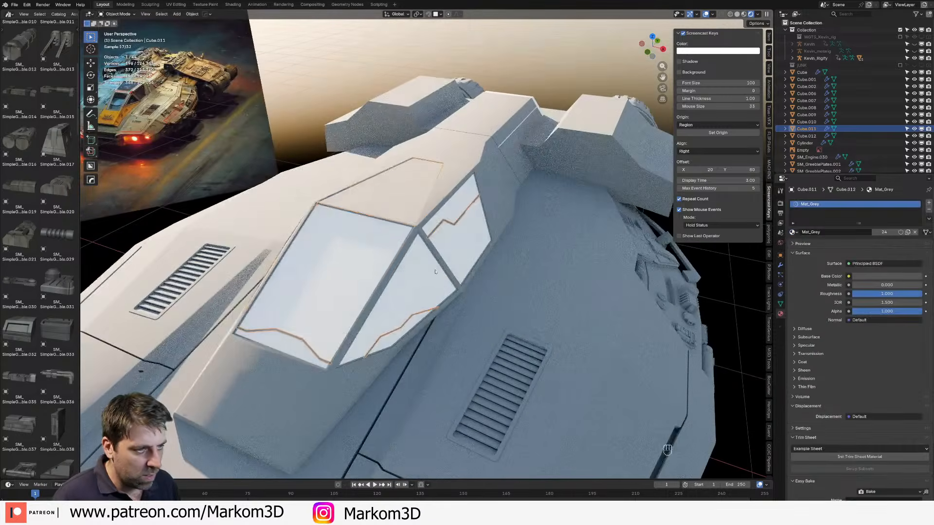
pyautogui.click(438, 261)
pyautogui.click(866, 232)
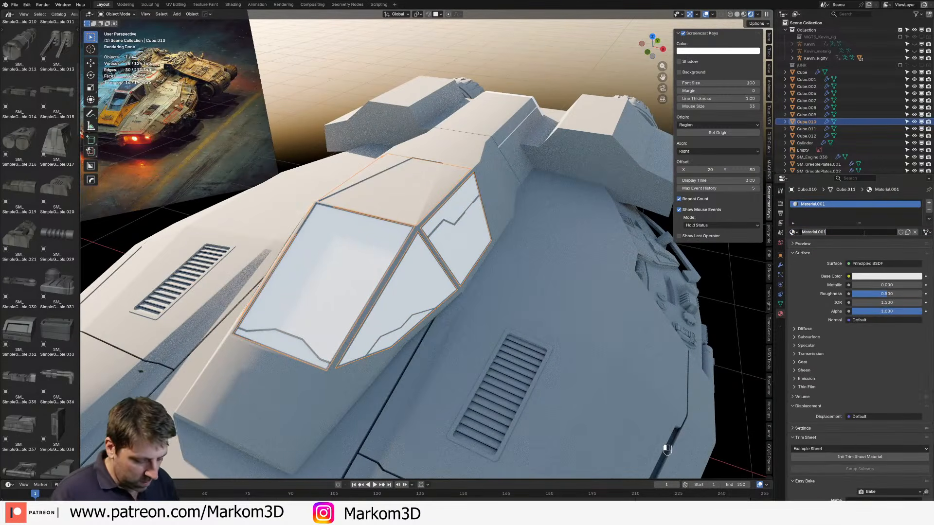
pyautogui.write('Mat_Glass')
pyautogui.press('Return')
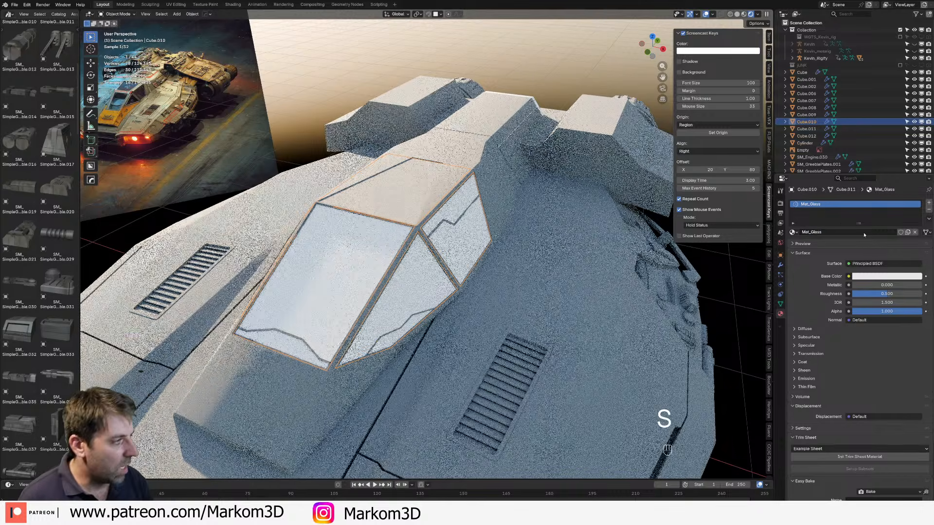
# Step: Open the Mat_Glass node tree in the Shading workspace and replace its Principled BSDF with a Glass BSDF
pyautogui.click(868, 264)
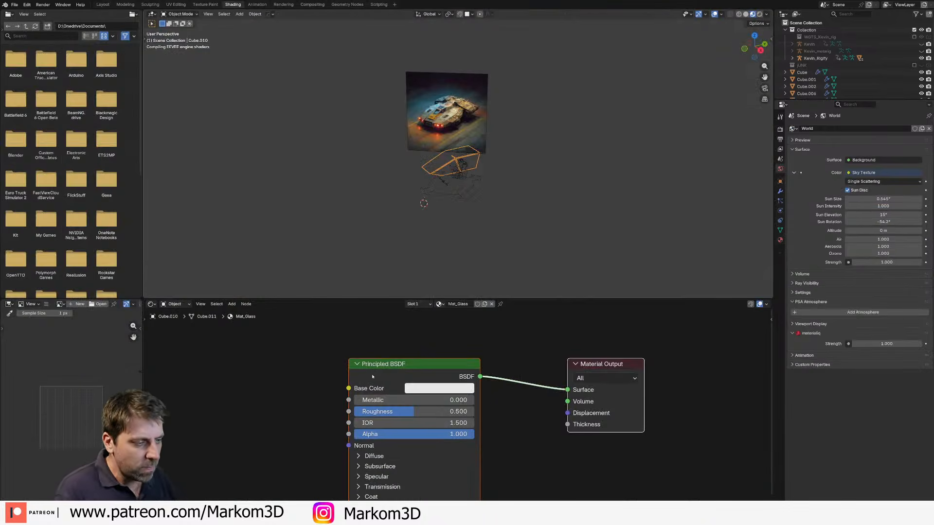
pyautogui.press('x')
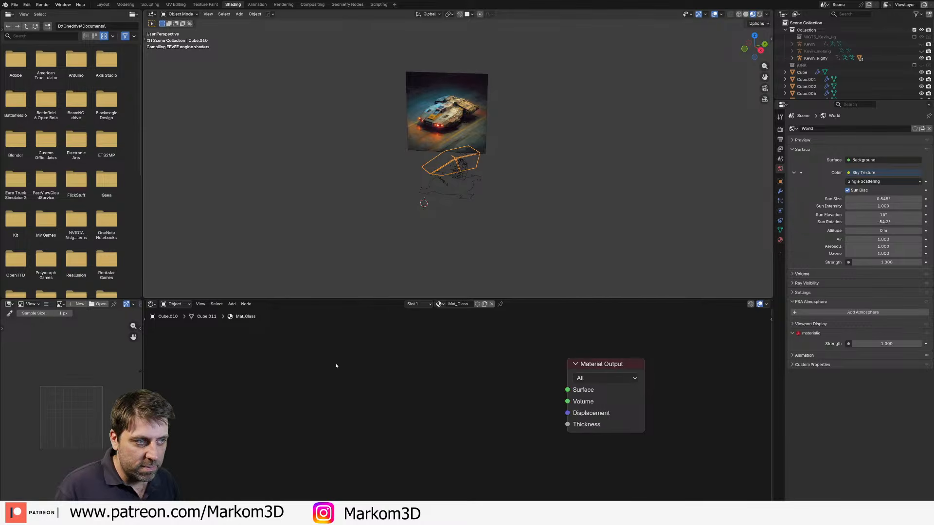
pyautogui.hotkey('shift', 'a')
pyautogui.click(336, 365)
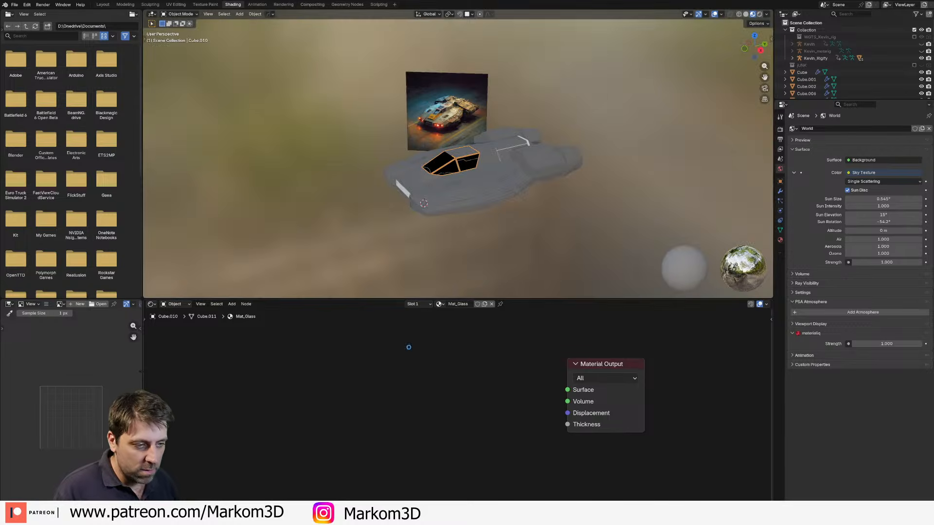
pyautogui.write('glass')
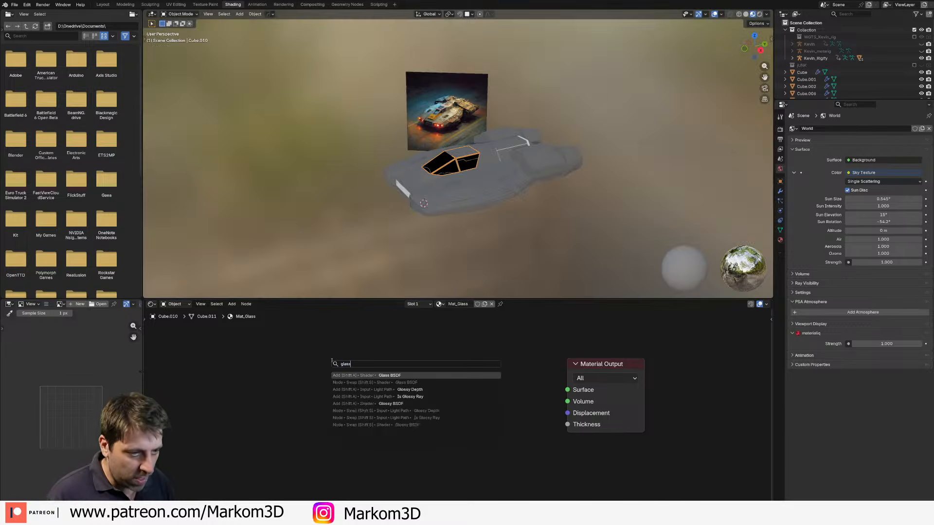
pyautogui.press('Return')
pyautogui.click(259, 330)
# Step: Add a Transparent BSDF node below the Glass BSDF in the Mat_Glass node tree
pyautogui.hotkey('shift', 'a')
pyautogui.click(266, 335)
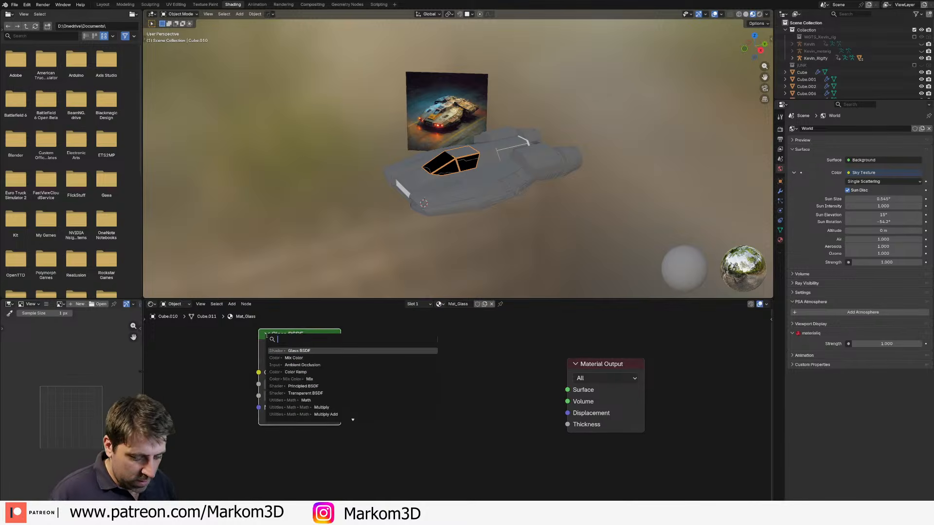
pyautogui.write('tra')
pyautogui.press('Down')
pyautogui.press('Return')
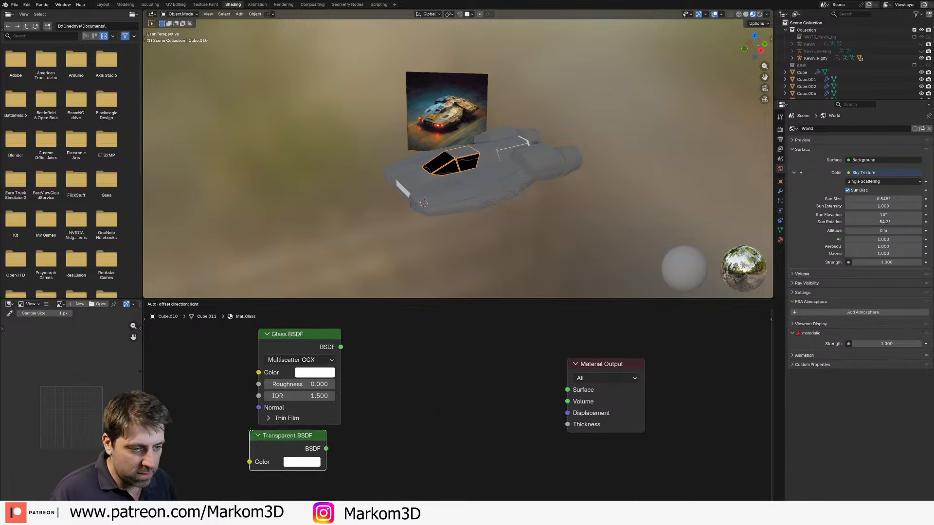
pyautogui.click(261, 450)
pyautogui.hotkey('shift', 'a')
pyautogui.moveTo(261, 450)
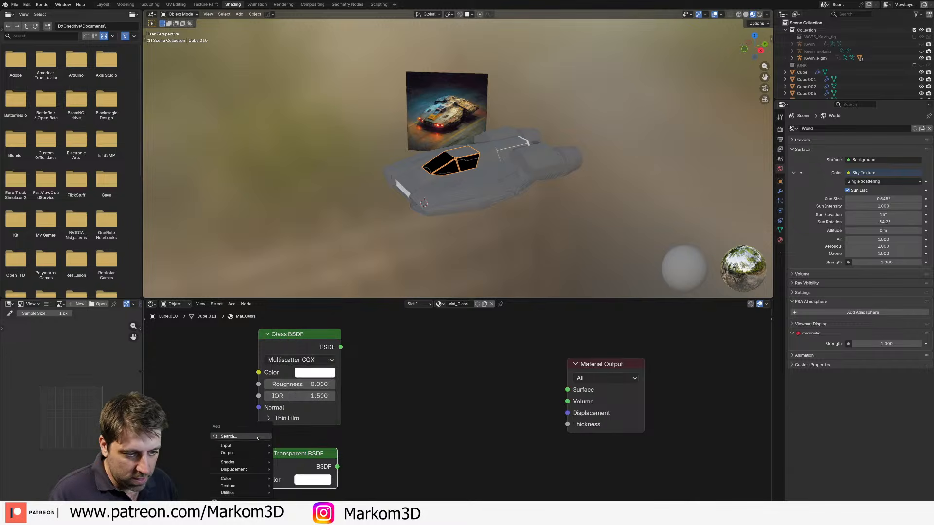
pyautogui.click(229, 436)
pyautogui.write('mix')
pyautogui.press('Down')
pyautogui.press('Down')
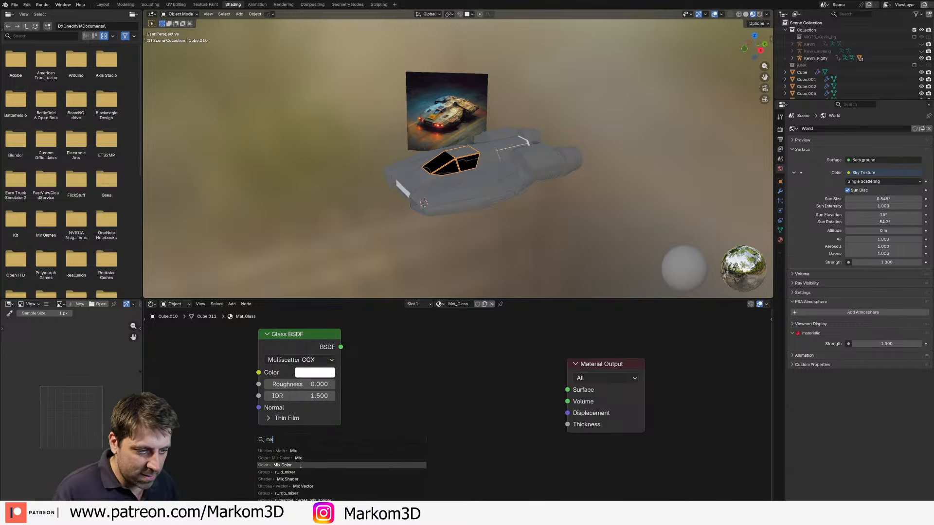
pyautogui.press('Return')
pyautogui.press('Escape')
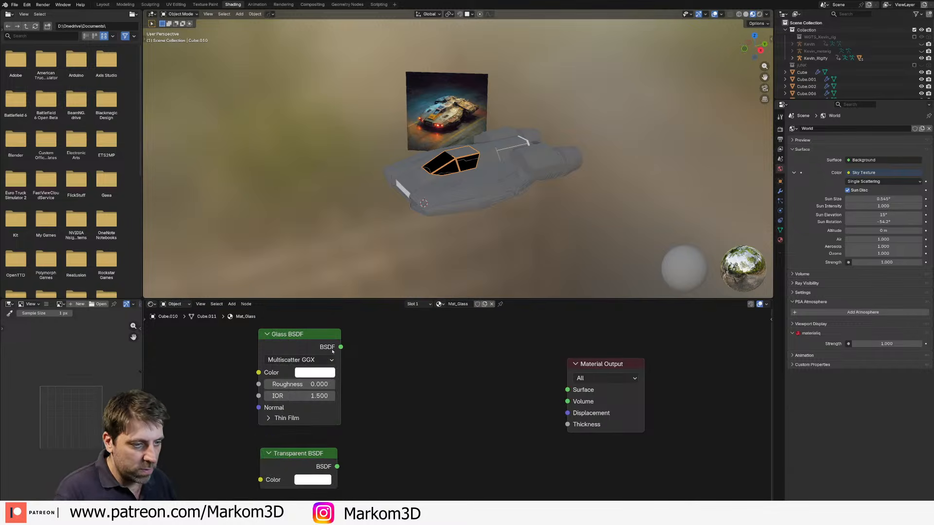
# Step: Combine the Glass and Transparent BSDFs through a Mix Shader into the Material Output's Surface, and show the model in rendered shading
pyautogui.moveTo(340, 346); pyautogui.dragTo(428, 400)
pyautogui.write('mix')
pyautogui.press('Return')
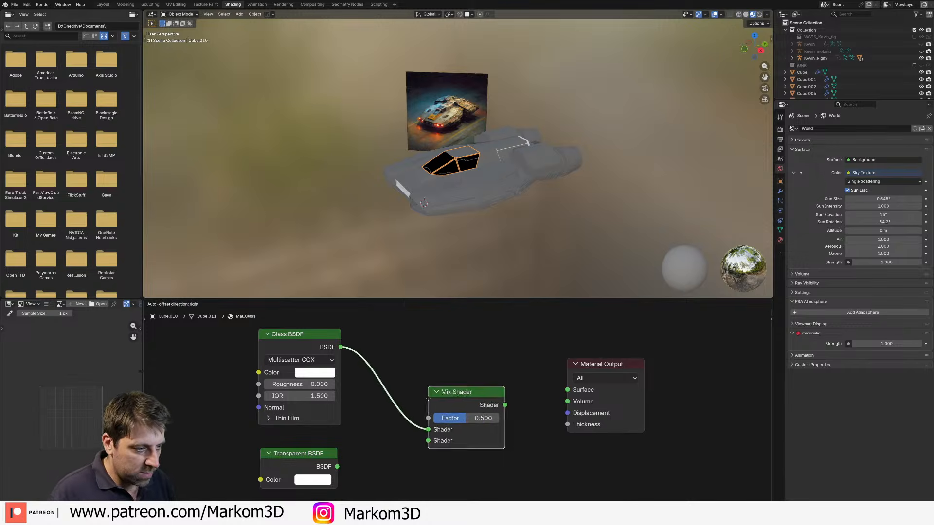
pyautogui.click(433, 391)
pyautogui.moveTo(337, 466); pyautogui.dragTo(419, 430)
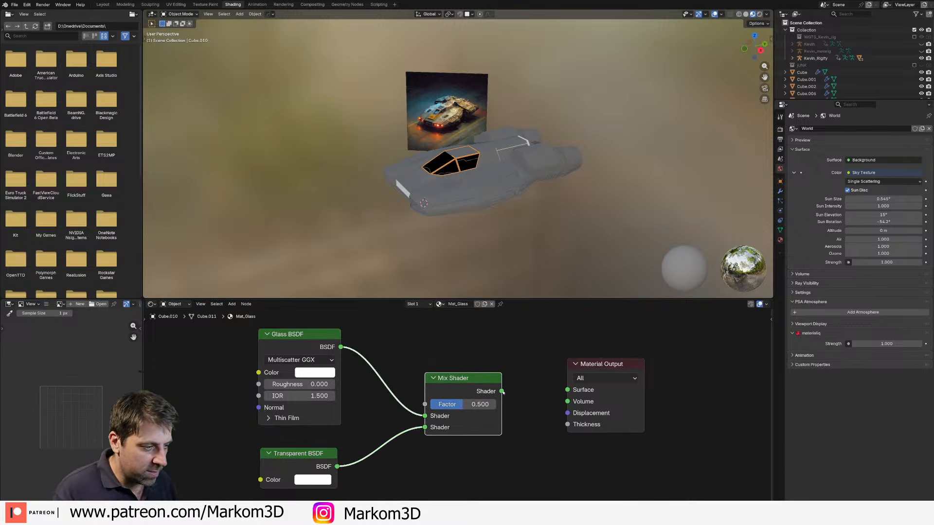
pyautogui.moveTo(563, 392); pyautogui.dragTo(565, 391)
pyautogui.click(760, 15)
pyautogui.moveTo(480, 199); pyautogui.dragTo(504, 190, button='middle')
pyautogui.scroll(7, 490, 198)
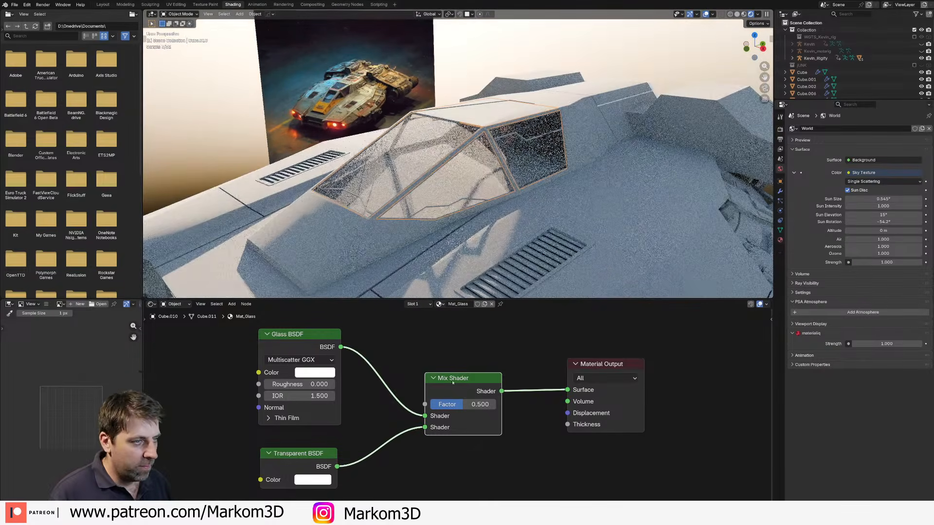
# Step: Darken the Transparent BSDF colour to a grey of value 0.377 and set the Mix Shader factor to 0.876
pyautogui.click(312, 480)
pyautogui.moveTo(394, 378); pyautogui.dragTo(394, 346)
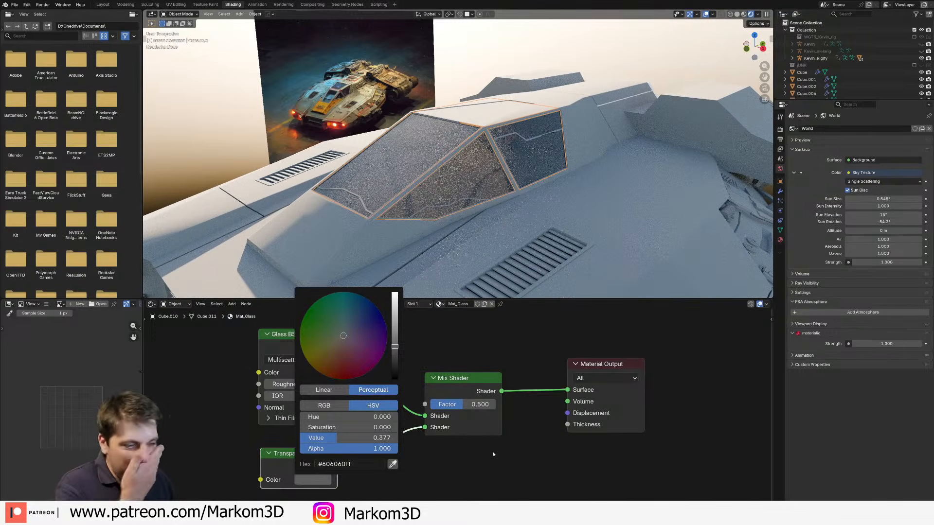
pyautogui.moveTo(452, 404); pyautogui.dragTo(476, 404)
pyautogui.scroll(-1, 430, 388)
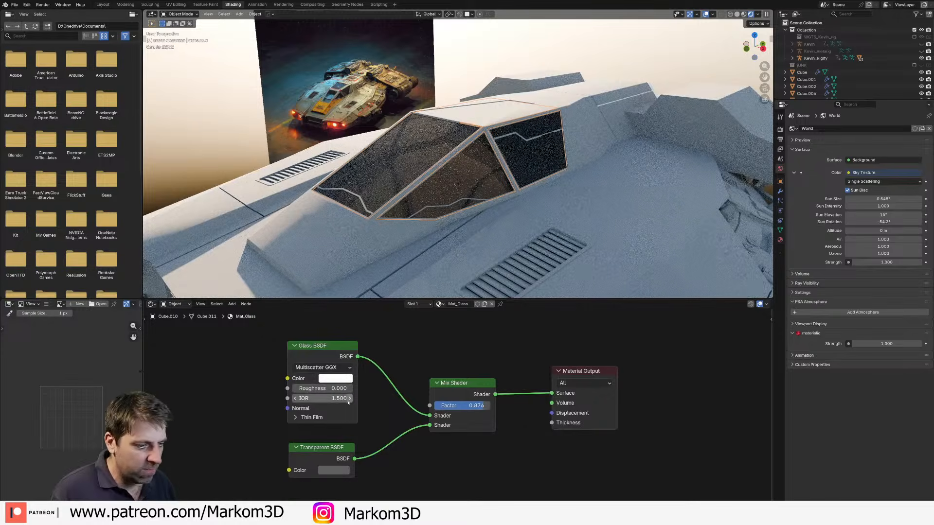
pyautogui.moveTo(463, 167)
pyautogui.mouseDown(button='middle')
pyautogui.moveTo(491, 166)
pyautogui.moveTo(473, 164)
pyautogui.mouseUp(button='middle')
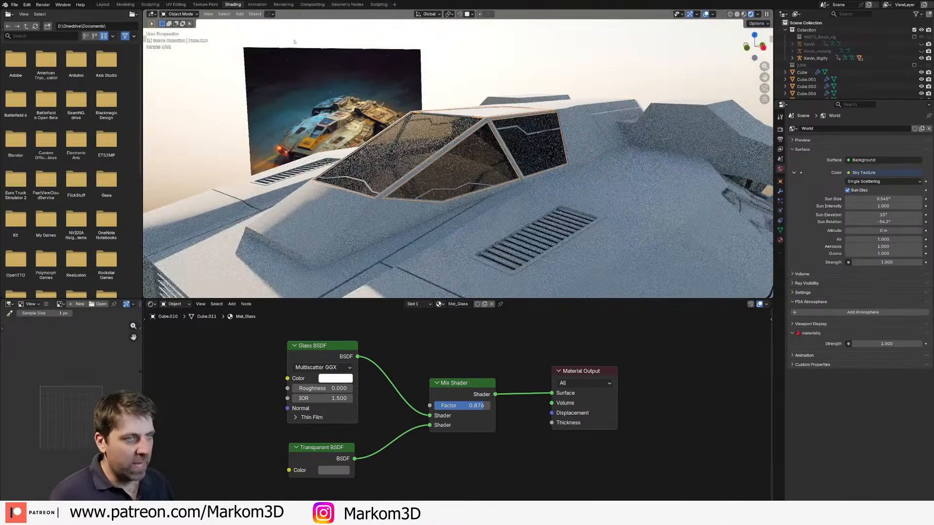
# Step: Return to the Layout workspace, deselect the cockpit glass and view the whole ship from the front and side
pyautogui.click(103, 4)
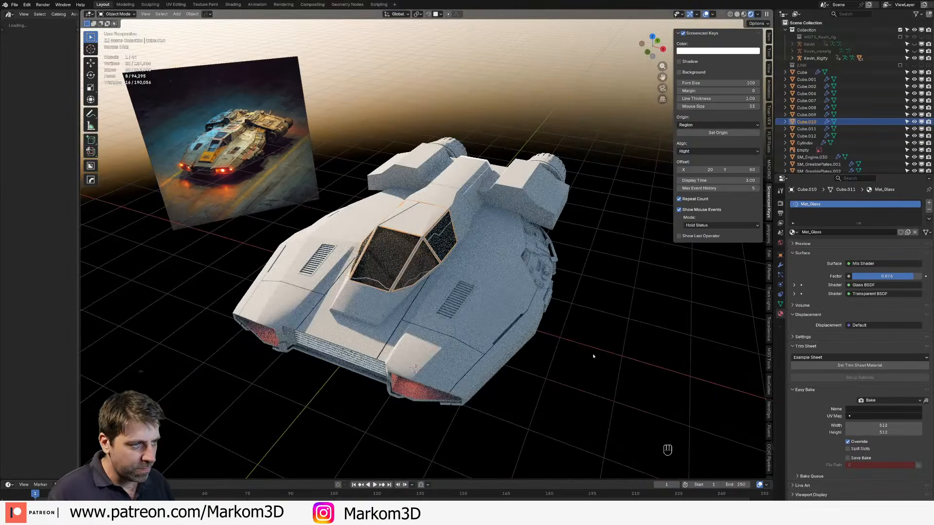
pyautogui.click(592, 355)
pyautogui.moveTo(592, 354)
pyautogui.mouseDown(button='middle')
pyautogui.moveTo(557, 298)
pyautogui.moveTo(601, 293)
pyautogui.mouseUp(button='middle')
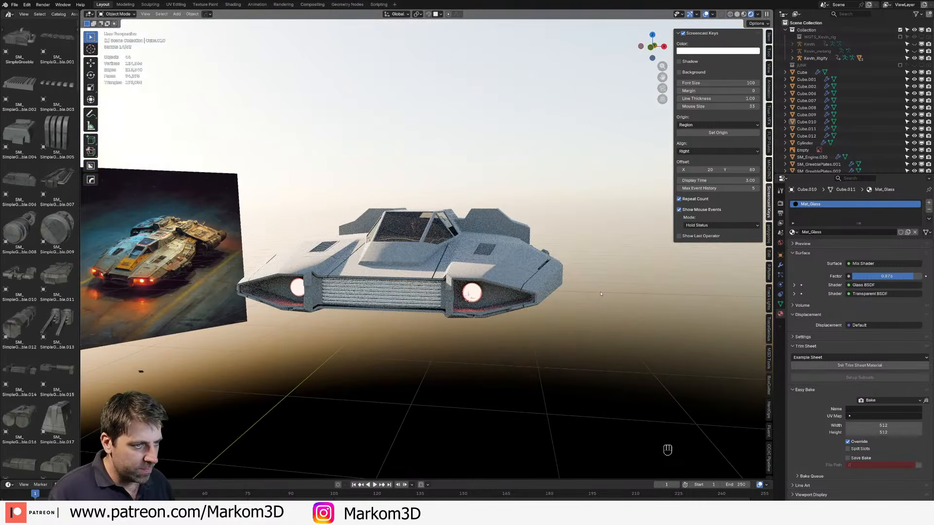
pyautogui.moveTo(427, 216); pyautogui.dragTo(395, 313, button='middle')
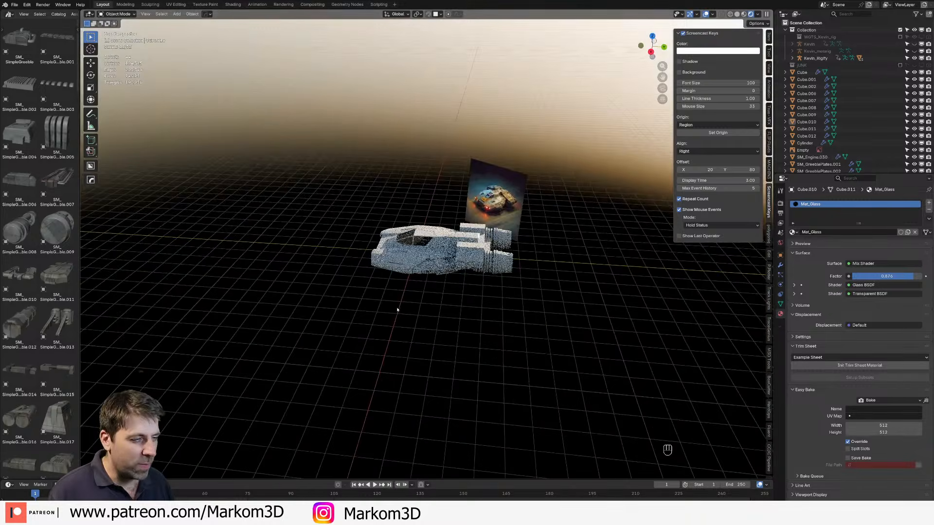
# Step: Assign the Mat_Grey material to the remaining unshaded body part beside the engine block
pyautogui.scroll(3, 394, 307)
pyautogui.click(498, 269)
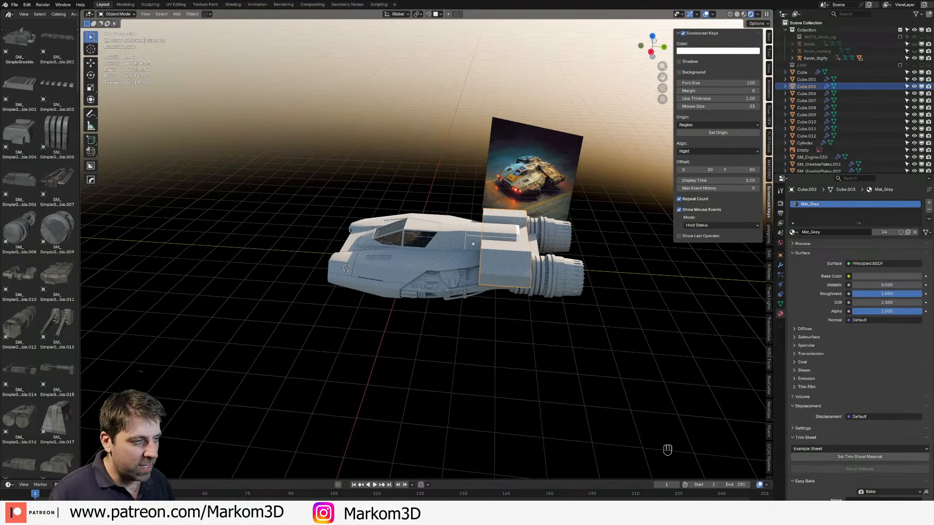
pyautogui.click(520, 240)
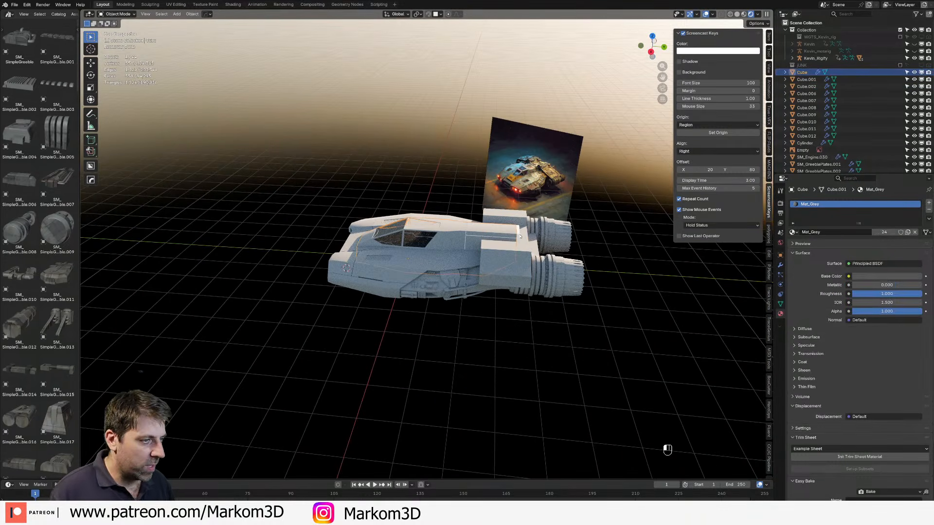
pyautogui.click(519, 236)
pyautogui.click(793, 232)
pyautogui.write('grey')
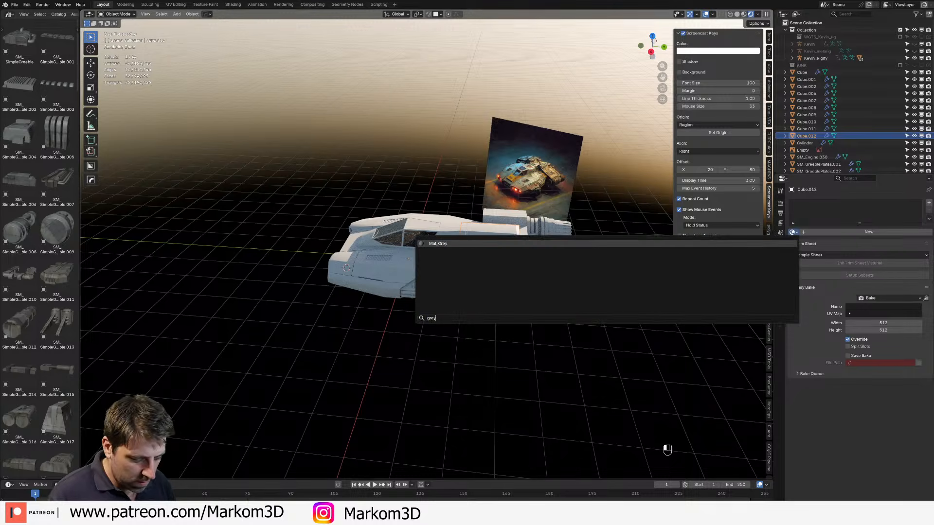
pyautogui.press('Return')
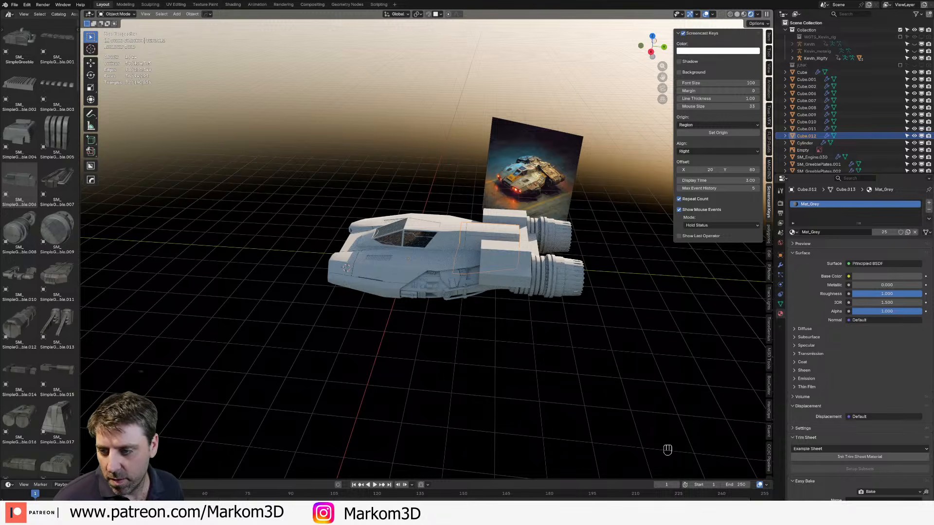
# Step: Switch to the channel subscriber page in the browser, return to Blender and examine the greebled recess on the ship's side
pyautogui.hotkey('alt', 'Tab')
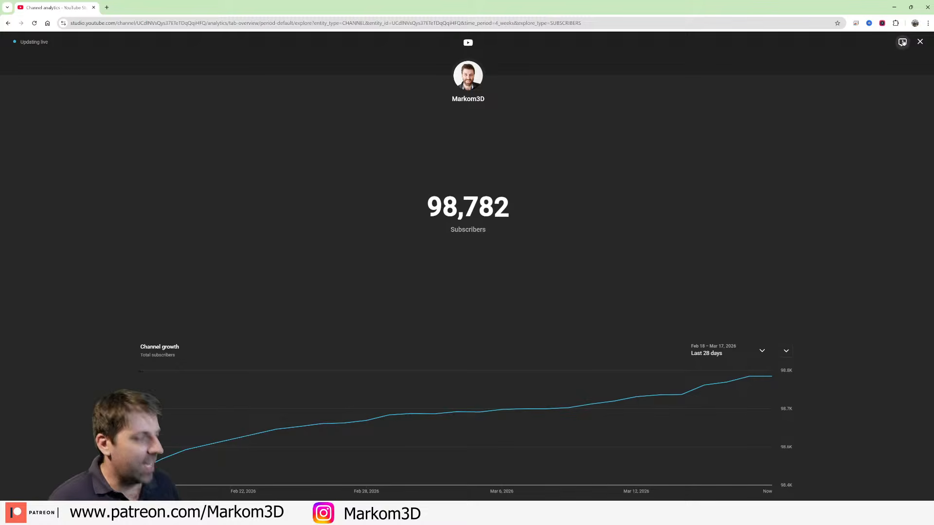
pyautogui.click(893, 8)
pyautogui.moveTo(395, 228); pyautogui.dragTo(446, 243, button='middle')
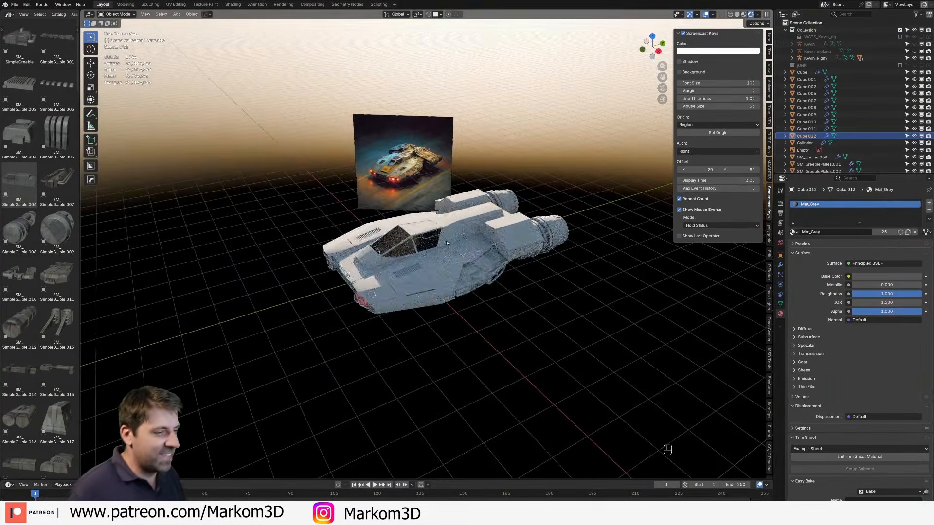
pyautogui.scroll(4, 446, 243)
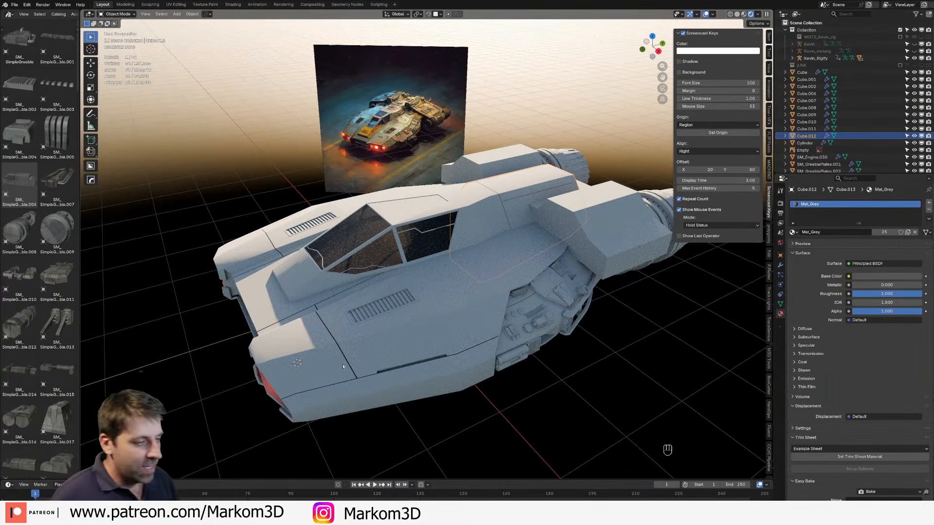
pyautogui.keyDown('shift'); pyautogui.moveTo(514, 292); pyautogui.dragTo(435, 352, button='middle'); pyautogui.keyUp('shift')
pyautogui.moveTo(435, 353); pyautogui.dragTo(364, 337, button='middle')
pyautogui.scroll(5, 389, 343)
pyautogui.keyDown('shift'); pyautogui.moveTo(293, 359); pyautogui.dragTo(370, 306, button='middle'); pyautogui.keyUp('shift')
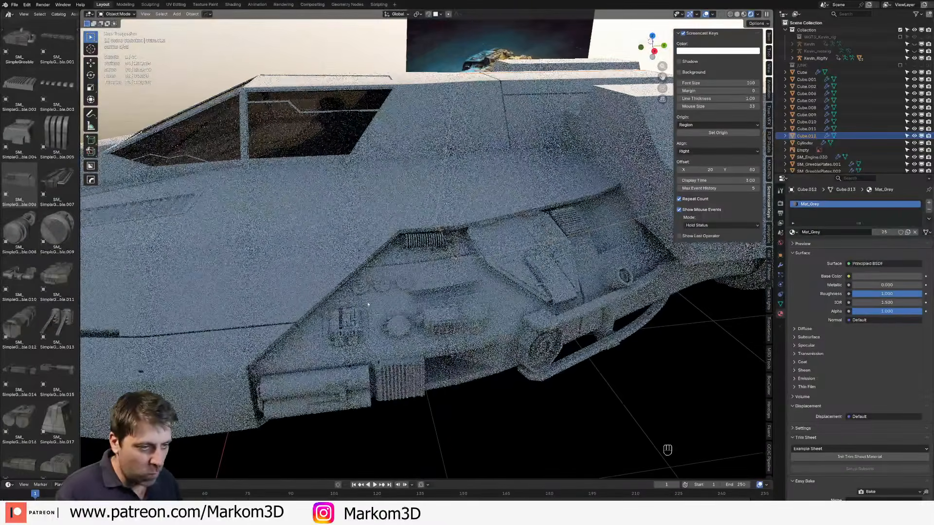
# Step: Add a Bézier curve and delete all of its control points in Edit Mode
pyautogui.scroll(-6, 327, 311)
pyautogui.hotkey('shift', 's')
pyautogui.click(355, 310)
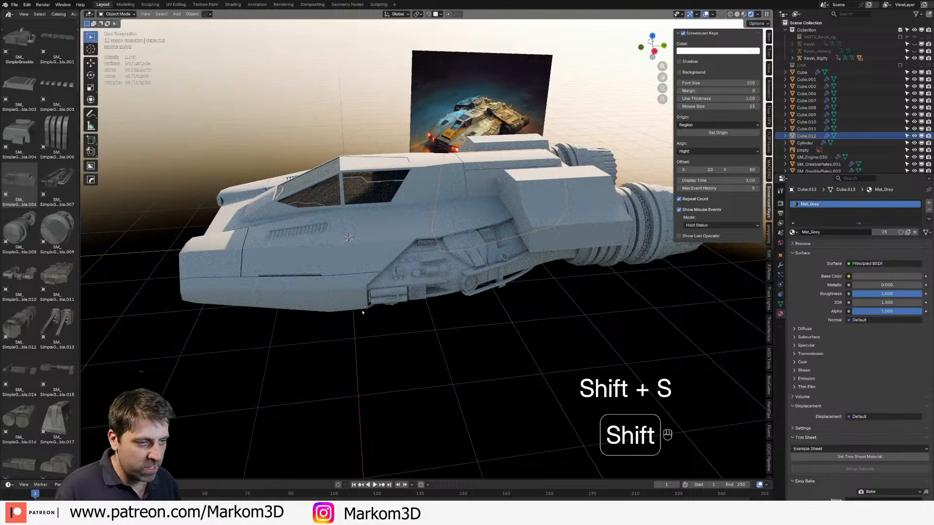
pyautogui.hotkey('shift', 'a')
pyautogui.moveTo(355, 327)
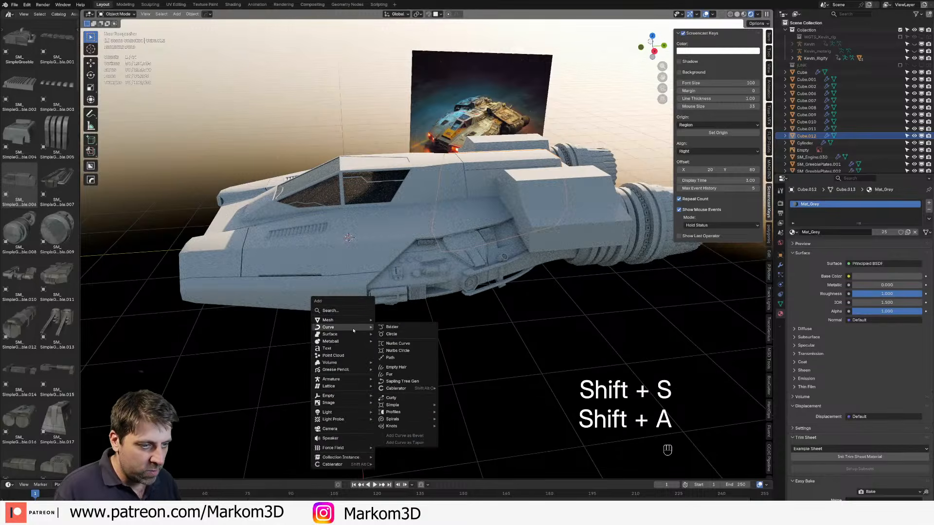
pyautogui.click(423, 327)
pyautogui.press('Tab')
pyautogui.press('a')
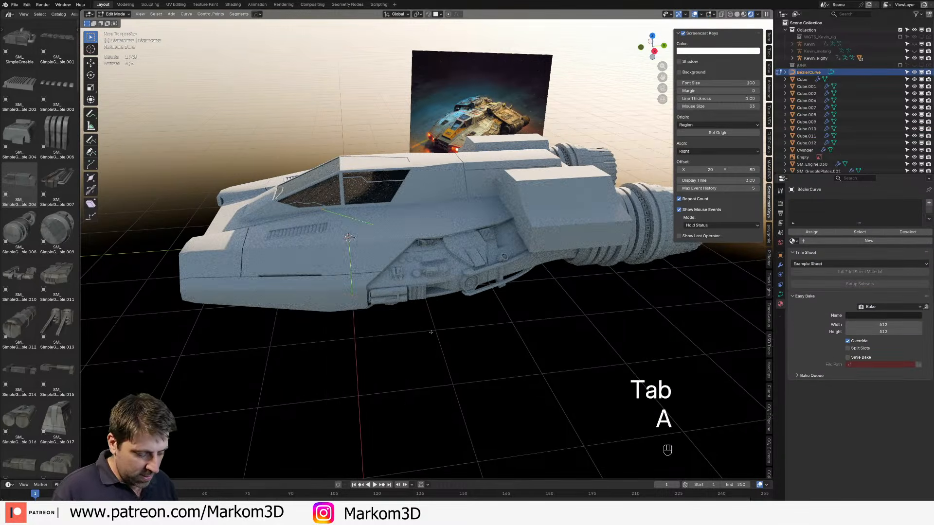
pyautogui.press('Delete')
pyautogui.click(431, 332)
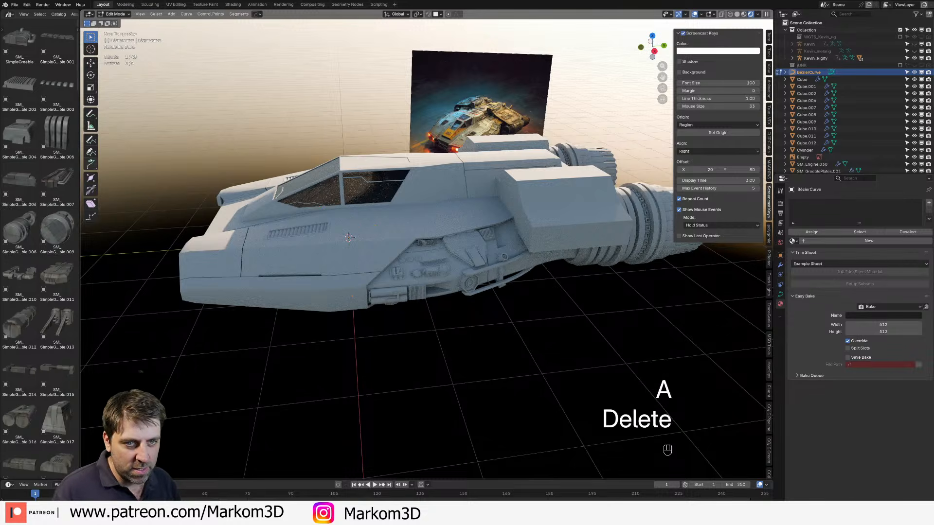
# Step: Set up the curve Draw tool with Bézier type and its depth set to Surface
pyautogui.click(779, 203)
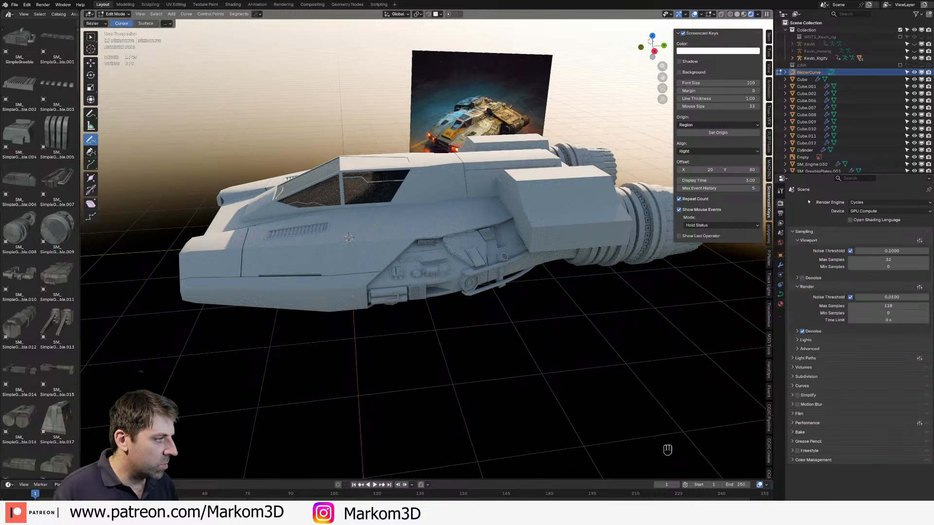
pyautogui.click(781, 191)
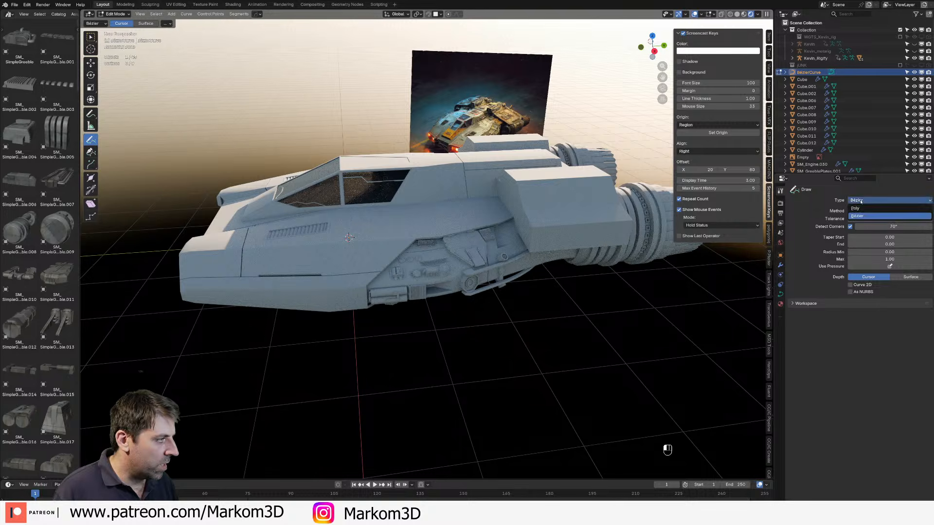
pyautogui.click(861, 211)
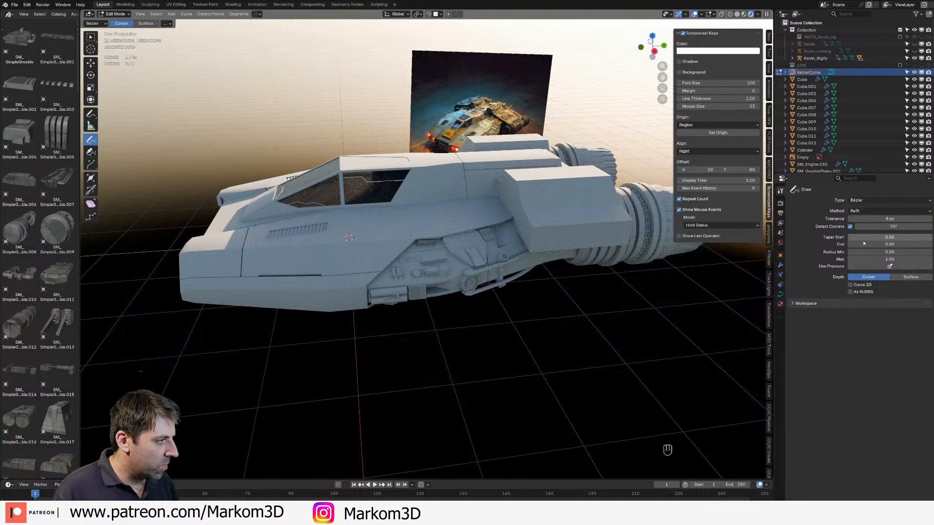
pyautogui.click(911, 277)
# Step: Draw three cable curves on the ship's side: over the greebles, beneath the small vent, and rearward below the engine block
pyautogui.scroll(6, 616, 286)
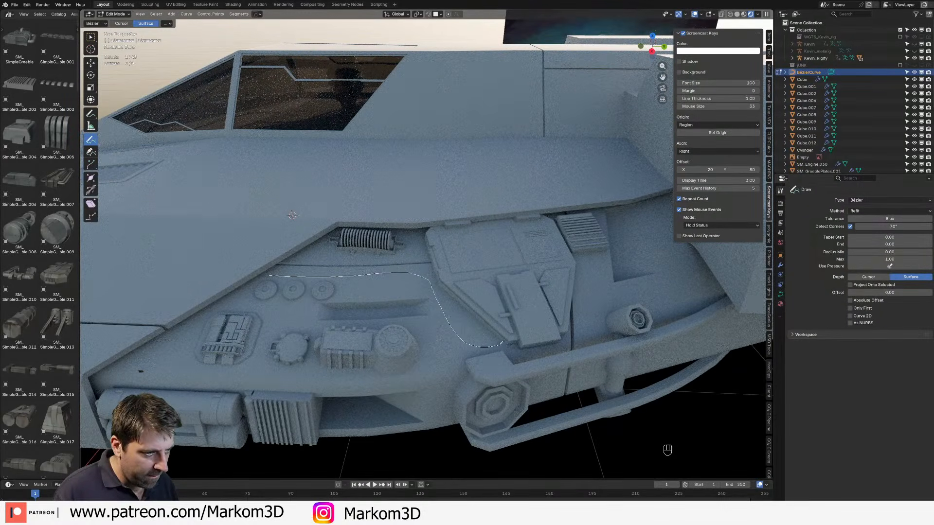
pyautogui.keyDown('shift'); pyautogui.moveTo(474, 341); pyautogui.dragTo(395, 315, button='middle'); pyautogui.keyUp('shift')
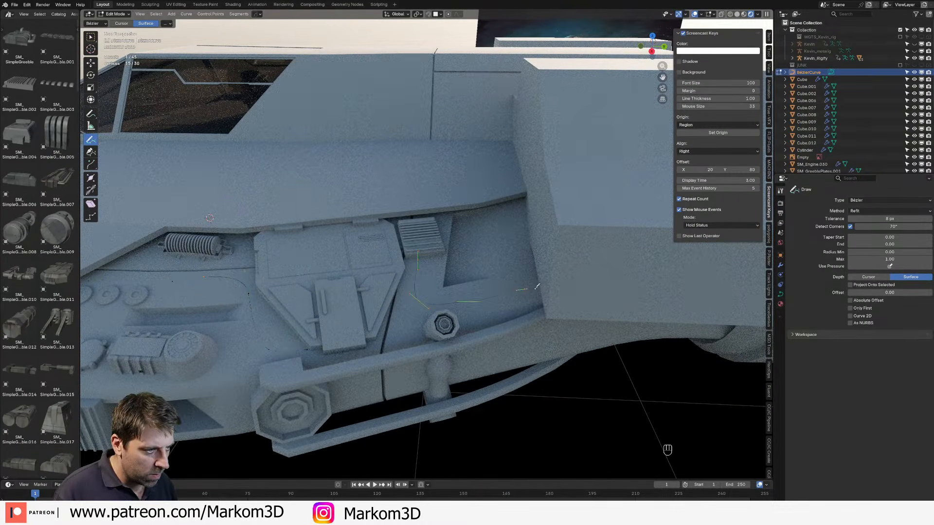
pyautogui.moveTo(537, 286); pyautogui.dragTo(520, 258, button='middle')
pyautogui.scroll(-2, 520, 258)
pyautogui.moveTo(467, 268); pyautogui.dragTo(406, 250, button='middle')
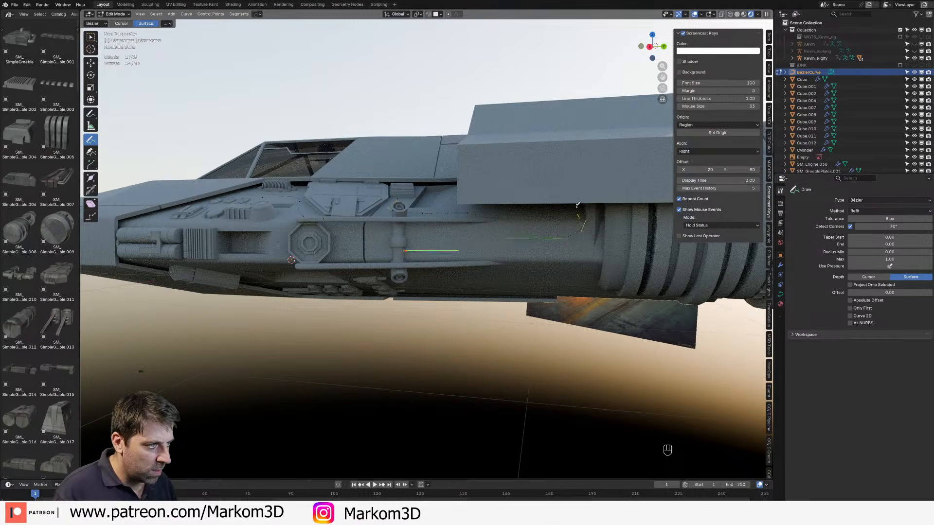
# Step: Try to draw another cable curve above the twin cylinders and around the neighbouring recess, and undo it
pyautogui.keyDown('shift'); pyautogui.moveTo(243, 217); pyautogui.dragTo(406, 204, button='middle'); pyautogui.keyUp('shift')
pyautogui.scroll(1, 406, 204)
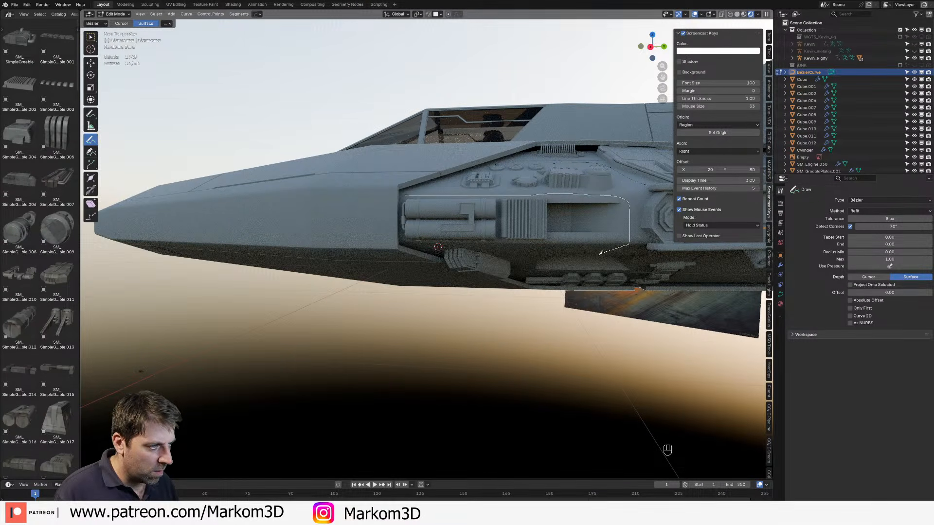
pyautogui.moveTo(600, 254); pyautogui.dragTo(572, 288, button='middle')
pyautogui.hotkey('ctrl', 'z')
pyautogui.moveTo(554, 336)
pyautogui.mouseDown(button='middle')
pyautogui.moveTo(559, 310)
pyautogui.moveTo(498, 358)
pyautogui.moveTo(479, 331)
pyautogui.mouseUp(button='middle')
pyautogui.moveTo(479, 330); pyautogui.dragTo(507, 293, button='middle')
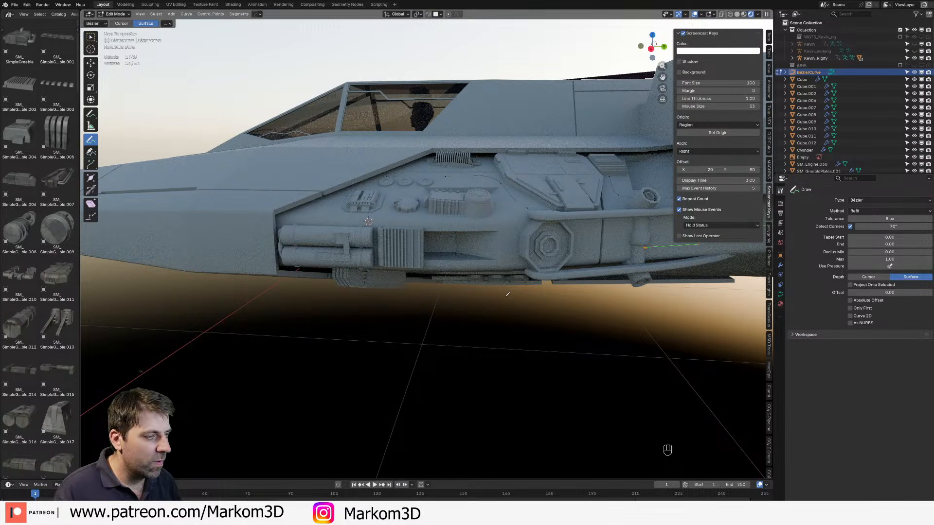
# Step: Return to Object Mode and give the cable curves a round bevel with a depth of 0.01 m
pyautogui.press('Tab')
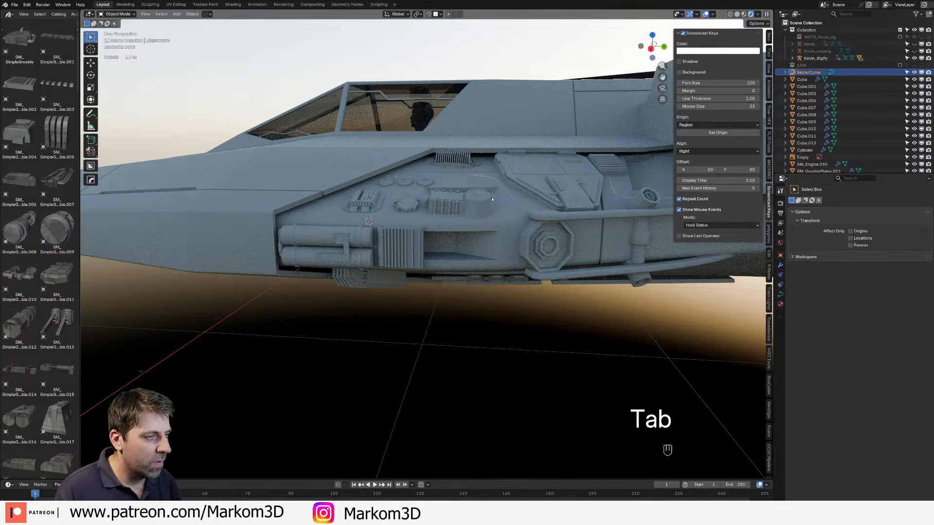
pyautogui.click(781, 265)
pyautogui.click(780, 275)
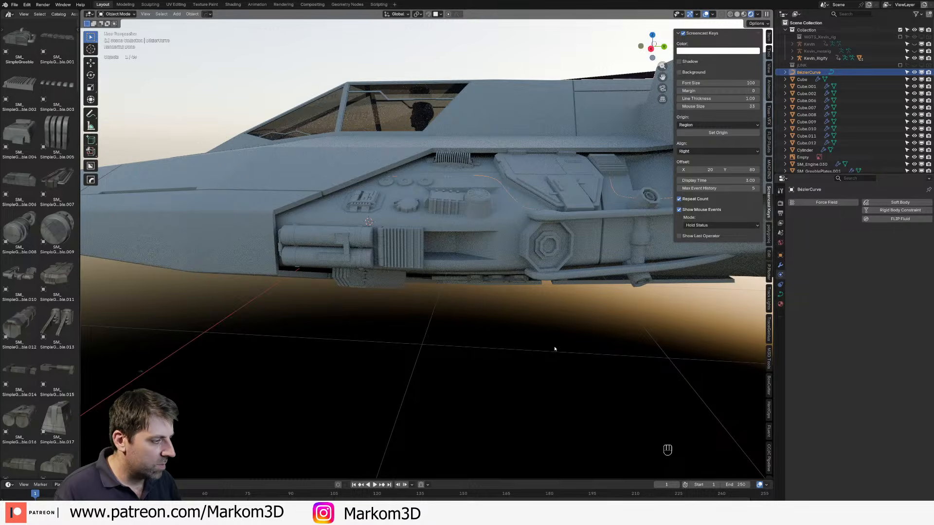
pyautogui.click(781, 294)
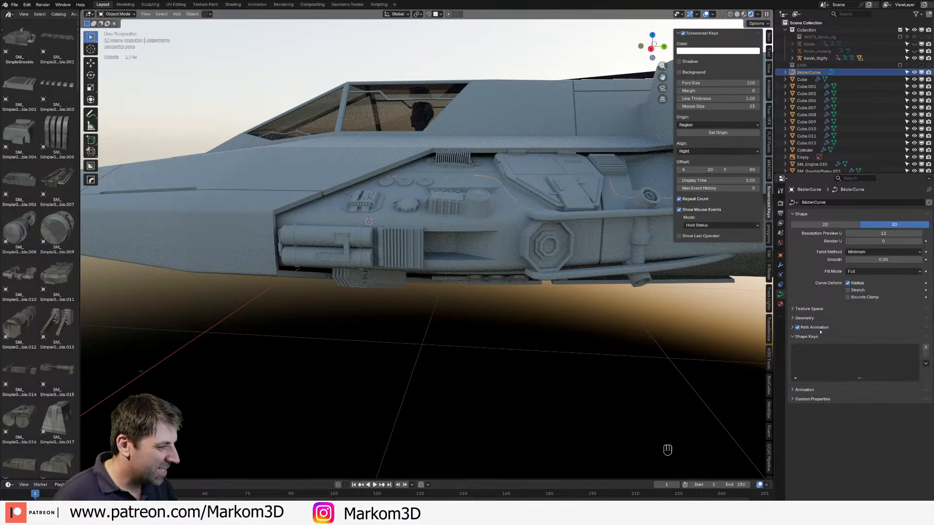
pyautogui.click(792, 318)
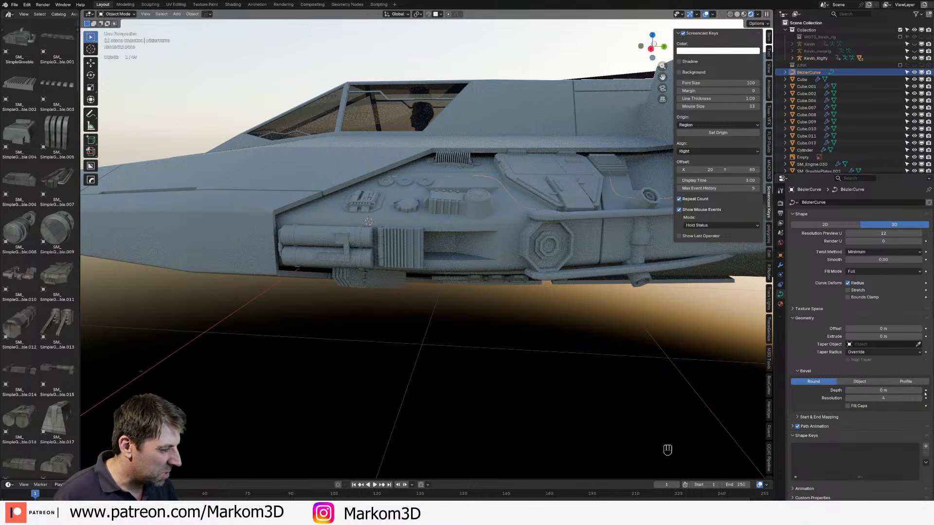
pyautogui.click(919, 390)
pyautogui.click(574, 377)
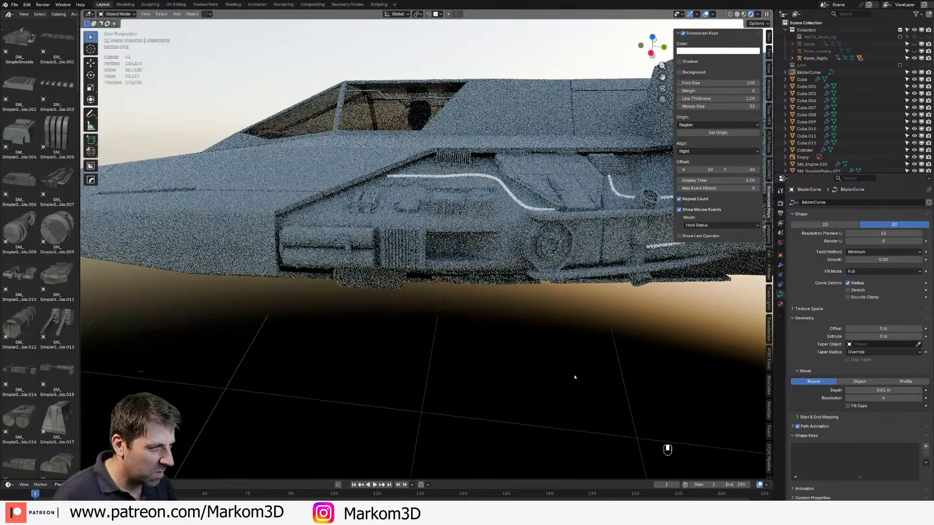
# Step: Assign the Mat_Grey material to the cable curves
pyautogui.moveTo(498, 247); pyautogui.dragTo(469, 235, button='middle')
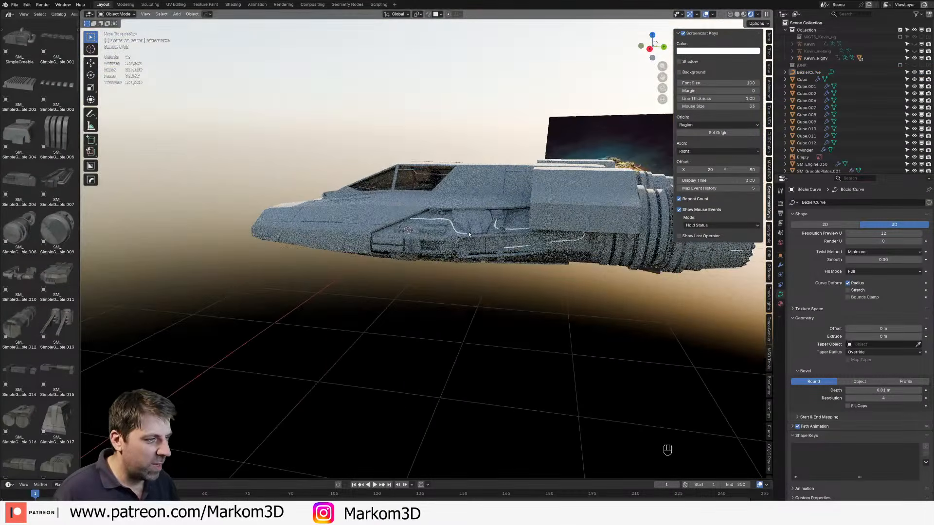
pyautogui.click(495, 228)
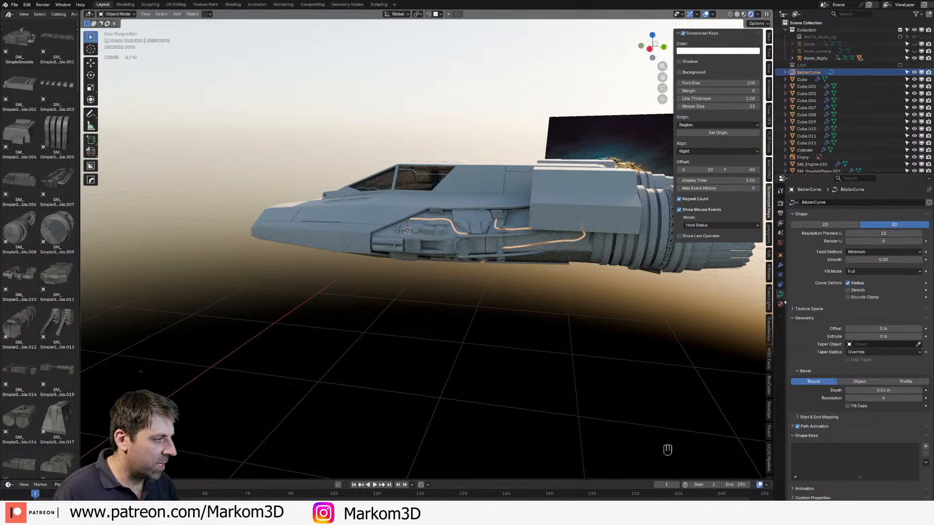
pyautogui.click(780, 204)
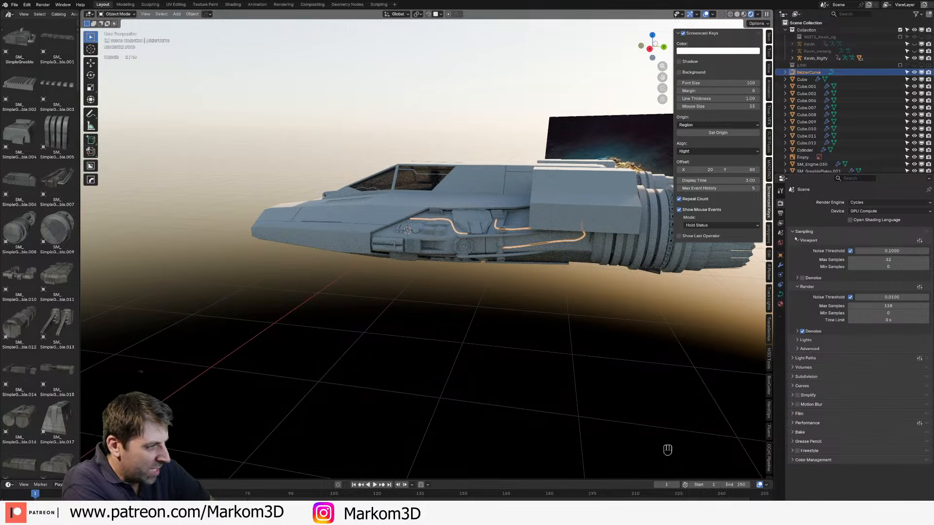
pyautogui.click(780, 304)
pyautogui.click(793, 233)
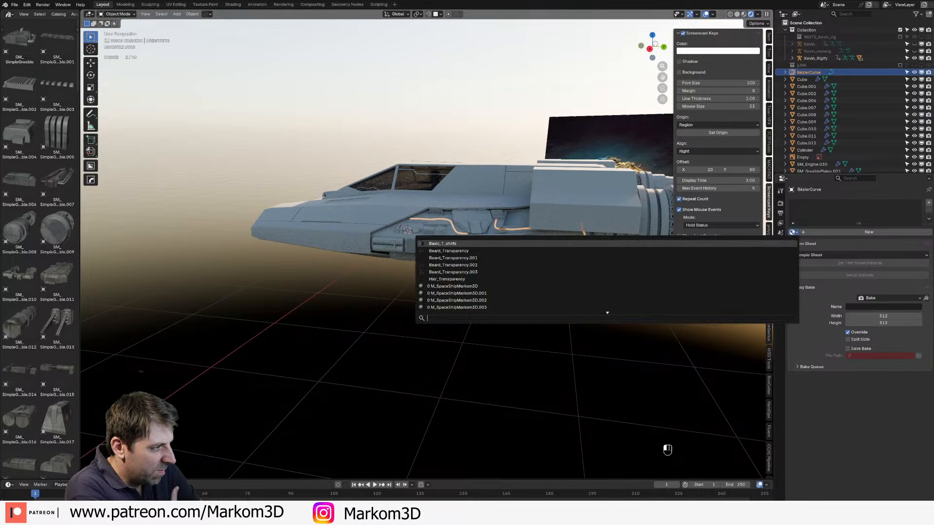
pyautogui.write('grey')
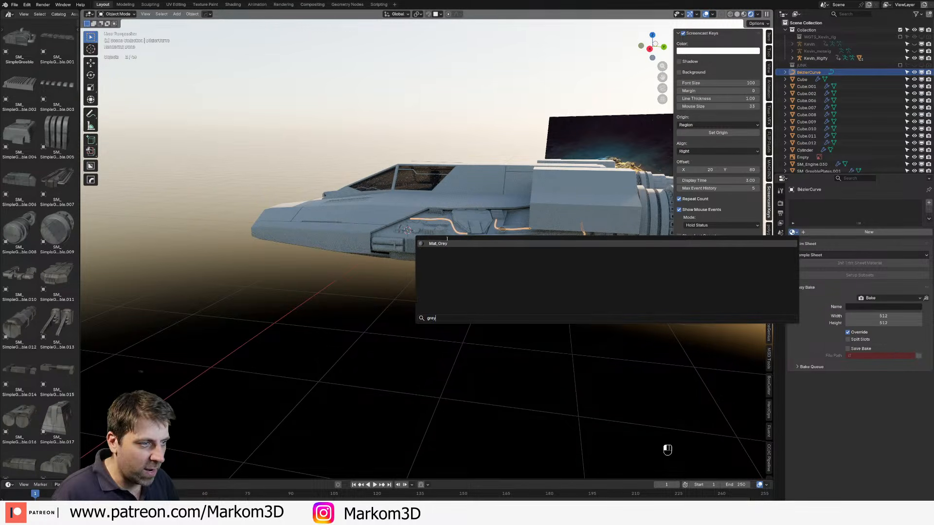
pyautogui.click(446, 243)
pyautogui.click(453, 246)
# Step: Deselect the cables and examine the ship's side recess and underside details from several angles
pyautogui.click(500, 315)
pyautogui.moveTo(503, 311); pyautogui.dragTo(473, 222, button='middle')
pyautogui.scroll(2, 520, 306)
pyautogui.scroll(3, 520, 305)
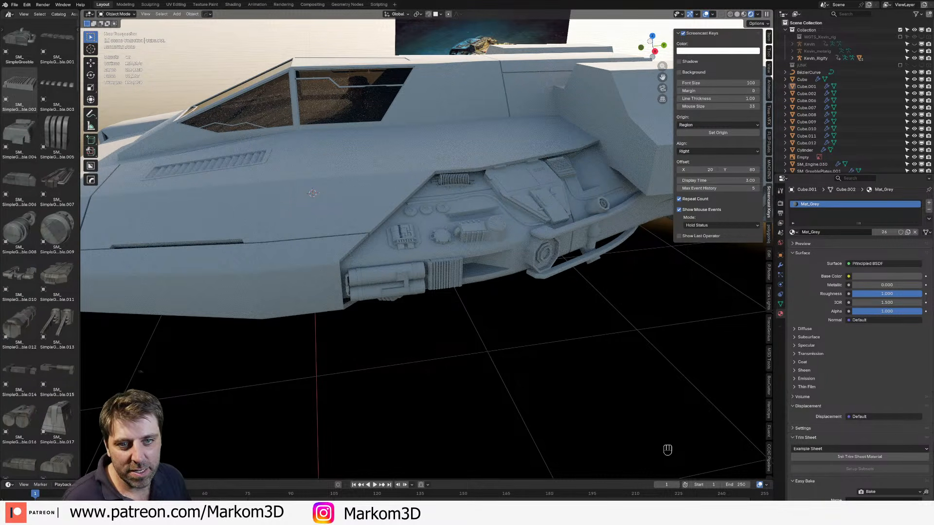
pyautogui.moveTo(361, 307); pyautogui.dragTo(352, 306, button='middle')
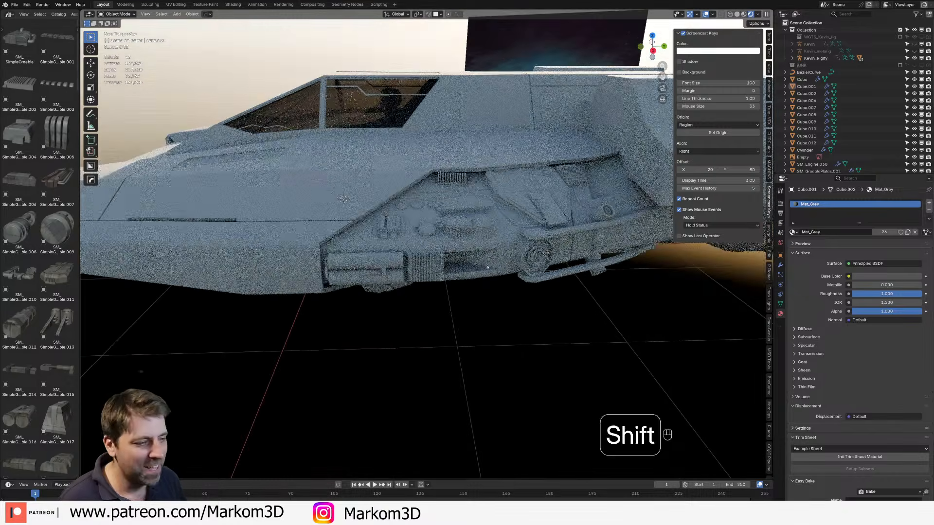
pyautogui.keyDown('shift'); pyautogui.moveTo(501, 313); pyautogui.dragTo(488, 316, button='middle'); pyautogui.keyUp('shift')
pyautogui.moveTo(494, 325); pyautogui.dragTo(489, 288, button='middle')
pyautogui.scroll(3, 489, 293)
pyautogui.moveTo(489, 248); pyautogui.dragTo(480, 219, button='middle')
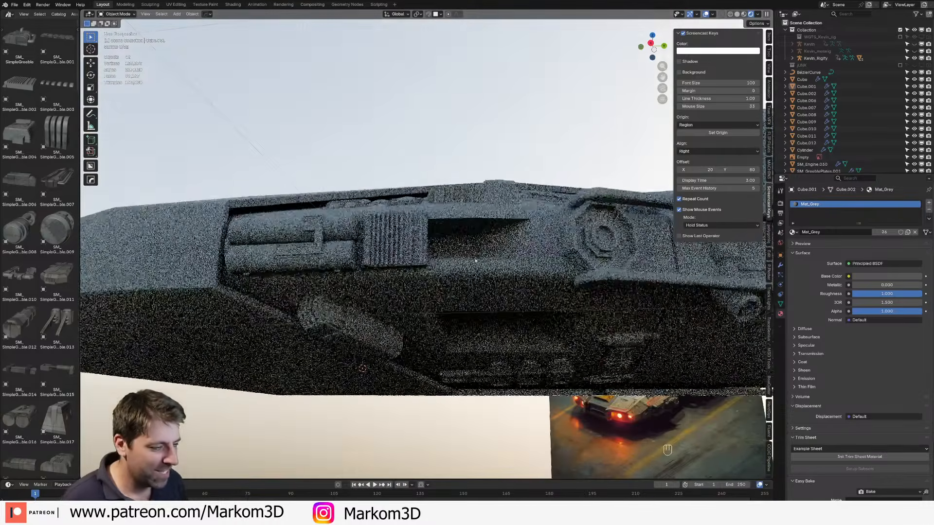
pyautogui.moveTo(474, 287); pyautogui.dragTo(463, 249, button='middle')
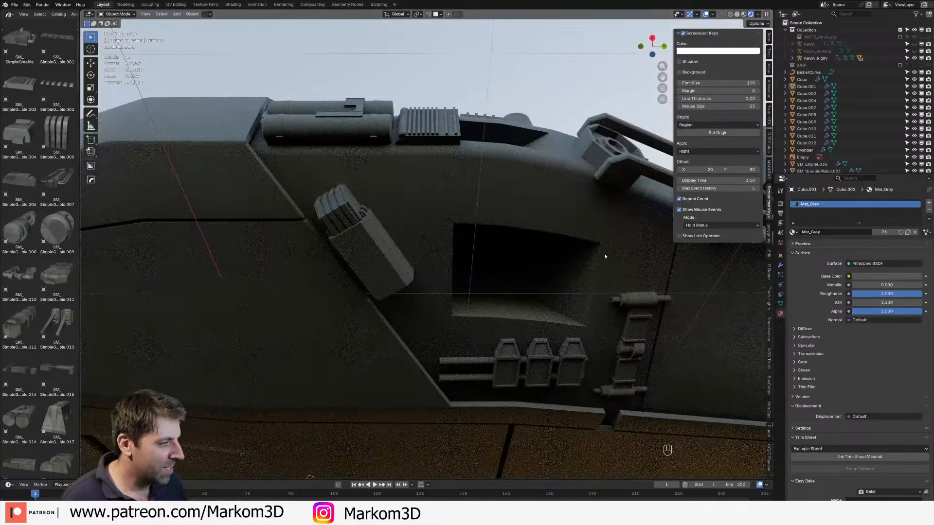
pyautogui.moveTo(649, 244); pyautogui.dragTo(645, 301, button='middle')
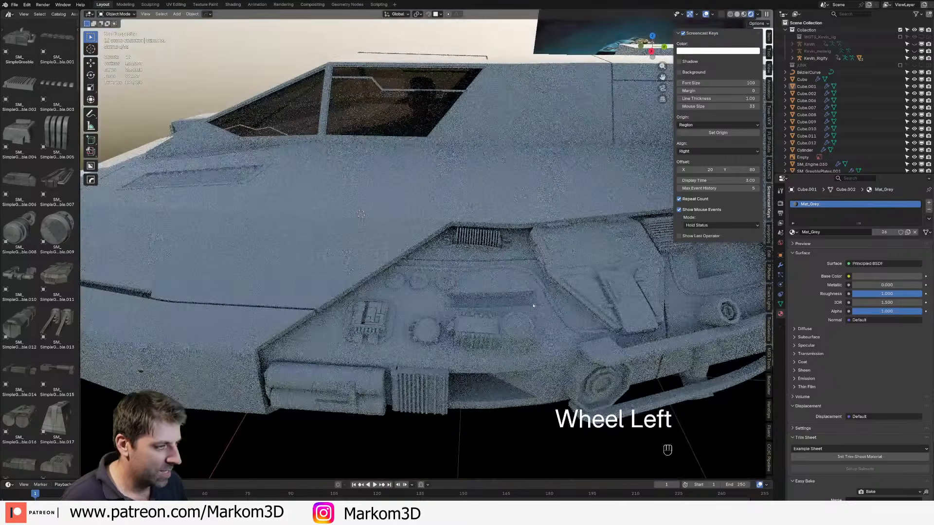
# Step: Reopen the cable curves for editing and draw a cable from the angled box greeble over the dark recess to the rail bracket
pyautogui.click(454, 340)
pyautogui.moveTo(560, 359)
pyautogui.mouseDown(button='middle')
pyautogui.moveTo(566, 305)
pyautogui.moveTo(359, 188)
pyautogui.mouseUp(button='middle')
pyautogui.press('Tab')
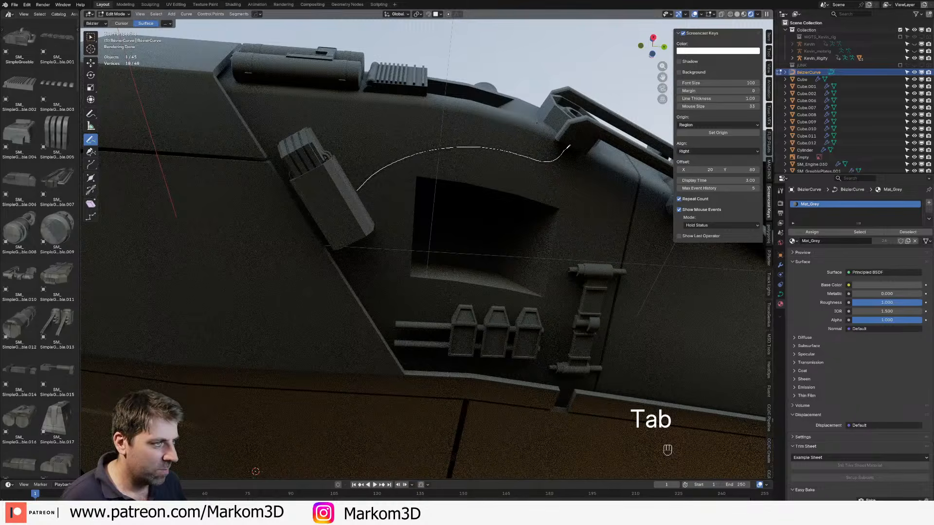
# Step: Draw a looping cable from the upper end of the bracket greeble around to the round fitting under the curved rail
pyautogui.keyDown('shift'); pyautogui.moveTo(602, 281); pyautogui.dragTo(432, 165, button='middle'); pyautogui.keyUp('shift')
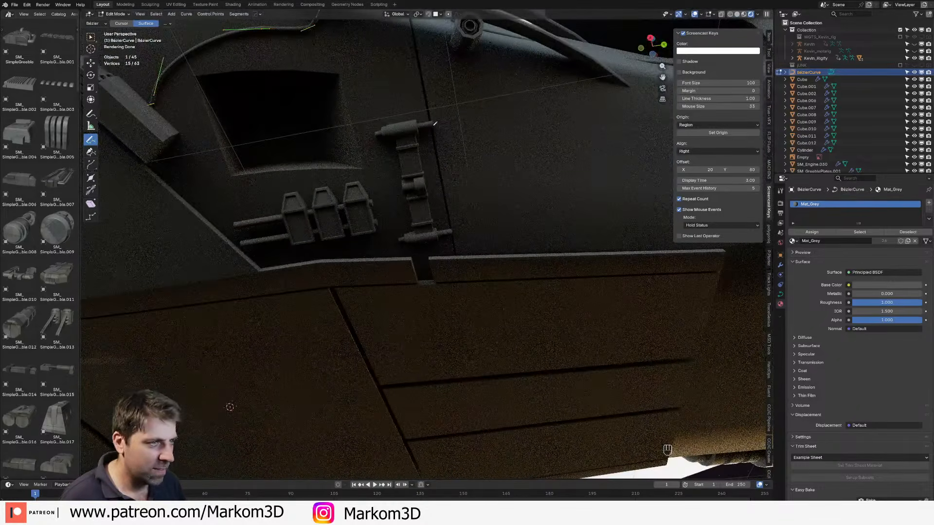
pyautogui.moveTo(436, 122)
pyautogui.mouseDown()
pyautogui.moveTo(618, 143)
pyautogui.moveTo(606, 100)
pyautogui.moveTo(565, 69)
pyautogui.mouseUp()
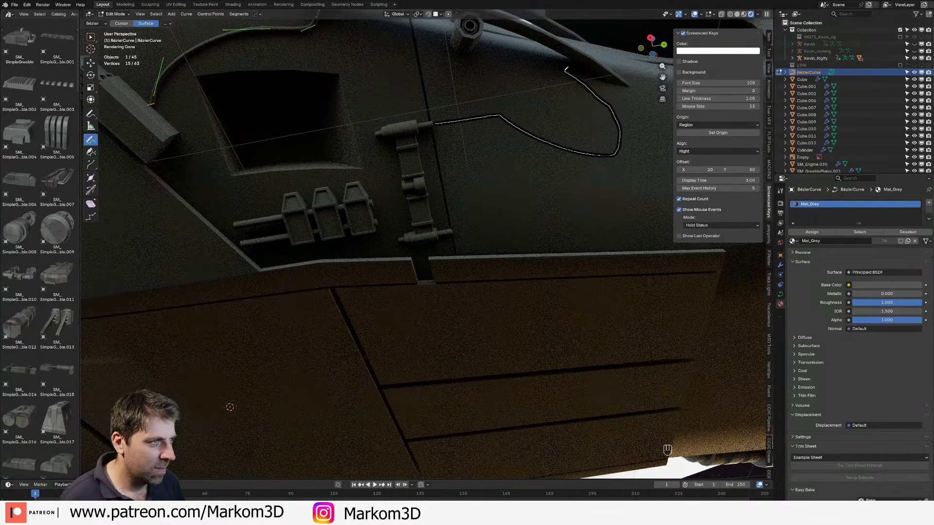
pyautogui.moveTo(479, 40); pyautogui.dragTo(475, 36)
# Step: Draw a cable from the bracket greeble's lower end above the lower hull plate, curving around the plate's rear corner
pyautogui.keyDown('shift'); pyautogui.moveTo(563, 215); pyautogui.dragTo(427, 198, button='middle'); pyautogui.keyUp('shift')
pyautogui.scroll(-1, 427, 198)
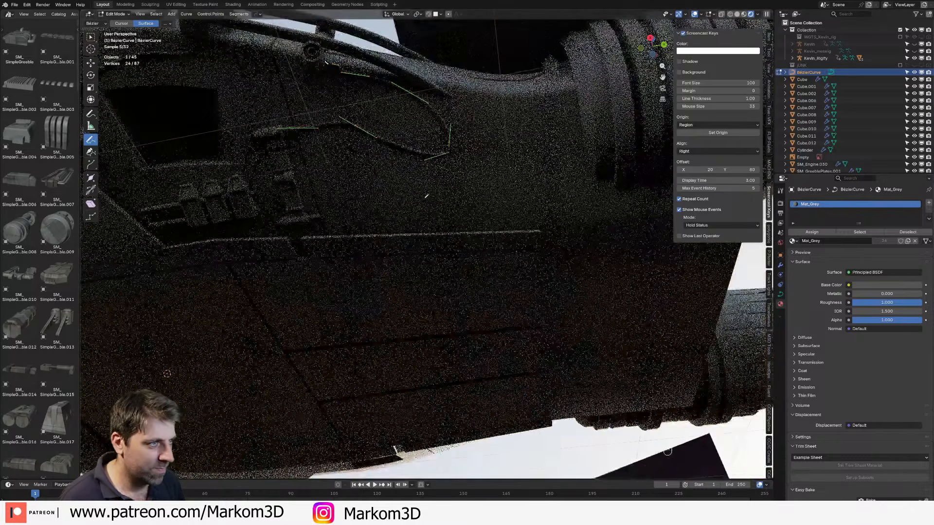
pyautogui.keyDown('shift'); pyautogui.moveTo(352, 183); pyautogui.dragTo(274, 190, button='middle'); pyautogui.keyUp('shift')
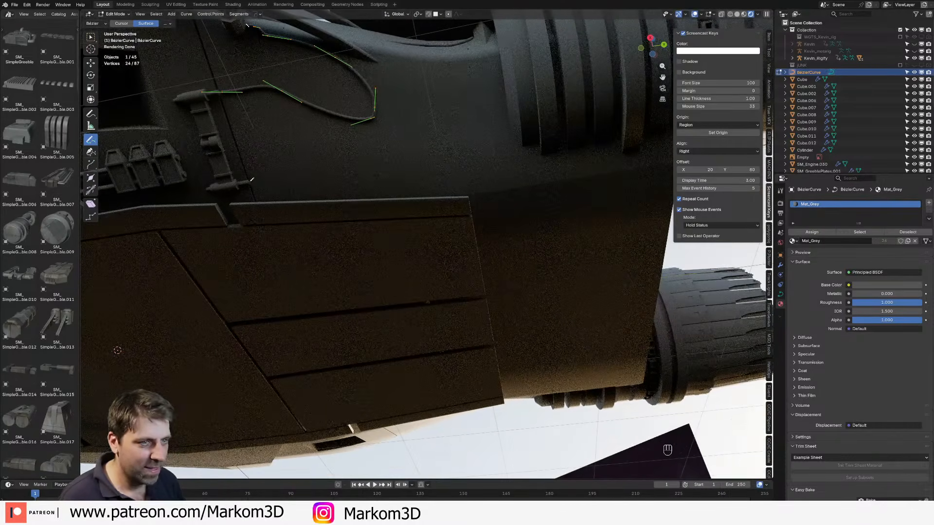
pyautogui.moveTo(485, 263); pyautogui.dragTo(483, 264)
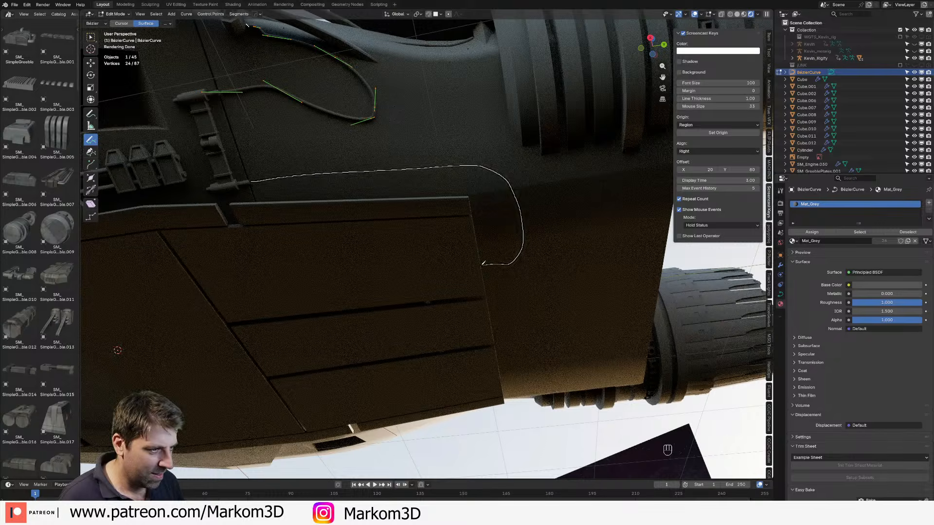
# Step: Draw a cable from the three-box greeble along the lower hull plate's edge, ending around its rear corner
pyautogui.keyDown('shift'); pyautogui.moveTo(308, 234); pyautogui.dragTo(482, 237, button='middle'); pyautogui.keyUp('shift')
pyautogui.moveTo(520, 172); pyautogui.dragTo(334, 194, button='middle')
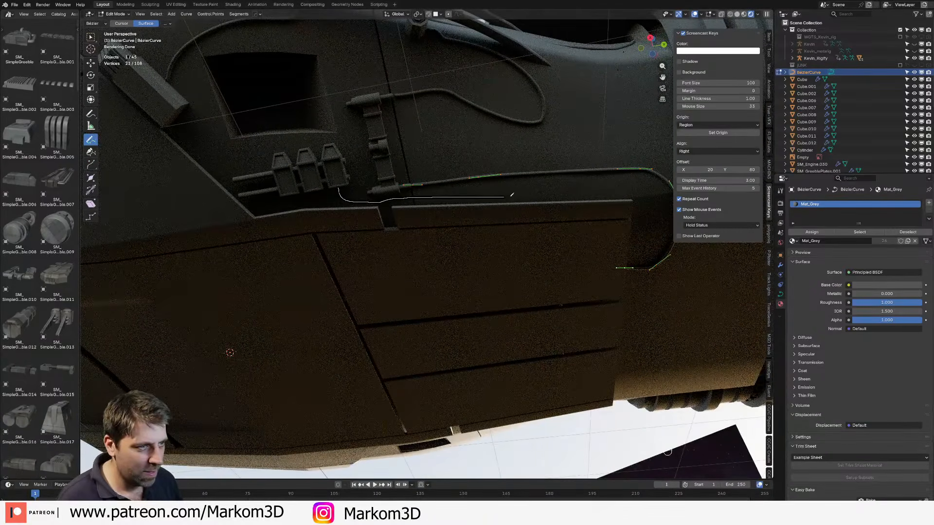
pyautogui.moveTo(631, 251); pyautogui.dragTo(629, 251)
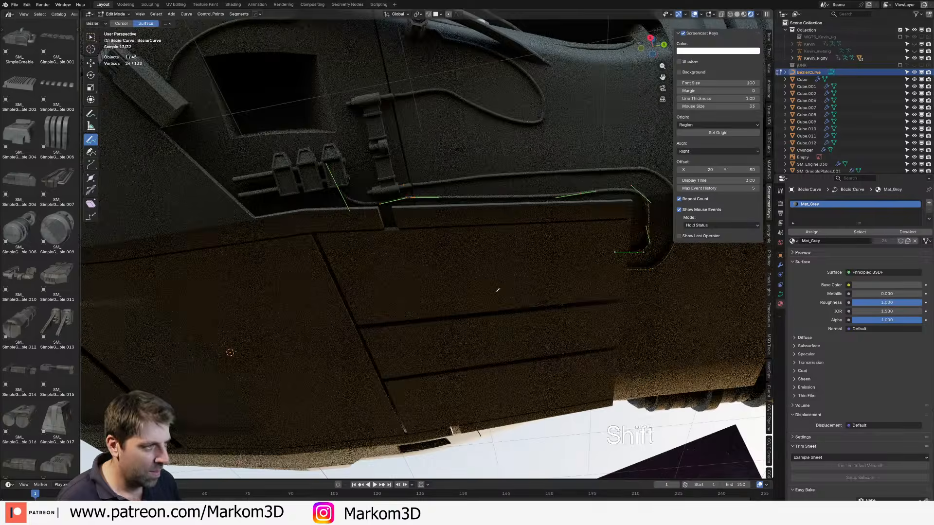
# Step: Draw a short cable across the rear pocket beside the ribbed vent in the ship's side recess
pyautogui.moveTo(498, 290)
pyautogui.mouseDown(button='middle')
pyautogui.moveTo(486, 269)
pyautogui.moveTo(457, 357)
pyautogui.mouseUp(button='middle')
pyautogui.scroll(-3, 474, 274)
pyautogui.moveTo(457, 357)
pyautogui.mouseDown(button='middle')
pyautogui.moveTo(392, 321)
pyautogui.moveTo(416, 338)
pyautogui.moveTo(419, 359)
pyautogui.mouseUp(button='middle')
pyautogui.scroll(3, 486, 291)
pyautogui.moveTo(615, 214); pyautogui.dragTo(470, 273, button='middle')
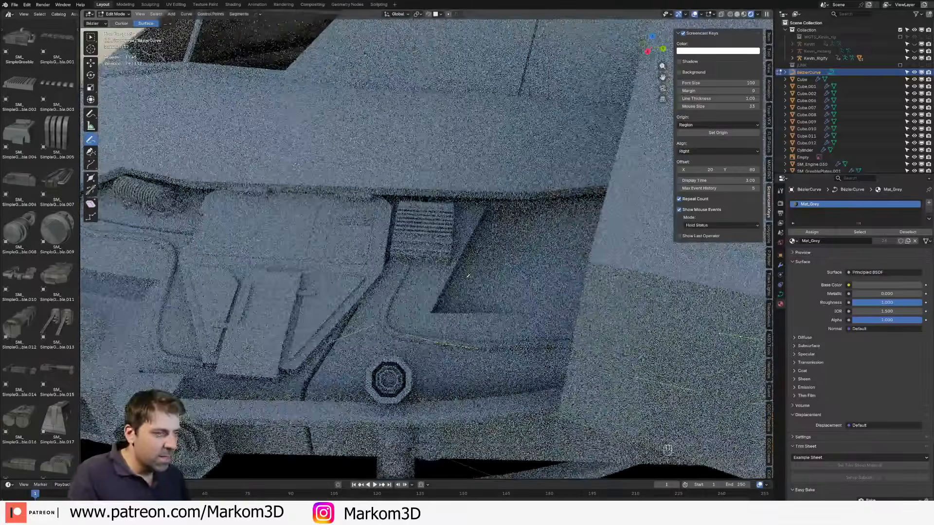
pyautogui.keyDown('shift'); pyautogui.moveTo(470, 241); pyautogui.dragTo(457, 198, button='middle'); pyautogui.keyUp('shift')
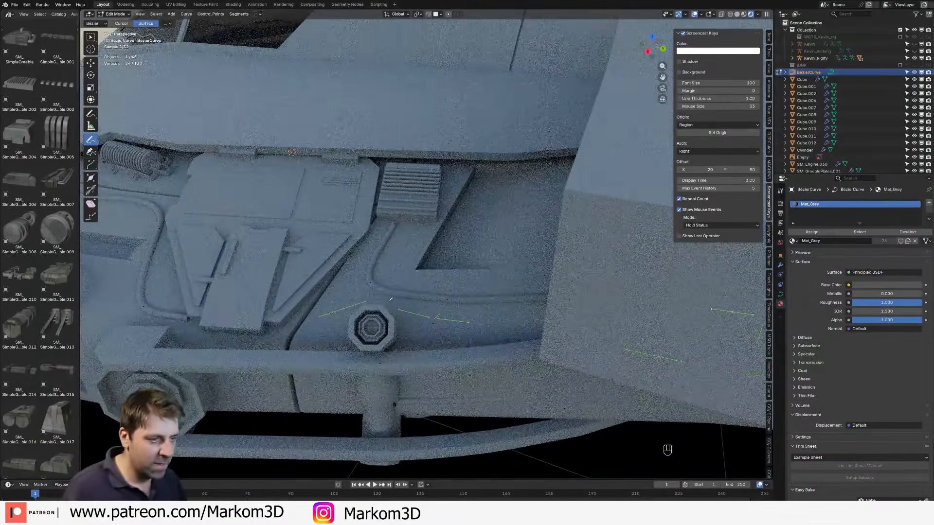
pyautogui.keyDown('shift'); pyautogui.moveTo(304, 291); pyautogui.dragTo(306, 268, button='middle'); pyautogui.keyUp('shift')
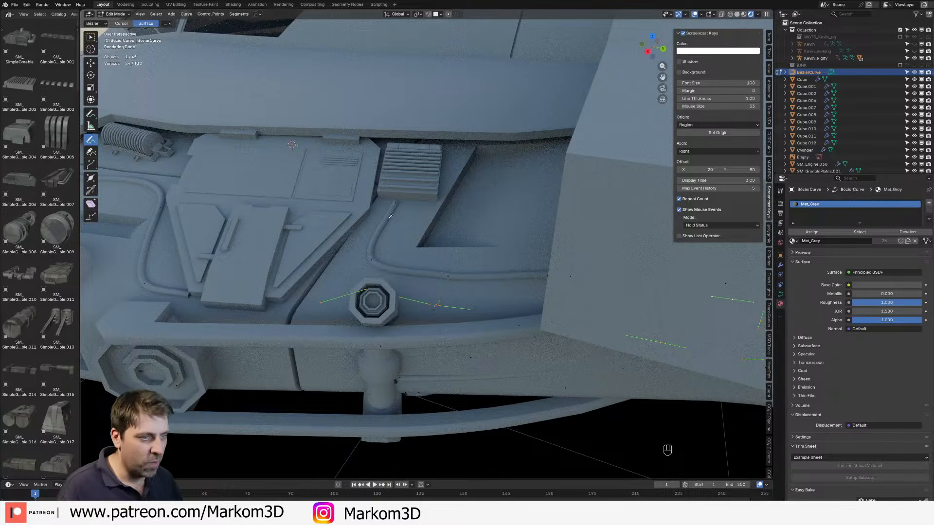
pyautogui.keyDown('shift'); pyautogui.moveTo(391, 215); pyautogui.dragTo(359, 295, button='middle'); pyautogui.keyUp('shift')
pyautogui.scroll(-4, 389, 272)
pyautogui.moveTo(404, 265); pyautogui.dragTo(366, 293, button='middle')
pyautogui.scroll(2, 496, 232)
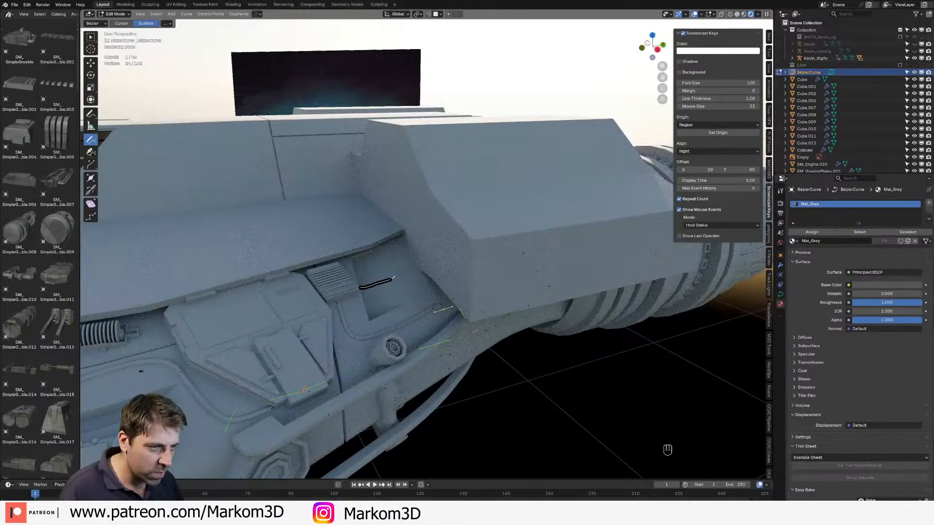
pyautogui.moveTo(445, 295); pyautogui.dragTo(446, 294)
# Step: Draw a long cable along the lower edge of the side recess, from the diagonal hull edge to the front of the rail
pyautogui.keyDown('shift'); pyautogui.moveTo(311, 316); pyautogui.dragTo(437, 282, button='middle'); pyautogui.keyUp('shift')
pyautogui.scroll(-2, 418, 287)
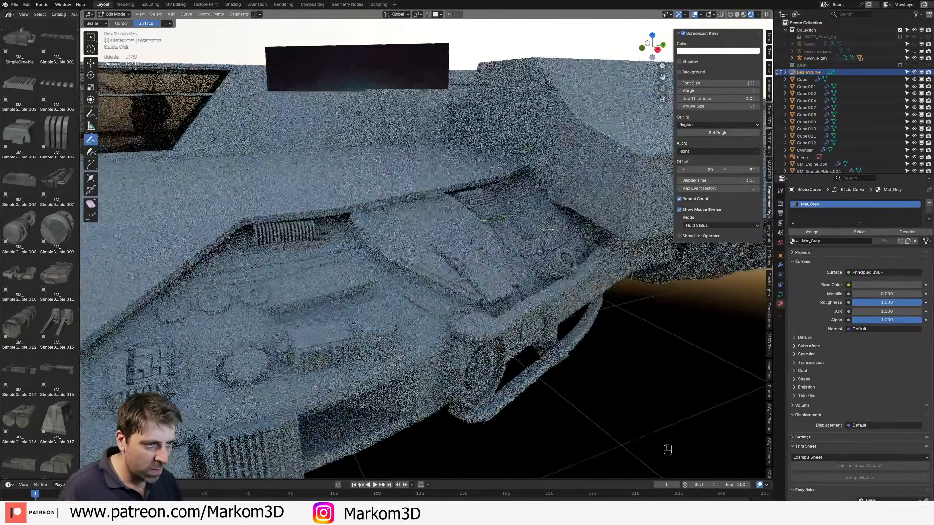
pyautogui.moveTo(311, 335); pyautogui.dragTo(297, 311, button='middle')
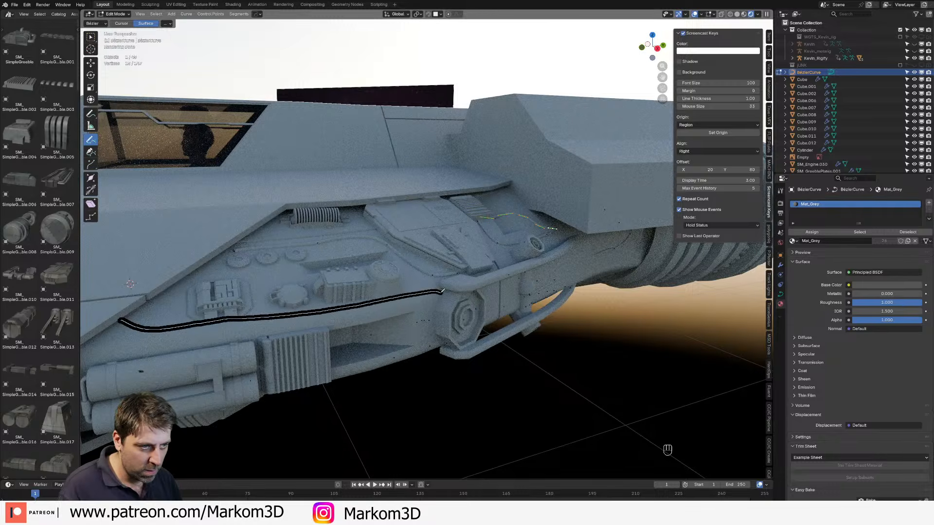
# Step: Draw a cable from the diagonal hull edge beneath the twin cylinders to the ribbed block
pyautogui.moveTo(443, 290)
pyautogui.mouseDown(button='middle')
pyautogui.moveTo(336, 257)
pyautogui.moveTo(418, 229)
pyautogui.mouseUp(button='middle')
pyautogui.moveTo(418, 229); pyautogui.dragTo(394, 182, button='middle')
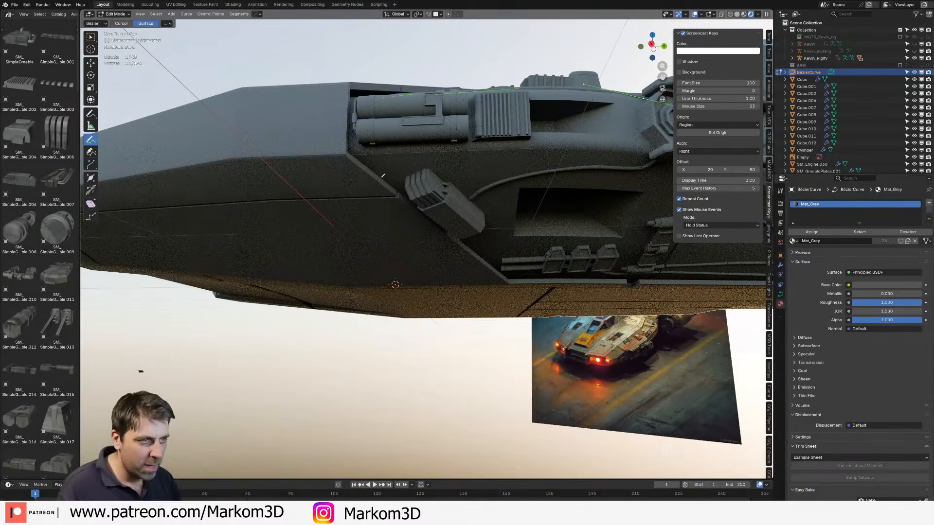
pyautogui.moveTo(519, 141); pyautogui.dragTo(521, 138)
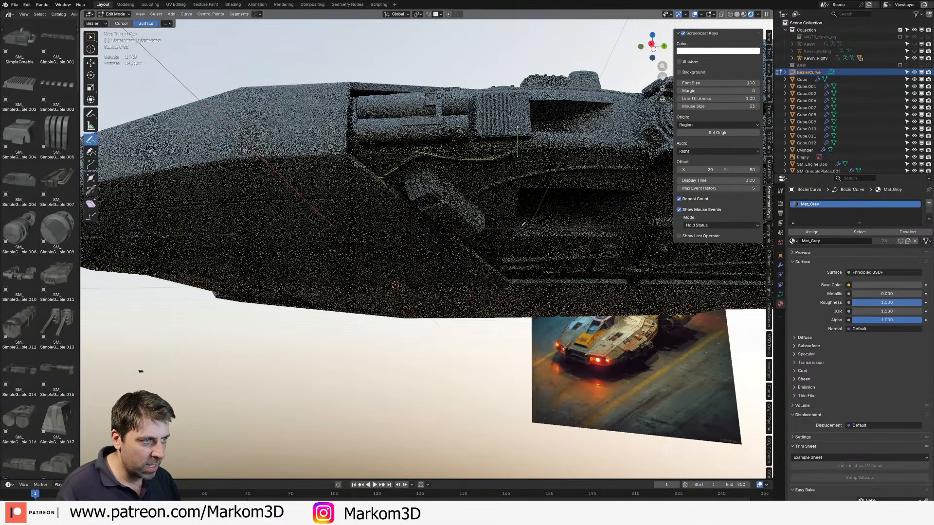
# Step: Draw a cable from the diagonal hull edge, under the dark recess, up to the bracket greeble's upper end
pyautogui.moveTo(482, 235)
pyautogui.keyDown('shift'); pyautogui.mouseDown(button='middle')
pyautogui.moveTo(451, 176)
pyautogui.moveTo(377, 171)
pyautogui.mouseUp(button='middle'); pyautogui.keyUp('shift')
pyautogui.scroll(-3, 457, 197)
pyautogui.scroll(4, 377, 171)
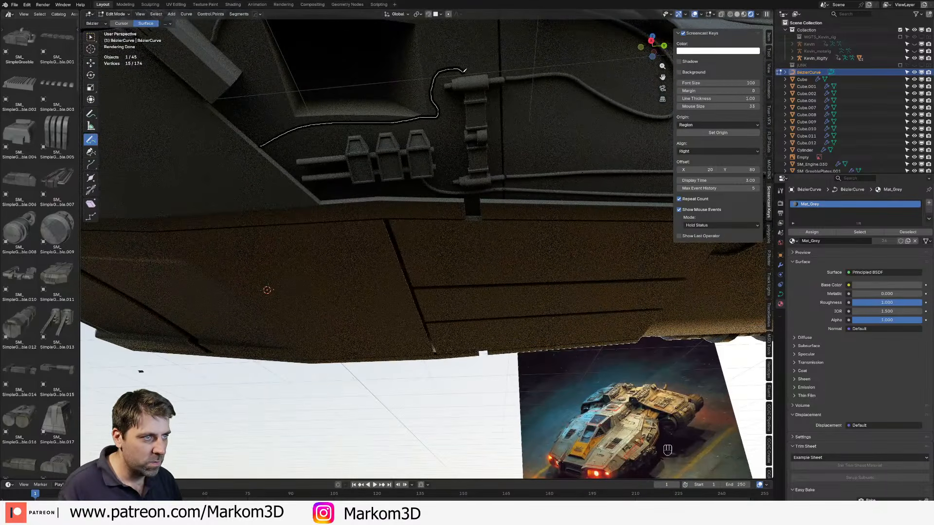
# Step: Draw a short cable beside the coil-shaped greeble at the upper edge of the side recess
pyautogui.scroll(-6, 470, 288)
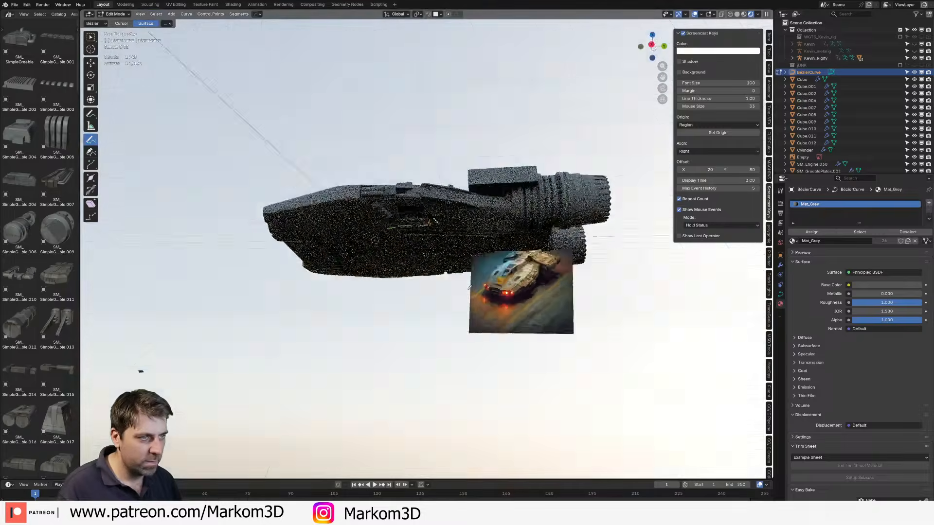
pyautogui.moveTo(469, 287); pyautogui.dragTo(480, 286, button='middle')
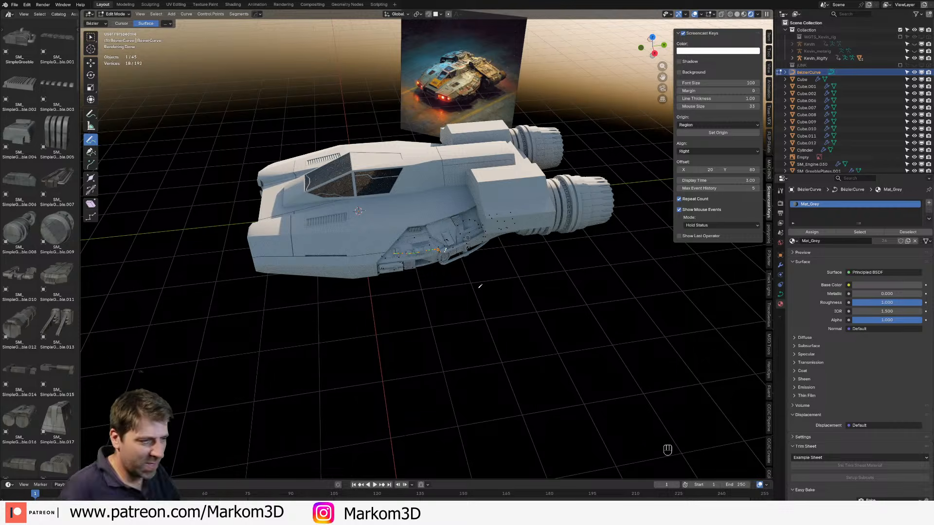
pyautogui.scroll(4, 478, 289)
pyautogui.moveTo(479, 289); pyautogui.dragTo(470, 250, button='middle')
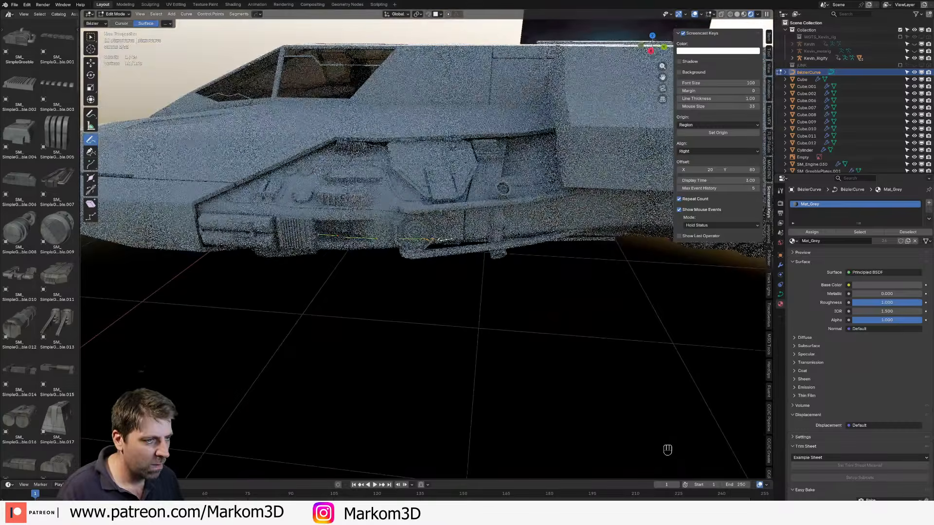
pyautogui.scroll(3, 399, 182)
pyautogui.keyDown('shift'); pyautogui.moveTo(398, 182); pyautogui.dragTo(412, 258, button='middle'); pyautogui.keyUp('shift')
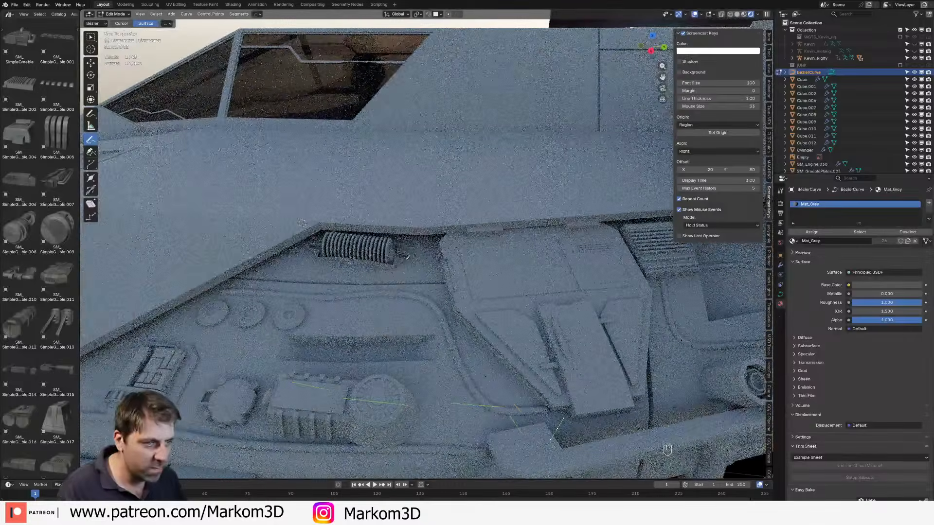
pyautogui.scroll(-6, 434, 361)
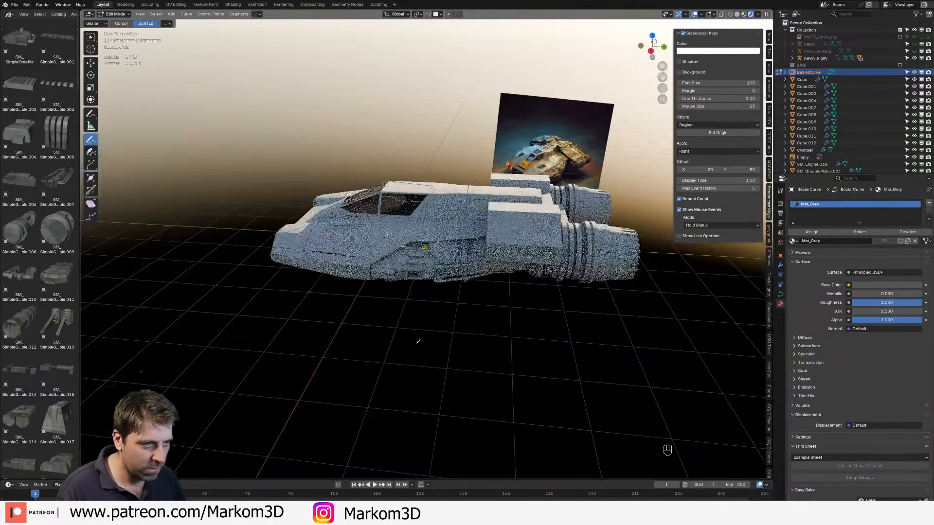
# Step: Return to Object Mode, deselect the cables, and examine the ship's side and the headlight recesses at the nose
pyautogui.press('Tab')
pyautogui.click(435, 361)
pyautogui.moveTo(434, 361); pyautogui.dragTo(515, 301, button='middle')
pyautogui.scroll(2, 527, 319)
pyautogui.scroll(2, 513, 302)
pyautogui.keyDown('shift'); pyautogui.moveTo(513, 302); pyautogui.dragTo(365, 261, button='middle'); pyautogui.keyUp('shift')
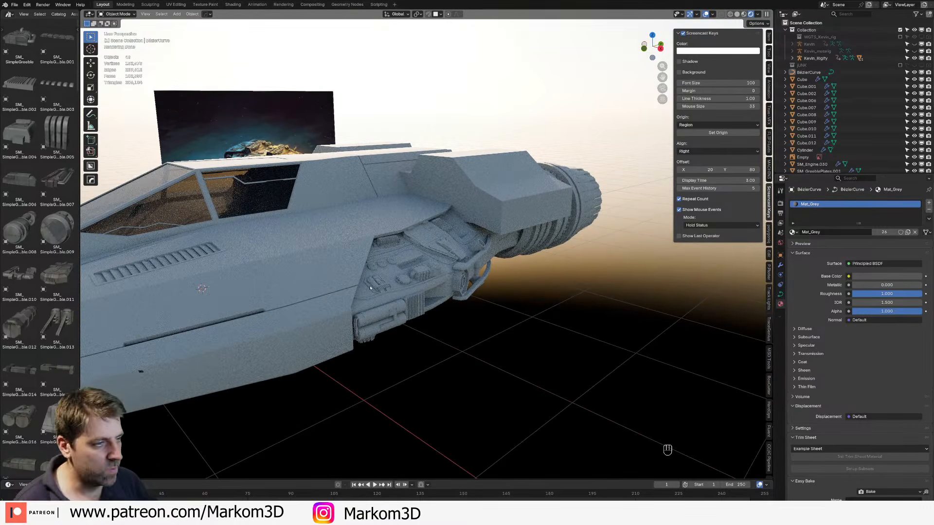
pyautogui.click(483, 171)
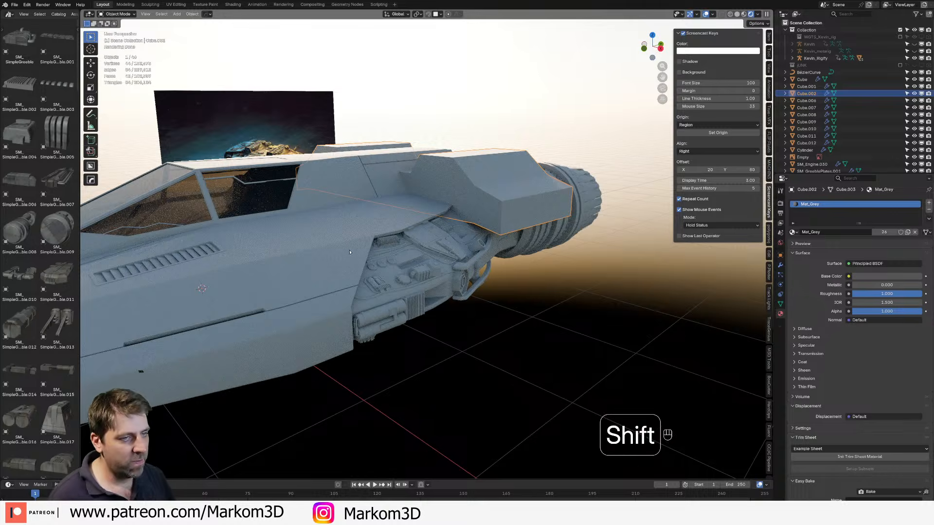
pyautogui.keyDown('shift'); pyautogui.moveTo(384, 238); pyautogui.dragTo(515, 202, button='middle'); pyautogui.keyUp('shift')
pyautogui.keyDown('shift'); pyautogui.moveTo(370, 258); pyautogui.dragTo(465, 244, button='middle'); pyautogui.keyUp('shift')
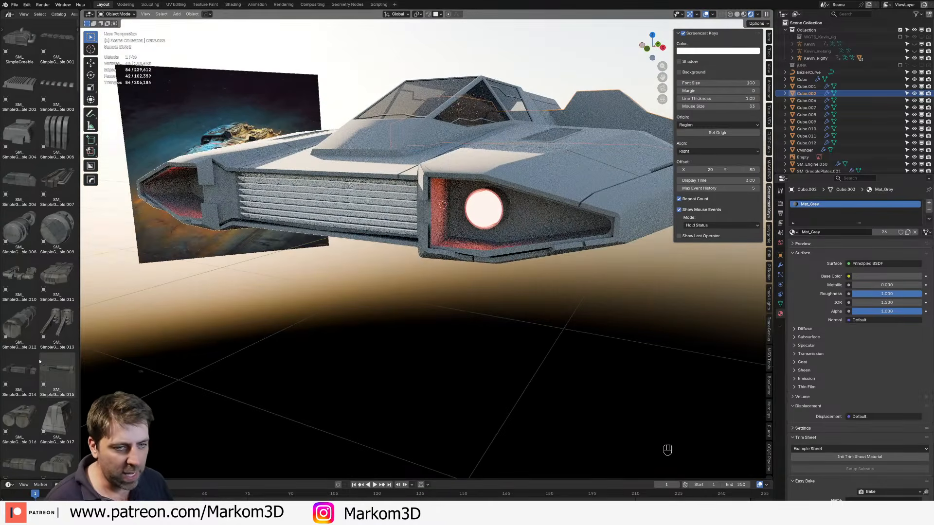
# Step: Widen the asset browser and look through the Simple Greeble assets for a part to fit the headlight recess
pyautogui.moveTo(81, 335); pyautogui.dragTo(312, 335)
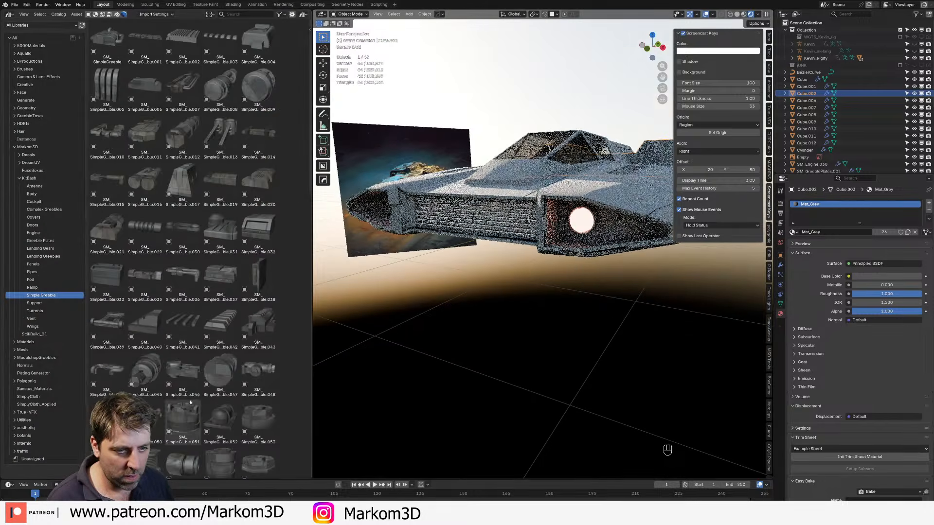
pyautogui.scroll(3, 190, 401)
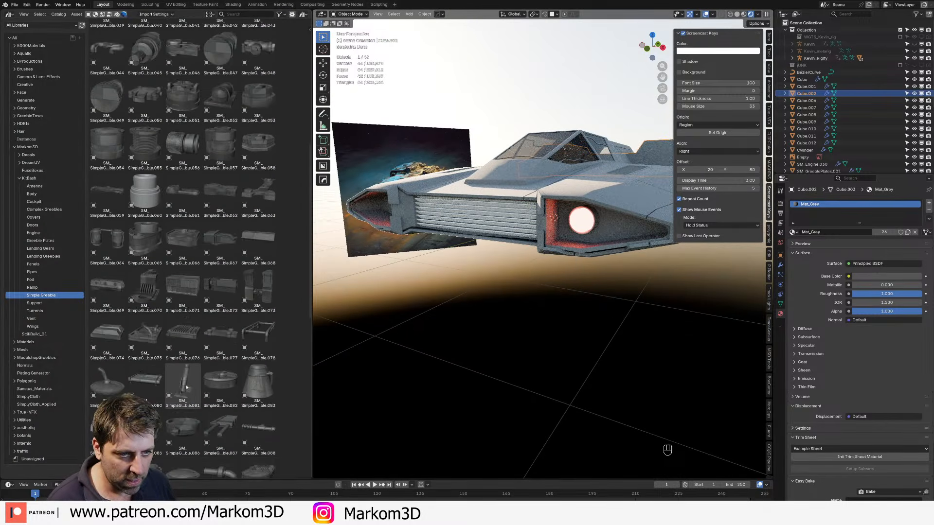
pyautogui.moveTo(463, 366); pyautogui.dragTo(460, 327, button='middle')
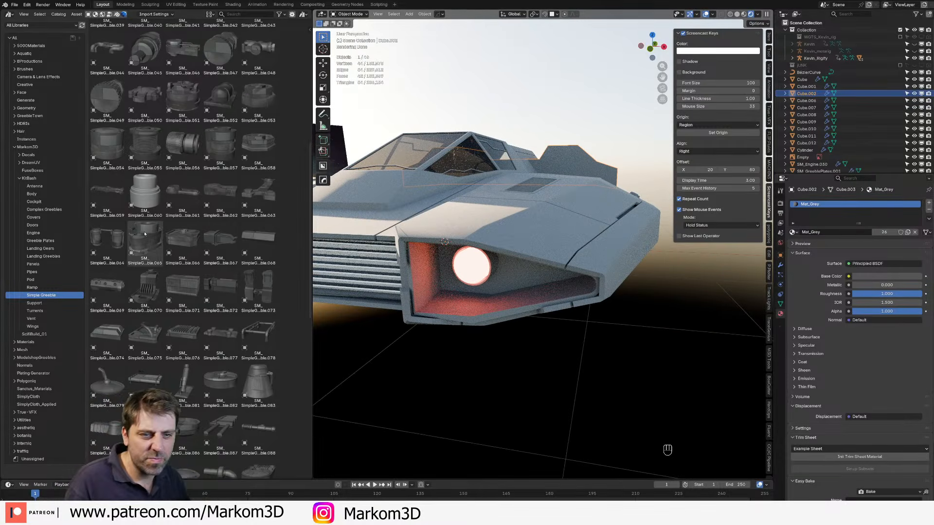
pyautogui.click(183, 100)
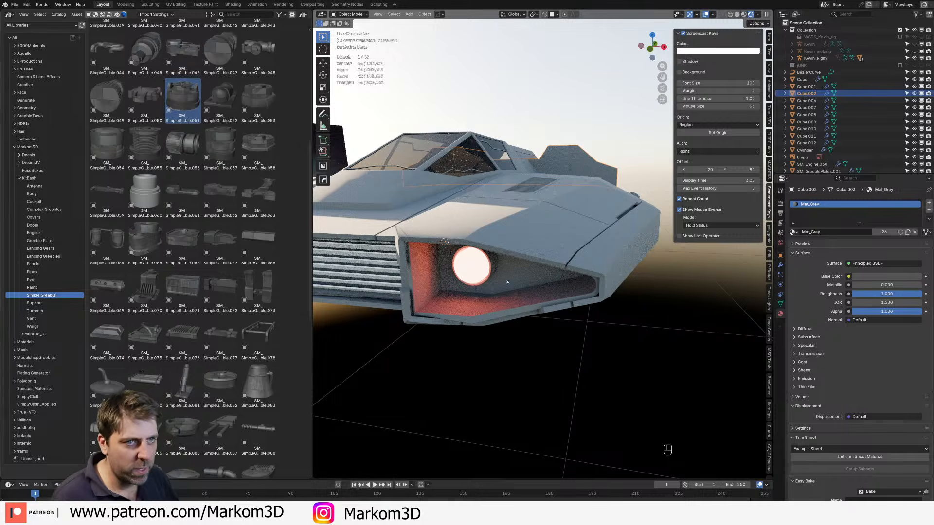
pyautogui.moveTo(507, 282); pyautogui.dragTo(427, 301, button='middle')
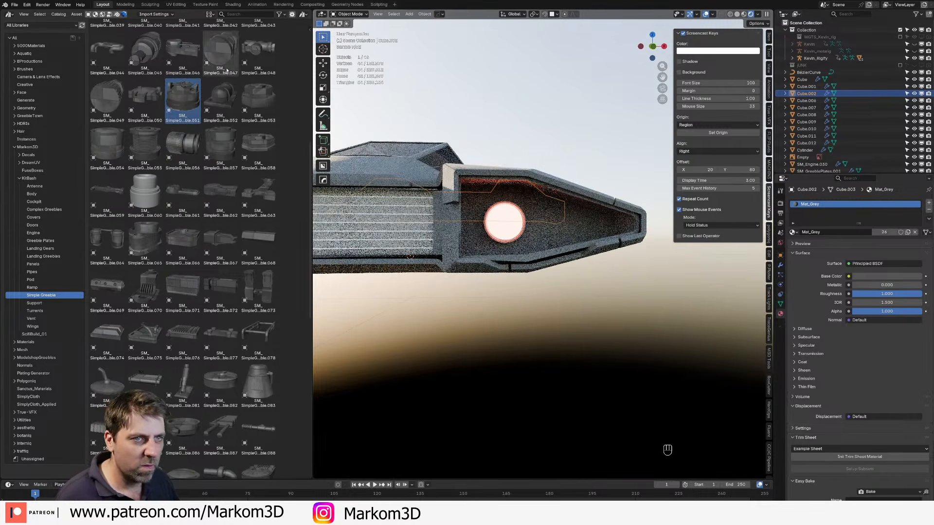
# Step: Place the SM_SimpleGreeble.046 asset in the headlight recess beside the light and resize it
pyautogui.moveTo(182, 51); pyautogui.dragTo(549, 225)
pyautogui.press('s')
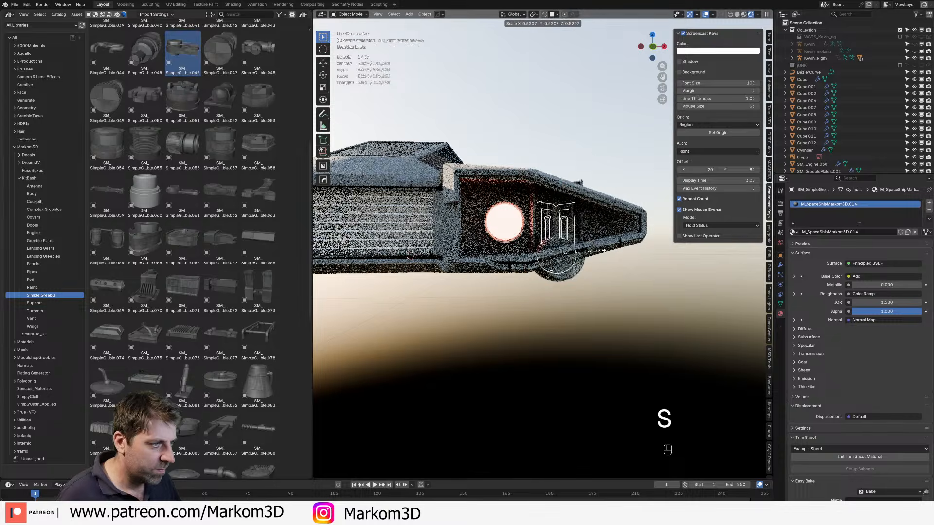
pyautogui.click(600, 253)
# Step: Rotate the placed greeble by -90 degrees in the front view
pyautogui.press('KP_3')
pyautogui.press('KP_1')
pyautogui.press('r')
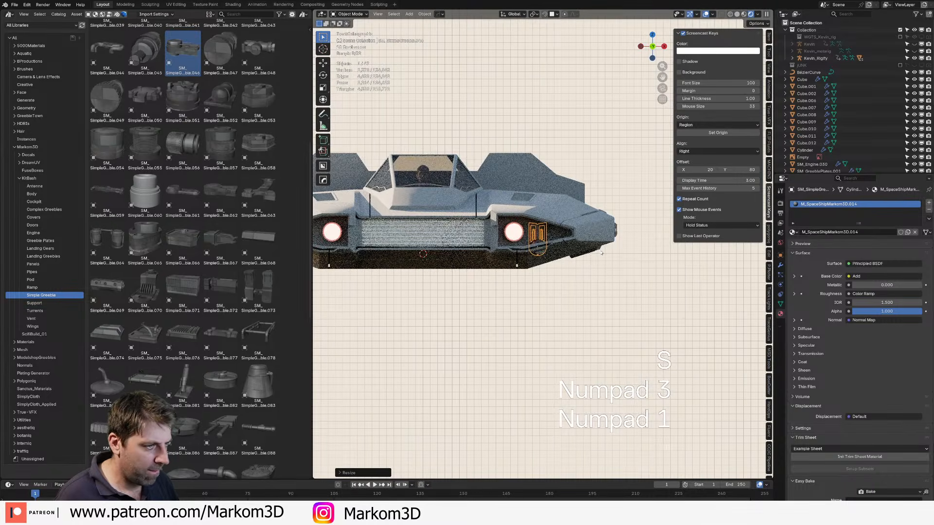
pyautogui.press('KP_9')
pyautogui.press('KP_0')
pyautogui.press('KP_Subtract')
pyautogui.press('KP_Enter')
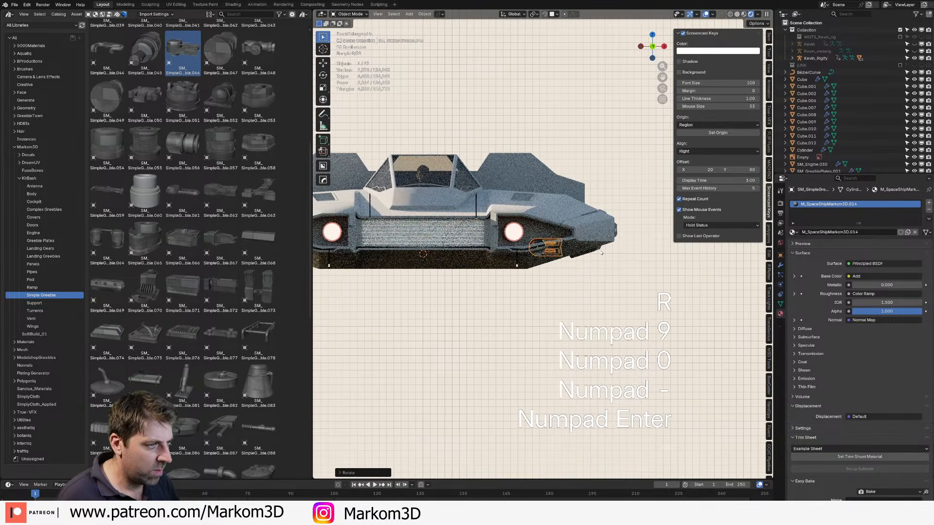
# Step: Move the greeble into line with the headlight inside the recess and scale it to fit the opening
pyautogui.scroll(3, 498, 281)
pyautogui.press('g')
pyautogui.click(591, 243)
pyautogui.press('s')
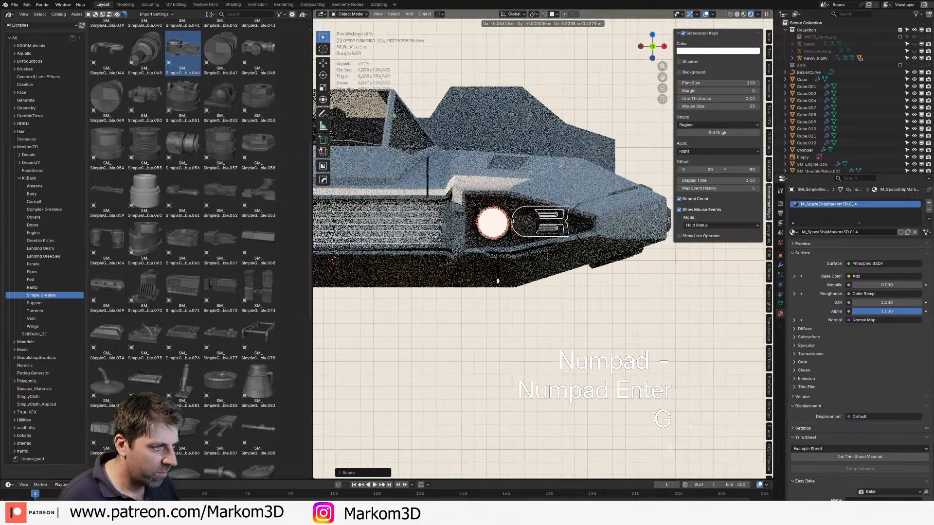
pyautogui.click(607, 247)
pyautogui.scroll(5, 486, 206)
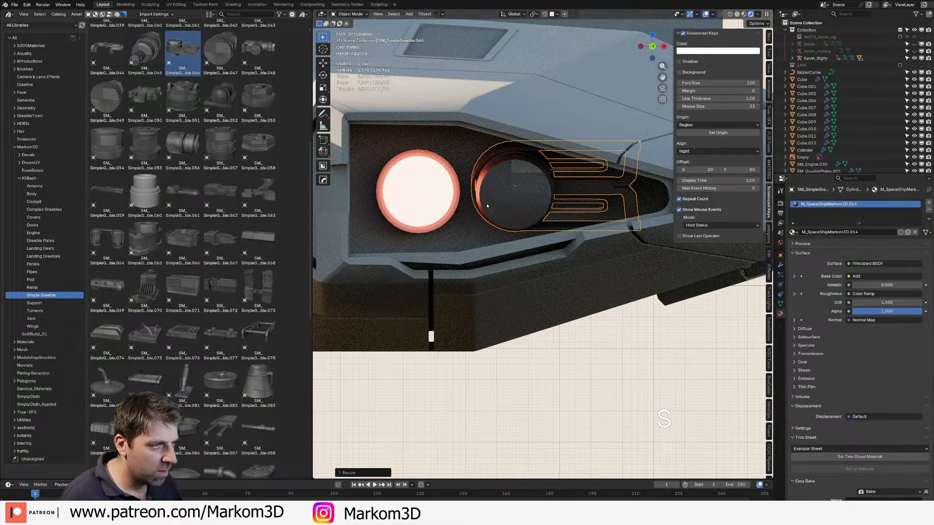
# Step: Reset the recess greeble's rotation to 0° on the X, Y and Z axes
pyautogui.click(769, 40)
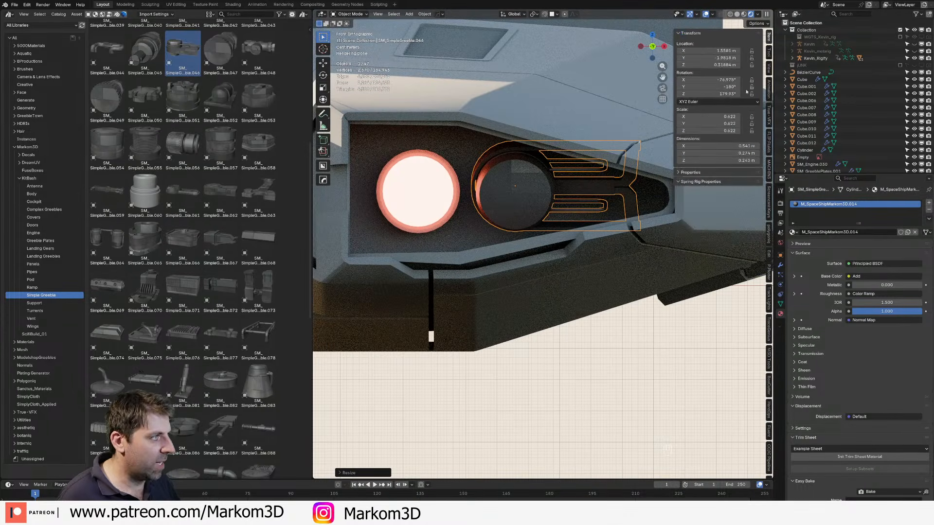
pyautogui.write('0')
pyautogui.press('Return')
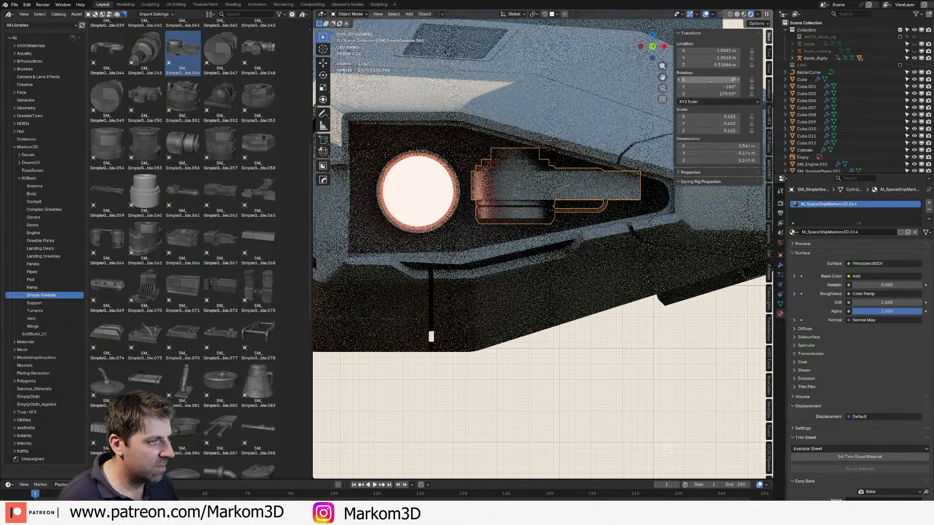
pyautogui.write('0')
pyautogui.press('Return')
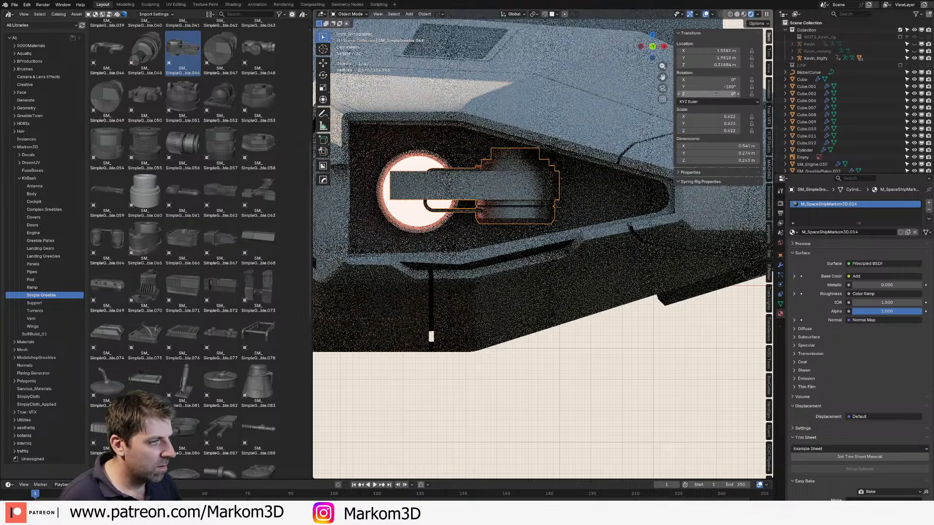
pyautogui.write('0')
pyautogui.press('Return')
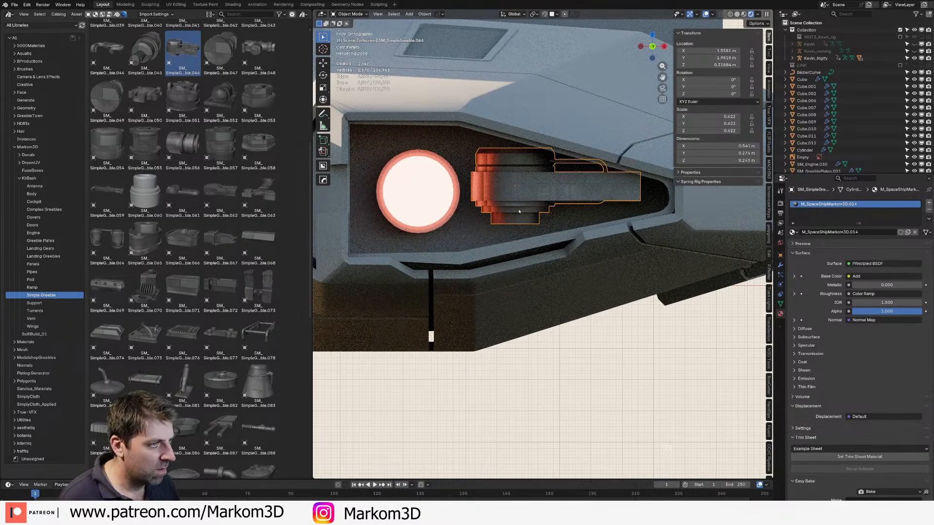
# Step: Rotate the greeble by -90° around the global X axis
pyautogui.press('r')
pyautogui.press('y')
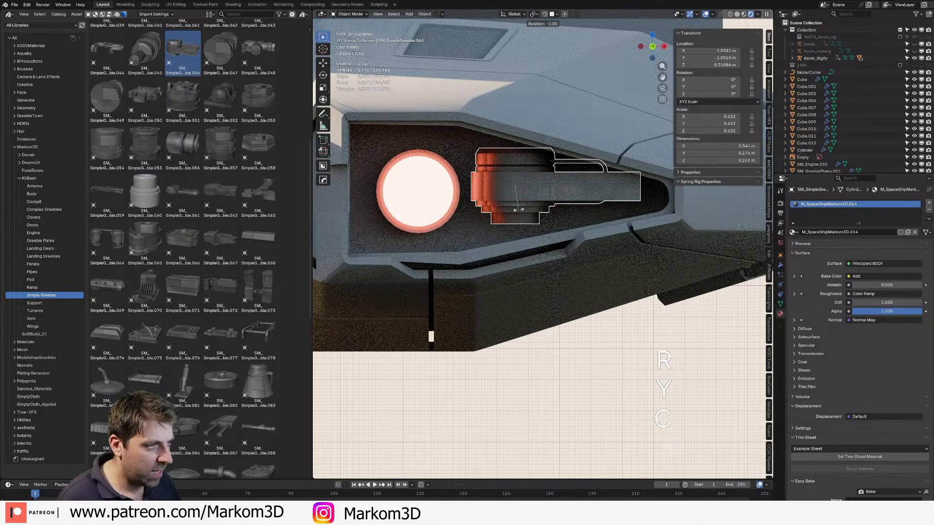
pyautogui.press('x')
pyautogui.press('KP_9')
pyautogui.press('KP_0')
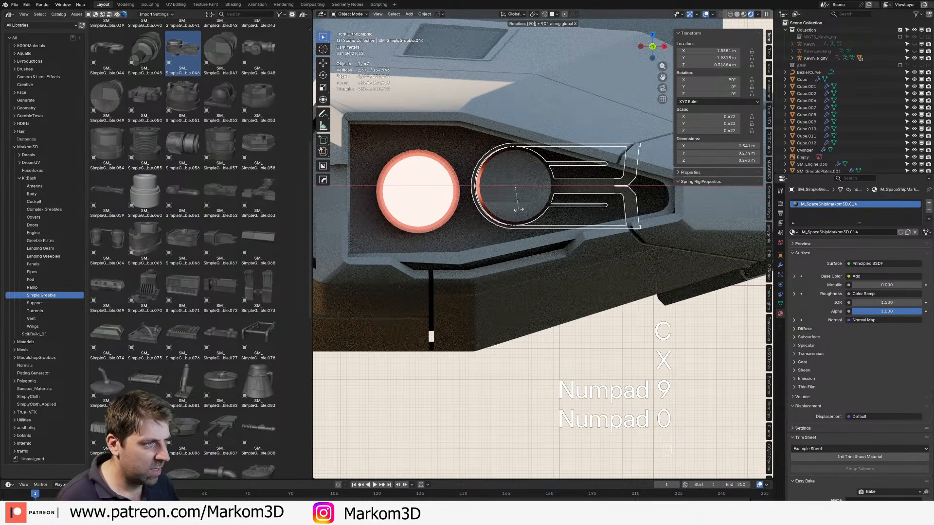
pyautogui.press('KP_Subtract')
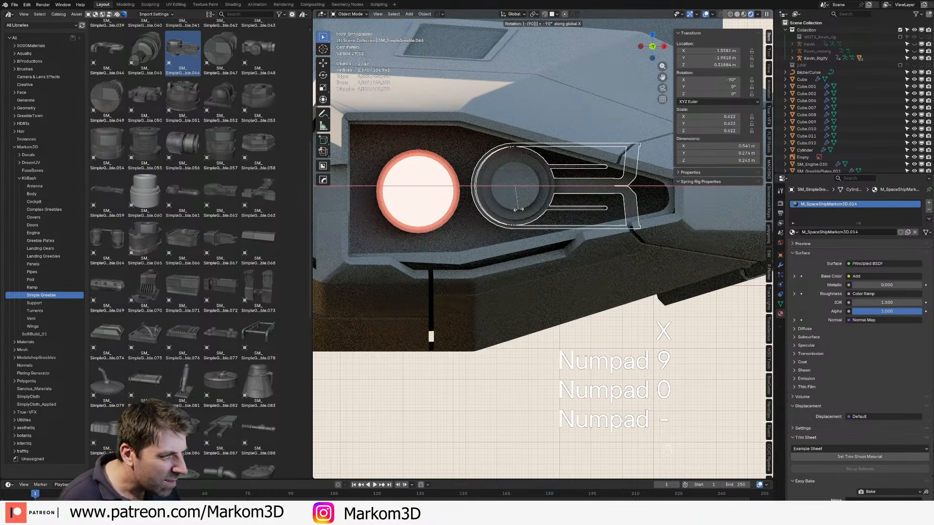
pyautogui.press('KP_Enter')
# Step: Move the greeble into the narrow end of the headlight recess and scale it to about 0.548
pyautogui.press('g')
pyautogui.click(557, 194)
pyautogui.press('s')
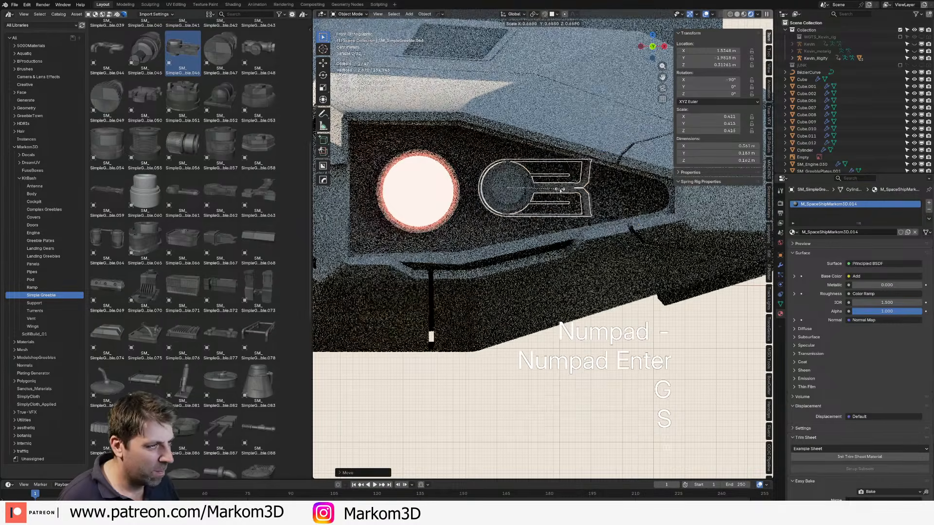
pyautogui.click(565, 190)
pyautogui.press('g')
pyautogui.click(627, 194)
pyautogui.press('s')
pyautogui.click(663, 297)
pyautogui.press('g')
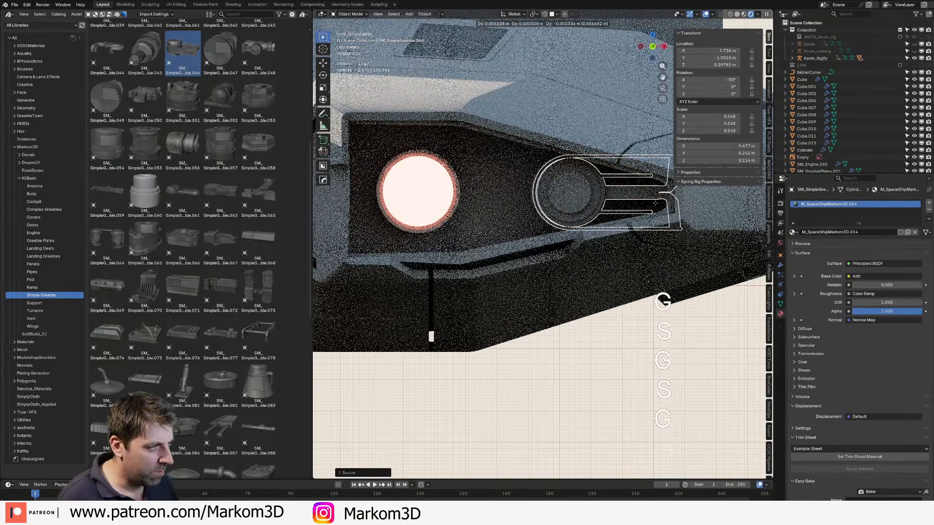
pyautogui.click(664, 298)
# Step: Shift the greeble slightly along X towards the headlight, to an X location of about 1.70 m
pyautogui.moveTo(609, 211); pyautogui.dragTo(564, 187, button='middle')
pyautogui.scroll(-6, 637, 223)
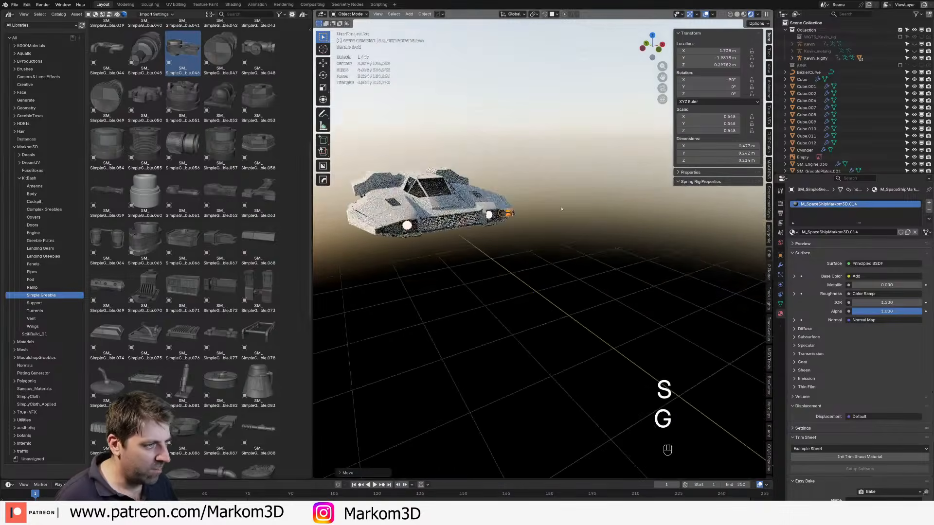
pyautogui.scroll(6, 506, 246)
pyautogui.keyDown('shift'); pyautogui.moveTo(501, 209); pyautogui.dragTo(601, 234, button='middle'); pyautogui.keyUp('shift')
pyautogui.moveTo(596, 197); pyautogui.dragTo(519, 226, button='middle')
pyautogui.scroll(-5, 586, 208)
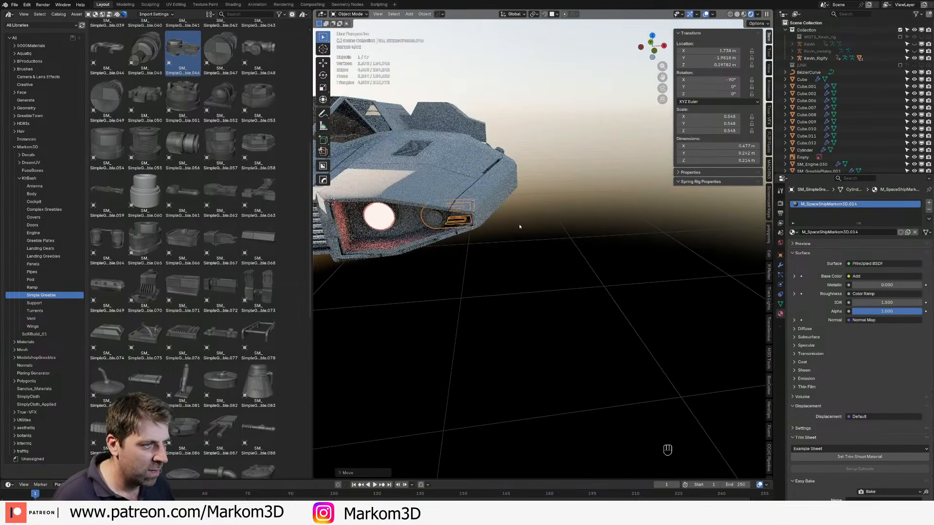
pyautogui.press('g')
pyautogui.press('y')
pyautogui.press('x')
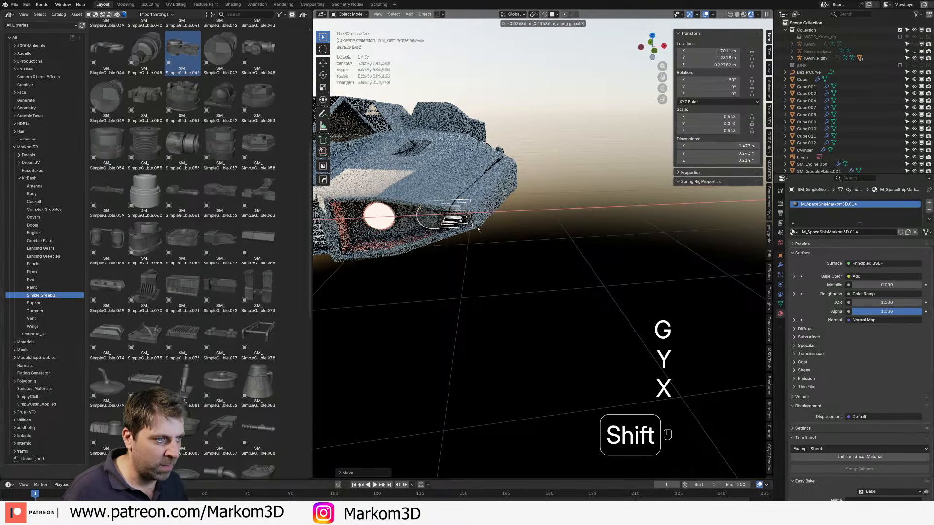
pyautogui.keyDown('shift'); pyautogui.click(431, 215); pyautogui.keyUp('shift')
# Step: Place the SM_SimpleGreeble.050 asset on the inner side of the headlight, scale it to about 0.215 and position it in the recess's upper corner
pyautogui.moveTo(431, 215); pyautogui.dragTo(473, 197, button='middle')
pyautogui.keyDown('shift'); pyautogui.moveTo(377, 190); pyautogui.dragTo(402, 188, button='middle'); pyautogui.keyUp('shift')
pyautogui.scroll(5, 503, 215)
pyautogui.keyDown('shift'); pyautogui.moveTo(502, 214); pyautogui.dragTo(532, 333, button='middle'); pyautogui.keyUp('shift')
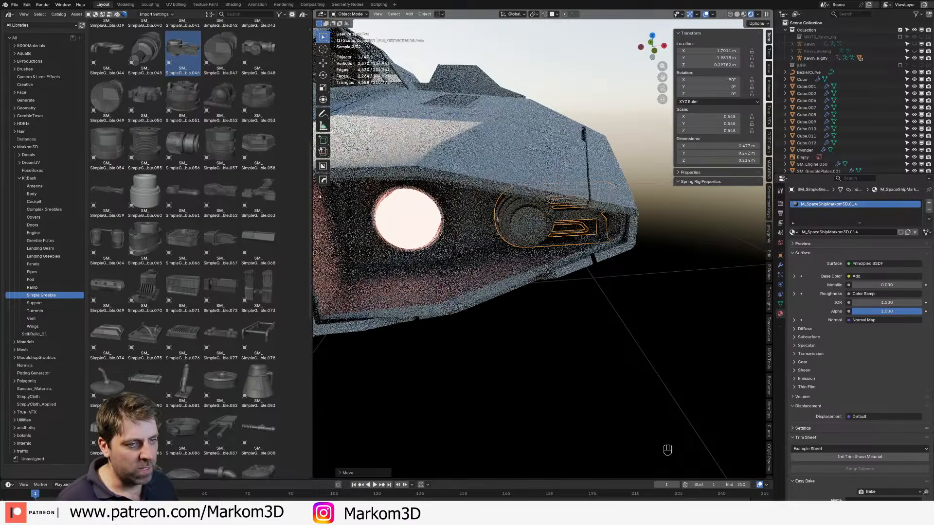
pyautogui.click(261, 194)
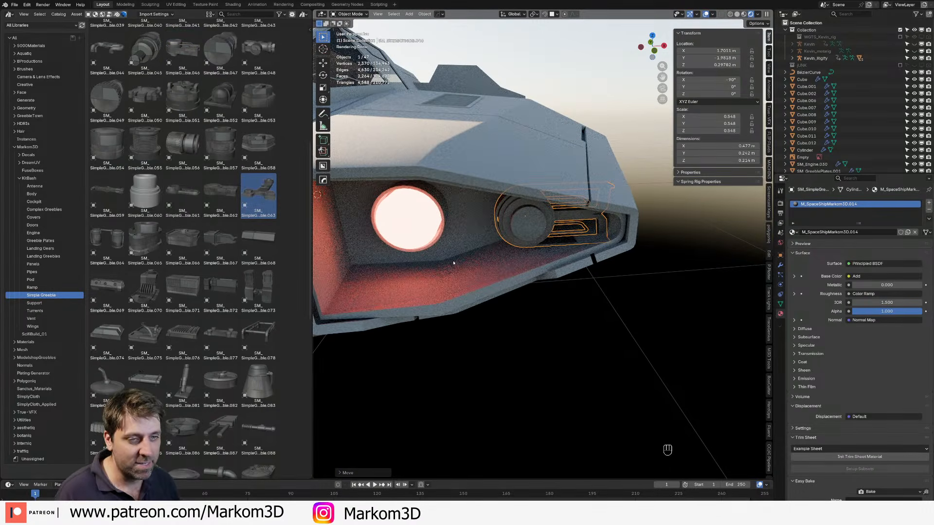
pyautogui.keyDown('shift'); pyautogui.moveTo(412, 223); pyautogui.dragTo(471, 216, button='middle'); pyautogui.keyUp('shift')
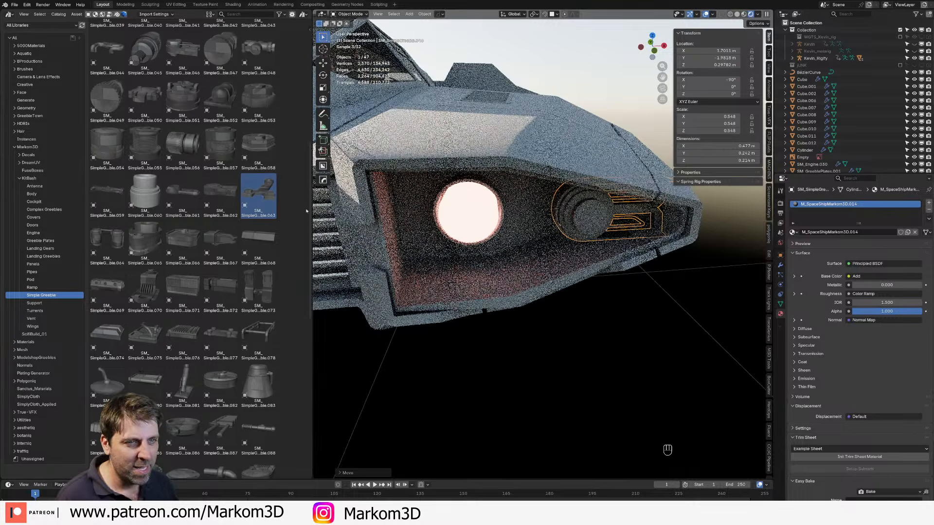
pyautogui.moveTo(153, 94); pyautogui.dragTo(461, 208)
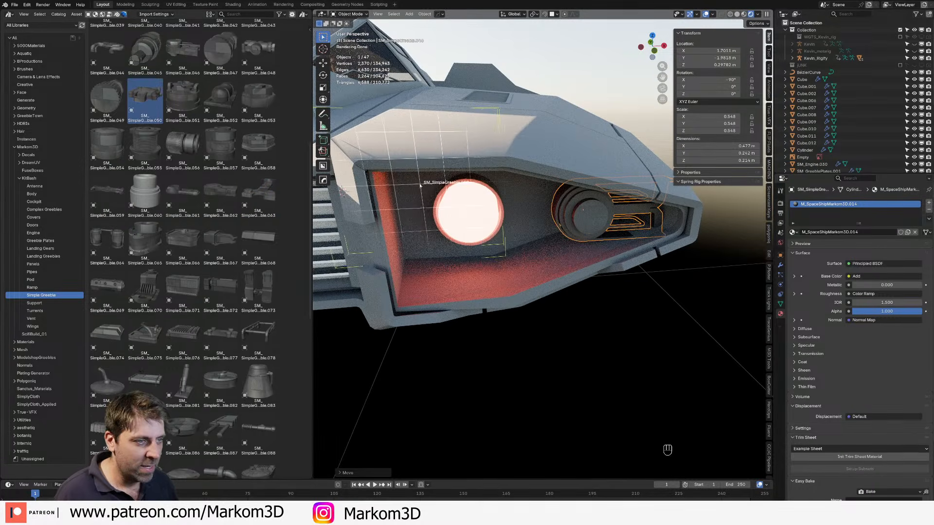
pyautogui.press('s')
pyautogui.click(420, 197)
pyautogui.press('g')
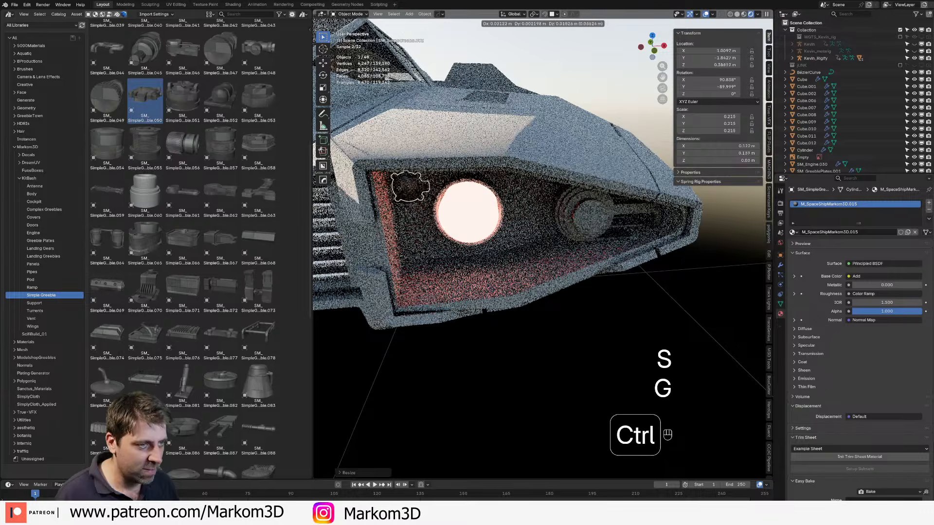
pyautogui.click(404, 190)
# Step: Place the SM_SimpleGreeble.112 asset in the headlight recess, scale it to about 0.762 and rotate it 180°
pyautogui.moveTo(431, 374); pyautogui.dragTo(446, 319, button='middle')
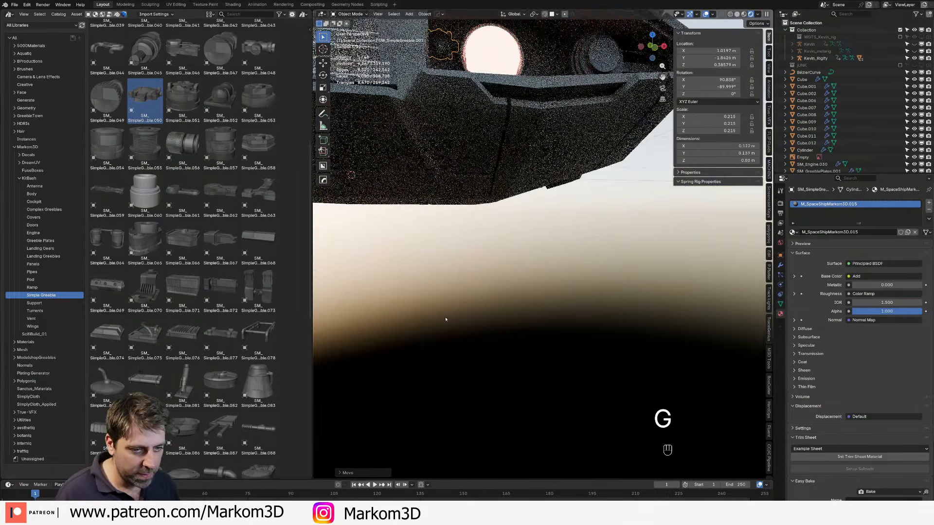
pyautogui.moveTo(438, 240); pyautogui.dragTo(348, 343, button='middle')
pyautogui.moveTo(258, 384); pyautogui.dragTo(154, 384)
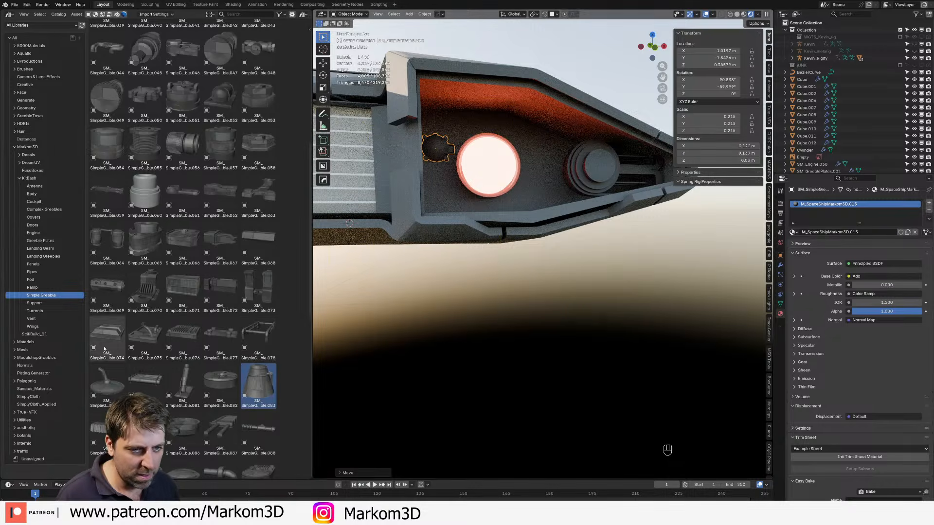
pyautogui.scroll(-10, 175, 386)
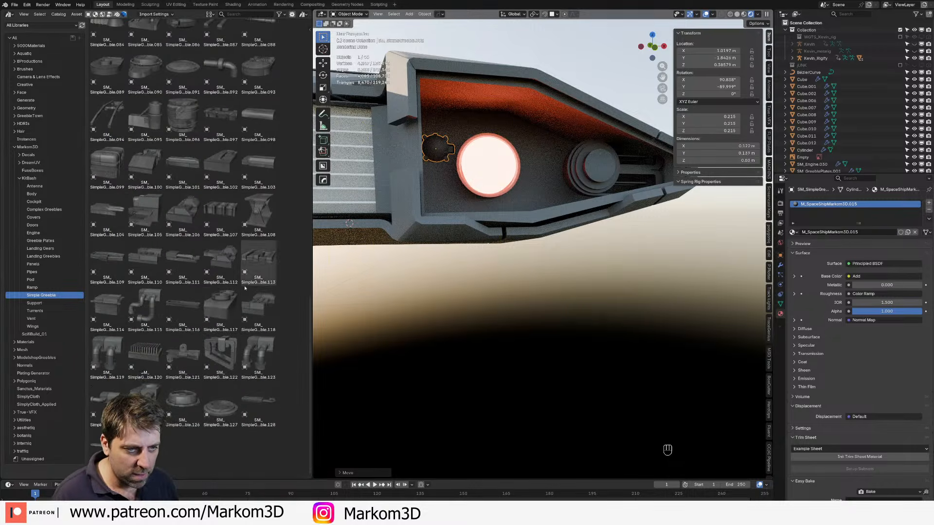
pyautogui.moveTo(220, 262); pyautogui.dragTo(537, 146)
pyautogui.press('s')
pyautogui.write('r')
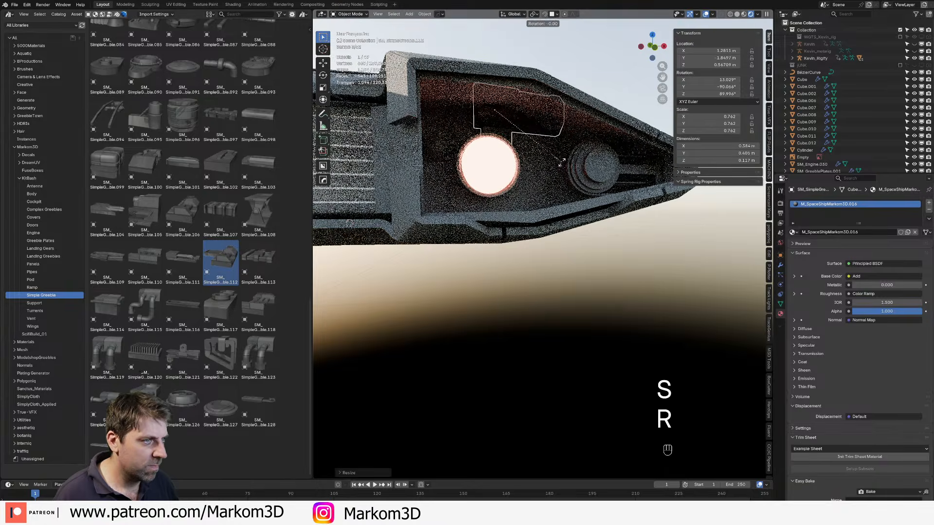
pyautogui.write('180')
pyautogui.press('KP_Enter')
# Step: Move the SM_SimpleGreeble.112 part in the front view to the gap between the headlight and the round greeble, using snapping
pyautogui.press('g')
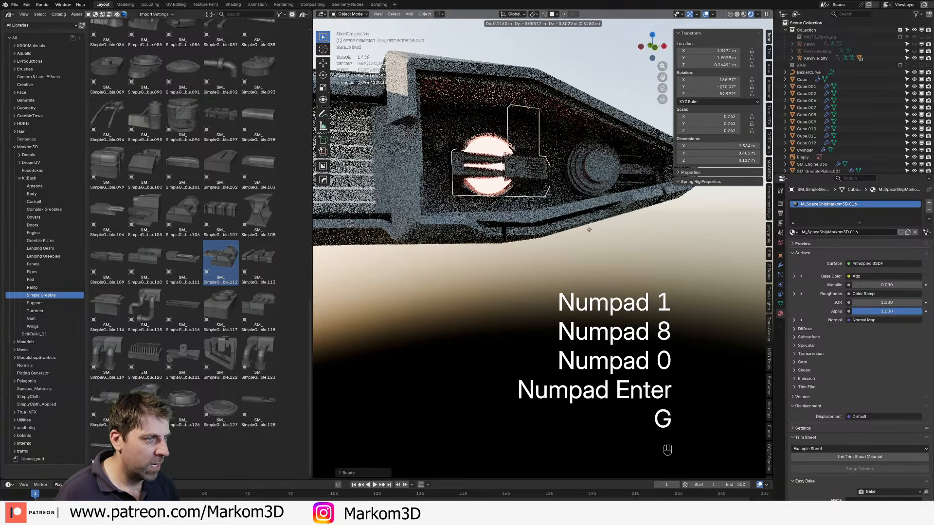
pyautogui.press('KP_3')
pyautogui.press('KP_1')
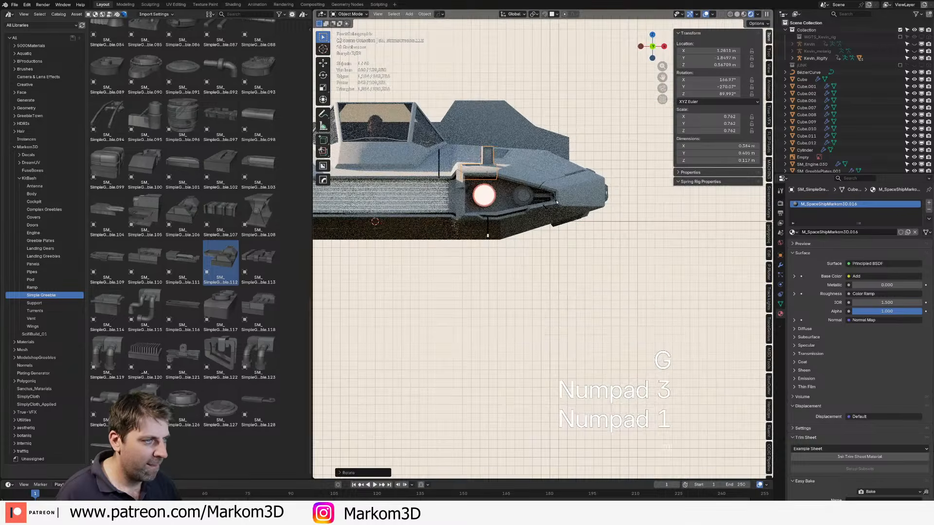
pyautogui.scroll(5, 556, 202)
pyautogui.press('g')
pyautogui.press('ctrl')
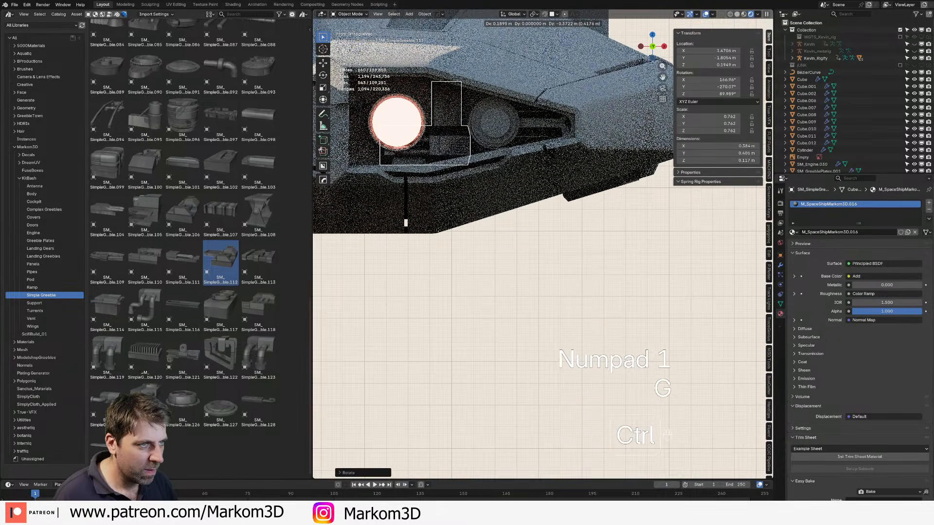
pyautogui.click(446, 106)
# Step: Scale the SM_SimpleGreeble.112 part to about 0.377 and snap it low in the recess between the headlight and the round greeble
pyautogui.press('g')
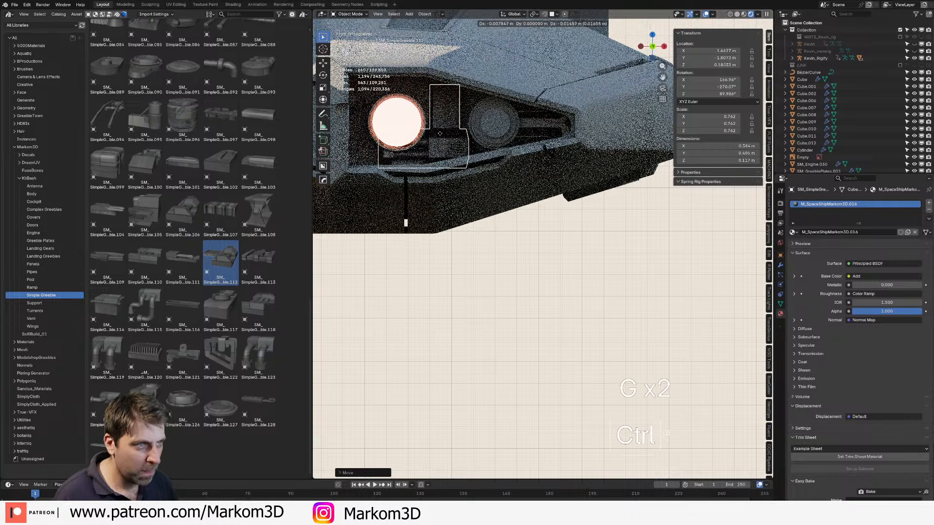
pyautogui.press('s')
pyautogui.click(459, 144)
pyautogui.press('g')
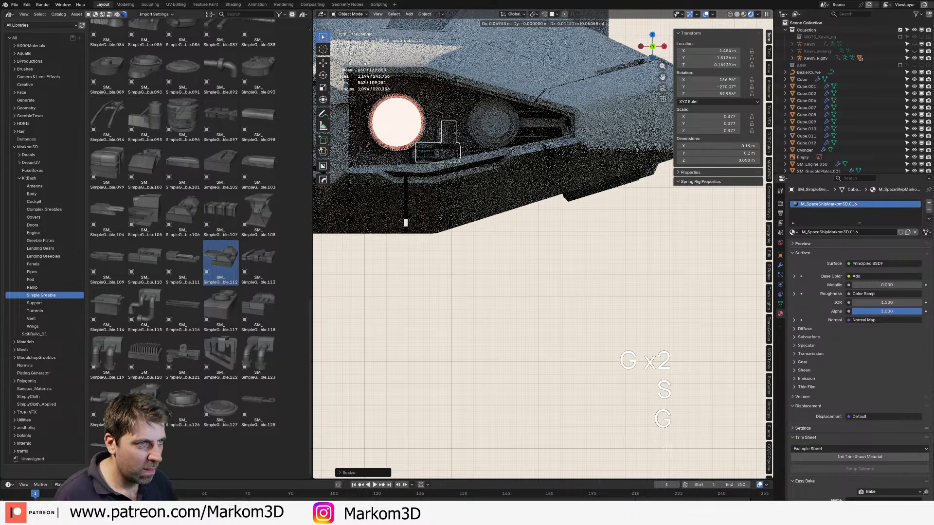
pyautogui.press('ctrl')
pyautogui.click(478, 136)
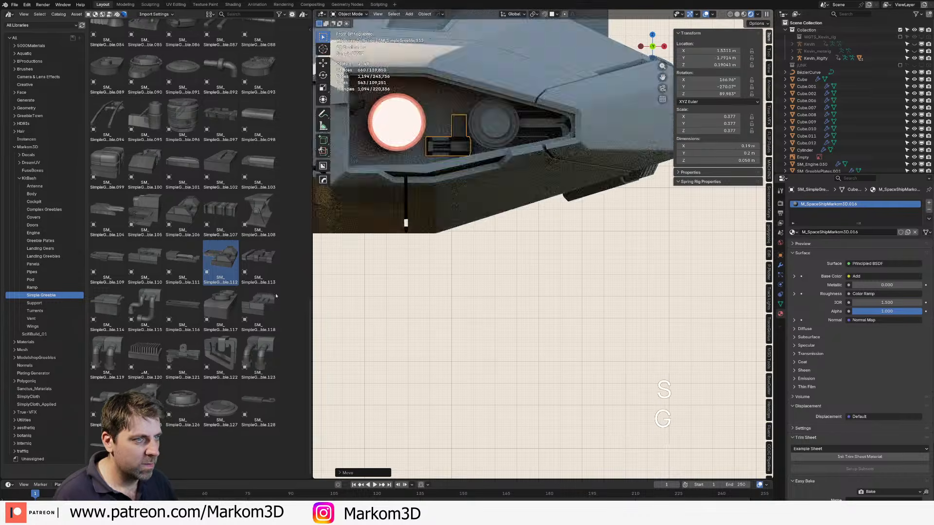
# Step: Place the SM_SimpleGreeble.030 asset in the recess between the headlight and the round greeble
pyautogui.scroll(1, 226, 343)
pyautogui.scroll(3, 256, 304)
pyautogui.scroll(8, 256, 304)
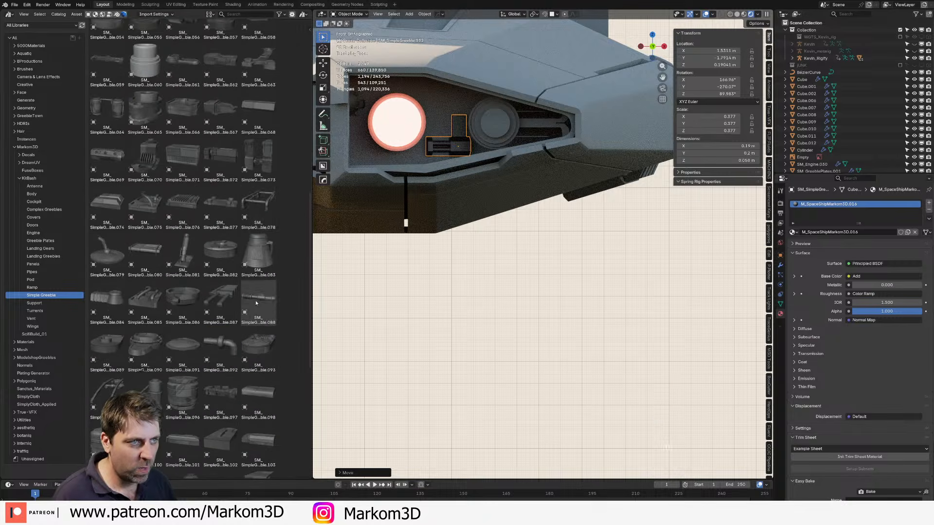
pyautogui.scroll(4, 261, 195)
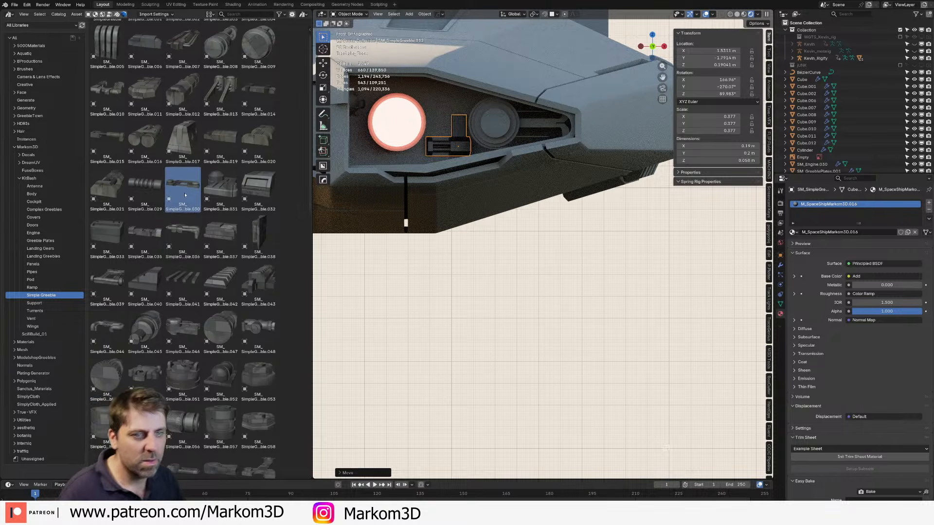
pyautogui.moveTo(184, 195); pyautogui.dragTo(440, 110)
# Step: Scale the SM_SimpleGreeble.030 part to about 0.518 and position it above the small lower greeble beside the headlight
pyautogui.press('s')
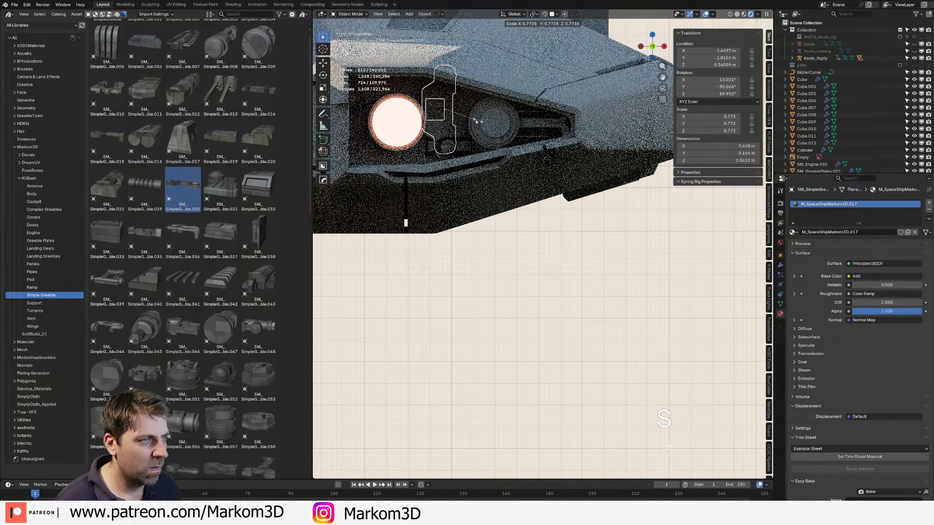
pyautogui.click(474, 121)
pyautogui.press('s')
pyautogui.click(466, 119)
pyautogui.press('s')
pyautogui.click(460, 118)
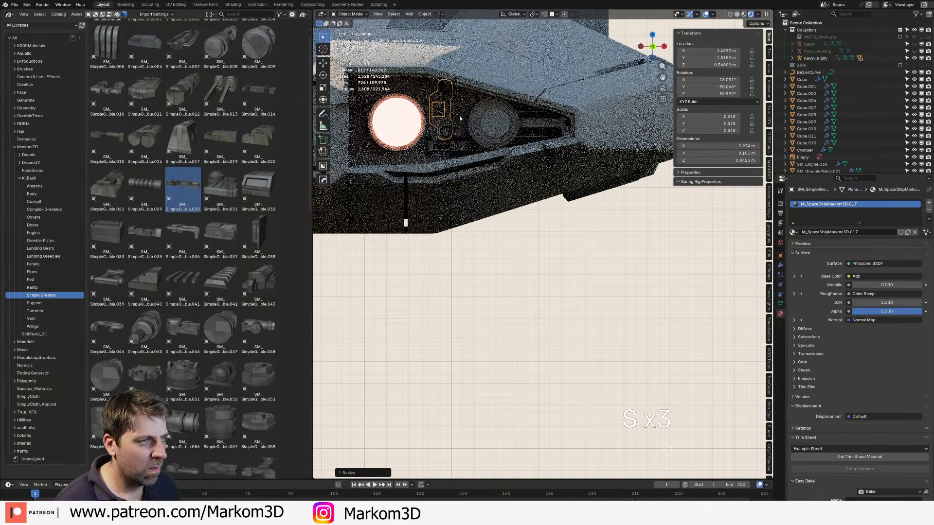
pyautogui.press('g')
pyautogui.click(457, 116)
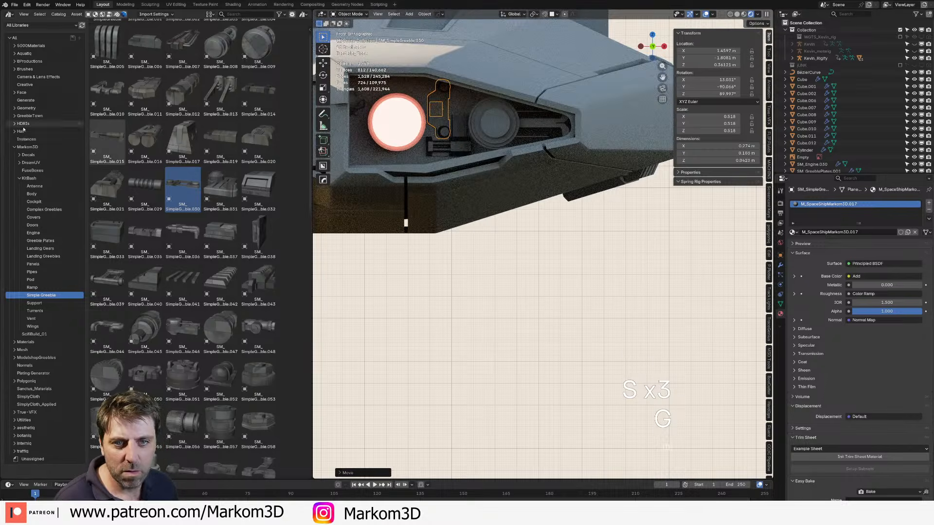
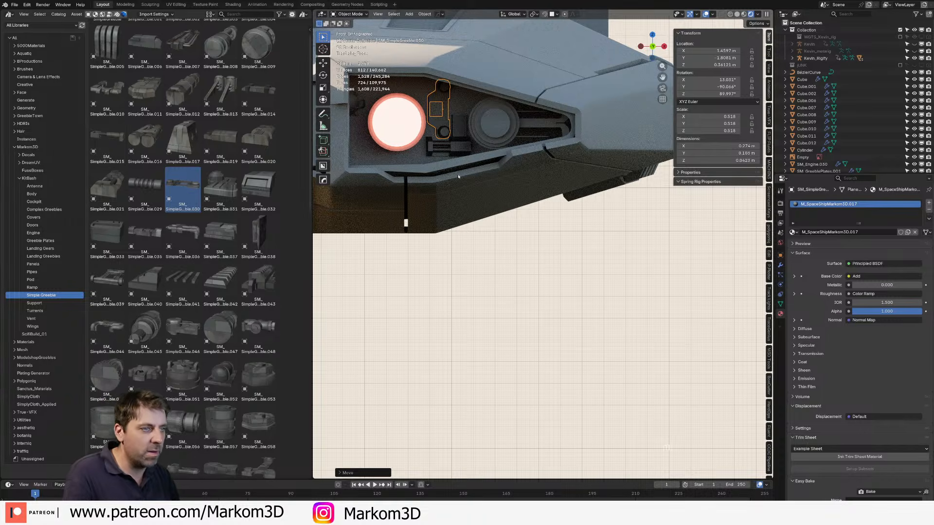
# Step: Deselect the greeble and check the arrangement of parts in the headlight recess from the front
pyautogui.scroll(2, 458, 177)
pyautogui.keyDown('shift'); pyautogui.moveTo(458, 176); pyautogui.dragTo(494, 254, button='middle'); pyautogui.keyUp('shift')
pyautogui.click(587, 349)
pyautogui.scroll(-5, 451, 166)
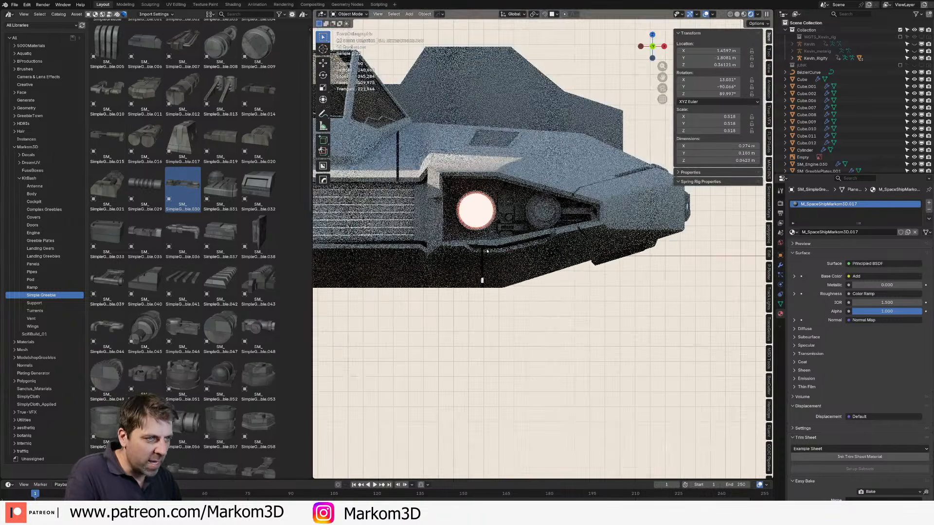
pyautogui.scroll(3, 538, 238)
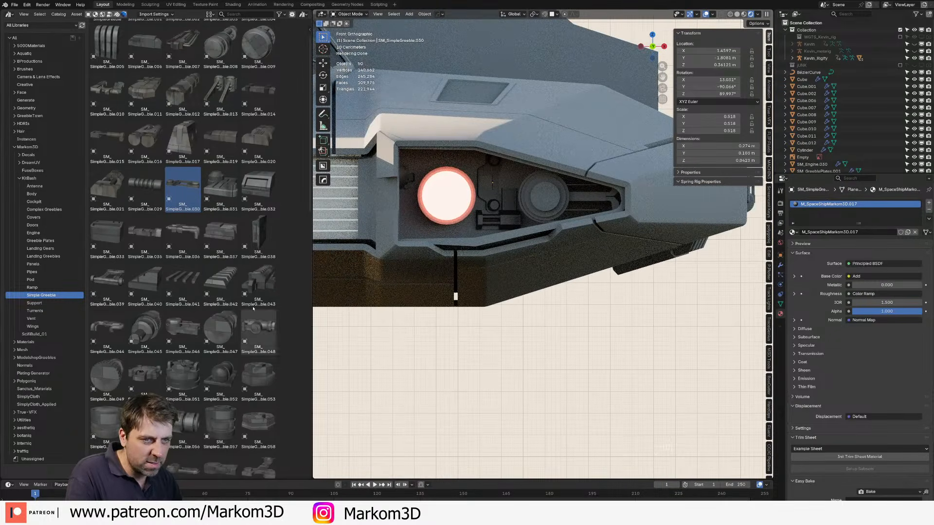
# Step: Place the SM_SimpleGreeble.013 asset beside the headlight in the nose recess
pyautogui.scroll(-2, 536, 249)
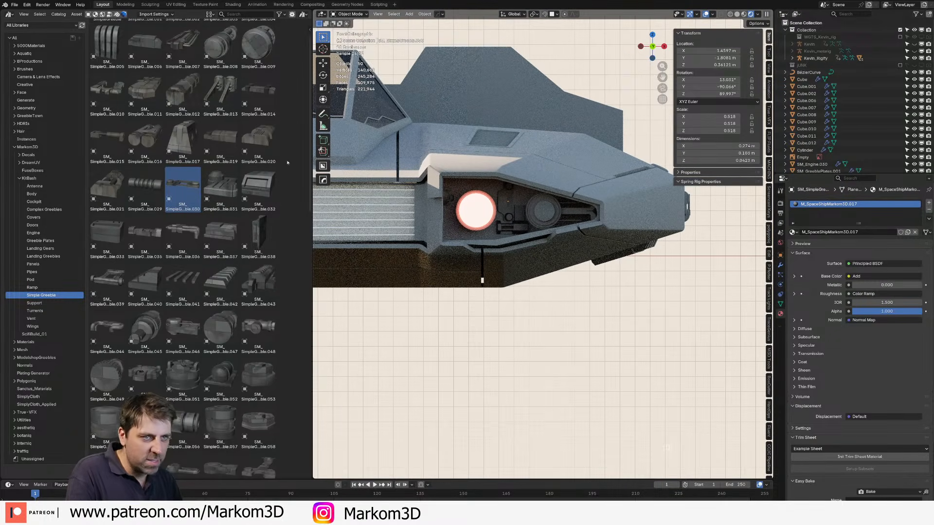
pyautogui.scroll(1, 229, 160)
pyautogui.click(223, 146)
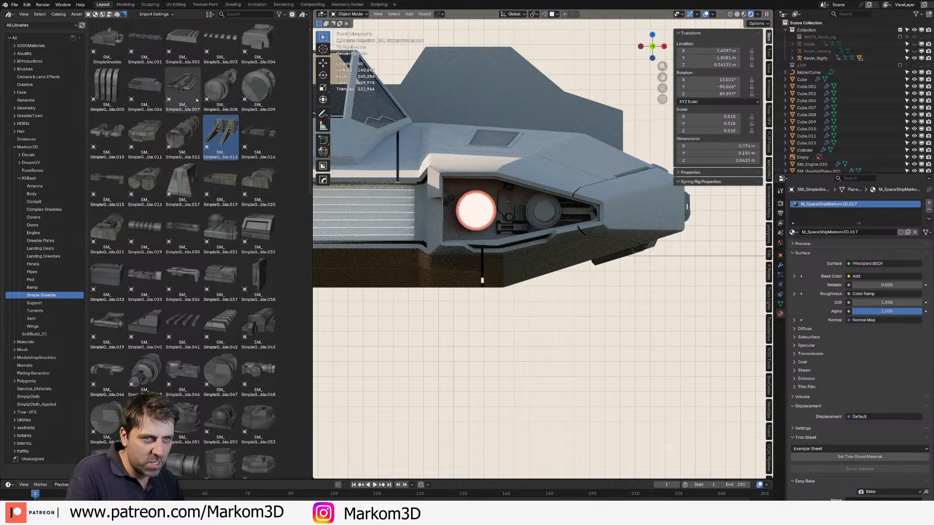
pyautogui.moveTo(221, 138); pyautogui.dragTo(439, 229)
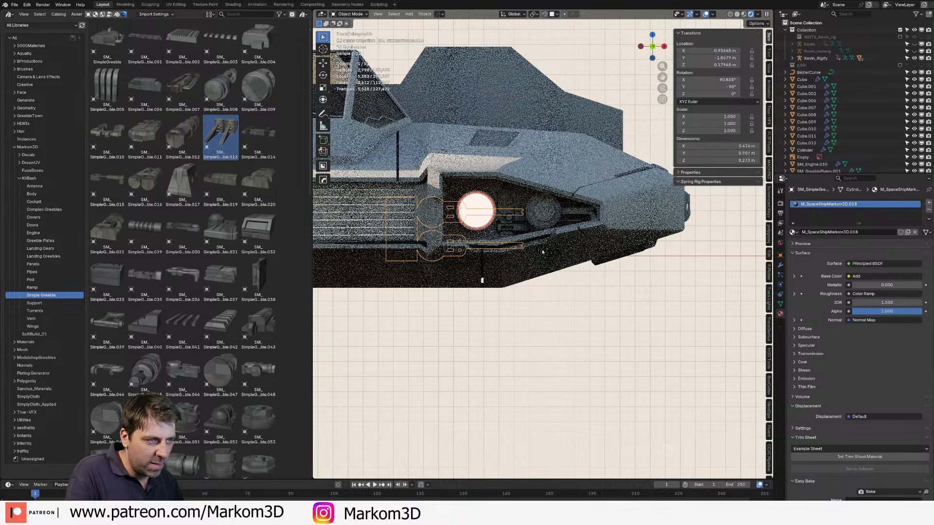
# Step: Scale the SM_SimpleGreeble.013 part to about 0.365 and position it low in the recess beneath the headlight
pyautogui.press('s')
pyautogui.click(460, 224)
pyautogui.press('g')
pyautogui.click(484, 227)
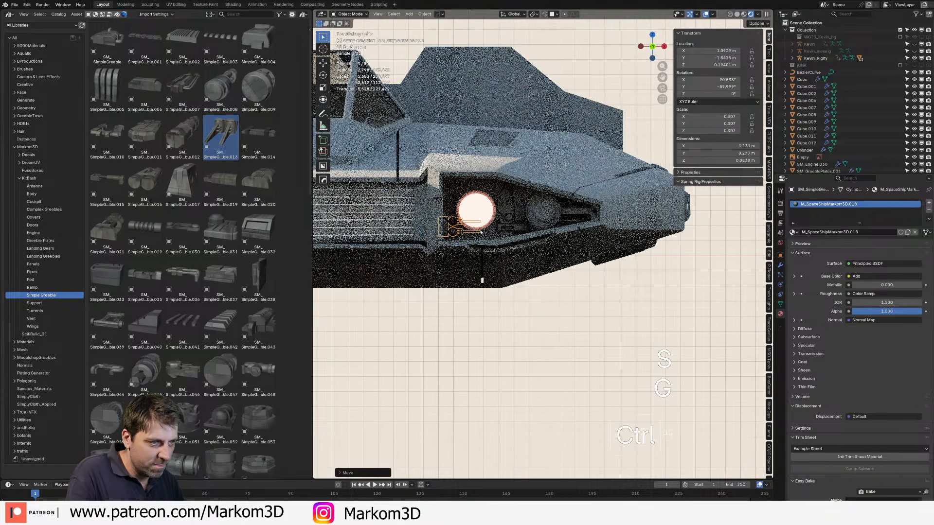
pyautogui.scroll(3, 485, 228)
pyautogui.press('g')
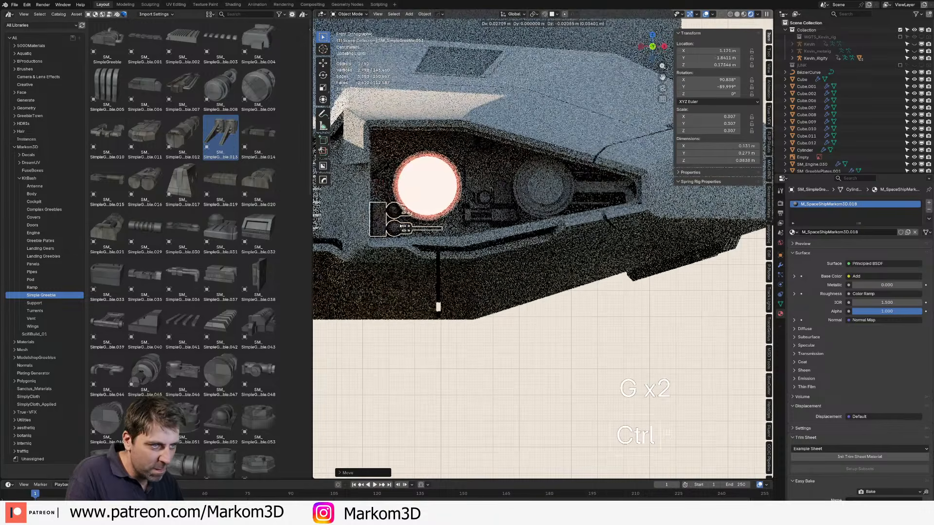
pyautogui.press('s')
pyautogui.press('g')
pyautogui.click(586, 363)
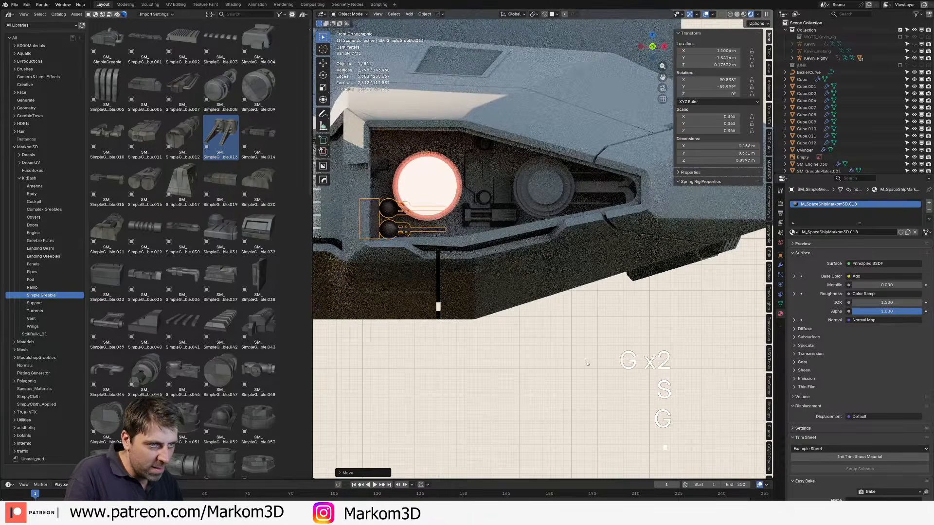
pyautogui.click(587, 363)
# Step: Duplicate the upper hull faces around the side vent beside the cockpit and separate them into a new object
pyautogui.moveTo(587, 363); pyautogui.dragTo(574, 373, button='middle')
pyautogui.scroll(-8, 506, 327)
pyautogui.moveTo(500, 307); pyautogui.dragTo(494, 287, button='middle')
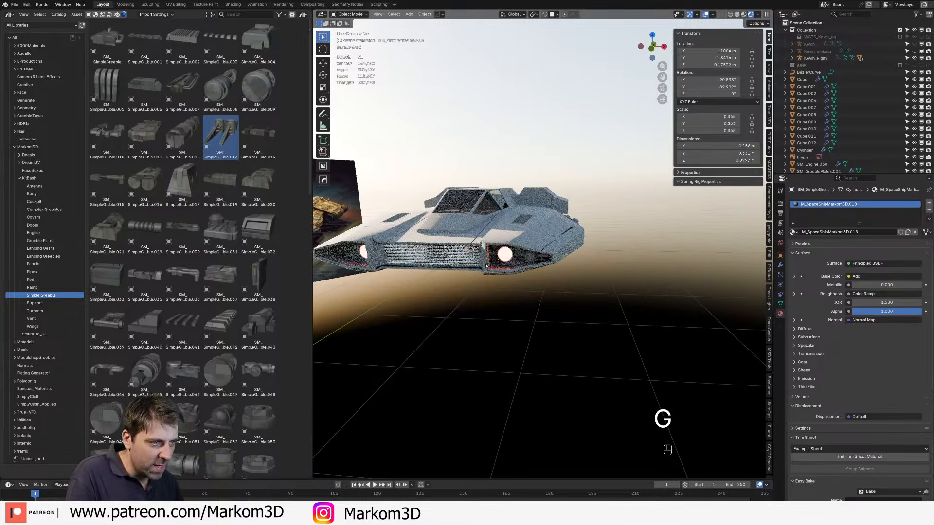
pyautogui.moveTo(558, 251); pyautogui.dragTo(527, 269, button='middle')
pyautogui.scroll(1, 518, 258)
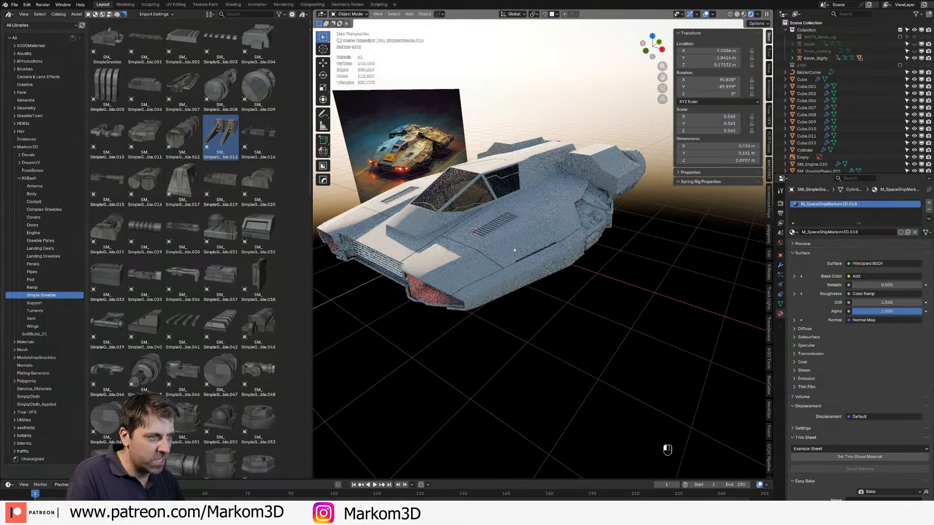
pyautogui.click(514, 251)
pyautogui.press('Tab')
pyautogui.scroll(3, 509, 244)
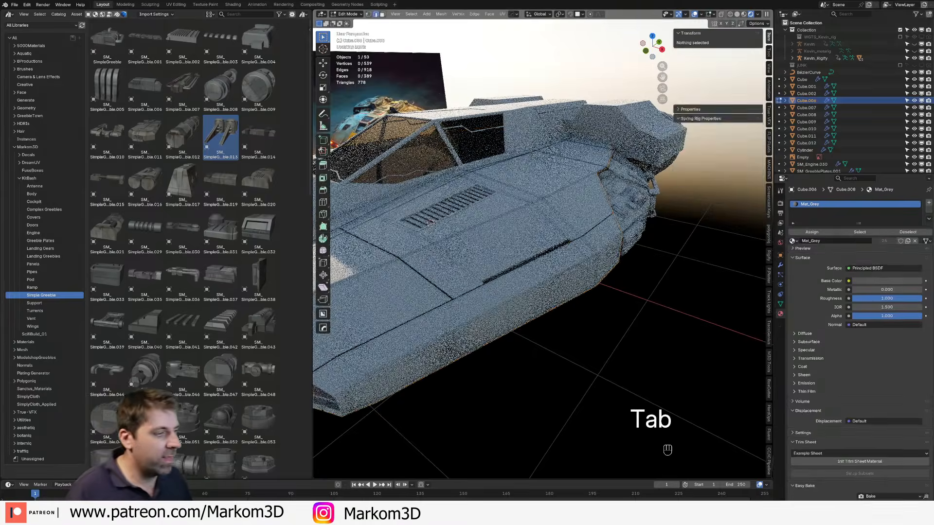
pyautogui.press('3')
pyautogui.scroll(3, 524, 207)
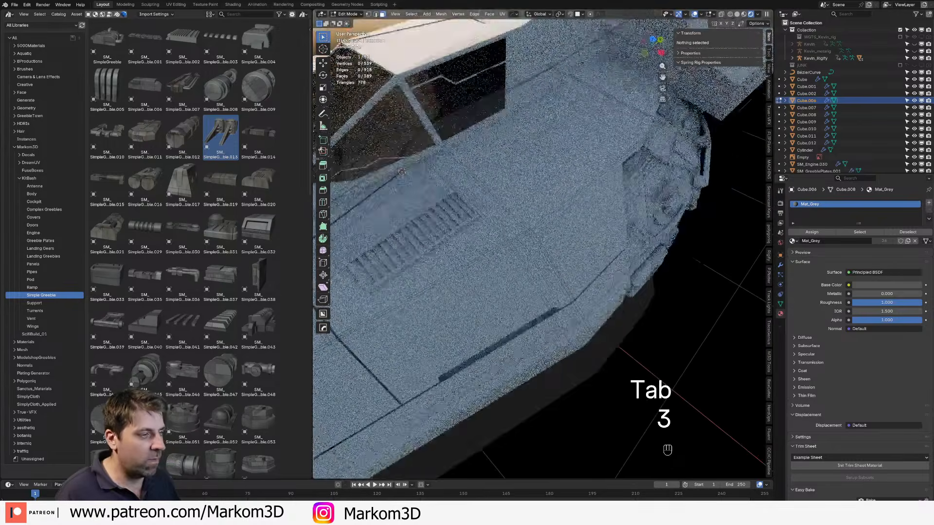
pyautogui.click(550, 215)
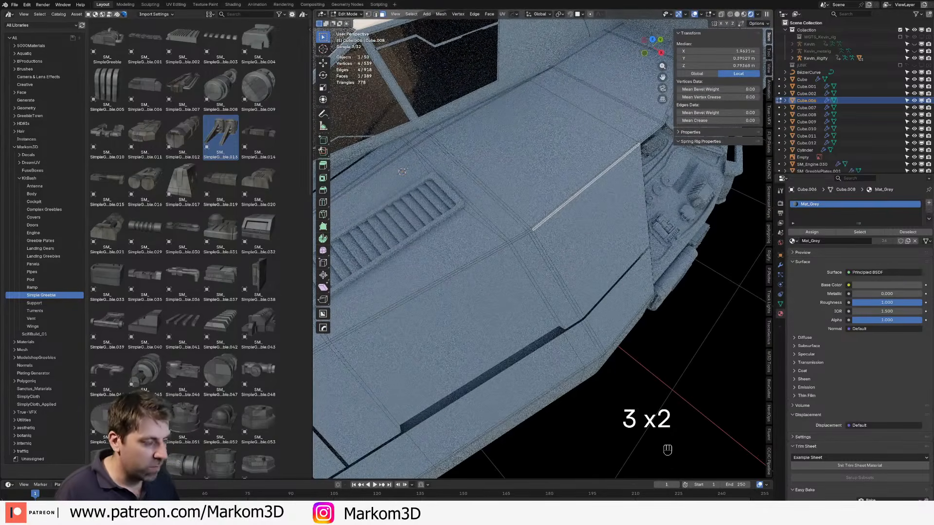
pyautogui.click(535, 236)
pyautogui.rightClick(543, 248)
pyautogui.scroll(-2, 550, 265)
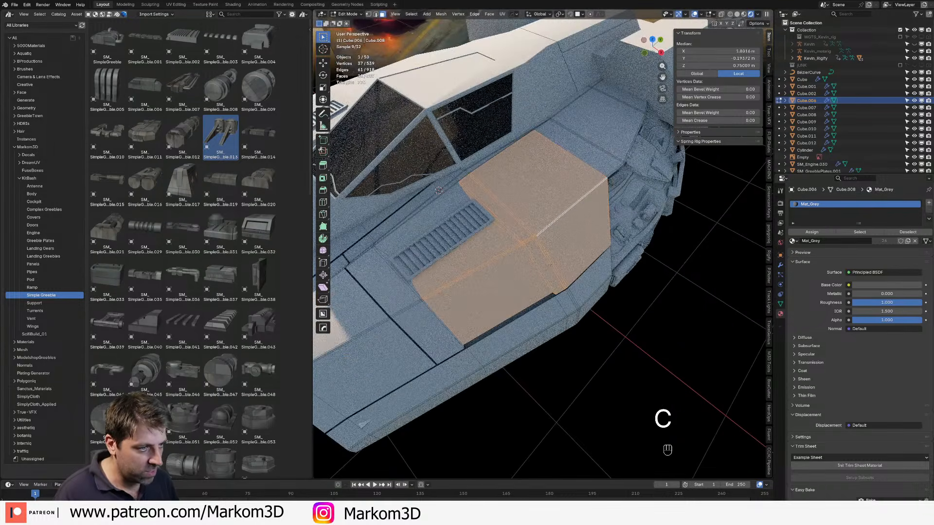
pyautogui.hotkey('shift', 'd')
pyautogui.press('p')
pyautogui.click(547, 255)
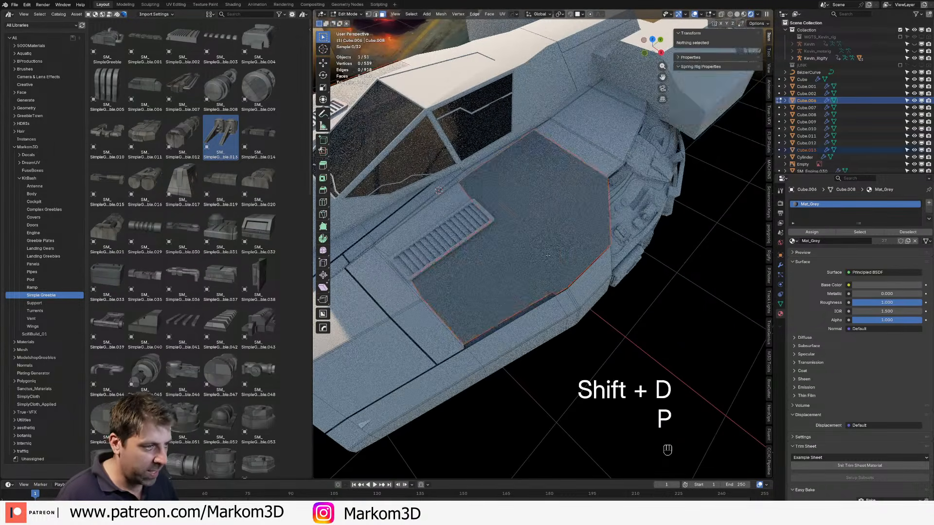
pyautogui.press('Tab')
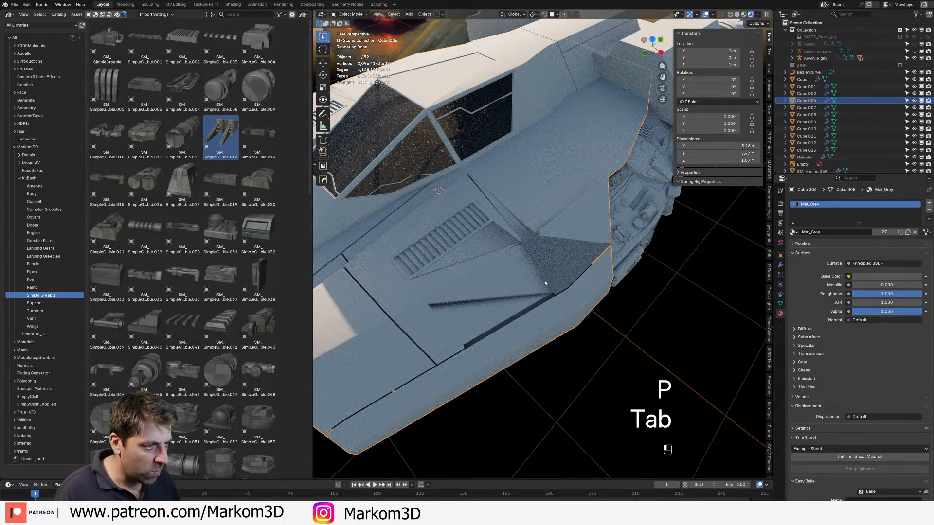
# Step: Raise the whole separated hull panel slightly above the hull surface along Z
pyautogui.press('z')
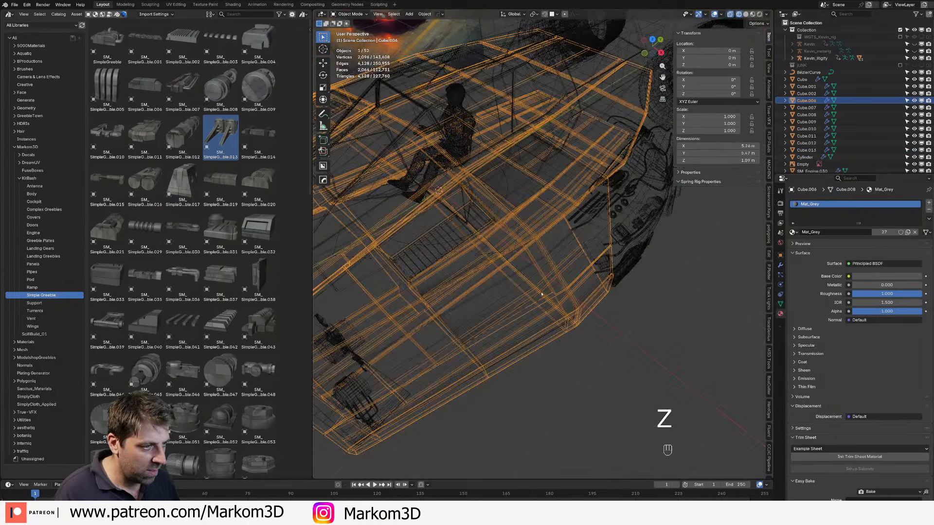
pyautogui.click(553, 293)
pyautogui.press('z')
pyautogui.moveTo(579, 291); pyautogui.dragTo(591, 248, button='middle')
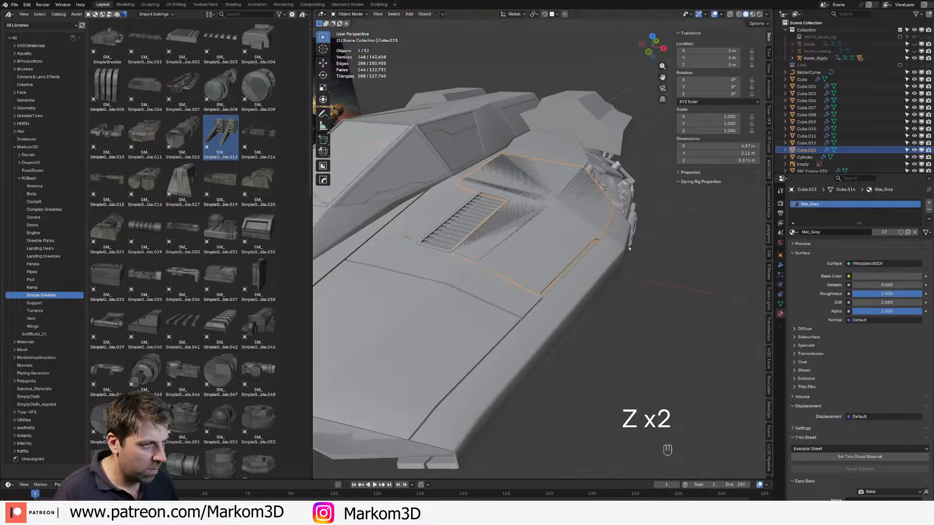
pyautogui.scroll(3, 596, 248)
pyautogui.press('Tab')
pyautogui.press('a')
pyautogui.press('g')
pyautogui.press('z')
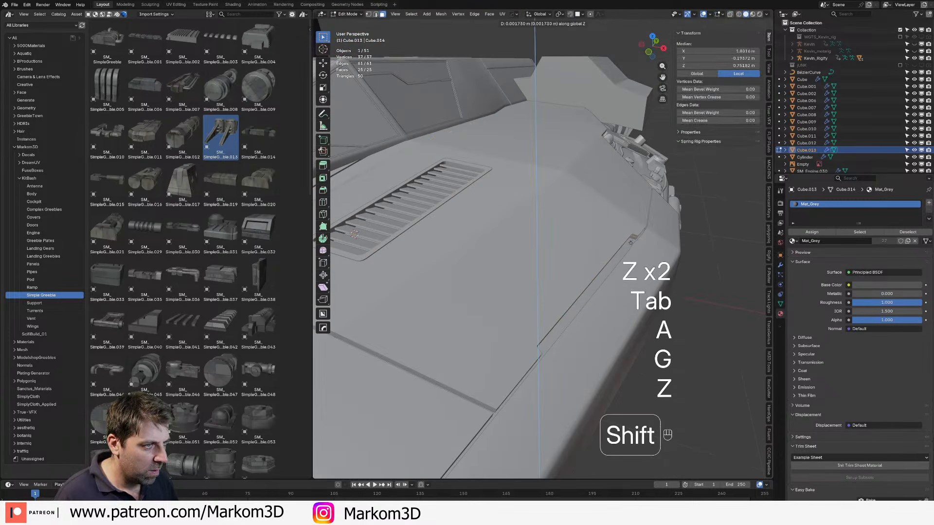
pyautogui.click(633, 237)
pyautogui.press('Tab')
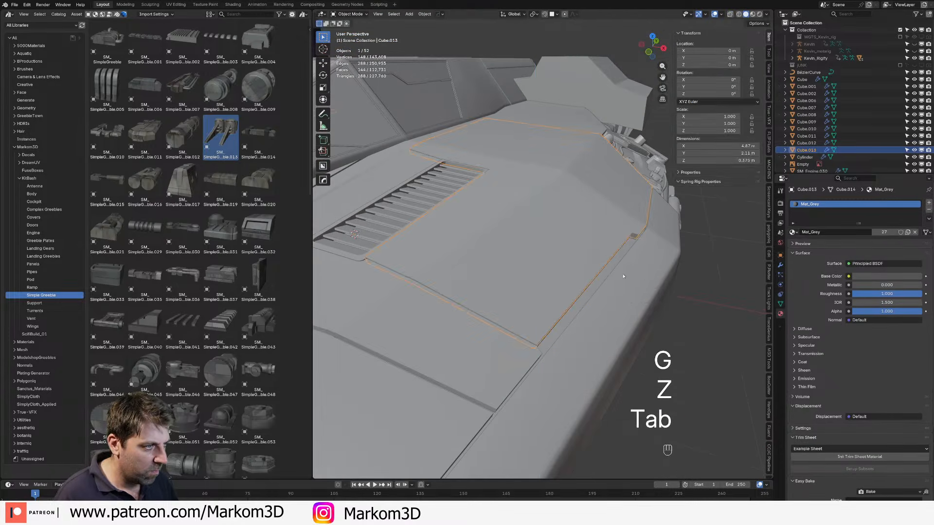
# Step: Inset all faces of the separated panel as one region and delete the resulting outer border faces
pyautogui.press('Tab')
pyautogui.press('a')
pyautogui.press('z')
pyautogui.click(698, 322)
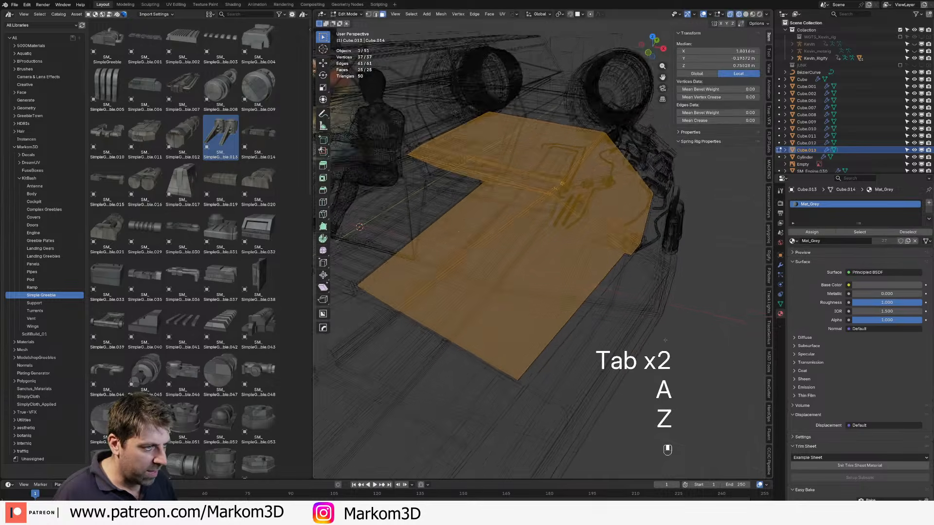
pyautogui.press('i')
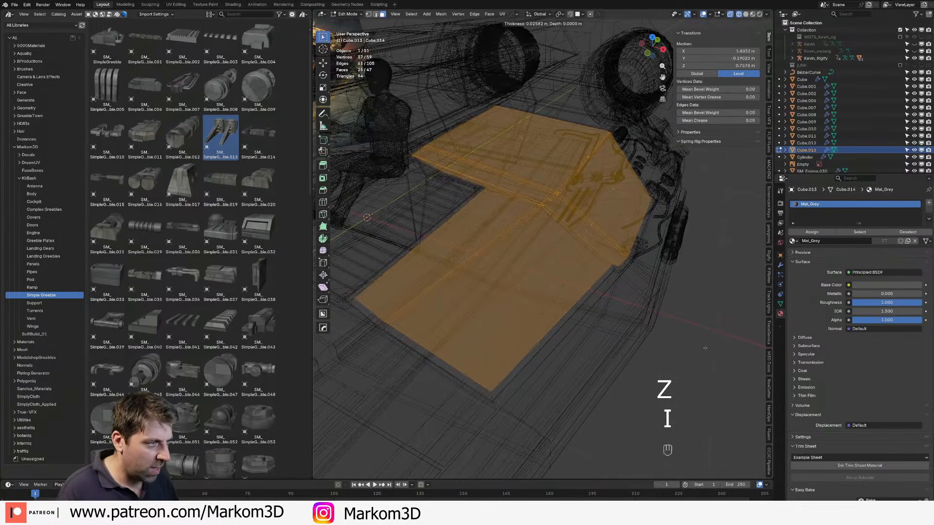
pyautogui.click(700, 344)
pyautogui.hotkey('ctrl', 'i')
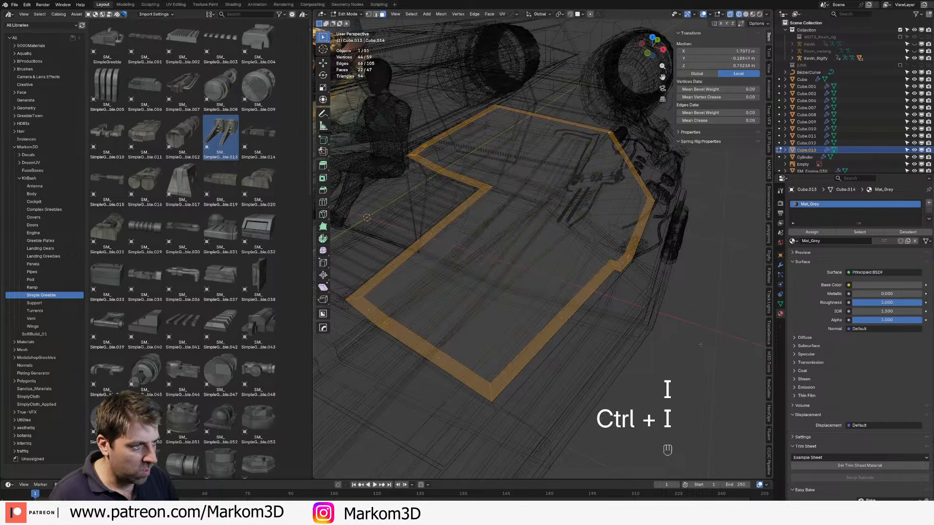
pyautogui.press('Delete')
pyautogui.click(682, 360)
pyautogui.press('z')
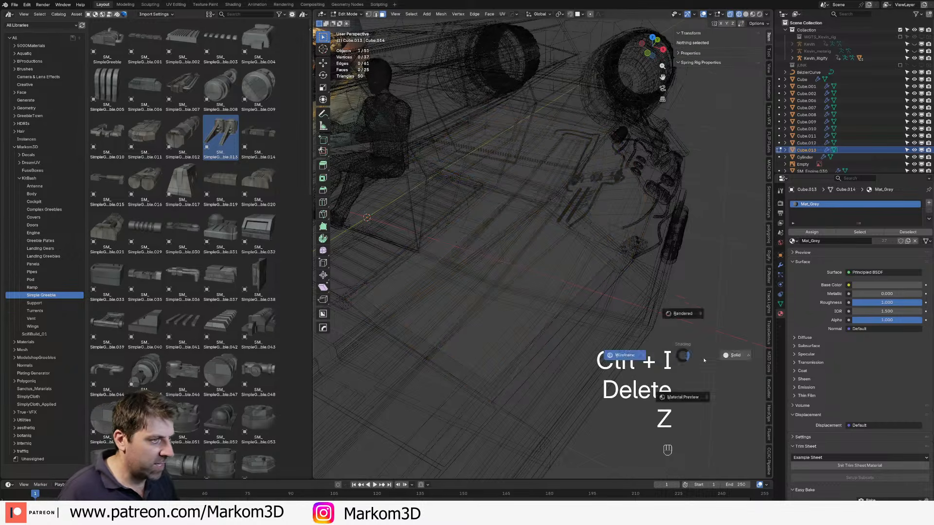
pyautogui.press('Tab')
# Step: Delete the panel vertices alongside the vent so that the panel's front section becomes narrower
pyautogui.moveTo(582, 312); pyautogui.dragTo(610, 336, button='middle')
pyautogui.scroll(4, 610, 336)
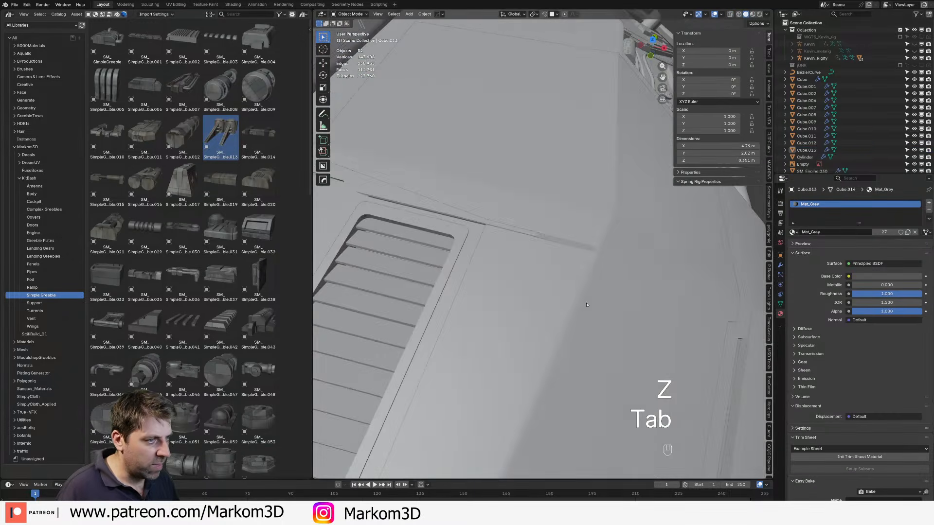
pyautogui.press('Tab')
pyautogui.press('z')
pyautogui.press('a')
pyautogui.moveTo(595, 278); pyautogui.dragTo(560, 283, button='middle')
pyautogui.scroll(-2, 559, 283)
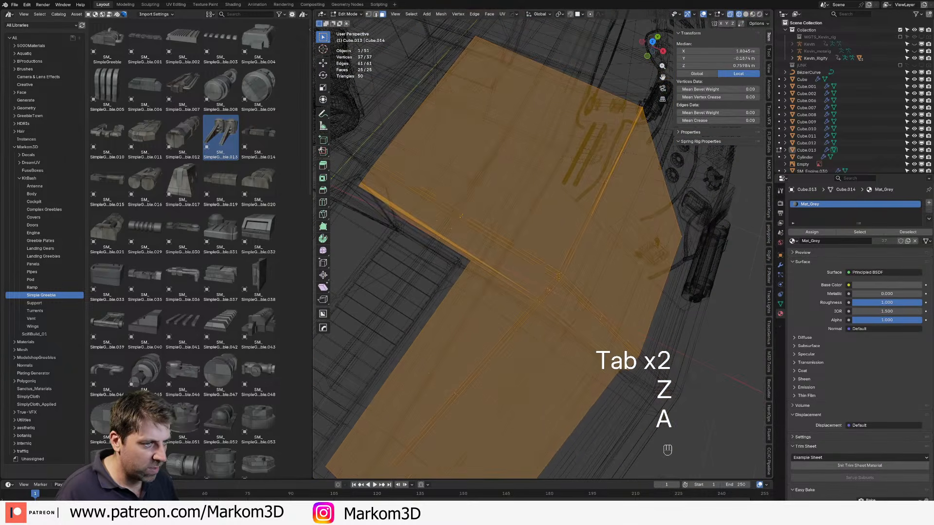
pyautogui.click(362, 187)
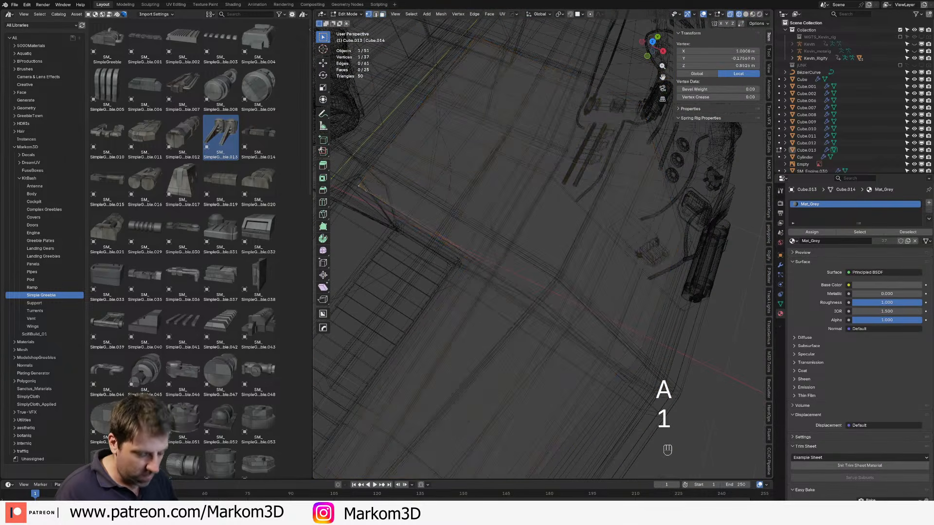
pyautogui.press('c')
pyautogui.moveTo(360, 192); pyautogui.dragTo(469, 251)
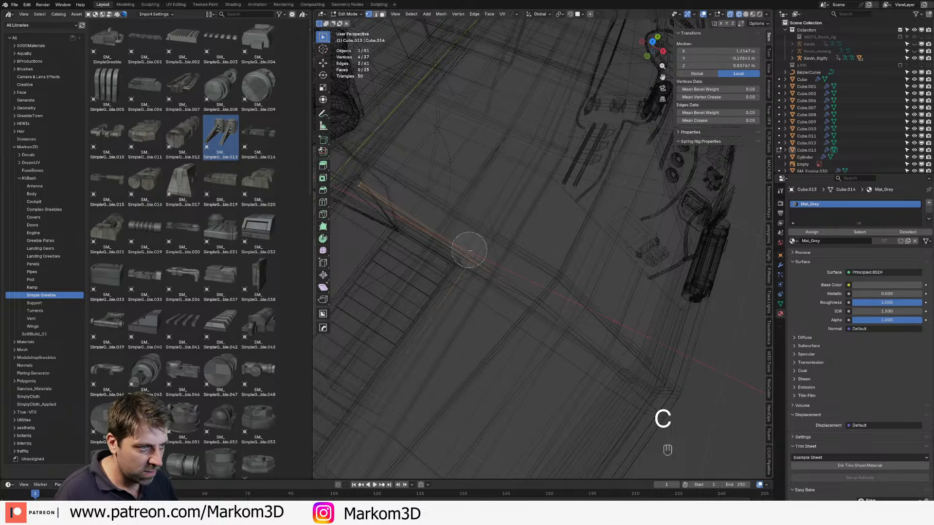
pyautogui.keyDown('shift'); pyautogui.moveTo(474, 259); pyautogui.dragTo(502, 214, button='middle'); pyautogui.keyUp('shift')
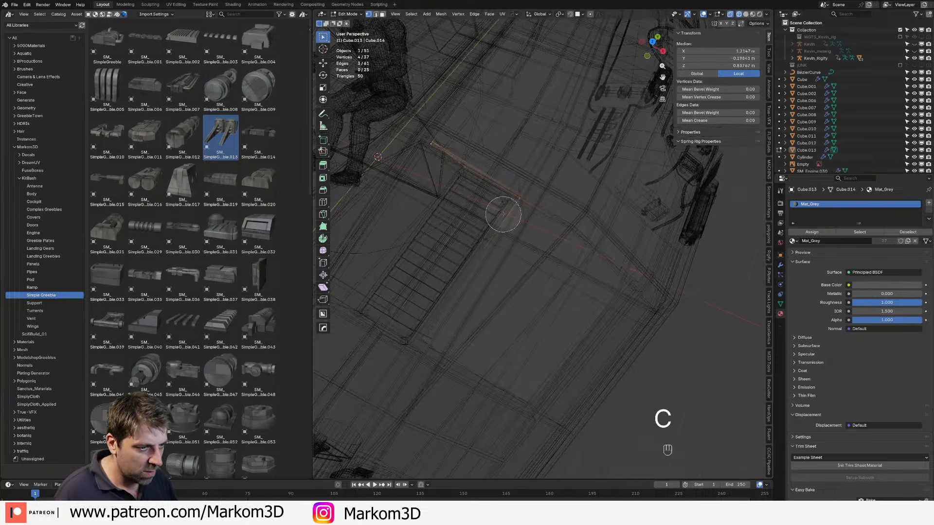
pyautogui.press('Delete')
pyautogui.click(398, 329)
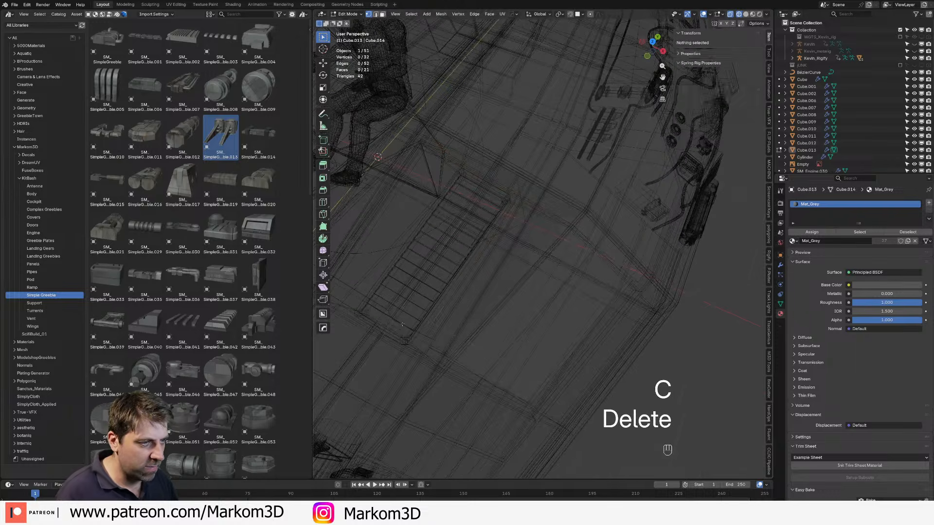
# Step: Inspect the trimmed panel against the hull in solid shading from another angle
pyautogui.press('z')
pyautogui.click(448, 323)
pyautogui.press('Tab')
pyautogui.moveTo(707, 336)
pyautogui.mouseDown(button='middle')
pyautogui.moveTo(627, 253)
pyautogui.moveTo(614, 280)
pyautogui.mouseUp(button='middle')
pyautogui.press('Tab')
pyautogui.press('z')
pyautogui.click(557, 280)
pyautogui.press('Tab')
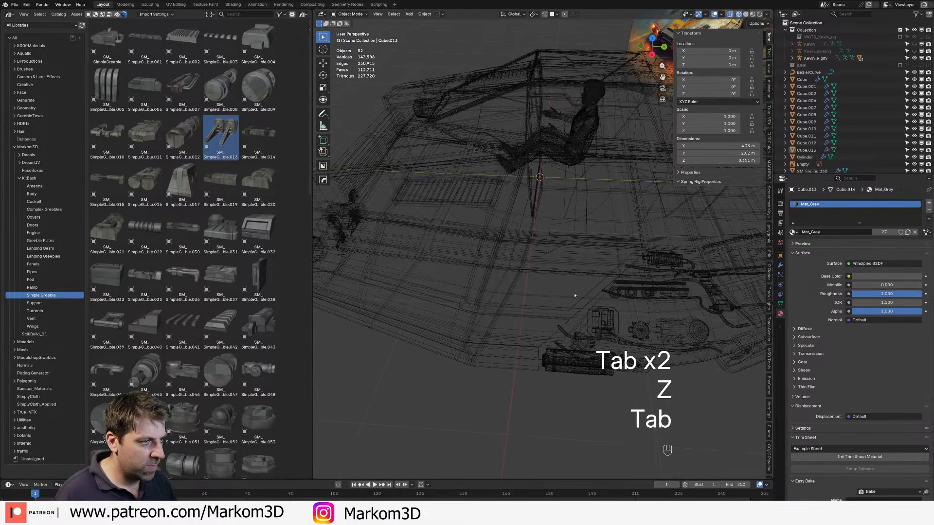
# Step: Add a loop cut across the panel's rear section in top view and slide its outer end vertex rearward along the edge
pyautogui.press('a')
pyautogui.press('KP_7')
pyautogui.click(505, 200)
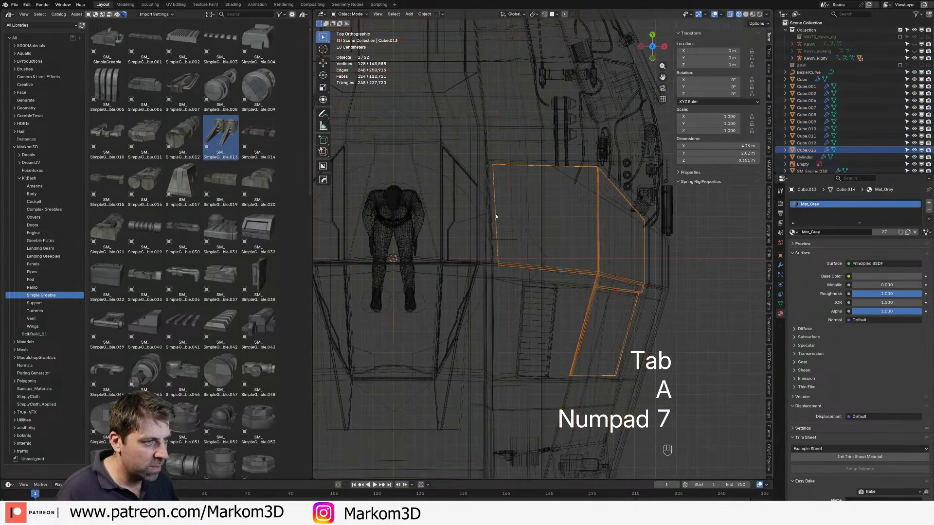
pyautogui.press('Tab')
pyautogui.scroll(5, 559, 234)
pyautogui.hotkey('ctrl', 'r')
pyautogui.click(587, 241)
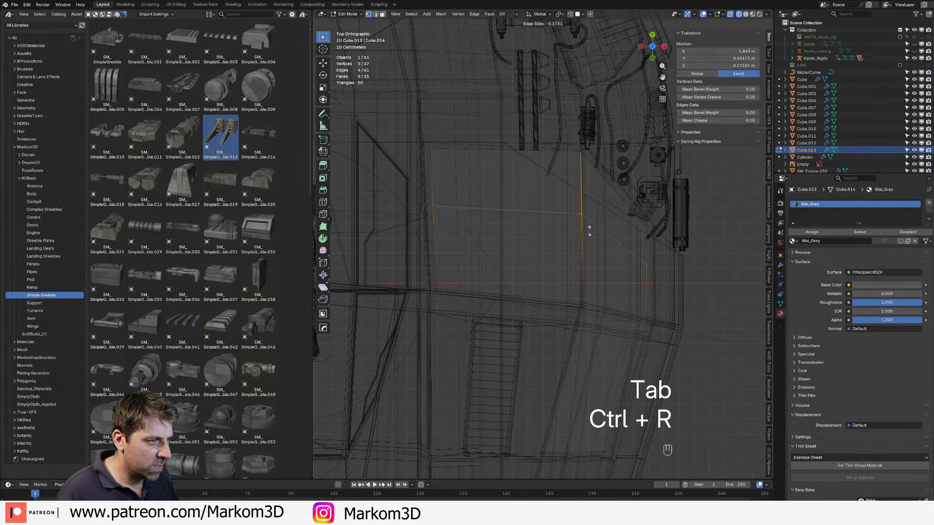
pyautogui.click(650, 271)
pyautogui.press('g')
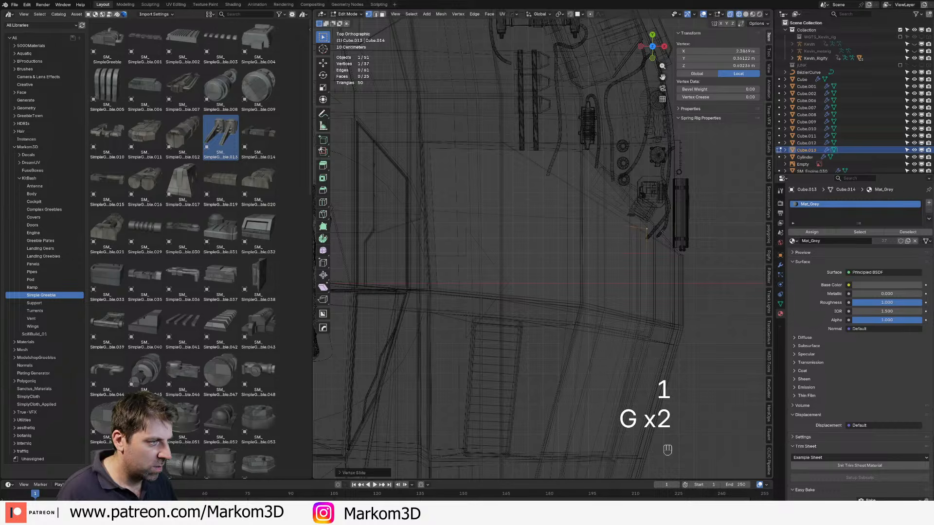
# Step: Delete the panel's rearmost edge loop so that the panel ends at the new cut
pyautogui.press('2')
pyautogui.keyDown('alt'); pyautogui.click(560, 149); pyautogui.keyUp('alt')
pyautogui.press('Delete')
pyautogui.click(560, 153)
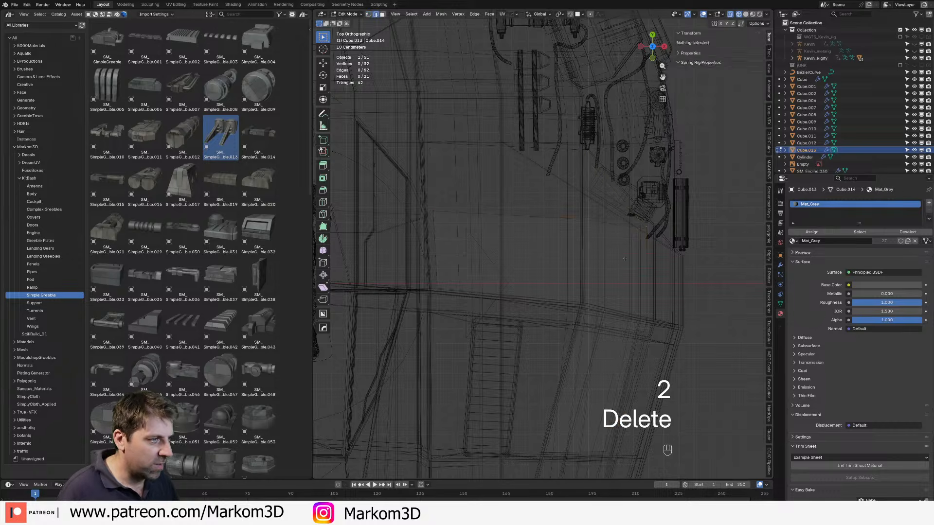
# Step: Add a loop cut through the rear panel section, close to the bend where it meets the front section
pyautogui.press('a')
pyautogui.keyDown('shift'); pyautogui.moveTo(624, 259); pyautogui.dragTo(611, 234, button='middle'); pyautogui.keyUp('shift')
pyautogui.scroll(3, 604, 279)
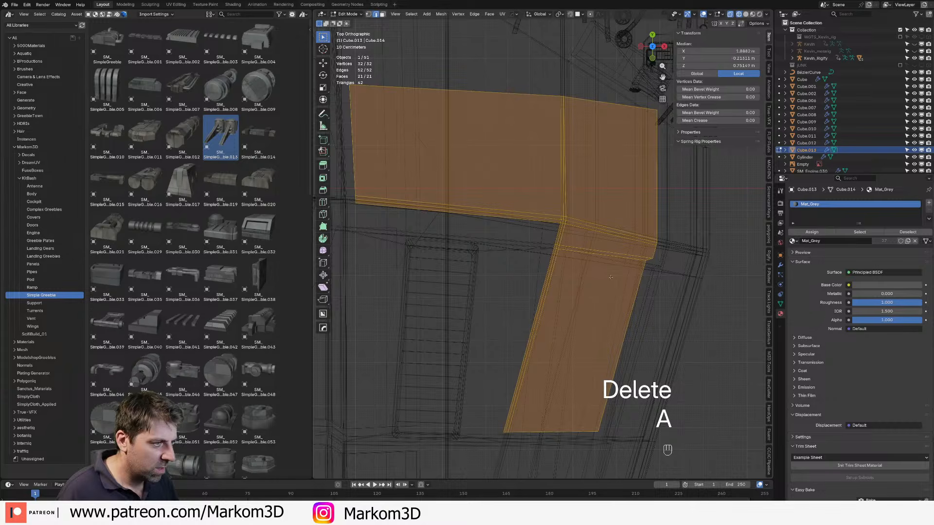
pyautogui.click(603, 253)
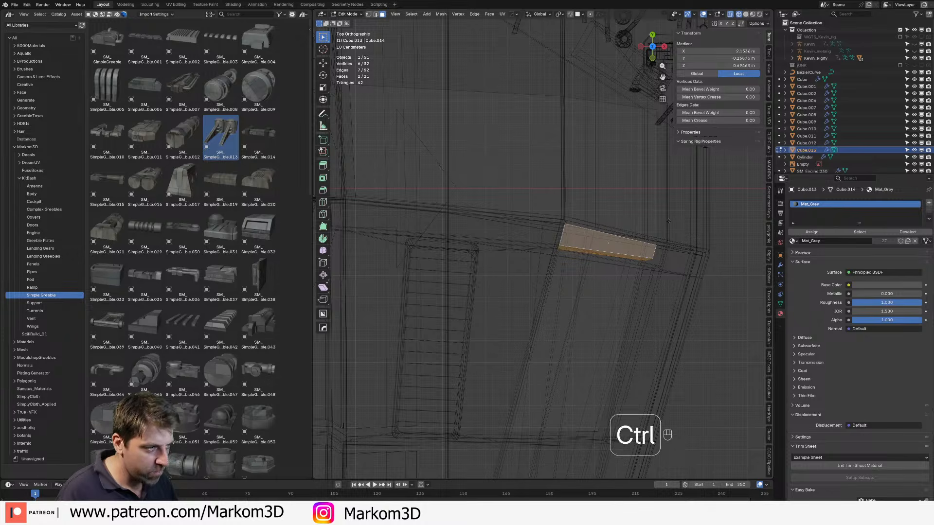
pyautogui.hotkey('ctrl', 'r')
pyautogui.click(653, 215)
pyautogui.click(655, 263)
# Step: Delete the strip of faces between the new cut and the bend to open a gap in the panel
pyautogui.press('3')
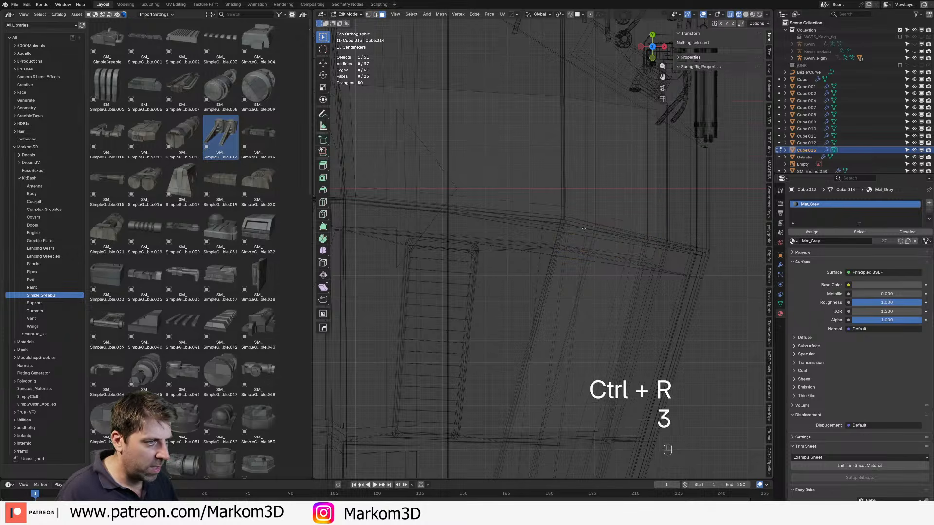
pyautogui.keyDown('alt'); pyautogui.click(564, 214); pyautogui.keyUp('alt')
pyautogui.press('Delete')
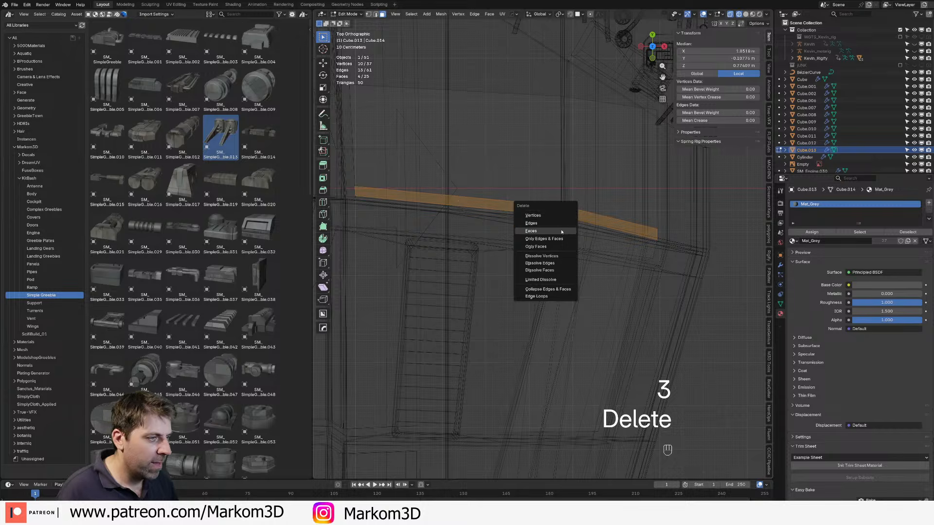
pyautogui.click(562, 232)
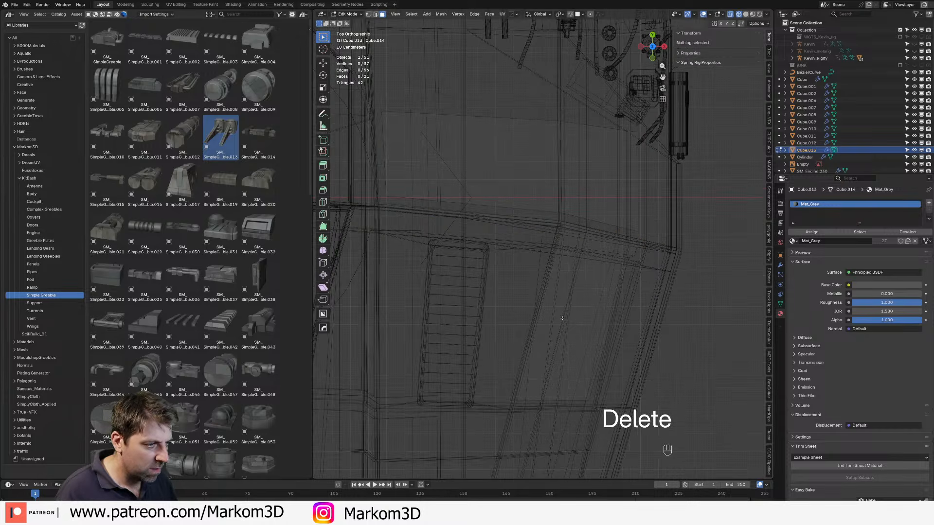
# Step: Keep only the panel's large flat top faces by inverting their selection and deleting the remaining faces
pyautogui.click(573, 328)
pyautogui.keyDown('shift'); pyautogui.click(609, 173); pyautogui.keyUp('shift')
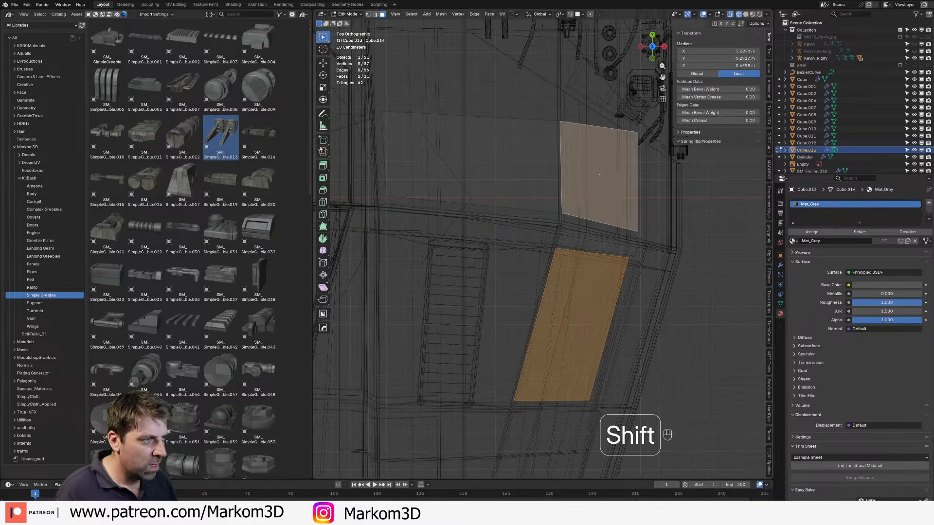
pyautogui.keyDown('shift'); pyautogui.click(438, 162); pyautogui.keyUp('shift')
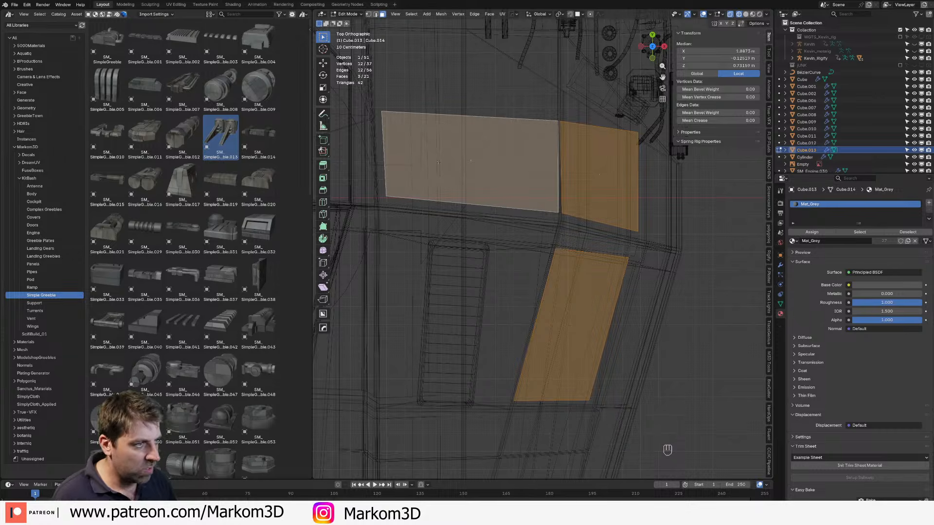
pyautogui.hotkey('ctrl', 'i')
pyautogui.press('Delete')
pyautogui.click(597, 174)
# Step: Inspect the separated panel pieces on the hull in solid shading, switching between Object and Edit Mode
pyautogui.press('z')
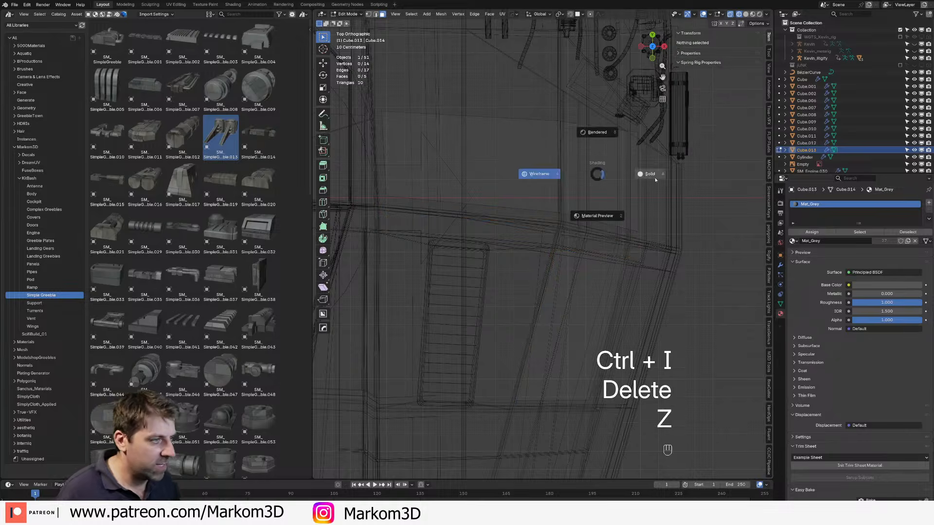
pyautogui.click(647, 174)
pyautogui.press('Tab')
pyautogui.moveTo(655, 180); pyautogui.dragTo(623, 300, button='middle')
pyautogui.moveTo(598, 233); pyautogui.dragTo(623, 242, button='middle')
pyautogui.scroll(3, 470, 295)
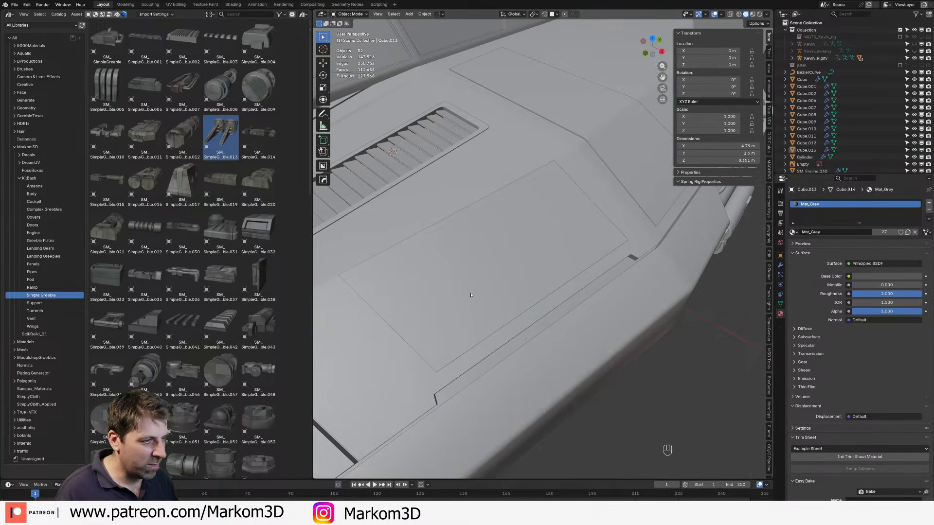
pyautogui.press('Tab')
pyautogui.press('Tab')
pyautogui.press('Tab')
# Step: Slide the long vent-side edge of the front panel piece along the surface in wireframe shading
pyautogui.press('z')
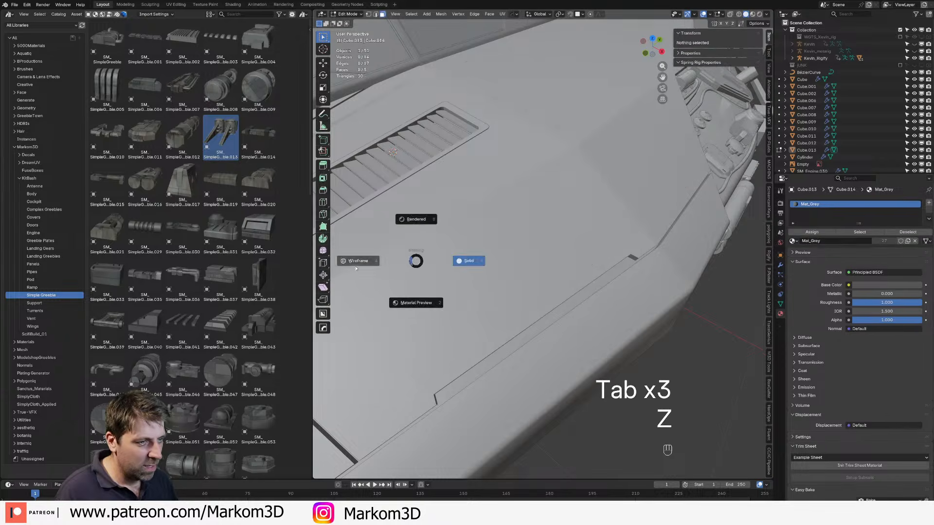
pyautogui.click(354, 258)
pyautogui.press('a')
pyautogui.press('2')
pyautogui.click(448, 247)
pyautogui.press('g')
pyautogui.press('g')
pyautogui.click(463, 258)
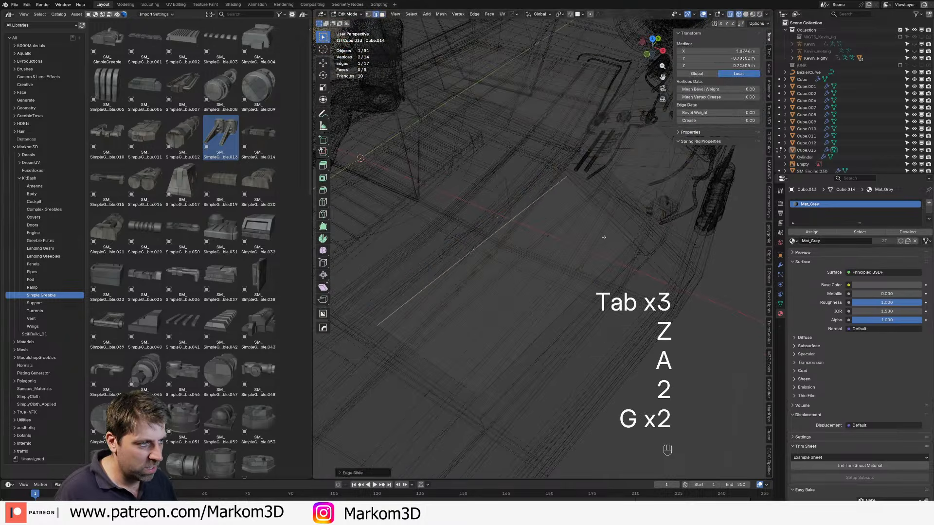
# Step: Slide further border edges of the front panel piece to adjust its outline
pyautogui.click(608, 219)
pyautogui.press('g')
pyautogui.press('g')
pyautogui.press('g')
pyautogui.press('g')
pyautogui.press('g')
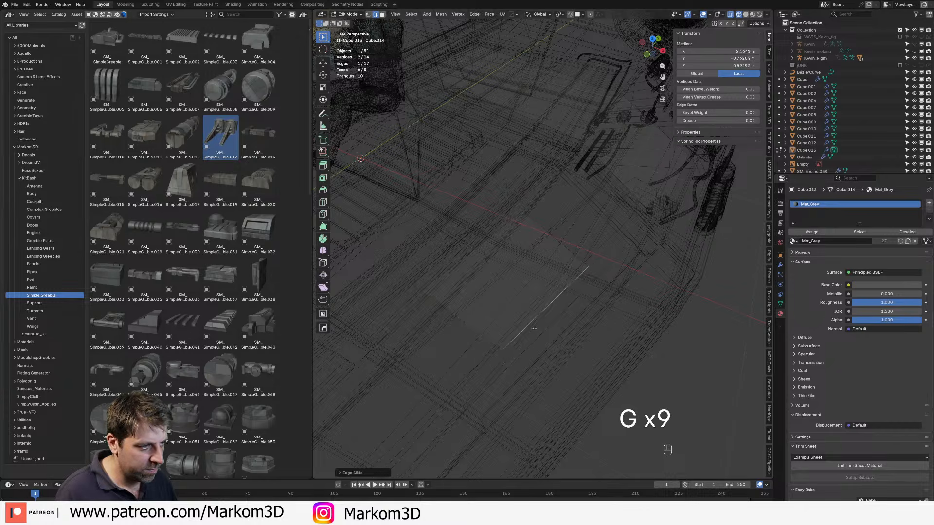
# Step: Slide a border edge of the rear panel piece along the surface to adjust its size
pyautogui.moveTo(533, 328); pyautogui.dragTo(580, 288, button='middle')
pyautogui.press('a')
pyautogui.press('g')
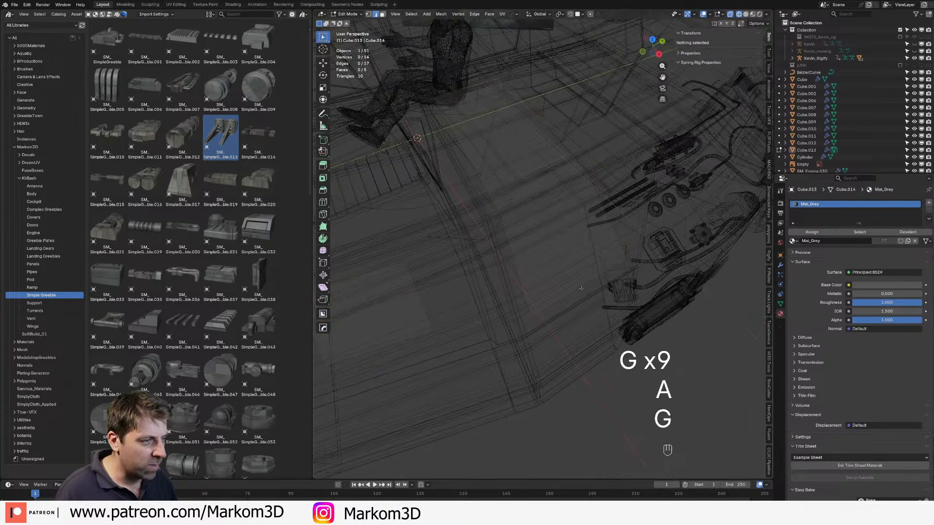
pyautogui.click(584, 288)
pyautogui.press('g')
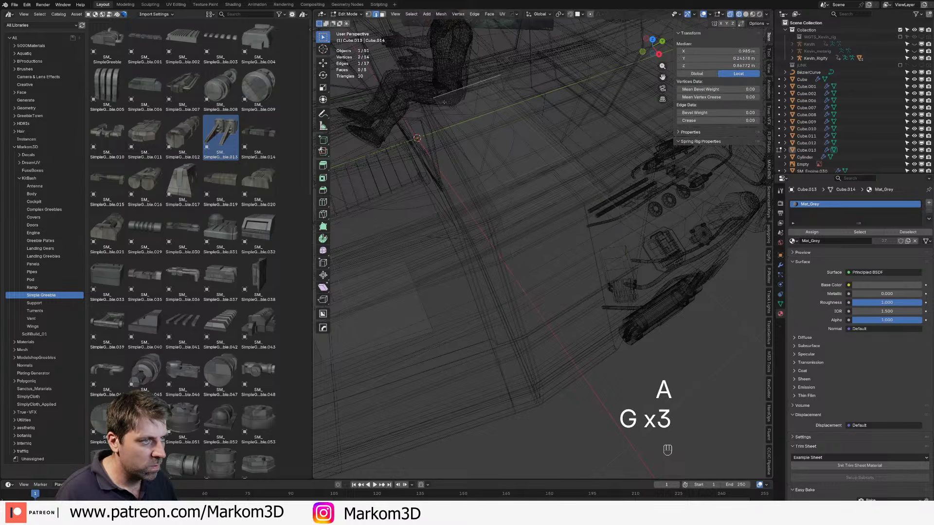
# Step: Add two loop cuts across the rear panel piece and delete the face they separate off
pyautogui.hotkey('ctrl', 'r')
pyautogui.click(559, 136)
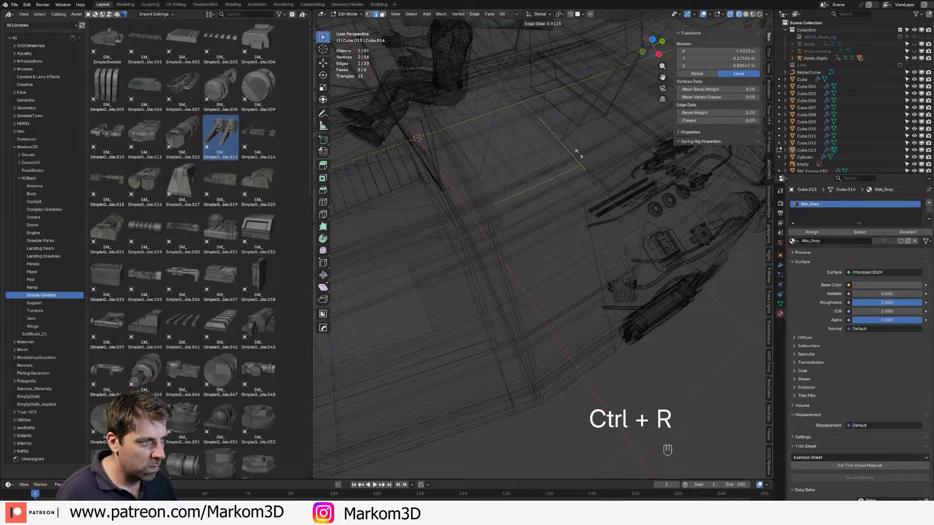
pyautogui.hotkey('ctrl', 'r')
pyautogui.click(551, 140)
pyautogui.click(545, 131)
pyautogui.press('3')
pyautogui.click(515, 151)
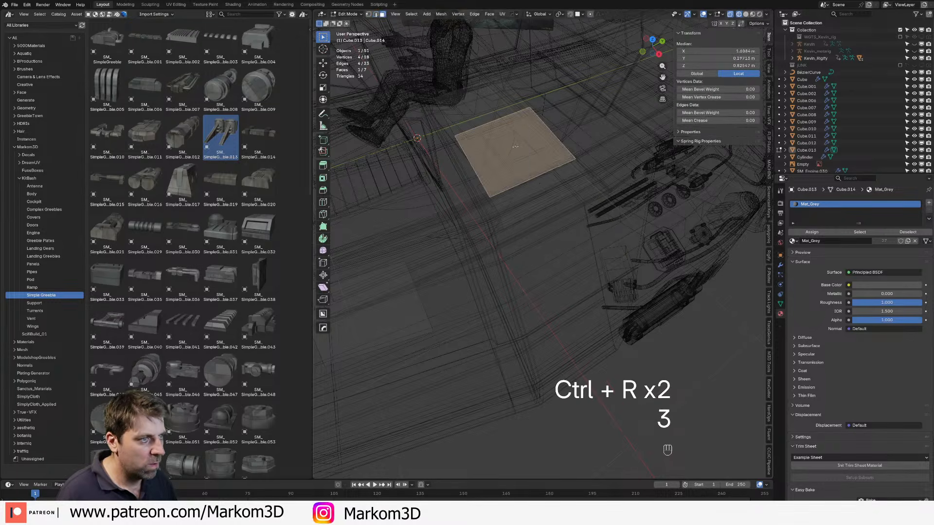
pyautogui.press('Delete')
pyautogui.click(515, 151)
# Step: Inspect the whole ship with the trimmed panels in solid shading and in rendered shading
pyautogui.press('z')
pyautogui.click(605, 200)
pyautogui.press('Tab')
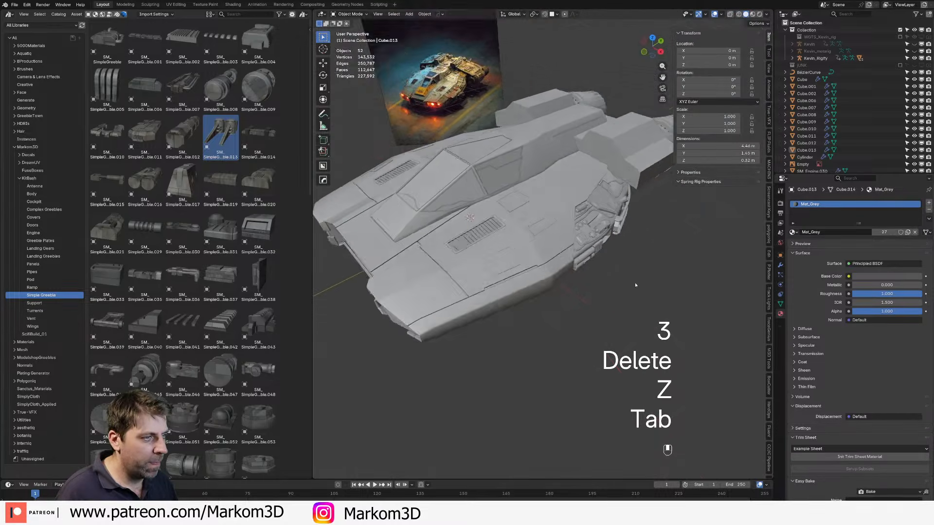
pyautogui.scroll(-4, 631, 285)
pyautogui.moveTo(631, 285); pyautogui.dragTo(600, 299, button='middle')
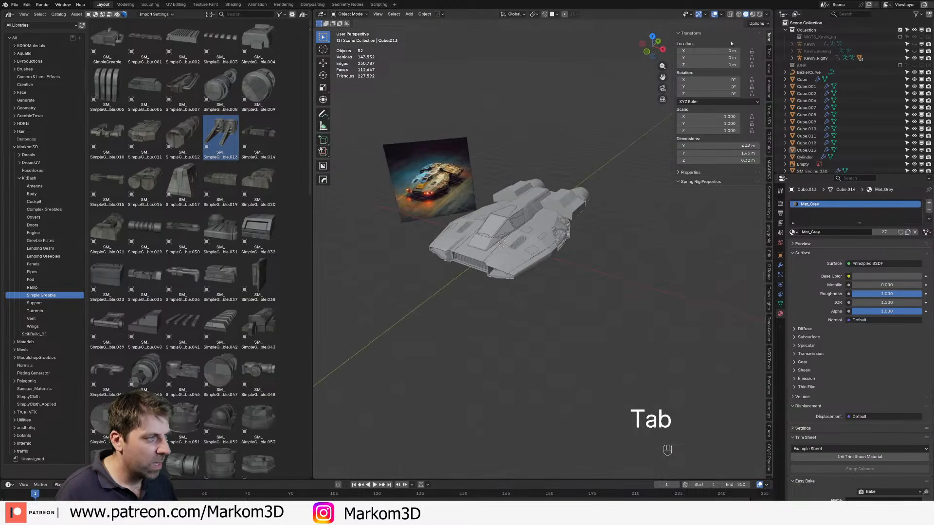
pyautogui.click(759, 15)
pyautogui.scroll(4, 602, 233)
pyautogui.moveTo(603, 233)
pyautogui.keyDown('shift'); pyautogui.mouseDown(button='middle')
pyautogui.moveTo(606, 254)
pyautogui.moveTo(529, 303)
pyautogui.mouseUp(button='middle'); pyautogui.keyUp('shift')
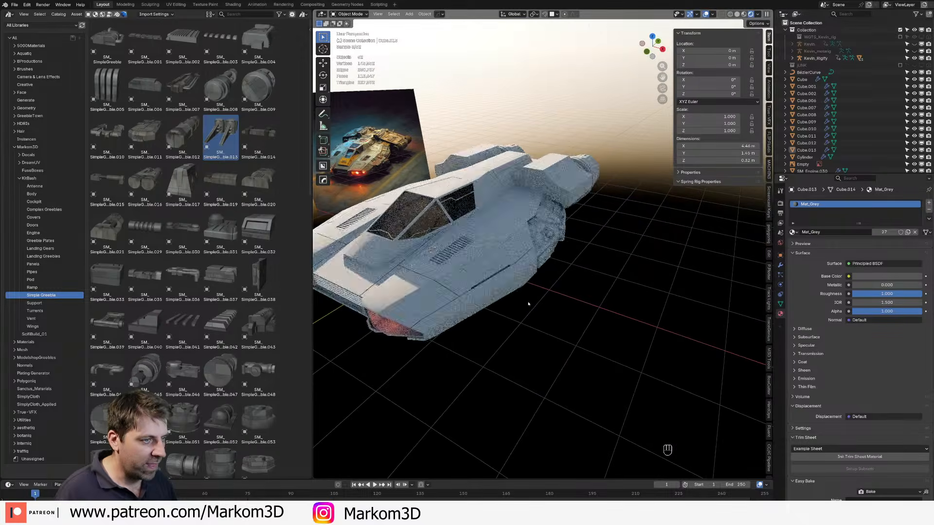
# Step: Duplicate in place the two hull deck faces on either side of the panel line ahead of the cockpit vent
pyautogui.click(460, 278)
pyautogui.scroll(3, 486, 272)
pyautogui.press('Tab')
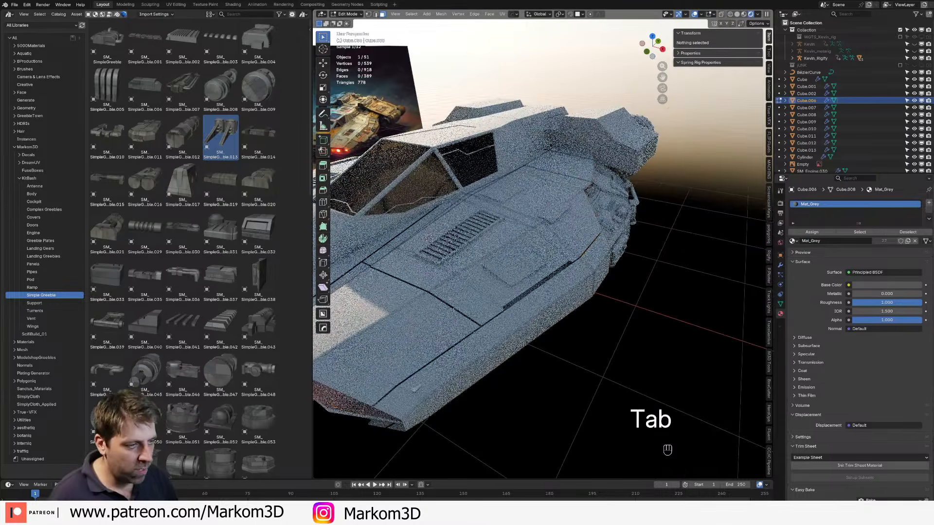
pyautogui.keyDown('shift'); pyautogui.moveTo(468, 362); pyautogui.dragTo(489, 371, button='middle'); pyautogui.keyUp('shift')
pyautogui.scroll(2, 467, 301)
pyautogui.press('3')
pyautogui.keyDown('shift'); pyautogui.click(408, 300); pyautogui.keyUp('shift')
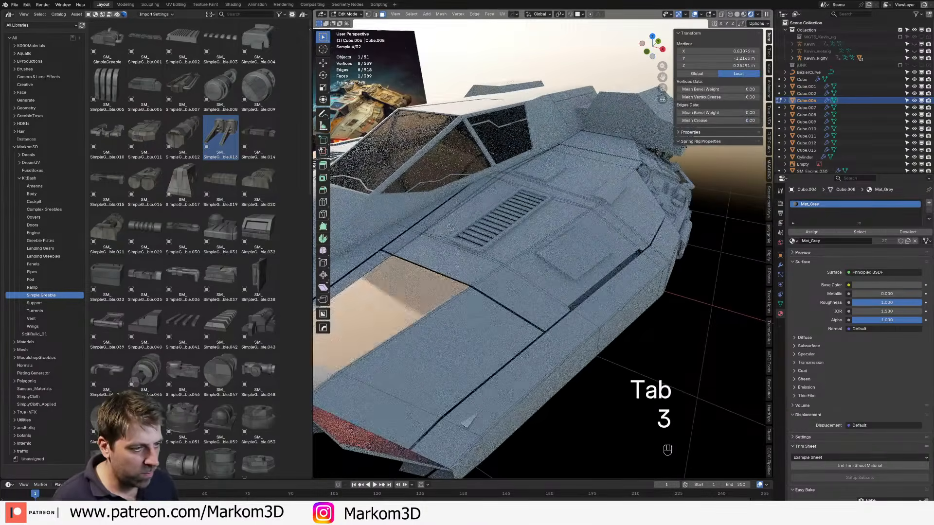
pyautogui.keyDown('shift'); pyautogui.click(448, 257); pyautogui.keyUp('shift')
pyautogui.scroll(-2, 535, 253)
pyautogui.hotkey('shift', 'd')
pyautogui.press('g')
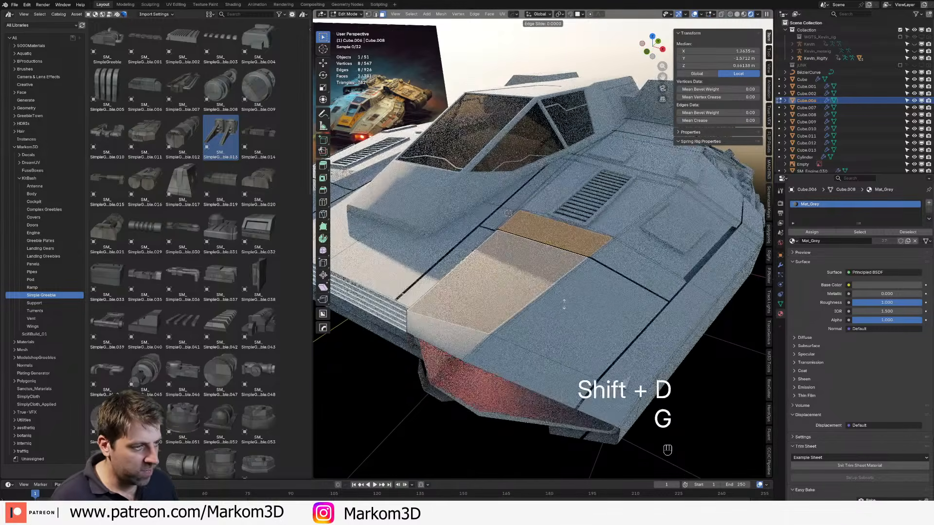
pyautogui.press('z')
pyautogui.rightClick(548, 247)
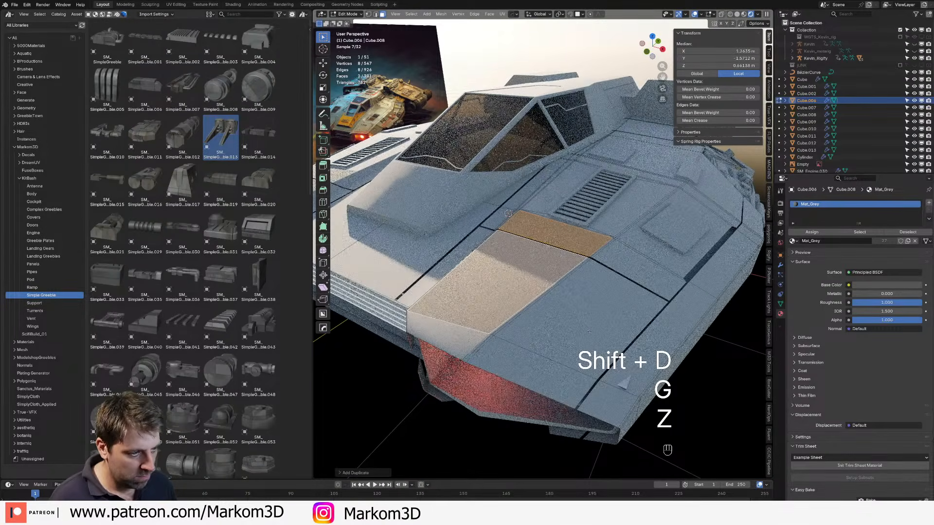
# Step: Raise the duplicated deck faces above the hull along the Z axis
pyautogui.press('g')
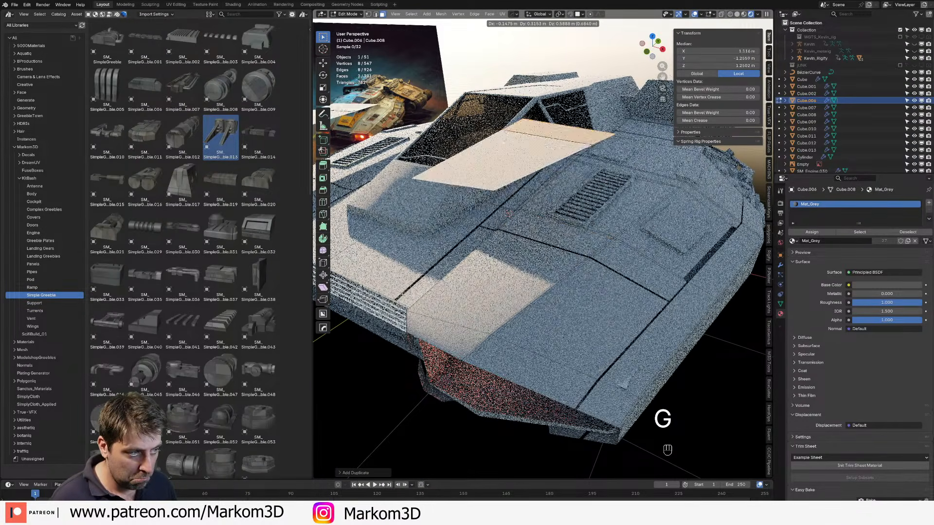
pyautogui.rightClick(592, 222)
pyautogui.press('g')
pyautogui.press('z')
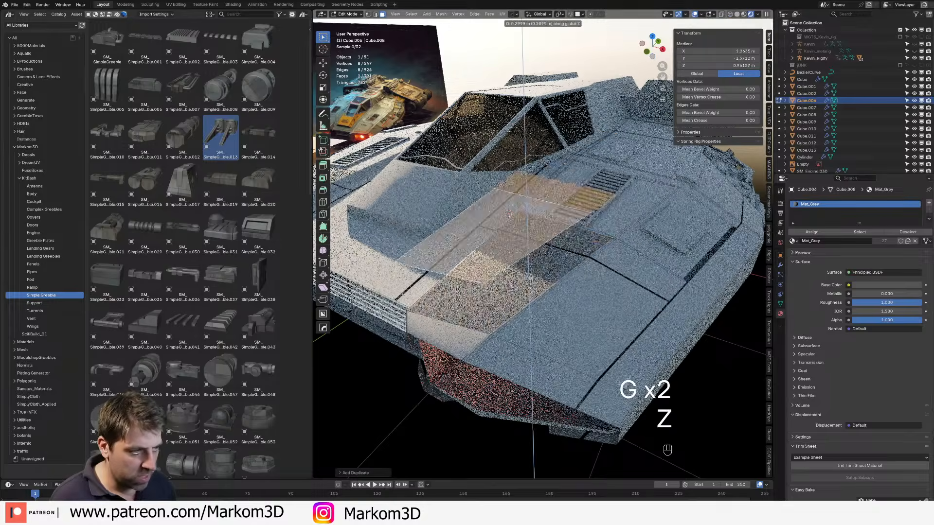
# Step: Separate the duplicated upper hull faces into their own object and leave edit mode
pyautogui.click(579, 217)
pyautogui.press('p')
pyautogui.click(579, 216)
pyautogui.press('Tab')
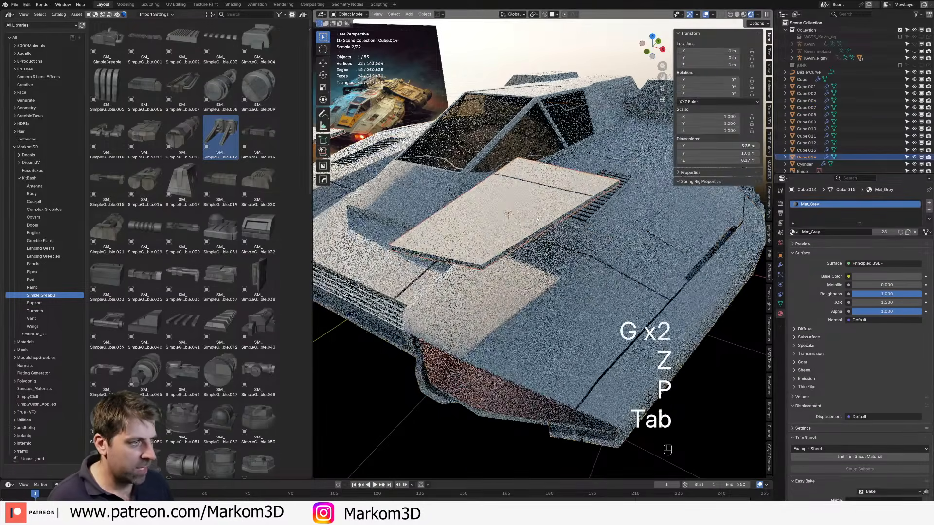
# Step: In wireframe view, fill the narrow gap between the two facing edges of the separated panel with a face
pyautogui.press('Tab')
pyautogui.press('2')
pyautogui.press('z')
pyautogui.click(433, 252)
pyautogui.click(491, 240)
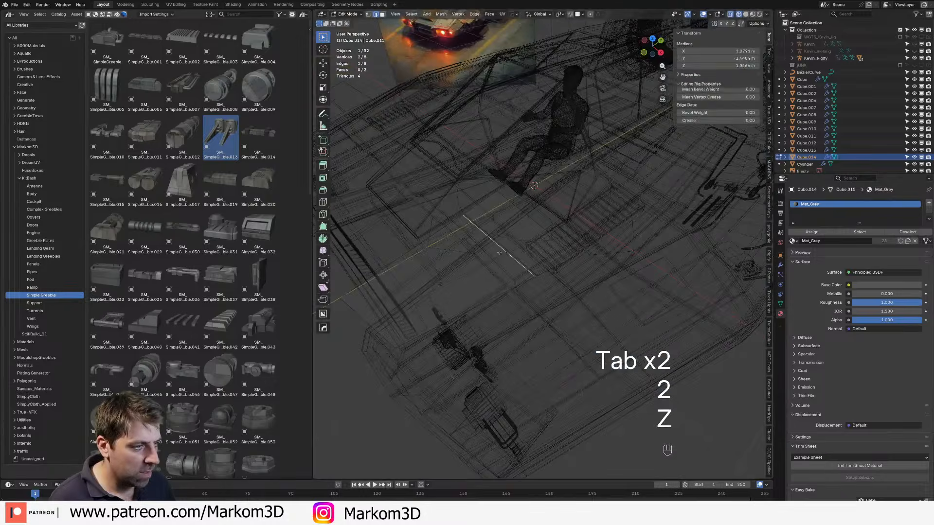
pyautogui.keyDown('shift'); pyautogui.click(498, 242); pyautogui.keyUp('shift')
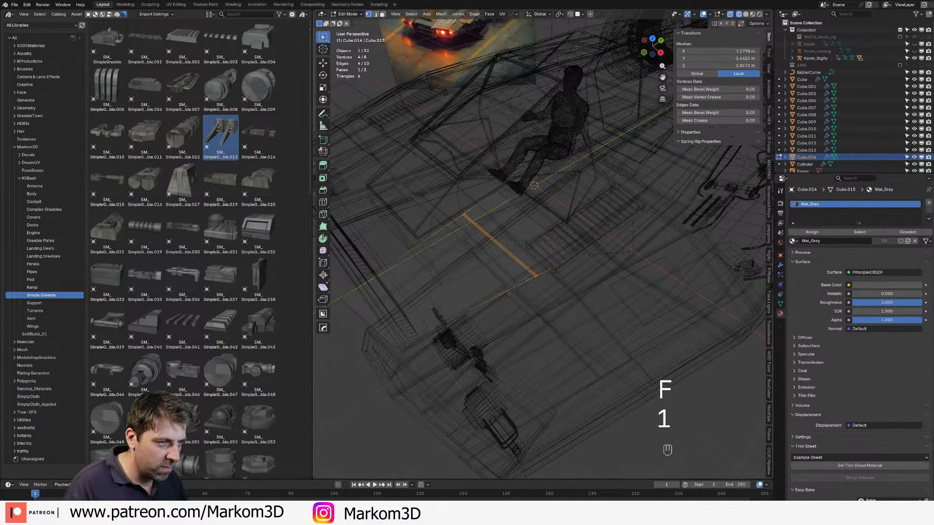
# Step: Merge the extra vertices on both sides of the gap into the panel's rear corners using At Last
pyautogui.click(538, 284)
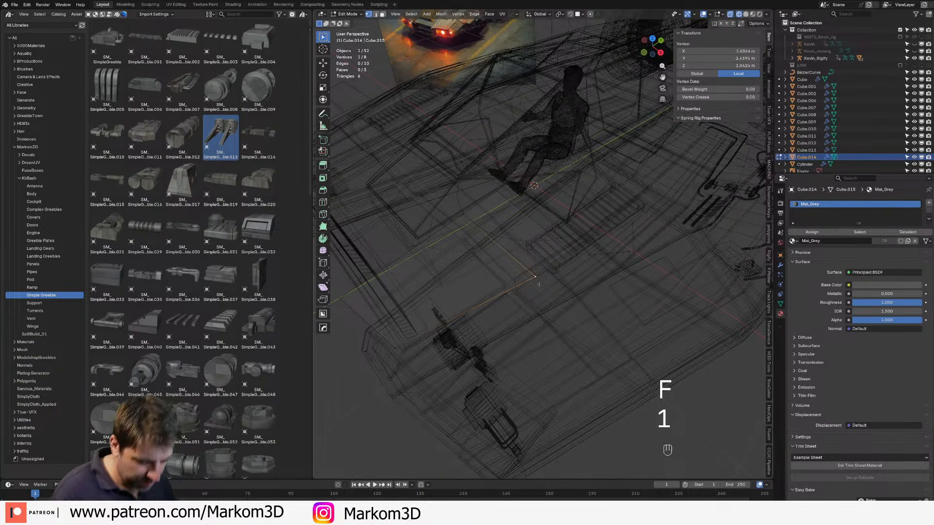
pyautogui.keyDown('shift'); pyautogui.click(582, 254); pyautogui.keyUp('shift')
pyautogui.press('m')
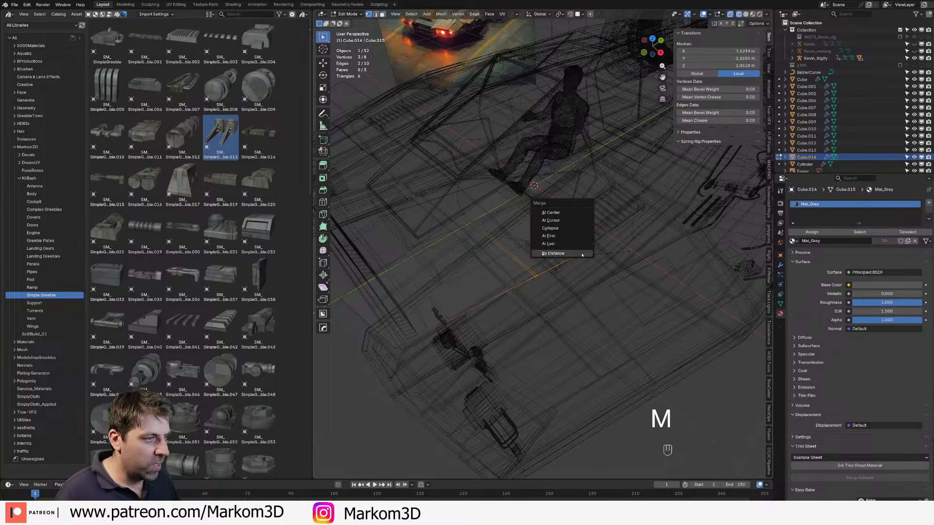
pyautogui.click(567, 243)
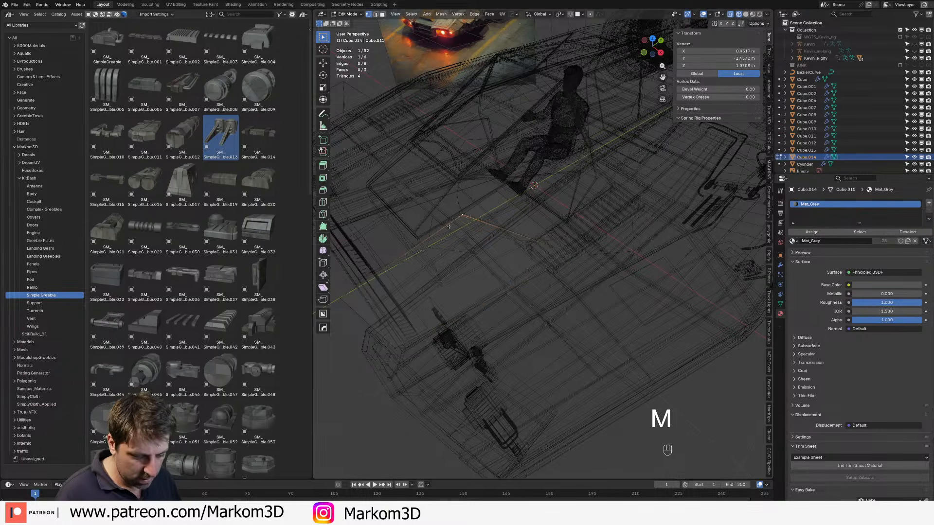
pyautogui.press('c')
pyautogui.moveTo(442, 230); pyautogui.dragTo(567, 169)
pyautogui.rightClick(567, 169)
pyautogui.keyDown('shift'); pyautogui.click(502, 190); pyautogui.keyUp('shift')
pyautogui.keyDown('shift'); pyautogui.click(501, 190); pyautogui.keyUp('shift')
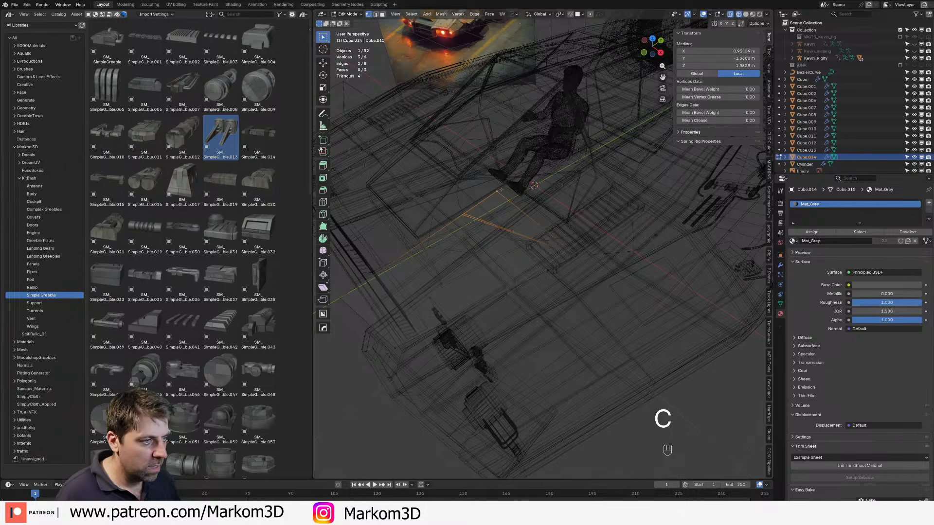
pyautogui.press('m')
pyautogui.click(501, 191)
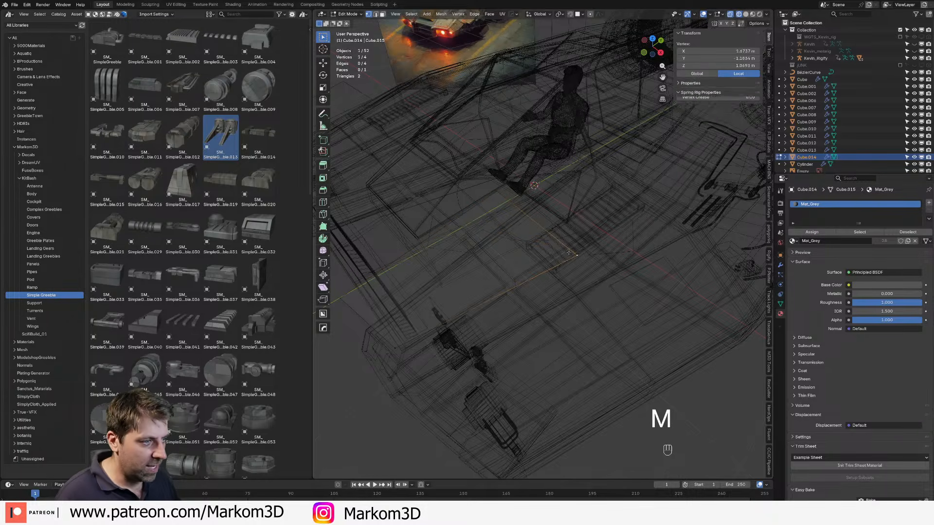
# Step: Inset the whole panel face and delete the outer border vertices to keep only the smaller inner panel
pyautogui.hotkey('ctrl', 'l')
pyautogui.press('s')
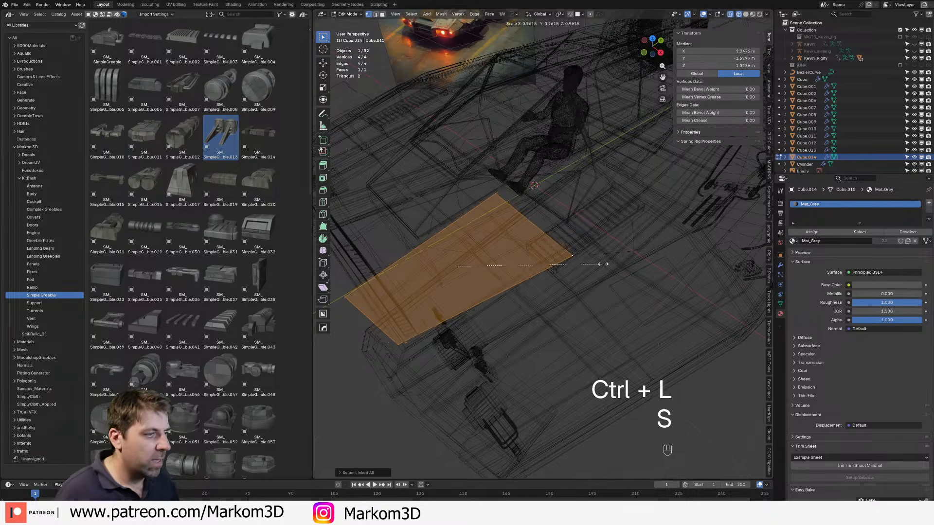
pyautogui.rightClick(573, 258)
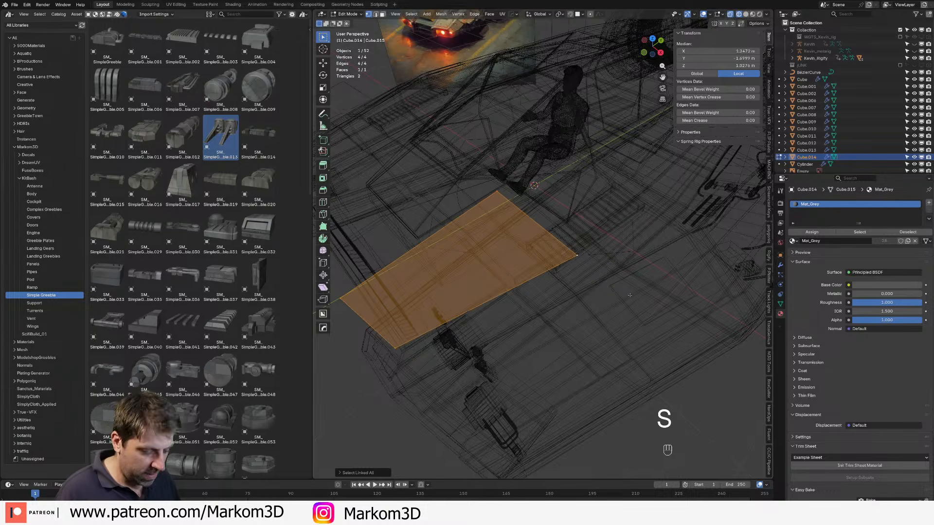
pyautogui.press('i')
pyautogui.click(557, 246)
pyautogui.press('3')
pyautogui.press('1')
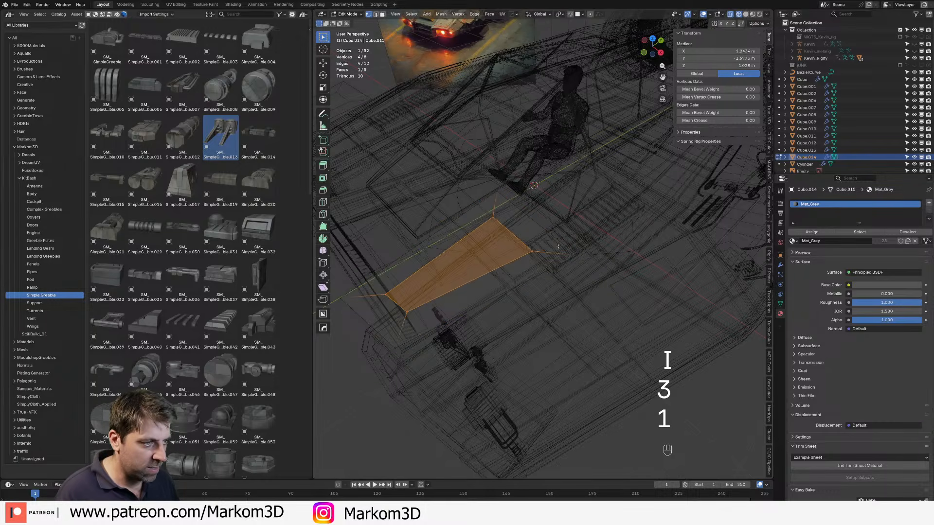
pyautogui.keyDown('alt'); pyautogui.click(558, 245); pyautogui.keyUp('alt')
pyautogui.press('Delete')
pyautogui.click(555, 230)
# Step: Return to solid shading and lower the whole panel about 0.37 m along the global Z axis onto the hull
pyautogui.press('z')
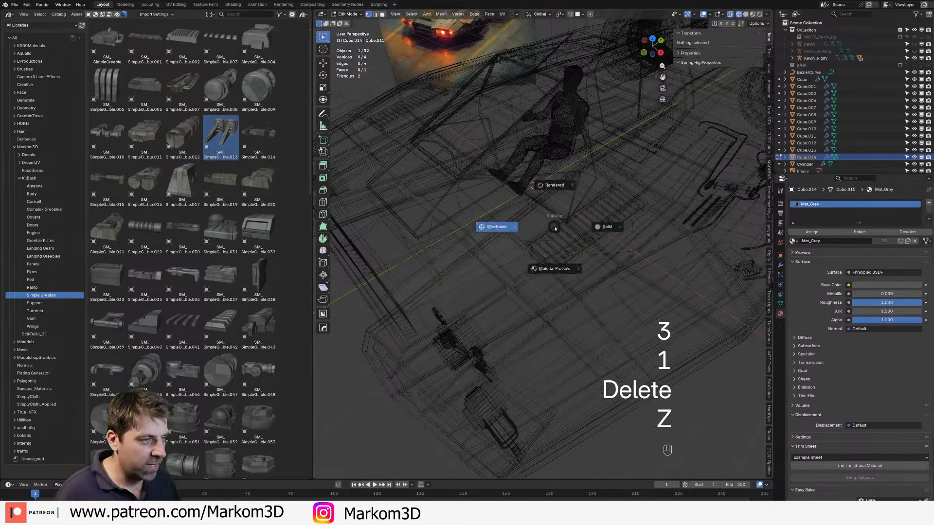
pyautogui.press('a')
pyautogui.press('g')
pyautogui.press('z')
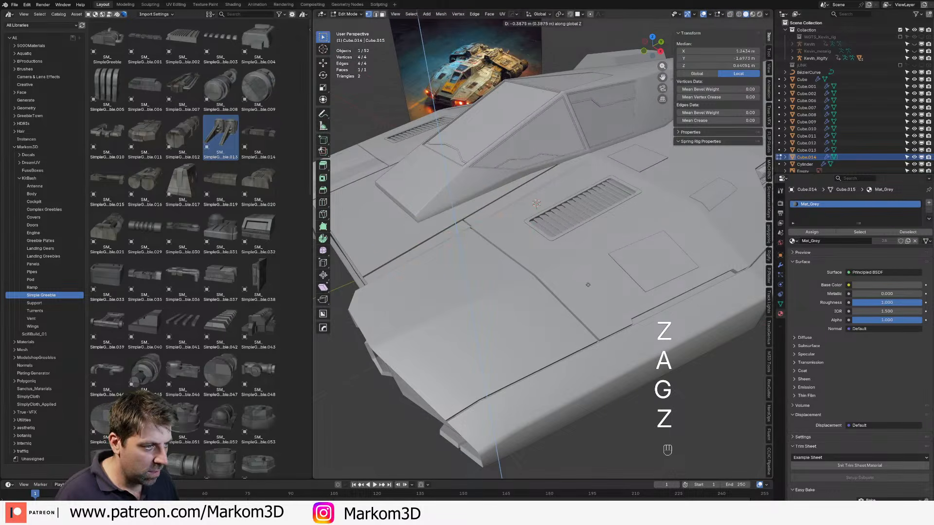
pyautogui.press('shift')
pyautogui.click(592, 299)
pyautogui.press('Tab')
pyautogui.press('Tab')
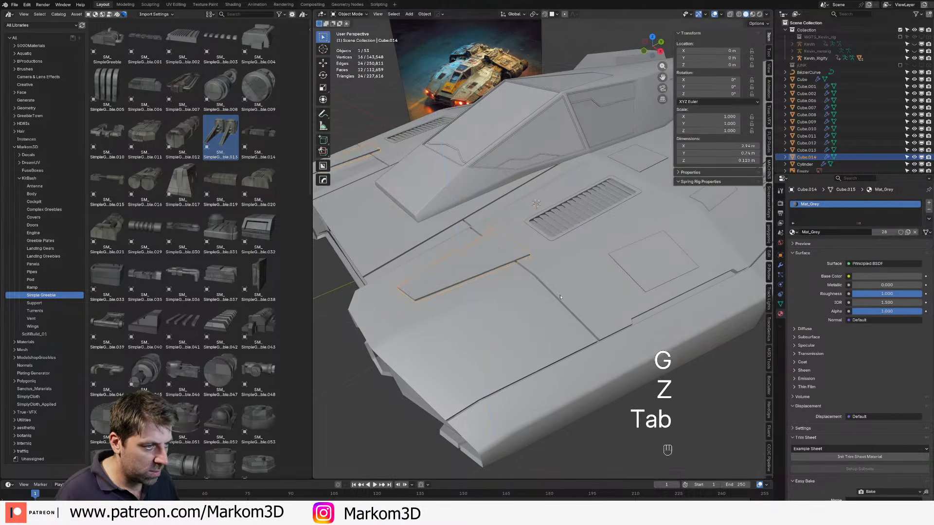
# Step: Fine-tune the panel's height with a slight downward move along the global Z axis
pyautogui.moveTo(591, 299); pyautogui.dragTo(568, 276, button='middle')
pyautogui.press('g')
pyautogui.press('z')
pyautogui.press('shift')
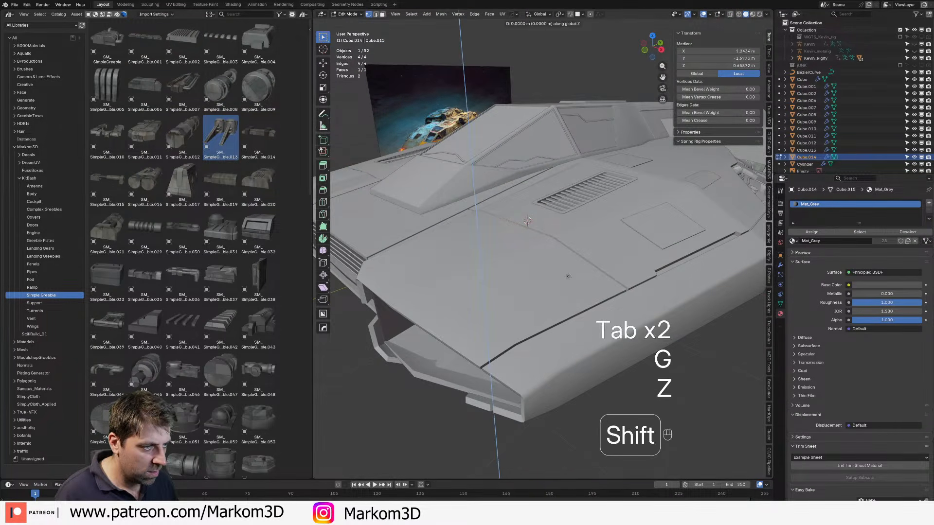
pyautogui.click(569, 286)
pyautogui.press('Tab')
pyautogui.press('Tab')
# Step: Shorten the panel by adding a loop cut across it in wireframe view and deleting its front end vertices
pyautogui.press('z')
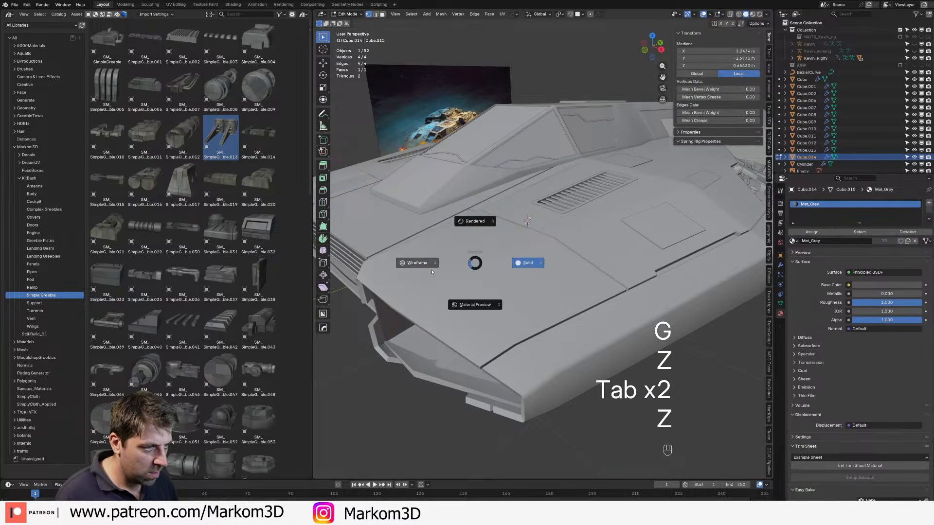
pyautogui.click(414, 261)
pyautogui.hotkey('ctrl', 'r')
pyautogui.click(415, 263)
pyautogui.press('1')
pyautogui.keyDown('shift'); pyautogui.click(415, 262); pyautogui.keyUp('shift')
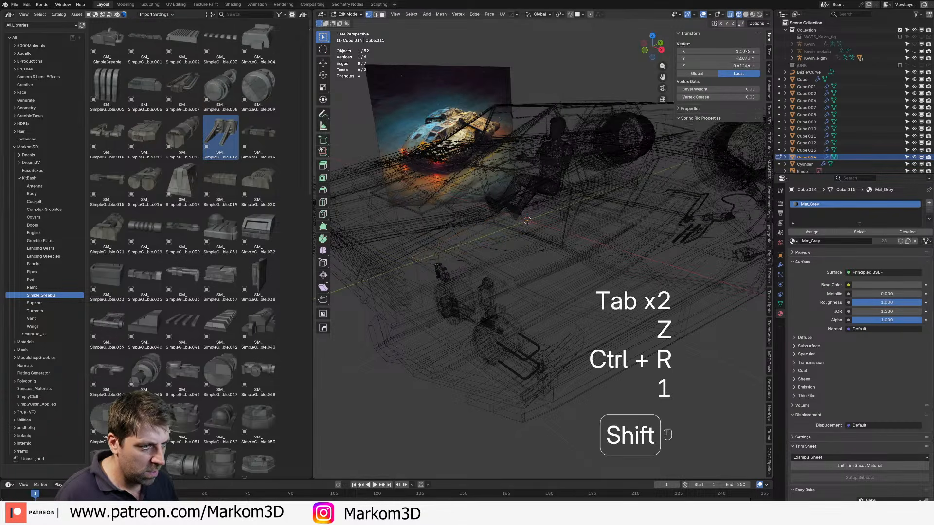
pyautogui.press('Delete')
pyautogui.click(474, 278)
pyautogui.press('Tab')
pyautogui.press('z')
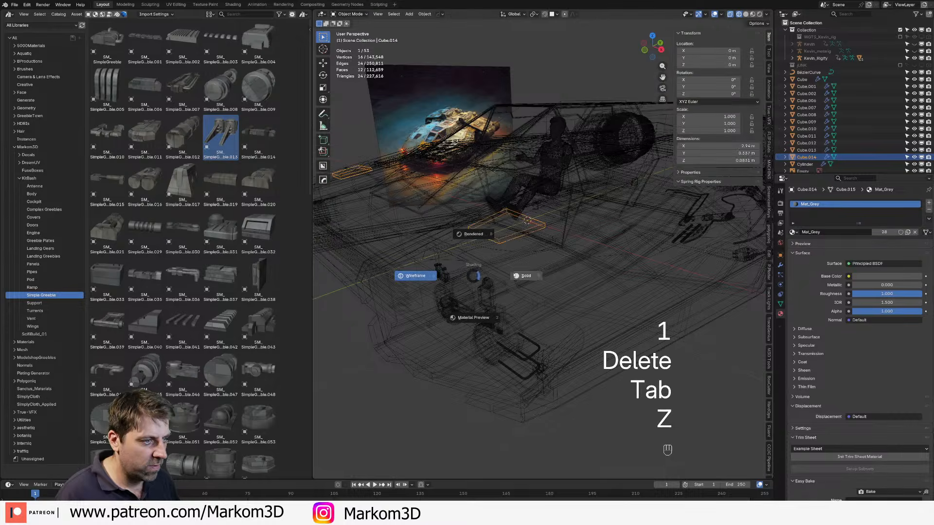
pyautogui.click(525, 276)
pyautogui.scroll(-3, 573, 372)
pyautogui.click(579, 382)
pyautogui.moveTo(543, 366); pyautogui.dragTo(579, 374, button='middle')
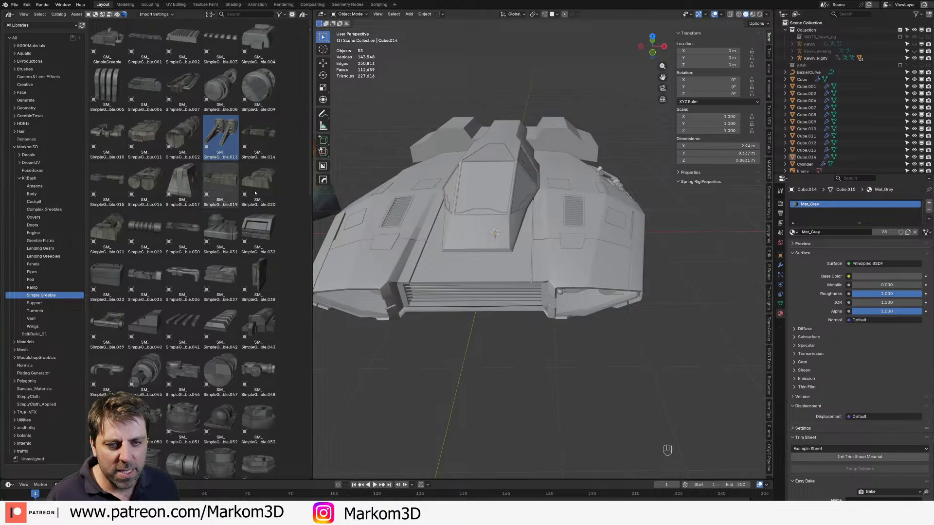
# Step: Add a crosswise loop cut through the side panels on the main hull's lower side
pyautogui.moveTo(536, 295); pyautogui.dragTo(508, 309, button='middle')
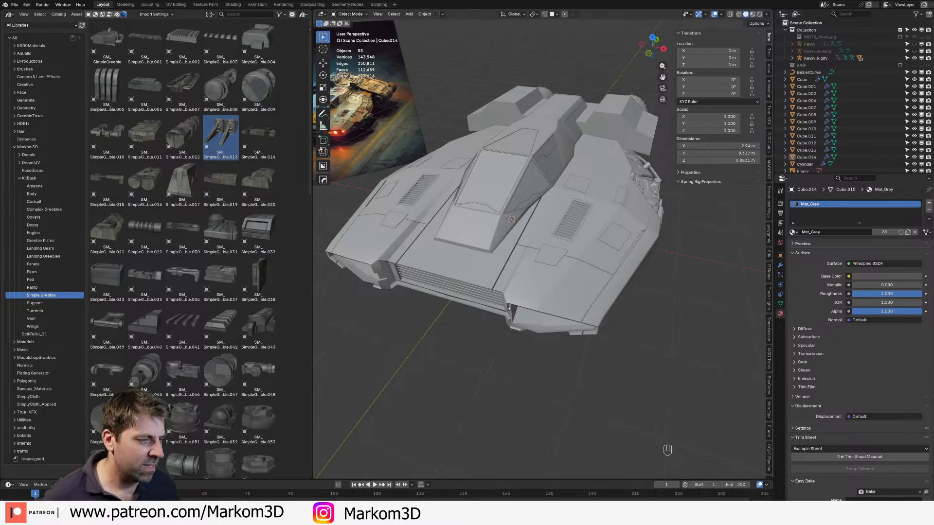
pyautogui.moveTo(521, 369); pyautogui.dragTo(546, 290, button='middle')
pyautogui.click(525, 255)
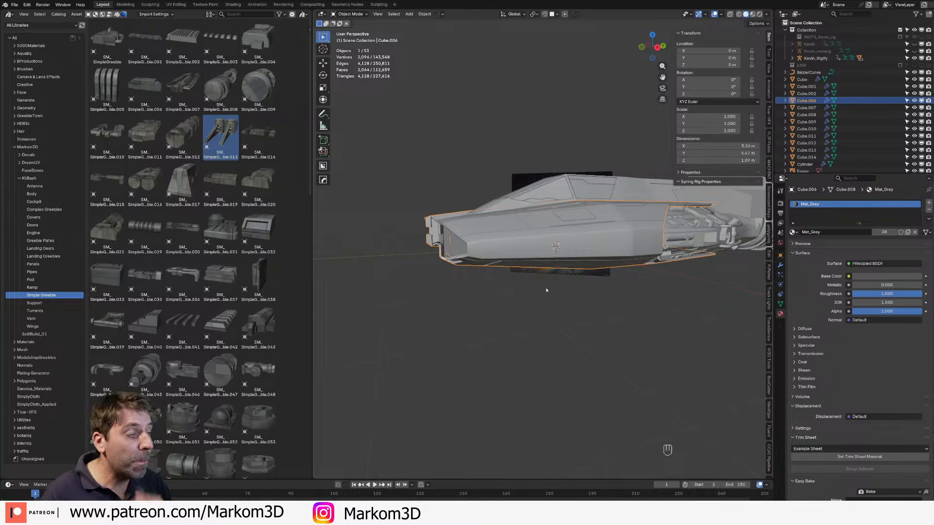
pyautogui.keyDown('shift'); pyautogui.moveTo(546, 291); pyautogui.dragTo(510, 220, button='middle'); pyautogui.keyUp('shift')
pyautogui.press('Tab')
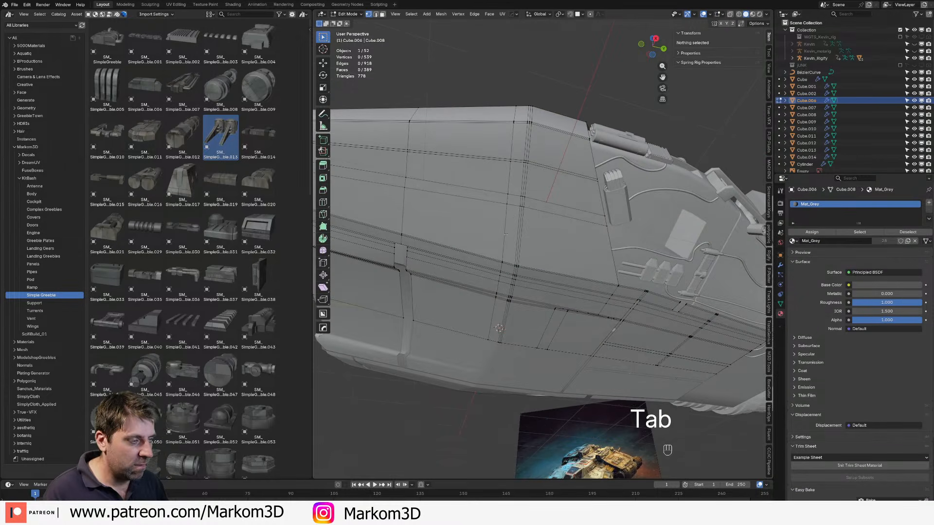
pyautogui.hotkey('ctrl', 'r')
pyautogui.click(486, 196)
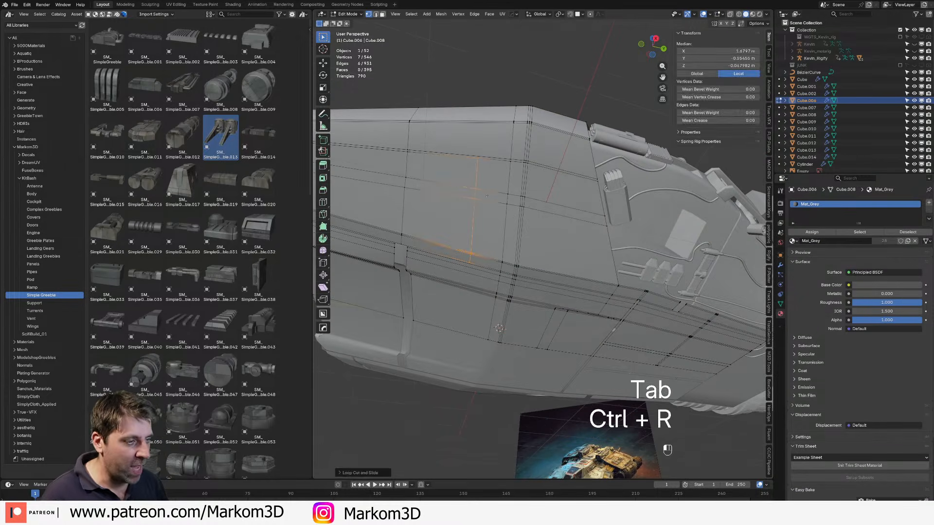
# Step: Bevel the new hull loop into a narrow strip and delete the strip to open a panel gap
pyautogui.hotkey('ctrl', 'b')
pyautogui.click(542, 313)
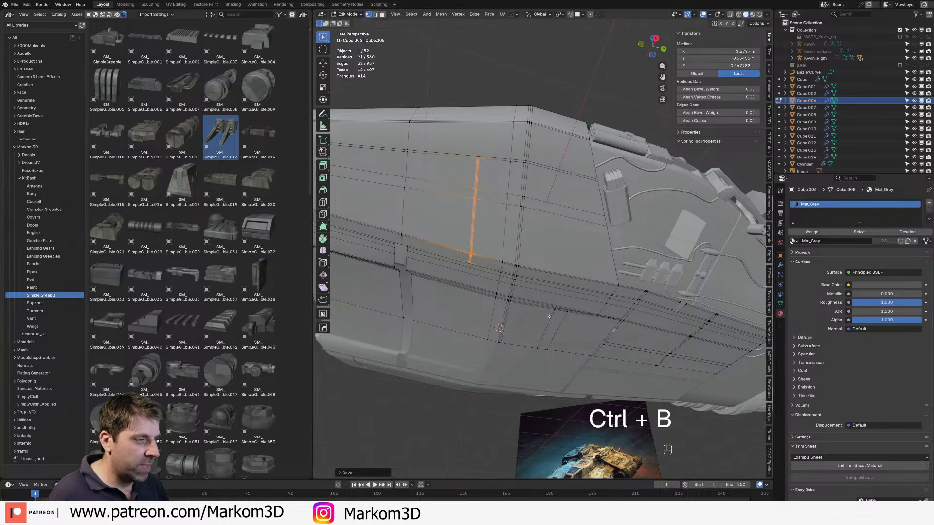
pyautogui.press('Delete')
pyautogui.click(545, 332)
pyautogui.press('Tab')
pyautogui.scroll(-5, 515, 360)
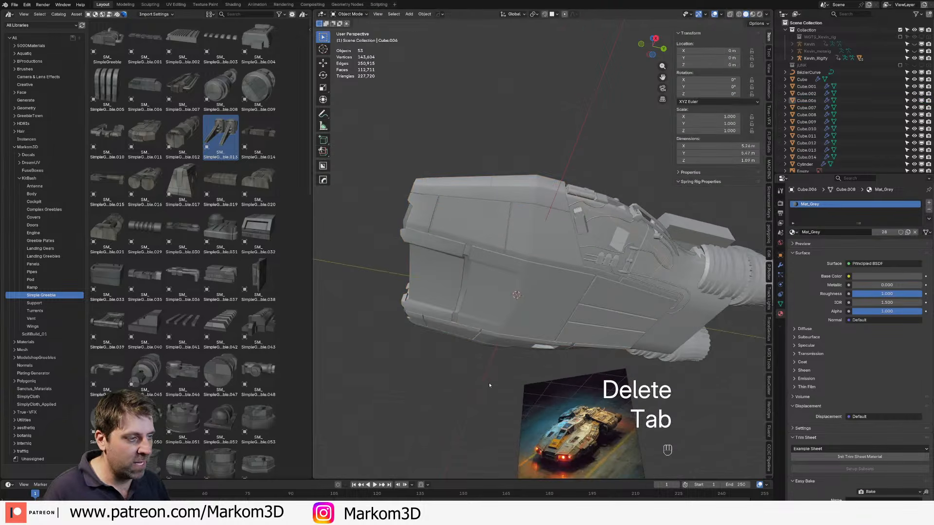
# Step: Add a lengthwise loop cut on the hull's underside and slide it close to the centre line
pyautogui.moveTo(487, 372); pyautogui.dragTo(544, 364, button='middle')
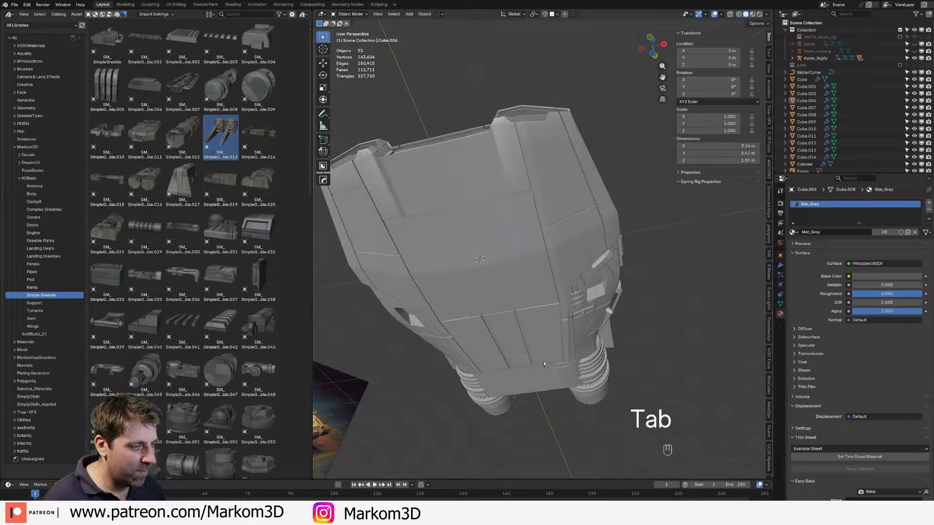
pyautogui.press('Tab')
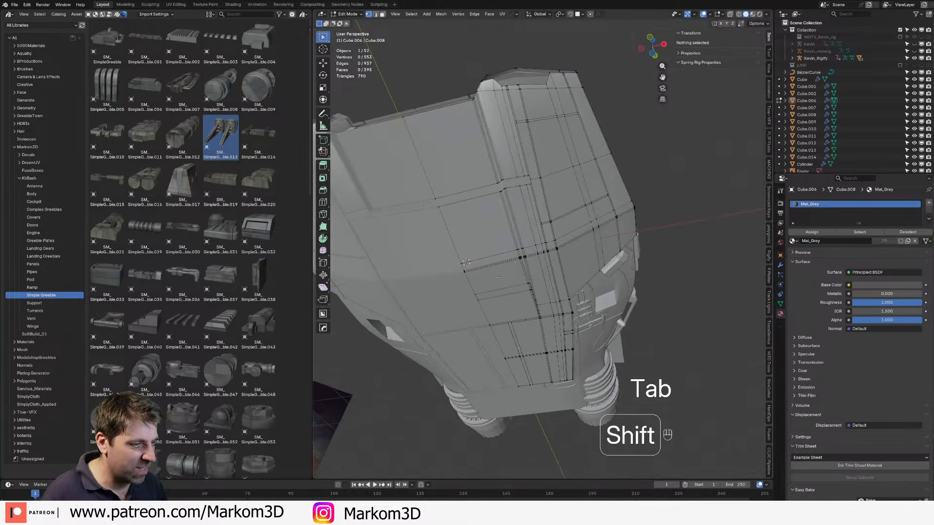
pyautogui.keyDown('shift'); pyautogui.moveTo(503, 293); pyautogui.dragTo(524, 292, button='middle'); pyautogui.keyUp('shift')
pyautogui.scroll(3, 525, 292)
pyautogui.hotkey('ctrl', 'r')
pyautogui.click(501, 267)
pyautogui.click(462, 275)
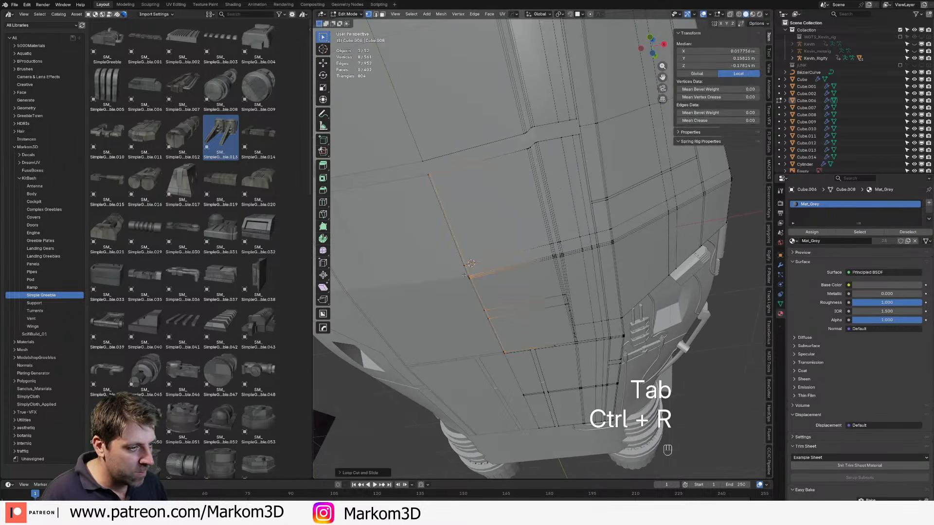
# Step: Delete the vertices of the underside's centre edge loop to open a narrow panel gap
pyautogui.press('1')
pyautogui.keyDown('alt'); pyautogui.click(465, 276); pyautogui.keyUp('alt')
pyautogui.press('Delete')
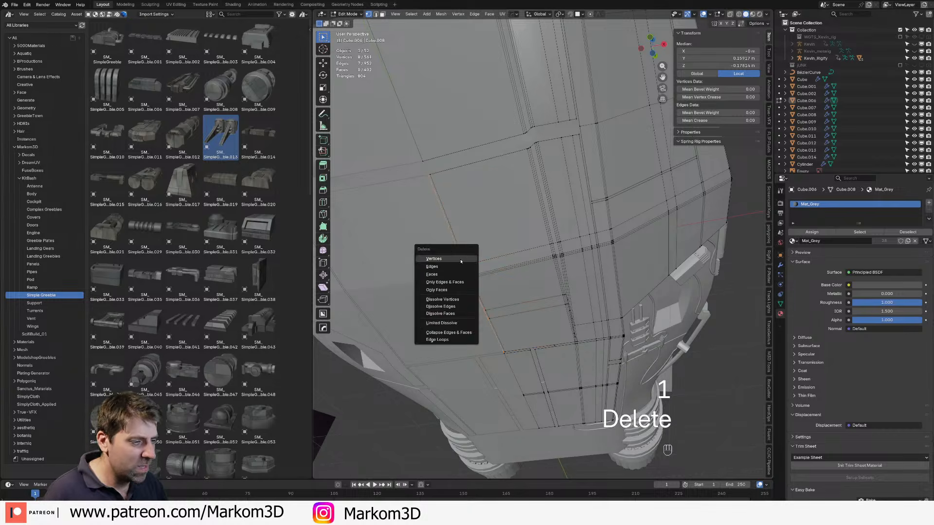
pyautogui.click(463, 259)
pyautogui.press('z')
pyautogui.click(503, 259)
pyautogui.press('Tab')
# Step: Switch the viewport to rendered shading and inspect the whole ship and its rear engines
pyautogui.scroll(-3, 519, 311)
pyautogui.click(559, 444)
pyautogui.scroll(-1, 564, 446)
pyautogui.scroll(-3, 564, 447)
pyautogui.moveTo(564, 446)
pyautogui.mouseDown(button='middle')
pyautogui.moveTo(504, 433)
pyautogui.moveTo(558, 442)
pyautogui.mouseUp(button='middle')
pyautogui.hscroll(-4, 558, 442)
pyautogui.moveTo(586, 342); pyautogui.dragTo(561, 369, button='middle')
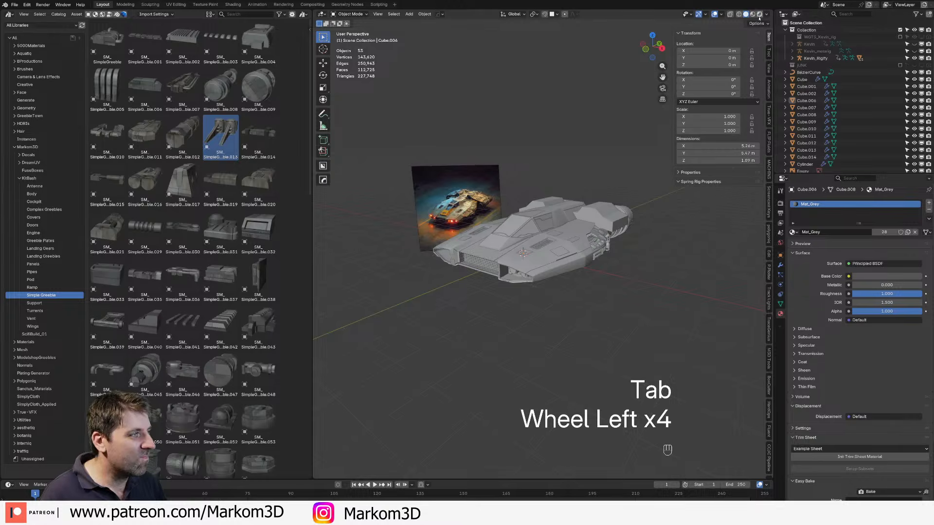
pyautogui.click(759, 14)
pyautogui.moveTo(668, 333); pyautogui.dragTo(457, 323, button='middle')
pyautogui.click(526, 248)
pyautogui.moveTo(527, 248); pyautogui.dragTo(602, 302, button='middle')
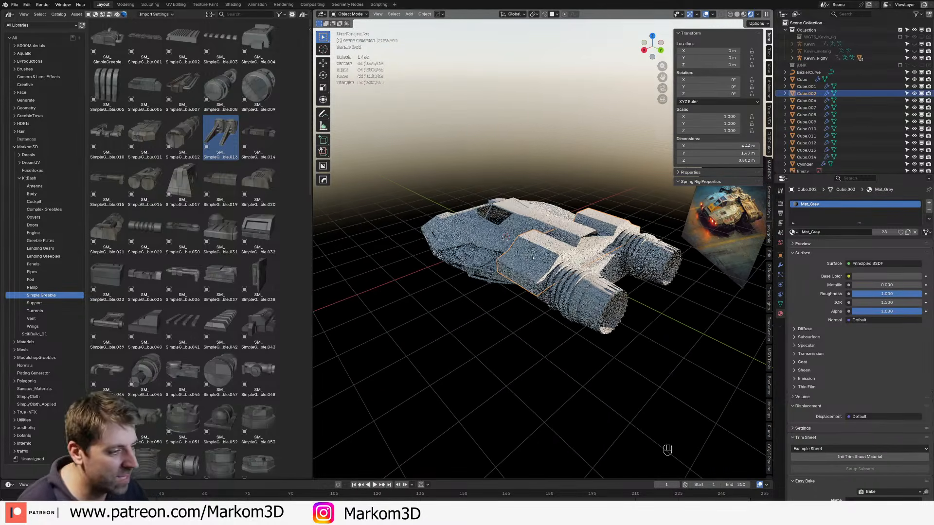
pyautogui.click(602, 303)
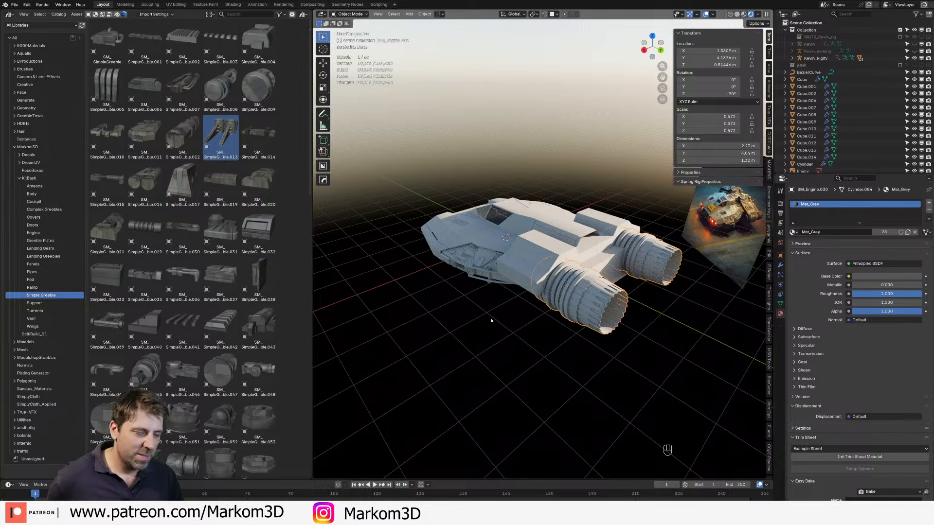
# Step: Open the engine housing block behind the side hull for mesh editing
pyautogui.moveTo(491, 321)
pyautogui.mouseDown(button='middle')
pyautogui.moveTo(483, 316)
pyautogui.moveTo(538, 313)
pyautogui.moveTo(620, 276)
pyautogui.moveTo(502, 329)
pyautogui.mouseUp(button='middle')
pyautogui.scroll(5, 620, 275)
pyautogui.scroll(4, 502, 329)
pyautogui.click(505, 323)
pyautogui.scroll(2, 529, 272)
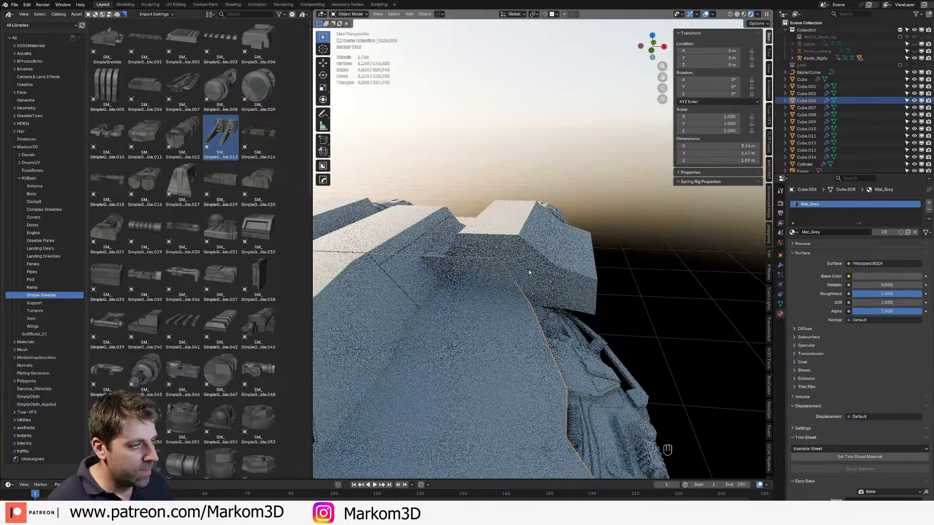
pyautogui.moveTo(529, 272); pyautogui.dragTo(525, 259, button='middle')
pyautogui.click(535, 284)
pyautogui.press('Tab')
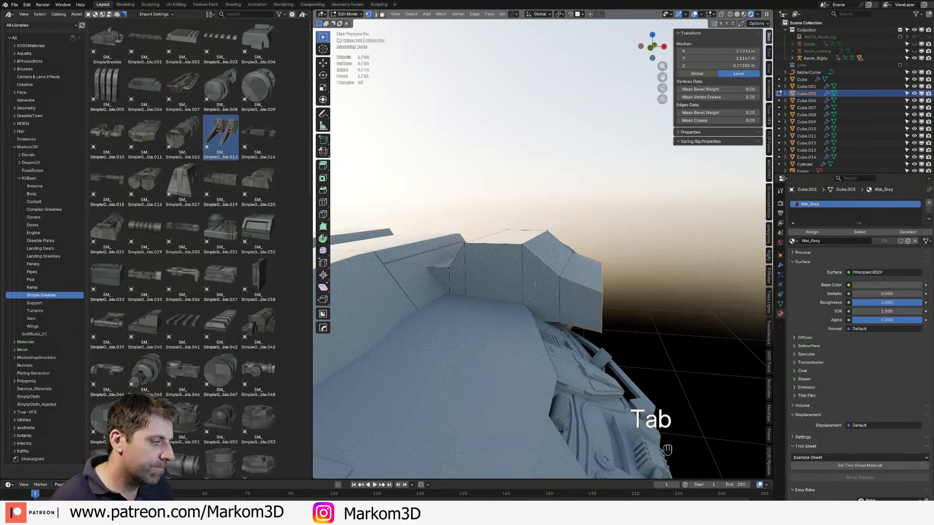
# Step: Duplicate the top and sloping outer faces of the engine housing in place
pyautogui.press('3')
pyautogui.keyDown('shift'); pyautogui.click(526, 235); pyautogui.keyUp('shift')
pyautogui.moveTo(526, 235); pyautogui.dragTo(573, 247, button='middle')
pyautogui.keyDown('shift'); pyautogui.click(415, 249); pyautogui.keyUp('shift')
pyautogui.keyDown('shift'); pyautogui.click(396, 265); pyautogui.keyUp('shift')
pyautogui.moveTo(395, 265); pyautogui.dragTo(321, 266, button='middle')
pyautogui.keyDown('shift'); pyautogui.moveTo(573, 292); pyautogui.dragTo(584, 325, button='middle'); pyautogui.keyUp('shift')
pyautogui.hotkey('shift', 'd')
pyautogui.rightClick(518, 316)
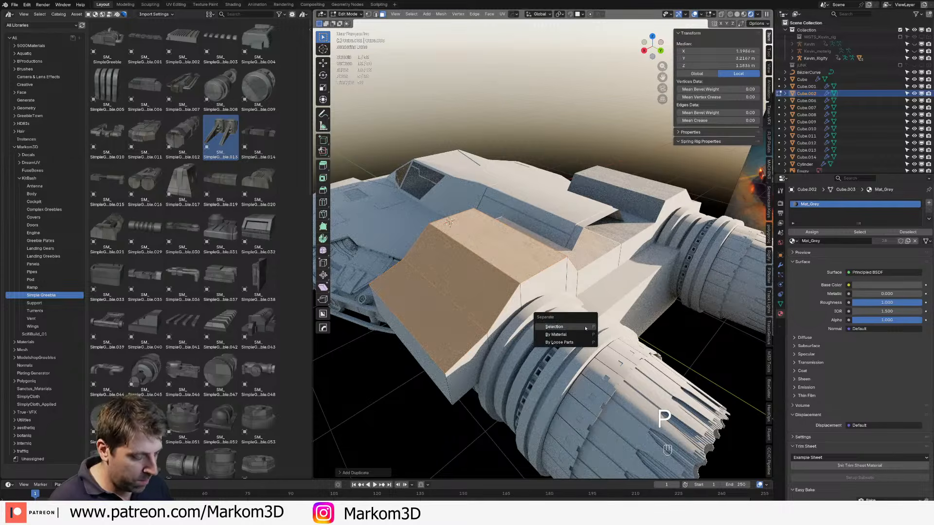
# Step: Separate the duplicated housing faces into their own object and hide the original engine housing block
pyautogui.click(554, 326)
pyautogui.press('Tab')
pyautogui.press('Tab')
pyautogui.press('2')
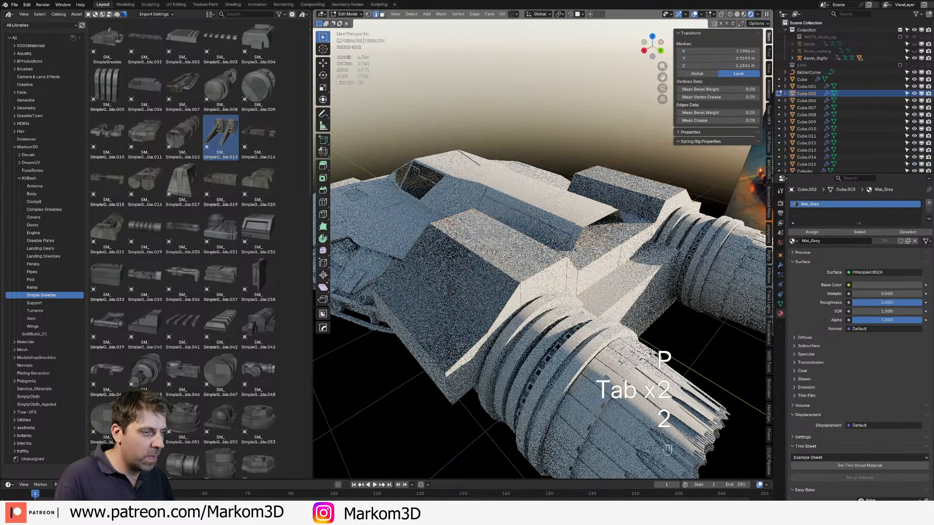
pyautogui.press('g')
pyautogui.press('y')
pyautogui.press('shift')
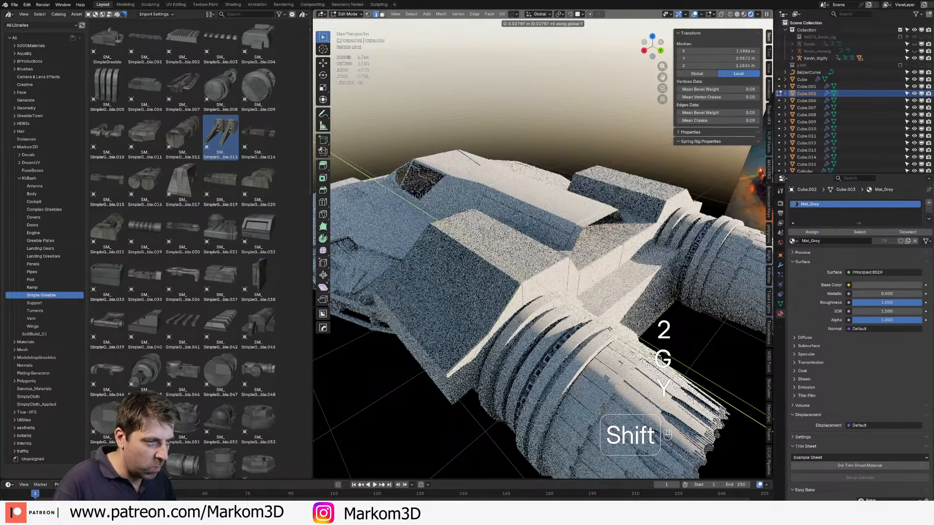
pyautogui.click(609, 329)
pyautogui.press('Tab')
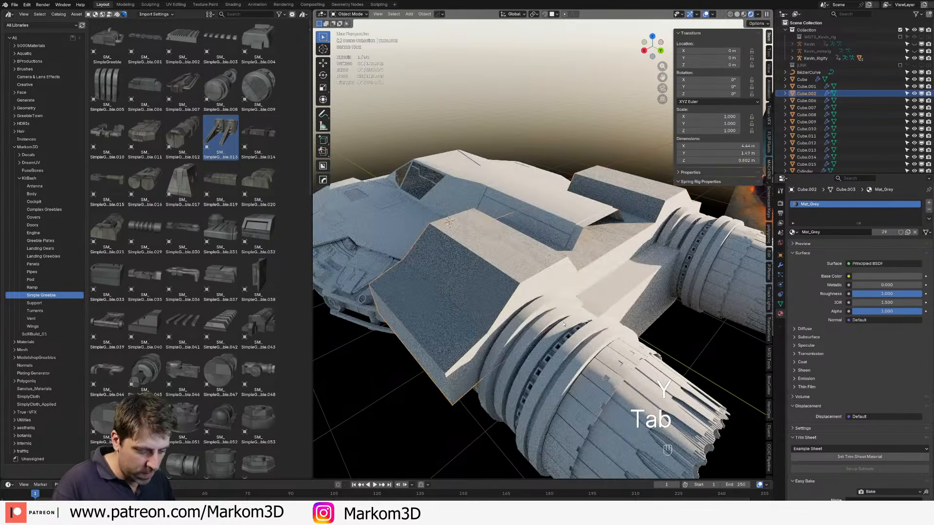
pyautogui.press('h')
# Step: Move the rear edge of the new housing panel slightly backward along the Y axis
pyautogui.press('Tab')
pyautogui.press('2')
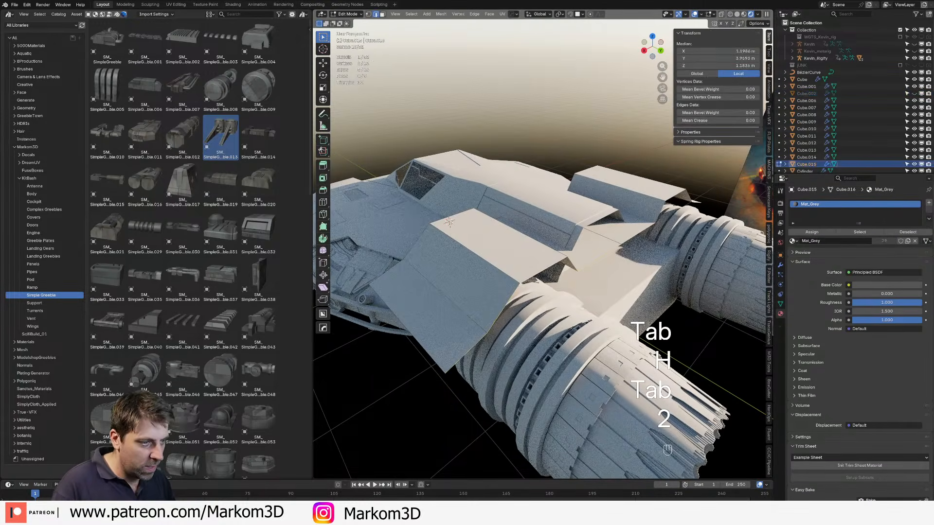
pyautogui.press('g')
pyautogui.press('y')
pyautogui.press('shift')
pyautogui.click(460, 239)
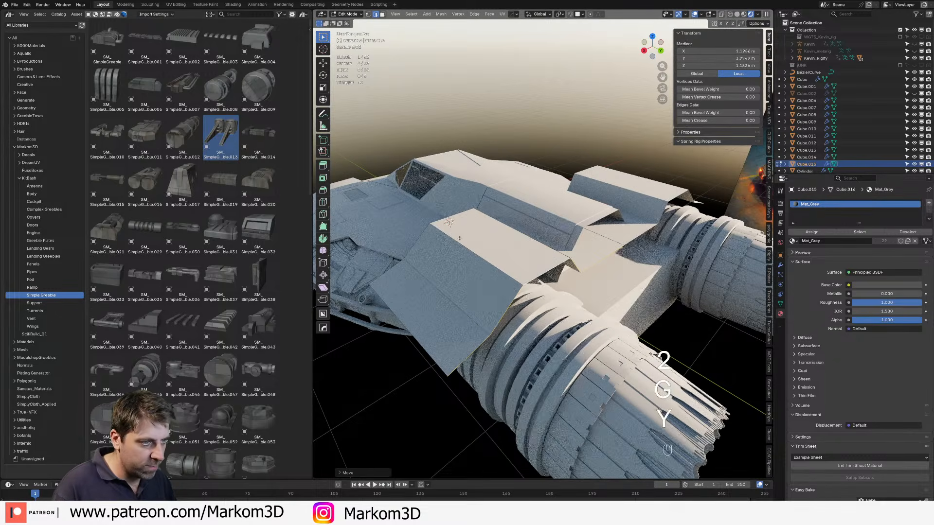
# Step: Extend the front edge of the housing panel forward along the Y axis so it overhangs the hull
pyautogui.press('super')
pyautogui.keyDown('alt'); pyautogui.click(421, 236); pyautogui.keyUp('alt')
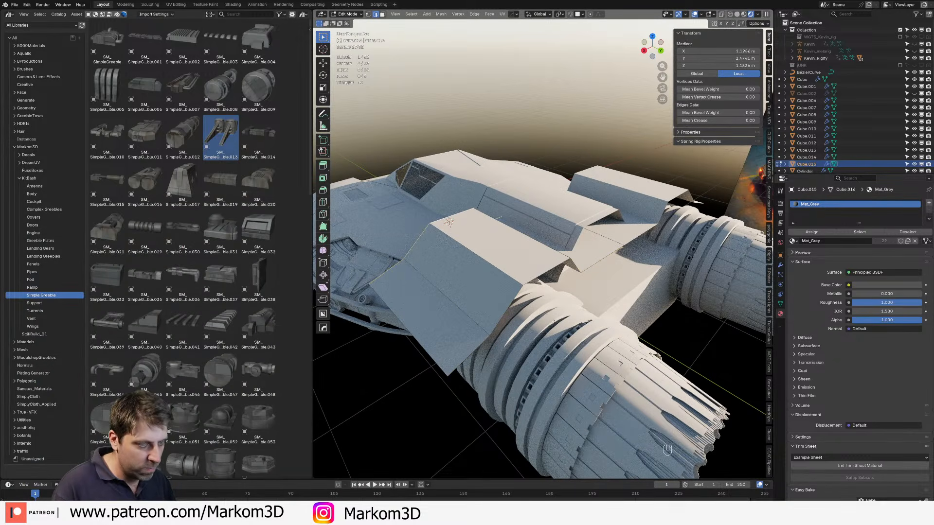
pyautogui.press('g')
pyautogui.press('y')
pyautogui.press('shift')
pyautogui.click(543, 290)
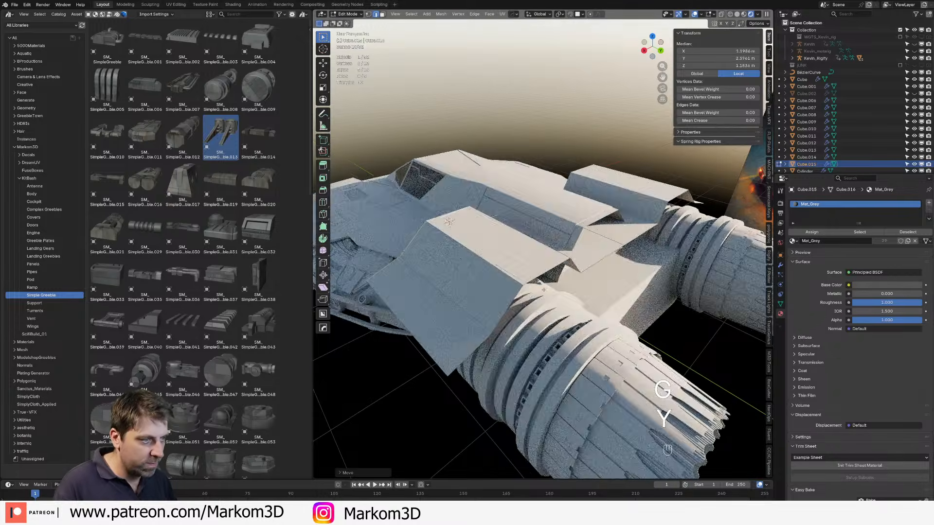
pyautogui.moveTo(543, 290); pyautogui.dragTo(604, 283, button='middle')
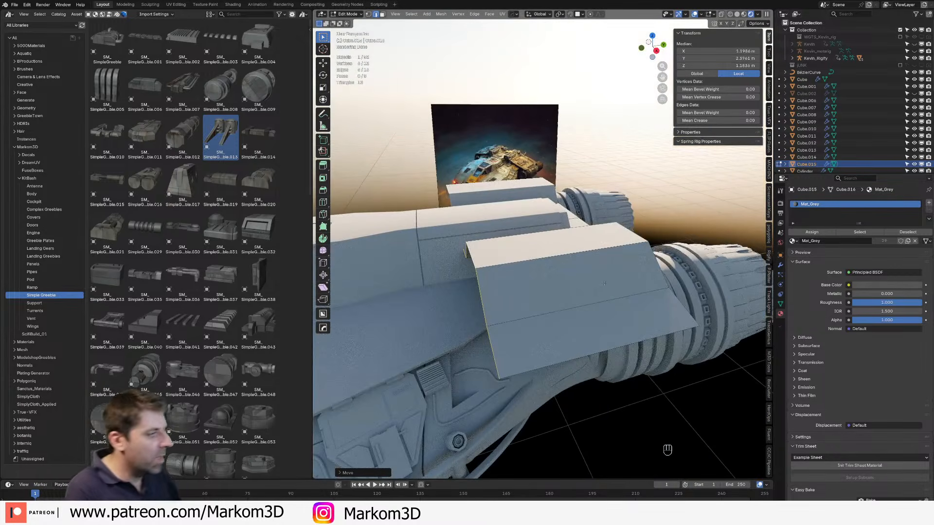
# Step: Copy the Solidify modifier with 0.03 m thickness from the side hull panel to the new housing panel
pyautogui.click(779, 265)
pyautogui.press('Tab')
pyautogui.scroll(-2, 590, 373)
pyautogui.keyDown('shift'); pyautogui.moveTo(562, 319); pyautogui.dragTo(596, 304, button='middle'); pyautogui.keyUp('shift')
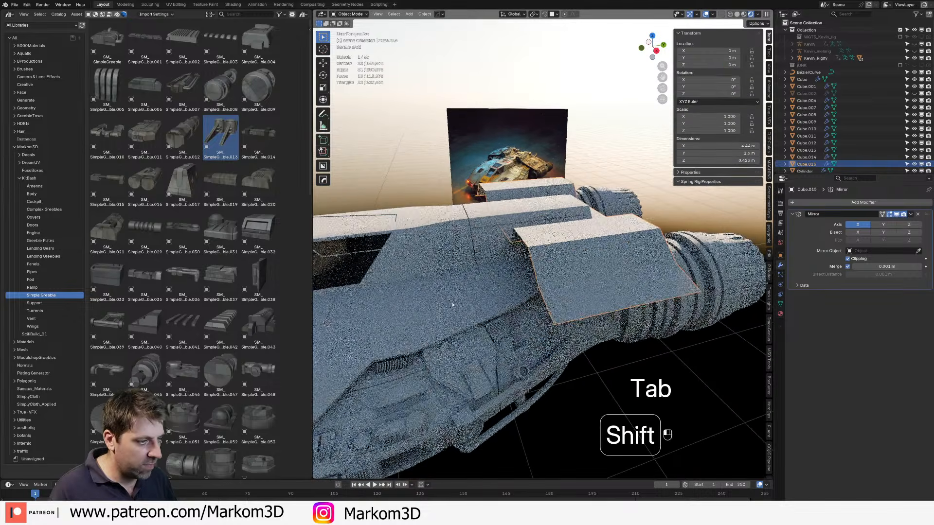
pyautogui.keyDown('shift'); pyautogui.click(454, 304); pyautogui.keyUp('shift')
pyautogui.click(910, 295)
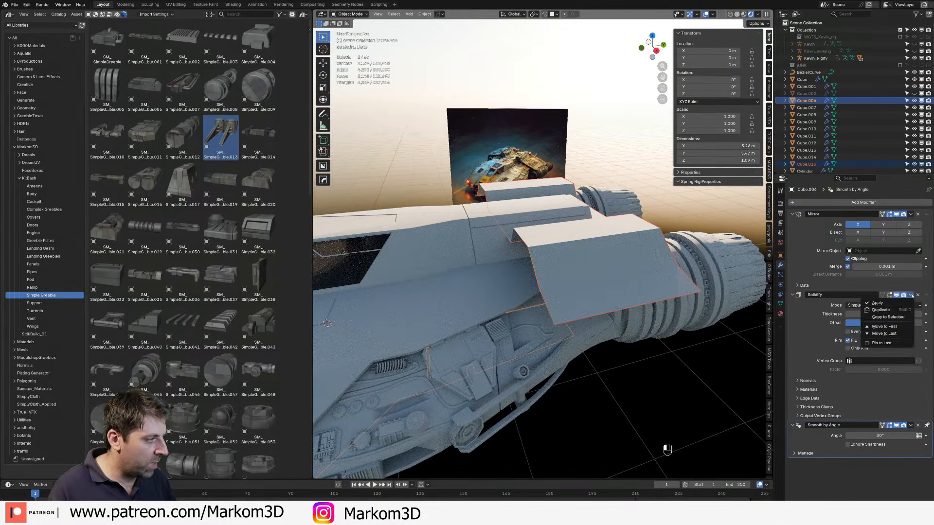
pyautogui.click(899, 319)
# Step: Slide the lower front corner vertex of the housing panel back along its edge to angle the corner
pyautogui.moveTo(664, 351); pyautogui.dragTo(629, 336, button='middle')
pyautogui.press('Tab')
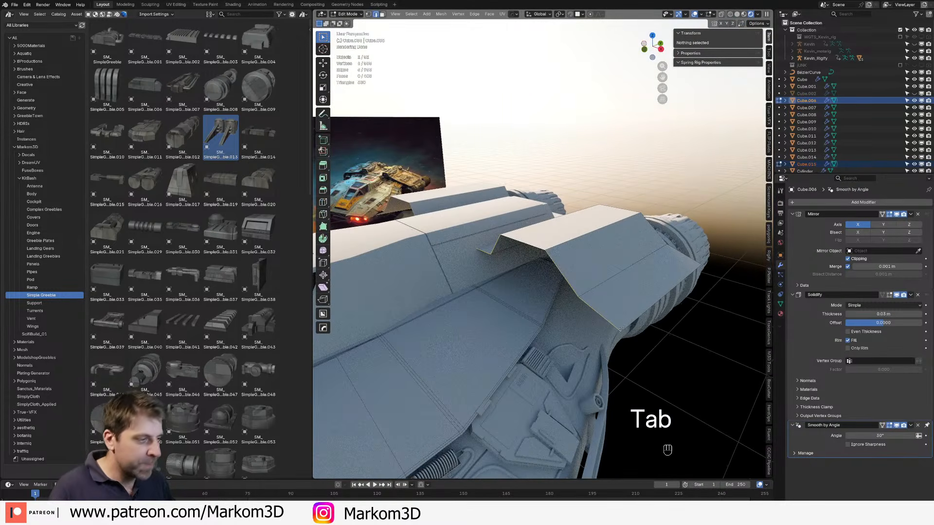
pyautogui.press('1')
pyautogui.click(621, 330)
pyautogui.press('1')
pyautogui.click(620, 330)
pyautogui.press('g')
pyautogui.press('g')
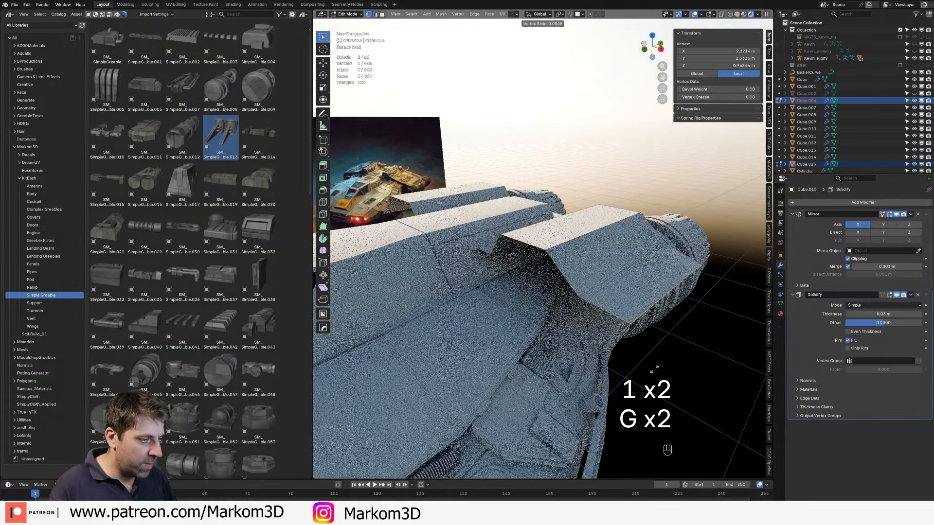
pyautogui.click(654, 369)
pyautogui.moveTo(649, 372)
pyautogui.mouseDown(button='middle')
pyautogui.moveTo(598, 367)
pyautogui.moveTo(647, 386)
pyautogui.mouseUp(button='middle')
# Step: Bevel the lengthwise fold edges of the housing panel with 4 segments and an offset of about 0.027 m
pyautogui.press('2')
pyautogui.click(614, 296)
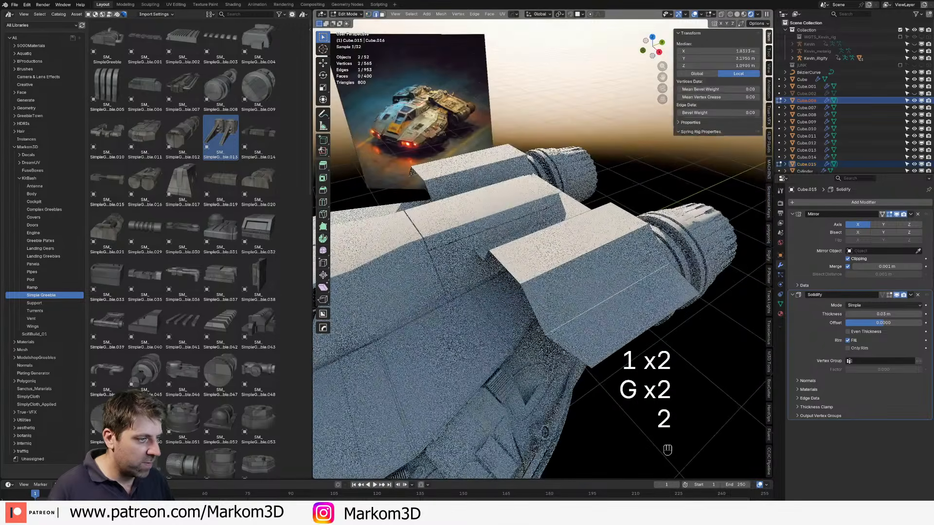
pyautogui.moveTo(614, 297); pyautogui.dragTo(664, 302, button='middle')
pyautogui.keyDown('shift'); pyautogui.click(549, 258); pyautogui.keyUp('shift')
pyautogui.keyDown('shift'); pyautogui.click(546, 260); pyautogui.keyUp('shift')
pyautogui.moveTo(547, 263); pyautogui.dragTo(562, 265, button='middle')
pyautogui.scroll(2, 584, 258)
pyautogui.hotkey('ctrl', 'b')
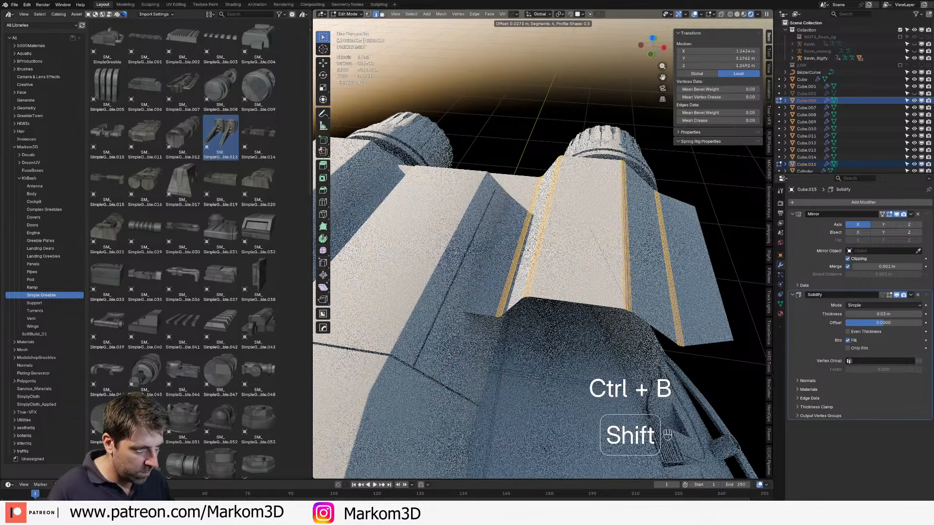
pyautogui.click(711, 311)
# Step: Apply smooth shading to the bevelled housing panel and clear the selection
pyautogui.press('Tab')
pyautogui.moveTo(710, 311); pyautogui.dragTo(656, 286, button='middle')
pyautogui.rightClick(656, 287)
pyautogui.click(656, 286)
pyautogui.click(681, 352)
pyautogui.scroll(-2, 675, 360)
pyautogui.moveTo(675, 361); pyautogui.dragTo(654, 319, button='middle')
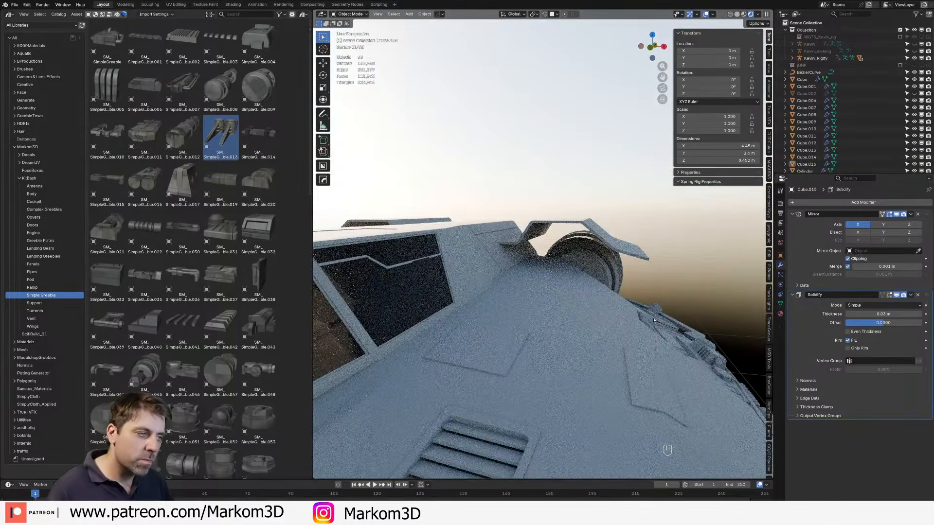
# Step: Move the whole housing panel mesh down and slightly outward in the front view, closer to the engine
pyautogui.press('KP_3')
pyautogui.press('KP_1')
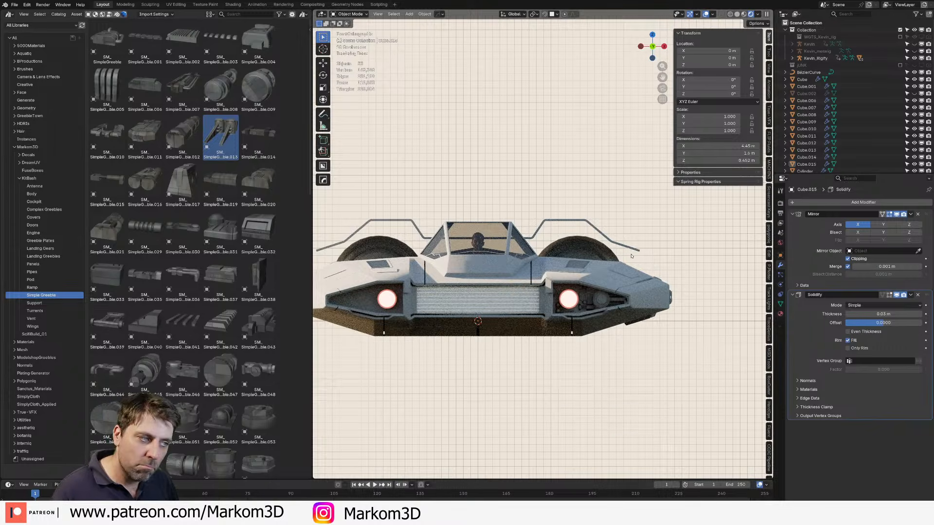
pyautogui.press('Tab')
pyautogui.press('a')
pyautogui.press('g')
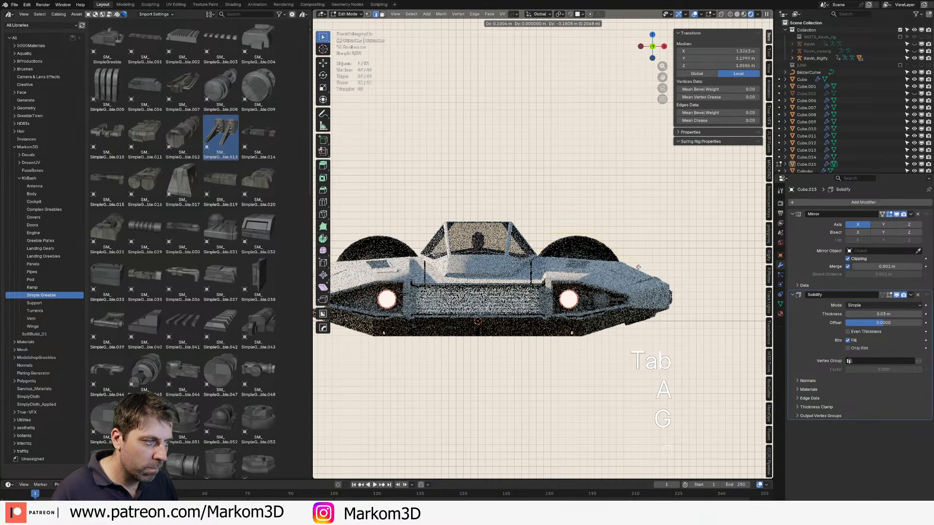
pyautogui.click(638, 267)
# Step: Switch the viewport to solid shading and inspect how the housing panel sits over the hull and engine
pyautogui.press('z')
pyautogui.click(684, 300)
pyautogui.press('Tab')
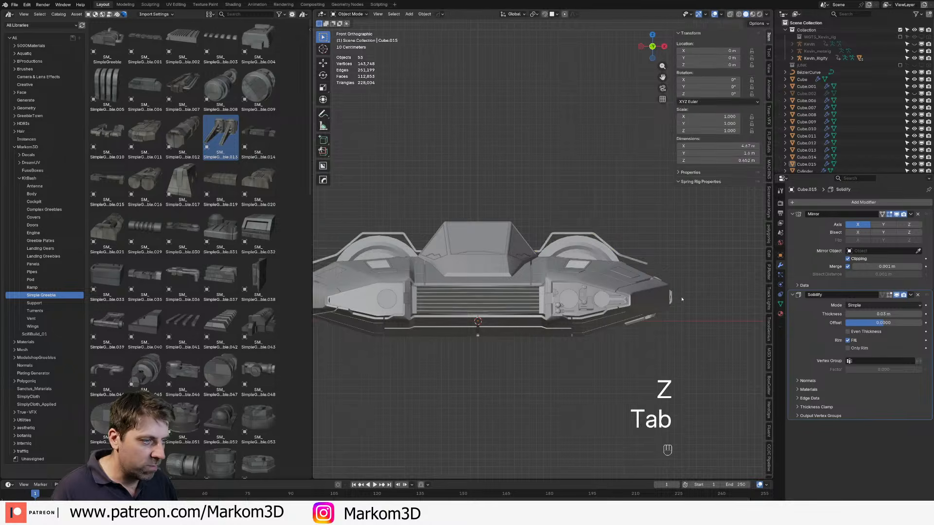
pyautogui.moveTo(682, 299); pyautogui.dragTo(622, 317, button='middle')
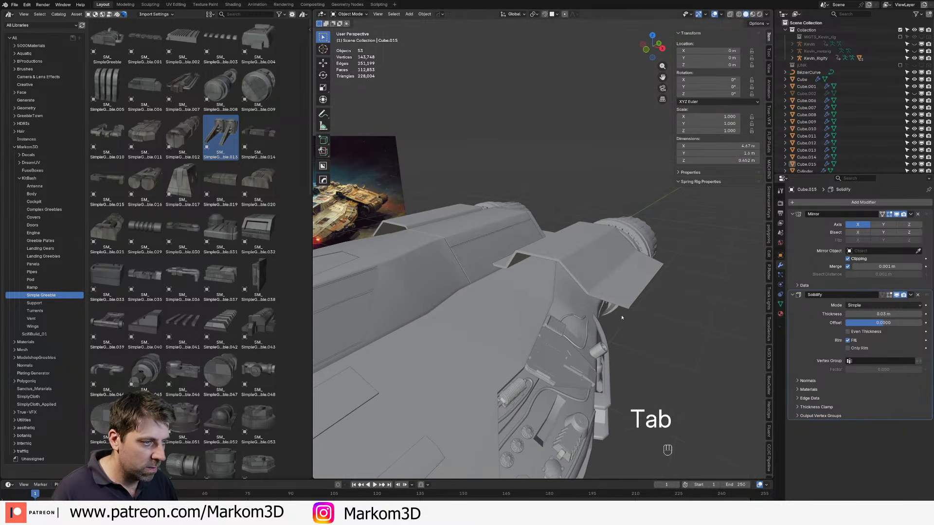
pyautogui.moveTo(556, 301); pyautogui.dragTo(576, 286, button='middle')
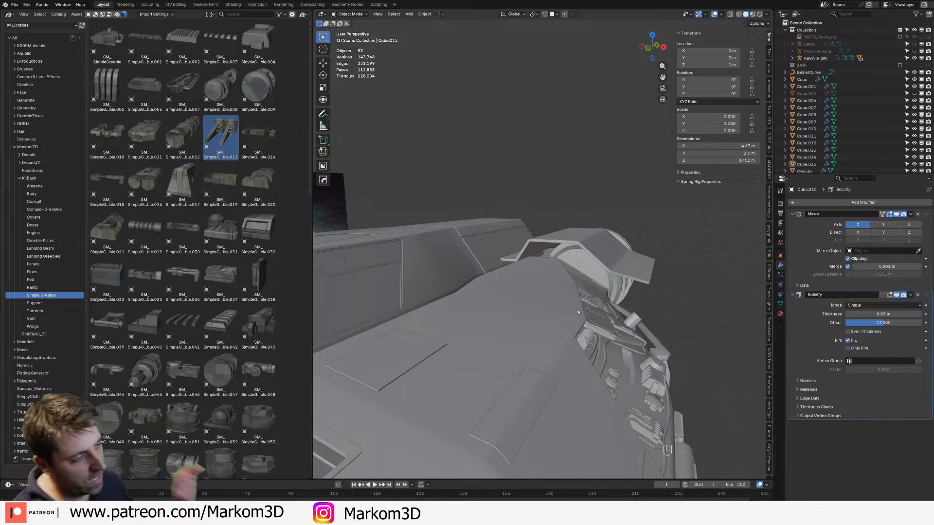
pyautogui.moveTo(696, 309); pyautogui.dragTo(458, 241, button='middle')
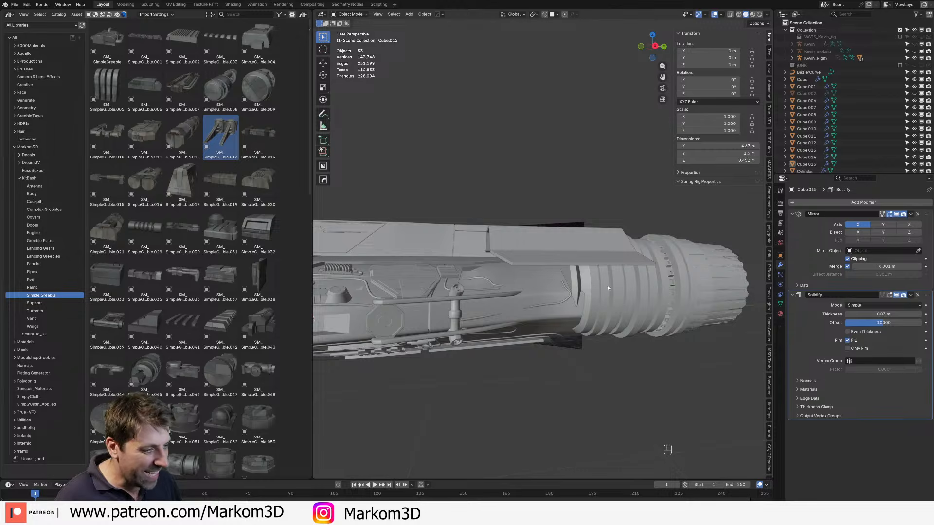
pyautogui.moveTo(607, 288)
pyautogui.mouseDown(button='middle')
pyautogui.moveTo(611, 311)
pyautogui.moveTo(599, 276)
pyautogui.mouseUp(button='middle')
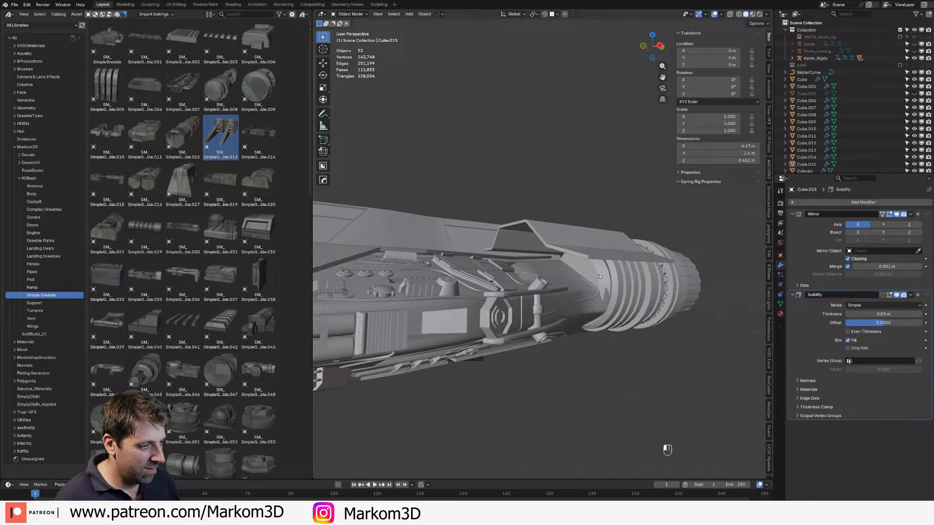
# Step: Move the rear engine about 0.07 m up and slightly inward in the front view
pyautogui.click(609, 295)
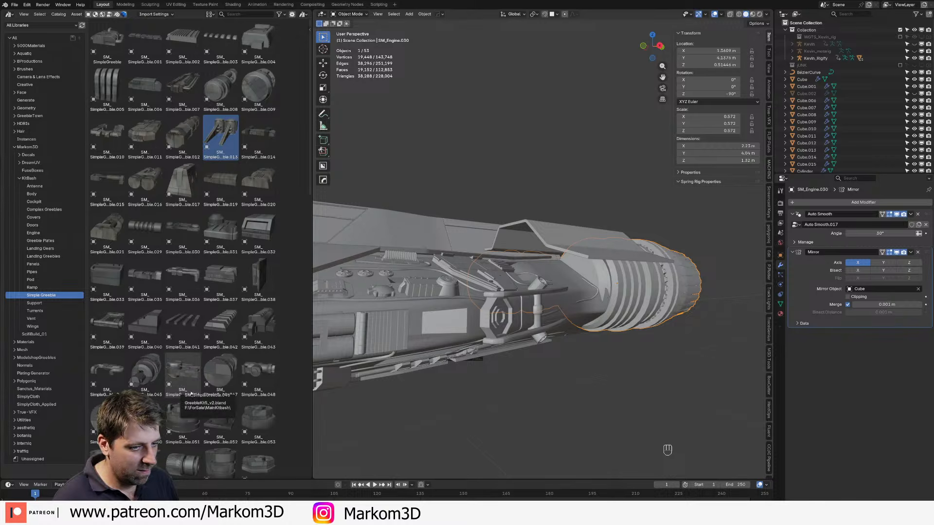
pyautogui.moveTo(191, 392); pyautogui.dragTo(387, 365)
pyautogui.press('Tab')
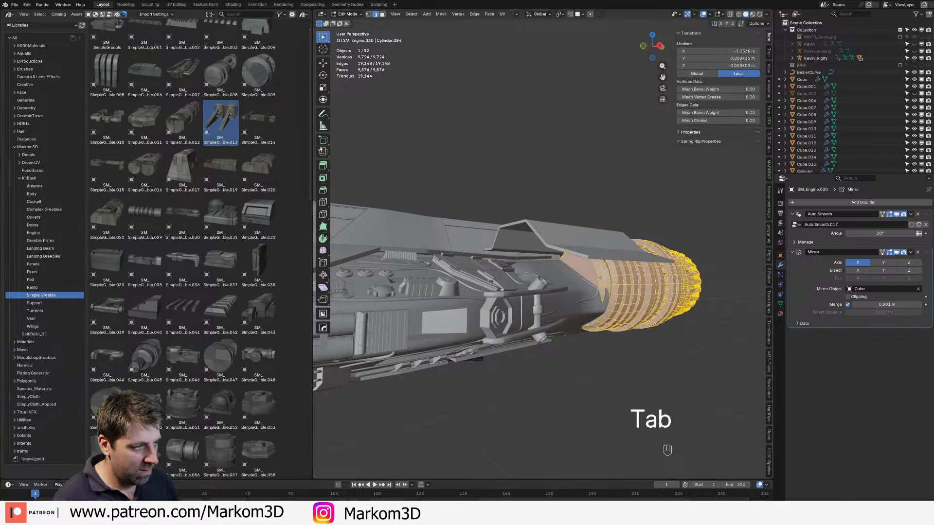
pyautogui.moveTo(589, 273); pyautogui.dragTo(559, 299, button='middle')
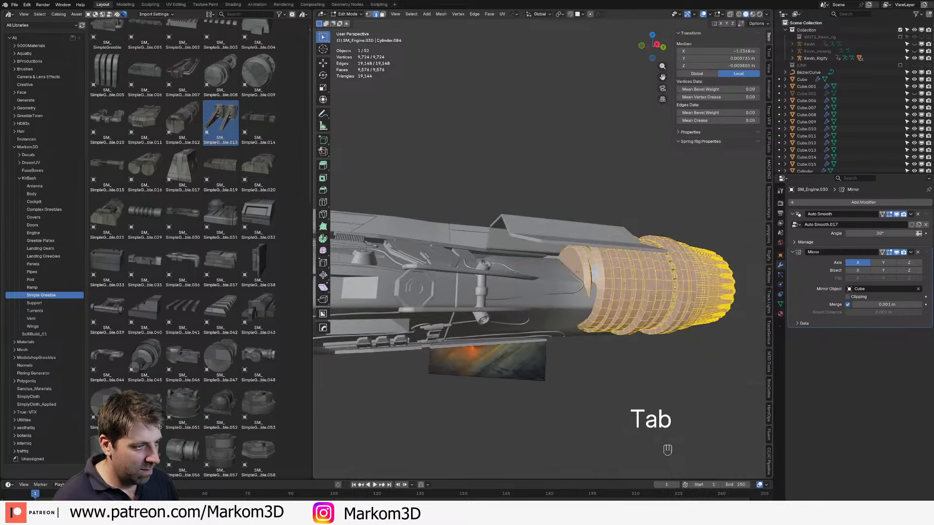
pyautogui.press('Tab')
pyautogui.press('Tab')
pyautogui.press('Tab')
pyautogui.press('KP_3')
pyautogui.press('KP_1')
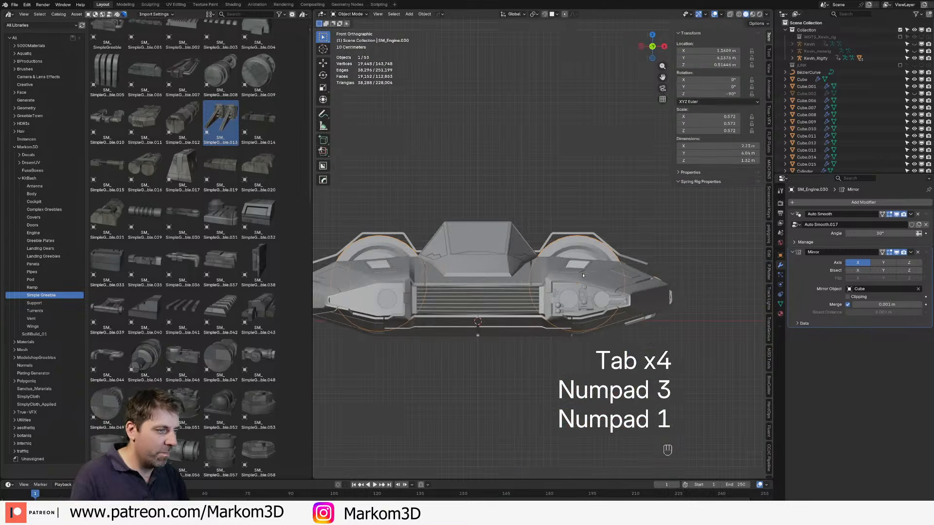
pyautogui.press('g')
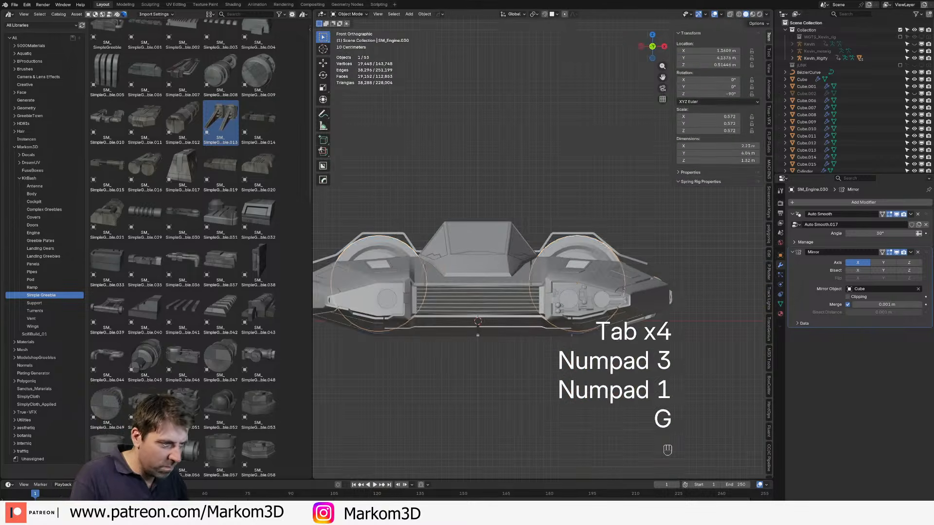
pyautogui.press('shift')
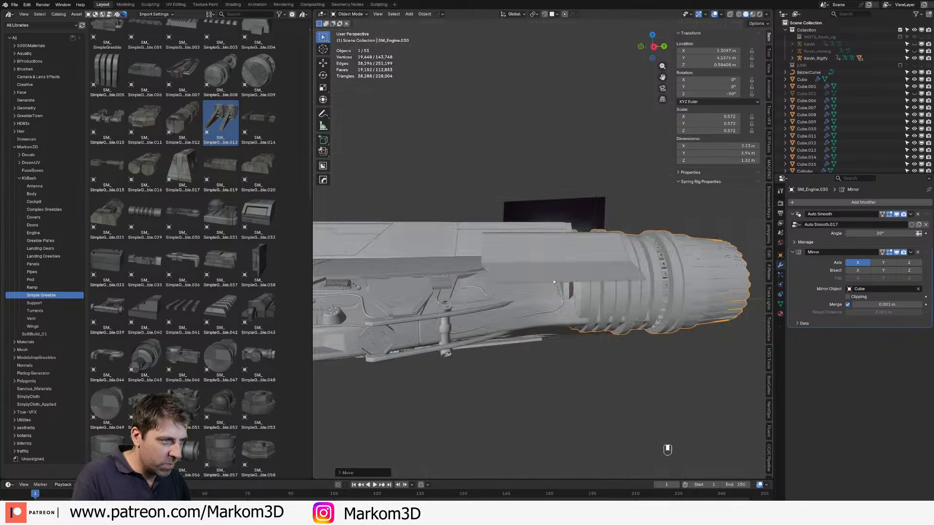
# Step: Duplicate the outer lower edge of the housing panel straight down along Z to below the engine
pyautogui.moveTo(507, 283); pyautogui.dragTo(520, 295, button='middle')
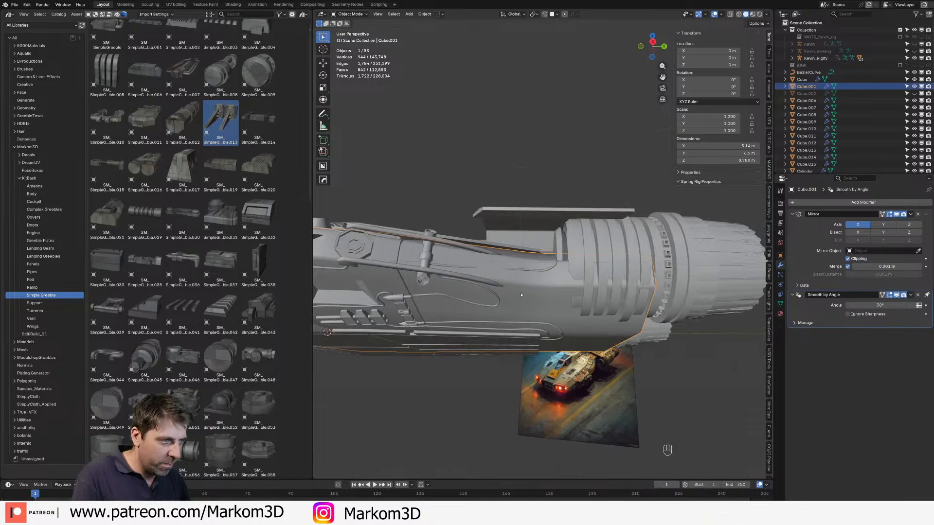
pyautogui.click(562, 212)
pyautogui.moveTo(562, 212); pyautogui.dragTo(588, 282, button='middle')
pyautogui.press('Tab')
pyautogui.press('2')
pyautogui.click(570, 256)
pyautogui.hotkey('shift', 'd')
pyautogui.press('z')
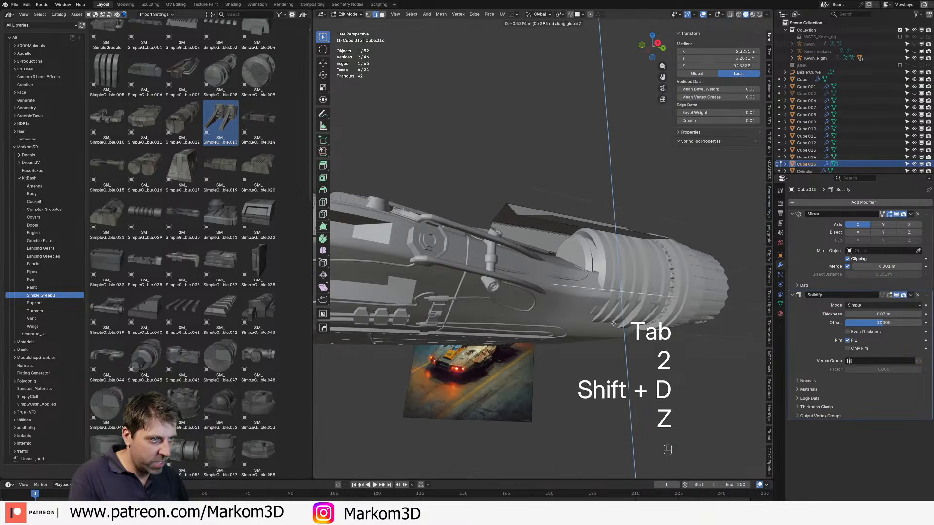
pyautogui.click(613, 343)
# Step: Extrude the duplicated edge twice inward beneath the hull to the ship's centre line, using the front wireframe view
pyautogui.press('KP_3')
pyautogui.press('KP_1')
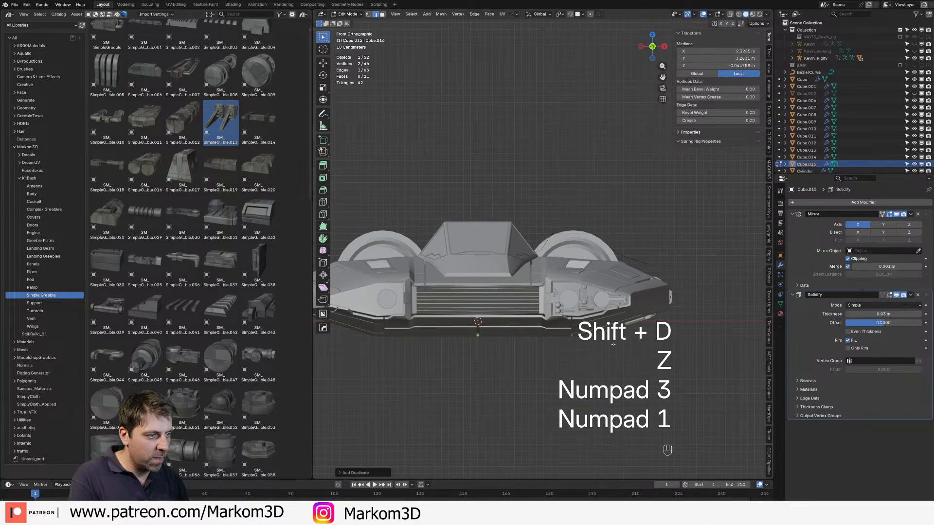
pyautogui.press('z')
pyautogui.click(609, 319)
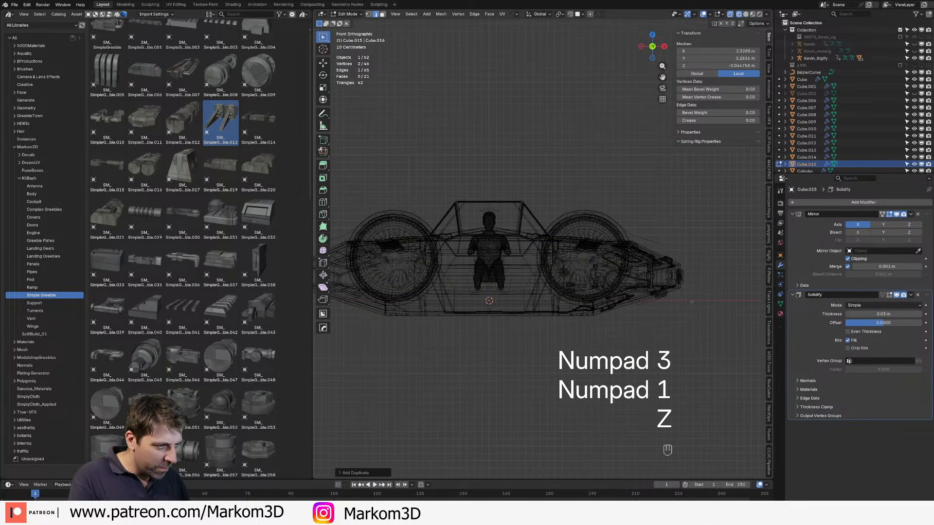
pyautogui.press('r')
pyautogui.press('e')
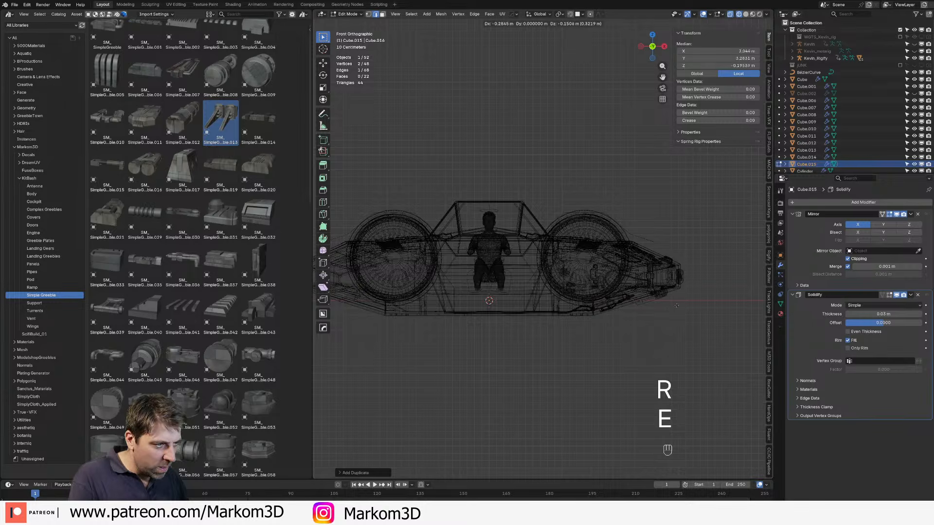
pyautogui.click(639, 308)
pyautogui.press('e')
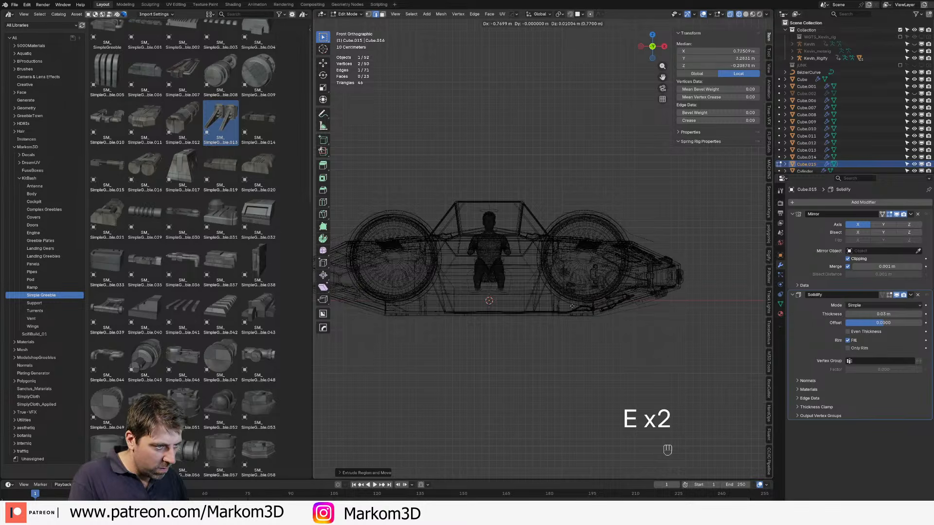
pyautogui.click(502, 307)
# Step: Flatten the face beneath the hull by scaling it to 0 along Z, and return the viewport to solid shading
pyautogui.press('3')
pyautogui.click(568, 324)
pyautogui.press('s')
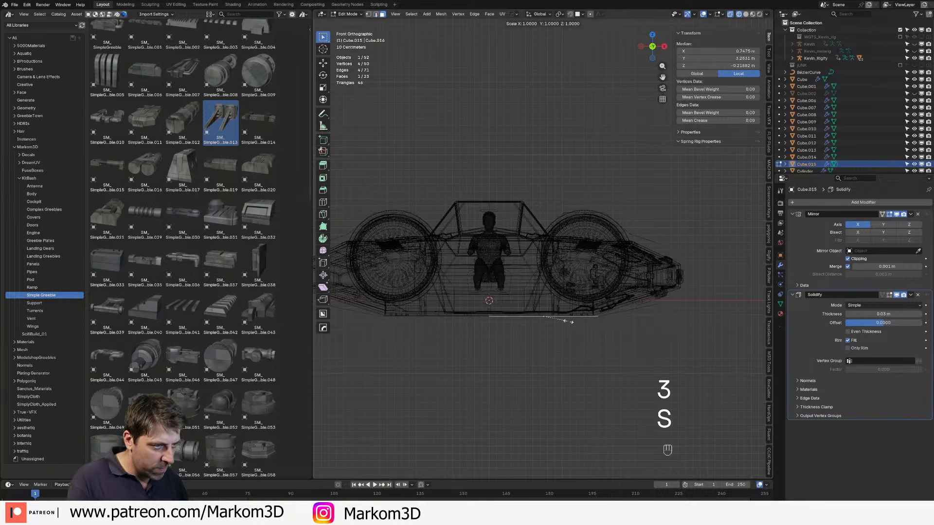
pyautogui.press('z')
pyautogui.press('KP_0')
pyautogui.press('KP_Enter')
pyautogui.press('z')
pyautogui.moveTo(616, 324); pyautogui.dragTo(543, 286, button='middle')
pyautogui.press('Tab')
pyautogui.press('Tab')
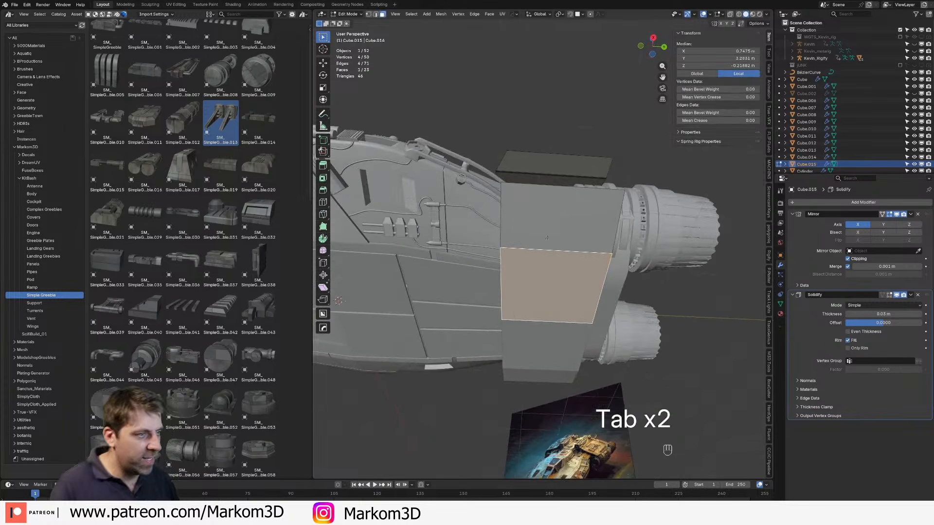
# Step: Cut a lengthwise edge loop into the underside panel and move the upper housing panel's front edge forward along Y
pyautogui.press('2')
pyautogui.hotkey('ctrl', 'r')
pyautogui.click(513, 250)
pyautogui.press('2')
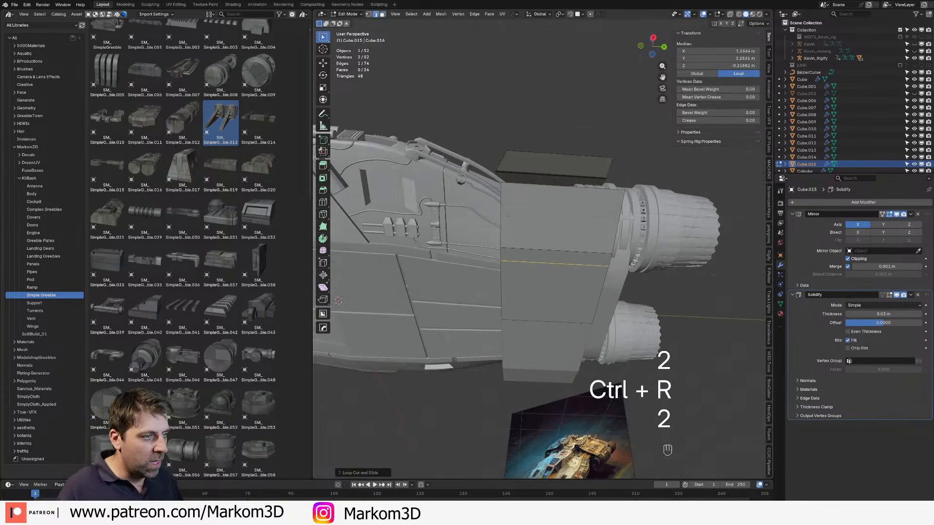
pyautogui.click(527, 232)
pyautogui.press('g')
pyautogui.press('y')
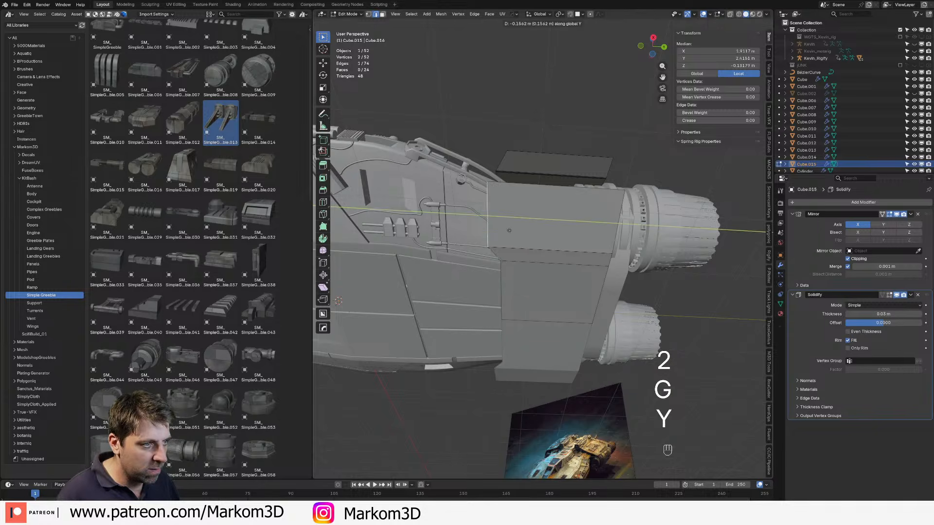
pyautogui.click(477, 225)
# Step: Add a centred edge loop to the outer strip of the underside panel and raise its outer edge slightly along Z
pyautogui.moveTo(477, 226); pyautogui.dragTo(588, 299, button='middle')
pyautogui.press('2')
pyautogui.click(625, 280)
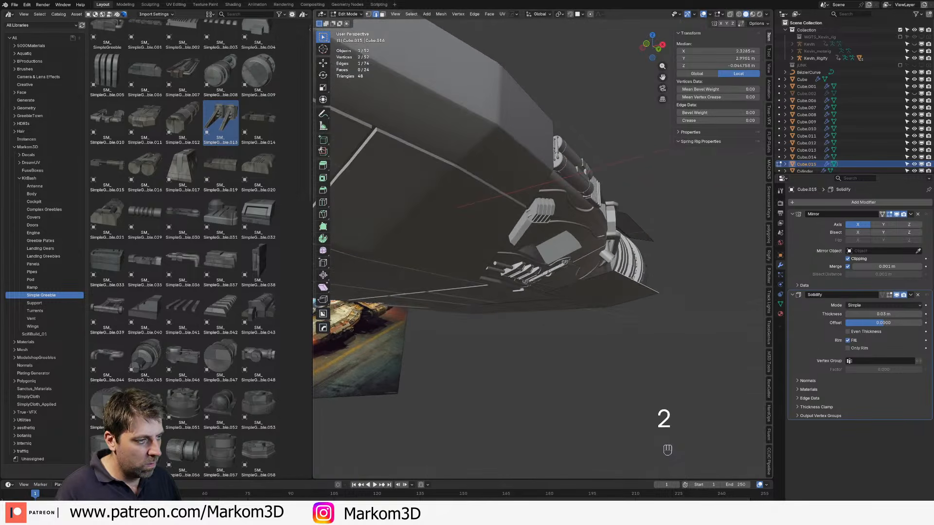
pyautogui.hotkey('ctrl', 'r')
pyautogui.click(595, 283)
pyautogui.rightClick(597, 284)
pyautogui.click(630, 281)
pyautogui.press('g')
pyautogui.press('z')
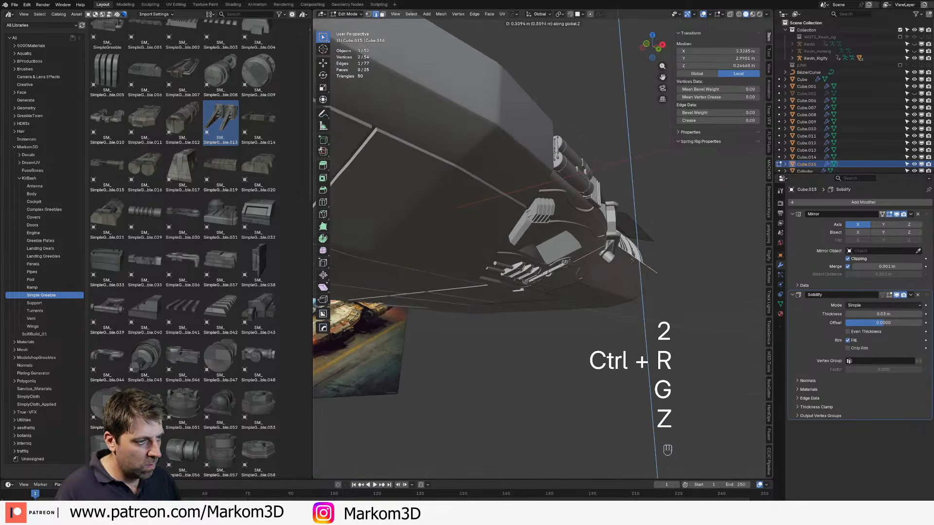
pyautogui.click(631, 271)
# Step: Extrude the underside panel's outer edge about 0.75 m straight up along Z to form a side wall beside the engine
pyautogui.press('Tab')
pyautogui.moveTo(617, 287); pyautogui.dragTo(554, 363, button='middle')
pyautogui.click(521, 395)
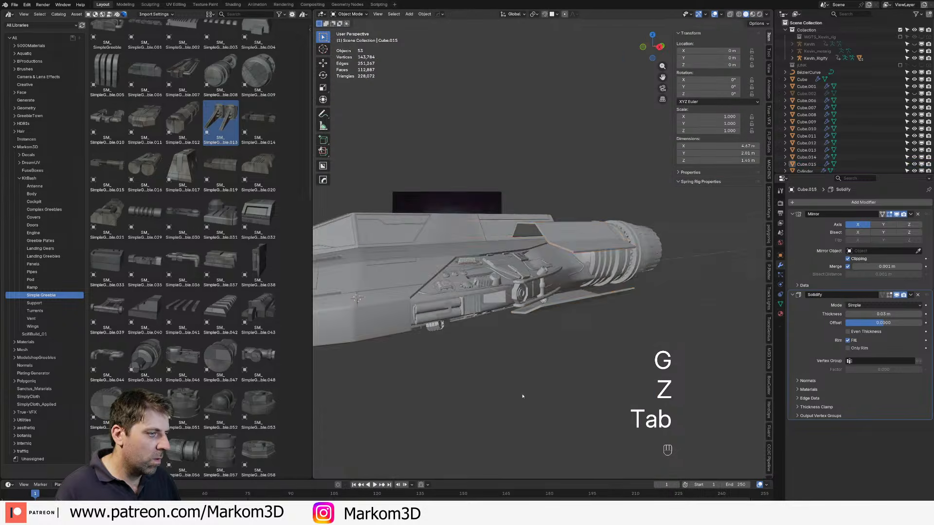
pyautogui.moveTo(521, 396); pyautogui.dragTo(537, 309, button='middle')
pyautogui.press('Tab')
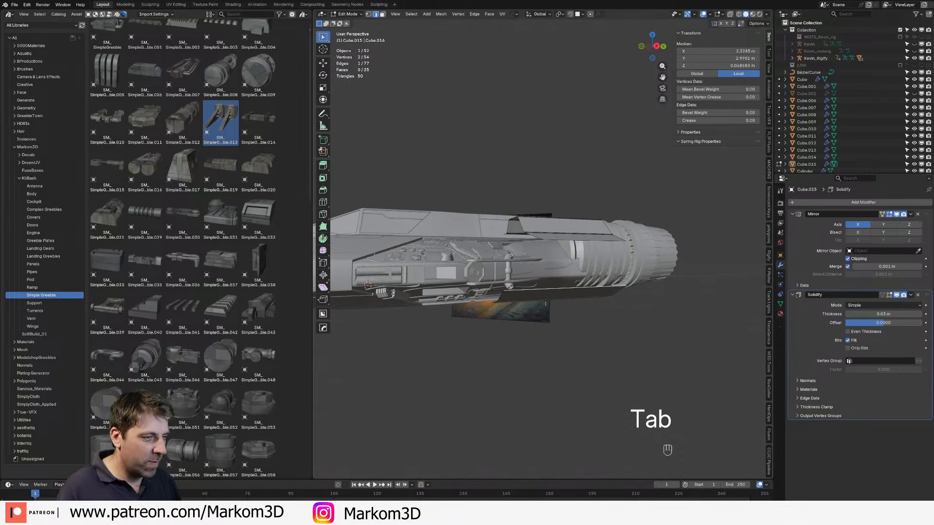
pyautogui.press('e')
pyautogui.press('z')
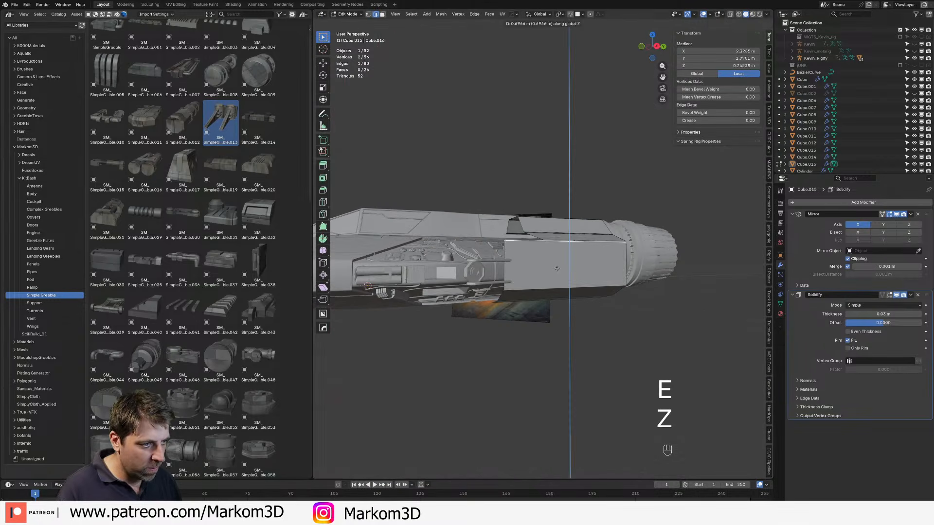
pyautogui.click(558, 271)
pyautogui.moveTo(558, 271); pyautogui.dragTo(574, 268, button='middle')
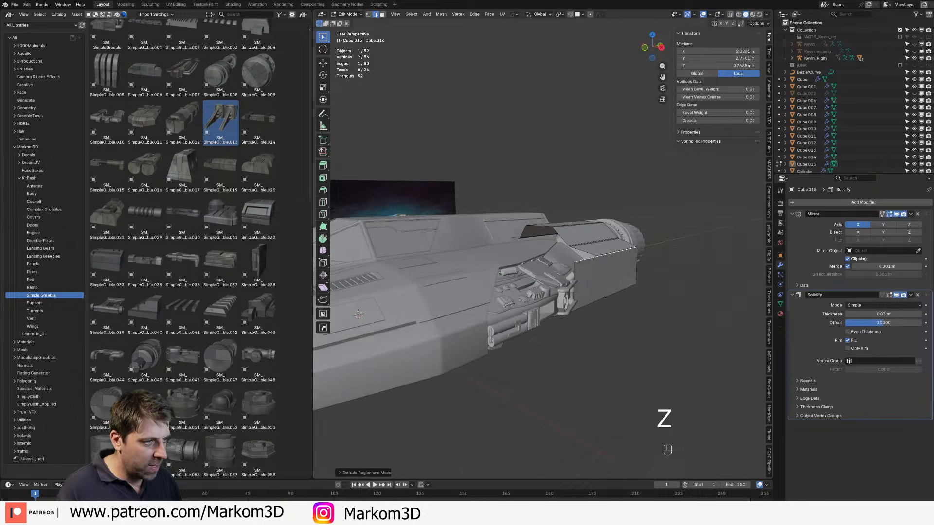
# Step: Select the front edge loop of the lower housing and move it about 0.12 m outward along X
pyautogui.moveTo(605, 297); pyautogui.dragTo(584, 301, button='middle')
pyautogui.keyDown('alt'); pyautogui.click(549, 289); pyautogui.keyUp('alt')
pyautogui.press('g')
pyautogui.press('y')
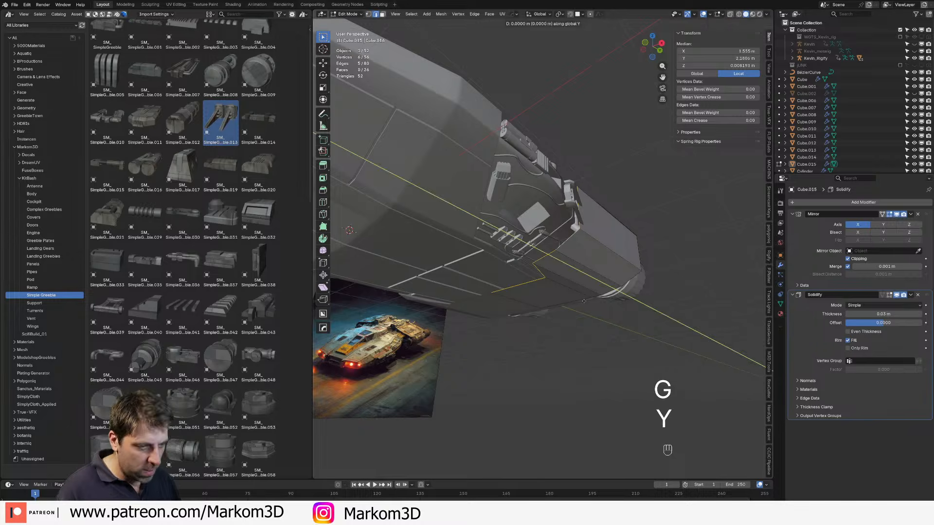
pyautogui.press('x')
pyautogui.click(600, 306)
pyautogui.moveTo(600, 306); pyautogui.dragTo(581, 314, button='middle')
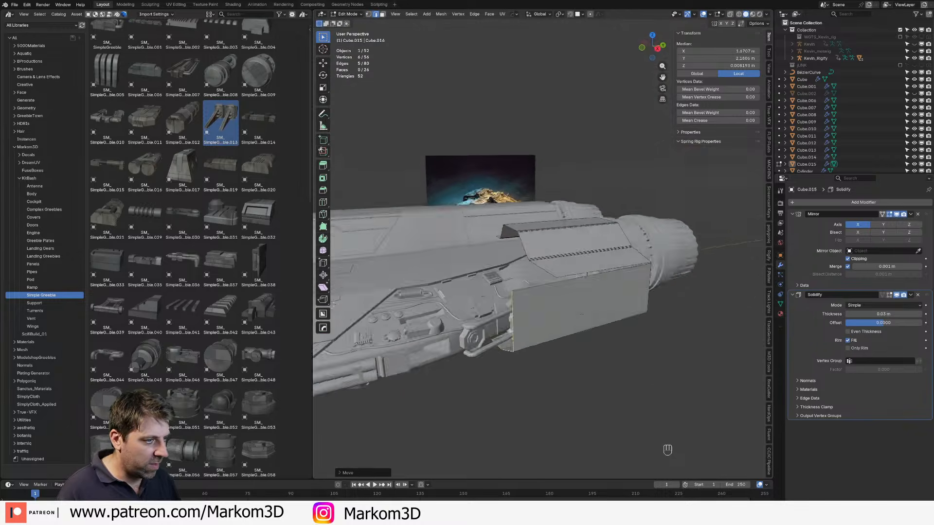
# Step: Cut a centred lengthwise edge loop through the side wall and slide its upper front corner vertex rearward to slant the front edge
pyautogui.hotkey('ctrl', 'r')
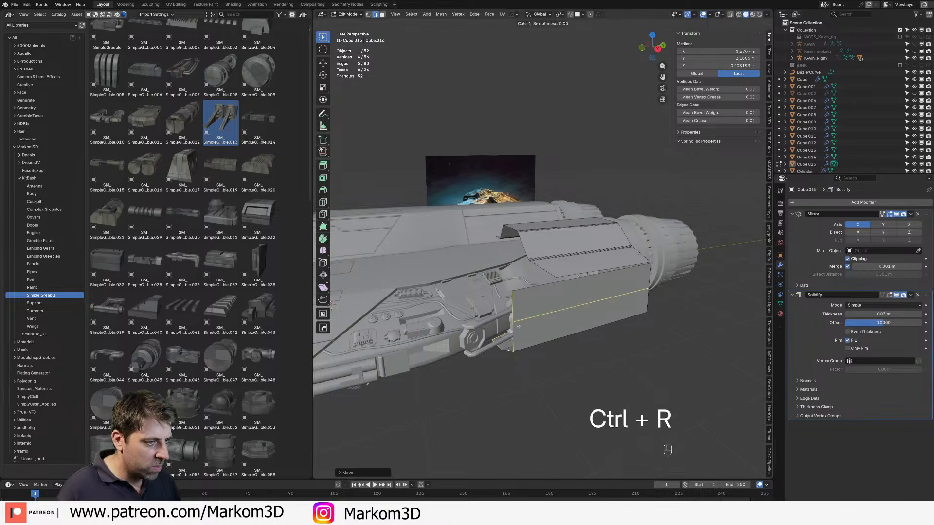
pyautogui.click(520, 310)
pyautogui.rightClick(519, 309)
pyautogui.press('1')
pyautogui.click(516, 295)
pyautogui.press('g')
pyautogui.press('g')
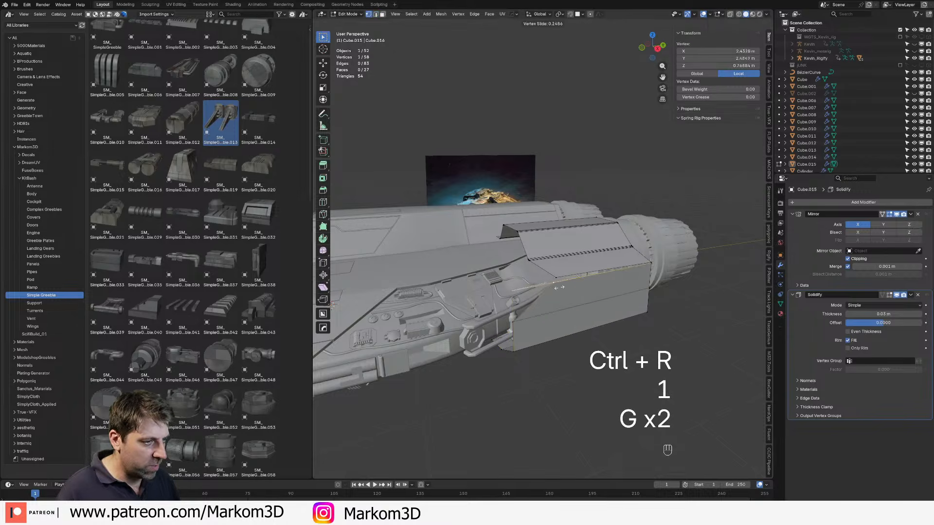
pyautogui.click(559, 287)
pyautogui.moveTo(559, 288); pyautogui.dragTo(574, 293, button='middle')
# Step: Raise the lower outer edge of the side wall about 0.18 m along Z
pyautogui.press('Tab')
pyautogui.click(573, 393)
pyautogui.scroll(-3, 577, 390)
pyautogui.moveTo(577, 390); pyautogui.dragTo(501, 385, button='middle')
pyautogui.press('Tab')
pyautogui.scroll(5, 501, 385)
pyautogui.press('2')
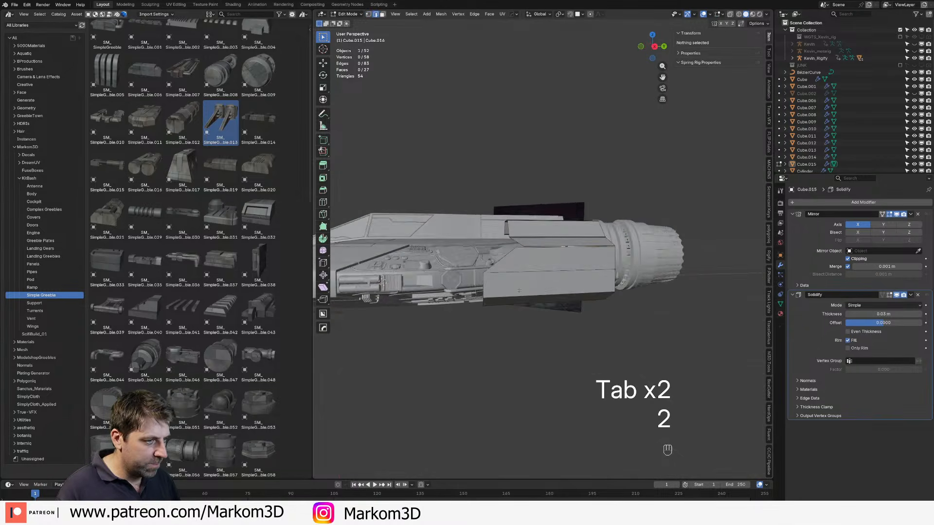
pyautogui.moveTo(519, 290); pyautogui.dragTo(559, 287, button='middle')
pyautogui.click(617, 286)
pyautogui.press('g')
pyautogui.press('z')
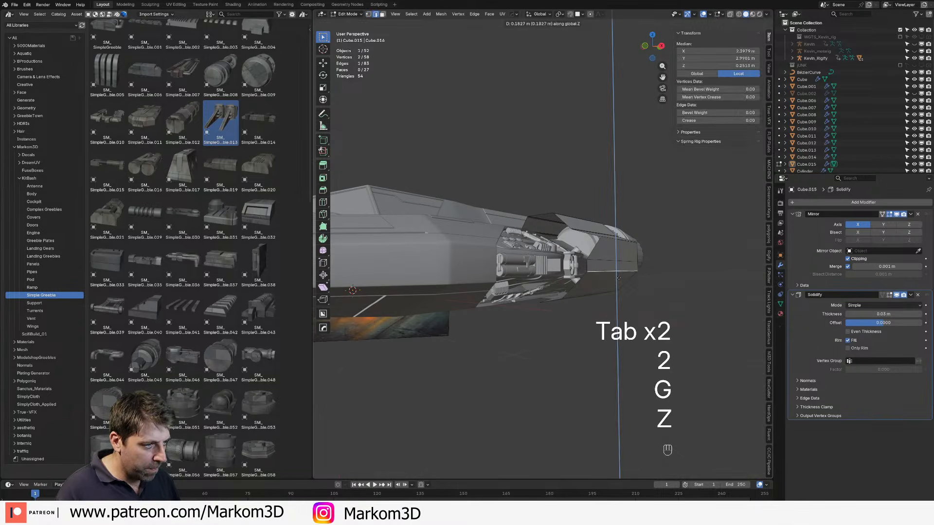
pyautogui.click(619, 278)
# Step: Adjust the raised side wall edge along X in two moves to shape the housing profile
pyautogui.press('g')
pyautogui.press('x')
pyautogui.click(622, 255)
pyautogui.press('Tab')
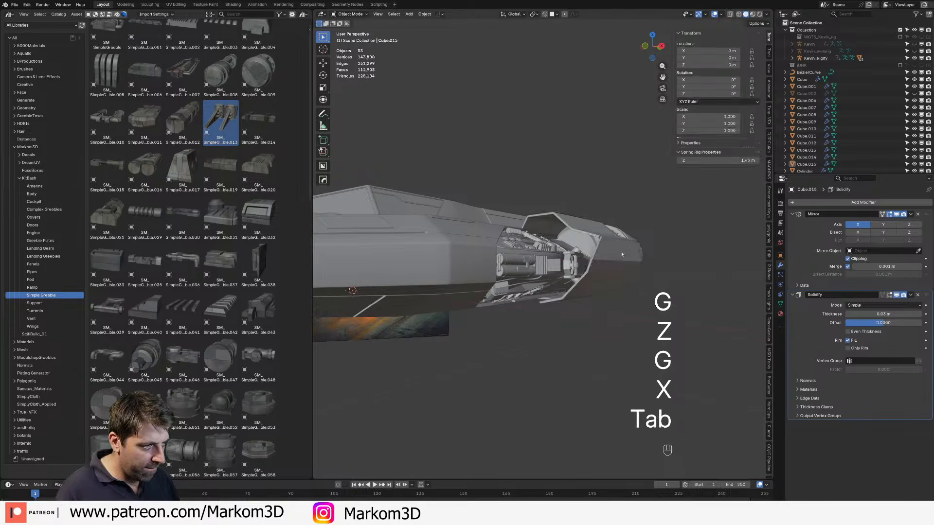
pyautogui.press('Tab')
pyautogui.moveTo(621, 254); pyautogui.dragTo(601, 259, button='middle')
pyautogui.press('g')
pyautogui.press('x')
pyautogui.click(615, 264)
pyautogui.press('Tab')
pyautogui.click(639, 351)
pyautogui.moveTo(639, 351); pyautogui.dragTo(602, 336, button='middle')
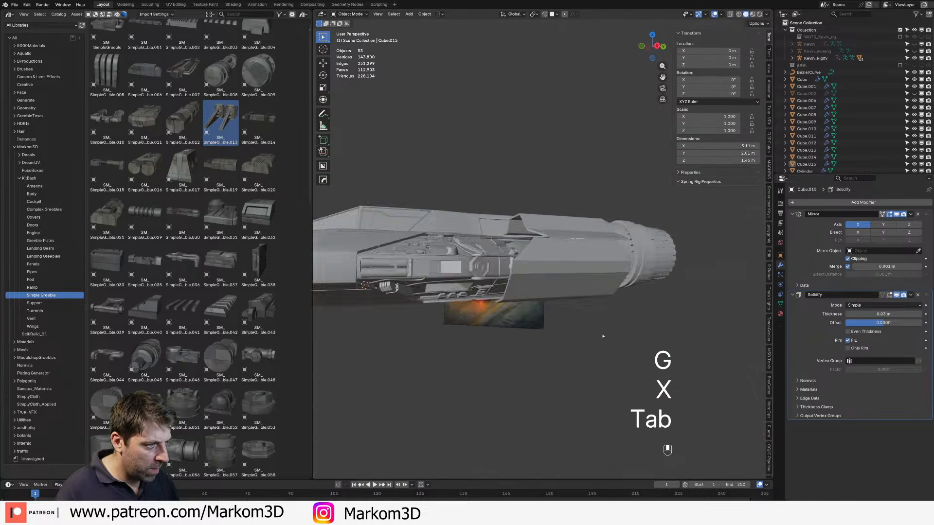
# Step: Bevel the three lengthwise corner edges of the lower housing to round its side
pyautogui.scroll(-3, 583, 335)
pyautogui.press('Tab')
pyautogui.moveTo(519, 337); pyautogui.dragTo(574, 340, button='middle')
pyautogui.scroll(4, 569, 301)
pyautogui.press('2')
pyautogui.click(562, 277)
pyautogui.keyDown('shift'); pyautogui.click(562, 292); pyautogui.keyUp('shift')
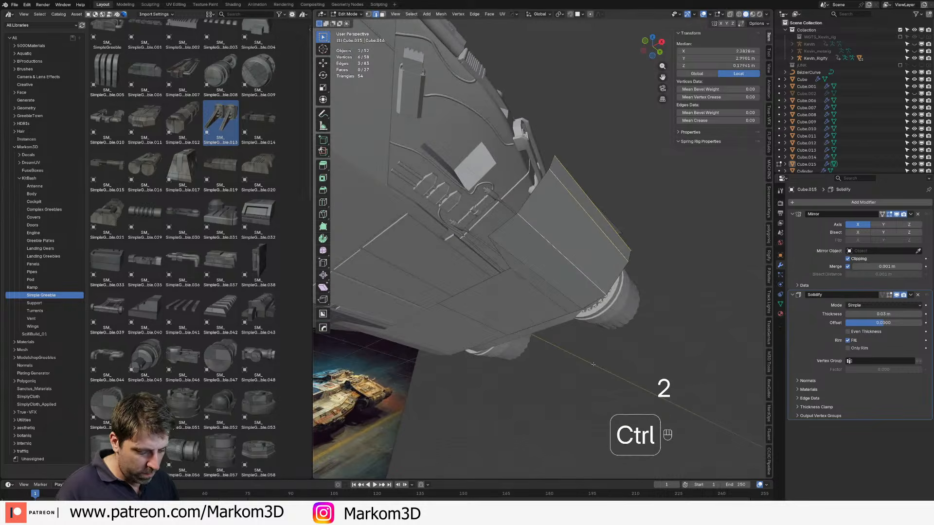
pyautogui.hotkey('ctrl', 'b')
pyautogui.click(607, 377)
pyautogui.press('Tab')
pyautogui.click(673, 354)
pyautogui.scroll(-4, 673, 354)
pyautogui.moveTo(673, 354); pyautogui.dragTo(540, 282, button='middle')
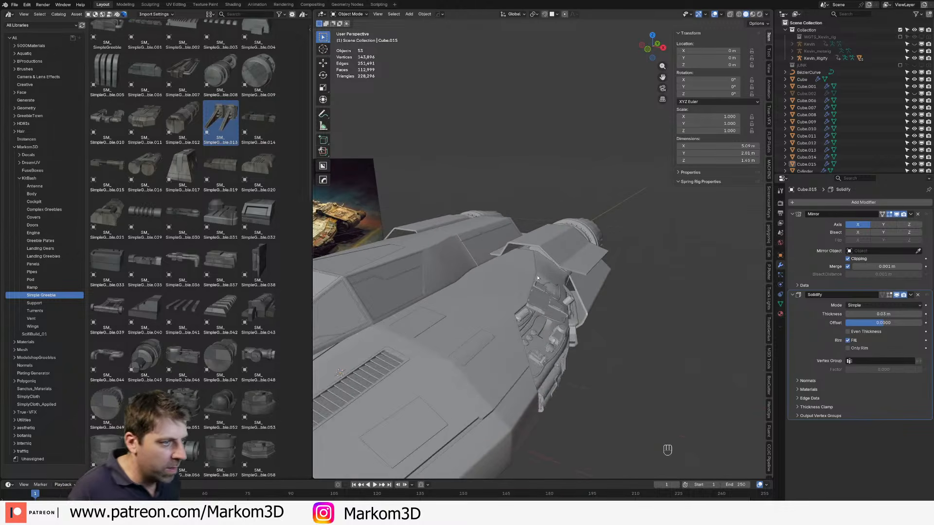
# Step: Check how the housing covers fit around the engine and save the file with the housing panel selected
pyautogui.moveTo(537, 278); pyautogui.dragTo(550, 229, button='middle')
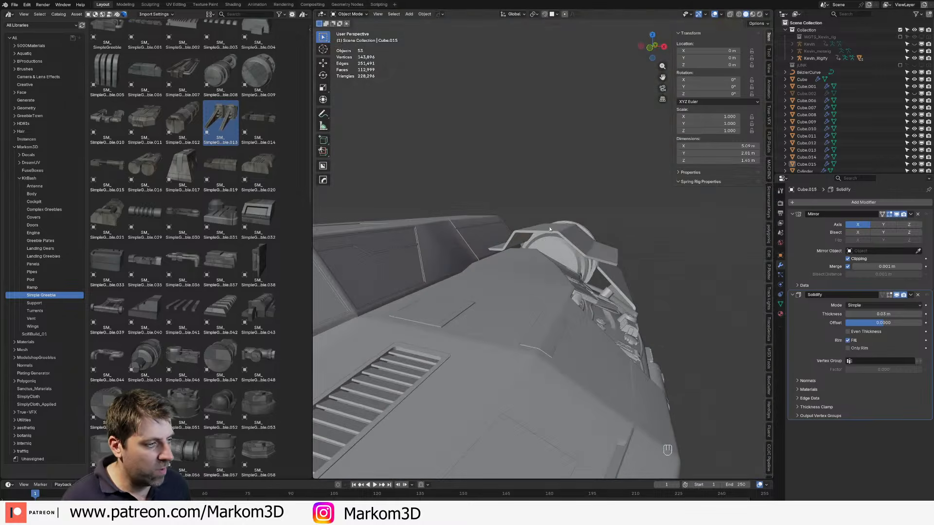
pyautogui.click(564, 253)
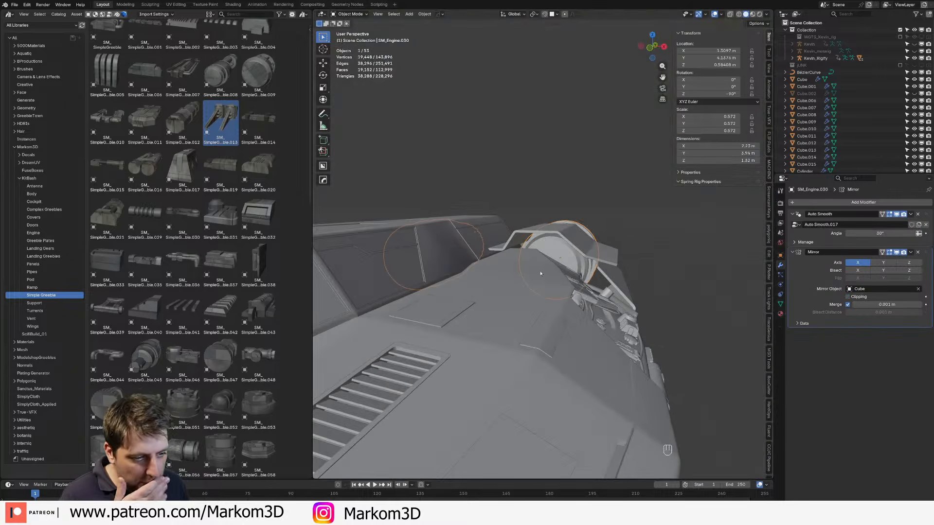
pyautogui.scroll(-4, 540, 273)
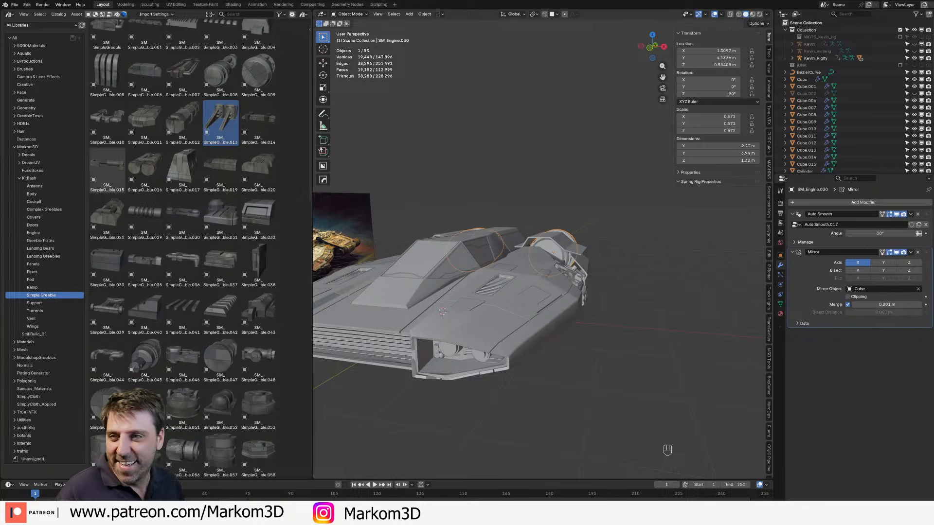
pyautogui.moveTo(570, 295); pyautogui.dragTo(541, 305, button='middle')
pyautogui.scroll(3, 541, 306)
pyautogui.scroll(3, 541, 305)
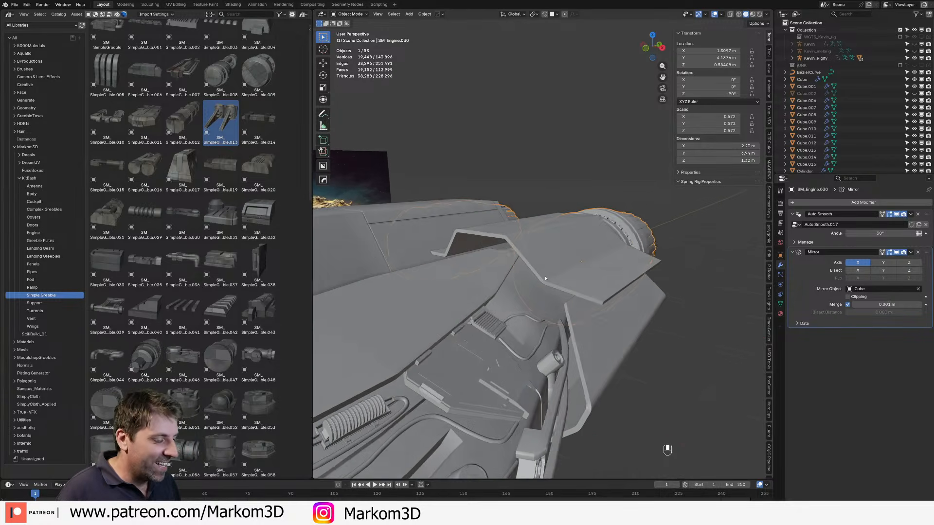
pyautogui.click(365, 289)
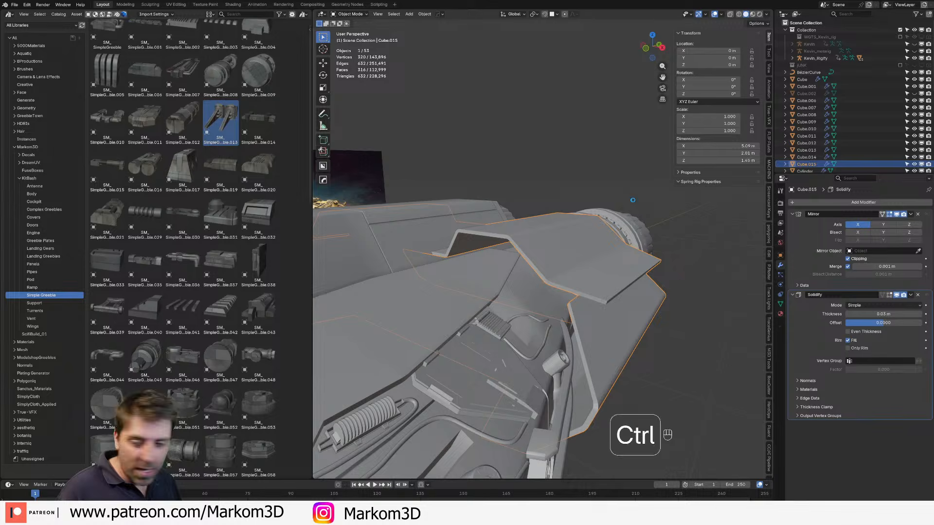
pyautogui.hotkey('ctrl', 's')
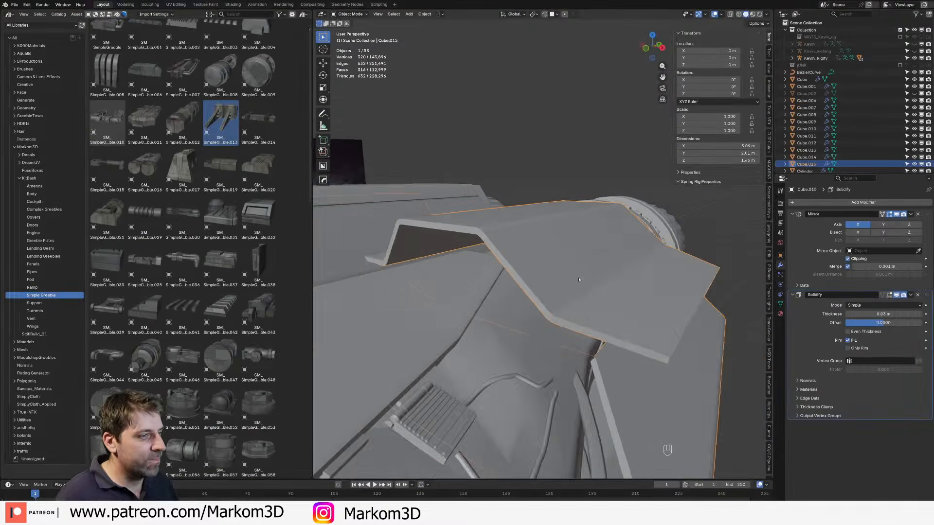
# Step: Open the housing panel for vertex editing on its underside
pyautogui.scroll(-5, 551, 276)
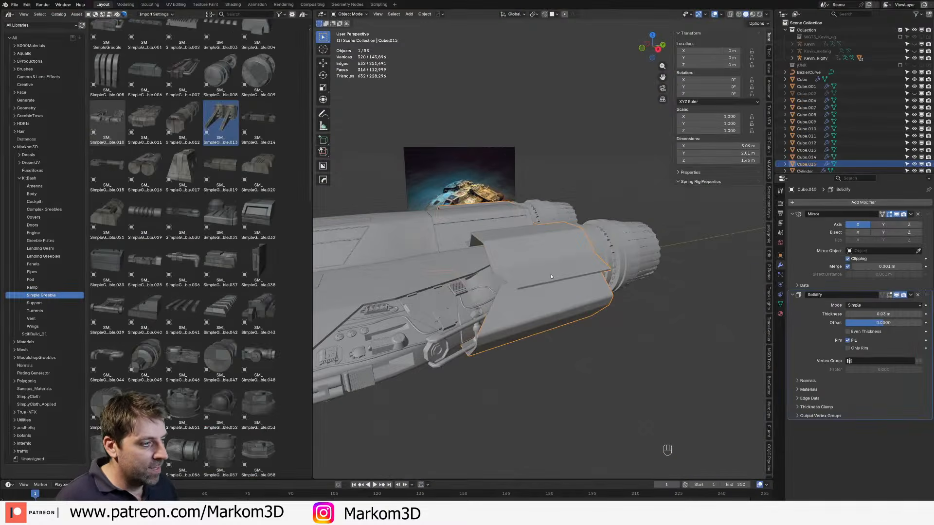
pyautogui.hscroll(-5, 545, 275)
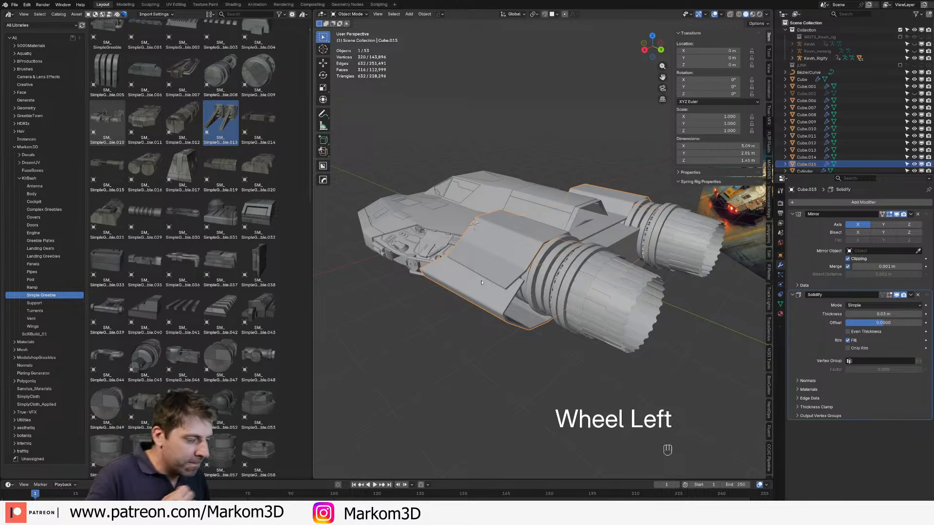
pyautogui.hscroll(-10, 503, 275)
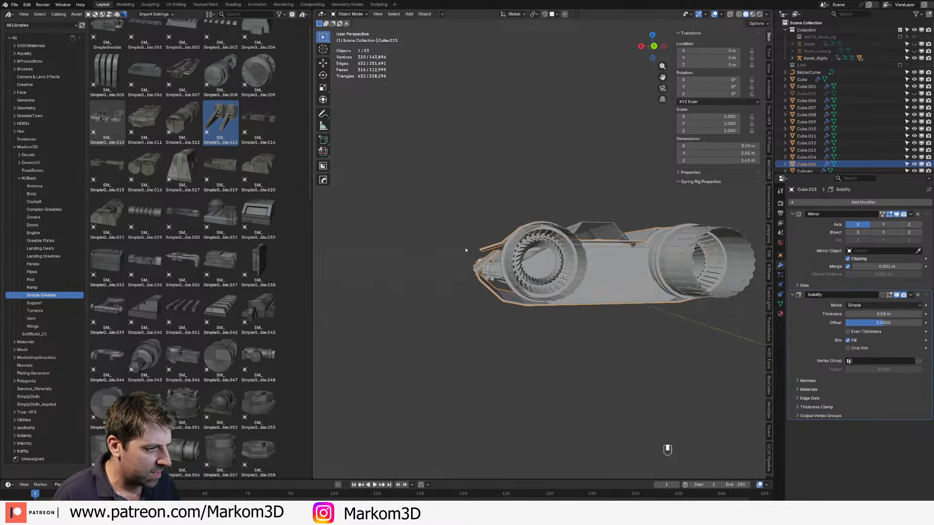
pyautogui.hscroll(-6, 433, 263)
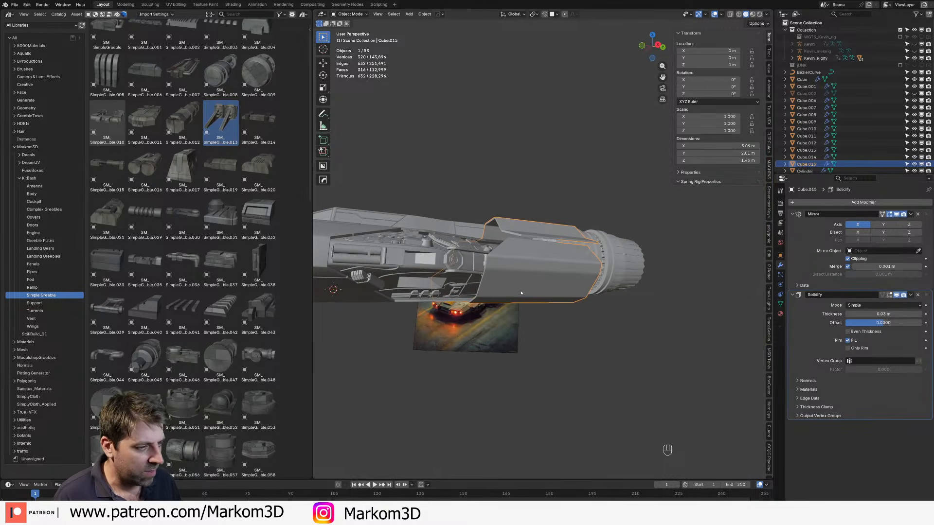
pyautogui.moveTo(521, 292); pyautogui.dragTo(535, 220, button='middle')
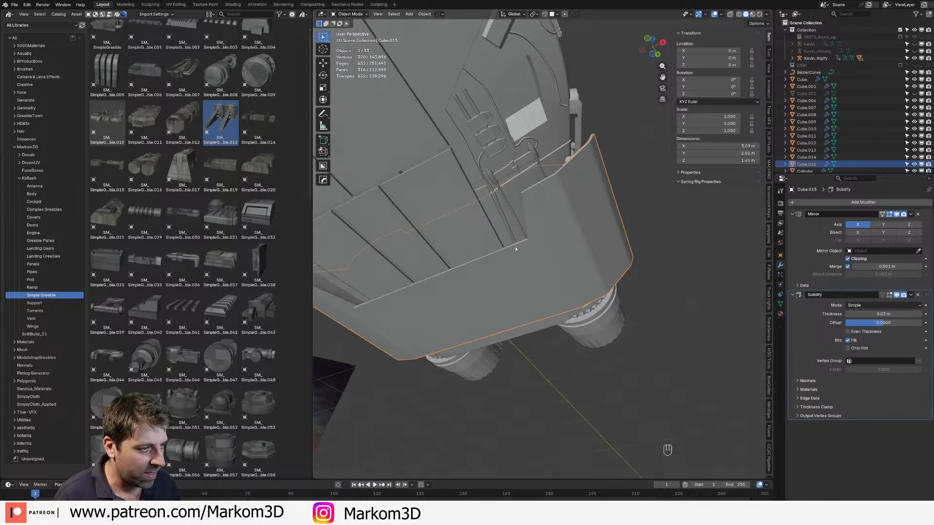
pyautogui.press('Tab')
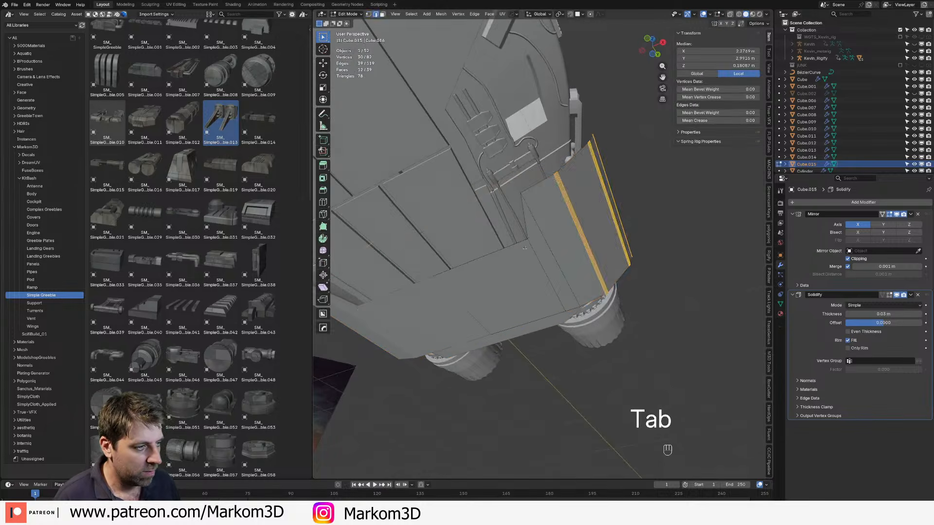
pyautogui.press('1')
pyautogui.press('g')
pyautogui.press('g')
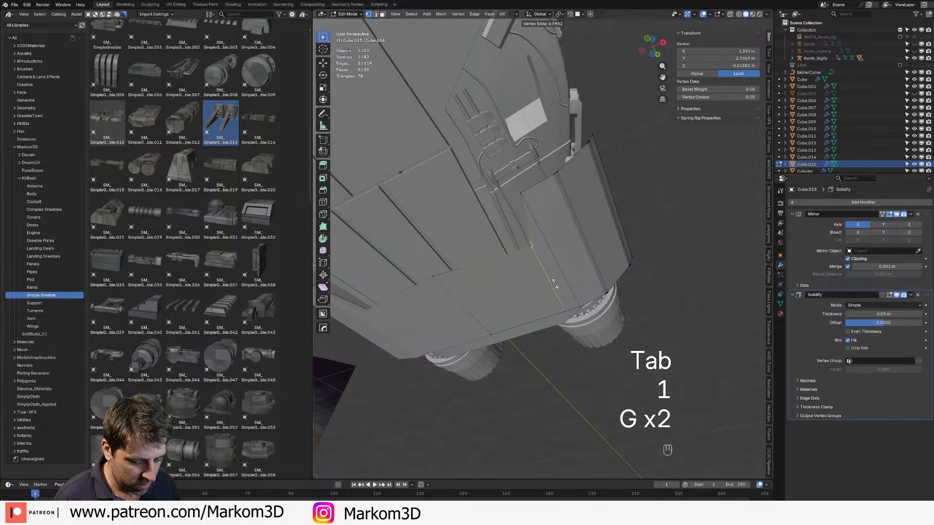
pyautogui.rightClick(557, 286)
# Step: Add a loop cut to the housing panel's underside and slide the corner vertex forward with clamping turned off
pyautogui.hotkey('ctrl', 'r')
pyautogui.click(488, 262)
pyautogui.click(487, 263)
pyautogui.click(527, 239)
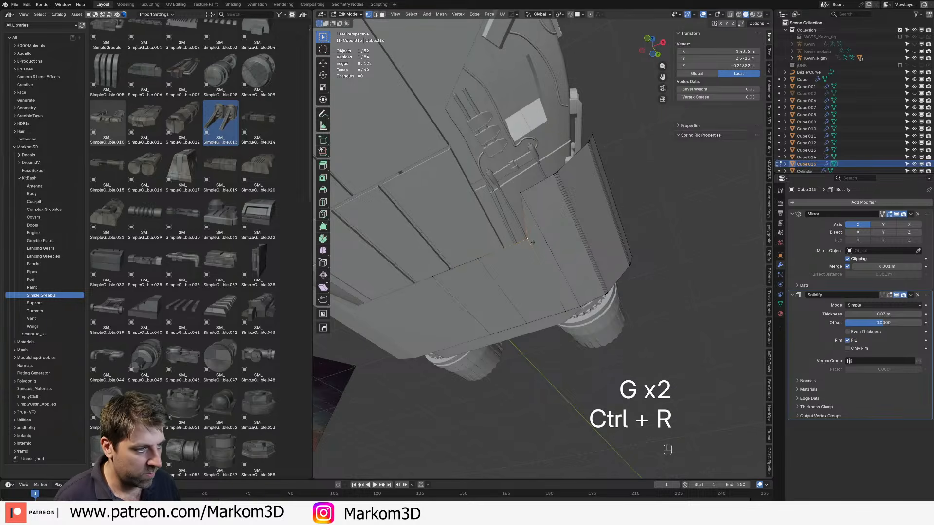
pyautogui.press('g')
pyautogui.press('g')
pyautogui.press('c')
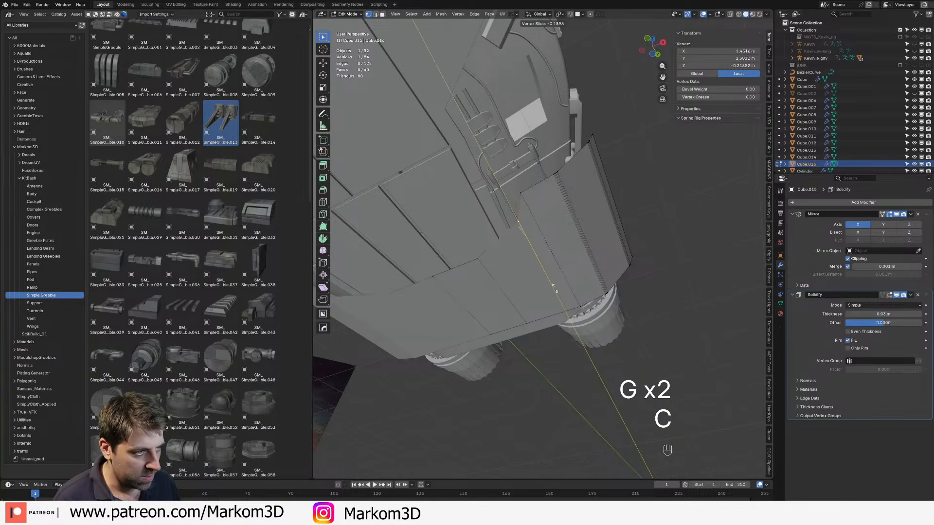
pyautogui.click(547, 281)
pyautogui.press('Tab')
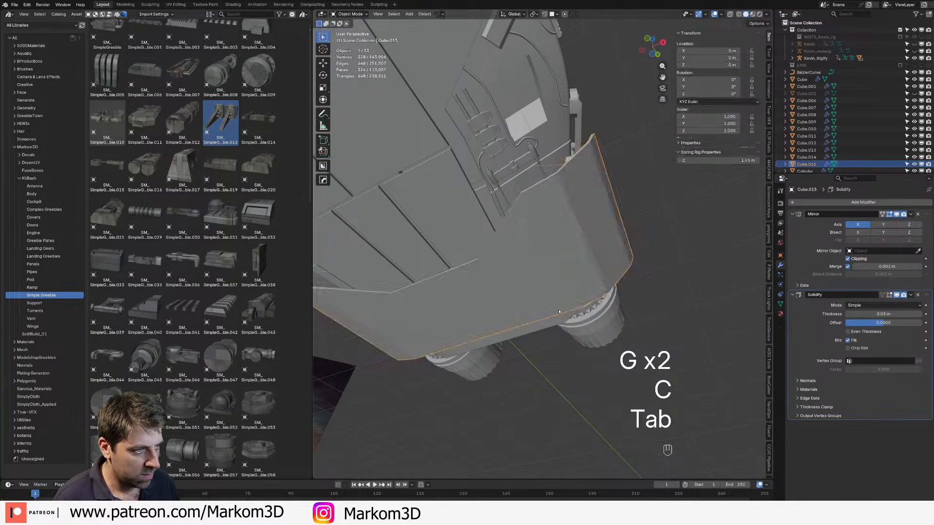
# Step: Slide the rear edge of the central underside strip forward to notch the housing panel between the engines
pyautogui.moveTo(547, 281); pyautogui.dragTo(380, 433, button='middle')
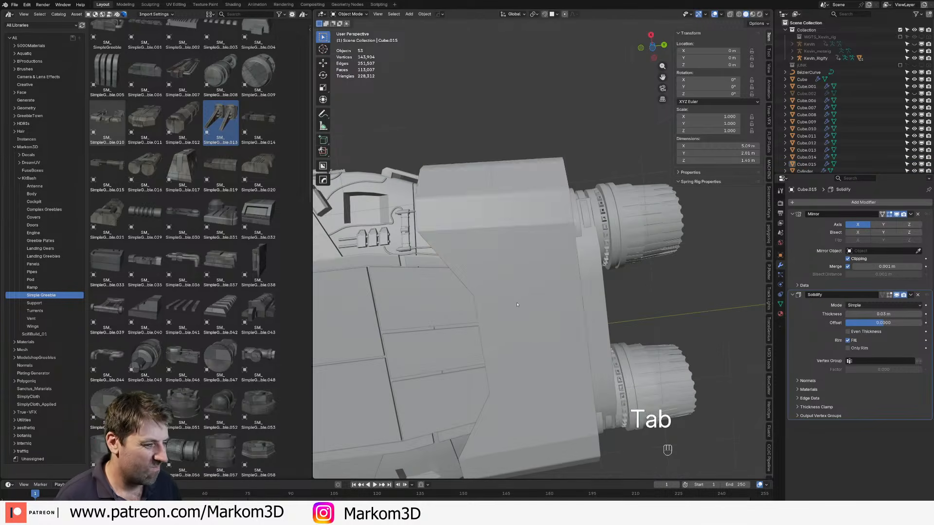
pyautogui.press('Tab')
pyautogui.moveTo(554, 311); pyautogui.dragTo(588, 304, button='middle')
pyautogui.press('2')
pyautogui.click(592, 302)
pyautogui.press('g')
pyautogui.press('g')
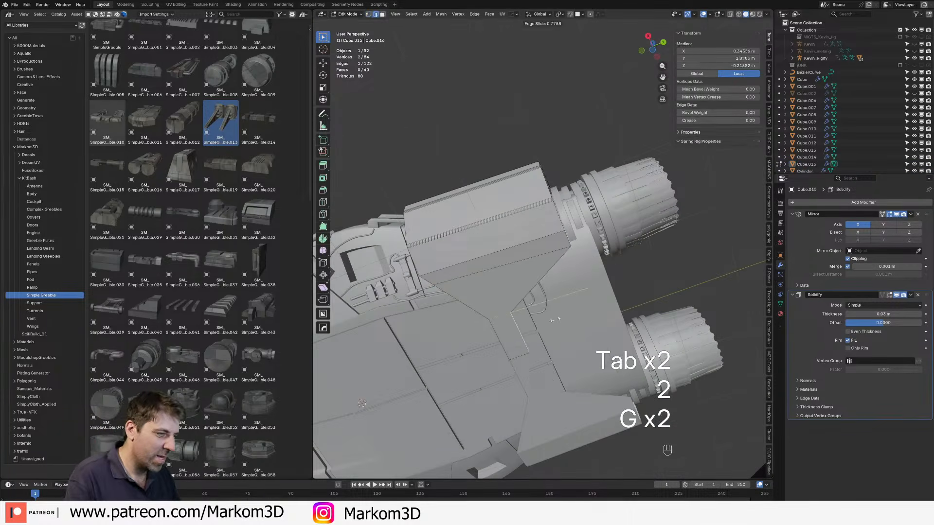
pyautogui.click(574, 321)
# Step: Try to bevel the underside edge beside the central strip into a rounded curve, and undo the bevel
pyautogui.press('2')
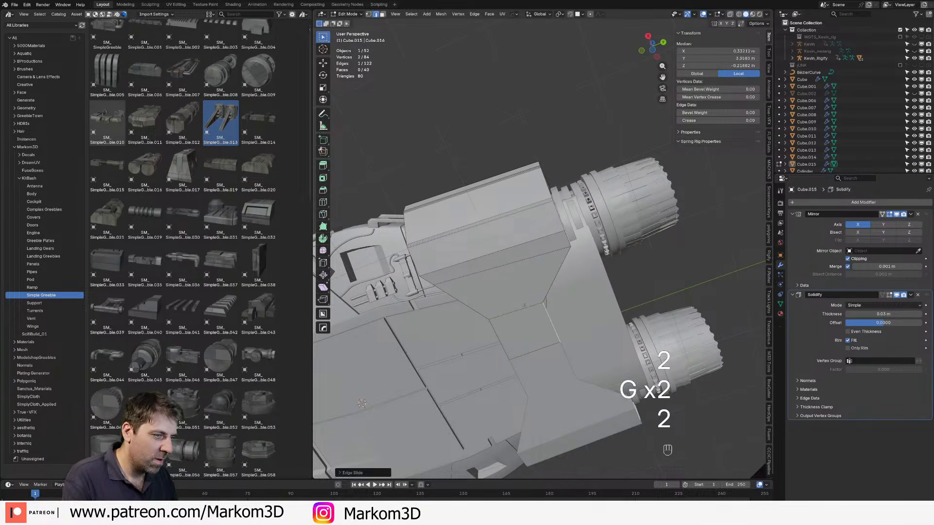
pyautogui.hotkey('ctrl', 'b')
pyautogui.click(642, 362)
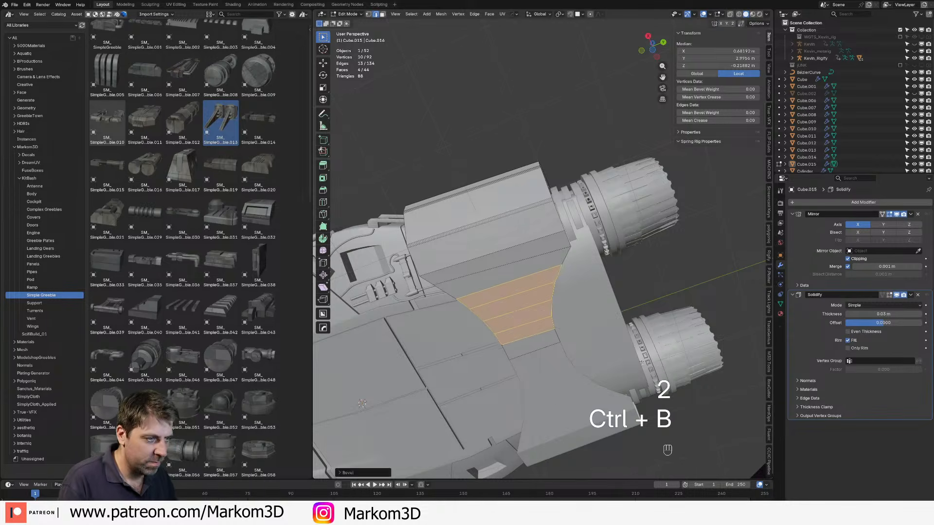
pyautogui.press('Tab')
pyautogui.moveTo(642, 362); pyautogui.dragTo(612, 372, button='middle')
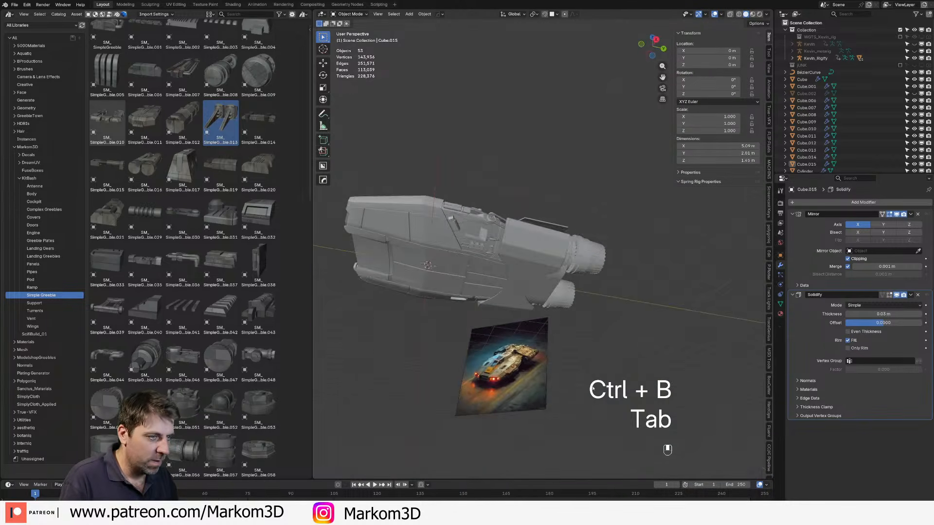
pyautogui.hotkey('ctrl', 'z')
pyautogui.hotkey('ctrl', 'z')
pyautogui.hotkey('ctrl', 'z')
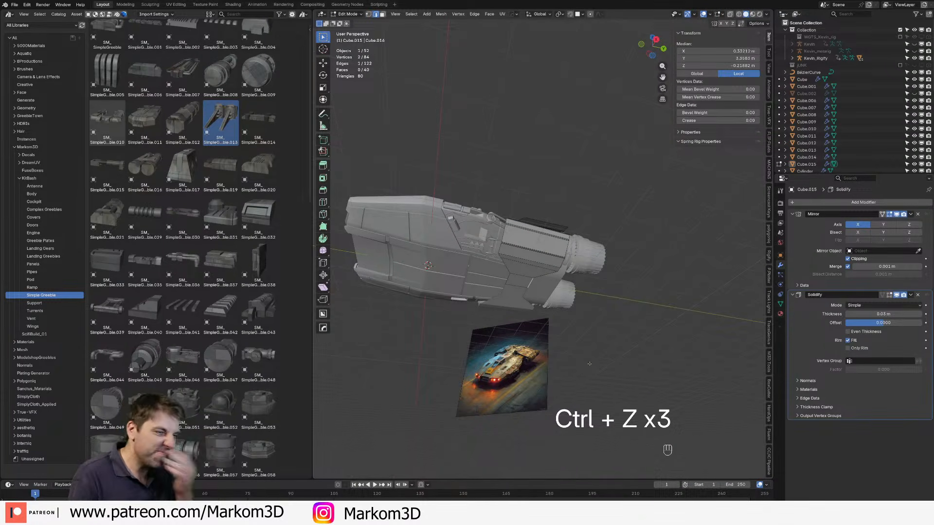
# Step: Add a lengthwise loop cut on two side facets of the housing and bevel both into strips with an offset of about 0.037 m
pyautogui.press('Tab')
pyautogui.press('Tab')
pyautogui.moveTo(589, 363); pyautogui.dragTo(560, 389, button='middle')
pyautogui.scroll(5, 559, 364)
pyautogui.moveTo(564, 335); pyautogui.dragTo(583, 271, button='middle')
pyautogui.hotkey('ctrl', 'r')
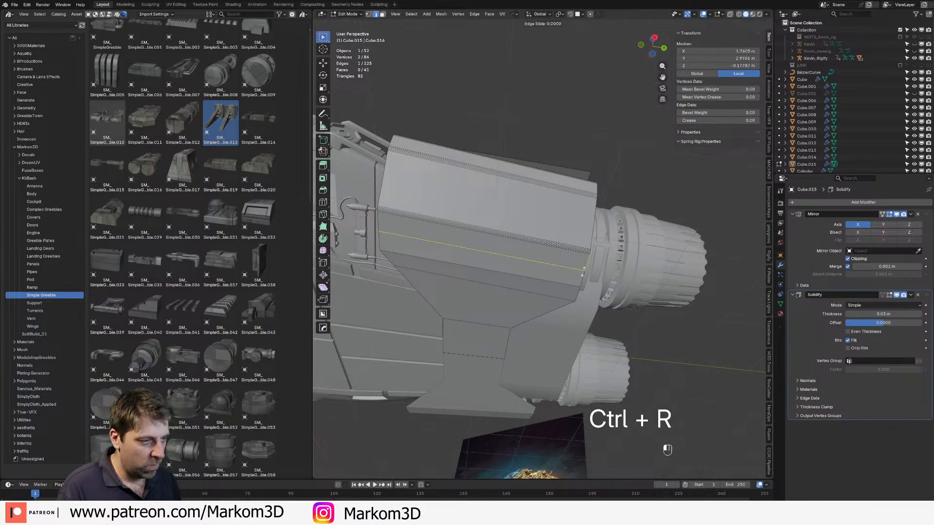
pyautogui.click(583, 270)
pyautogui.hotkey('ctrl', 'r')
pyautogui.keyDown('alt'); pyautogui.keyDown('shift'); pyautogui.click(576, 269); pyautogui.keyUp('shift'); pyautogui.keyUp('alt')
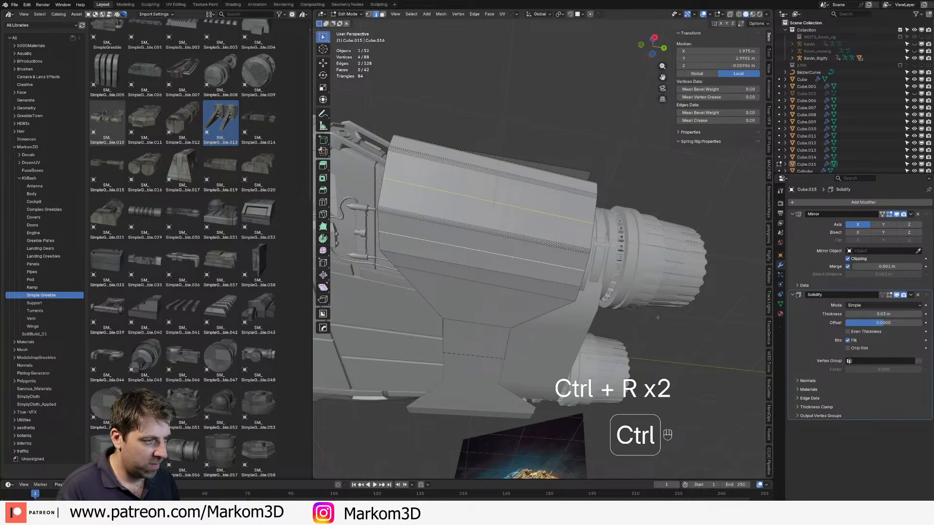
pyautogui.hotkey('ctrl', 'b')
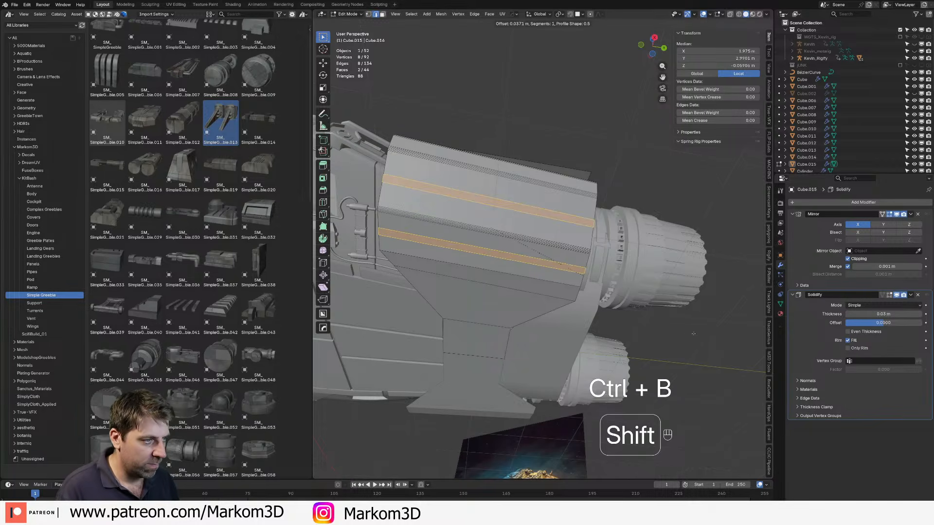
pyautogui.click(694, 334)
# Step: Select the housing's rear-end vertices around the corner edges between the two bevelled strips
pyautogui.press('1')
pyautogui.keyDown('shift'); pyautogui.moveTo(586, 274); pyautogui.dragTo(548, 282, button='middle'); pyautogui.keyUp('shift')
pyautogui.scroll(3, 547, 282)
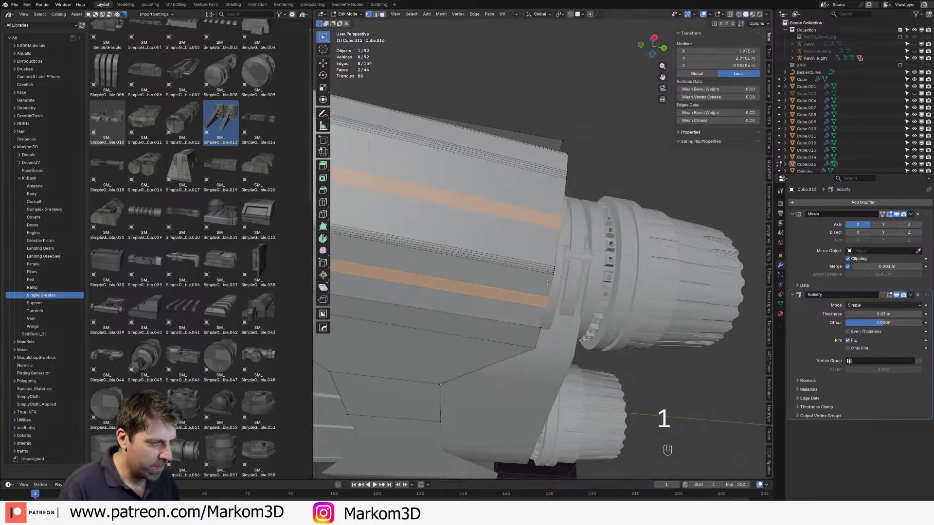
pyautogui.click(598, 280)
pyautogui.press('c')
pyautogui.moveTo(568, 275); pyautogui.dragTo(568, 259)
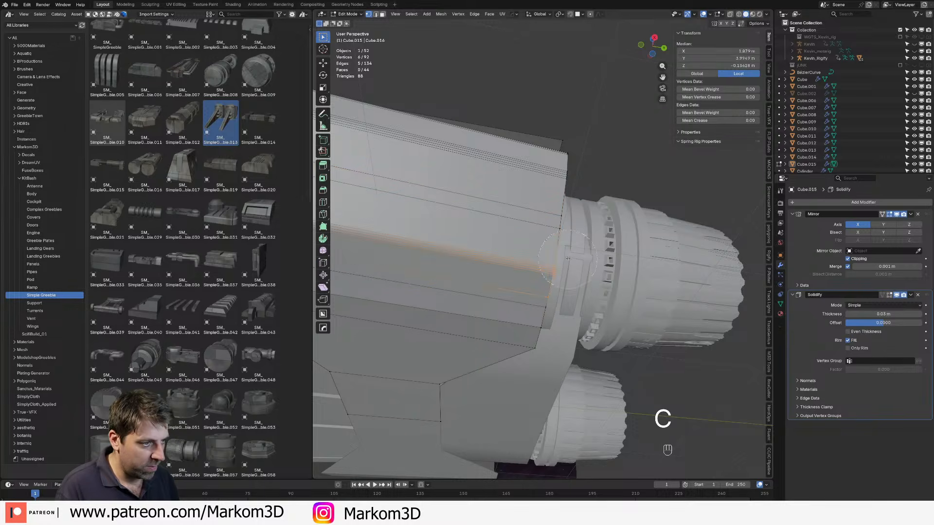
# Step: Try to move the selected rear vertices forward along Y and fill a face between them
pyautogui.press('g')
pyautogui.press('y')
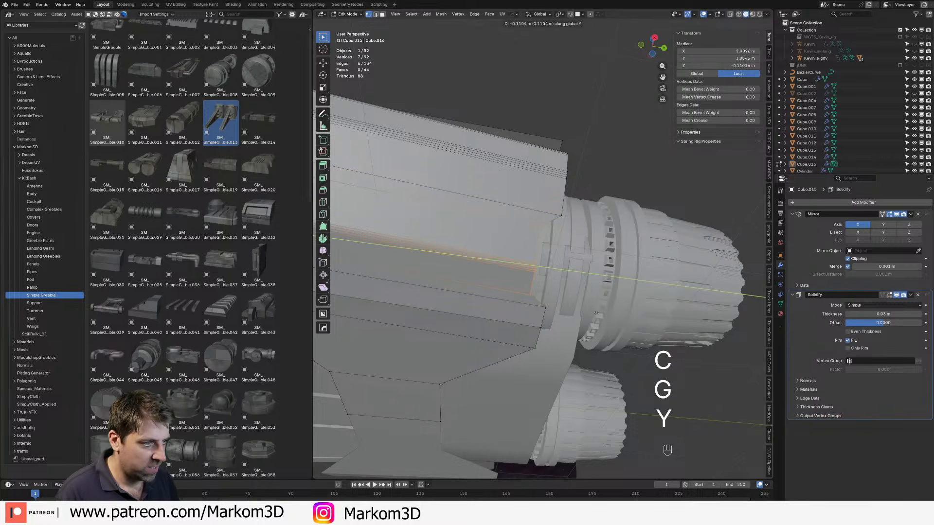
pyautogui.press('f')
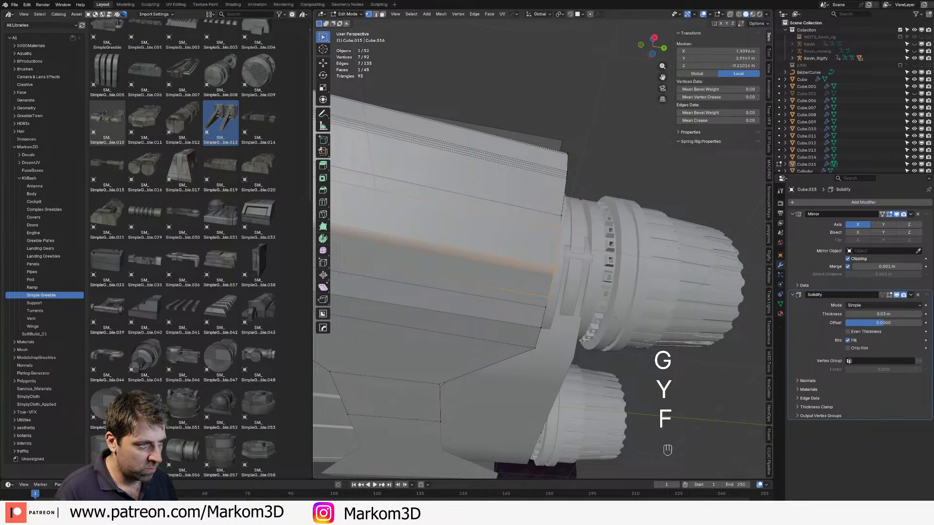
pyautogui.moveTo(615, 318); pyautogui.dragTo(583, 302, button='middle')
pyautogui.hotkey('ctrl', 'z')
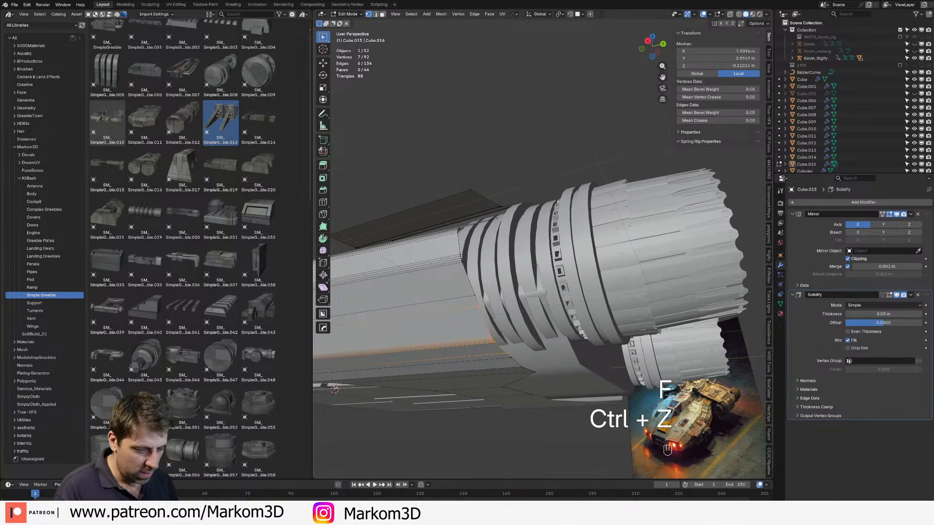
# Step: Slide the selected rear vertices along their edges to reshape the housing's rear rim, and finish mesh editing
pyautogui.press('g')
pyautogui.press('g')
pyautogui.click(573, 319)
pyautogui.press('Tab')
# Step: Examine the ship's overall silhouette and the housing covers from the front and side against the reference image
pyautogui.scroll(-3, 535, 385)
pyautogui.moveTo(523, 387); pyautogui.dragTo(615, 394, button='middle')
pyautogui.scroll(-6, 612, 408)
pyautogui.press('KP_3')
pyautogui.press('KP_1')
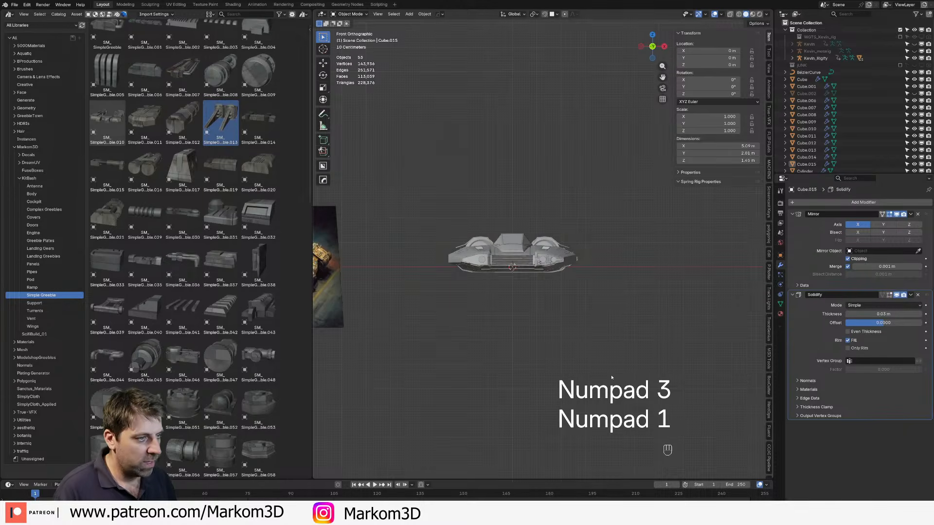
pyautogui.scroll(5, 610, 374)
pyautogui.keyDown('shift'); pyautogui.moveTo(530, 317); pyautogui.dragTo(589, 352, button='middle'); pyautogui.keyUp('shift')
pyautogui.press('KP_3')
pyautogui.scroll(-6, 559, 344)
pyautogui.scroll(4, 571, 349)
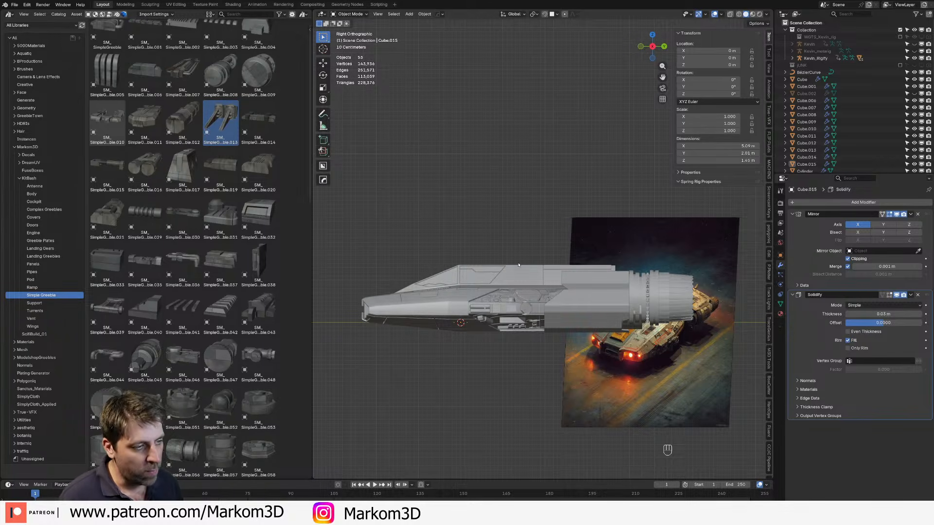
pyautogui.scroll(2, 519, 265)
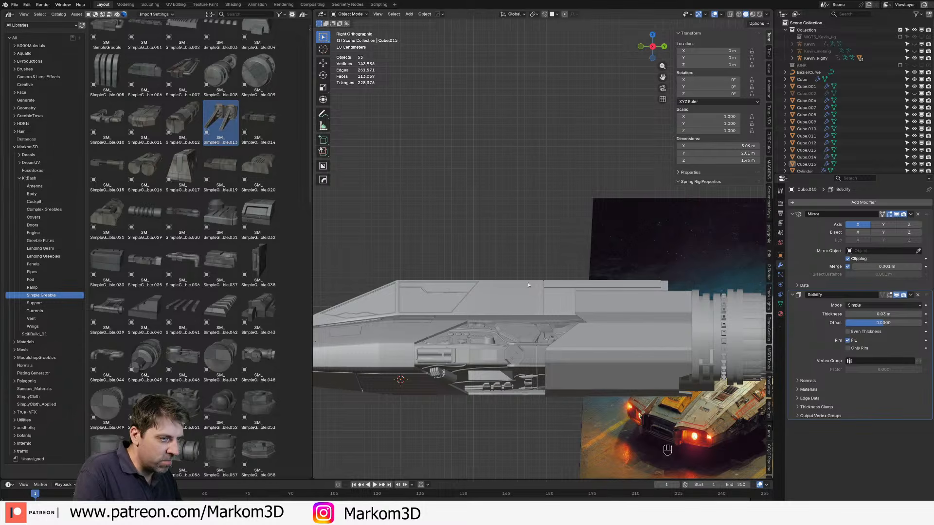
pyautogui.scroll(-1, 431, 263)
pyautogui.scroll(-3, 577, 271)
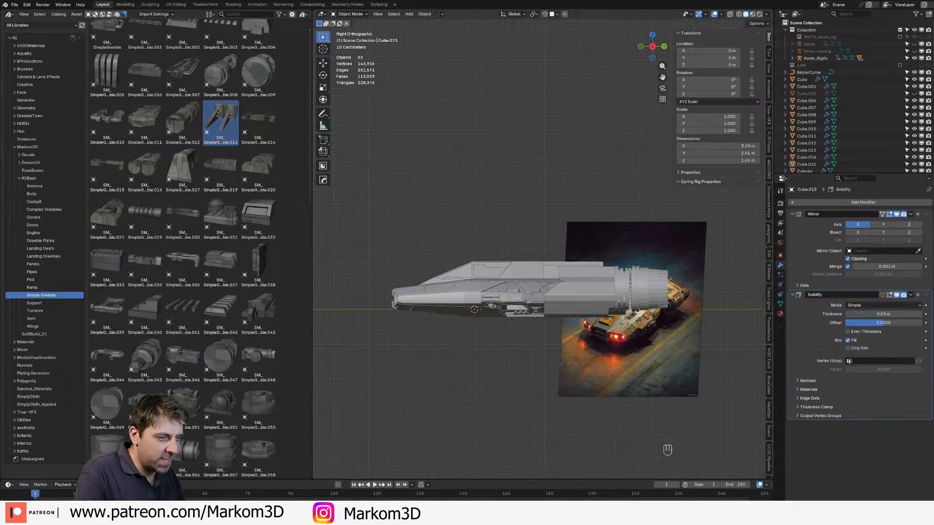
pyautogui.keyDown('shift'); pyautogui.moveTo(508, 345); pyautogui.dragTo(443, 361, button='middle'); pyautogui.keyUp('shift')
# Step: Lower the mirrored engine along Z to a Z location of about 0.517 m so it sits inside the housing
pyautogui.click(578, 305)
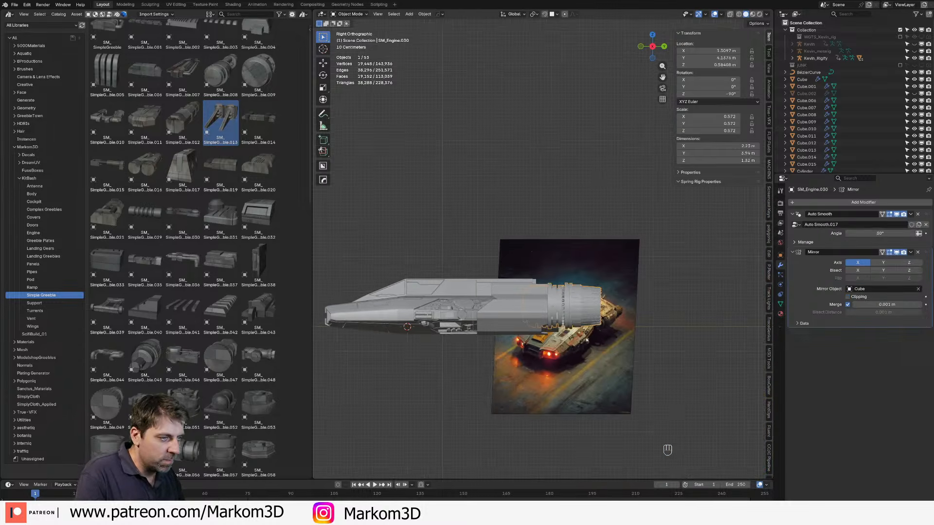
pyautogui.moveTo(620, 389); pyautogui.dragTo(607, 340, button='middle')
pyautogui.scroll(3, 547, 405)
pyautogui.scroll(3, 515, 376)
pyautogui.press('g')
pyautogui.press('z')
pyautogui.click(528, 393)
pyautogui.scroll(3, 627, 384)
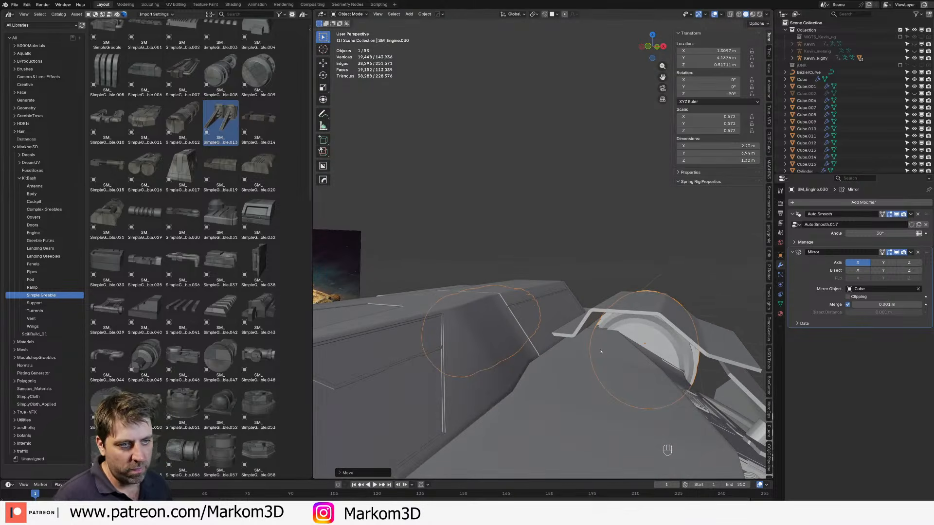
# Step: Place the SM_Vent.001 asset from the KitBash Vent category on the hull in front of the engine housing
pyautogui.click(36, 311)
pyautogui.click(39, 319)
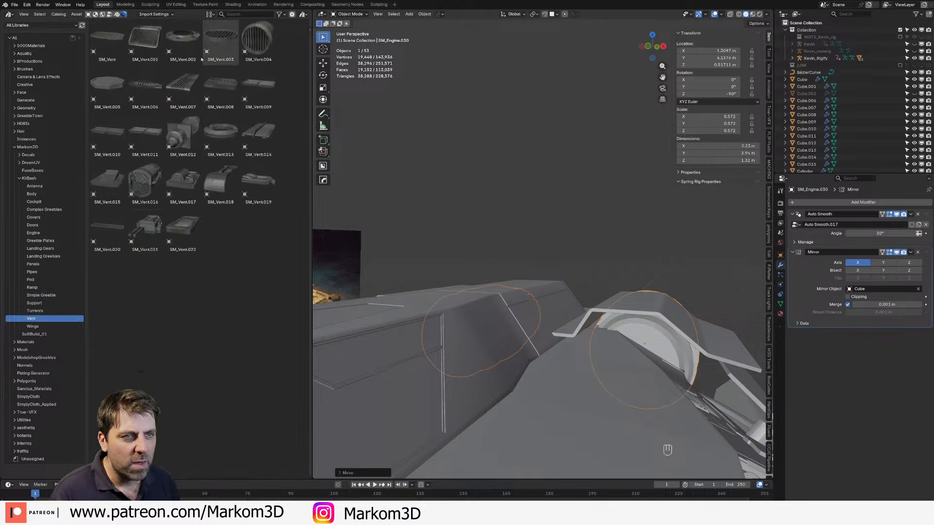
pyautogui.click(168, 51)
pyautogui.click(145, 39)
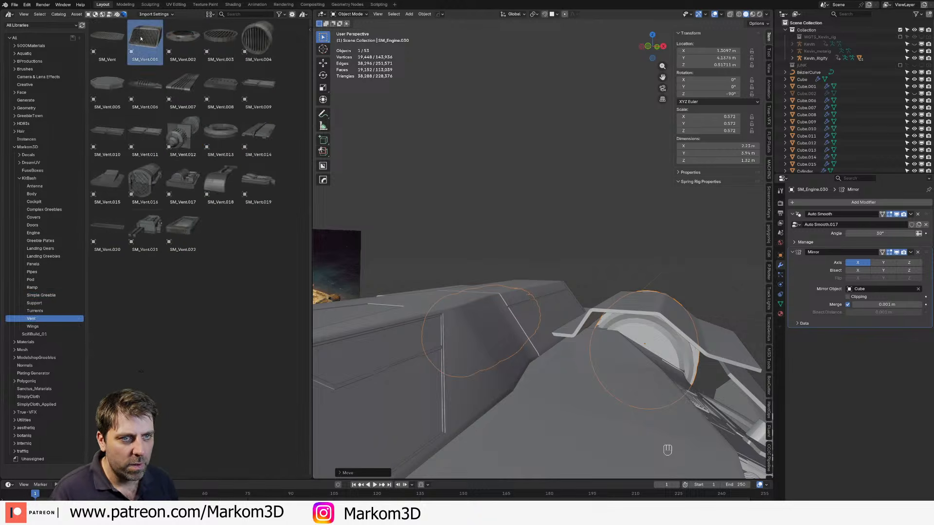
pyautogui.moveTo(145, 39); pyautogui.dragTo(610, 405)
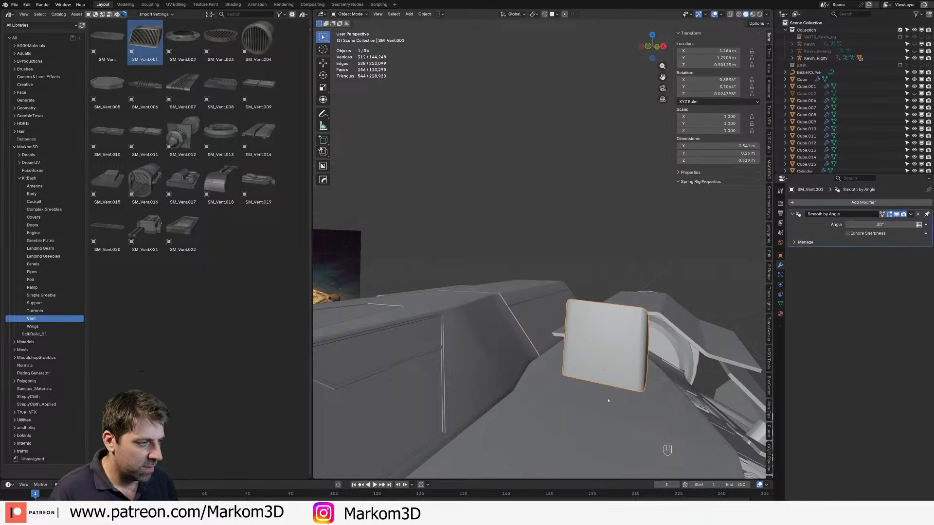
# Step: Rotate the placed vent 90° about the X axis
pyautogui.press('r')
pyautogui.press('x')
pyautogui.press('KP_9')
pyautogui.press('KP_0')
pyautogui.press('KP_Enter')
# Step: In front view, position the vent over the engine housing opening and scale it uniformly to about 1.117
pyautogui.press('KP_3')
pyautogui.press('KP_1')
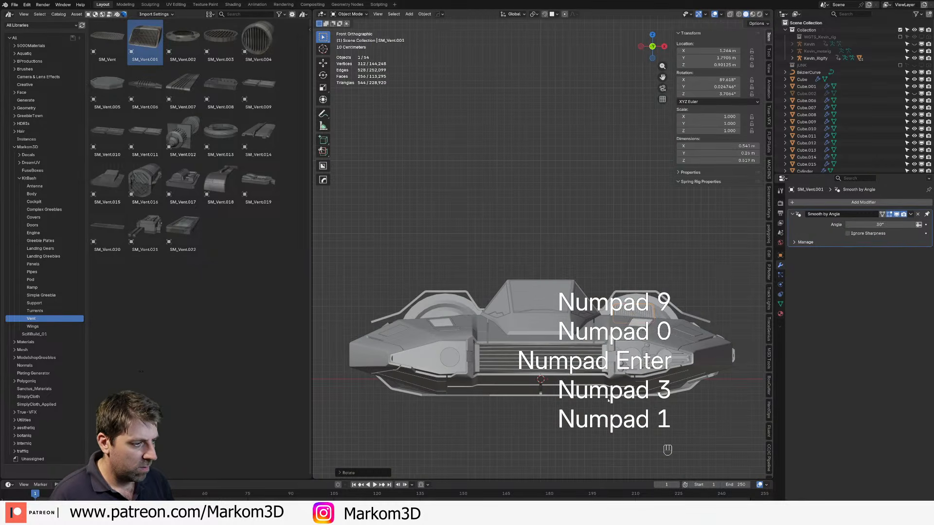
pyautogui.press('g')
pyautogui.press('s')
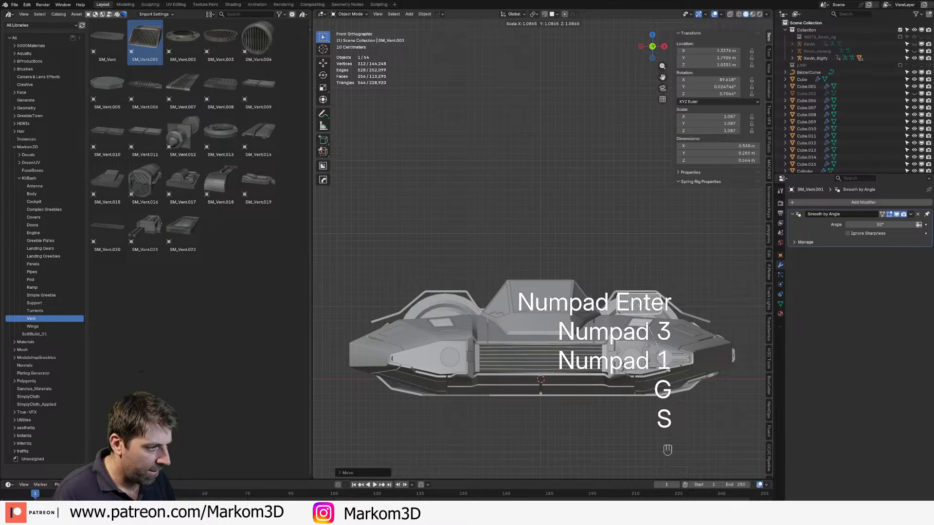
pyautogui.click(669, 369)
pyautogui.press('g')
pyautogui.click(671, 372)
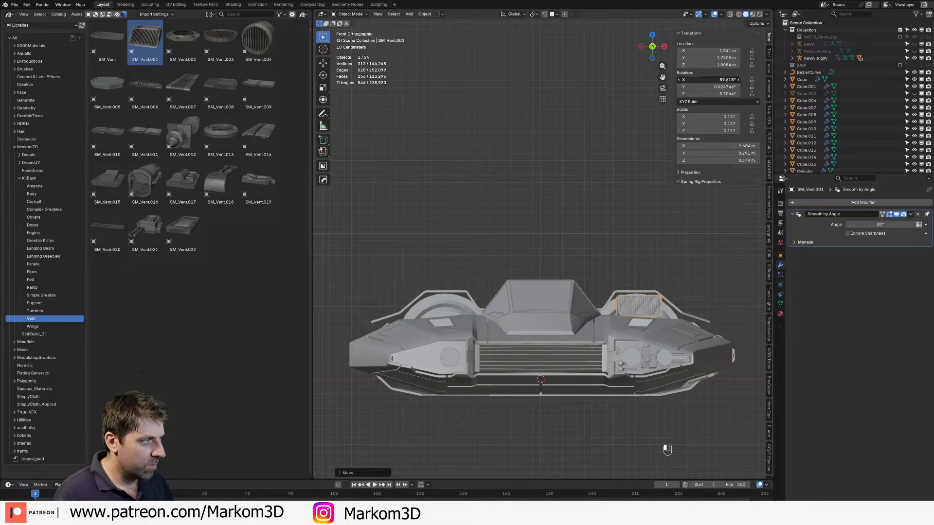
# Step: Set the vent's rotation to exactly 90° on X and 0° on Y and Z
pyautogui.click(715, 81)
pyautogui.write('90')
pyautogui.press('Return')
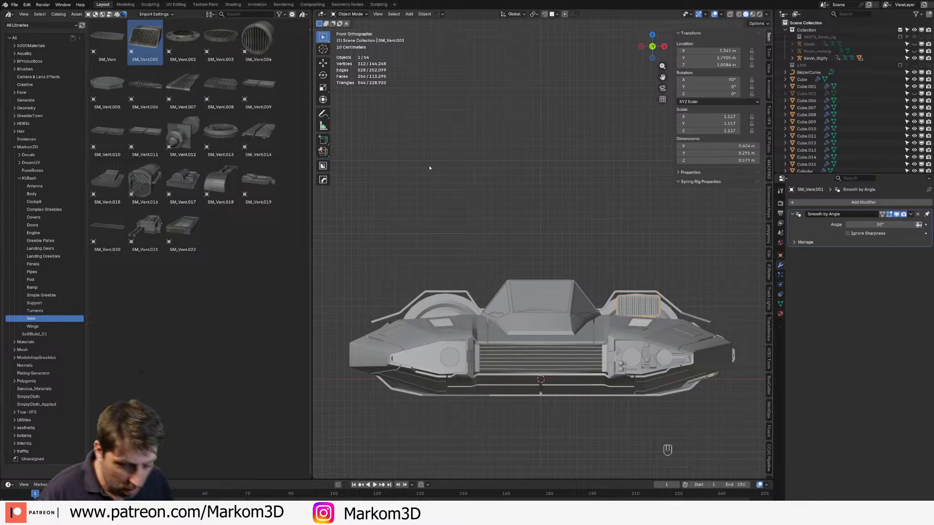
pyautogui.hotkey('alt', 'r')
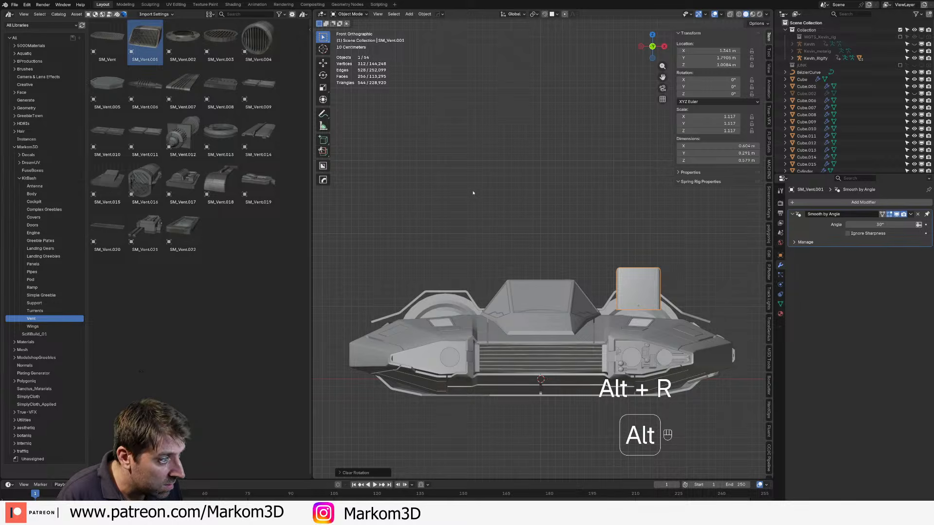
pyautogui.hotkey('ctrl', 'z')
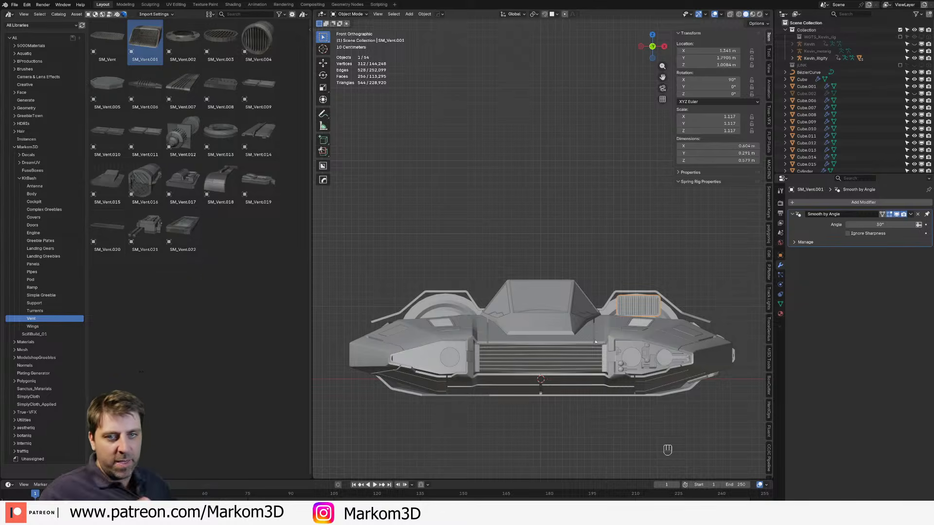
# Step: Inspect the vent up close from the front and side to see how it sits on the hull
pyautogui.scroll(3, 648, 343)
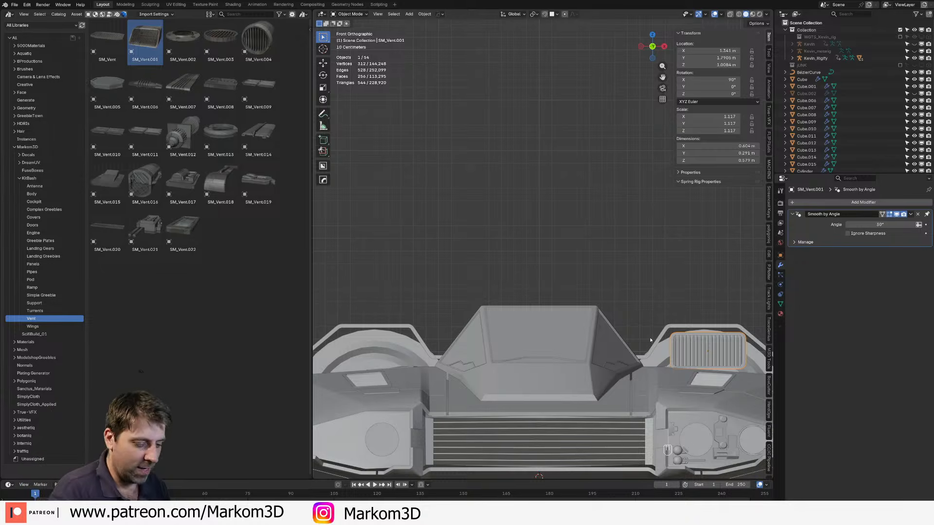
pyautogui.press('KP_Decimal')
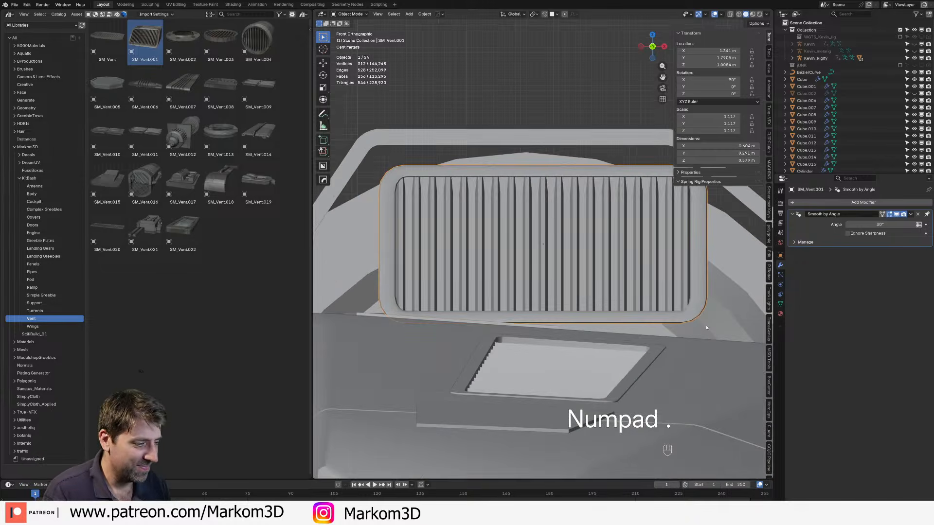
pyautogui.moveTo(706, 328); pyautogui.dragTo(511, 345, button='middle')
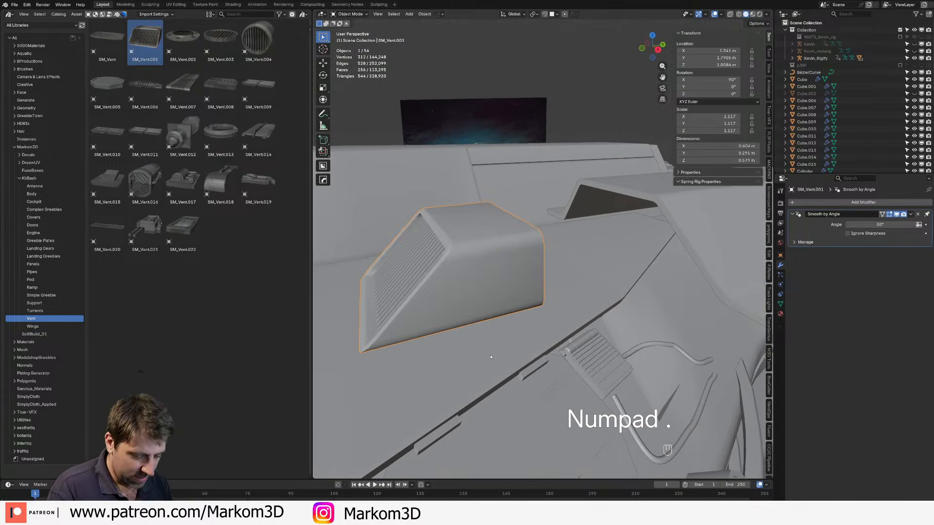
# Step: Move the vent along the Y axis back into the engine housing opening
pyautogui.press('g')
pyautogui.press('y')
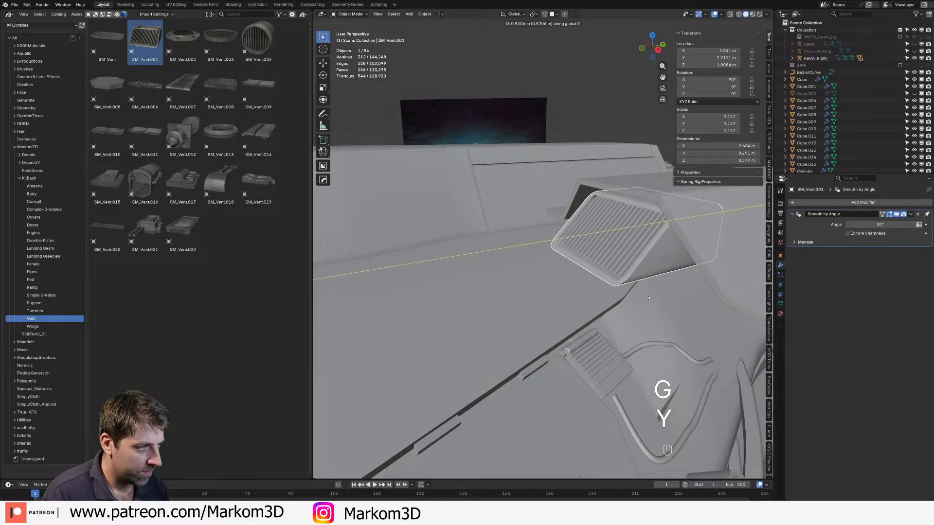
pyautogui.click(630, 315)
pyautogui.moveTo(630, 315); pyautogui.dragTo(547, 316, button='middle')
# Step: Select the hull panel's edge vertices below the vent and, in right view, raise them about 0.065 m along Z
pyautogui.click(631, 304)
pyautogui.press('Tab')
pyautogui.scroll(4, 615, 301)
pyautogui.press('1')
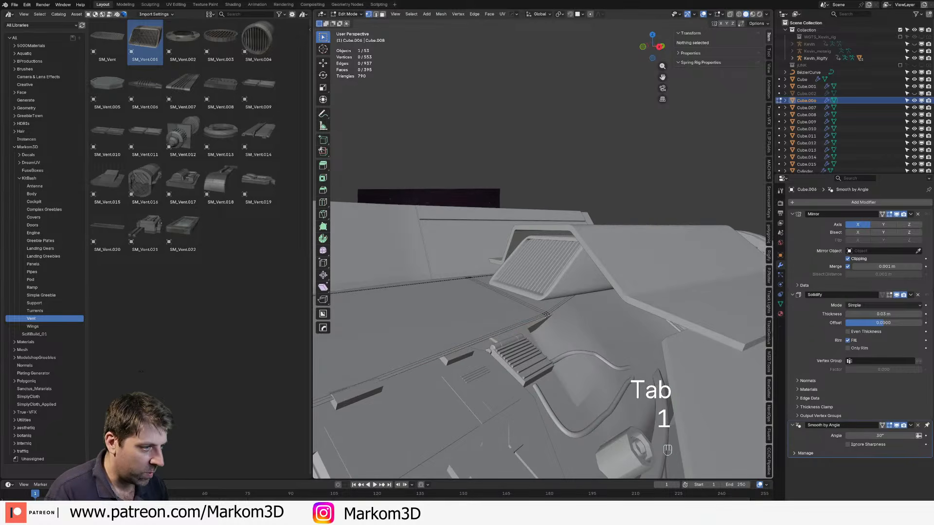
pyautogui.click(547, 316)
pyautogui.press('c')
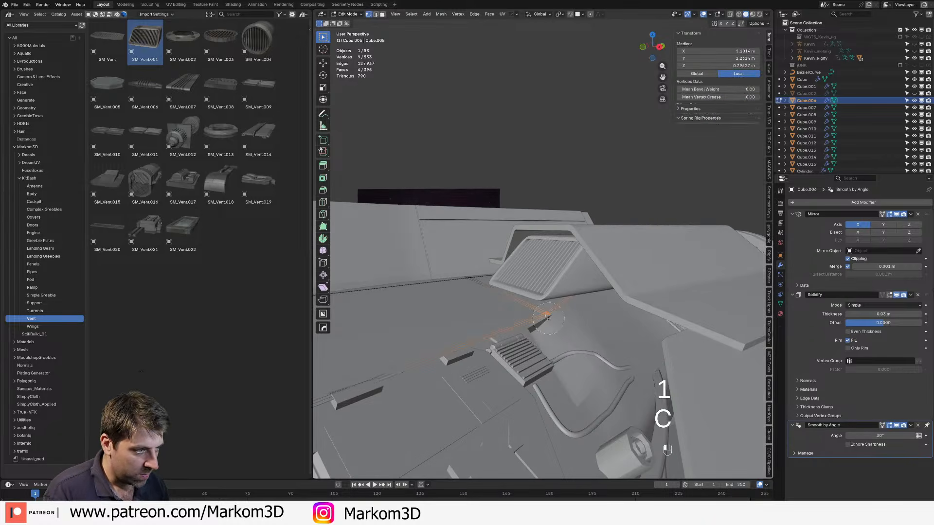
pyautogui.rightClick(548, 318)
pyautogui.moveTo(549, 318); pyautogui.dragTo(563, 312, button='middle')
pyautogui.press('KP_3')
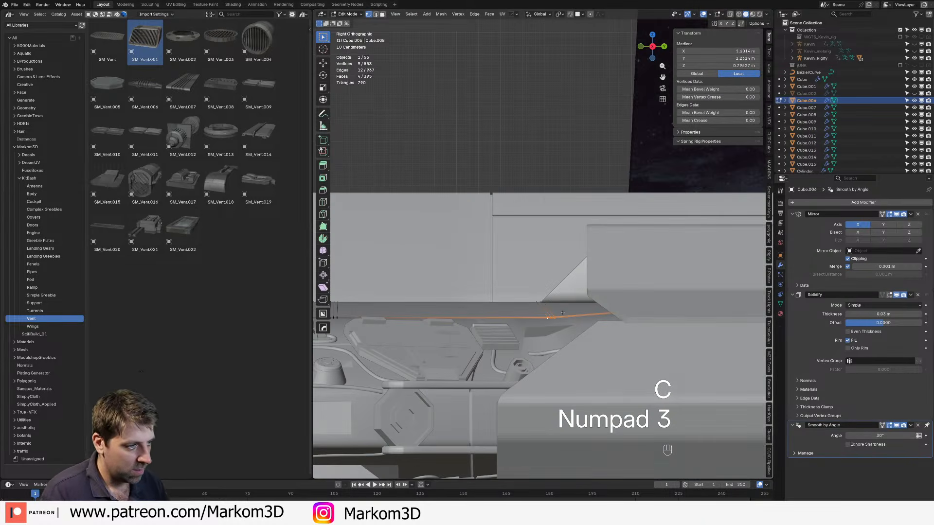
pyautogui.press('g')
pyautogui.press('z')
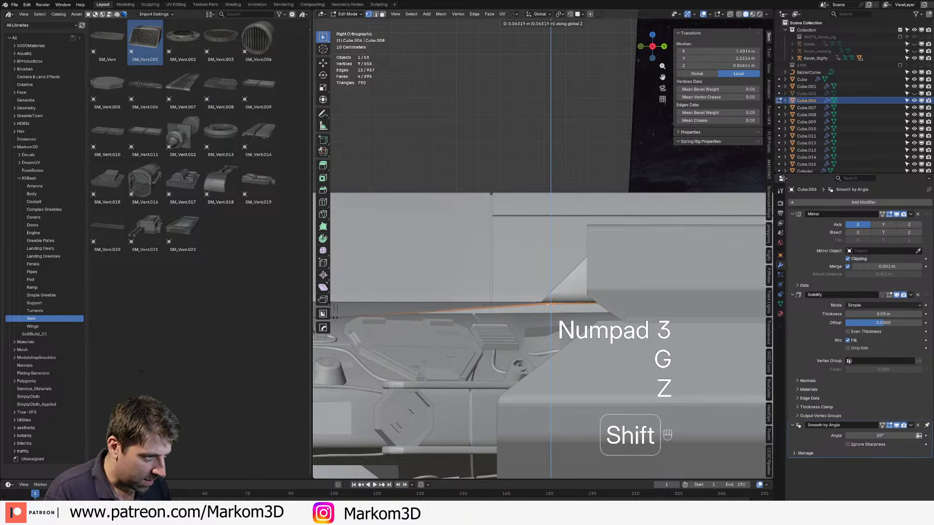
pyautogui.click(571, 170)
pyautogui.moveTo(571, 170)
pyautogui.mouseDown(button='middle')
pyautogui.moveTo(578, 259)
pyautogui.moveTo(517, 290)
pyautogui.mouseUp(button='middle')
# Step: In wireframe, add the neighbouring hull vertices beneath the engine housings to the selection and adjust their height along Z
pyautogui.press('Tab')
pyautogui.press('Tab')
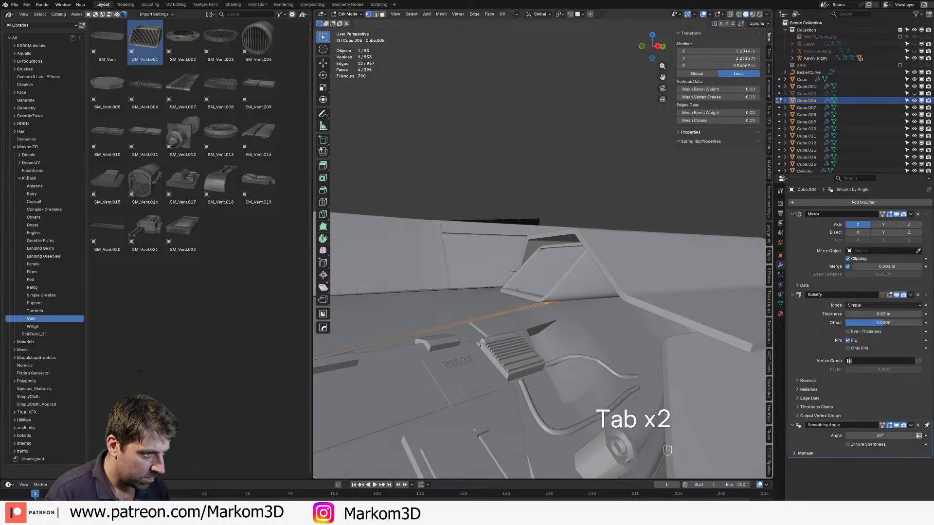
pyautogui.press('z')
pyautogui.press('1')
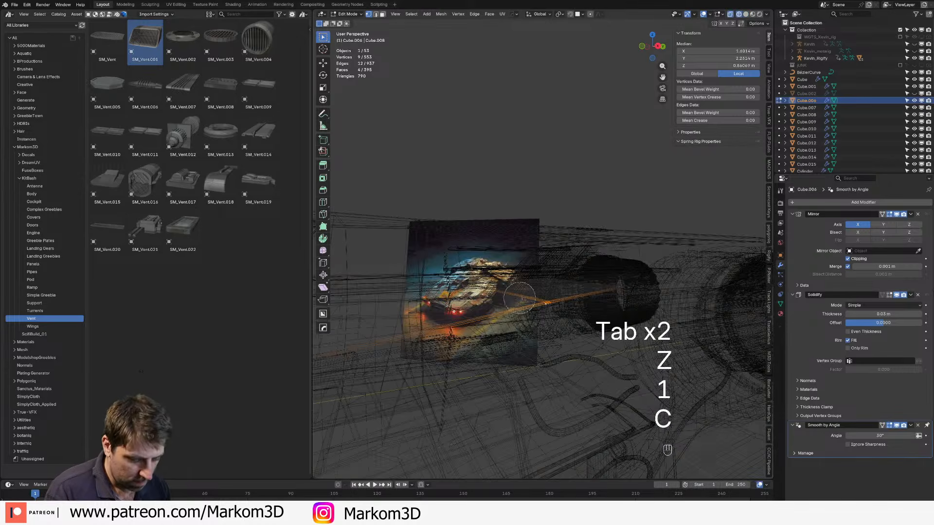
pyautogui.moveTo(506, 261); pyautogui.dragTo(624, 261)
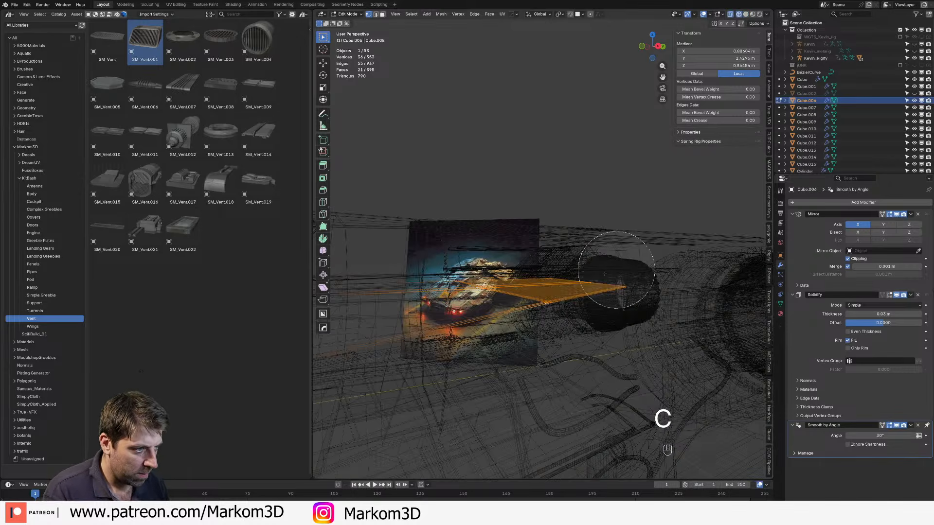
pyautogui.rightClick(612, 264)
pyautogui.press('z')
pyautogui.click(586, 287)
pyautogui.moveTo(586, 287); pyautogui.dragTo(667, 379, button='middle')
pyautogui.press('g')
pyautogui.press('z')
pyautogui.click(608, 291)
pyautogui.press('Tab')
pyautogui.scroll(-8, 681, 381)
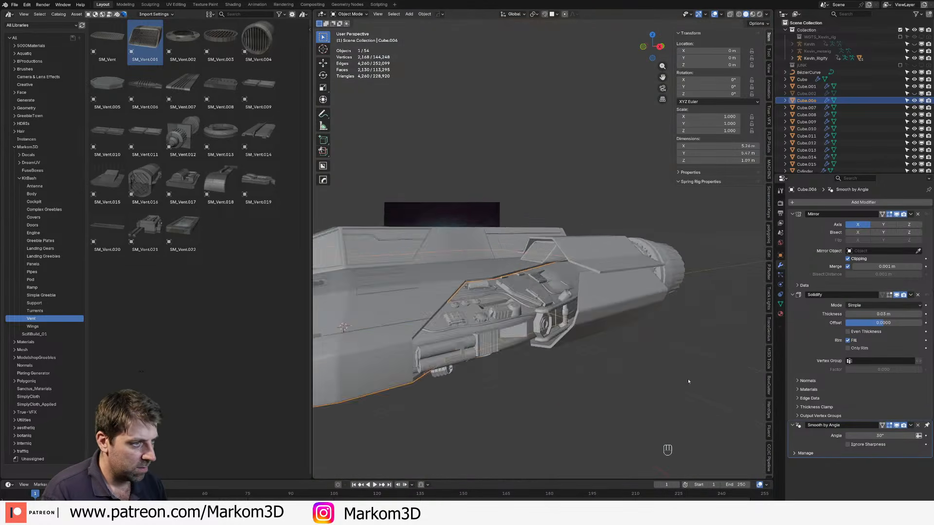
# Step: Examine how the adjusted hull edge and the vent fit around the engine housing in different shading modes
pyautogui.click(577, 377)
pyautogui.moveTo(577, 377); pyautogui.dragTo(579, 423, button='middle')
pyautogui.scroll(3, 591, 396)
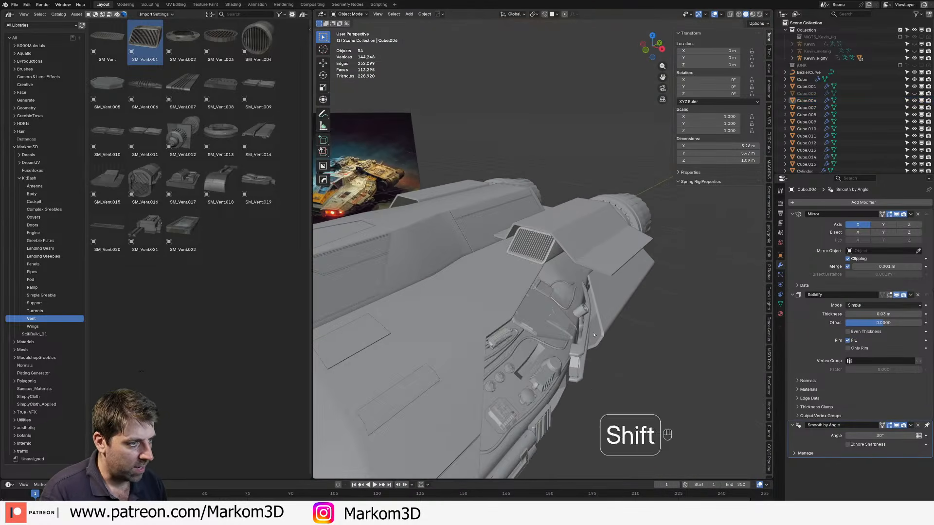
pyautogui.moveTo(700, 341)
pyautogui.mouseDown(button='middle')
pyautogui.moveTo(647, 316)
pyautogui.moveTo(740, 305)
pyautogui.mouseUp(button='middle')
pyautogui.press('z')
pyautogui.click(623, 315)
pyautogui.press('z')
pyautogui.click(649, 313)
# Step: In wireframe right view, extrude the vent's back face about 0.5 m rearward into the engine housing
pyautogui.click(462, 306)
pyautogui.moveTo(461, 305); pyautogui.dragTo(590, 311, button='middle')
pyautogui.press('z')
pyautogui.click(556, 300)
pyautogui.press('Tab')
pyautogui.press('3')
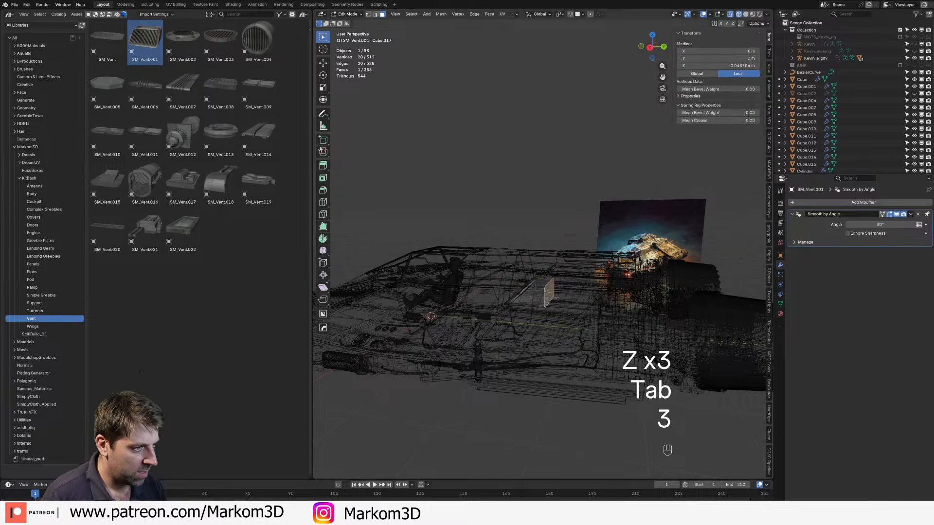
pyautogui.press('KP_3')
pyautogui.press('KP_1')
pyautogui.press('KP_3')
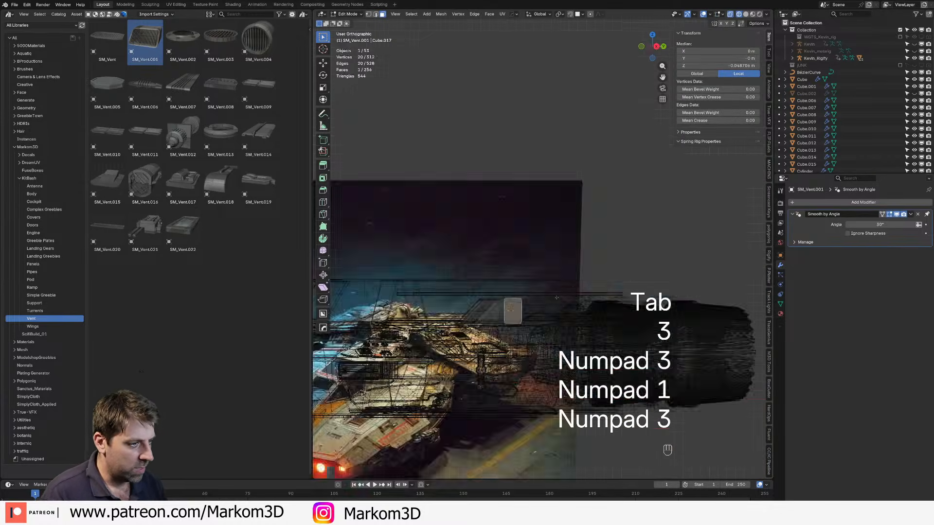
pyautogui.keyDown('shift'); pyautogui.moveTo(340, 257); pyautogui.dragTo(524, 316, button='middle'); pyautogui.keyUp('shift')
pyautogui.press('e')
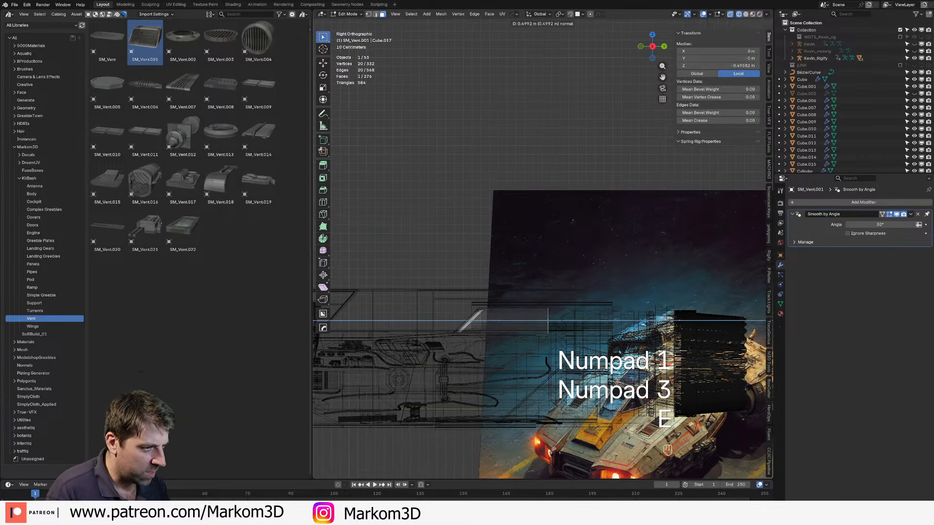
pyautogui.click(548, 320)
# Step: Try to curve the vent's rear extension downward with the Spin tool and extrude its end further
pyautogui.keyDown('shift'); pyautogui.moveTo(550, 340); pyautogui.dragTo(537, 313, button='middle'); pyautogui.keyUp('shift')
pyautogui.scroll(7, 540, 359)
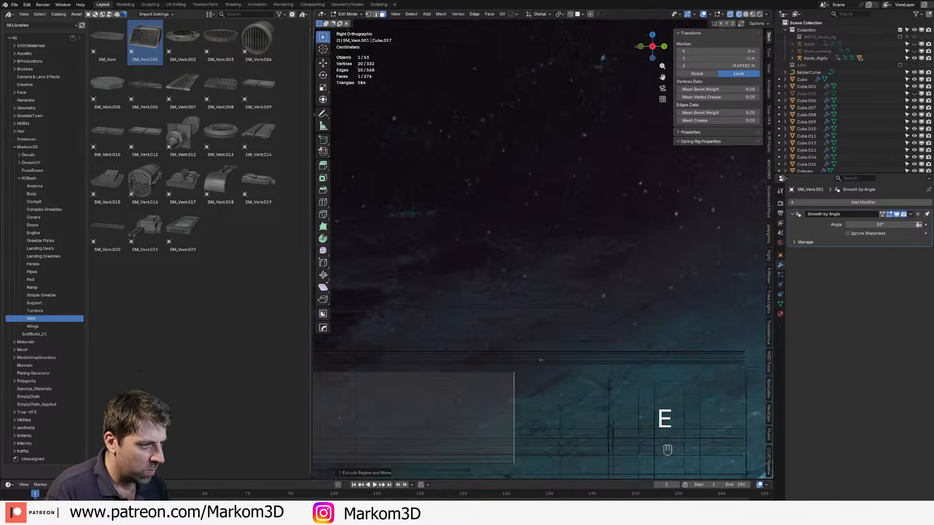
pyautogui.scroll(1, 540, 360)
pyautogui.keyDown('shift'); pyautogui.moveTo(541, 360); pyautogui.dragTo(564, 163, button='middle'); pyautogui.keyUp('shift')
pyautogui.moveTo(312, 299); pyautogui.dragTo(137, 307)
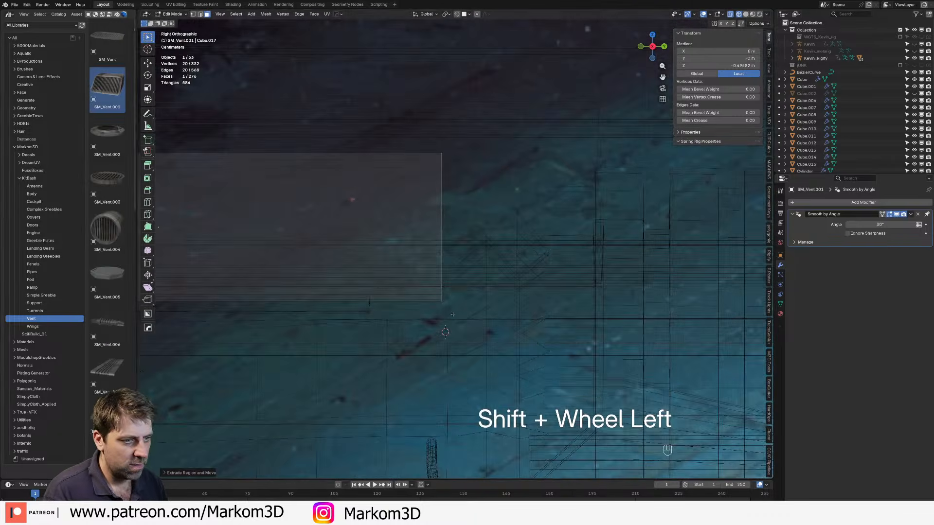
pyautogui.keyDown('shift'); pyautogui.scroll(-2, 443, 292); pyautogui.keyUp('shift')
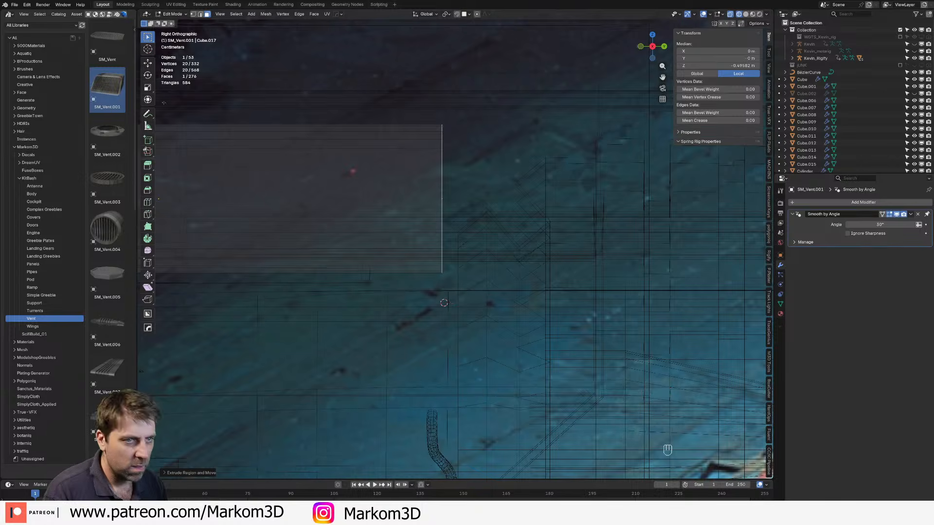
pyautogui.click(148, 239)
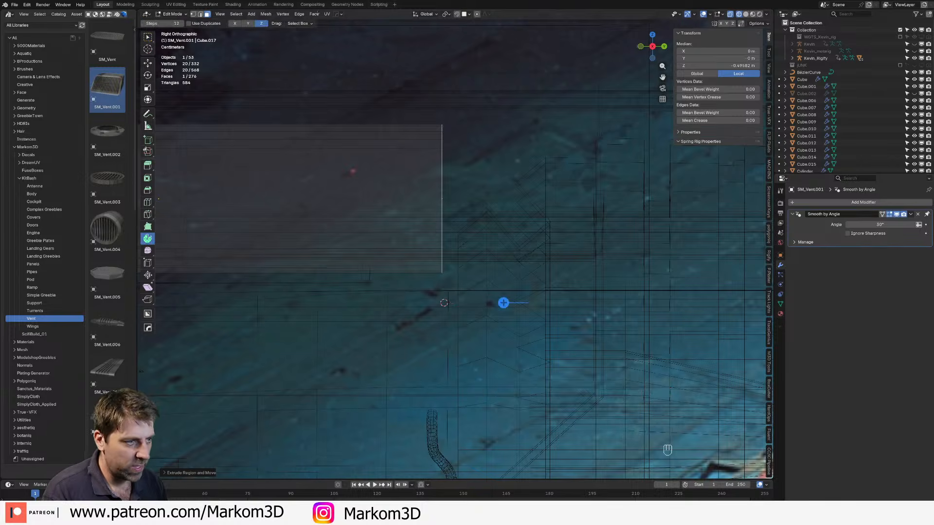
pyautogui.moveTo(503, 243); pyautogui.dragTo(524, 274)
pyautogui.keyDown('shift'); pyautogui.moveTo(595, 295); pyautogui.dragTo(393, 238, button='middle'); pyautogui.keyUp('shift')
pyautogui.scroll(-3, 393, 238)
pyautogui.press('e')
pyautogui.click(599, 292)
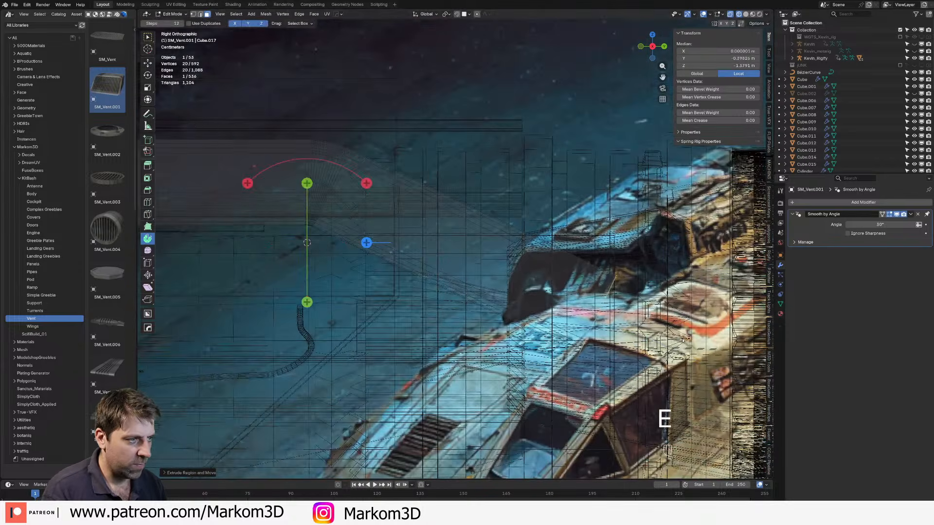
# Step: Check the curved vent extension in solid shading, then undo the end extrusion and the spin
pyautogui.press('z')
pyautogui.click(722, 338)
pyautogui.scroll(-4, 592, 360)
pyautogui.moveTo(591, 361); pyautogui.dragTo(475, 310, button='middle')
pyautogui.hotkey('ctrl', 'z')
pyautogui.hotkey('ctrl', 'z')
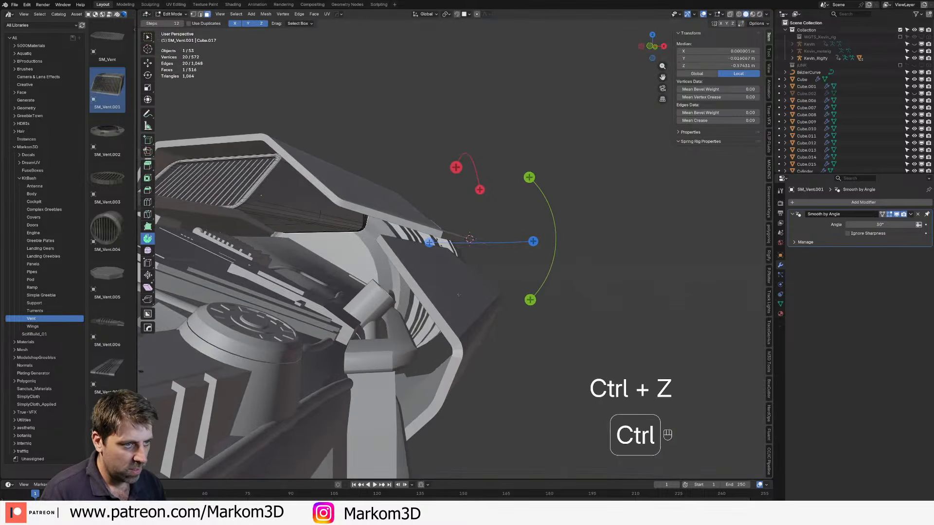
# Step: Shorten the vent's rear extension by moving its back face forward along Y to about -0.254 m local Z
pyautogui.press('g')
pyautogui.press('y')
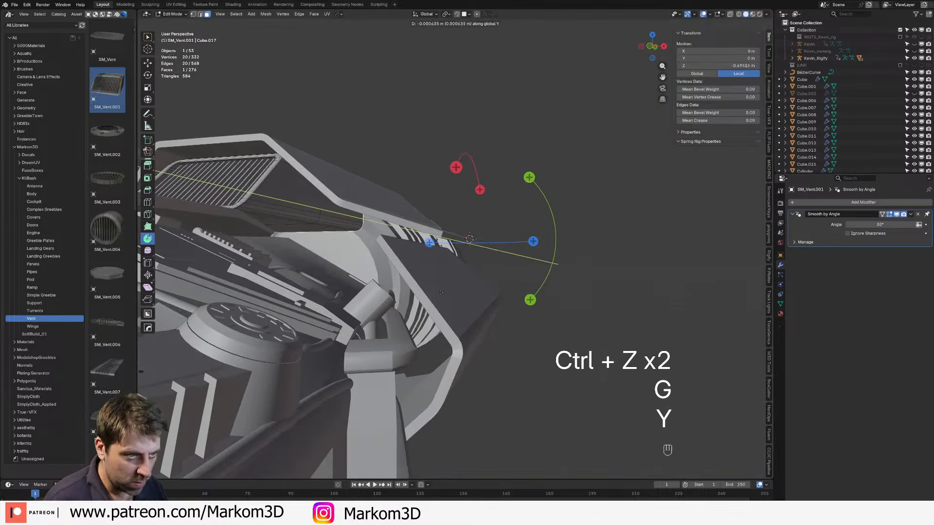
pyautogui.click(417, 294)
# Step: In right view, spin the vent's back face downward around a newly placed 3D cursor and extrude its end deeper into the housing
pyautogui.press('KP_3')
pyautogui.press('z')
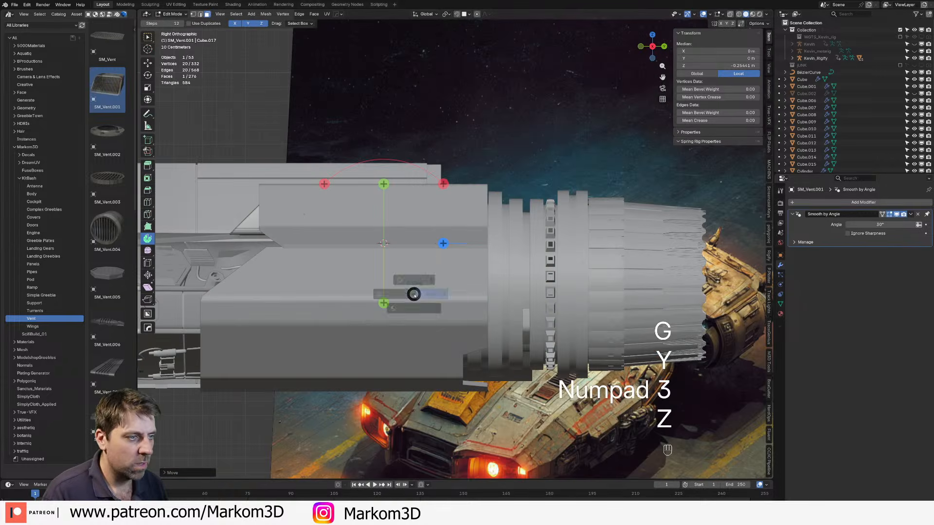
pyautogui.click(380, 295)
pyautogui.keyDown('shift'); pyautogui.moveTo(287, 240); pyautogui.dragTo(342, 240, button='middle'); pyautogui.keyUp('shift')
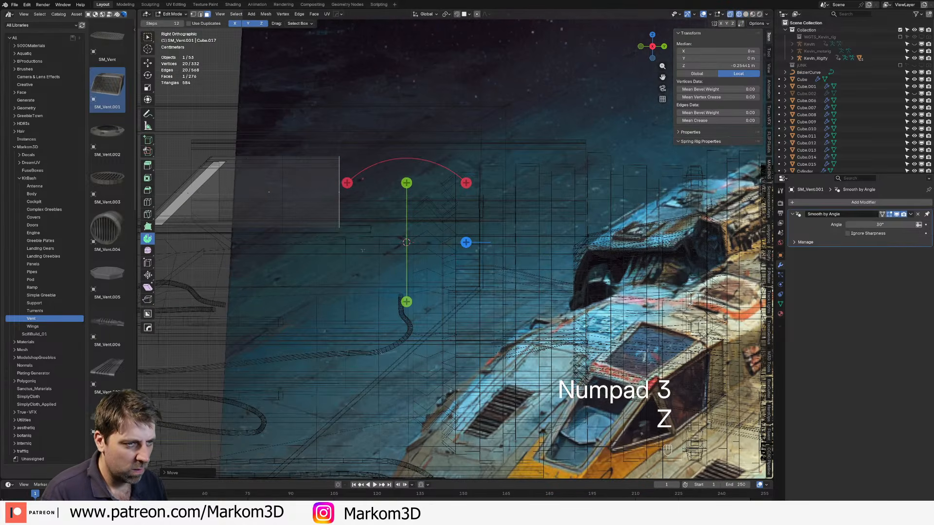
pyautogui.keyDown('shift'); pyautogui.rightClick(339, 239); pyautogui.keyUp('shift')
pyautogui.moveTo(398, 179); pyautogui.dragTo(414, 207)
pyautogui.press('e')
pyautogui.press('z')
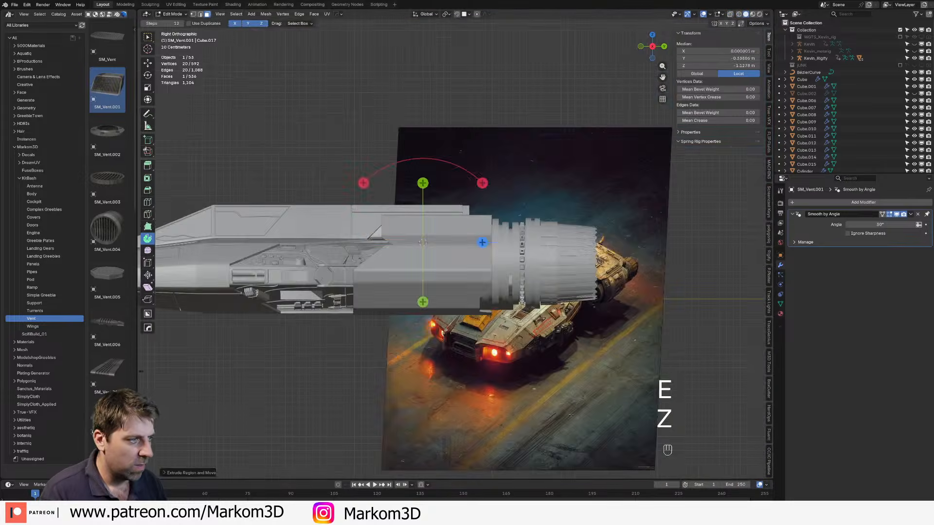
pyautogui.press('Tab')
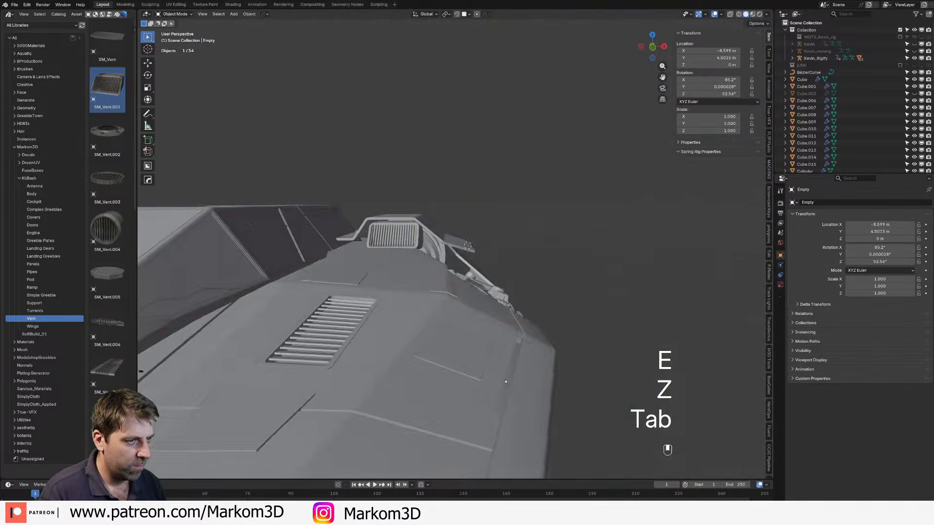
# Step: Look over the gap beneath the vent and browse the kitbash categories from Support to Greeble Plates for a part to fill it
pyautogui.moveTo(505, 382); pyautogui.dragTo(481, 396, button='middle')
pyautogui.scroll(4, 454, 354)
pyautogui.keyDown('shift'); pyautogui.moveTo(454, 353); pyautogui.dragTo(475, 260, button='middle'); pyautogui.keyUp('shift')
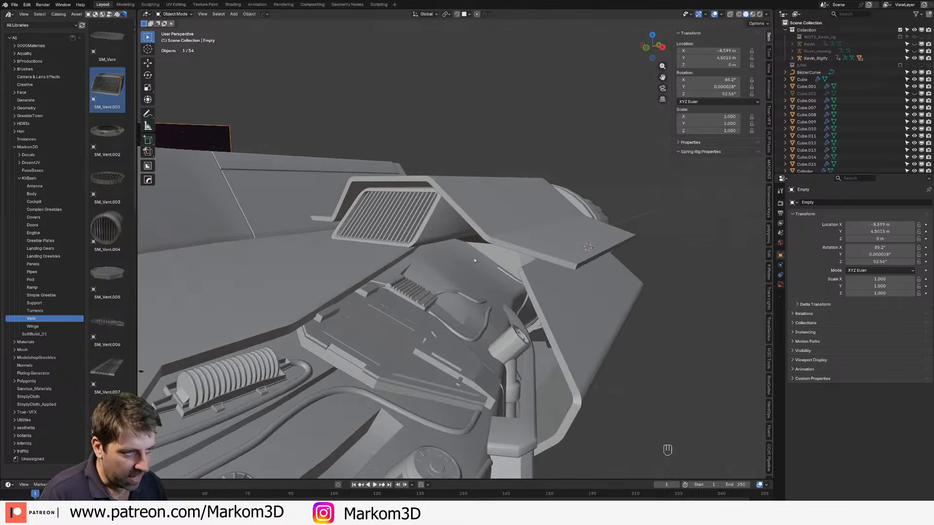
pyautogui.moveTo(137, 219); pyautogui.dragTo(285, 292)
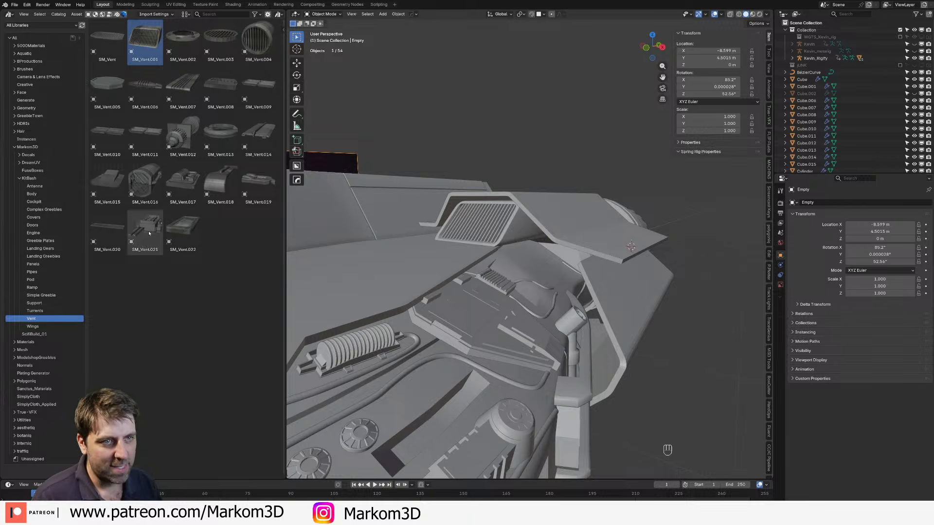
pyautogui.click(43, 303)
pyautogui.click(43, 287)
pyautogui.click(43, 302)
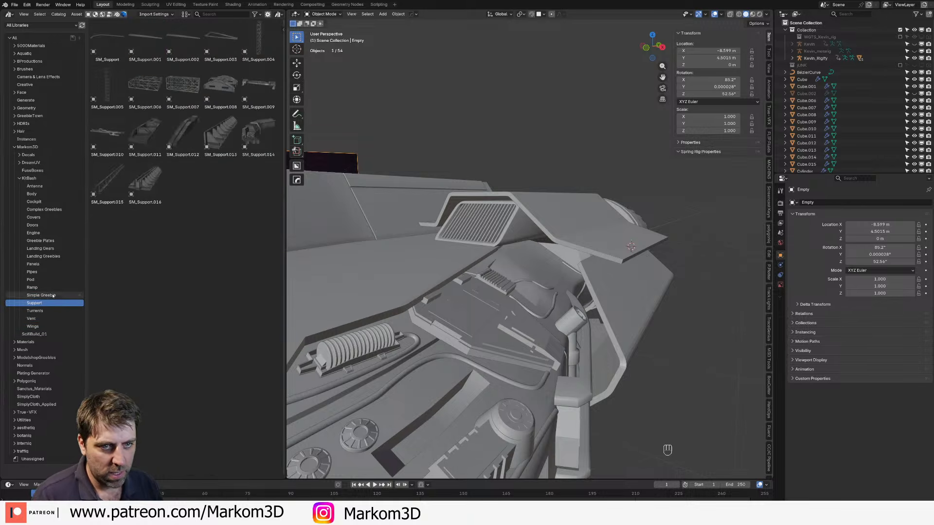
pyautogui.click(44, 195)
pyautogui.click(45, 202)
pyautogui.click(48, 209)
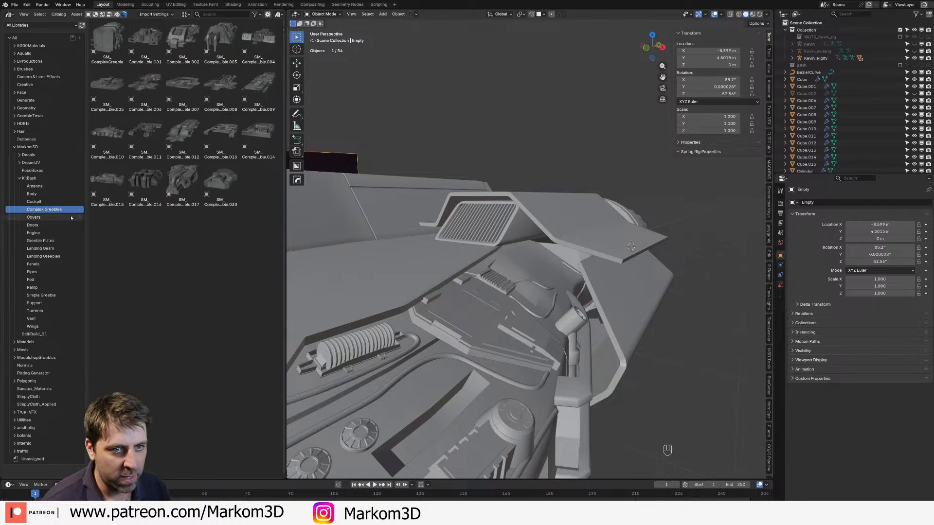
pyautogui.click(68, 217)
pyautogui.click(57, 226)
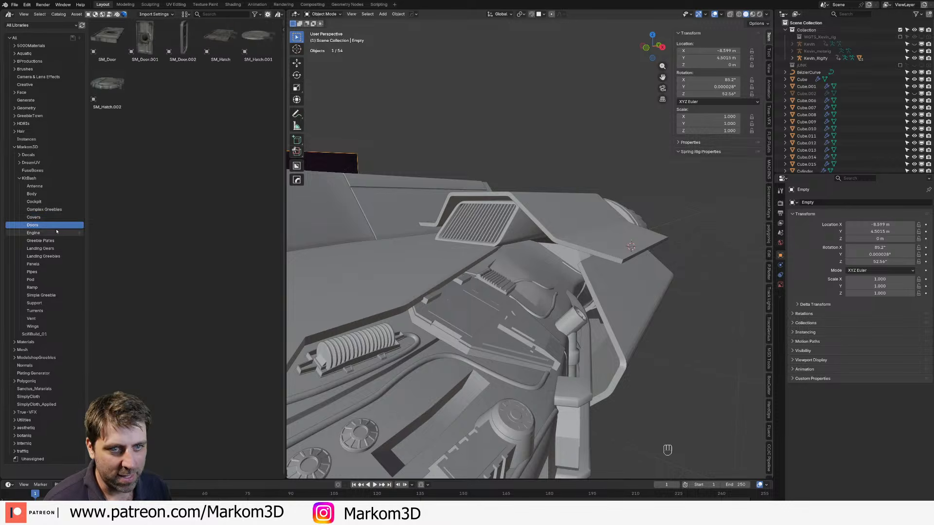
pyautogui.click(57, 231)
pyautogui.click(47, 241)
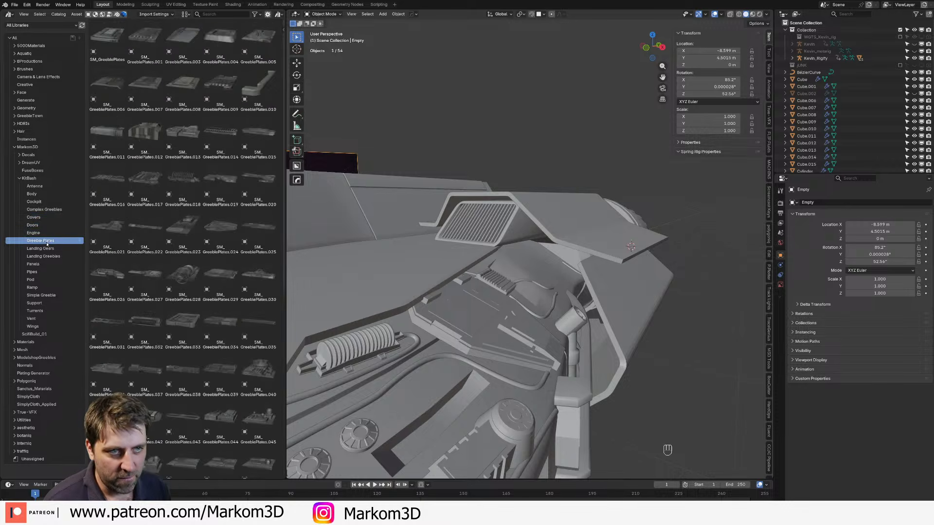
# Step: Add SM_SimpleGreeble from the Simple Greeble category to the hull below the vent and rotate it about its local Z axis
pyautogui.click(41, 295)
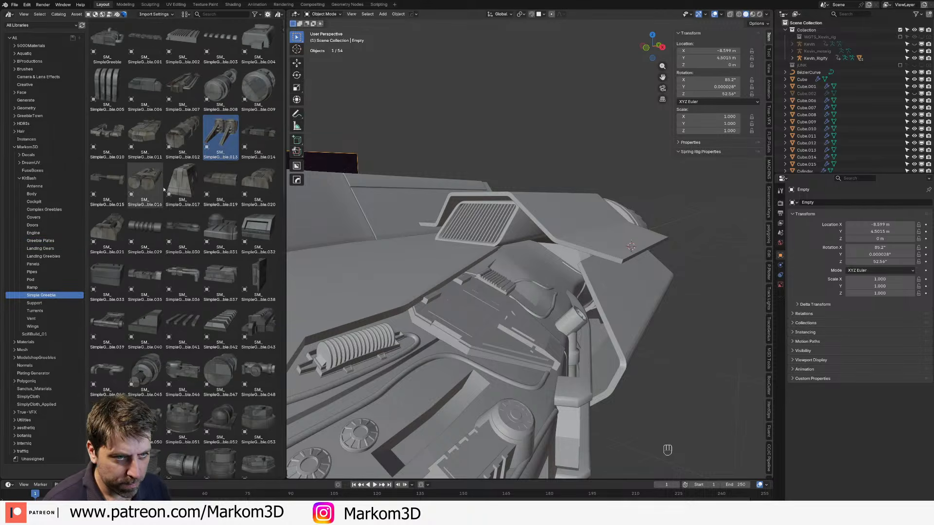
pyautogui.click(177, 97)
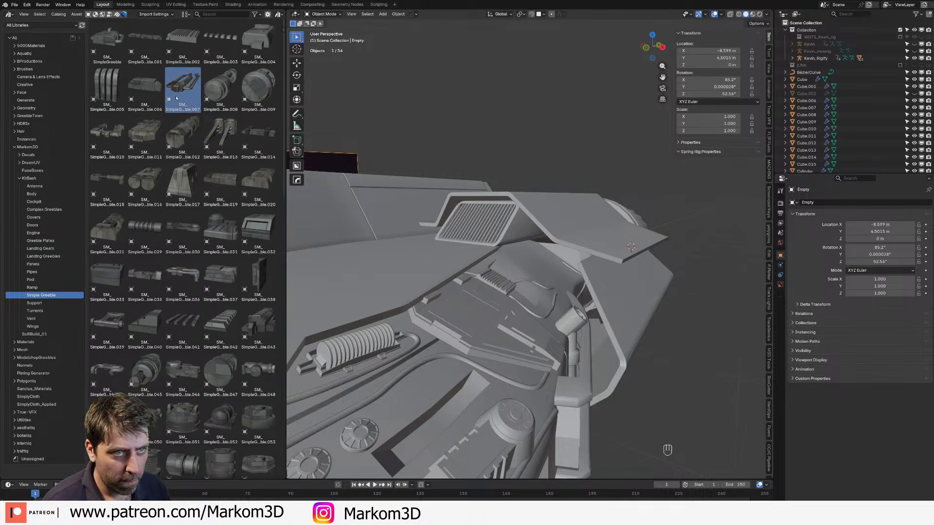
pyautogui.moveTo(107, 42); pyautogui.dragTo(539, 262)
pyautogui.press('r')
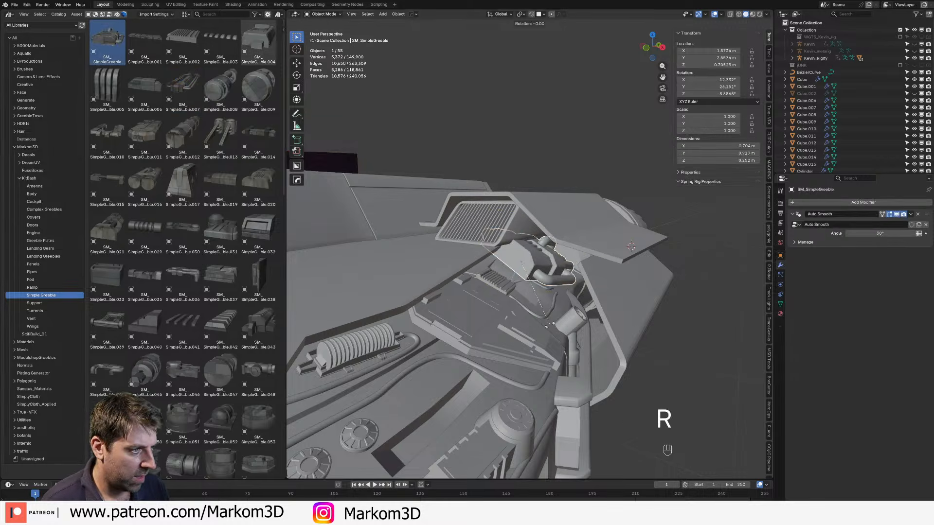
pyautogui.press('z')
pyautogui.press('z')
pyautogui.click(566, 318)
# Step: Move the greeble into the gap under the engine housing cover and scale it uniformly to about 0.822
pyautogui.press('s')
pyautogui.click(545, 290)
pyautogui.press('g')
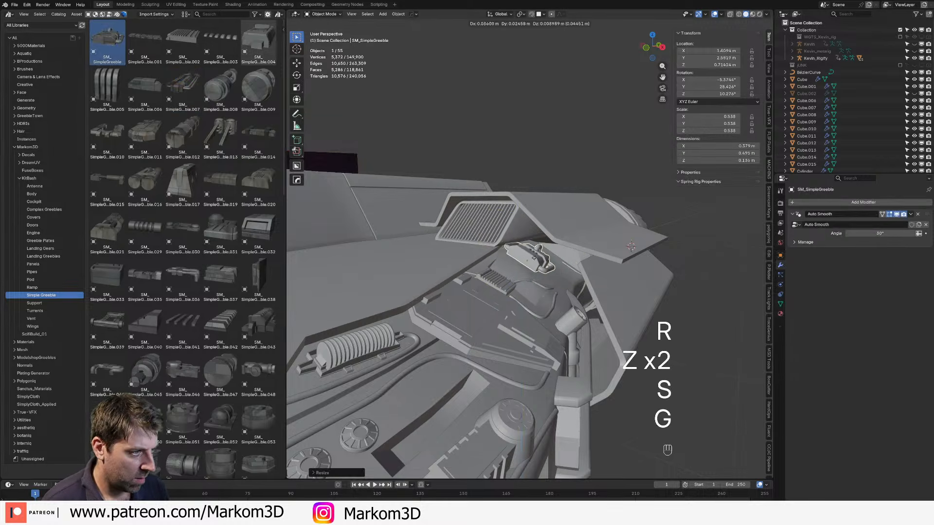
pyautogui.click(545, 263)
pyautogui.press('s')
pyautogui.click(568, 286)
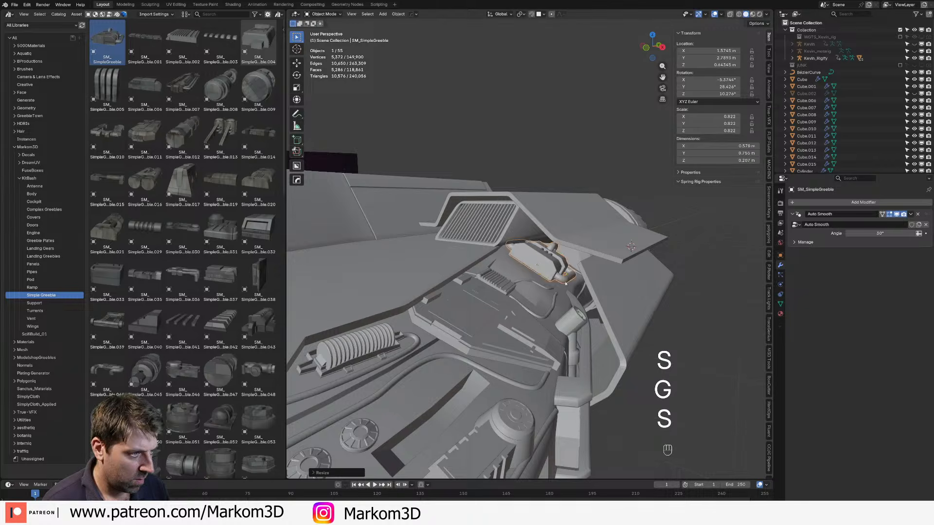
# Step: Adjust the first greeble's rotation about its local Z axis under the engine housing cover
pyautogui.moveTo(567, 288); pyautogui.dragTo(558, 308, button='middle')
pyautogui.scroll(4, 541, 296)
pyautogui.press('r')
pyautogui.press('z')
pyautogui.press('z')
pyautogui.click(666, 49)
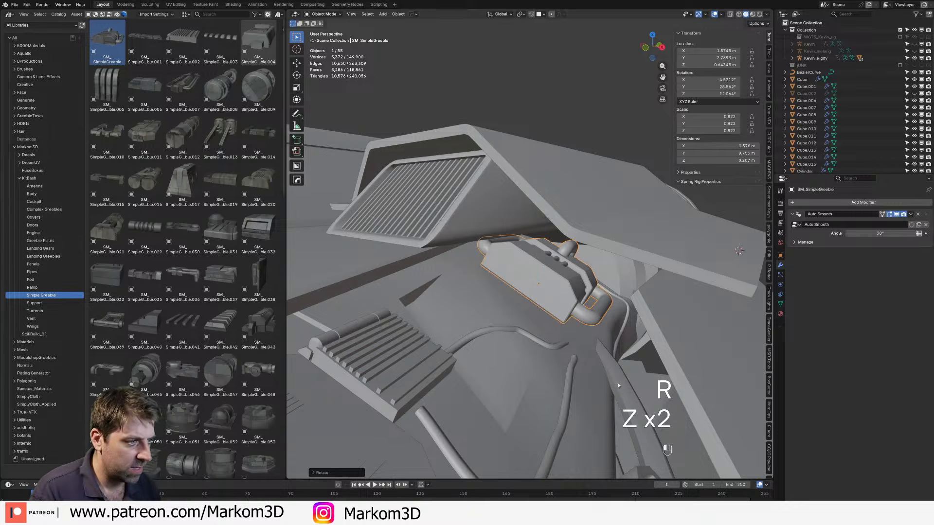
# Step: Add SM_SimpleGreeble.036 to the hull below the vent and rotate it about its local Z axis
pyautogui.click(182, 279)
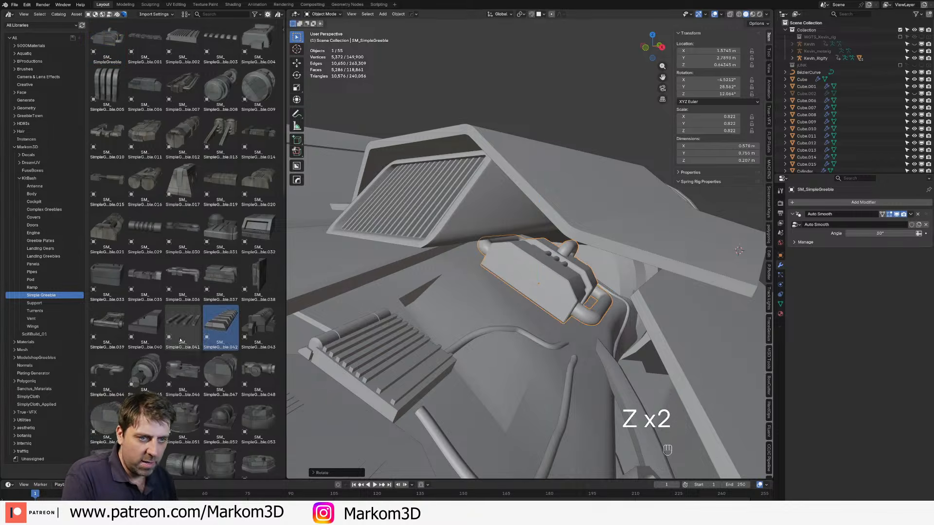
pyautogui.moveTo(182, 278); pyautogui.dragTo(514, 302)
pyautogui.moveTo(556, 340); pyautogui.dragTo(555, 340)
pyautogui.press('r')
pyautogui.press('z')
pyautogui.press('z')
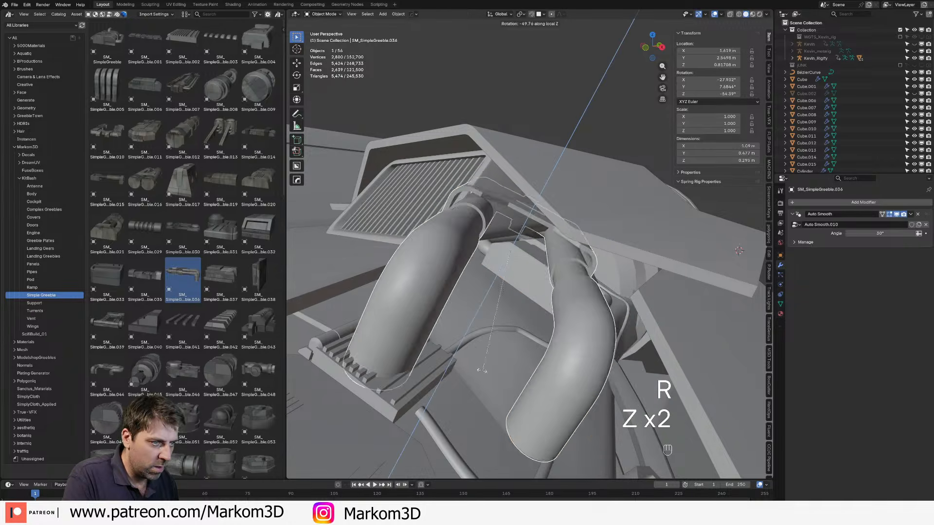
pyautogui.click(528, 270)
# Step: Scale the pipe greeble uniformly to about 0.461 and move it against the first greeble so its pipes run into the hull
pyautogui.press('g')
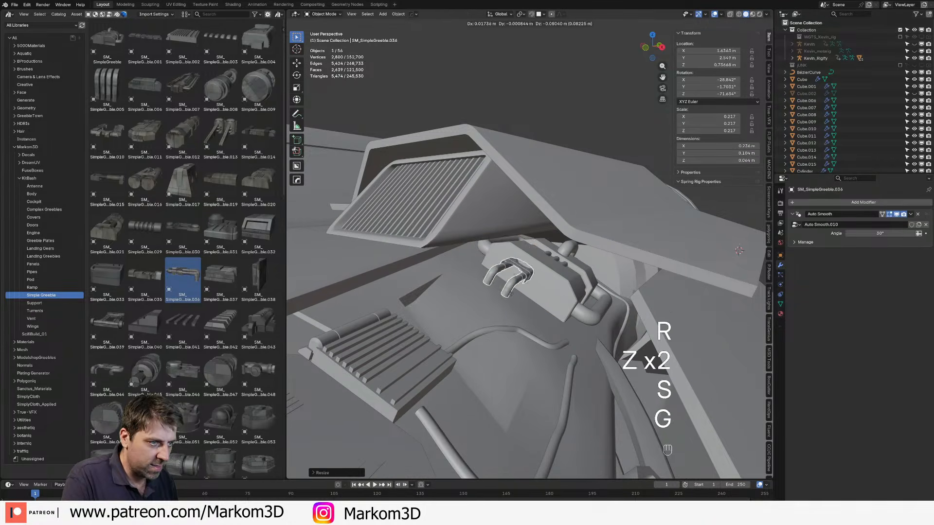
pyautogui.click(501, 313)
pyautogui.press('s')
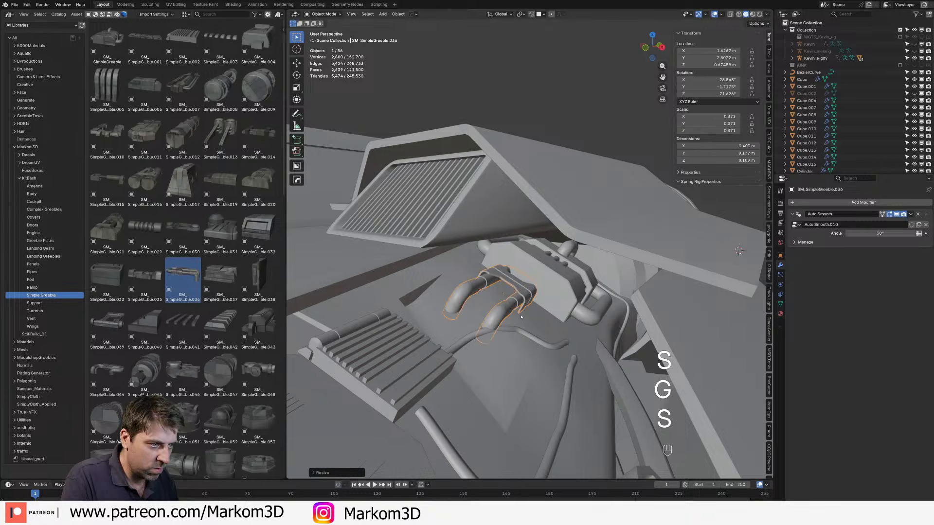
pyautogui.press('s')
pyautogui.press('g')
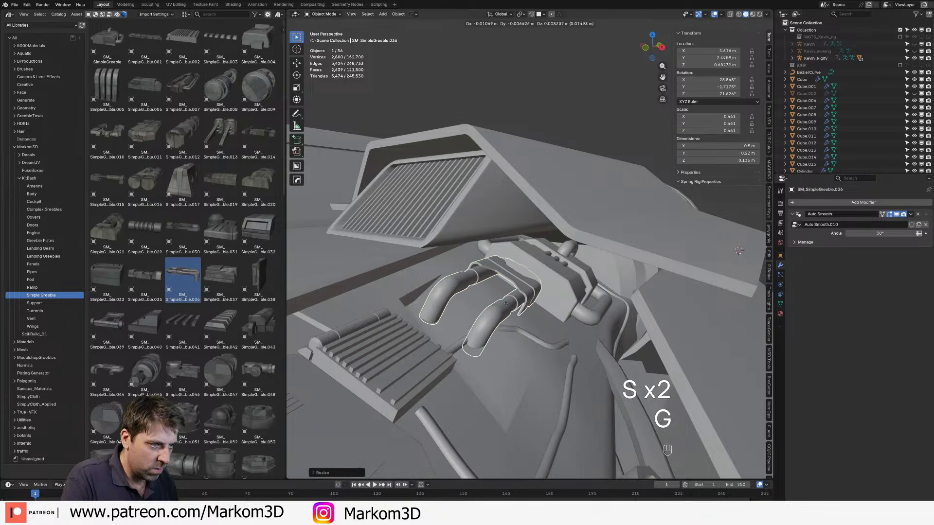
pyautogui.press('ctrl')
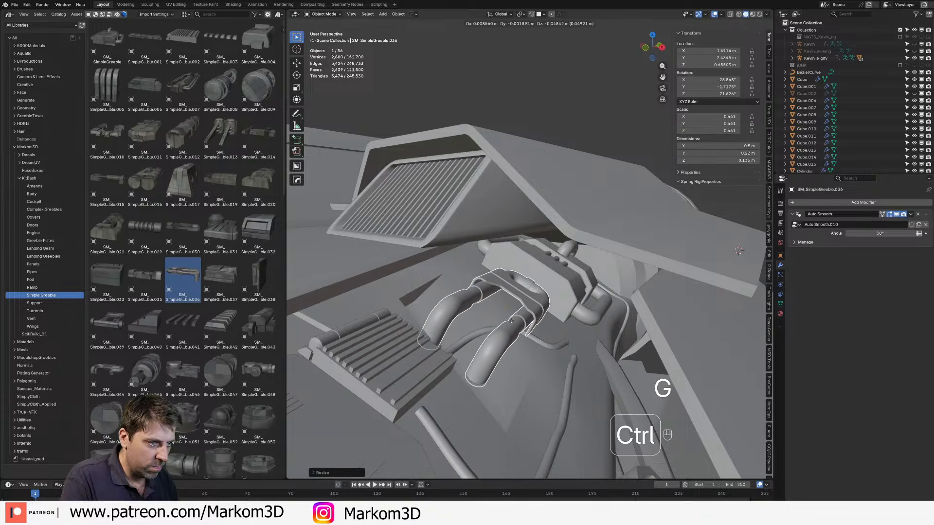
pyautogui.click(511, 320)
pyautogui.moveTo(511, 320); pyautogui.dragTo(552, 353, button='middle')
pyautogui.click(552, 353)
# Step: Copy the hull's Mat_Grey material to the two greebles below the vent
pyautogui.scroll(4, 552, 352)
pyautogui.press('shift')
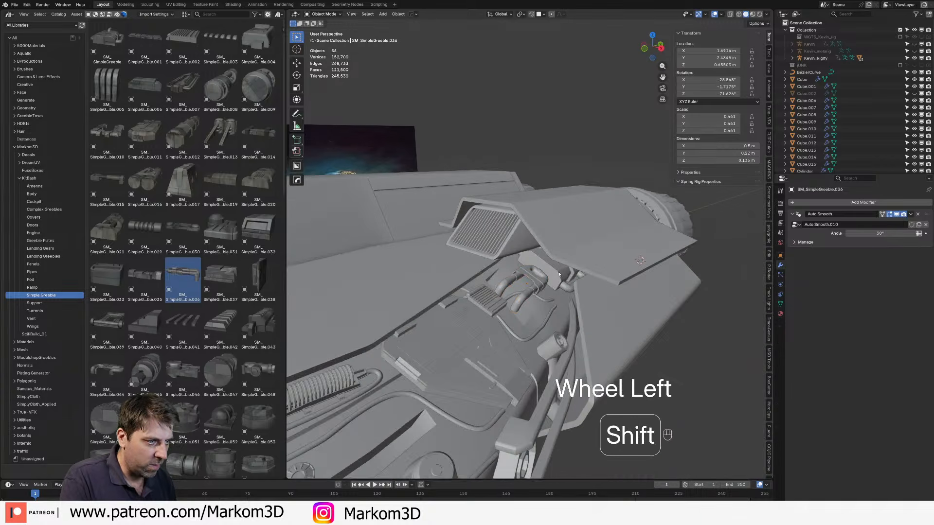
pyautogui.keyDown('shift'); pyautogui.click(544, 289); pyautogui.keyUp('shift')
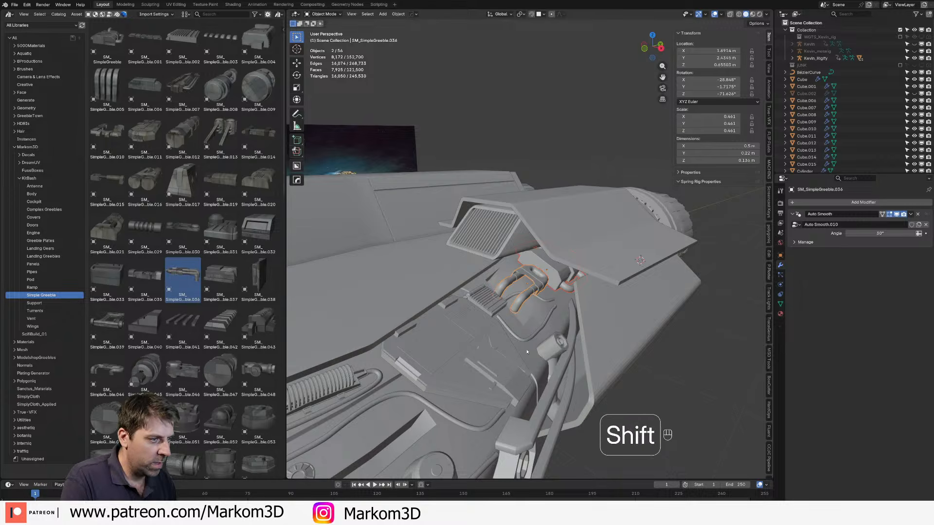
pyautogui.keyDown('shift'); pyautogui.click(522, 347); pyautogui.keyUp('shift')
pyautogui.click(780, 314)
pyautogui.click(927, 219)
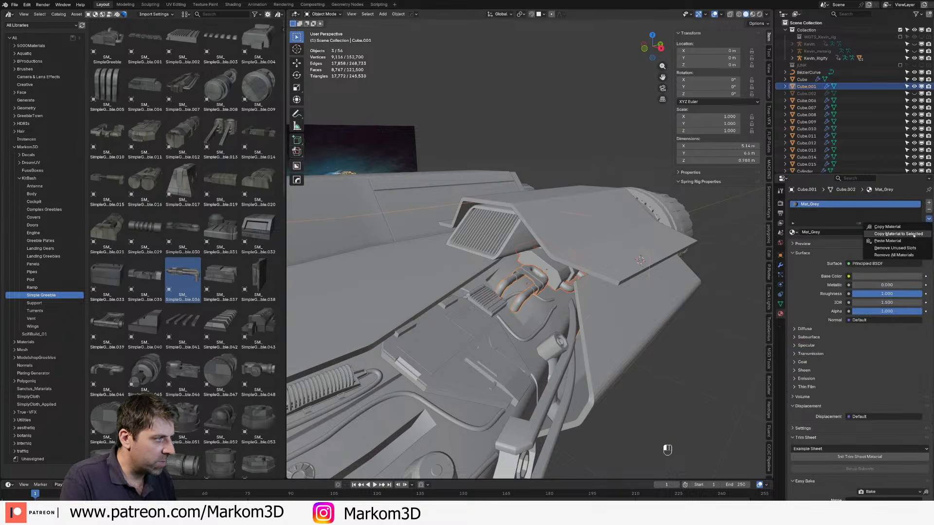
pyautogui.click(908, 232)
pyautogui.click(928, 219)
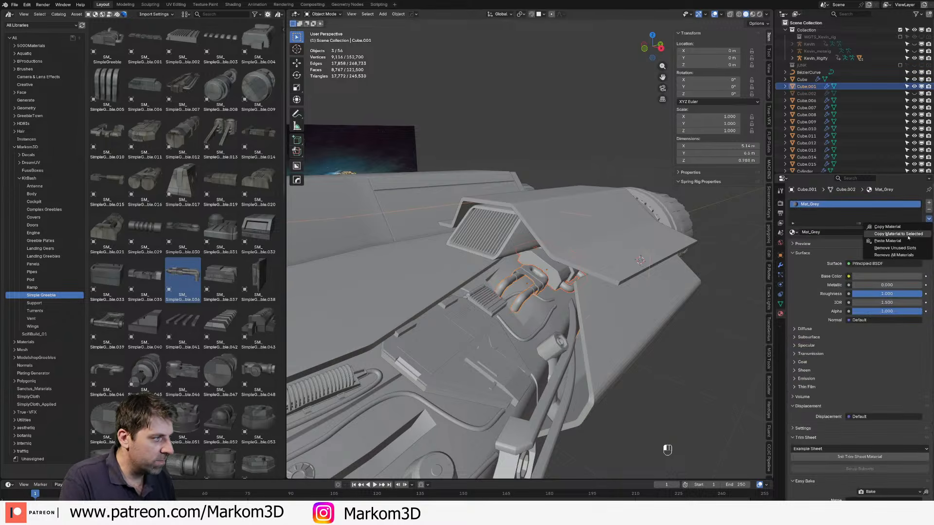
pyautogui.click(906, 235)
pyautogui.click(693, 304)
# Step: Show the model in rendered shading and inspect the opening between the housing panels in front of the engine
pyautogui.moveTo(622, 287)
pyautogui.keyDown('ctrl'); pyautogui.mouseDown(button='middle')
pyautogui.moveTo(605, 320)
pyautogui.moveTo(639, 331)
pyautogui.moveTo(633, 335)
pyautogui.moveTo(519, 328)
pyautogui.moveTo(473, 336)
pyautogui.moveTo(479, 308)
pyautogui.moveTo(435, 297)
pyautogui.mouseUp(button='middle'); pyautogui.keyUp('ctrl')
pyautogui.click(759, 15)
pyautogui.scroll(-3, 638, 324)
pyautogui.scroll(3, 521, 329)
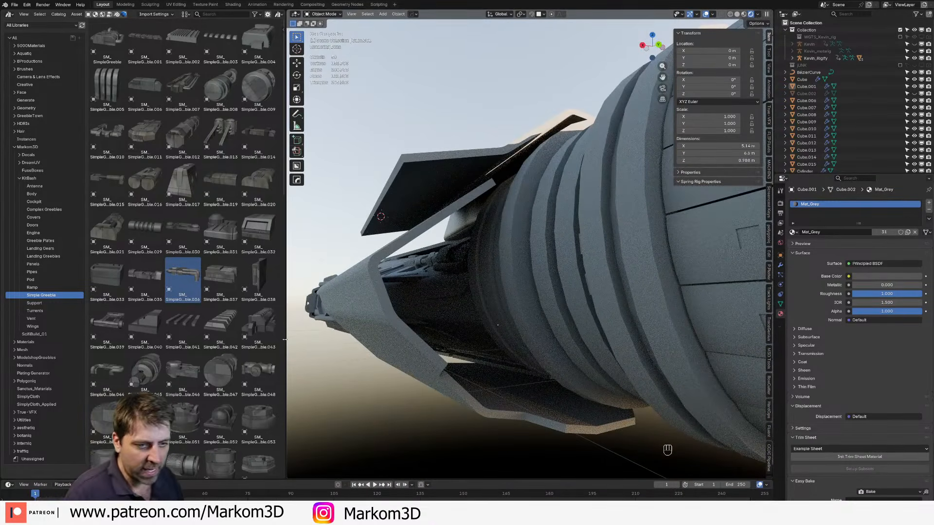
# Step: Add SM_SimpleGreeble.043 inside the engine housing opening, rotate it 90° about its local Z axis and scale it up to fill the opening
pyautogui.moveTo(270, 333); pyautogui.dragTo(448, 308)
pyautogui.press('r')
pyautogui.press('z')
pyautogui.press('z')
pyautogui.press('KP_9')
pyautogui.press('KP_0')
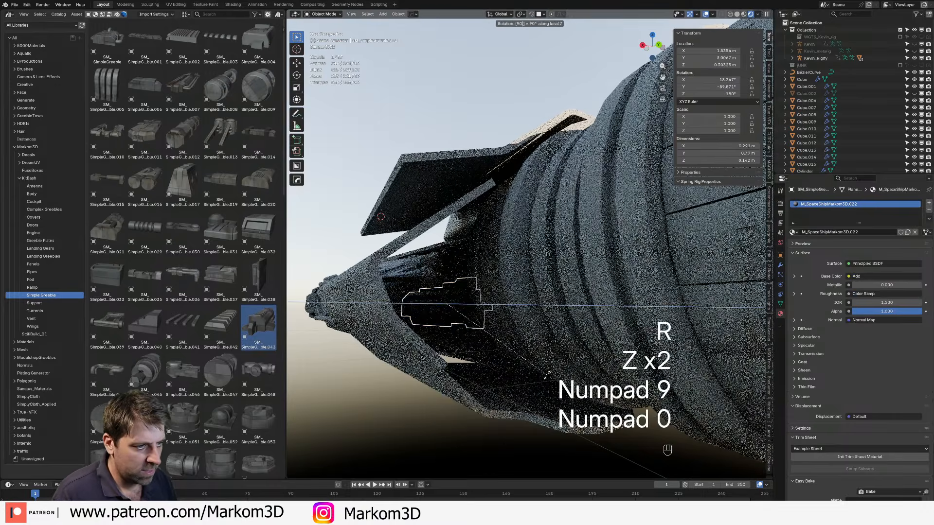
pyautogui.press('KP_Enter')
pyautogui.press('s')
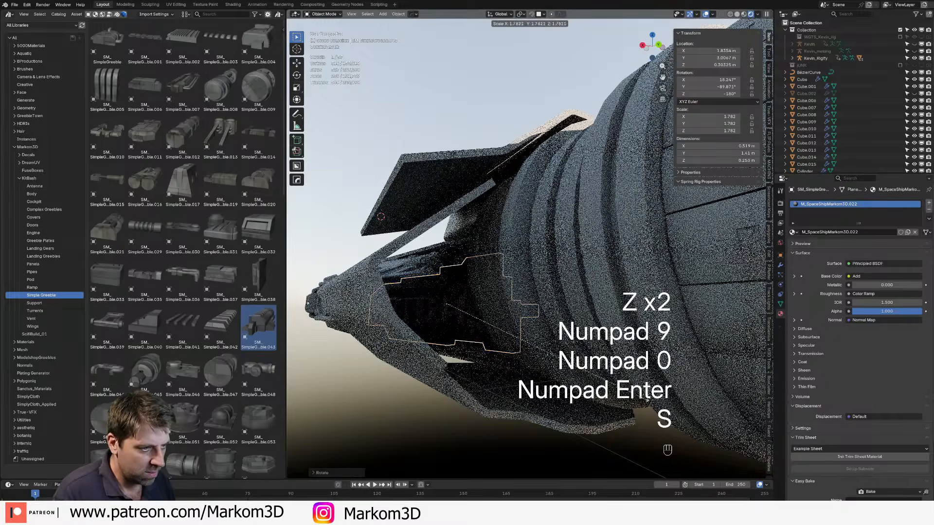
pyautogui.click(647, 399)
# Step: Copy Mat_Grey from the engine housing panel to the greeble in the opening and save the file
pyautogui.moveTo(505, 377); pyautogui.dragTo(666, 372, button='middle')
pyautogui.keyDown('shift'); pyautogui.click(695, 324); pyautogui.keyUp('shift')
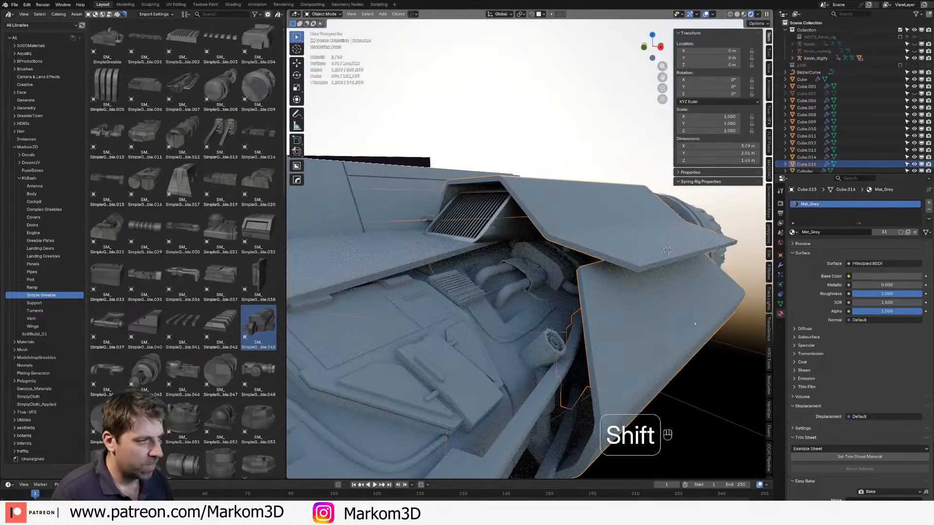
pyautogui.click(928, 218)
pyautogui.click(897, 234)
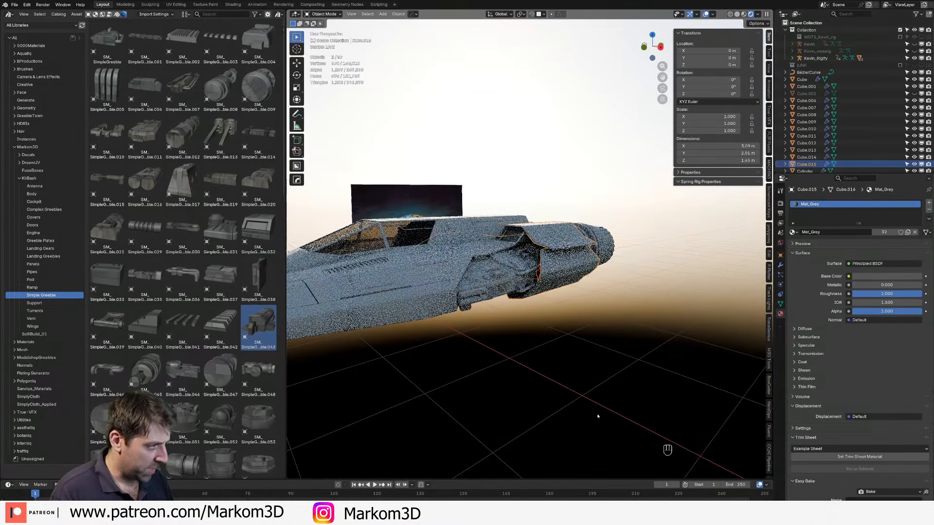
pyautogui.hotkey('ctrl', 's')
pyautogui.moveTo(569, 378); pyautogui.dragTo(519, 354, button='middle')
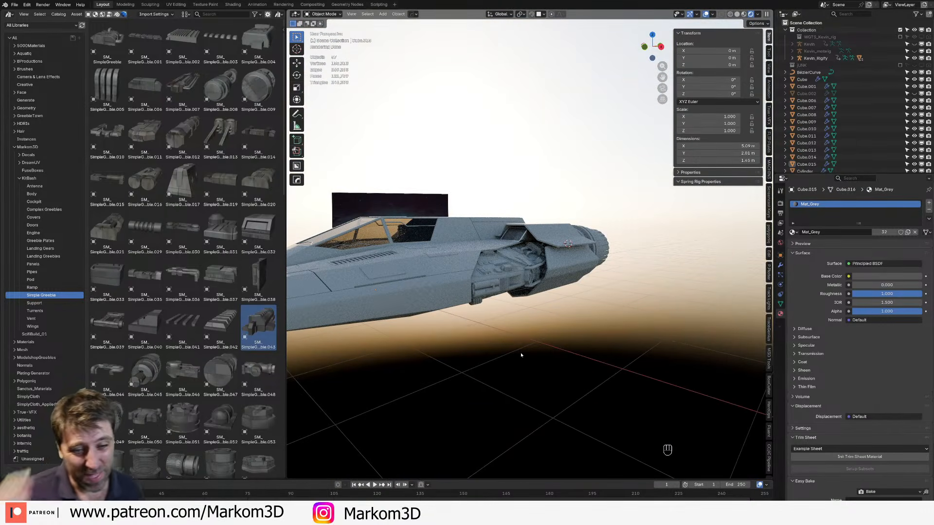
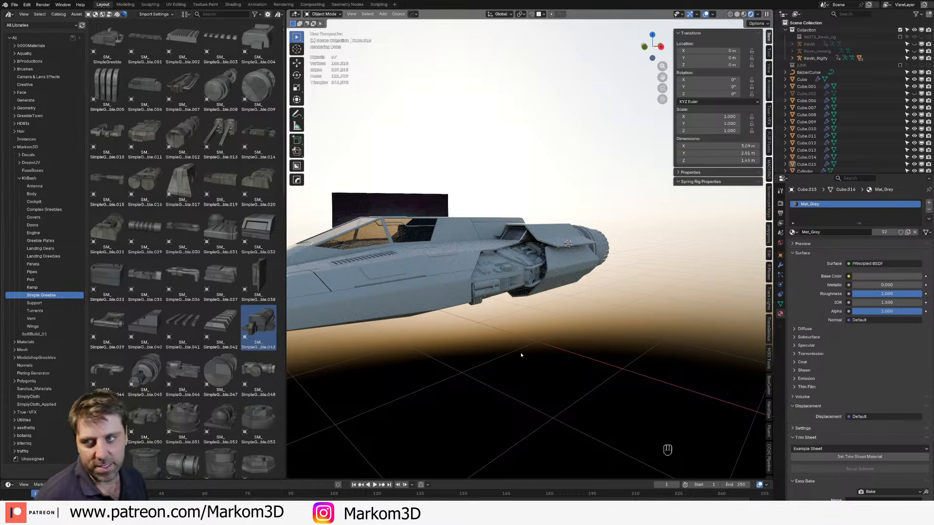
# Step: Copy Mat_Grey from the engine housing panel to the vent under the cover
pyautogui.moveTo(569, 336); pyautogui.dragTo(586, 367, button='middle')
pyautogui.scroll(5, 583, 362)
pyautogui.click(514, 242)
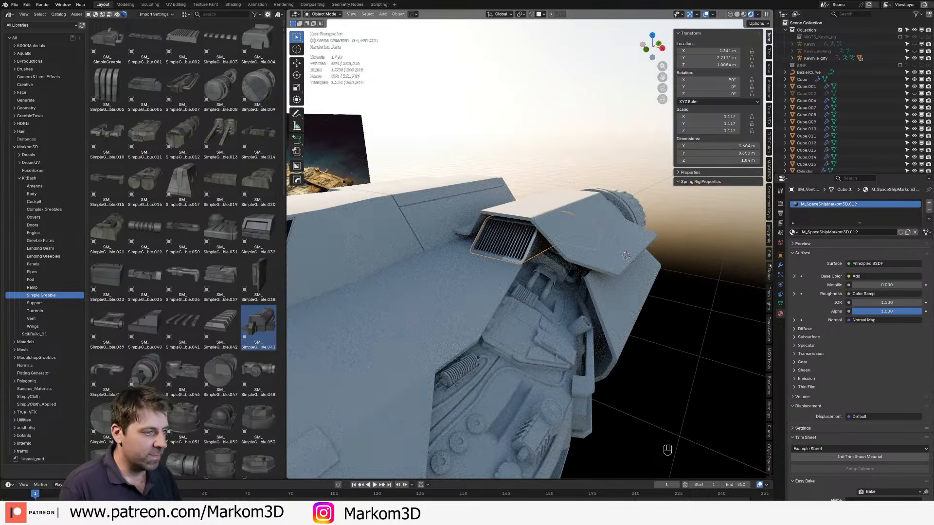
pyautogui.click(793, 233)
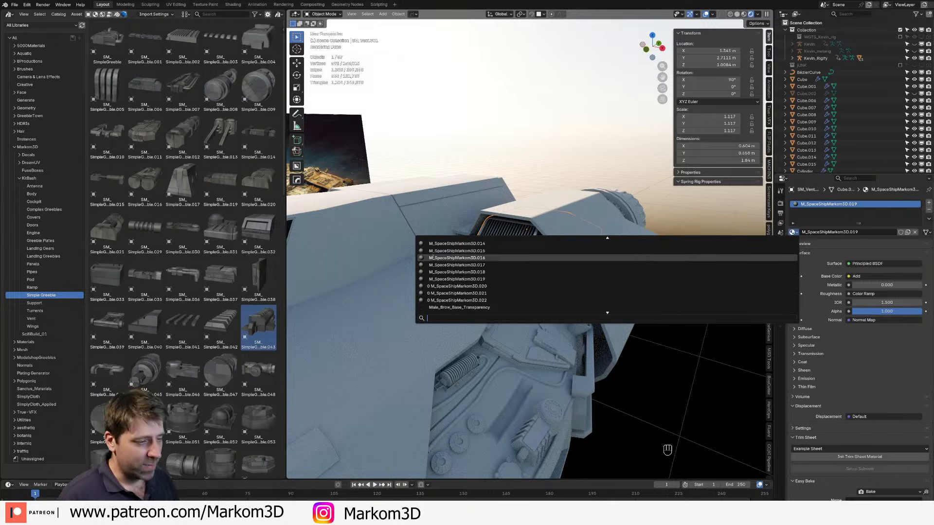
pyautogui.keyDown('shift'); pyautogui.click(593, 241); pyautogui.keyUp('shift')
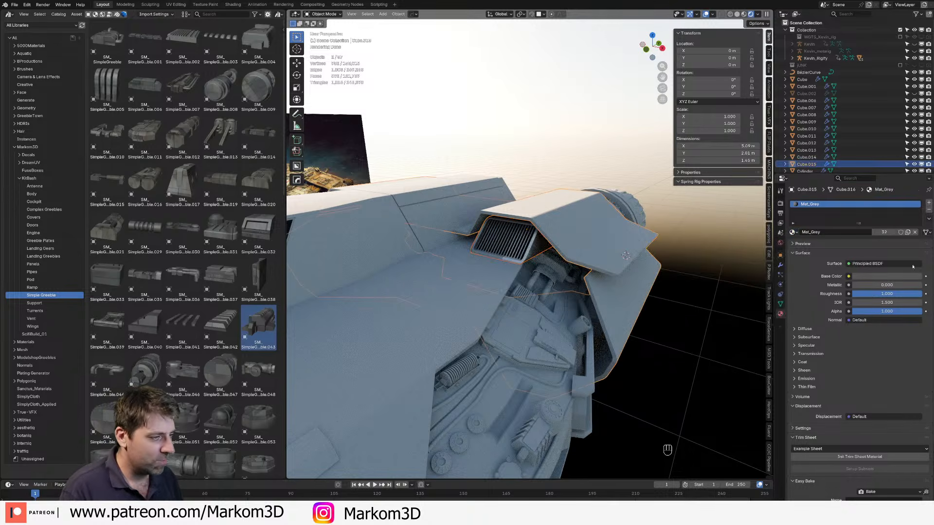
pyautogui.click(929, 219)
pyautogui.click(913, 236)
pyautogui.click(652, 384)
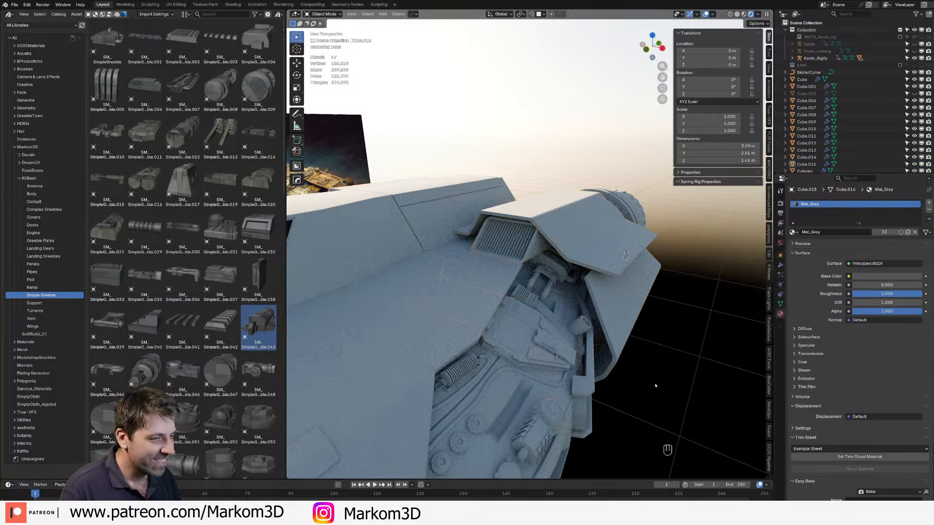
# Step: In the central raised hull section, select the rear edge vertices at the centerline in wireframe and move them along Z in solid shading
pyautogui.moveTo(654, 385); pyautogui.dragTo(514, 330, button='middle')
pyautogui.moveTo(517, 276); pyautogui.dragTo(552, 269, button='middle')
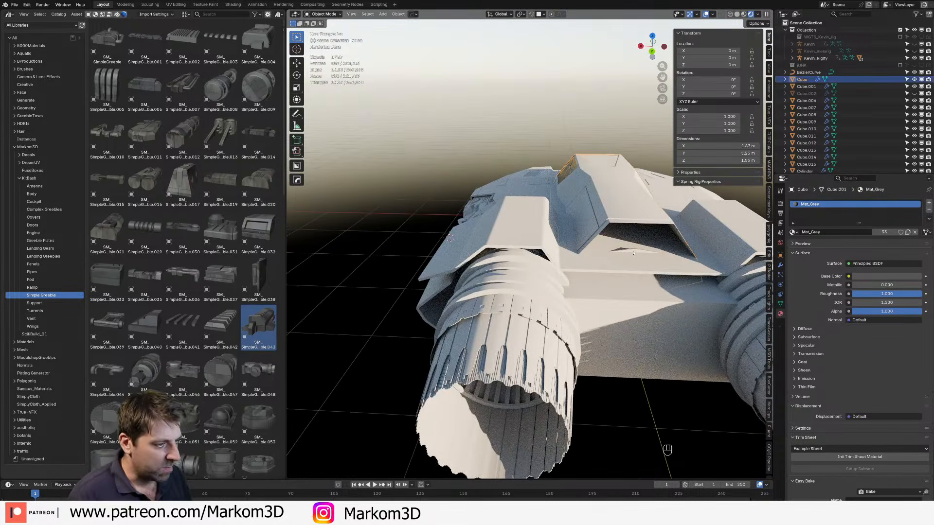
pyautogui.press('Tab')
pyautogui.press('1')
pyautogui.press('z')
pyautogui.click(579, 250)
pyautogui.press('a')
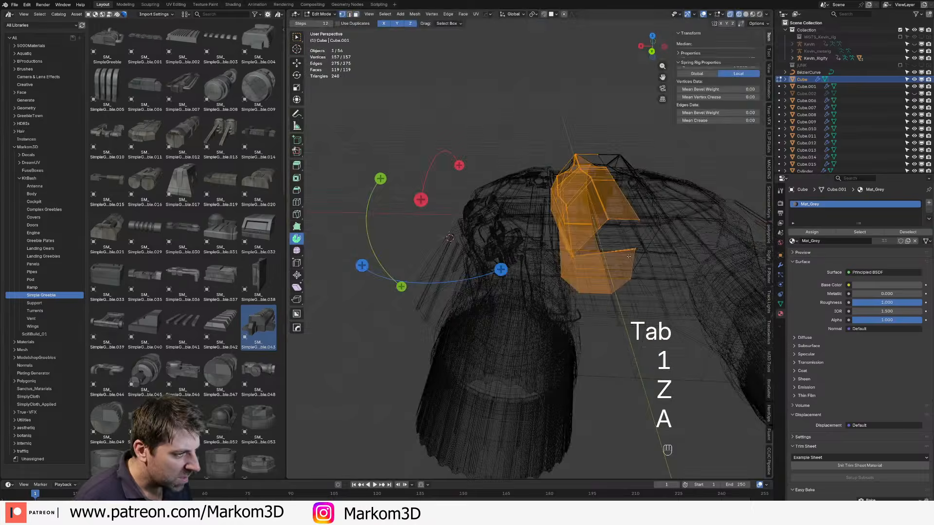
pyautogui.click(633, 252)
pyautogui.scroll(1, 633, 253)
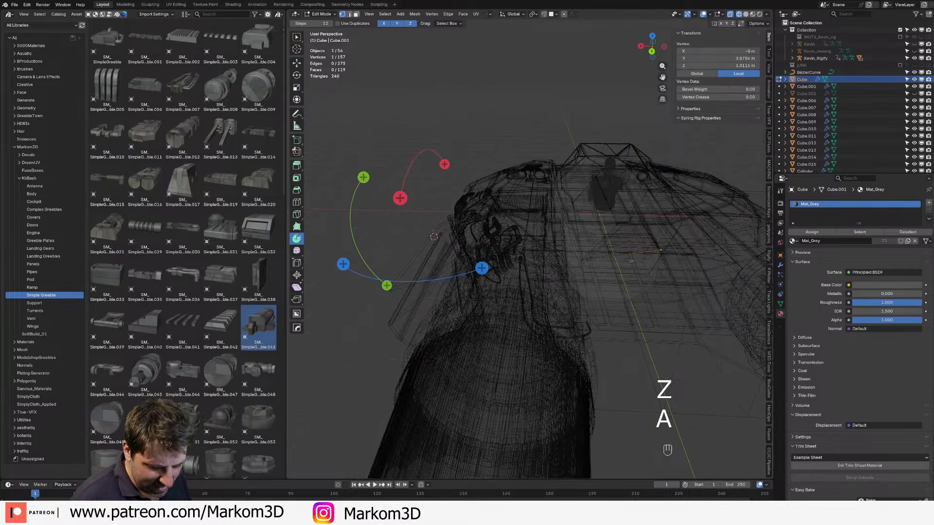
pyautogui.press('c')
pyautogui.press('z')
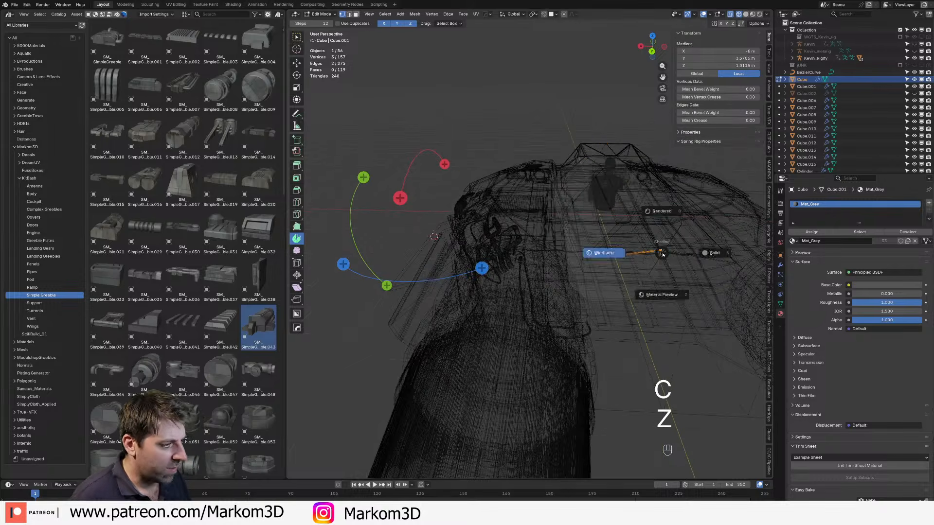
pyautogui.click(714, 252)
pyautogui.press('g')
pyautogui.press('z')
pyautogui.click(695, 268)
pyautogui.scroll(-7, 695, 268)
pyautogui.press('Tab')
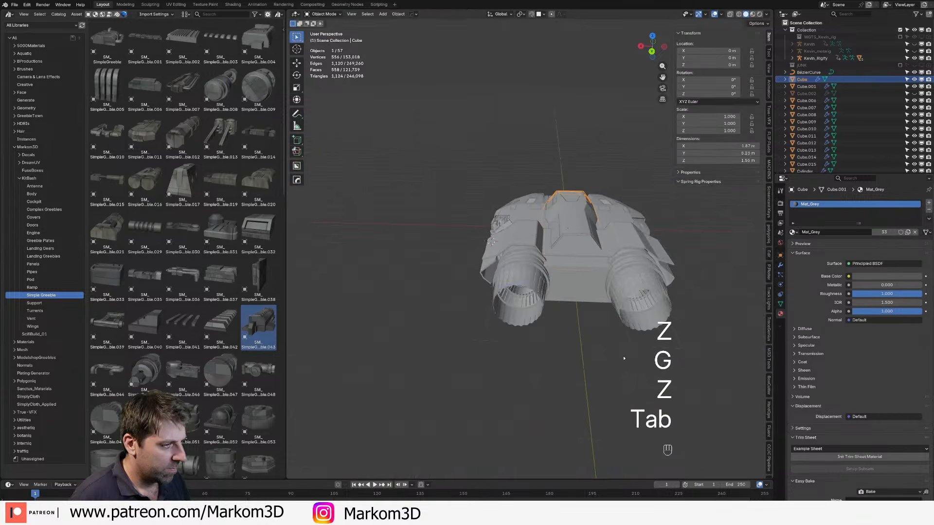
# Step: Add SM_ComplexGreeble.002 from the Complex Greebles category to the rear of the hull between the engines
pyautogui.click(579, 346)
pyautogui.moveTo(570, 344); pyautogui.dragTo(642, 354, button='middle')
pyautogui.scroll(3, 606, 239)
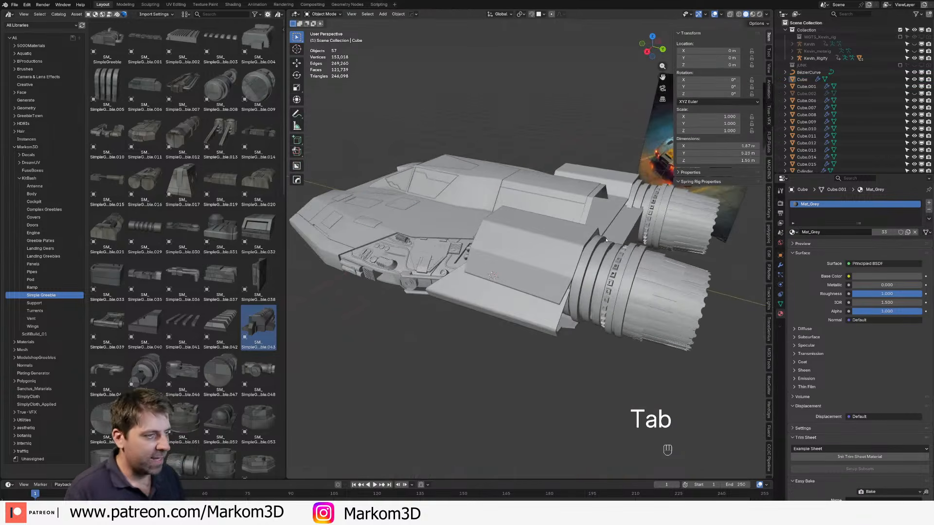
pyautogui.click(40, 240)
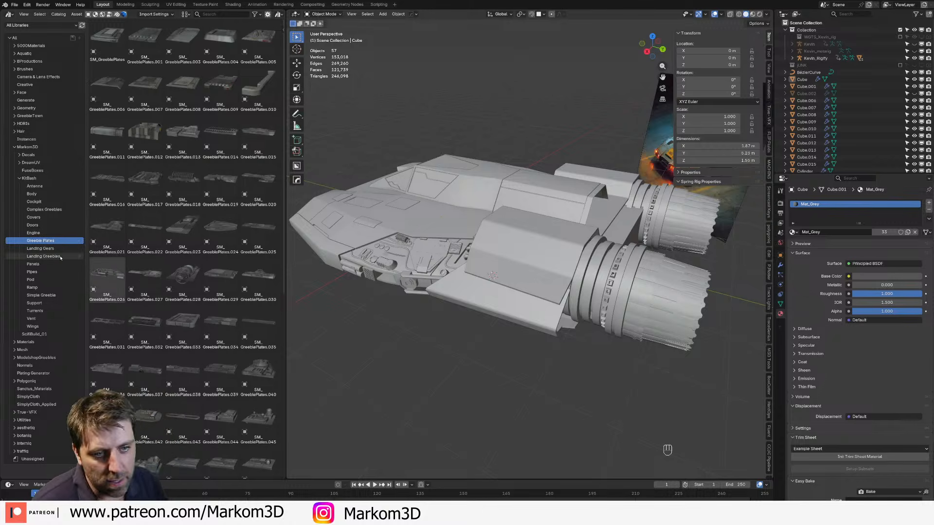
pyautogui.click(59, 211)
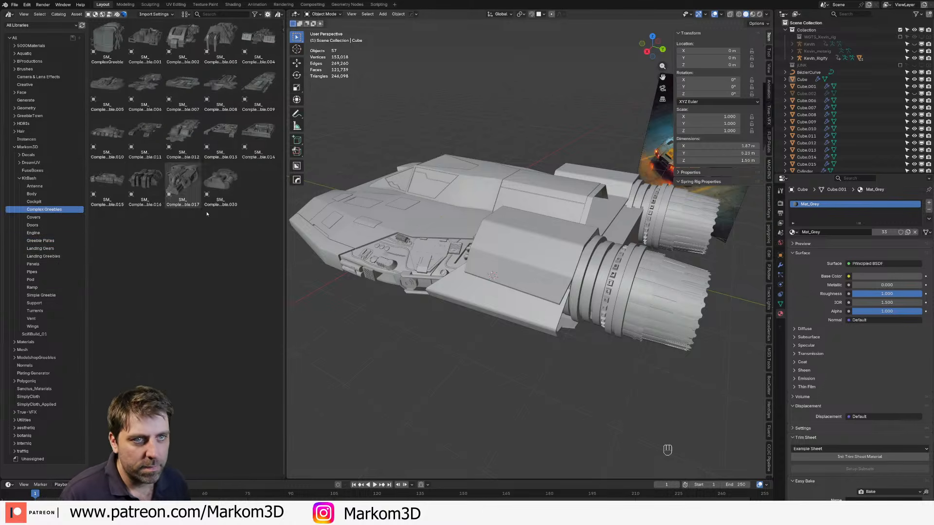
pyautogui.moveTo(428, 326); pyautogui.dragTo(506, 329, button='middle')
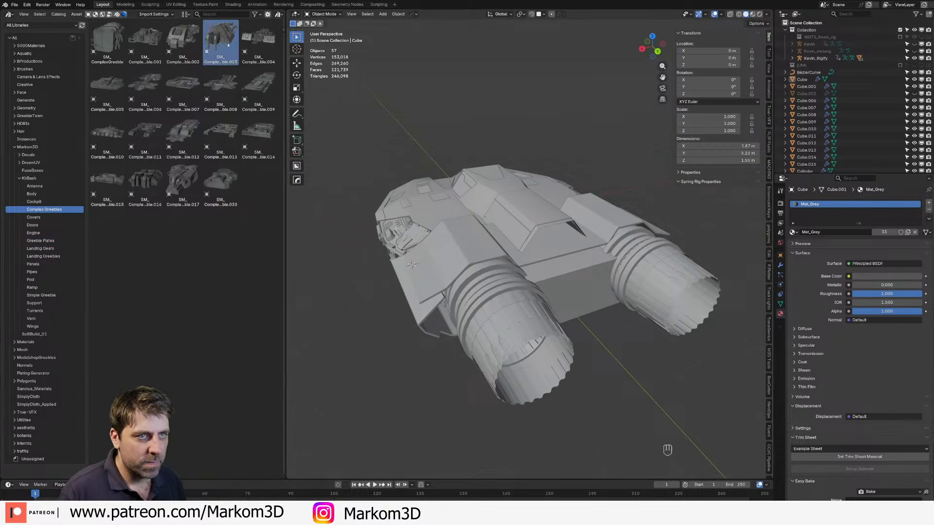
pyautogui.moveTo(183, 40); pyautogui.dragTo(565, 262)
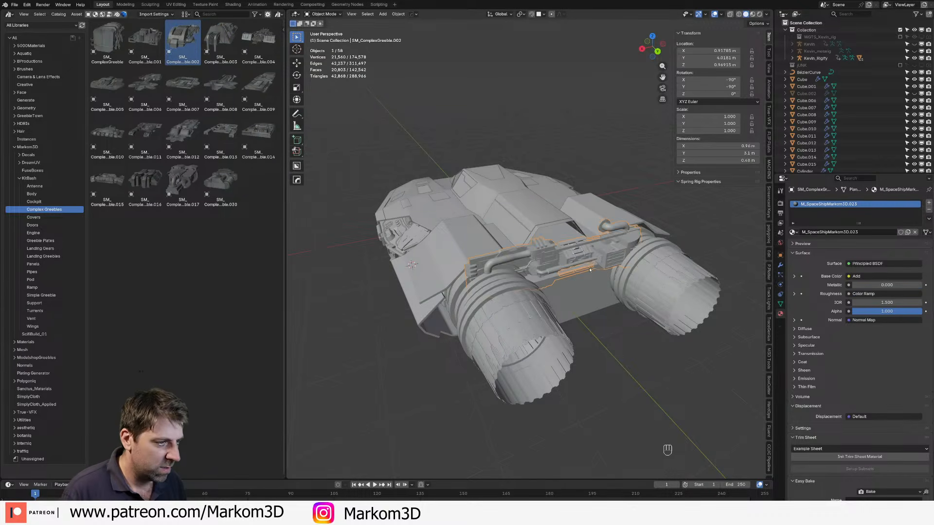
# Step: Clear the complex greeble's rotation and rotate it 180° in top view
pyautogui.hotkey('alt', 'r')
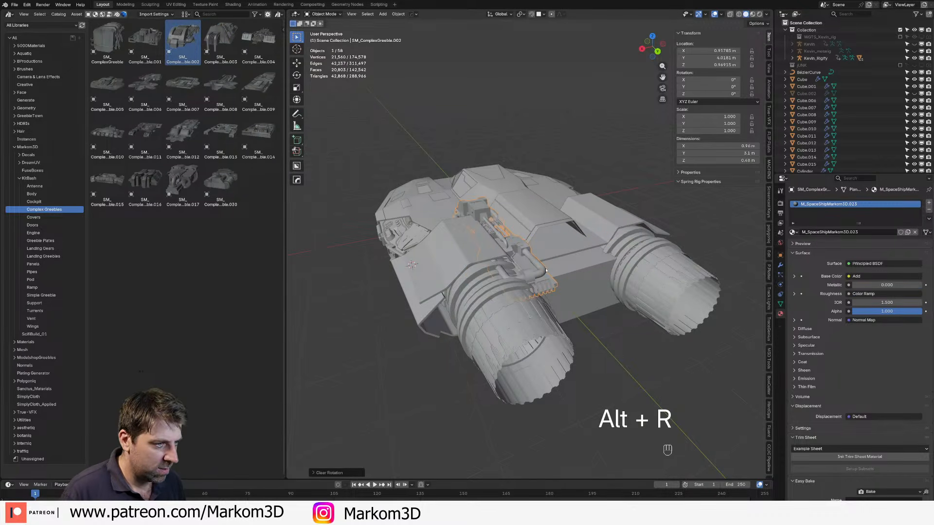
pyautogui.press('KP_7')
pyautogui.press('r')
pyautogui.press('KP_1')
pyautogui.press('KP_8')
pyautogui.press('KP_0')
pyautogui.press('KP_Enter')
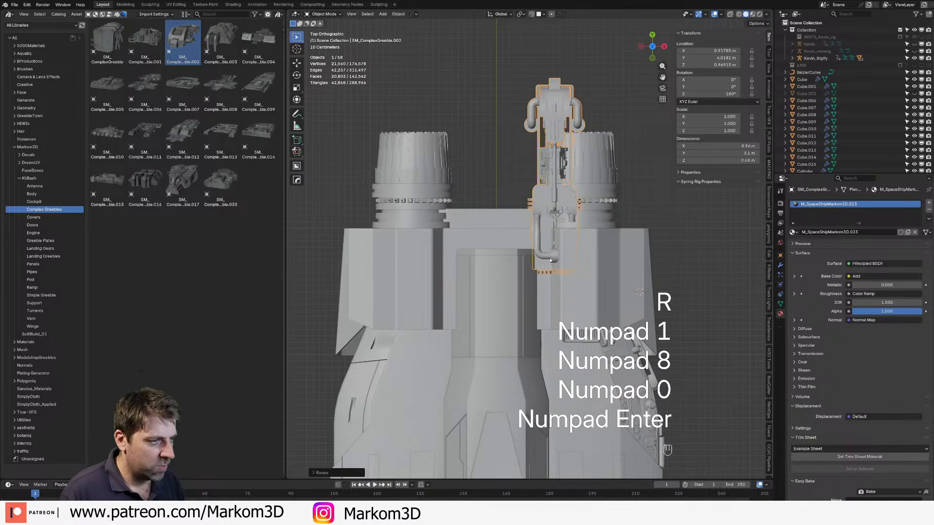
# Step: Try centering the complex greeble on the rear hull between the engines, lowering it along Z and scaling it up to about 1.12
pyautogui.press('g')
pyautogui.click(496, 325)
pyautogui.press('g')
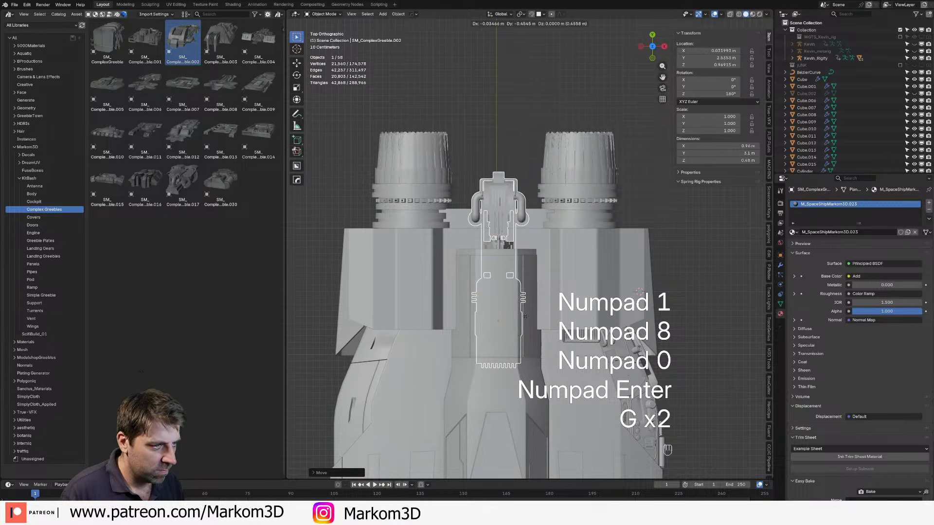
pyautogui.click(524, 314)
pyautogui.moveTo(524, 314); pyautogui.dragTo(509, 293, button='middle')
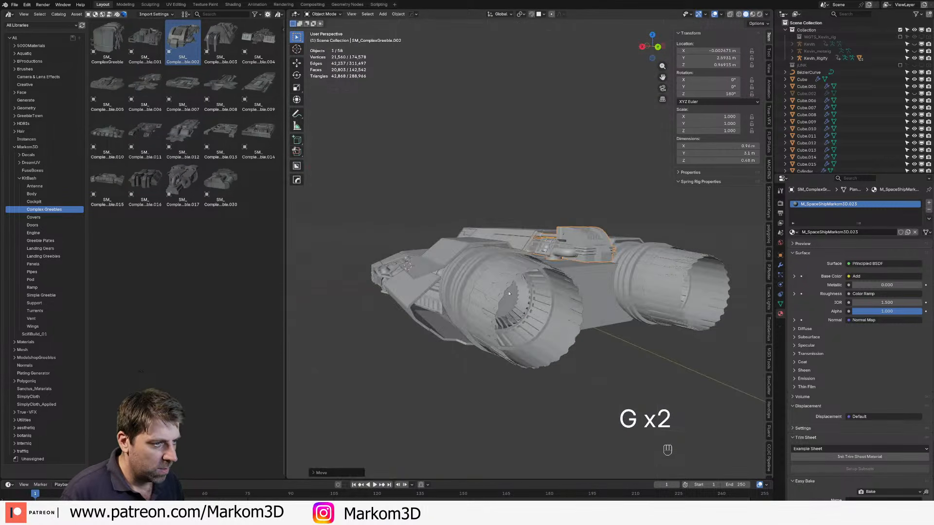
pyautogui.scroll(4, 509, 293)
pyautogui.press('g')
pyautogui.press('z')
pyautogui.press('s')
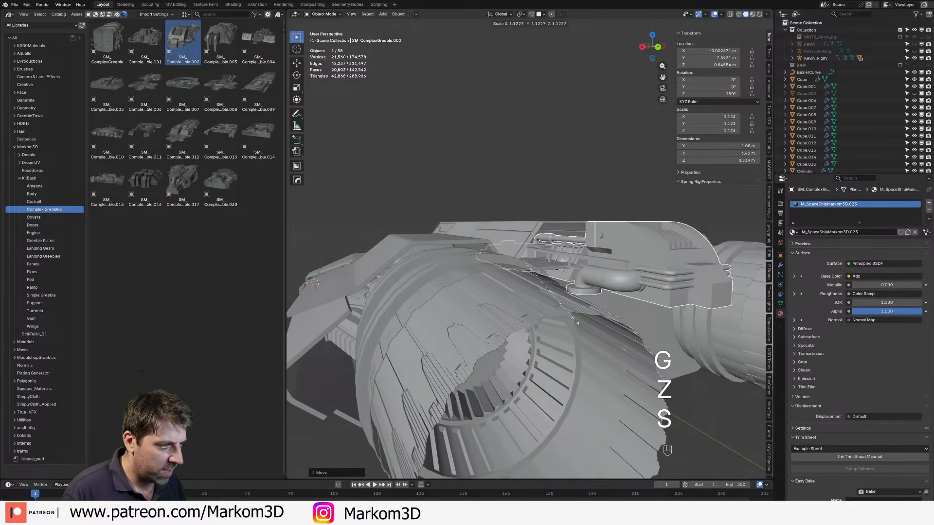
pyautogui.click(546, 289)
pyautogui.moveTo(546, 289); pyautogui.dragTo(520, 310, button='middle')
# Step: Replace the complex greeble between the engines with SM_ComplexGreeble.030 from the asset library
pyautogui.press('Delete')
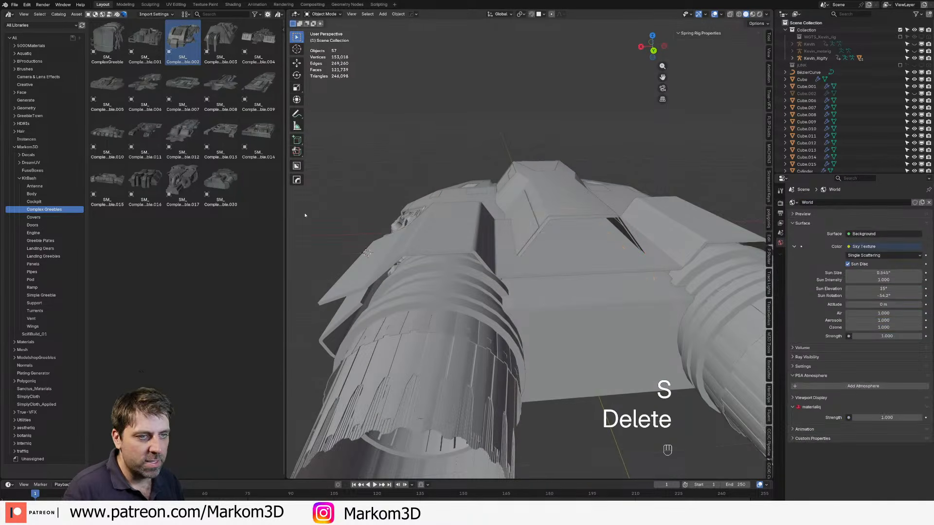
pyautogui.moveTo(217, 184); pyautogui.dragTo(586, 288)
pyautogui.moveTo(586, 288); pyautogui.dragTo(633, 313, button='middle')
pyautogui.hscroll(-1, 633, 315)
# Step: Rotate the SM_ComplexGreeble.030 part 180° in top view, move it between the engines and set its X location to 0
pyautogui.press('KP_7')
pyautogui.press('r')
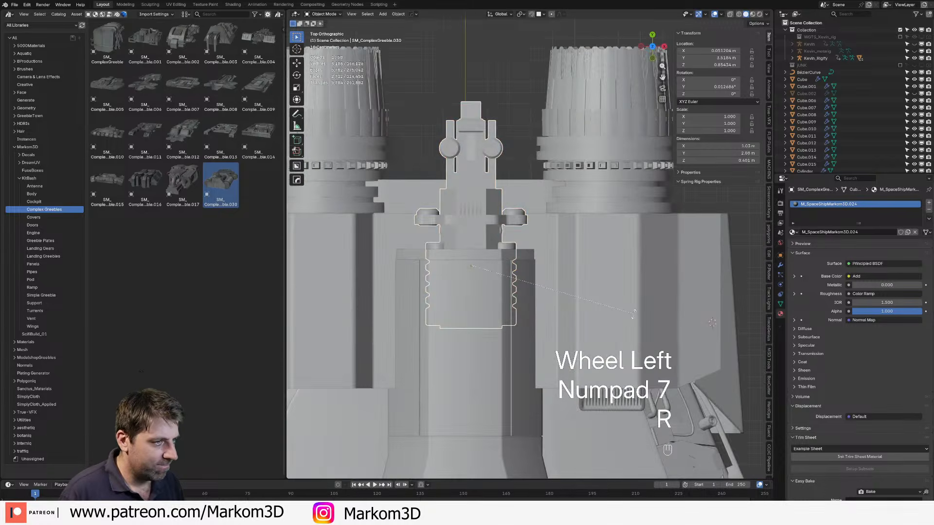
pyautogui.press('KP_1')
pyautogui.press('KP_8')
pyautogui.press('KP_0')
pyautogui.press('KP_Enter')
pyautogui.press('g')
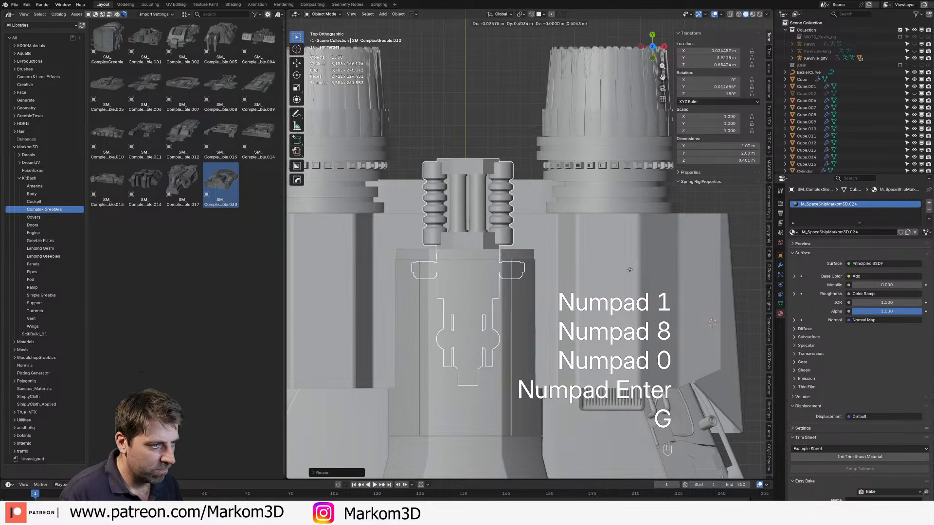
pyautogui.click(631, 278)
pyautogui.click(721, 51)
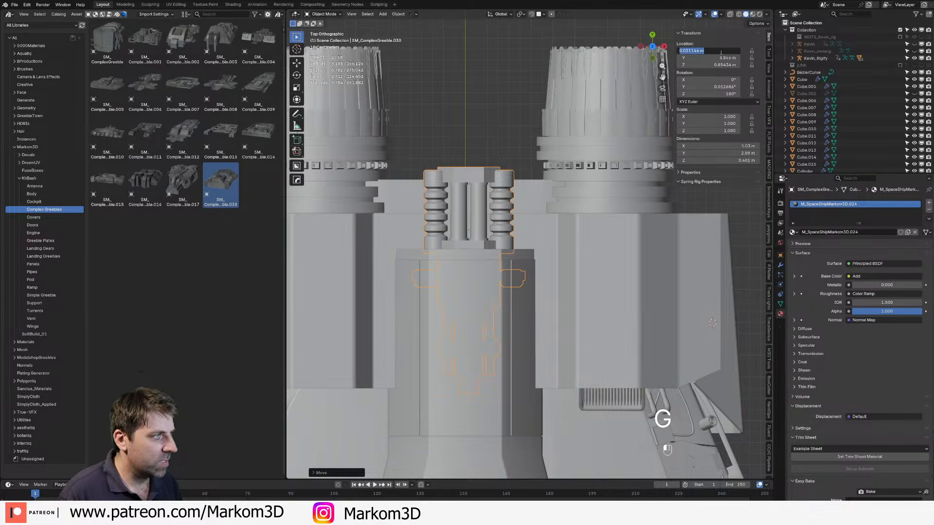
pyautogui.write('0')
pyautogui.press('Return')
# Step: Scale the SM_ComplexGreeble.030 part up to about 1.21 and shift it rearward along Y
pyautogui.press('s')
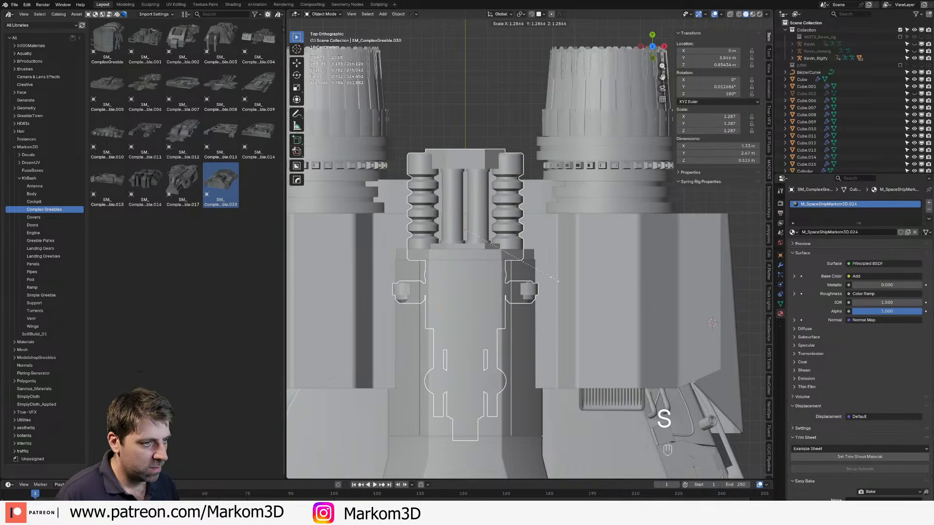
pyautogui.click(547, 276)
pyautogui.press('g')
pyautogui.press('z')
pyautogui.press('g')
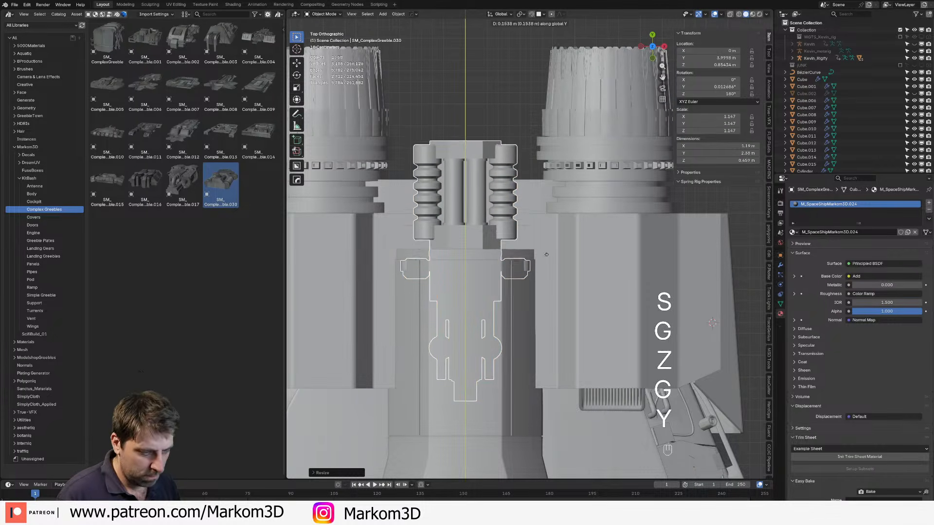
pyautogui.press('y')
pyautogui.click(550, 231)
pyautogui.press('s')
pyautogui.click(555, 232)
pyautogui.moveTo(554, 233); pyautogui.dragTo(638, 333, button='middle')
pyautogui.scroll(3, 625, 299)
pyautogui.scroll(-4, 637, 333)
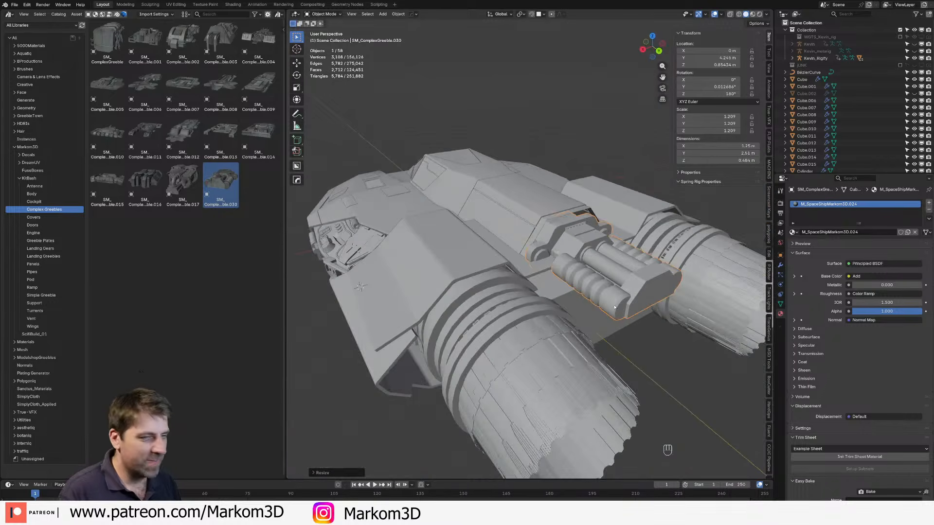
# Step: Replace the greeble with the base SM_ComplexGreeble asset on the rear hull and try scaling it down
pyautogui.press('Delete')
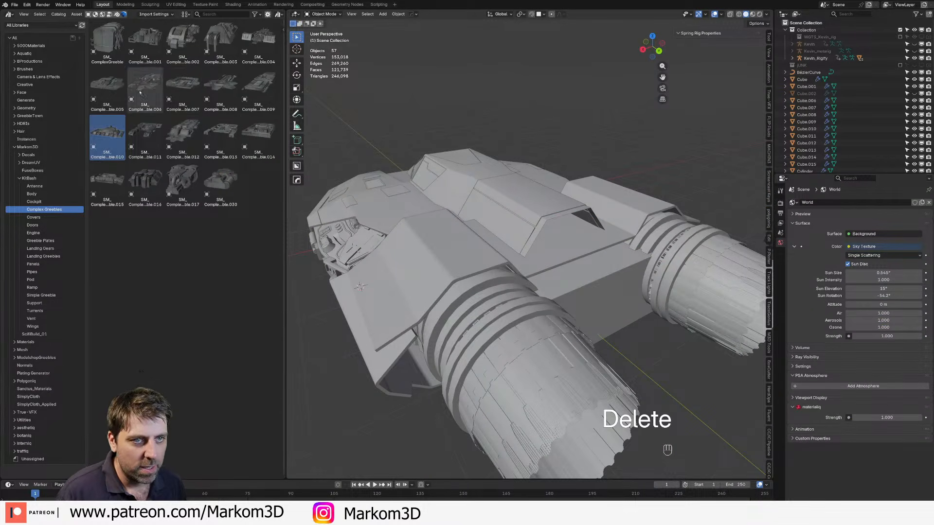
pyautogui.click(117, 49)
pyautogui.moveTo(108, 43); pyautogui.dragTo(578, 265)
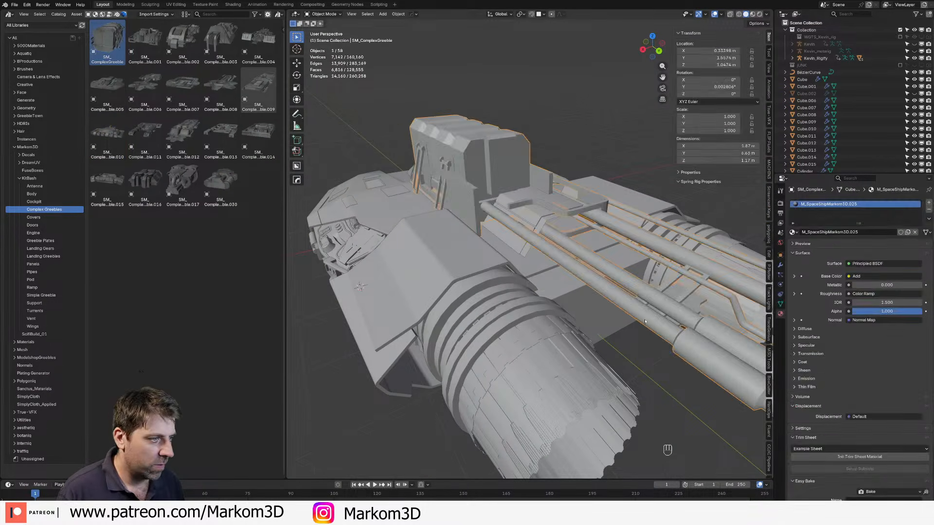
pyautogui.press('s')
pyautogui.click(591, 252)
# Step: Replace the current complex greeble with SM_ComplexGreeble.001 on the rear hull between the engines
pyautogui.press('Delete')
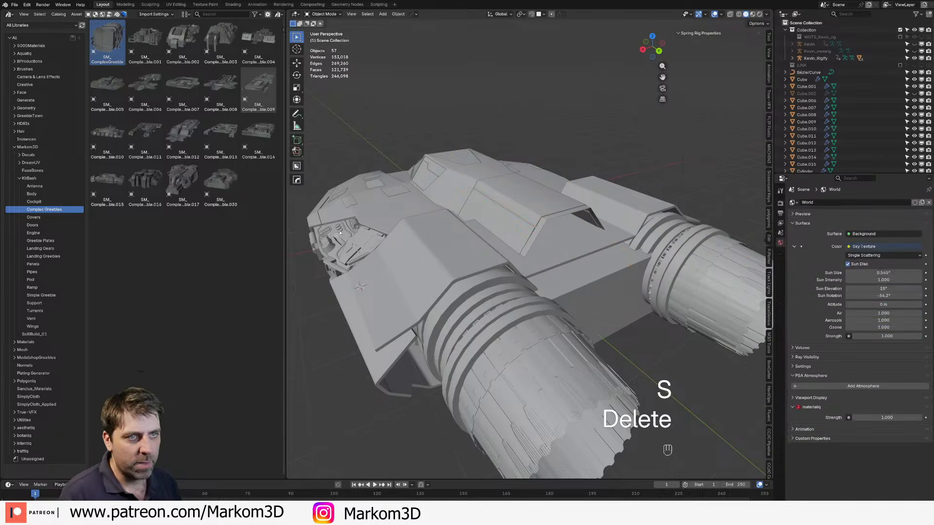
pyautogui.click(157, 42)
pyautogui.moveTo(158, 41); pyautogui.dragTo(564, 252)
pyautogui.press('KP_7')
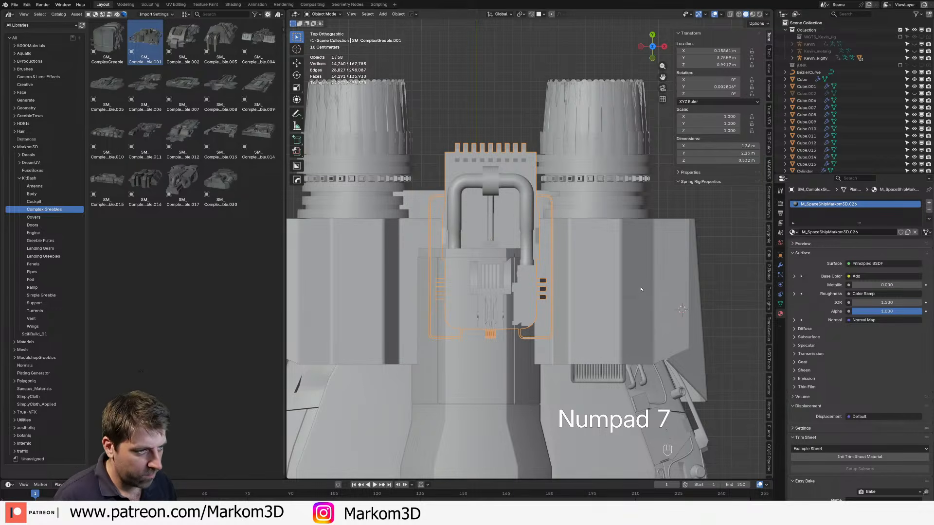
# Step: Move the new greeble near the ship's centerline in top view and scale it down to about 0.8
pyautogui.press('g')
pyautogui.click(627, 287)
pyautogui.press('s')
pyautogui.click(584, 284)
pyautogui.press('g')
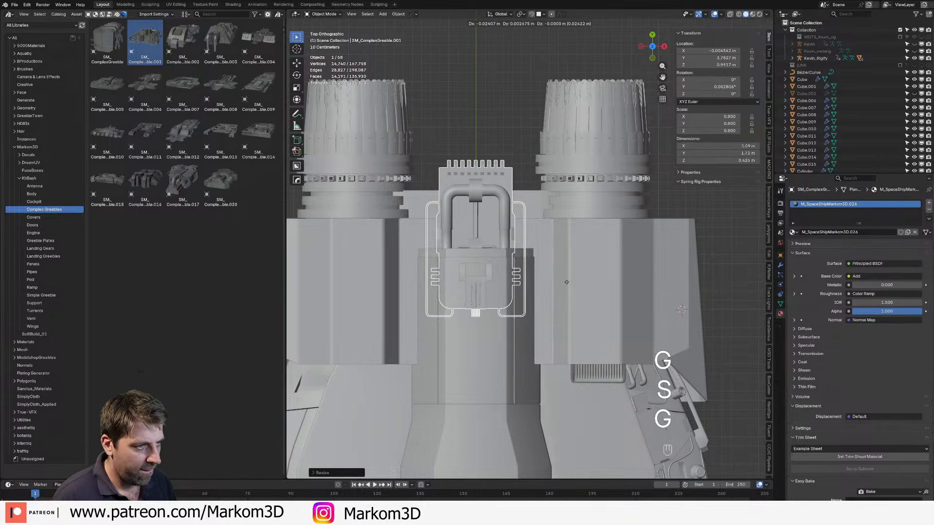
pyautogui.click(566, 284)
pyautogui.moveTo(566, 285); pyautogui.dragTo(581, 287, button='middle')
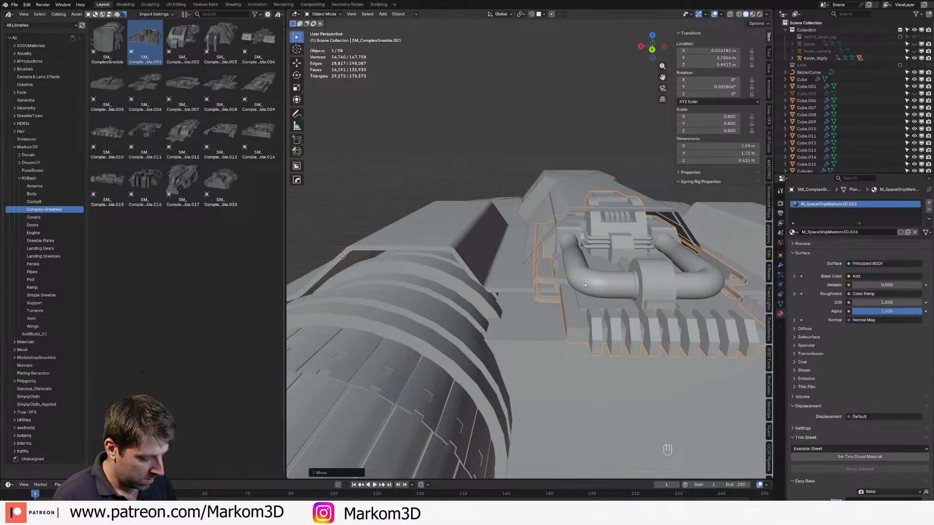
pyautogui.press('KP_7')
pyautogui.press('r')
pyautogui.press('KP_1')
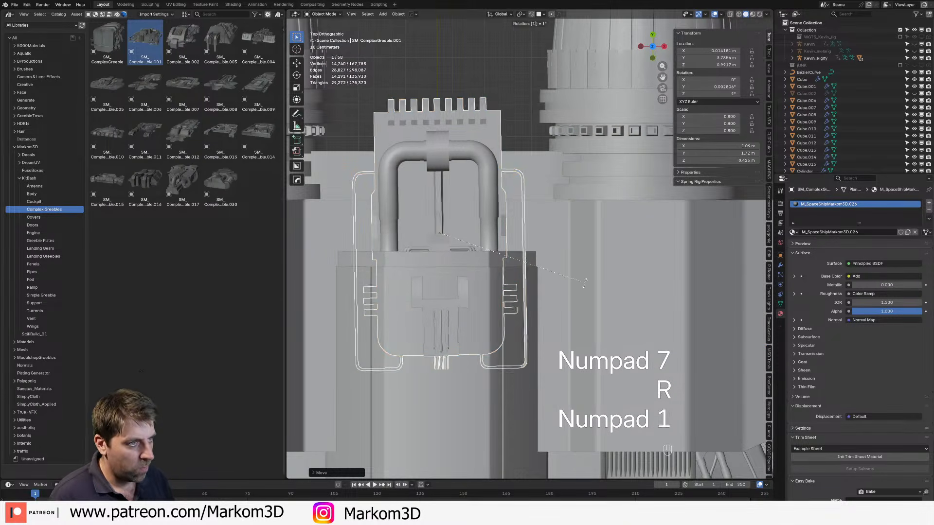
pyautogui.press('KP_0')
pyautogui.press('KP_8')
pyautogui.rightClick(584, 281)
# Step: Rotate the SM_ComplexGreeble.001 part 180° about Z
pyautogui.press('r')
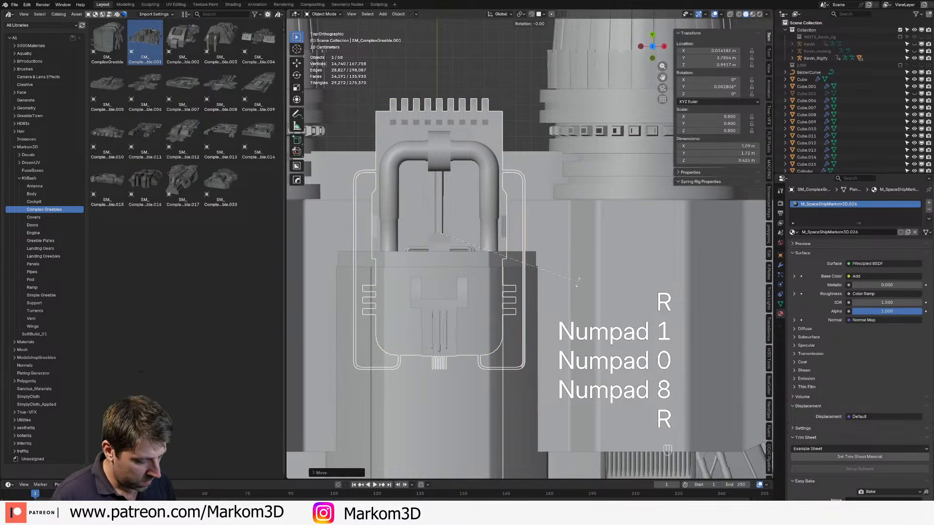
pyautogui.press('z')
pyautogui.press('KP_1')
pyautogui.press('KP_8')
pyautogui.press('KP_0')
pyautogui.press('KP_Enter')
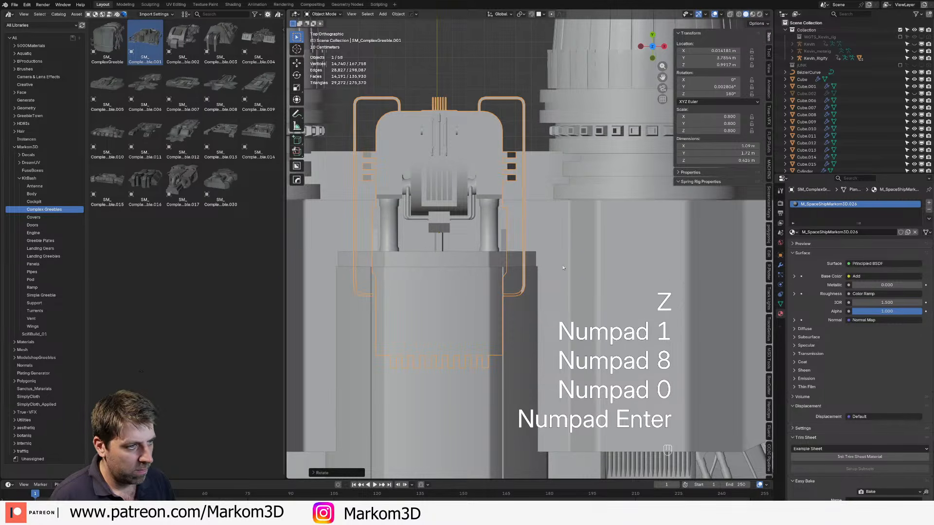
# Step: Set the greeble's X location to 0 m so it sits exactly on the centerline
pyautogui.moveTo(564, 268); pyautogui.dragTo(415, 192, button='middle')
pyautogui.scroll(2, 415, 191)
pyautogui.moveTo(622, 266)
pyautogui.mouseDown(button='middle')
pyautogui.moveTo(565, 273)
pyautogui.moveTo(608, 263)
pyautogui.mouseUp(button='middle')
pyautogui.write('0')
pyautogui.press('Return')
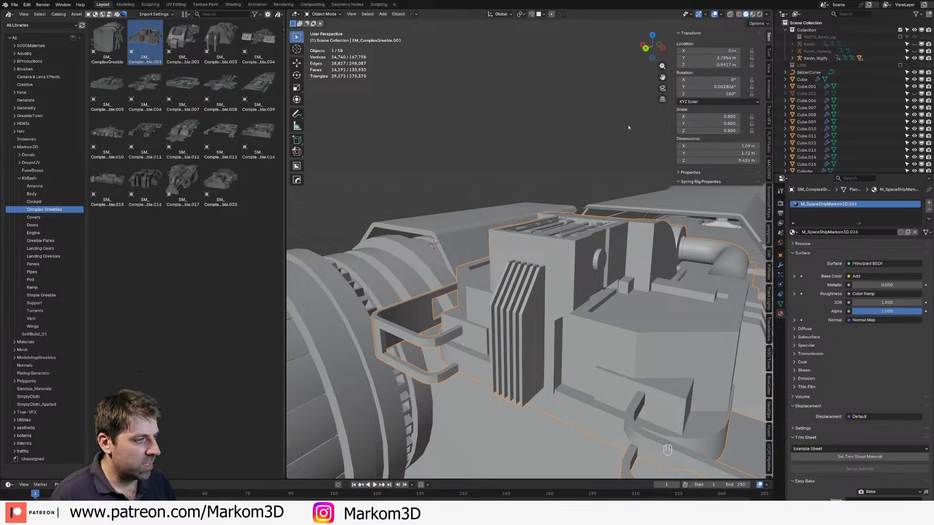
# Step: Scale the centered greeble down to about 0.7 to fit the opening at the rear of the raised hull section
pyautogui.scroll(-3, 654, 337)
pyautogui.press('s')
pyautogui.click(654, 337)
pyautogui.press('s')
pyautogui.moveTo(654, 337)
pyautogui.mouseDown(button='middle')
pyautogui.moveTo(664, 351)
pyautogui.moveTo(660, 324)
pyautogui.mouseUp(button='middle')
pyautogui.press('s')
pyautogui.click(664, 352)
# Step: In right-view wireframe, duplicate the greeble toward the hull's rear face and rotate the copy by -90° so it stands upright
pyautogui.press('KP_3')
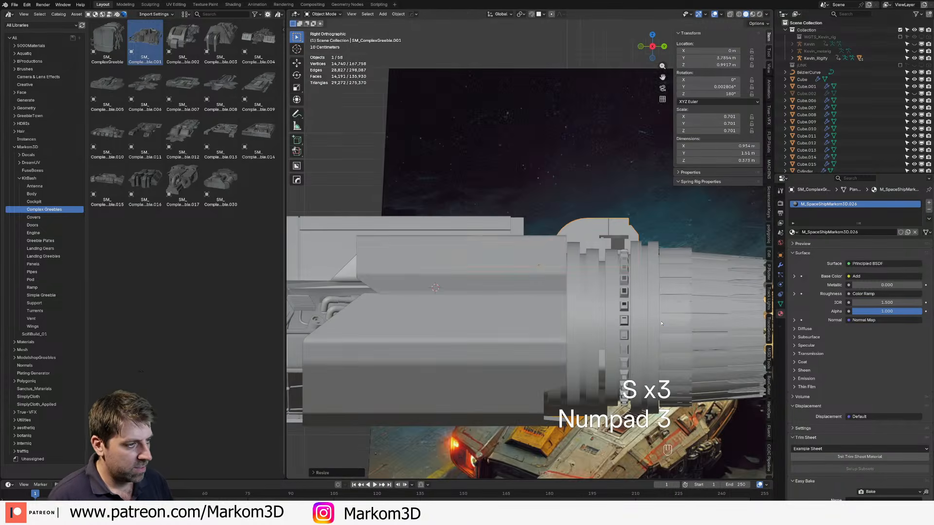
pyautogui.press('z')
pyautogui.click(552, 293)
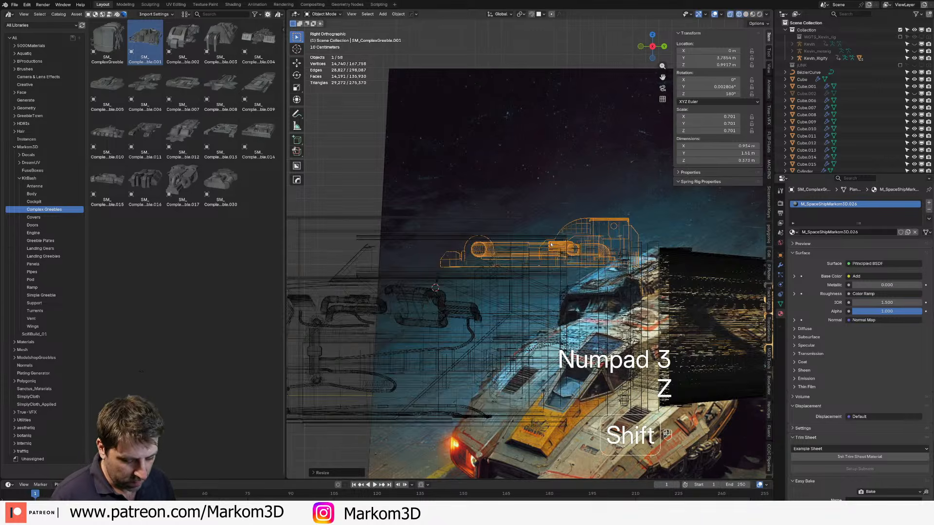
pyautogui.hotkey('shift', 'd')
pyautogui.press('r')
pyautogui.press('KP_9')
pyautogui.press('KP_0')
pyautogui.press('KP_Subtract')
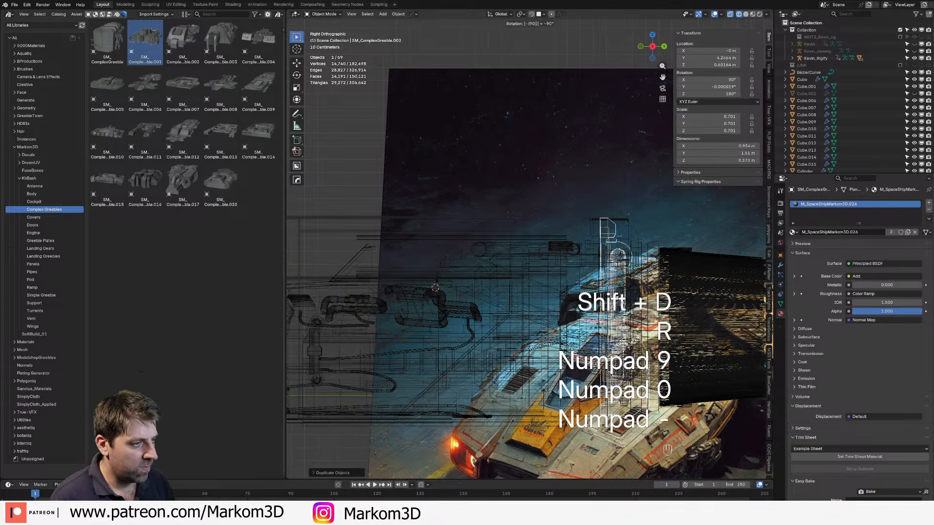
pyautogui.press('KP_Enter')
# Step: Return to solid shading and scale the upright greeble copy down to about 0.43
pyautogui.moveTo(583, 272); pyautogui.dragTo(559, 272, button='middle')
pyautogui.press('z')
pyautogui.click(662, 259)
pyautogui.scroll(-3, 559, 292)
pyautogui.press('s')
pyautogui.click(638, 351)
# Step: In back view, move the greeble copy to one side of the rear wall, beside the engine and below the raised hull section
pyautogui.press('KP_3')
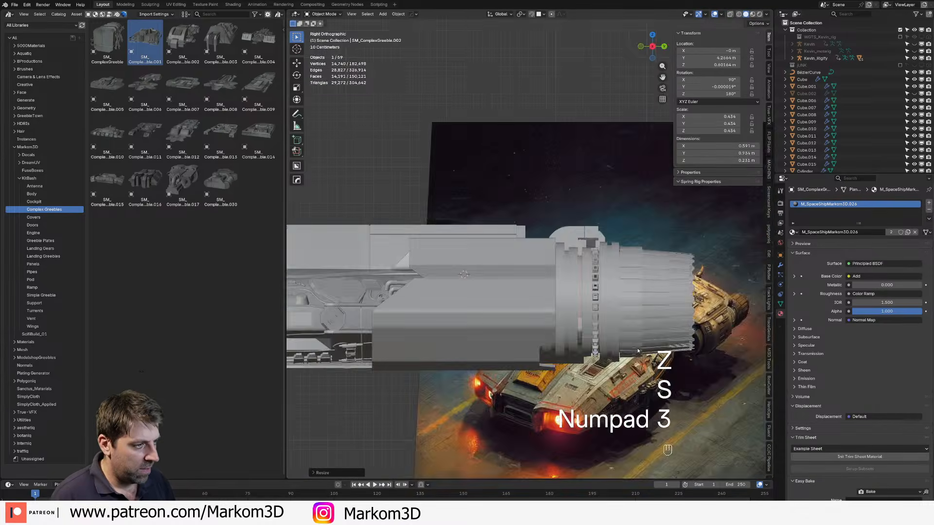
pyautogui.press('KP_1')
pyautogui.press('ctrl+KP_1')
pyautogui.scroll(3, 716, 345)
pyautogui.press('g')
pyautogui.click(657, 438)
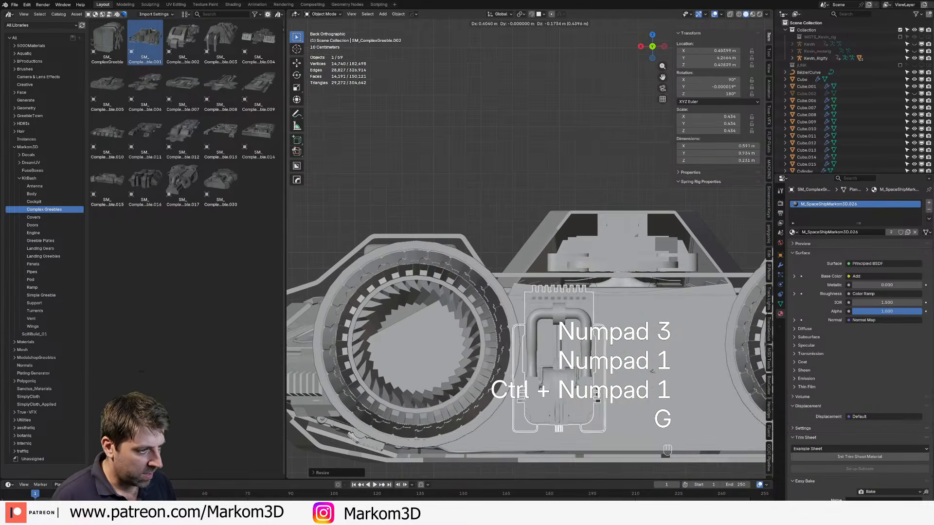
pyautogui.keyDown('shift'); pyautogui.moveTo(657, 438); pyautogui.dragTo(604, 332, button='middle'); pyautogui.keyUp('shift')
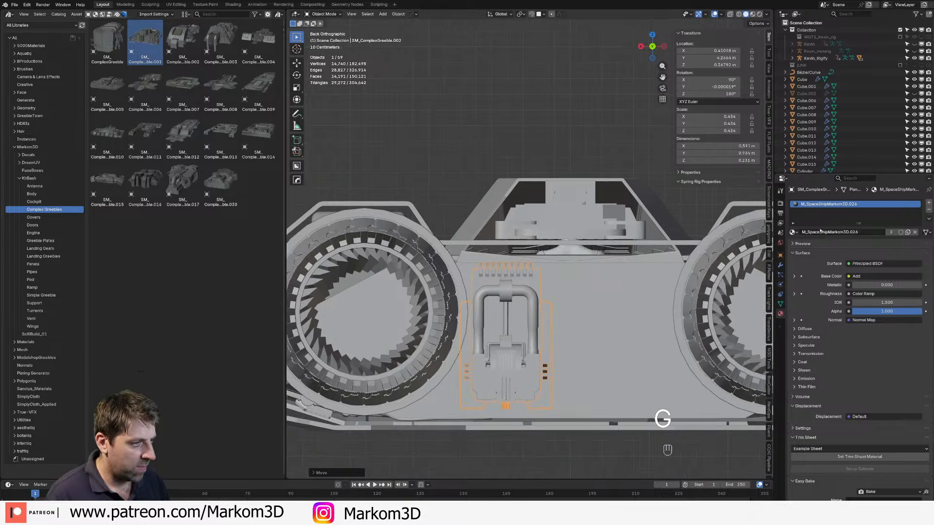
# Step: Add a Mirror modifier on the X axis to the greeble copy, with hull object Cube.011 as the mirror object
pyautogui.click(781, 265)
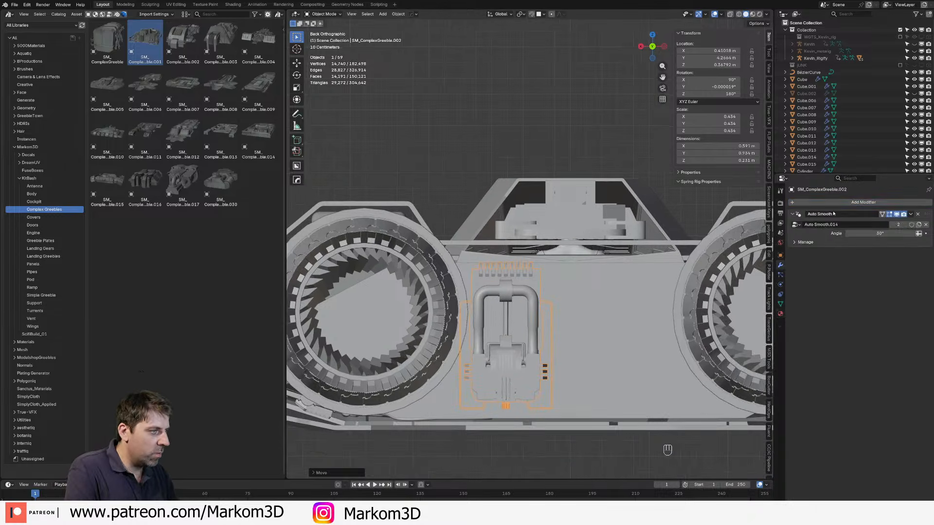
pyautogui.click(837, 201)
pyautogui.moveTo(839, 202)
pyautogui.click(872, 266)
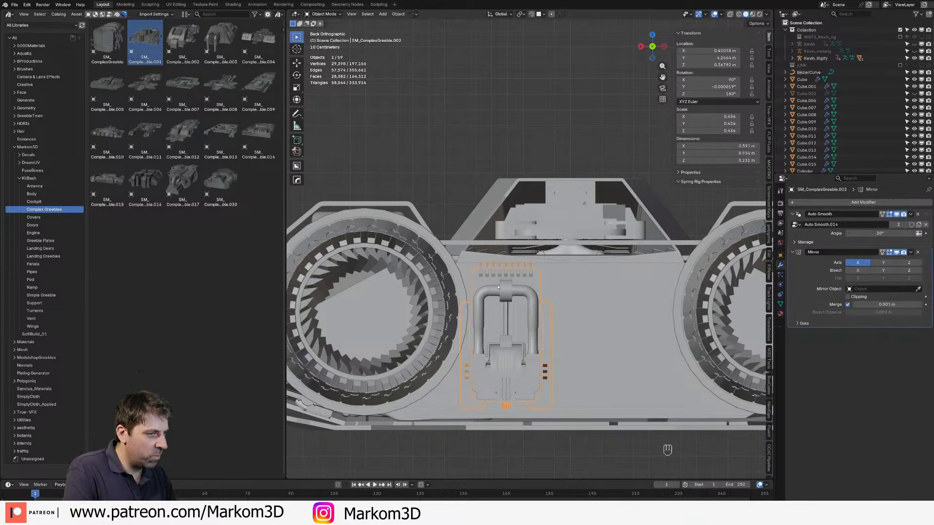
pyautogui.moveTo(581, 263); pyautogui.dragTo(665, 293, button='middle')
pyautogui.scroll(-6, 666, 293)
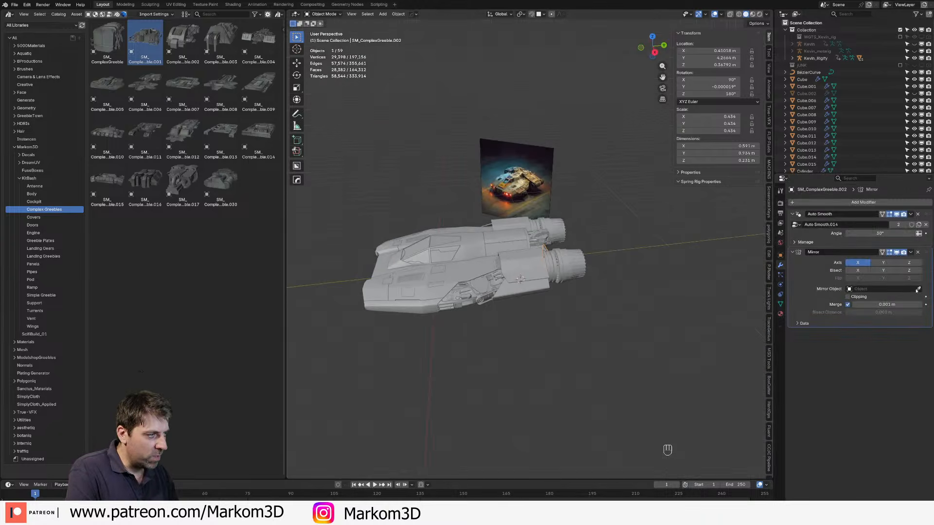
pyautogui.moveTo(609, 262); pyautogui.dragTo(574, 256, button='middle')
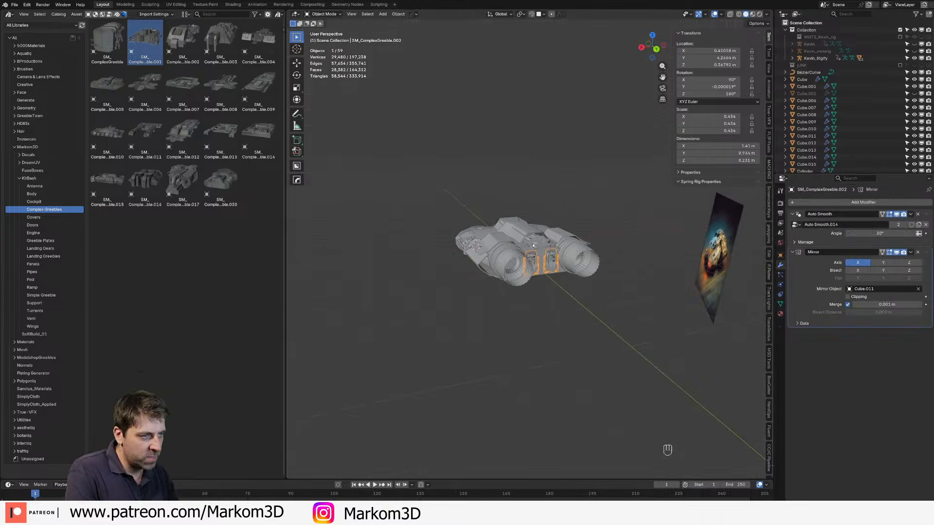
# Step: In back view, scale the mirrored greeble to about 0.49, reposition it so the pair fills the rear wall, and deselect it
pyautogui.press('KP_Decimal')
pyautogui.press('KP_2')
pyautogui.press('KP_3')
pyautogui.press('KP_1')
pyautogui.press('KP_3')
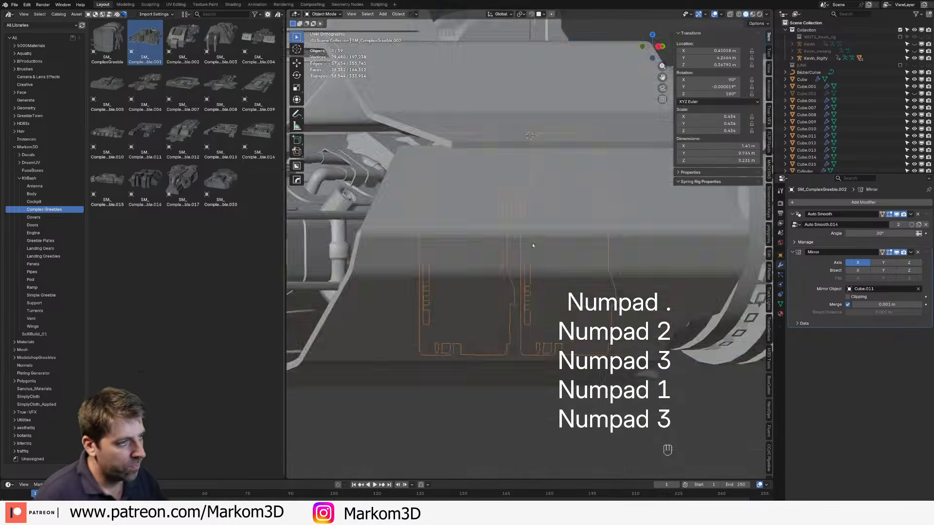
pyautogui.press('ctrl+KP_1')
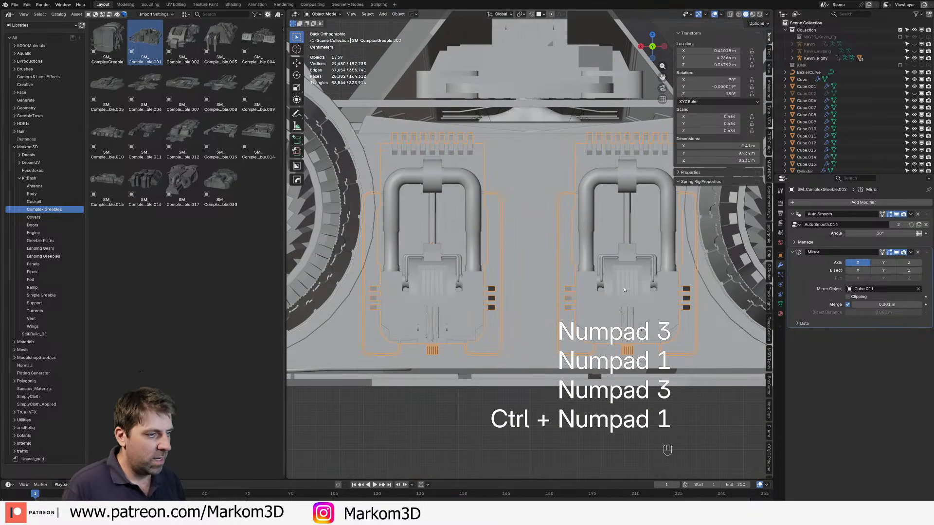
pyautogui.press('g')
pyautogui.press('s')
pyautogui.click(667, 298)
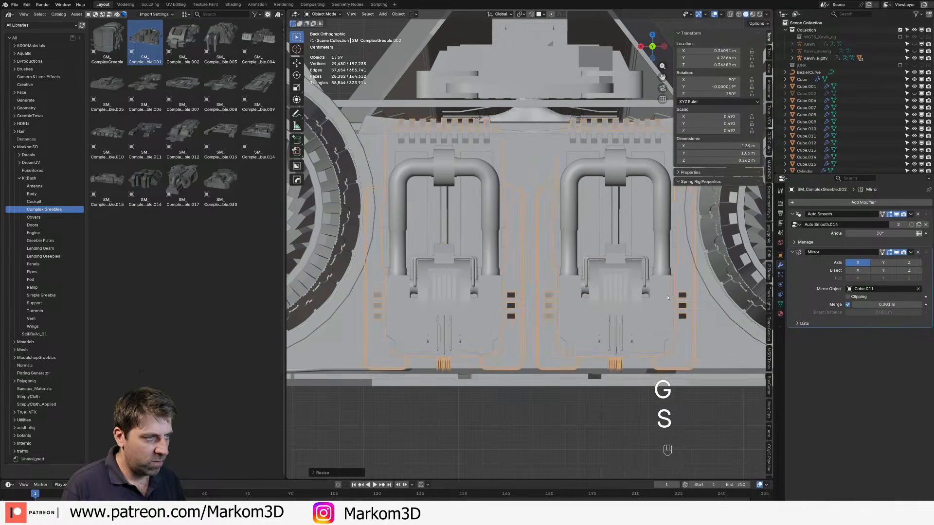
pyautogui.press('g')
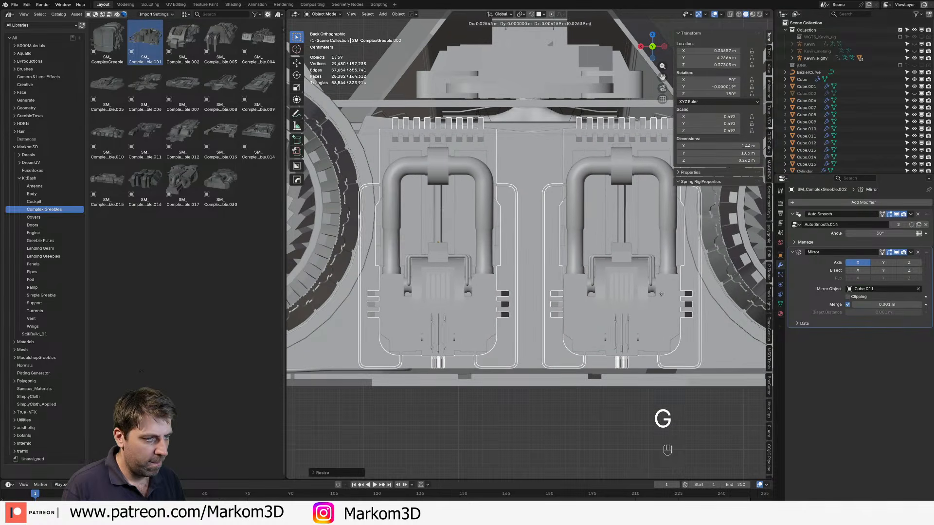
pyautogui.click(661, 294)
pyautogui.scroll(-8, 636, 298)
pyautogui.click(553, 337)
pyautogui.moveTo(553, 338); pyautogui.dragTo(600, 369, button='middle')
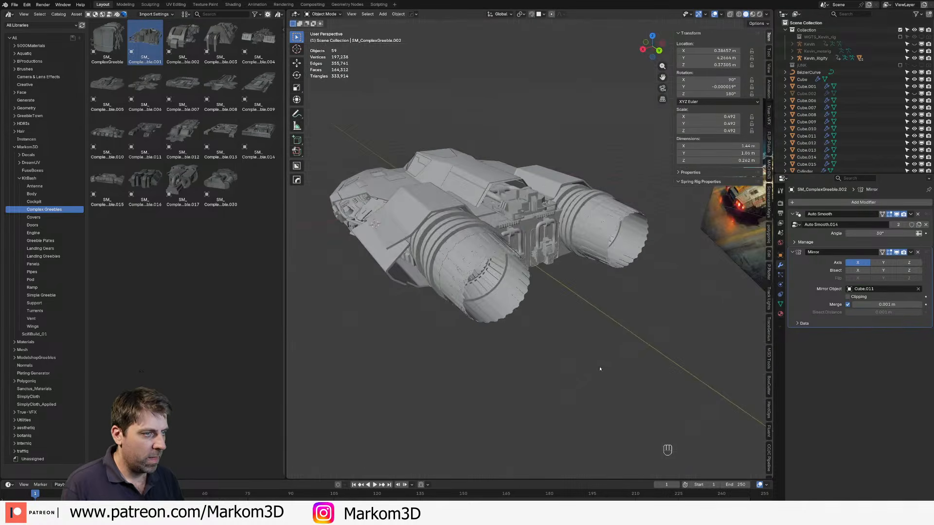
# Step: Place the simple greeble 013 with two spheres and prongs on the rear wall and set its X location to 0
pyautogui.scroll(6, 589, 263)
pyautogui.click(483, 166)
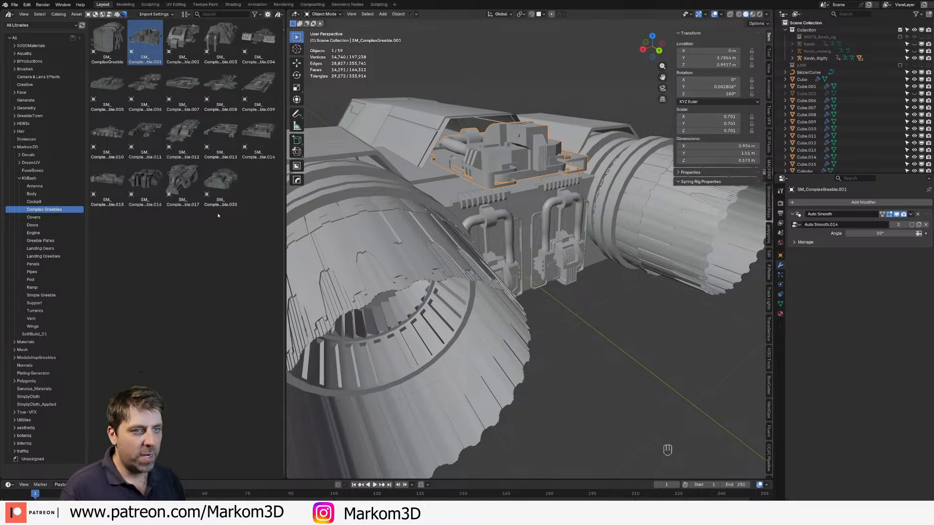
pyautogui.click(48, 296)
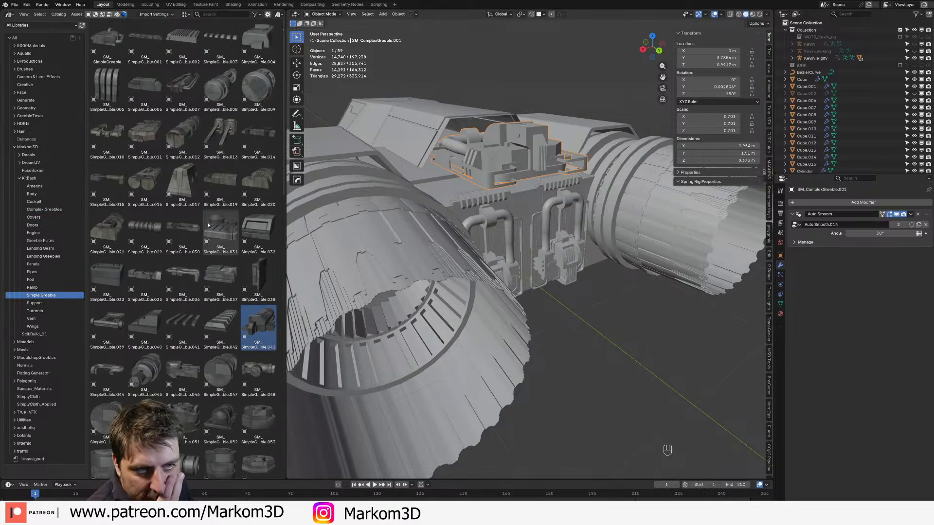
pyautogui.click(220, 136)
pyautogui.moveTo(520, 292); pyautogui.dragTo(486, 286, button='middle')
pyautogui.moveTo(227, 132); pyautogui.dragTo(532, 215)
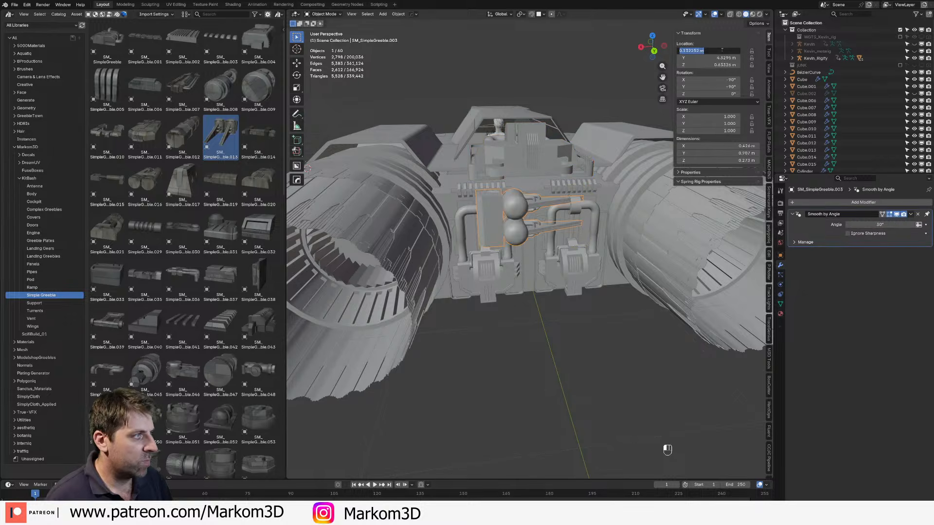
pyautogui.write('0')
pyautogui.press('Return')
# Step: Rotate the two-pronged greeble by -90° about its local Z axis
pyautogui.press('r')
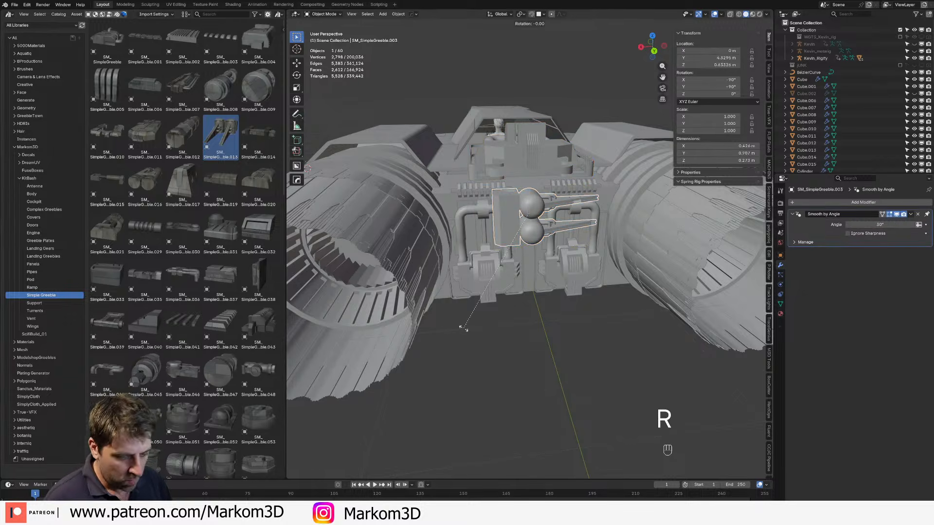
pyautogui.press('z')
pyautogui.press('z')
pyautogui.press('KP_9')
pyautogui.press('KP_0')
pyautogui.press('KP_Subtract')
pyautogui.press('KP_Enter')
# Step: In back view, scale the two-pronged greeble up to about 1.47 and check its fit between the engines from behind and below
pyautogui.press('KP_3')
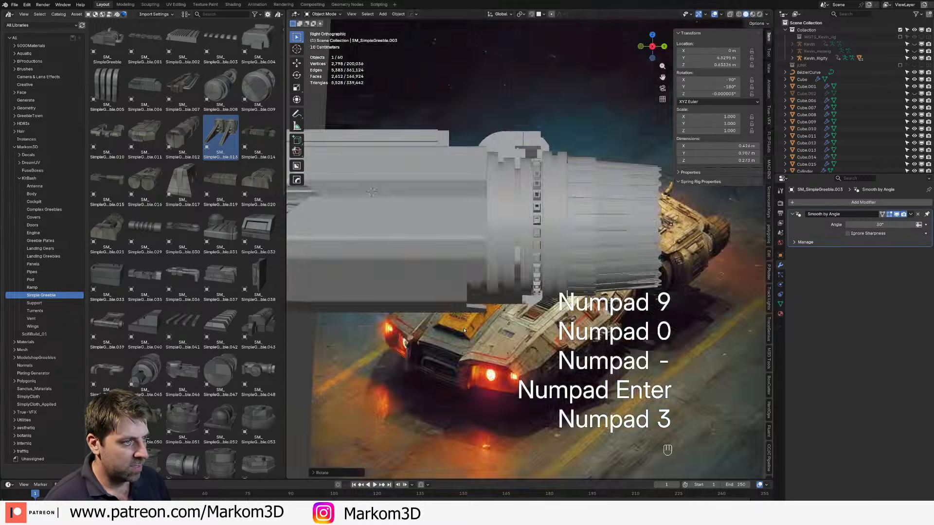
pyautogui.press('KP_1')
pyautogui.press('ctrl+KP_1')
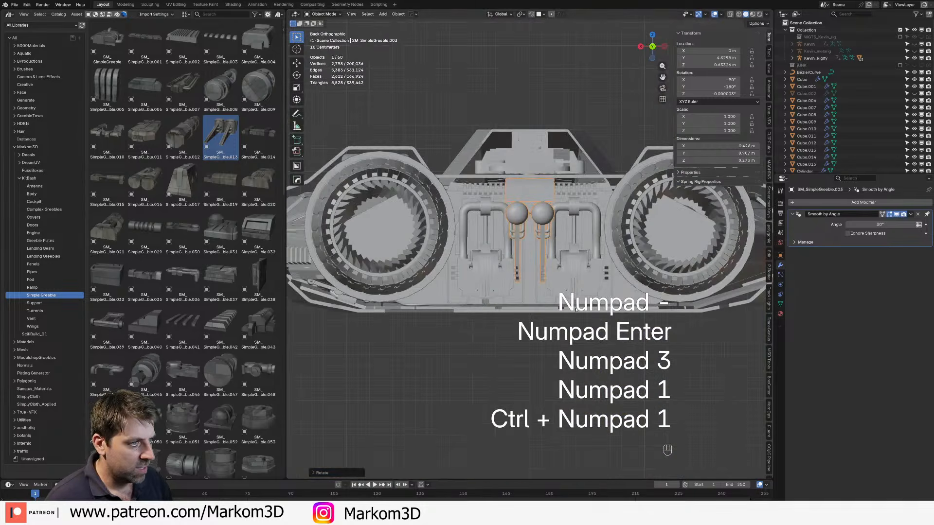
pyautogui.press('s')
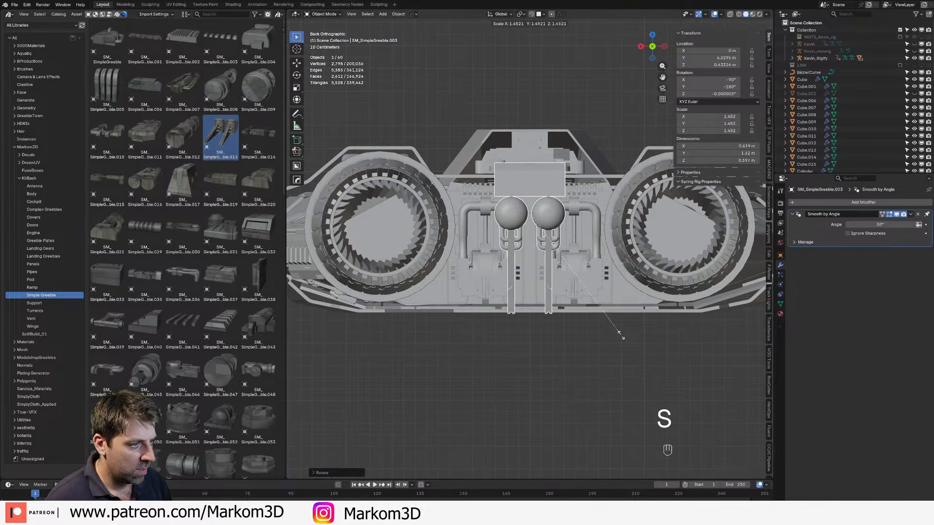
pyautogui.click(623, 339)
pyautogui.moveTo(622, 339); pyautogui.dragTo(631, 385, button='middle')
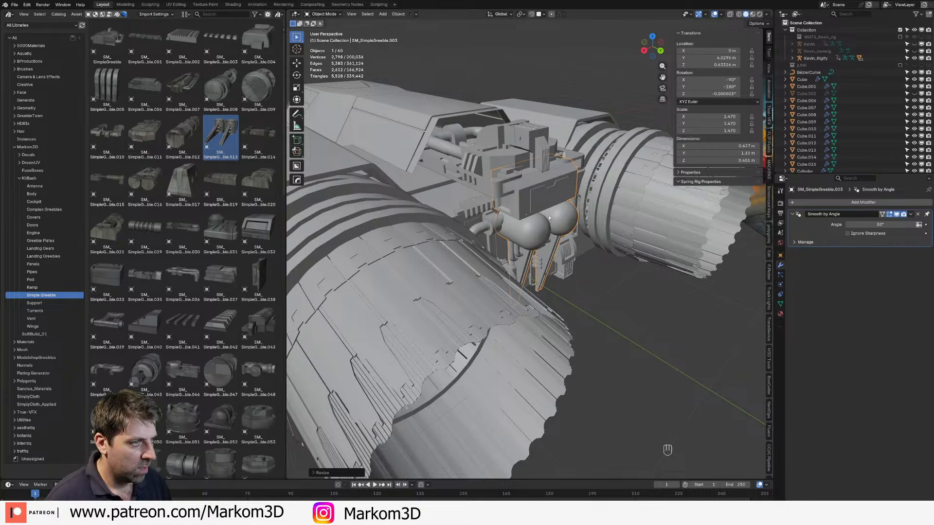
pyautogui.moveTo(587, 250); pyautogui.dragTo(534, 146, button='middle')
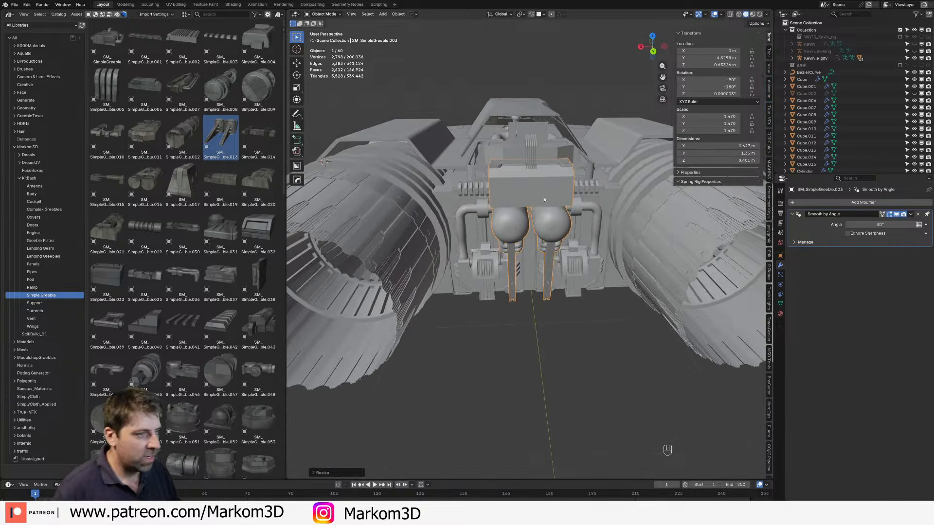
pyautogui.moveTo(544, 199); pyautogui.dragTo(494, 291, button='middle')
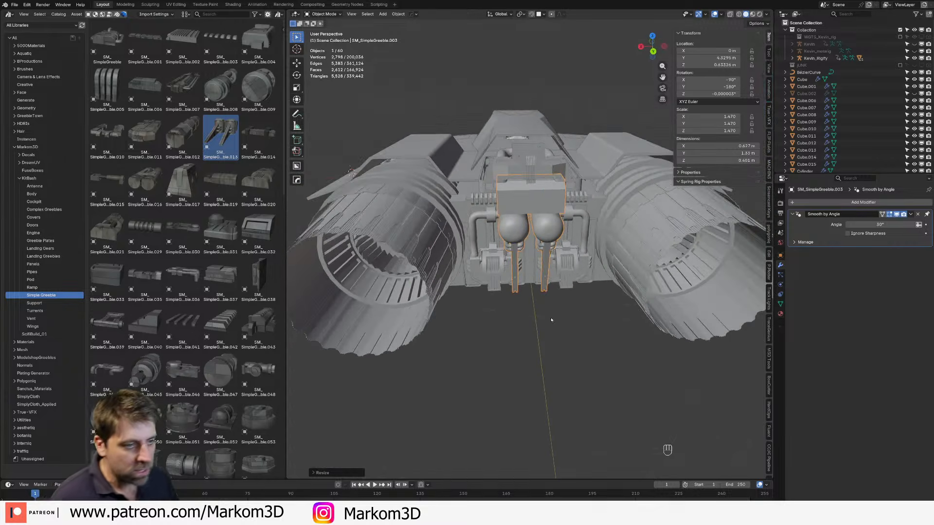
pyautogui.hscroll(-2, 551, 319)
pyautogui.keyDown('shift'); pyautogui.moveTo(510, 314); pyautogui.dragTo(496, 280, button='middle'); pyautogui.keyUp('shift')
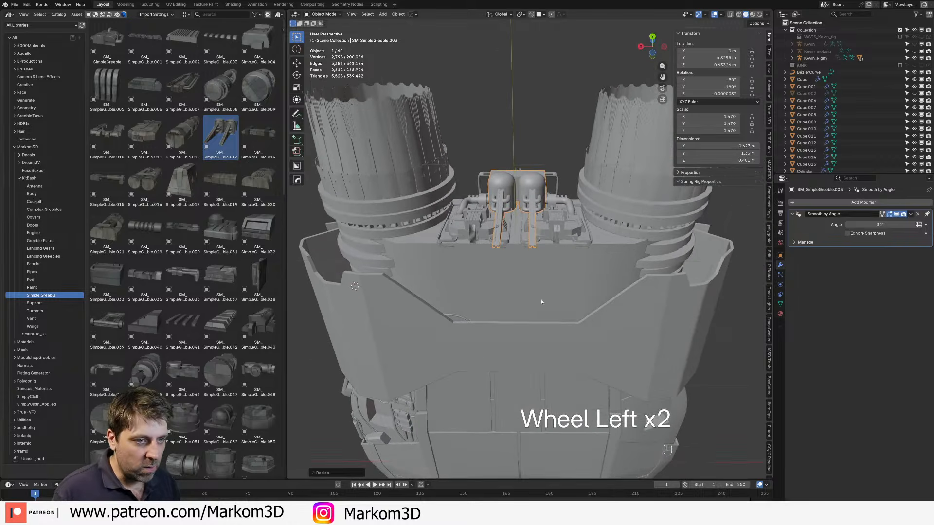
# Step: Place complex greeble 013 on the underside of the rear hull and set its X location to 0
pyautogui.click(44, 210)
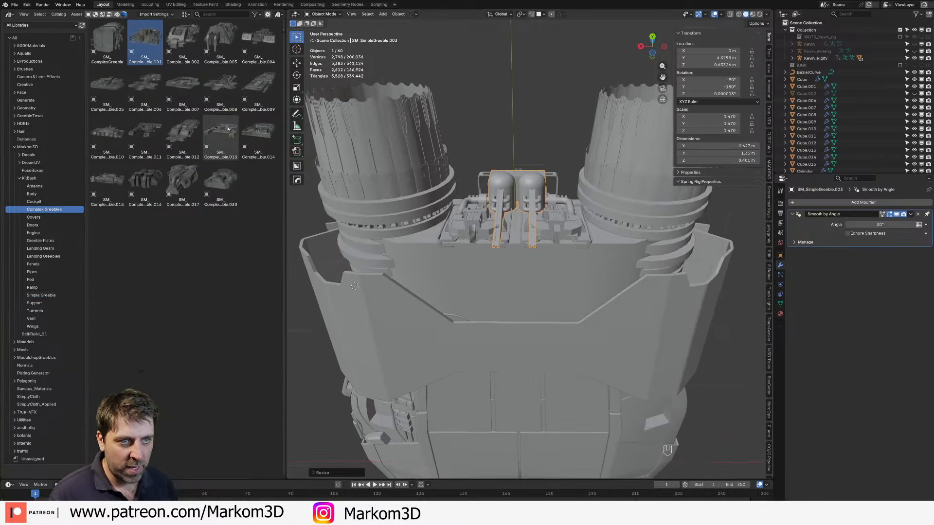
pyautogui.moveTo(228, 128); pyautogui.dragTo(508, 291)
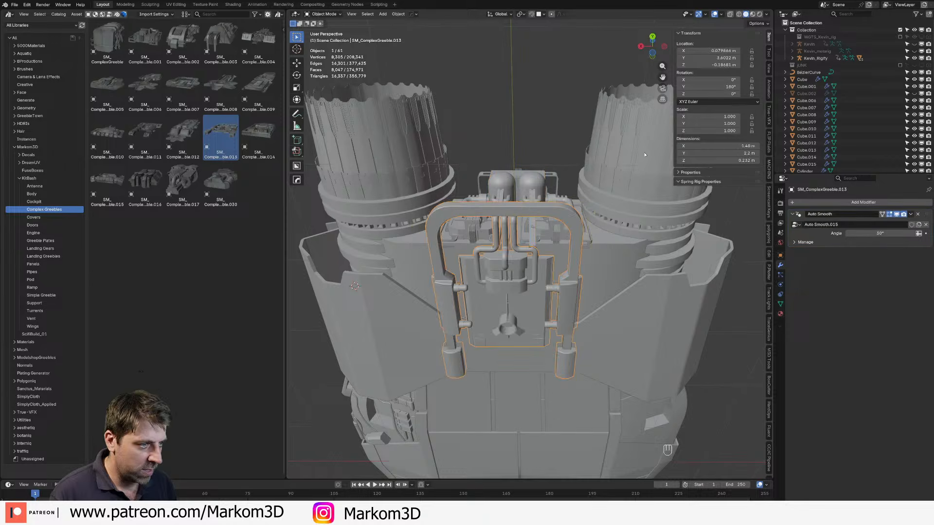
pyautogui.click(723, 48)
pyautogui.write('0')
pyautogui.press('Return')
# Step: Move the underside greeble along Z to about -0.094 m and scale it to about 0.69
pyautogui.press('g')
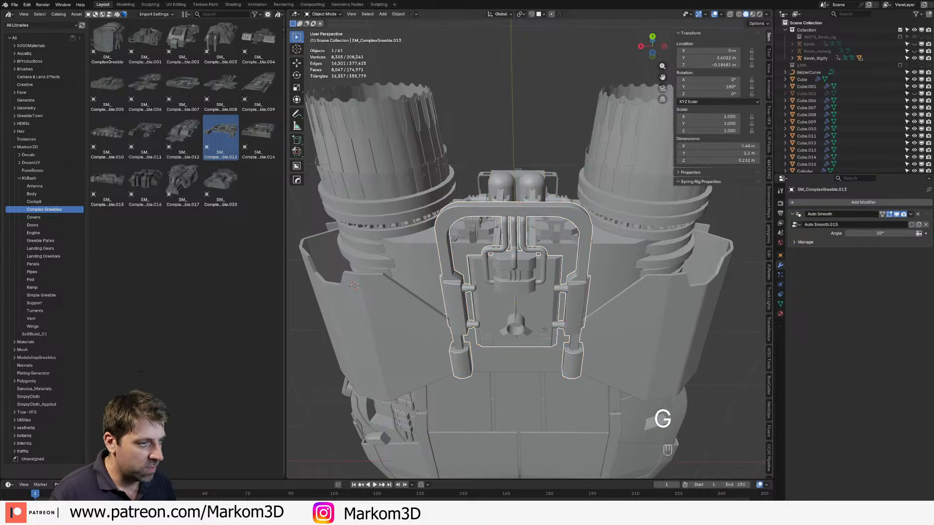
pyautogui.press('z')
pyautogui.moveTo(550, 347); pyautogui.dragTo(583, 341, button='middle')
pyautogui.press('g')
pyautogui.press('z')
pyautogui.click(497, 368)
pyautogui.press('s')
pyautogui.press('KP_3')
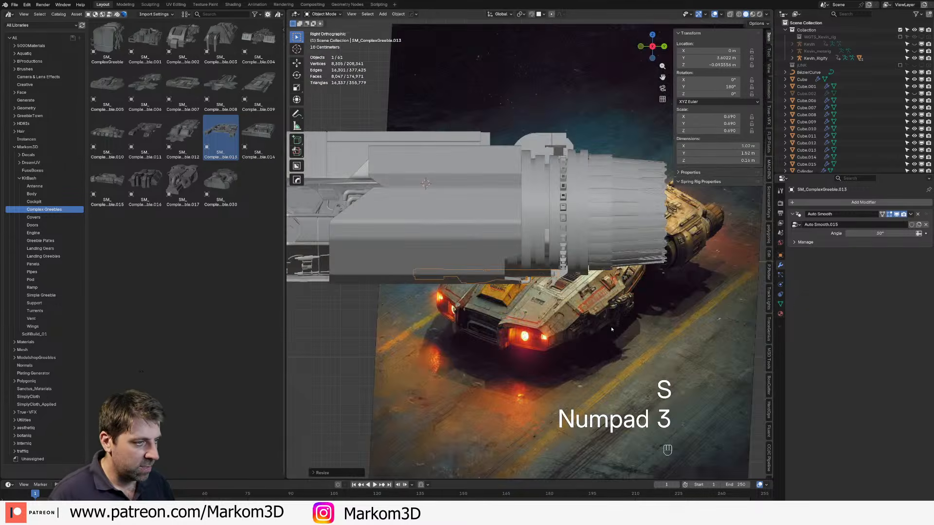
# Step: Lower the underside greeble along Z to about -0.143 m and scale it down to about 0.56
pyautogui.press('KP_7')
pyautogui.press('ctrl+KP_7')
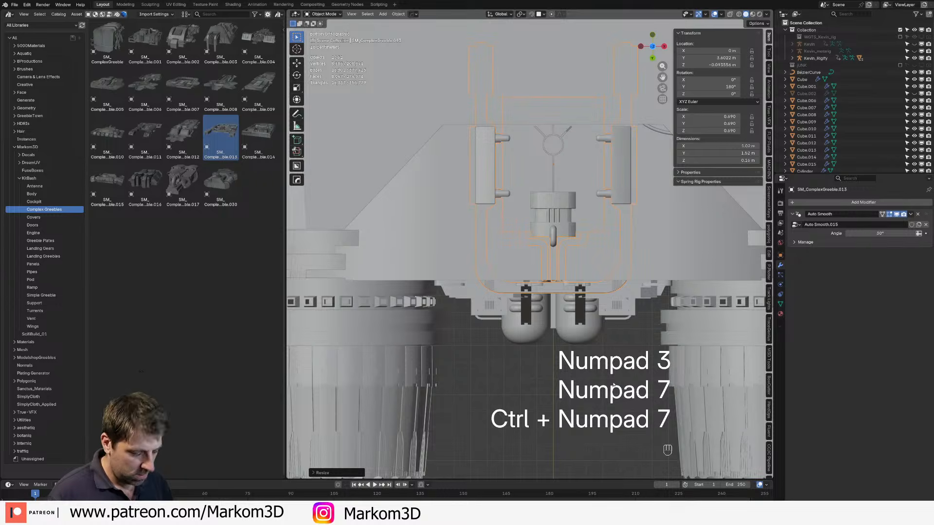
pyautogui.press('g')
pyautogui.press('z')
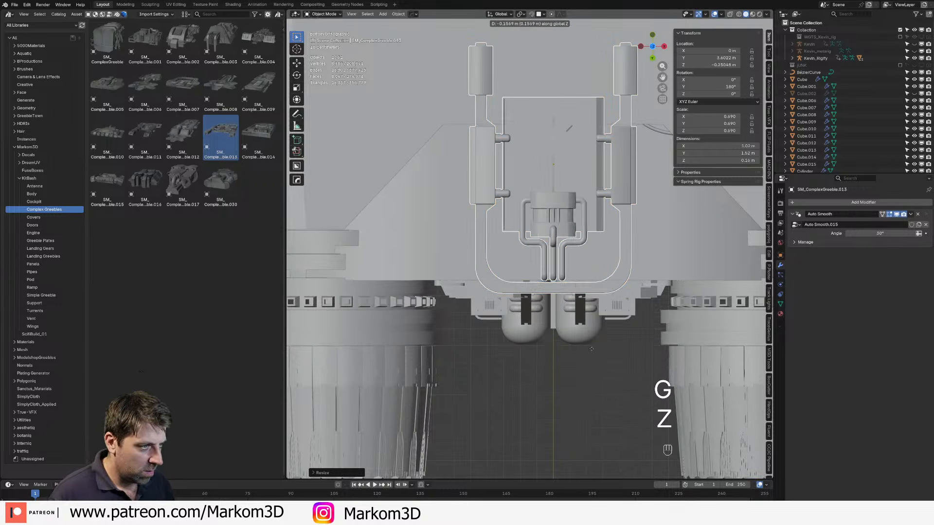
pyautogui.moveTo(600, 268); pyautogui.dragTo(503, 386, button='middle')
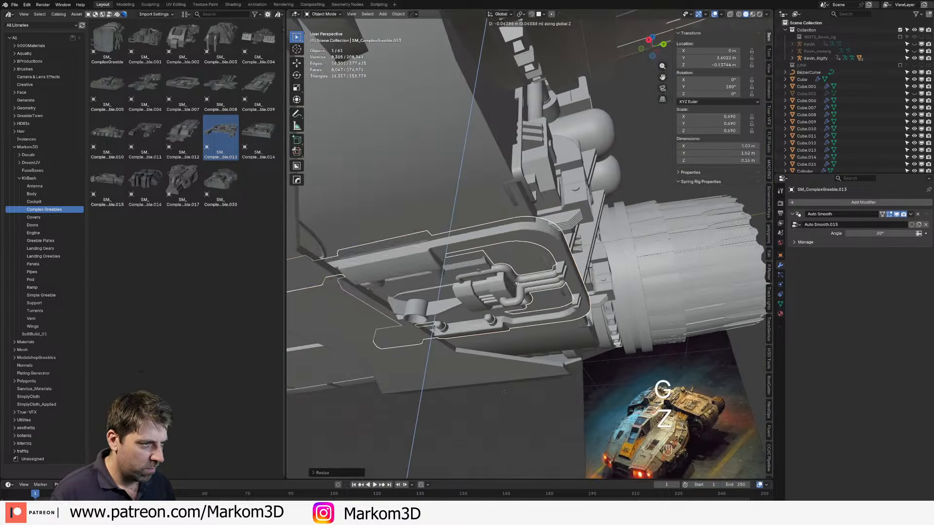
pyautogui.press('s')
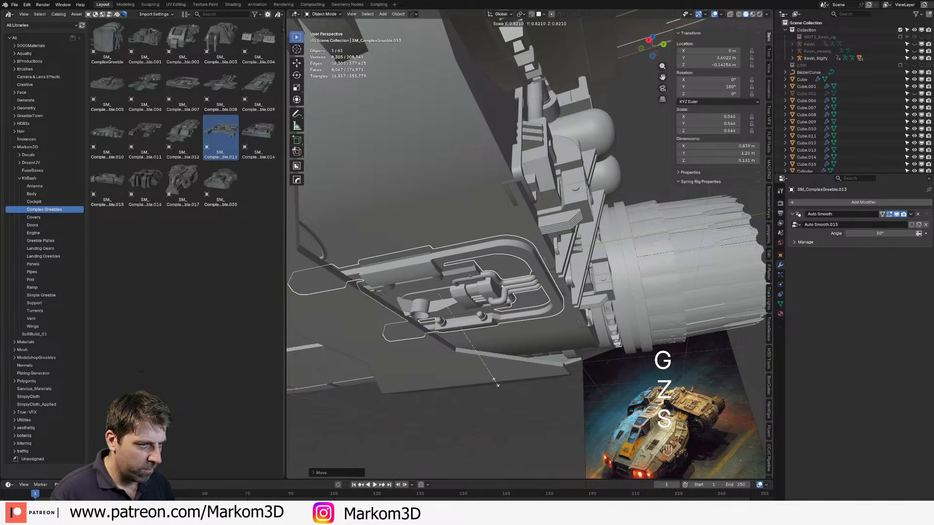
pyautogui.click(494, 384)
# Step: Move the underside greeble along Y to about 3.66 m, closer to the hull's rear edge
pyautogui.press('KP_3')
pyautogui.press('KP_7')
pyautogui.press('ctrl+KP_7')
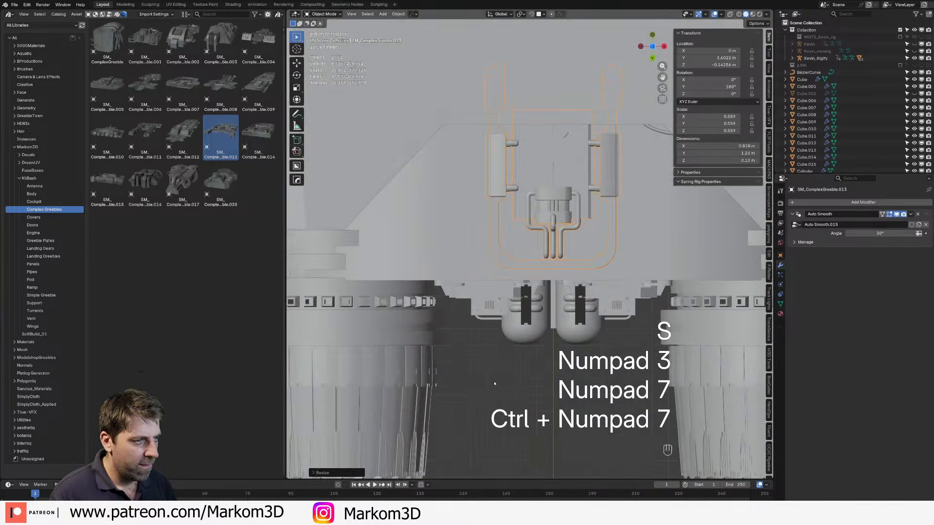
pyautogui.press('KP_3')
pyautogui.moveTo(501, 329); pyautogui.dragTo(474, 291, button='middle')
pyautogui.press('g')
pyautogui.press('y')
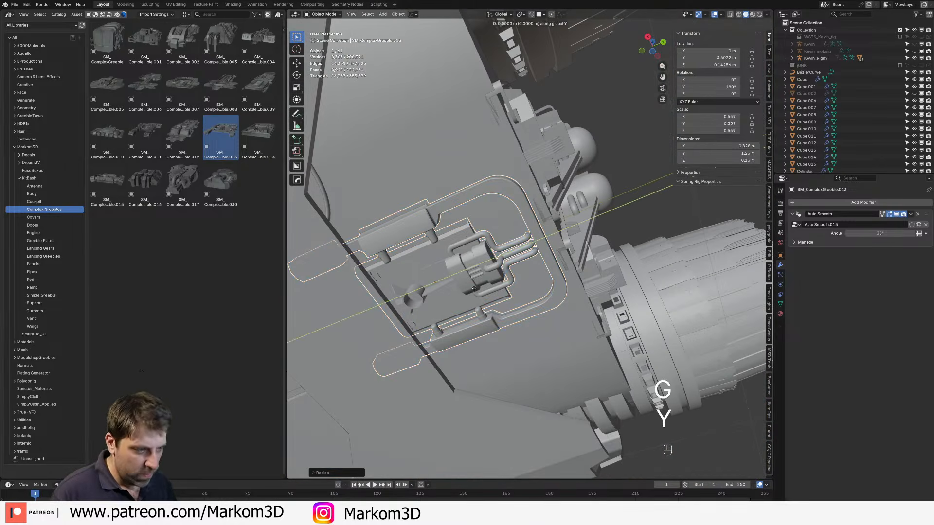
pyautogui.click(484, 290)
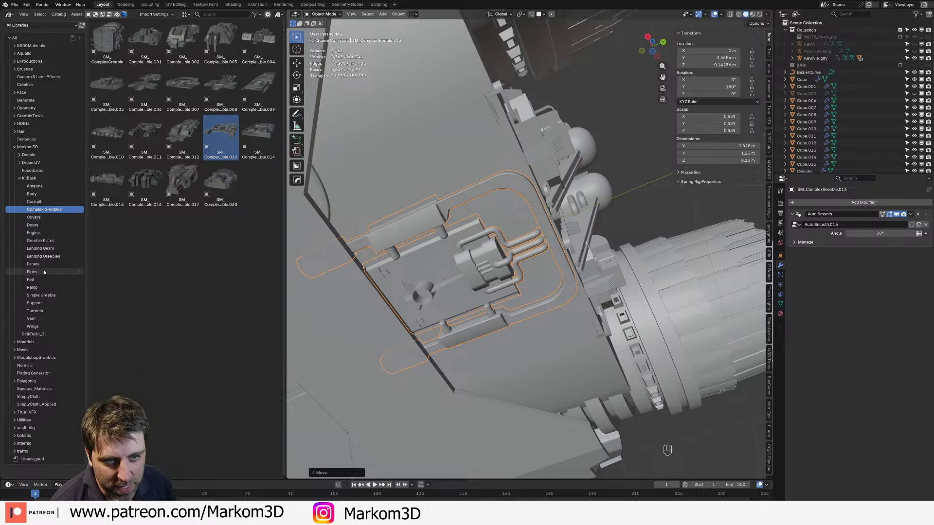
# Step: Place greeble plate 014 on the underside beside the complex greeble and scale it to about 0.52
pyautogui.click(52, 242)
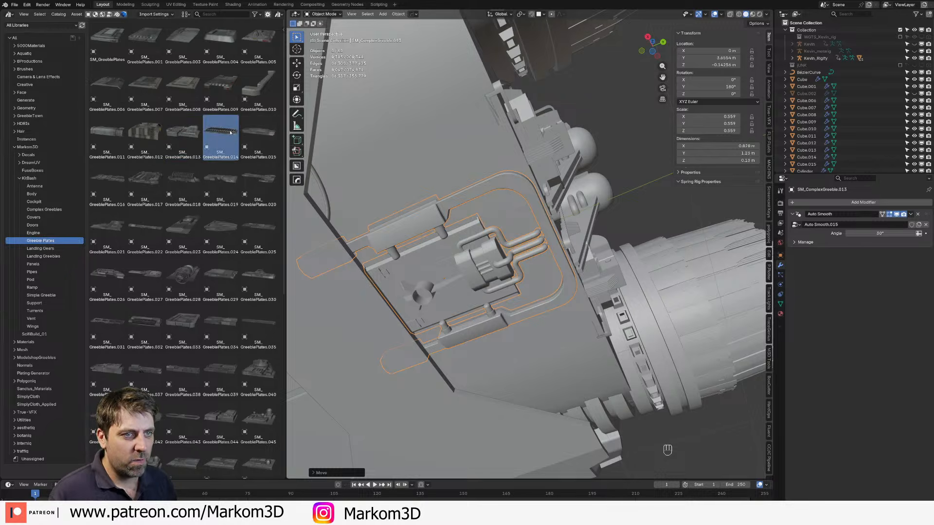
pyautogui.moveTo(230, 132); pyautogui.dragTo(432, 142)
pyautogui.scroll(-3, 432, 146)
pyautogui.moveTo(438, 165); pyautogui.dragTo(475, 234, button='middle')
pyautogui.press('s')
pyautogui.click(477, 237)
pyautogui.press('KP_7')
pyautogui.press('ctrl+KP_7')
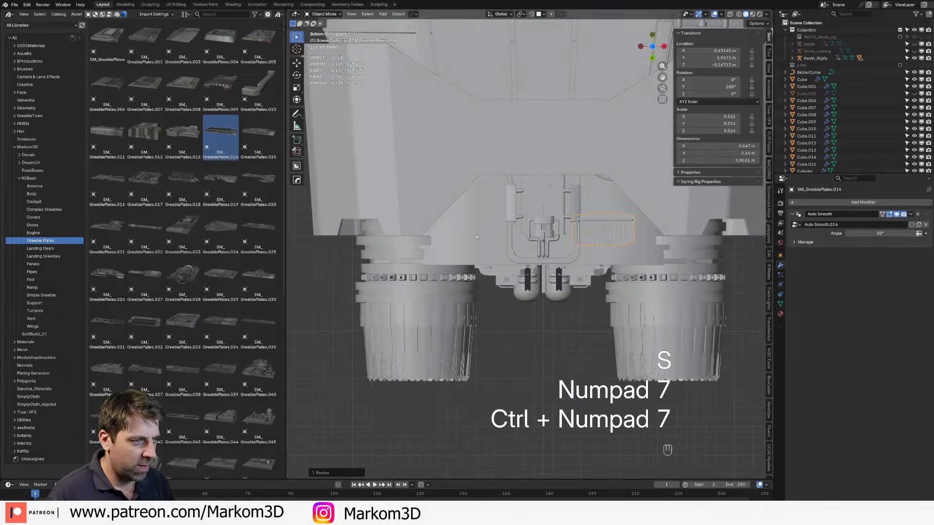
# Step: In bottom view, scale plate 014 to about 0.68 and fit it between the complex greeble and the engine at the rear edge
pyautogui.keyDown('shift'); pyautogui.moveTo(622, 244); pyautogui.dragTo(495, 255, button='middle'); pyautogui.keyUp('shift')
pyautogui.scroll(2, 505, 267)
pyautogui.press('g')
pyautogui.click(533, 300)
pyautogui.press('s')
pyautogui.click(548, 311)
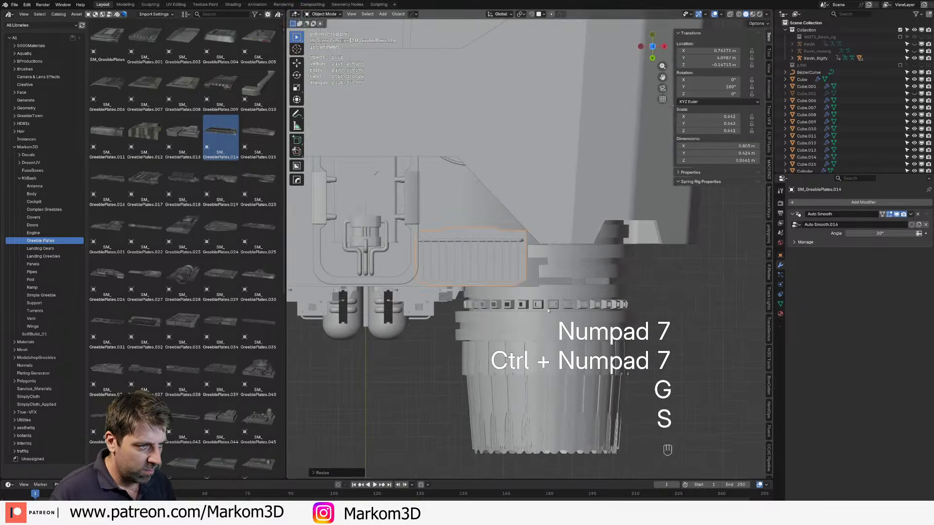
pyautogui.press('g')
pyautogui.click(552, 310)
pyautogui.press('s')
pyautogui.click(557, 310)
pyautogui.press('g')
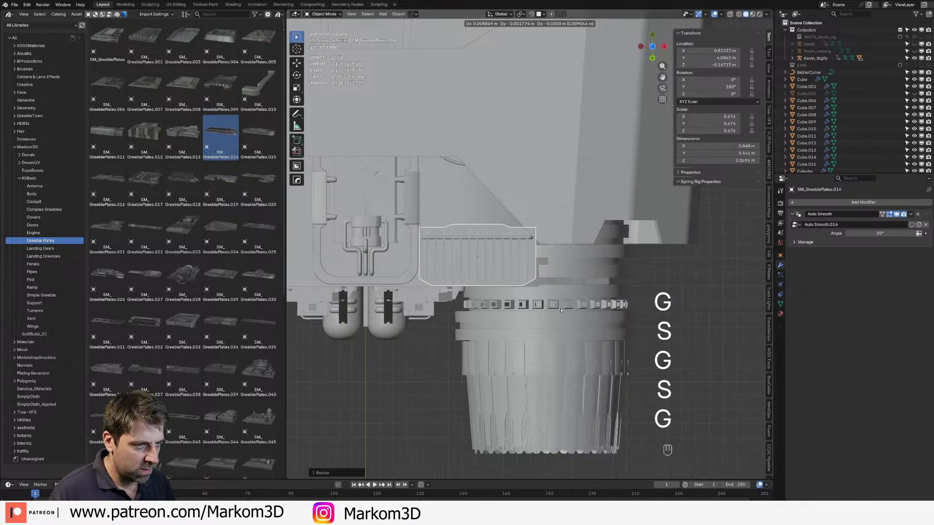
pyautogui.click(560, 310)
# Step: Try greeble plate 033 ahead of the ribbed plate, replace it with plate 040, and scale that to about 0.5
pyautogui.moveTo(182, 324); pyautogui.dragTo(451, 195)
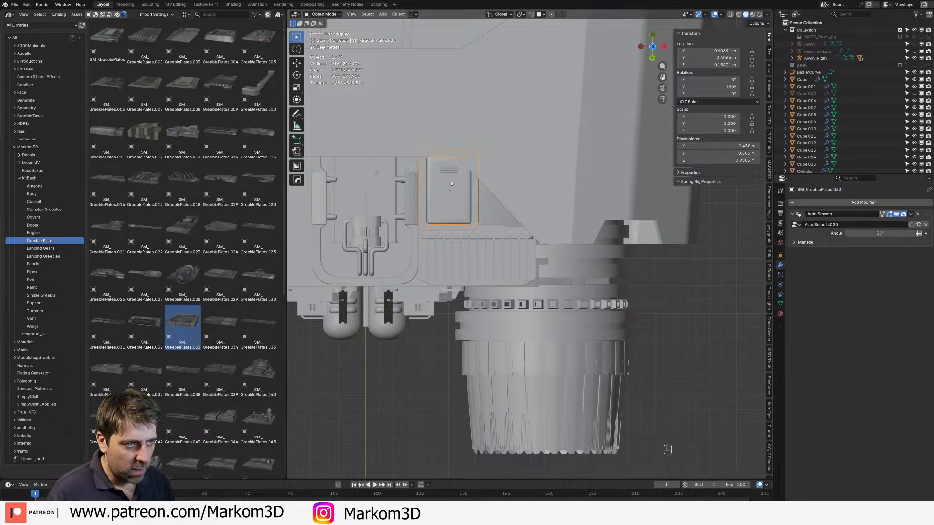
pyautogui.press('Delete')
pyautogui.moveTo(258, 375); pyautogui.dragTo(462, 204)
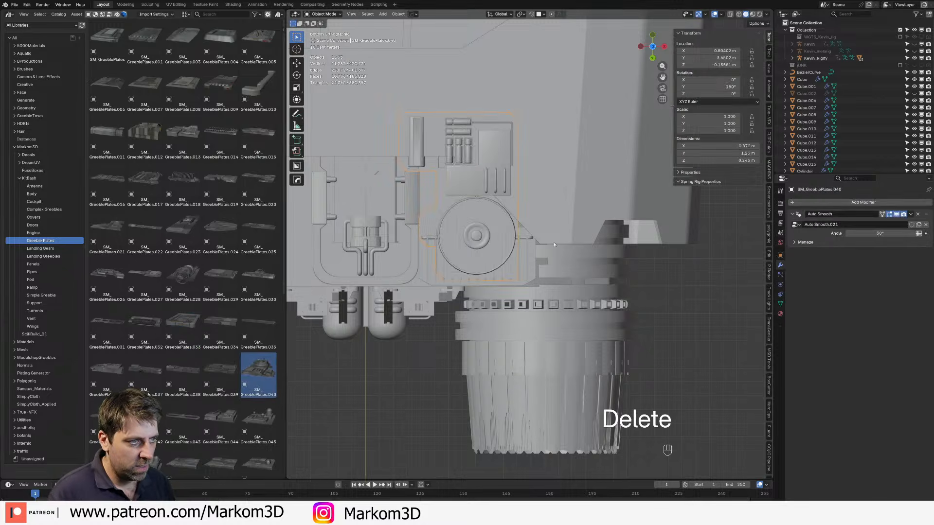
pyautogui.press('s')
pyautogui.press('r')
pyautogui.press('KP_9')
pyautogui.press('KP_0')
pyautogui.press('KP_Subtract')
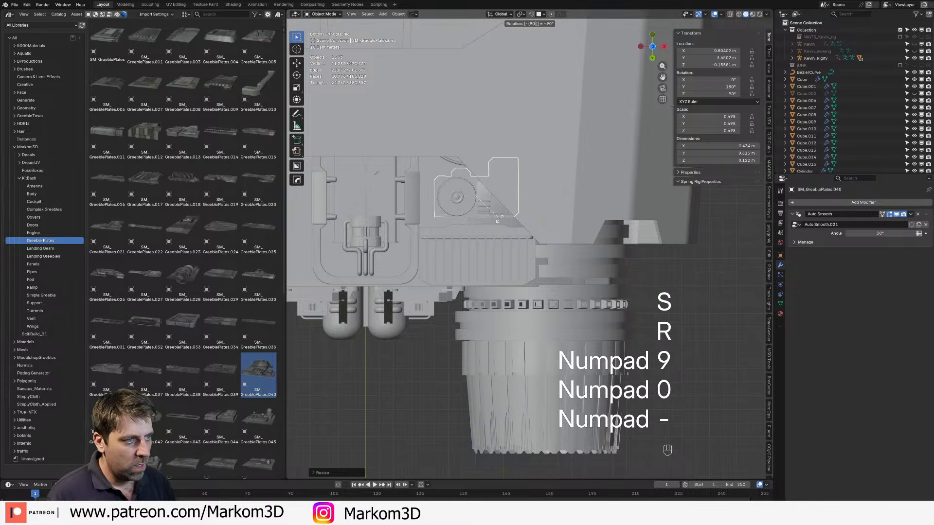
pyautogui.press('KP_Enter')
pyautogui.hotkey('ctrl', 'z')
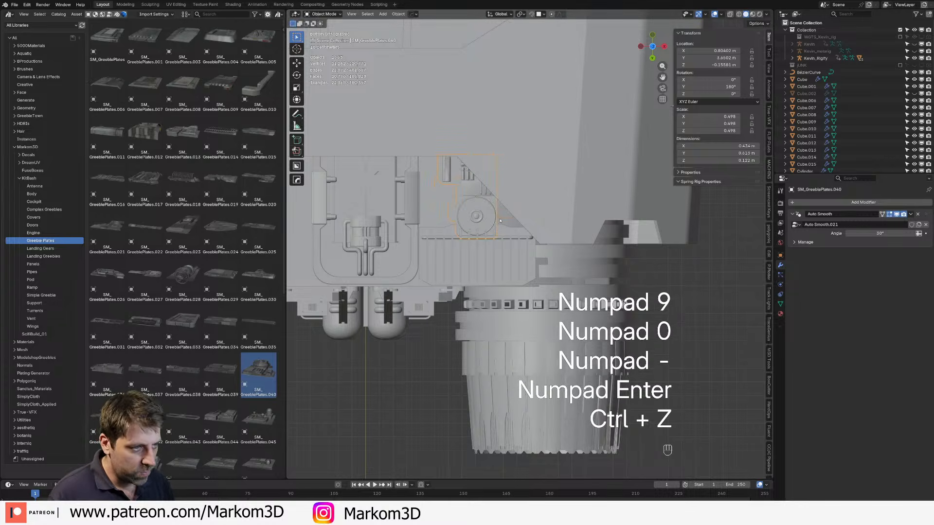
# Step: Rotate greeble plate 040 by -90° in bottom view
pyautogui.press('r')
pyautogui.press('KP_9')
pyautogui.press('KP_0')
pyautogui.press('KP_Subtract')
pyautogui.press('KP_Enter')
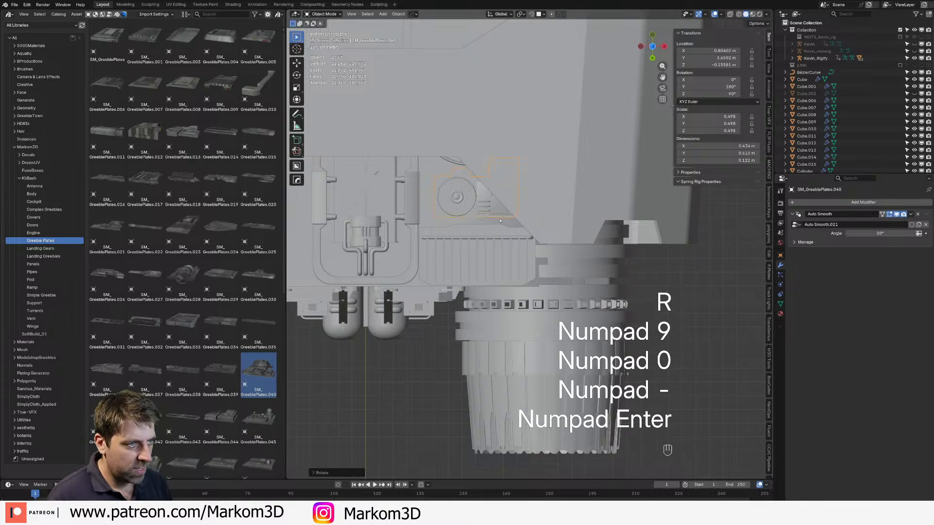
# Step: Move plate 040 against the complex greeble and the ribbed plate, and scale it to about 0.62
pyautogui.press('g')
pyautogui.click(492, 224)
pyautogui.press('s')
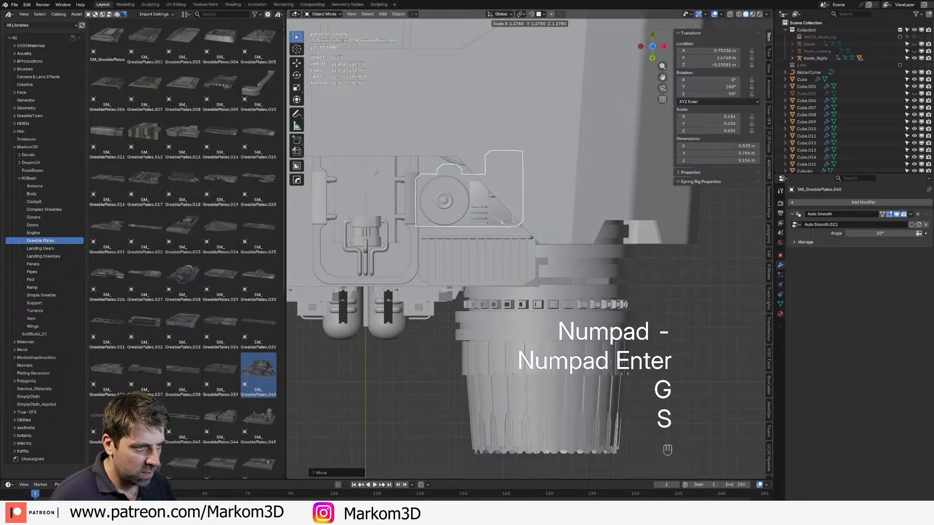
pyautogui.click(496, 230)
pyautogui.moveTo(481, 231); pyautogui.dragTo(538, 261, button='middle')
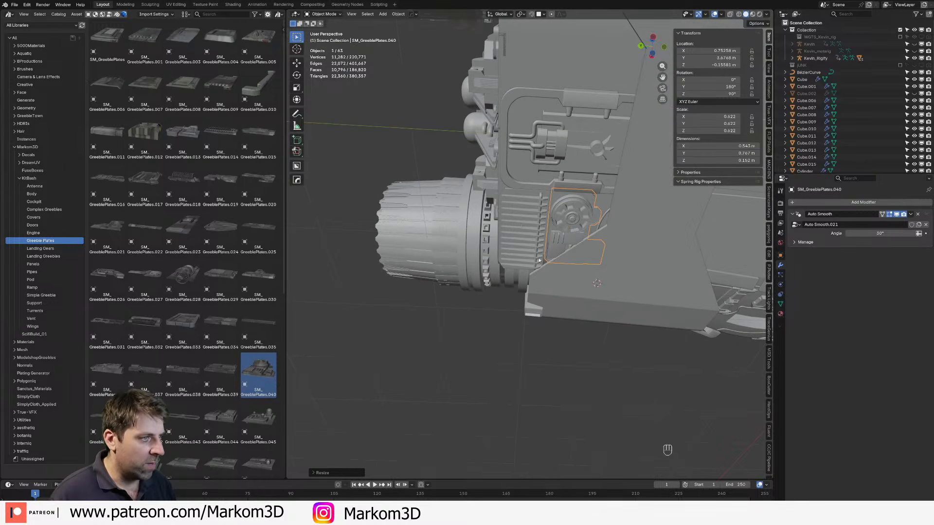
# Step: Join greeble plates 040 and 014 on the underside, and copy the engine's Mirror modifier to the joined object
pyautogui.keyDown('shift'); pyautogui.click(519, 225); pyautogui.keyUp('shift')
pyautogui.keyDown('shift'); pyautogui.click(536, 163); pyautogui.keyUp('shift')
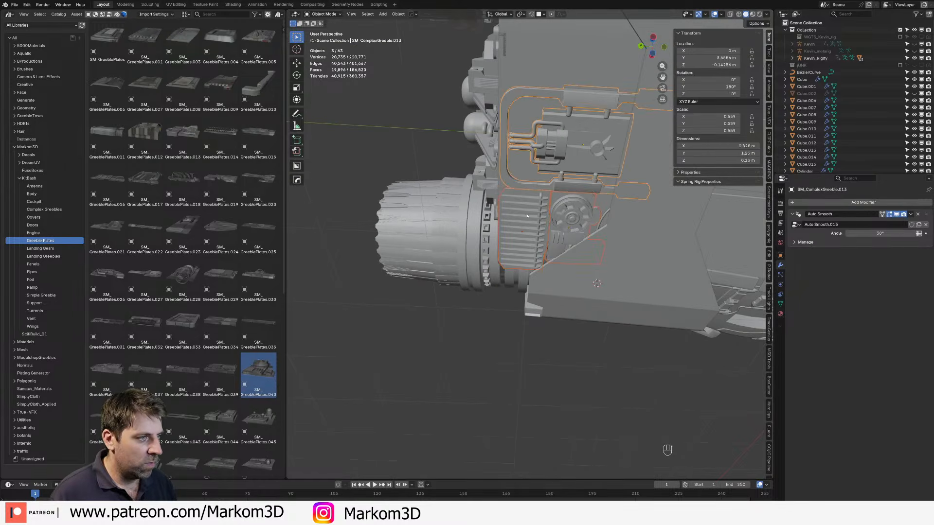
pyautogui.hotkey('ctrl', 'z')
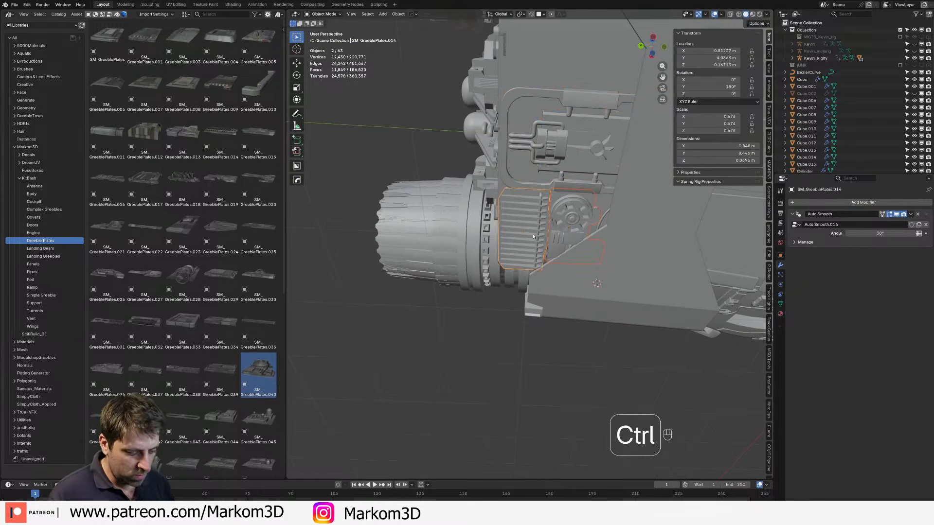
pyautogui.hotkey('ctrl', 'j')
pyautogui.keyDown('shift'); pyautogui.click(453, 231); pyautogui.keyUp('shift')
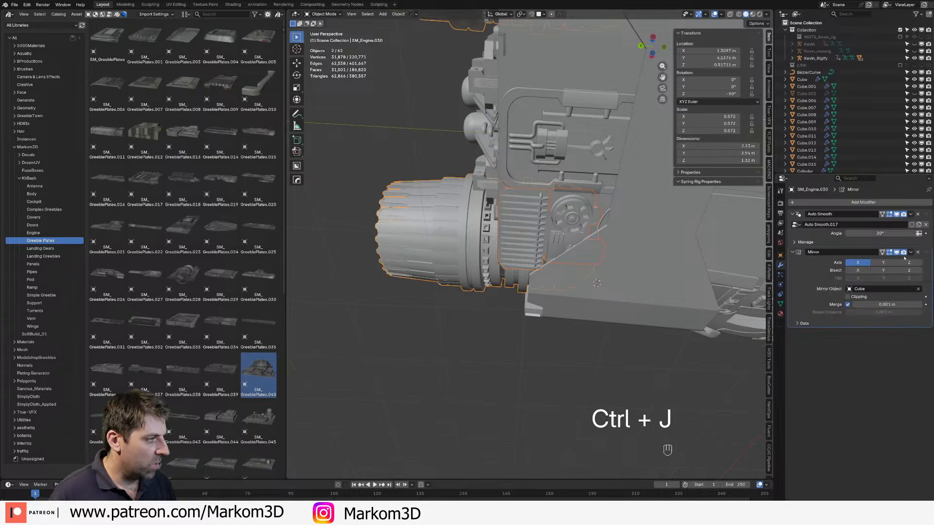
pyautogui.click(910, 253)
pyautogui.click(903, 275)
pyautogui.click(510, 371)
# Step: Copy the Mat_Grey material from the hull to the greebles on the rear wall and underside
pyautogui.moveTo(510, 371); pyautogui.dragTo(586, 311, button='middle')
pyautogui.keyDown('shift'); pyautogui.click(601, 263); pyautogui.keyUp('shift')
pyautogui.keyDown('shift'); pyautogui.click(595, 200); pyautogui.keyUp('shift')
pyautogui.keyDown('shift'); pyautogui.click(578, 219); pyautogui.keyUp('shift')
pyautogui.keyDown('shift'); pyautogui.click(601, 212); pyautogui.keyUp('shift')
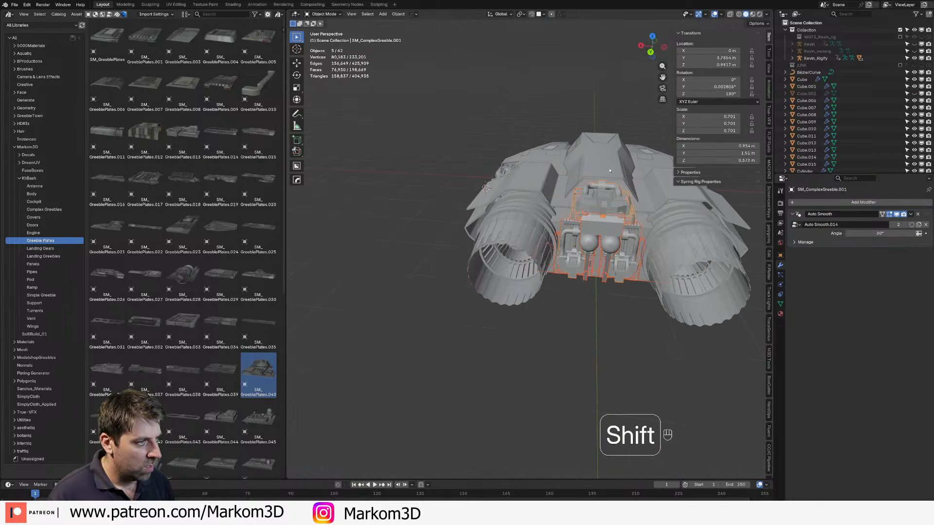
pyautogui.click(779, 314)
pyautogui.click(928, 220)
pyautogui.click(898, 234)
pyautogui.hotkey('alt', 'a')
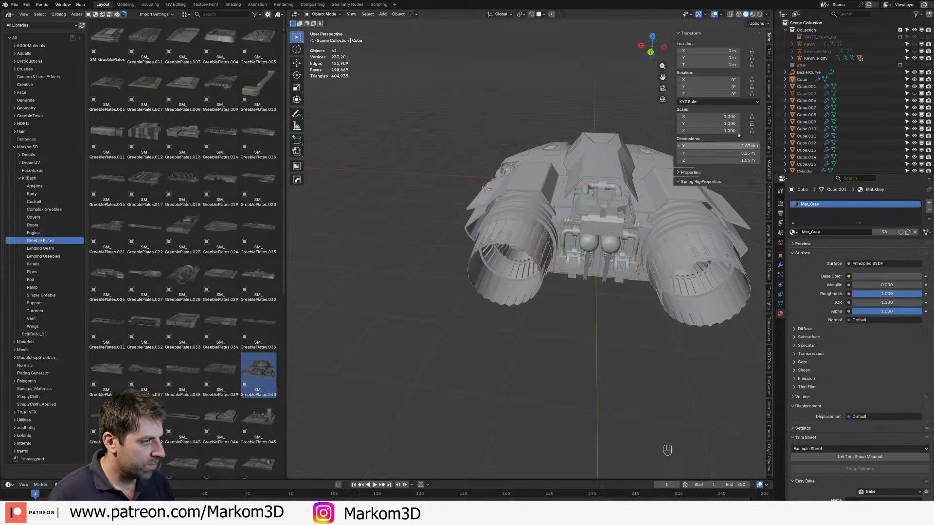
# Step: Switch the viewport to rendered shading and check the greebles along the ship's rear underside
pyautogui.click(759, 14)
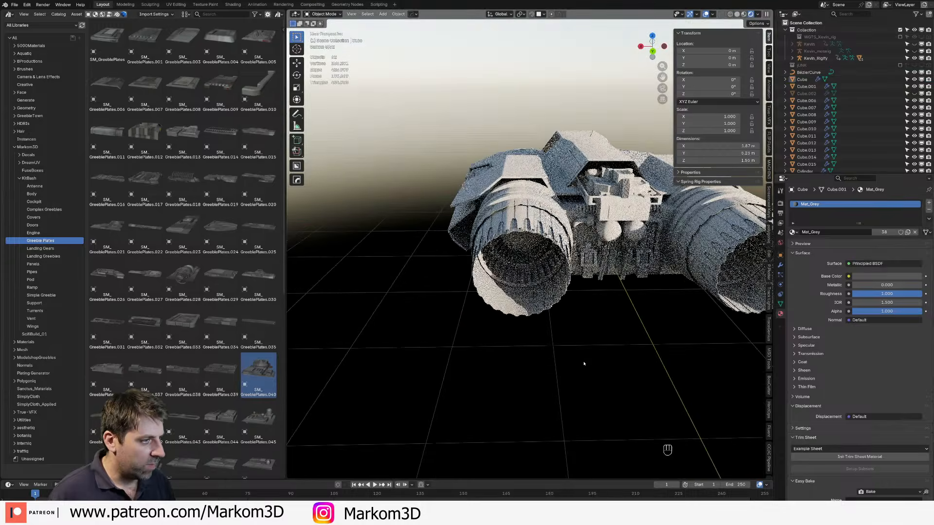
pyautogui.moveTo(581, 366)
pyautogui.mouseDown(button='middle')
pyautogui.moveTo(595, 335)
pyautogui.moveTo(611, 338)
pyautogui.moveTo(604, 285)
pyautogui.mouseUp(button='middle')
pyautogui.keyDown('shift'); pyautogui.moveTo(656, 222); pyautogui.dragTo(532, 259, button='middle'); pyautogui.keyUp('shift')
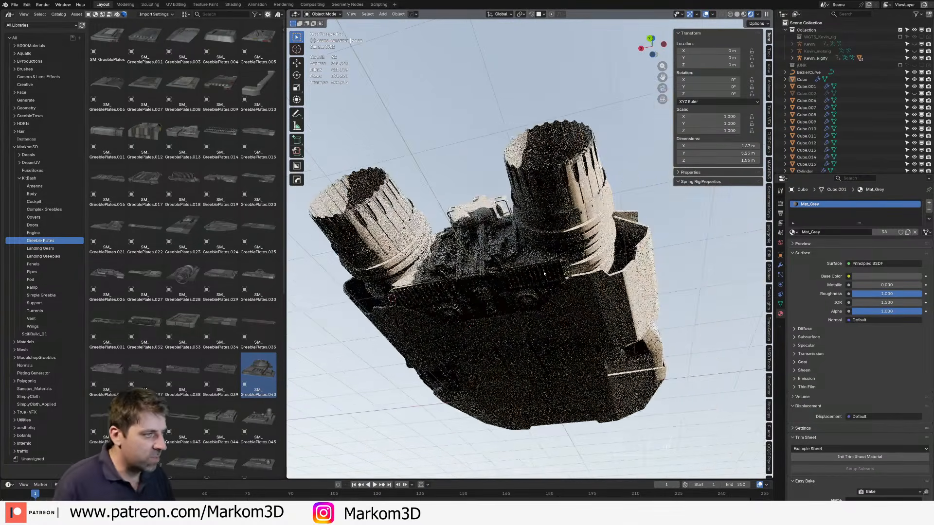
pyautogui.scroll(3, 531, 259)
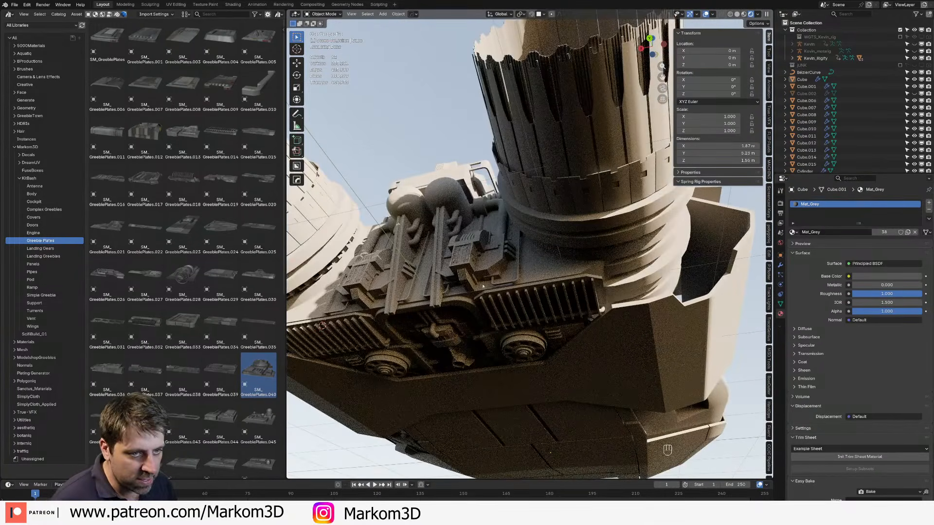
# Step: From the simple greebles, try 037 at the rear wall's lower edge beside the engine, and replace it with 046
pyautogui.click(104, 276)
pyautogui.click(42, 296)
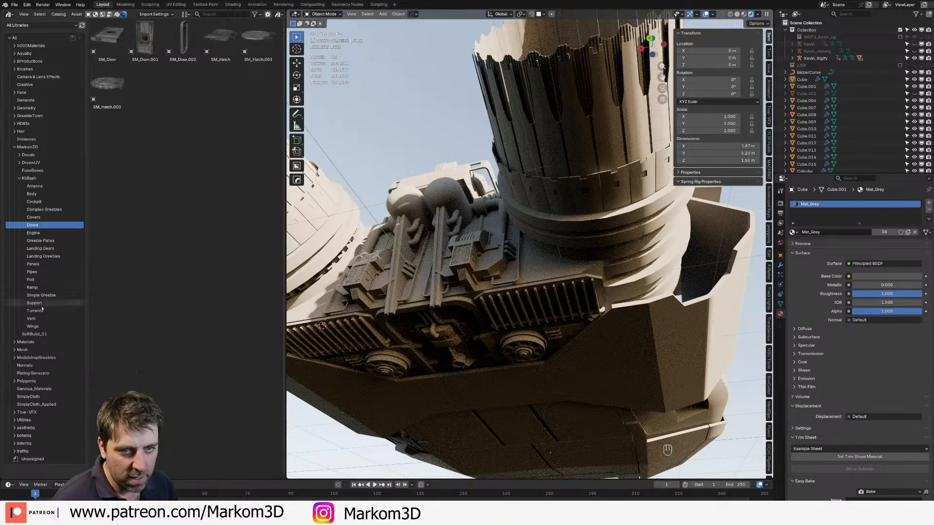
pyautogui.click(183, 287)
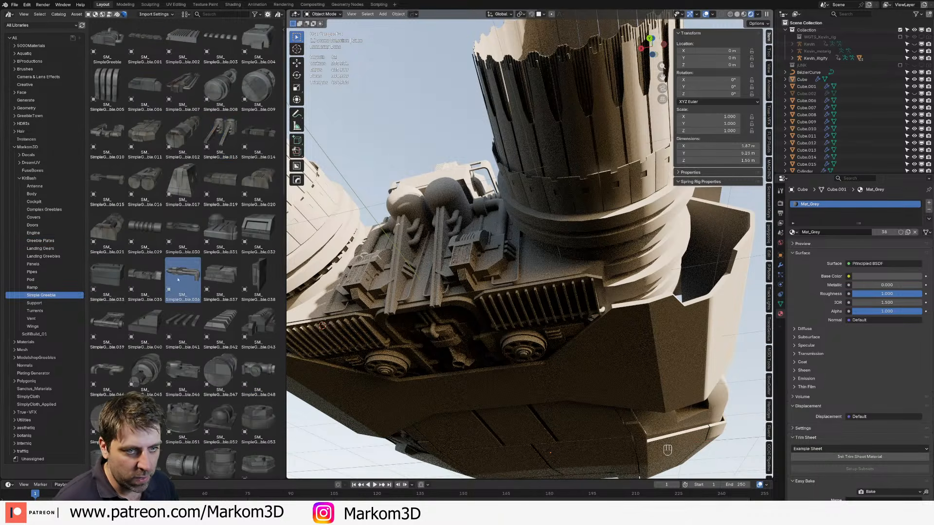
pyautogui.click(220, 278)
pyautogui.moveTo(220, 278); pyautogui.dragTo(543, 282)
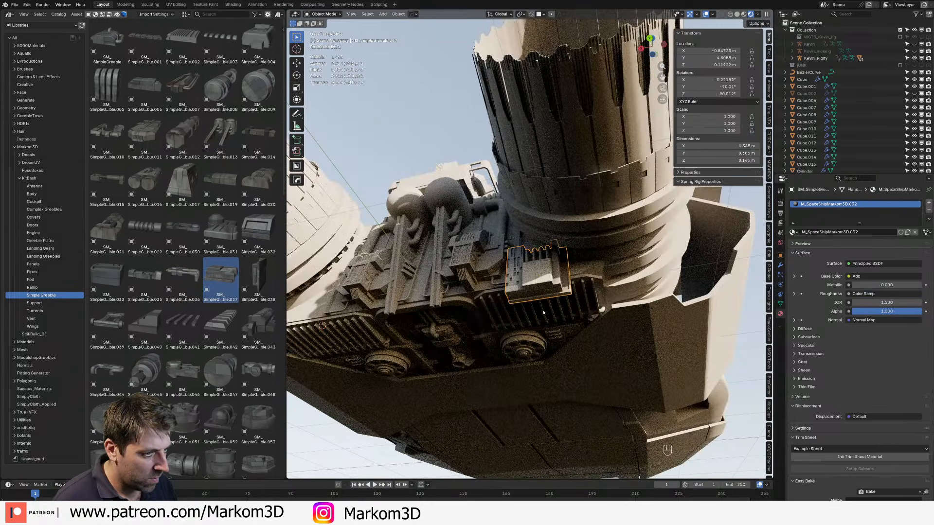
pyautogui.press('Delete')
pyautogui.click(183, 372)
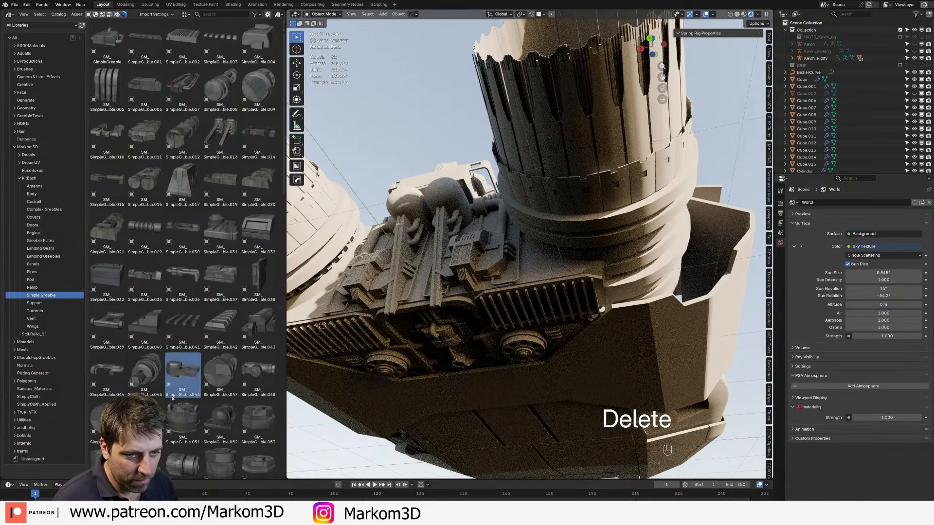
pyautogui.moveTo(183, 372); pyautogui.dragTo(573, 290)
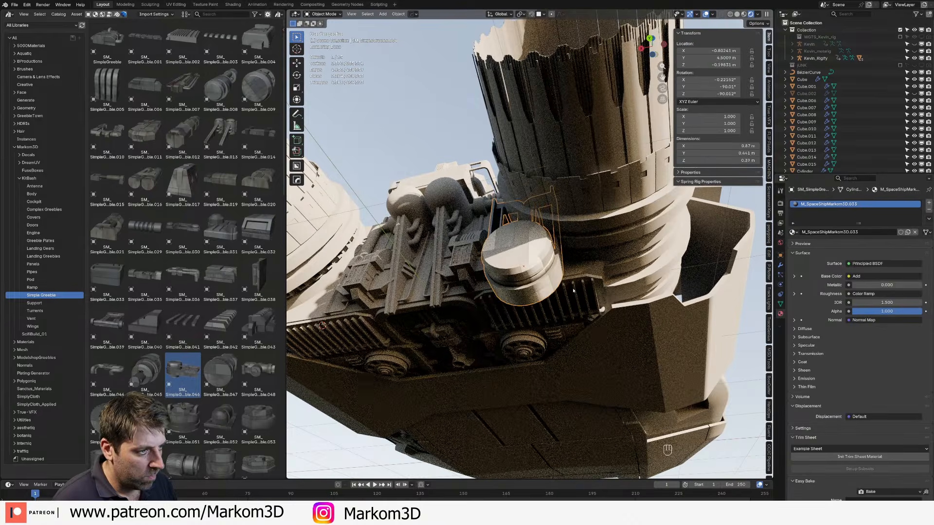
# Step: Rotate simple greeble 046 by 90° in back view
pyautogui.press('KP_3')
pyautogui.press('KP_1')
pyautogui.press('ctrl+KP_1')
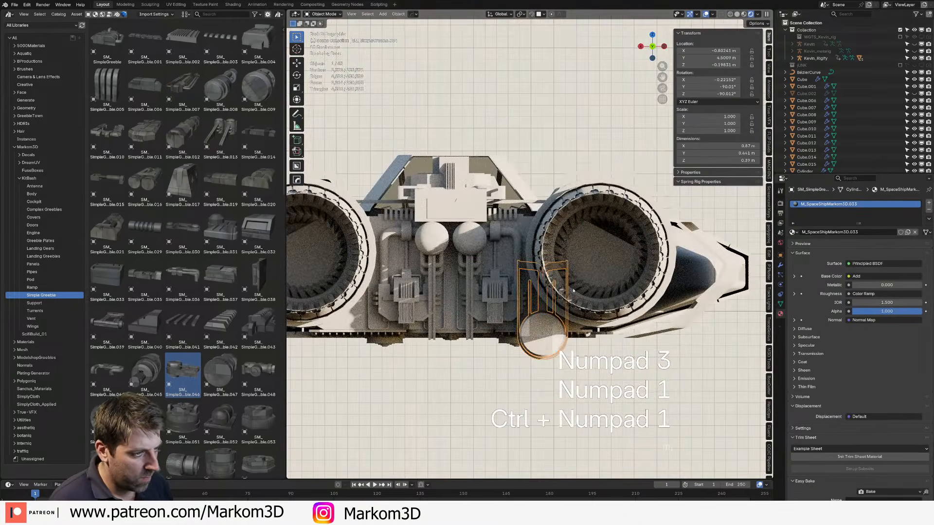
pyautogui.press('r')
pyautogui.press('KP_9')
pyautogui.press('KP_0')
pyautogui.press('KP_Enter')
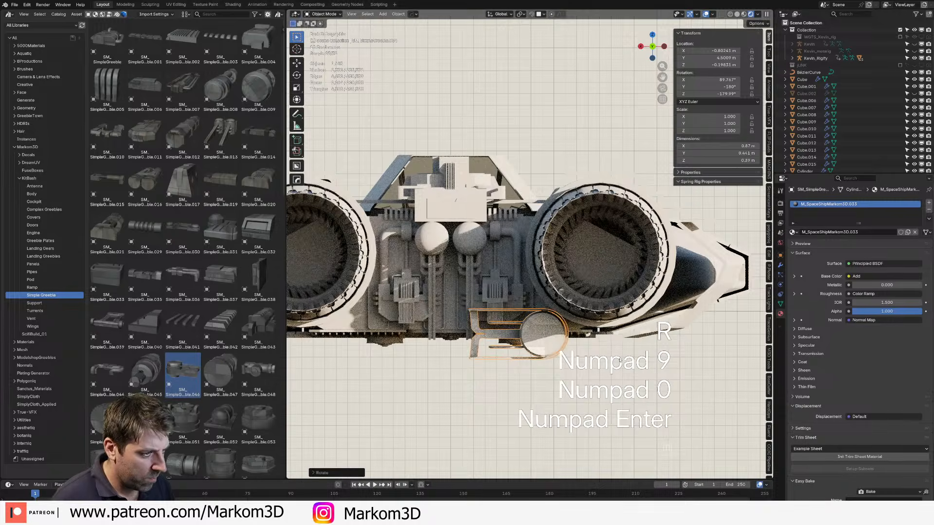
# Step: Scale simple greeble 046 to about 0.54 and move it beside the complex greeble, below the engine
pyautogui.press('s')
pyautogui.press('g')
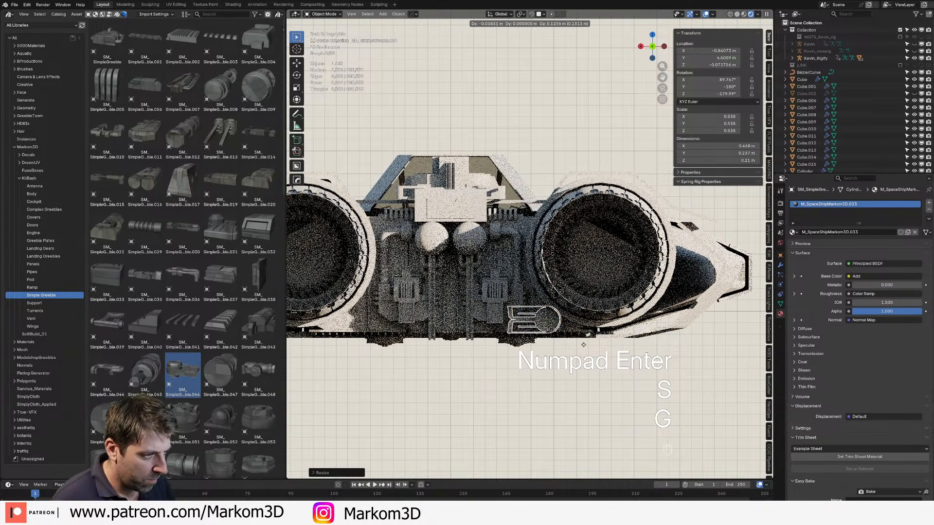
pyautogui.click(566, 410)
# Step: Join simple greeble 046 into the rear wall's complex greeble and remove the extra M_SpaceShipMarkom3D.033 material slot
pyautogui.keyDown('shift'); pyautogui.click(505, 321); pyautogui.keyUp('shift')
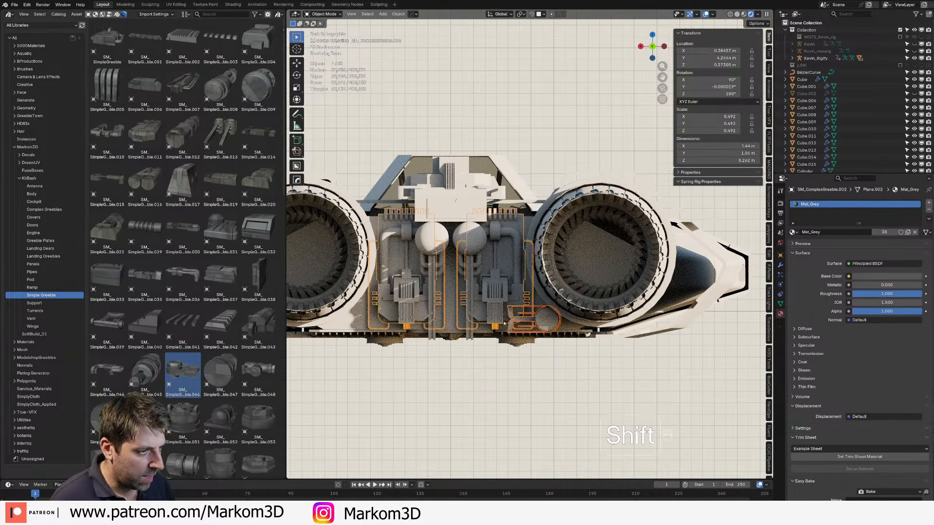
pyautogui.hotkey('ctrl', 'j')
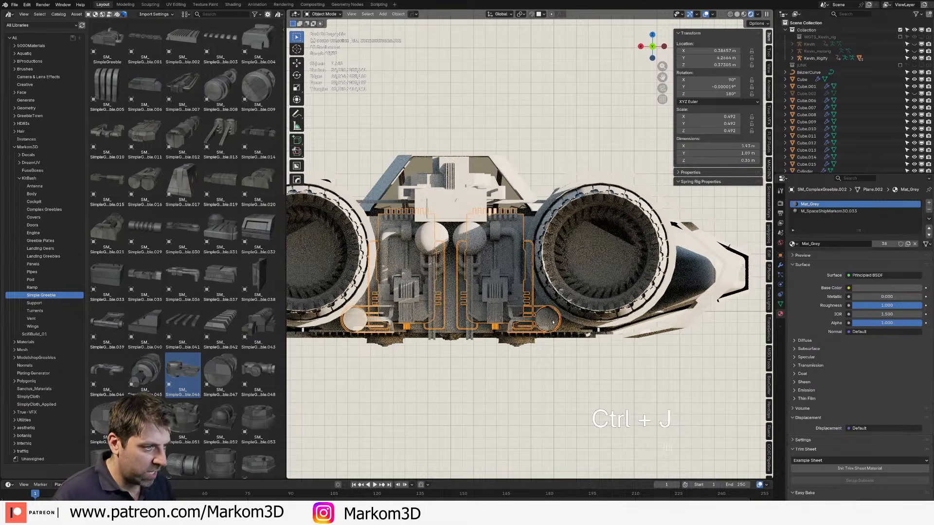
pyautogui.click(888, 213)
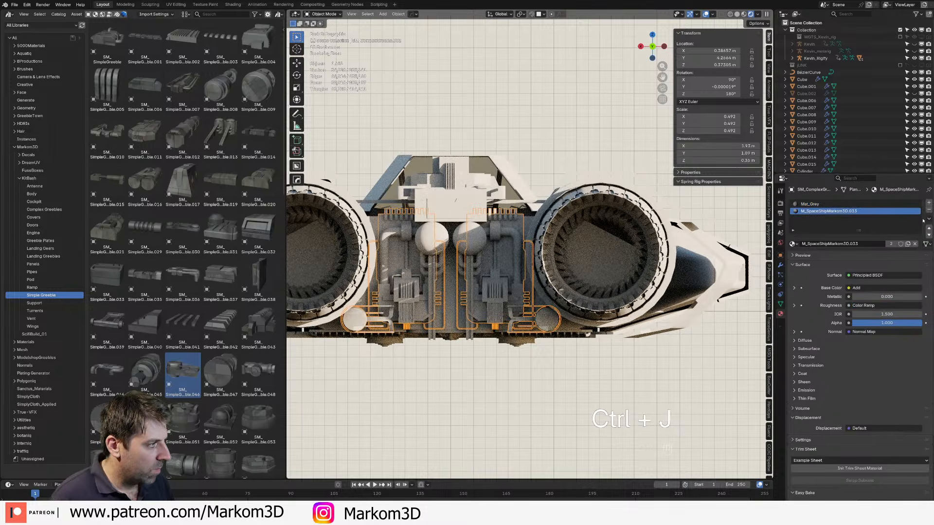
pyautogui.click(928, 210)
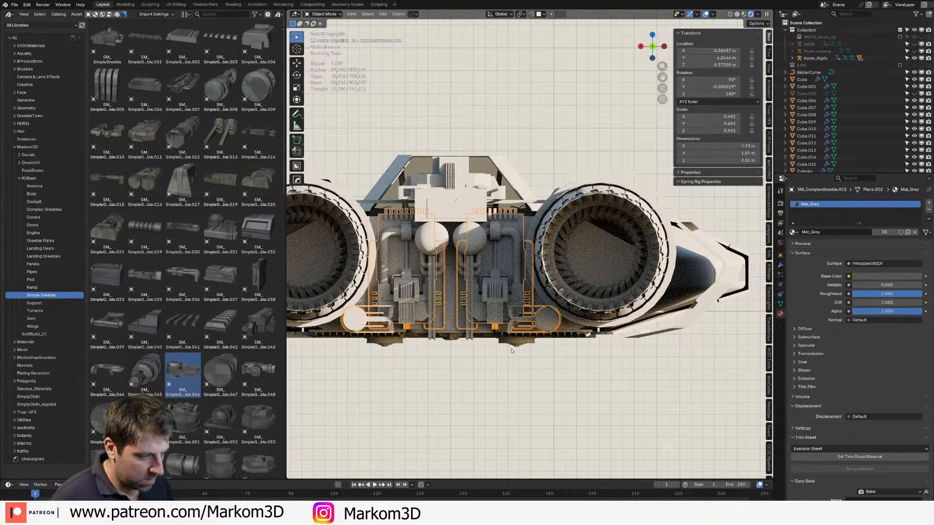
pyautogui.hotkey('ctrl', 'a')
pyautogui.hotkey('shift', 'a')
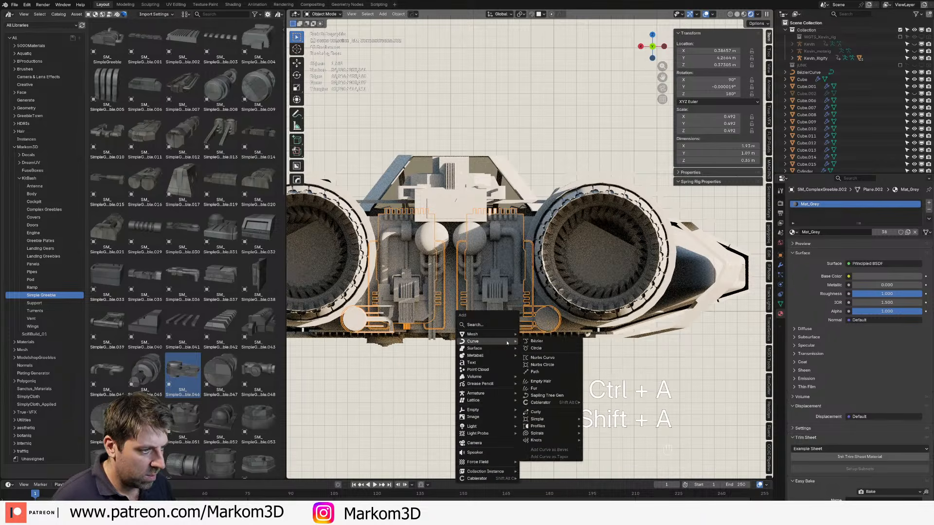
pyautogui.hotkey('ctrl', 'a')
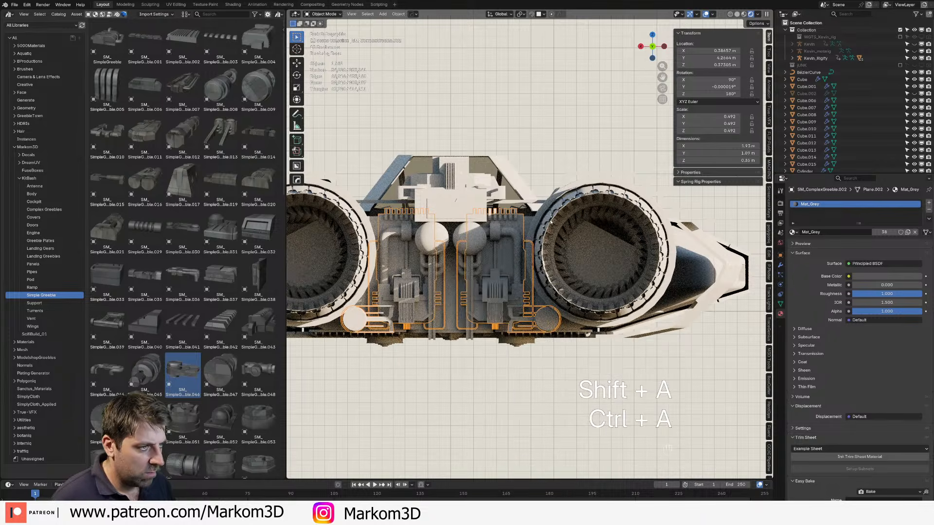
pyautogui.rightClick(447, 350)
pyautogui.click(544, 377)
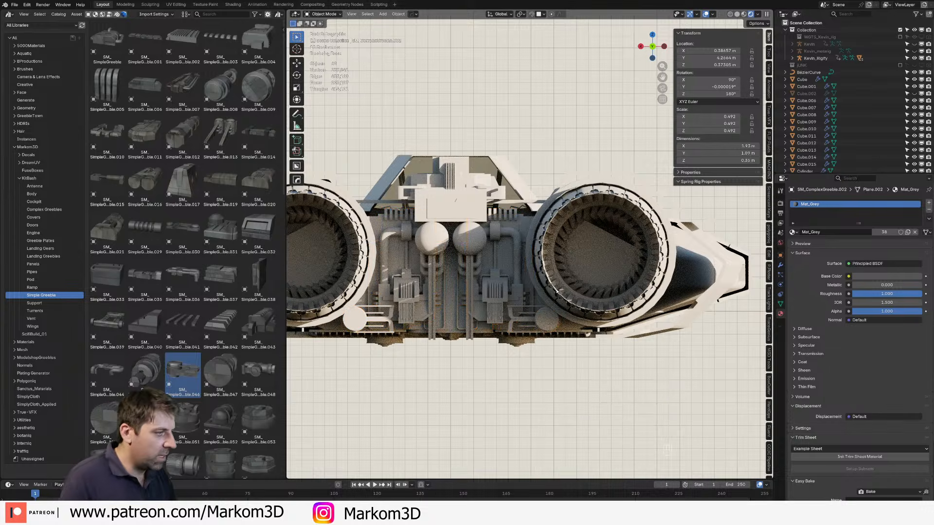
# Step: Move the Auto Smooth modifier below Mirror in the rear complex greeble's modifier stack
pyautogui.click(780, 265)
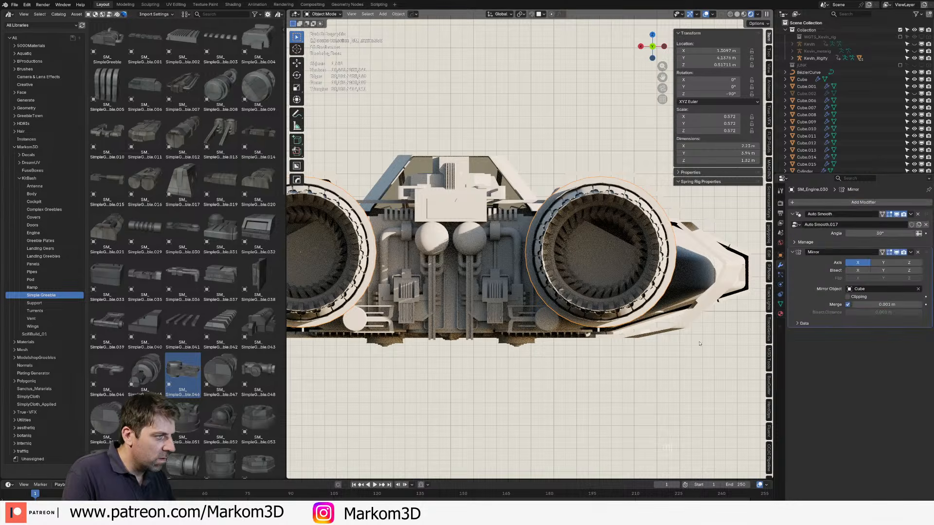
pyautogui.click(547, 320)
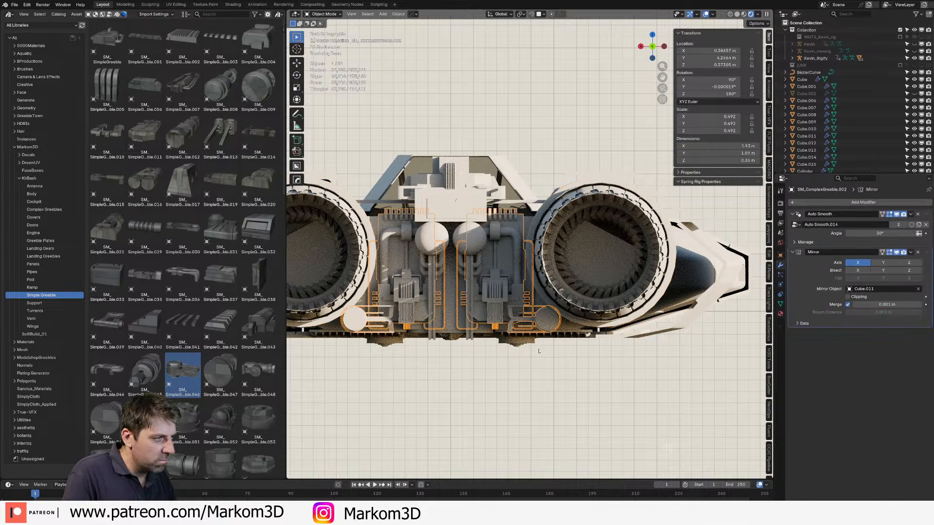
pyautogui.moveTo(926, 215); pyautogui.dragTo(926, 316)
# Step: In Edit Mode, move the round greeble part along Y onto the rear wall, and save the file
pyautogui.moveTo(647, 389); pyautogui.dragTo(564, 331, button='middle')
pyautogui.scroll(2, 549, 311)
pyautogui.moveTo(534, 292); pyautogui.dragTo(652, 365, button='middle')
pyautogui.press('Tab')
pyautogui.press('g')
pyautogui.press('y')
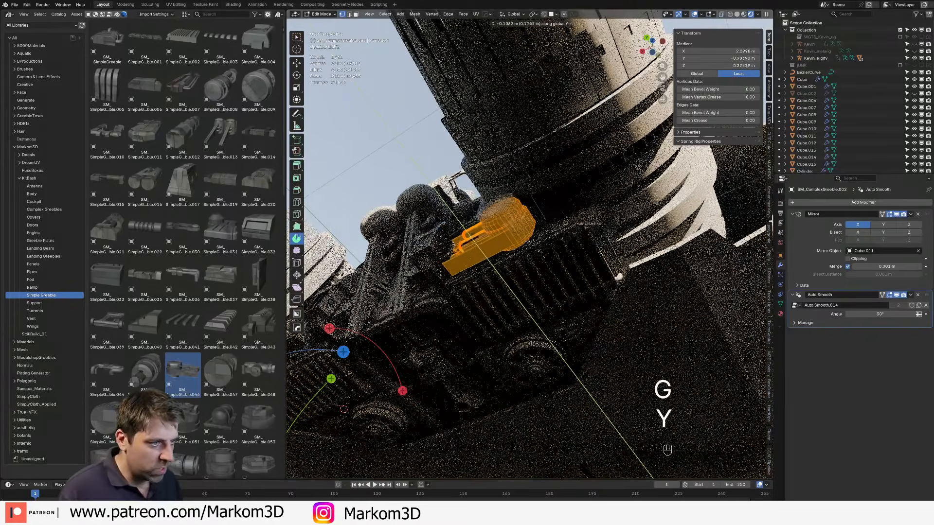
pyautogui.click(535, 248)
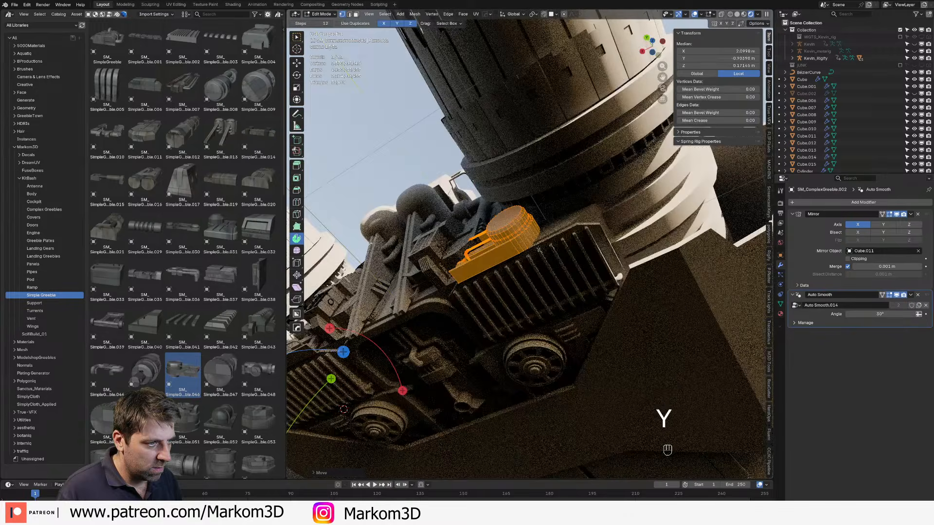
pyautogui.scroll(-7, 534, 272)
pyautogui.press('Tab')
pyautogui.moveTo(435, 435); pyautogui.dragTo(586, 360, button='middle')
pyautogui.hotkey('ctrl', 's')
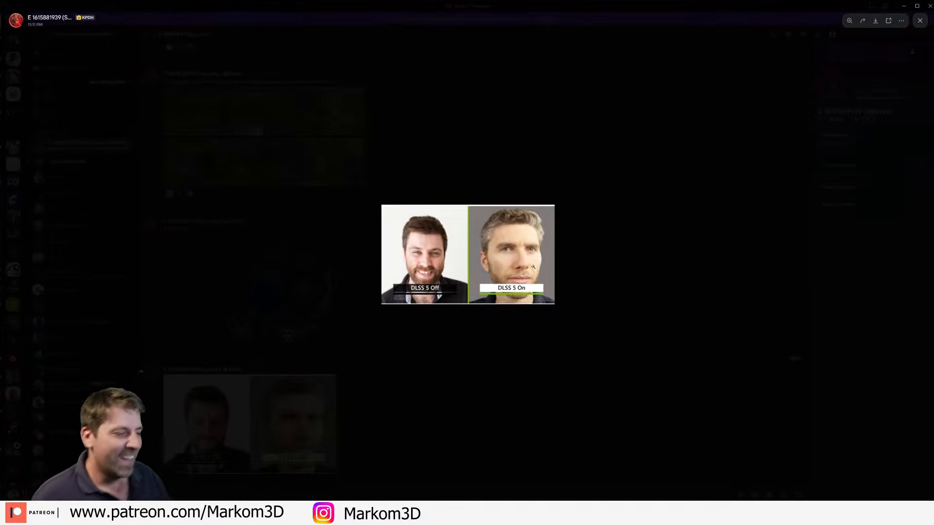
# Step: Switch to Discord, copy the DLSS 5 Off/On comparison image from the direct message, and close its preview
pyautogui.rightClick(533, 268)
pyautogui.click(542, 276)
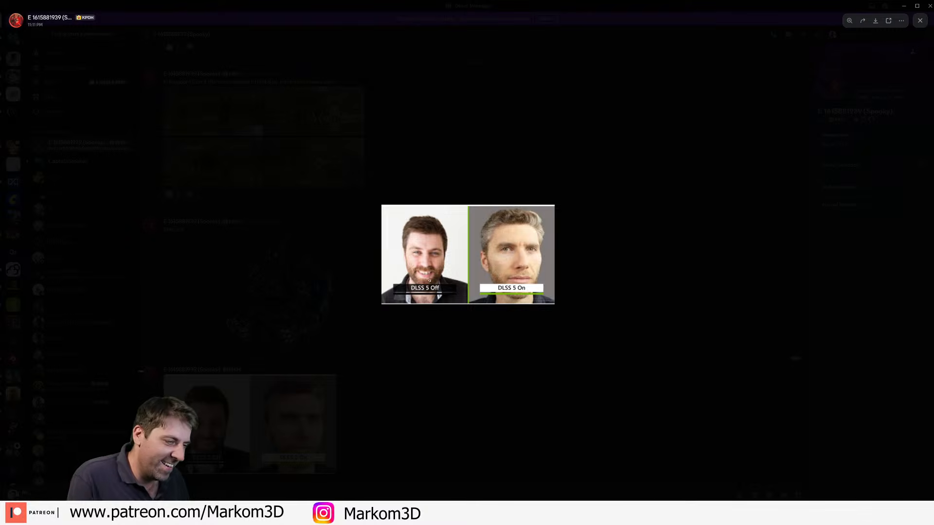
pyautogui.click(156, 194)
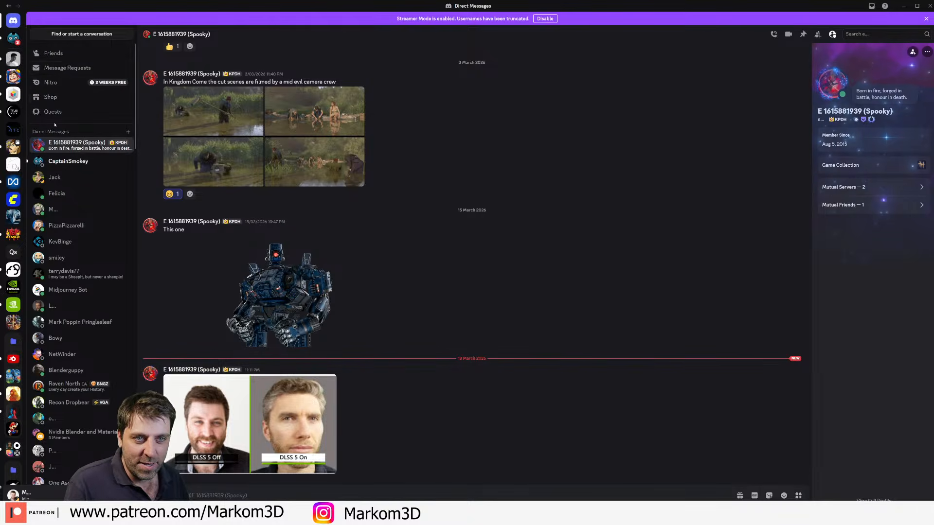
# Step: Search the conversations for a contact by name, abandon the search, and open the general channel of the BlenderNest server
pyautogui.click(102, 35)
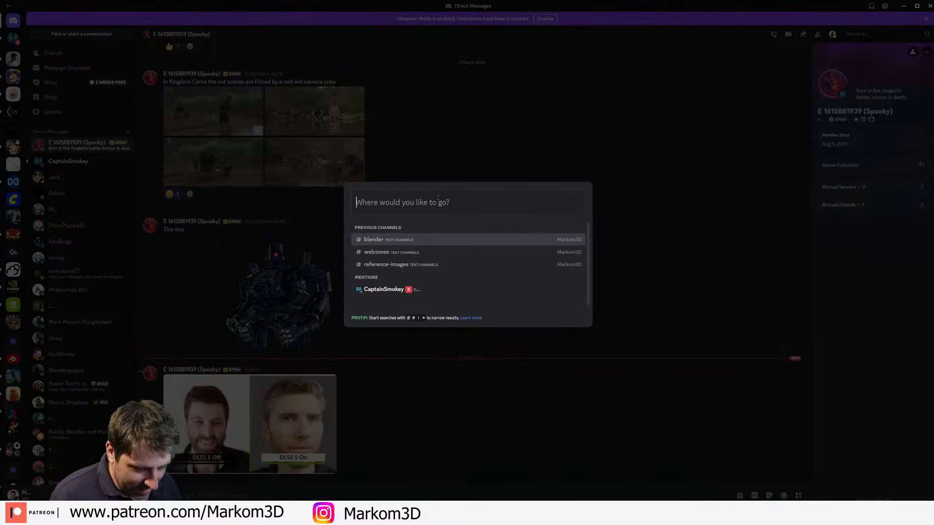
pyautogui.write('grant')
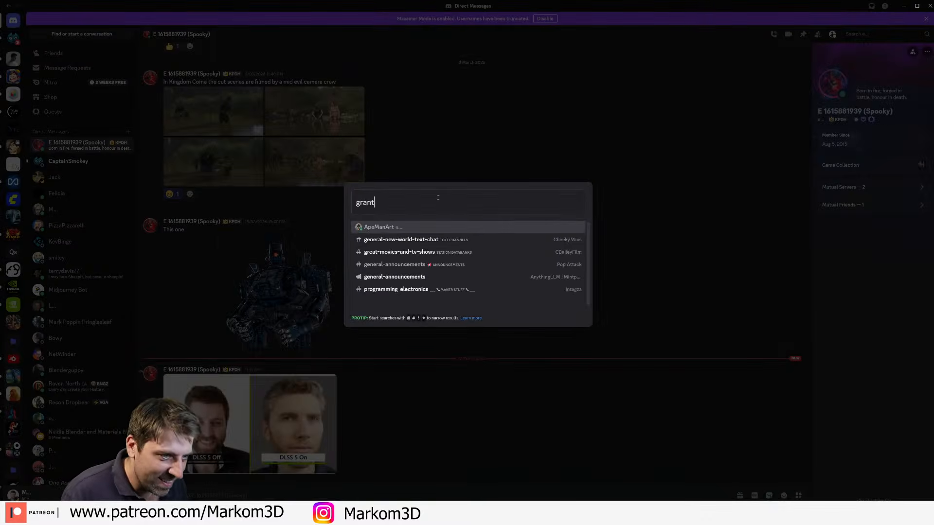
pyautogui.write(' abb')
pyautogui.press('BackSpace')
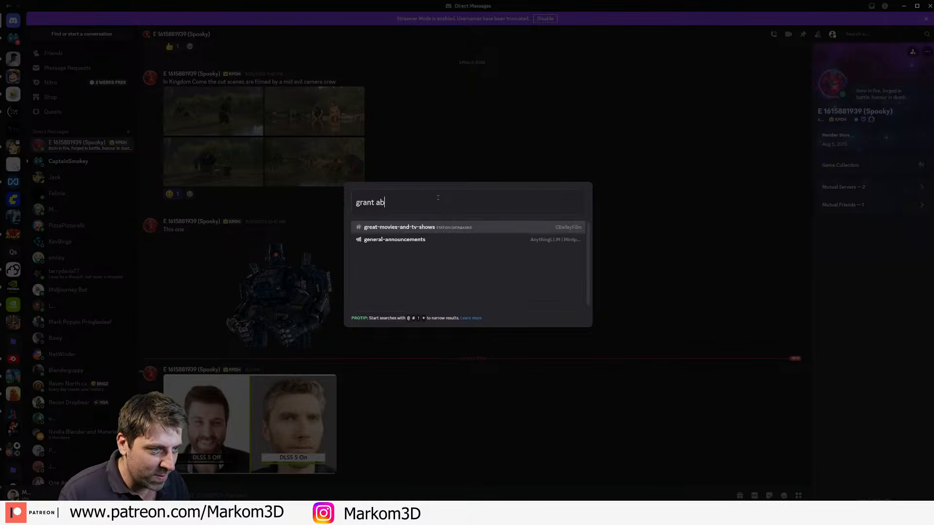
pyautogui.press('BackSpace')
pyautogui.press('BackSpace')
pyautogui.press('BackSpace')
pyautogui.press('BackSpace')
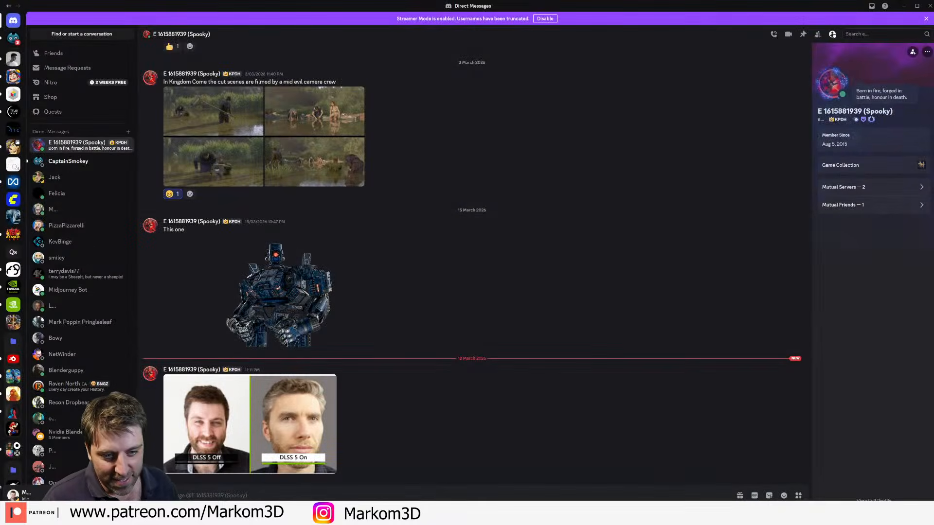
pyautogui.click(14, 376)
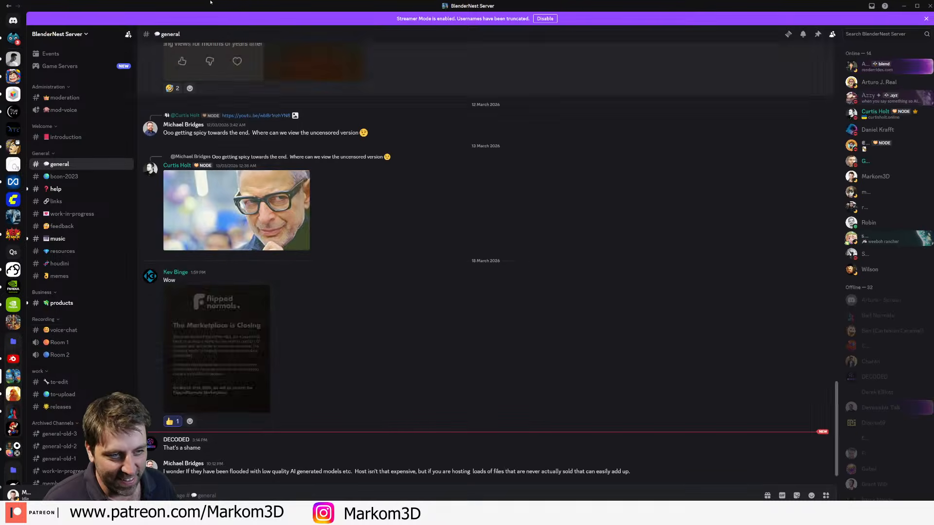
# Step: Post the copied DLSS comparison image in the general channel, and switch back to Blender
pyautogui.hotkey('ctrl', 'v')
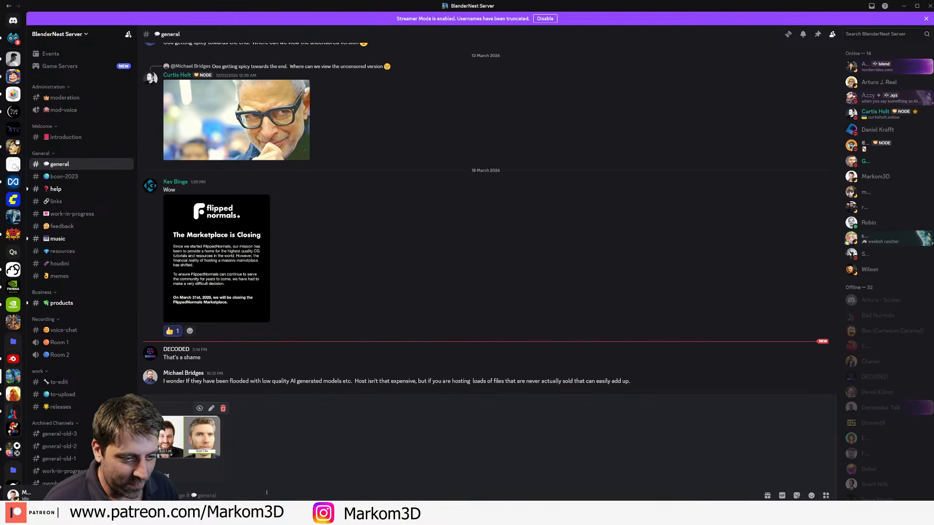
pyautogui.press('Return')
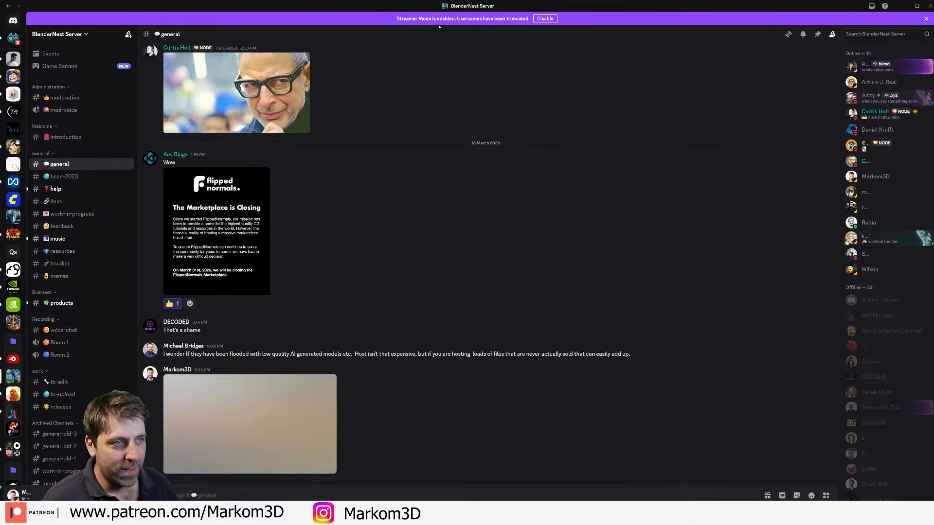
pyautogui.moveTo(537, 3); pyautogui.dragTo(0, 10)
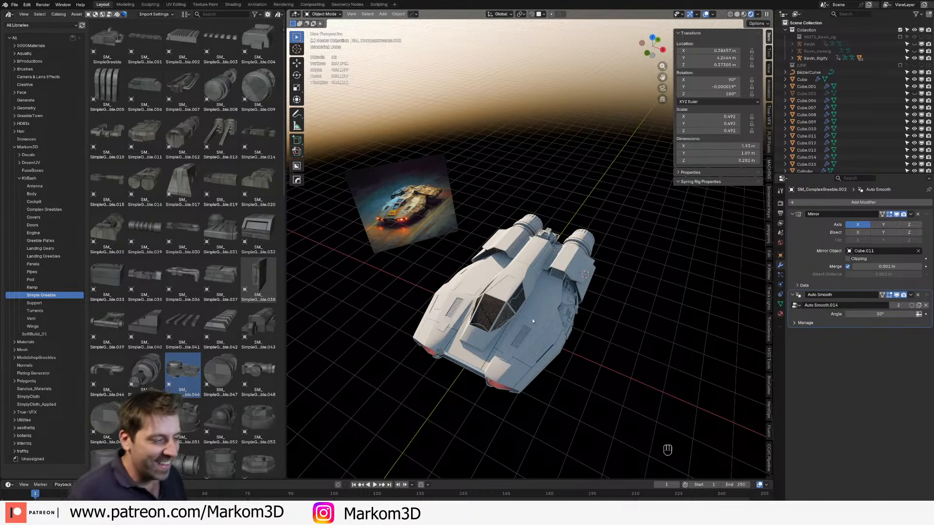
# Step: Switch to the Shading workspace and make room beside the Principled BSDF node of the Mat_Grey material
pyautogui.scroll(5, 533, 321)
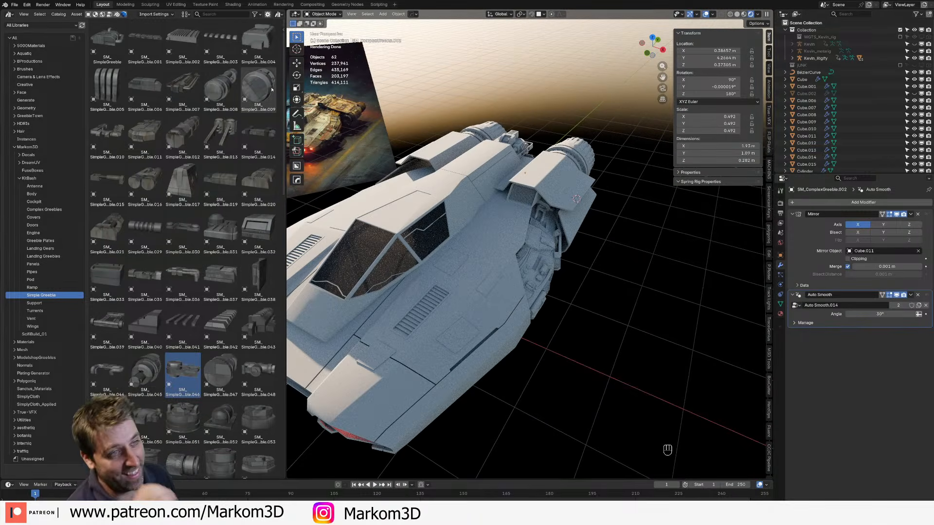
pyautogui.click(233, 5)
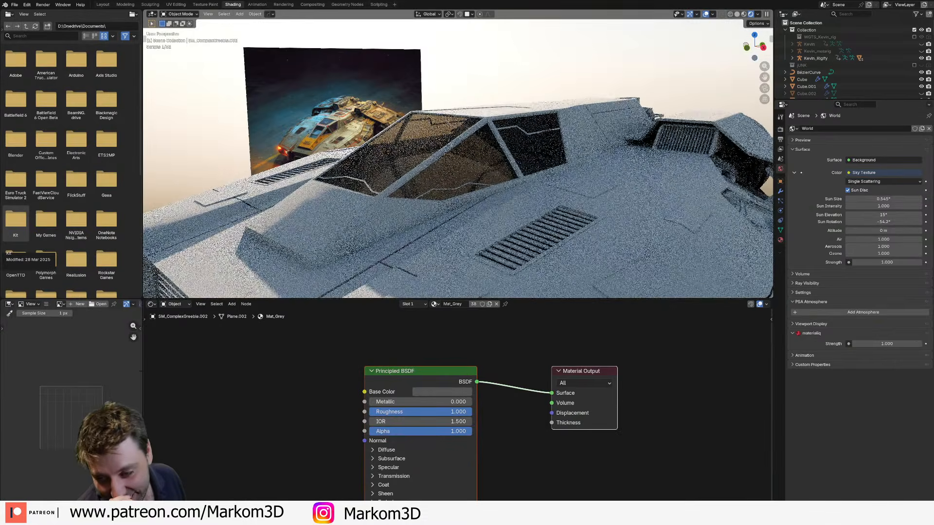
pyautogui.moveTo(249, 348); pyautogui.dragTo(331, 354, button='middle')
pyautogui.scroll(-1, 331, 355)
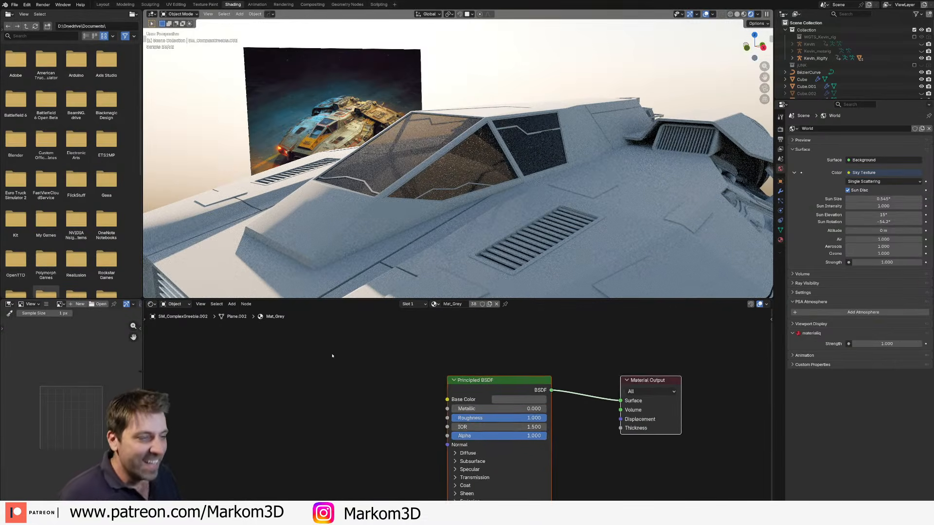
pyautogui.hotkey('shift', 'a')
pyautogui.click(327, 371)
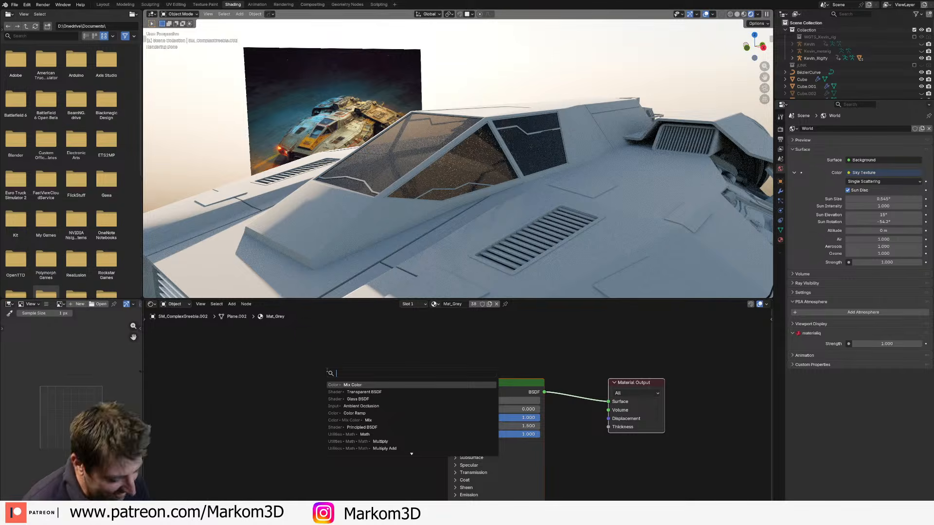
pyautogui.write('app')
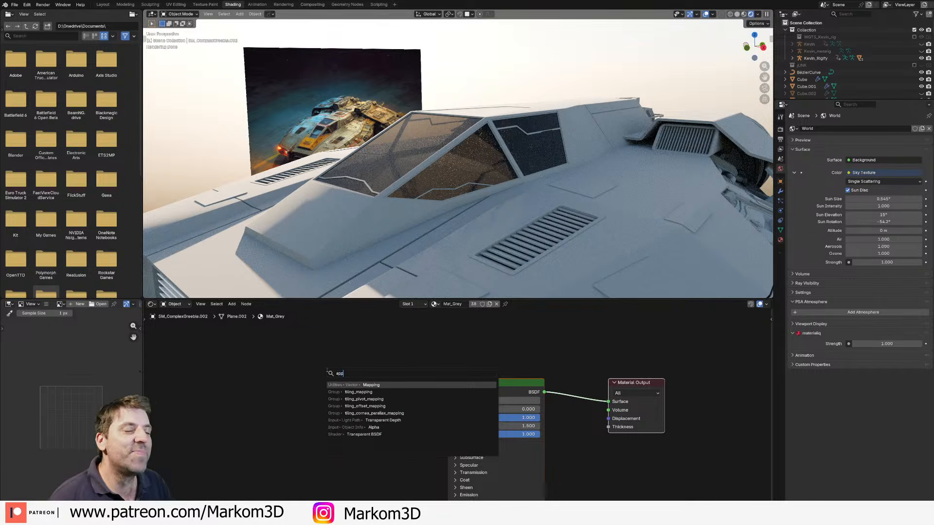
pyautogui.press('BackSpace')
pyautogui.press('BackSpace')
pyautogui.press('BackSpace')
pyautogui.write('am')
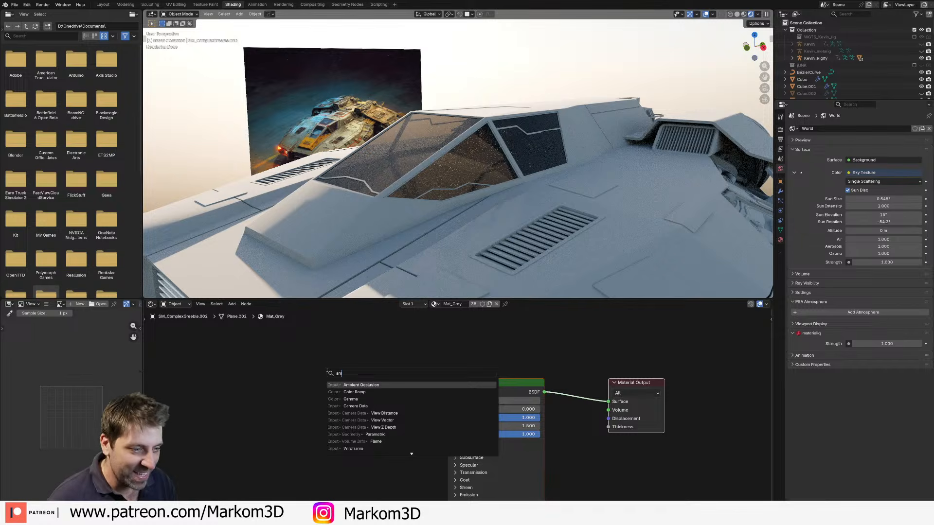
pyautogui.press('Return')
pyautogui.press('Escape')
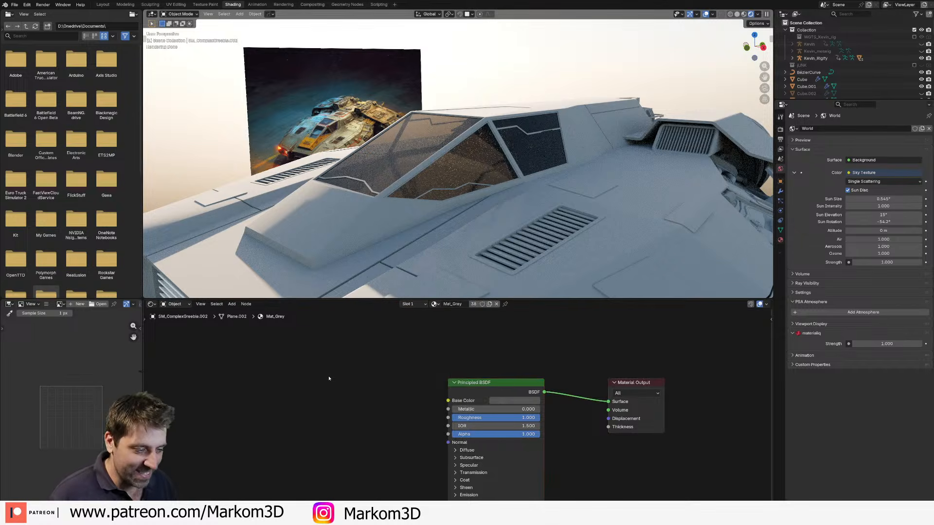
# Step: Add an Ambient Occlusion node to Mat_Grey and place it well to the left of the Principled BSDF node
pyautogui.hotkey('shift', 'a')
pyautogui.write('amb')
pyautogui.press('Return')
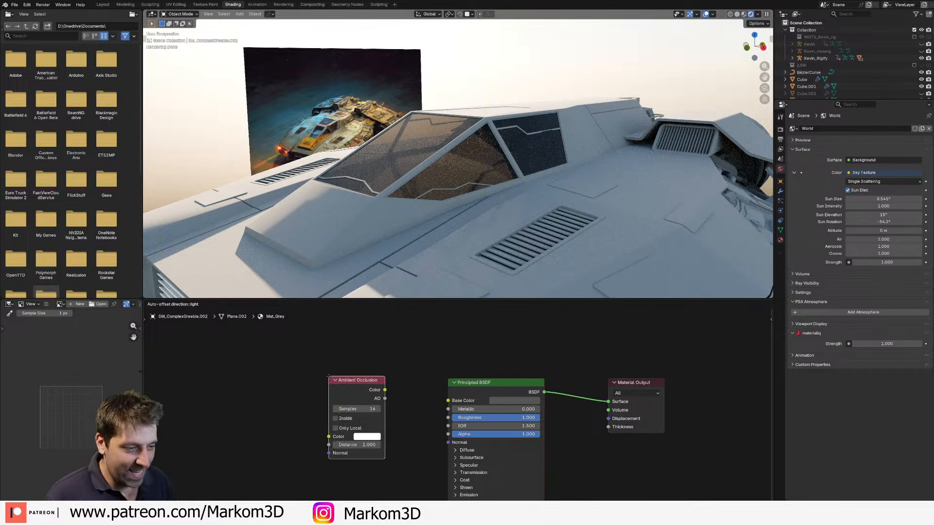
pyautogui.click(280, 337)
pyautogui.moveTo(374, 383); pyautogui.dragTo(392, 391, button='middle')
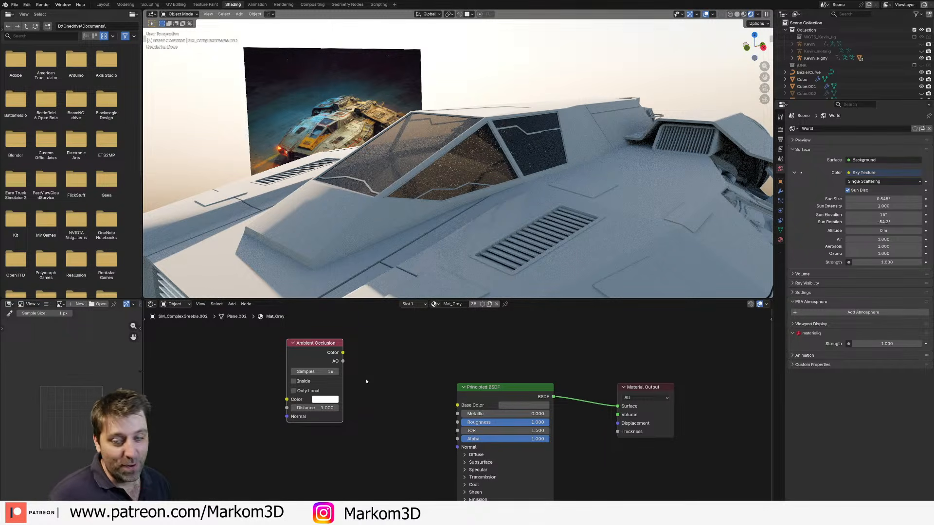
pyautogui.moveTo(344, 347); pyautogui.dragTo(316, 345, button='middle')
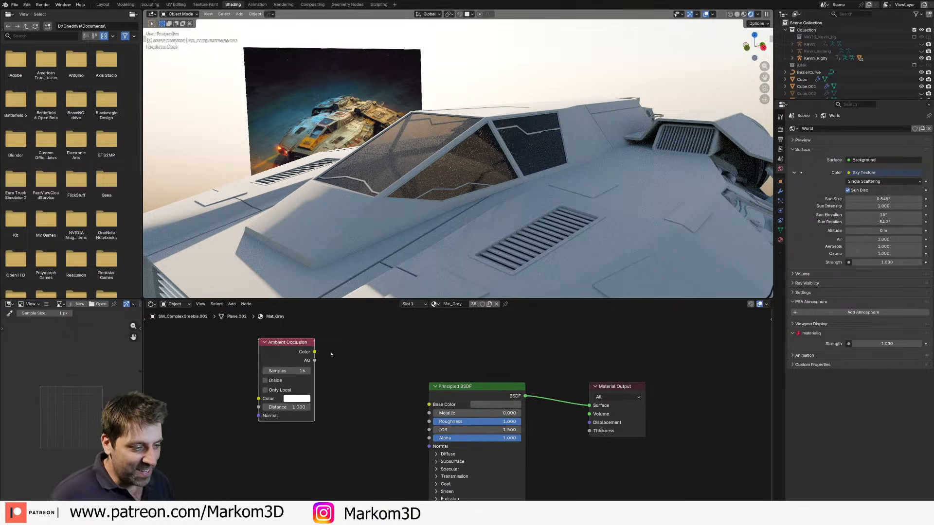
pyautogui.moveTo(300, 342); pyautogui.dragTo(260, 348)
pyautogui.hotkey('shift', 'a')
pyautogui.click(301, 350)
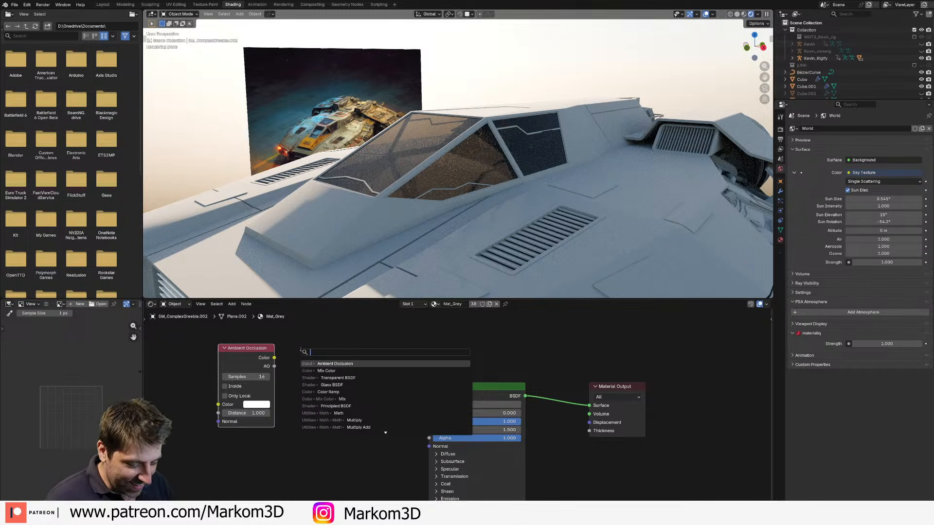
pyautogui.write('mix')
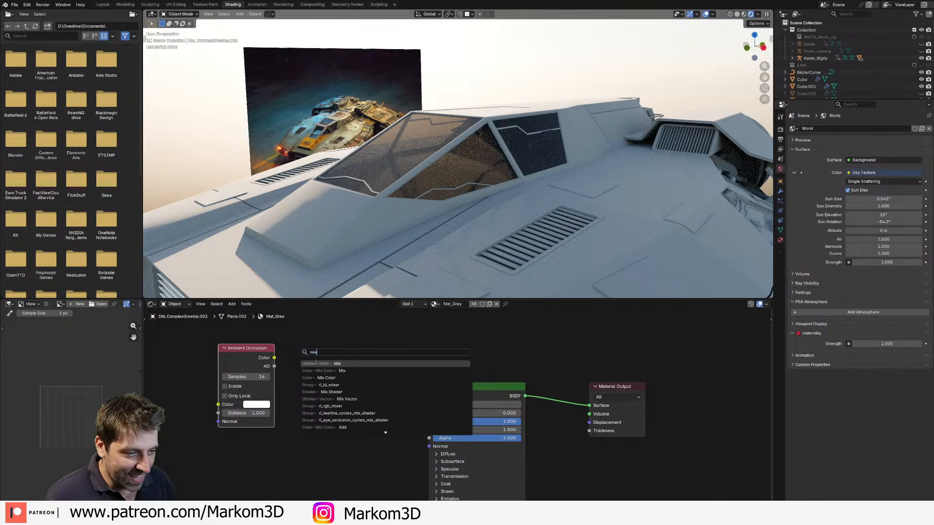
pyautogui.click(315, 367)
pyautogui.click(314, 353)
pyautogui.press('x')
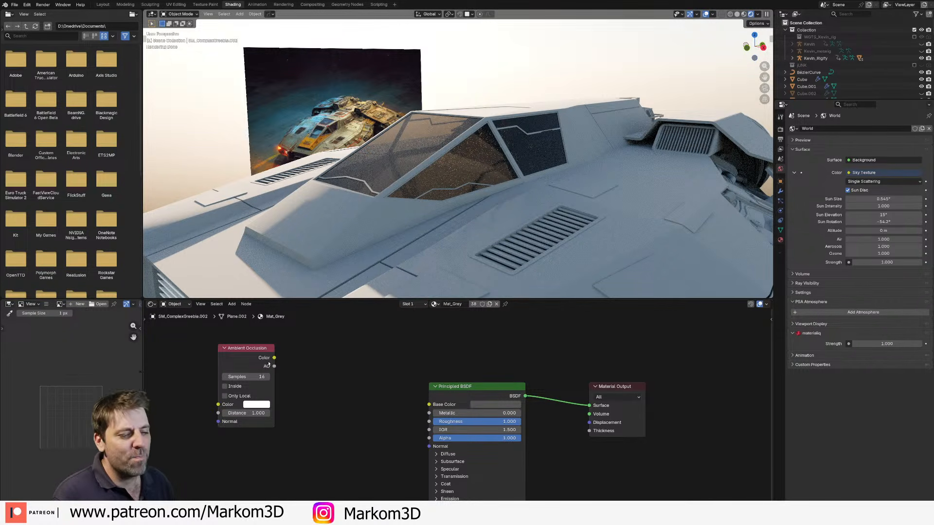
# Step: Add a color mix node with Color blending, feed its Factor from the Ambient Occlusion AO output, and leave input A unlinked
pyautogui.moveTo(274, 357); pyautogui.dragTo(327, 376)
pyautogui.write('mix col')
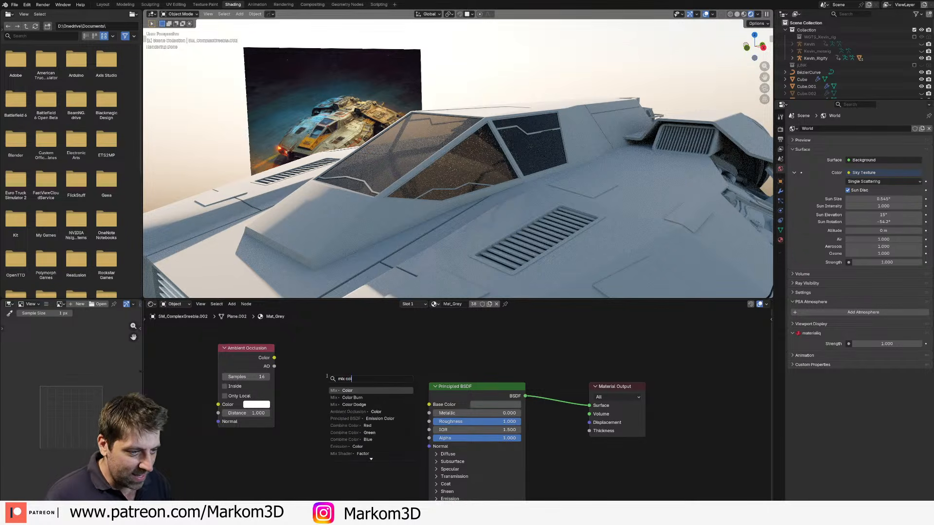
pyautogui.press('Return')
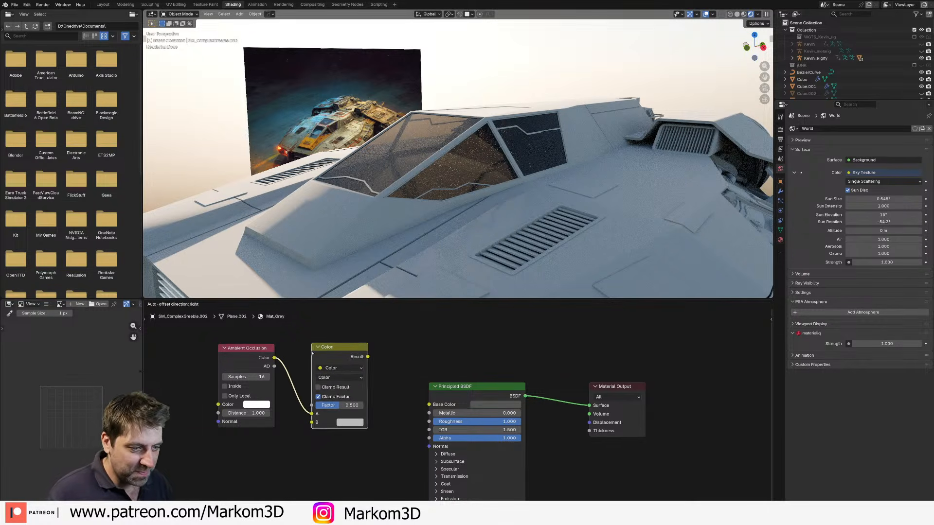
pyautogui.click(313, 416)
pyautogui.moveTo(274, 367); pyautogui.dragTo(311, 405)
pyautogui.moveTo(311, 414); pyautogui.dragTo(335, 439)
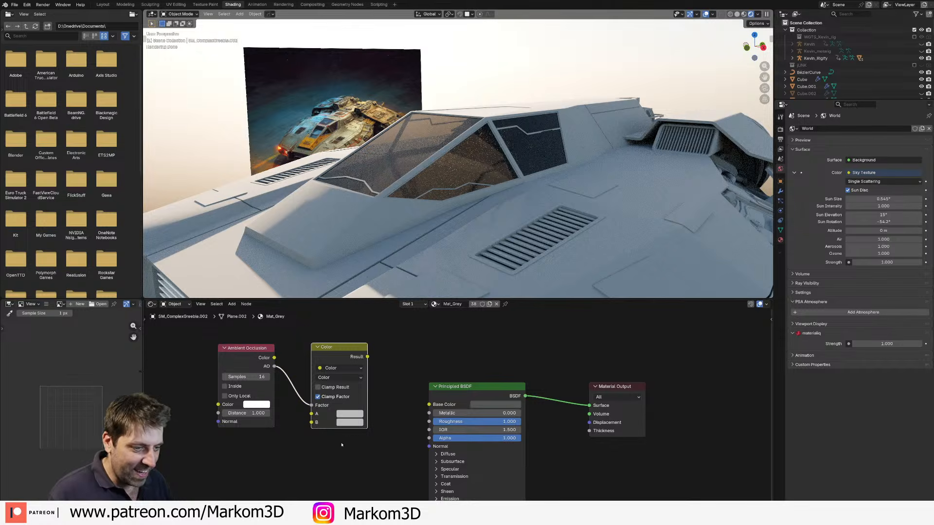
# Step: Set the mix node's A color to dark grey #292929 and connect its Result to the Principled BSDF Base Color
pyautogui.click(352, 412)
pyautogui.moveTo(409, 294); pyautogui.dragTo(410, 330)
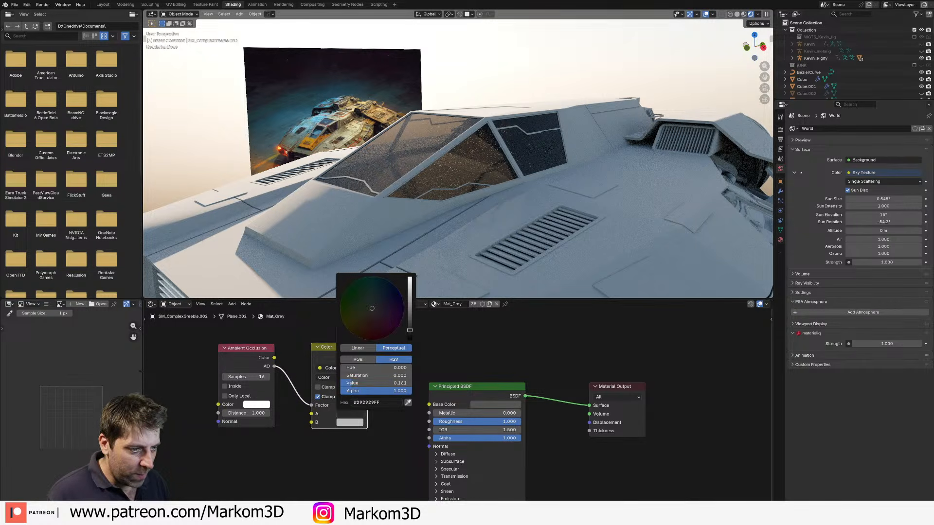
pyautogui.moveTo(367, 356); pyautogui.dragTo(429, 404)
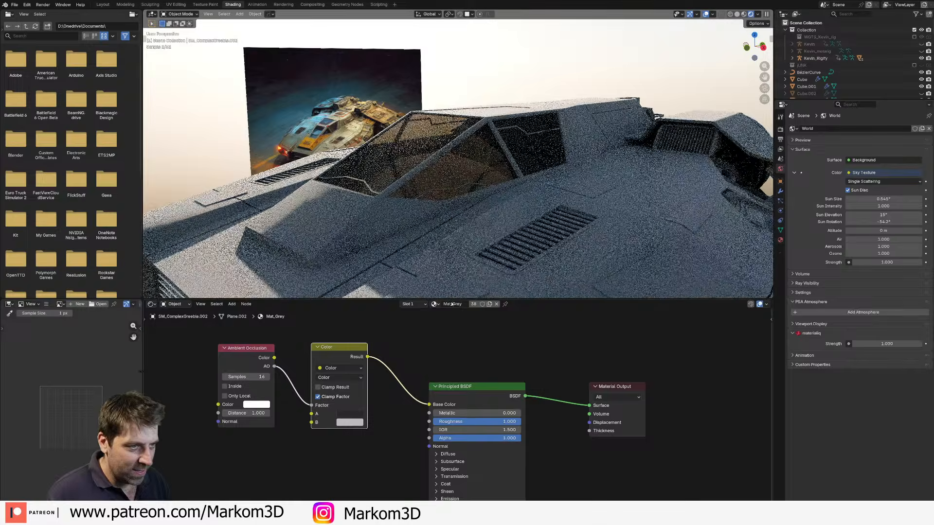
# Step: Set the mix node's A color to a near-white grey and its B color to dark grey #313131
pyautogui.click(353, 413)
pyautogui.moveTo(409, 330); pyautogui.dragTo(410, 295)
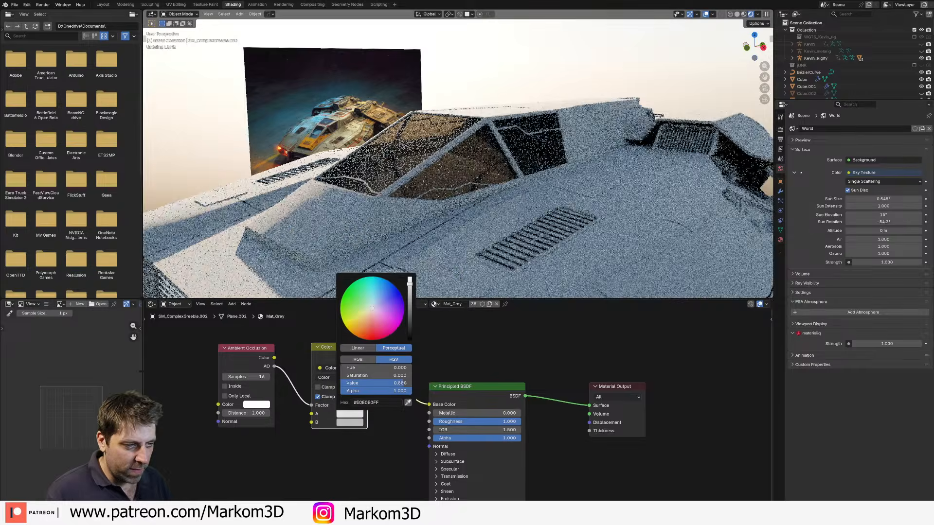
pyautogui.click(351, 421)
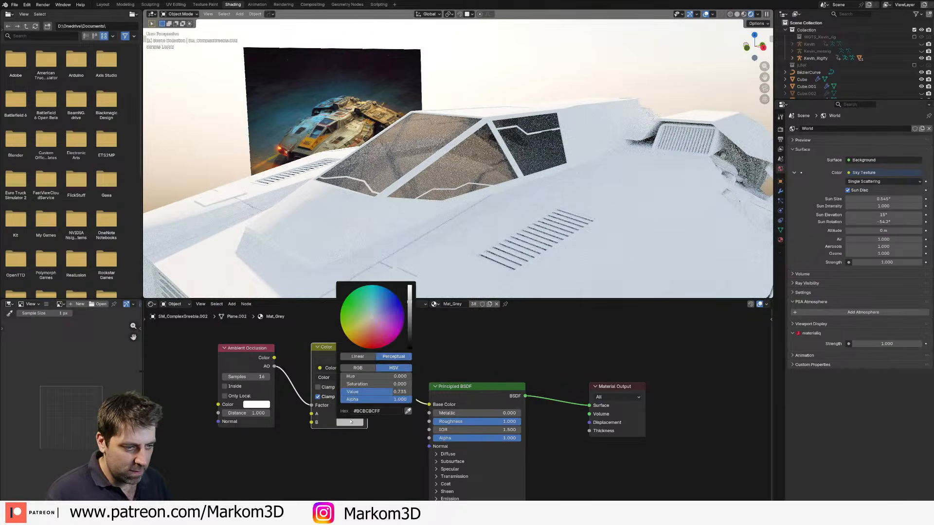
pyautogui.moveTo(409, 319); pyautogui.dragTo(410, 336)
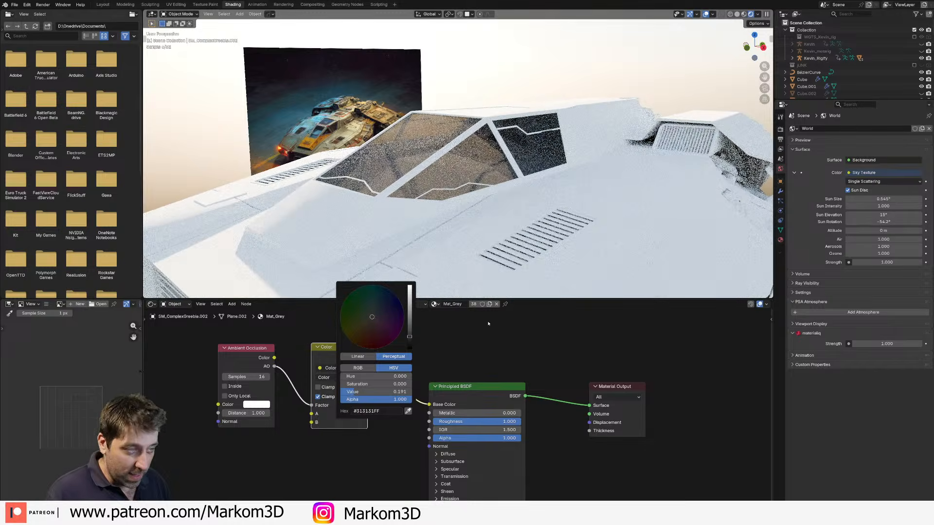
# Step: Insert a Color Ramp node between the Ambient Occlusion node's AO output and the mix Color node's Factor in Mat_Grey
pyautogui.moveTo(251, 349); pyautogui.dragTo(205, 348)
pyautogui.hotkey('shift', 'a')
pyautogui.write('mix')
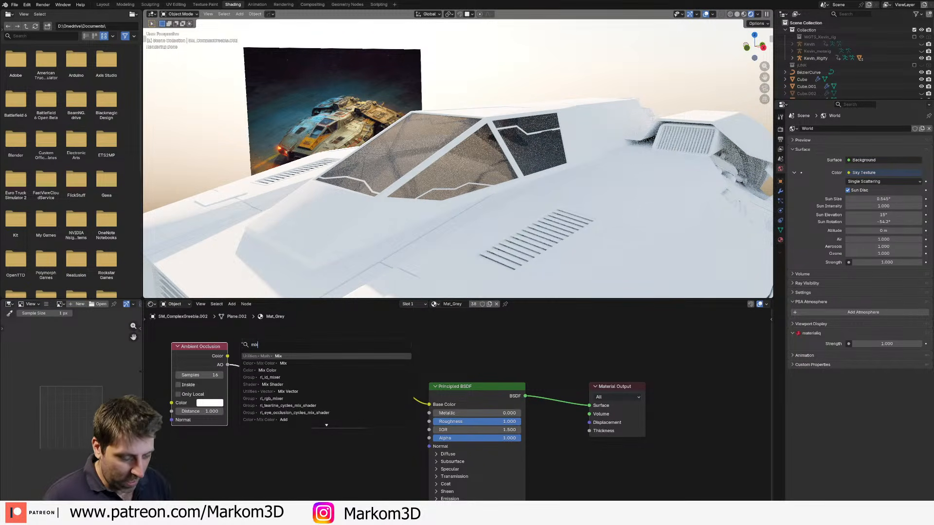
pyautogui.press('BackSpace')
pyautogui.press('BackSpace')
pyautogui.press('BackSpace')
pyautogui.write('cl')
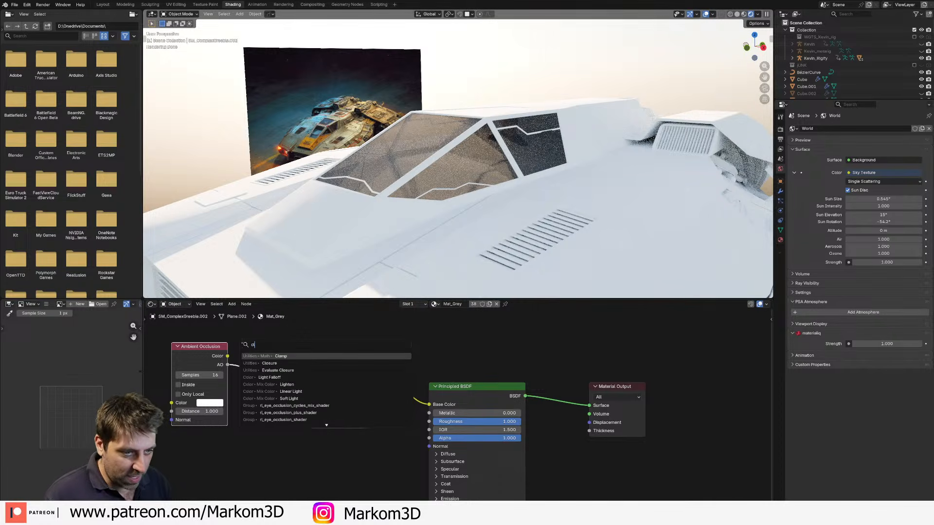
pyautogui.press('BackSpace')
pyautogui.write('ol')
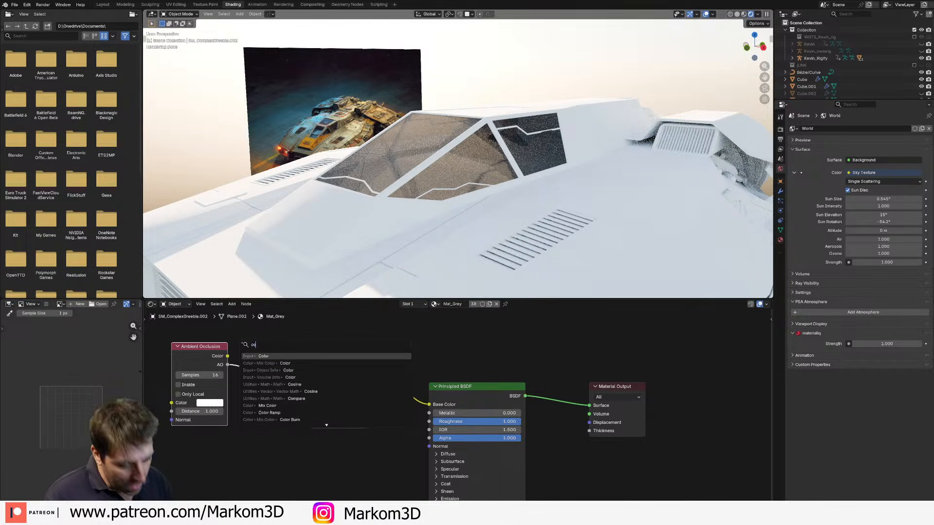
pyautogui.press('Down')
pyautogui.press('Down')
pyautogui.press('Down')
pyautogui.press('Down')
pyautogui.press('Down')
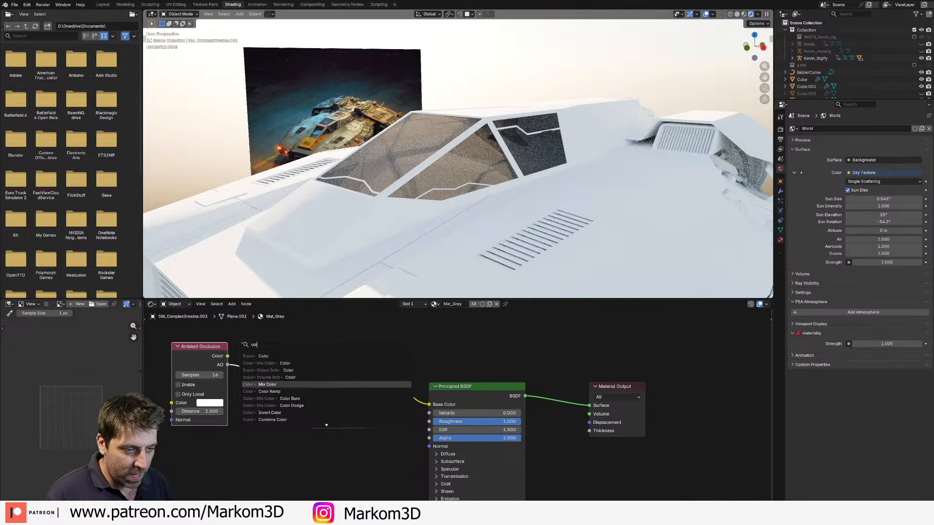
pyautogui.press('Return')
pyautogui.click(225, 352)
# Step: Rearrange the Ambient Occlusion, Color Ramp and mix Color nodes into a tidy row ahead of the Principled BSDF
pyautogui.moveTo(218, 346); pyautogui.dragTo(182, 347)
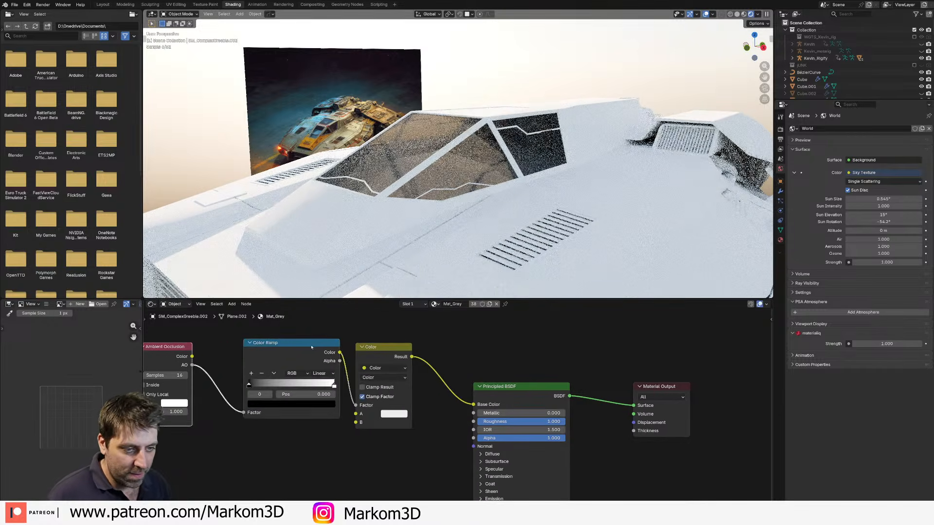
pyautogui.moveTo(310, 343); pyautogui.dragTo(277, 344)
pyautogui.moveTo(374, 346); pyautogui.dragTo(362, 345)
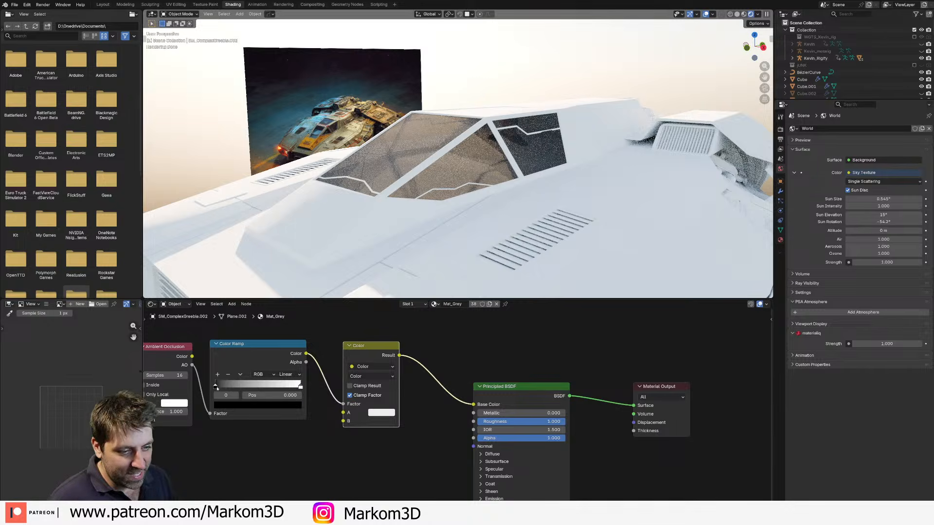
# Step: Move the Color Ramp's black stop to 0.707 and set the mix node's colour A to mid grey #717171FF
pyautogui.moveTo(228, 386); pyautogui.dragTo(275, 387)
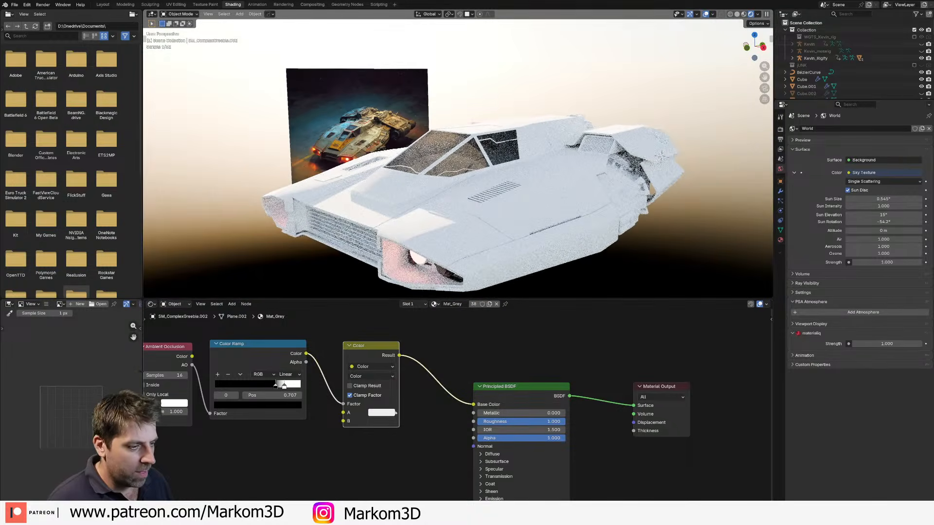
pyautogui.click(381, 412)
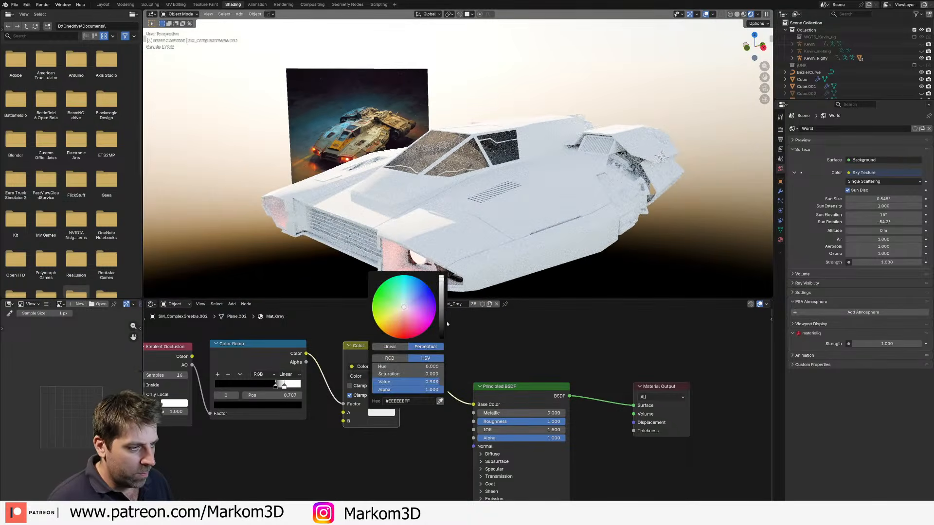
pyautogui.moveTo(441, 278); pyautogui.dragTo(441, 313)
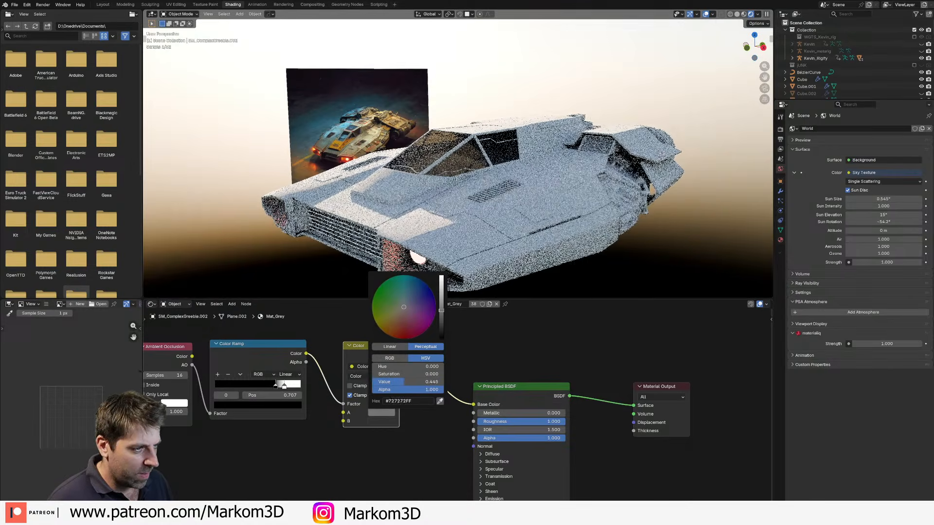
# Step: Set the mix node's colour B to orange #D36D3FFF
pyautogui.click(382, 421)
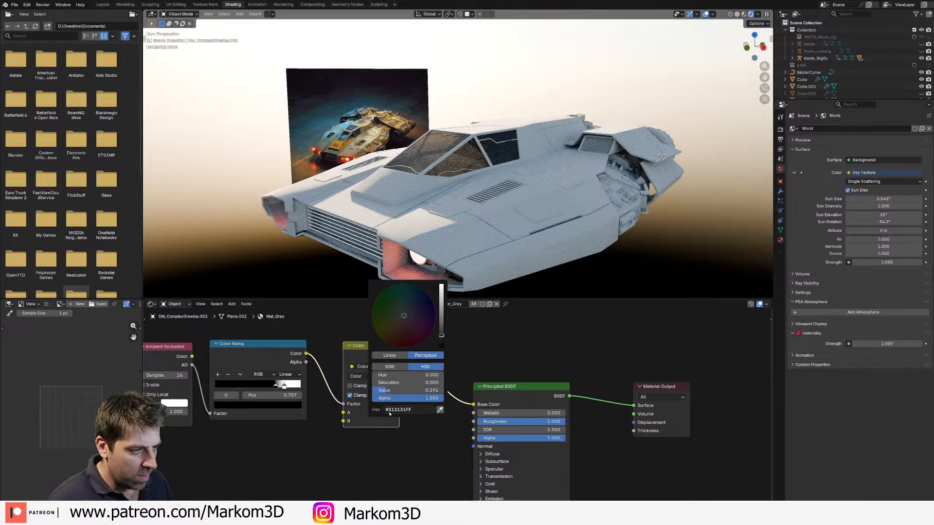
pyautogui.click(397, 334)
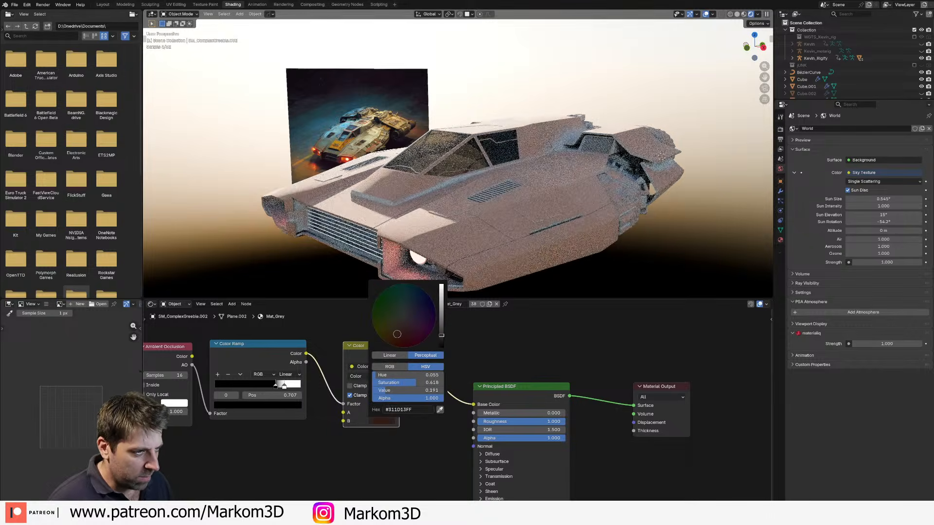
pyautogui.moveTo(397, 334); pyautogui.dragTo(396, 337)
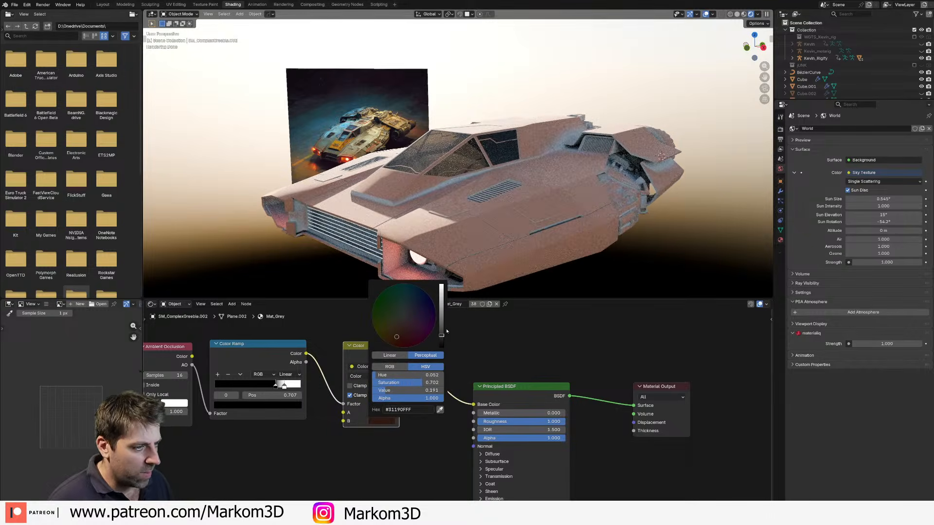
pyautogui.moveTo(441, 303); pyautogui.dragTo(441, 292)
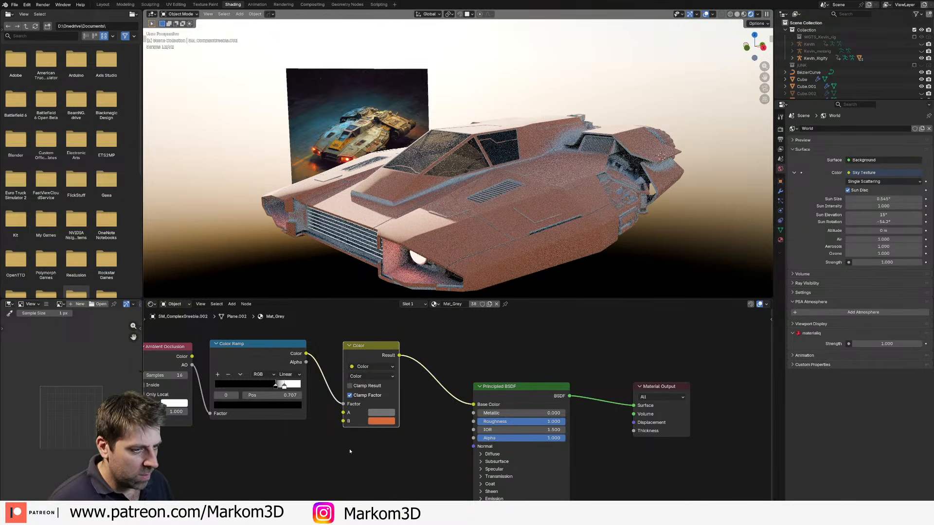
# Step: Move the Color Ramp's black stop to position 0.514
pyautogui.scroll(4, 421, 441)
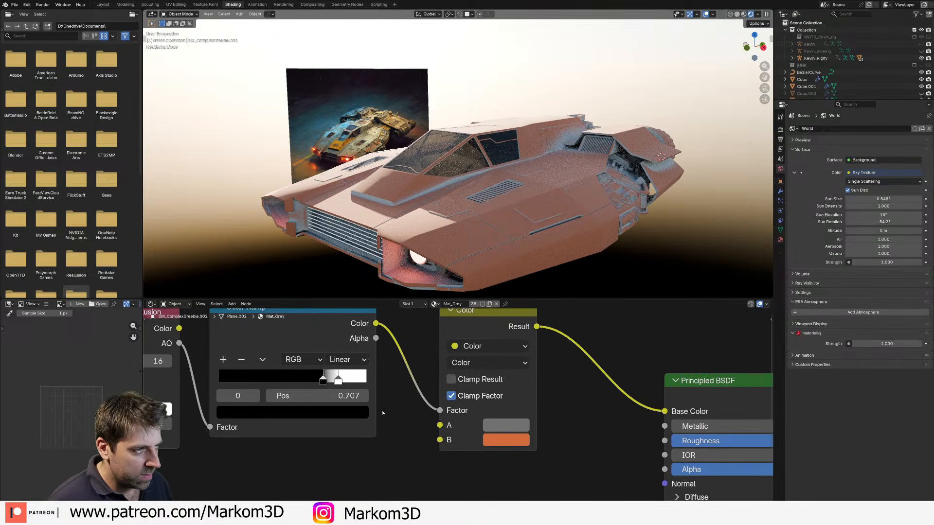
pyautogui.moveTo(328, 388); pyautogui.dragTo(275, 389)
pyautogui.scroll(1, 458, 414)
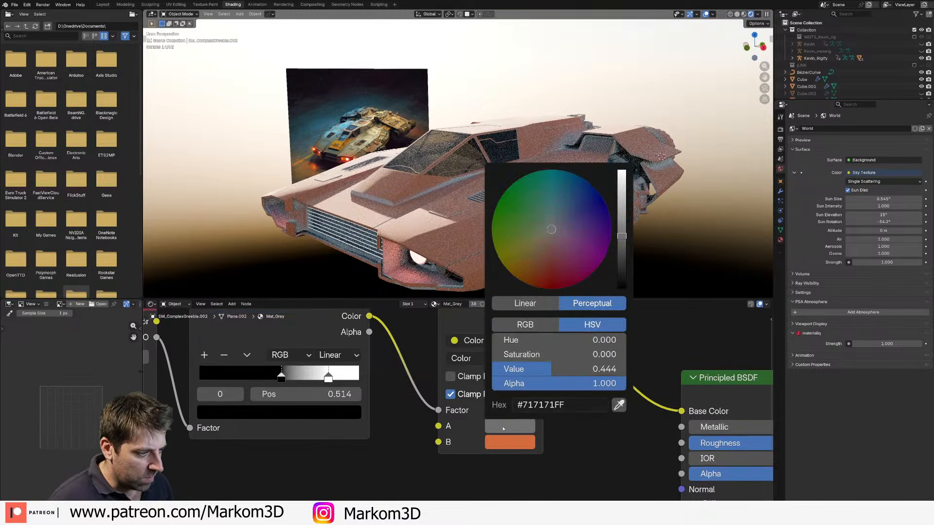
# Step: Sample colour B's orange into the mix node's colour A with the eyedropper, and change colour B to dark grey
pyautogui.click(509, 426)
pyautogui.click(618, 405)
pyautogui.click(514, 442)
pyautogui.click(513, 442)
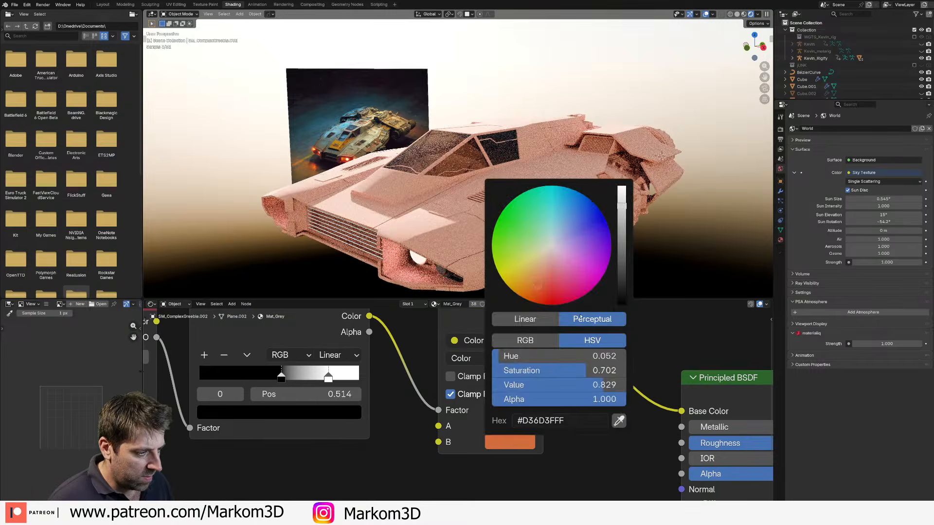
pyautogui.moveTo(624, 245); pyautogui.dragTo(621, 277)
pyautogui.click(511, 442)
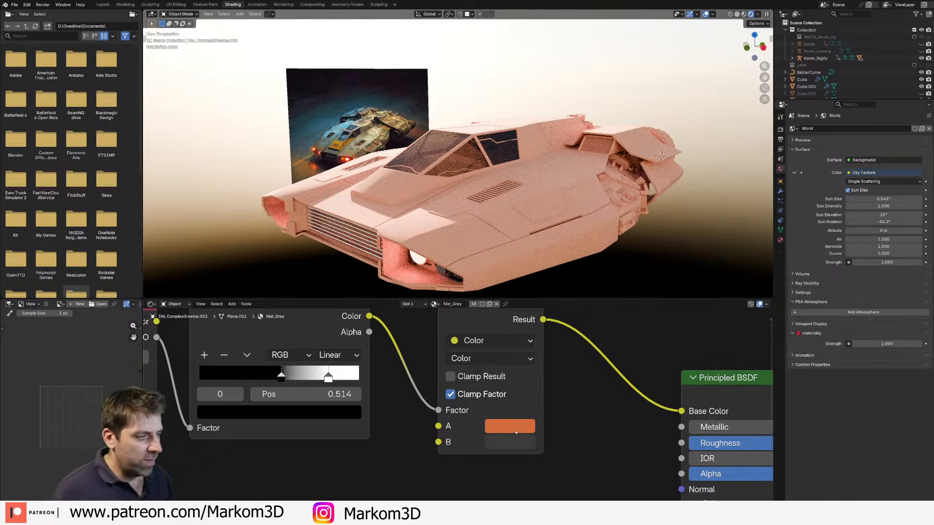
# Step: Soften the mix node's colour A to the paler orange #D3996EFF
pyautogui.click(509, 426)
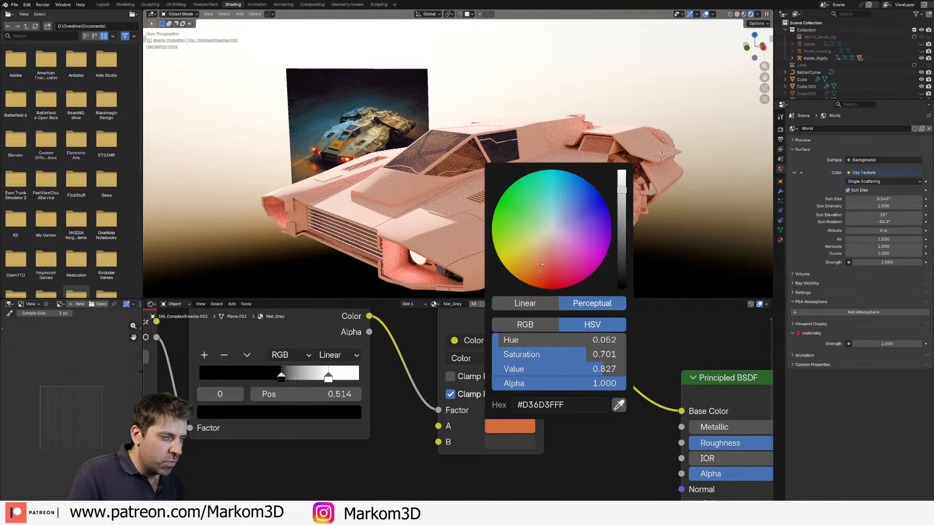
pyautogui.moveTo(541, 264)
pyautogui.mouseDown()
pyautogui.moveTo(548, 239)
pyautogui.moveTo(540, 255)
pyautogui.mouseUp()
pyautogui.moveTo(686, 258); pyautogui.dragTo(615, 265, button='middle')
pyautogui.scroll(-2, 615, 265)
pyautogui.keyDown('shift'); pyautogui.moveTo(615, 265); pyautogui.dragTo(539, 178, button='middle'); pyautogui.keyUp('shift')
pyautogui.scroll(2, 457, 220)
pyautogui.scroll(-2, 500, 234)
pyautogui.scroll(-1, 531, 193)
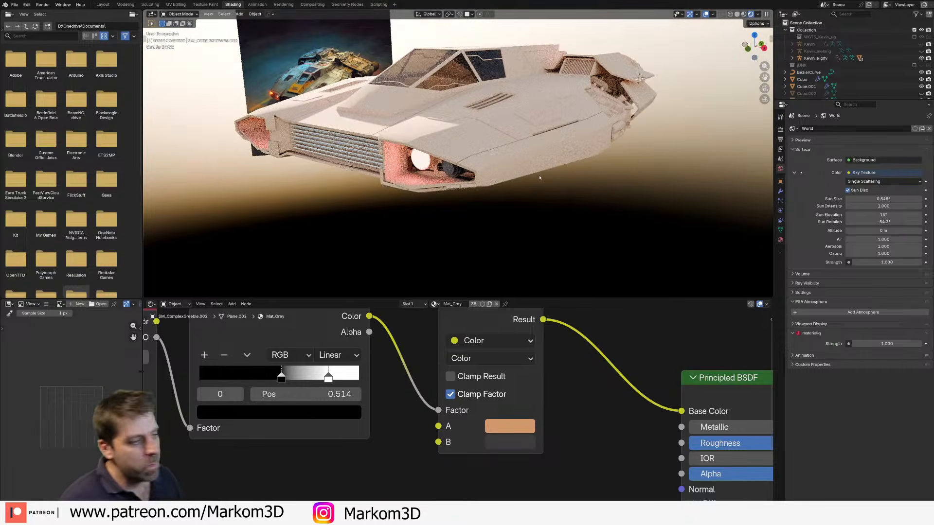
# Step: Inspect the materials assigned to the greebles inside the headlight bay and to the surrounding hull section
pyautogui.moveTo(603, 442); pyautogui.dragTo(459, 429, button='middle')
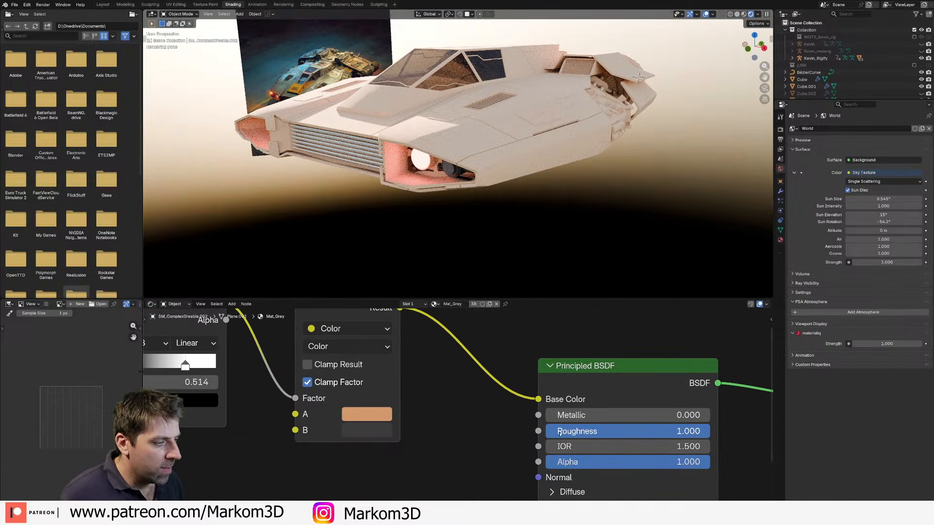
pyautogui.moveTo(453, 211); pyautogui.dragTo(492, 205, button='middle')
pyautogui.scroll(4, 560, 184)
pyautogui.keyDown('shift'); pyautogui.moveTo(690, 166); pyautogui.dragTo(567, 150, button='middle'); pyautogui.keyUp('shift')
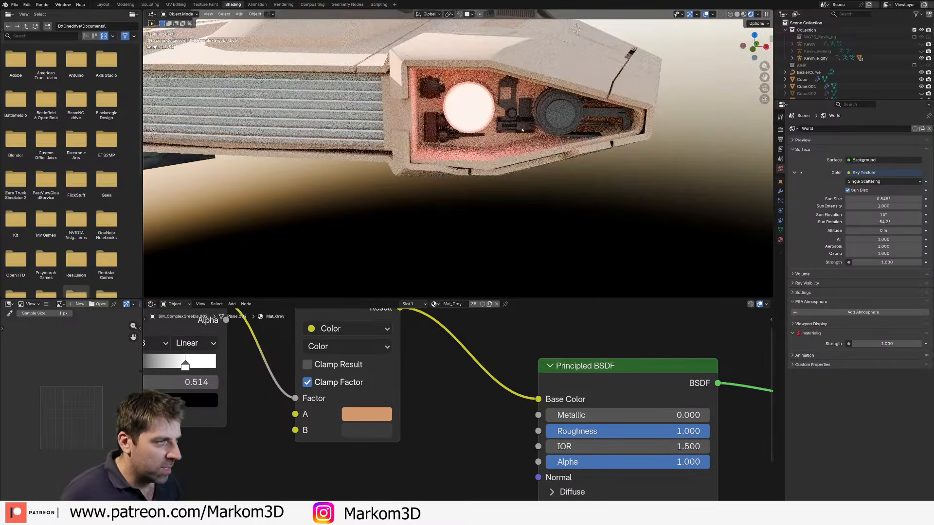
pyautogui.click(445, 126)
pyautogui.click(444, 118)
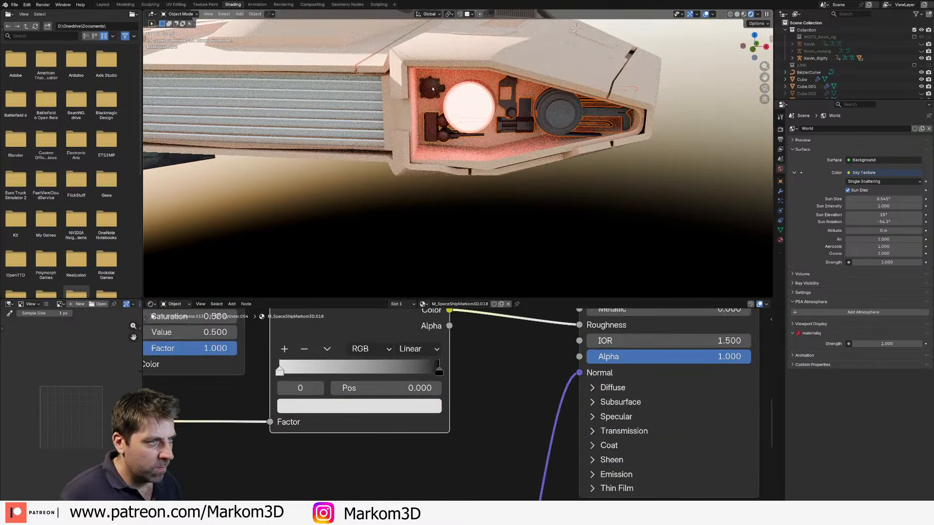
pyautogui.click(780, 239)
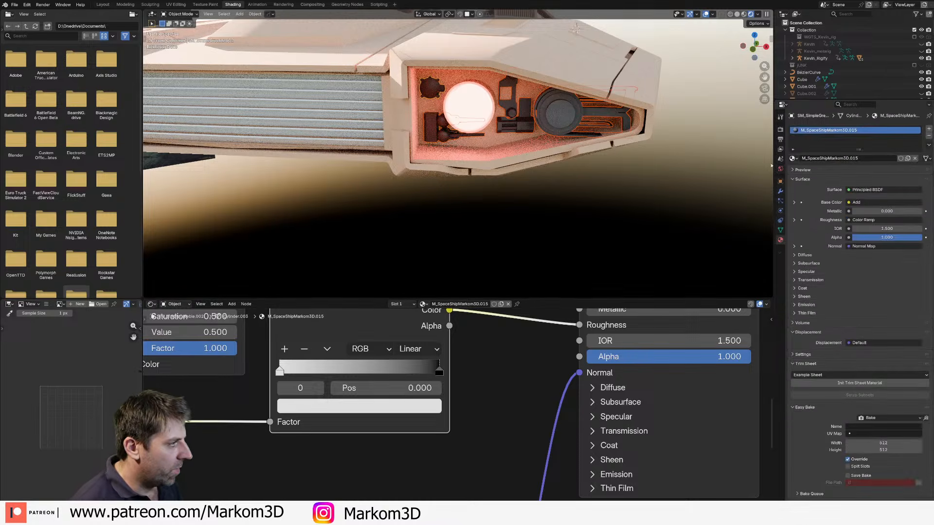
pyautogui.click(581, 77)
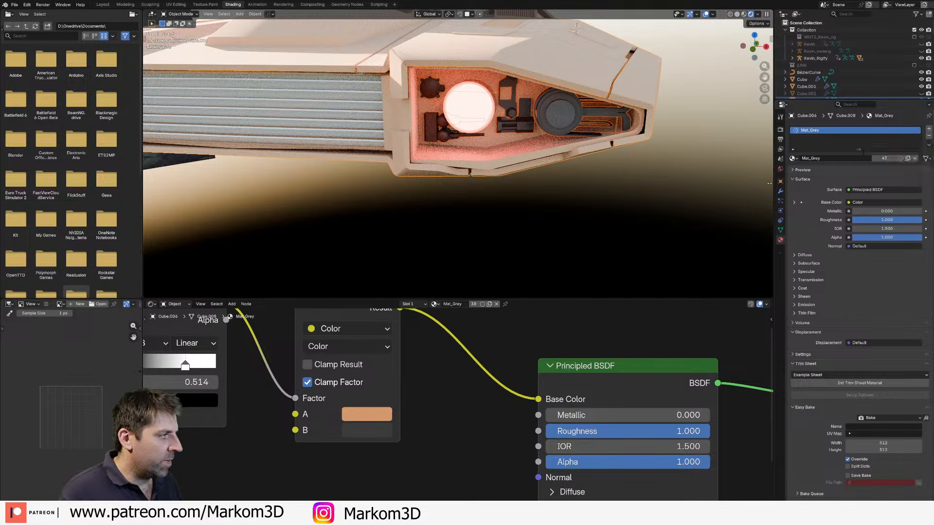
# Step: Select the cockpit body and examine the shading on the ship's rear and engine area
pyautogui.moveTo(623, 250); pyautogui.dragTo(505, 217, button='middle')
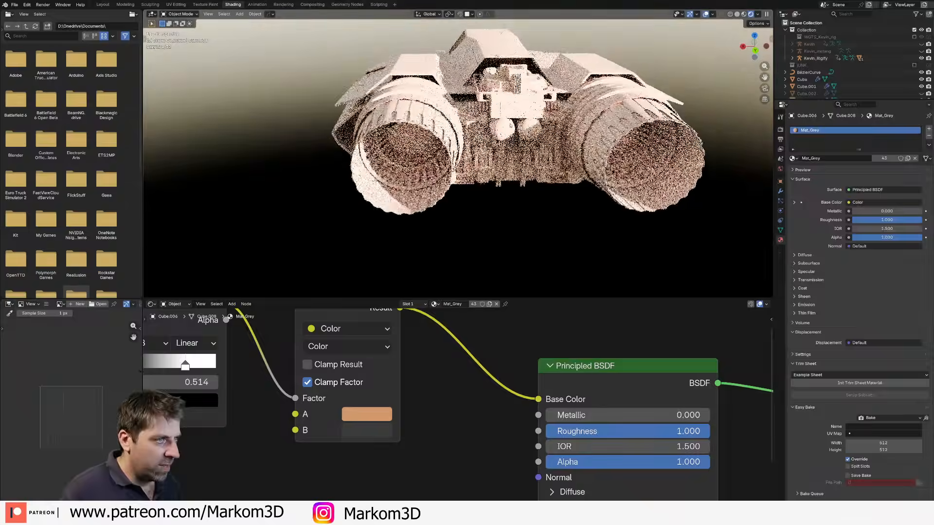
pyautogui.click(510, 53)
pyautogui.scroll(5, 510, 97)
pyautogui.keyDown('shift'); pyautogui.moveTo(510, 97); pyautogui.dragTo(511, 184, button='middle'); pyautogui.keyUp('shift')
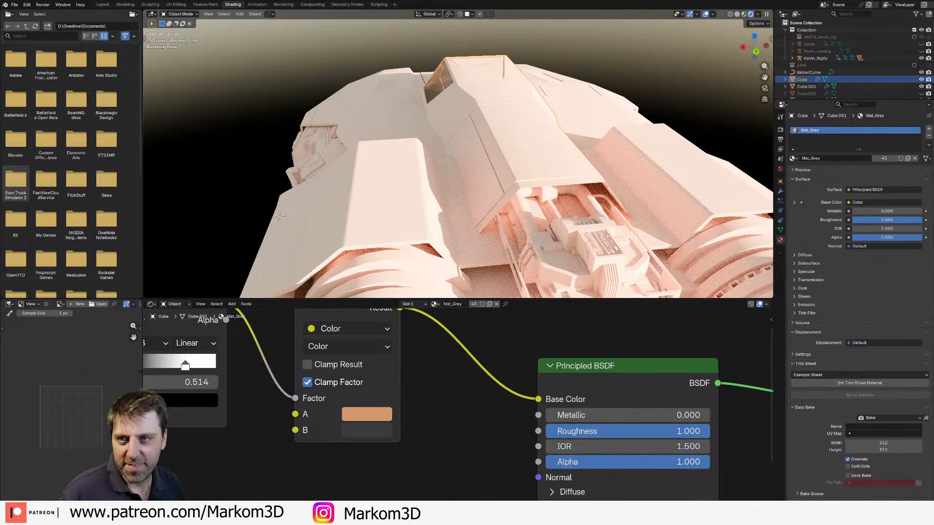
# Step: Switch to Discord to read the latest messages in the BlenderNest Server's general channel, and return to Blender
pyautogui.hotkey('alt', 'Tab')
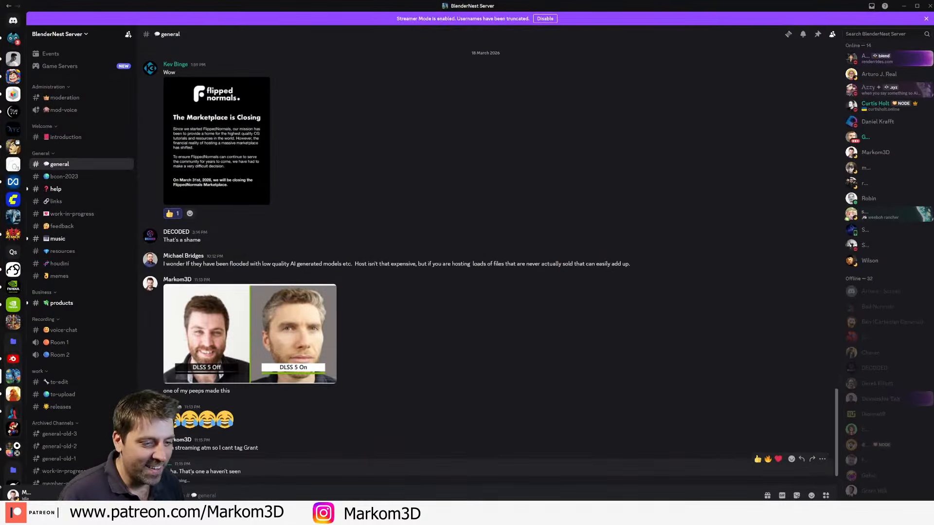
pyautogui.moveTo(179, 471); pyautogui.dragTo(276, 476)
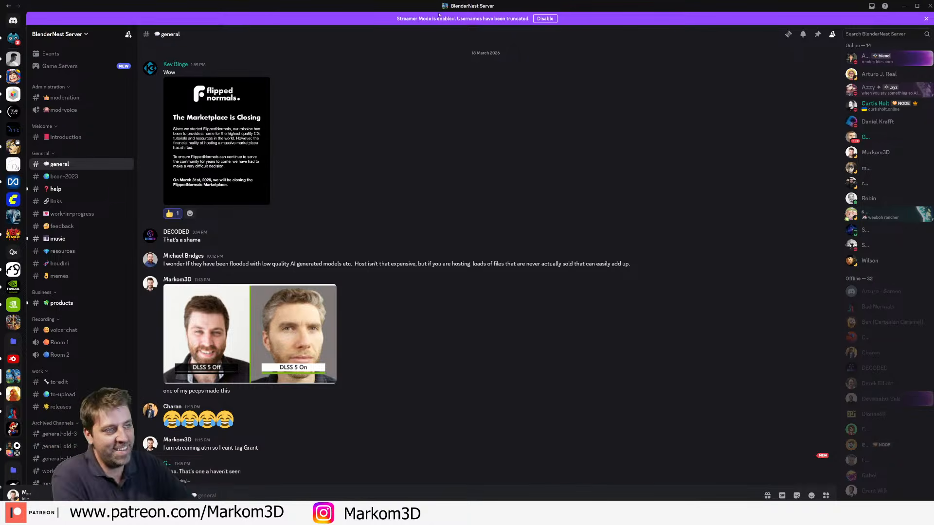
pyautogui.hotkey('alt', 'Tab')
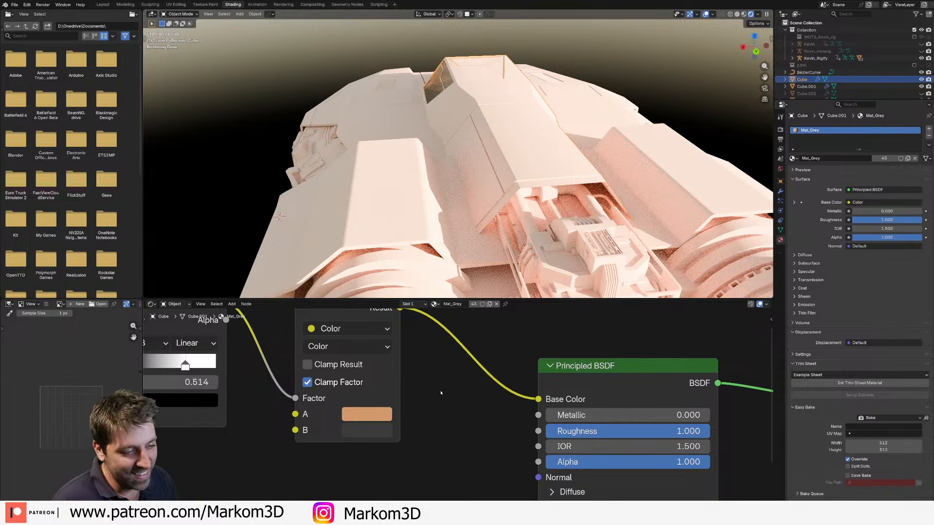
# Step: Change the mix node's colour A to a more saturated yellowish orange and check it on the ship from several angles
pyautogui.moveTo(357, 240); pyautogui.dragTo(432, 222, button='middle')
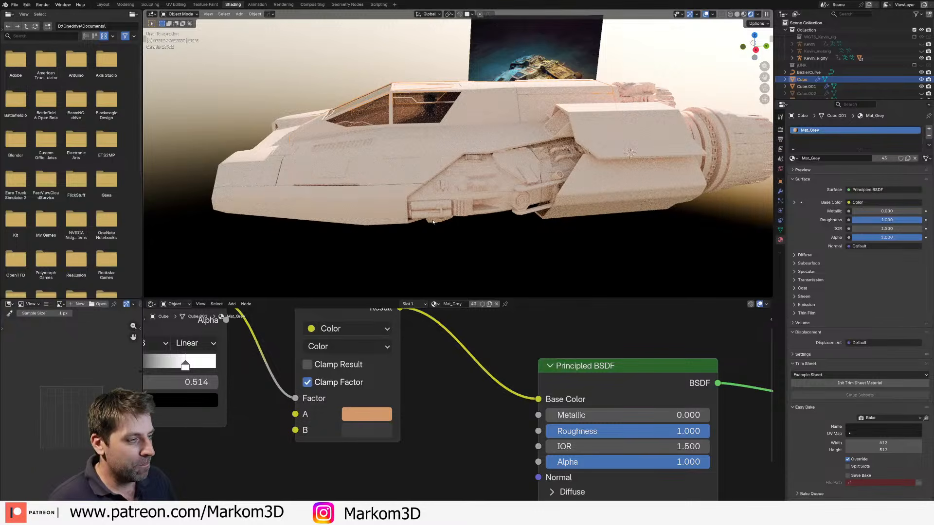
pyautogui.moveTo(404, 265); pyautogui.dragTo(434, 268, button='middle')
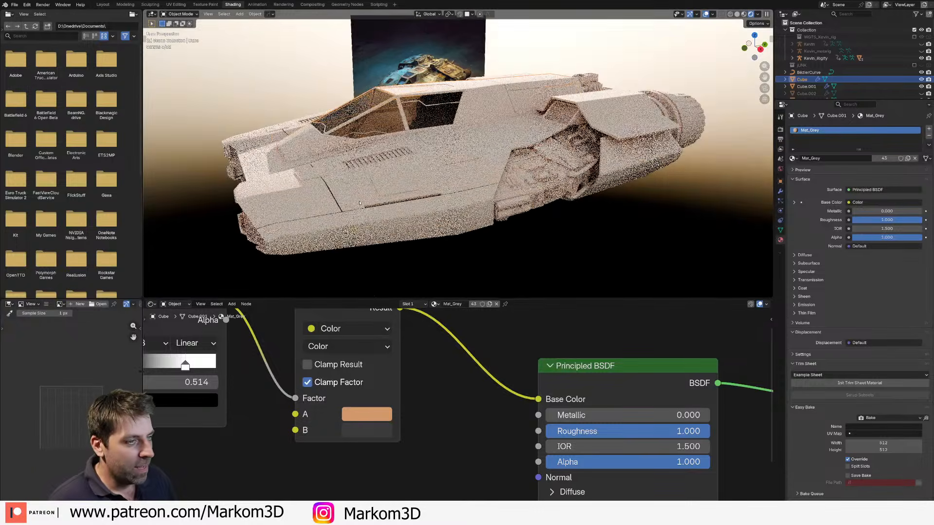
pyautogui.click(367, 414)
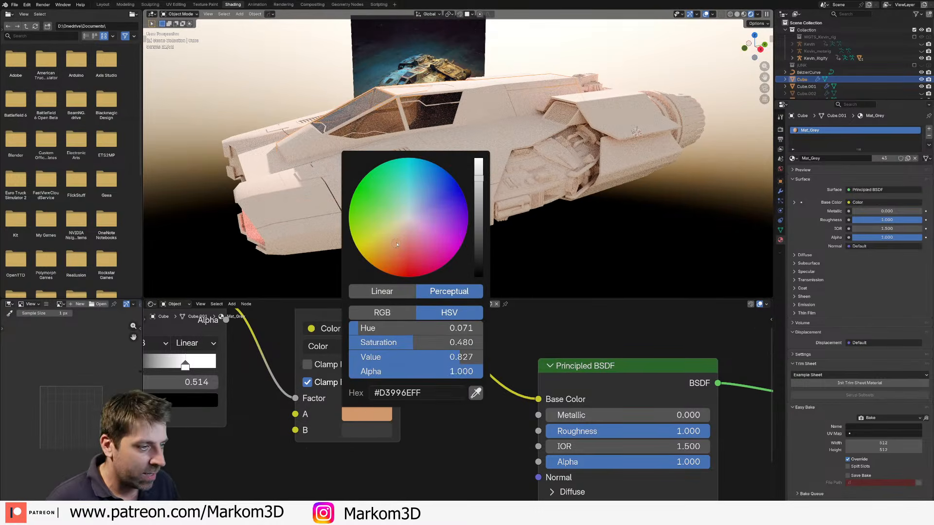
pyautogui.moveTo(397, 245)
pyautogui.mouseDown()
pyautogui.moveTo(373, 233)
pyautogui.moveTo(387, 253)
pyautogui.mouseUp()
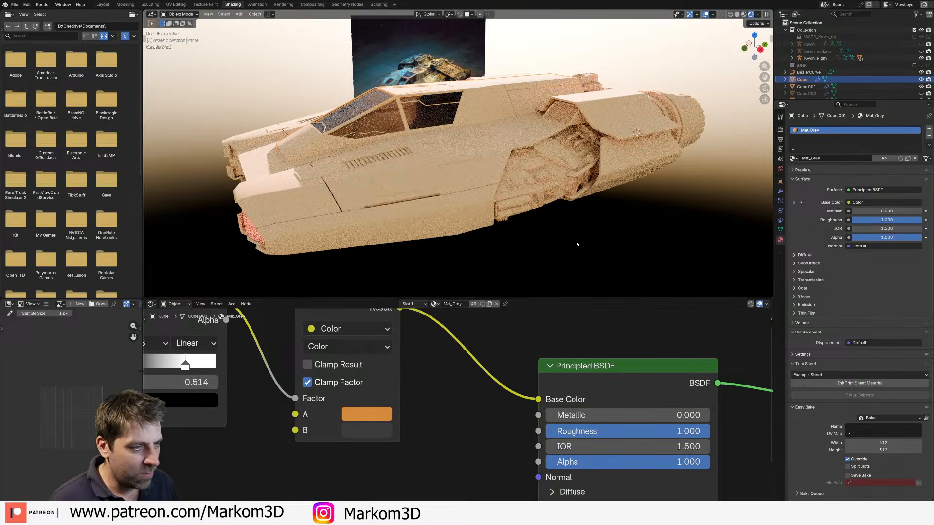
pyautogui.moveTo(508, 267)
pyautogui.mouseDown(button='middle')
pyautogui.moveTo(538, 263)
pyautogui.moveTo(512, 264)
pyautogui.mouseUp(button='middle')
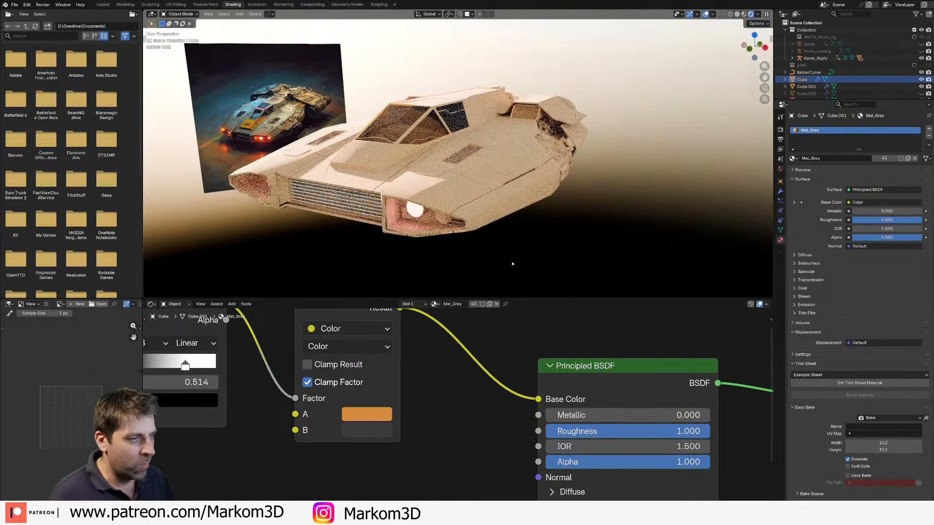
pyautogui.moveTo(483, 215); pyautogui.dragTo(489, 157, button='middle')
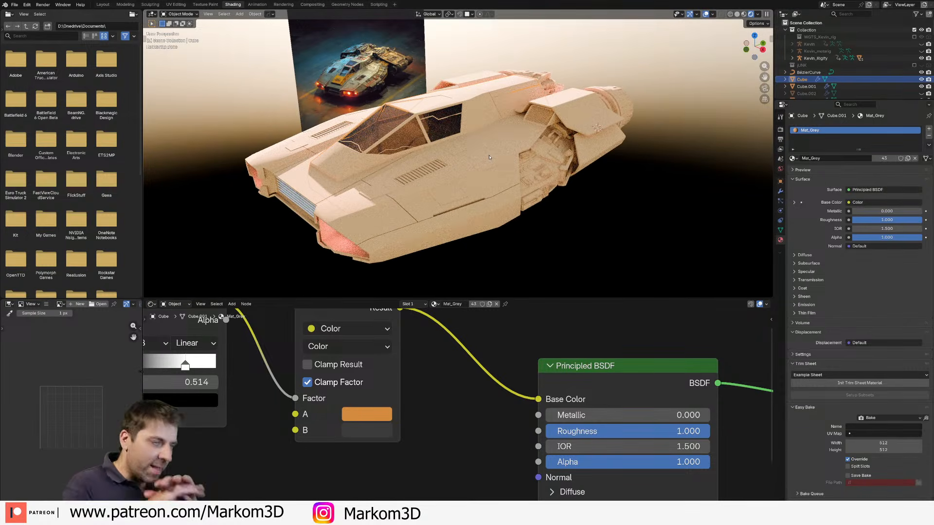
# Step: Delete the roof panel faces of the cockpit frame so the upper window is open
pyautogui.scroll(5, 489, 157)
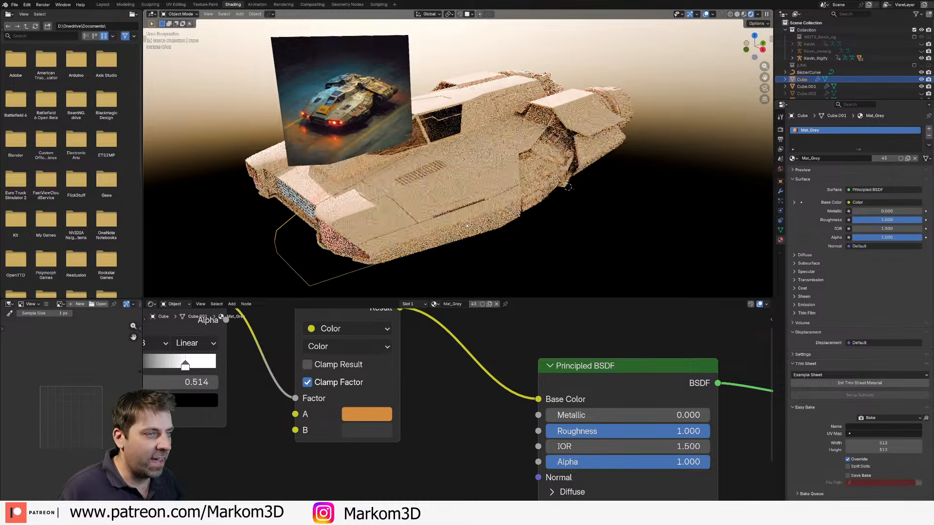
pyautogui.moveTo(466, 225); pyautogui.dragTo(432, 198, button='middle')
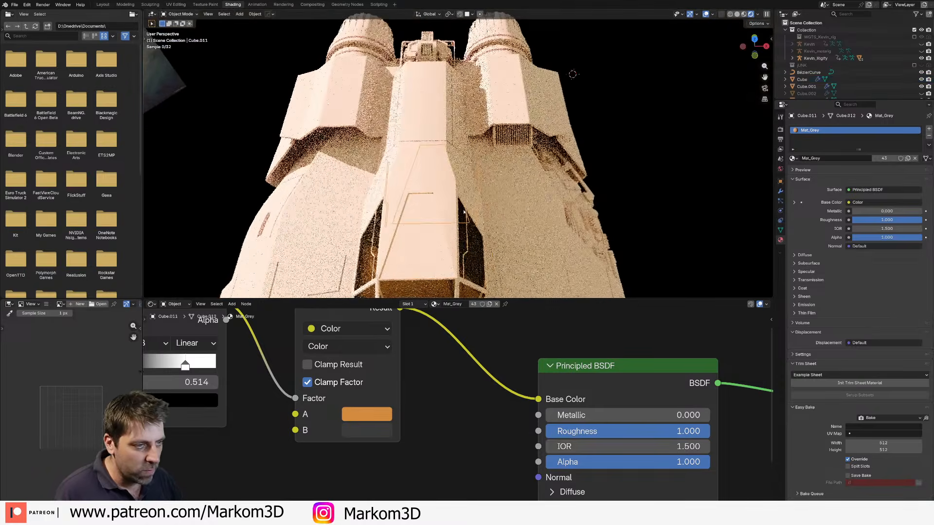
pyautogui.click(440, 207)
pyautogui.press('Tab')
pyautogui.press('3')
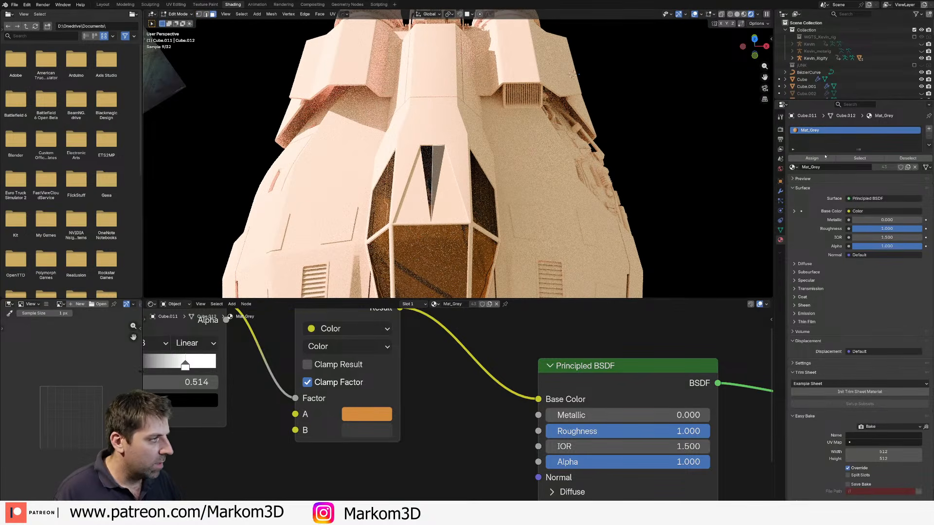
pyautogui.press('Tab')
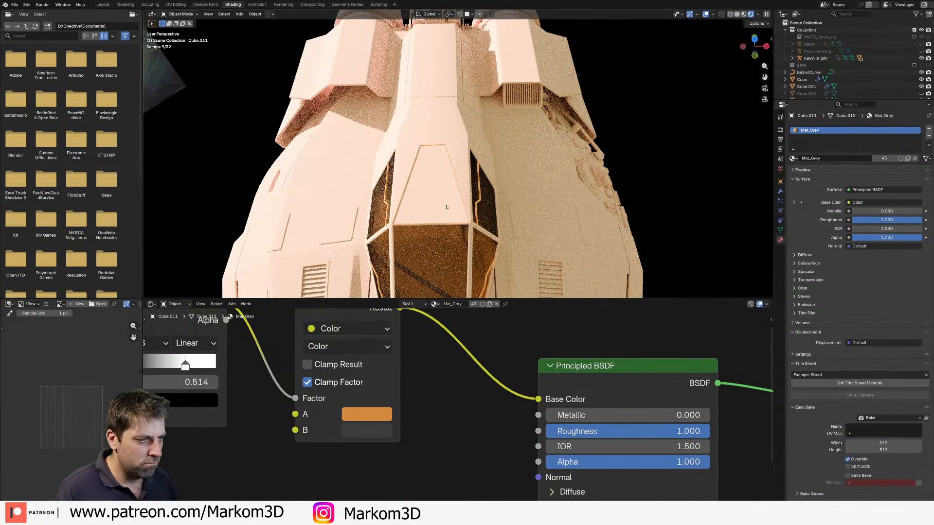
pyautogui.press('Tab')
pyautogui.moveTo(447, 205); pyautogui.dragTo(384, 168, button='middle')
pyautogui.press('x')
pyautogui.click(437, 222)
pyautogui.press('Tab')
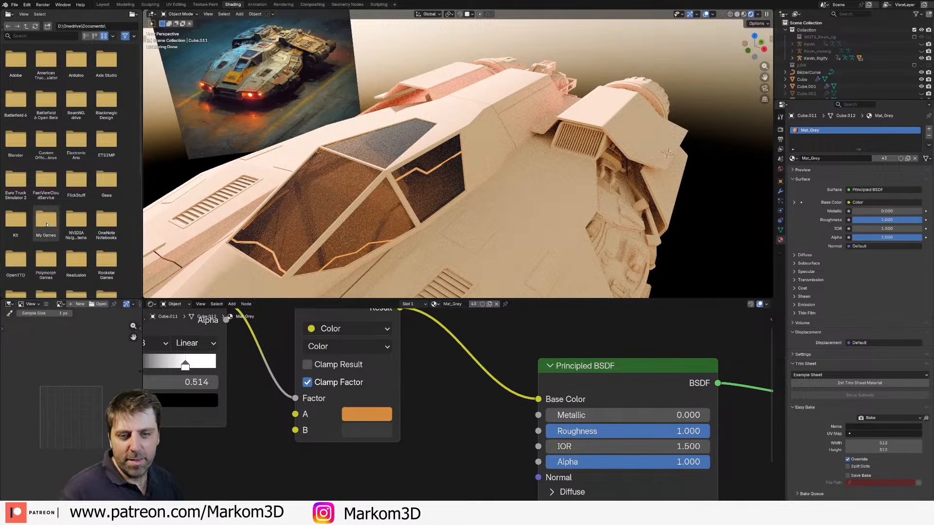
# Step: Hide the cockpit glass that uses the Mat_Glass material
pyautogui.moveTo(423, 209); pyautogui.dragTo(355, 173, button='middle')
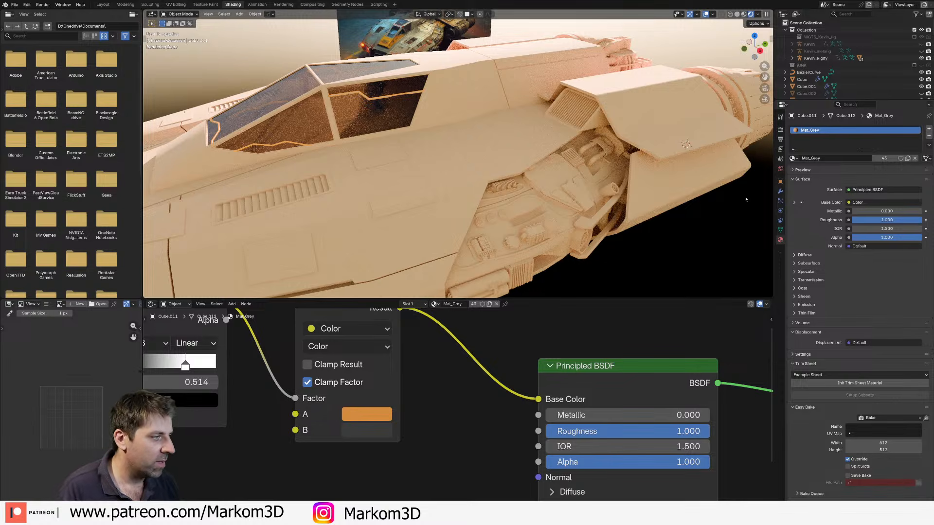
pyautogui.scroll(-4, 724, 216)
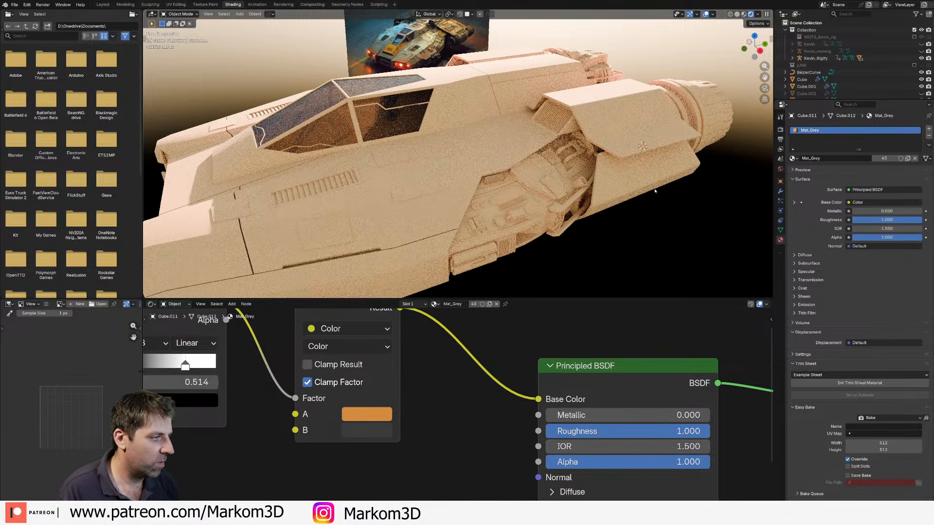
pyautogui.scroll(-2, 620, 187)
pyautogui.click(409, 138)
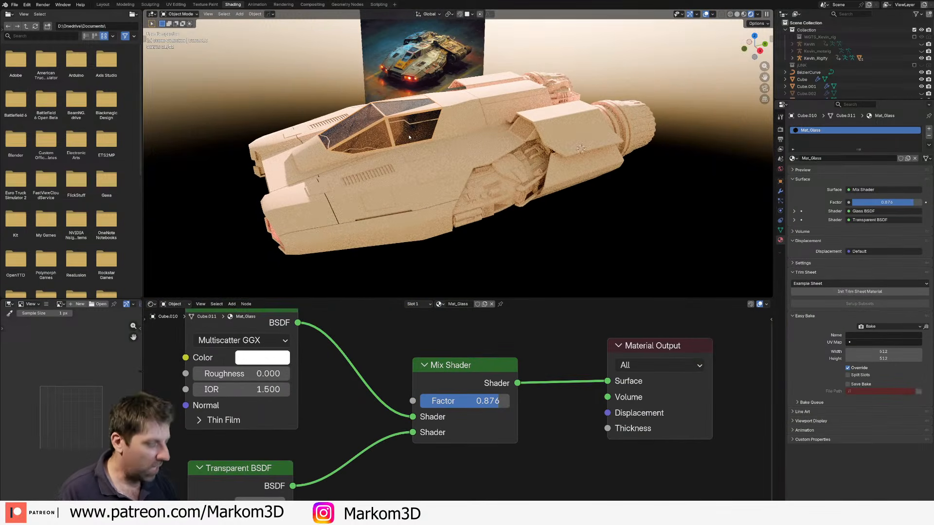
pyautogui.moveTo(409, 137); pyautogui.dragTo(472, 109, button='middle')
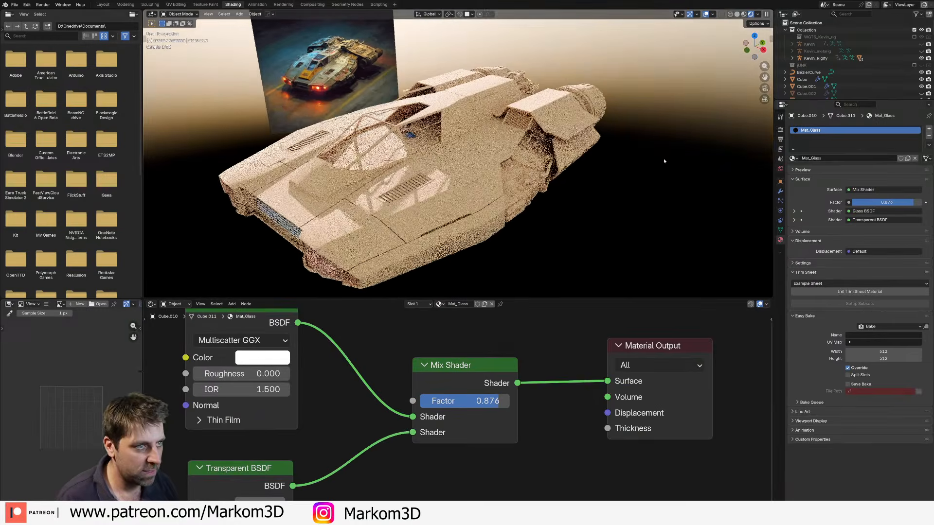
# Step: Select the pilot's Rigify character with its whole hierarchy and hide it
pyautogui.click(813, 58)
pyautogui.rightClick(812, 58)
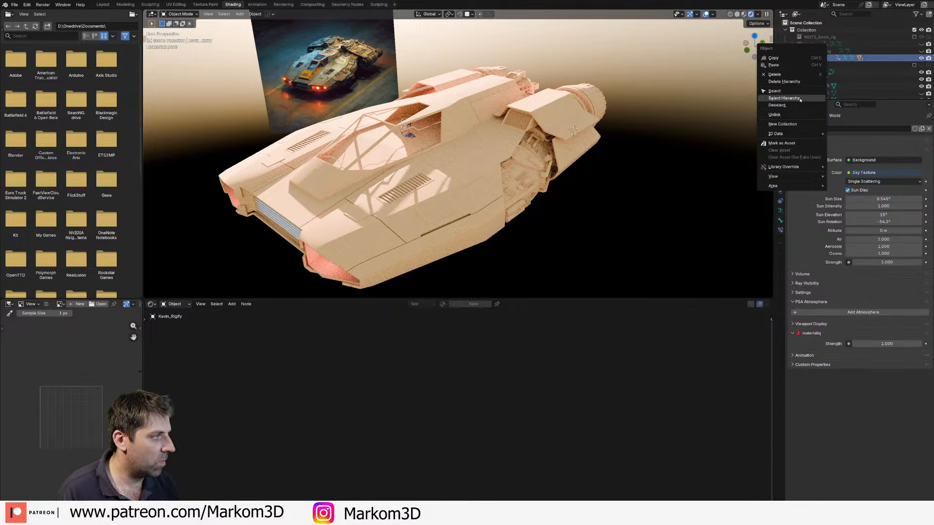
pyautogui.click(801, 99)
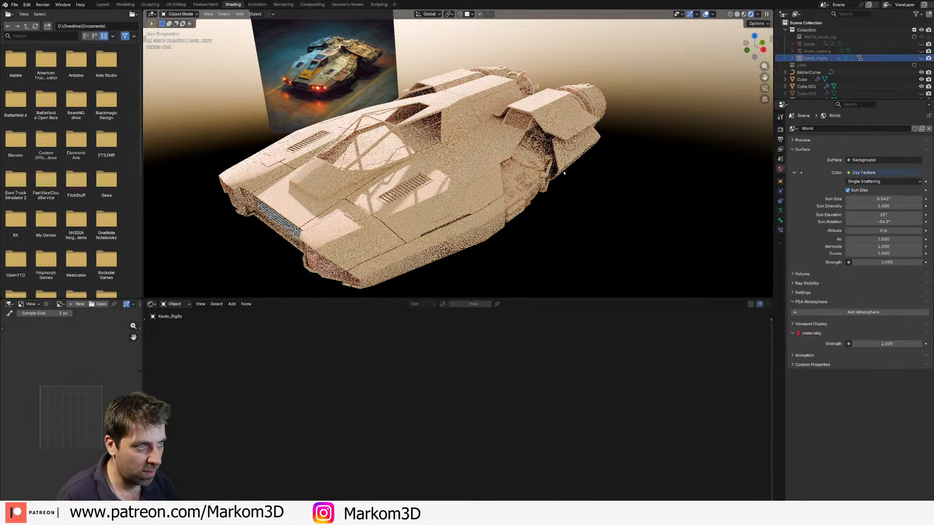
# Step: Check the headlight cylinder's Mat_Light_Red emission material and hide the headlights
pyautogui.moveTo(646, 173); pyautogui.dragTo(438, 224, button='middle')
pyautogui.click(437, 223)
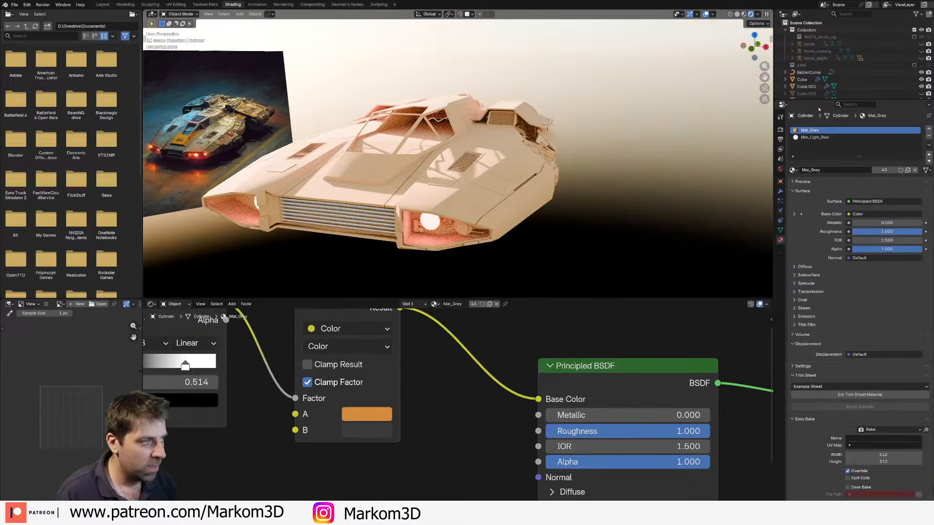
pyautogui.click(814, 137)
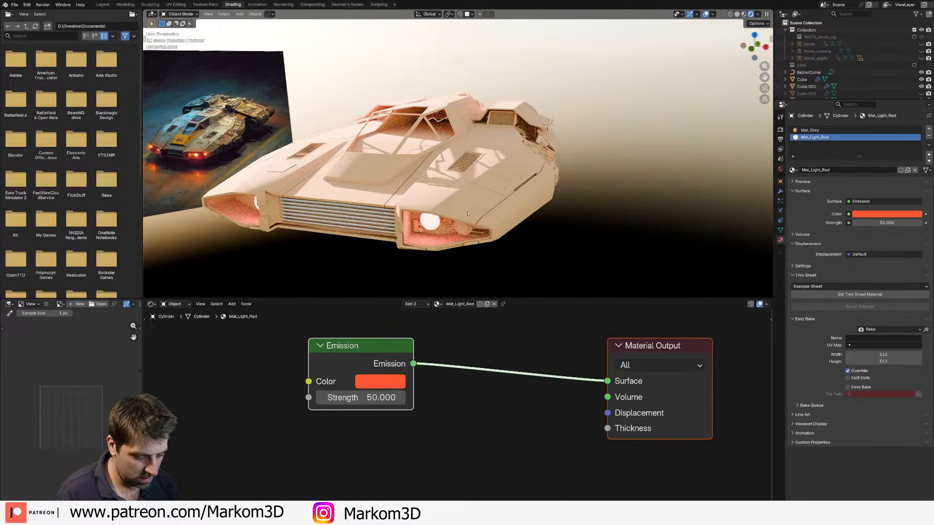
pyautogui.moveTo(468, 213); pyautogui.dragTo(713, 205, button='middle')
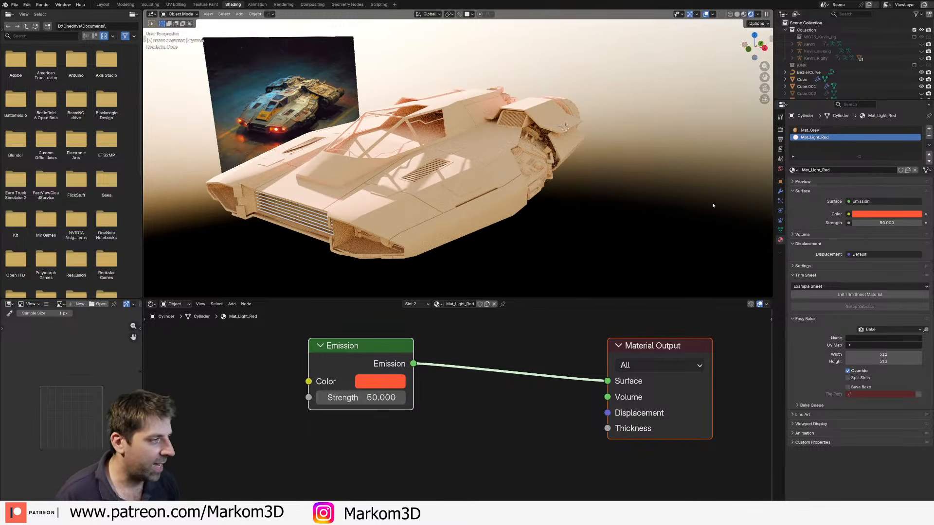
# Step: Switch to the Layout workspace and open the Sanctus Library material browser
pyautogui.click(103, 5)
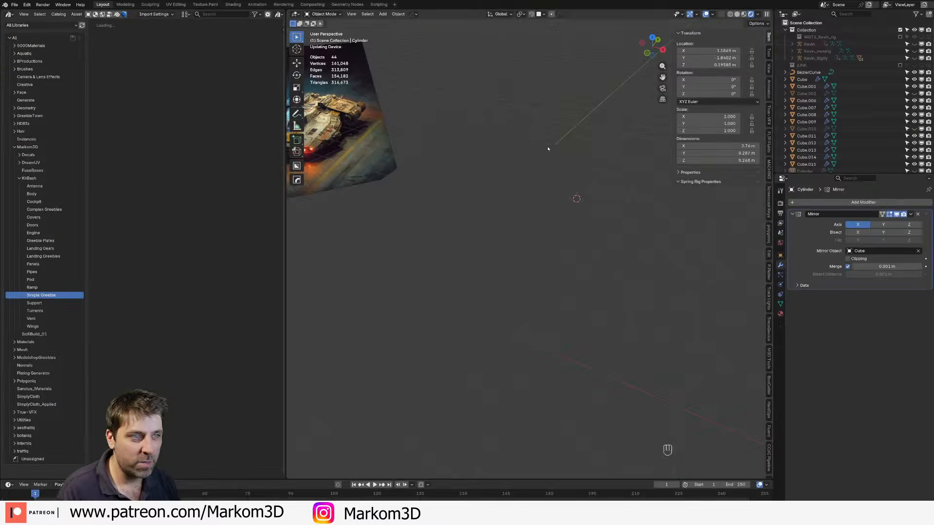
pyautogui.press('n')
pyautogui.press('n')
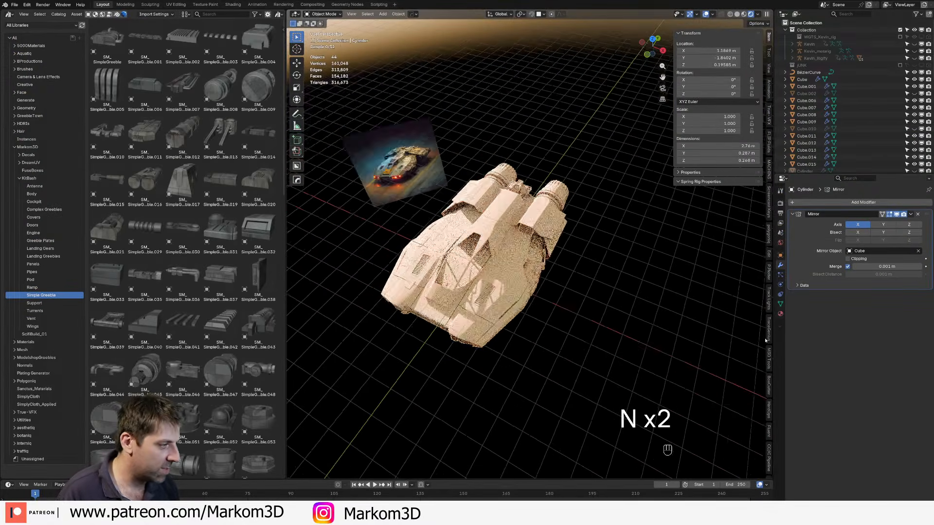
pyautogui.scroll(20, 531, 250)
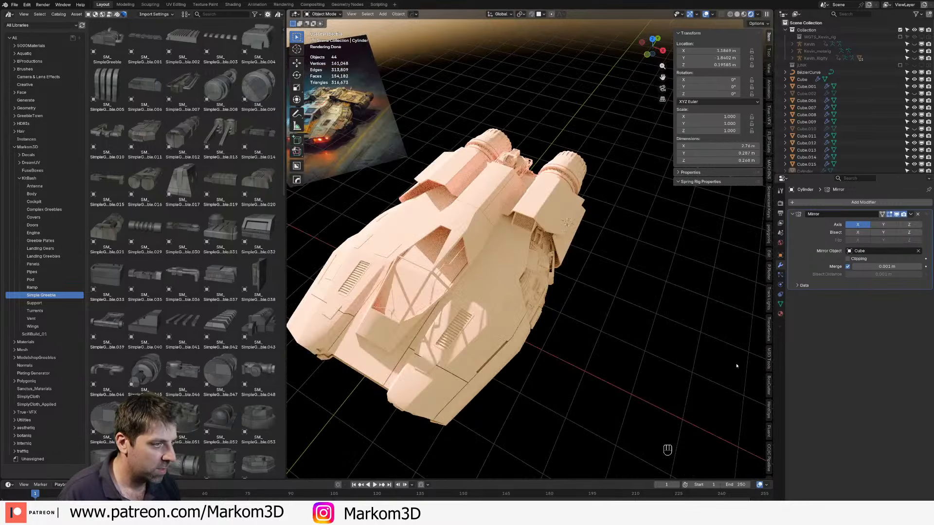
pyautogui.scroll(-15, 770, 411)
pyautogui.click(769, 417)
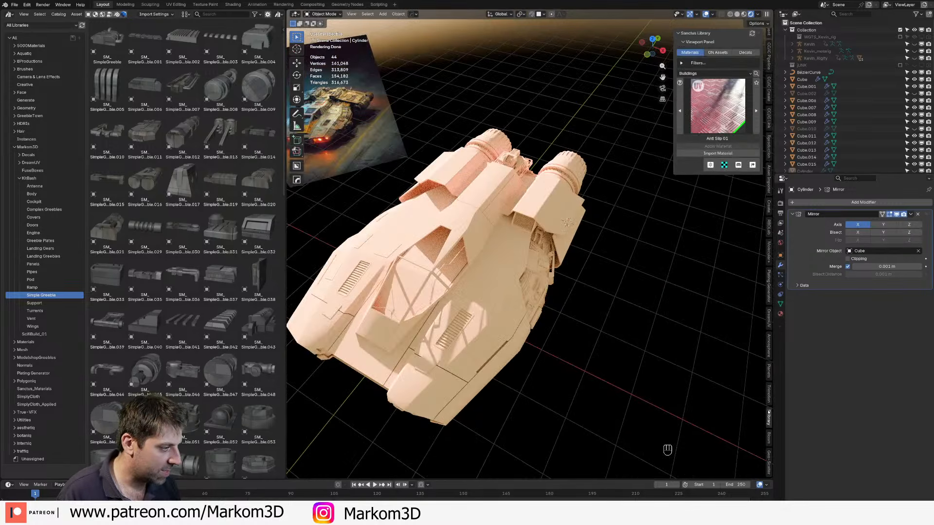
# Step: Choose the Smart Metal V2 01 material from the library's Metals Worn category
pyautogui.keyDown('shift'); pyautogui.moveTo(641, 285); pyautogui.dragTo(695, 251, button='middle'); pyautogui.keyUp('shift')
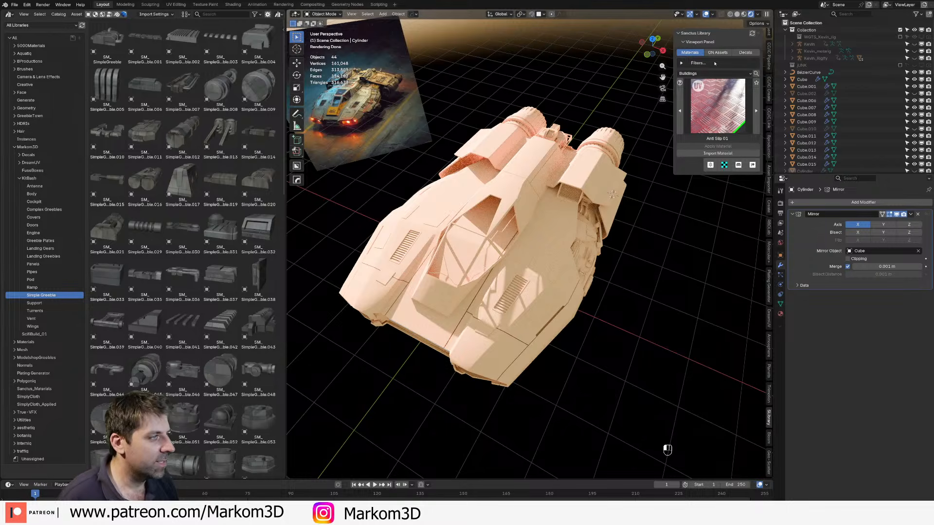
pyautogui.click(705, 74)
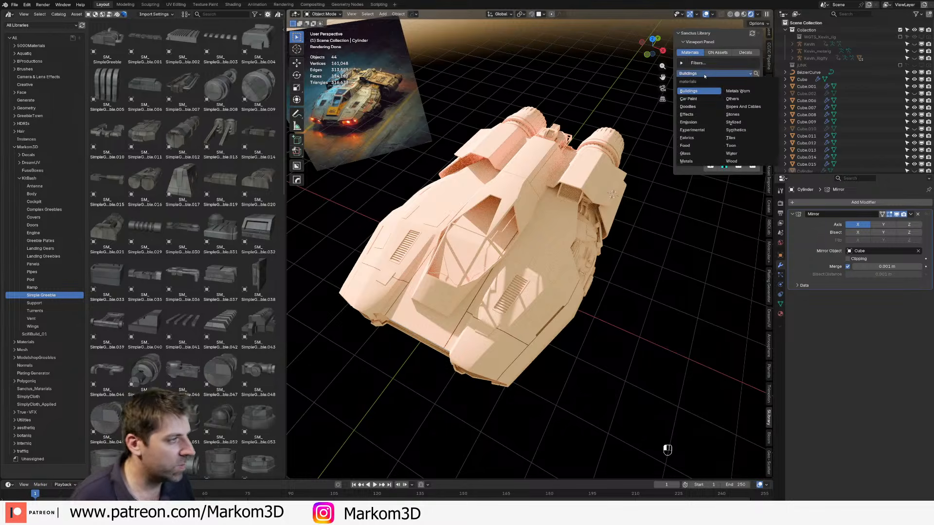
pyautogui.click(686, 161)
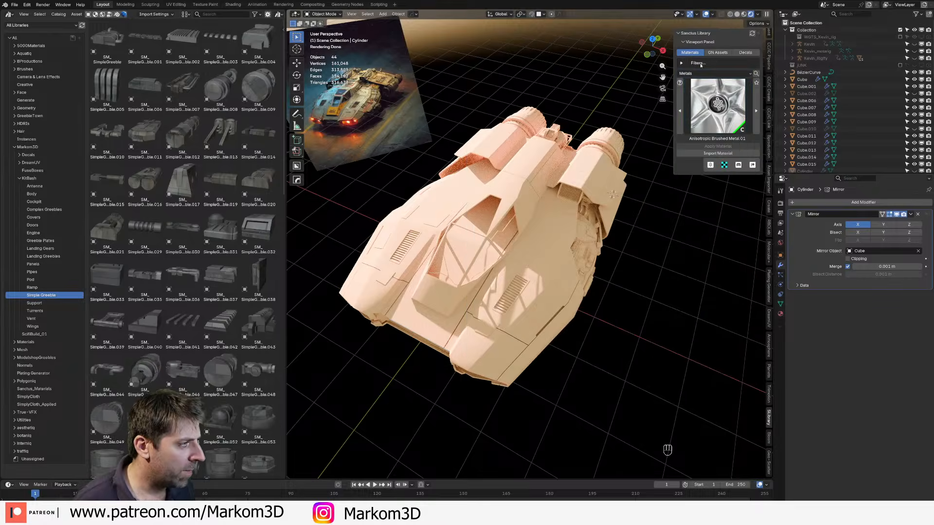
pyautogui.click(699, 73)
pyautogui.click(732, 91)
pyautogui.click(712, 104)
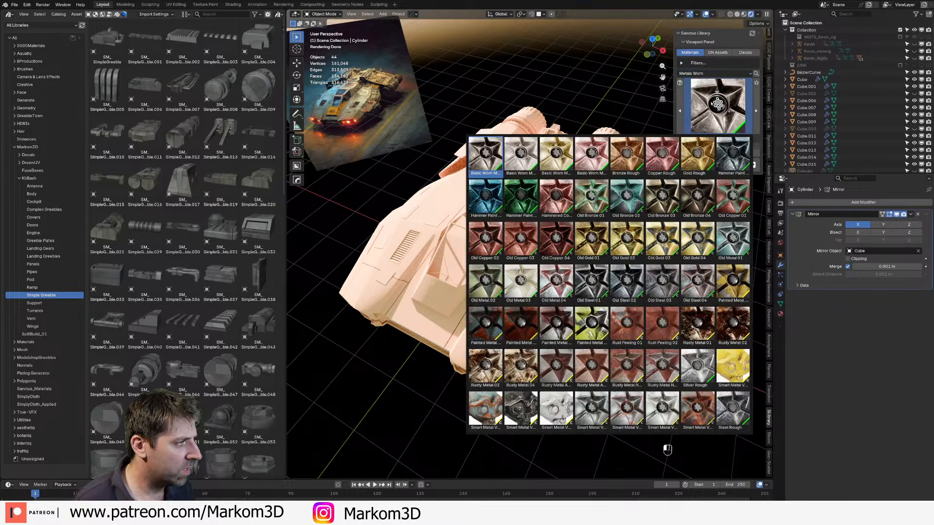
pyautogui.click(727, 379)
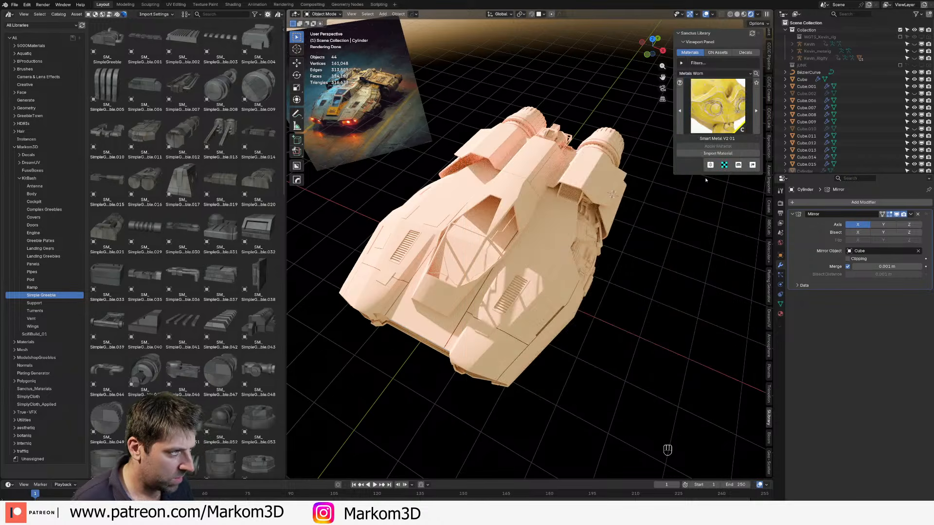
# Step: Apply Smart Metal V2 01 to the small raised hull panels and copy the material to all visible objects
pyautogui.click(525, 250)
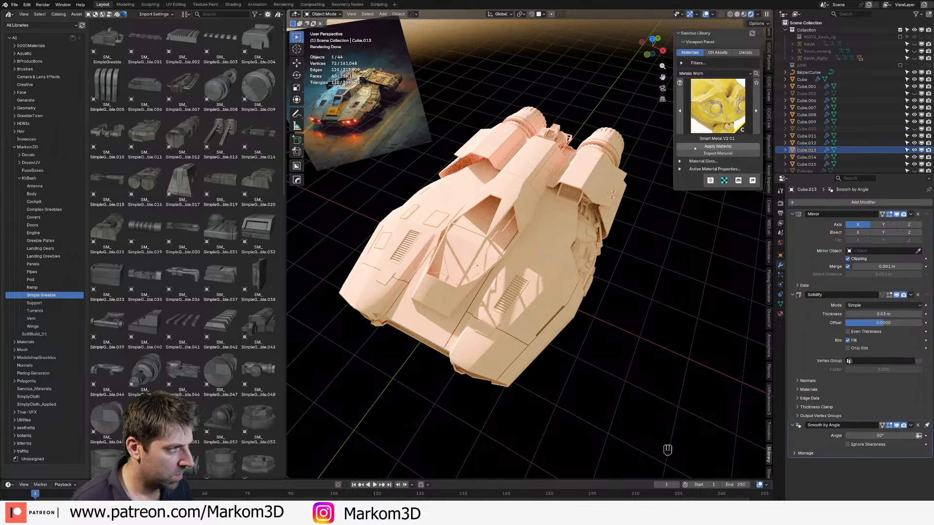
pyautogui.moveTo(590, 276); pyautogui.dragTo(745, 307, button='middle')
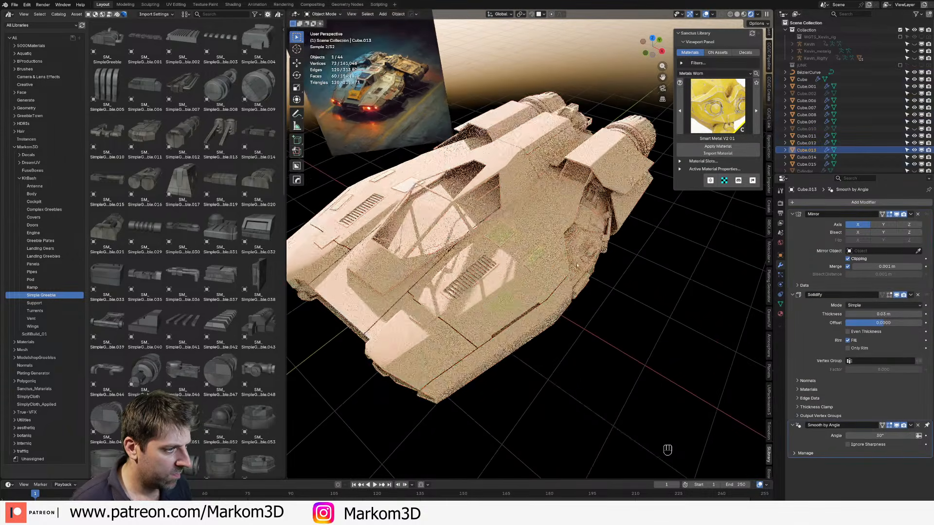
pyautogui.press('a')
pyautogui.click(780, 314)
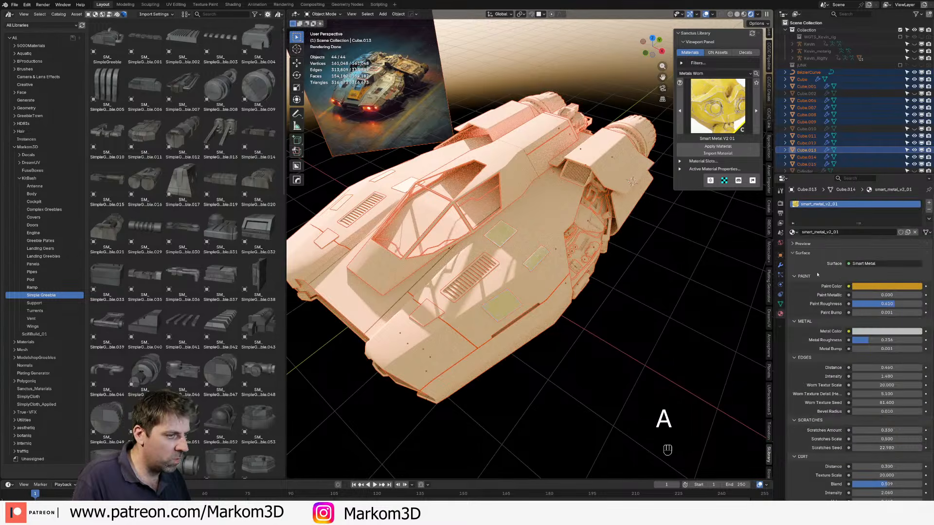
pyautogui.click(928, 219)
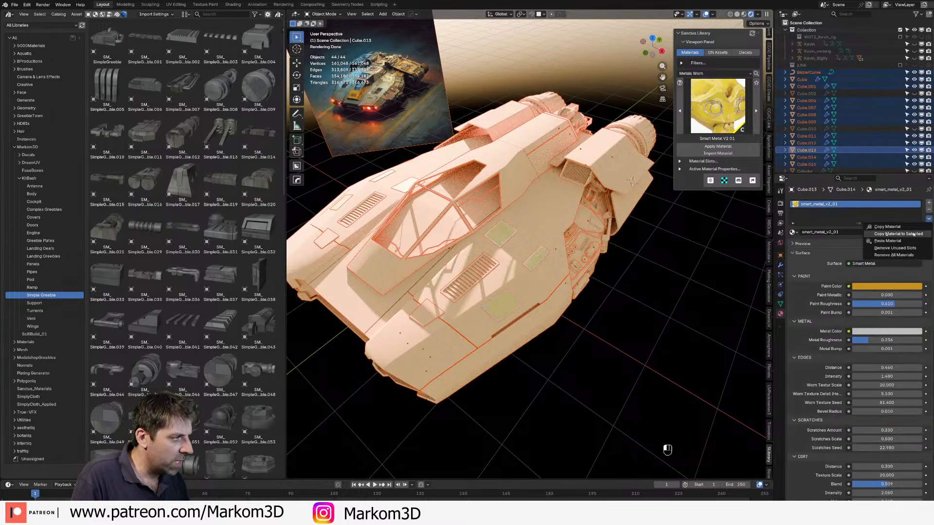
pyautogui.click(905, 234)
pyautogui.click(570, 359)
# Step: Change the smart metal's paint colour to the darker orange #C56629
pyautogui.moveTo(571, 360); pyautogui.dragTo(537, 328, button='middle')
pyautogui.scroll(2, 625, 319)
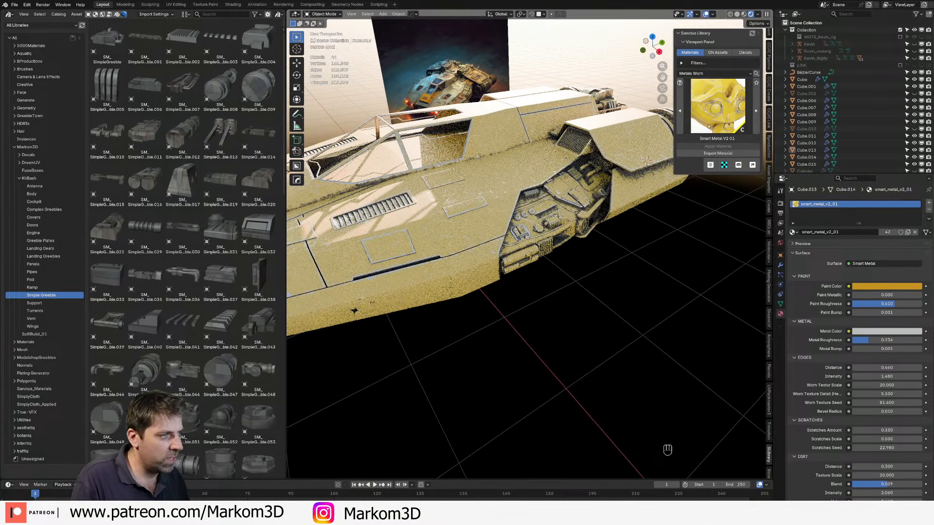
pyautogui.click(893, 287)
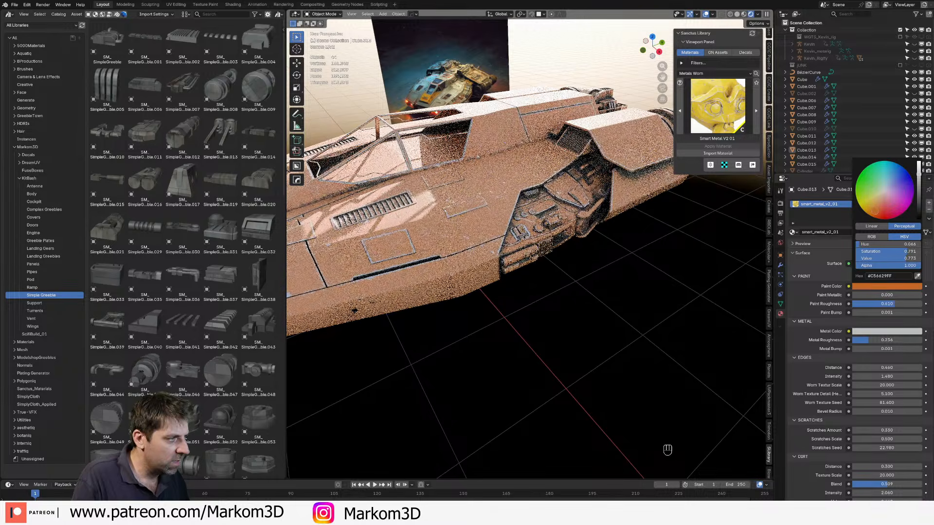
pyautogui.moveTo(577, 317); pyautogui.dragTo(589, 309, button='middle')
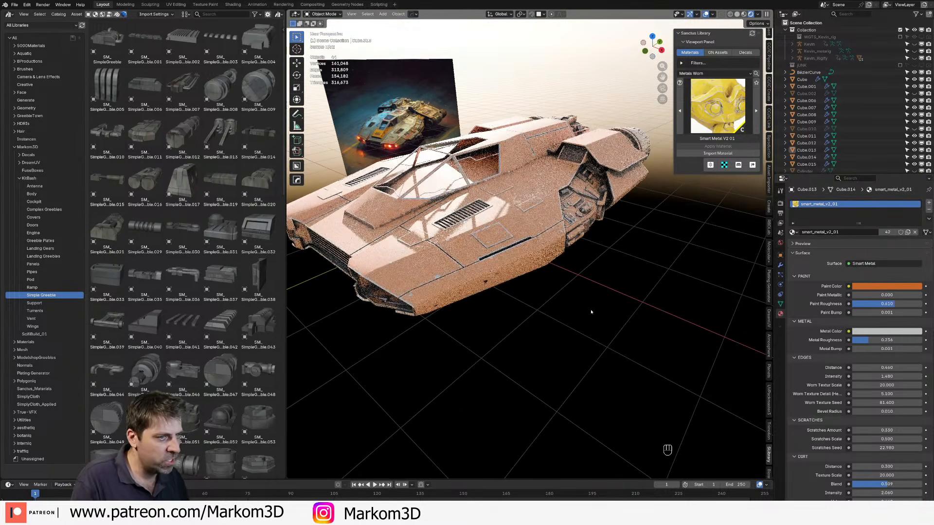
# Step: Open the main hull body for mesh editing and view it from the top
pyautogui.click(459, 243)
pyautogui.moveTo(454, 253); pyautogui.dragTo(463, 270, button='middle')
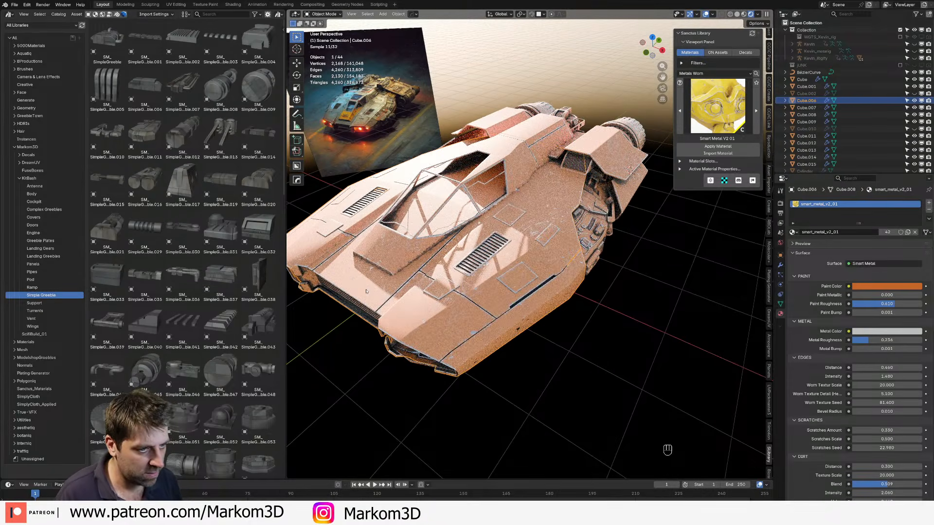
pyautogui.press('Tab')
pyautogui.moveTo(366, 292); pyautogui.dragTo(399, 288, button='middle')
pyautogui.scroll(4, 438, 262)
pyautogui.moveTo(438, 260); pyautogui.dragTo(474, 260, button='middle')
pyautogui.press('KP_7')
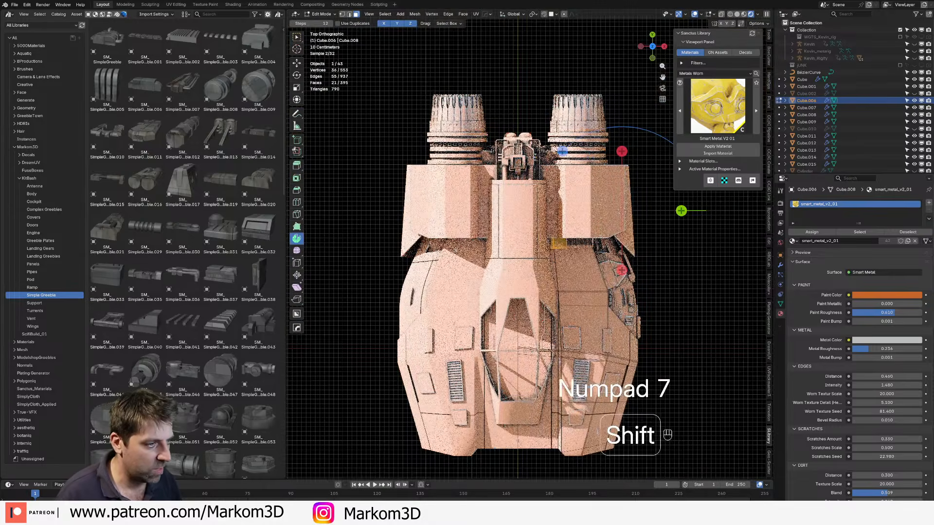
# Step: Try to add a loop cut to the main hull near the cockpit nose in a simpler shading mode
pyautogui.keyDown('shift'); pyautogui.moveTo(537, 367); pyautogui.dragTo(544, 270, button='middle'); pyautogui.keyUp('shift')
pyautogui.scroll(3, 544, 269)
pyautogui.scroll(3, 667, 449)
pyautogui.moveTo(668, 449)
pyautogui.keyDown('shift'); pyautogui.mouseDown(button='middle')
pyautogui.moveTo(552, 276)
pyautogui.moveTo(586, 287)
pyautogui.mouseUp(button='middle'); pyautogui.keyUp('shift')
pyautogui.press('z')
pyautogui.click(584, 281)
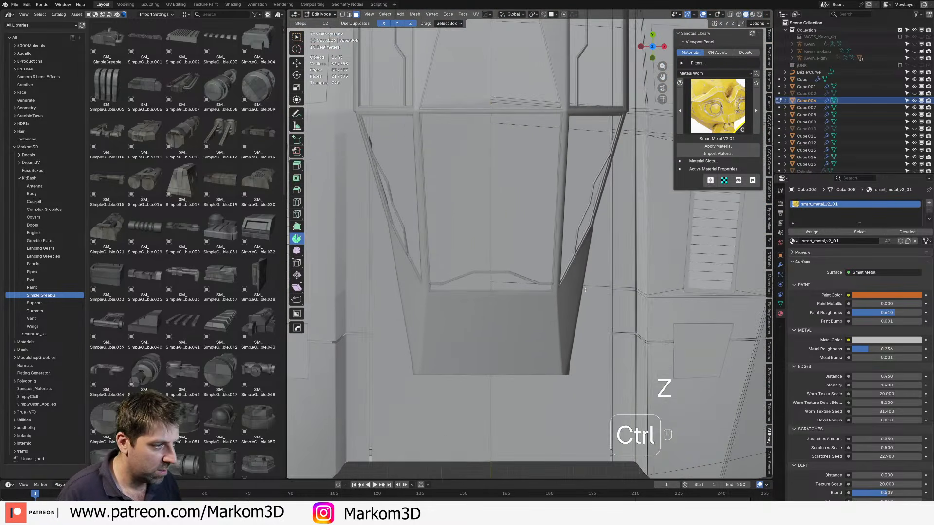
pyautogui.hotkey('ctrl', 'r')
pyautogui.rightClick(586, 287)
pyautogui.scroll(-5, 591, 284)
# Step: Leave mesh editing and examine the front of the hull in wireframe shading
pyautogui.press('z')
pyautogui.click(666, 276)
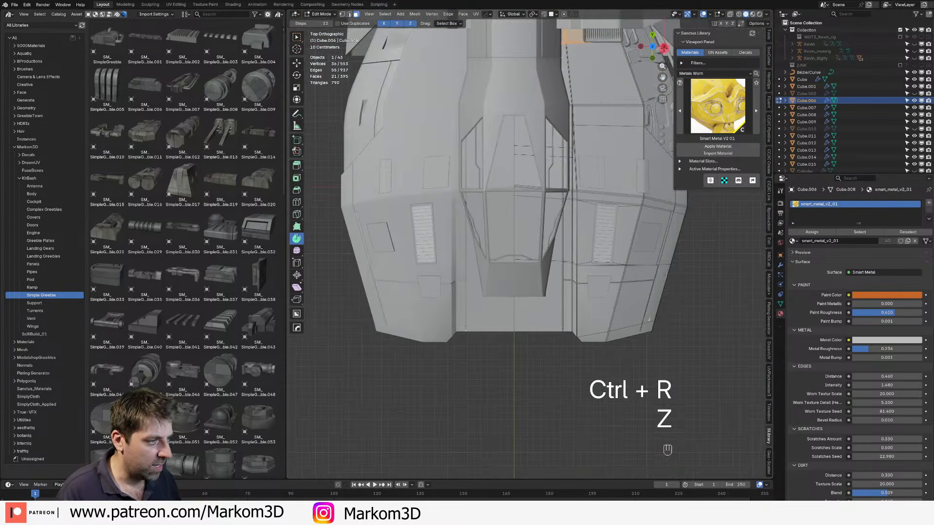
pyautogui.moveTo(665, 276)
pyautogui.mouseDown(button='middle')
pyautogui.moveTo(630, 224)
pyautogui.moveTo(615, 250)
pyautogui.mouseUp(button='middle')
pyautogui.press('Tab')
pyautogui.press('z')
pyautogui.click(552, 250)
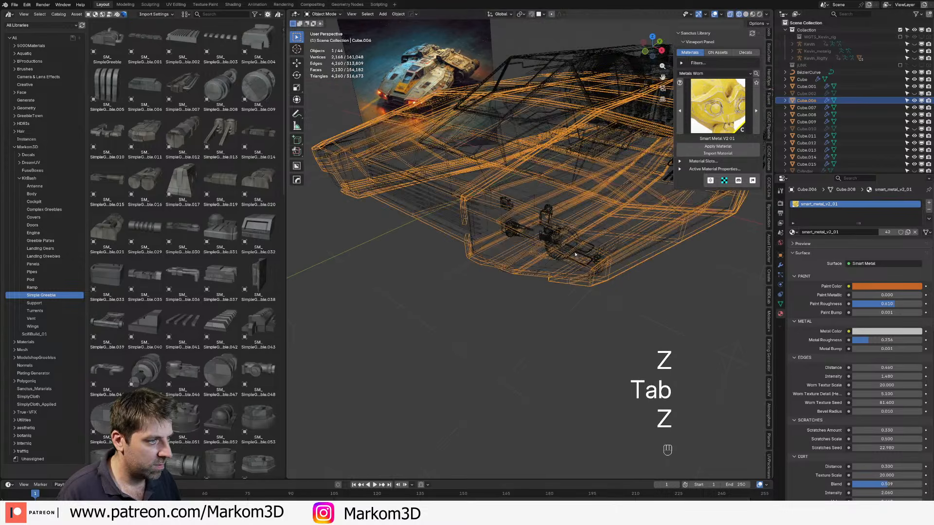
# Step: Return to solid shading and undo the recent edits back through the paint colour change and the smart metal assignment
pyautogui.press('z')
pyautogui.click(630, 252)
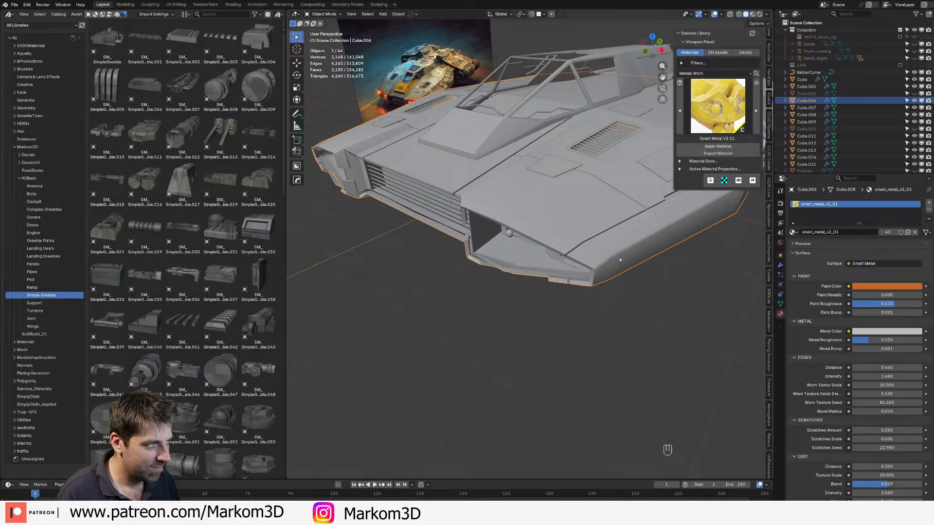
pyautogui.hotkey('ctrl', 'z')
pyautogui.hotkey('ctrl', 'z')
pyautogui.hotkey('ctrl', 'z')
pyautogui.hotkey('ctrl', 'z')
pyautogui.hotkey('ctrl', 'z')
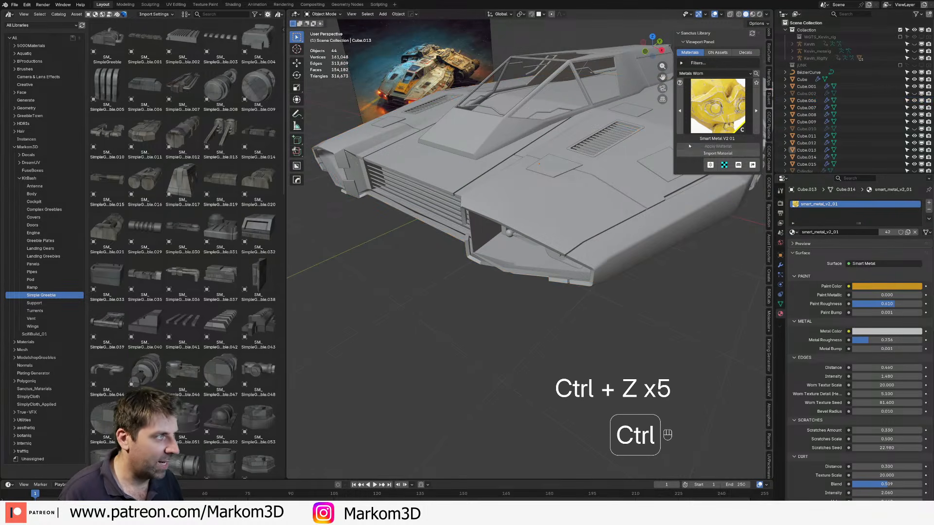
pyautogui.hotkey('ctrl', 'z')
pyautogui.hotkey('ctrl', 'z')
pyautogui.hotkey('ctrl', 'z')
pyautogui.hotkey('ctrl', 'z')
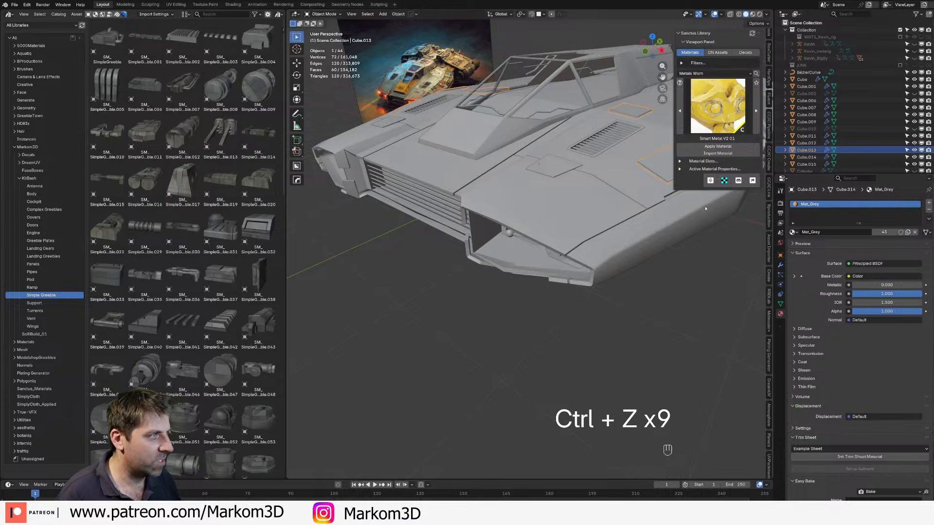
# Step: Open the main hull body for mesh editing in a top wireframe view
pyautogui.press('n')
pyautogui.press('KP_7')
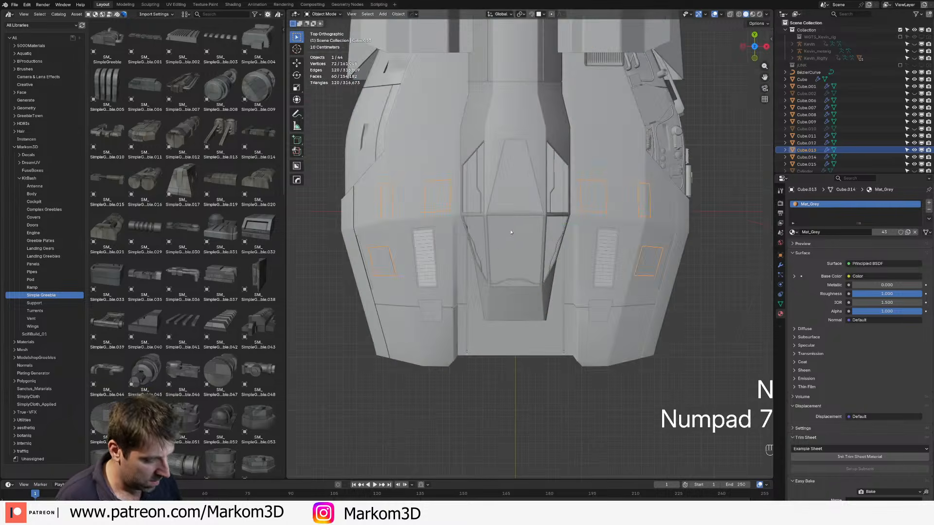
pyautogui.press('z')
pyautogui.click(548, 394)
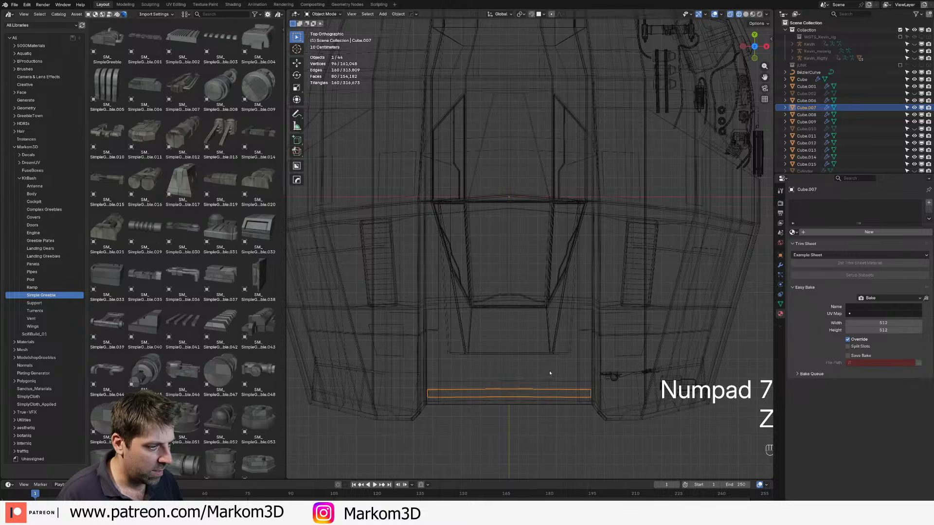
pyautogui.click(575, 366)
pyautogui.keyDown('shift'); pyautogui.click(574, 366); pyautogui.keyUp('shift')
pyautogui.press('Tab')
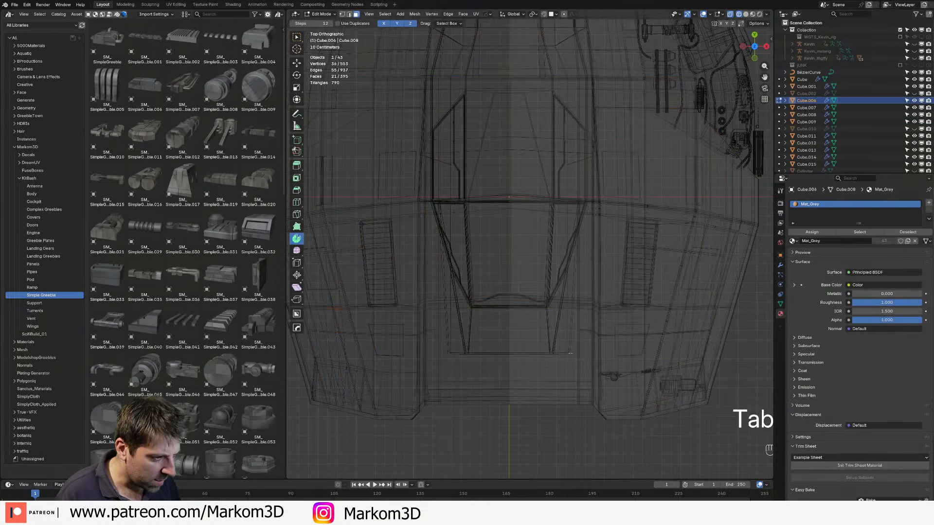
# Step: Add a lengthwise and a crosswise loop cut to the hull's front section around the cockpit nose
pyautogui.scroll(2, 550, 319)
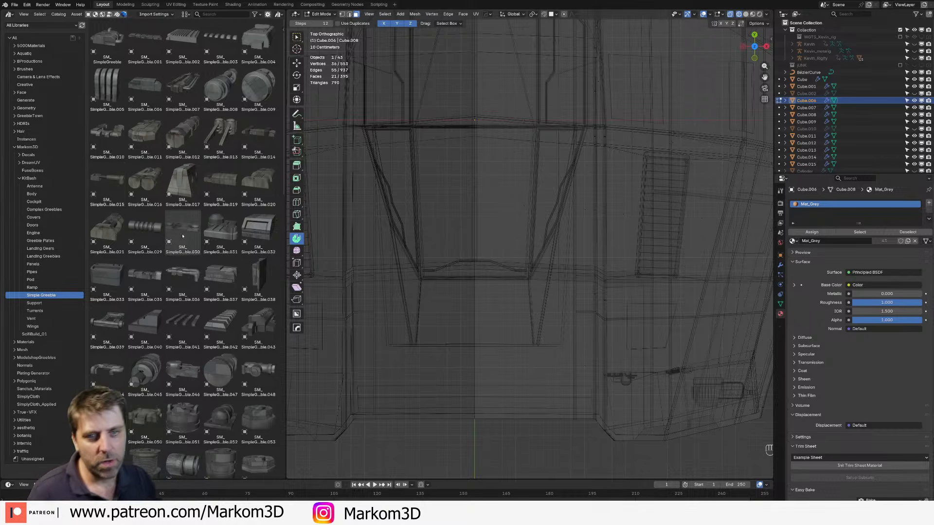
pyautogui.keyDown('shift'); pyautogui.moveTo(501, 316); pyautogui.dragTo(479, 302, button='middle'); pyautogui.keyUp('shift')
pyautogui.scroll(1, 481, 304)
pyautogui.keyDown('shift'); pyautogui.moveTo(505, 353); pyautogui.dragTo(501, 299, button='middle'); pyautogui.keyUp('shift')
pyautogui.hotkey('ctrl', 'r')
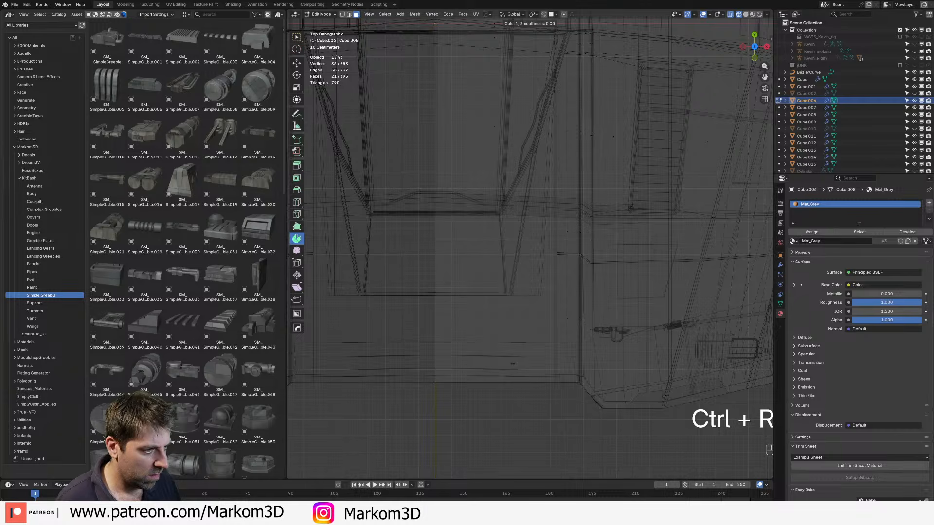
pyautogui.click(505, 364)
pyautogui.click(506, 364)
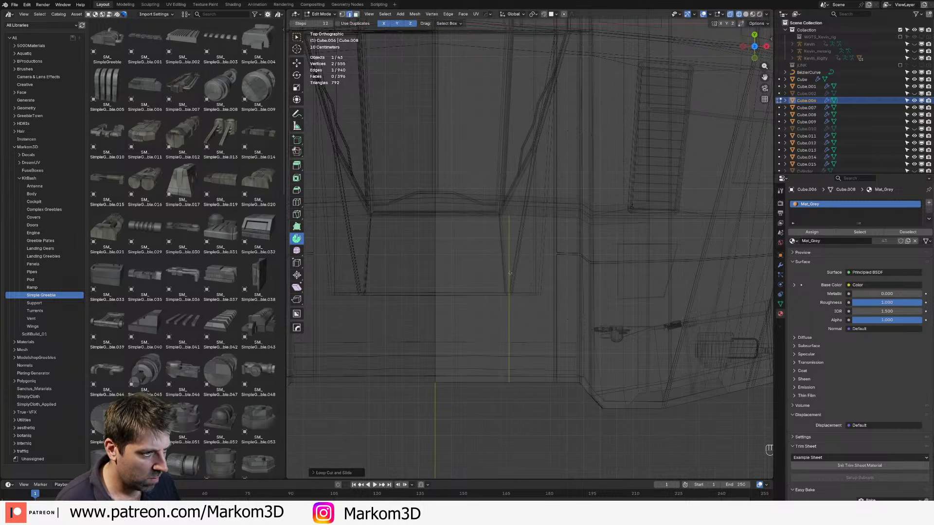
pyautogui.press('1')
pyautogui.hotkey('ctrl', 'r')
pyautogui.click(515, 285)
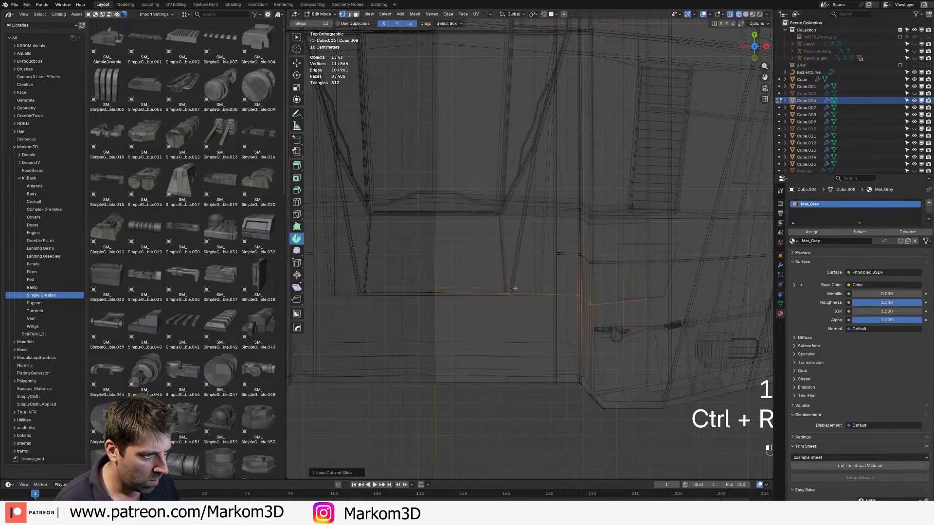
# Step: Slide the hull vertex beside the cockpit's front corner along its edge in solid shading, and leave mesh editing
pyautogui.press('1')
pyautogui.click(510, 225)
pyautogui.press('z')
pyautogui.click(541, 222)
pyautogui.scroll(1, 525, 247)
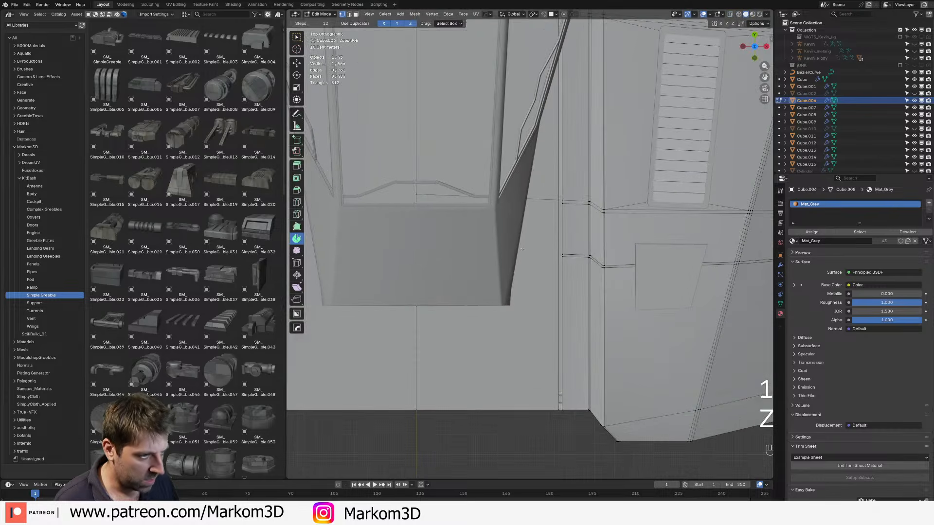
pyautogui.press('g')
pyautogui.press('g')
pyautogui.click(534, 274)
pyautogui.press('Tab')
pyautogui.scroll(-3, 522, 308)
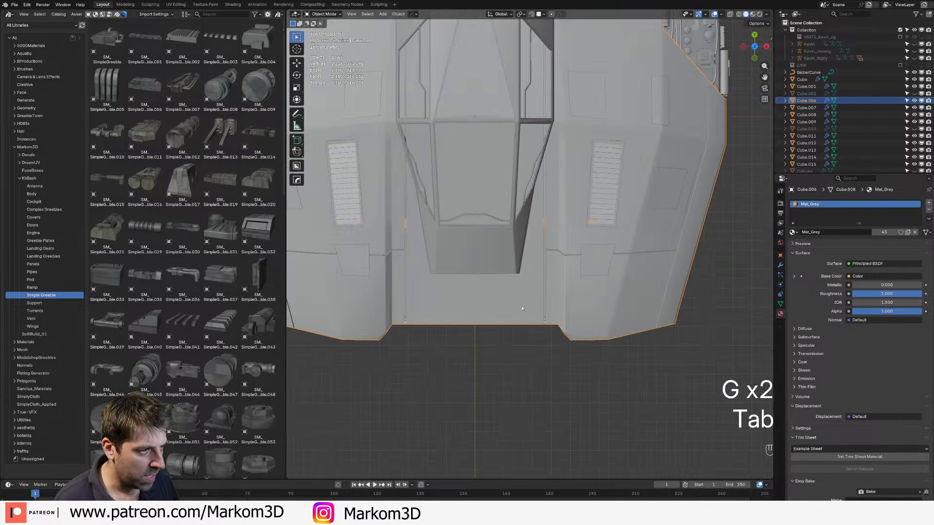
pyautogui.press('g')
pyautogui.rightClick(536, 337)
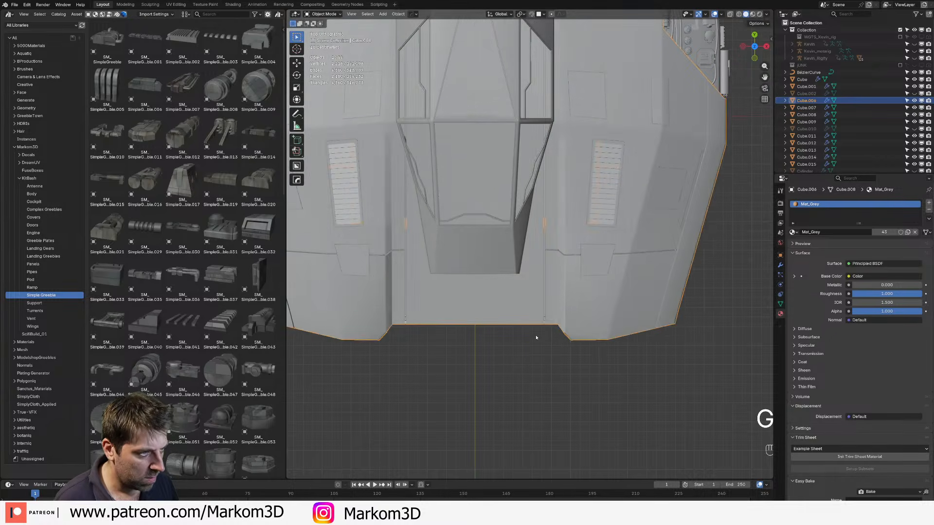
# Step: Add a lengthwise loop cut to the hull deck in line with the cockpit nose's side and a crosswise cut level with its tip
pyautogui.scroll(2, 536, 338)
pyautogui.press('Tab')
pyautogui.scroll(2, 525, 359)
pyautogui.hotkey('ctrl', 'r')
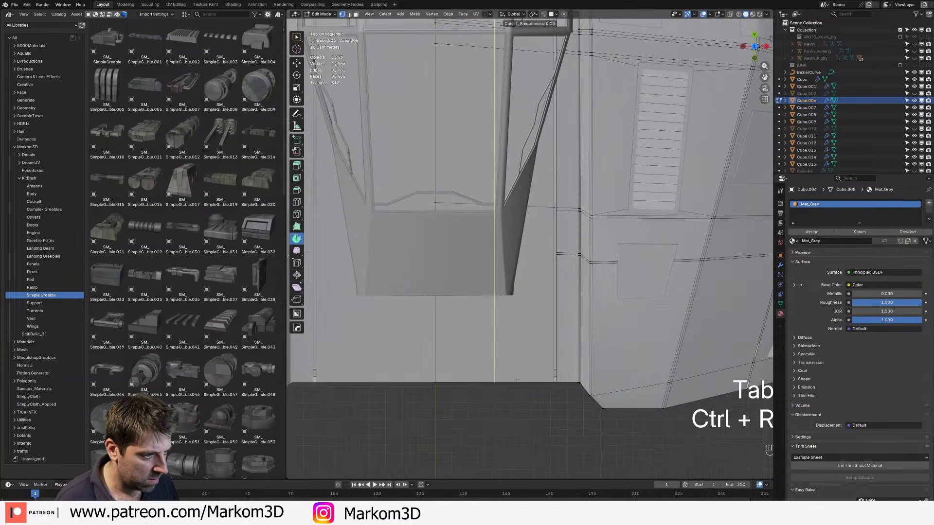
pyautogui.click(516, 379)
pyautogui.click(534, 378)
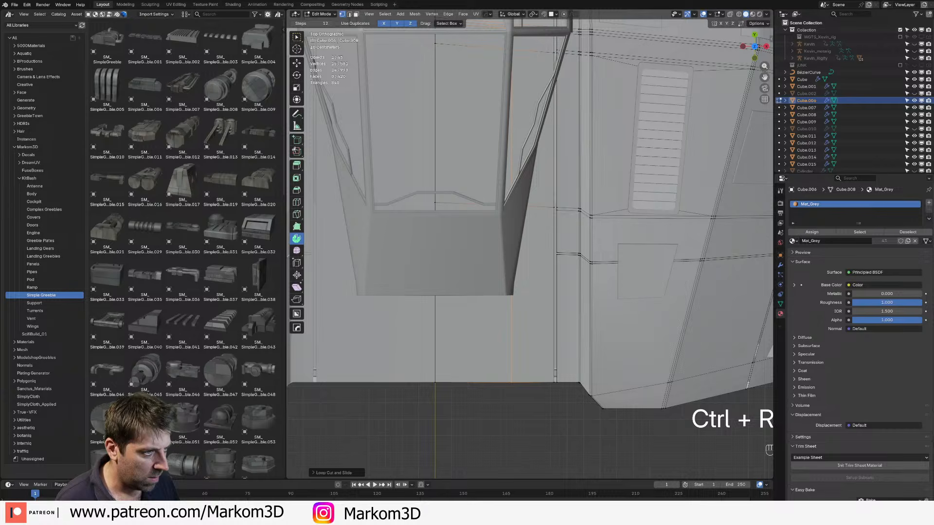
pyautogui.press('1')
pyautogui.hotkey('ctrl', 'r')
pyautogui.click(518, 302)
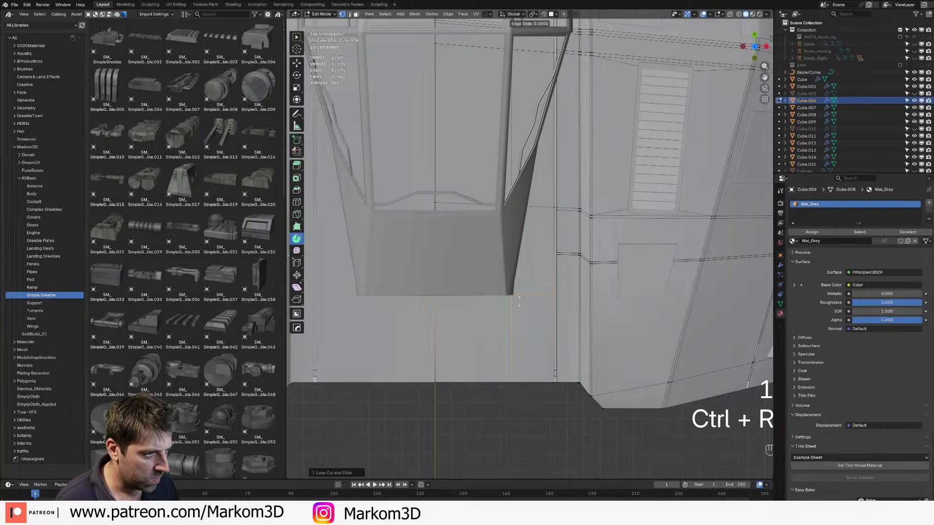
pyautogui.click(520, 301)
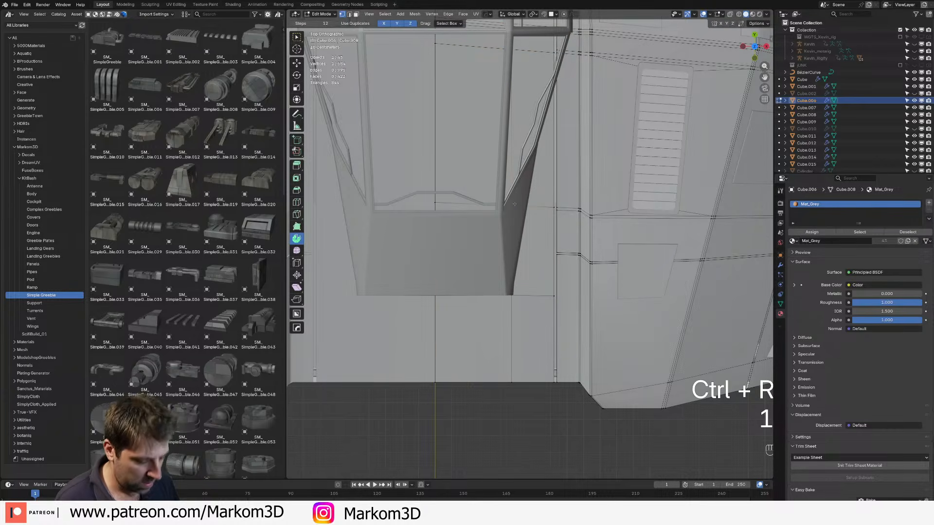
# Step: Slide the hull vertices near the cockpit's front corner and its front window outward to follow the cockpit outline
pyautogui.press('g')
pyautogui.press('g')
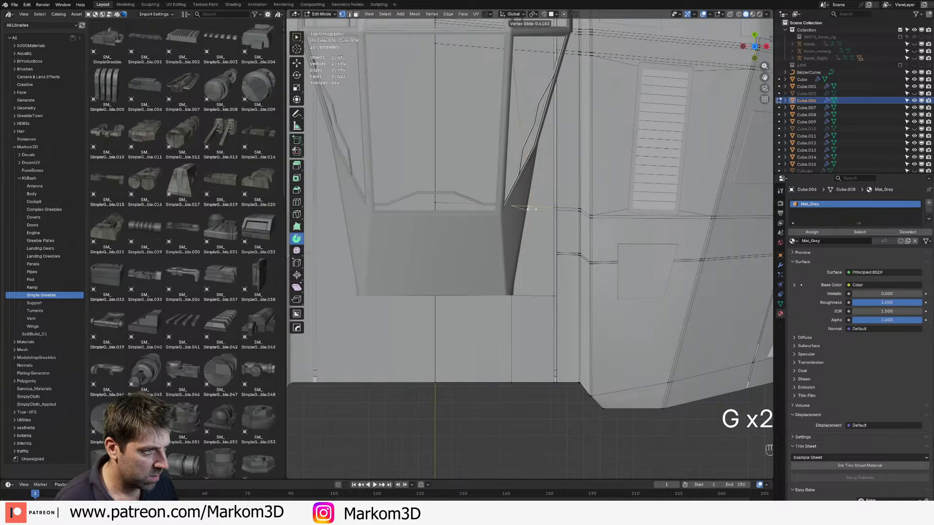
pyautogui.click(528, 209)
pyautogui.keyDown('shift'); pyautogui.moveTo(518, 63); pyautogui.dragTo(486, 189, button='middle'); pyautogui.keyUp('shift')
pyautogui.click(484, 180)
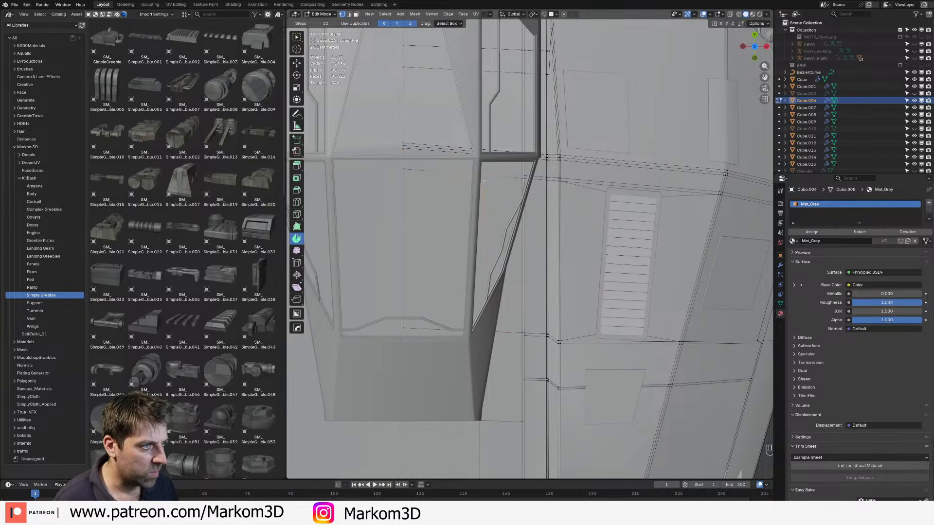
pyautogui.press('g')
pyautogui.press('g')
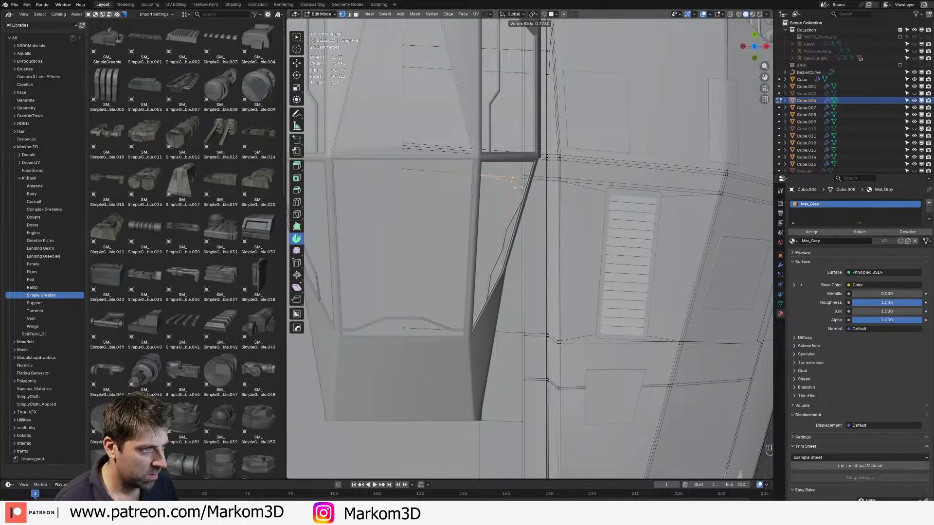
pyautogui.click(506, 187)
# Step: Add a crosswise loop cut to the hull under the front window and slide it rearward toward the canopy crossbar
pyautogui.hotkey('ctrl', 'r')
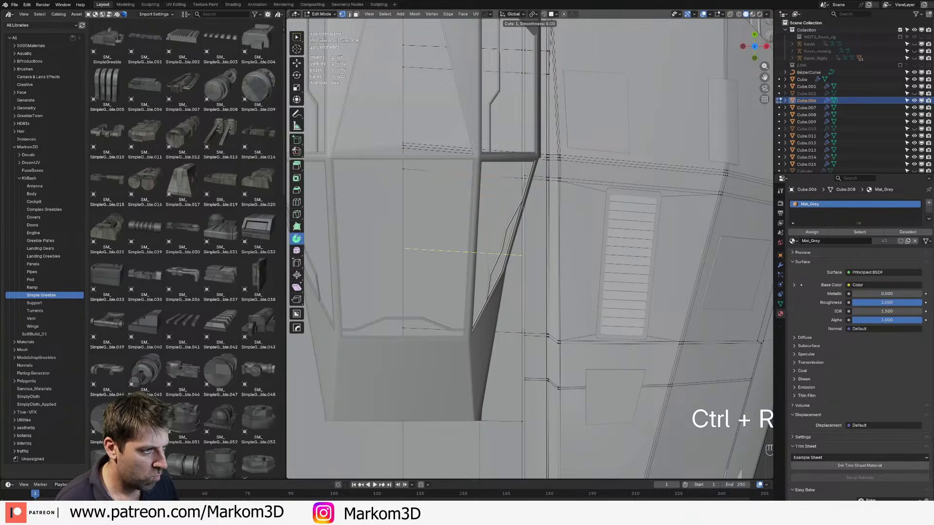
pyautogui.click(529, 161)
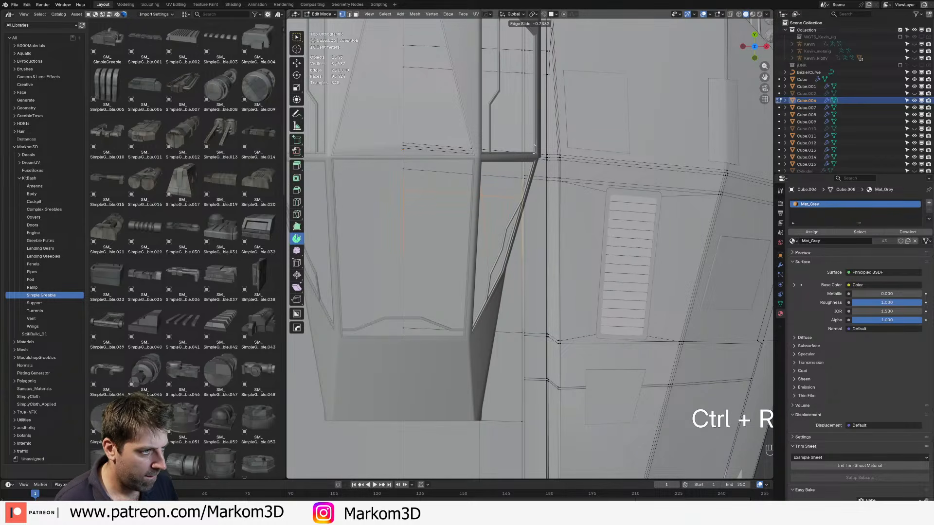
pyautogui.click(535, 149)
# Step: Select the lengthwise edge loop under the cockpit without its front vertices, and slide it onto the neighbouring edge
pyautogui.press('2')
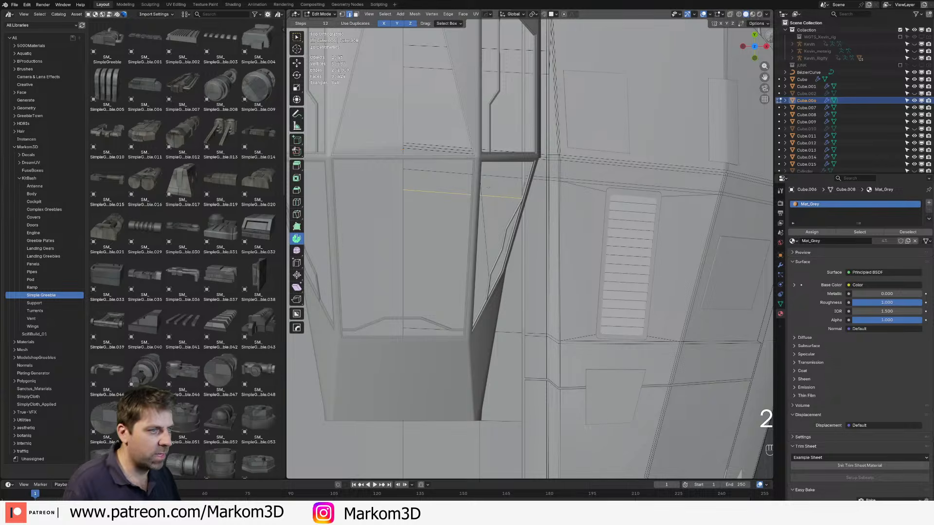
pyautogui.keyDown('alt'); pyautogui.click(483, 183); pyautogui.keyUp('alt')
pyautogui.scroll(-2, 485, 186)
pyautogui.keyDown('shift'); pyautogui.moveTo(505, 216); pyautogui.dragTo(513, 244, button='middle'); pyautogui.keyUp('shift')
pyautogui.press('z')
pyautogui.click(455, 244)
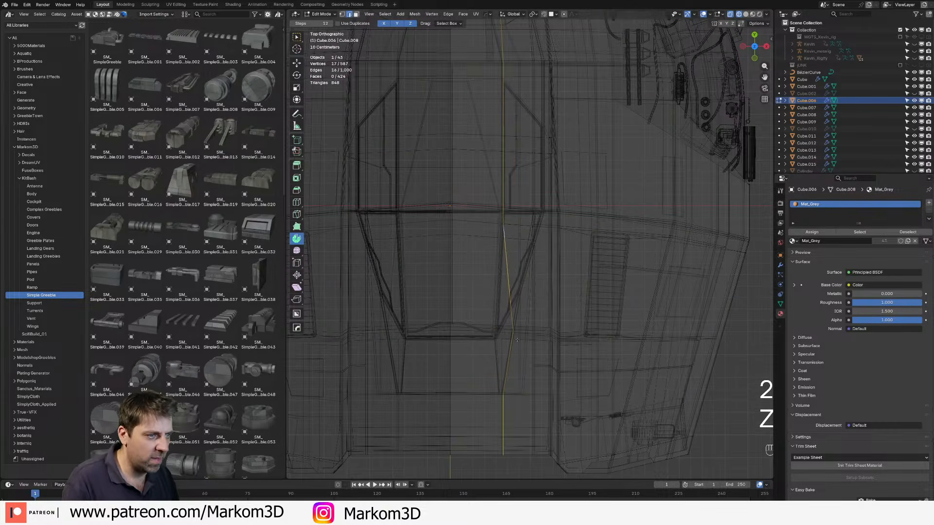
pyautogui.press('1')
pyautogui.press('c')
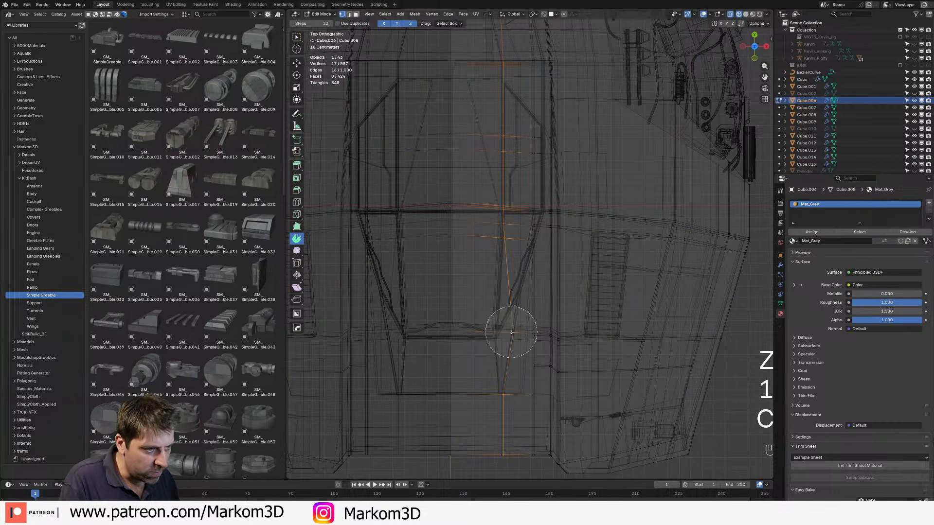
pyautogui.moveTo(510, 329); pyautogui.dragTo(494, 444, button='middle')
pyautogui.hscroll(-1, 495, 442)
pyautogui.rightClick(496, 434)
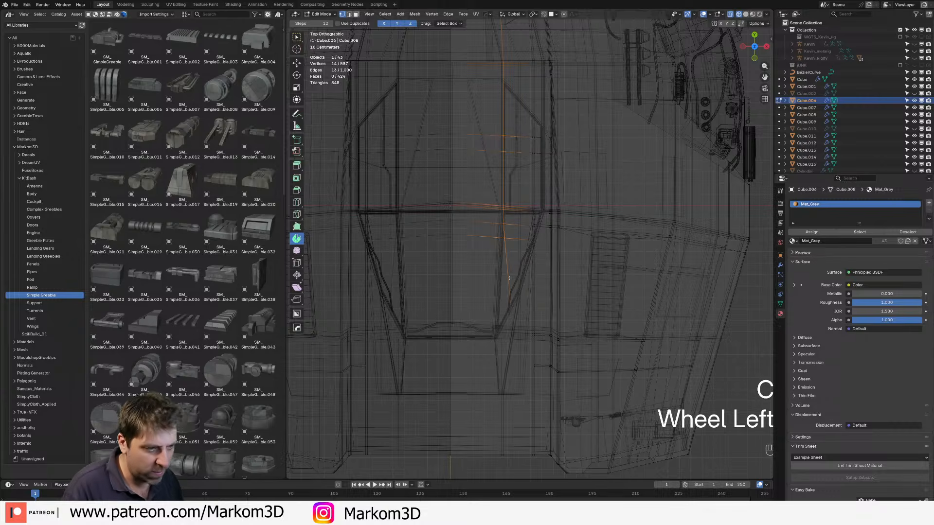
pyautogui.press('g')
pyautogui.press('g')
pyautogui.click(631, 267)
# Step: Merge all of the hull's vertices by distance
pyautogui.press('a')
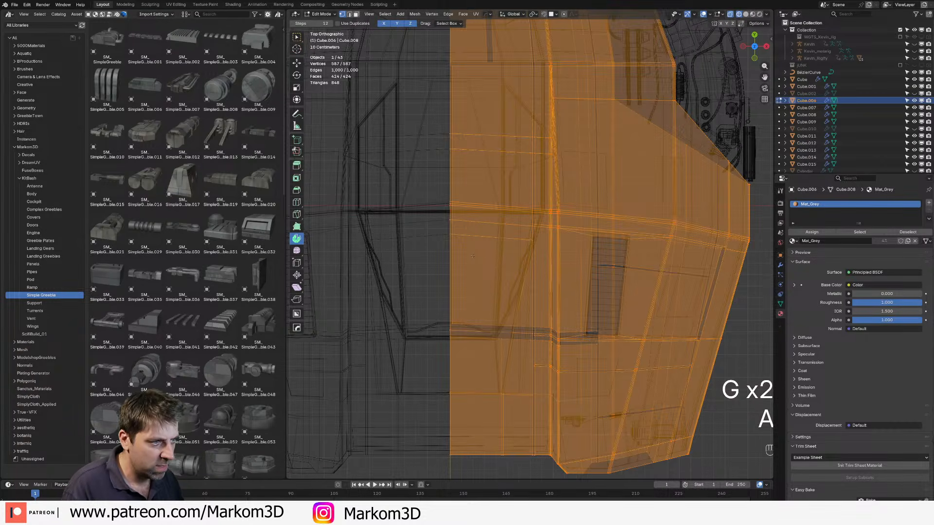
pyautogui.press('m')
pyautogui.click(455, 282)
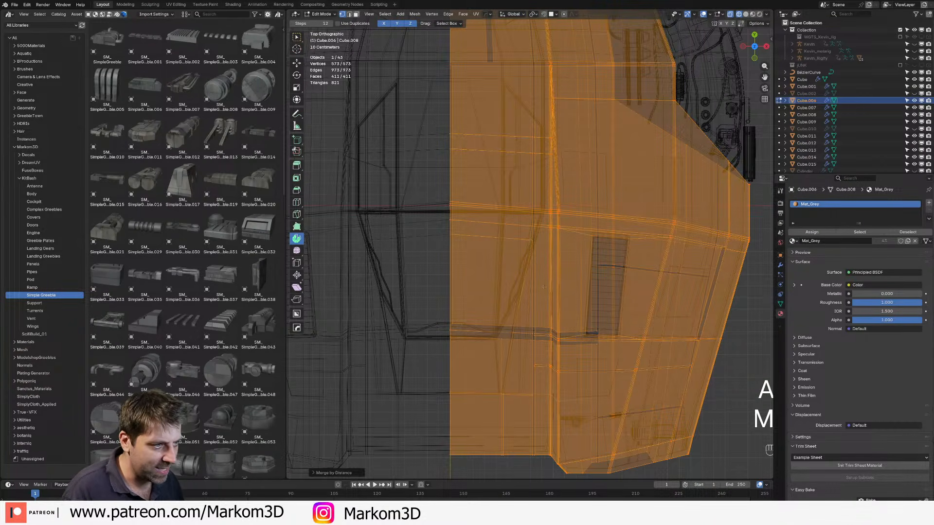
# Step: Delete the large hull face beneath the cockpit's front window
pyautogui.press('3')
pyautogui.click(476, 293)
pyautogui.press('z')
pyautogui.click(550, 290)
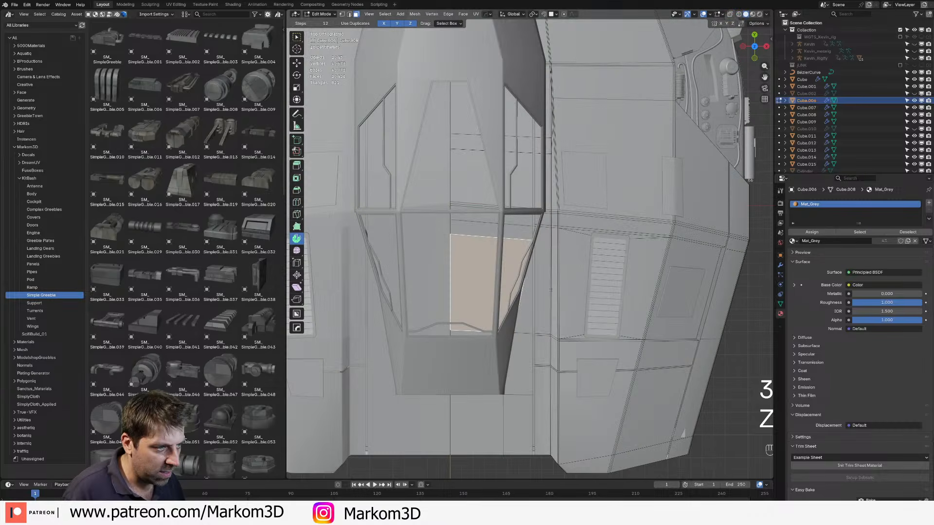
pyautogui.press('Delete')
pyautogui.click(521, 264)
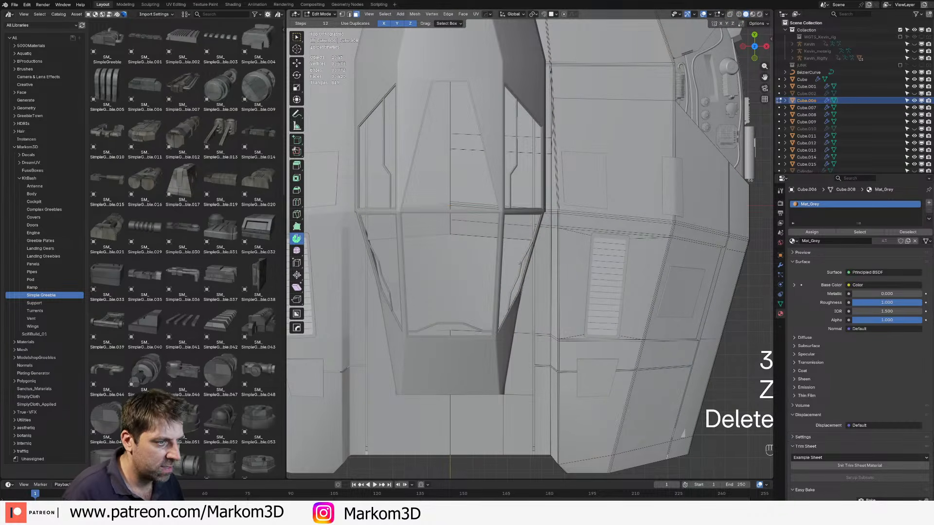
# Step: Delete the loop of remaining hull faces running beneath the cockpit canopy
pyautogui.click(510, 228)
pyautogui.press('x')
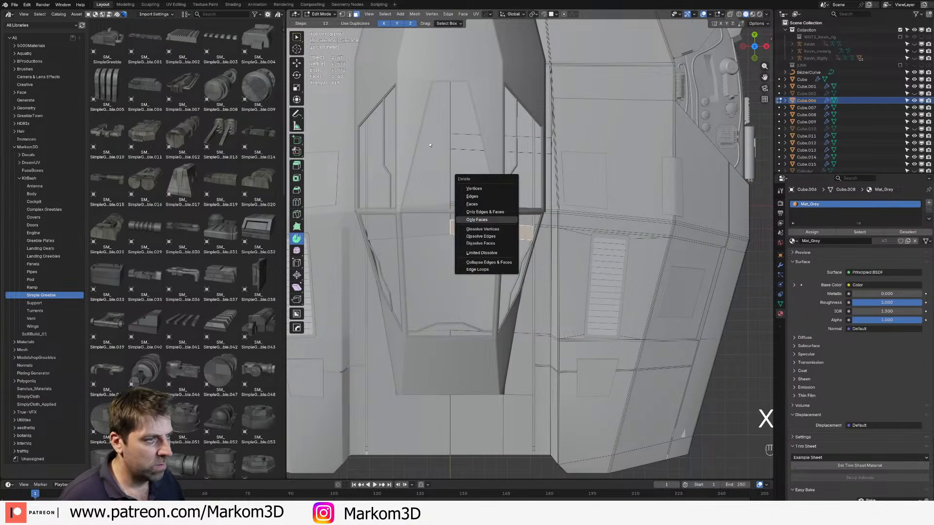
pyautogui.keyDown('alt'); pyautogui.click(497, 147); pyautogui.keyUp('alt')
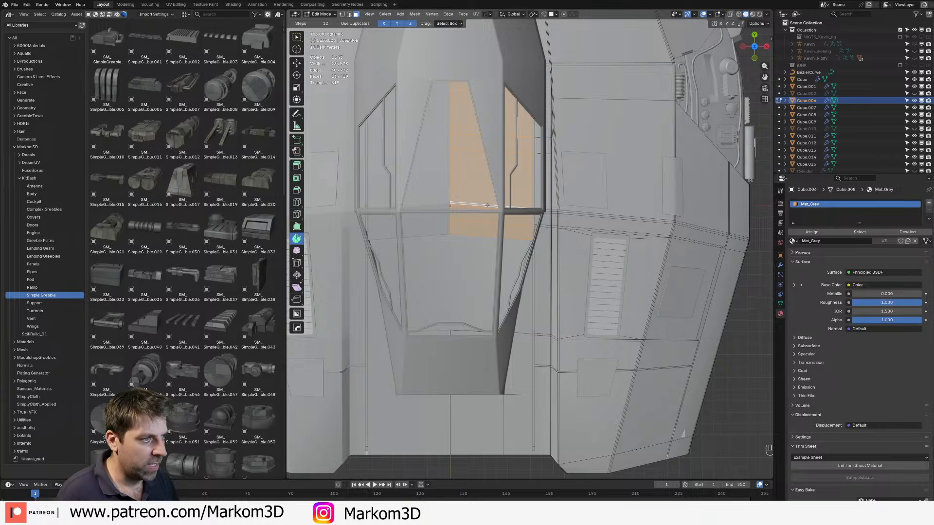
pyautogui.scroll(-3, 487, 205)
pyautogui.moveTo(487, 205); pyautogui.dragTo(642, 224, button='middle')
pyautogui.press('Delete')
pyautogui.click(515, 218)
# Step: Leave mesh editing and examine the cockpit area and the body beneath it from above
pyautogui.scroll(4, 583, 224)
pyautogui.press('Tab')
pyautogui.scroll(-3, 566, 229)
pyautogui.click(572, 244)
pyautogui.moveTo(510, 226); pyautogui.dragTo(588, 307, button='middle')
pyautogui.press('Tab')
pyautogui.scroll(2, 578, 311)
pyautogui.press('Tab')
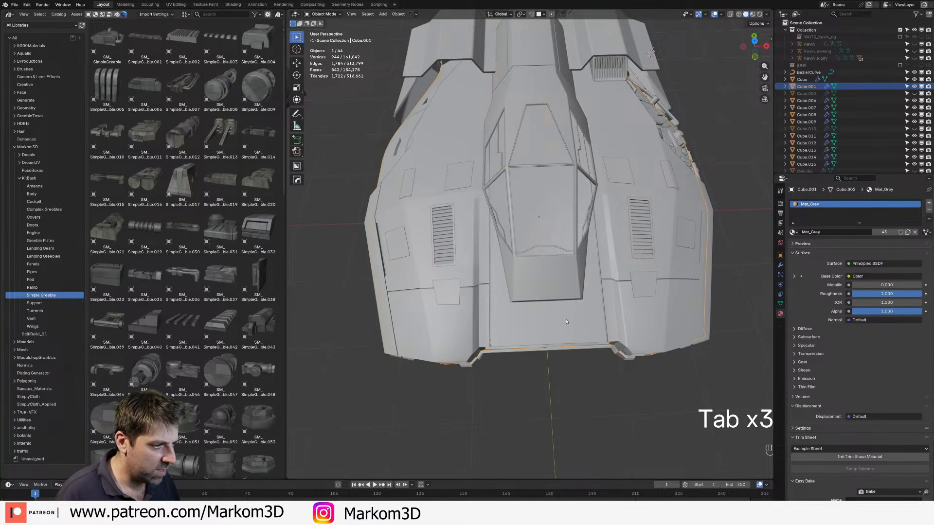
# Step: Hide the main hull body and select the underlying body
pyautogui.click(567, 321)
pyautogui.press('h')
pyautogui.click(566, 321)
pyautogui.keyDown('shift'); pyautogui.moveTo(566, 322); pyautogui.dragTo(530, 291, button='middle'); pyautogui.keyUp('shift')
# Step: Add a lengthwise loop cut to the underlying body's front deck beside the cockpit nose, and view it from the top
pyautogui.press('Tab')
pyautogui.scroll(2, 536, 292)
pyautogui.hotkey('ctrl', 'r')
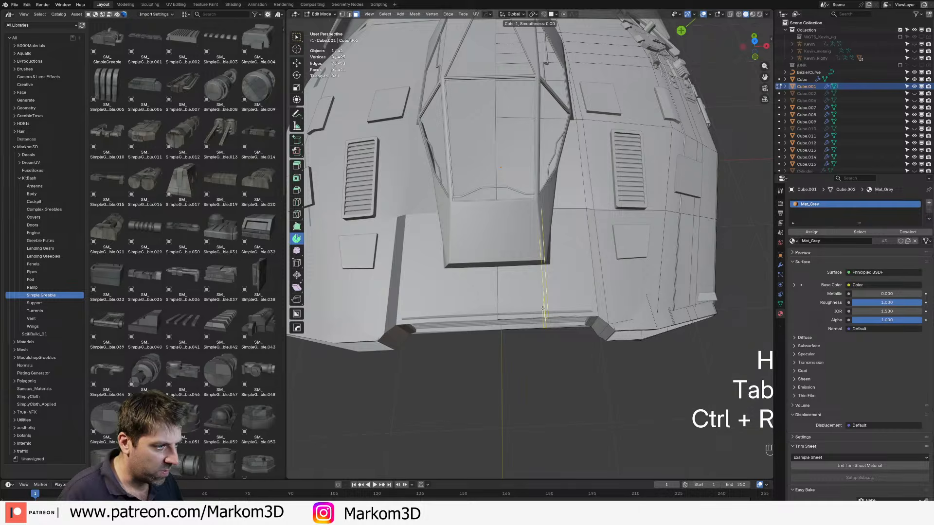
pyautogui.click(541, 310)
pyautogui.keyDown('shift'); pyautogui.click(544, 309); pyautogui.keyUp('shift')
pyautogui.press('KP_7')
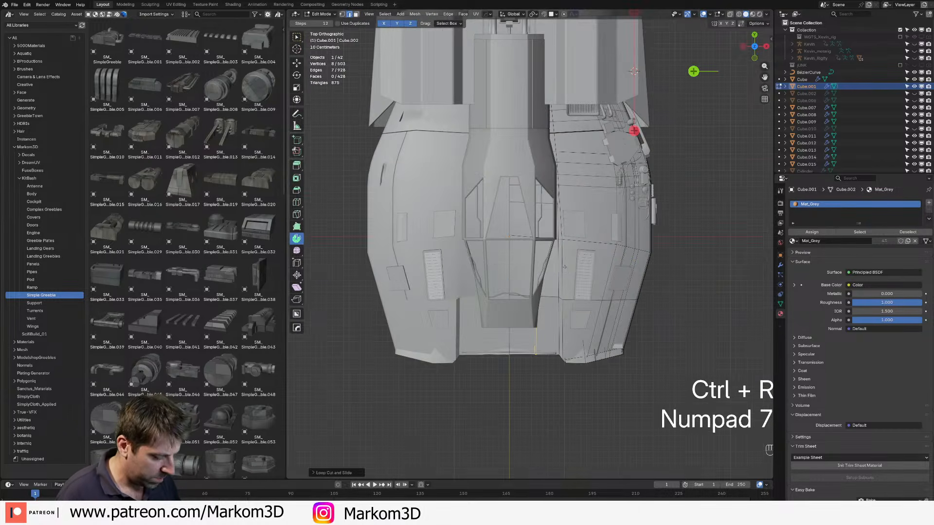
# Step: Add a crosswise loop cut to the underlying body's front deck, in line with the front edge of the cockpit nose
pyautogui.press('z')
pyautogui.click(519, 236)
pyautogui.scroll(4, 519, 236)
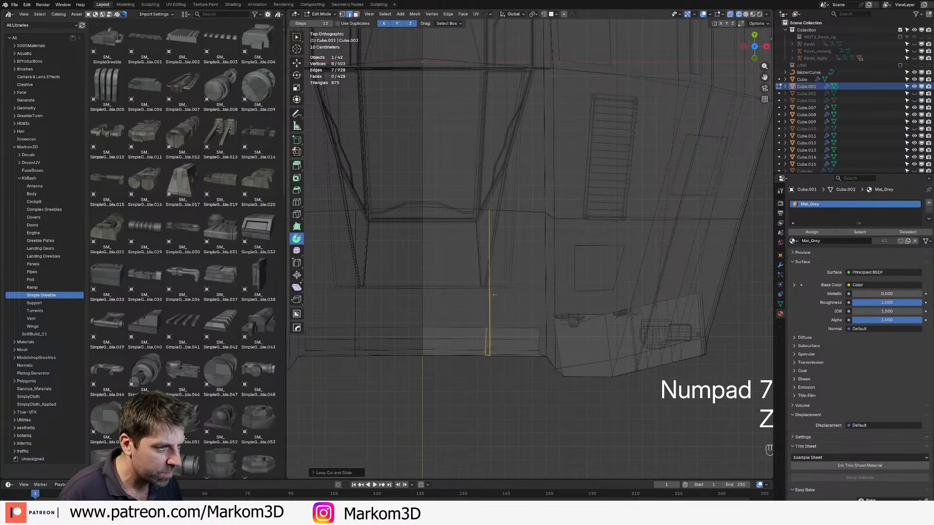
pyautogui.hotkey('ctrl', 'r')
pyautogui.click(489, 289)
pyautogui.click(489, 295)
# Step: Slide the deck vertex beside the canopy's front corner outward along its edge until it clears the side of the cockpit nose
pyautogui.press('1')
pyautogui.click(503, 212)
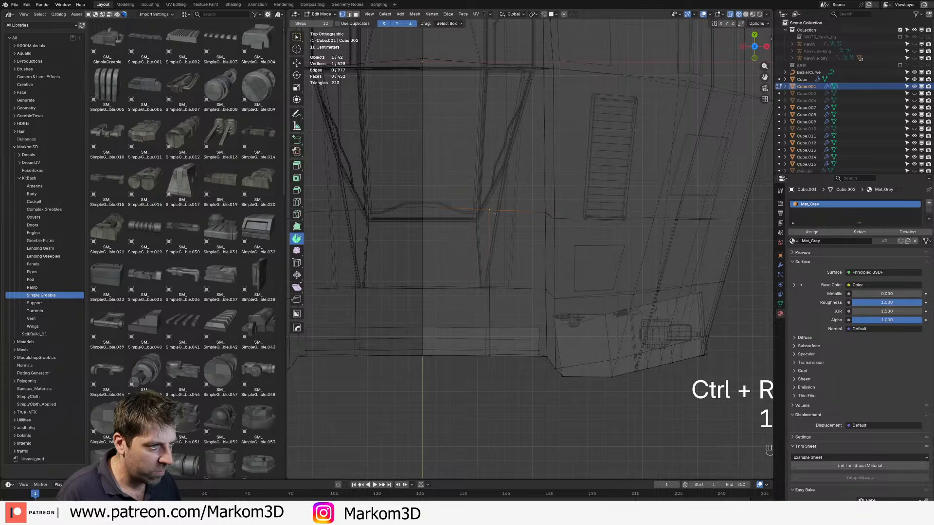
pyautogui.press('g')
pyautogui.press('g')
pyautogui.click(505, 213)
pyautogui.press('z')
pyautogui.click(548, 212)
pyautogui.press('g')
pyautogui.press('g')
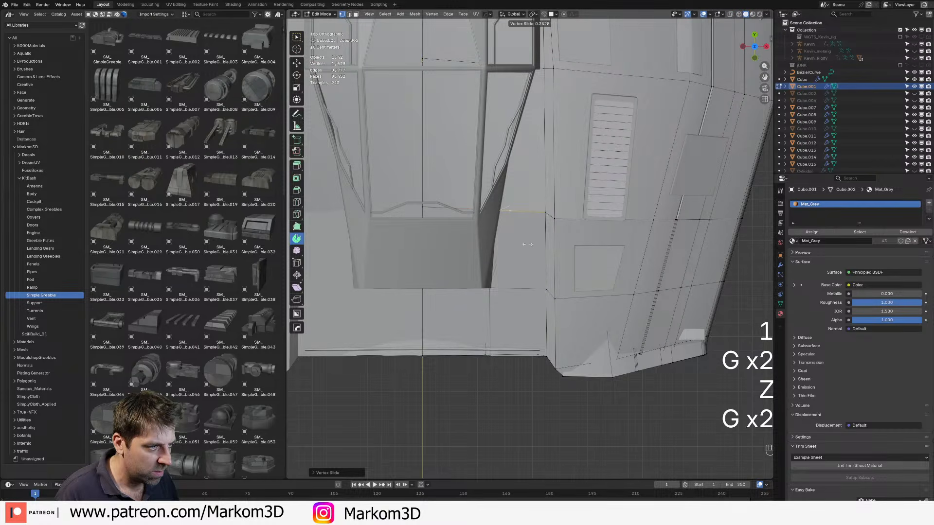
pyautogui.click(469, 240)
# Step: Delete the underlying body's deck face hidden beneath the cockpit nose
pyautogui.press('3')
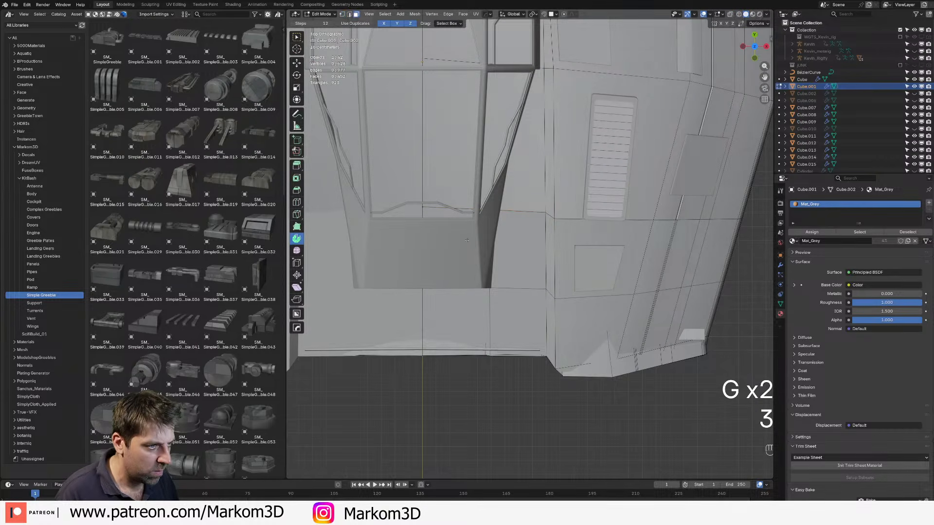
pyautogui.press('a')
pyautogui.press('3')
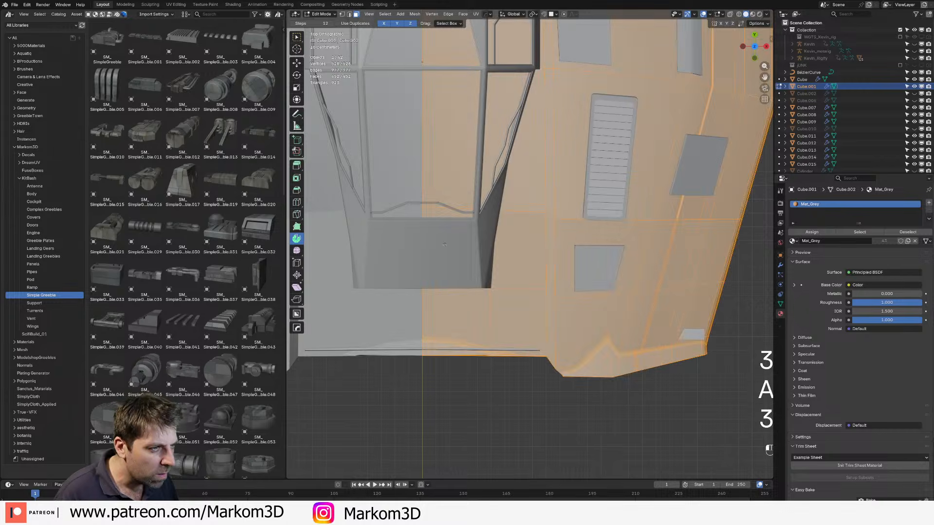
pyautogui.click(444, 244)
pyautogui.press('x')
pyautogui.click(444, 244)
pyautogui.keyDown('shift'); pyautogui.click(500, 199); pyautogui.keyUp('shift')
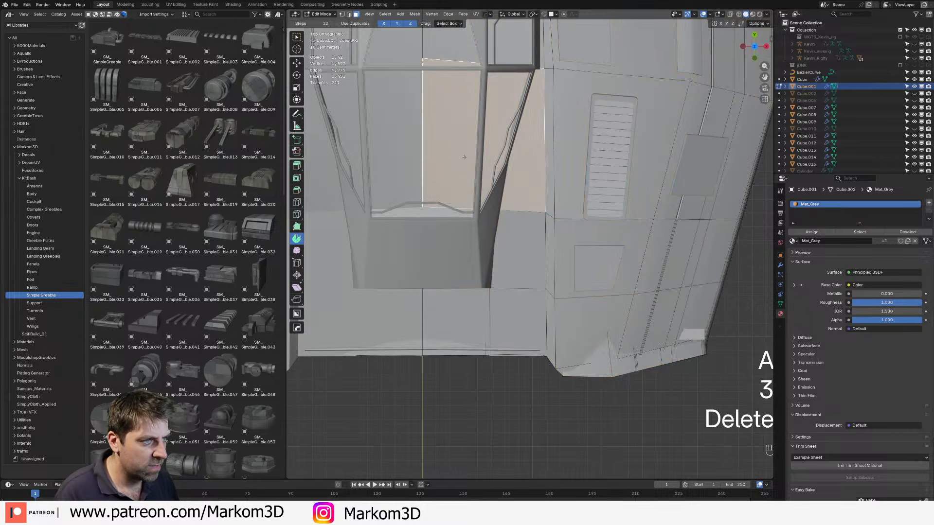
pyautogui.keyDown('shift'); pyautogui.moveTo(500, 198); pyautogui.dragTo(482, 252, button='middle'); pyautogui.keyUp('shift')
pyautogui.press('z')
pyautogui.click(455, 259)
pyautogui.press('a')
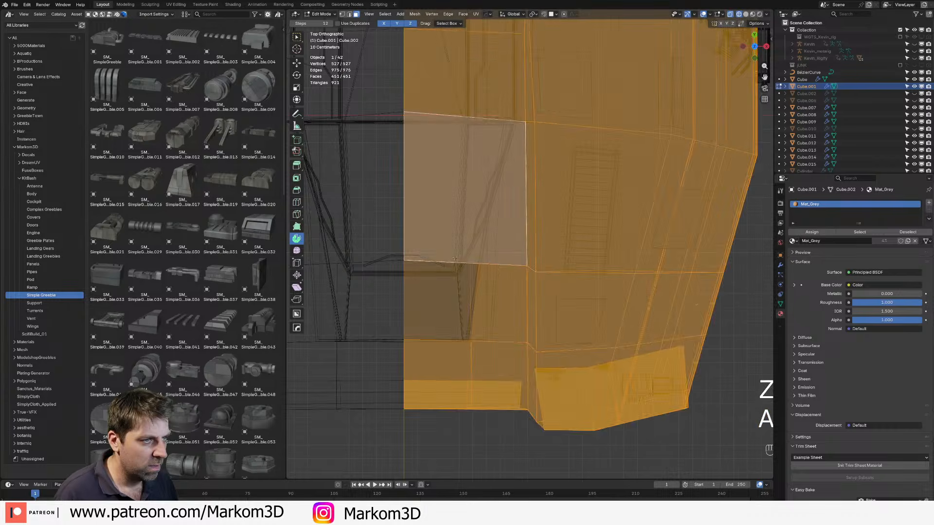
pyautogui.scroll(2, 454, 291)
pyautogui.press('1')
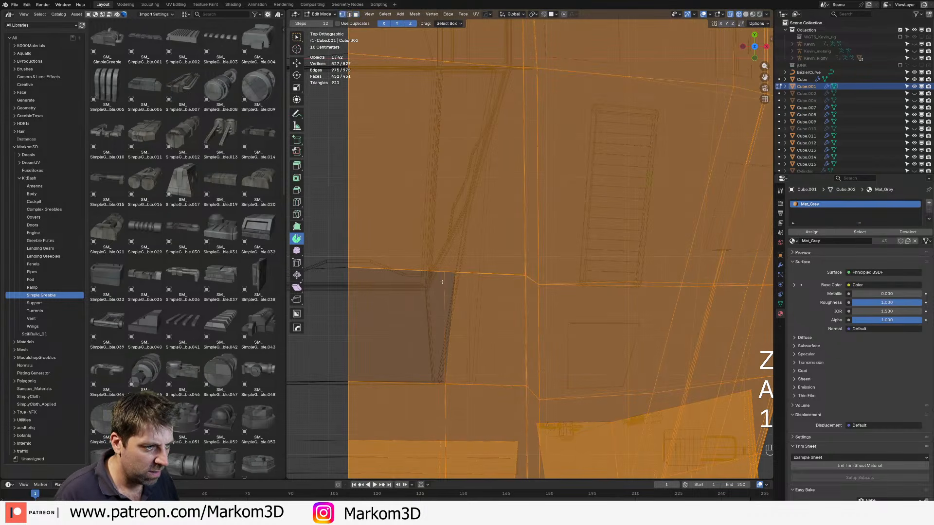
pyautogui.press('1')
pyautogui.click(346, 269)
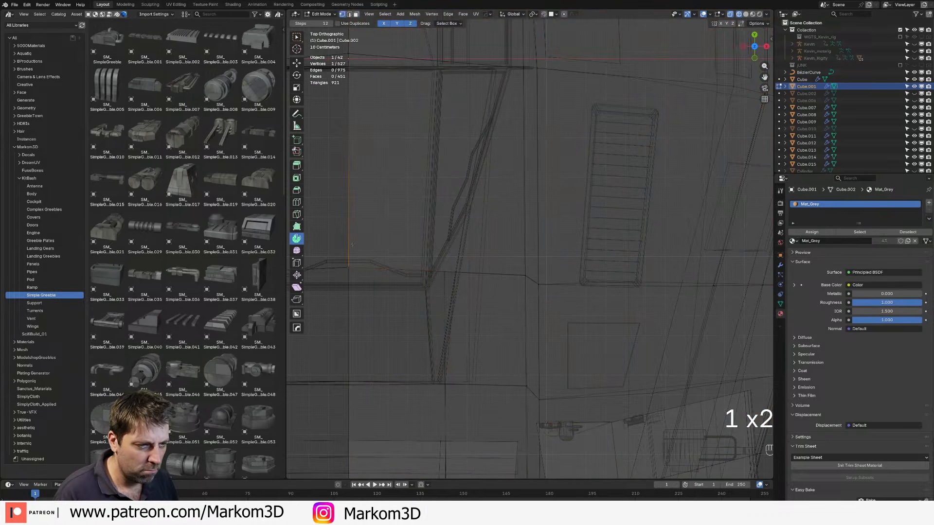
pyautogui.press('2')
pyautogui.click(350, 240)
pyautogui.press('g')
pyautogui.press('g')
pyautogui.rightClick(389, 240)
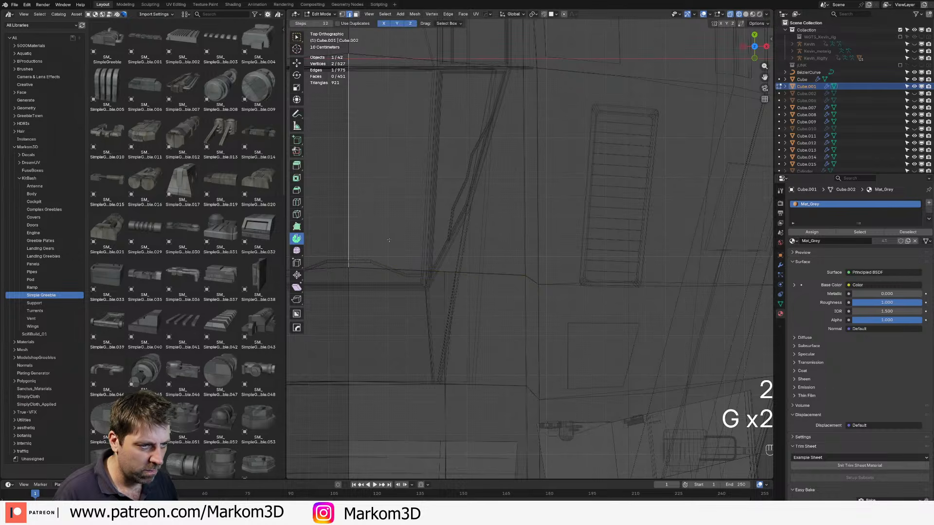
# Step: Add a lengthwise loop cut to the underlying body beneath the canopy, placed near the side window frame
pyautogui.hotkey('ctrl', 'r')
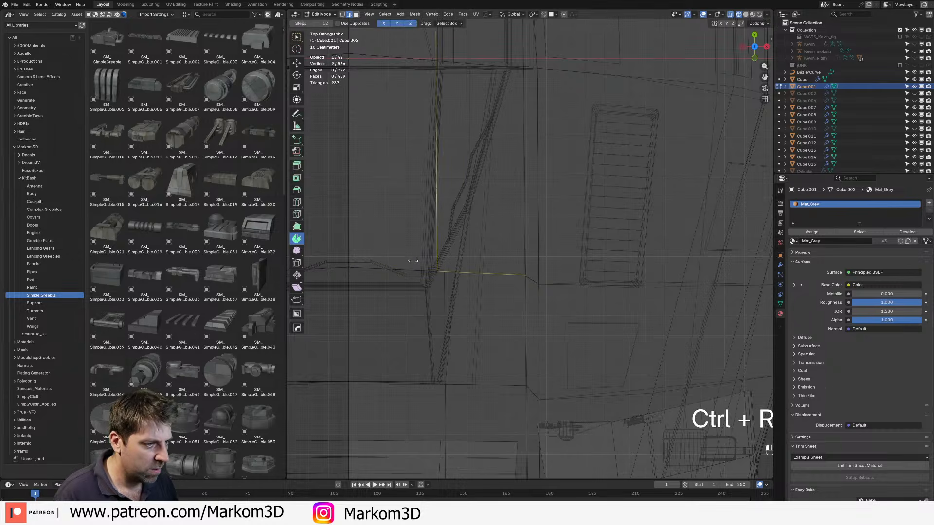
pyautogui.click(418, 263)
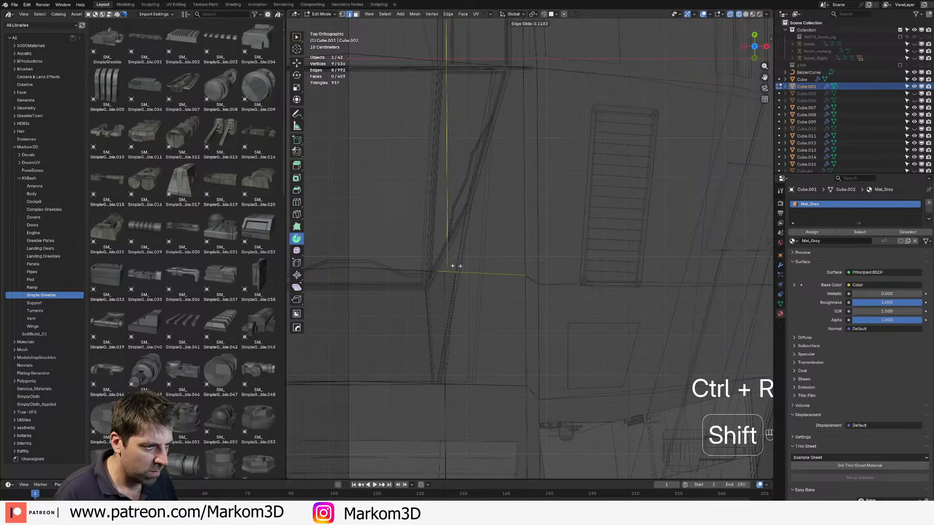
pyautogui.click(430, 252)
pyautogui.keyDown('shift'); pyautogui.moveTo(431, 231); pyautogui.dragTo(419, 345, button='middle'); pyautogui.keyUp('shift')
pyautogui.press('z')
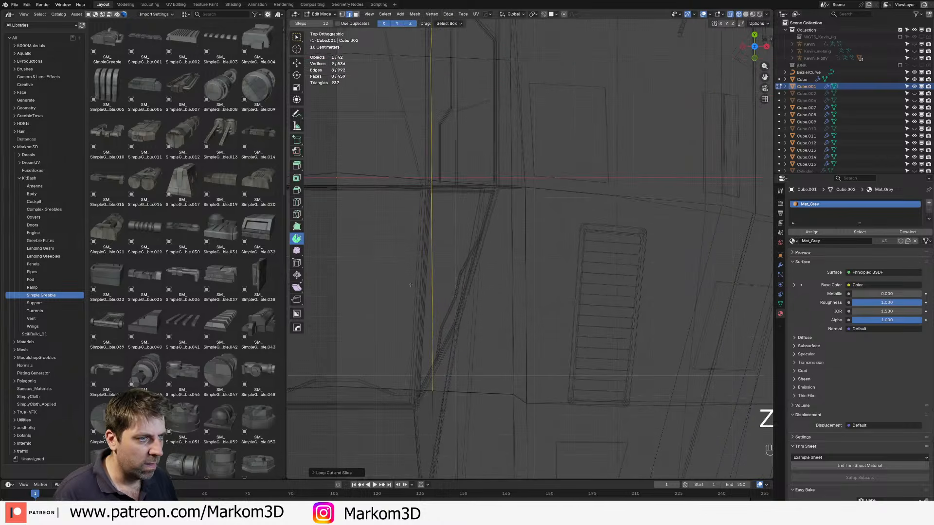
pyautogui.scroll(-3, 430, 289)
pyautogui.press('z')
pyautogui.click(476, 283)
pyautogui.scroll(1, 479, 282)
pyautogui.scroll(2, 439, 264)
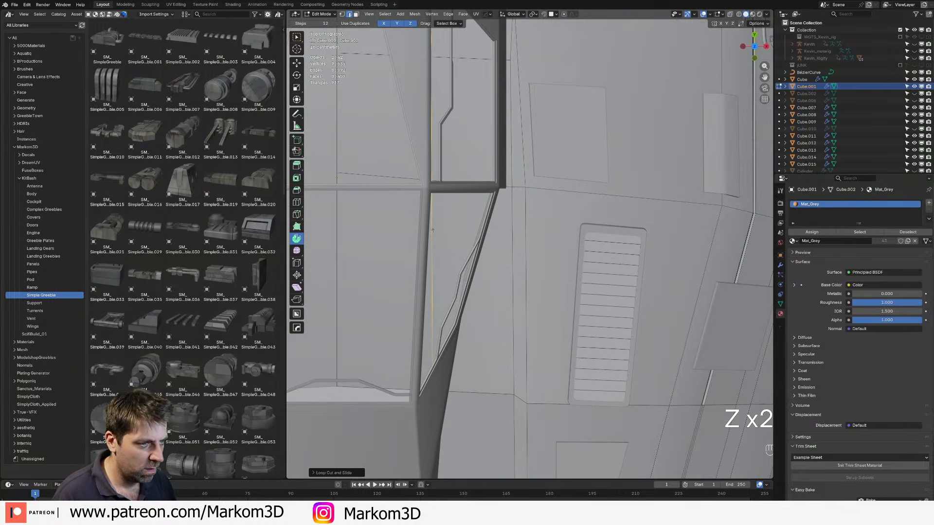
# Step: Slide the new edge loop, except its front vertex, outward to follow the cockpit's side wall
pyautogui.press('1')
pyautogui.press('g')
pyautogui.press('g')
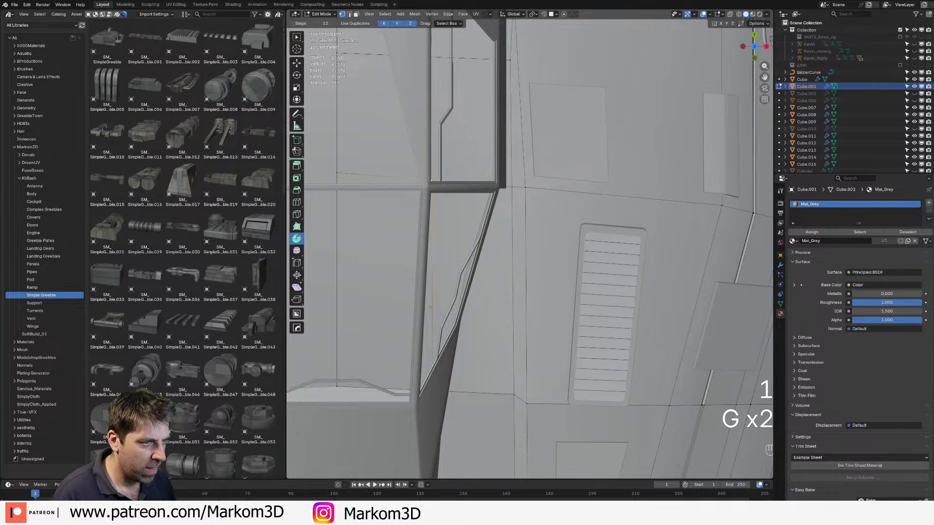
pyautogui.press('1')
pyautogui.press('z')
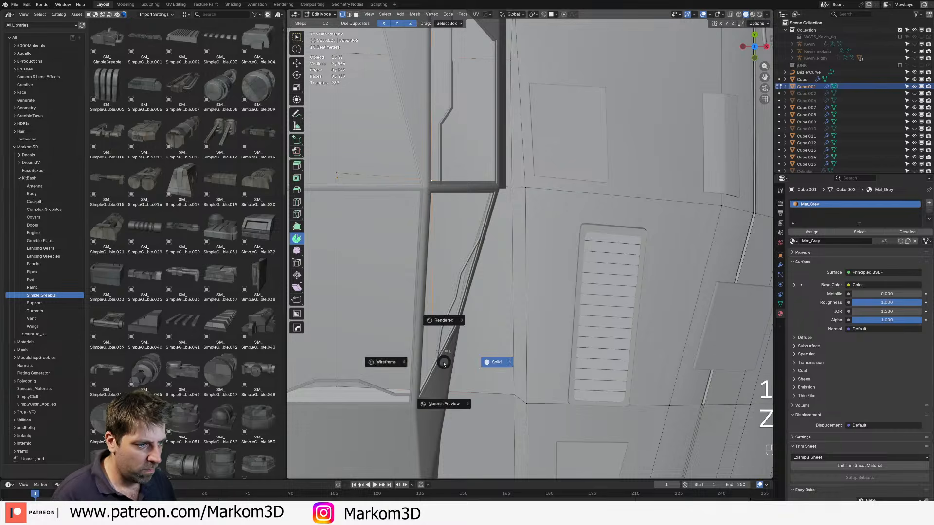
pyautogui.click(386, 361)
pyautogui.press('1')
pyautogui.press('c')
pyautogui.middleClick(438, 402)
pyautogui.rightClick(438, 402)
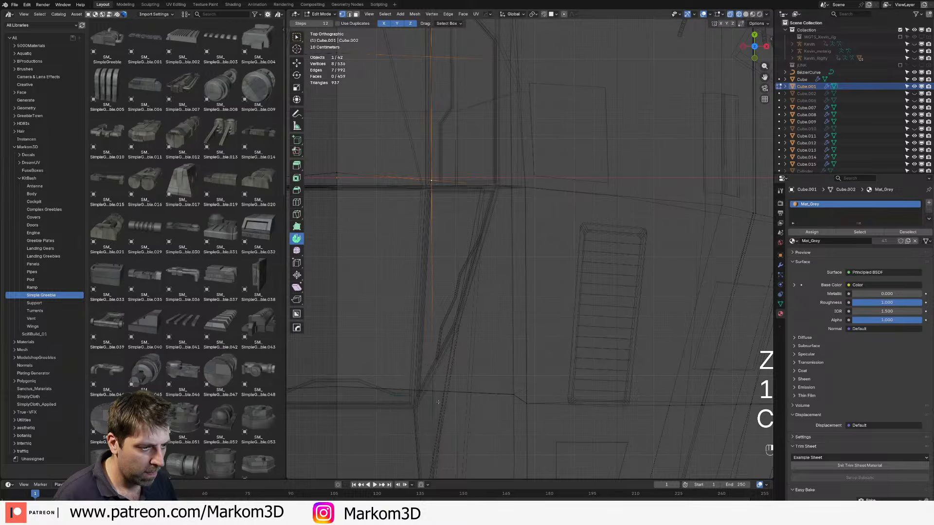
pyautogui.press('z')
pyautogui.click(488, 402)
pyautogui.press('g')
pyautogui.press('g')
pyautogui.click(546, 248)
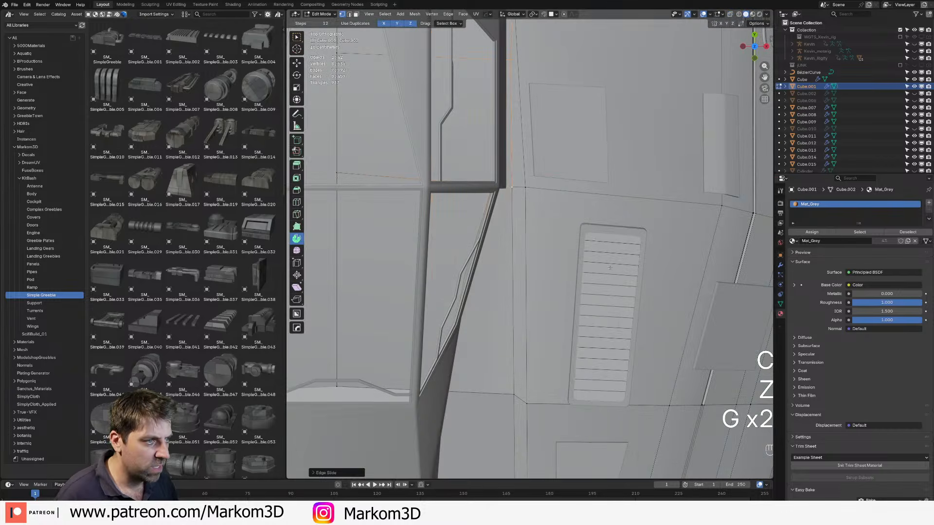
pyautogui.press('g')
pyautogui.press('g')
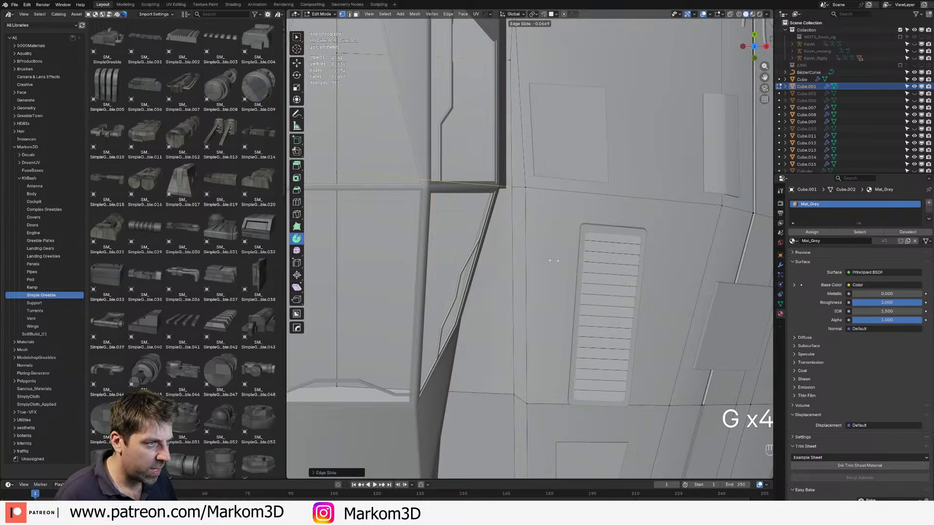
pyautogui.click(409, 181)
# Step: Delete the lengthwise loop of underlying body faces hidden beneath the canopy
pyautogui.press('2')
pyautogui.press('3')
pyautogui.keyDown('alt'); pyautogui.click(410, 182); pyautogui.keyUp('alt')
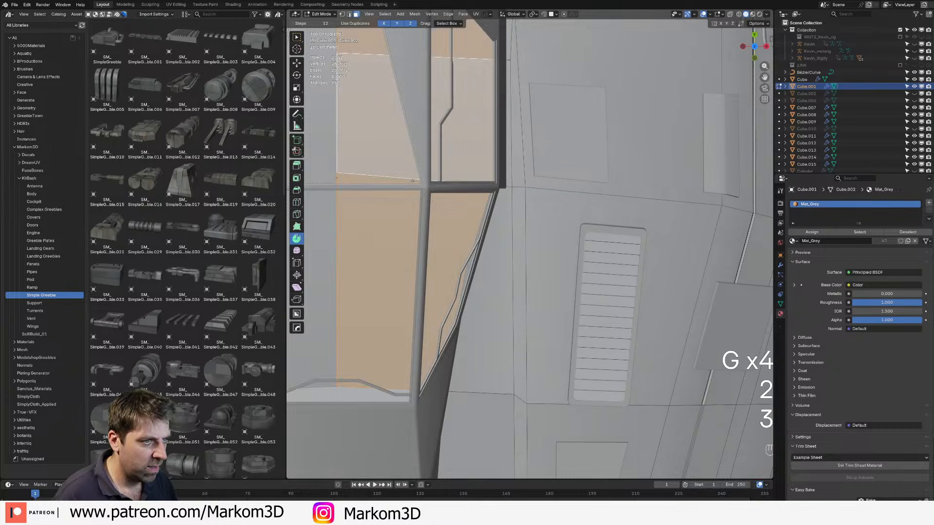
pyautogui.press('Delete')
pyautogui.click(412, 182)
# Step: Leave mesh editing and unhide all hidden objects
pyautogui.moveTo(413, 183); pyautogui.dragTo(491, 259, button='middle')
pyautogui.scroll(3, 496, 259)
pyautogui.press('Tab')
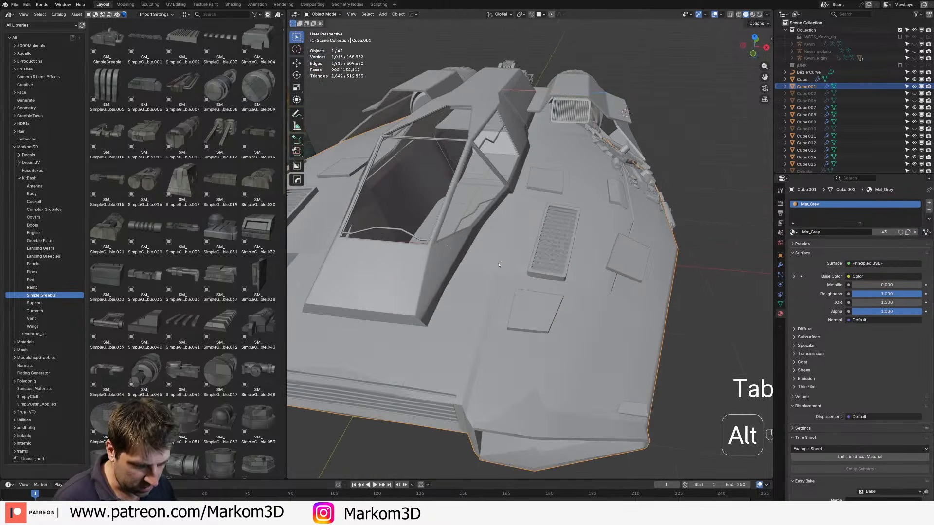
pyautogui.hotkey('alt', 'h')
pyautogui.scroll(-2, 698, 330)
pyautogui.scroll(8, 771, 119)
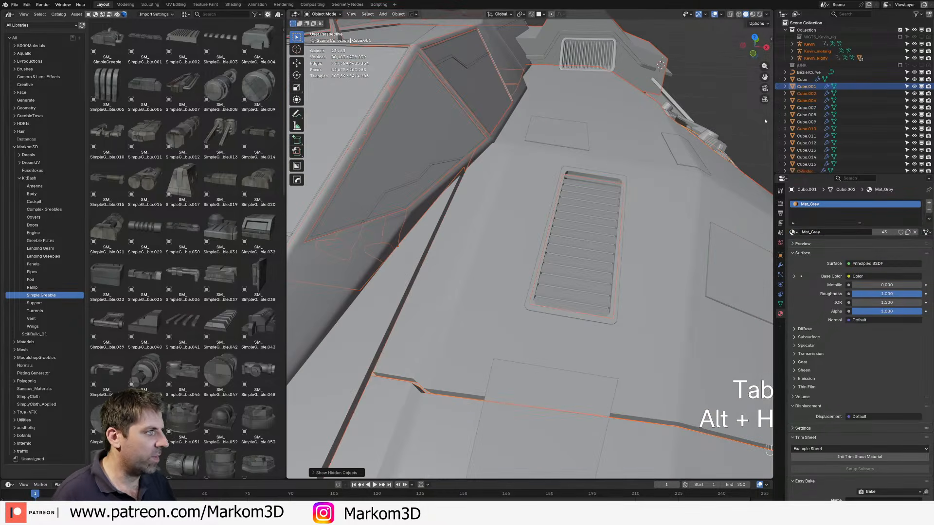
# Step: Delete the character's metarig and the separate original armature from the scene, keeping the Rigify rig, and save the file
pyautogui.click(807, 50)
pyautogui.press('Delete')
pyautogui.click(808, 44)
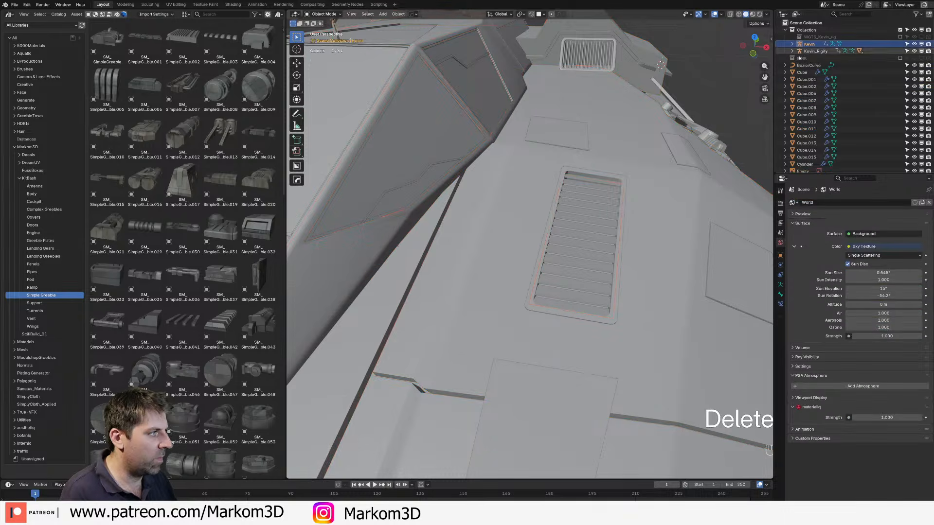
pyautogui.scroll(-5, 672, 217)
pyautogui.press('Delete')
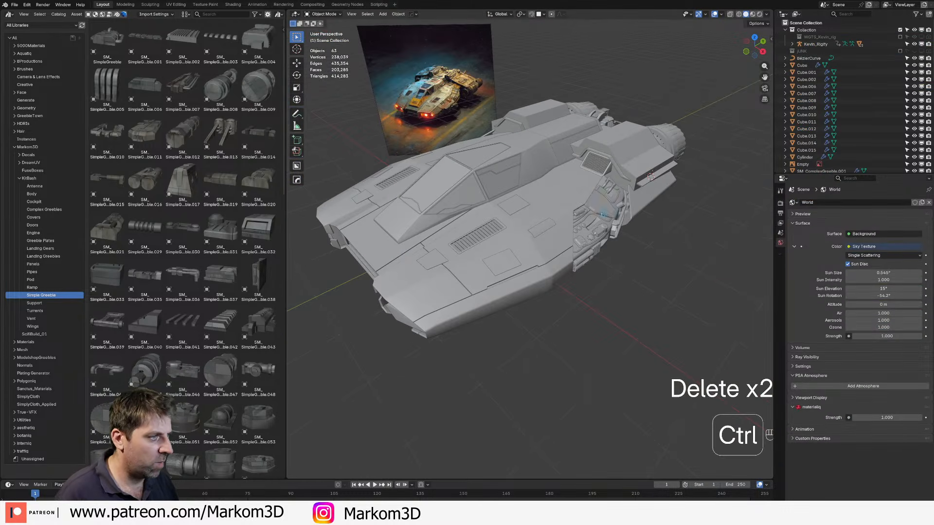
pyautogui.hotkey('ctrl', 's')
# Step: Delete the Cube.002 object from the spaceship
pyautogui.moveTo(419, 312); pyautogui.dragTo(441, 305, button='middle')
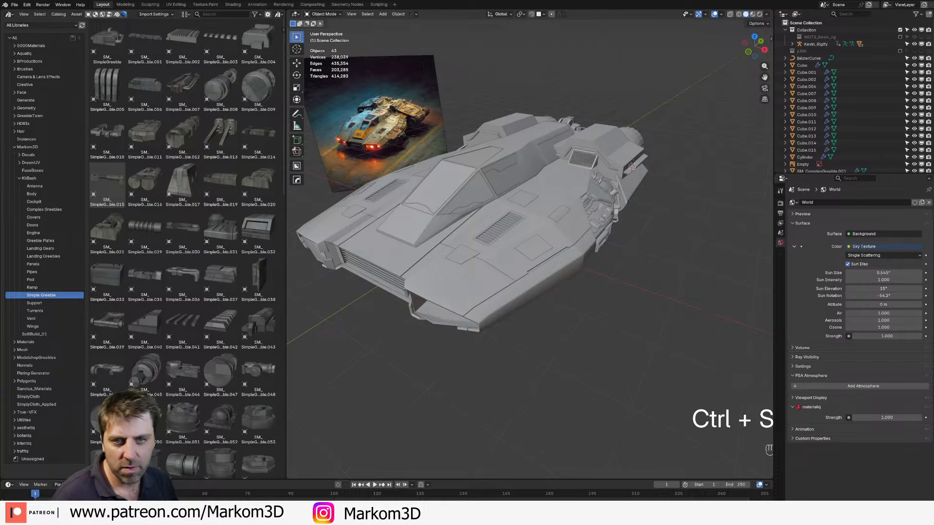
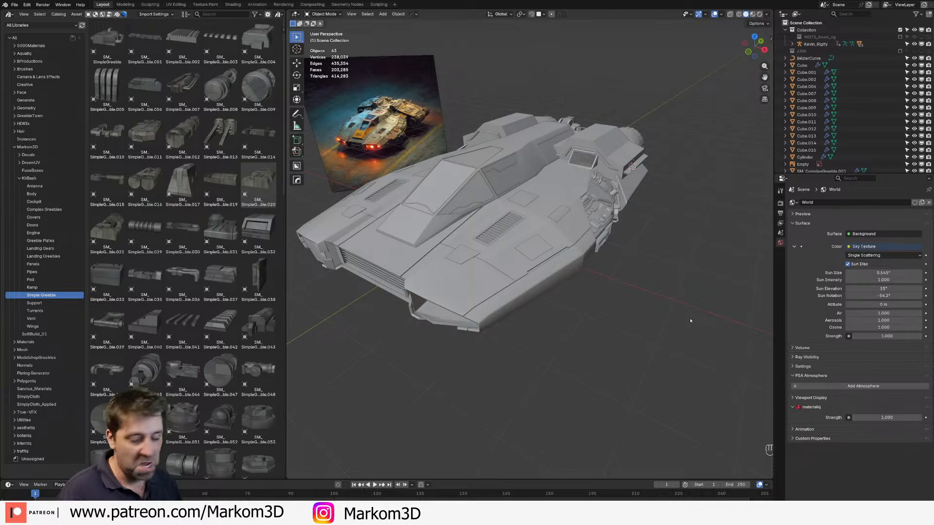
pyautogui.press('Delete')
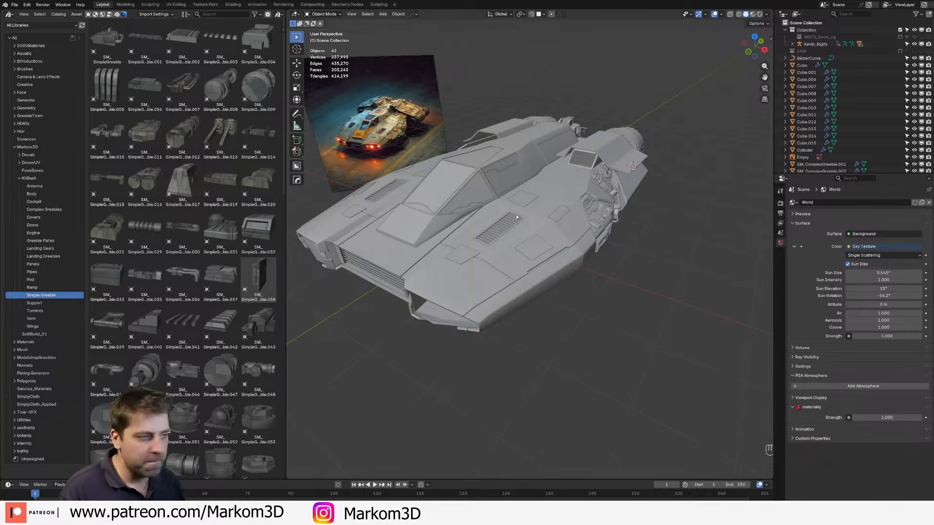
pyautogui.moveTo(379, 287); pyautogui.dragTo(390, 288, button='middle')
pyautogui.scroll(2, 390, 287)
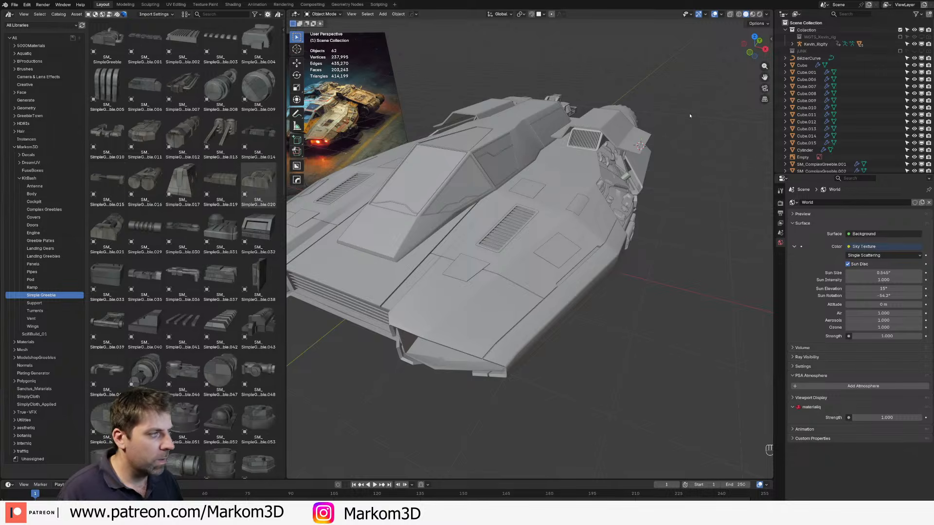
# Step: Show the ship in rendered shading, examine the headlight recess, canopy and hull, and select the front grille
pyautogui.click(760, 15)
pyautogui.moveTo(559, 255)
pyautogui.mouseDown(button='middle')
pyautogui.moveTo(518, 231)
pyautogui.moveTo(546, 231)
pyautogui.moveTo(503, 218)
pyautogui.mouseUp(button='middle')
pyautogui.scroll(6, 503, 218)
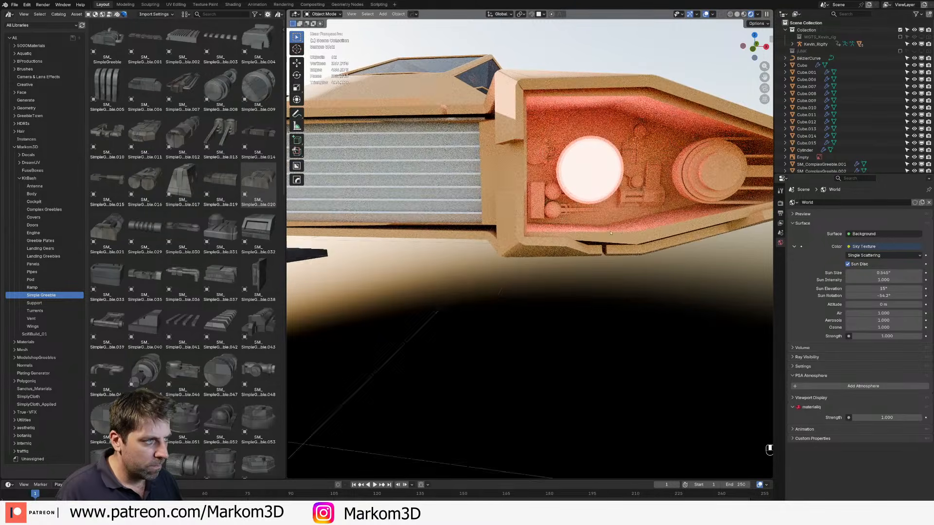
pyautogui.moveTo(504, 219); pyautogui.dragTo(596, 236, button='middle')
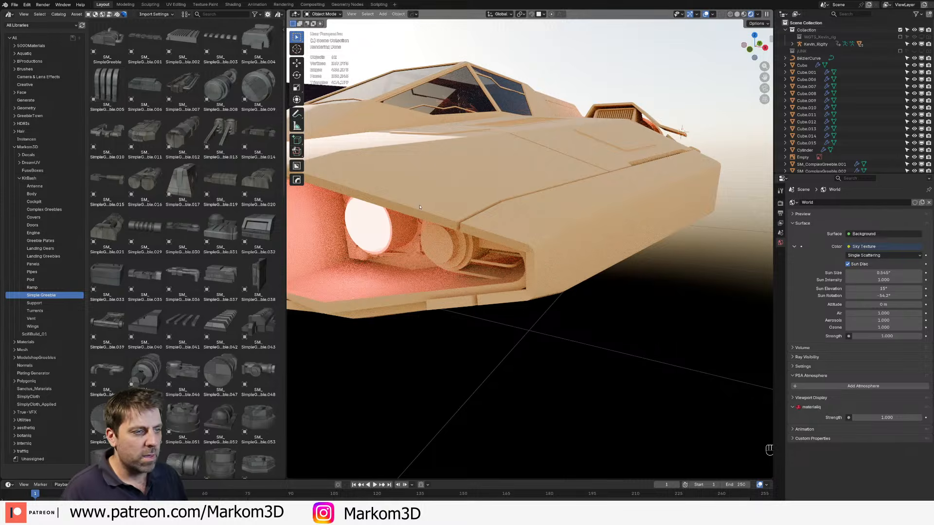
pyautogui.moveTo(420, 206); pyautogui.dragTo(461, 201, button='middle')
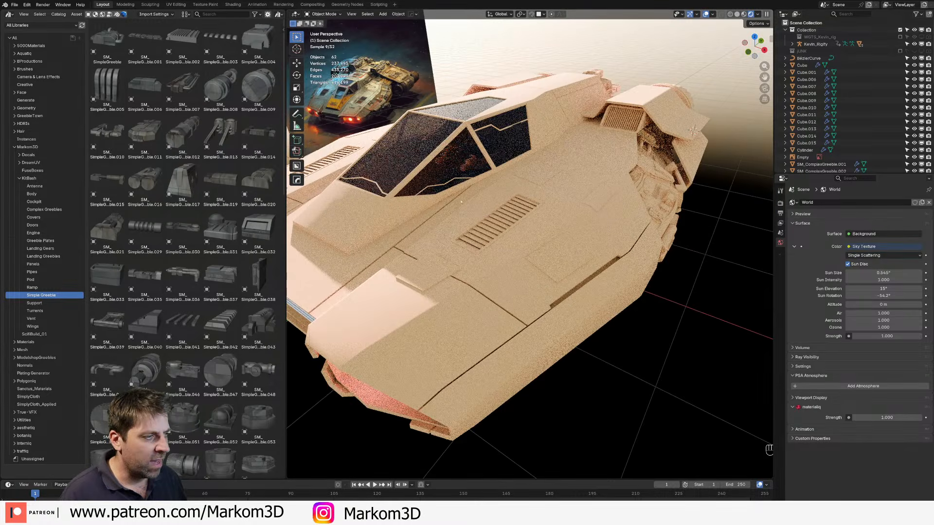
pyautogui.keyDown('shift'); pyautogui.moveTo(424, 170); pyautogui.dragTo(450, 194, button='middle'); pyautogui.keyUp('shift')
pyautogui.moveTo(449, 194); pyautogui.dragTo(489, 197, button='middle')
pyautogui.click(424, 364)
pyautogui.moveTo(435, 342); pyautogui.dragTo(455, 270, button='middle')
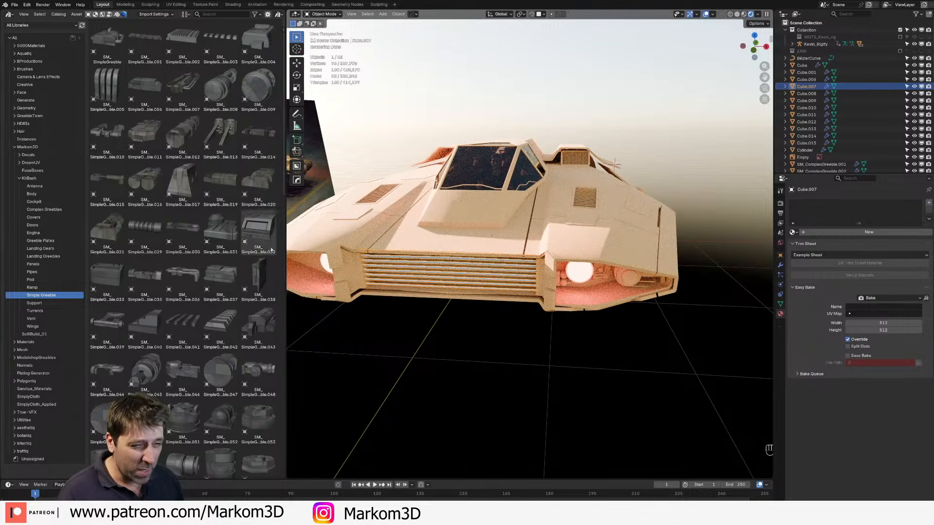
# Step: Widen the 3D view by narrowing the asset library, and examine the rendered ship from the front and side
pyautogui.moveTo(286, 229); pyautogui.dragTo(210, 229)
pyautogui.scroll(-1, 383, 266)
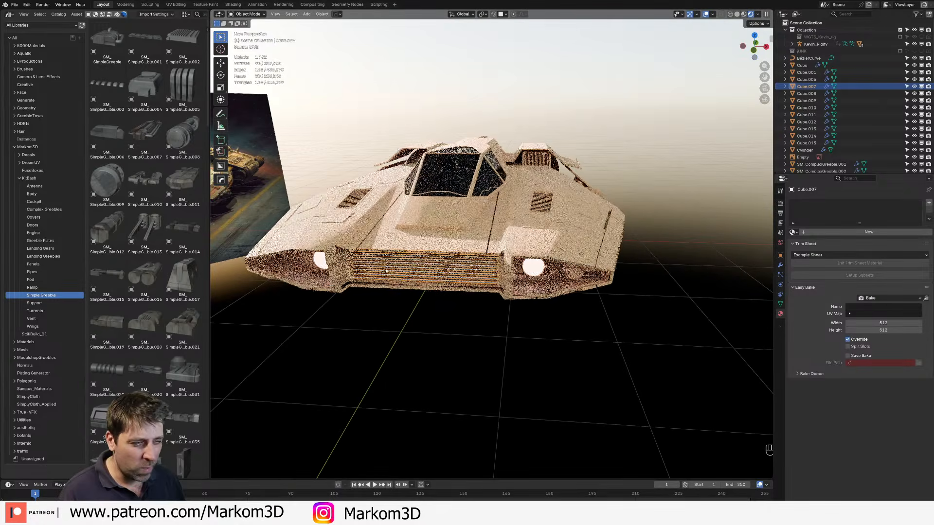
pyautogui.moveTo(383, 265); pyautogui.dragTo(400, 264, button='middle')
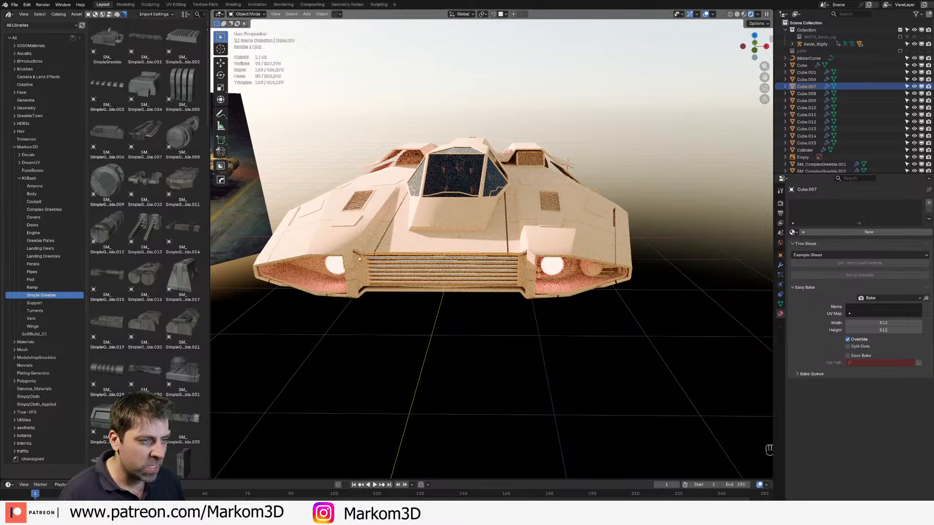
pyautogui.moveTo(509, 250); pyautogui.dragTo(460, 248, button='middle')
pyautogui.scroll(3, 460, 247)
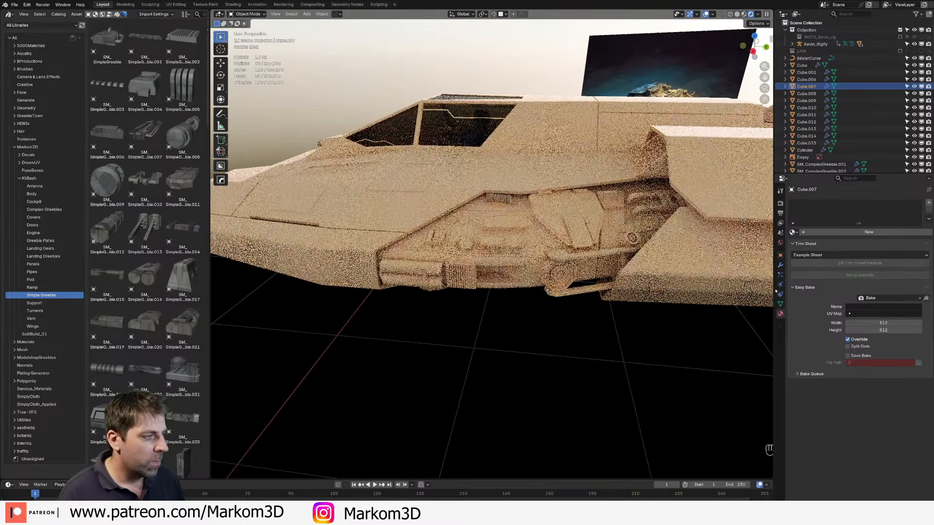
# Step: Make a single-user copy of the material on the cylindrical front greeble and name it Mat_Metal
pyautogui.click(414, 268)
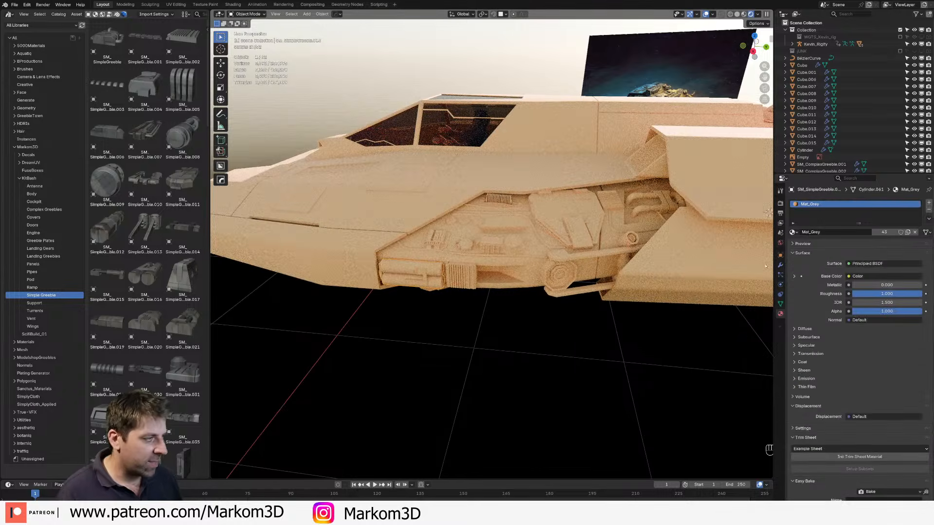
pyautogui.click(908, 232)
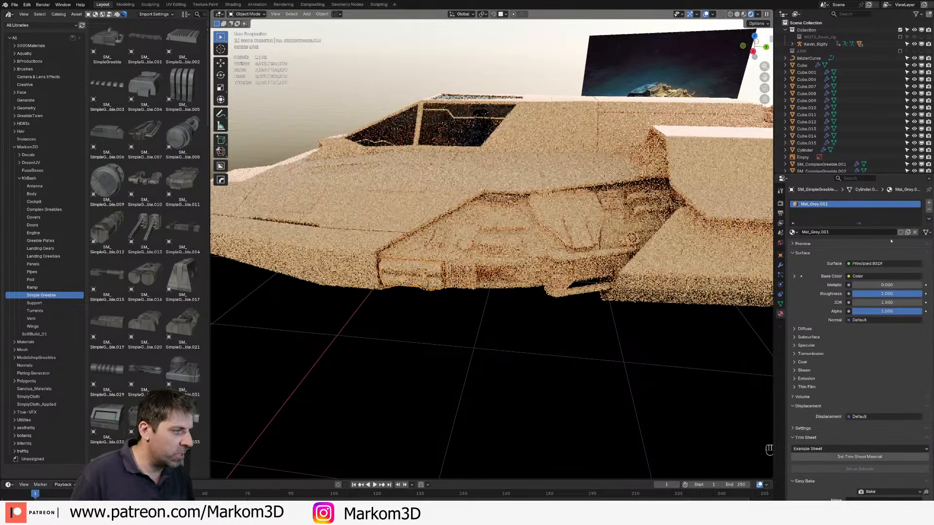
pyautogui.click(888, 232)
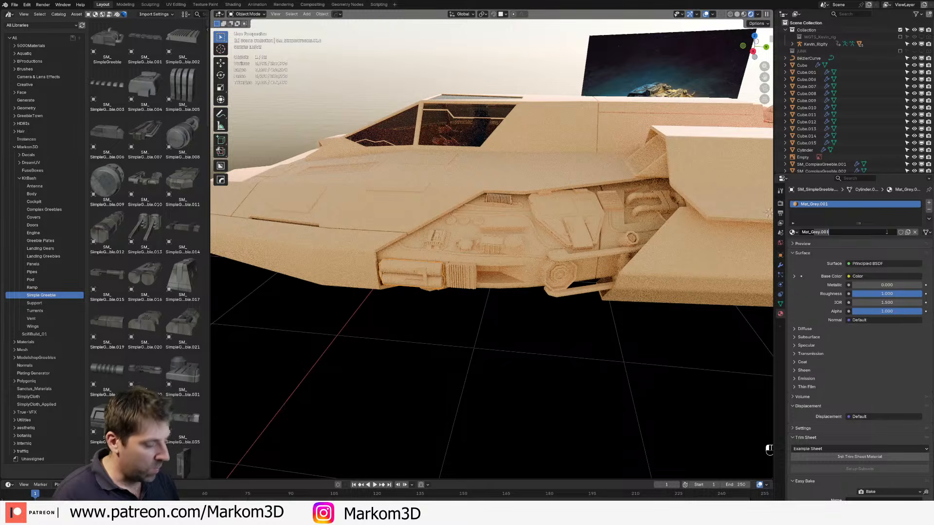
pyautogui.press('BackSpace')
pyautogui.press('BackSpace')
pyautogui.press('BackSpace')
pyautogui.press('BackSpace')
pyautogui.press('BackSpace')
pyautogui.press('BackSpace')
pyautogui.press('BackSpace')
pyautogui.press('BackSpace')
pyautogui.write('Metal')
pyautogui.press('Return')
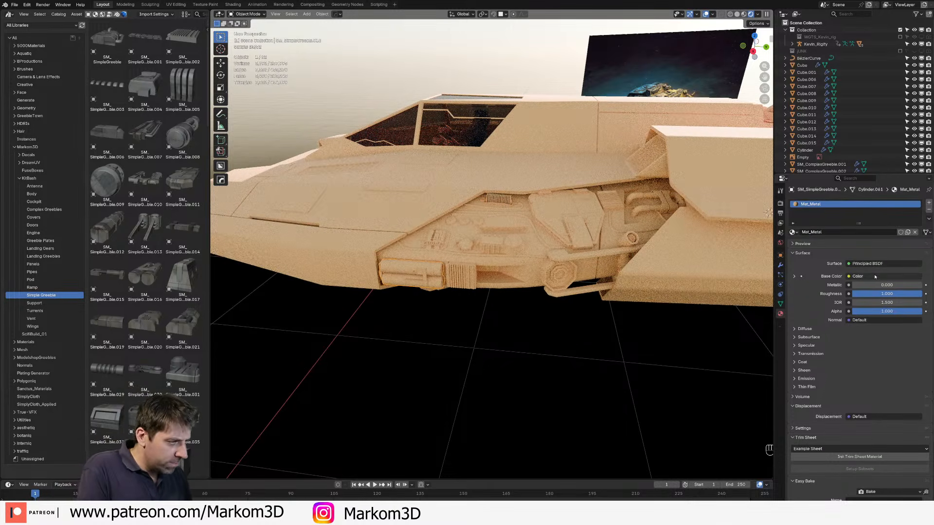
# Step: Give Mat_Metal a near-white base colour A, with metallic 1.000 and roughness about 0.399
pyautogui.click(794, 276)
pyautogui.click(882, 329)
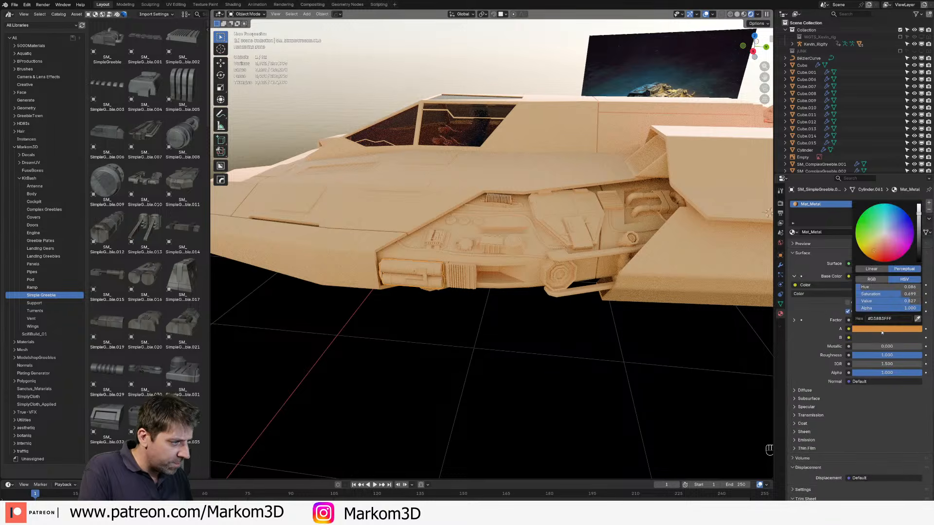
pyautogui.moveTo(917, 214)
pyautogui.mouseDown()
pyautogui.moveTo(917, 262)
pyautogui.moveTo(918, 214)
pyautogui.mouseUp()
pyautogui.click(883, 329)
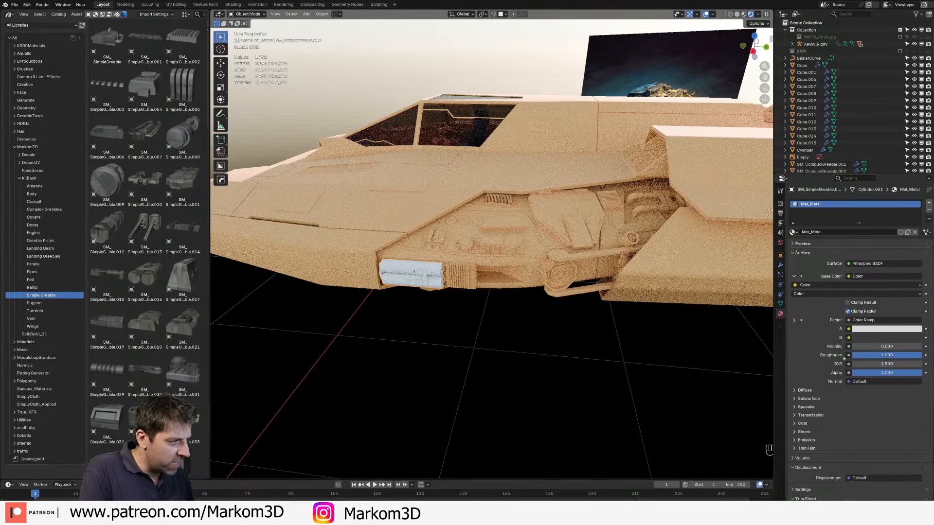
pyautogui.moveTo(868, 346)
pyautogui.mouseDown()
pyautogui.moveTo(920, 347)
pyautogui.moveTo(881, 356)
pyautogui.mouseUp()
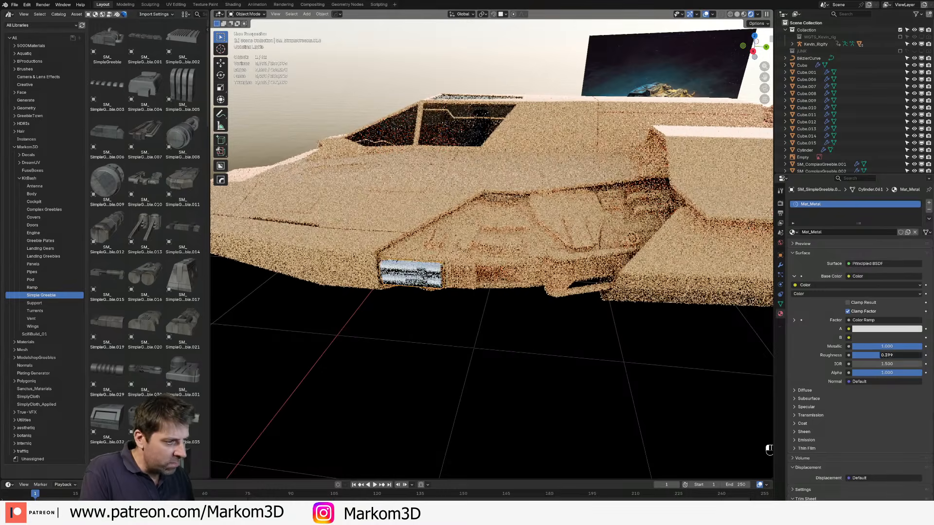
# Step: Examine the metallic front greeble up close against the neighbouring greebles and the side recess
pyautogui.click(467, 334)
pyautogui.moveTo(504, 329); pyautogui.dragTo(389, 282, button='middle')
pyautogui.scroll(8, 539, 326)
pyautogui.click(504, 215)
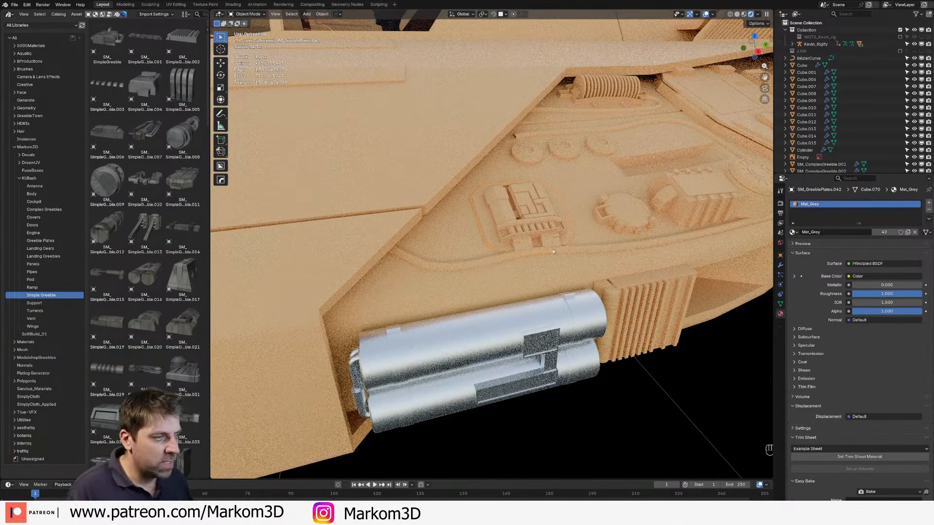
pyautogui.keyDown('shift'); pyautogui.click(620, 320); pyautogui.keyUp('shift')
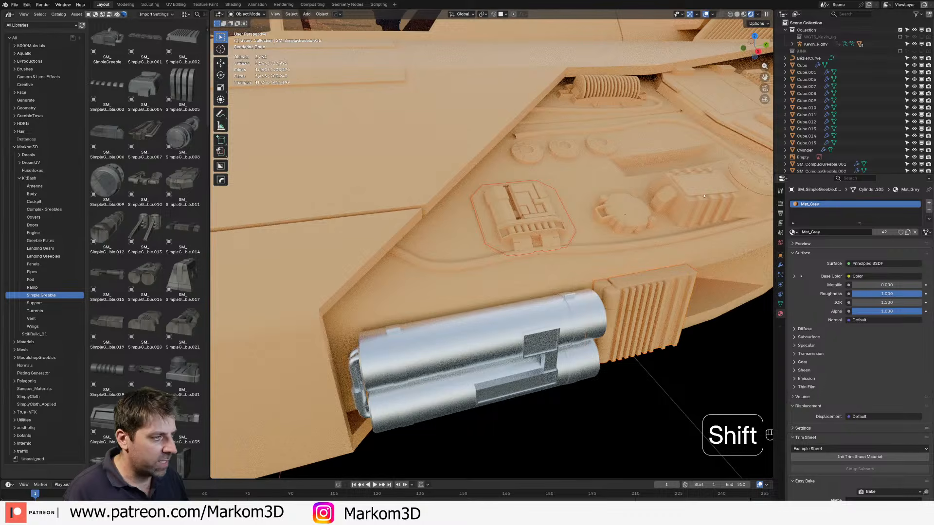
pyautogui.click(600, 152)
pyautogui.scroll(-6, 535, 258)
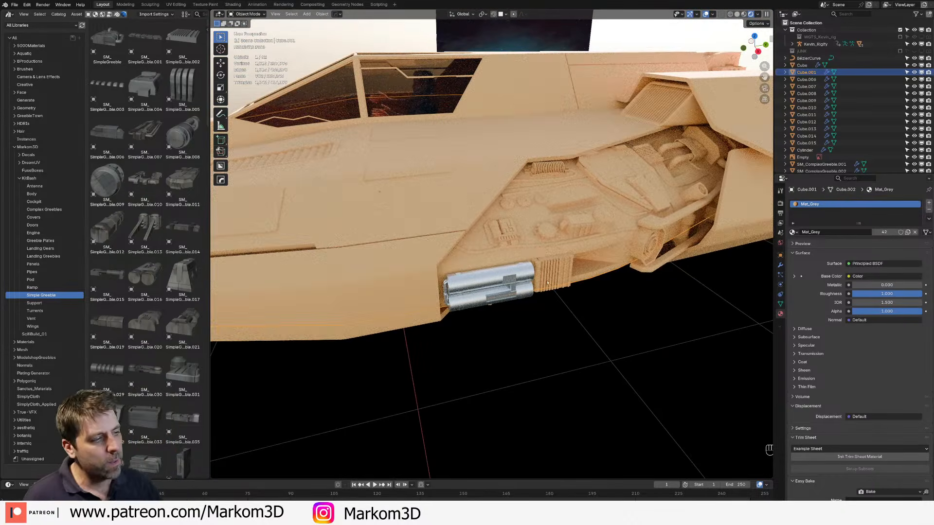
# Step: Assign Mat_Grey back to the cylindrical front greeble
pyautogui.click(516, 275)
pyautogui.click(794, 231)
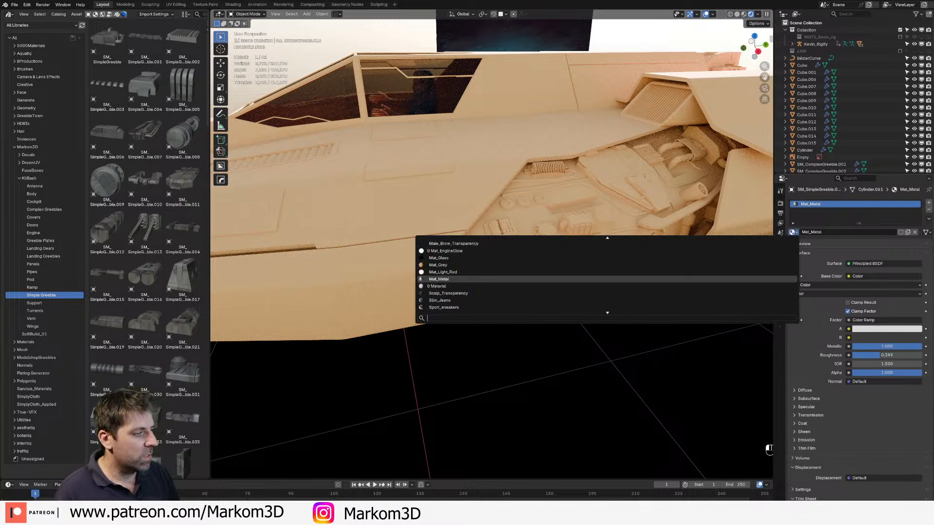
pyautogui.click(533, 266)
pyautogui.scroll(-4, 534, 277)
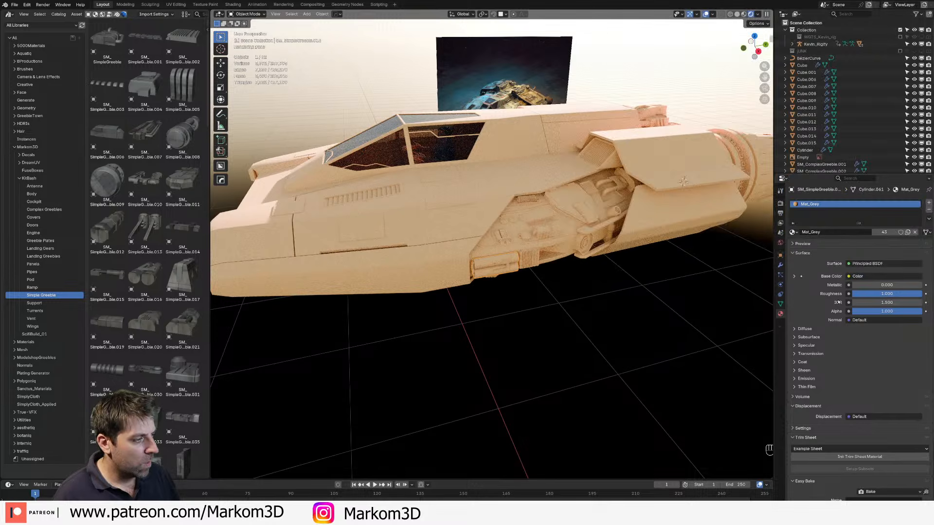
# Step: Change base colour A of the shared Mat_Grey material from orange to light blue
pyautogui.click(794, 276)
pyautogui.click(886, 329)
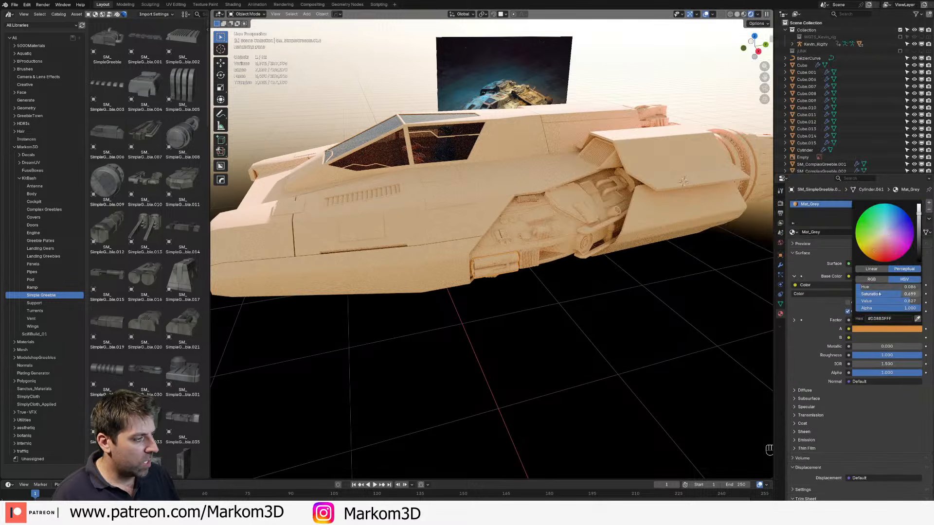
pyautogui.click(888, 221)
pyautogui.moveTo(888, 221); pyautogui.dragTo(889, 216)
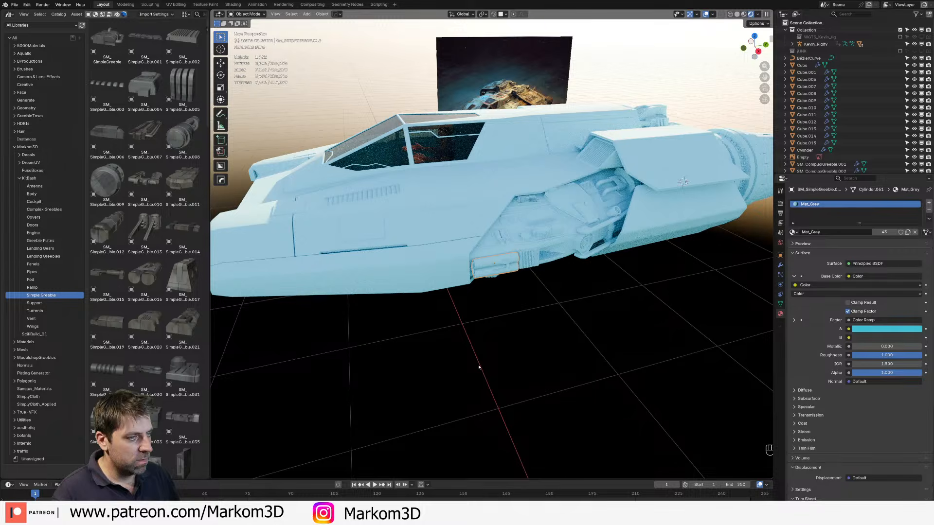
pyautogui.moveTo(466, 282); pyautogui.dragTo(476, 292, button='middle')
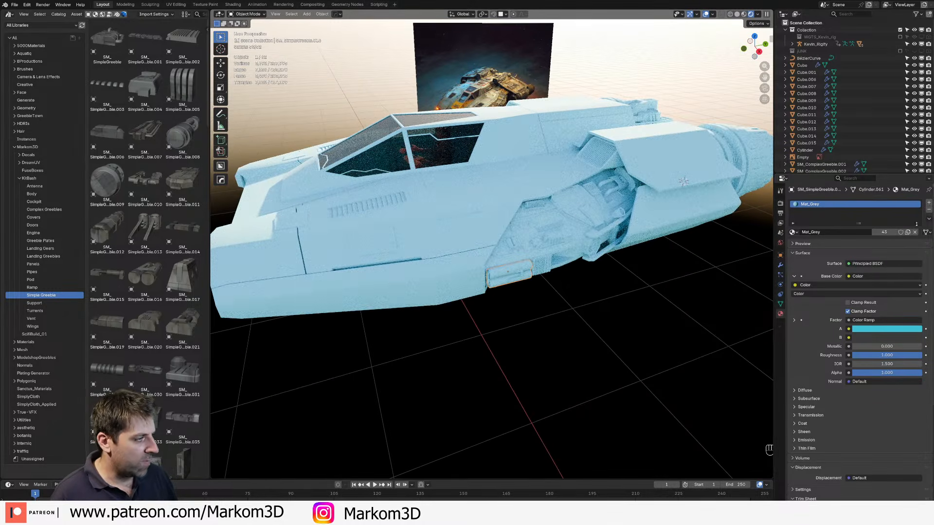
# Step: Rename the shared ship material as Mat_Blue
pyautogui.click(817, 232)
pyautogui.click(870, 232)
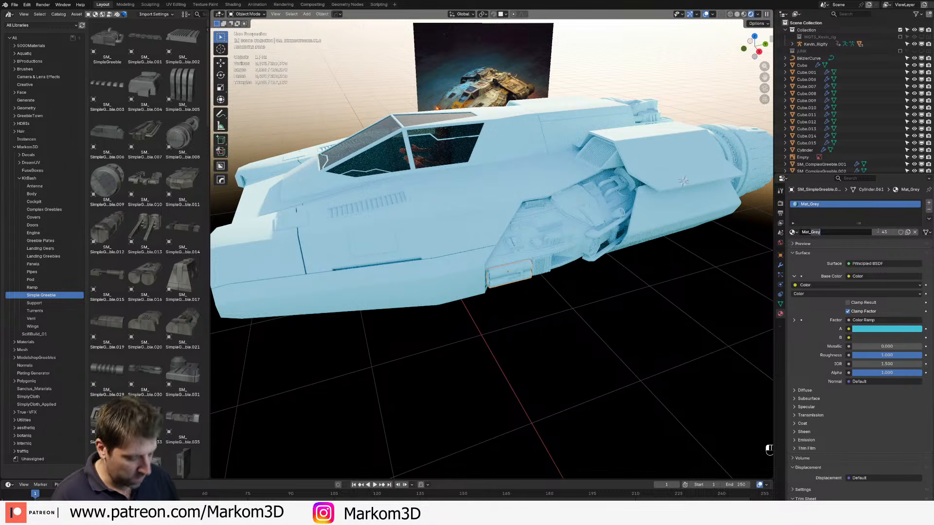
pyautogui.press('BackSpace')
pyautogui.press('BackSpace')
pyautogui.press('BackSpace')
pyautogui.press('BackSpace')
pyautogui.write('Blue')
pyautogui.press('Return')
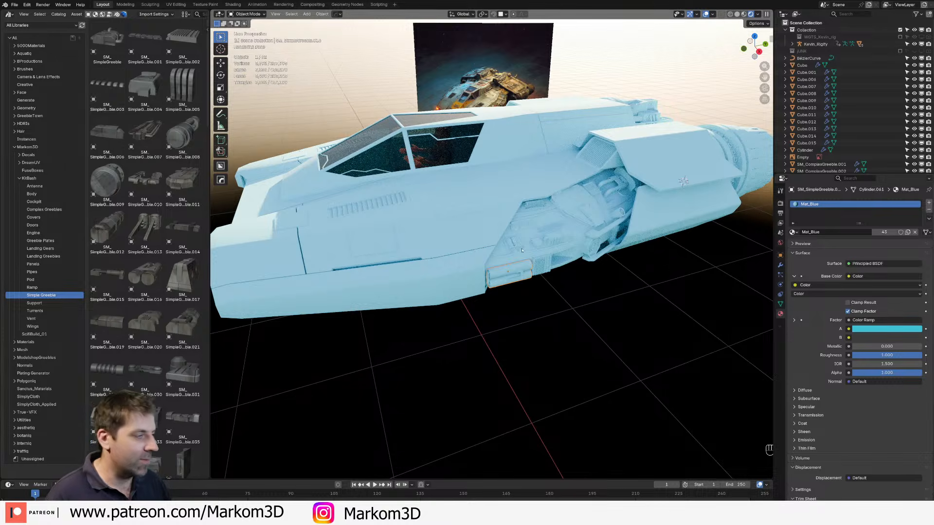
# Step: Make a single-user copy of Mat_Blue on the front greeble and name it Mat_Grey
pyautogui.click(883, 232)
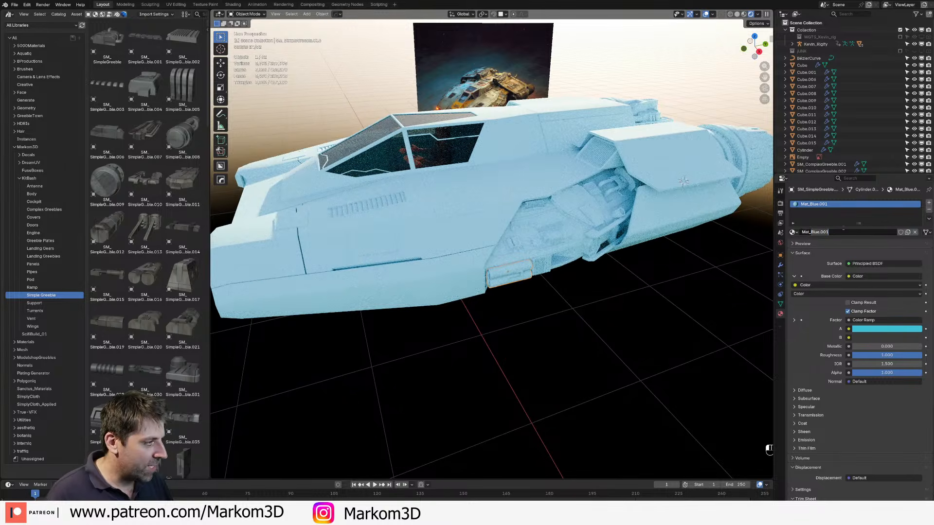
pyautogui.write('Mat_Metal')
pyautogui.press('Return')
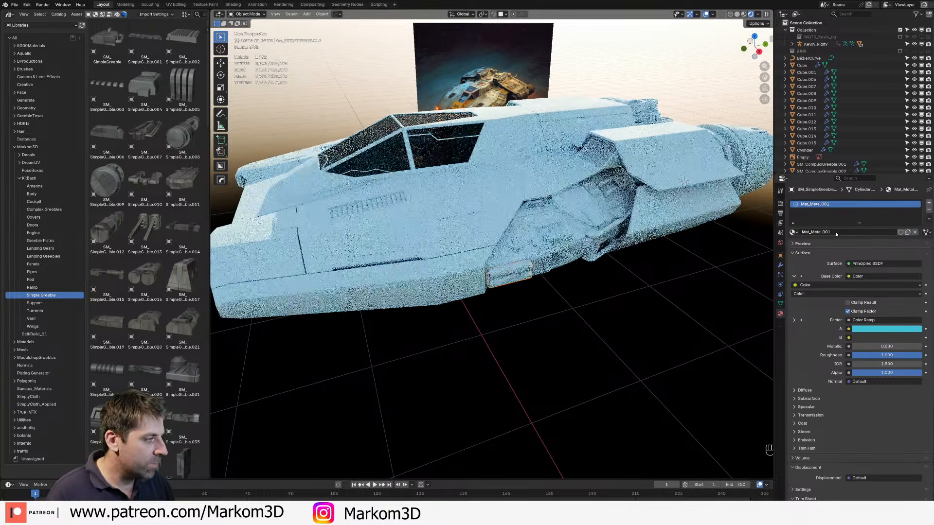
pyautogui.click(793, 233)
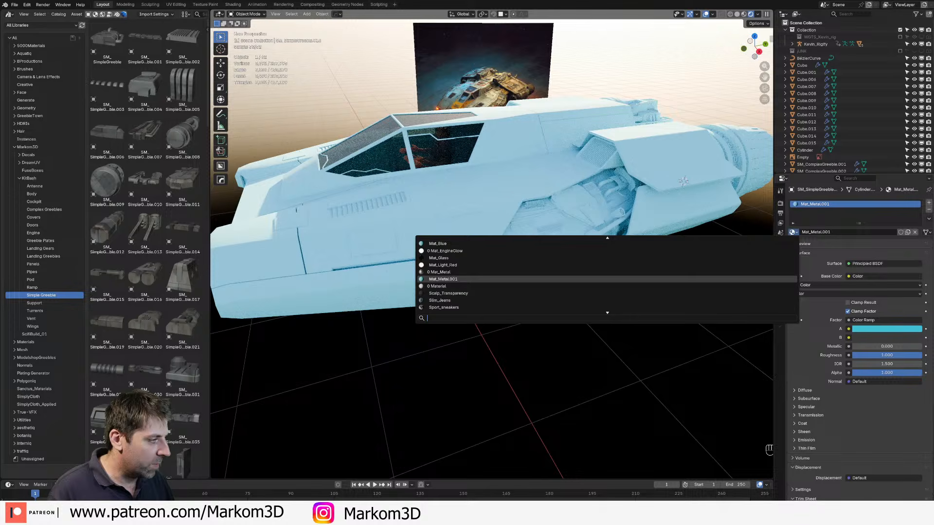
pyautogui.click(812, 232)
pyautogui.click(812, 232)
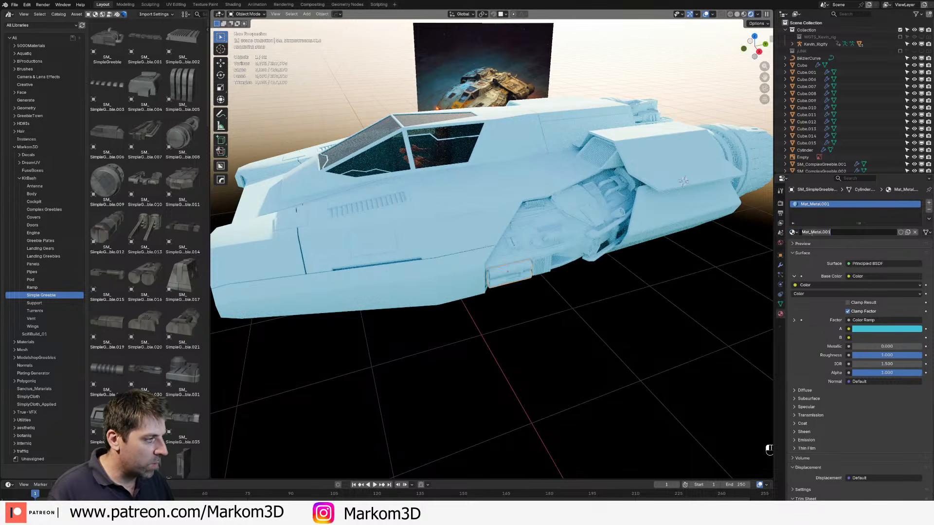
pyautogui.moveTo(811, 233); pyautogui.dragTo(878, 231)
pyautogui.write('Grey')
pyautogui.press('Return')
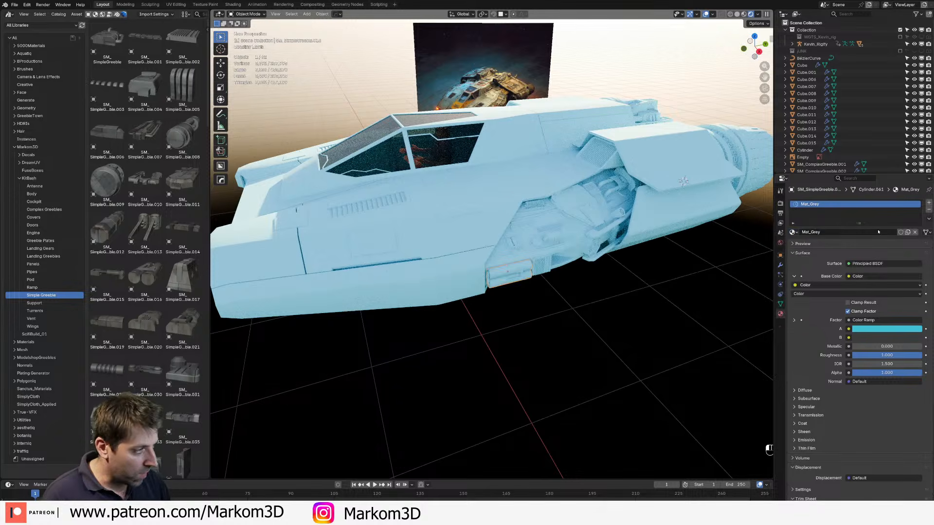
# Step: Set base colour A of Mat_Grey to a light neutral grey
pyautogui.click(878, 328)
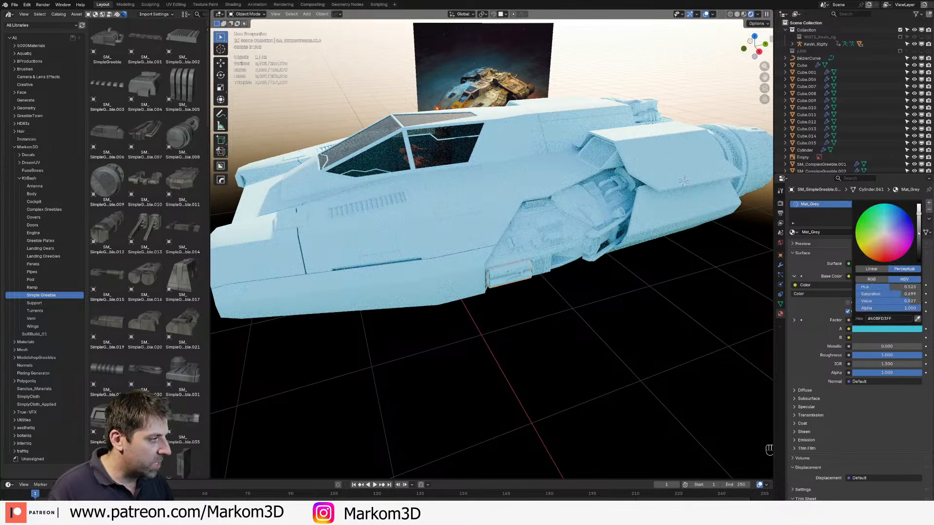
pyautogui.moveTo(918, 233)
pyautogui.mouseDown()
pyautogui.moveTo(917, 272)
pyautogui.moveTo(918, 217)
pyautogui.mouseUp()
pyautogui.click(880, 399)
pyautogui.click(881, 329)
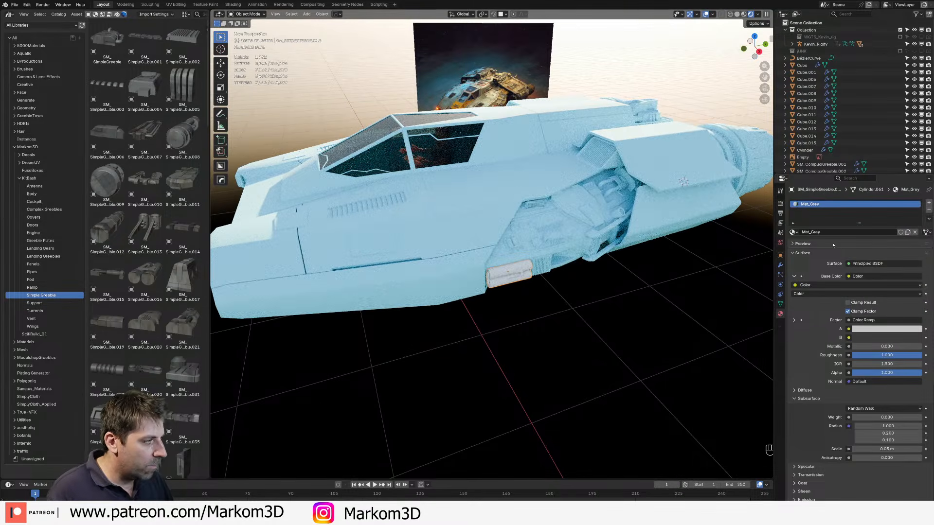
# Step: Duplicate Mat_Grey as a new material named Mat_Black and darken its base colour A to near black
pyautogui.click(907, 233)
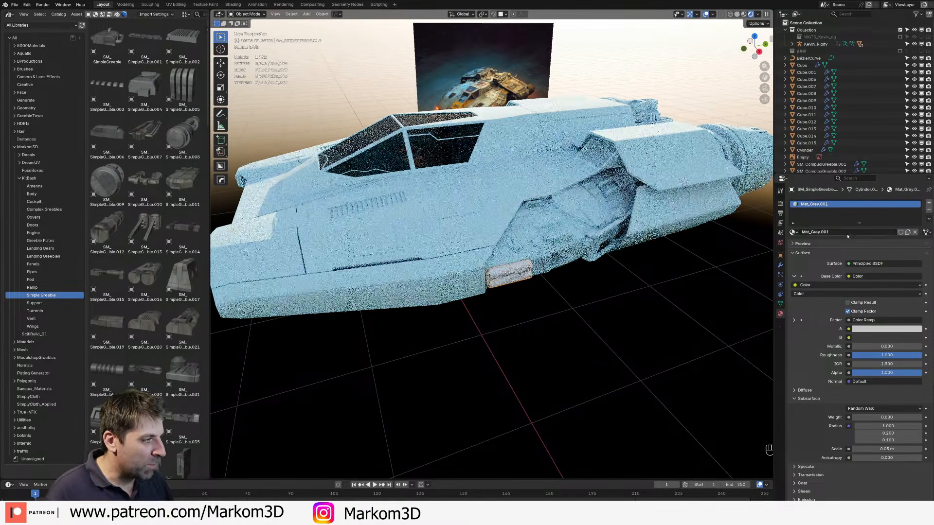
pyautogui.doubleClick(859, 230)
pyautogui.write('Mat_Black')
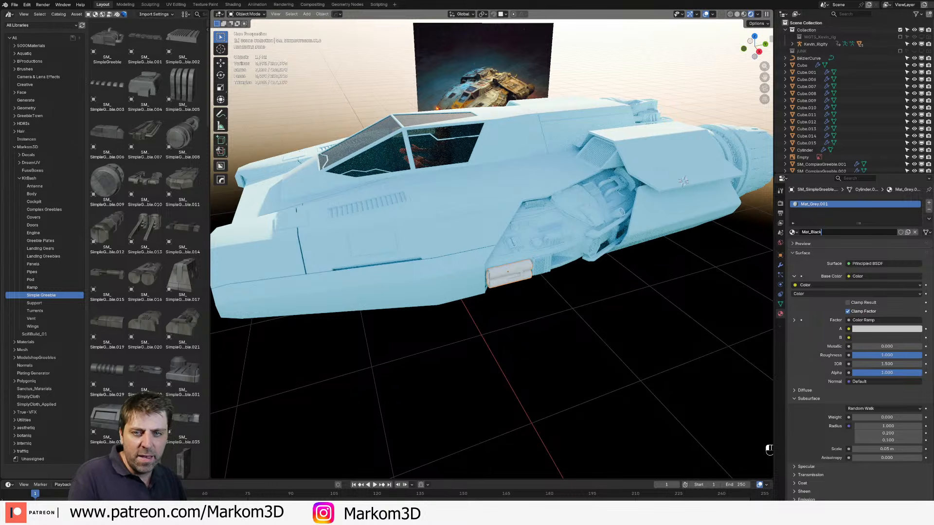
pyautogui.press('Return')
pyautogui.click(879, 329)
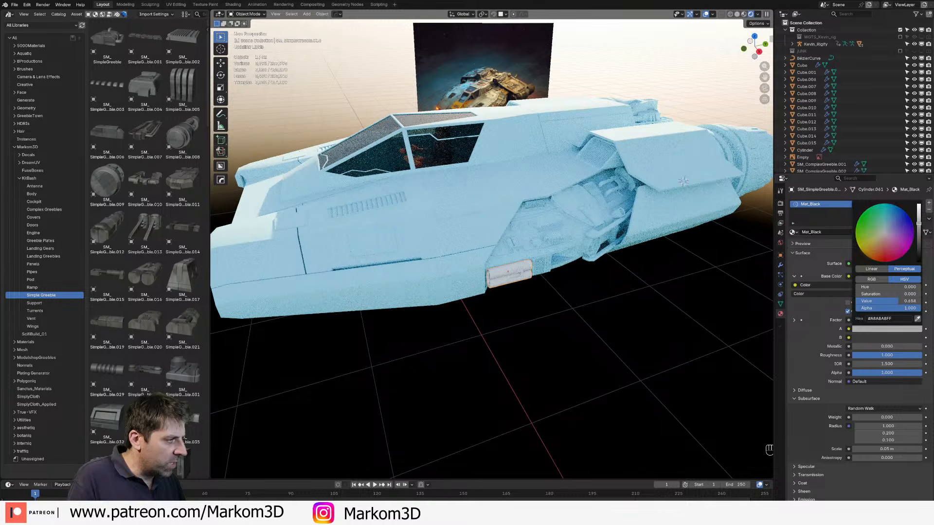
pyautogui.moveTo(918, 224); pyautogui.dragTo(918, 257)
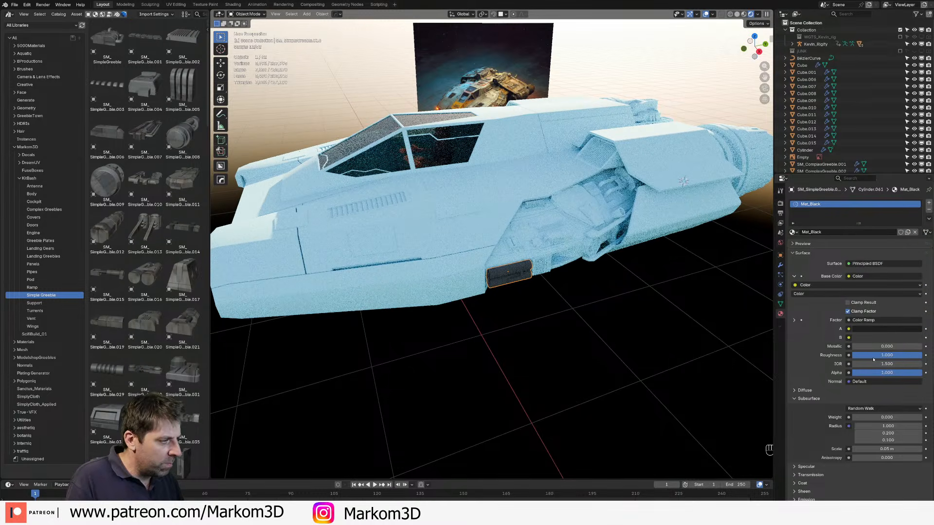
# Step: Reassign Mat_Grey to the cylindrical front greeble and darken its base colour A to a medium grey
pyautogui.scroll(3, 426, 260)
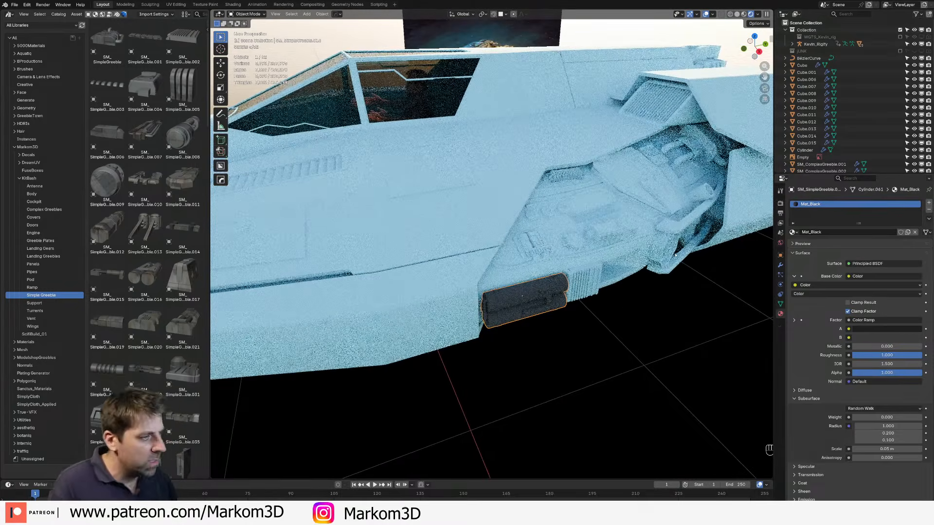
pyautogui.click(793, 232)
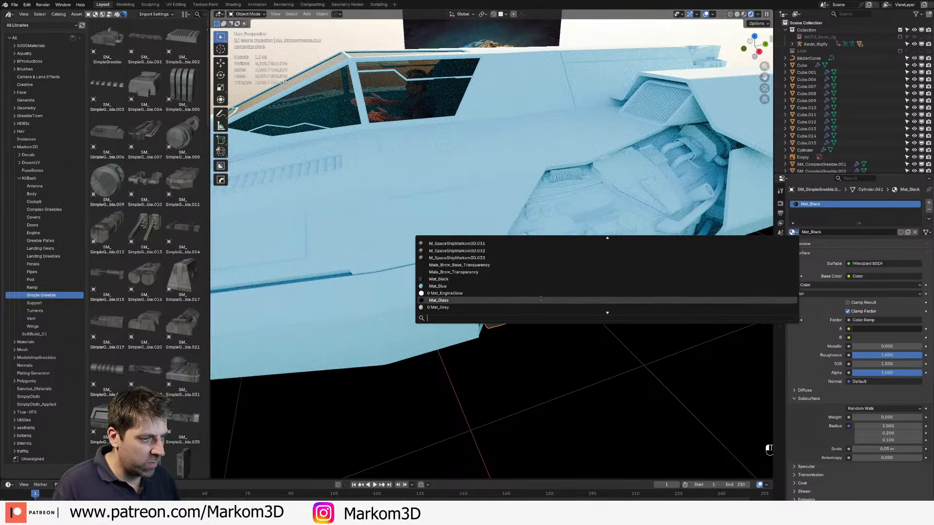
pyautogui.click(546, 307)
pyautogui.click(886, 329)
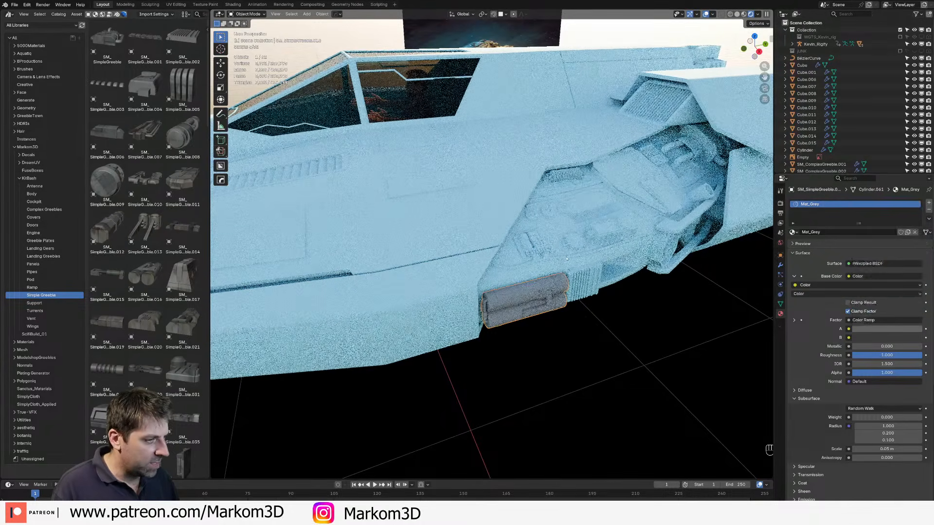
# Step: Assign Mat_Black to the BézierCurve cables in the side recess
pyautogui.click(586, 253)
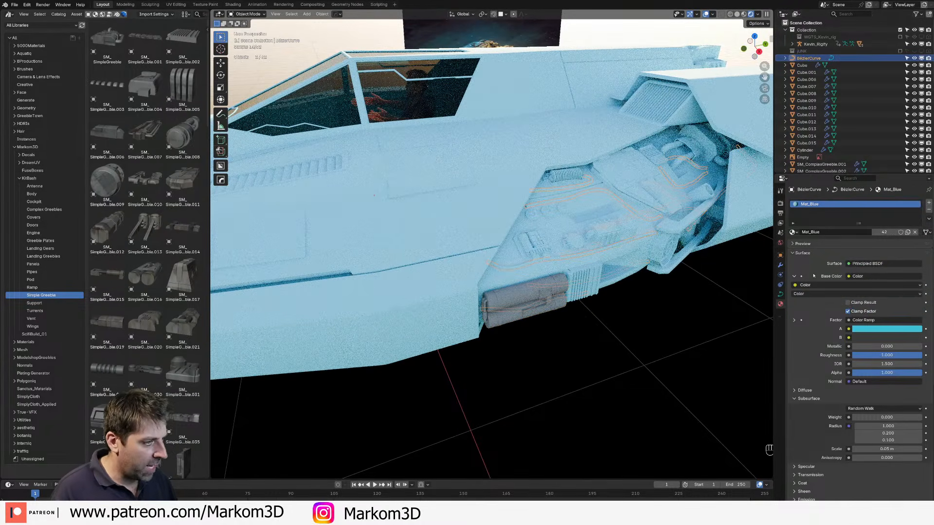
pyautogui.click(793, 232)
pyautogui.write('black')
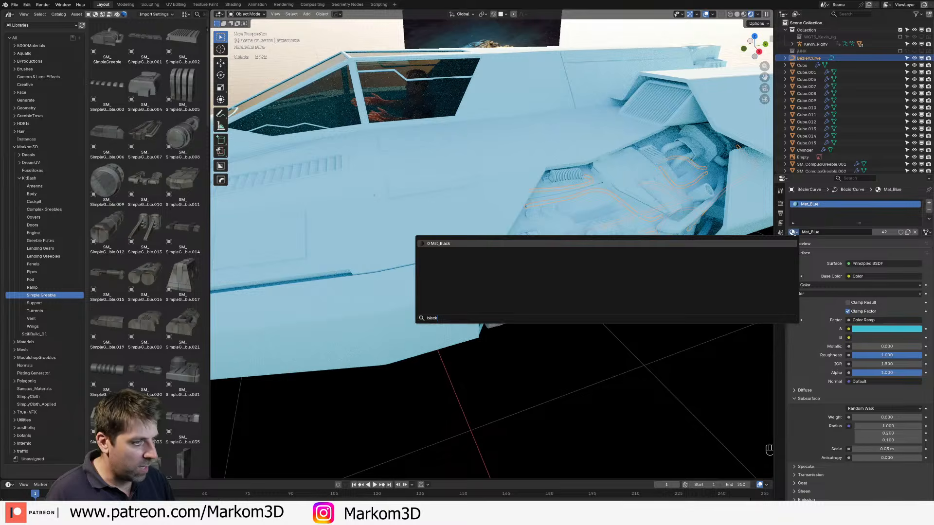
pyautogui.press('Return')
# Step: Assign Mat_Grey to the slatted vent (Cube.008) on the hull's upper surface beside the cockpit
pyautogui.scroll(-2, 585, 313)
pyautogui.moveTo(501, 309); pyautogui.dragTo(411, 270, button='middle')
pyautogui.click(391, 213)
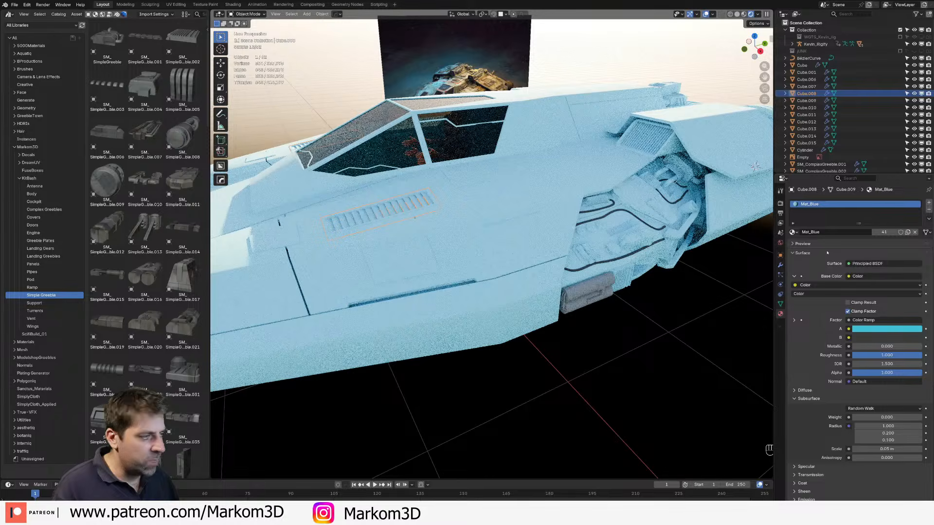
pyautogui.click(793, 232)
pyautogui.write('grey')
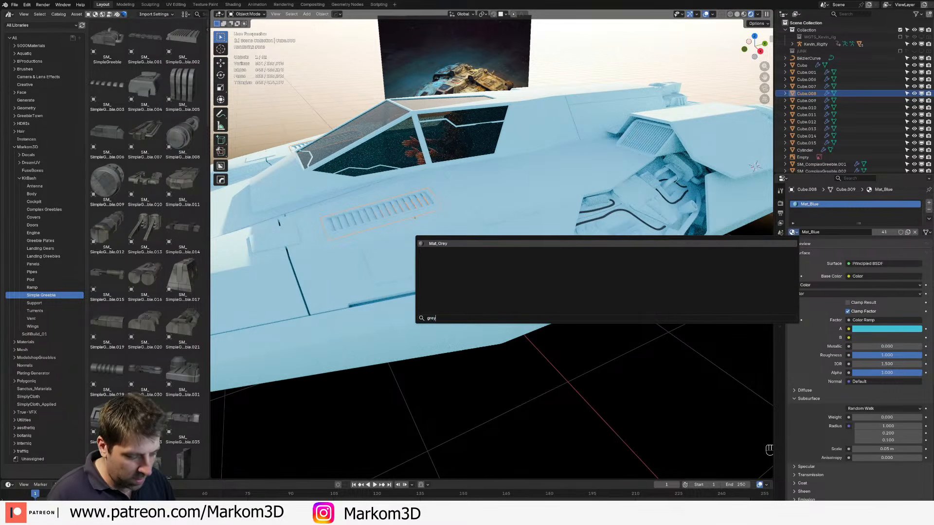
pyautogui.press('Return')
pyautogui.scroll(-3, 661, 284)
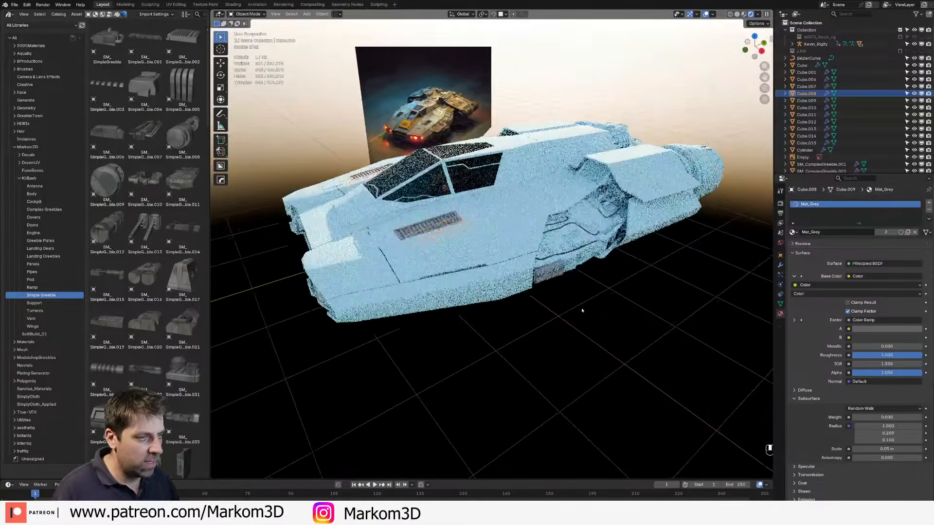
# Step: Assign Mat_Grey to the inner hull body Cube.001 beneath the outer panels
pyautogui.scroll(1, 478, 353)
pyautogui.moveTo(462, 348); pyautogui.dragTo(496, 337, button='middle')
pyautogui.click(531, 283)
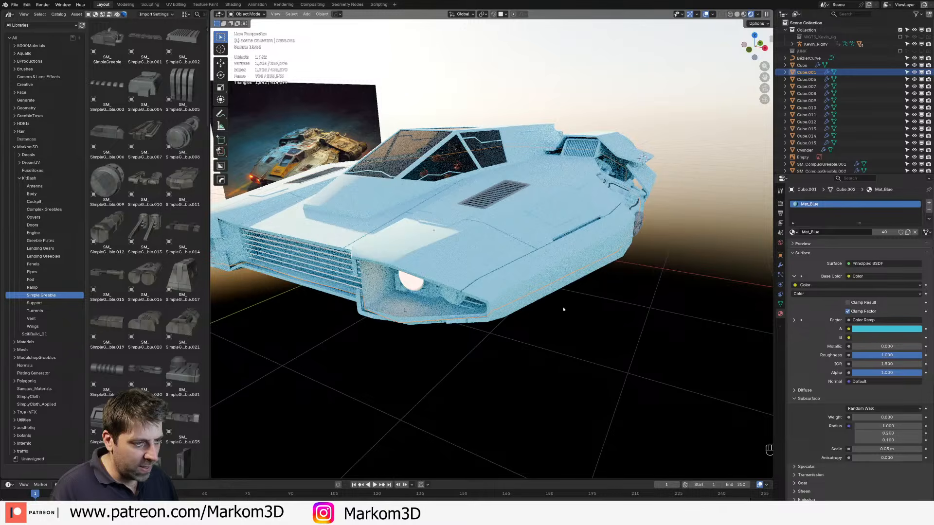
pyautogui.click(793, 232)
pyautogui.write('grey')
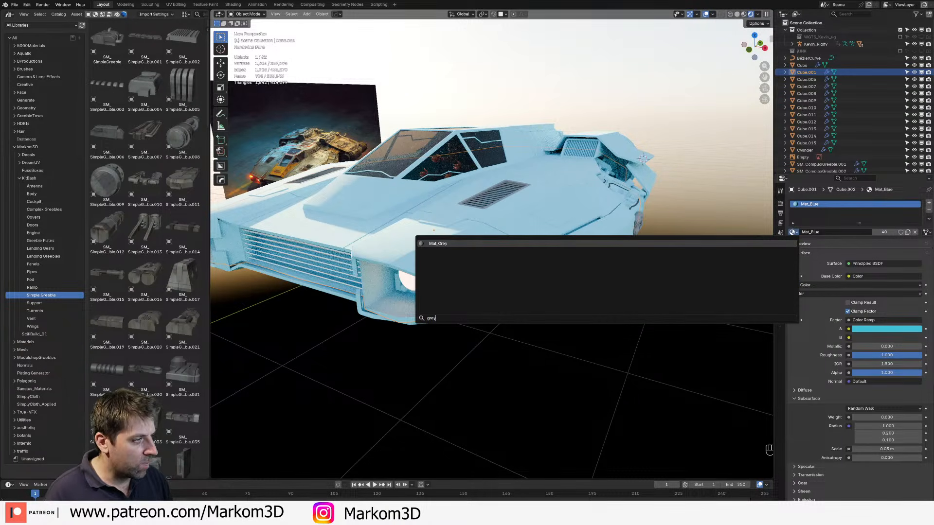
pyautogui.press('Return')
# Step: Select the blue greebles in the side recess and its underside, assign Mat_Grey to the active one and copy it to the whole selection
pyautogui.moveTo(598, 292); pyautogui.dragTo(530, 302, button='middle')
pyautogui.scroll(2, 530, 302)
pyautogui.click(504, 256)
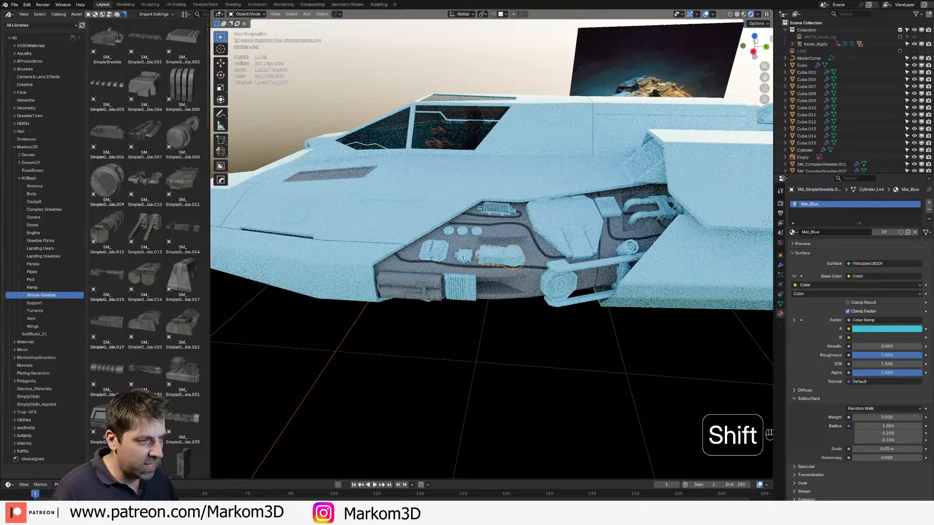
pyautogui.keyDown('shift'); pyautogui.click(464, 256); pyautogui.keyUp('shift')
pyautogui.keyDown('shift'); pyautogui.click(434, 252); pyautogui.keyUp('shift')
pyautogui.keyDown('shift'); pyautogui.click(456, 286); pyautogui.keyUp('shift')
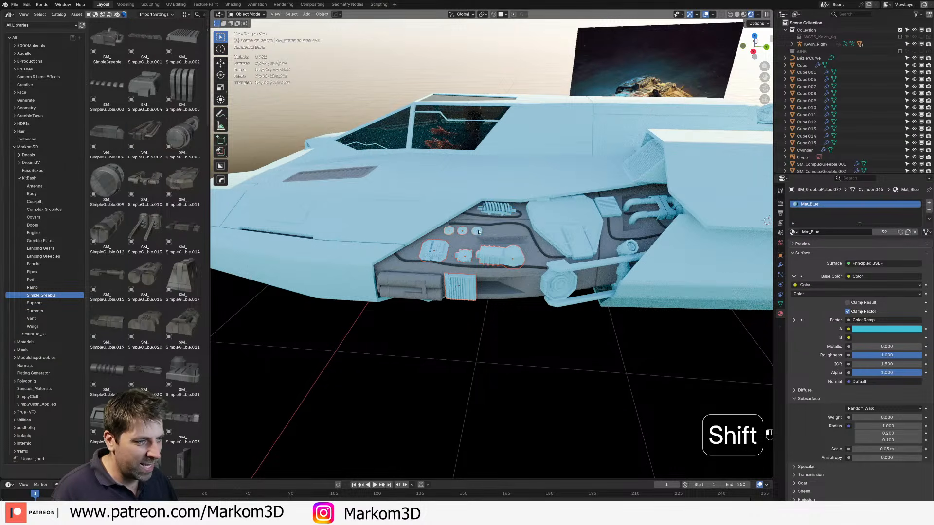
pyautogui.keyDown('shift'); pyautogui.click(497, 211); pyautogui.keyUp('shift')
pyautogui.keyDown('shift'); pyautogui.click(554, 218); pyautogui.keyUp('shift')
pyautogui.keyDown('shift'); pyautogui.click(606, 209); pyautogui.keyUp('shift')
pyautogui.keyDown('shift'); pyautogui.click(651, 208); pyautogui.keyUp('shift')
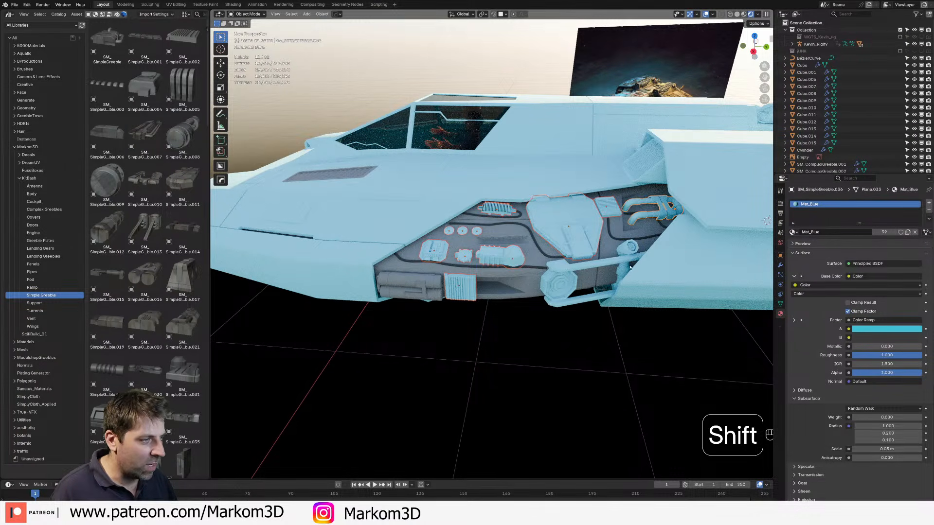
pyautogui.keyDown('shift'); pyautogui.click(615, 265); pyautogui.keyUp('shift')
pyautogui.moveTo(615, 267); pyautogui.dragTo(470, 196, button='middle')
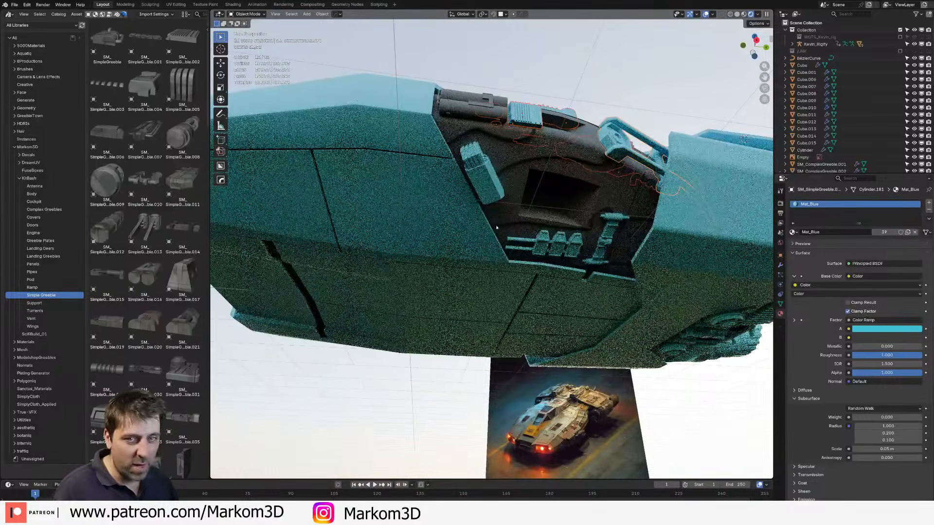
pyautogui.keyDown('shift'); pyautogui.click(484, 181); pyautogui.keyUp('shift')
pyautogui.keyDown('shift'); pyautogui.click(559, 255); pyautogui.keyUp('shift')
pyautogui.keyDown('shift'); pyautogui.click(600, 248); pyautogui.keyUp('shift')
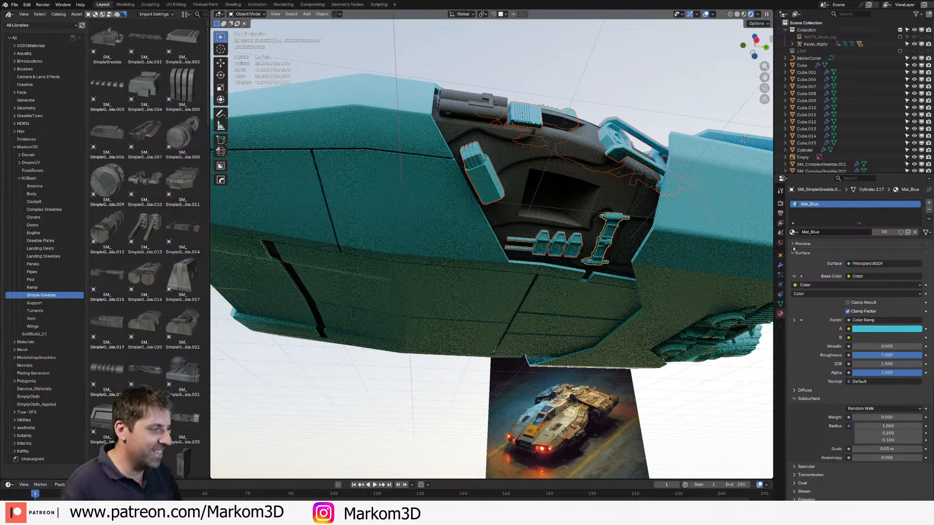
pyautogui.click(793, 232)
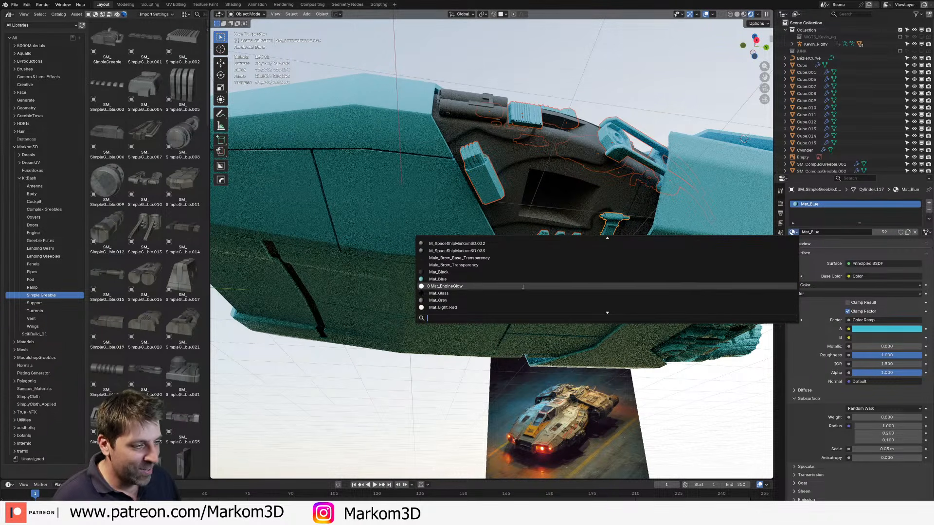
pyautogui.click(520, 300)
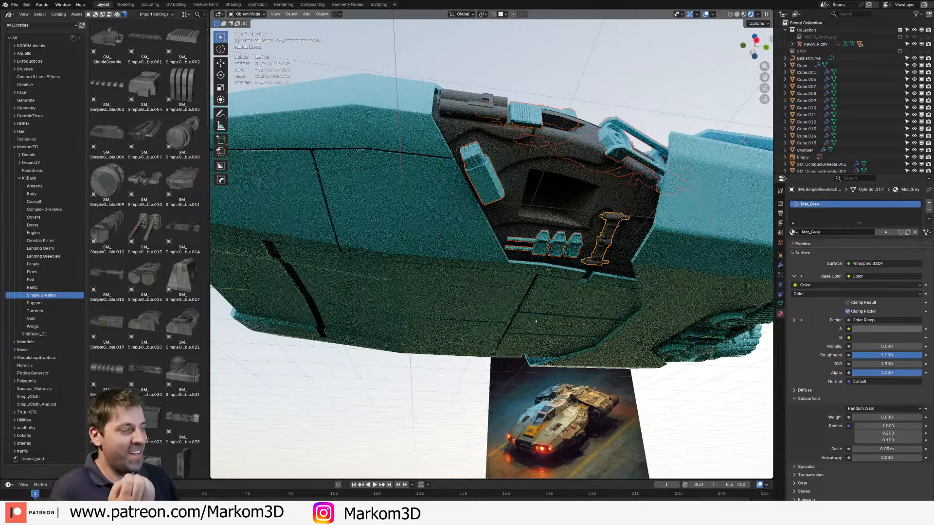
pyautogui.click(921, 220)
pyautogui.click(837, 238)
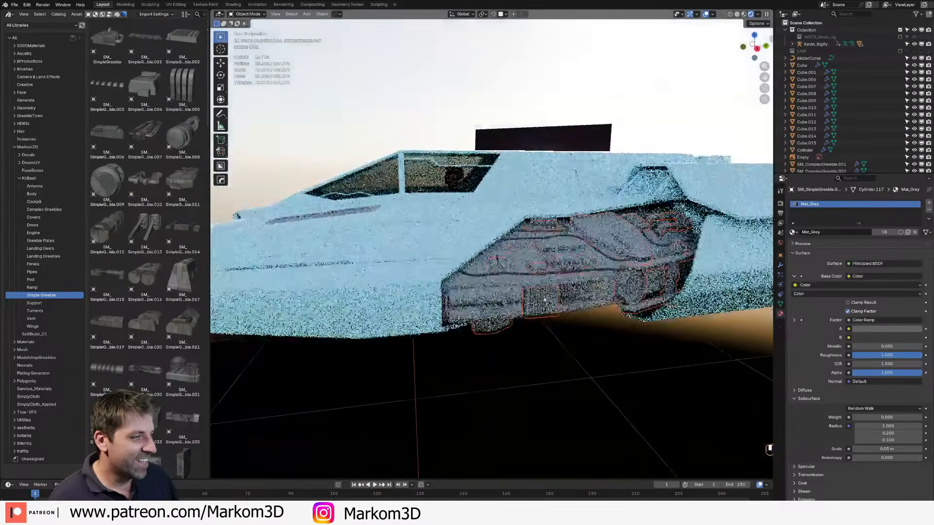
pyautogui.click(698, 221)
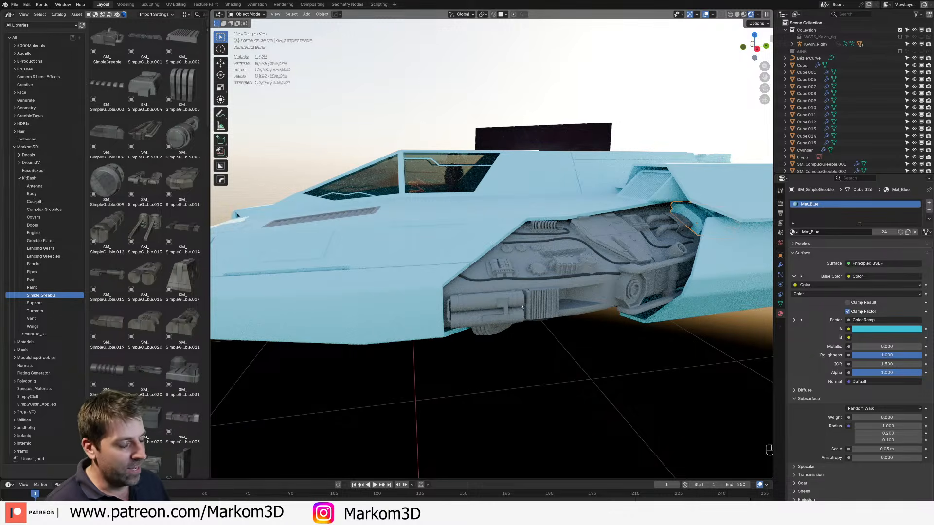
pyautogui.moveTo(522, 307); pyautogui.dragTo(546, 312, button='middle')
pyautogui.scroll(-3, 545, 311)
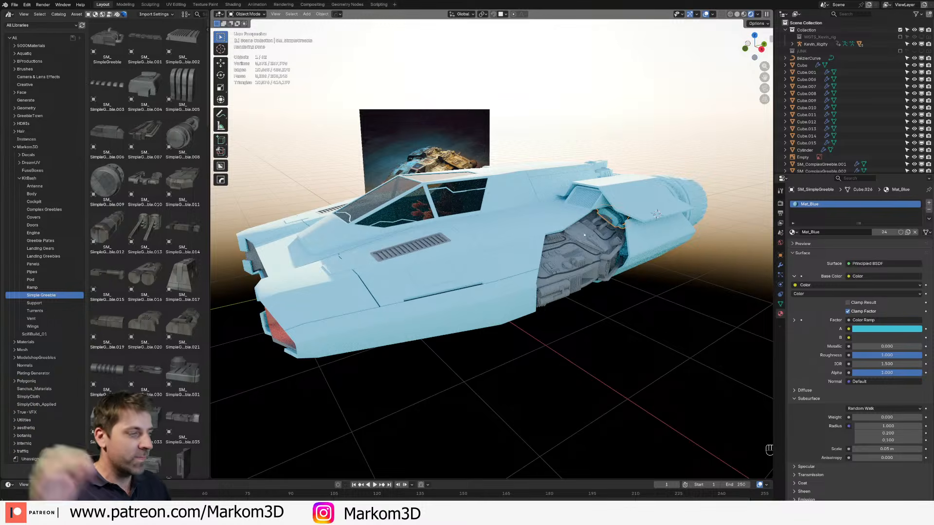
pyautogui.click(594, 204)
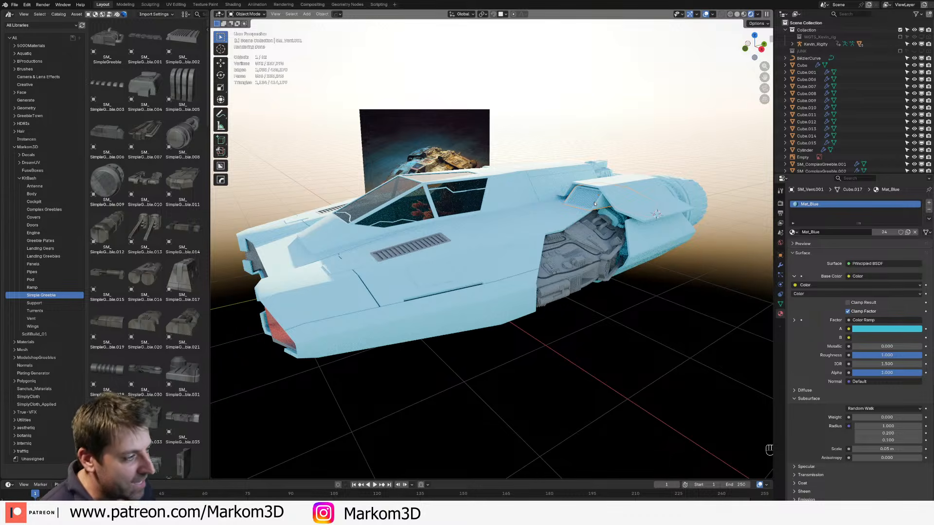
# Step: Select the complex greebles between the rear engines with Cube.001 as the active object, and copy its Mat_Grey to the selection
pyautogui.moveTo(600, 200); pyautogui.dragTo(410, 219, button='middle')
pyautogui.click(606, 233)
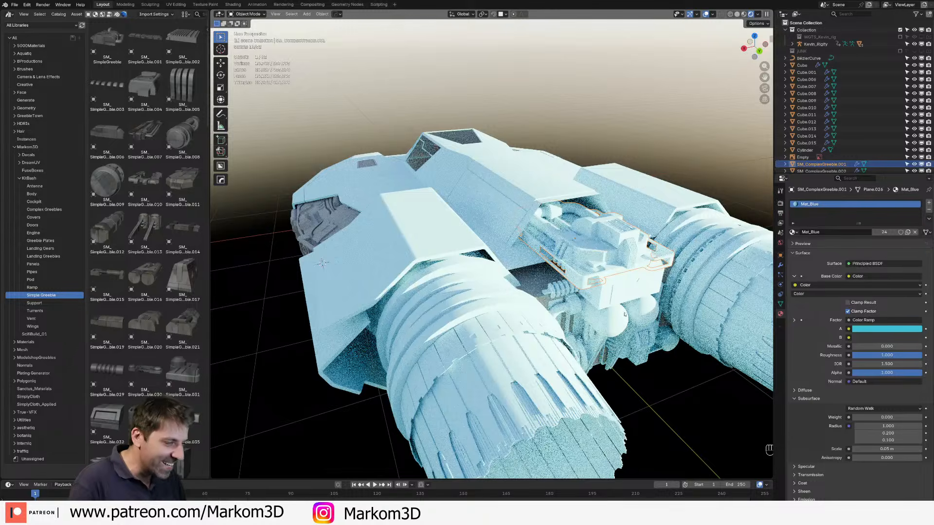
pyautogui.moveTo(605, 232); pyautogui.dragTo(591, 217, button='middle')
pyautogui.keyDown('shift'); pyautogui.click(624, 334); pyautogui.keyUp('shift')
pyautogui.keyDown('shift'); pyautogui.click(619, 343); pyautogui.keyUp('shift')
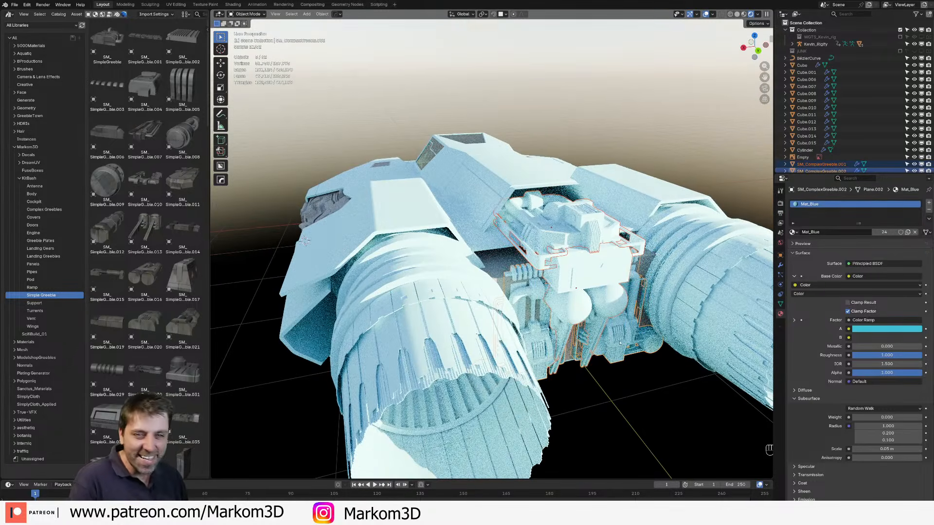
pyautogui.moveTo(550, 333); pyautogui.dragTo(545, 333, button='middle')
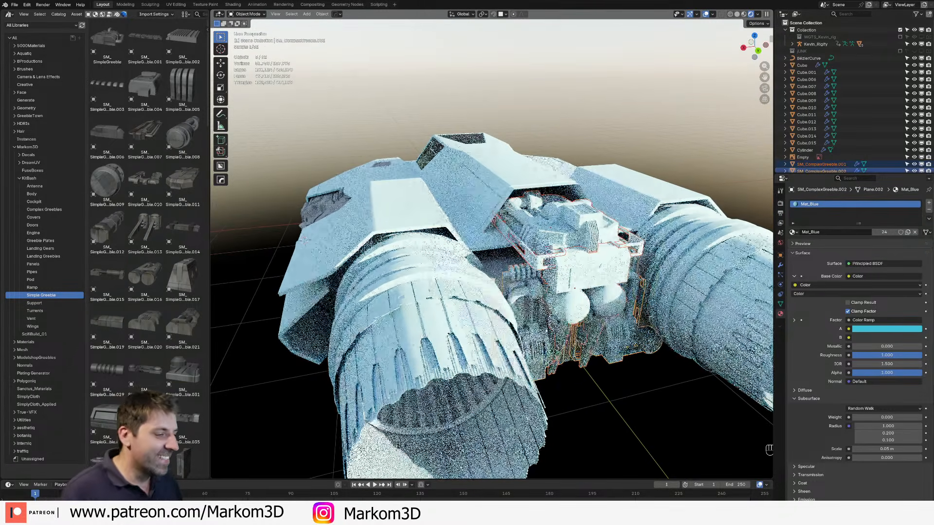
pyautogui.keyDown('shift'); pyautogui.click(574, 280); pyautogui.keyUp('shift')
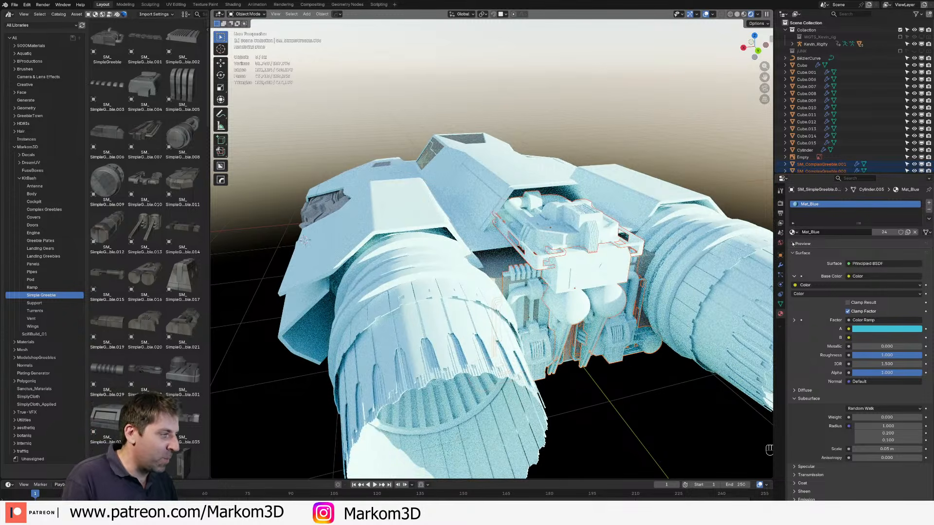
pyautogui.keyDown('shift'); pyautogui.click(649, 261); pyautogui.keyUp('shift')
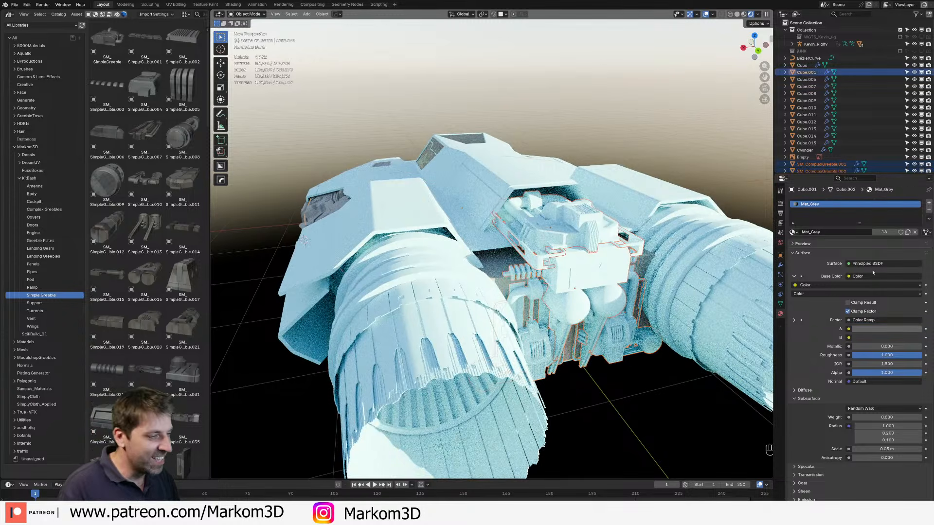
pyautogui.click(928, 219)
pyautogui.click(908, 234)
pyautogui.scroll(-4, 575, 320)
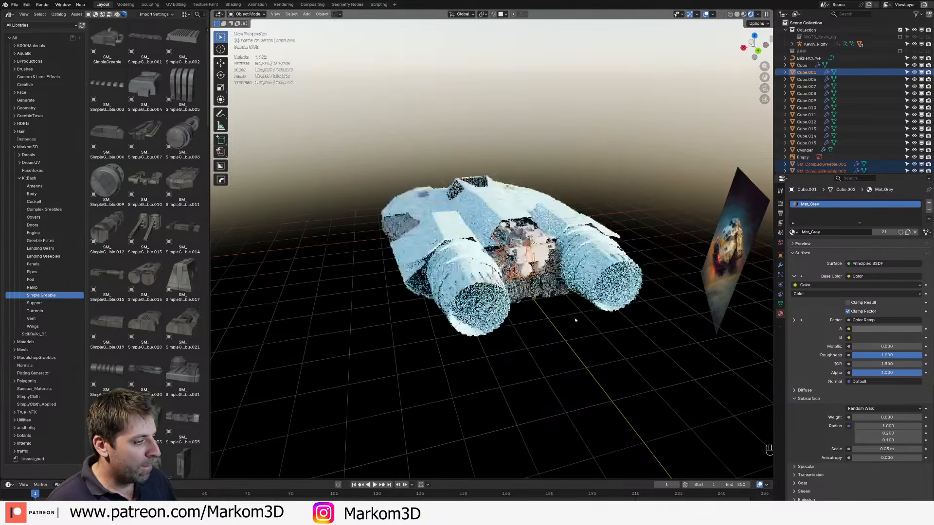
# Step: Assign Mat_Grey to the rear engine piece SM_Engine.030
pyautogui.click(566, 267)
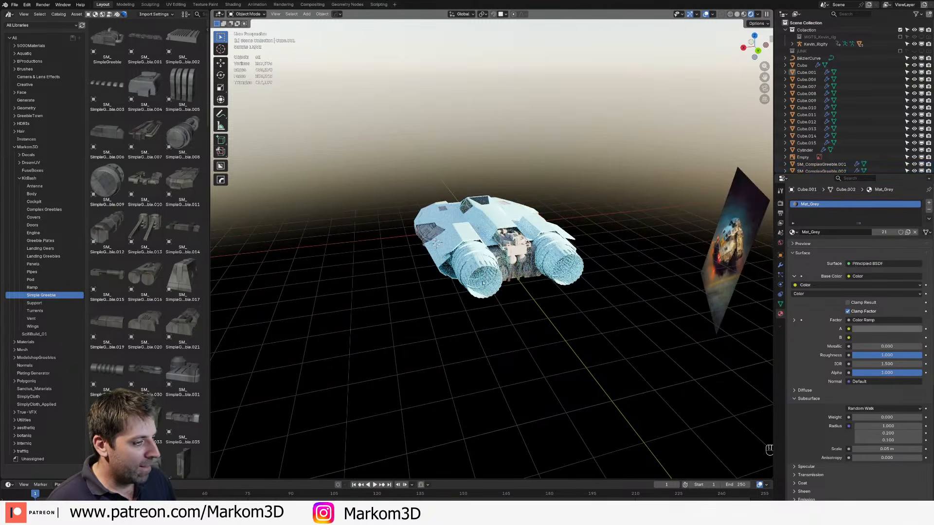
pyautogui.click(928, 219)
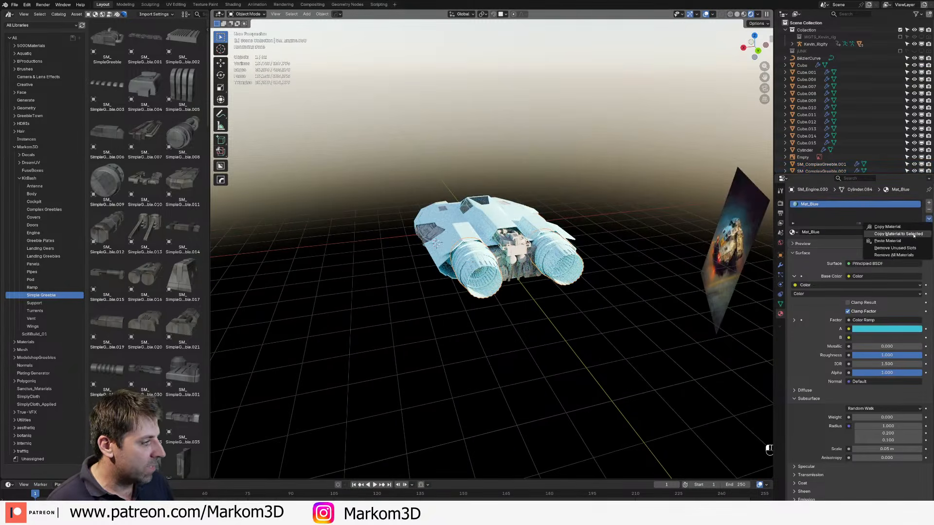
pyautogui.click(794, 234)
pyautogui.write('gre')
pyautogui.click(441, 244)
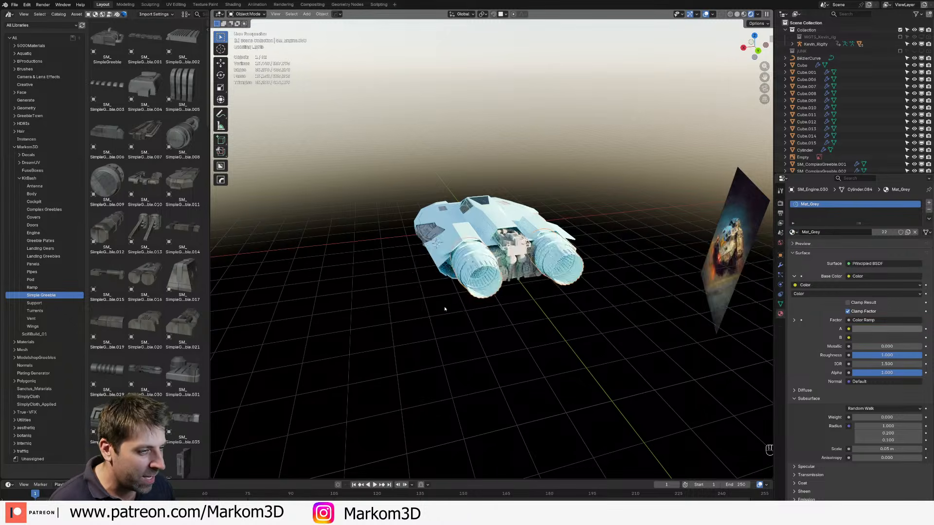
# Step: Assign Mat_Grey to the horizontal grille slats (Cube.007) at the ship's nose
pyautogui.scroll(5, 445, 309)
pyautogui.moveTo(316, 377); pyautogui.dragTo(415, 368, button='middle')
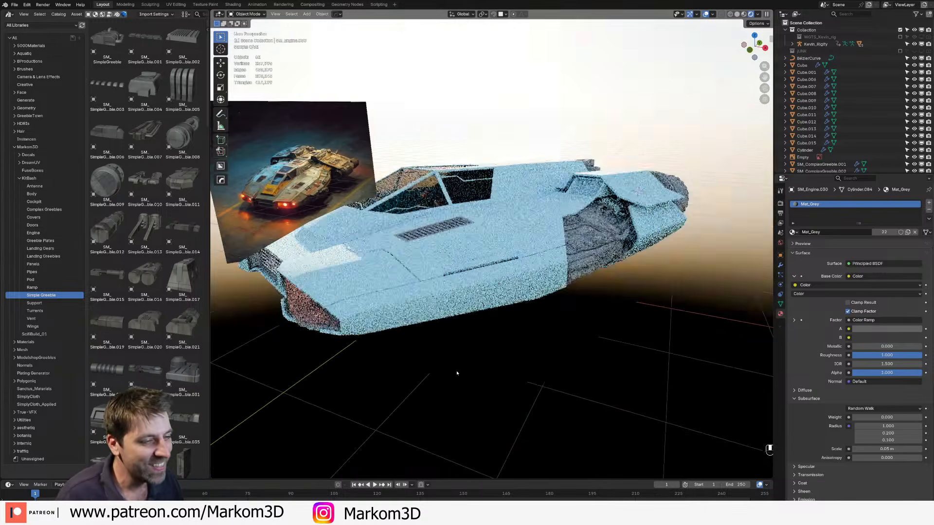
pyautogui.moveTo(456, 372); pyautogui.dragTo(528, 340, button='middle')
pyautogui.click(792, 232)
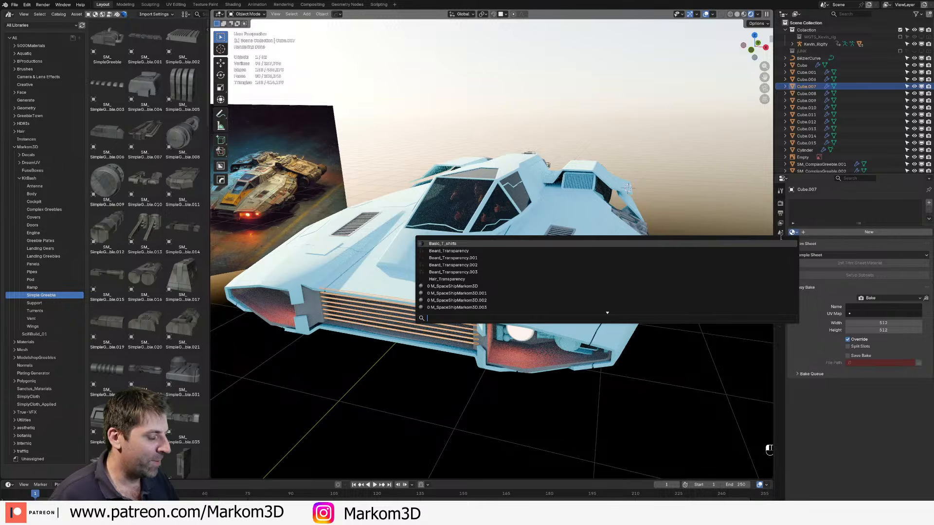
pyautogui.write('gre')
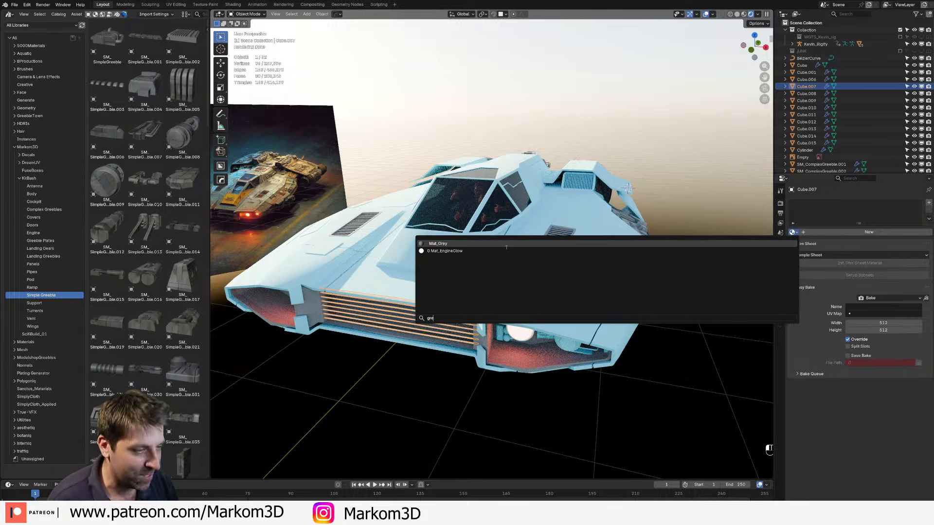
pyautogui.press('Return')
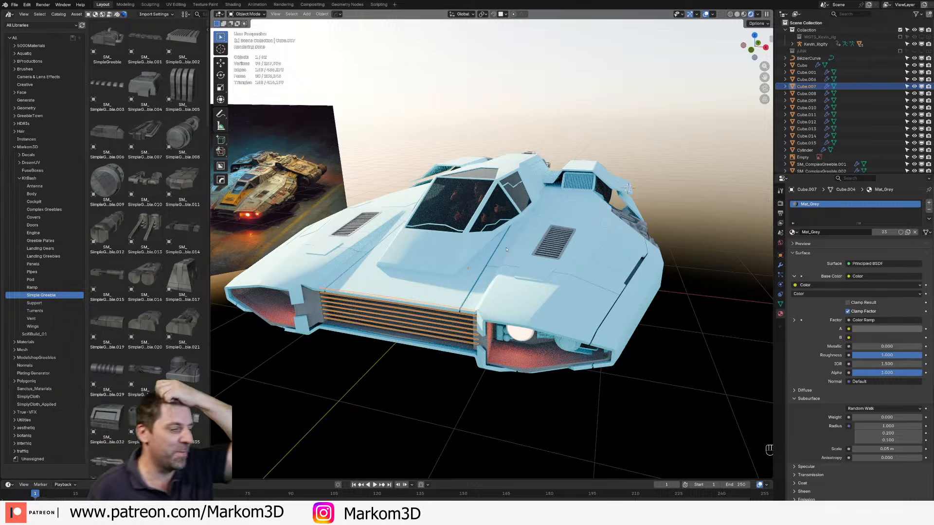
# Step: Assign Mat_Grey to the intake vent SM_Vent.001 behind the cockpit
pyautogui.click(634, 204)
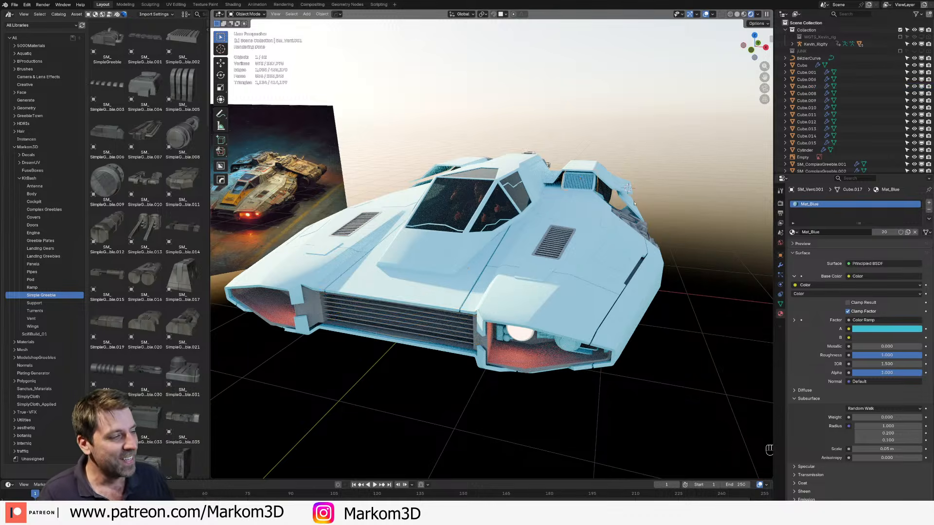
pyautogui.click(792, 232)
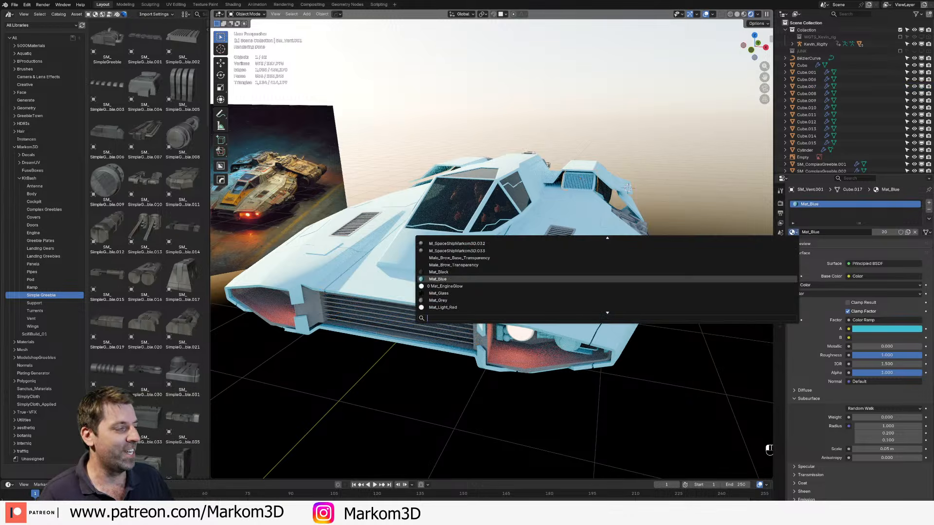
pyautogui.click(473, 300)
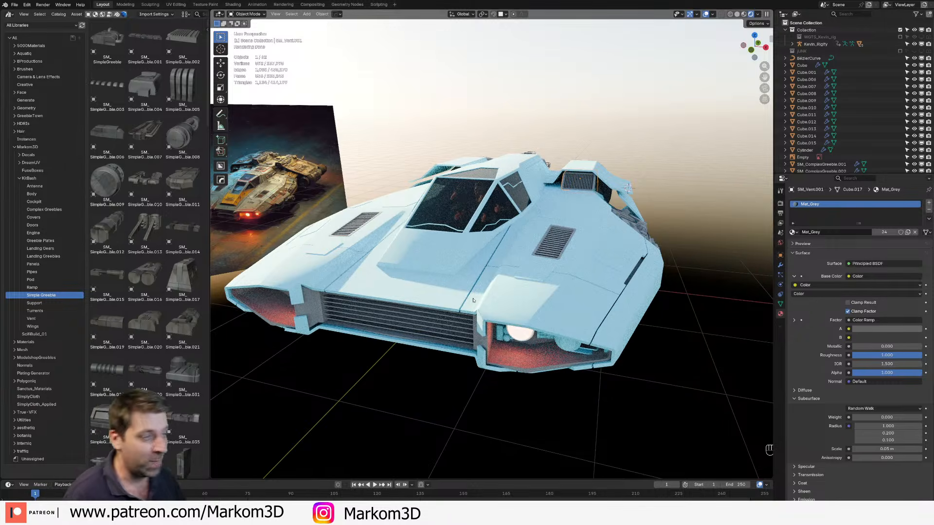
# Step: Assign Mat_Black to the thin angular trim lines (Cube.011) on the cockpit glass
pyautogui.scroll(5, 491, 271)
pyautogui.click(669, 223)
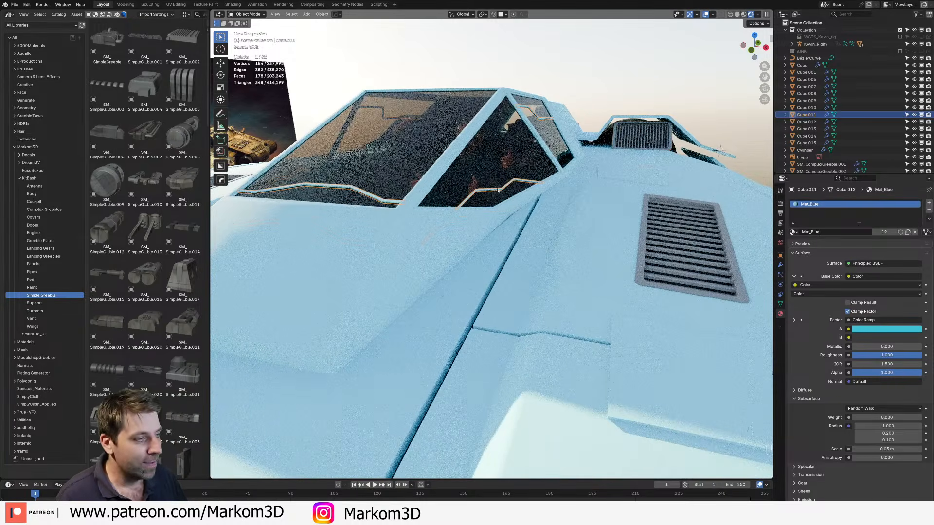
pyautogui.click(793, 233)
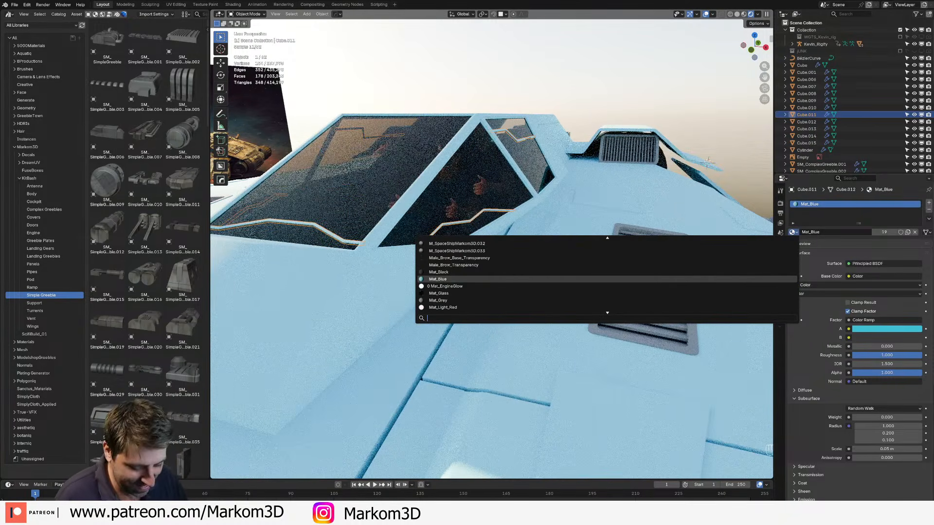
pyautogui.write('bla')
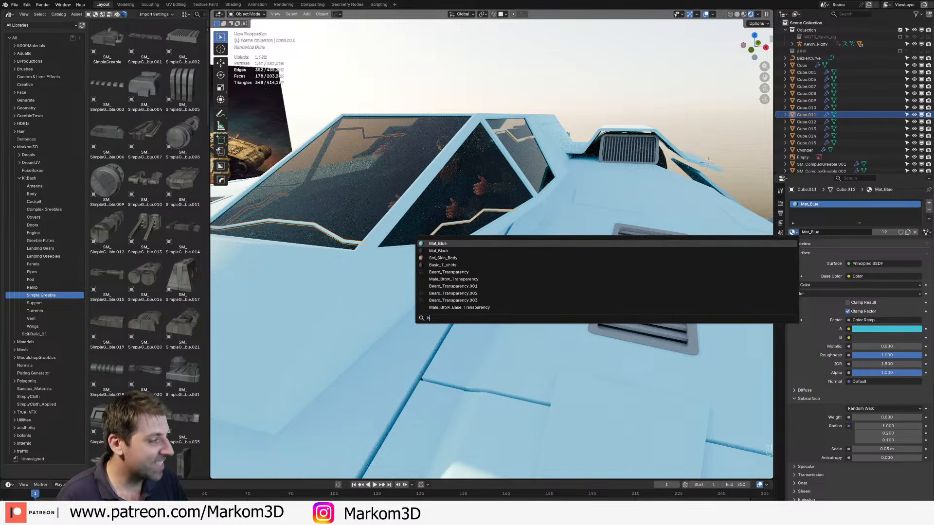
pyautogui.press('BackSpace')
pyautogui.press('BackSpace')
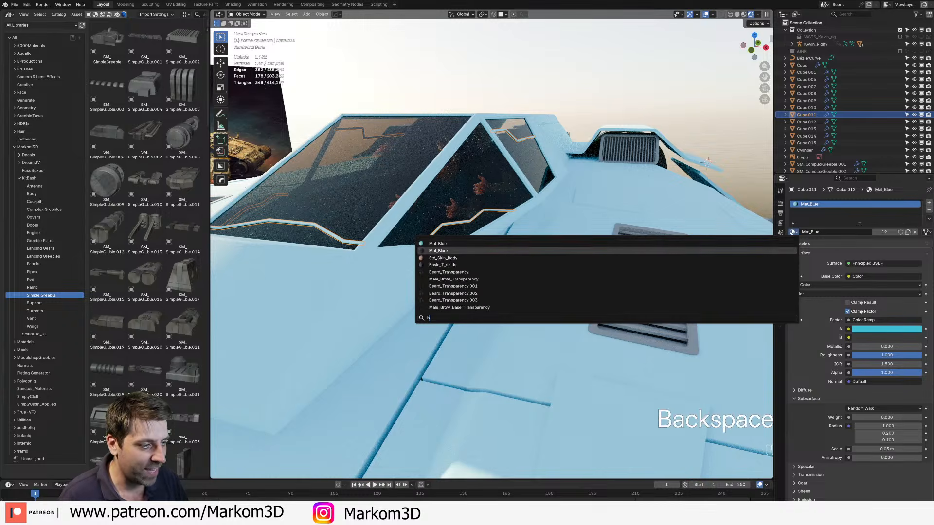
pyautogui.click(438, 251)
# Step: Assign Mat_Grey to the cockpit window frame (Cube.009) and clear the selection
pyautogui.keyDown('shift'); pyautogui.moveTo(456, 159); pyautogui.dragTo(485, 228, button='middle'); pyautogui.keyUp('shift')
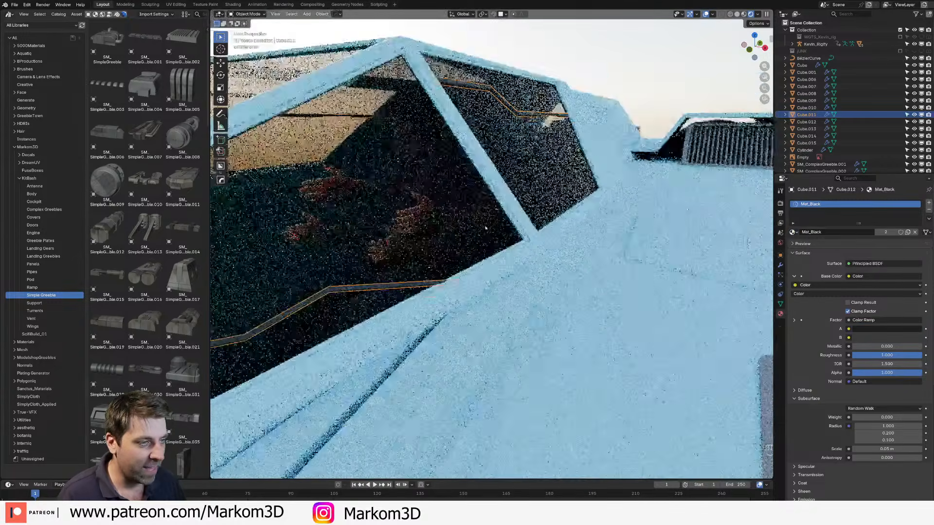
pyautogui.click(524, 228)
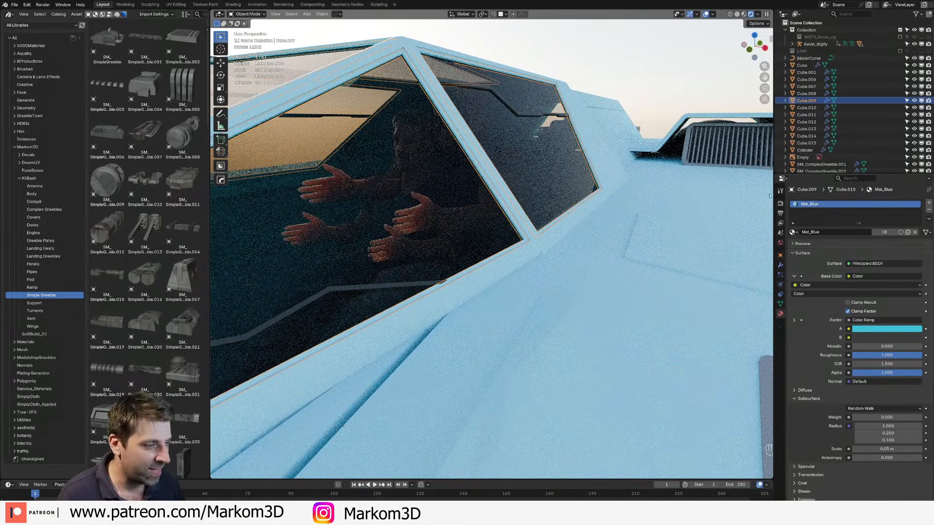
pyautogui.click(793, 232)
pyautogui.write('grey')
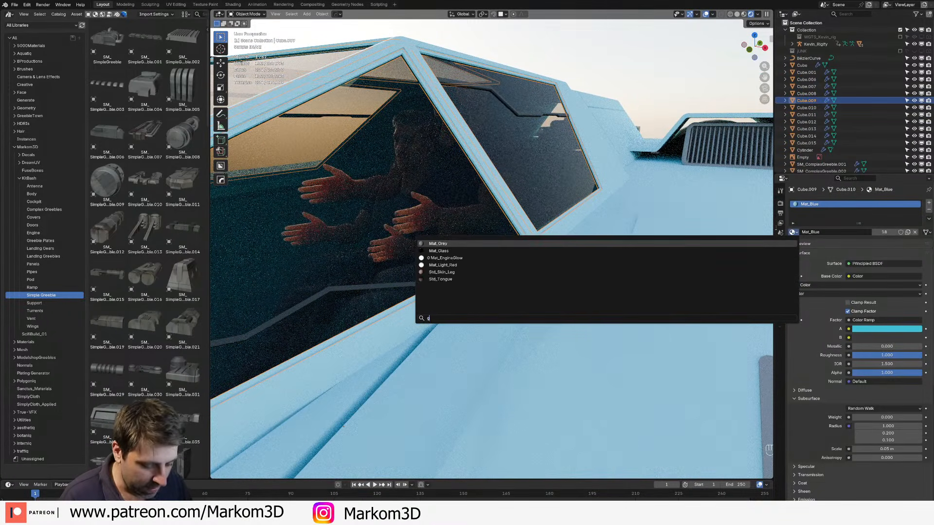
pyautogui.press('Return')
pyautogui.scroll(-10, 698, 256)
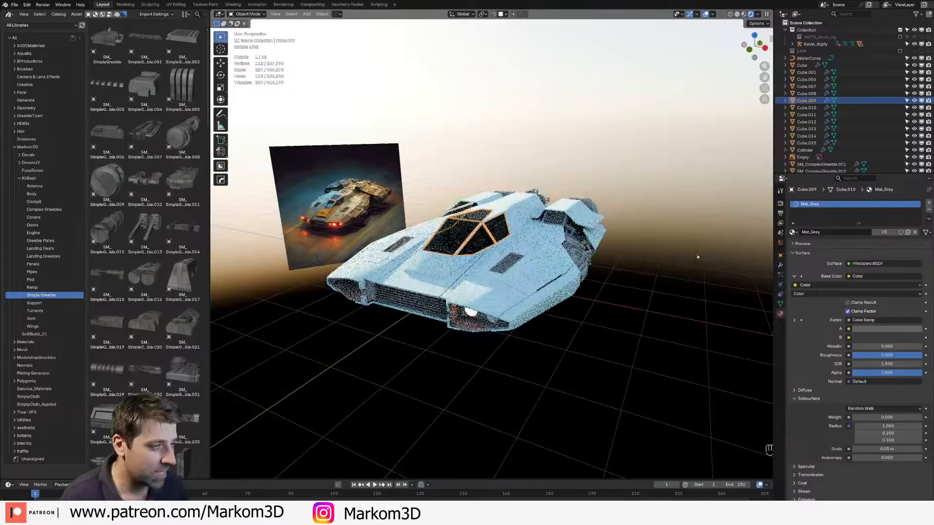
pyautogui.scroll(6, 487, 279)
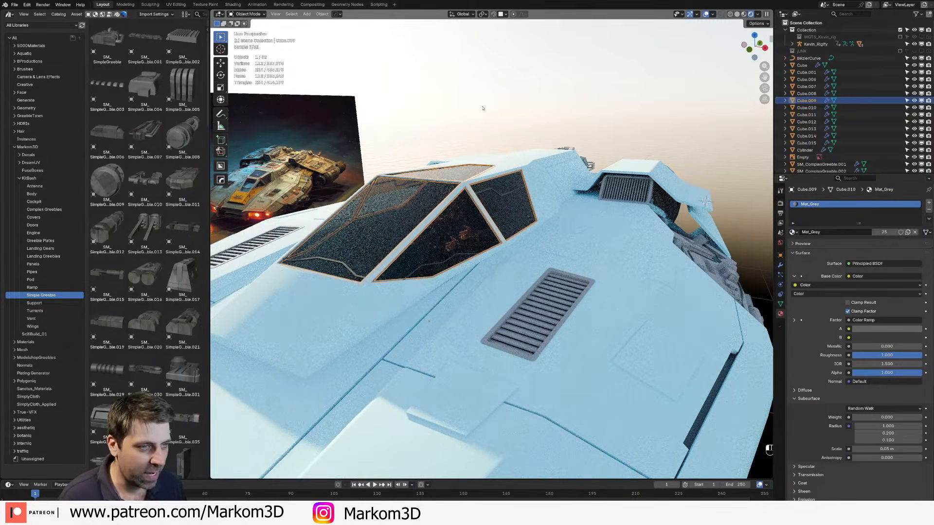
pyautogui.hotkey('alt', 'a')
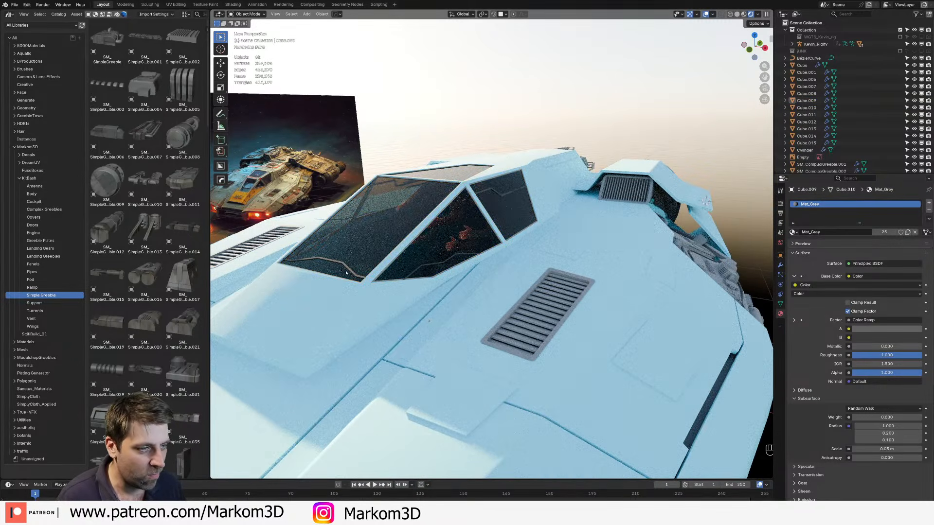
# Step: Replace Mat_Blue with Mat_Grey in the first material slot of the round front headlight (Cylinder), keeping Mat_Light_Red in the second slot
pyautogui.scroll(-8, 345, 273)
pyautogui.moveTo(346, 272); pyautogui.dragTo(559, 312, button='middle')
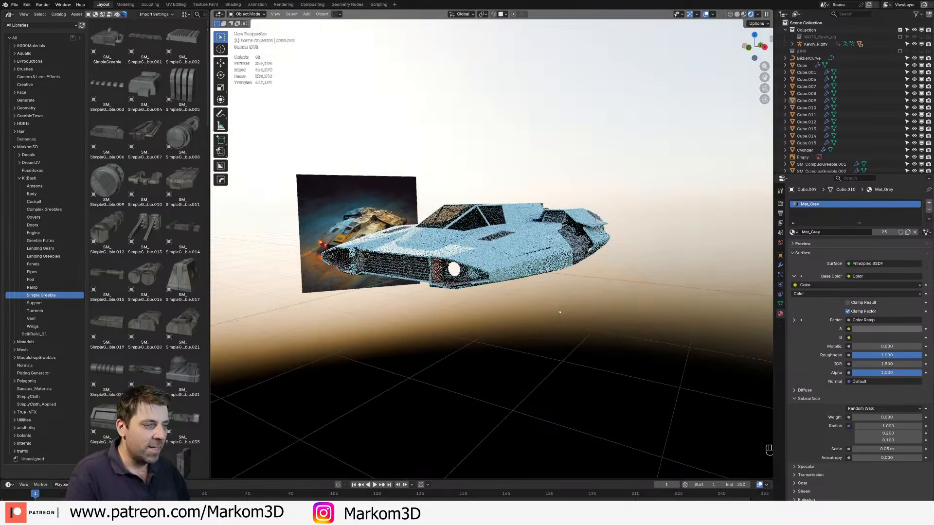
pyautogui.scroll(3, 559, 312)
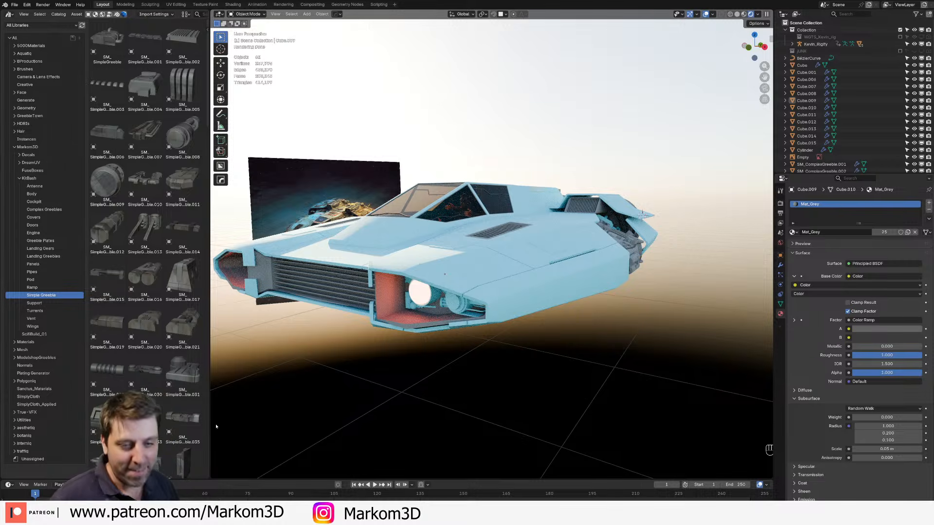
pyautogui.moveTo(433, 372); pyautogui.dragTo(450, 368, button='middle')
pyautogui.scroll(2, 452, 362)
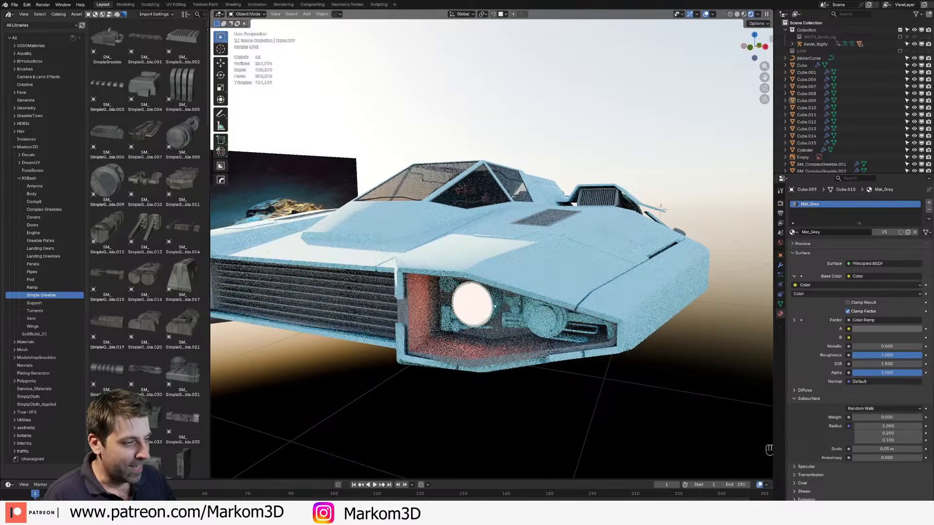
pyautogui.click(473, 307)
pyautogui.click(826, 204)
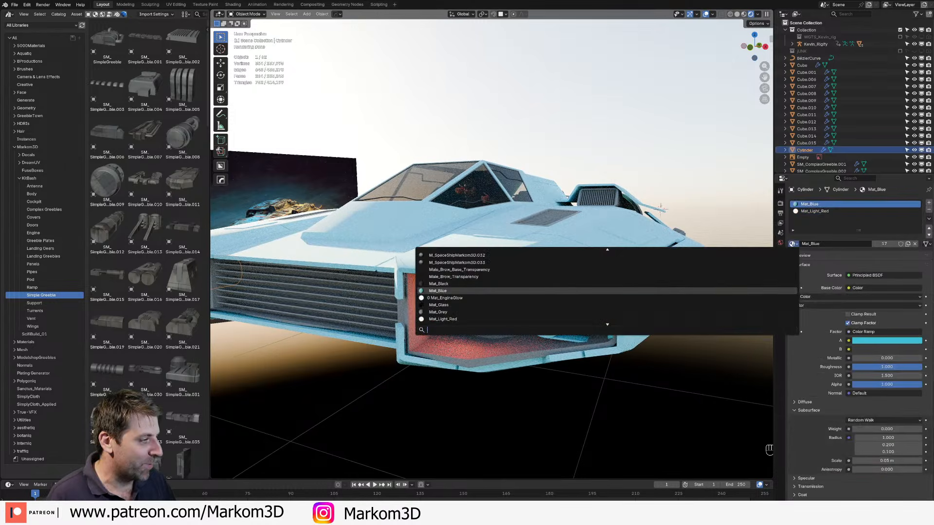
pyautogui.click(793, 244)
pyautogui.write('grey')
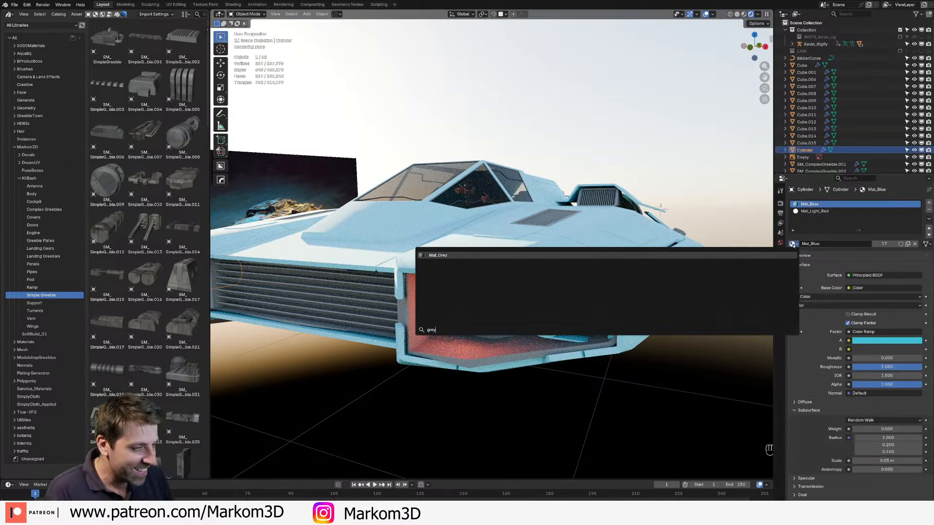
pyautogui.press('Return')
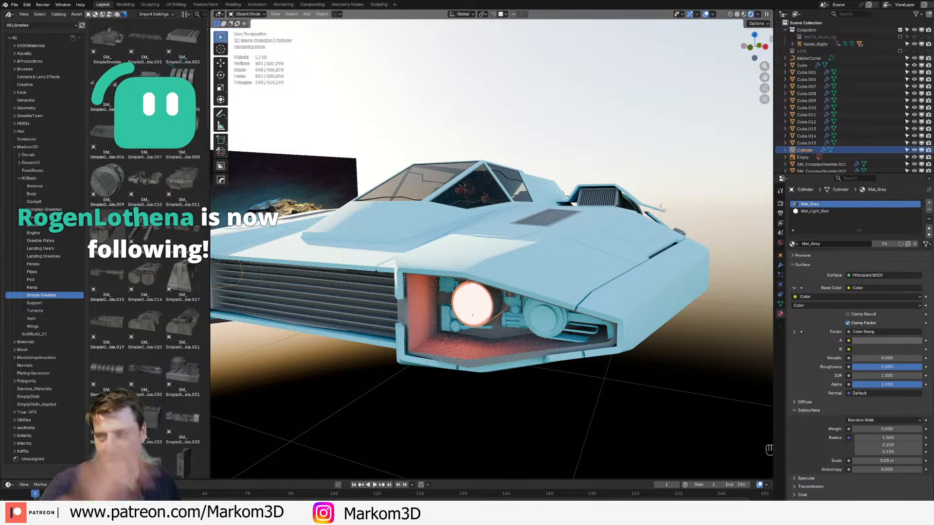
# Step: Select the blue greebles around the front headlight with Cube.001 as the active object, copy its Mat_Grey to them, and deselect everything
pyautogui.scroll(5, 573, 331)
pyautogui.scroll(-2, 572, 331)
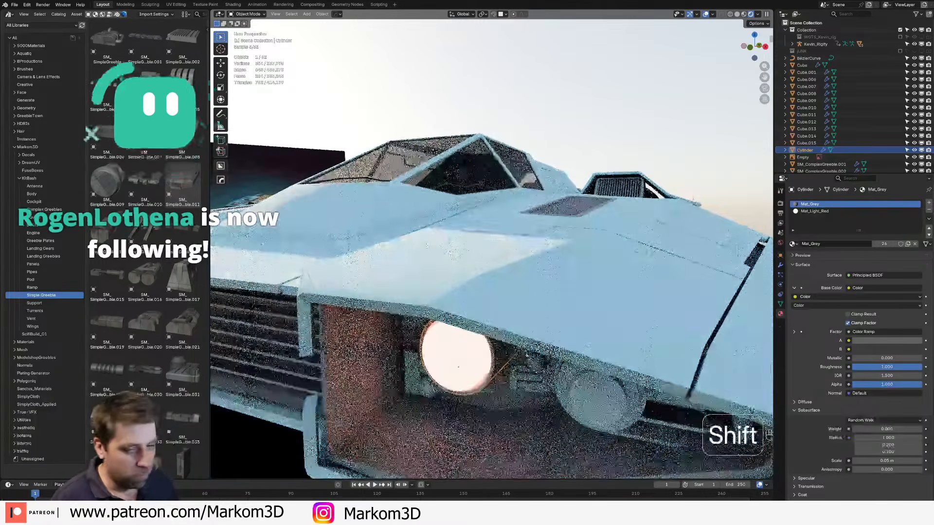
pyautogui.keyDown('shift'); pyautogui.moveTo(573, 362); pyautogui.dragTo(572, 326, button='middle'); pyautogui.keyUp('shift')
pyautogui.click(579, 340)
pyautogui.keyDown('shift'); pyautogui.click(538, 343); pyautogui.keyUp('shift')
pyautogui.keyDown('shift'); pyautogui.click(532, 321); pyautogui.keyUp('shift')
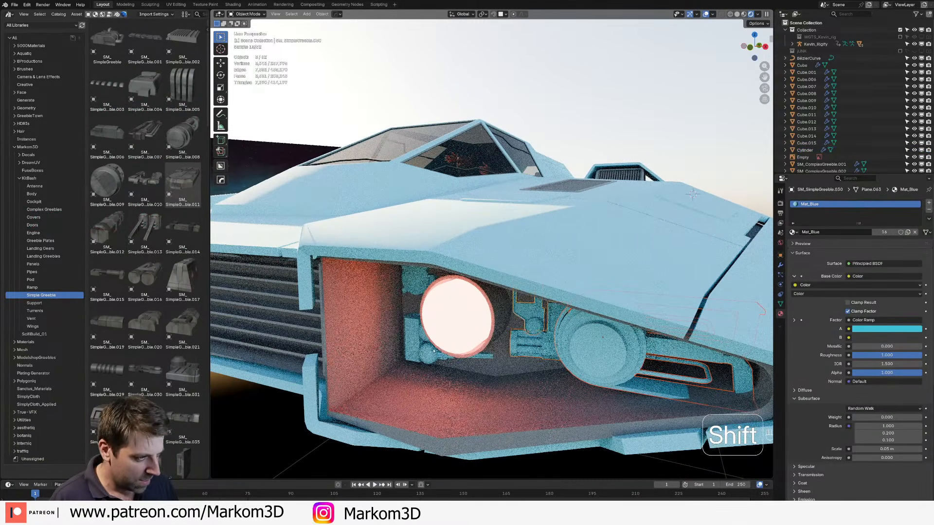
pyautogui.keyDown('shift'); pyautogui.click(419, 340); pyautogui.keyUp('shift')
pyautogui.keyDown('shift'); pyautogui.click(417, 282); pyautogui.keyUp('shift')
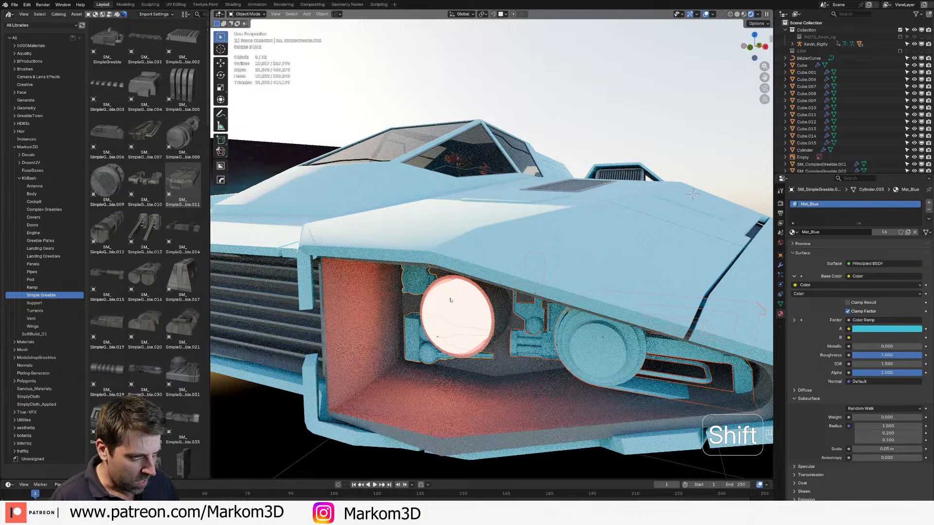
pyautogui.keyDown('shift'); pyautogui.click(589, 396); pyautogui.keyUp('shift')
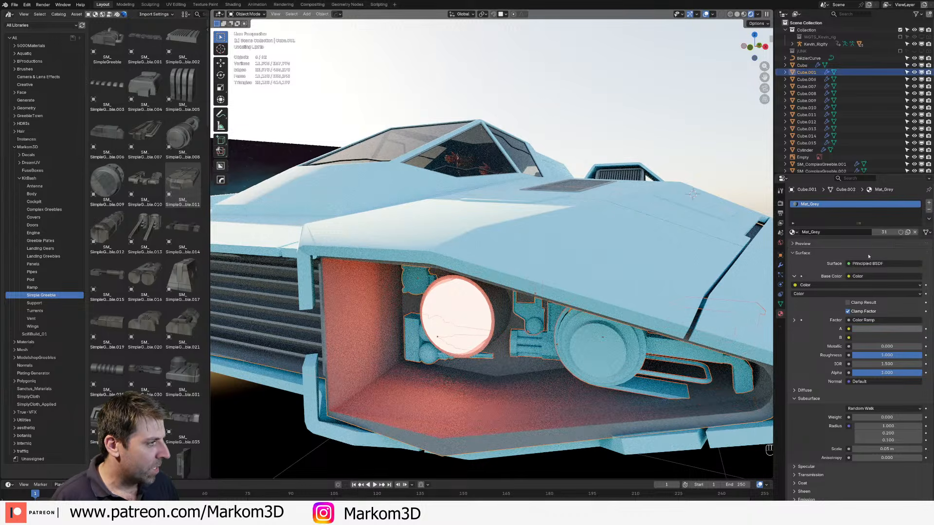
pyautogui.scroll(-8, 562, 410)
pyautogui.click(560, 411)
# Step: Save the file with the updated greeble materials
pyautogui.moveTo(522, 336); pyautogui.dragTo(532, 337, button='middle')
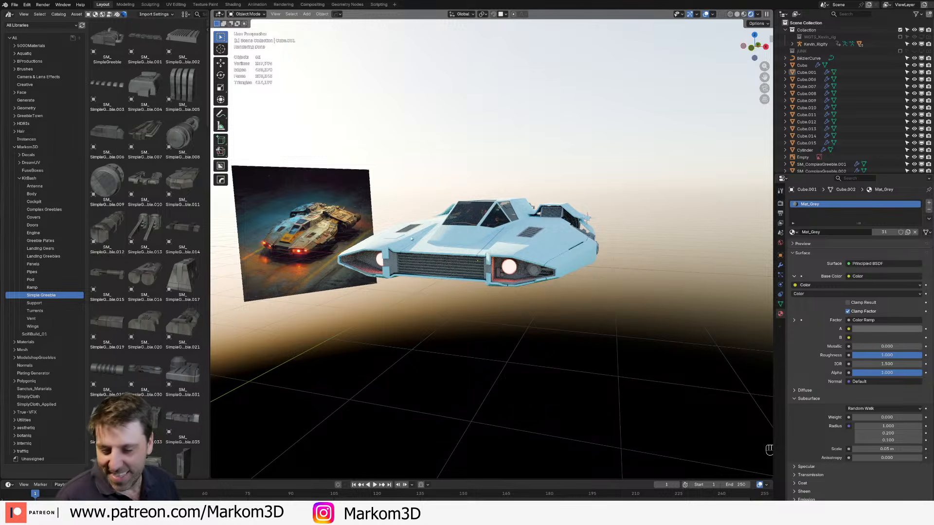
pyautogui.moveTo(582, 264); pyautogui.dragTo(506, 295, button='middle')
pyautogui.hotkey('ctrl', 's')
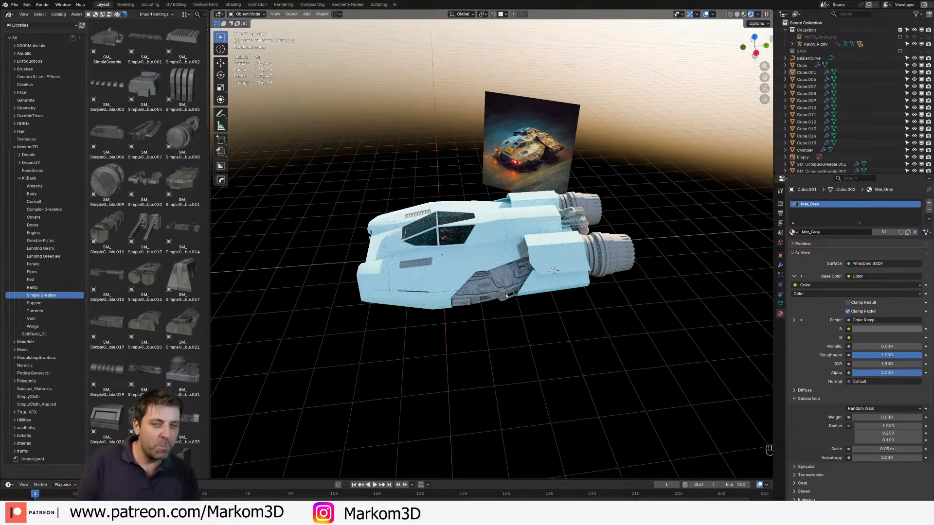
# Step: Assign Mat_Grey to the cables (BézierCurve) running over the greebled side recess in front of the rear engine
pyautogui.scroll(3, 507, 296)
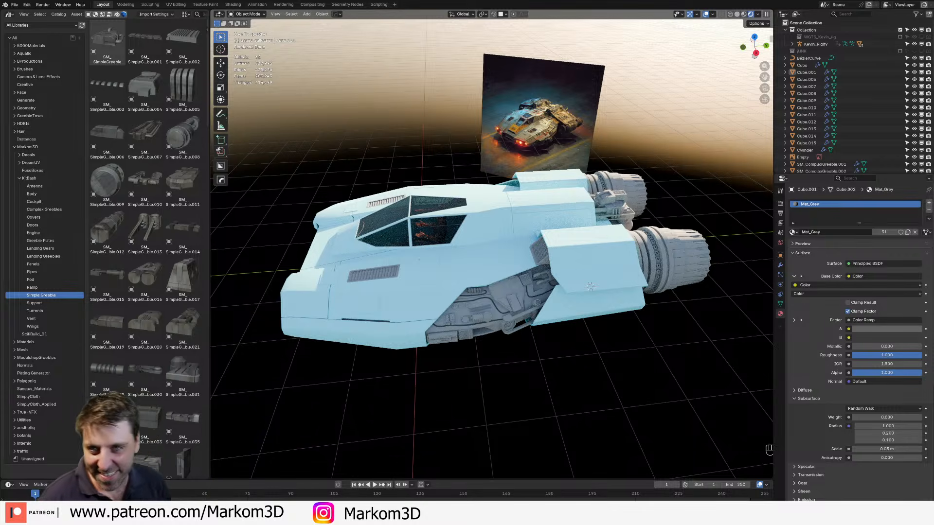
pyautogui.moveTo(500, 344); pyautogui.dragTo(527, 354, button='middle')
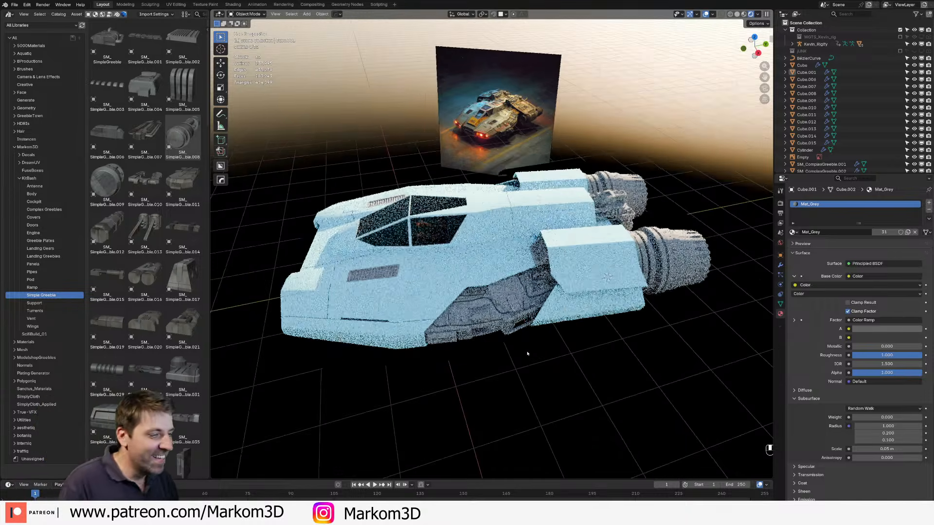
pyautogui.scroll(3, 528, 353)
pyautogui.click(557, 362)
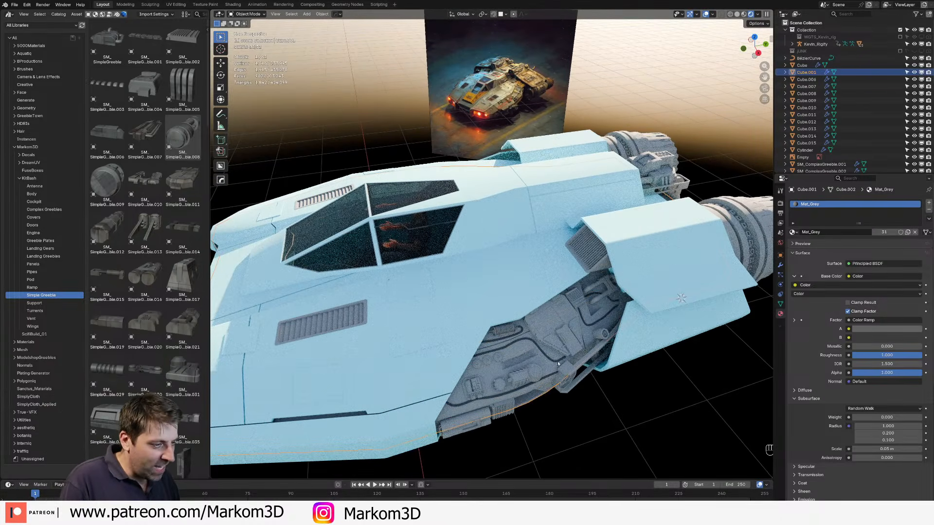
pyautogui.click(550, 360)
pyautogui.click(793, 232)
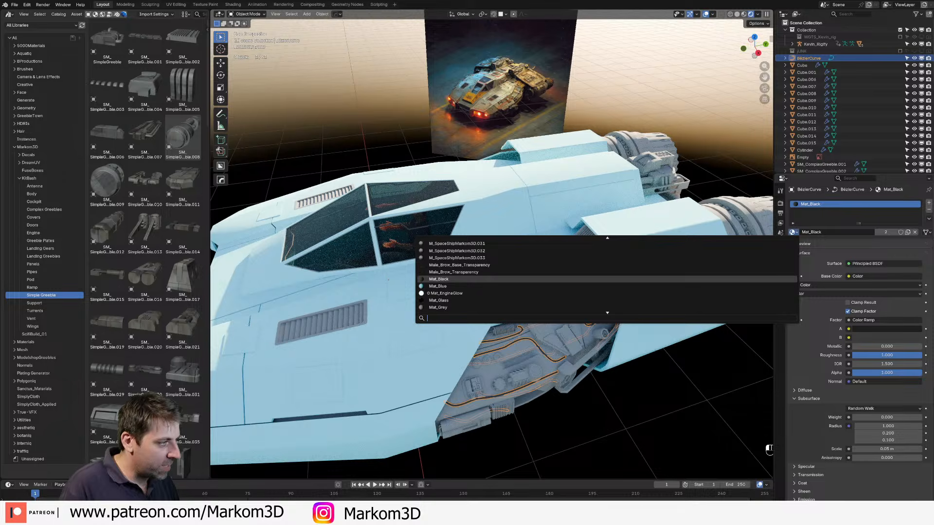
pyautogui.write('grey')
pyautogui.press('Return')
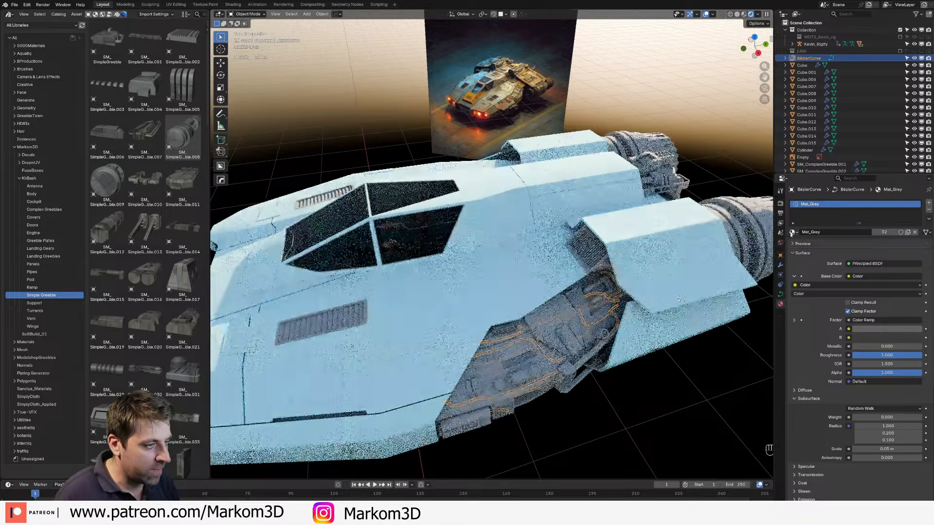
# Step: Check the grey cables and the ship's base materials from several angles, and save the file
pyautogui.scroll(-2, 560, 375)
pyautogui.scroll(-2, 559, 369)
pyautogui.moveTo(554, 358); pyautogui.dragTo(560, 336, button='middle')
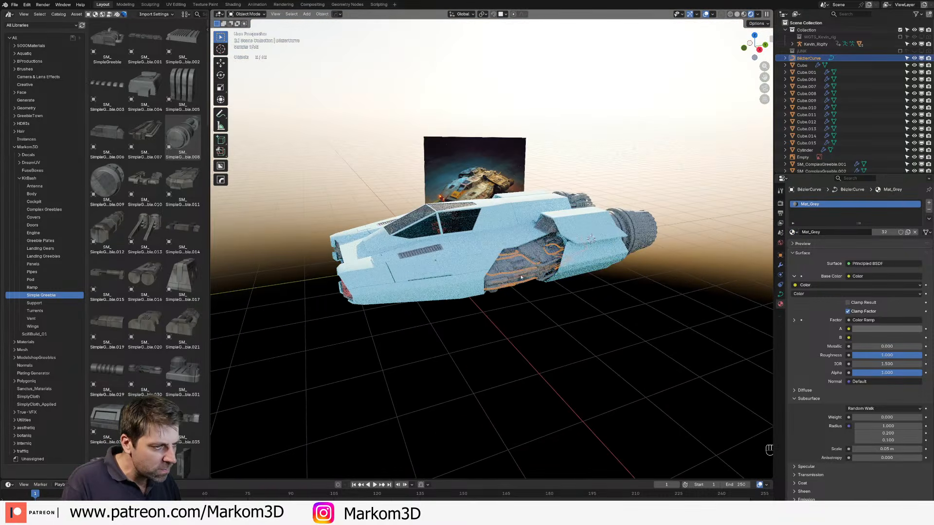
pyautogui.scroll(2, 516, 288)
pyautogui.moveTo(517, 288); pyautogui.dragTo(563, 315, button='middle')
pyautogui.hotkey('ctrl', 's')
pyautogui.scroll(-2, 606, 320)
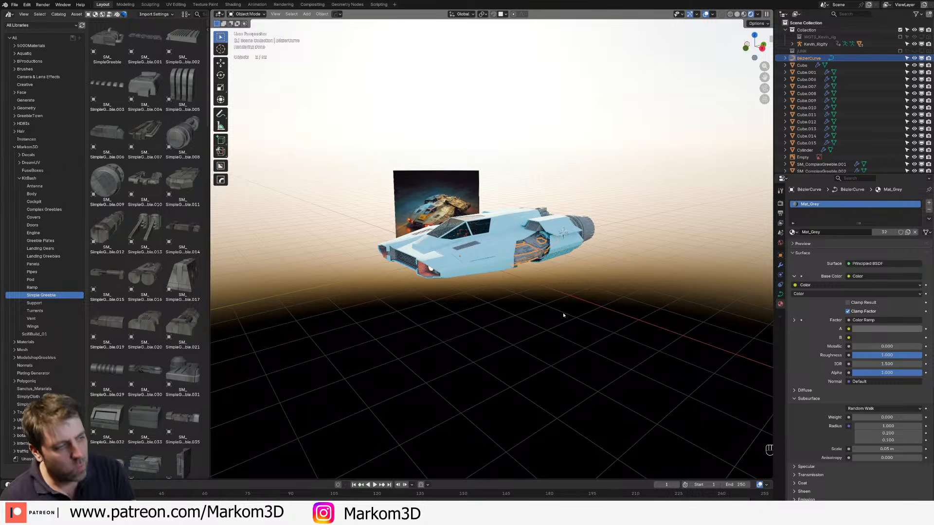
pyautogui.scroll(6, 563, 315)
pyautogui.moveTo(564, 315); pyautogui.dragTo(538, 327, button='middle')
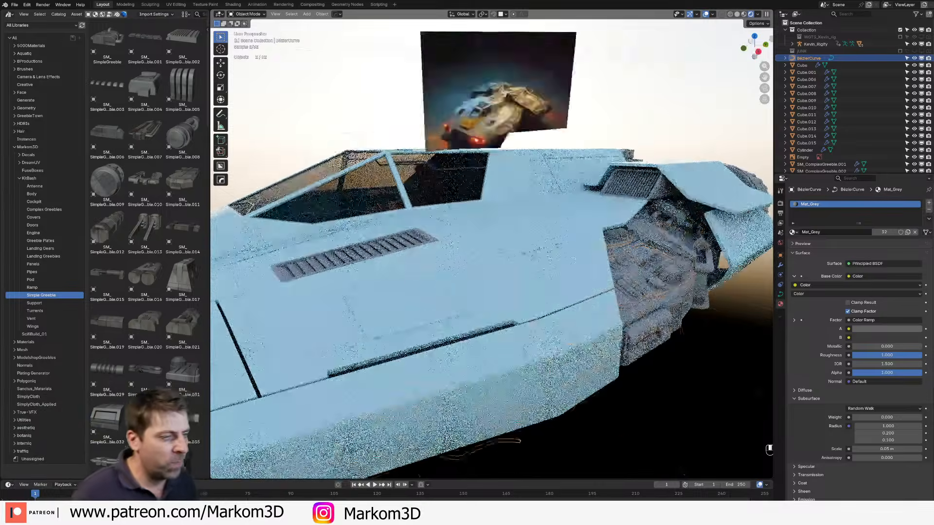
pyautogui.moveTo(486, 262); pyautogui.dragTo(454, 300, button='middle')
pyautogui.hotkey('ctrl', 's')
# Step: Insert the FWD arrow decal from the Aircraft decal library onto the hull (Cube.006) and move it just below the cockpit side window
pyautogui.click(454, 300)
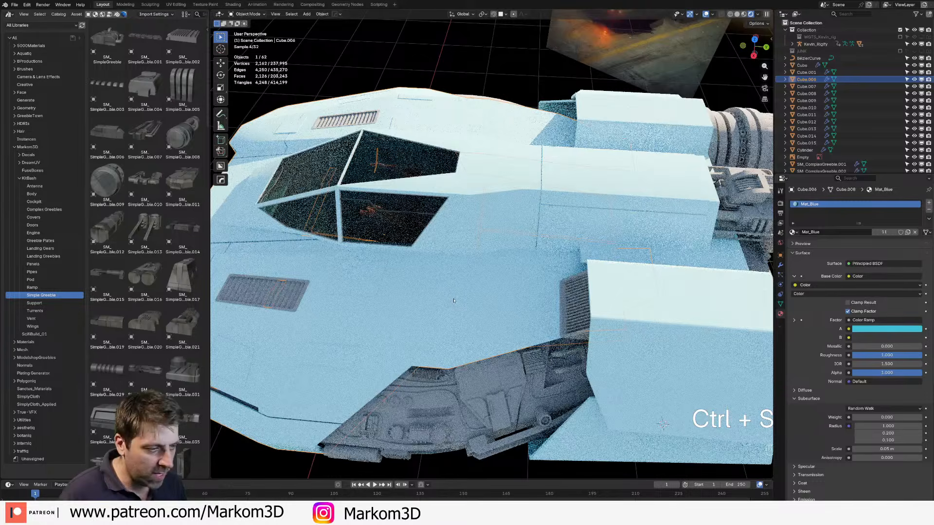
pyautogui.press('d')
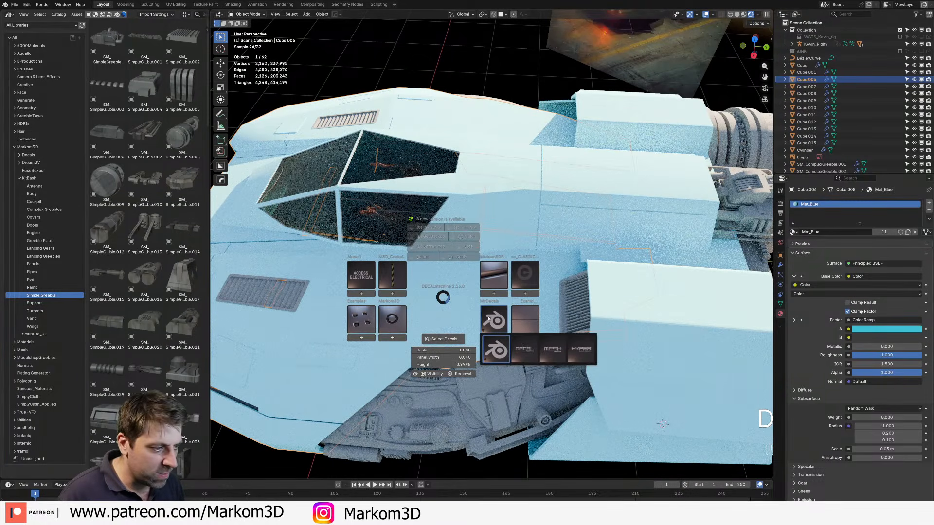
pyautogui.click(524, 321)
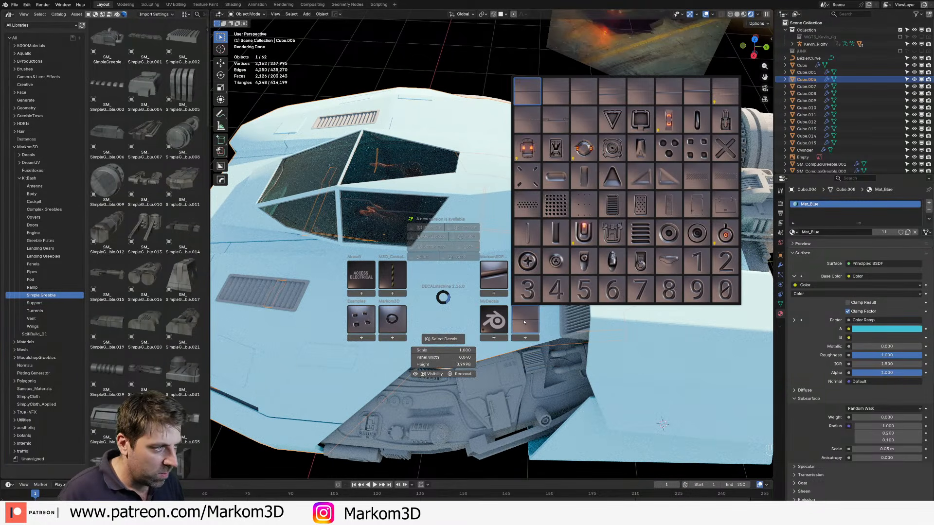
pyautogui.click(368, 279)
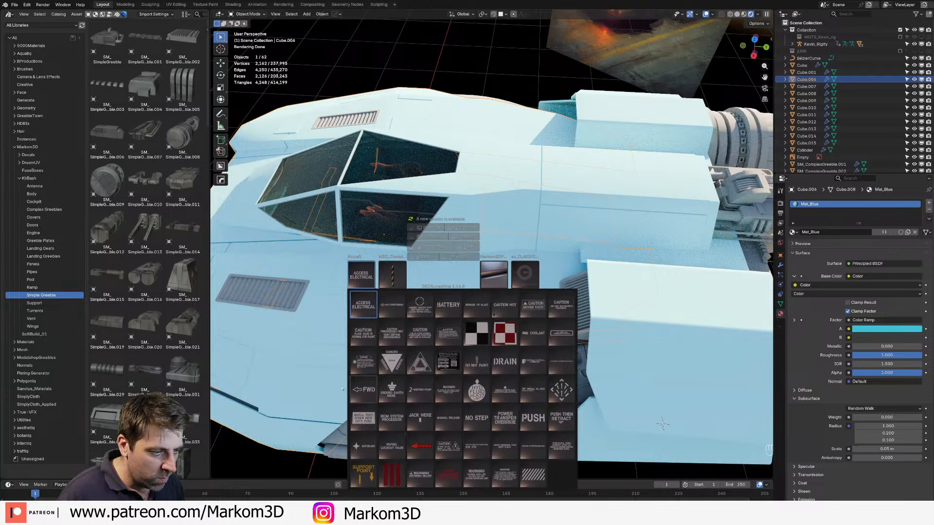
pyautogui.click(372, 387)
pyautogui.press('g')
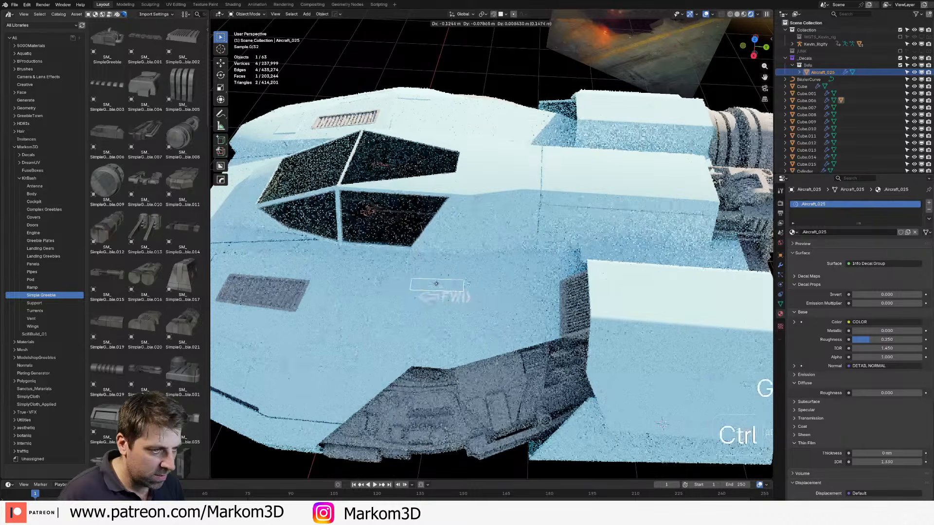
pyautogui.click(423, 278)
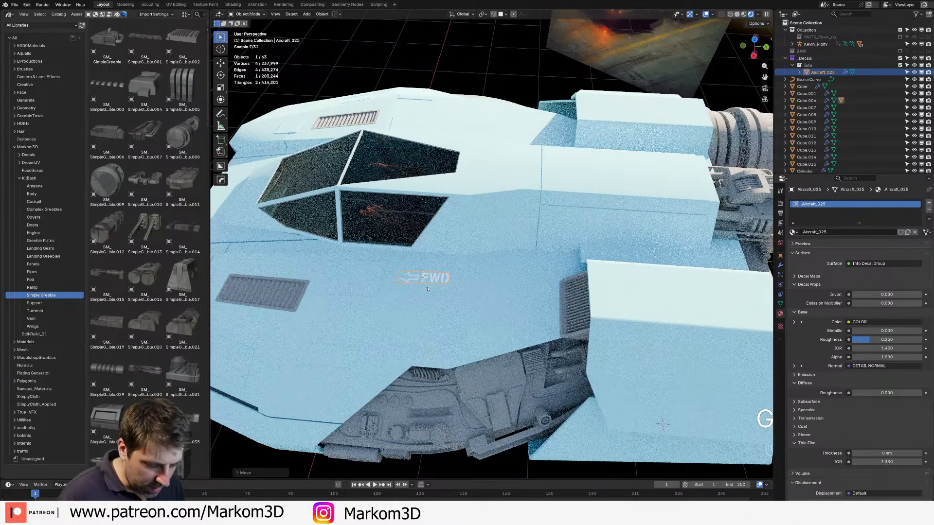
# Step: Project the FWD decal onto the hull surface and deselect everything
pyautogui.press('d')
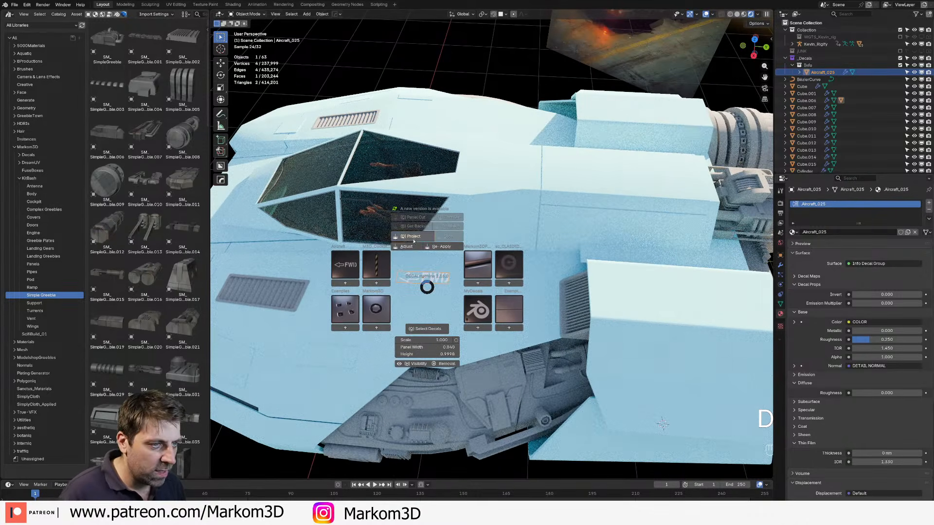
pyautogui.click(426, 364)
pyautogui.scroll(-5, 426, 364)
pyautogui.hotkey('alt', 'a')
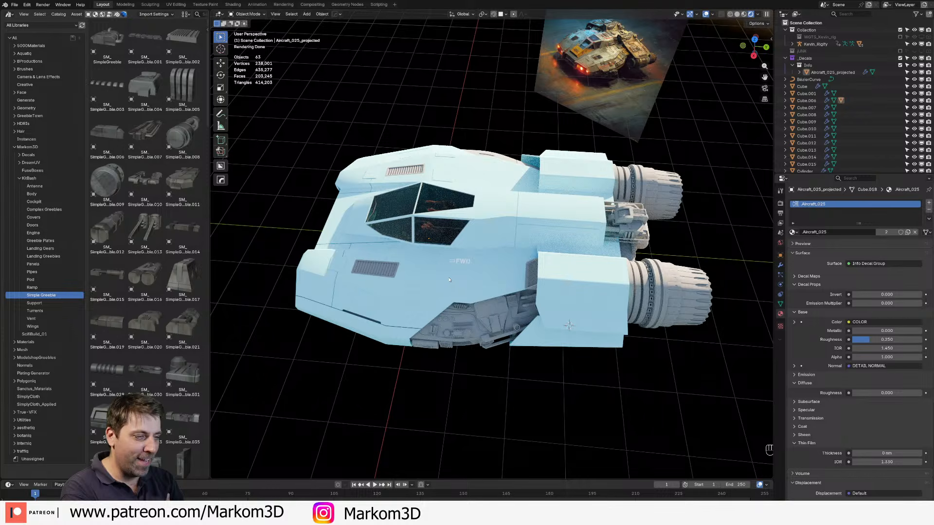
# Step: Delete the projected FWD decal from the hull below the cockpit
pyautogui.scroll(3, 449, 280)
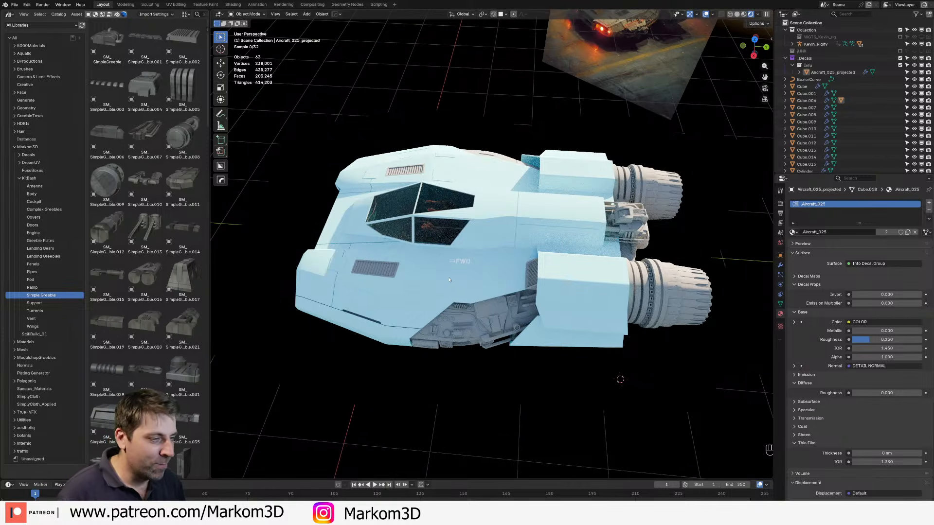
pyautogui.click(442, 274)
pyautogui.scroll(2, 458, 312)
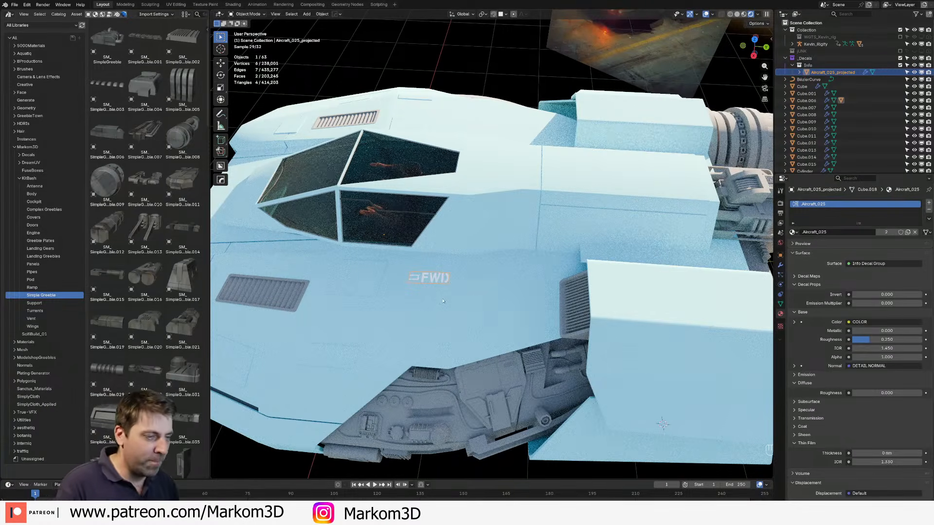
pyautogui.moveTo(458, 312); pyautogui.dragTo(427, 280, button='middle')
pyautogui.rightClick(427, 279)
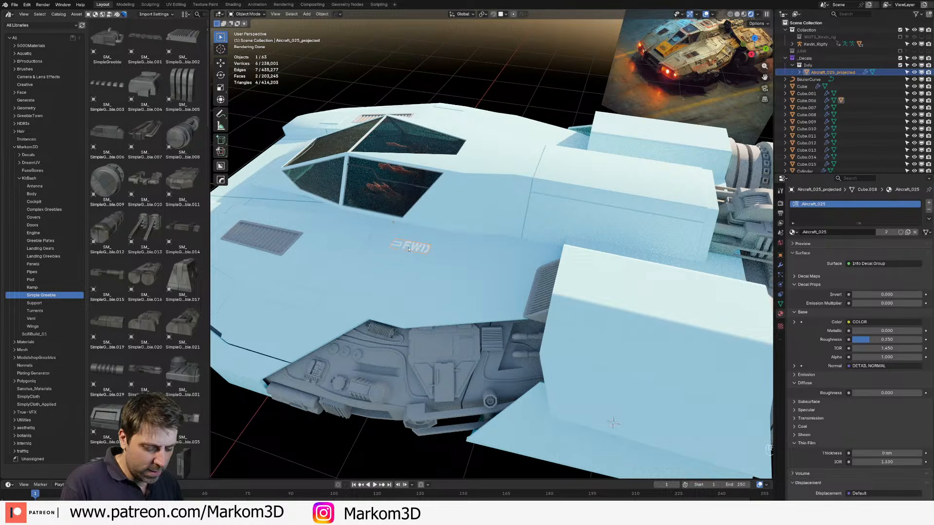
pyautogui.press('Delete')
# Step: Save the file and check the ship's overall look from the front beside the reference image
pyautogui.hotkey('ctrl', 's')
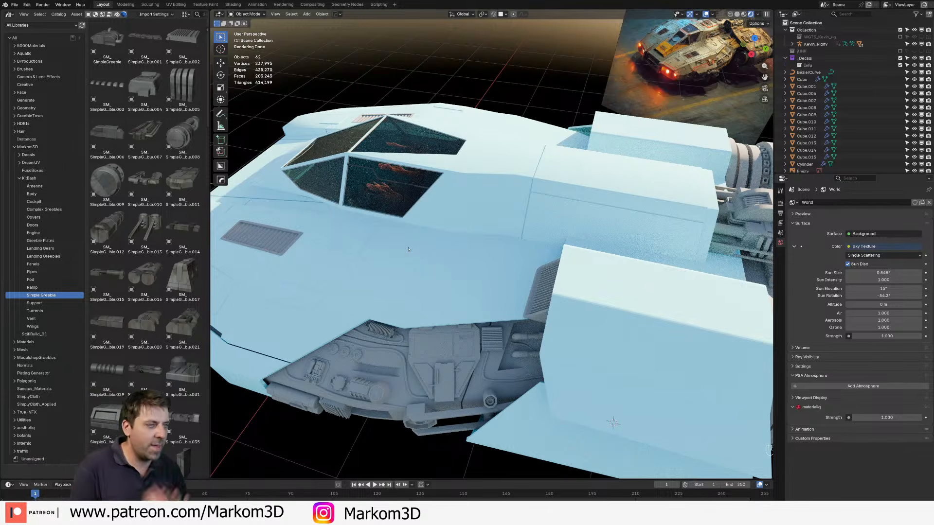
pyautogui.hotkey('ctrl', 's')
pyautogui.scroll(-3, 413, 263)
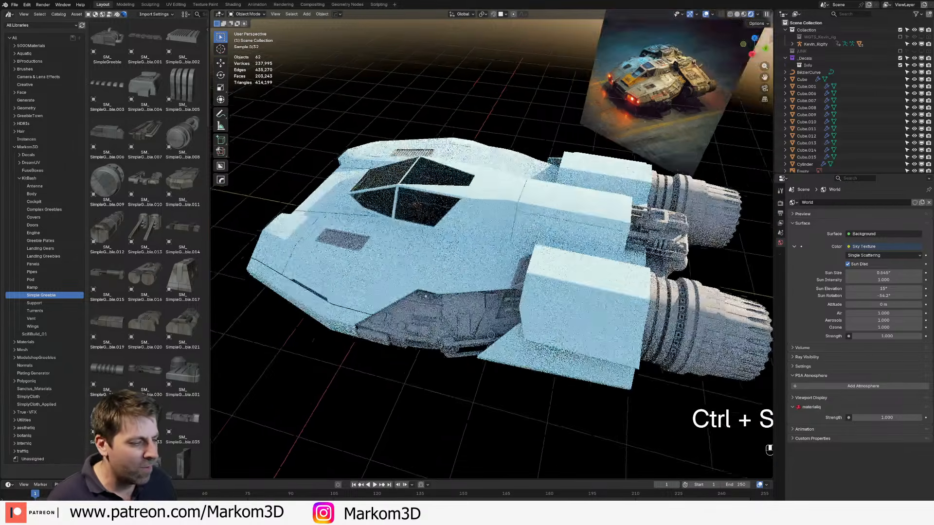
pyautogui.moveTo(430, 367); pyautogui.dragTo(546, 315, button='middle')
pyautogui.scroll(2, 510, 331)
pyautogui.scroll(-4, 497, 314)
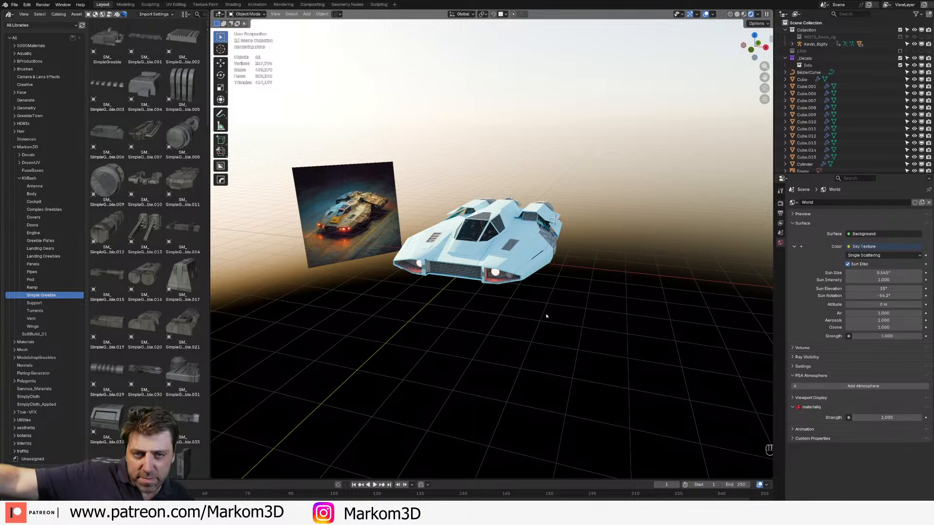
pyautogui.scroll(5, 546, 316)
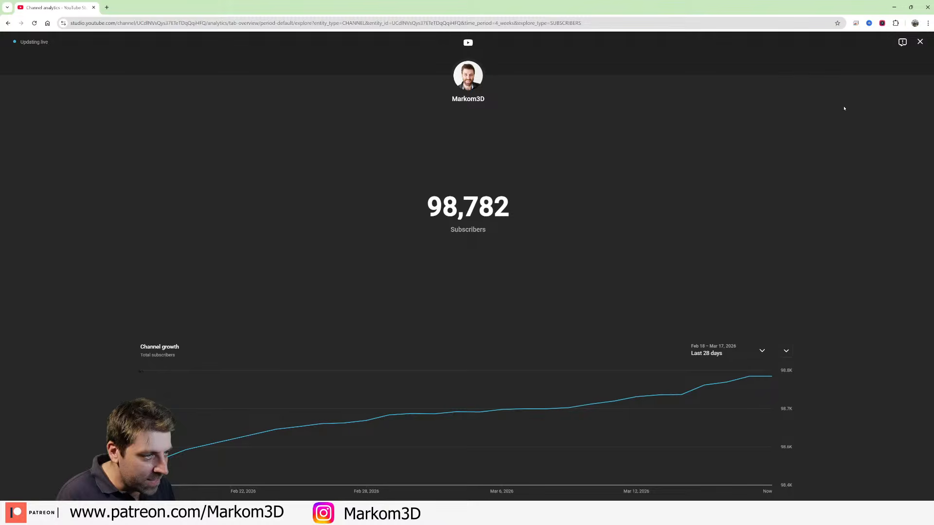
# Step: Browse the Lamborghini Diablo image results and, back in Blender, examine the ship's wedge-shaped front from several angles
pyautogui.click(893, 7)
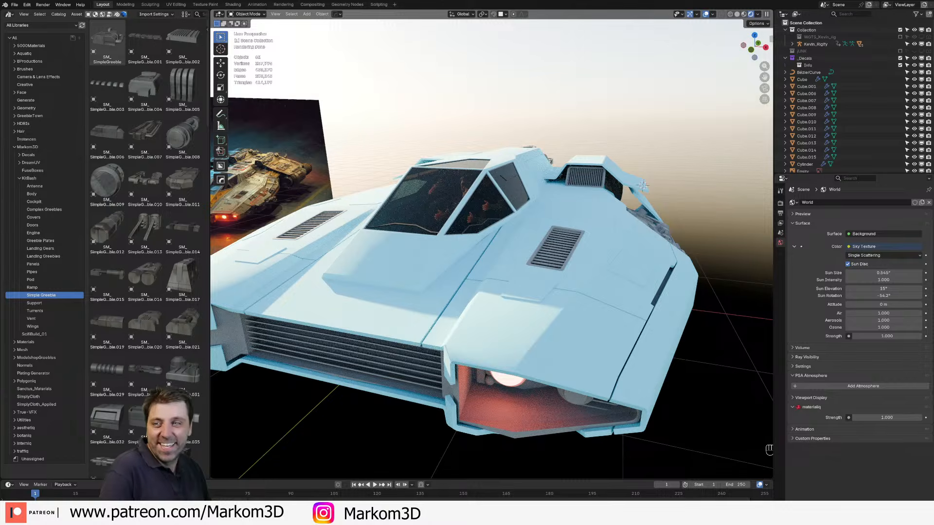
pyautogui.scroll(-3, 614, 423)
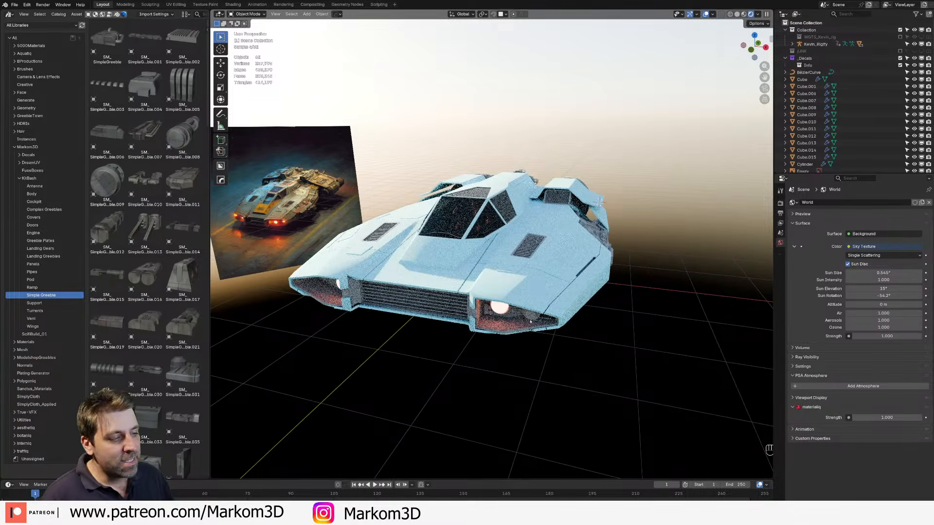
pyautogui.scroll(-4, 530, 321)
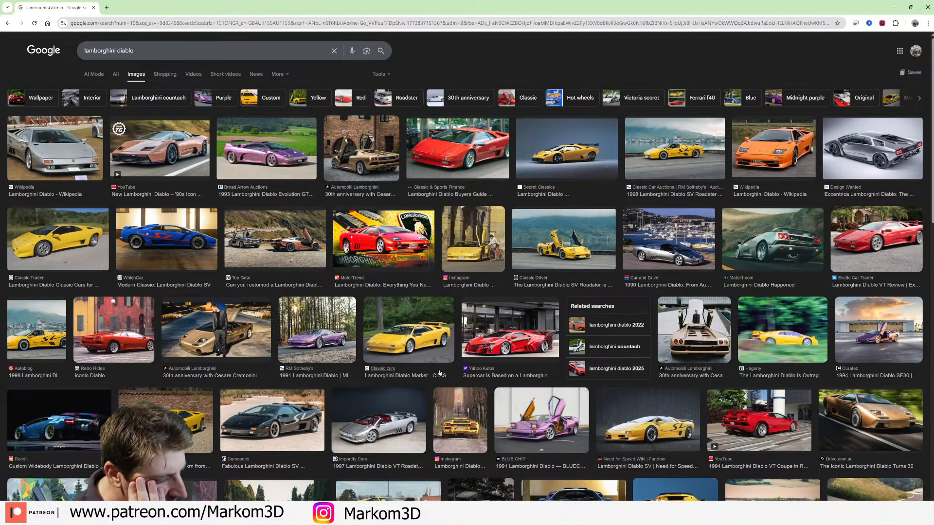
pyautogui.scroll(-3, 439, 373)
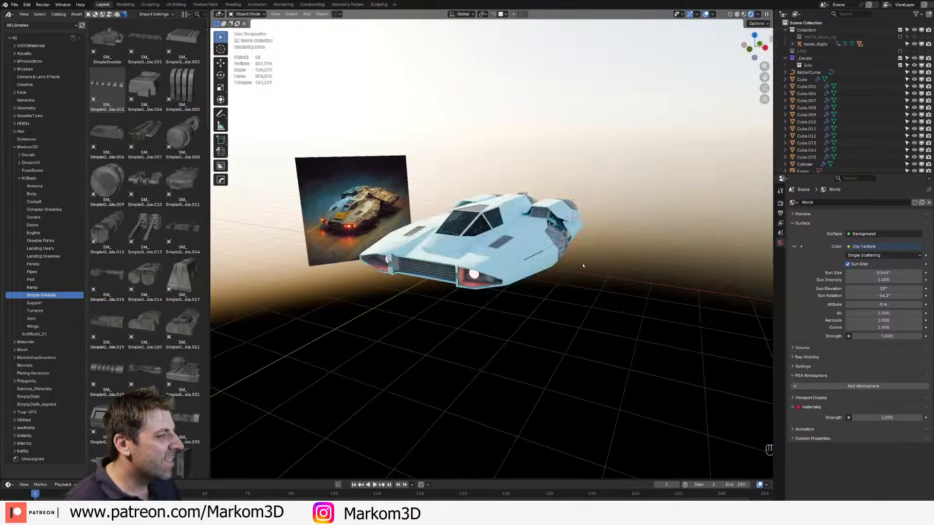
pyautogui.moveTo(506, 285)
pyautogui.mouseDown(button='middle')
pyautogui.moveTo(525, 292)
pyautogui.moveTo(511, 283)
pyautogui.mouseUp(button='middle')
pyautogui.scroll(6, 522, 285)
pyautogui.scroll(-6, 521, 284)
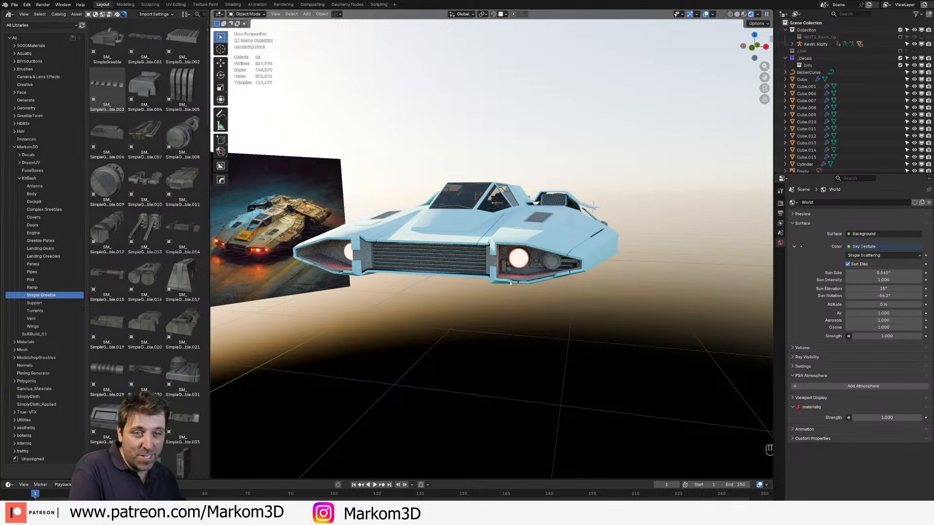
pyautogui.moveTo(510, 283); pyautogui.dragTo(473, 302, button='middle')
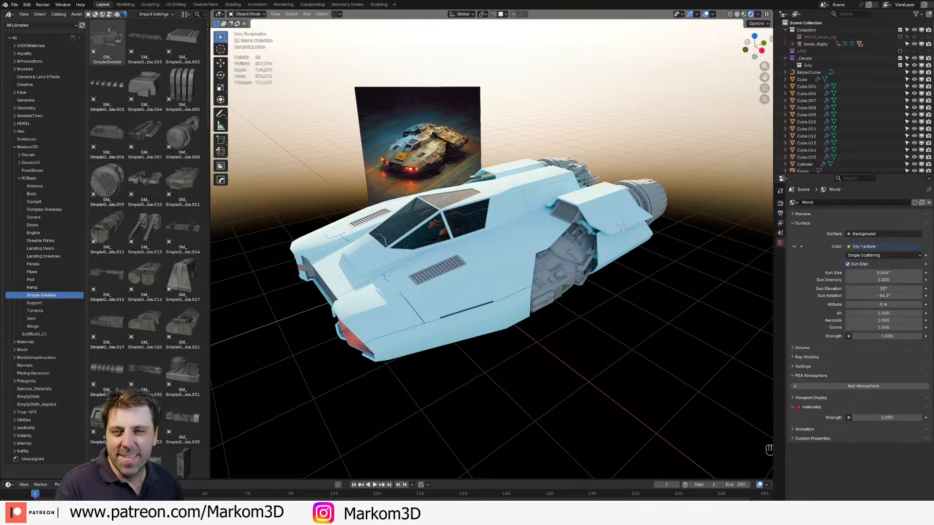
# Step: Switch to the browser, search Google Images for "Avro Aircar", and return to Blender
pyautogui.hotkey('alt', 'Tab')
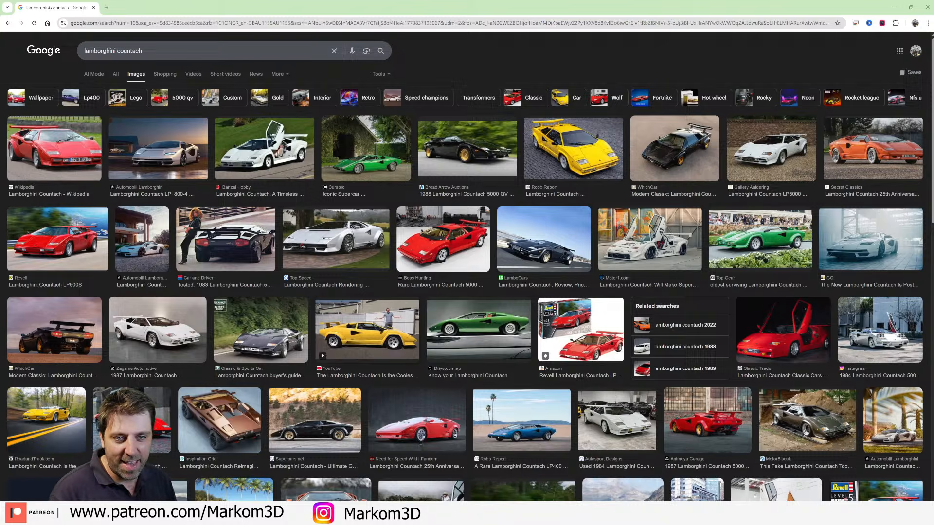
pyautogui.click(128, 48)
pyautogui.write('Avro Aircar')
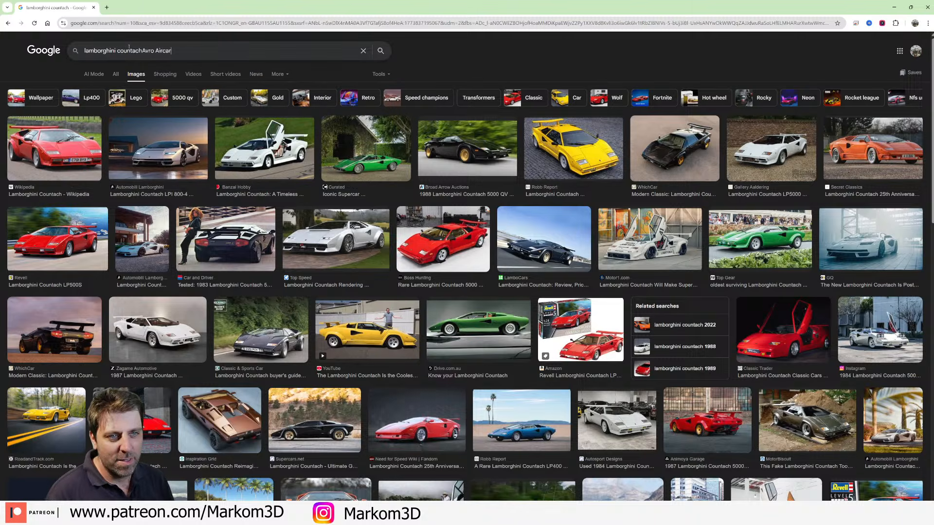
pyautogui.hotkey('ctrl', 'a')
pyautogui.write('Avro Aircar')
pyautogui.press('Return')
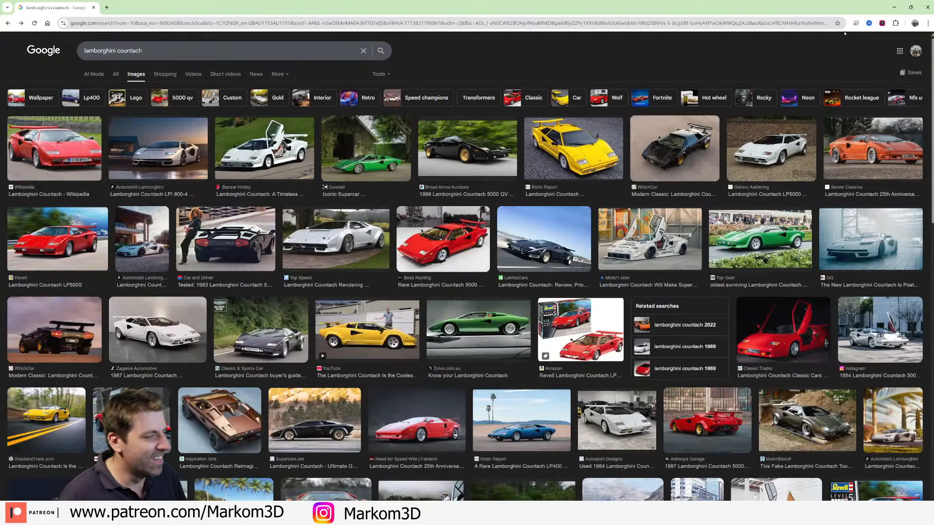
pyautogui.click(894, 7)
# Step: Copy Mat_Grey from the rear engine (SM_Engine.030) to the blue greebles on the underside between the two engines, and deselect everything
pyautogui.moveTo(595, 265); pyautogui.dragTo(599, 274, button='middle')
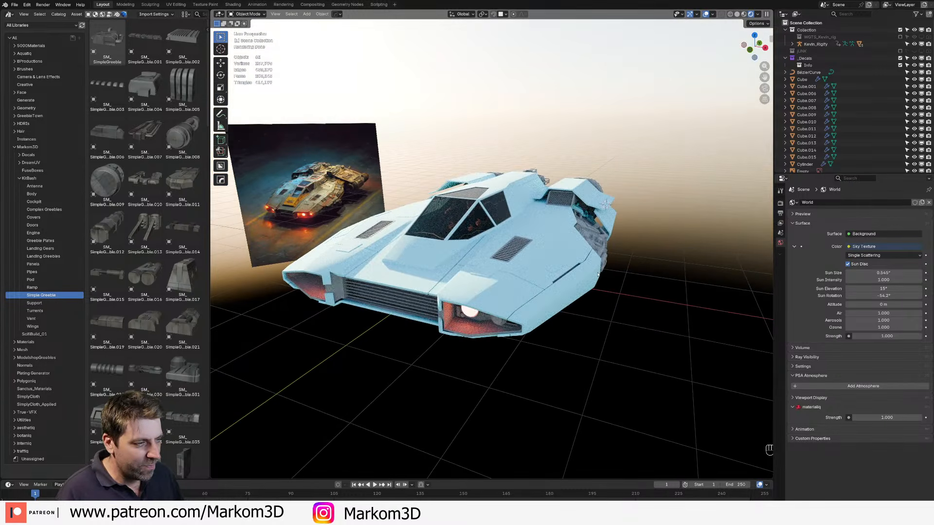
pyautogui.moveTo(598, 275); pyautogui.dragTo(553, 221, button='middle')
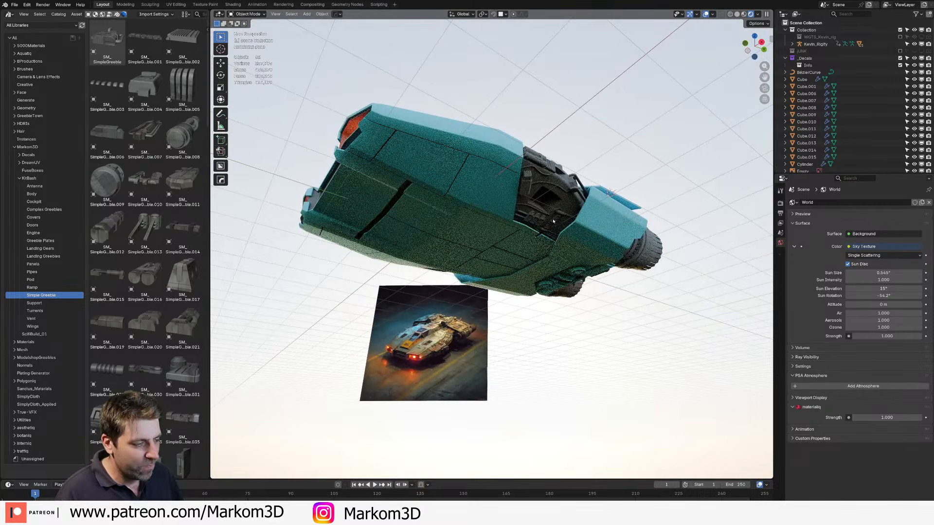
pyautogui.moveTo(569, 253); pyautogui.dragTo(423, 273, button='middle')
pyautogui.scroll(3, 491, 231)
pyautogui.click(499, 194)
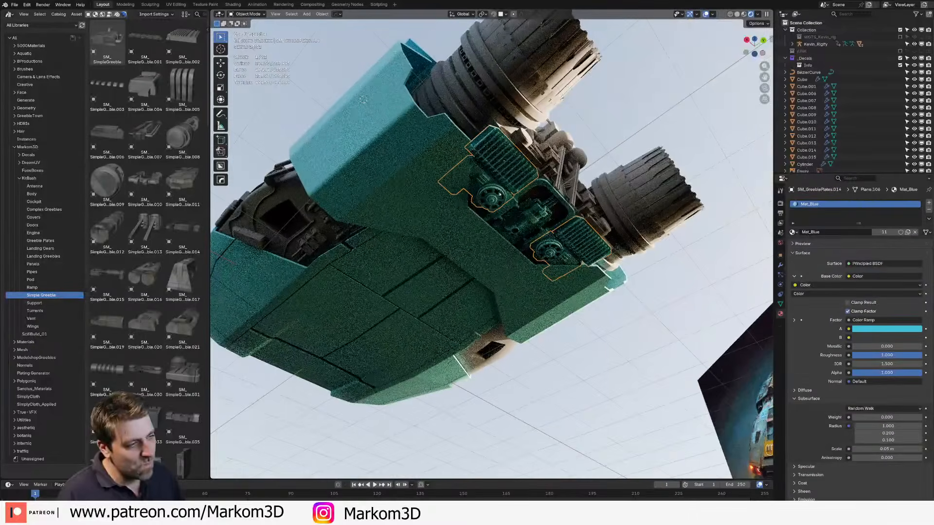
pyautogui.keyDown('shift'); pyautogui.click(538, 214); pyautogui.keyUp('shift')
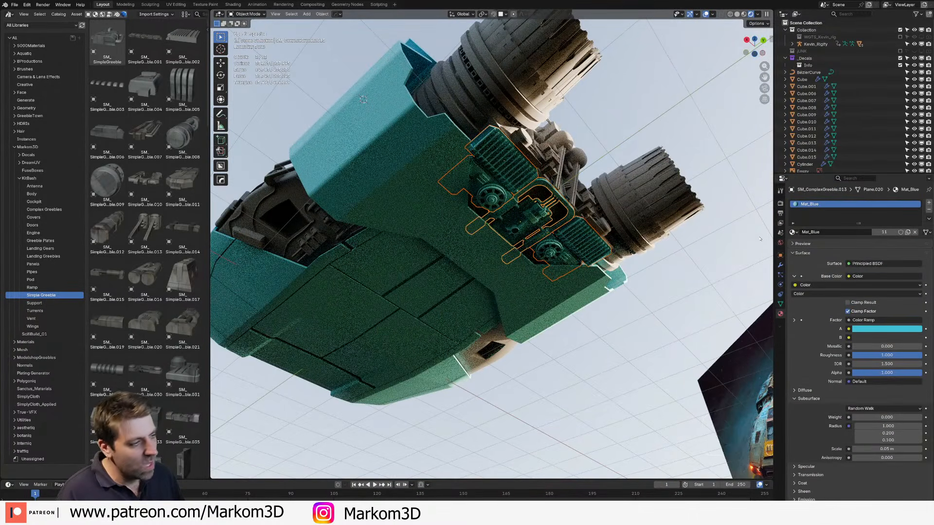
pyautogui.keyDown('shift'); pyautogui.click(625, 210); pyautogui.keyUp('shift')
pyautogui.click(928, 219)
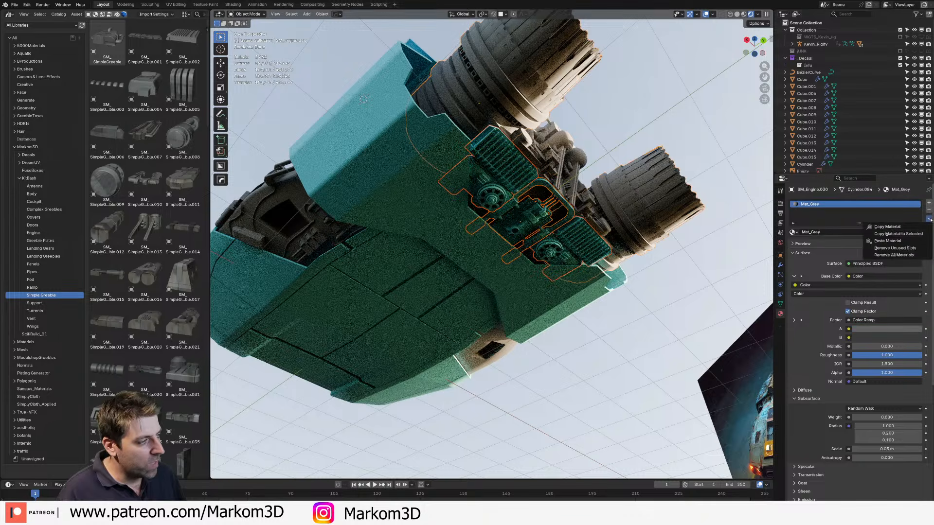
pyautogui.click(904, 234)
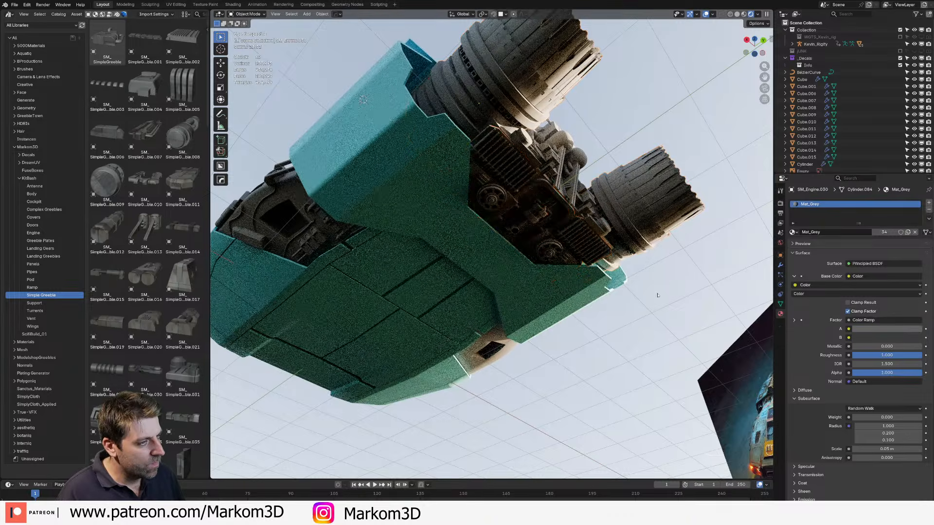
# Step: Copy Mat_Grey from the pipe greeble SM_SimpleGreeble.036 to the two blue greebles under the side engine housing, and deselect everything
pyautogui.moveTo(627, 311); pyautogui.dragTo(576, 328, button='middle')
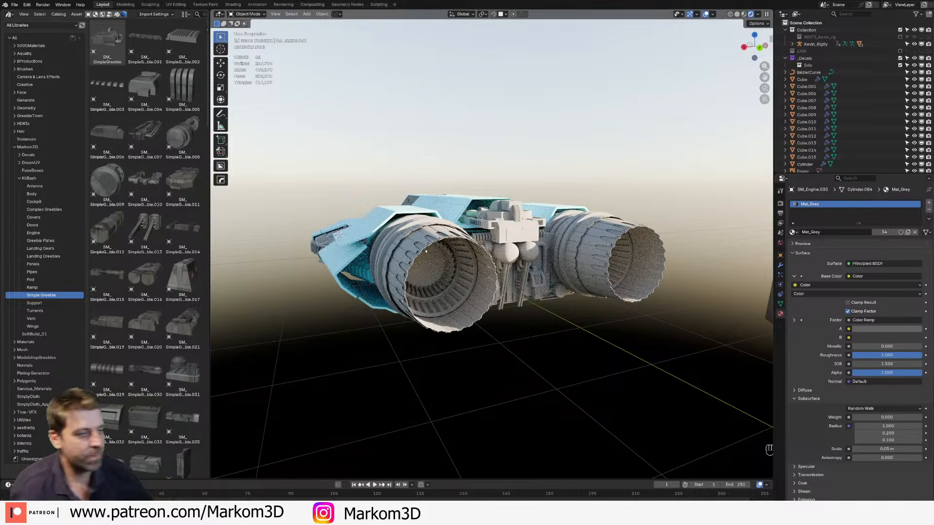
pyautogui.moveTo(383, 243); pyautogui.dragTo(414, 252, button='middle')
pyautogui.scroll(3, 409, 255)
pyautogui.click(353, 327)
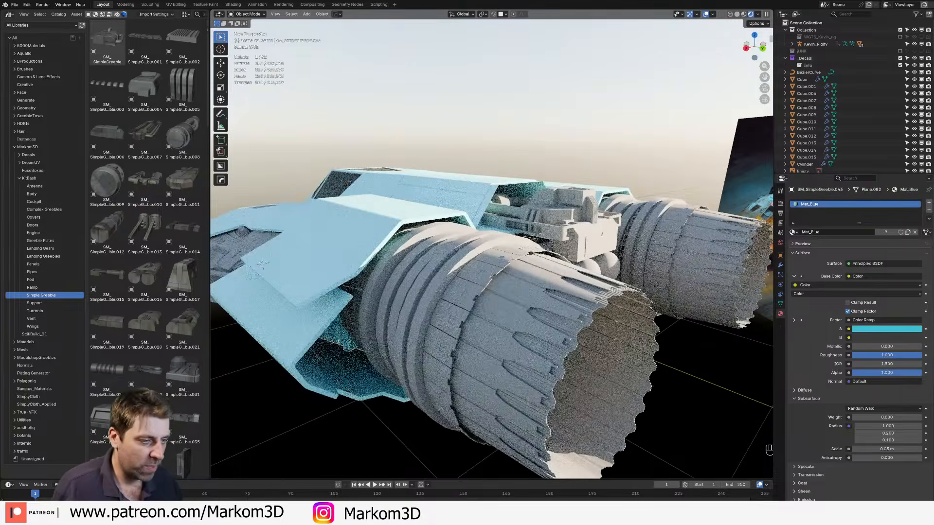
pyautogui.moveTo(356, 329); pyautogui.dragTo(389, 321, button='middle')
pyautogui.keyDown('shift'); pyautogui.click(389, 322); pyautogui.keyUp('shift')
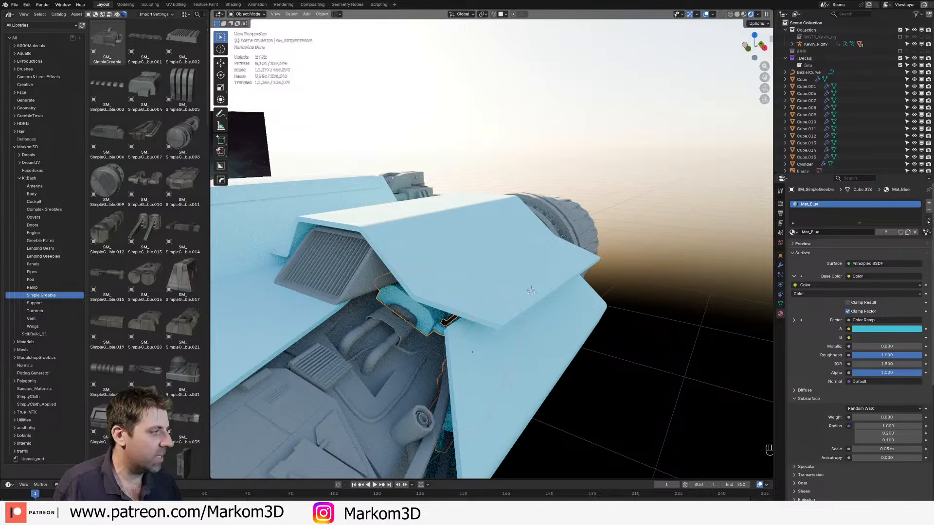
pyautogui.keyDown('shift'); pyautogui.click(355, 371); pyautogui.keyUp('shift')
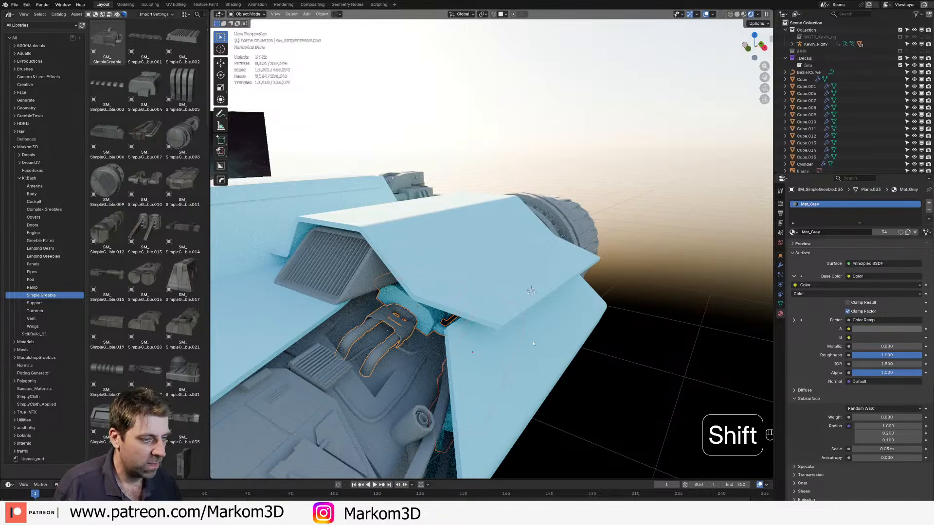
pyautogui.click(929, 219)
pyautogui.click(914, 237)
pyautogui.click(621, 366)
pyautogui.scroll(-6, 625, 362)
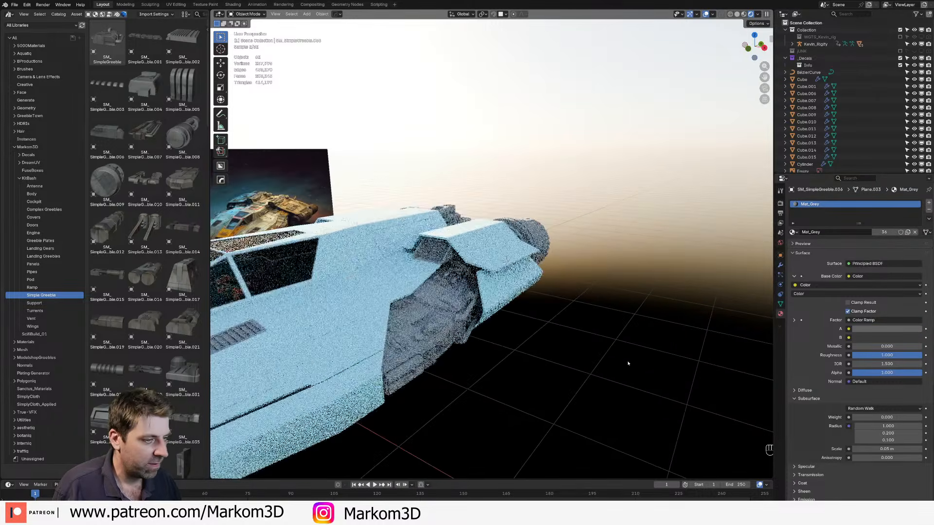
# Step: Assign Mat_Grey to the raised side panels on the upper hull (Cube.013)
pyautogui.moveTo(626, 361); pyautogui.dragTo(597, 354, button='middle')
pyautogui.scroll(-1, 596, 354)
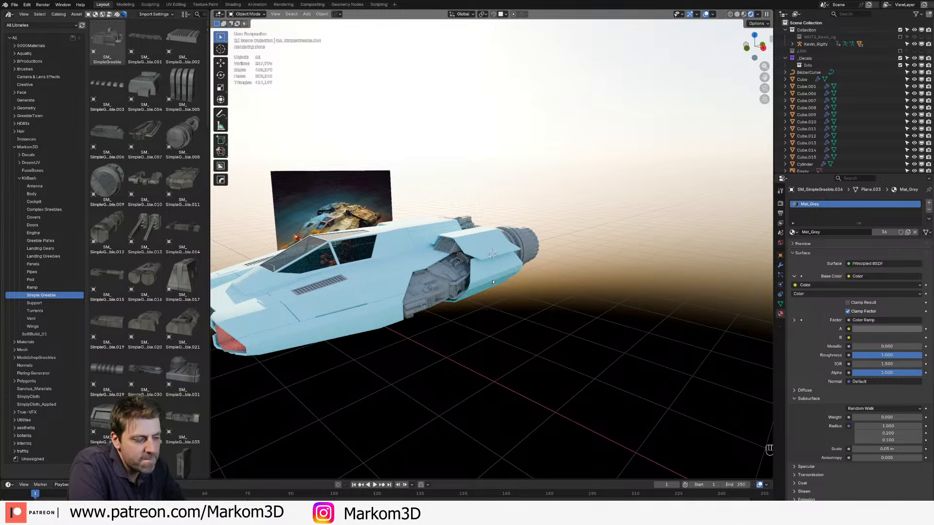
pyautogui.moveTo(492, 281); pyautogui.dragTo(593, 281, button='middle')
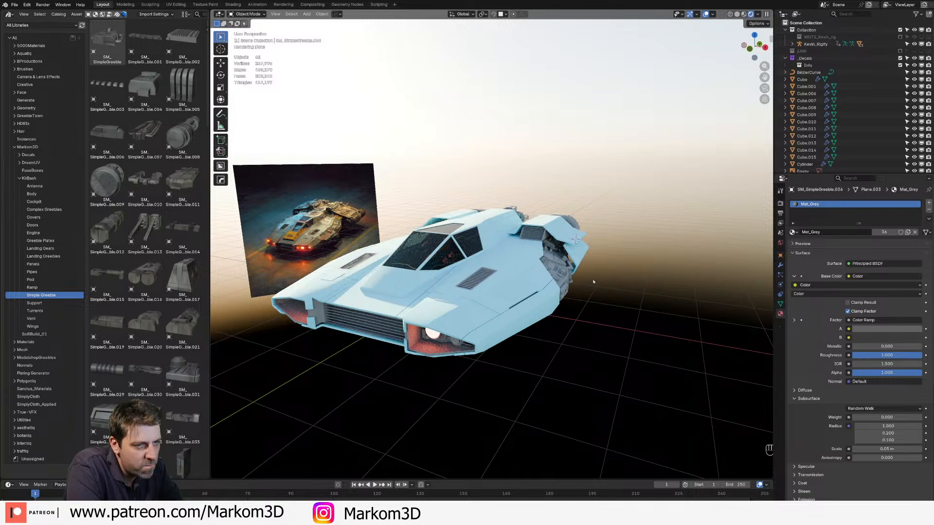
pyautogui.click(505, 294)
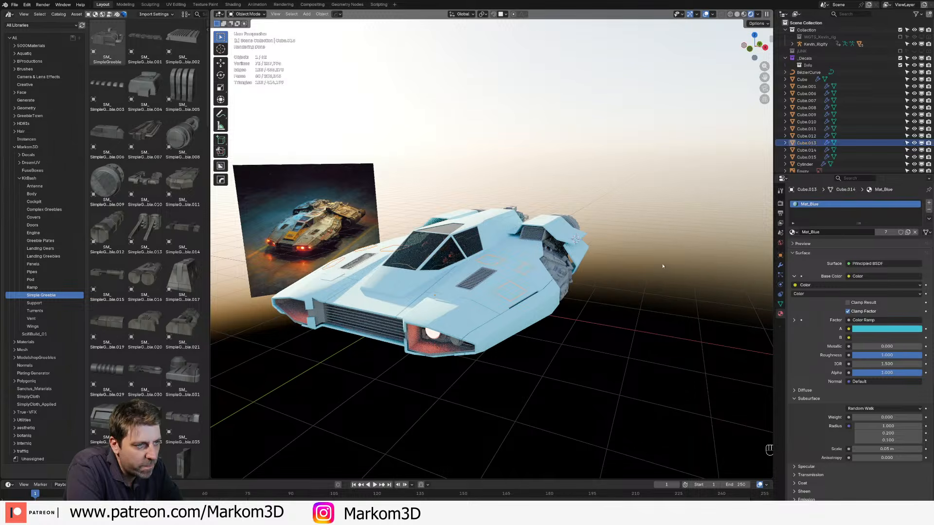
pyautogui.click(793, 232)
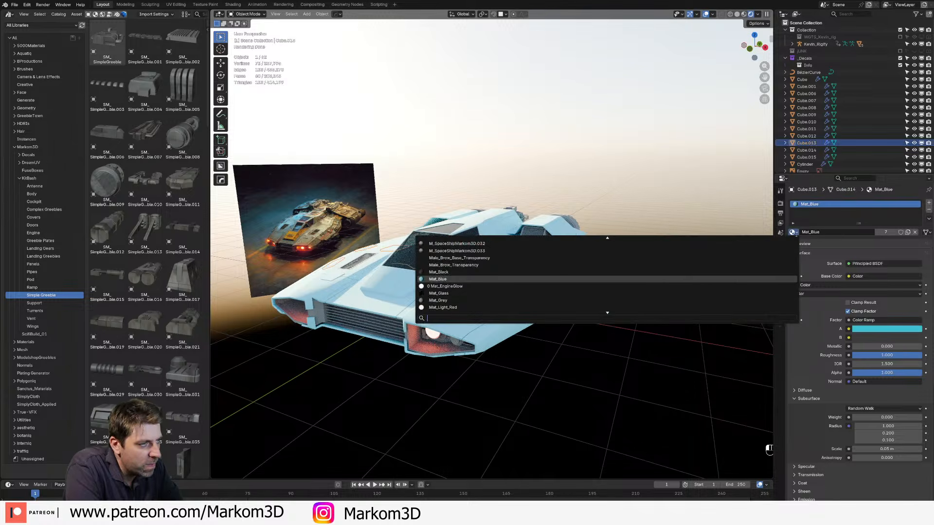
pyautogui.click(674, 300)
# Step: Join the front hull panel Cube.014 into Cube.013 and remove the extra Mat_Blue slot from the joined object
pyautogui.click(451, 302)
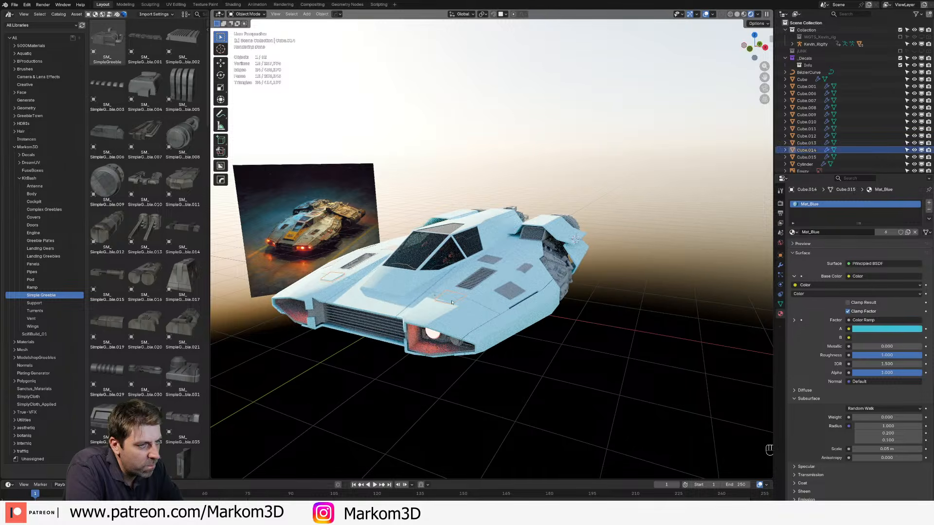
pyautogui.press('shift')
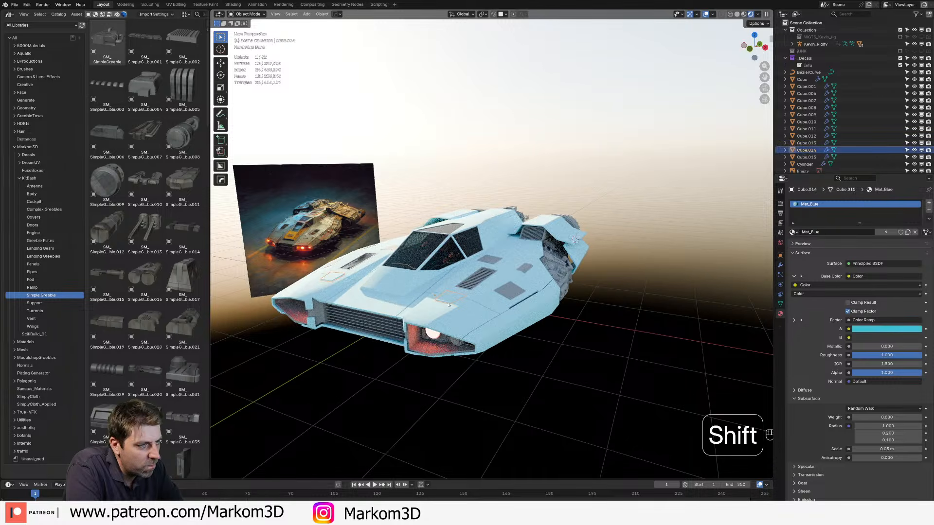
pyautogui.keyDown('shift'); pyautogui.click(510, 291); pyautogui.keyUp('shift')
pyautogui.hotkey('ctrl', 'j')
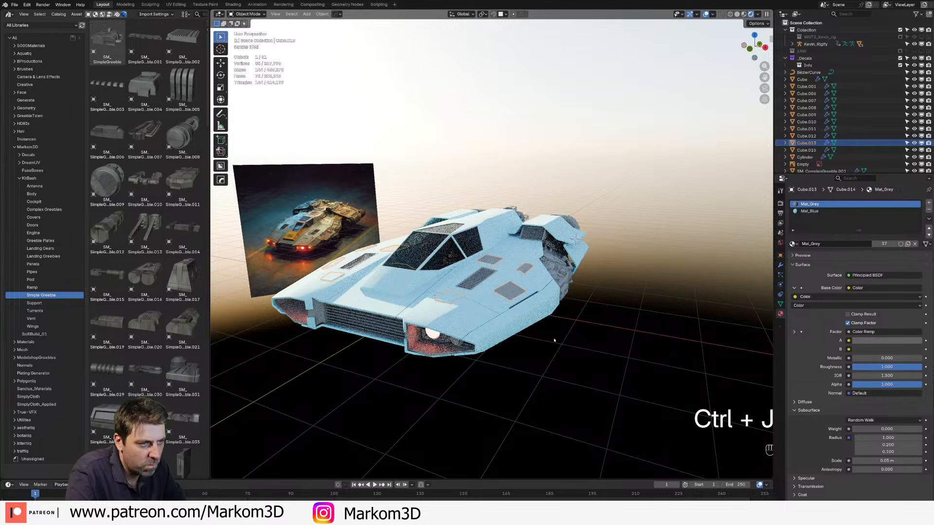
pyautogui.click(909, 211)
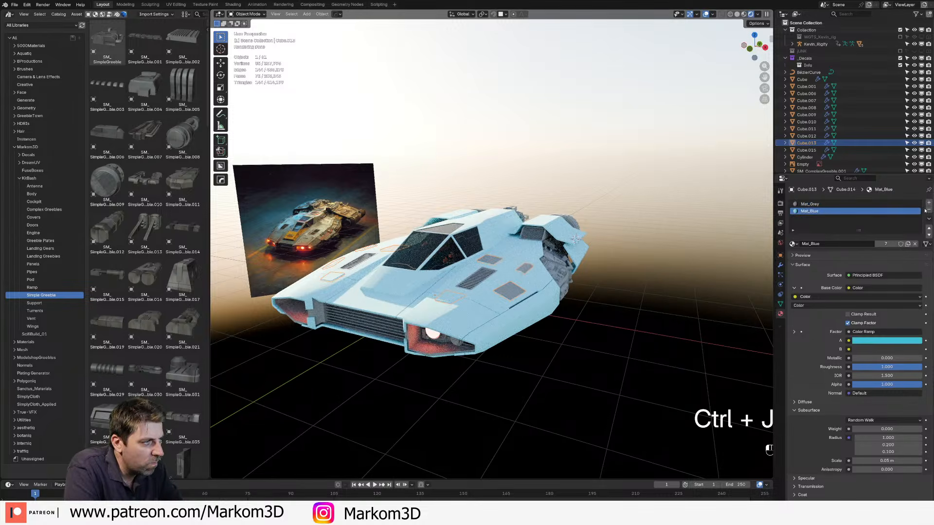
pyautogui.click(927, 210)
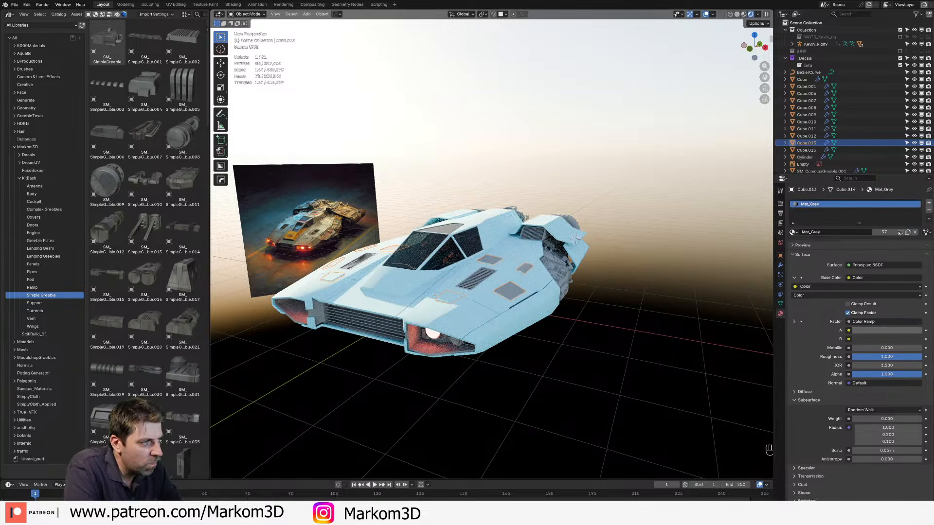
# Step: Assign Mat_Blue to the joined upper-hull panels (Cube.013) and deselect everything
pyautogui.click(512, 292)
pyautogui.click(793, 233)
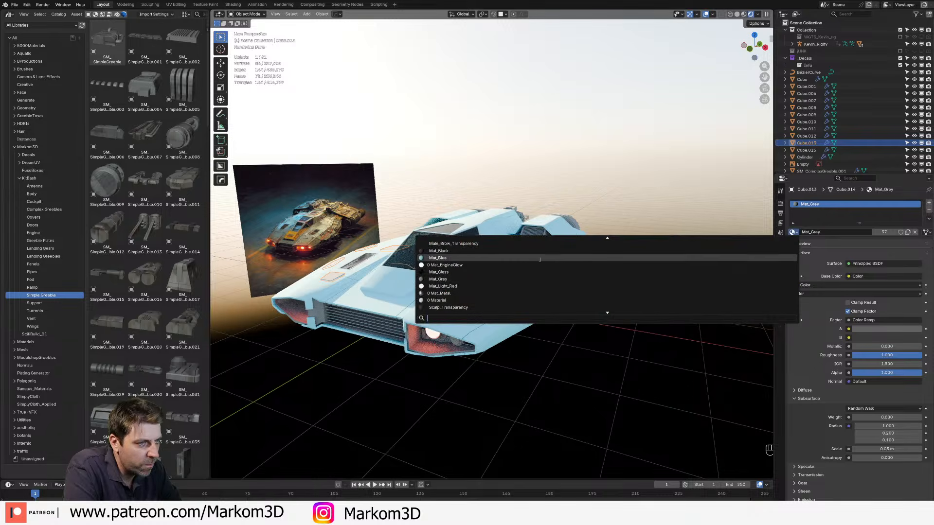
pyautogui.click(606, 267)
pyautogui.click(611, 330)
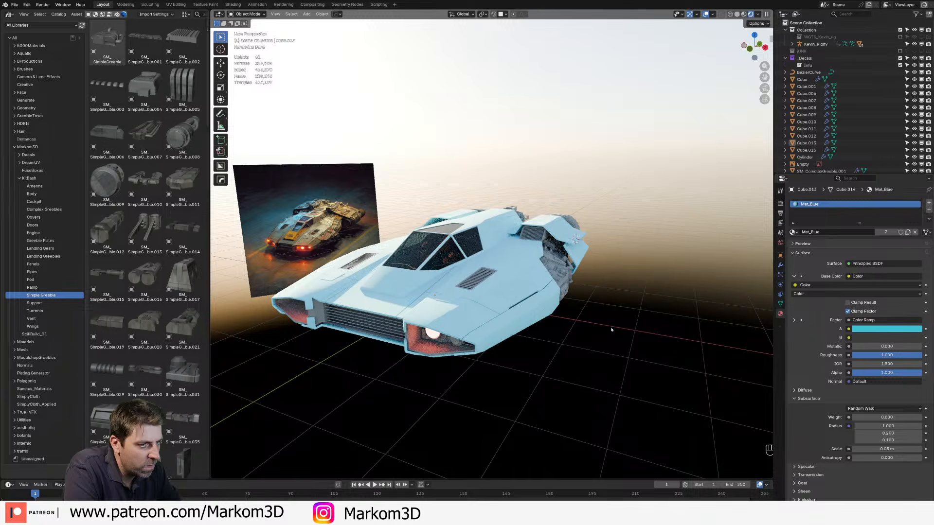
# Step: Raise the slatted front grille (Cube.007) straight up along Z, clear of the ship
pyautogui.click(390, 328)
pyautogui.scroll(1, 413, 332)
pyautogui.moveTo(392, 329); pyautogui.dragTo(421, 326, button='middle')
pyautogui.scroll(-1, 423, 325)
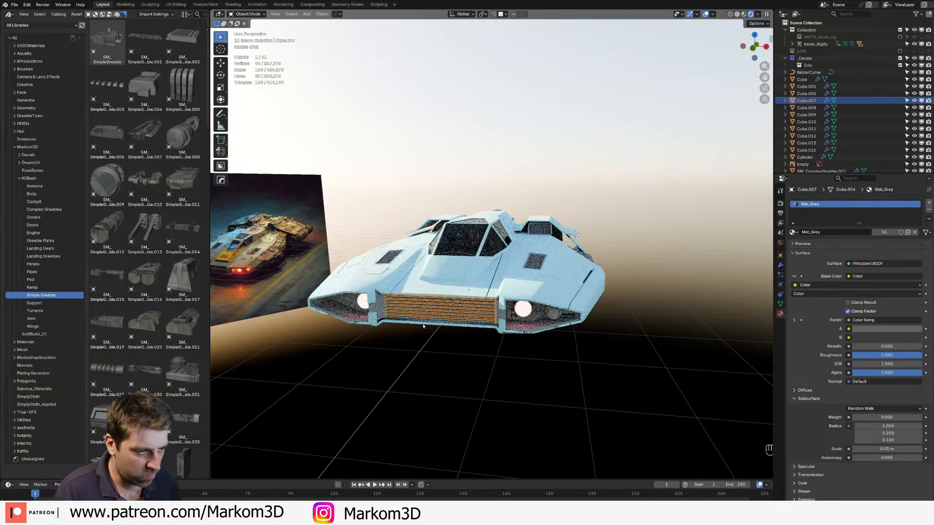
pyautogui.press('g')
pyautogui.press('z')
pyautogui.click(388, 197)
# Step: Duplicate the two back-wall faces of the front opening in Cube.001, place them forward along Y and scale them slightly
pyautogui.click(422, 324)
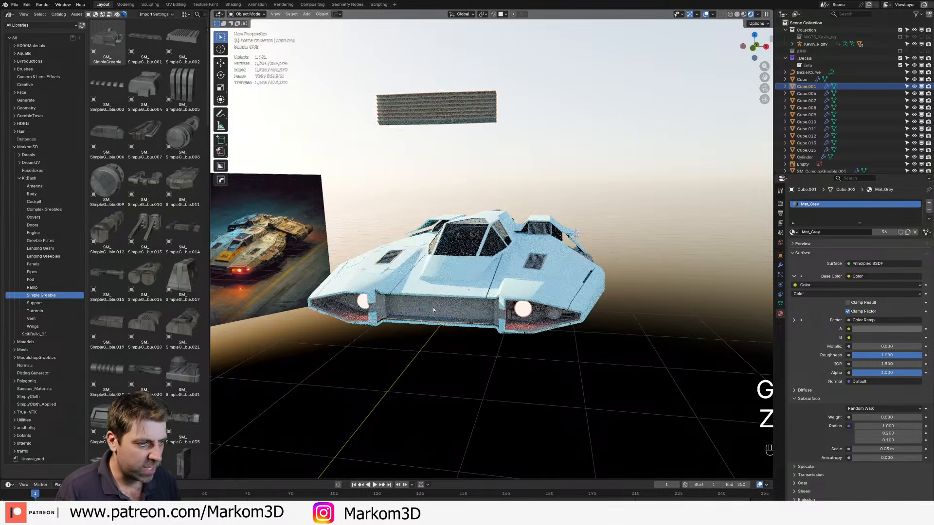
pyautogui.scroll(3, 422, 325)
pyautogui.press('Tab')
pyautogui.press('3')
pyautogui.click(422, 385)
pyautogui.keyDown('shift'); pyautogui.click(467, 389); pyautogui.keyUp('shift')
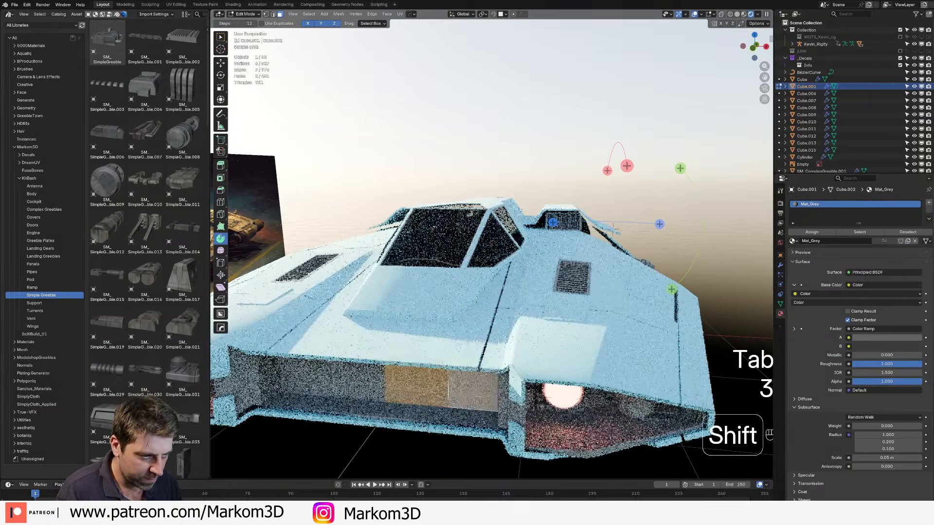
pyautogui.moveTo(468, 389); pyautogui.dragTo(470, 363, button='middle')
pyautogui.hotkey('shift', 'd')
pyautogui.press('y')
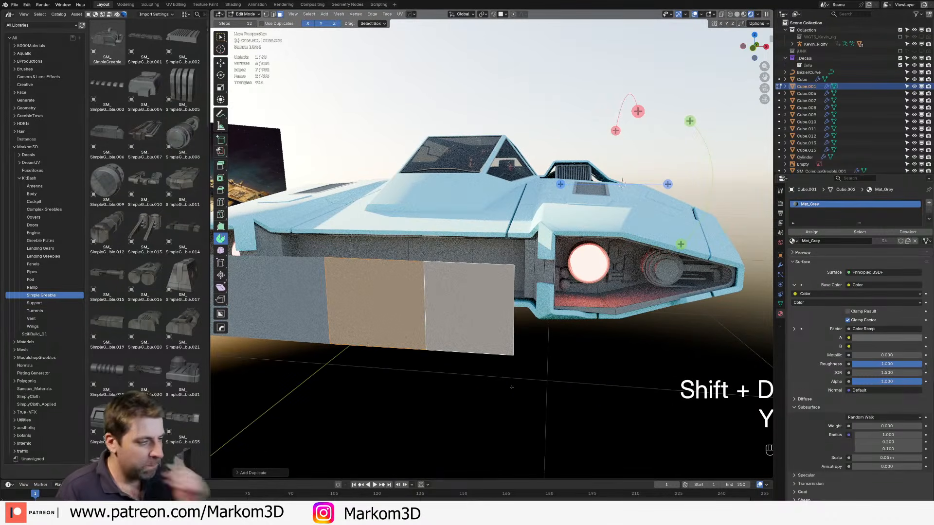
pyautogui.press('s')
pyautogui.click(533, 393)
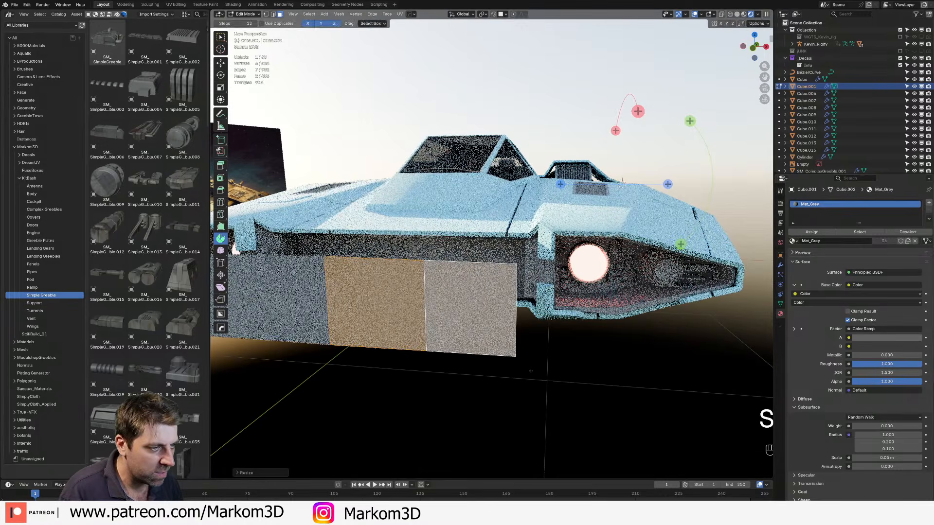
# Step: Inset the duplicated faces narrowly, then delete the inner faces and middle divider to leave a thin rectangular frame
pyautogui.press('i')
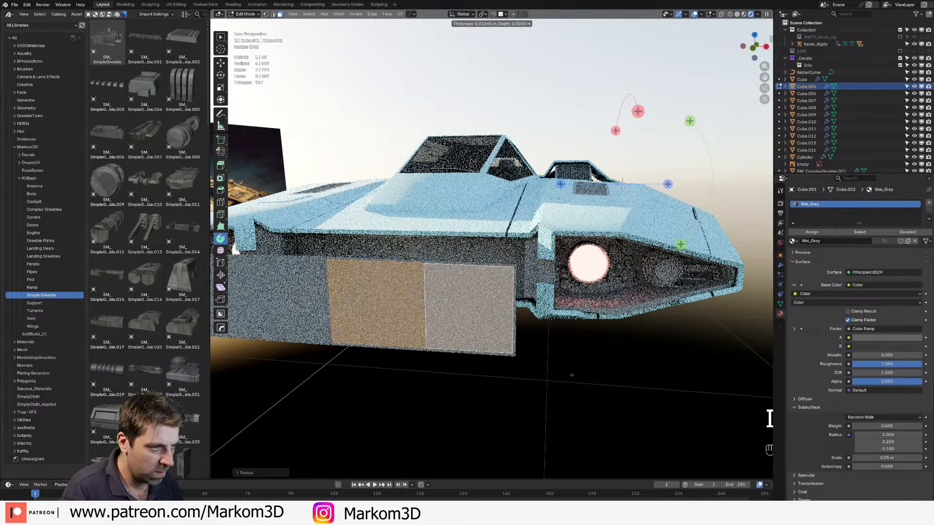
pyautogui.click(572, 375)
pyautogui.press('Delete')
pyautogui.click(537, 374)
pyautogui.press('3')
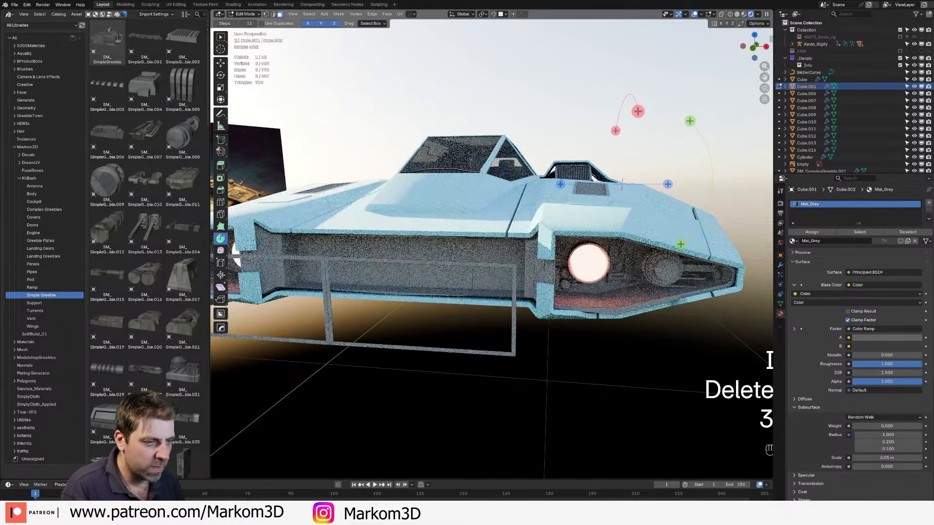
pyautogui.press('Delete')
pyautogui.click(329, 312)
# Step: Move the frame's open-end vertices along X to close the gap at the mirror centre
pyautogui.press('1')
pyautogui.keyDown('alt'); pyautogui.click(414, 338); pyautogui.keyUp('alt')
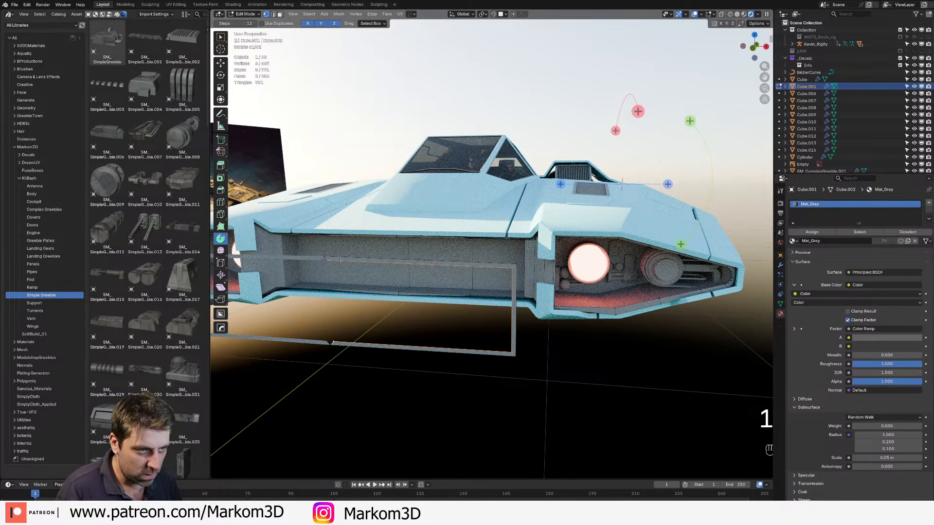
pyautogui.press('g')
pyautogui.press('y')
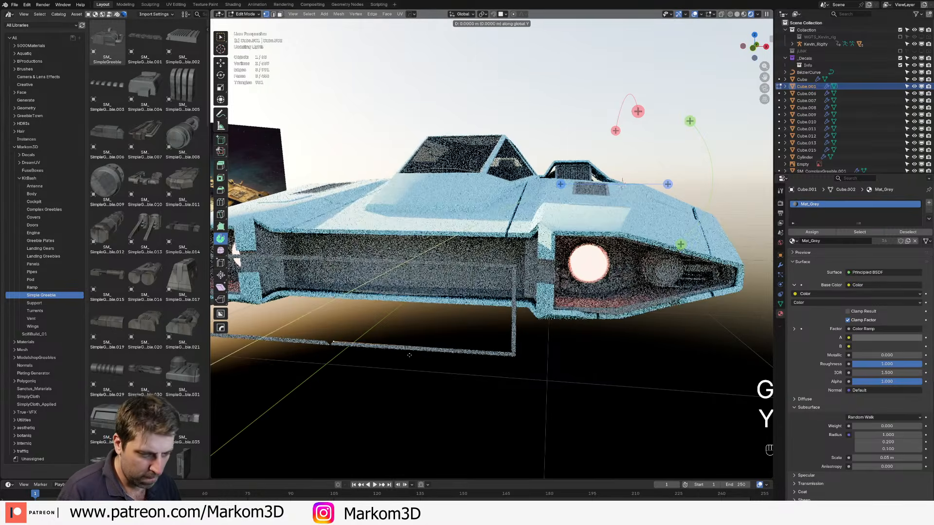
pyautogui.press('x')
pyautogui.press('a')
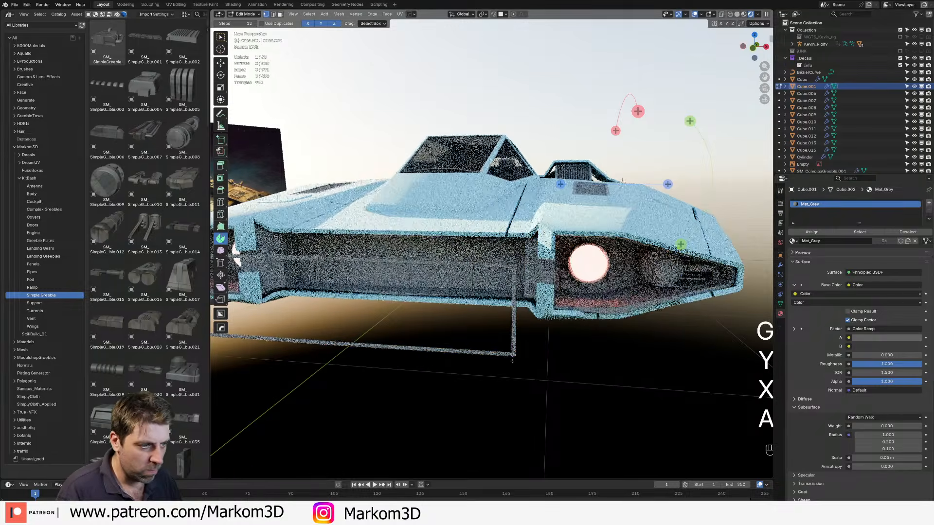
# Step: Extrude the thin frame to give it depth and bevel its corners into a rounded shape
pyautogui.hotkey('ctrl', 'l')
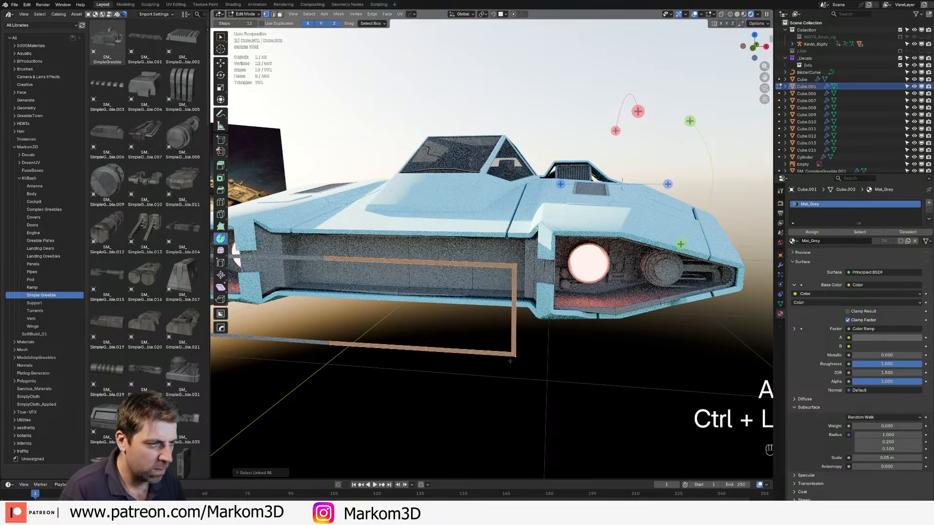
pyautogui.press('e')
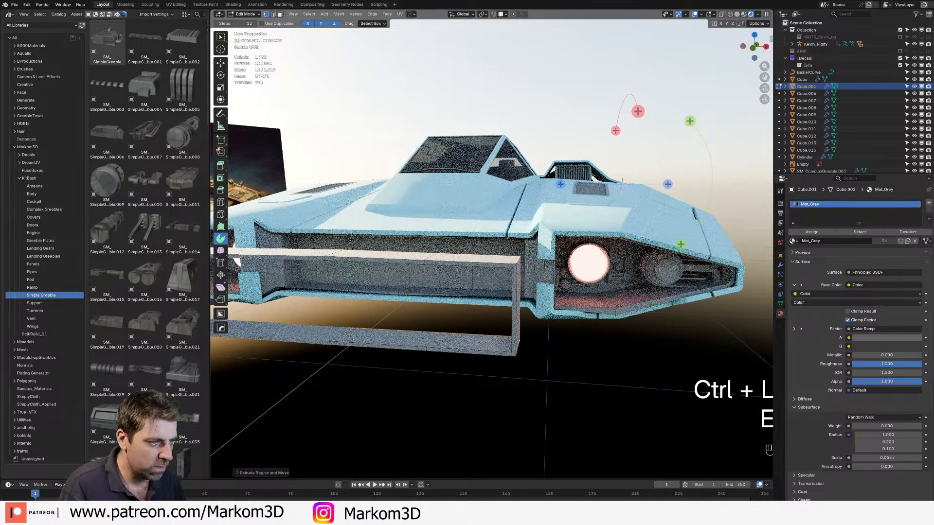
pyautogui.press('2')
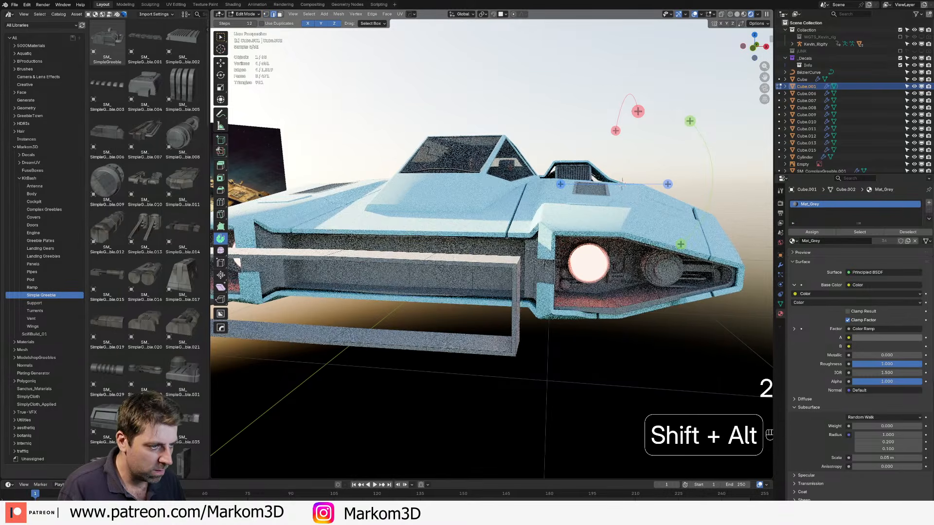
pyautogui.hotkey('ctrl', 'b')
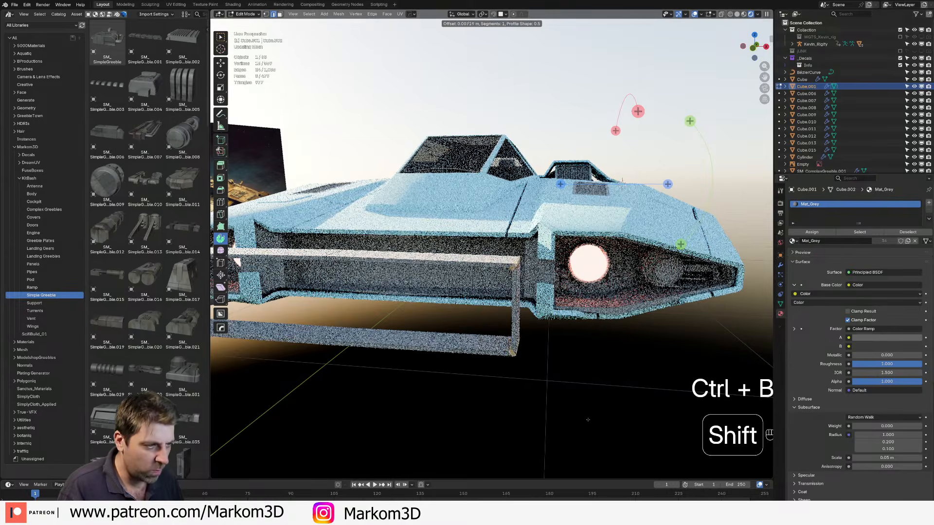
pyautogui.click(506, 364)
pyautogui.press('Tab')
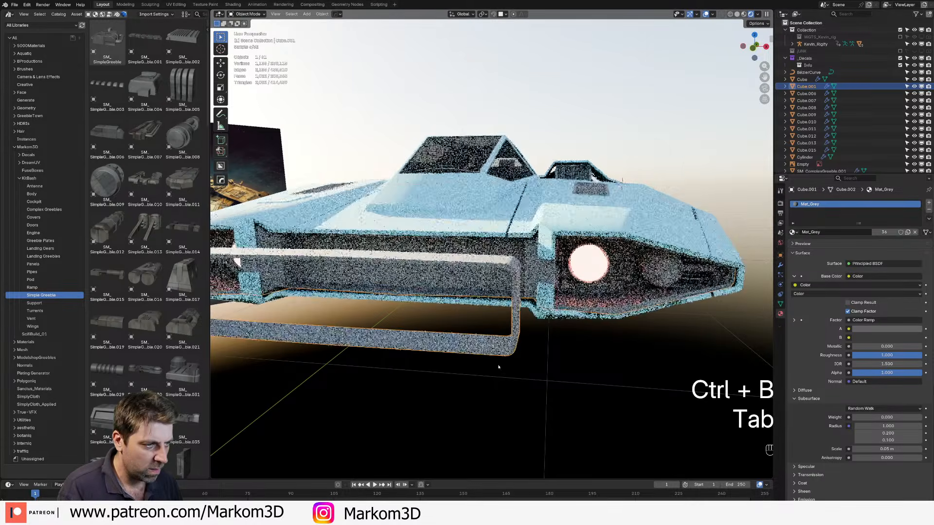
# Step: Move the whole rounded frame back along Y into the ship's front opening and scale it slightly
pyautogui.press('Tab')
pyautogui.hotkey('ctrl', 'l')
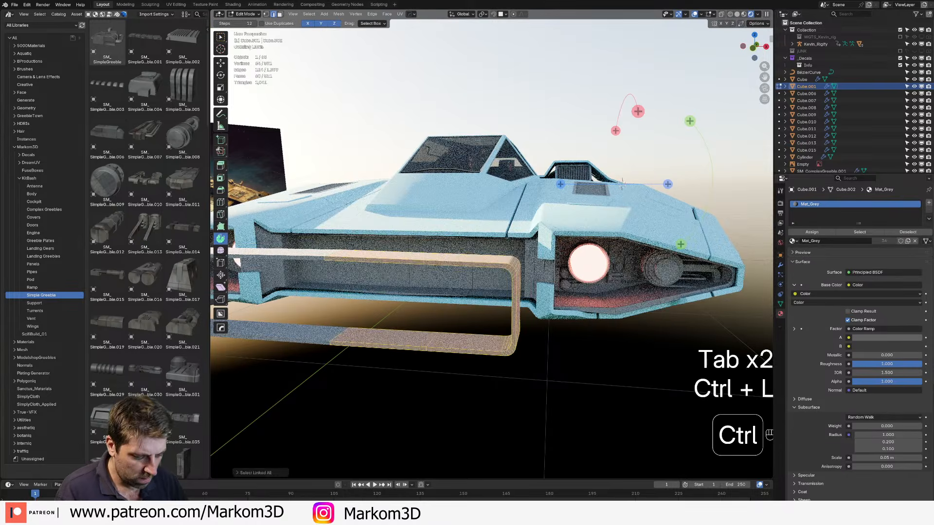
pyautogui.press('g')
pyautogui.press('y')
pyautogui.press('shift')
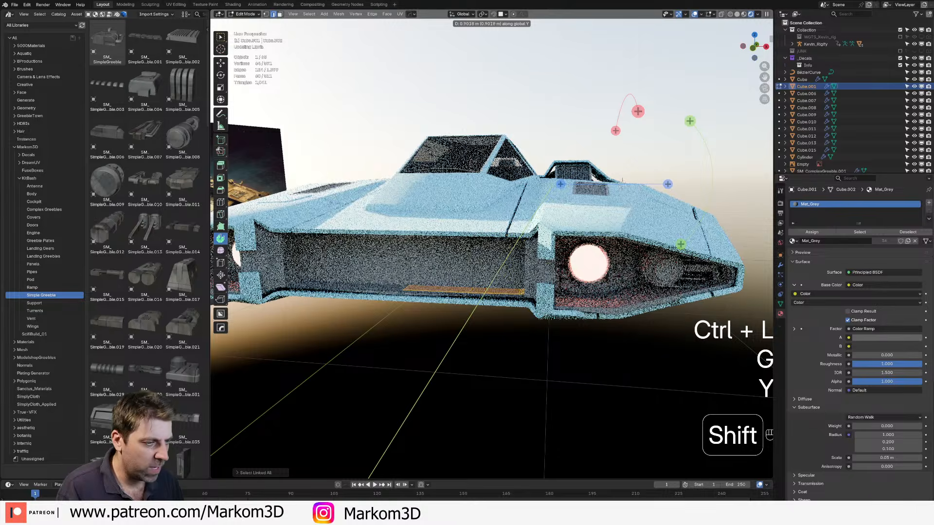
pyautogui.click(525, 310)
pyautogui.press('s')
pyautogui.click(527, 314)
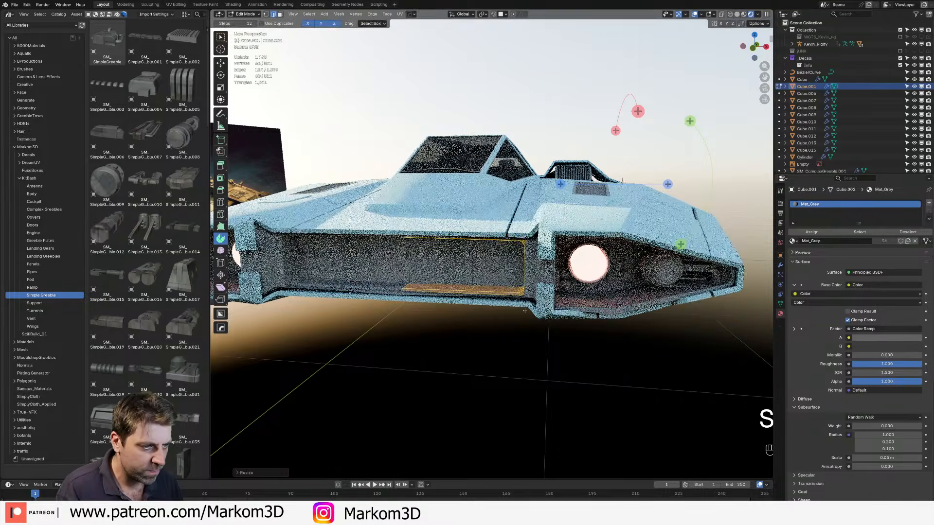
# Step: Shift the rounded frame slightly along X within the front opening and leave Edit Mode
pyautogui.moveTo(526, 314); pyautogui.dragTo(613, 314, button='middle')
pyautogui.scroll(3, 574, 312)
pyautogui.press('g')
pyautogui.press('x')
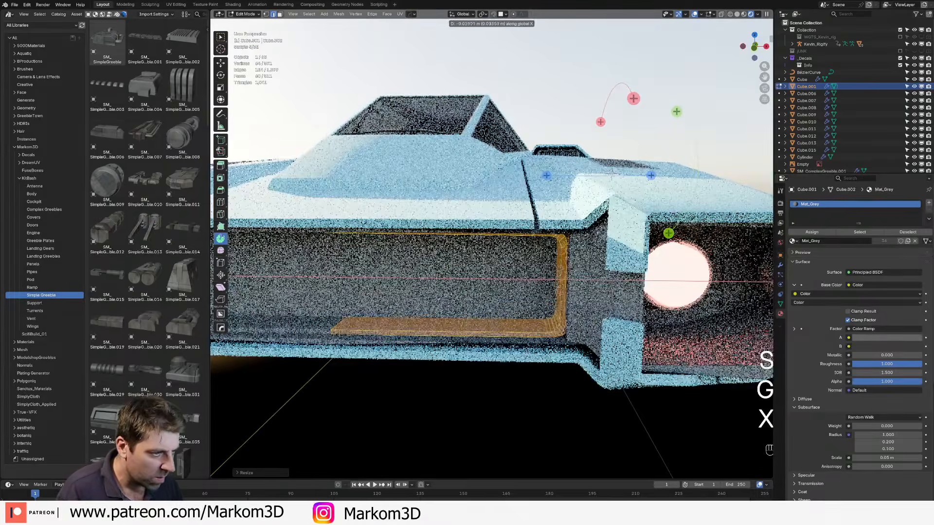
pyautogui.press('shift')
pyautogui.click(496, 318)
pyautogui.moveTo(496, 318); pyautogui.dragTo(583, 314, button='middle')
pyautogui.scroll(-8, 471, 338)
pyautogui.press('Tab')
pyautogui.scroll(5, 471, 338)
pyautogui.scroll(-5, 430, 322)
# Step: Lower all of the raised grille's slat geometry (Cube.007) along Z back to the ship's front opening
pyautogui.click(445, 66)
pyautogui.press('Tab')
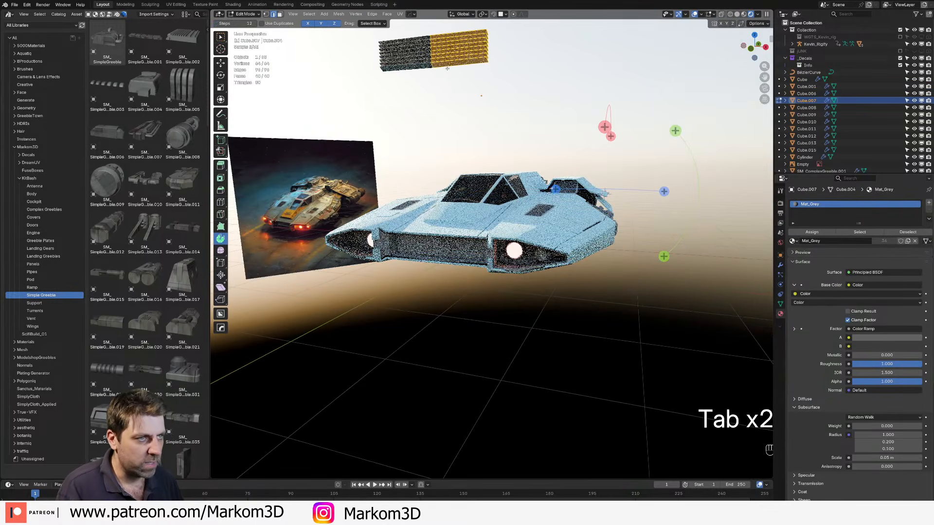
pyautogui.press('a')
pyautogui.press('g')
pyautogui.press('z')
pyautogui.click(500, 278)
pyautogui.scroll(7, 500, 278)
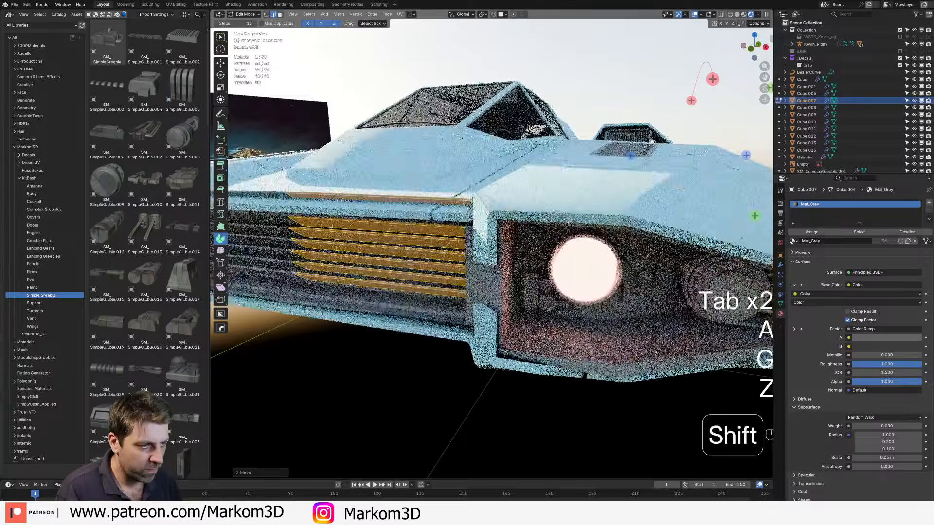
# Step: Fine-tune the grille slats' height along Z so they sit inside the frame, and return to Object Mode
pyautogui.keyDown('shift'); pyautogui.moveTo(500, 278); pyautogui.dragTo(556, 262, button='middle'); pyautogui.keyUp('shift')
pyautogui.press('g')
pyautogui.press('z')
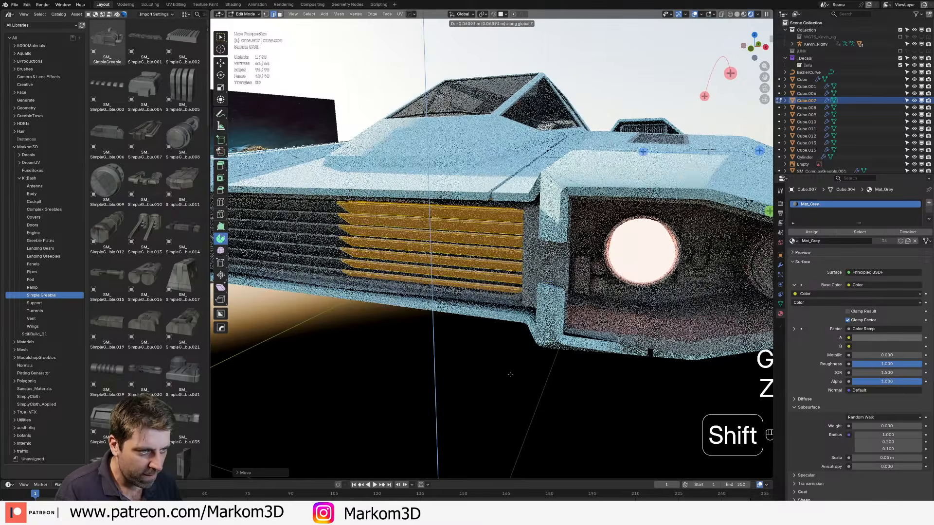
pyautogui.click(509, 371)
pyautogui.moveTo(508, 372); pyautogui.dragTo(497, 141, button='middle')
pyautogui.scroll(-6, 496, 136)
pyautogui.press('Tab')
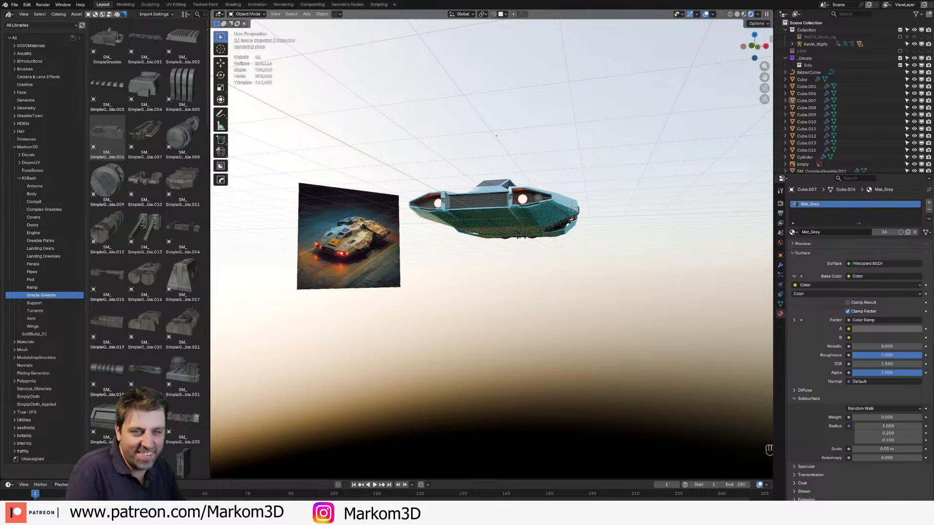
pyautogui.moveTo(462, 204); pyautogui.dragTo(463, 262, button='middle')
pyautogui.scroll(4, 464, 262)
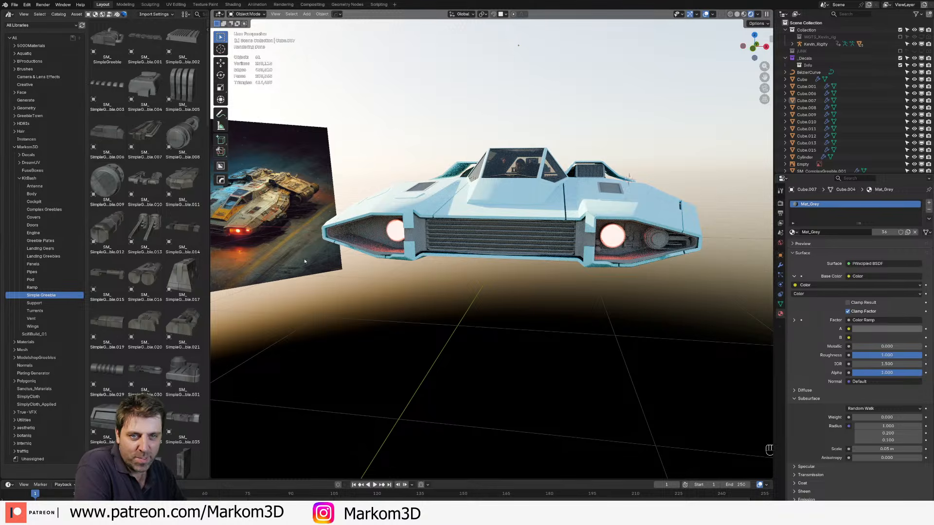
pyautogui.scroll(5, 499, 299)
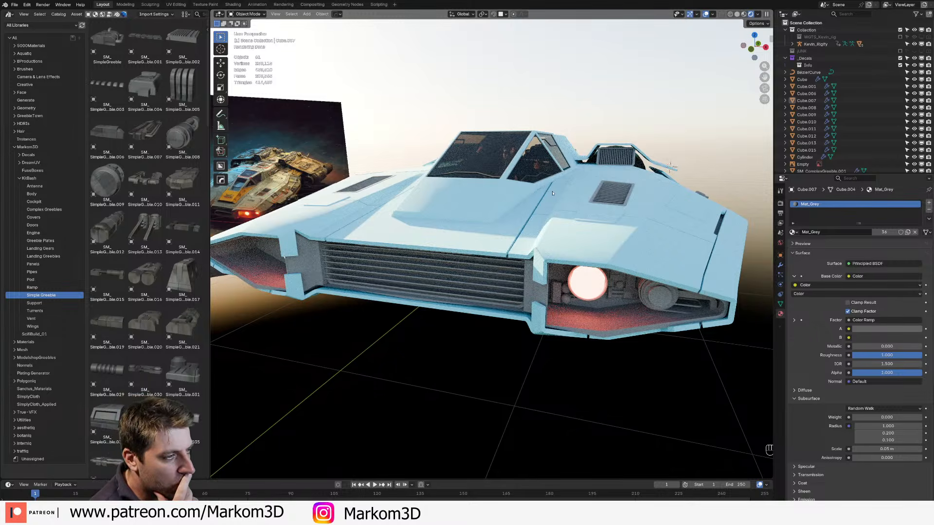
pyautogui.scroll(-5, 552, 193)
pyautogui.moveTo(552, 193); pyautogui.dragTo(512, 251, button='middle')
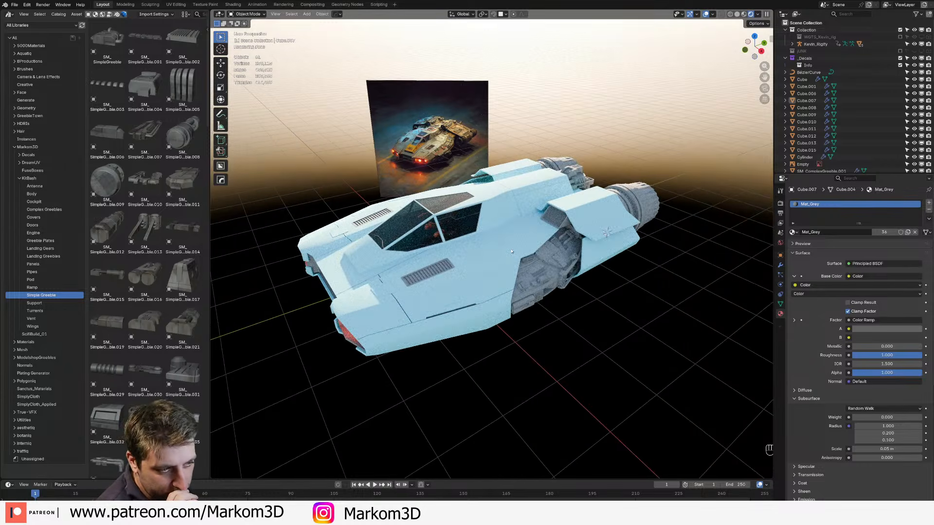
pyautogui.scroll(-1, 512, 251)
pyautogui.moveTo(511, 251); pyautogui.dragTo(552, 242, button='middle')
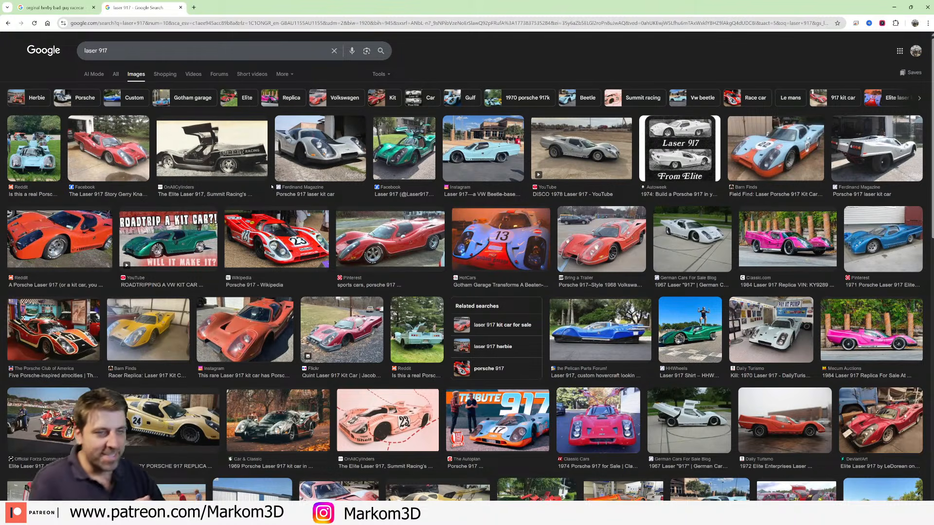
# Step: View red and racing car pictures in the laser 917 image results and the white car picture in Discord's reference-images channel
pyautogui.click(125, 158)
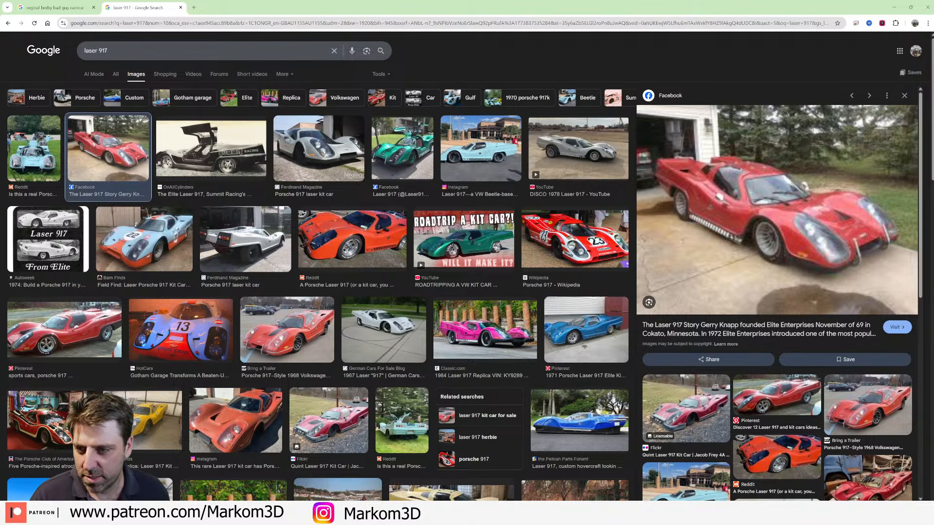
pyautogui.hotkey('alt', 'Tab')
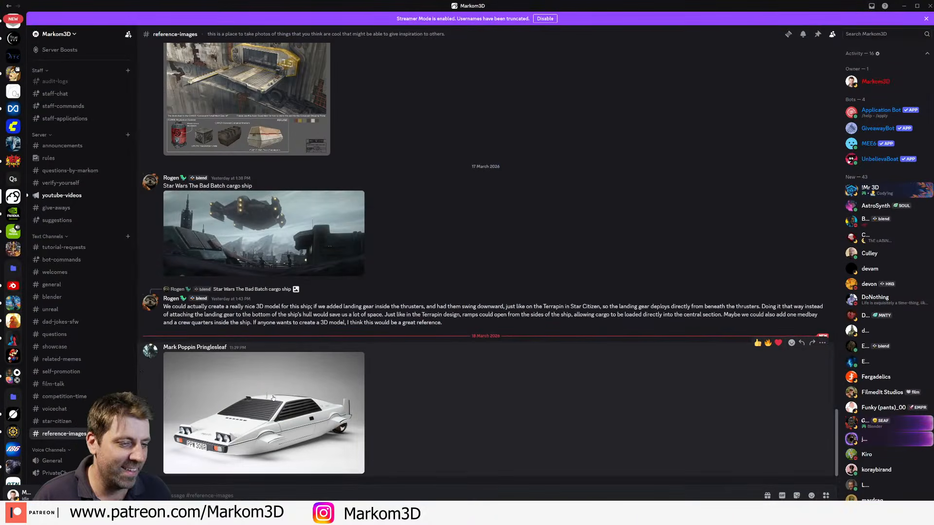
pyautogui.click(272, 397)
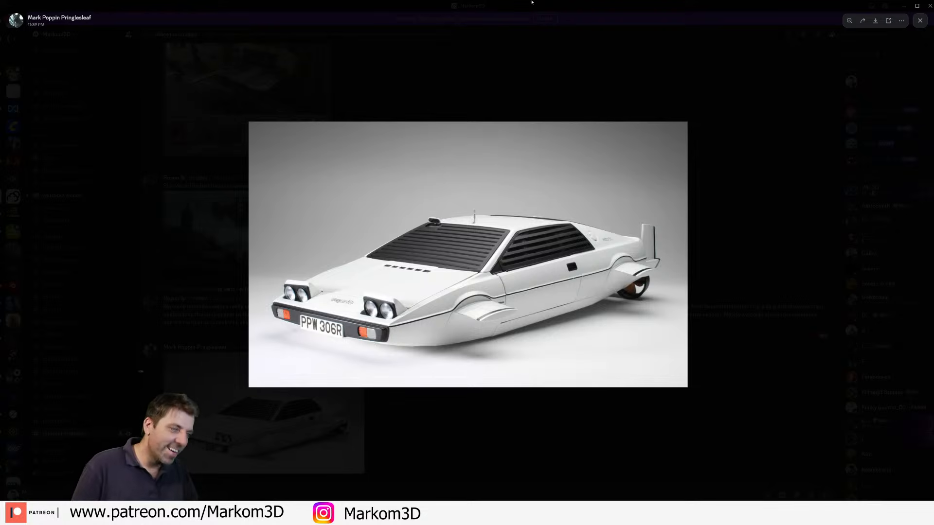
pyautogui.hotkey('alt', 'Tab')
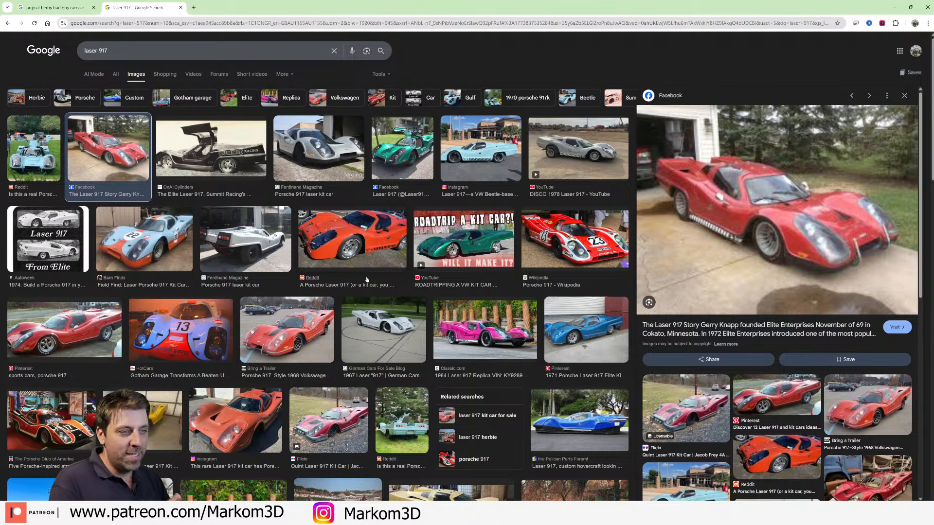
pyautogui.scroll(-4, 371, 276)
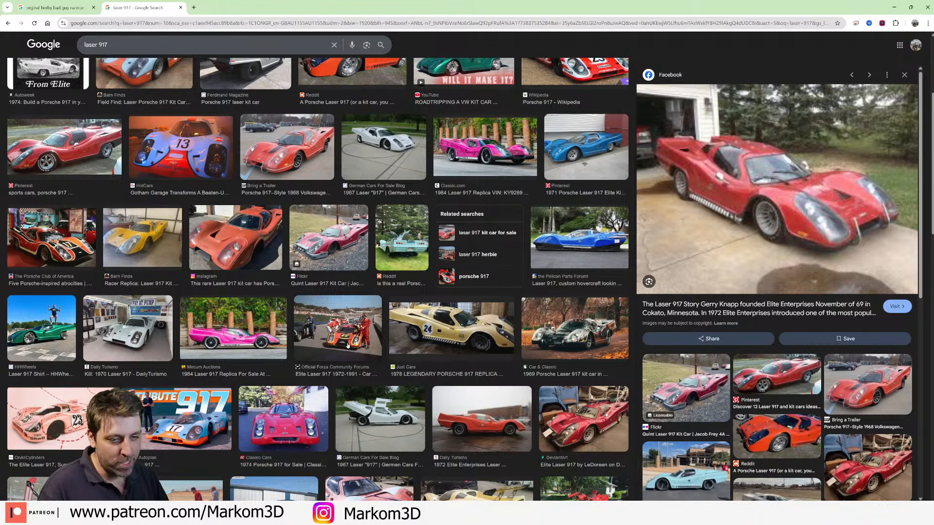
pyautogui.click(349, 335)
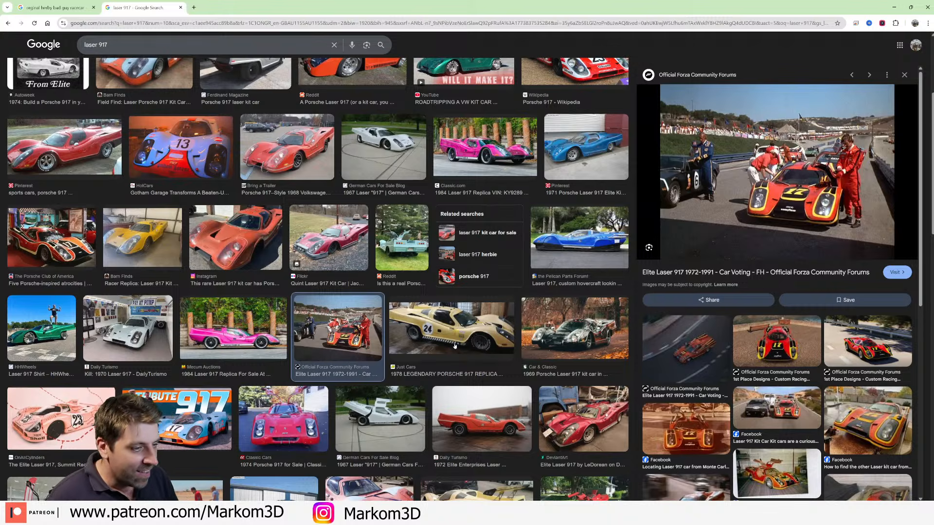
pyautogui.click(894, 8)
pyautogui.moveTo(579, 252); pyautogui.dragTo(553, 248, button='middle')
pyautogui.scroll(1, 554, 255)
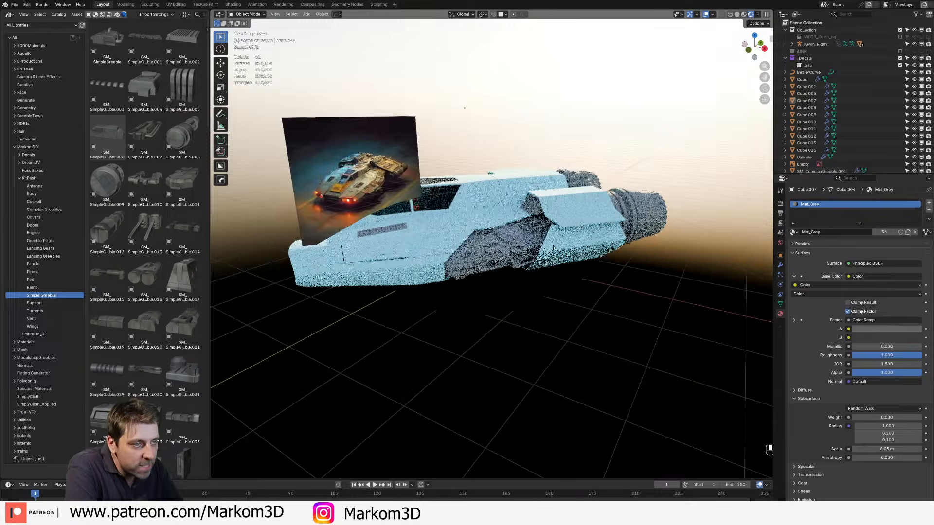
pyautogui.scroll(2, 556, 245)
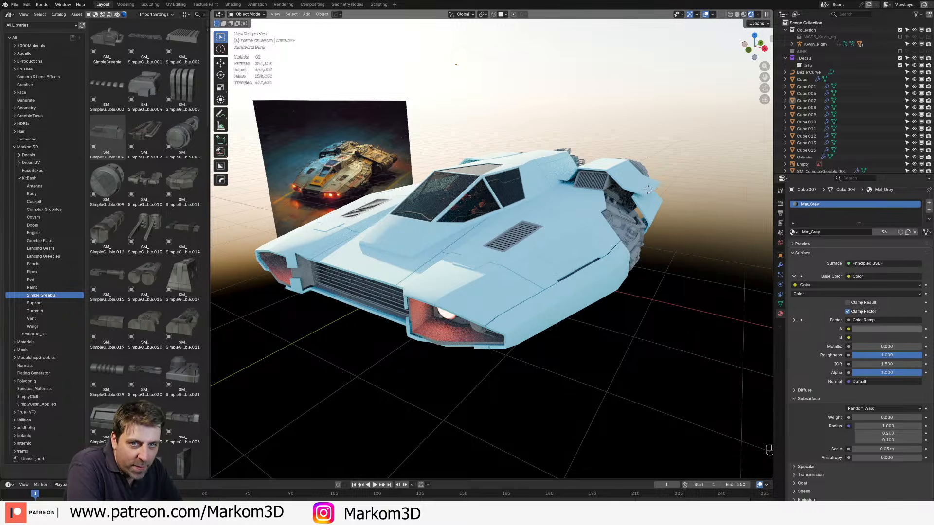
pyautogui.moveTo(657, 342); pyautogui.dragTo(593, 298, button='middle')
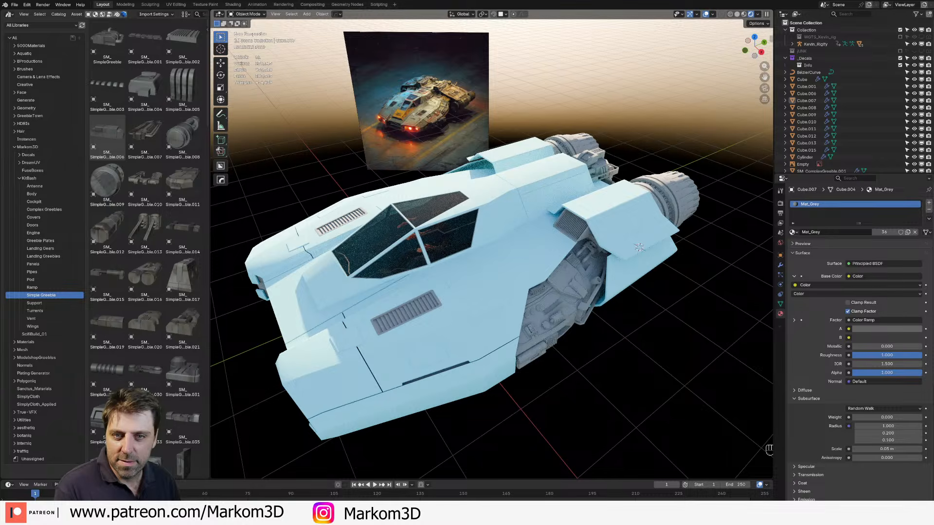
# Step: Preview a white police car from the THX1138 image results in the browser, and search the web for "THX1138 streaming australia"
pyautogui.hotkey('alt', 'Tab')
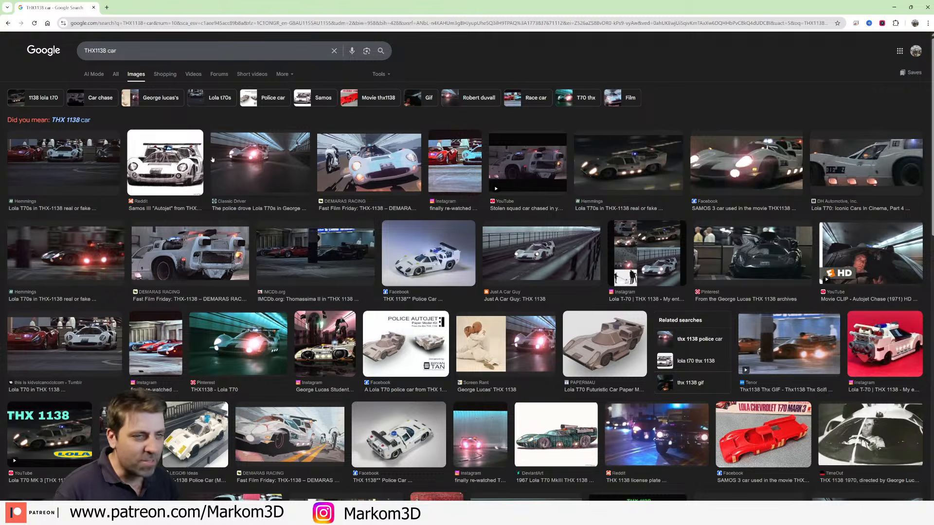
pyautogui.click(193, 272)
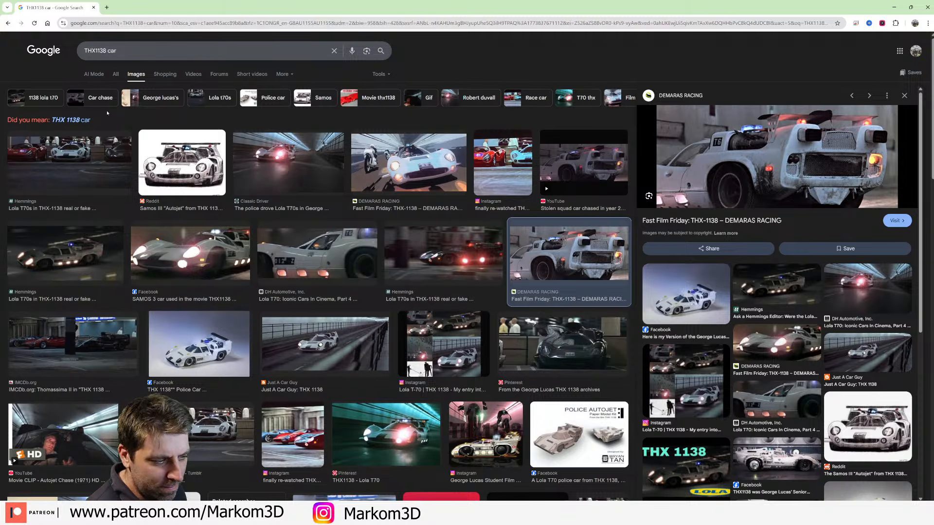
pyautogui.click(180, 57)
pyautogui.hotkey('ctrl', 'a')
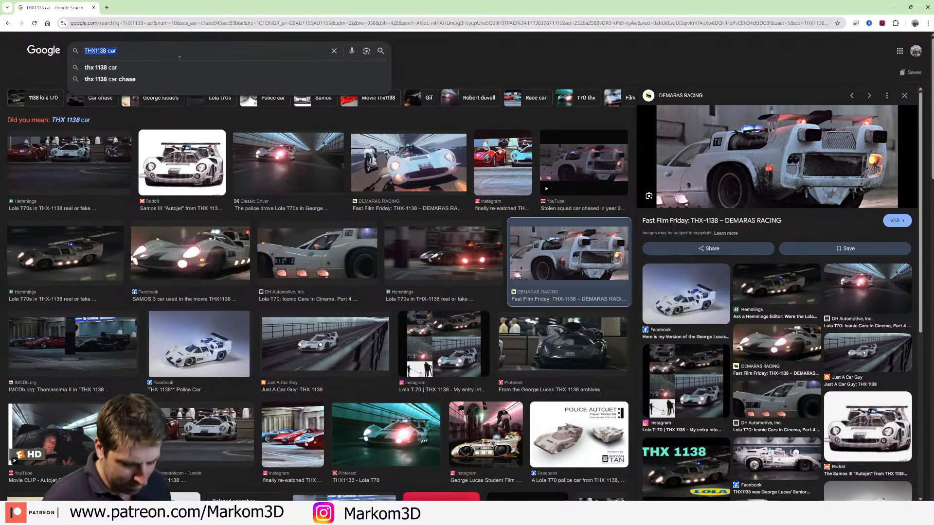
pyautogui.write('THX1138 streaming')
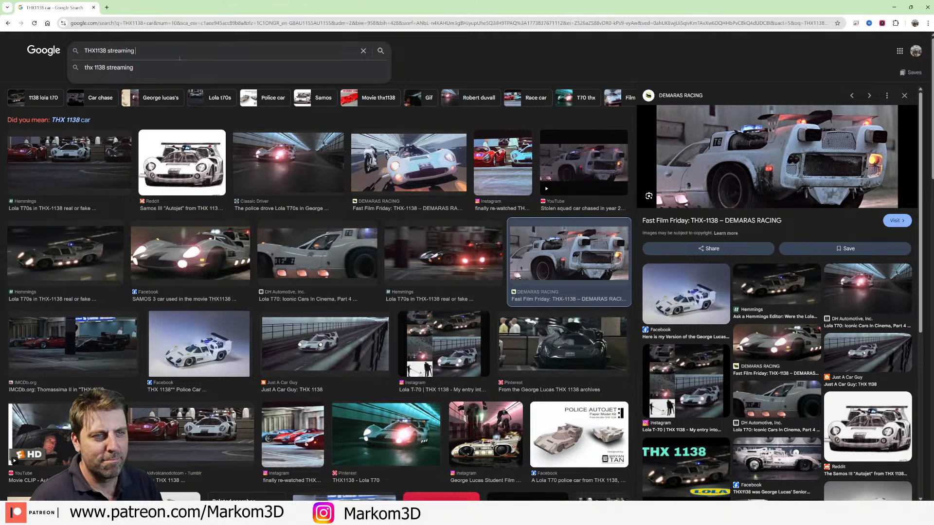
pyautogui.write(' australia')
pyautogui.press('Return')
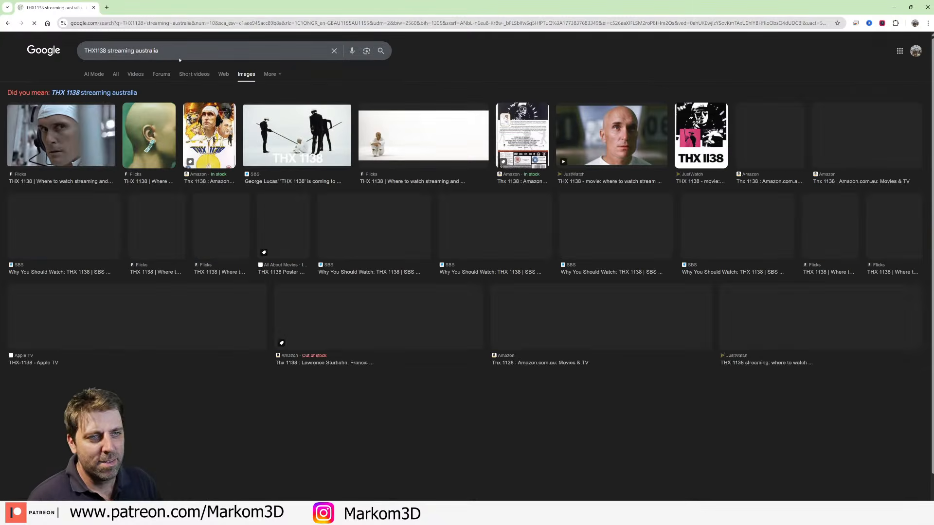
pyautogui.click(115, 75)
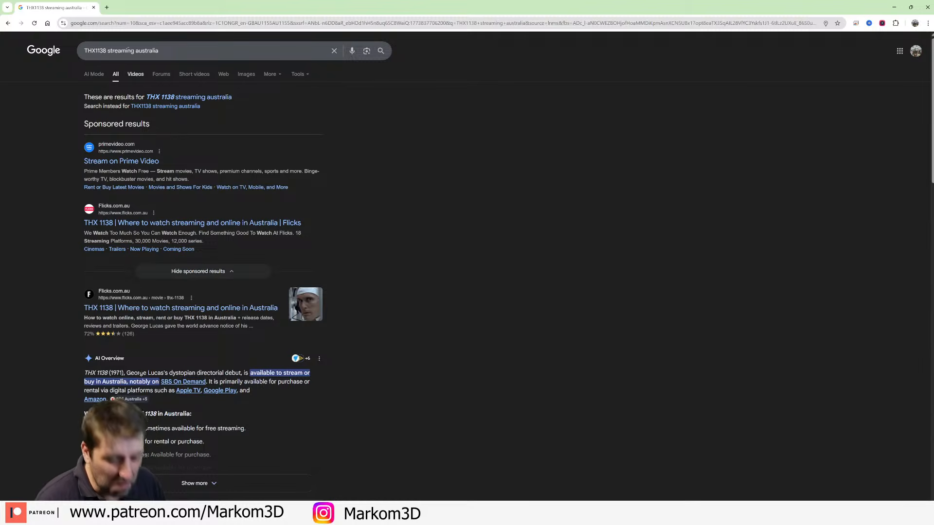
pyautogui.click(893, 7)
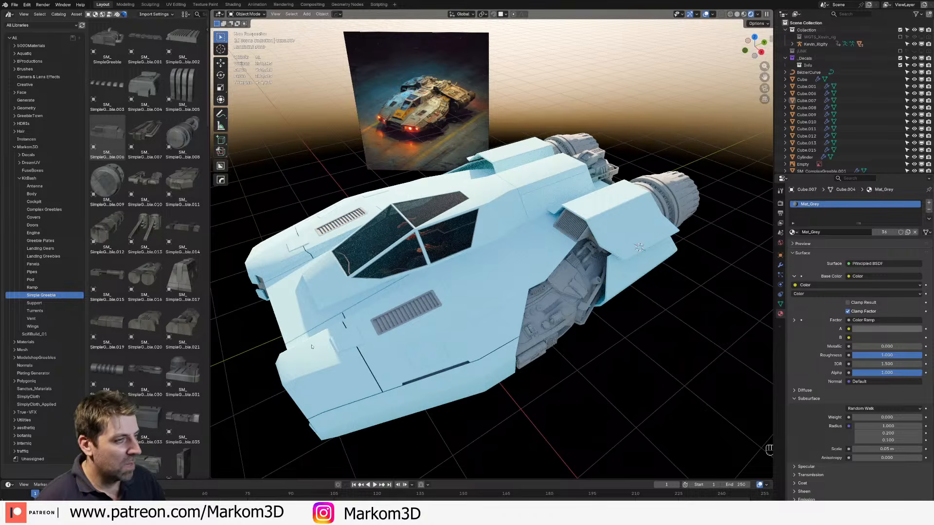
# Step: Save the spaceship scene file in Blender
pyautogui.scroll(-2, 351, 337)
pyautogui.hotkey('ctrl', 's')
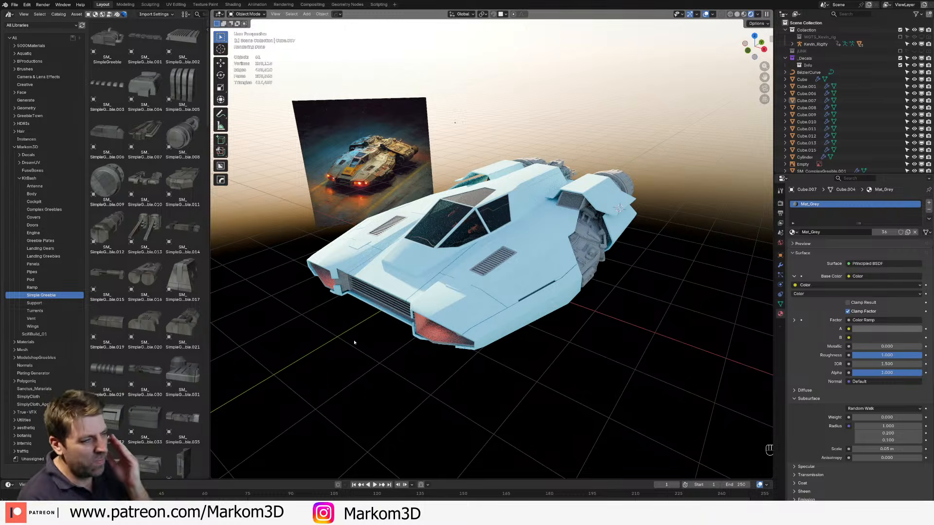
# Step: Examine the ship's front grille, headlights, rear armour panels and engine up close from several angles
pyautogui.moveTo(354, 342); pyautogui.dragTo(401, 330, button='middle')
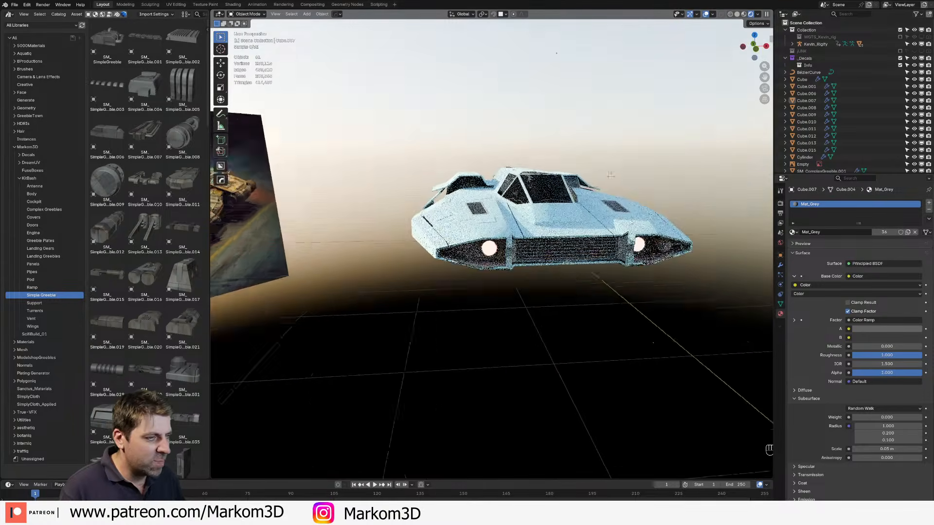
pyautogui.scroll(8, 494, 243)
pyautogui.scroll(-8, 626, 228)
pyautogui.moveTo(626, 228); pyautogui.dragTo(419, 114, button='middle')
pyautogui.scroll(4, 288, 148)
pyautogui.scroll(-2, 287, 148)
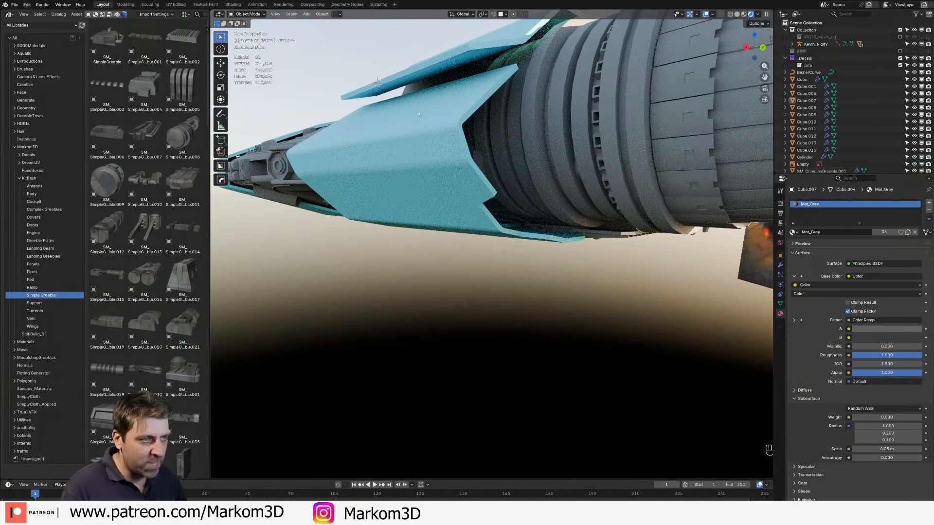
pyautogui.scroll(-5, 419, 180)
pyautogui.moveTo(419, 180); pyautogui.dragTo(474, 234, button='middle')
pyautogui.scroll(-2, 418, 194)
pyautogui.scroll(-2, 435, 218)
# Step: Save the scene file again with the whole ship in view beside the reference image
pyautogui.hotkey('ctrl', 's')
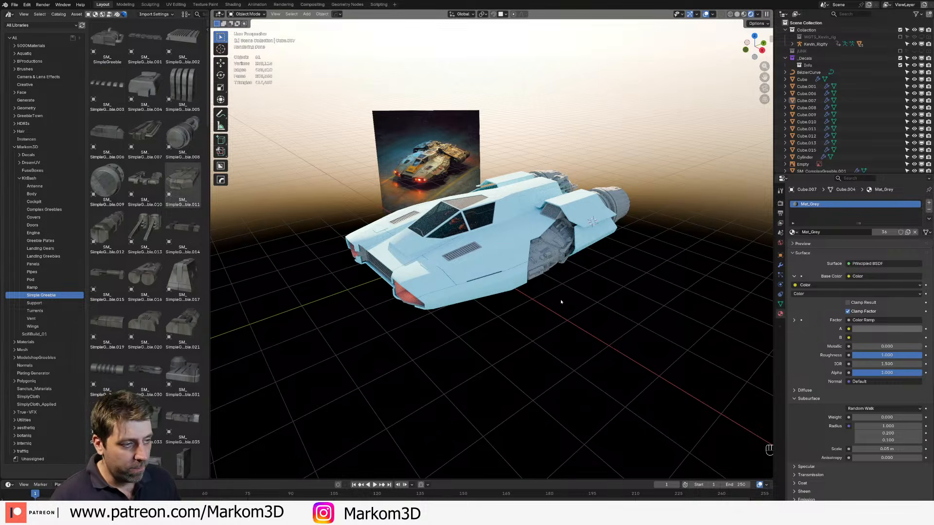
pyautogui.moveTo(560, 302); pyautogui.dragTo(545, 243, button='middle')
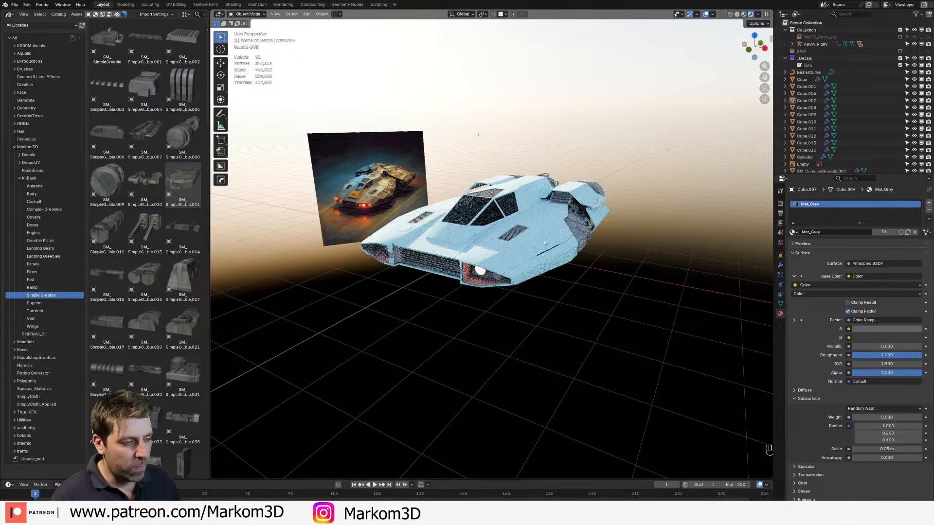
pyautogui.hotkey('ctrl', 's')
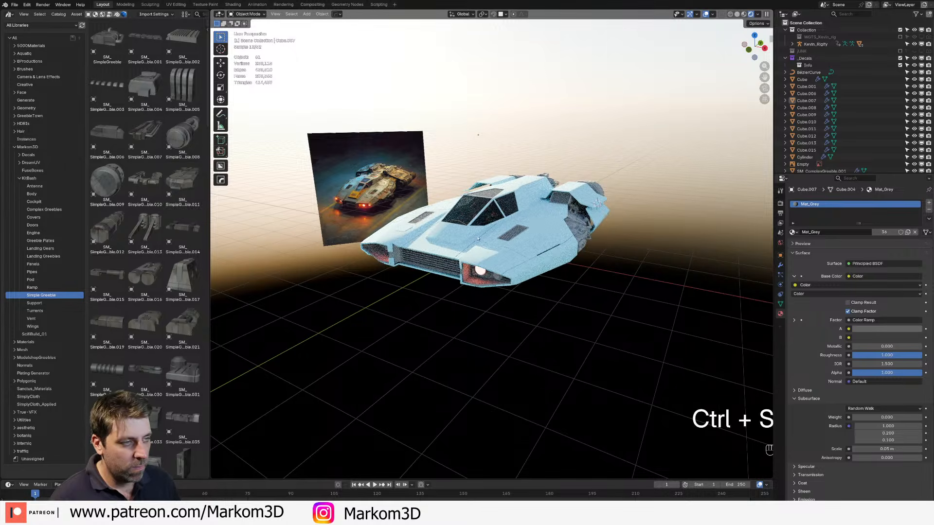
pyautogui.scroll(-1, 478, 238)
pyautogui.moveTo(494, 253); pyautogui.dragTo(468, 247, button='middle')
pyautogui.scroll(4, 467, 247)
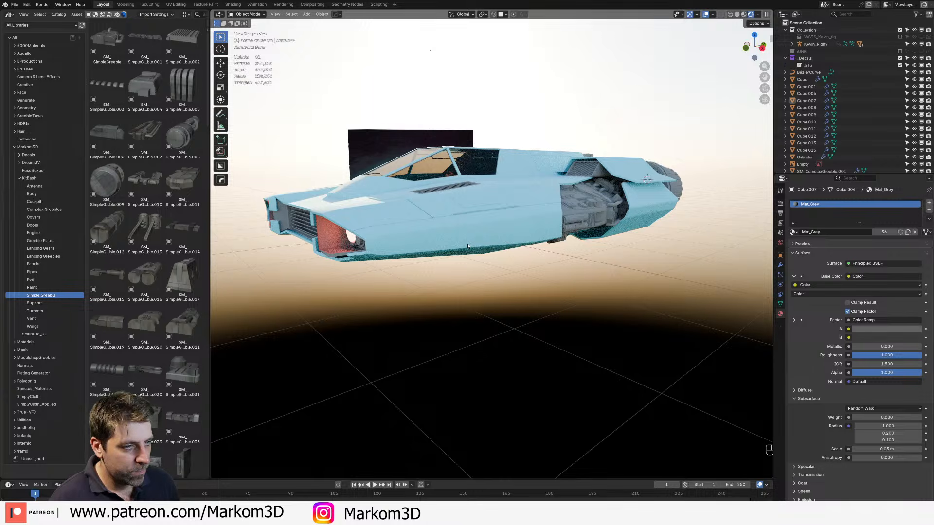
pyautogui.moveTo(468, 247); pyautogui.dragTo(512, 253, button='middle')
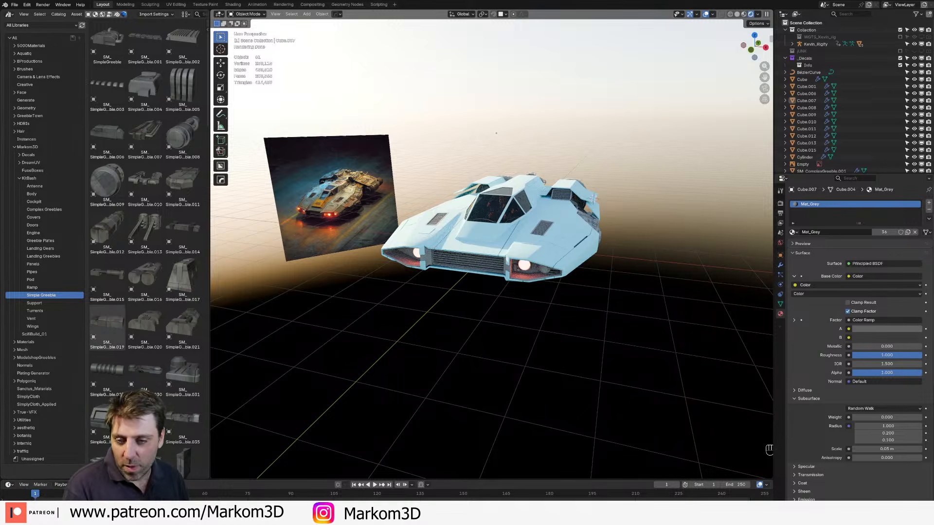
# Step: Switch to YouTube Studio in the browser and check the channel's subscriber growth chart for the last 28 days
pyautogui.hotkey('alt', 'Tab')
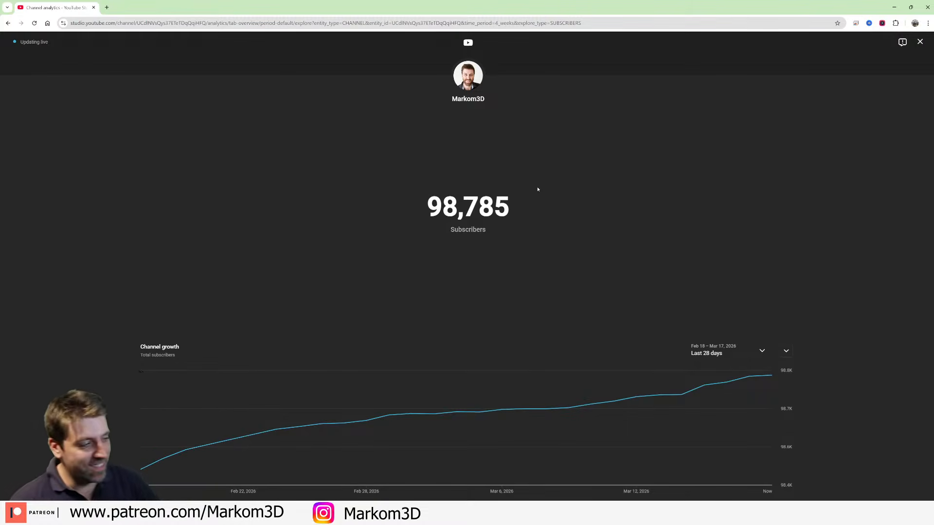
pyautogui.moveTo(624, 408)
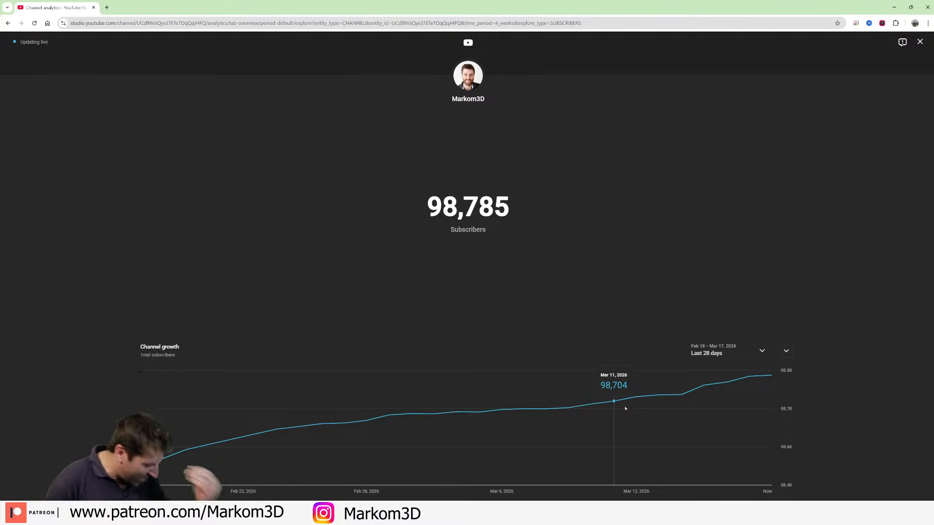